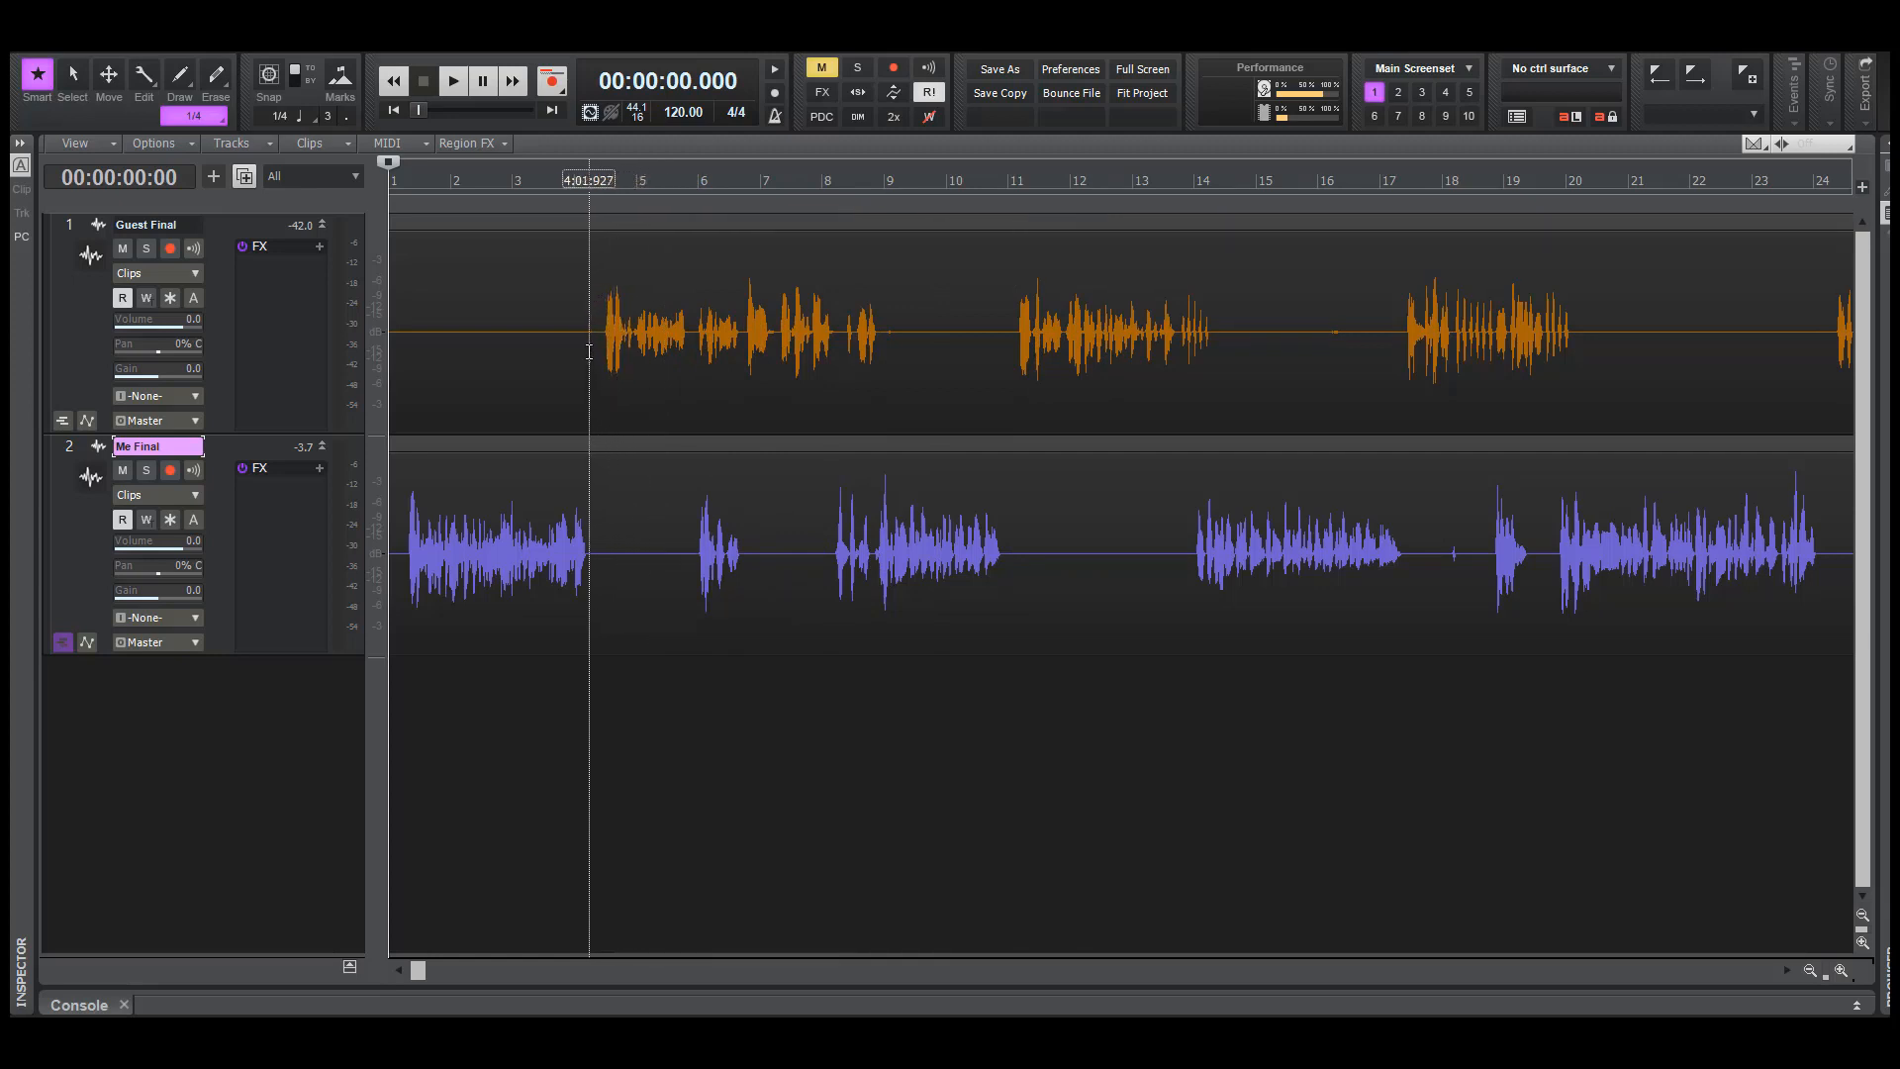
drag(589, 351, 813, 619)
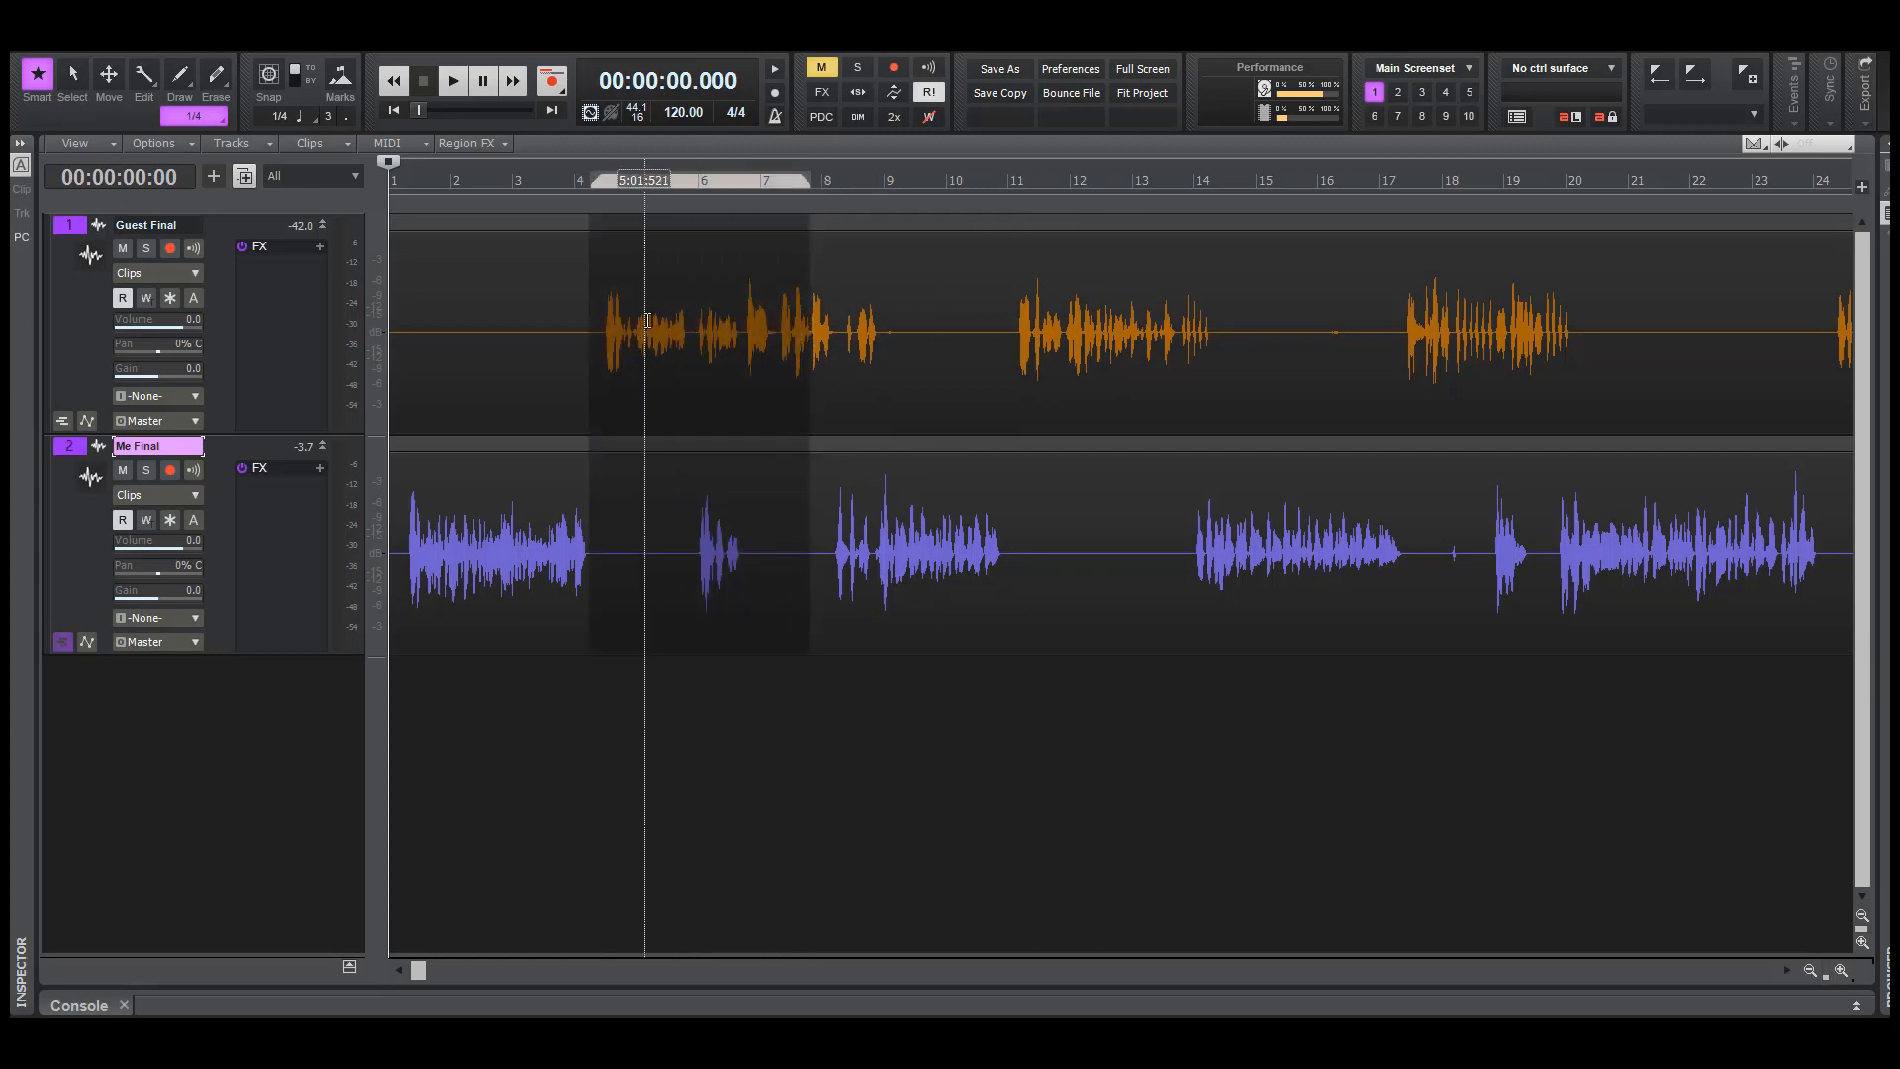
drag(660, 425, 776, 566)
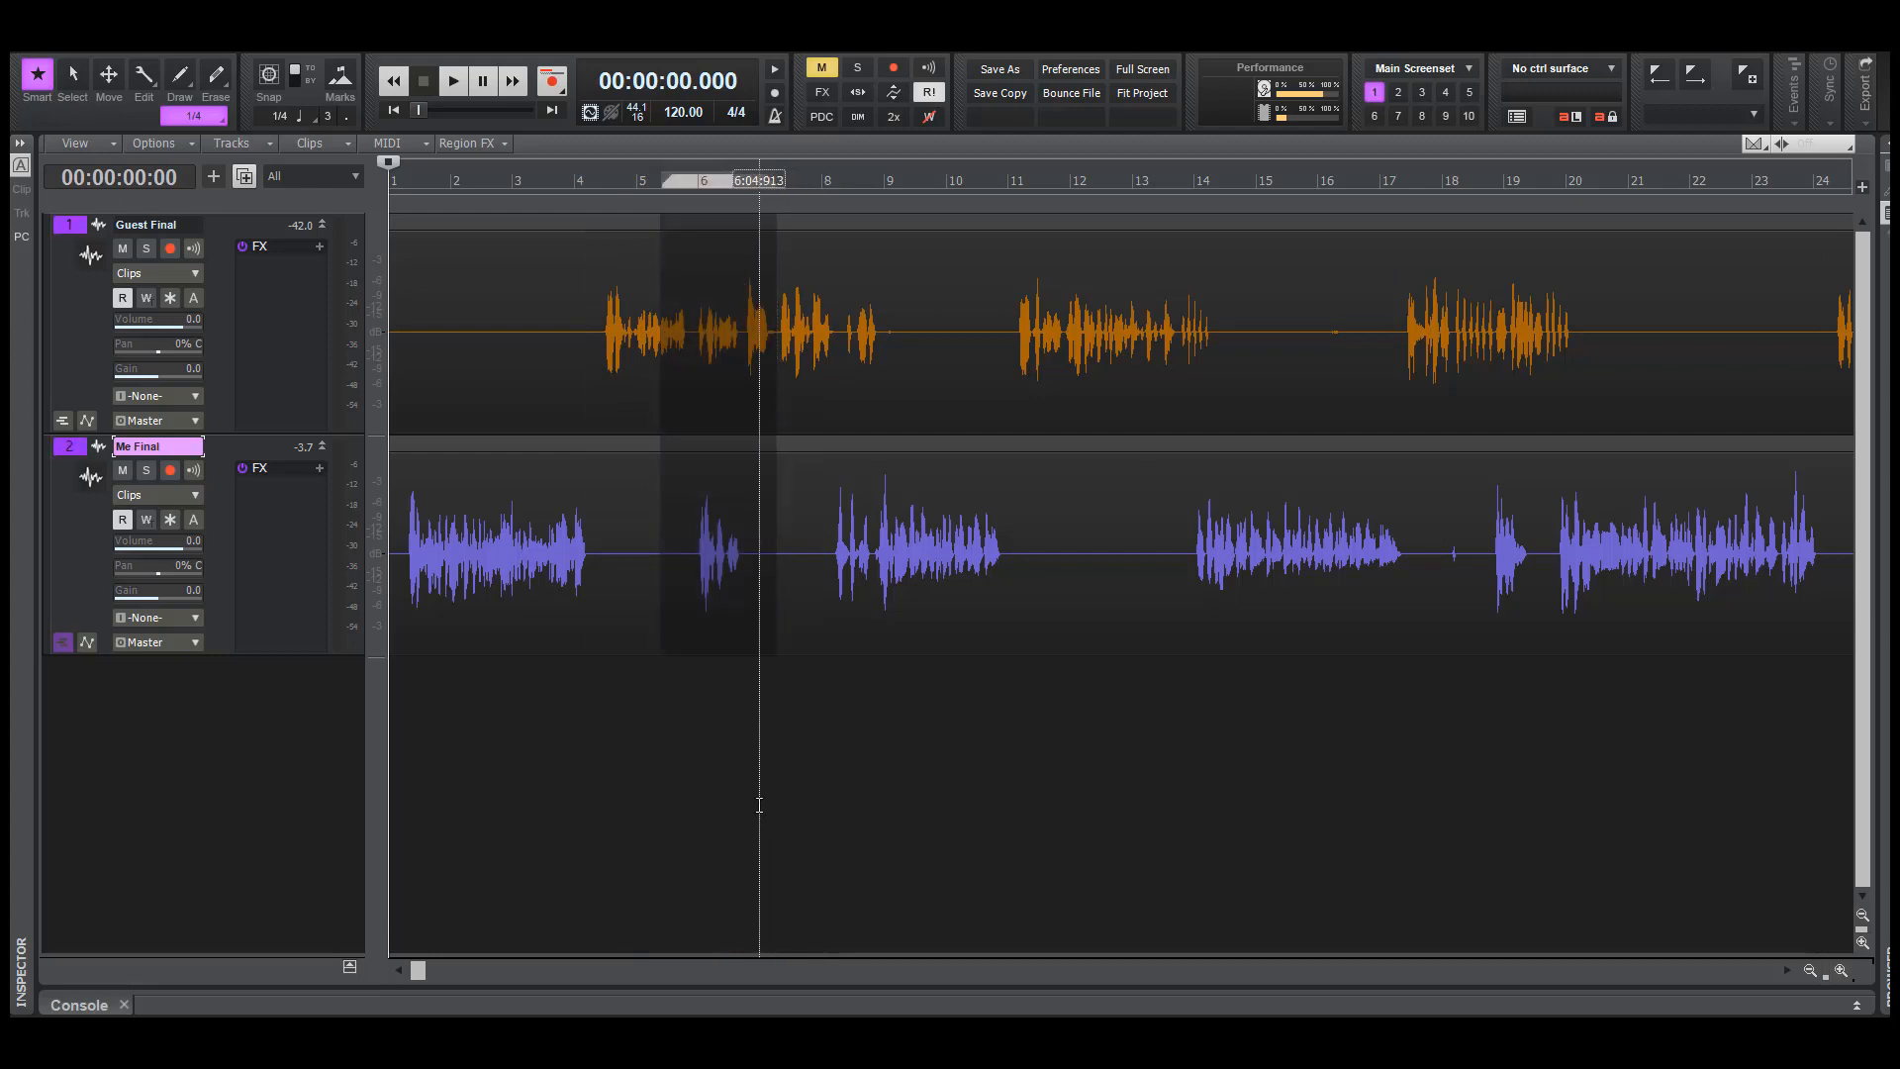
click(720, 790)
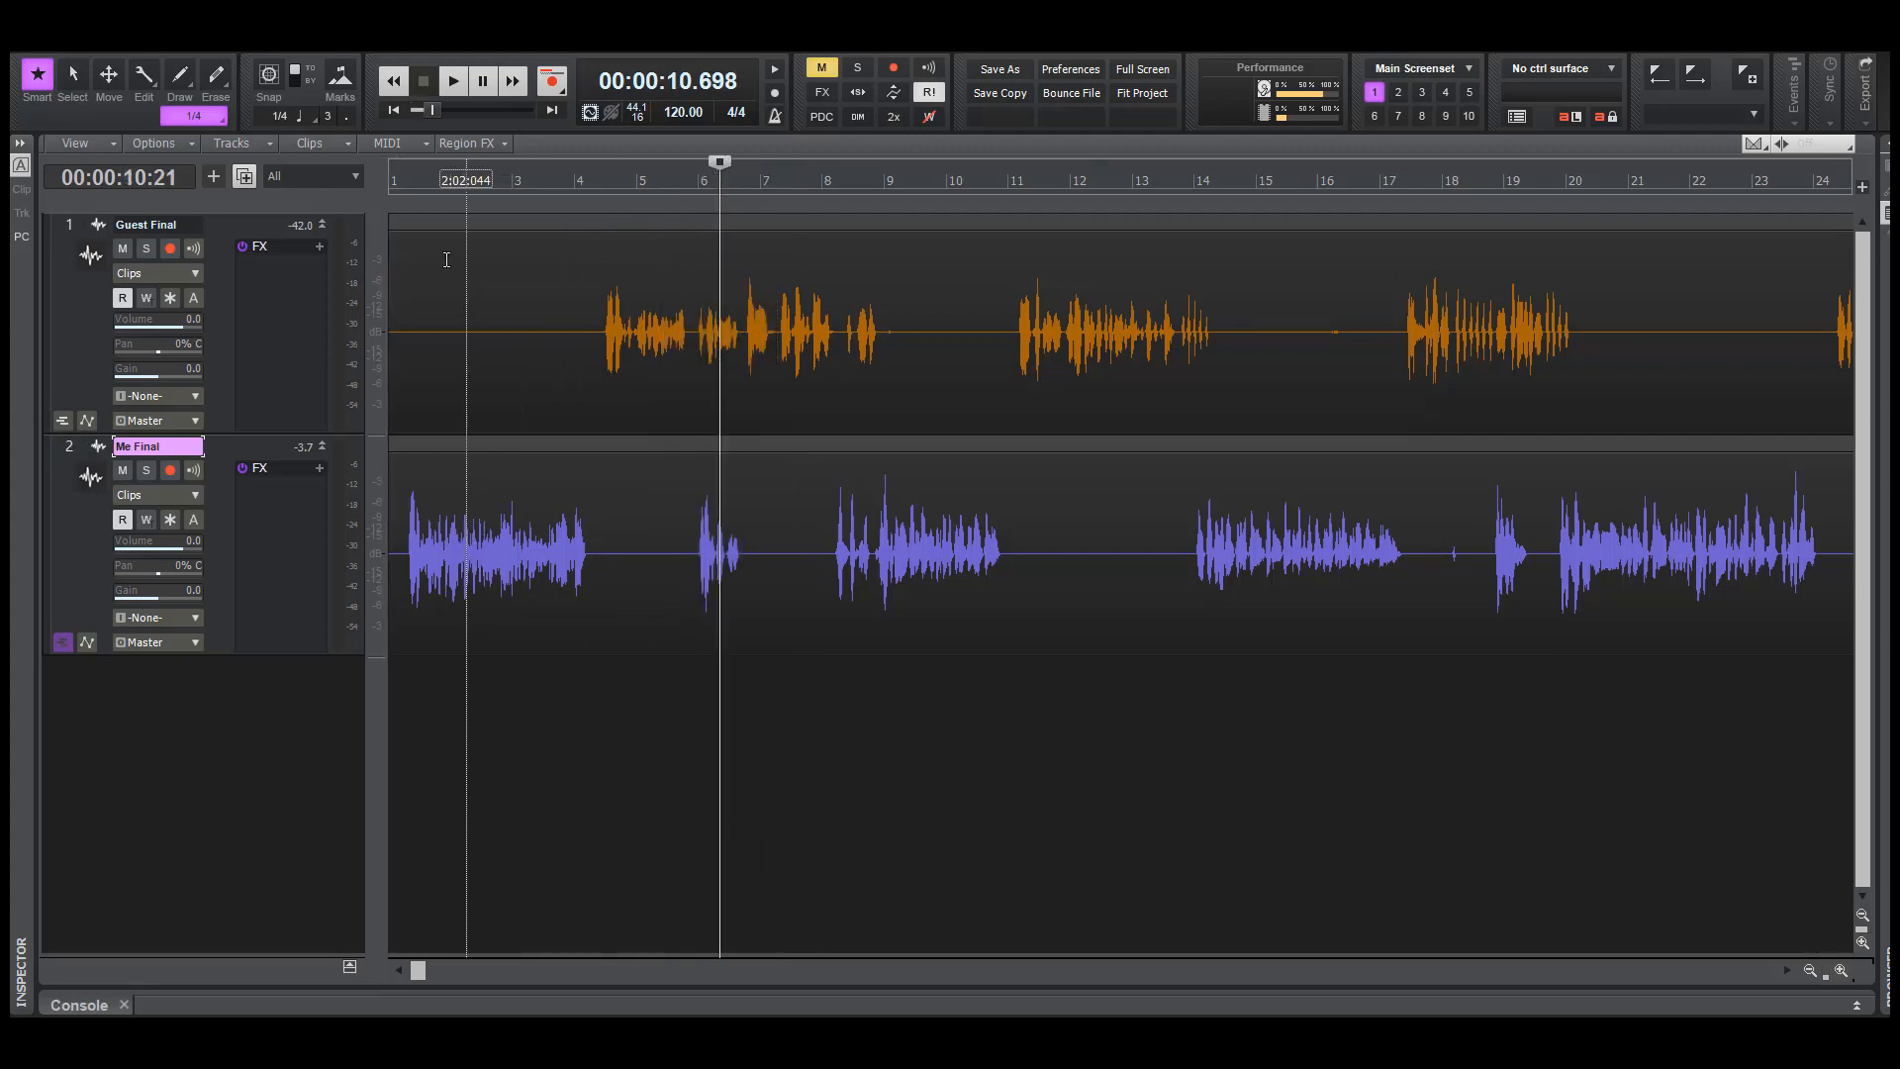
click(607, 524)
click(594, 798)
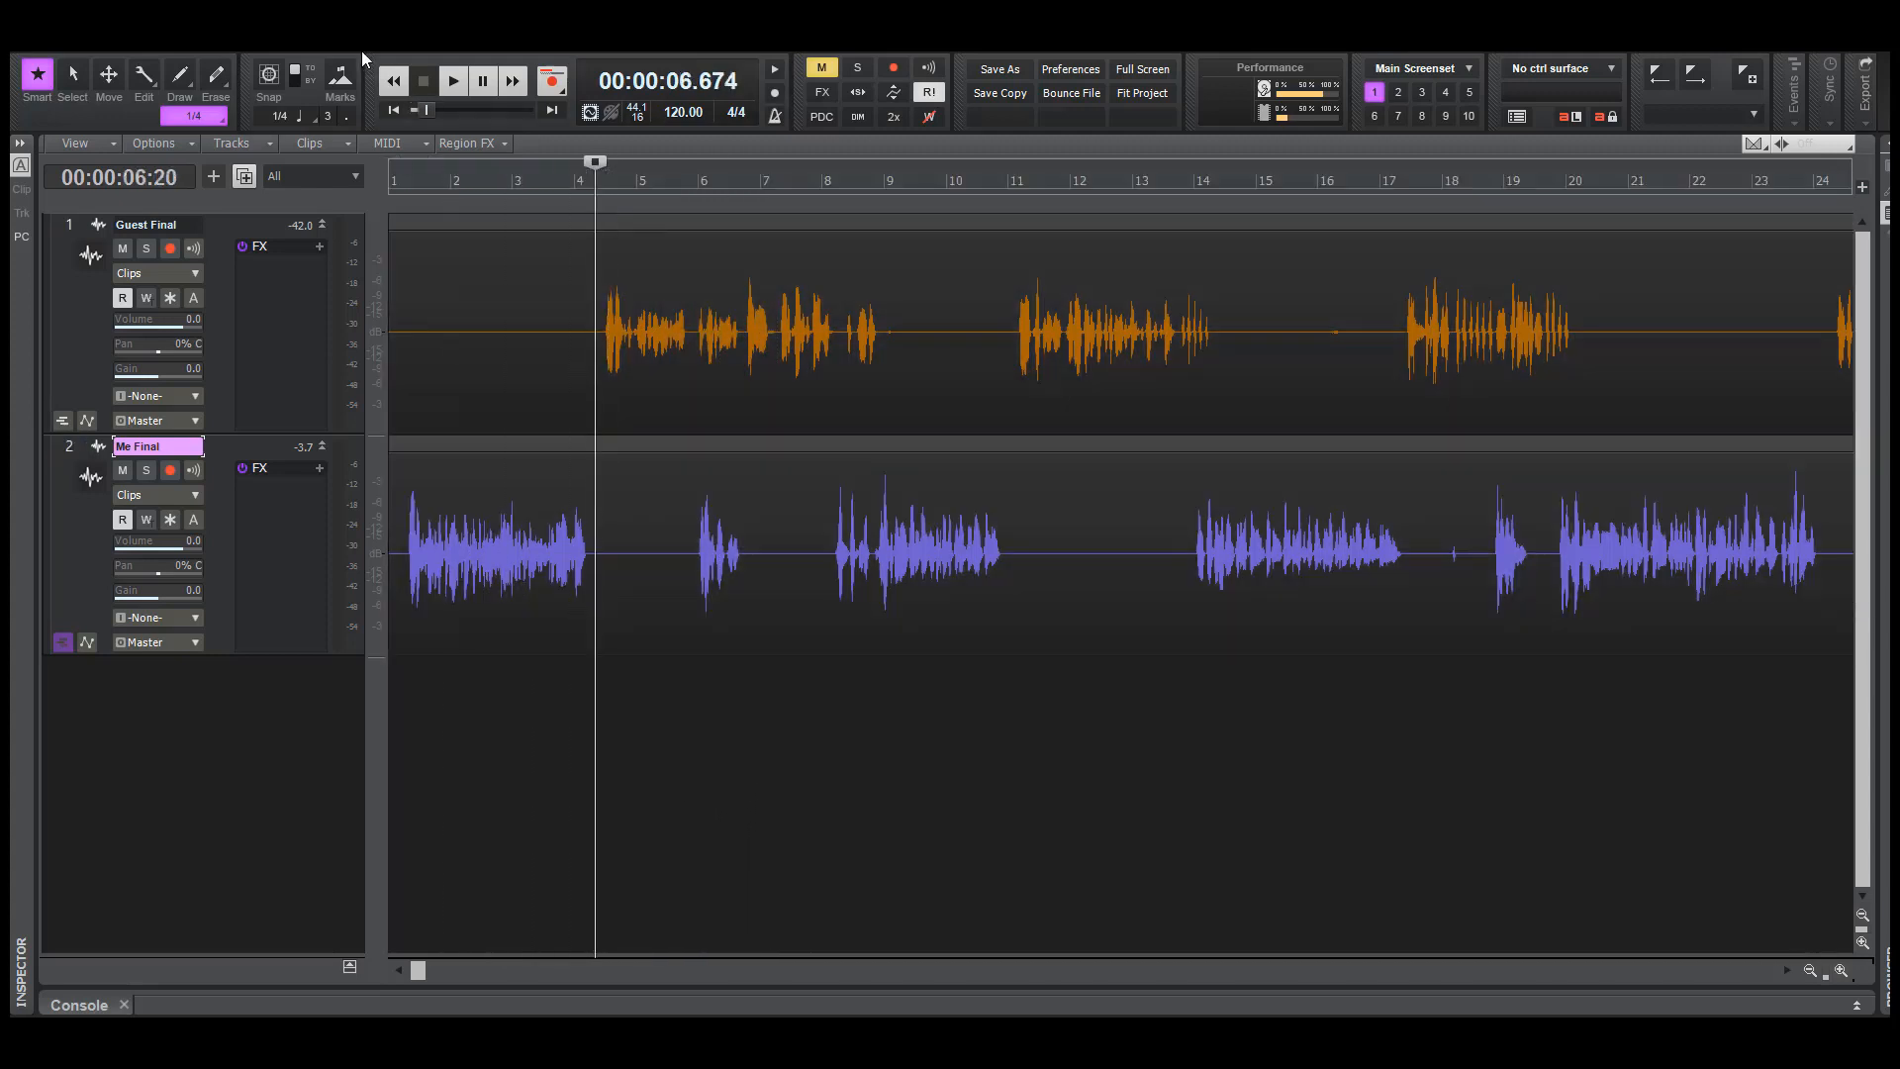
Play both voice tracks together from the beginning of the project to about 19 seconds
click(393, 112)
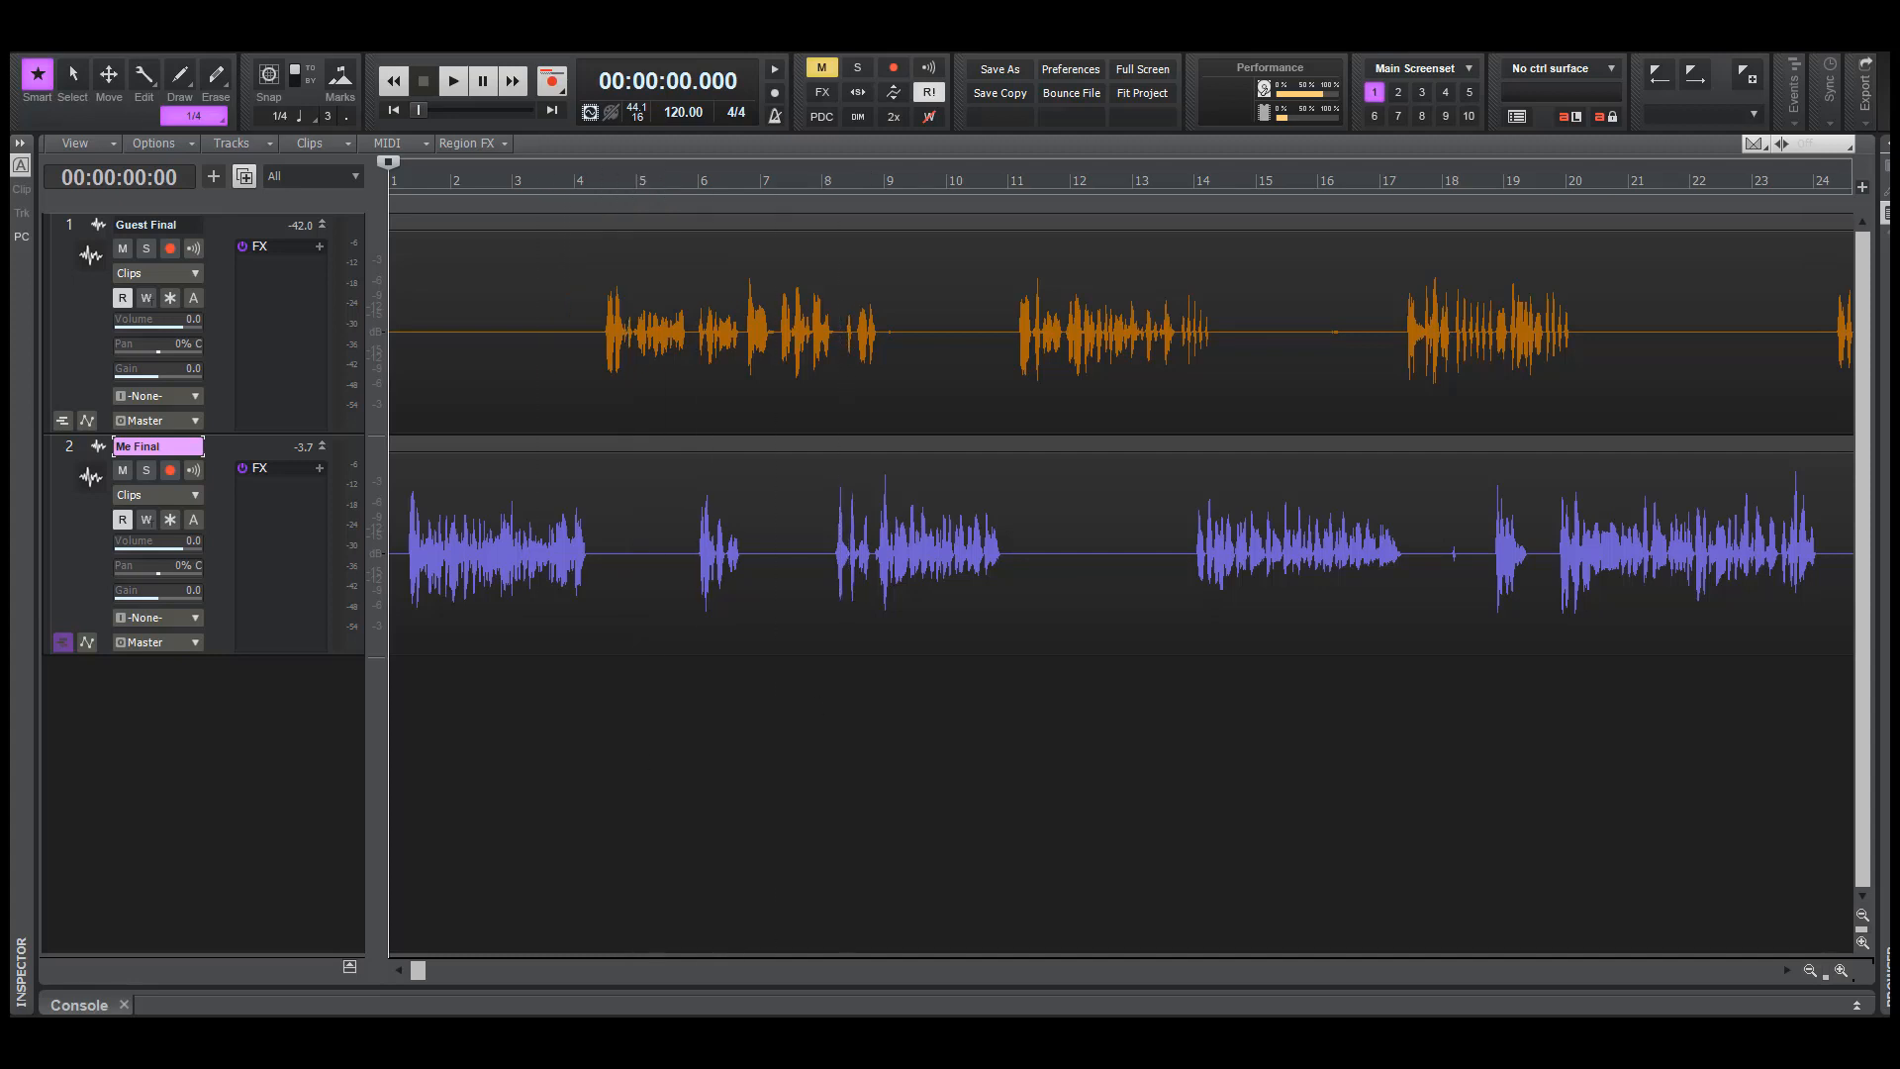
key(space)
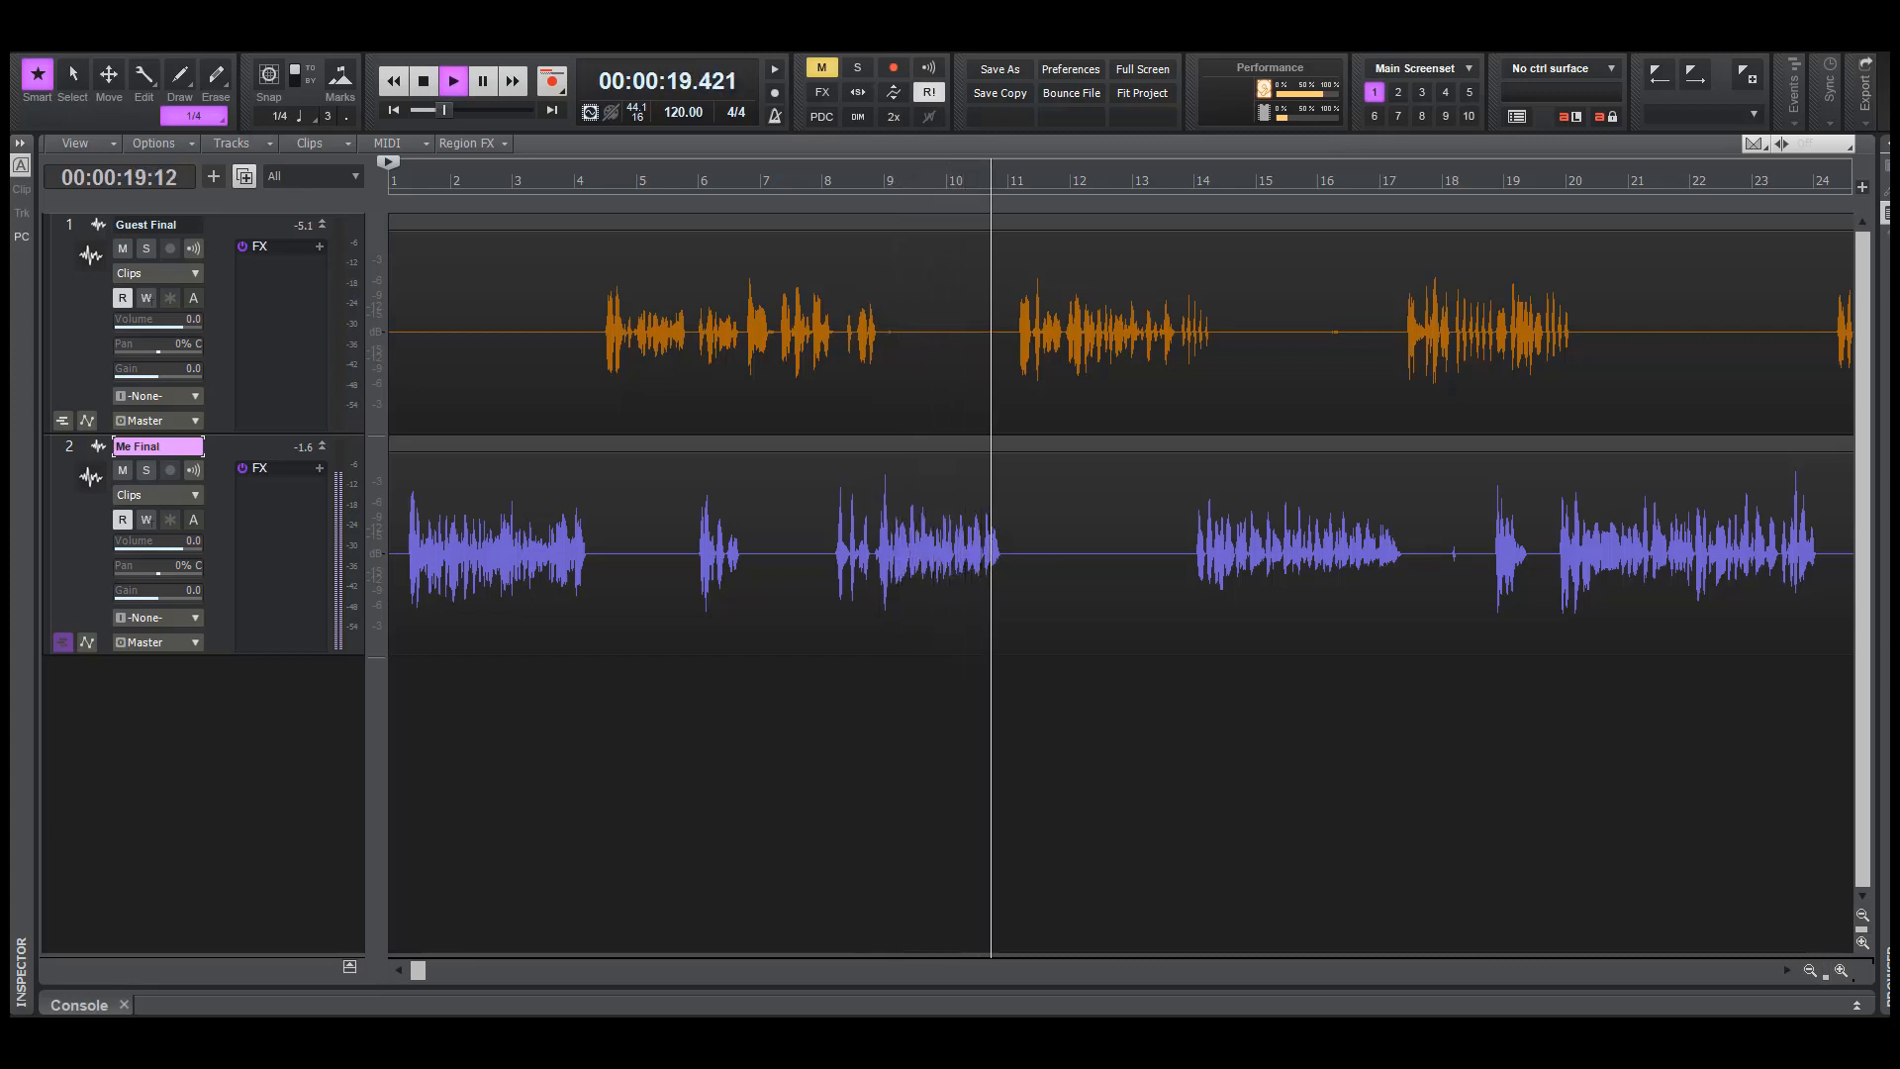
key(space)
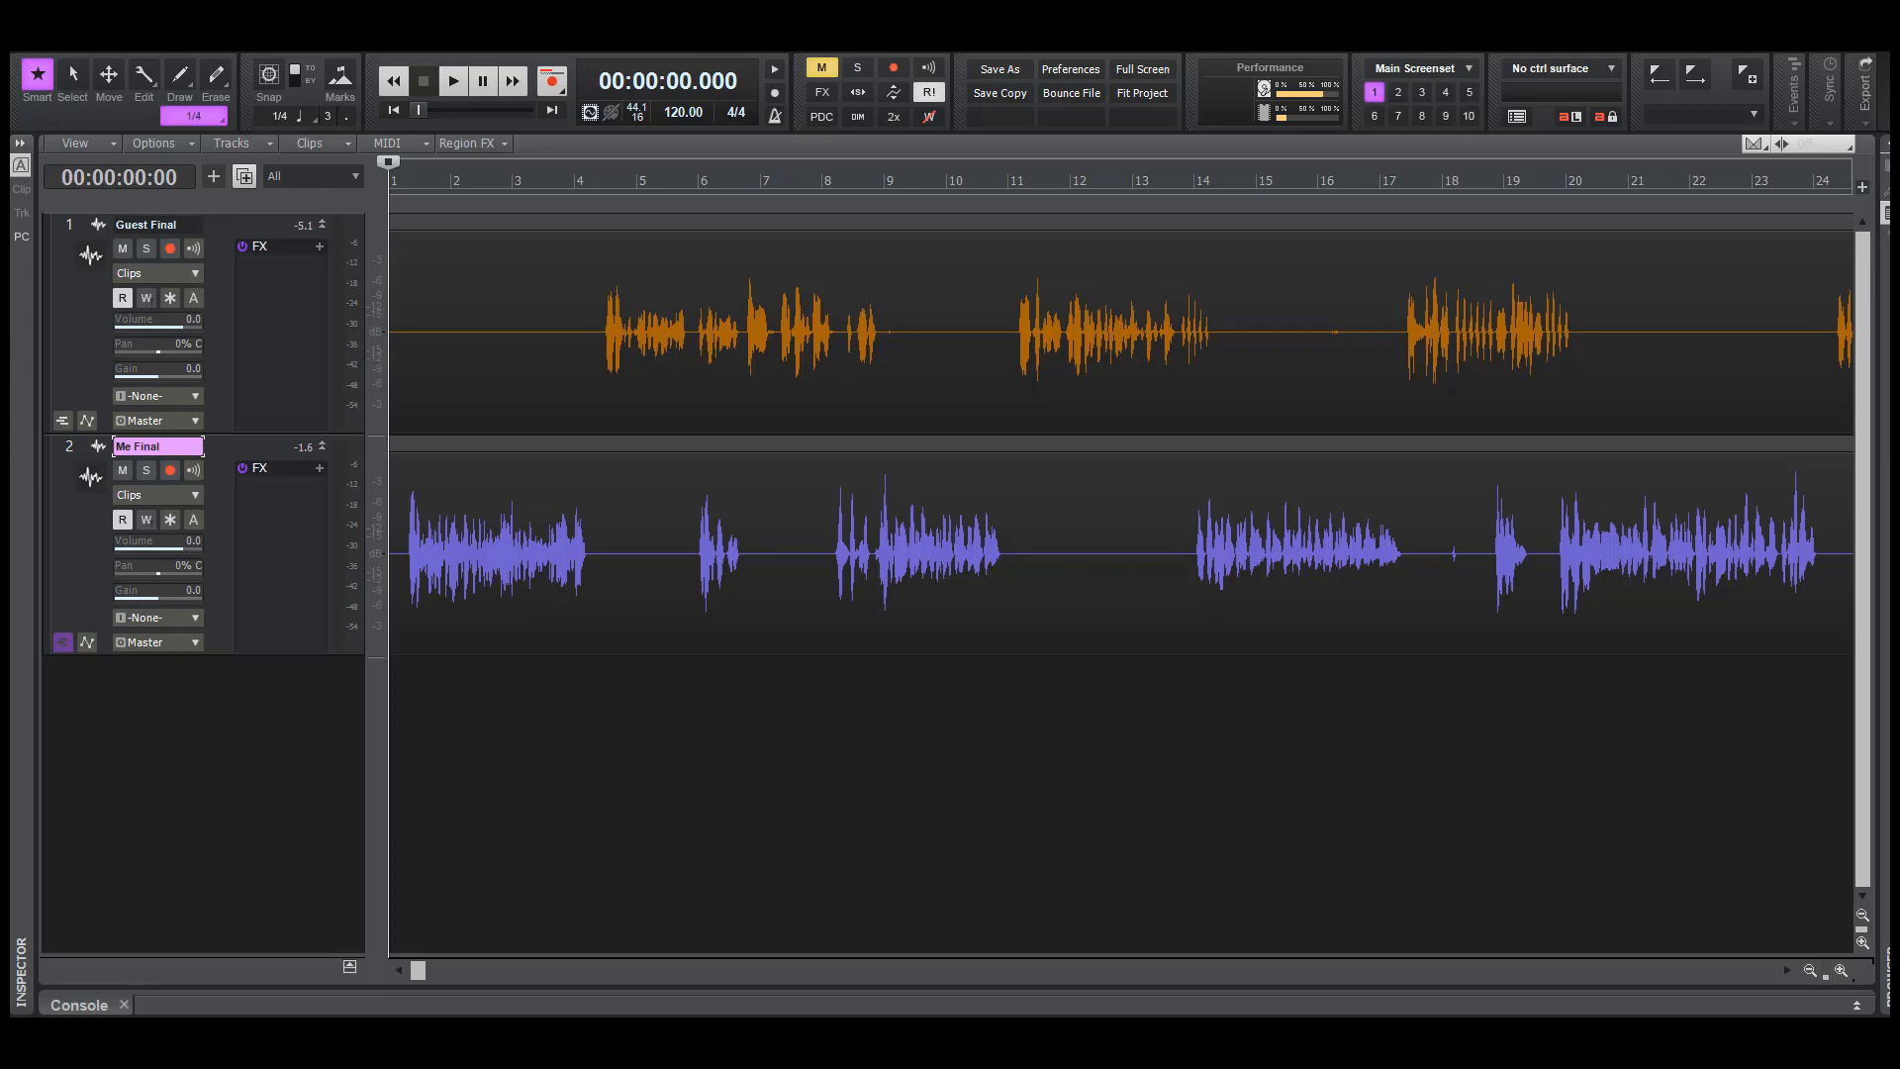
Replay both tracks from about 4.3 seconds, across the handover to the guest's first words
click(523, 789)
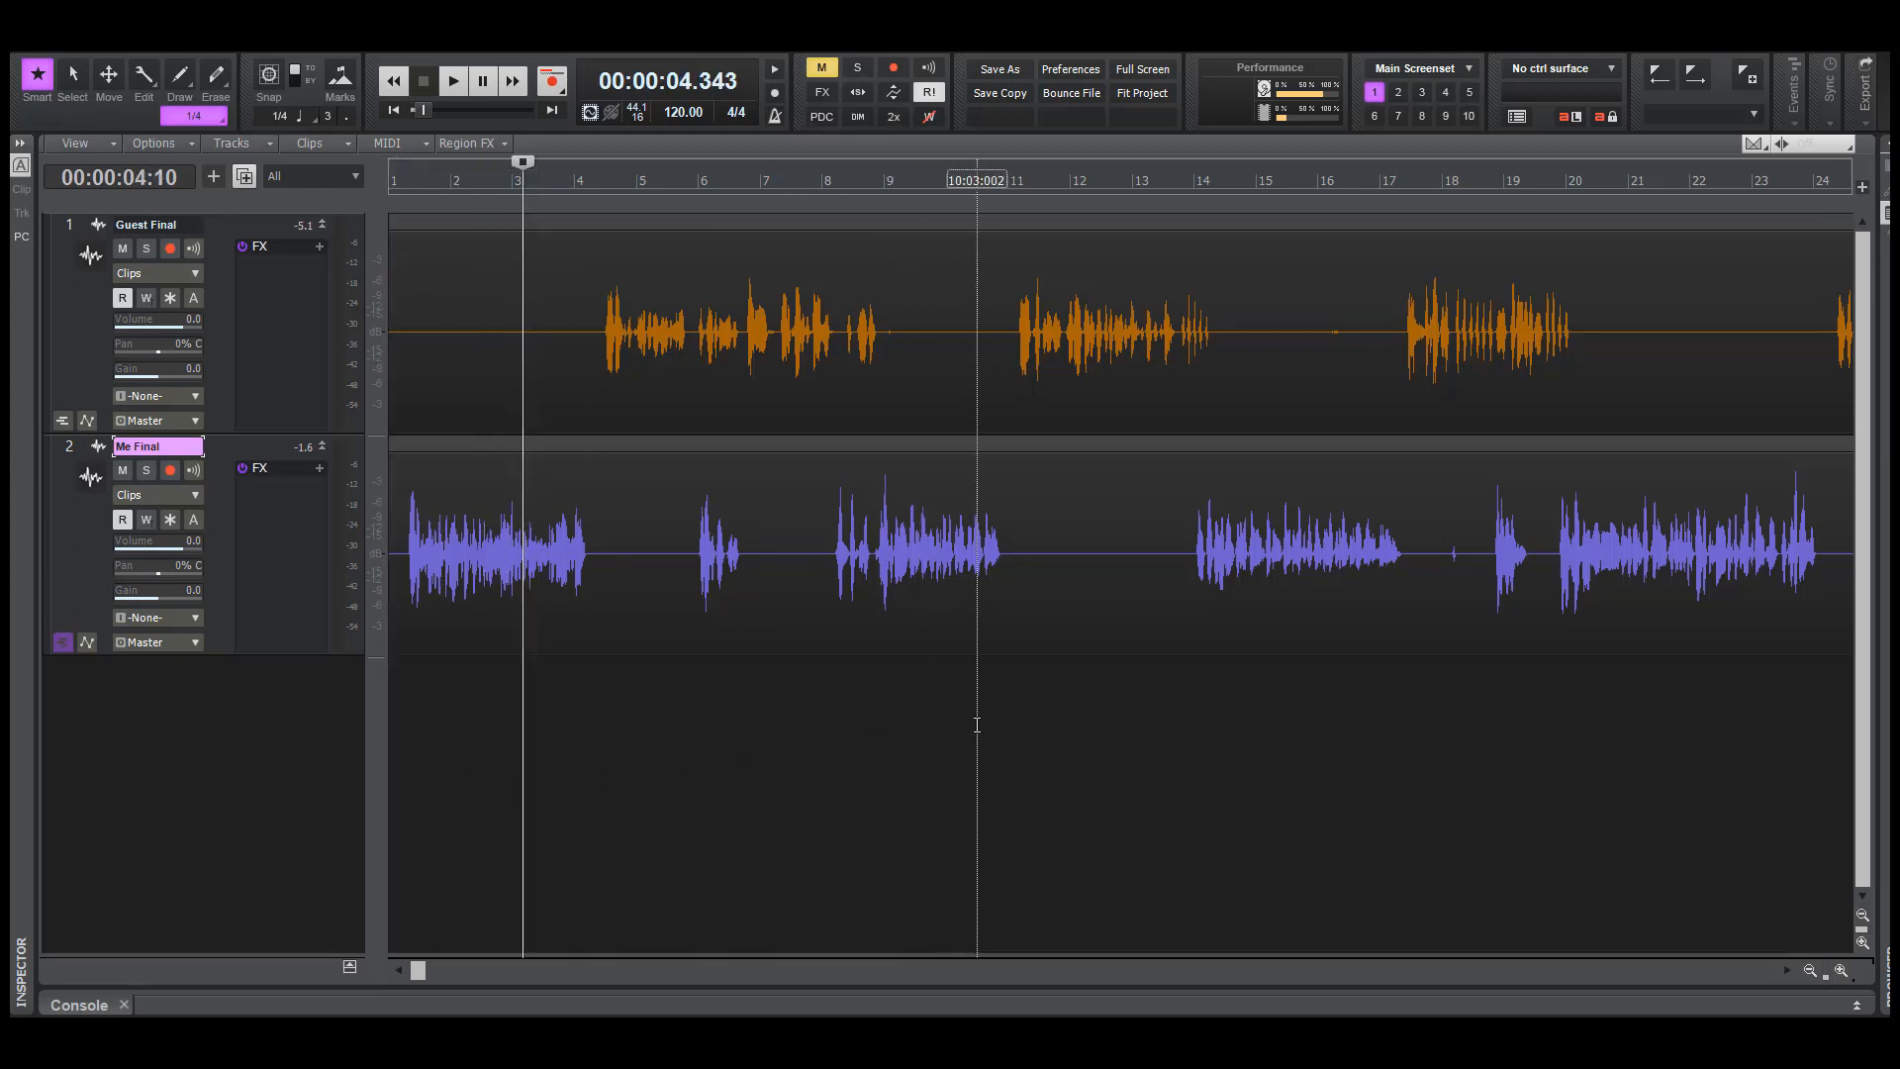
key(space)
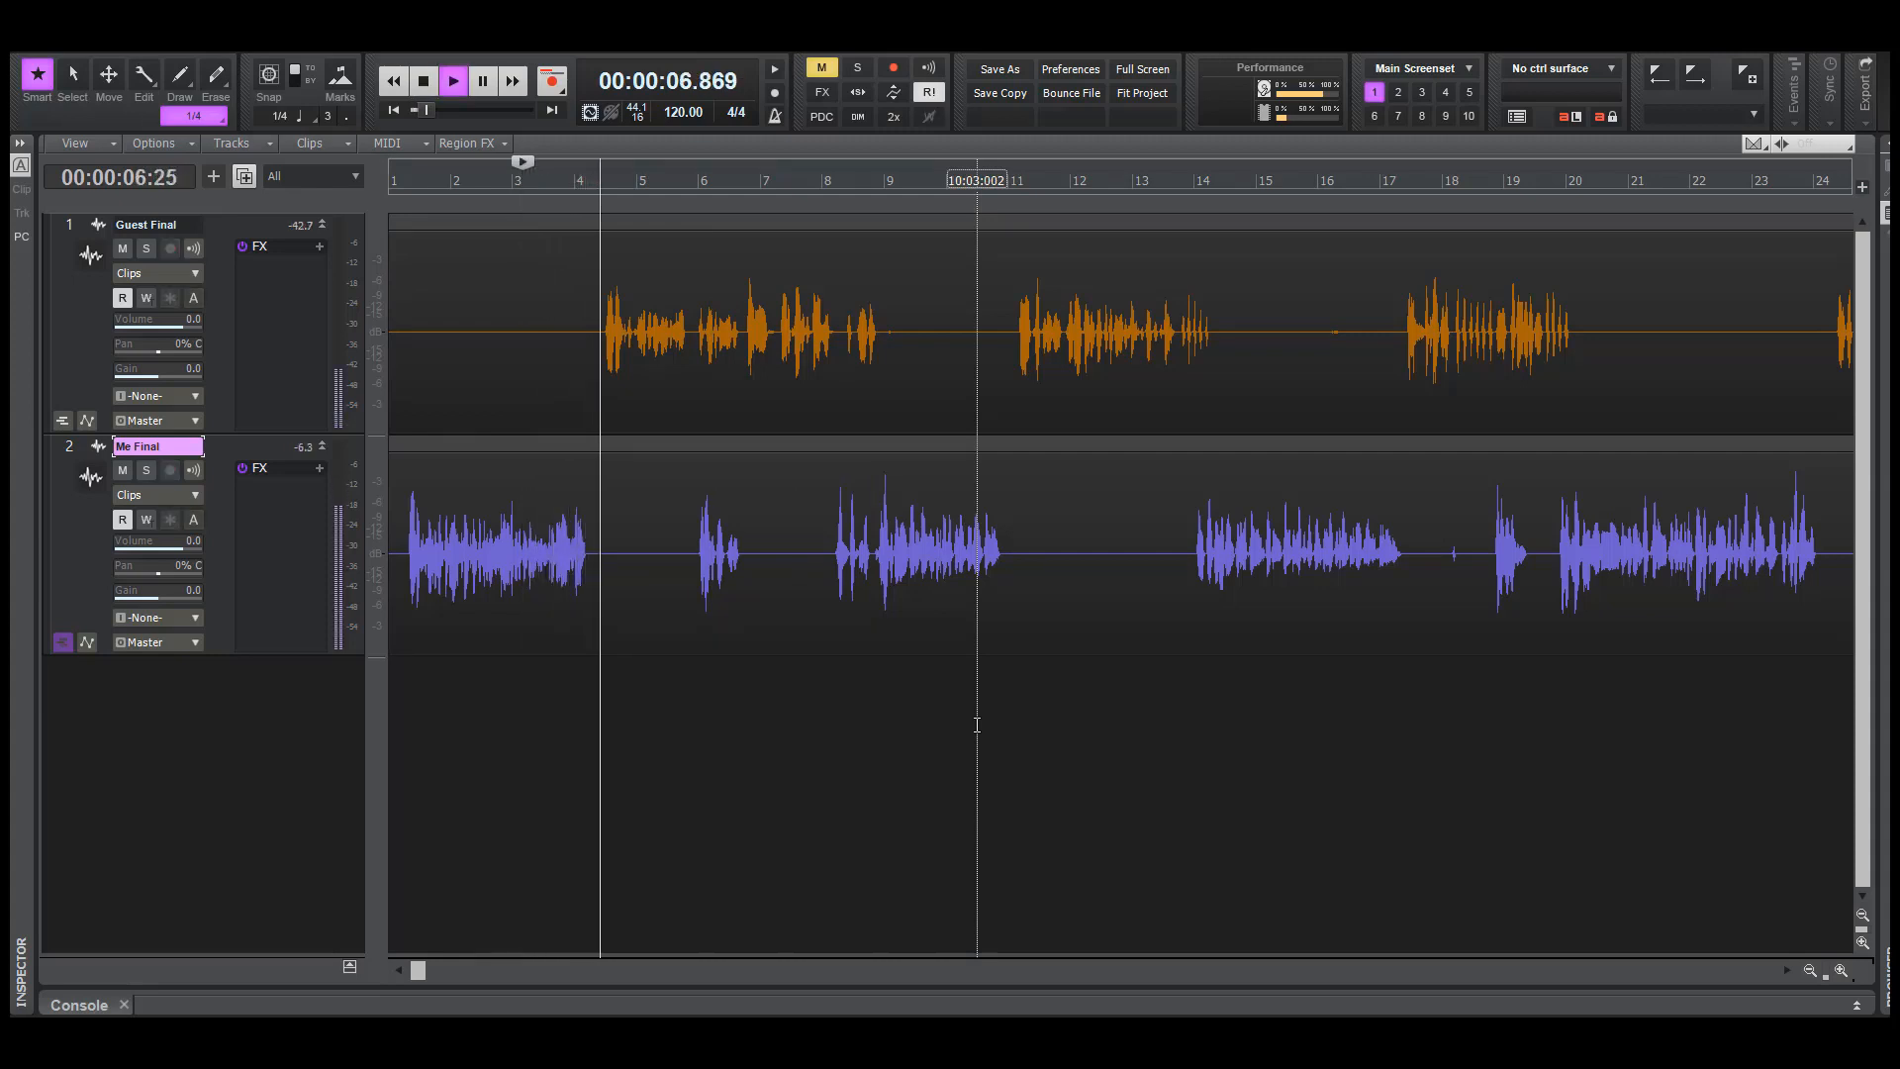
key(space)
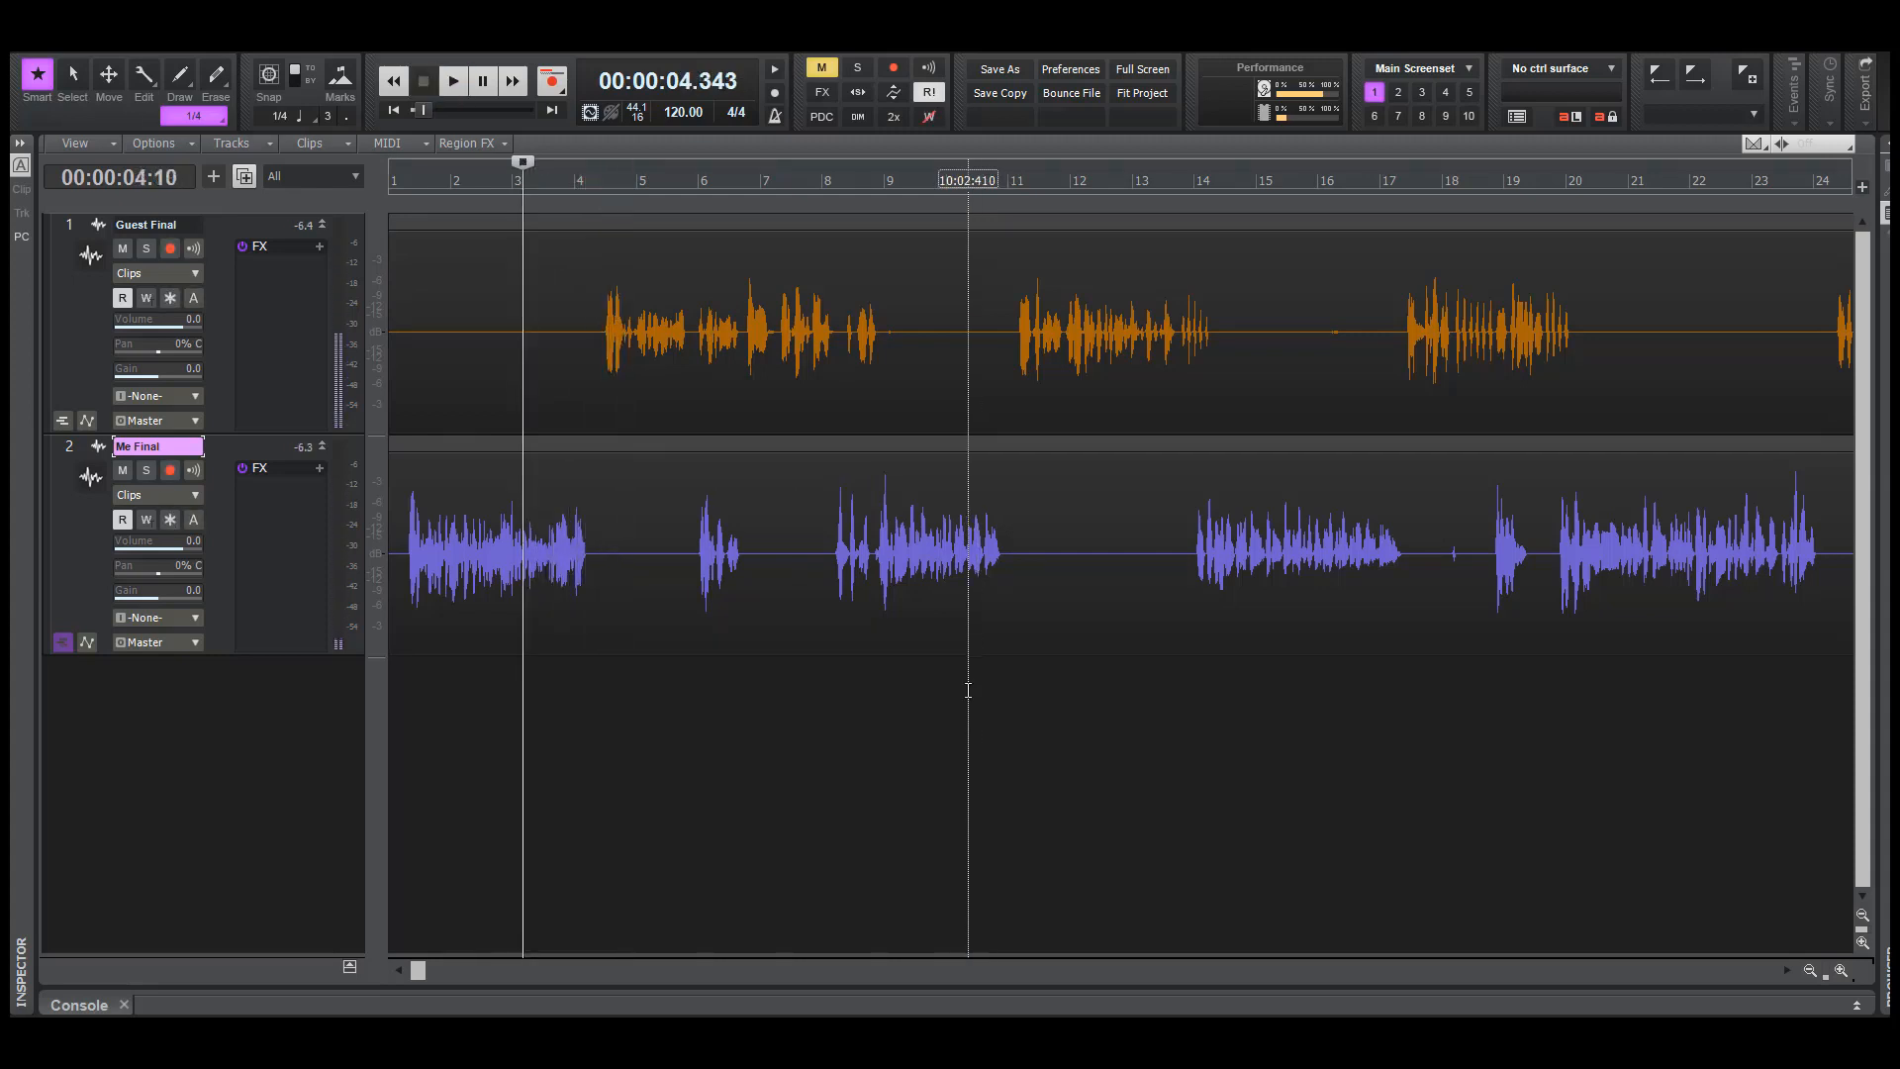
Solo the Me Final track, play it from about 5.1 seconds, and turn its solo off again
click(145, 475)
click(546, 743)
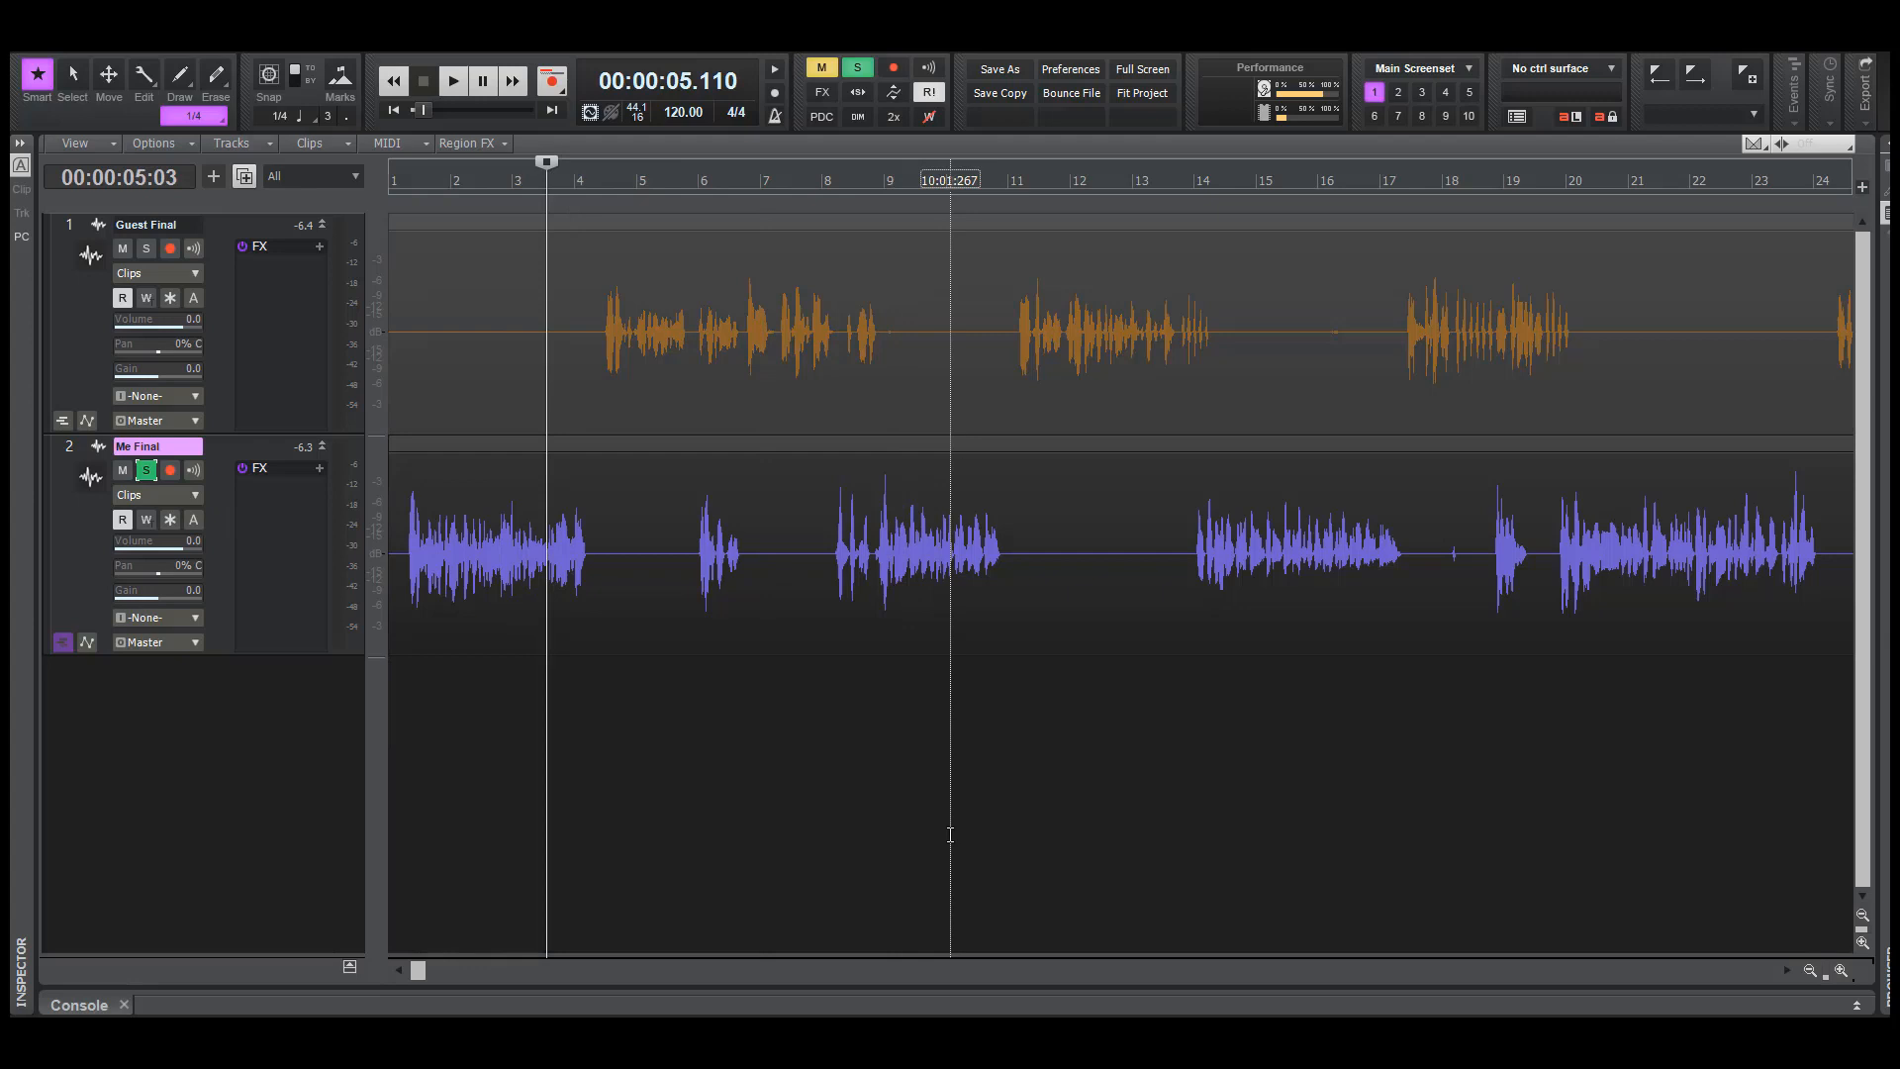
key(space)
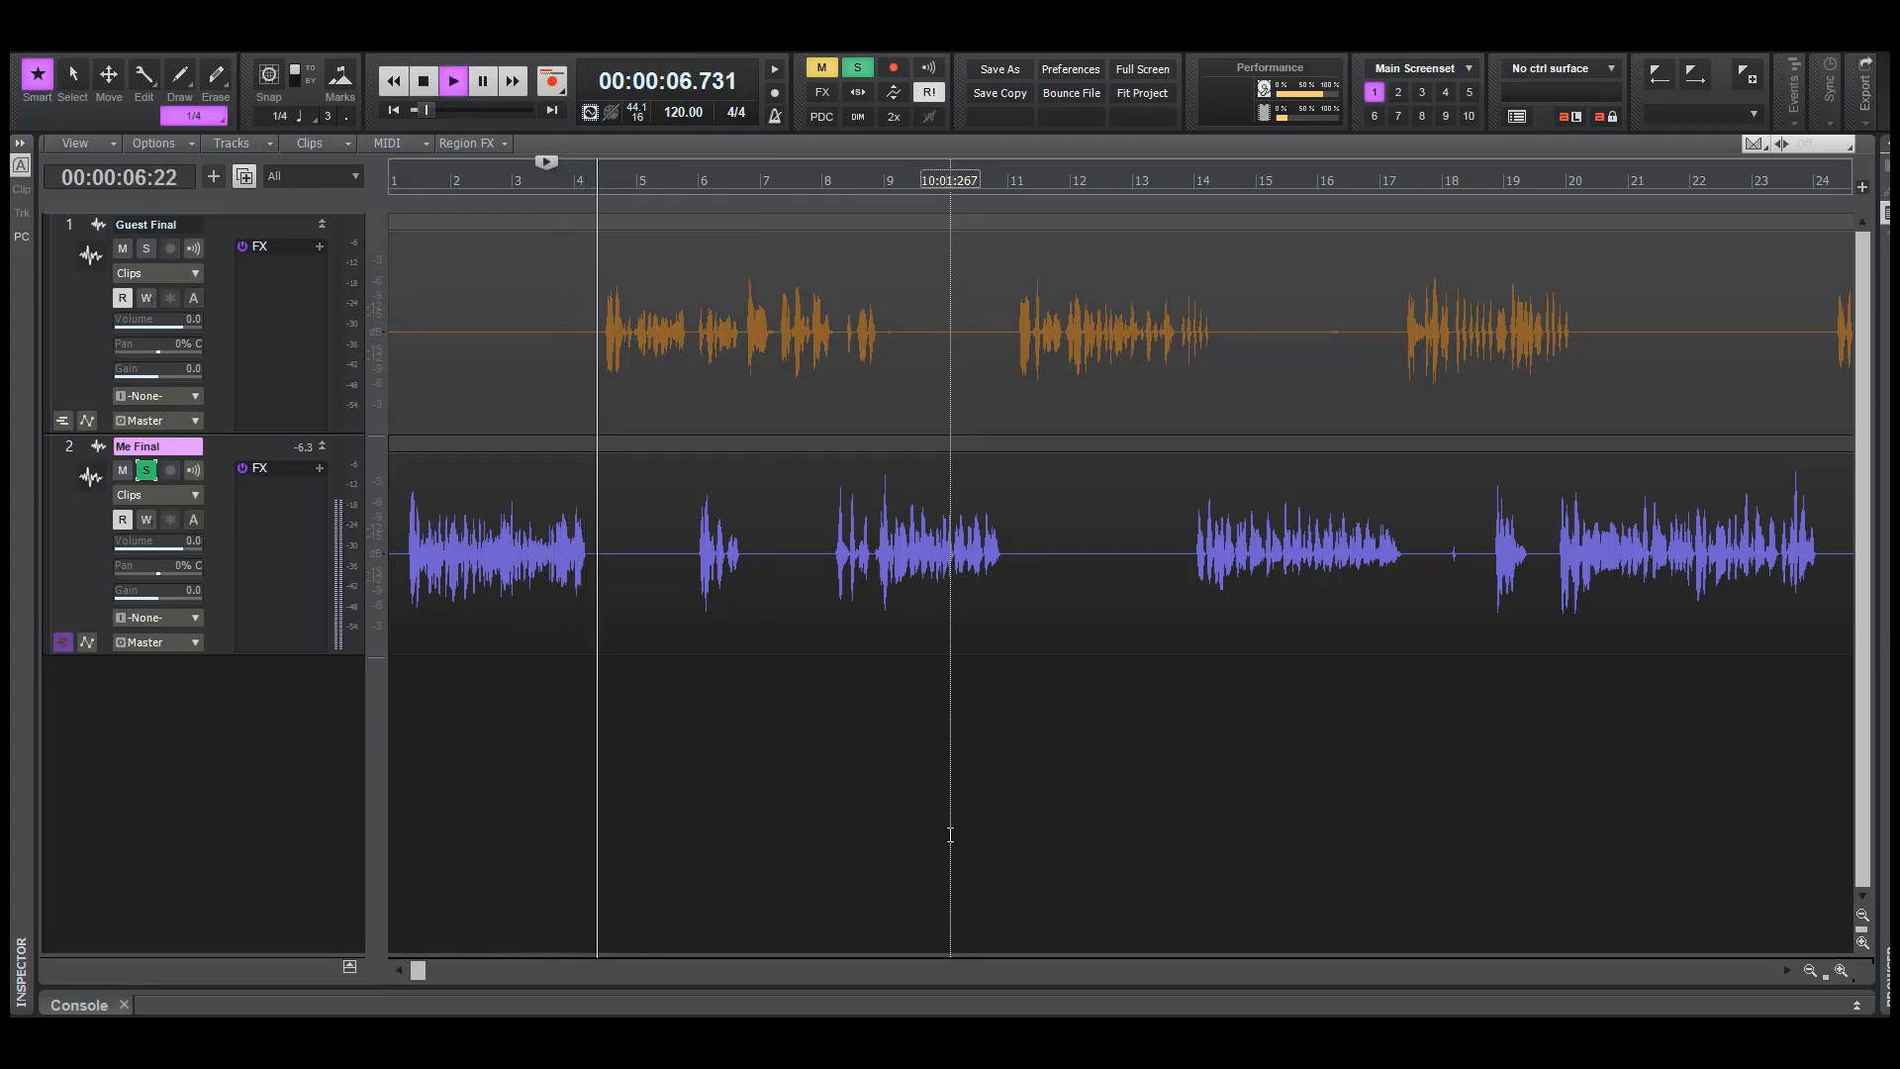
key(space)
click(146, 470)
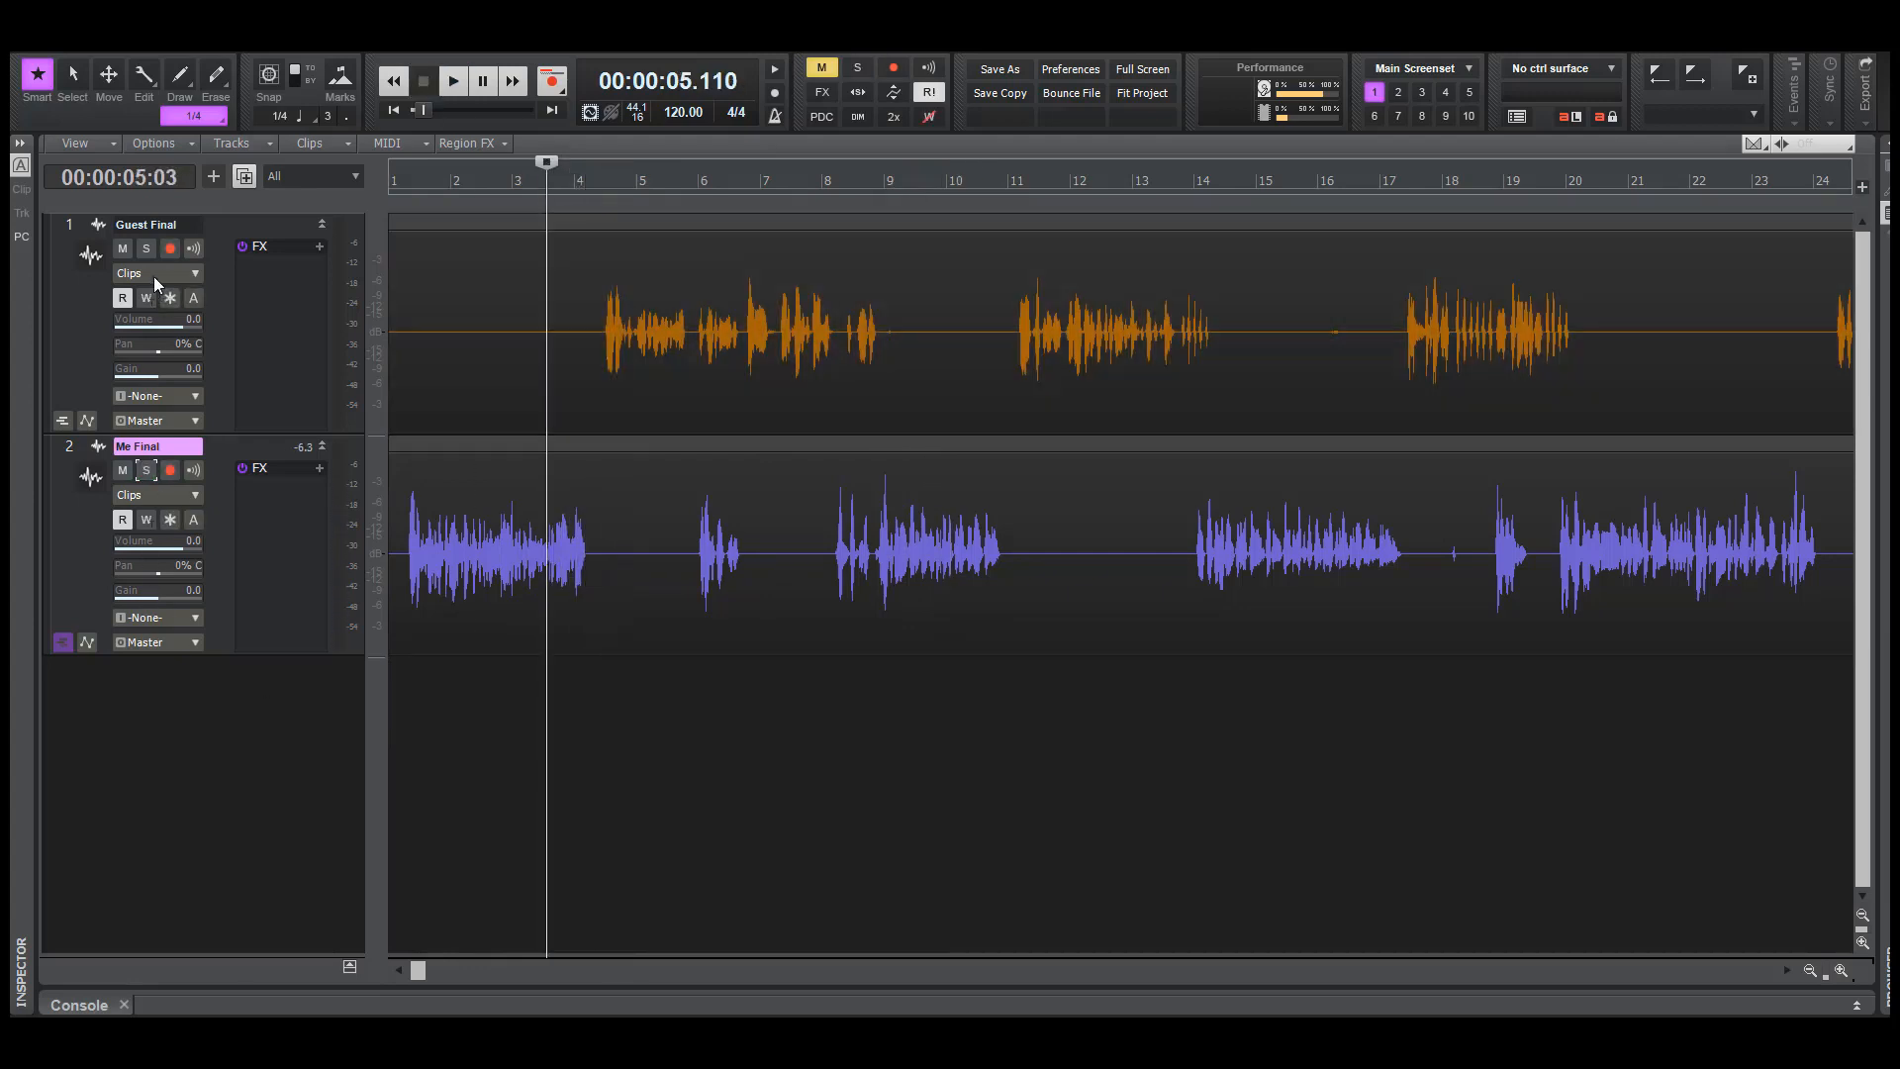
Solo the Guest Final track and play it from about 6 seconds
click(147, 248)
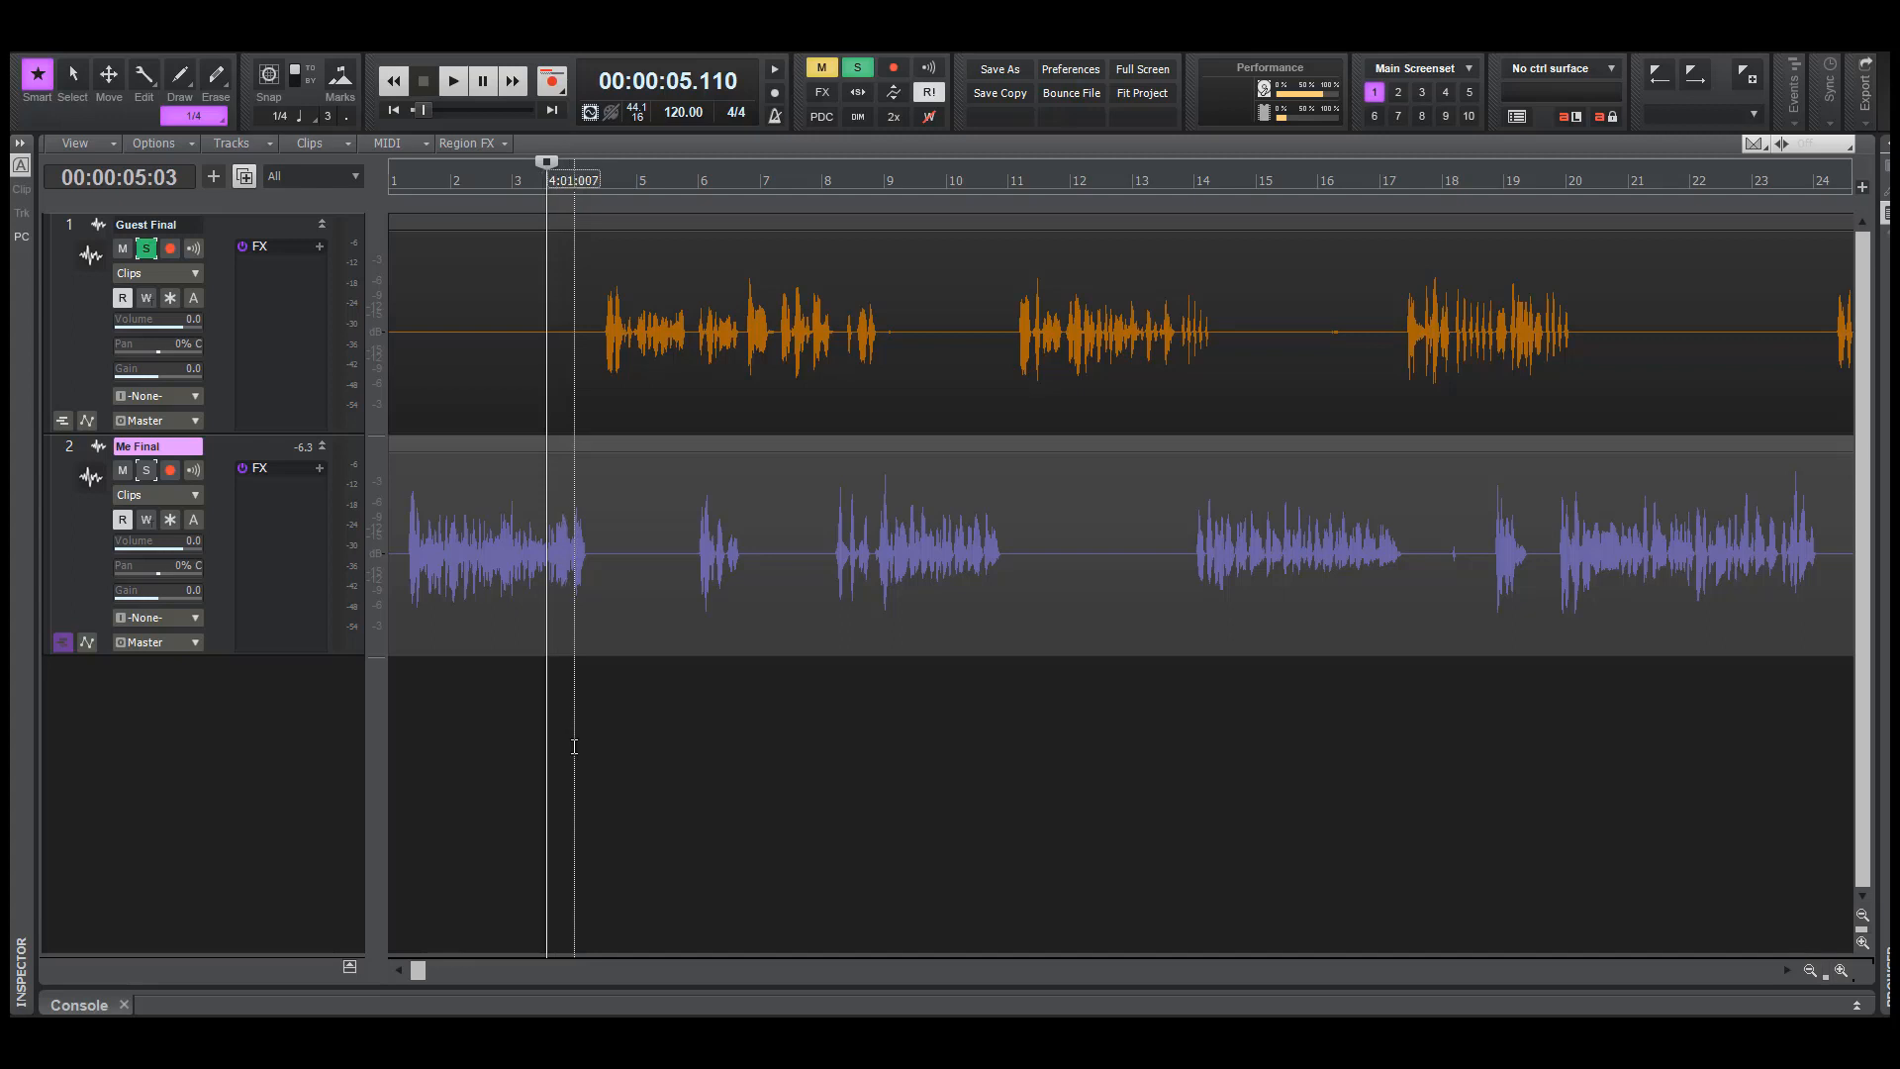
click(574, 746)
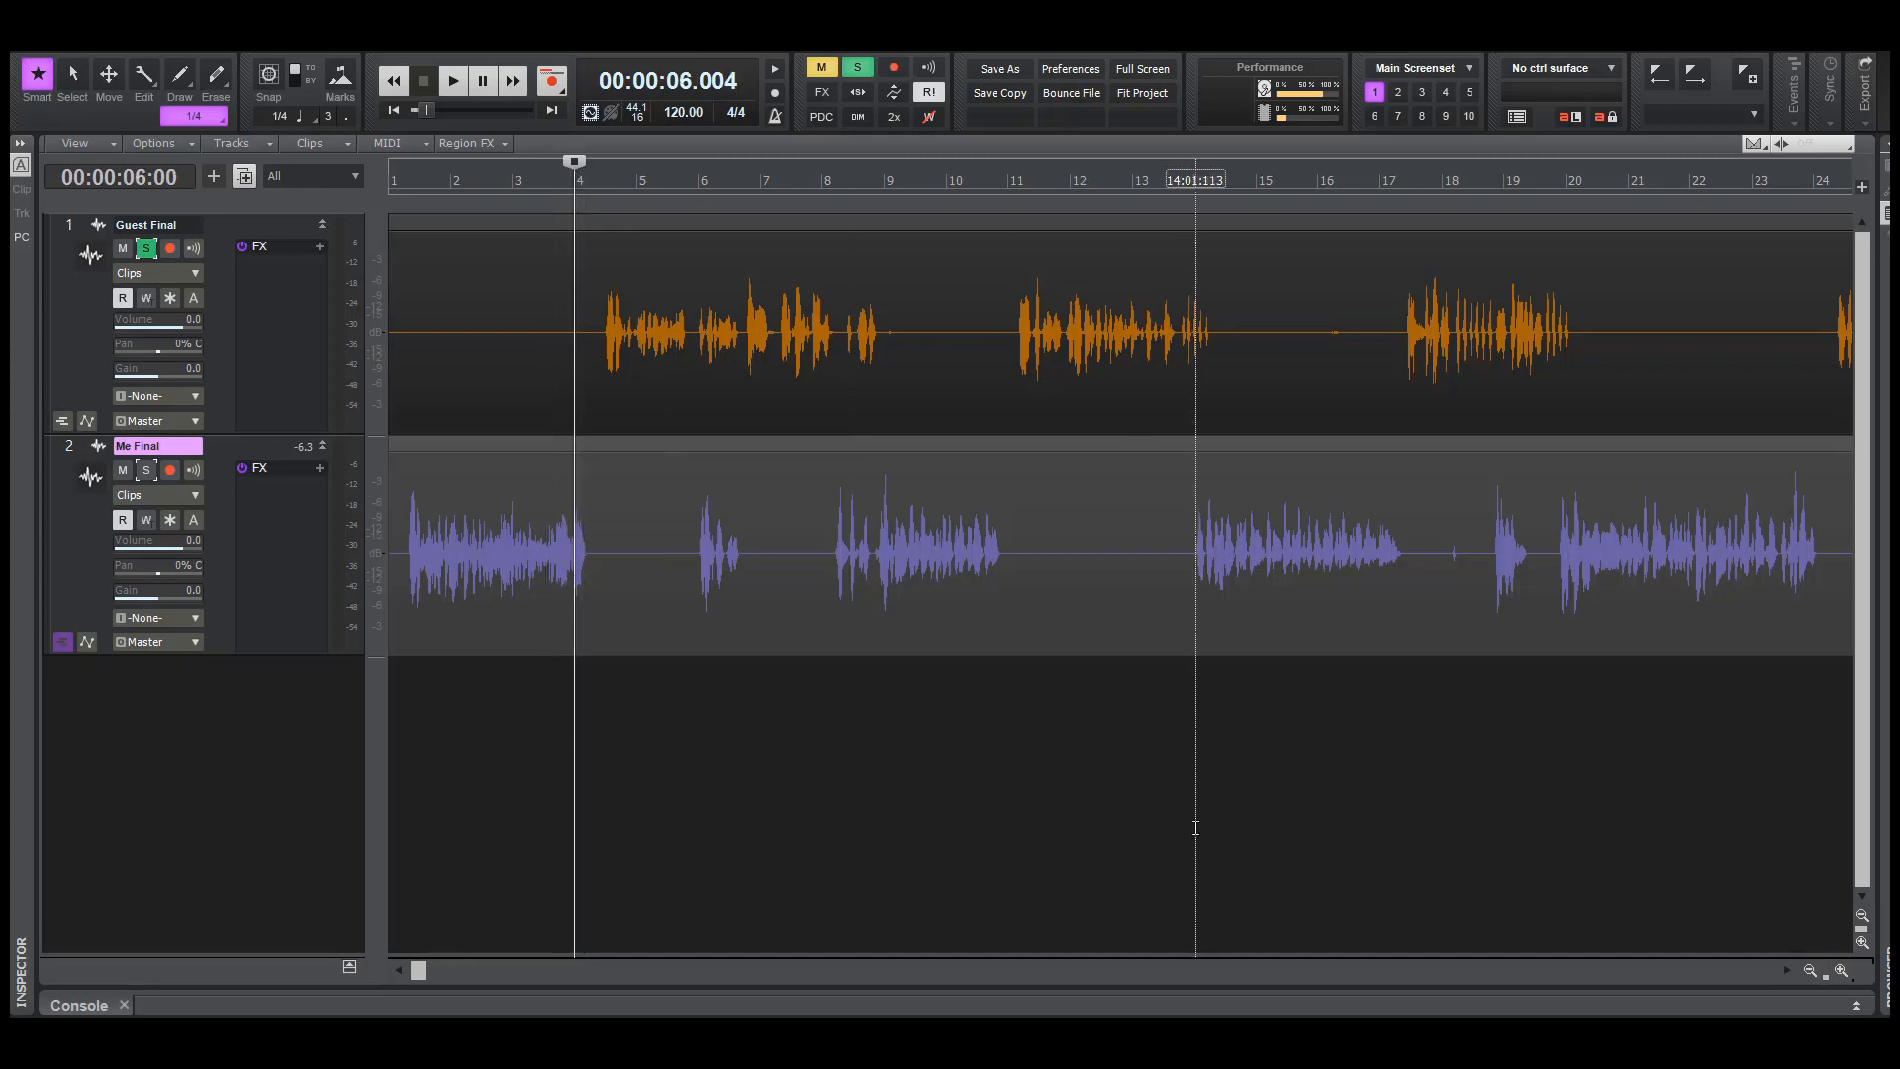
key(space)
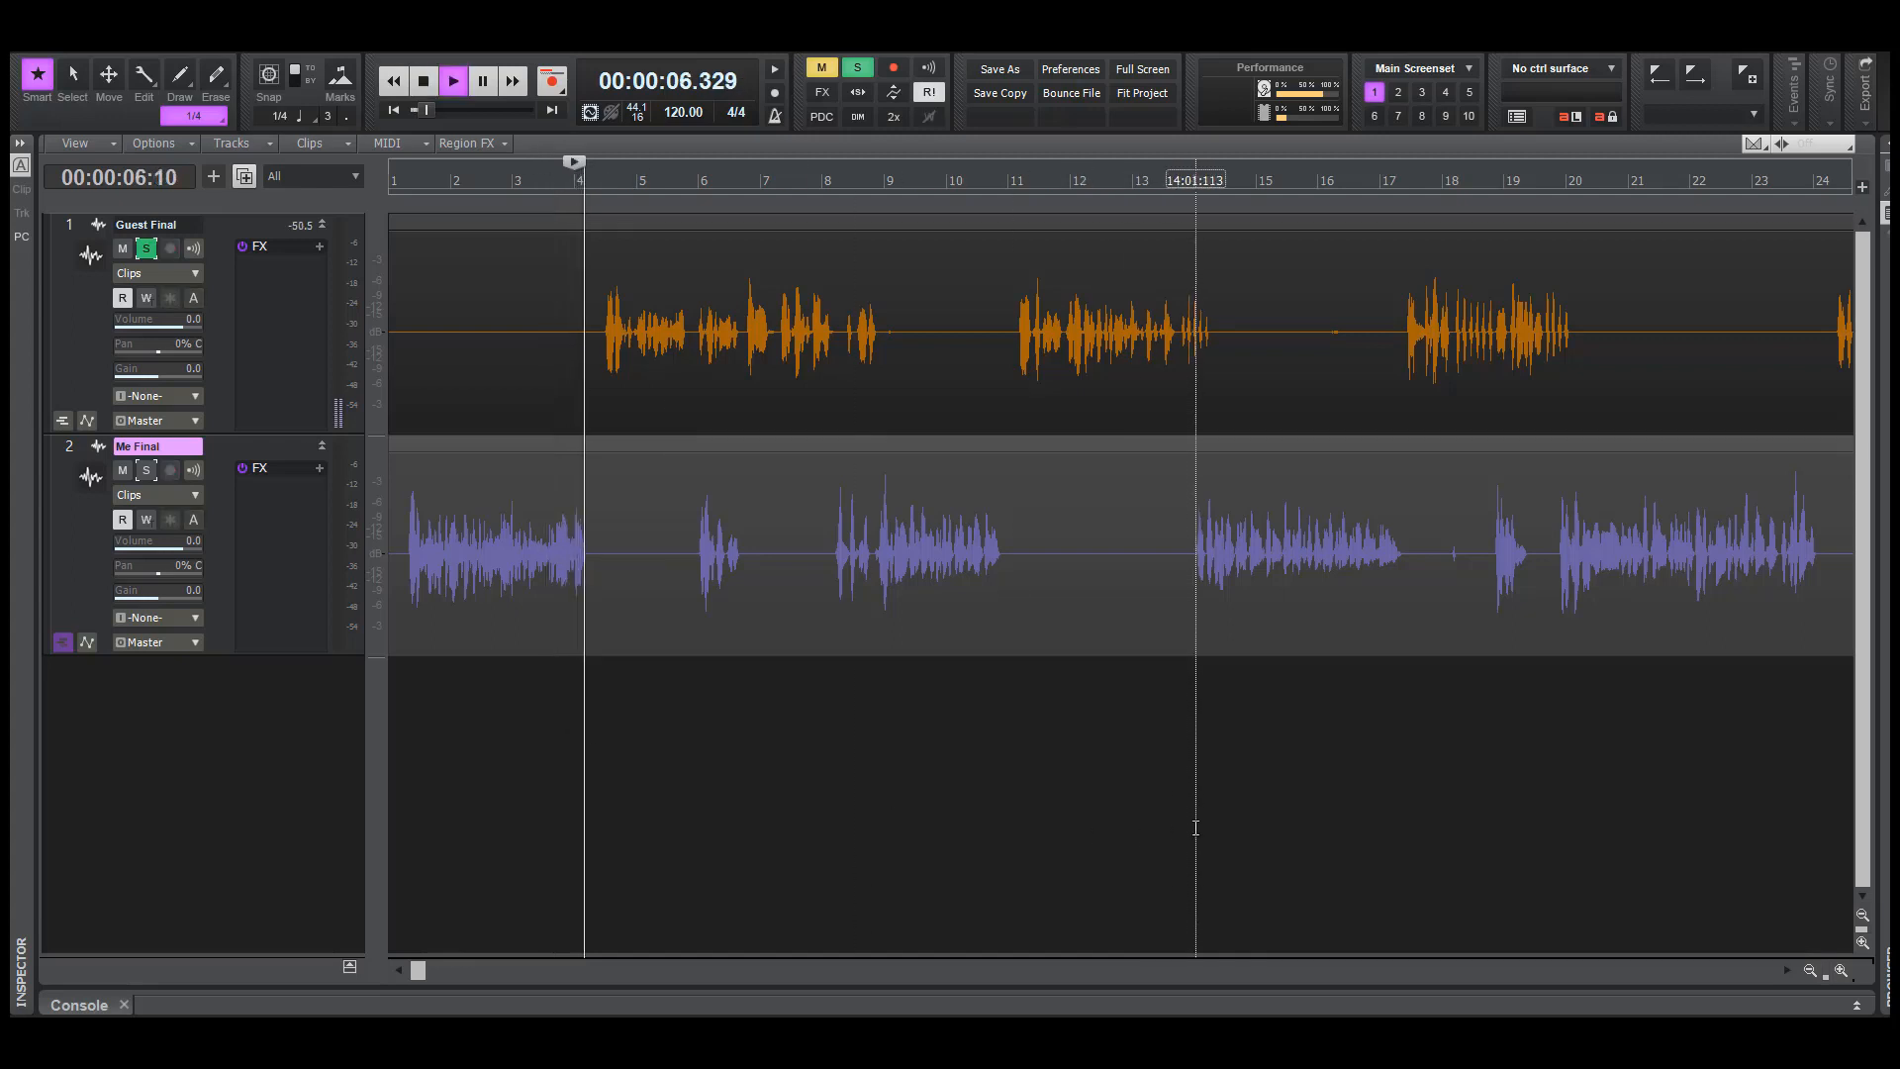
key(space)
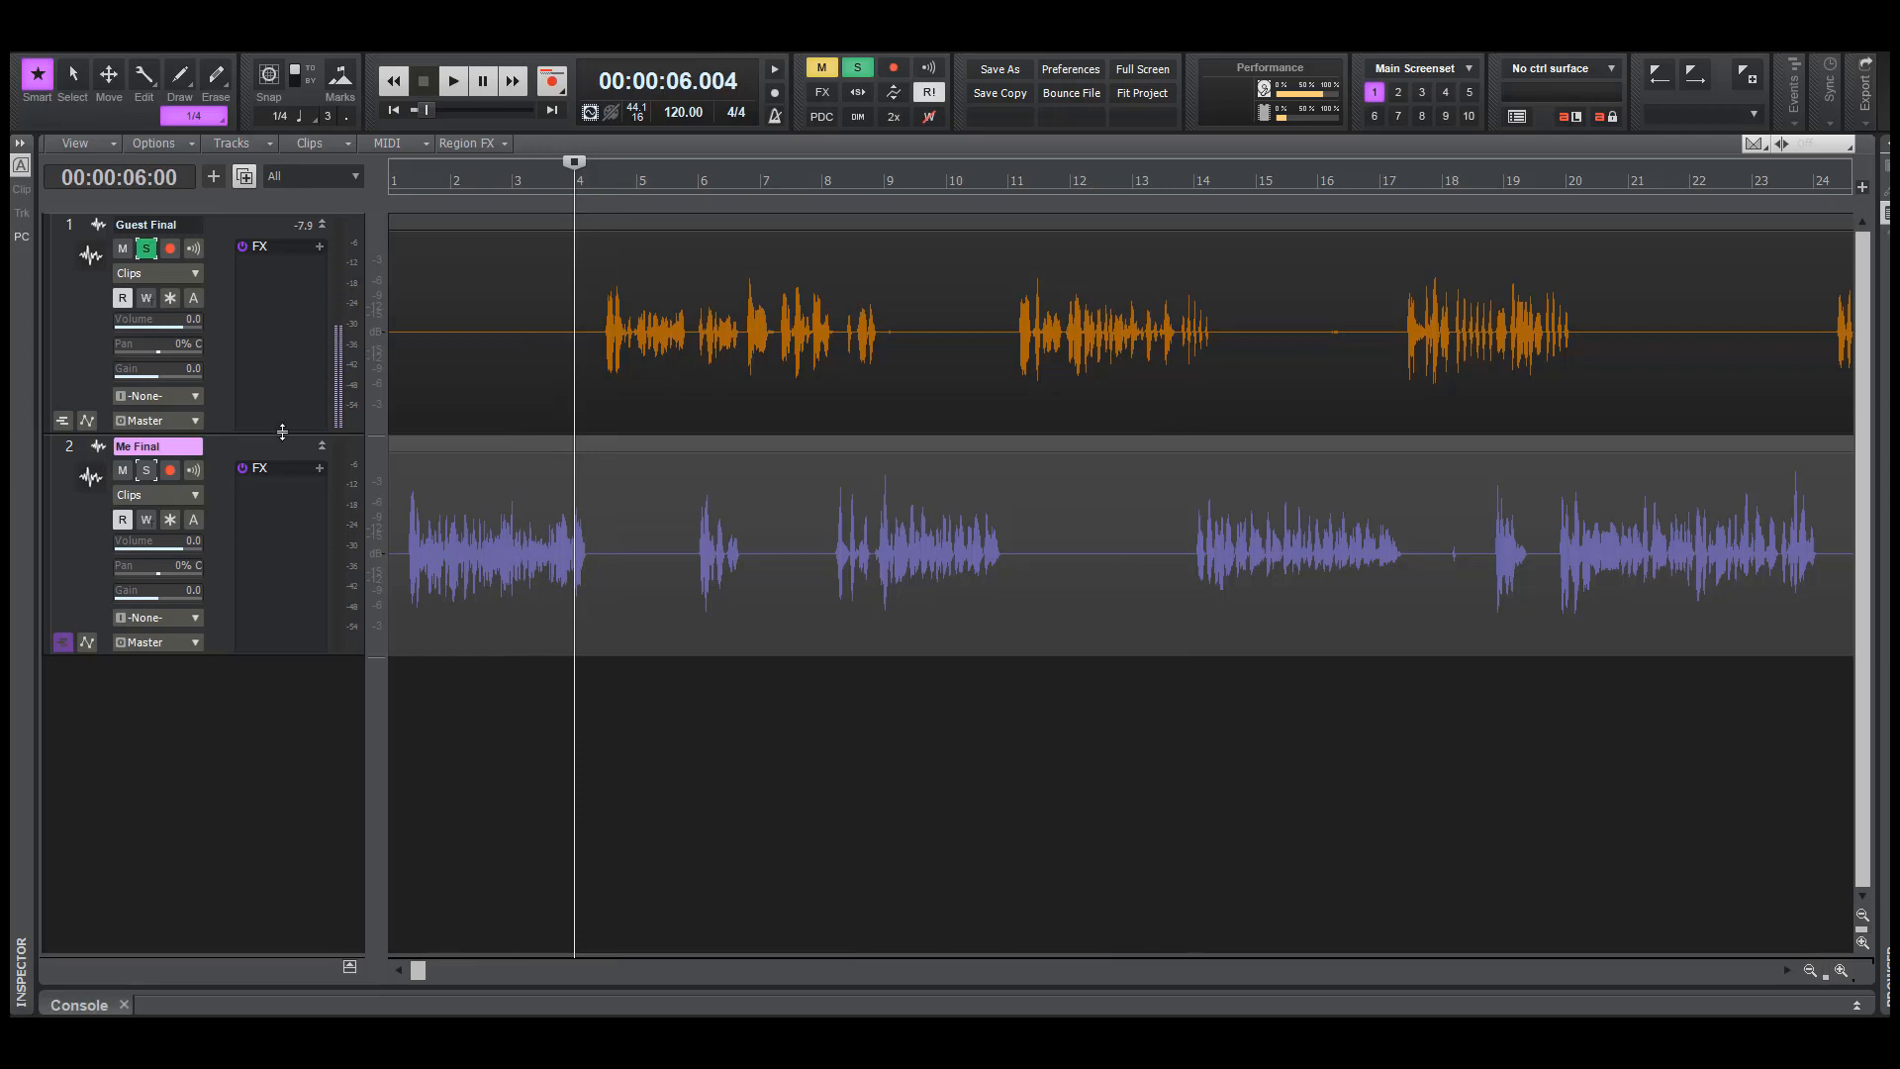
Enlarge the Guest Final track to inspect its waveform and play it from about 3.8 seconds
drag(288, 432, 246, 834)
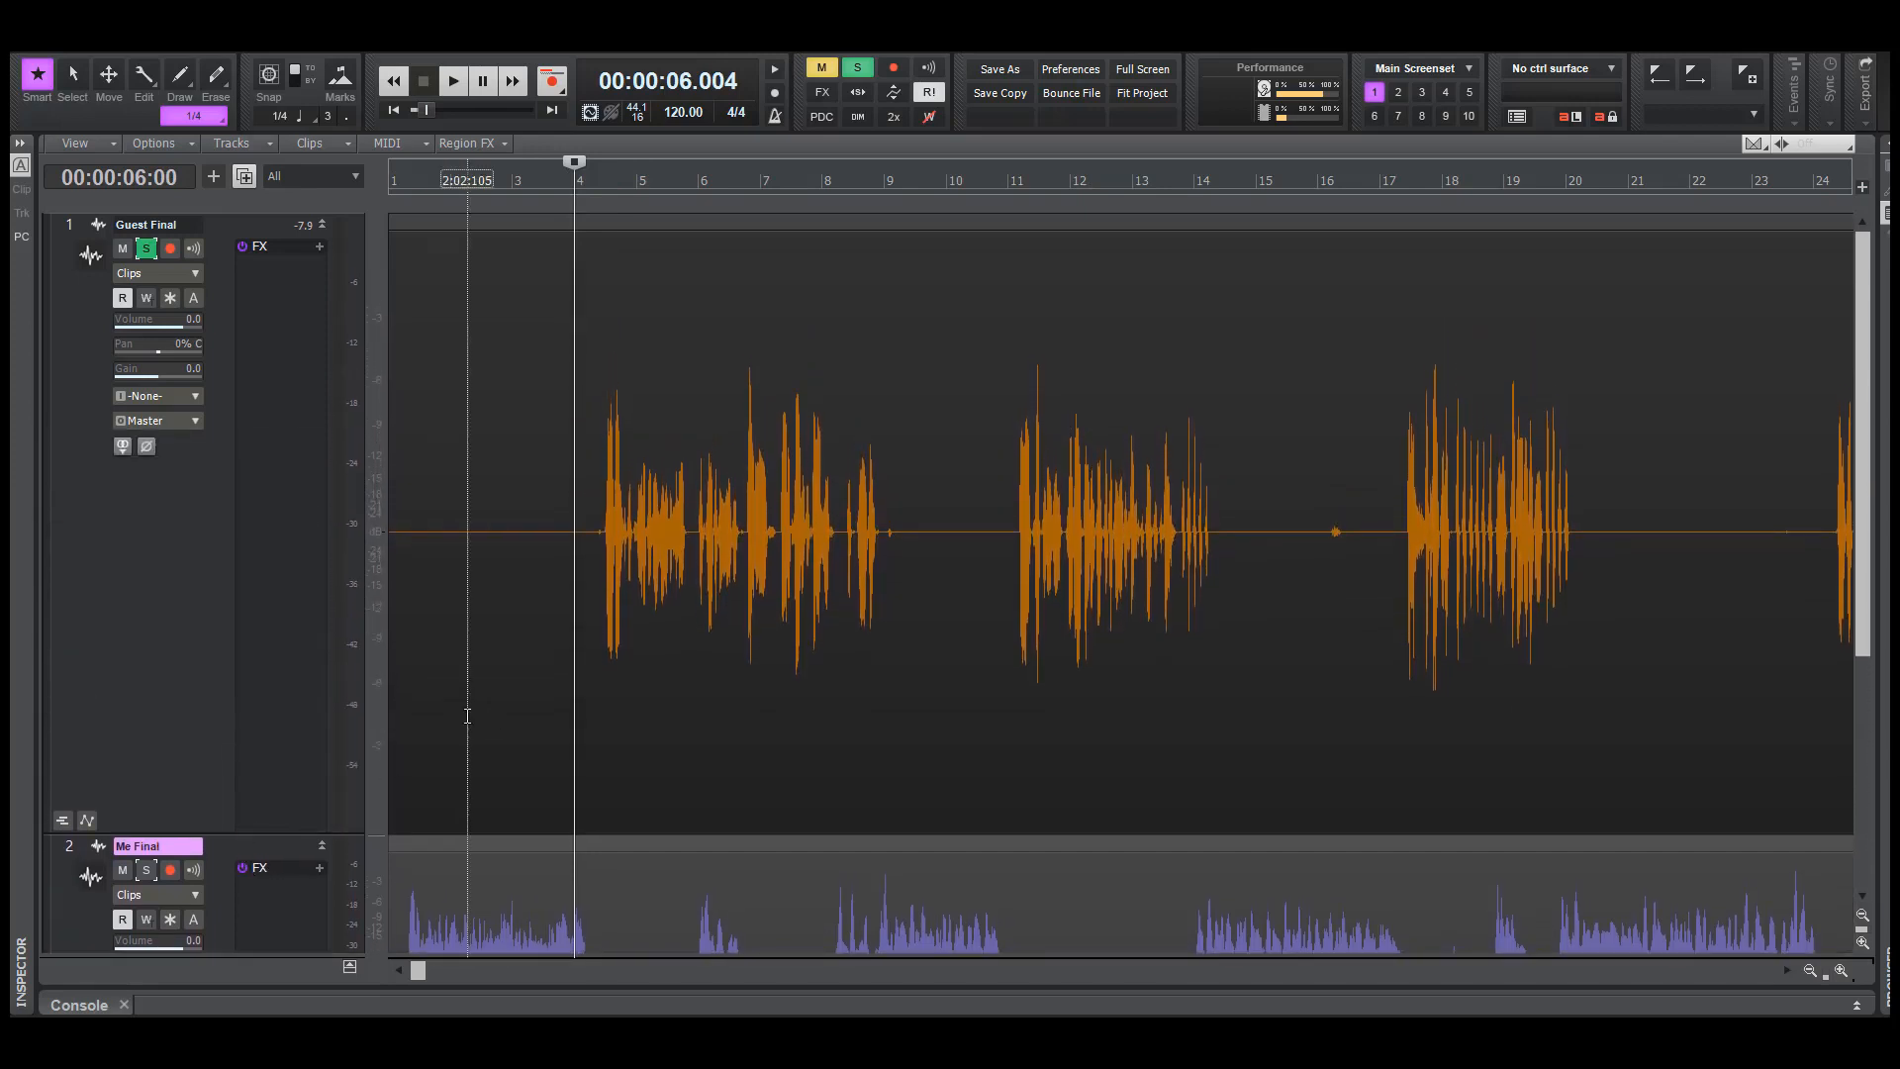
click(517, 666)
click(507, 666)
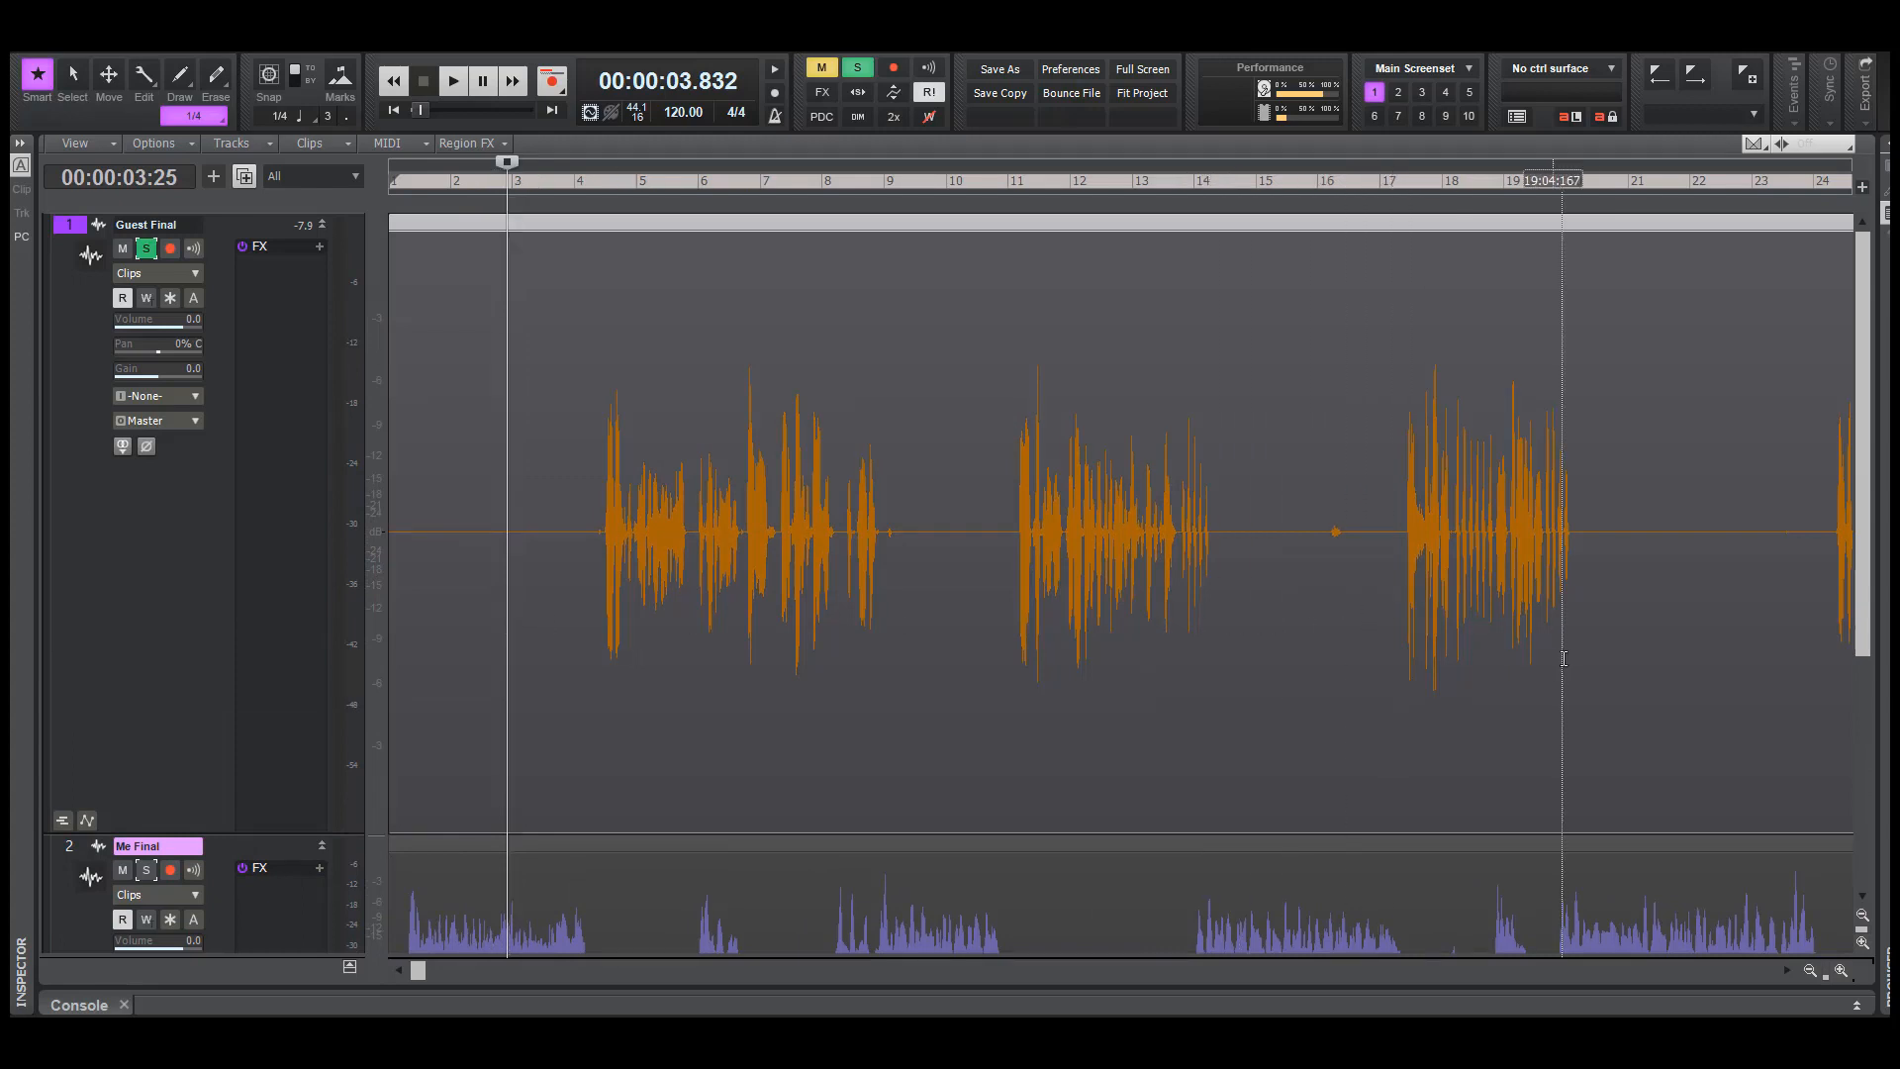
key(space)
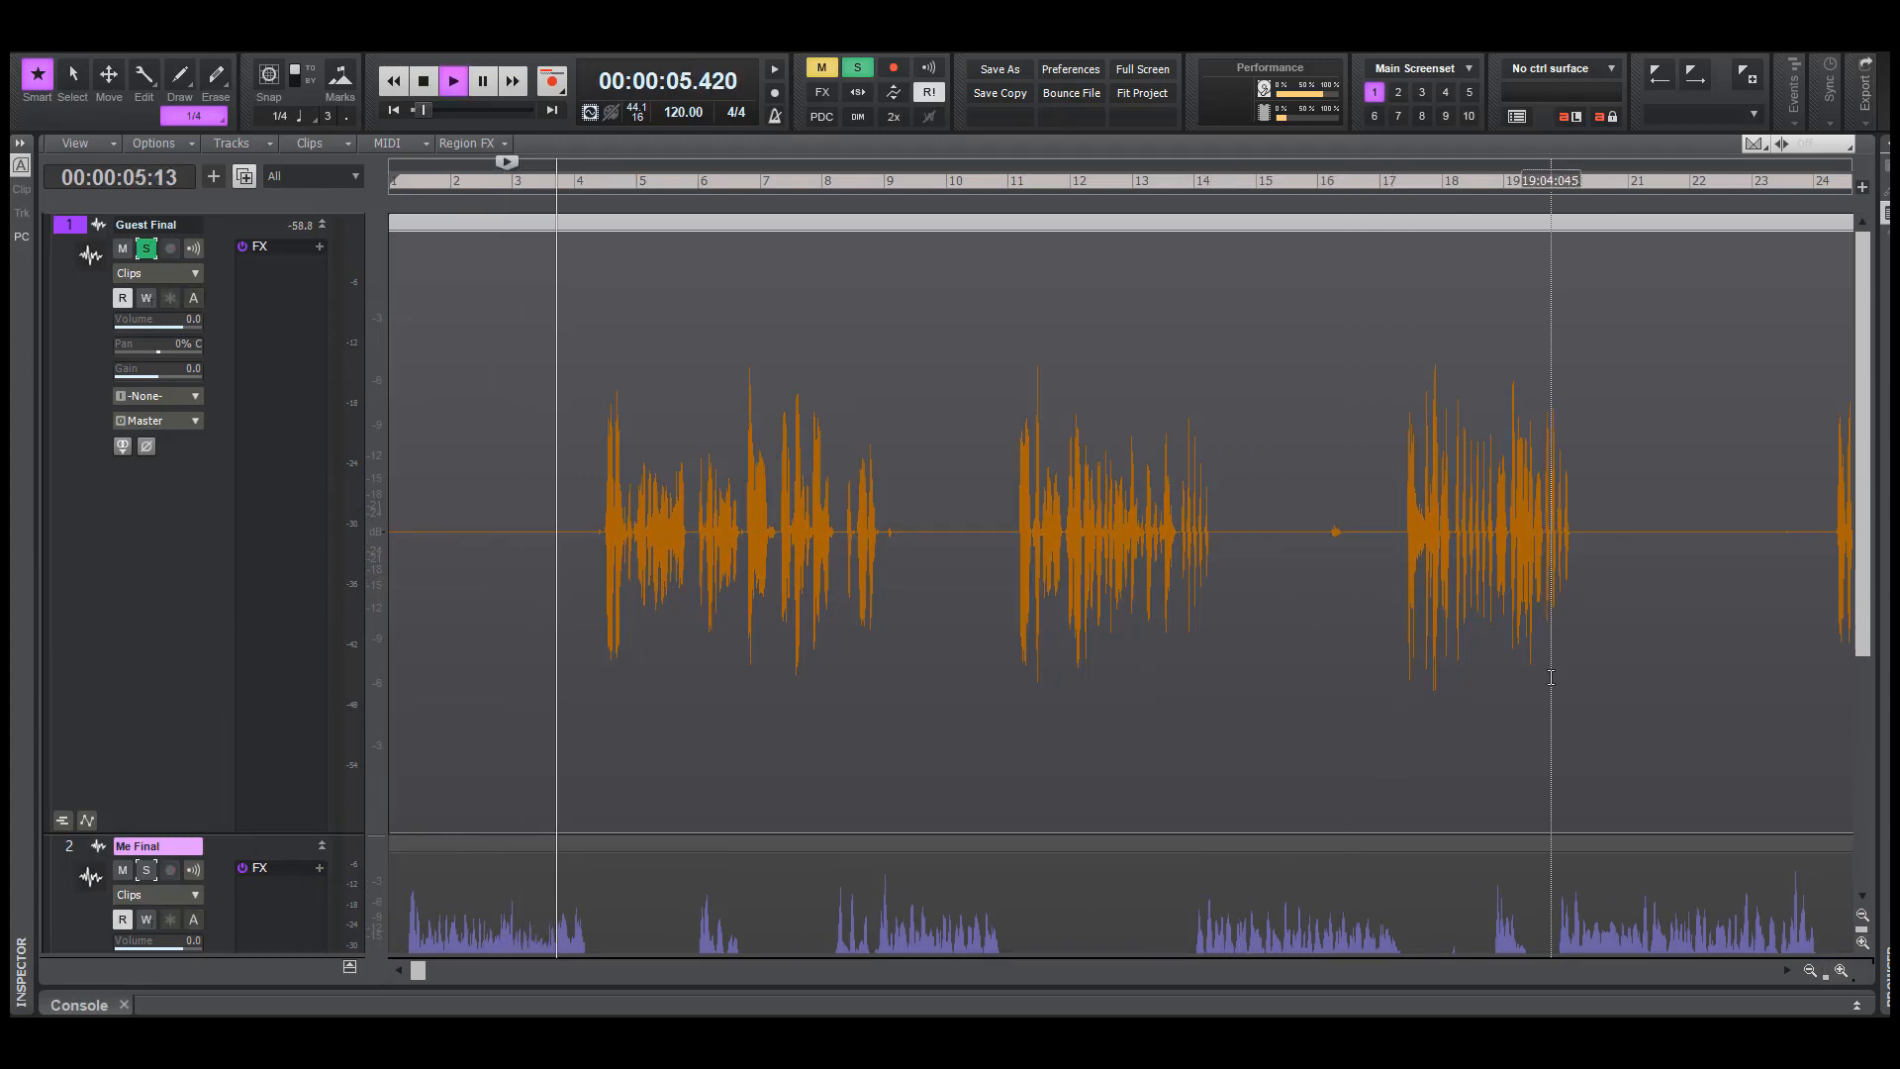
key(space)
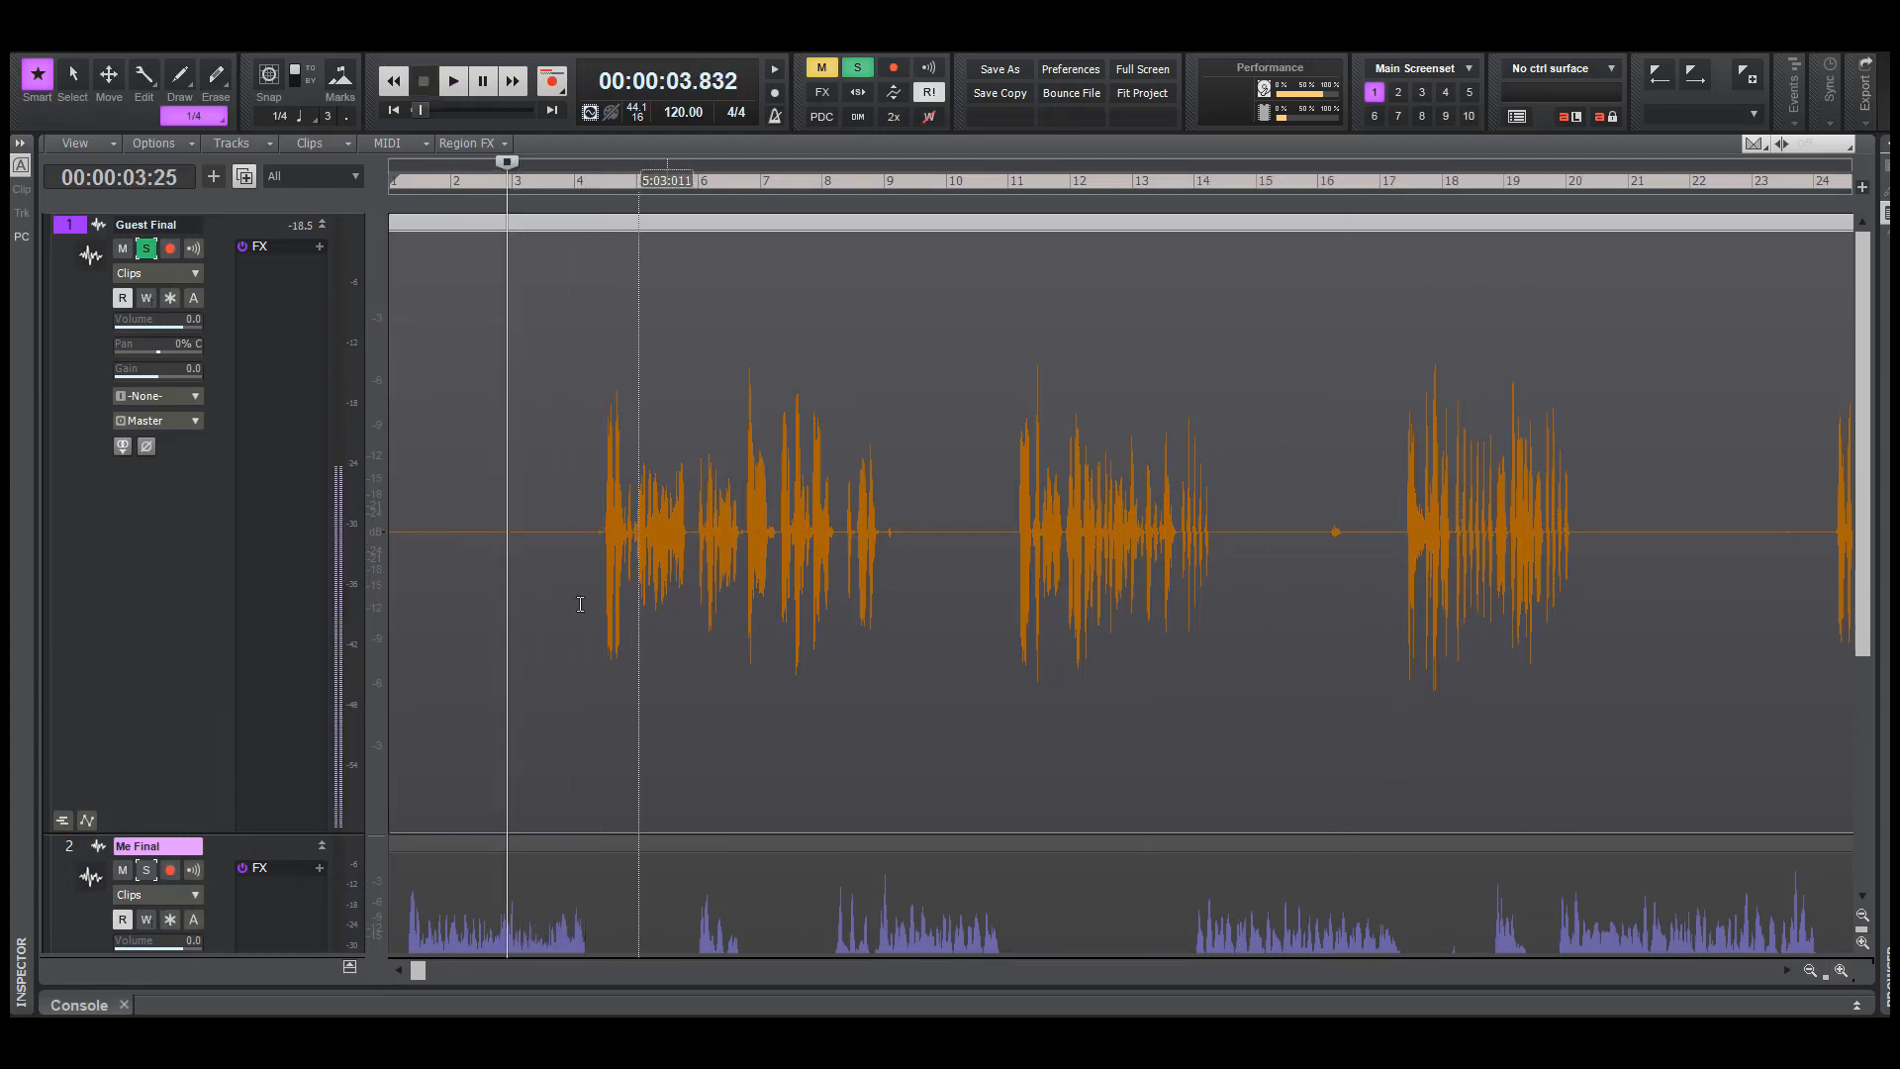
Inspect the start of the guest's first words up close and play from about 6.6 seconds
click(593, 558)
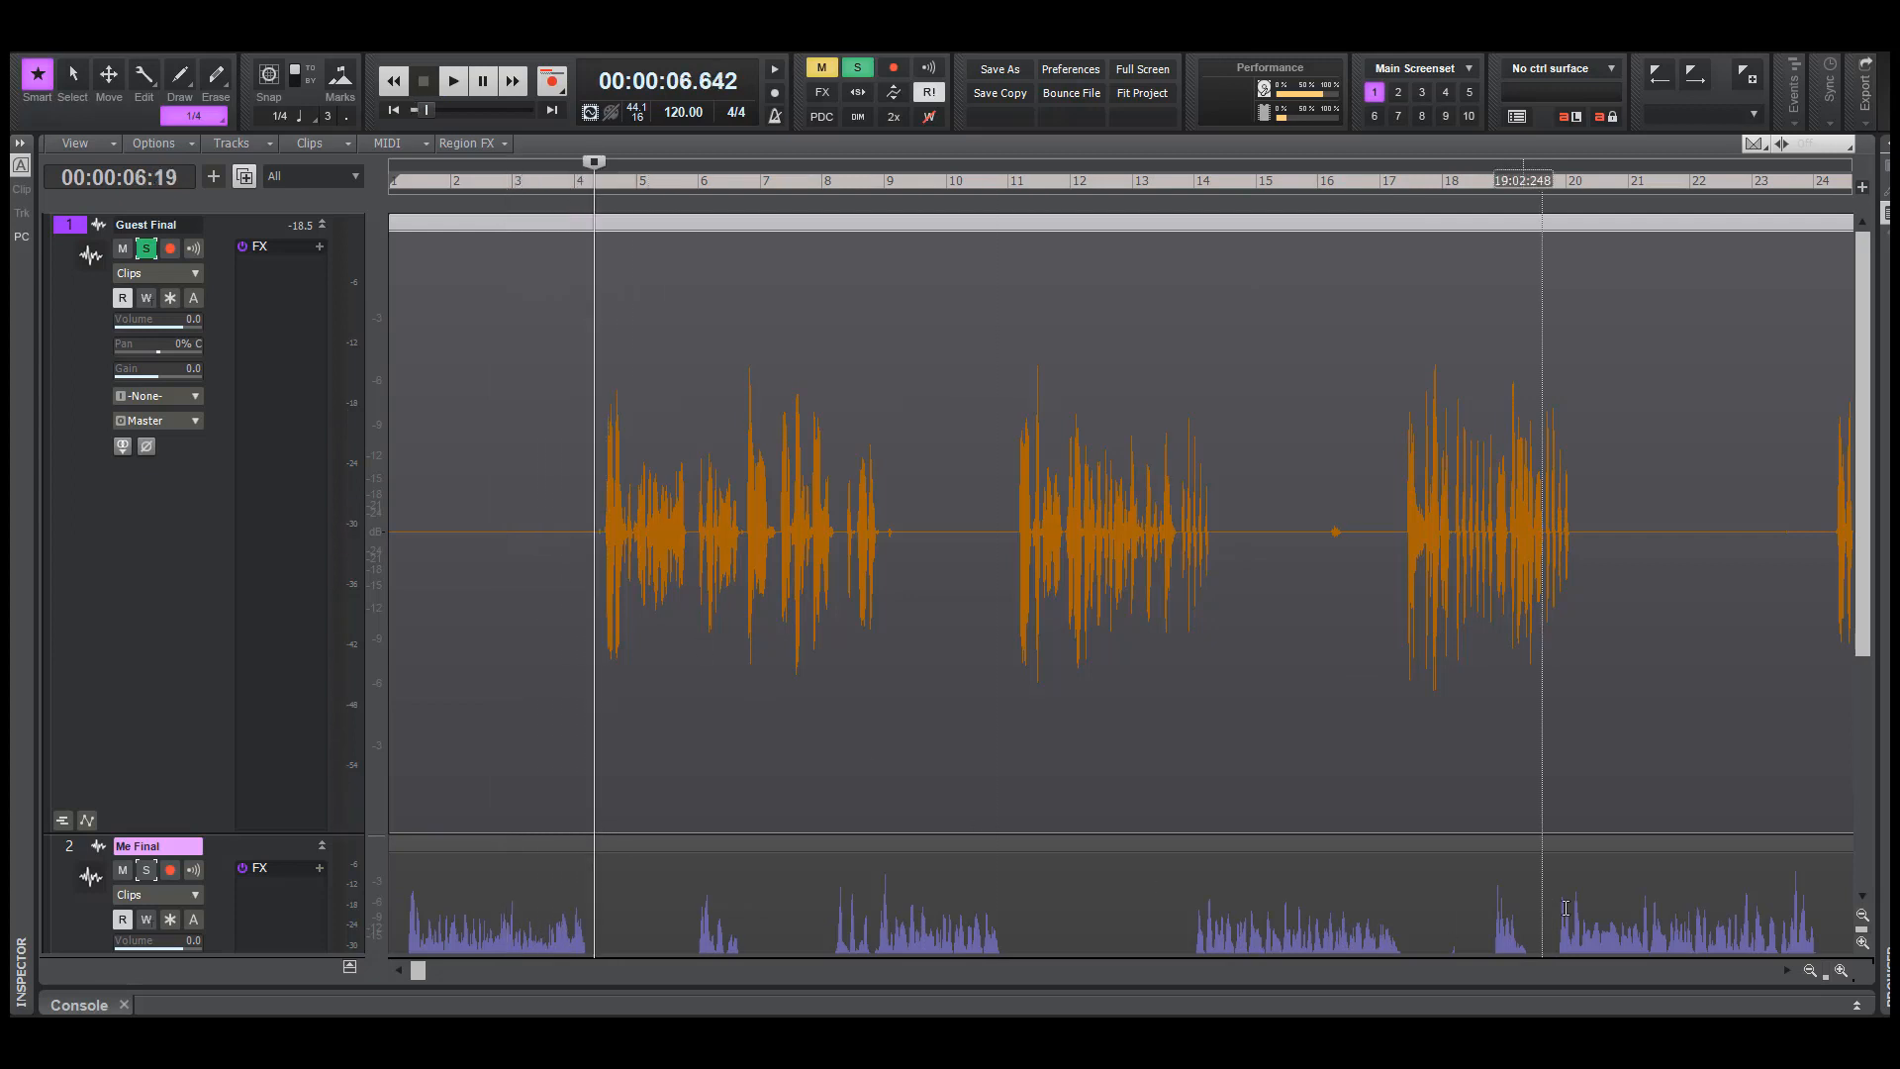
drag(1826, 976, 1858, 977)
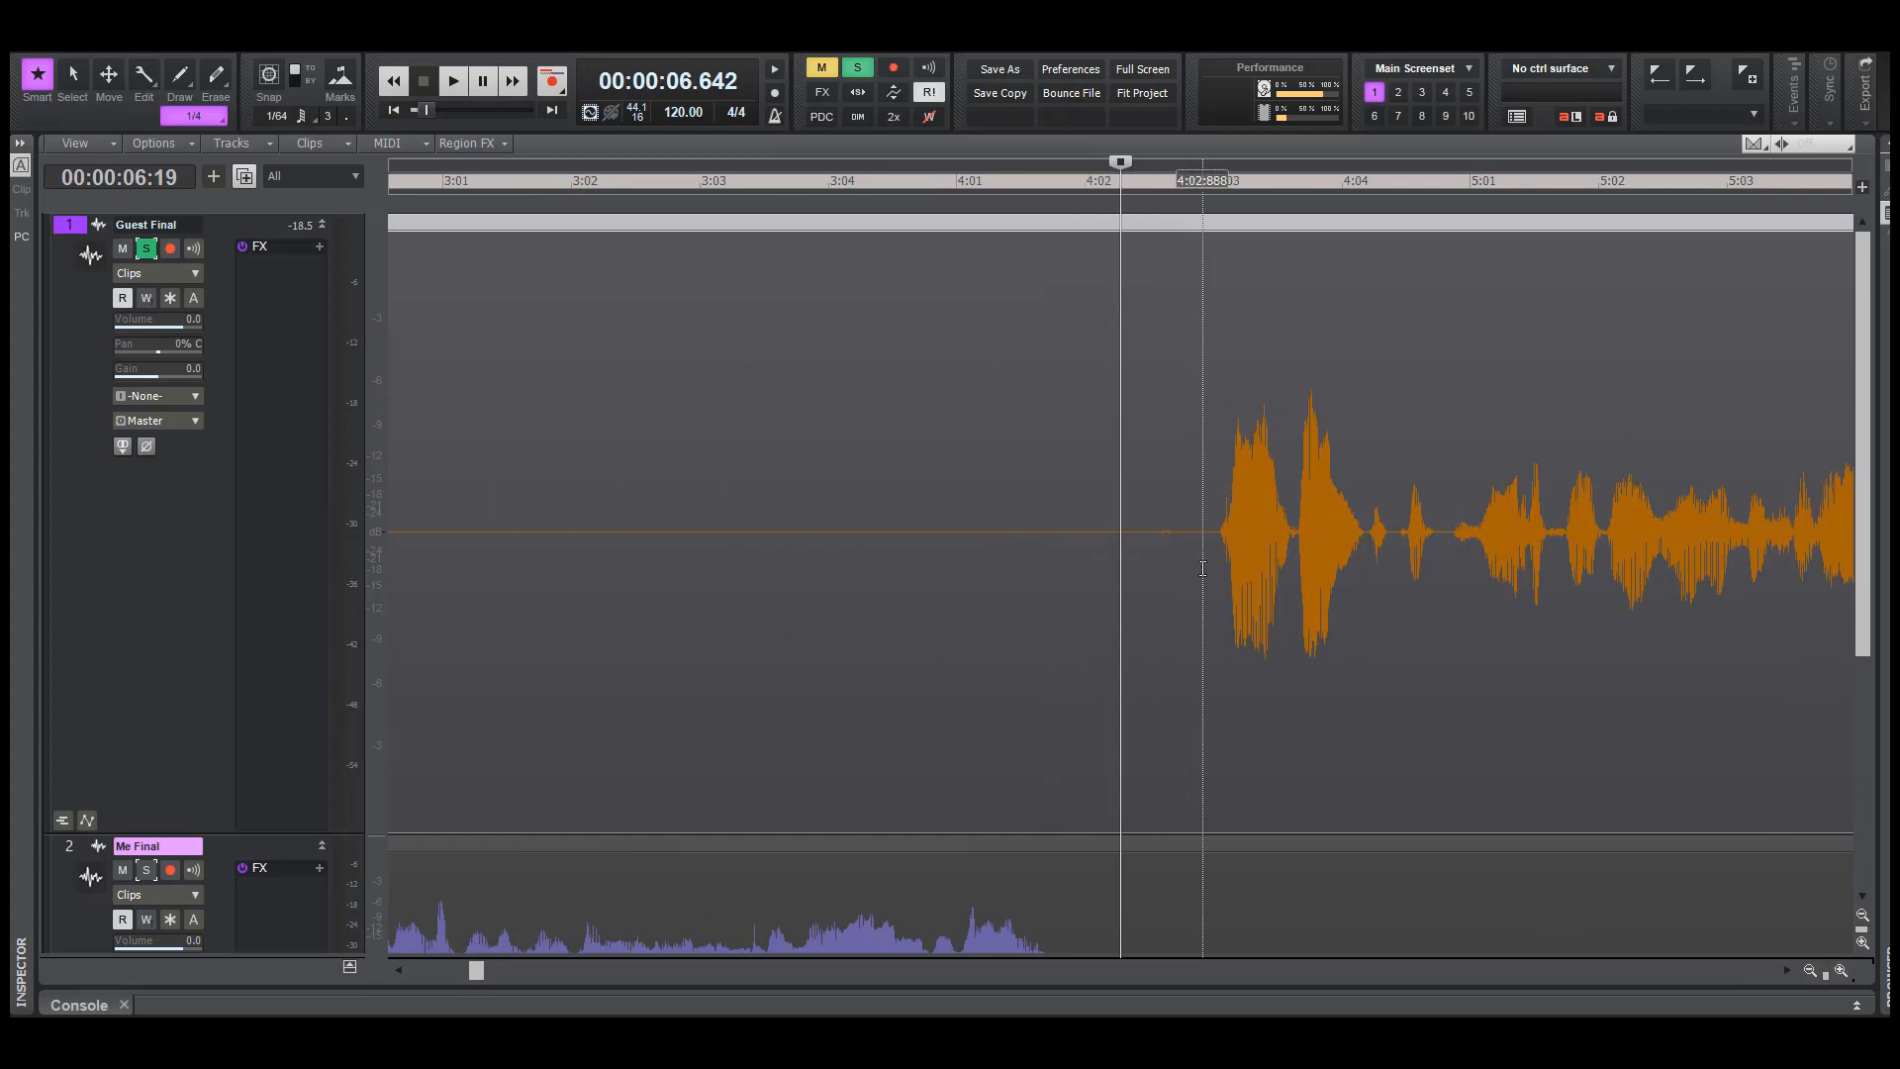
key(space)
key(space)
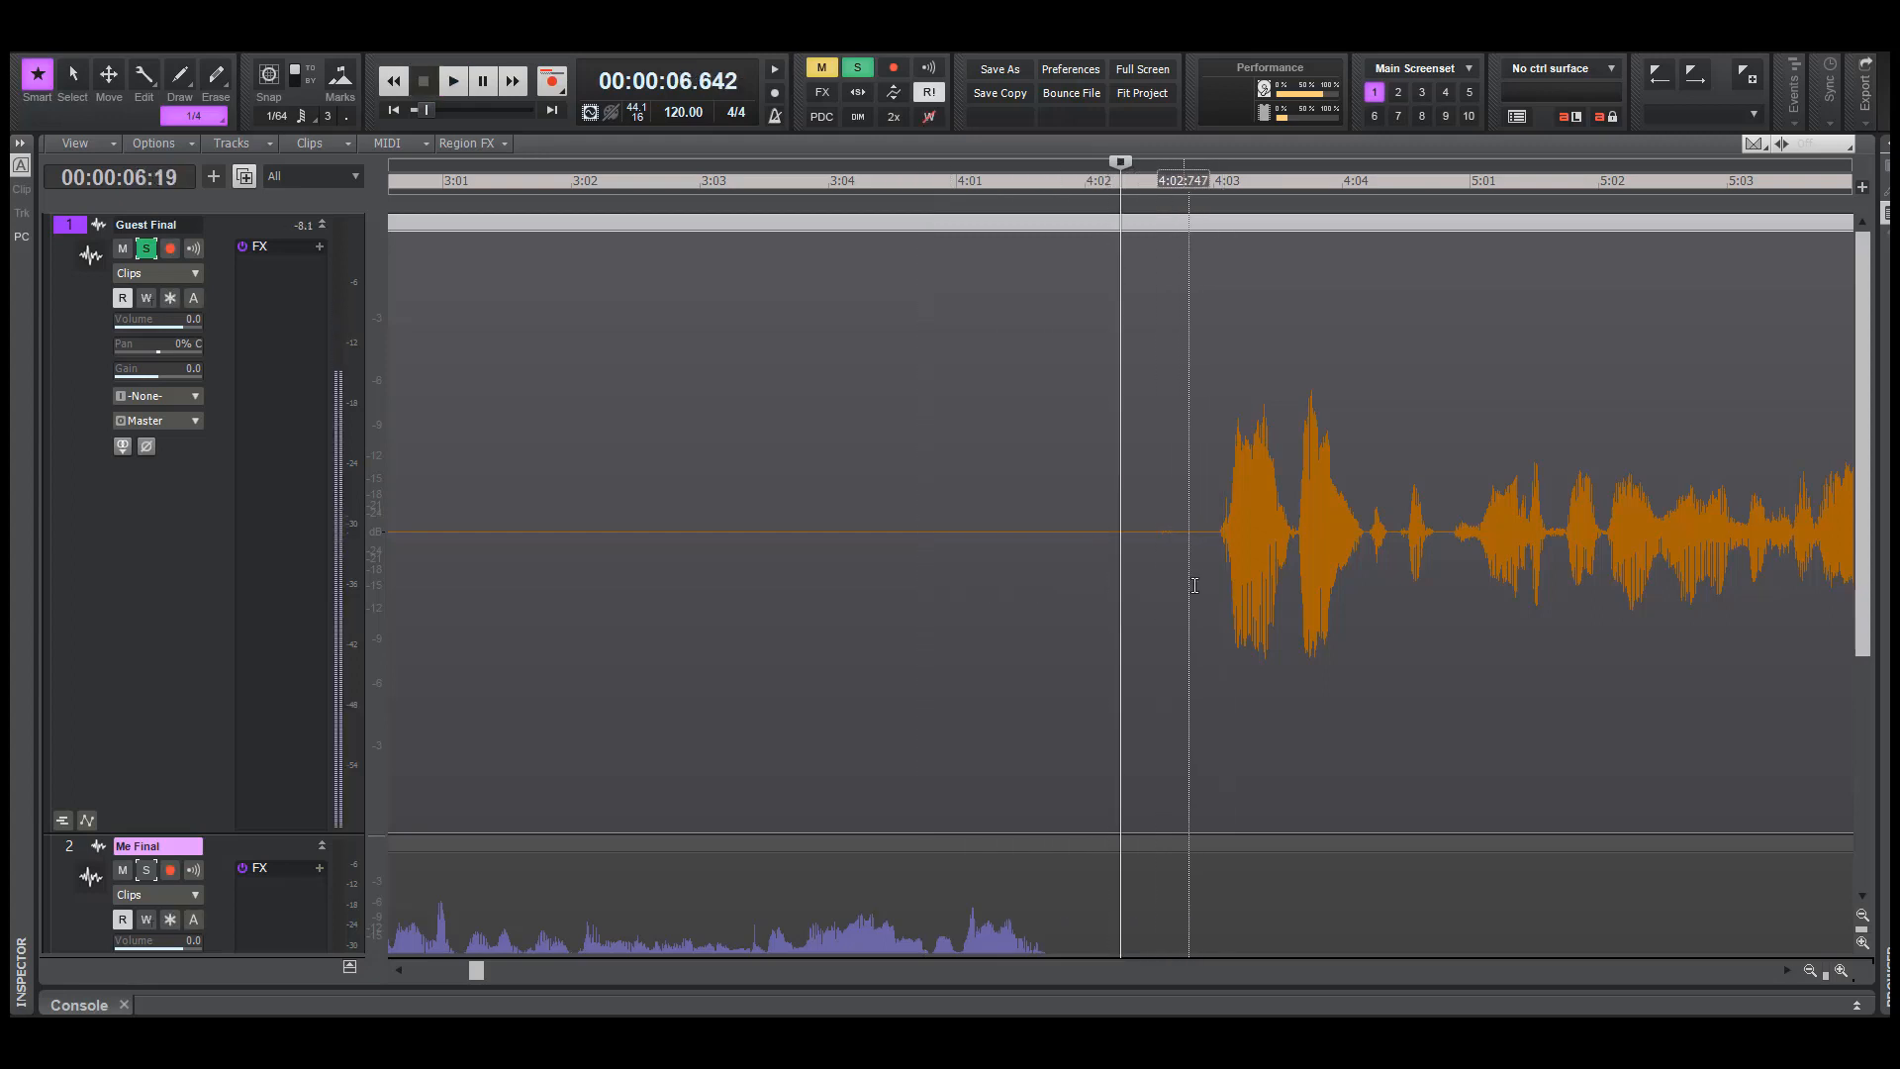
Delete the Guest Final audio from about 4:01 to just before 4:03, ahead of the first words, and play across the gap
drag(1195, 585, 973, 585)
key(space)
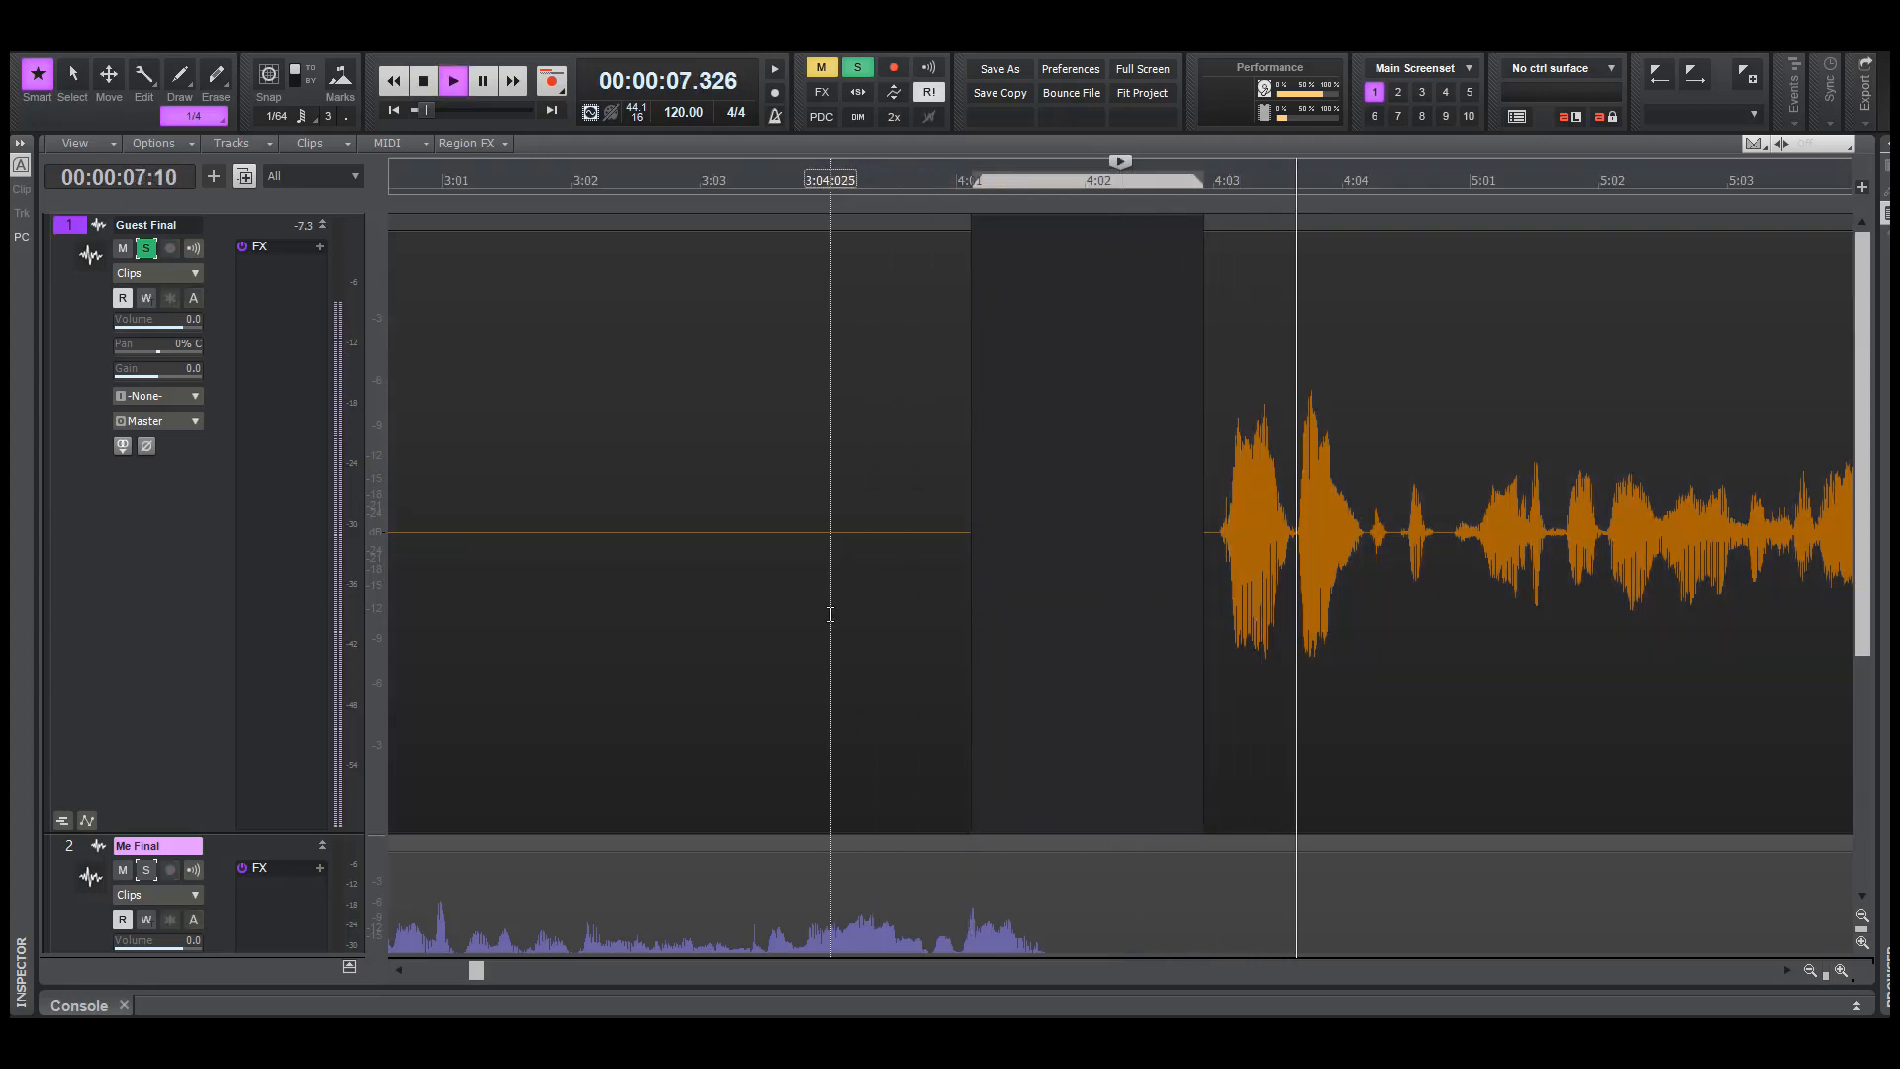
key(space)
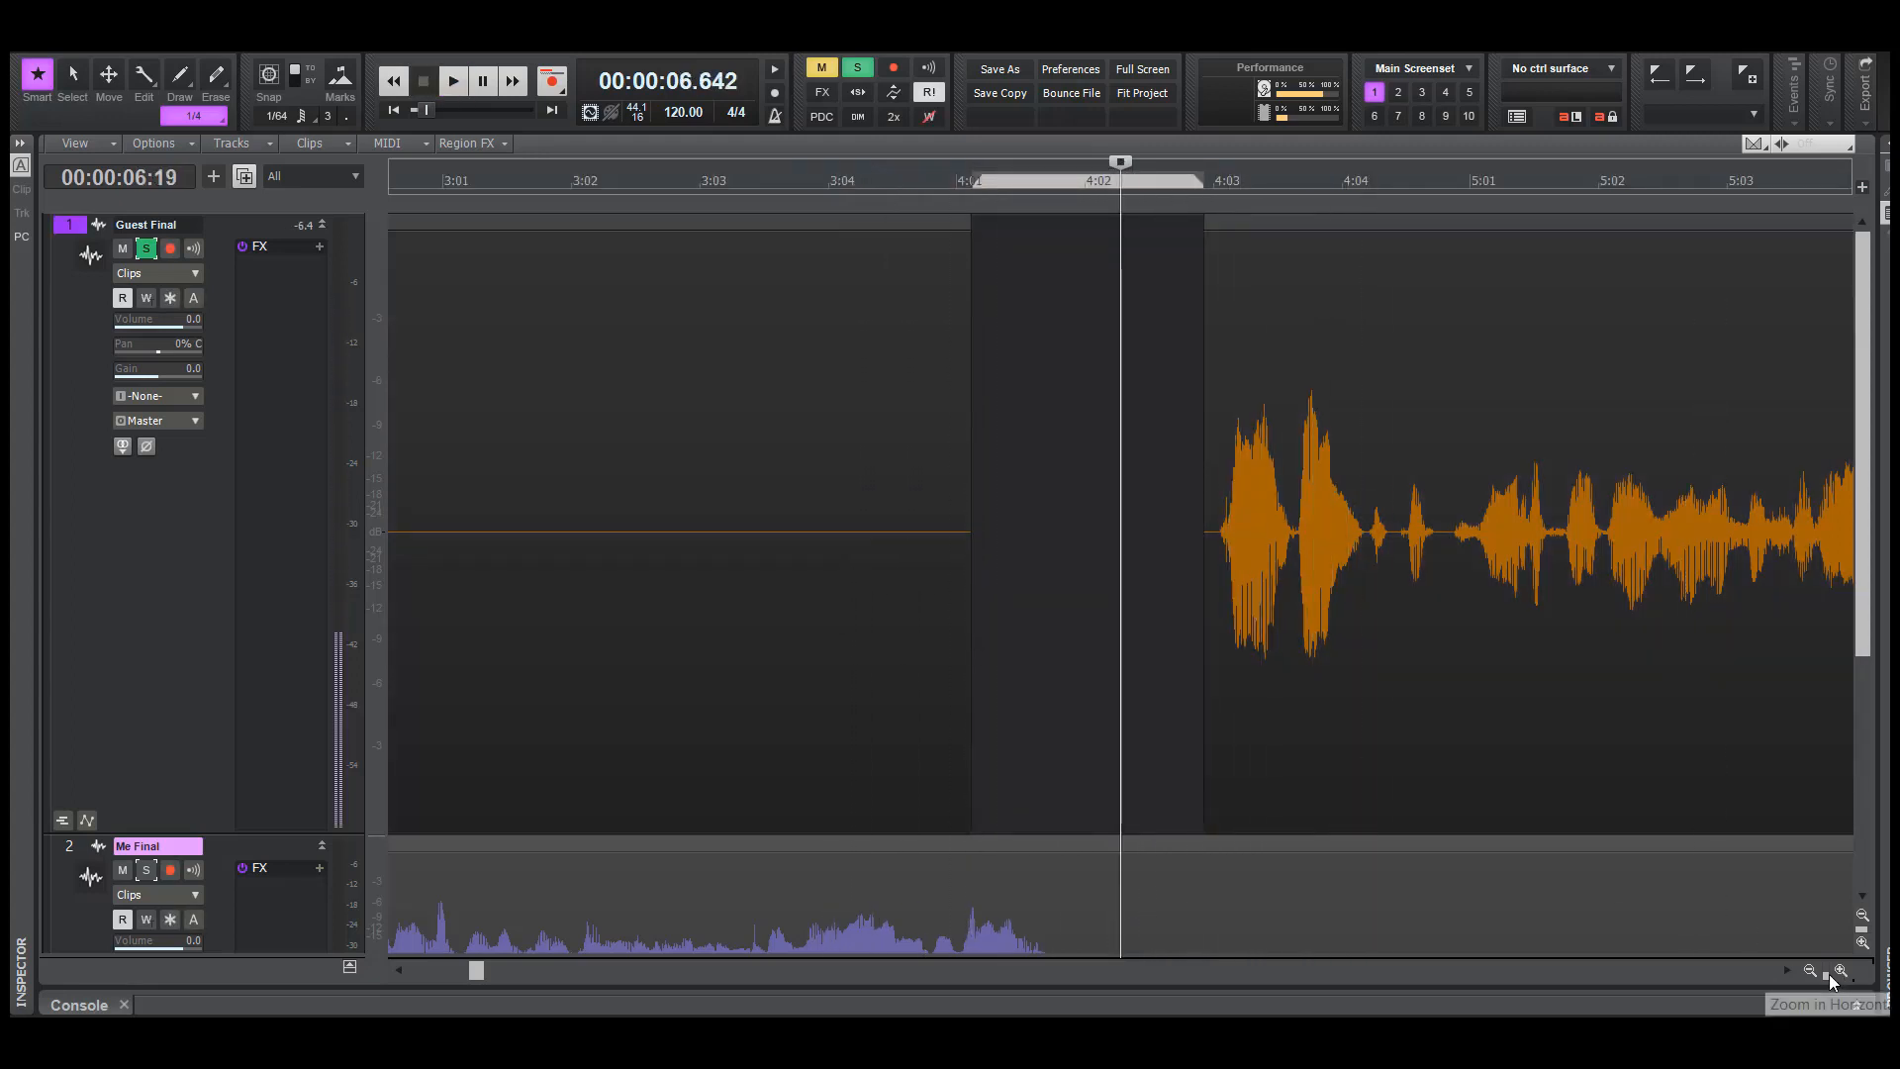
Shrink the Guest Final track back to about its former height and turn off its solo
drag(1826, 976, 1797, 975)
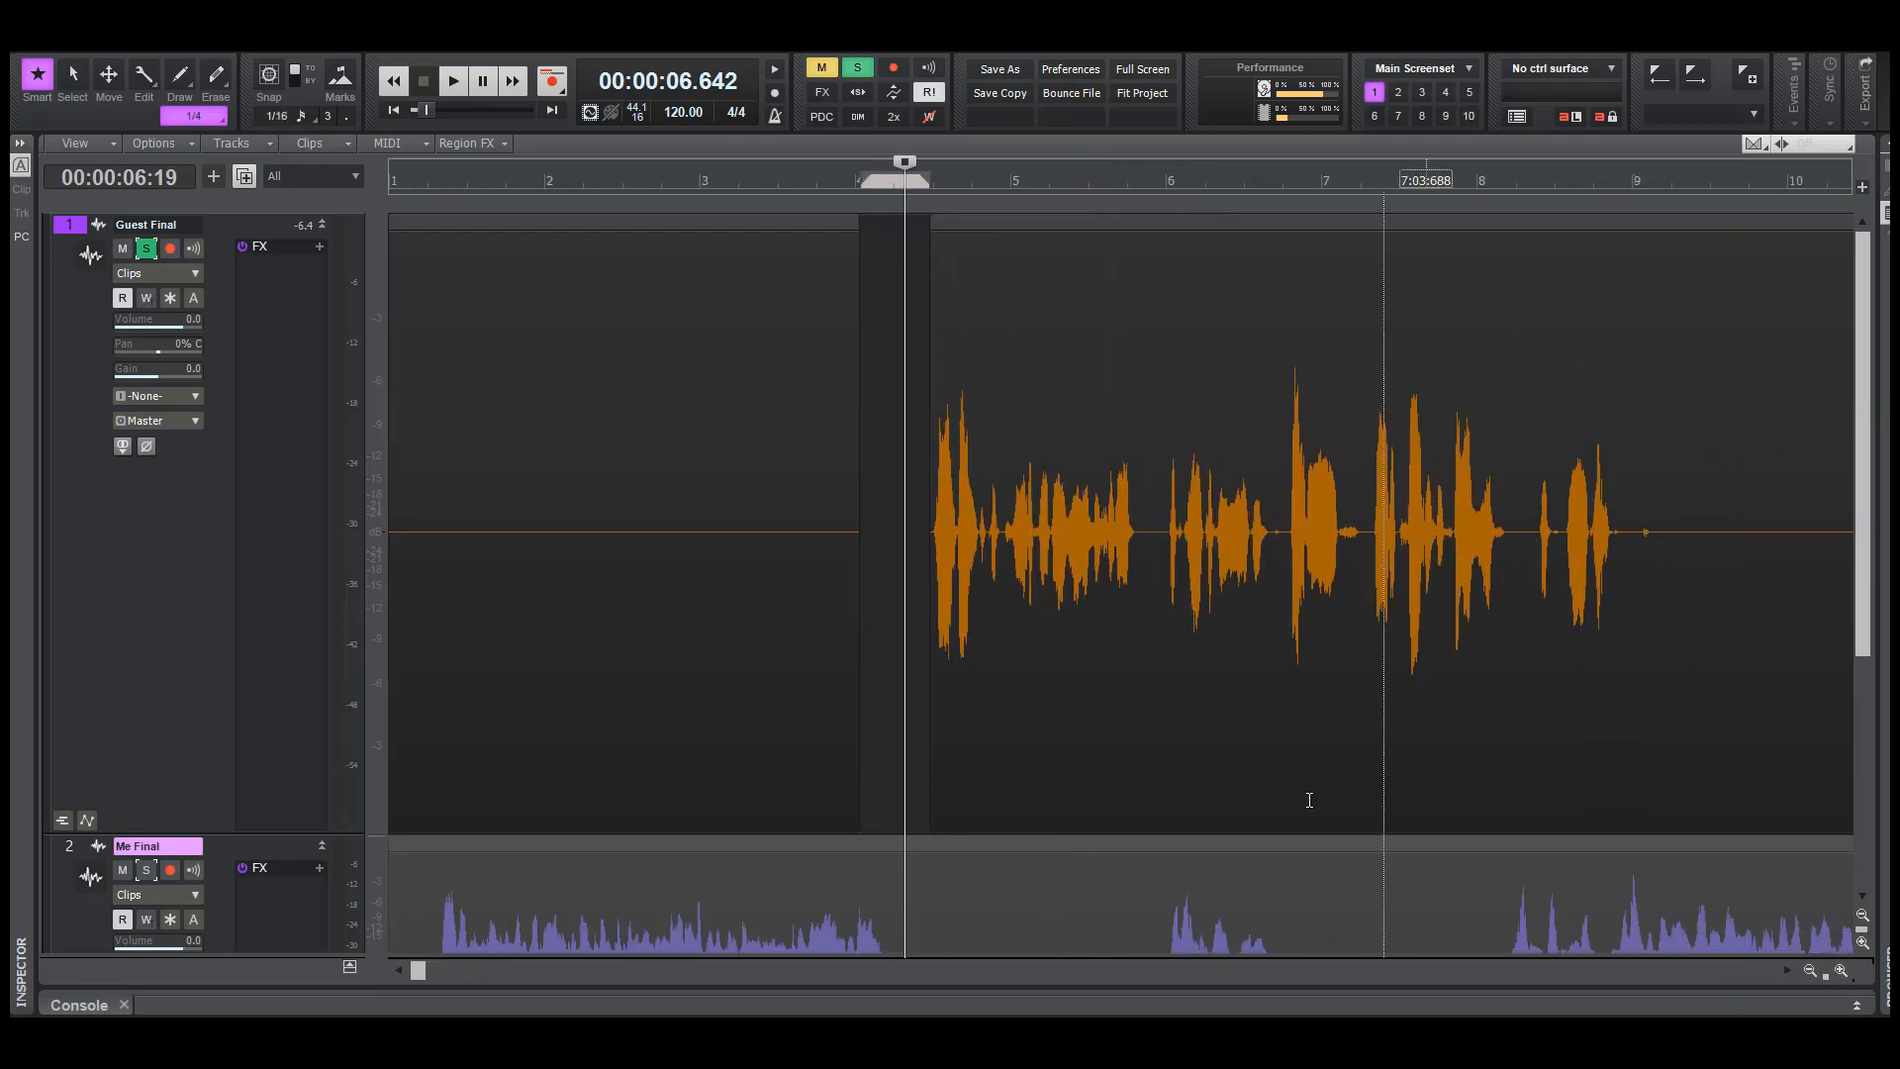
drag(252, 832, 251, 437)
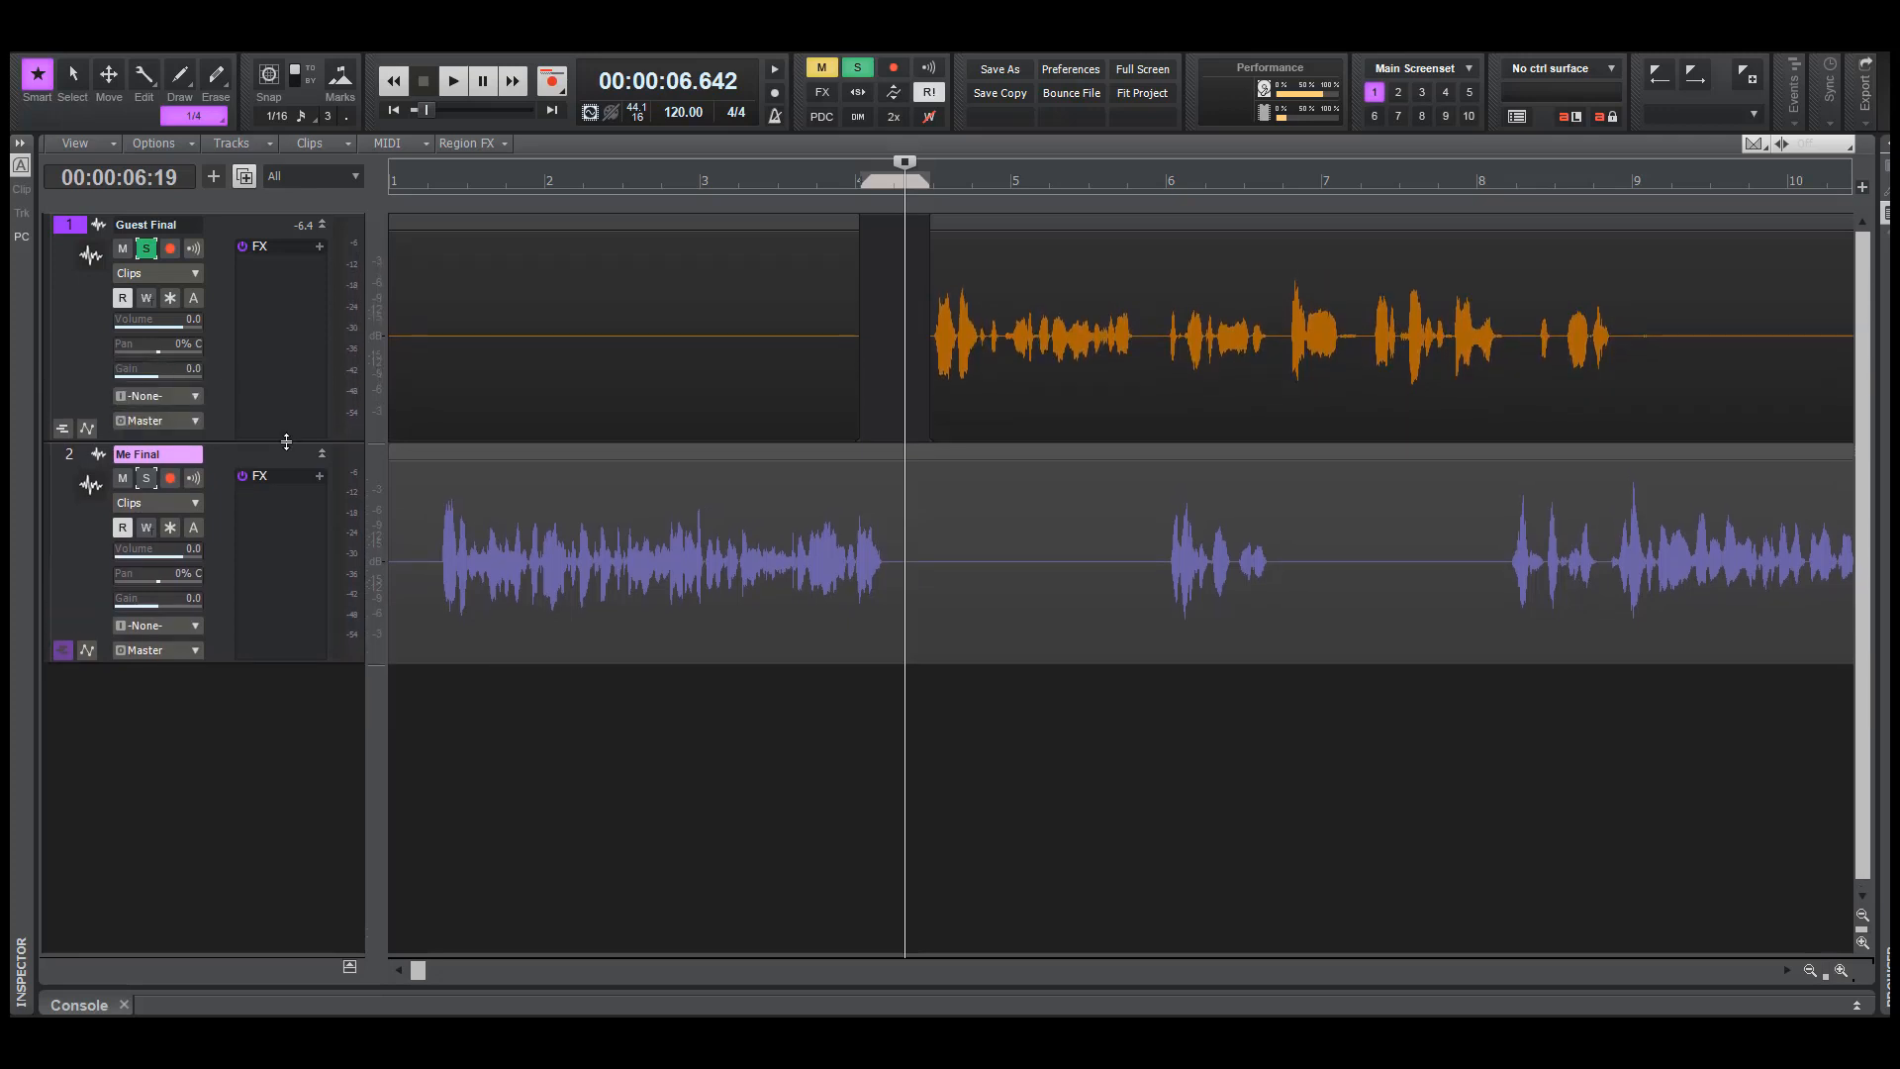
click(146, 249)
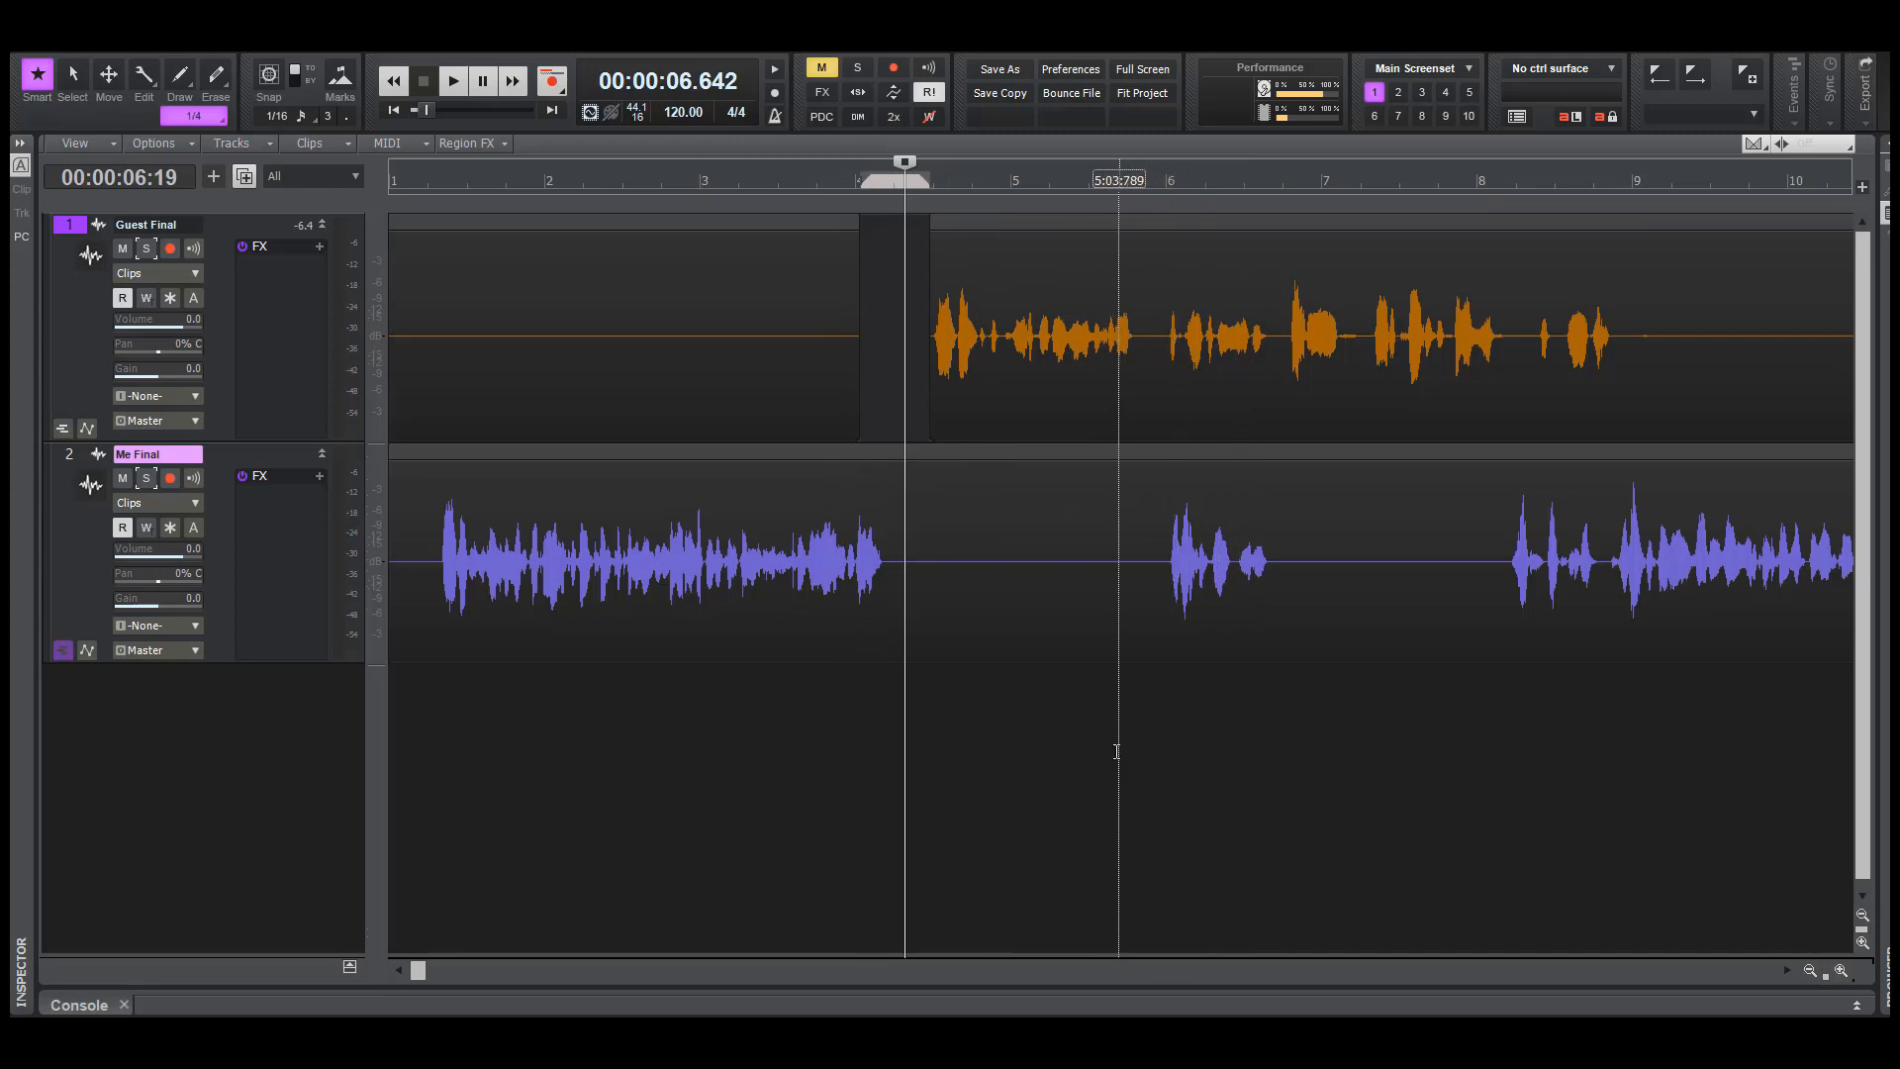
Play both tracks together from about 9.3 seconds, through the passage where the two voices overlap
click(1107, 757)
key(space)
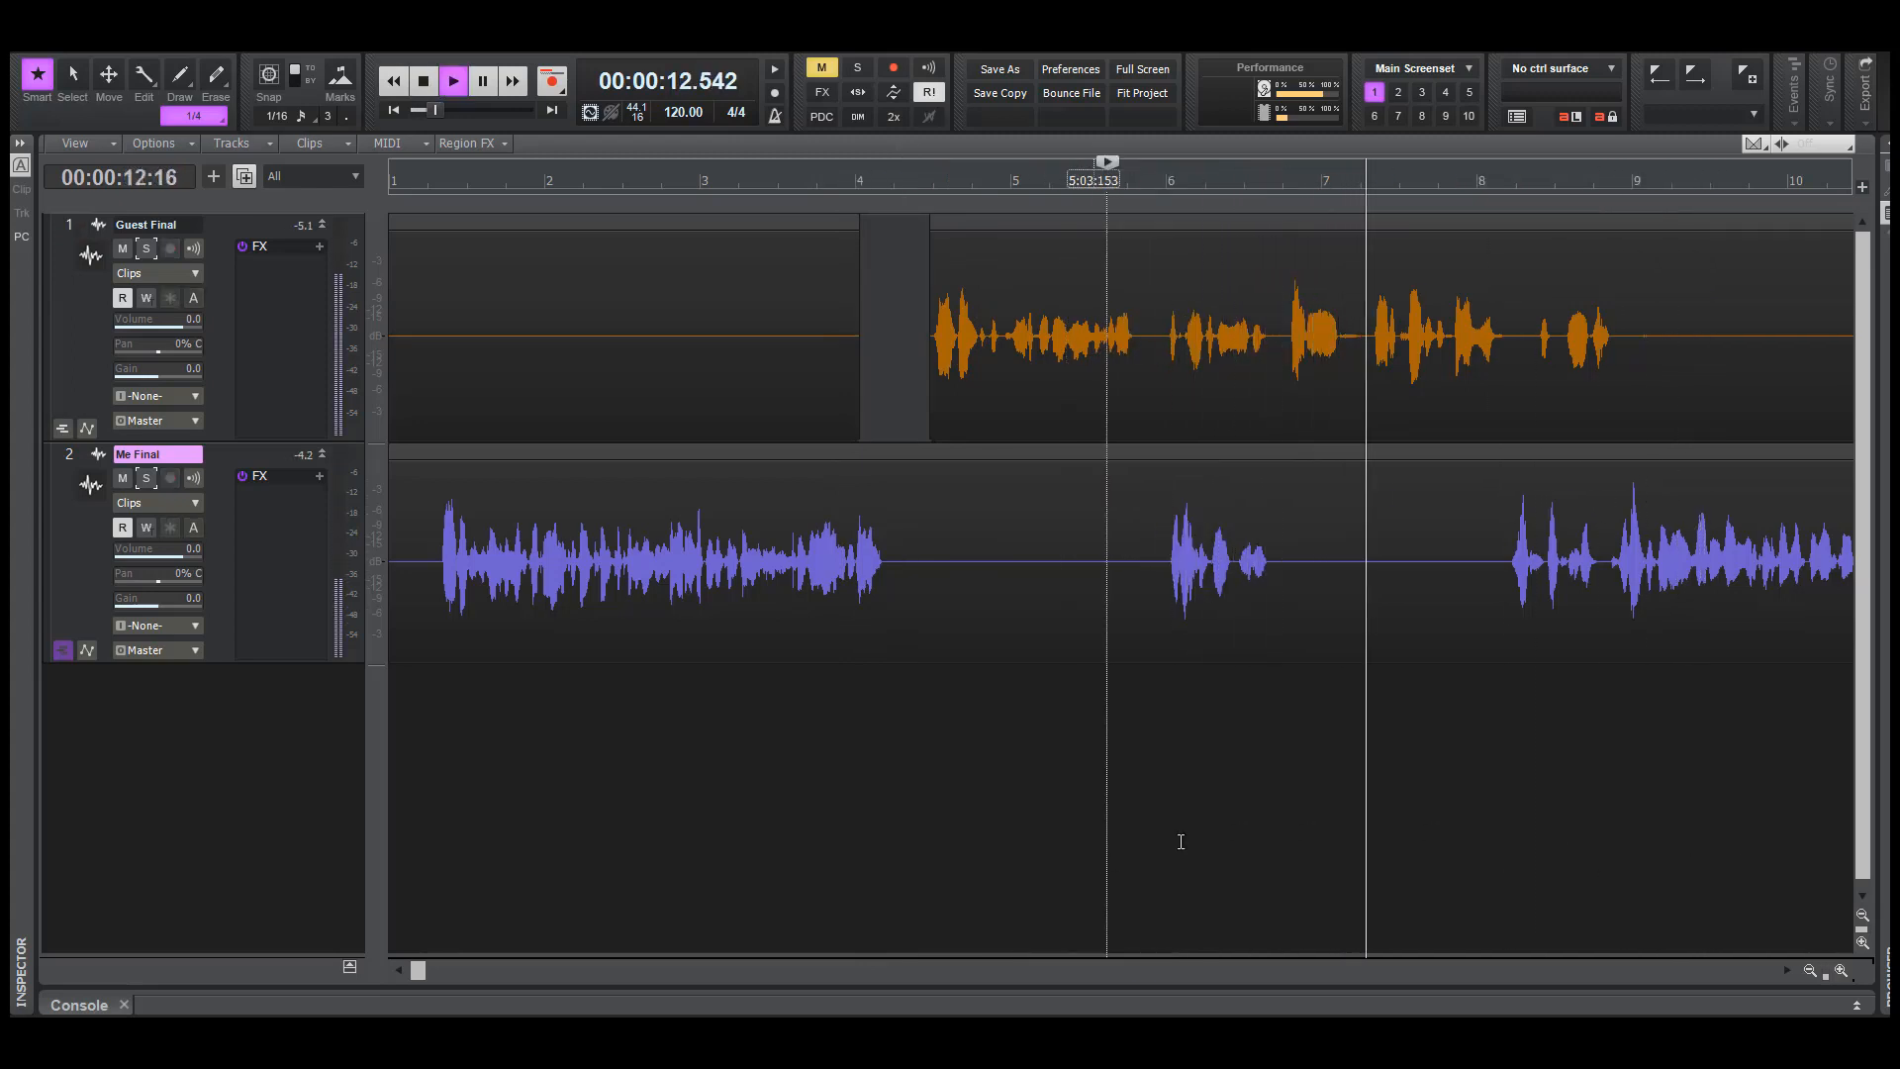
key(space)
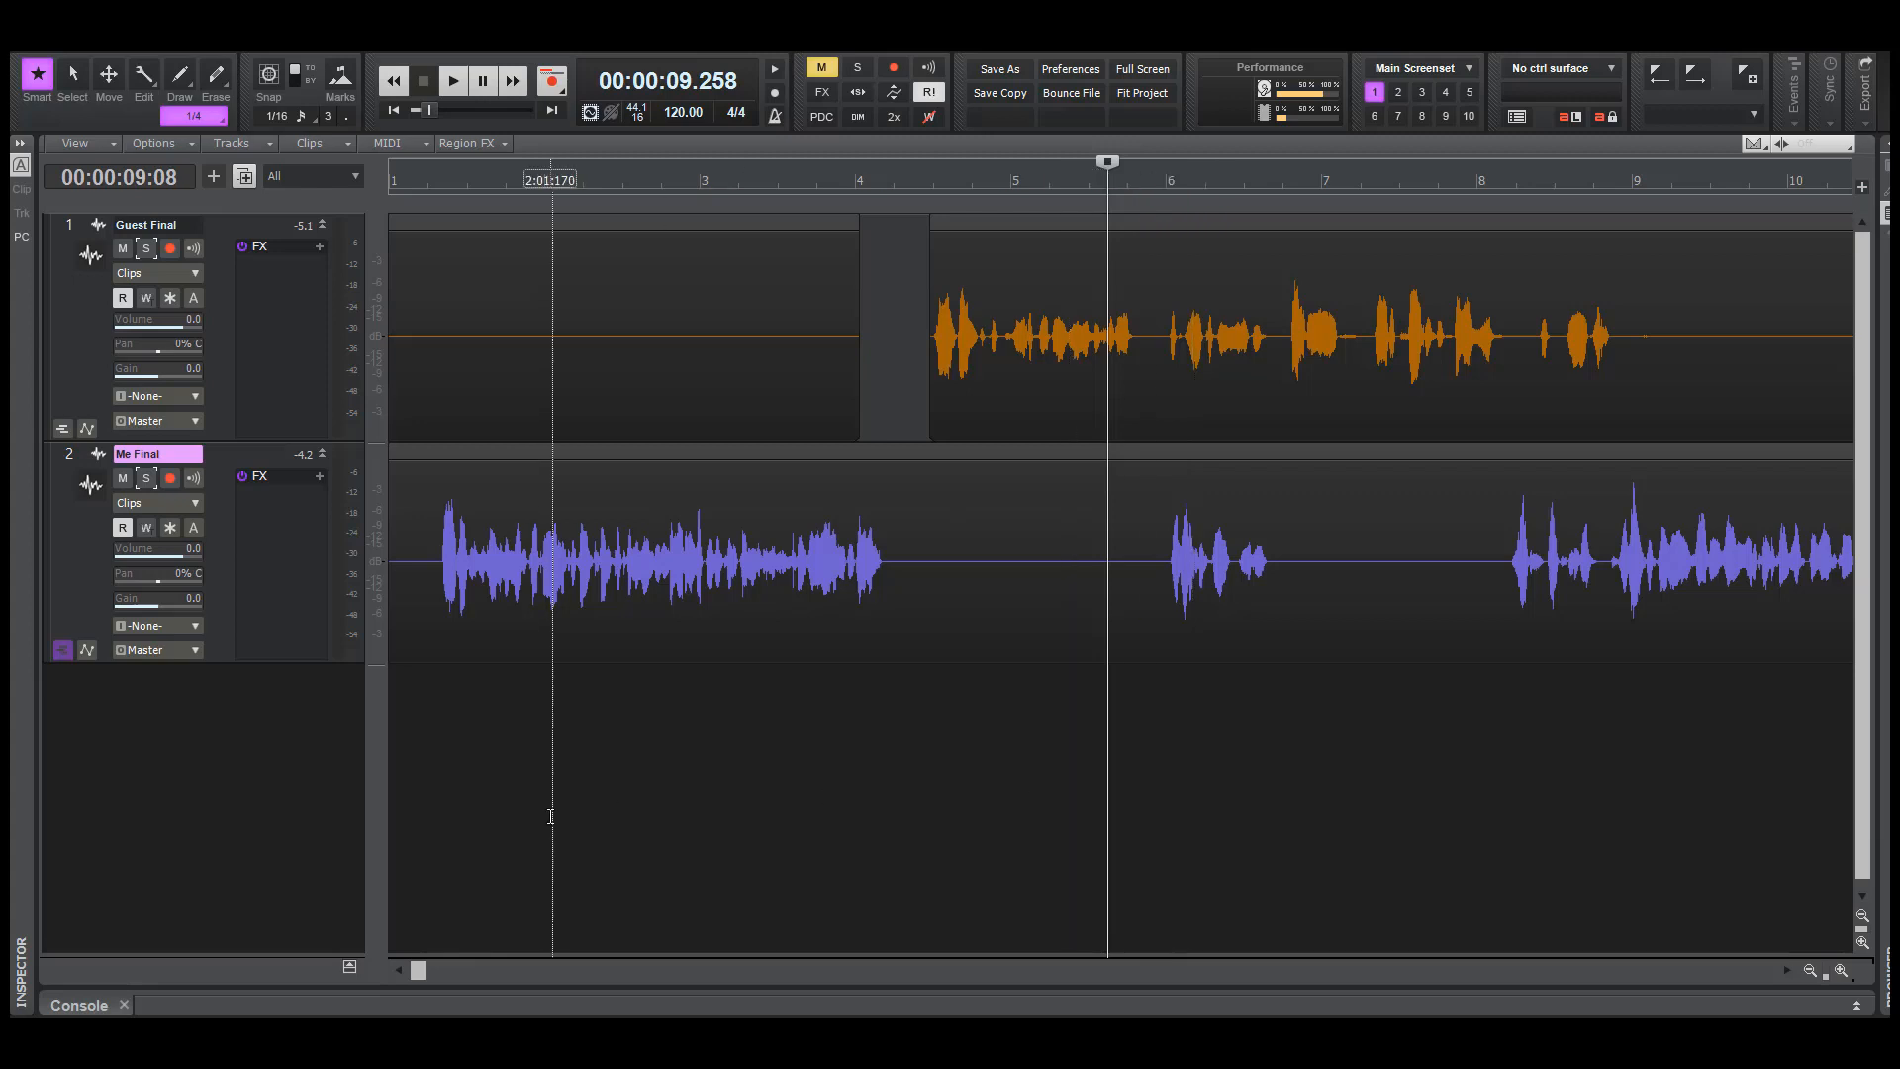
Solo the Guest Final track and play it alone from about 8.2 seconds to the end of its first passage
click(150, 253)
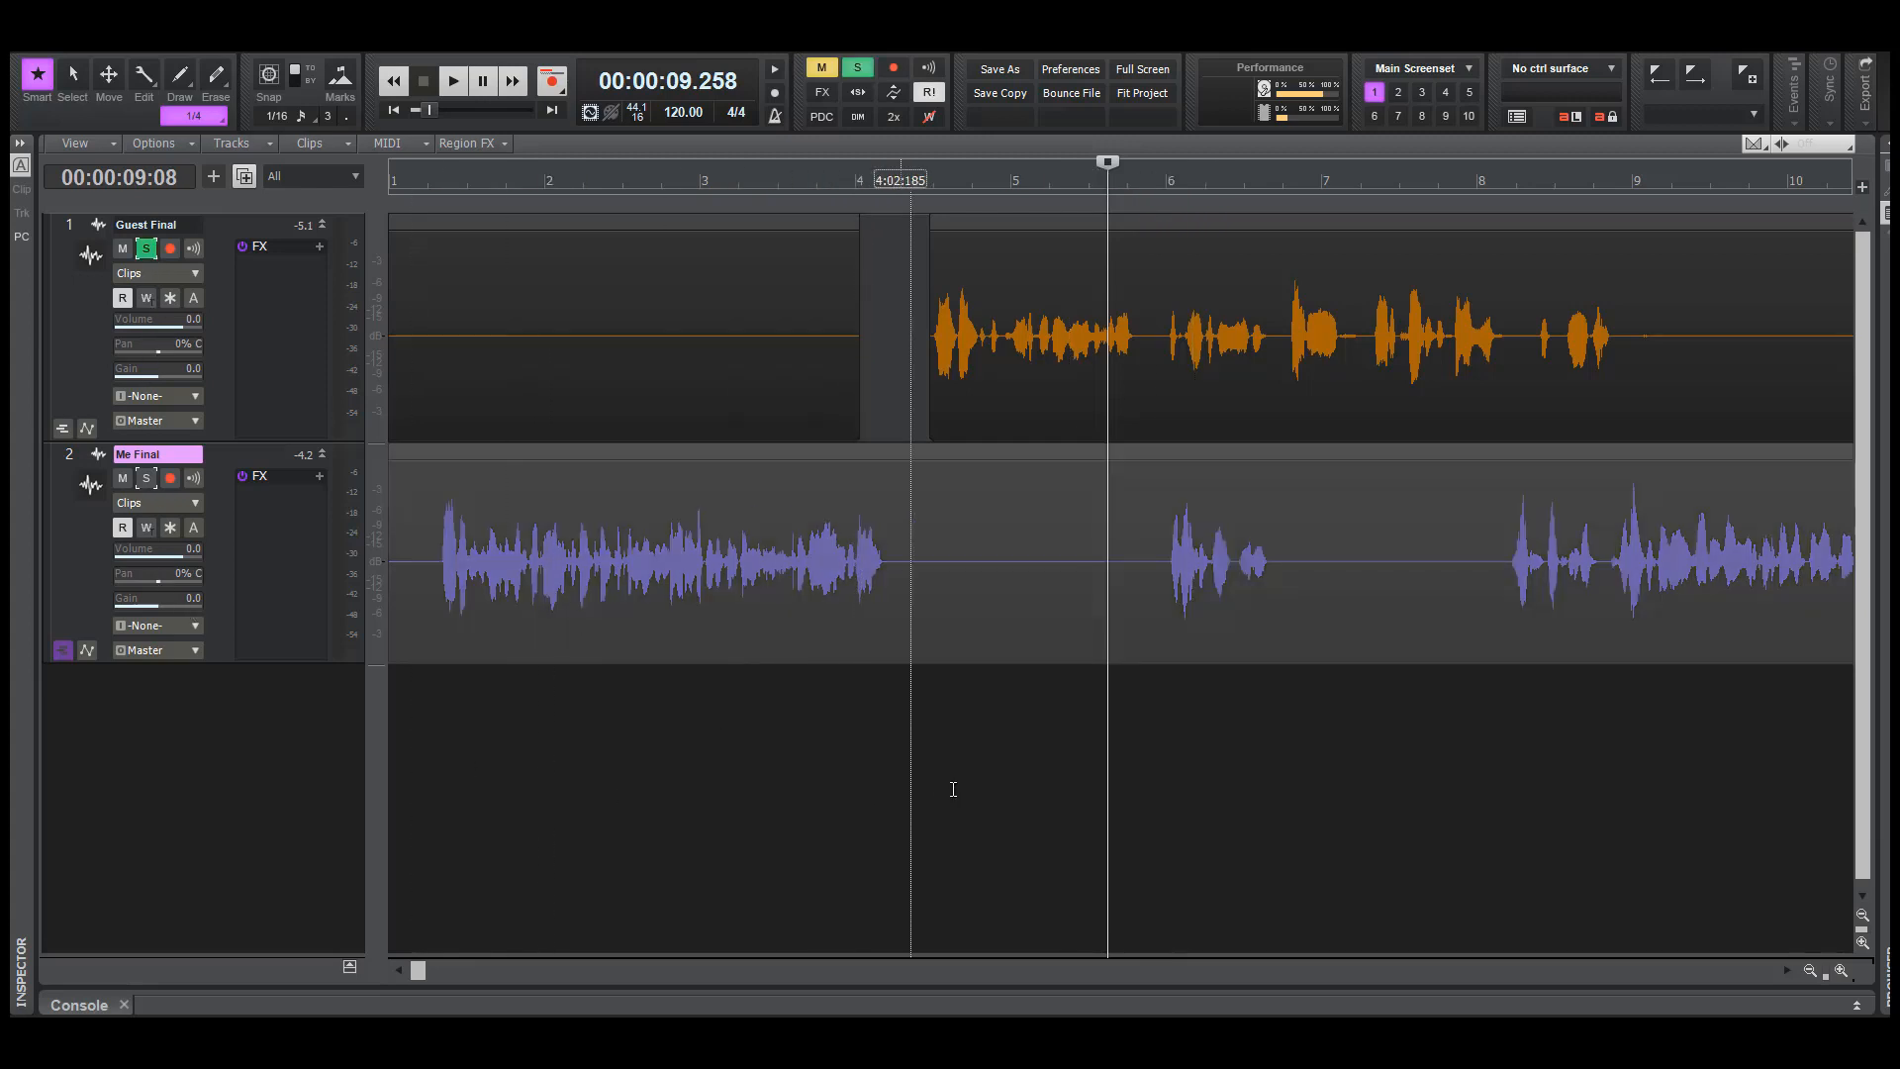
click(1024, 780)
key(space)
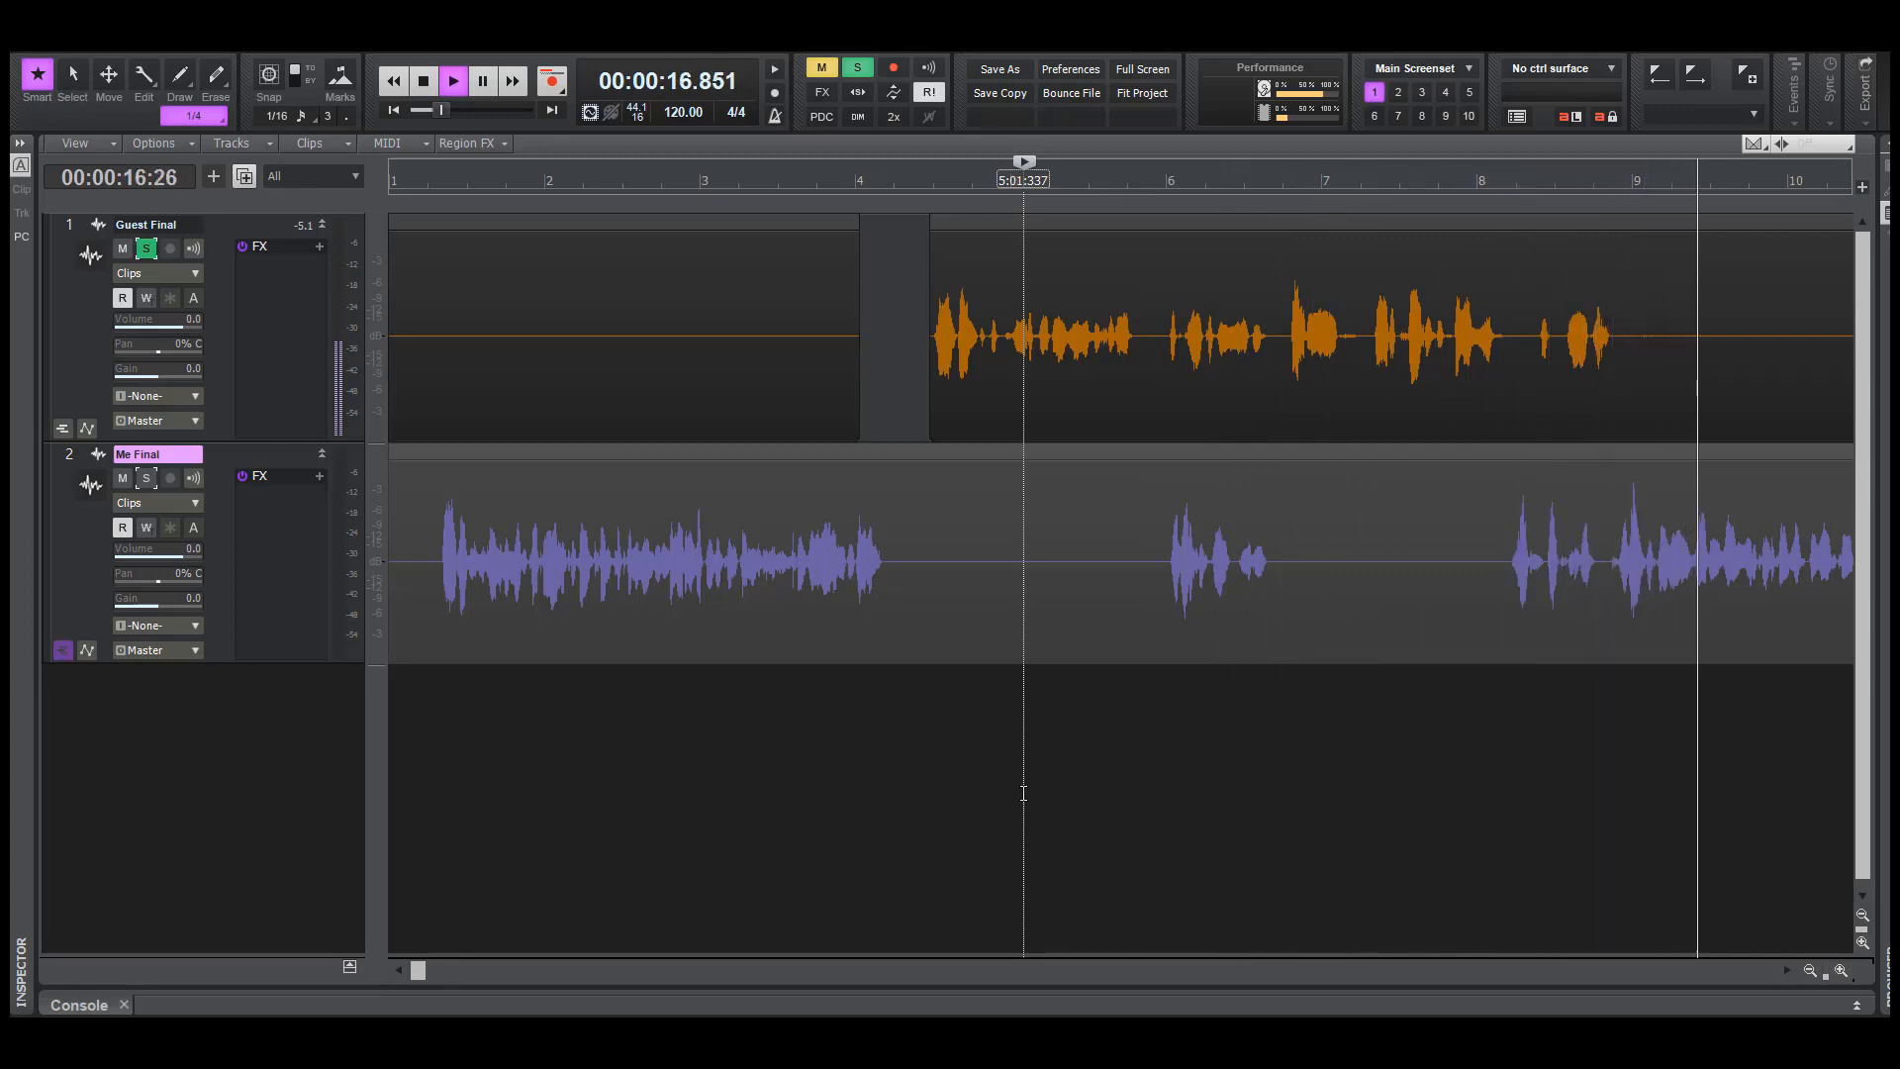
click(1024, 780)
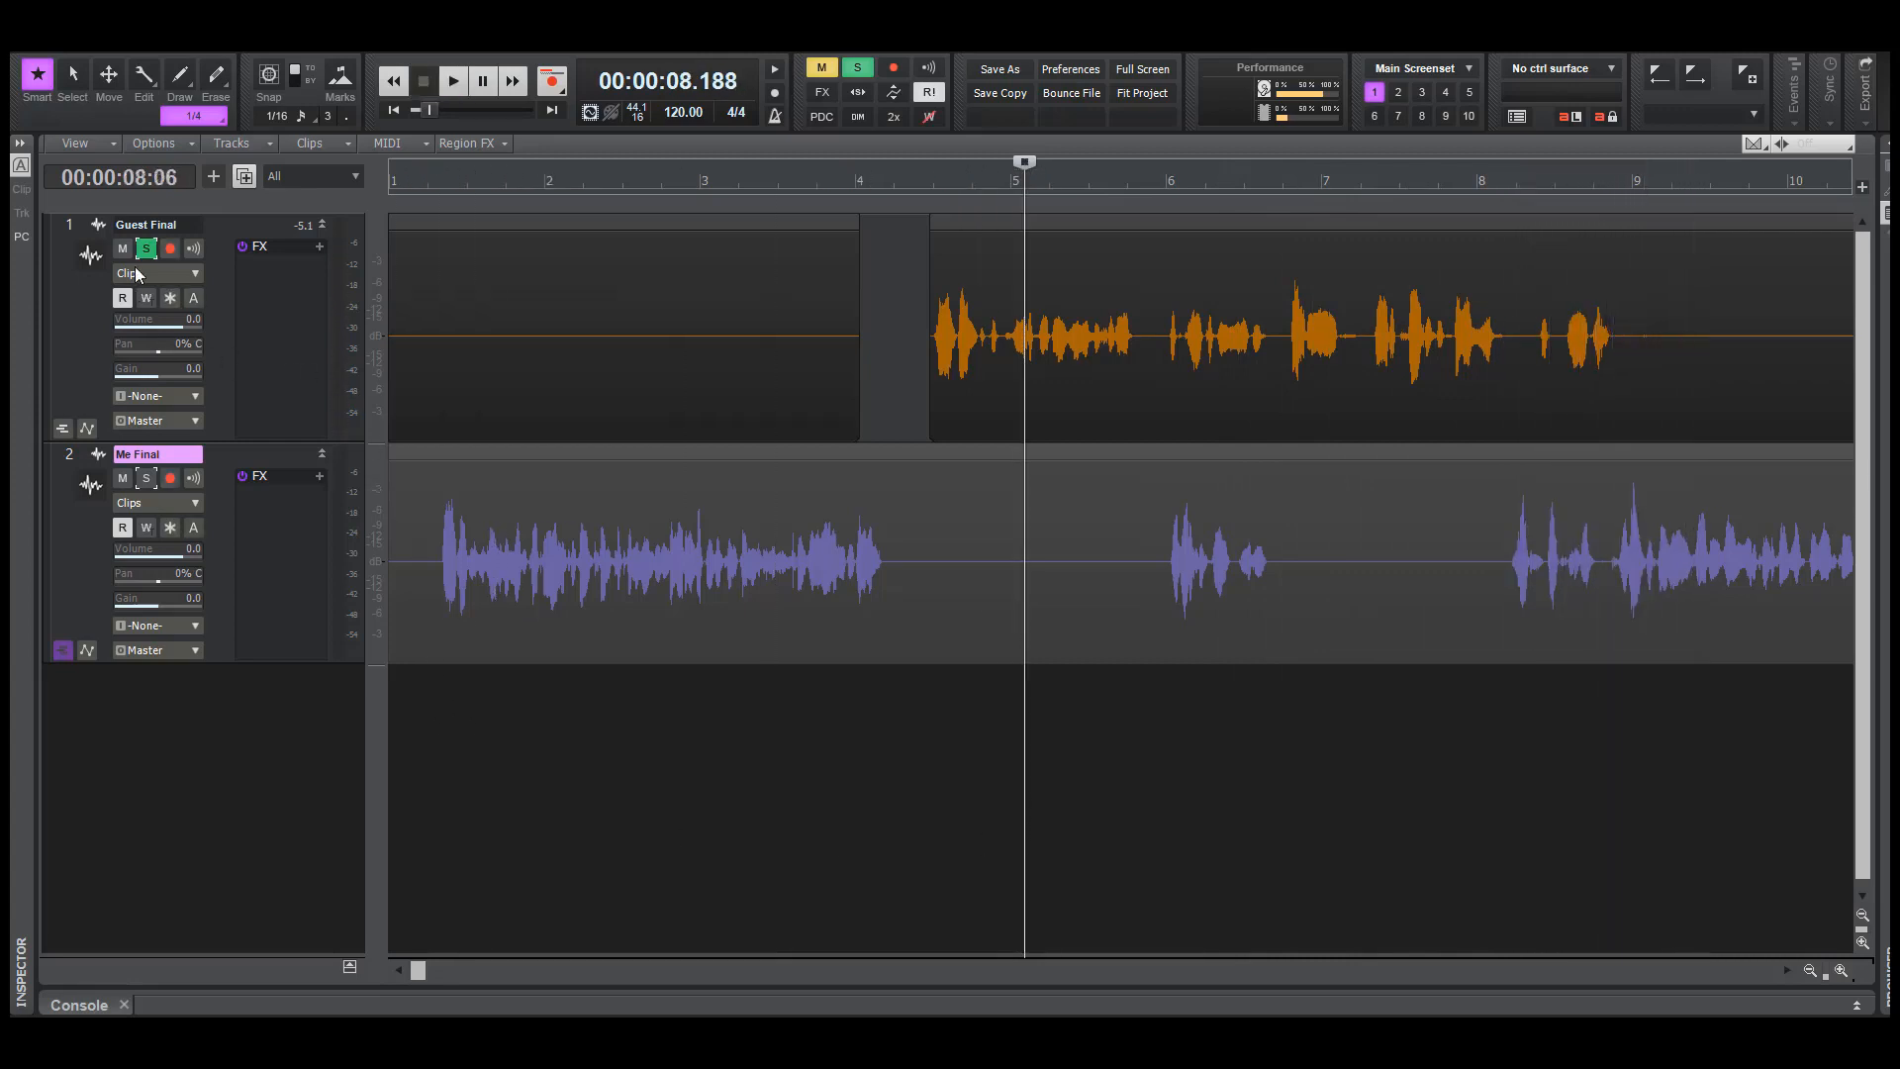
Switch the solo from the Guest Final track to the Me Final track
click(144, 250)
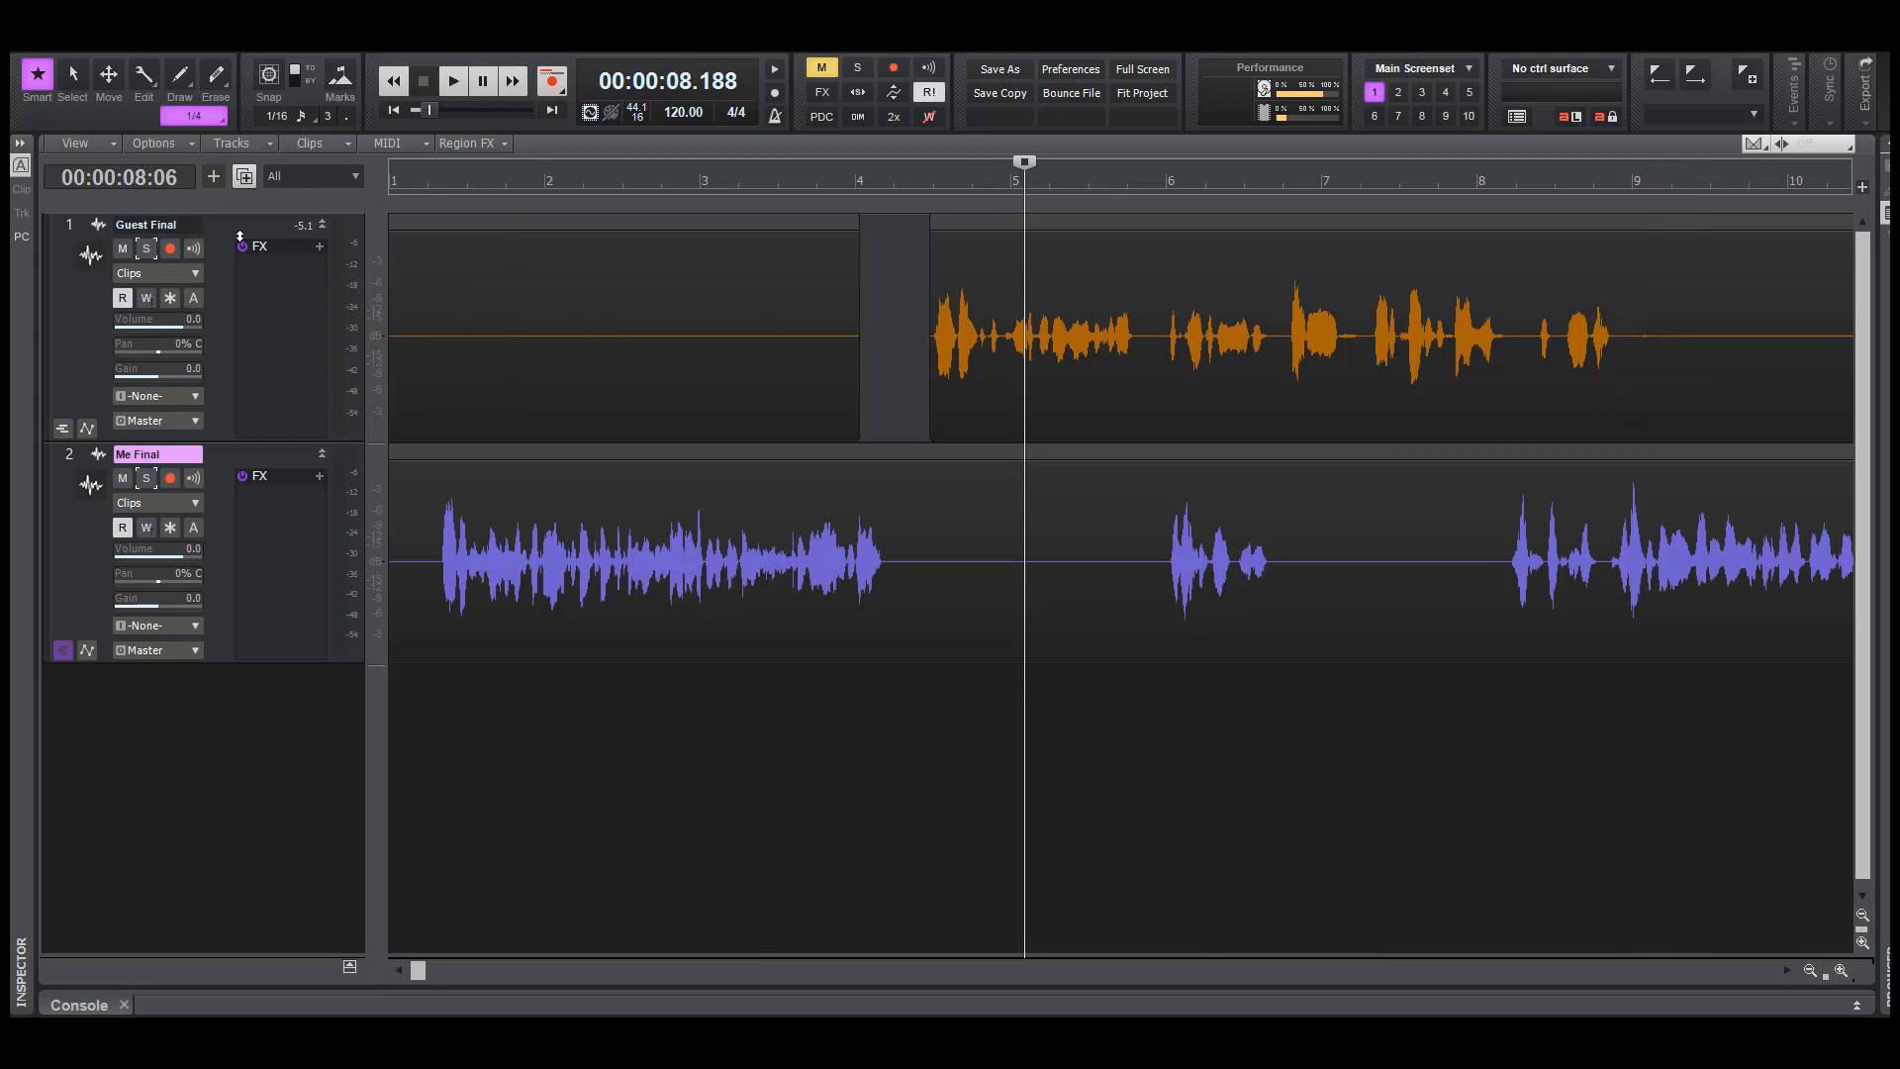
click(145, 479)
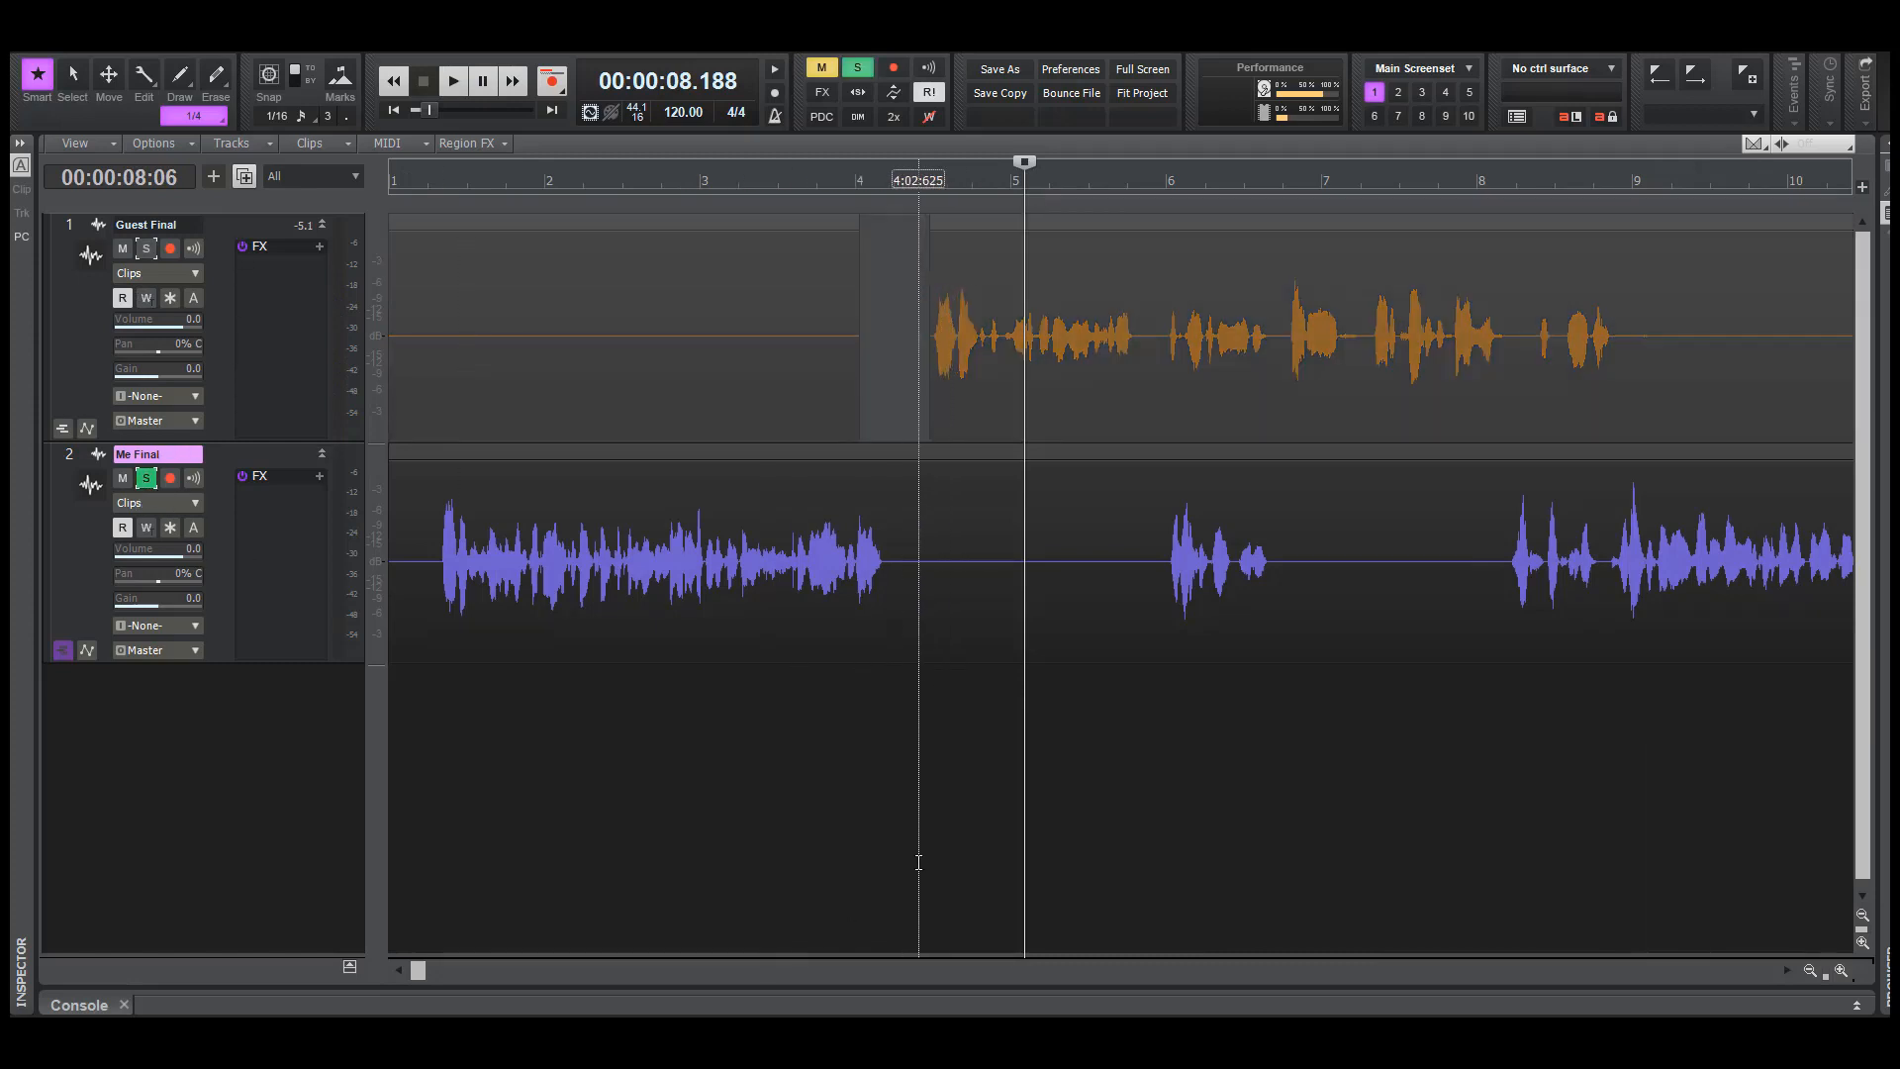
Play the soloed Me Final track from about 9.4 seconds, through its short second passage
click(1001, 855)
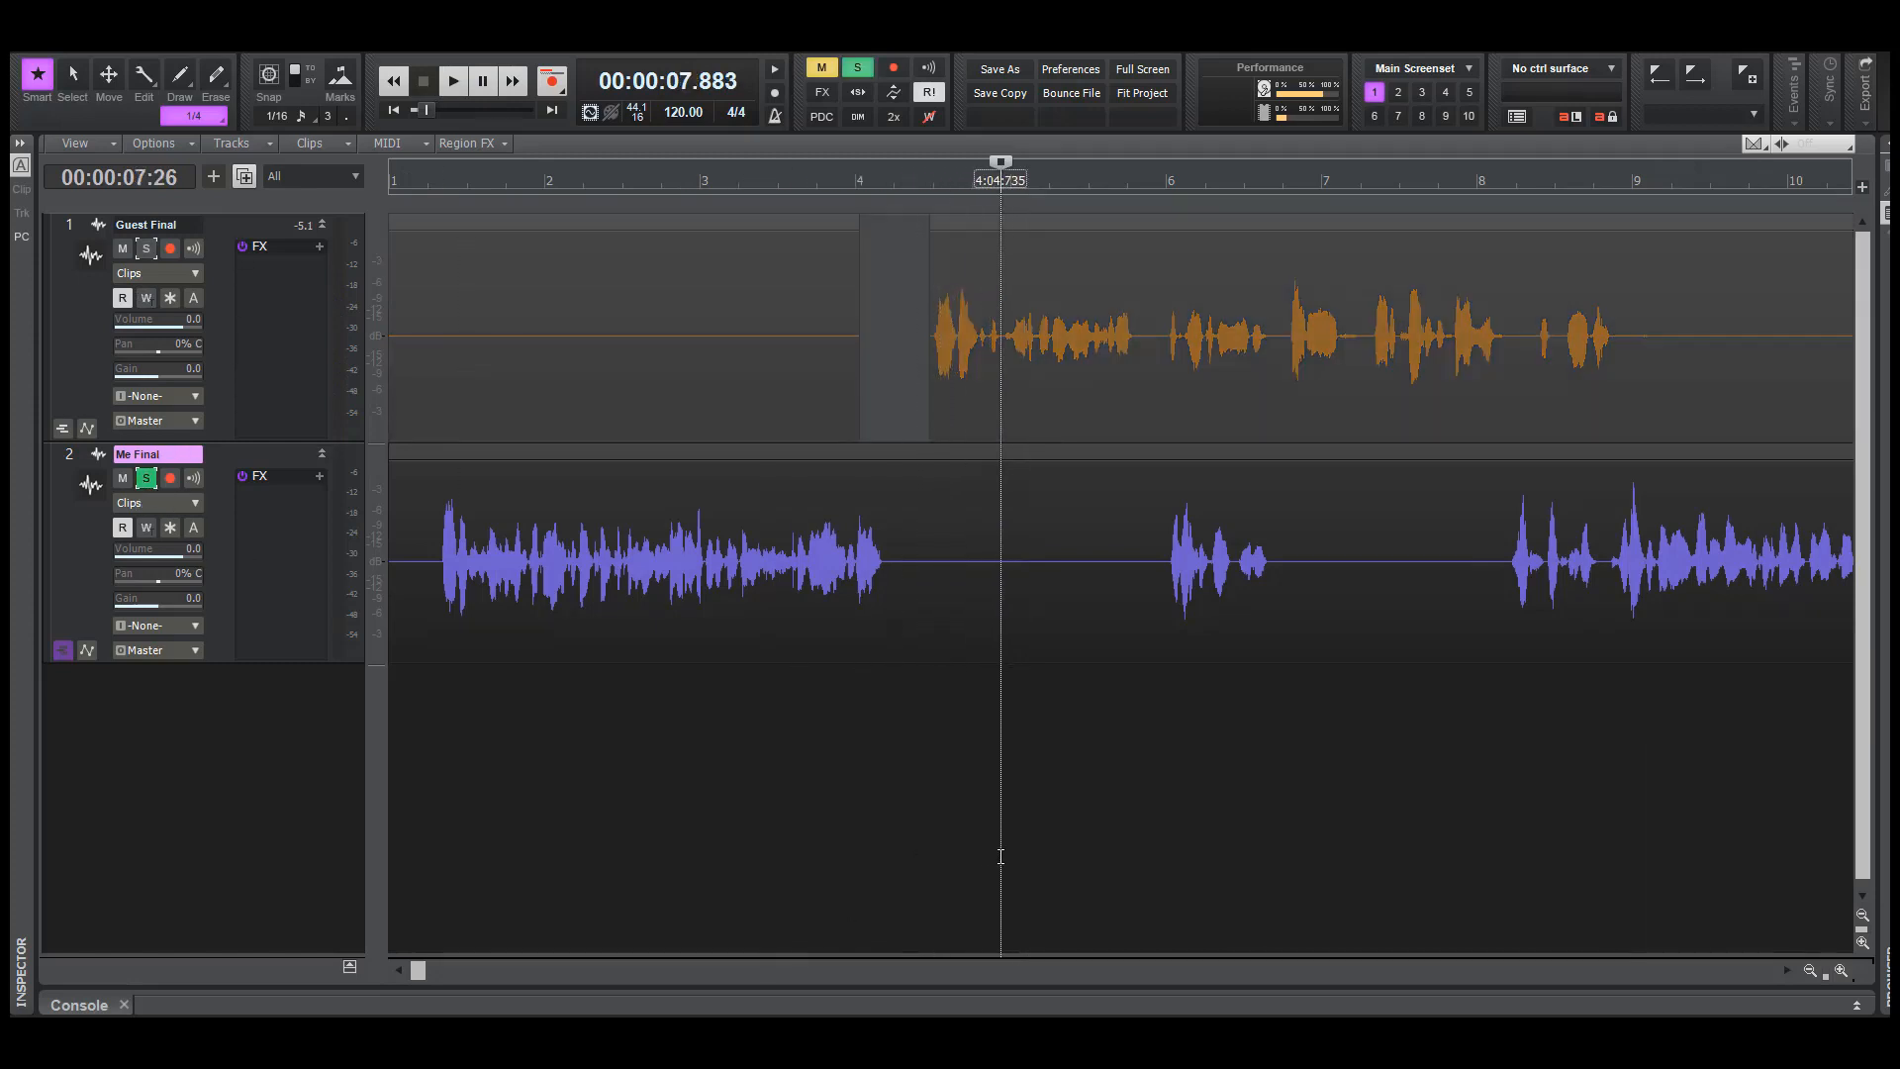
click(1117, 857)
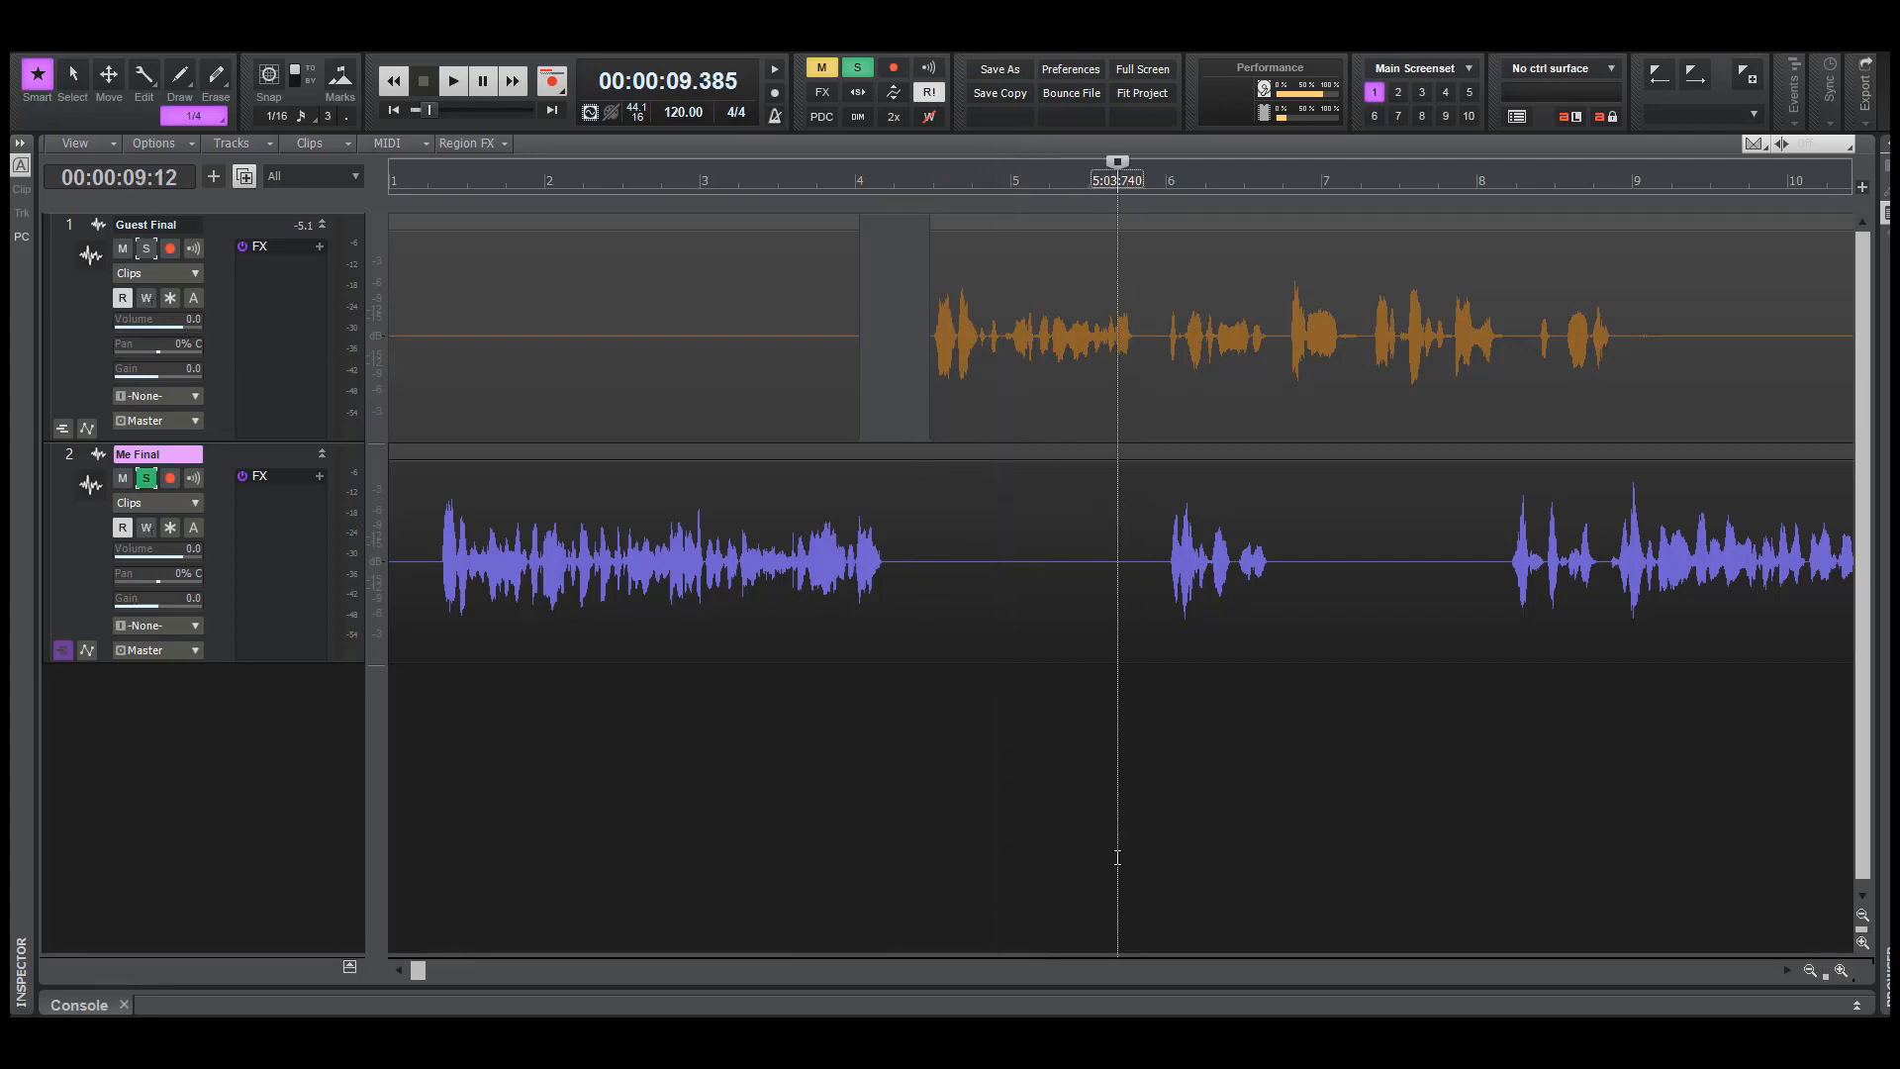
key(space)
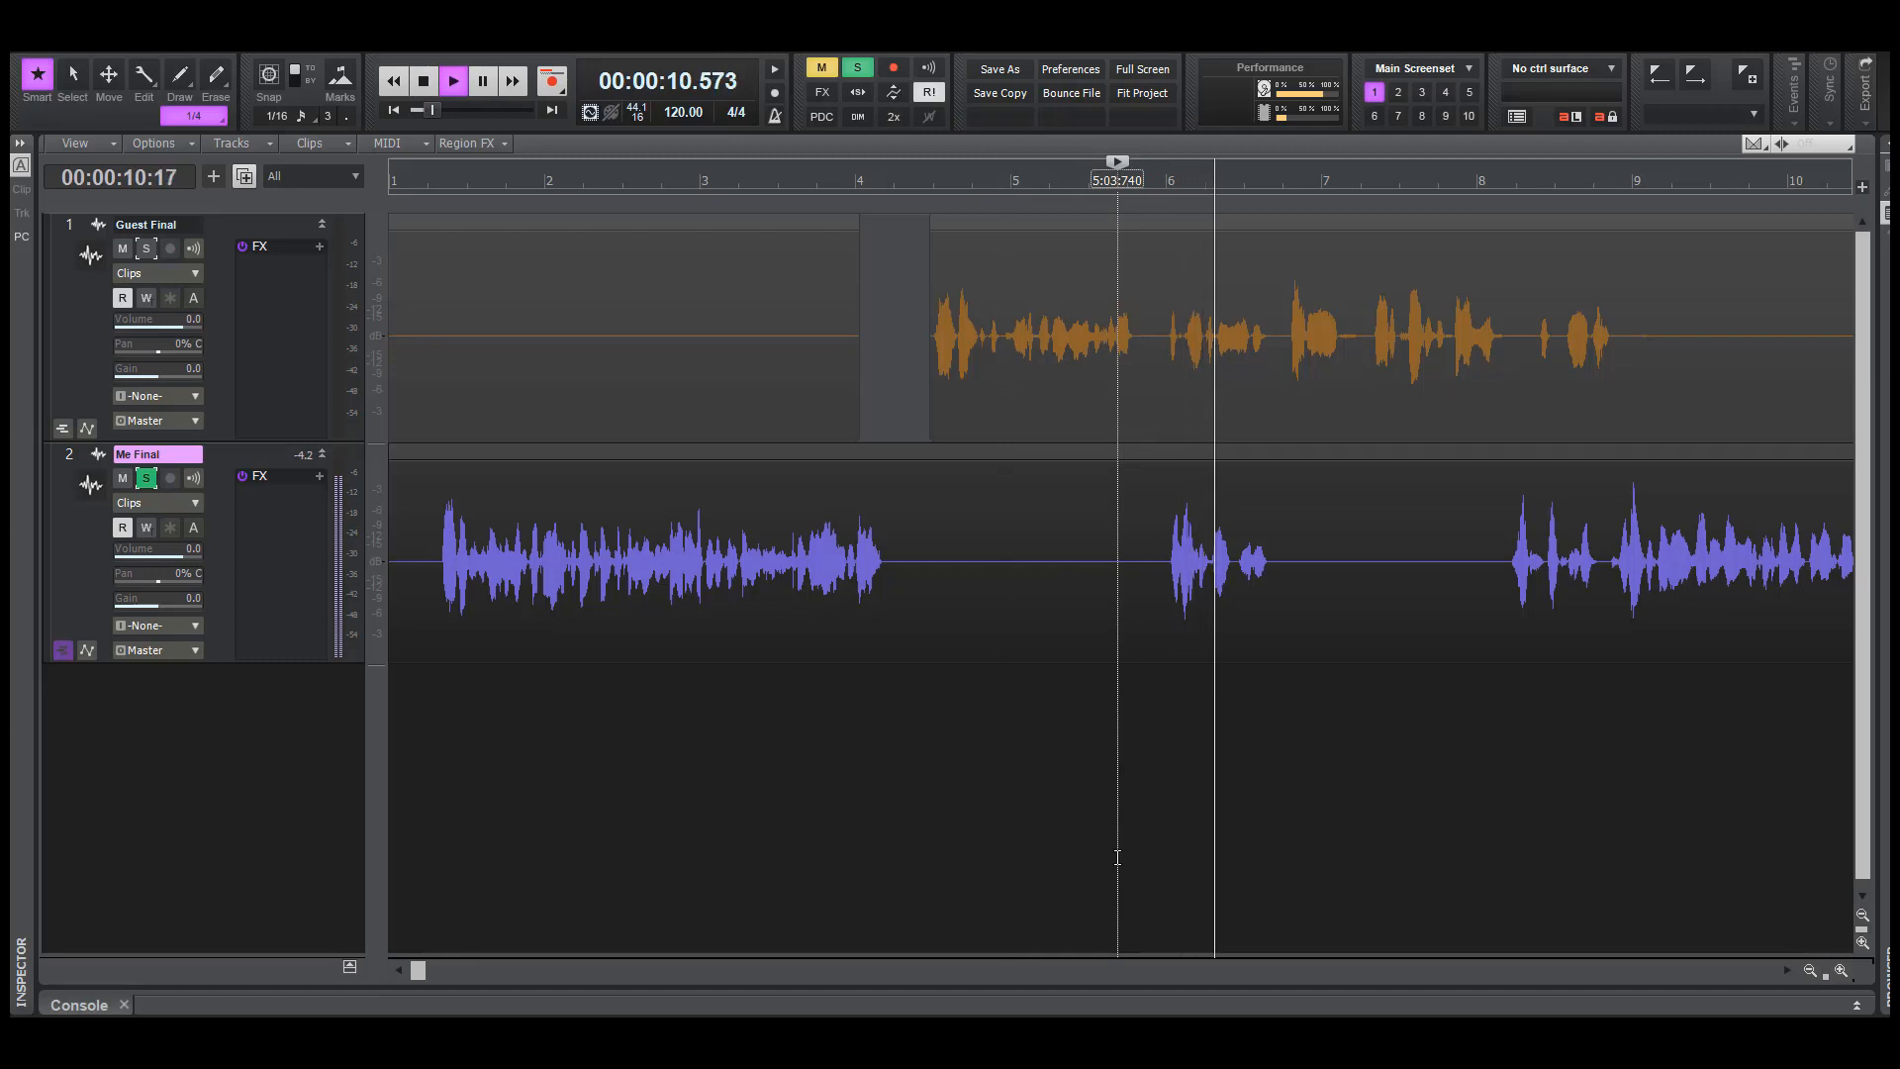
key(space)
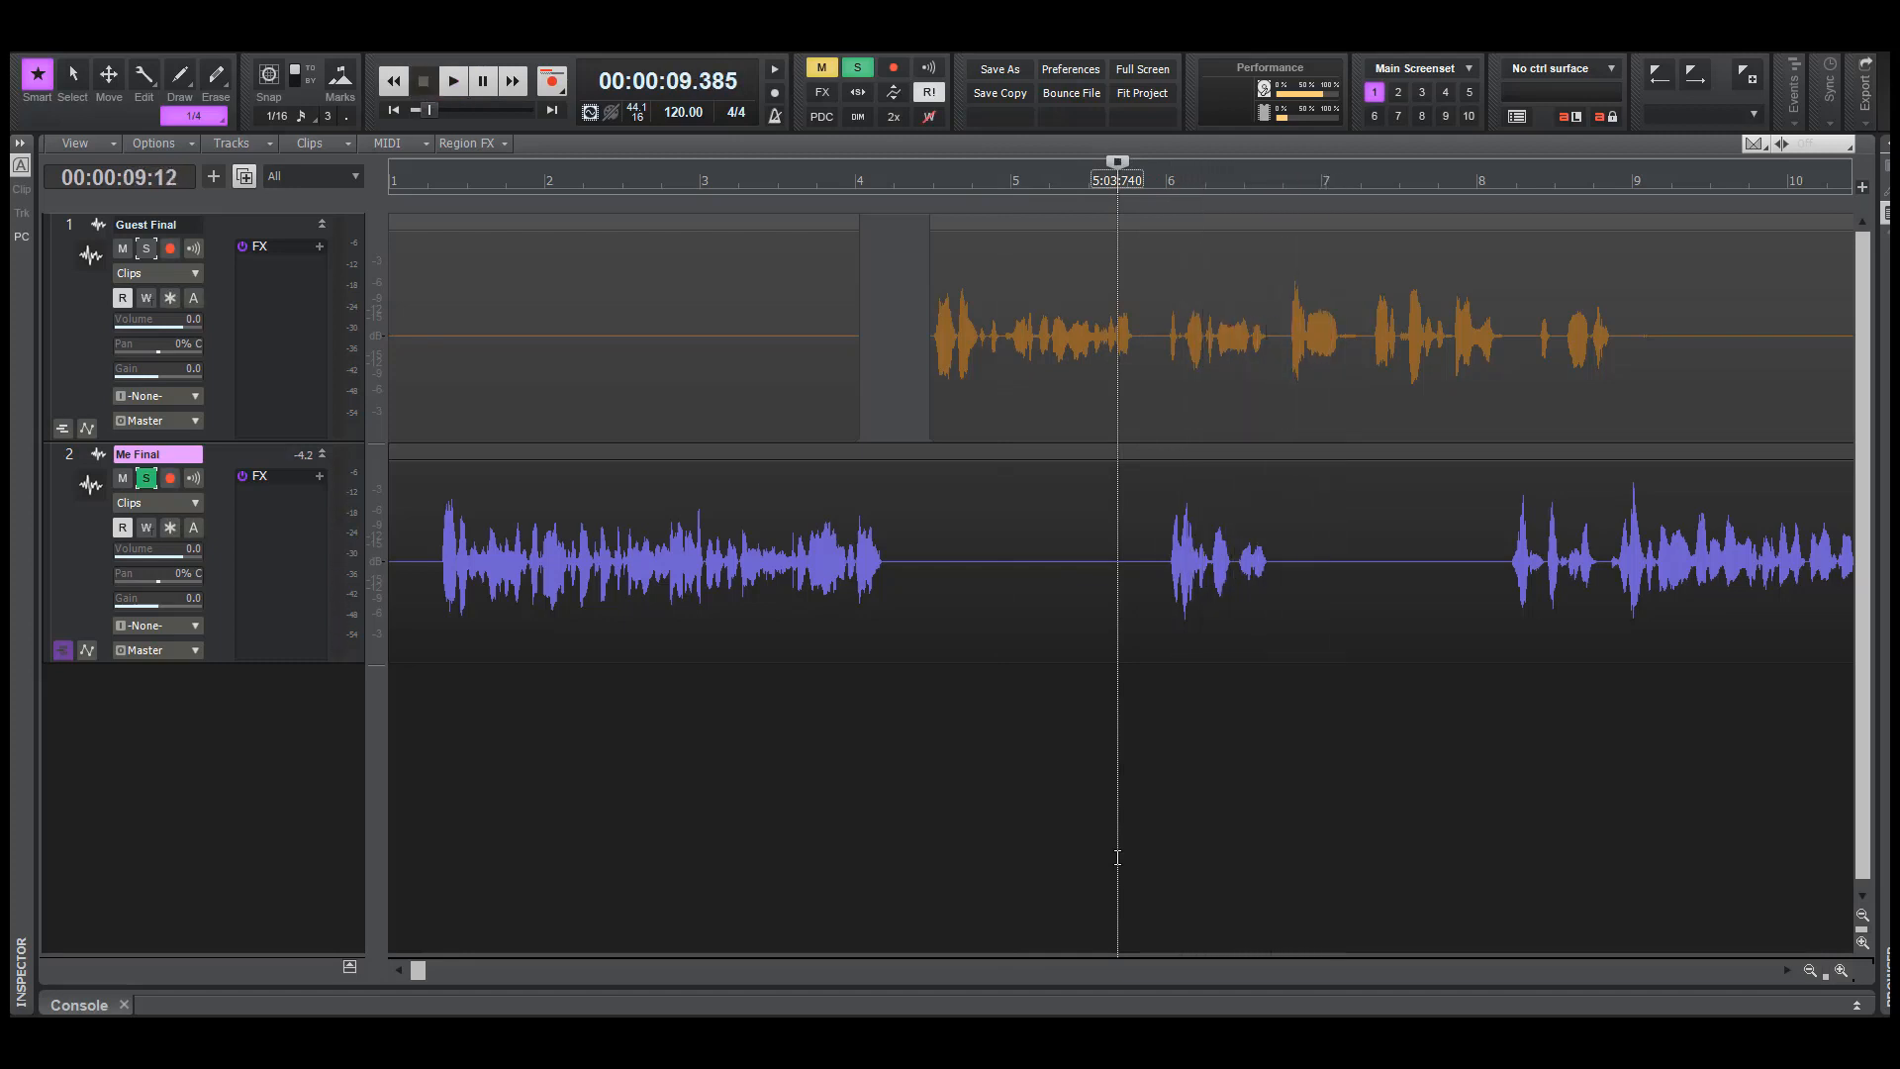
Turn off the Me Final solo and play both tracks together from about 7.9 seconds
click(145, 478)
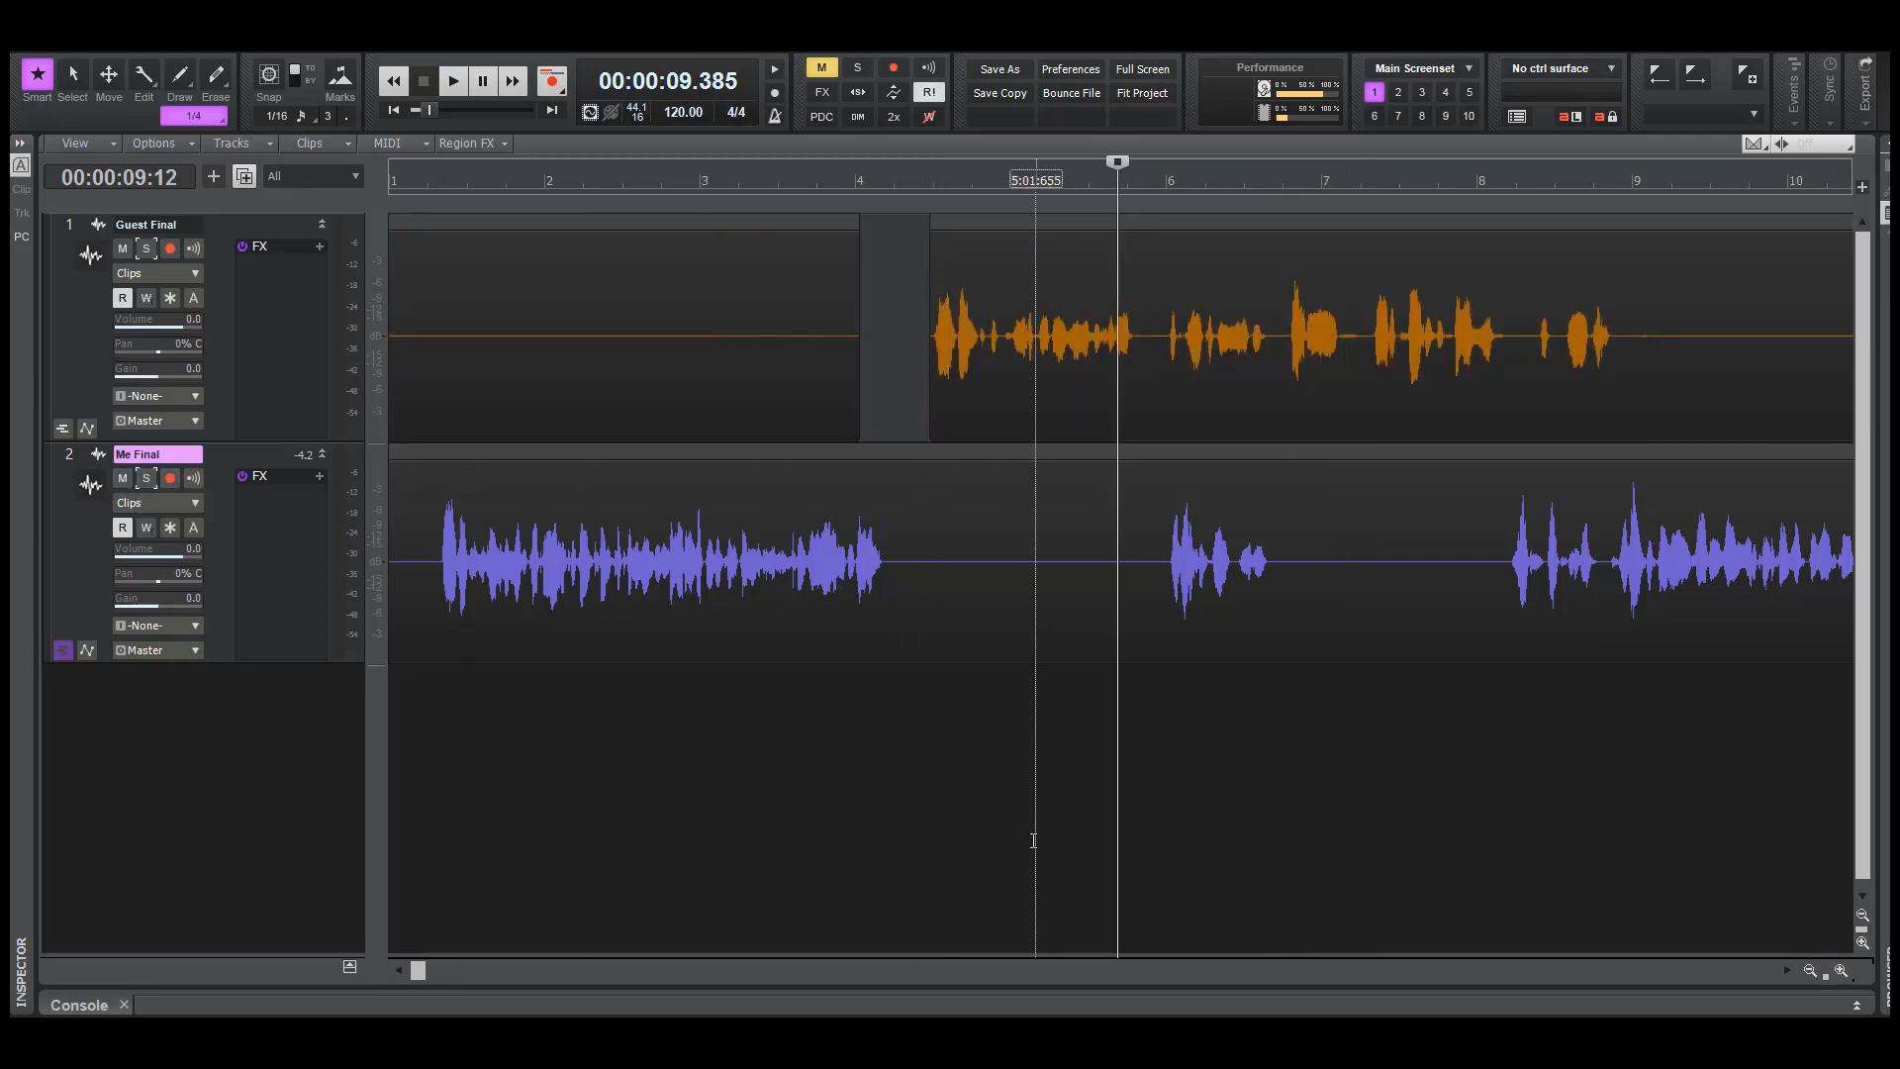
click(1003, 836)
key(space)
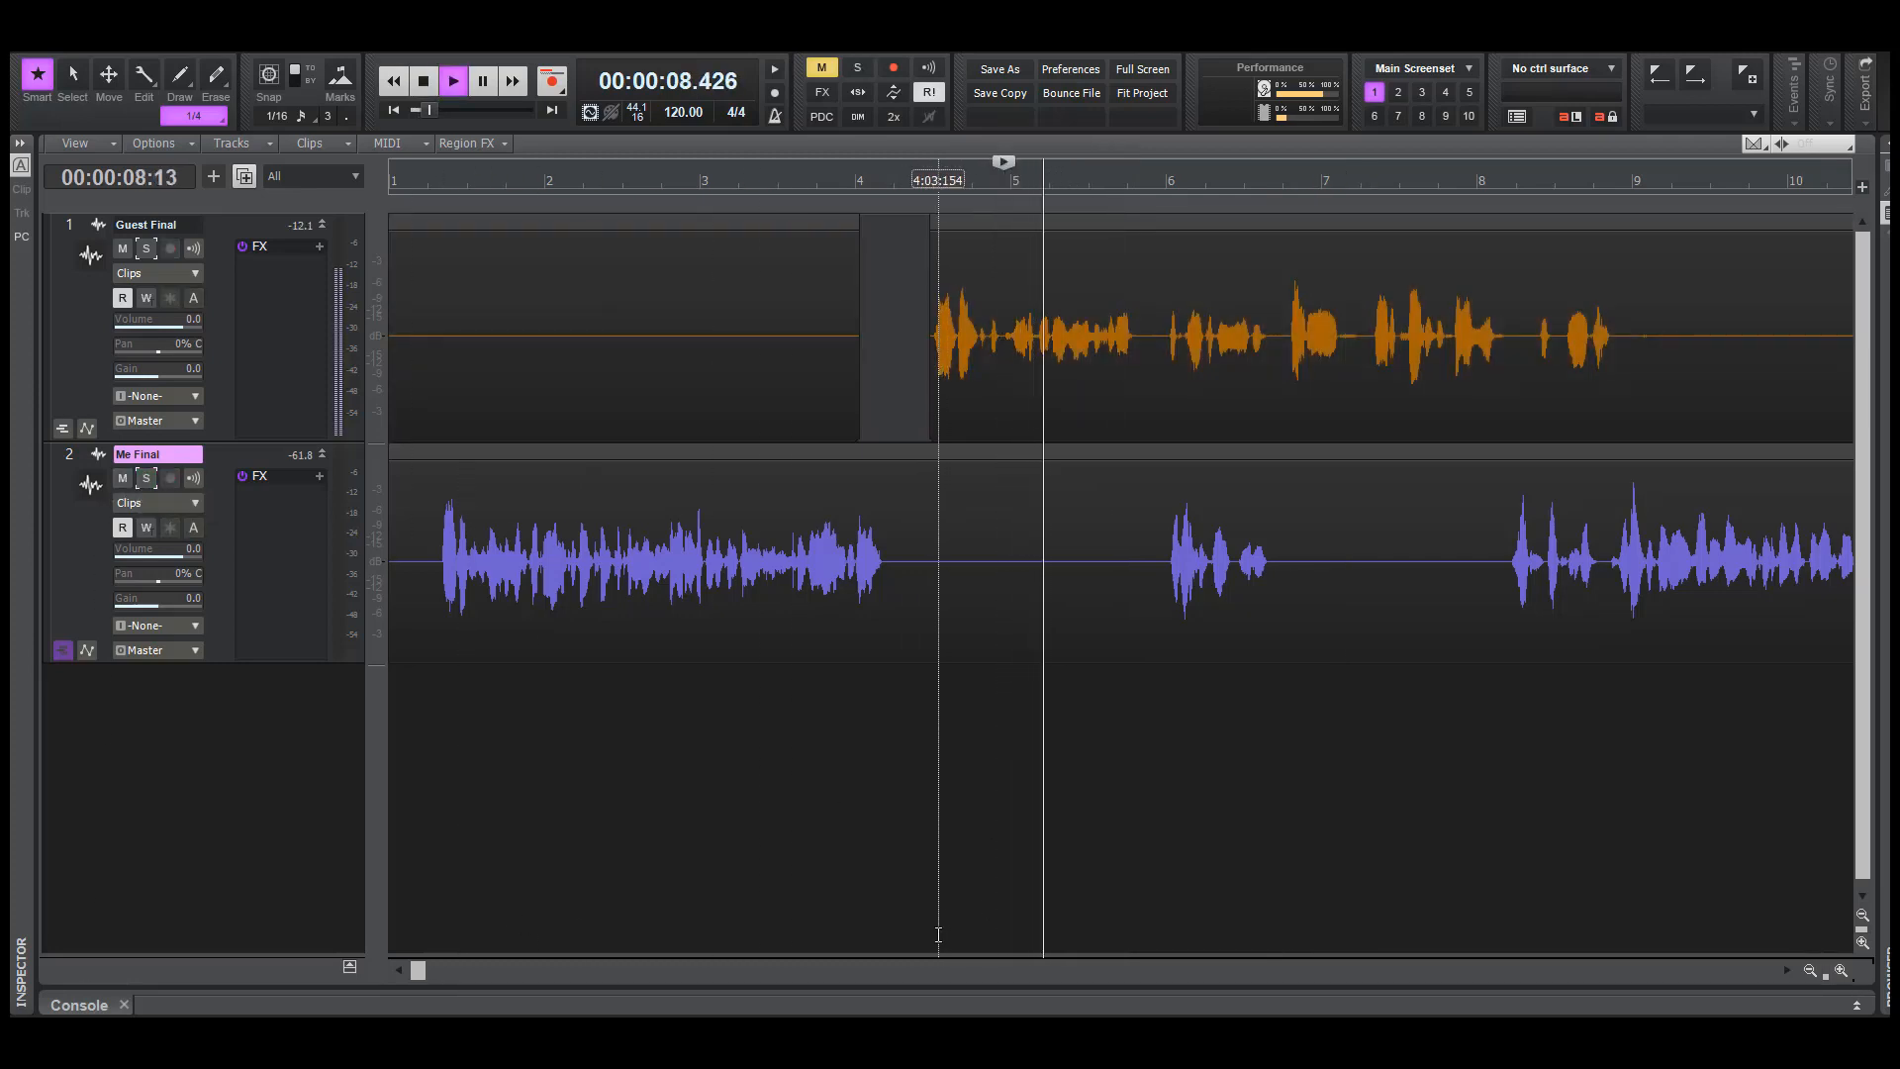
key(space)
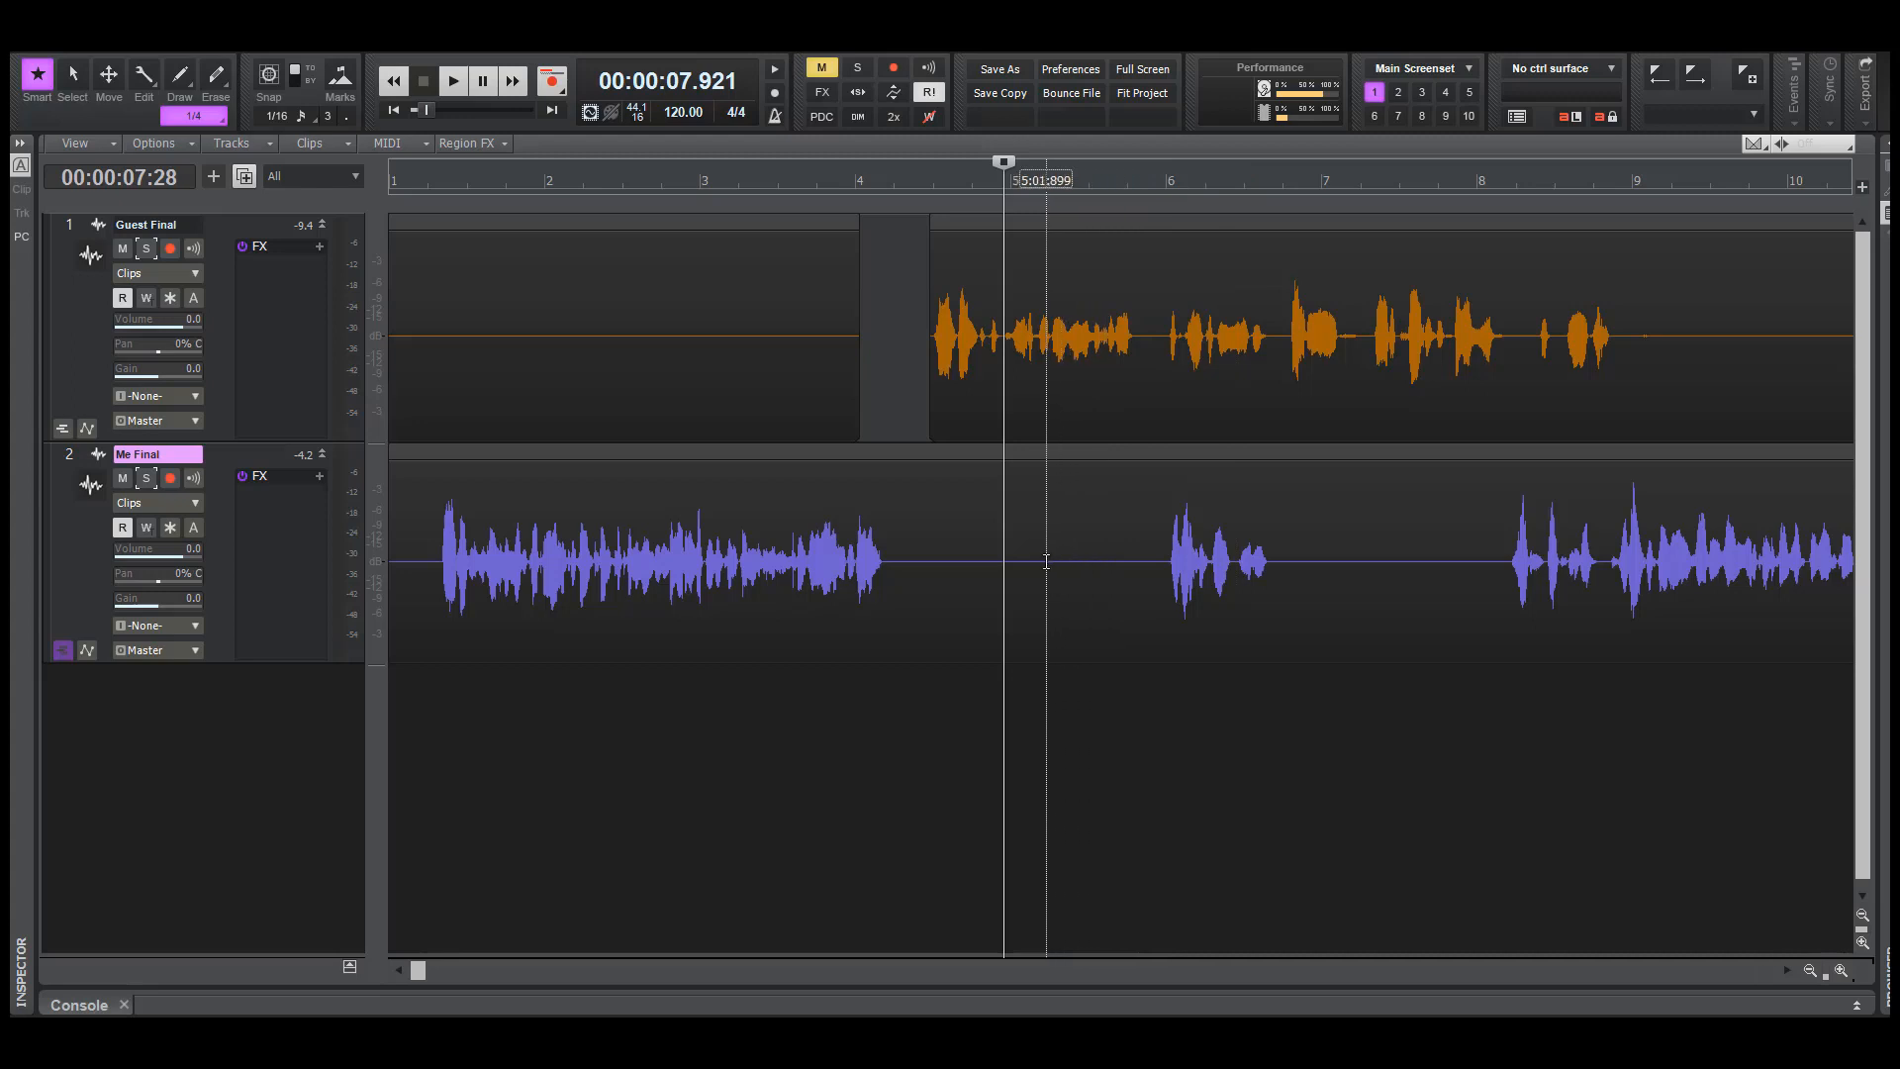
drag(1047, 560, 1446, 633)
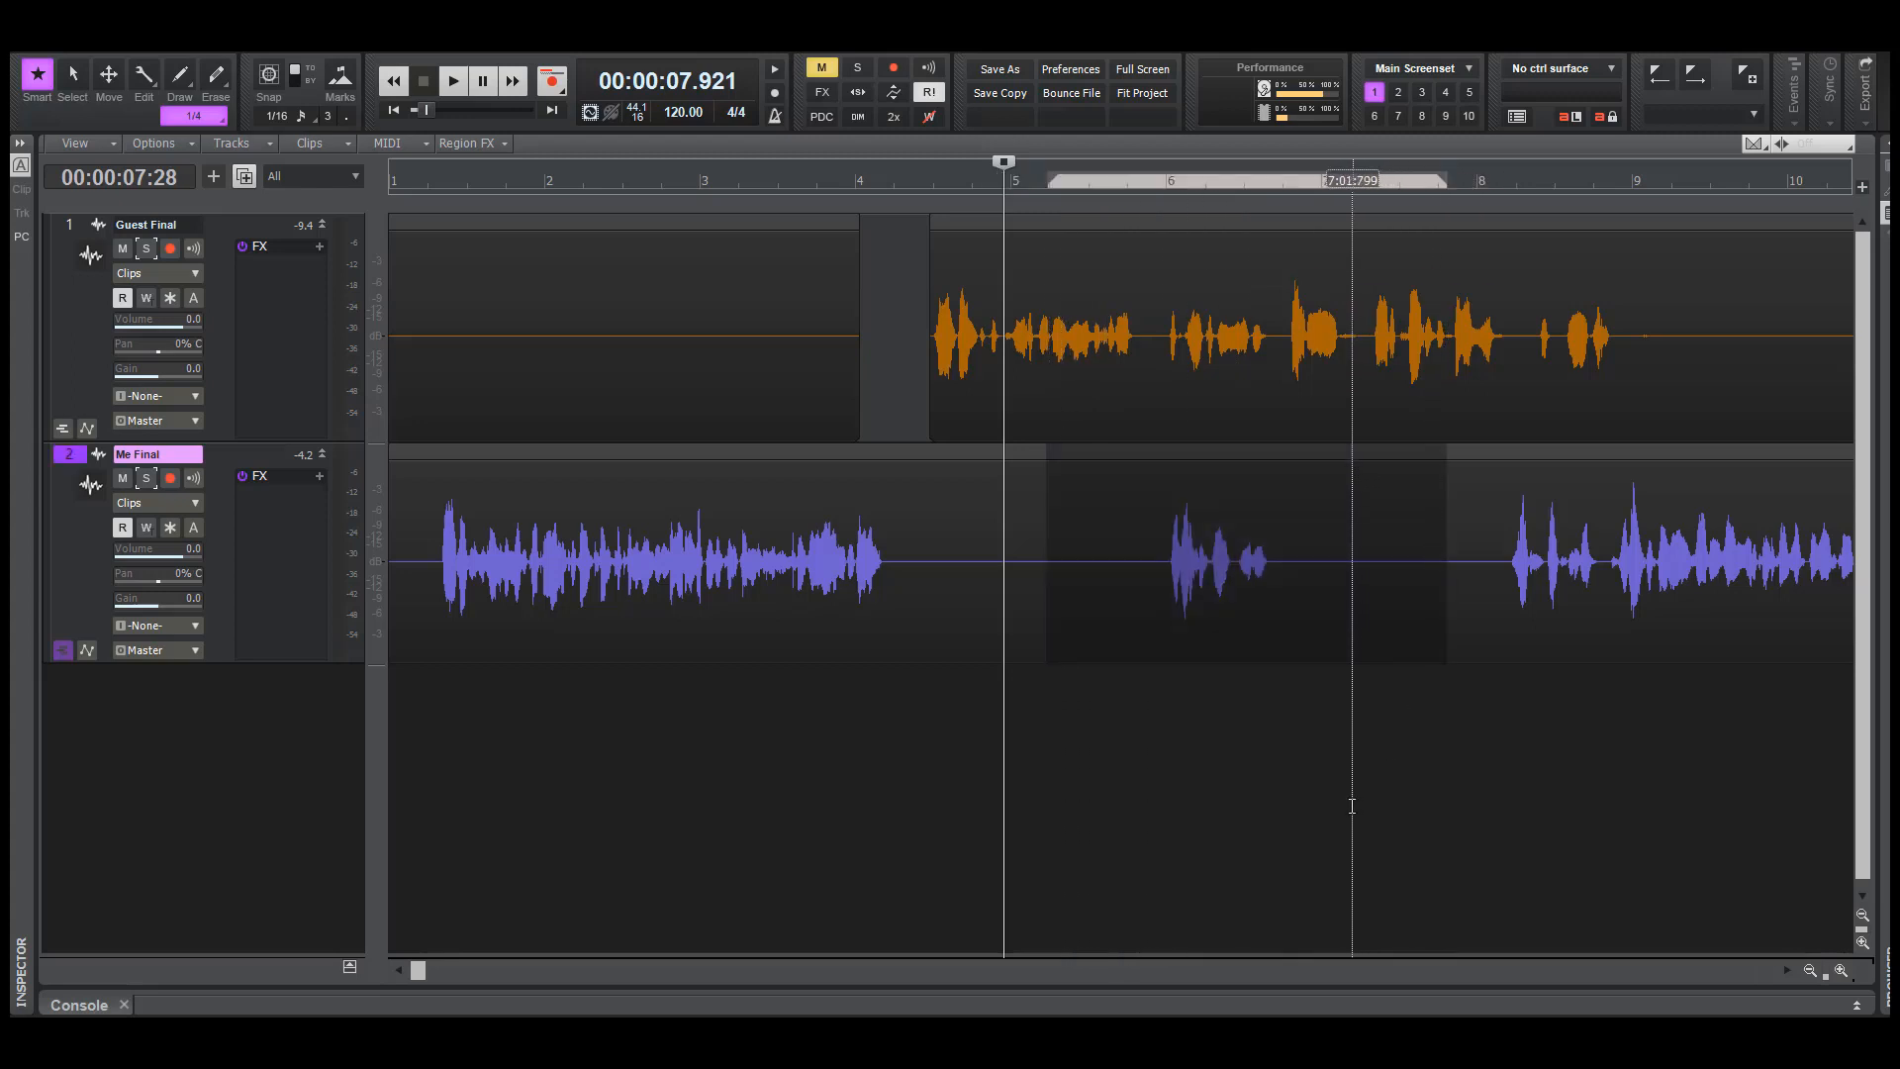
click(1179, 849)
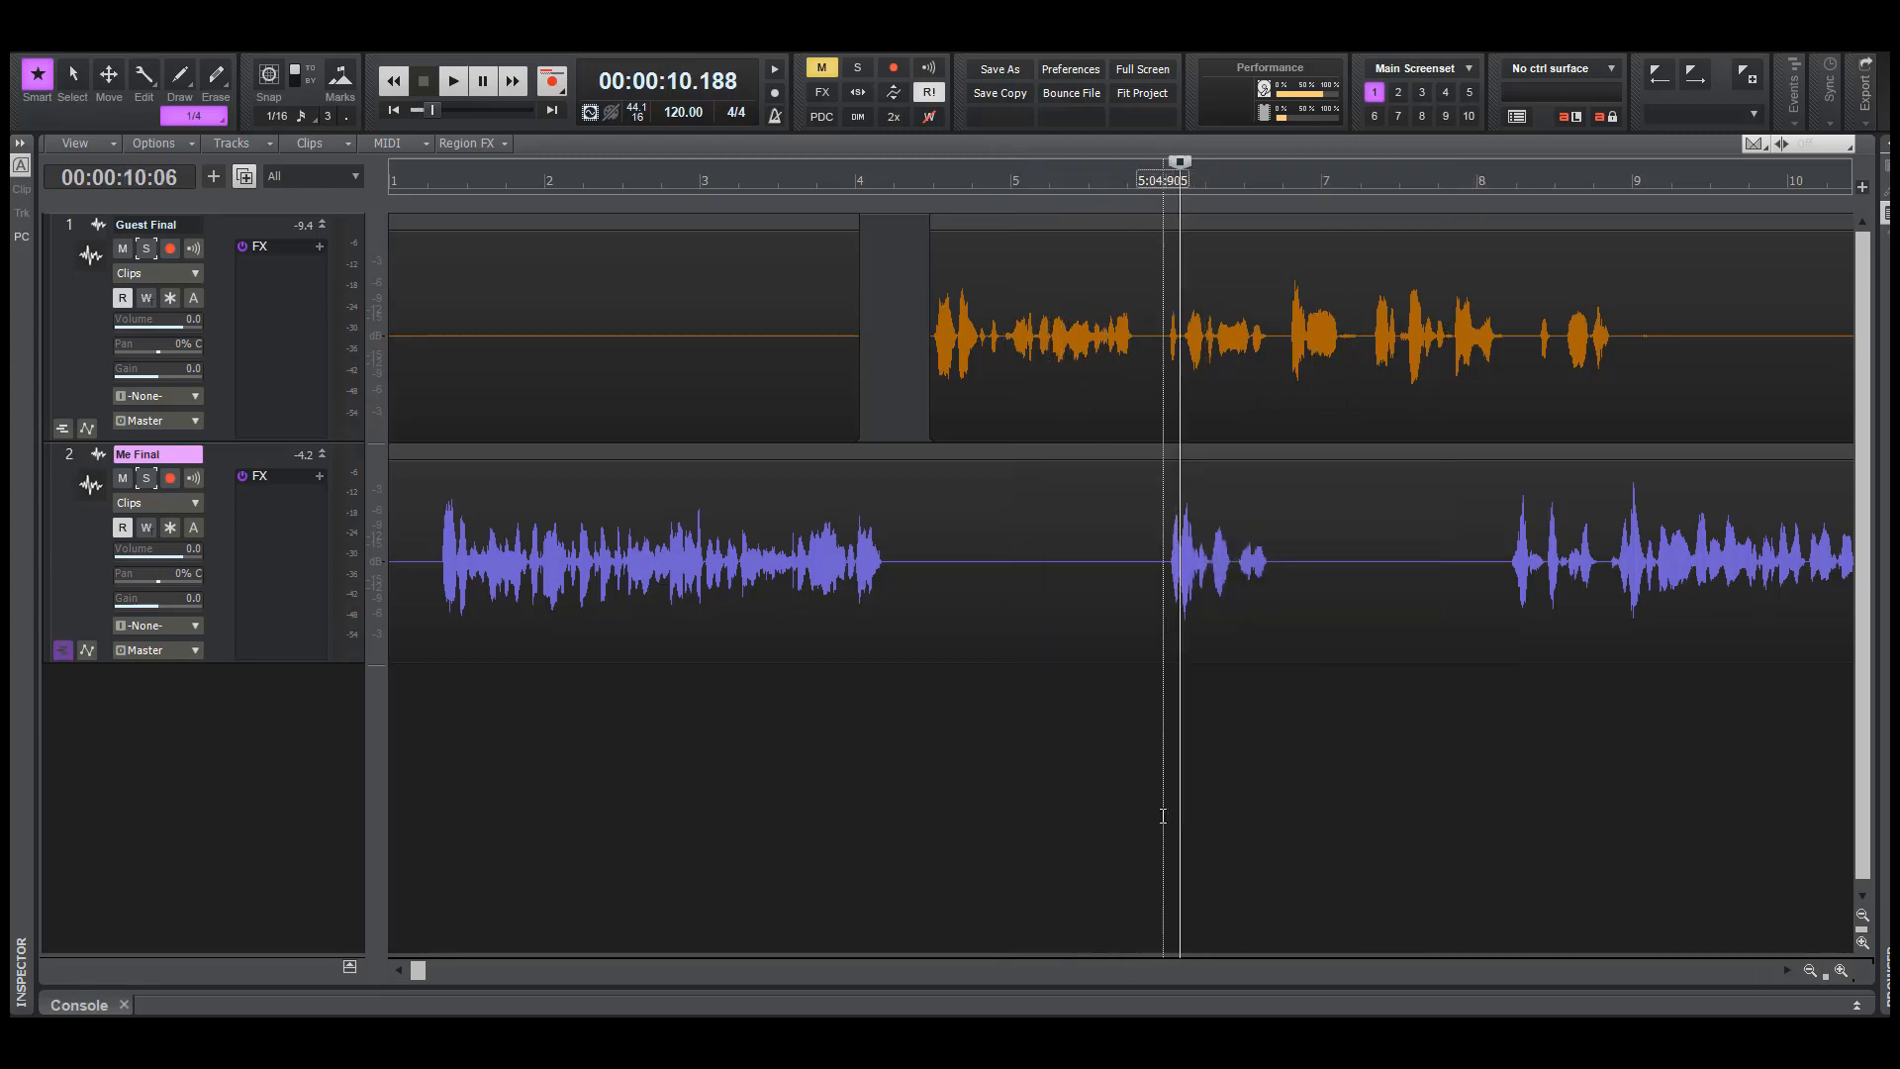
click(1162, 808)
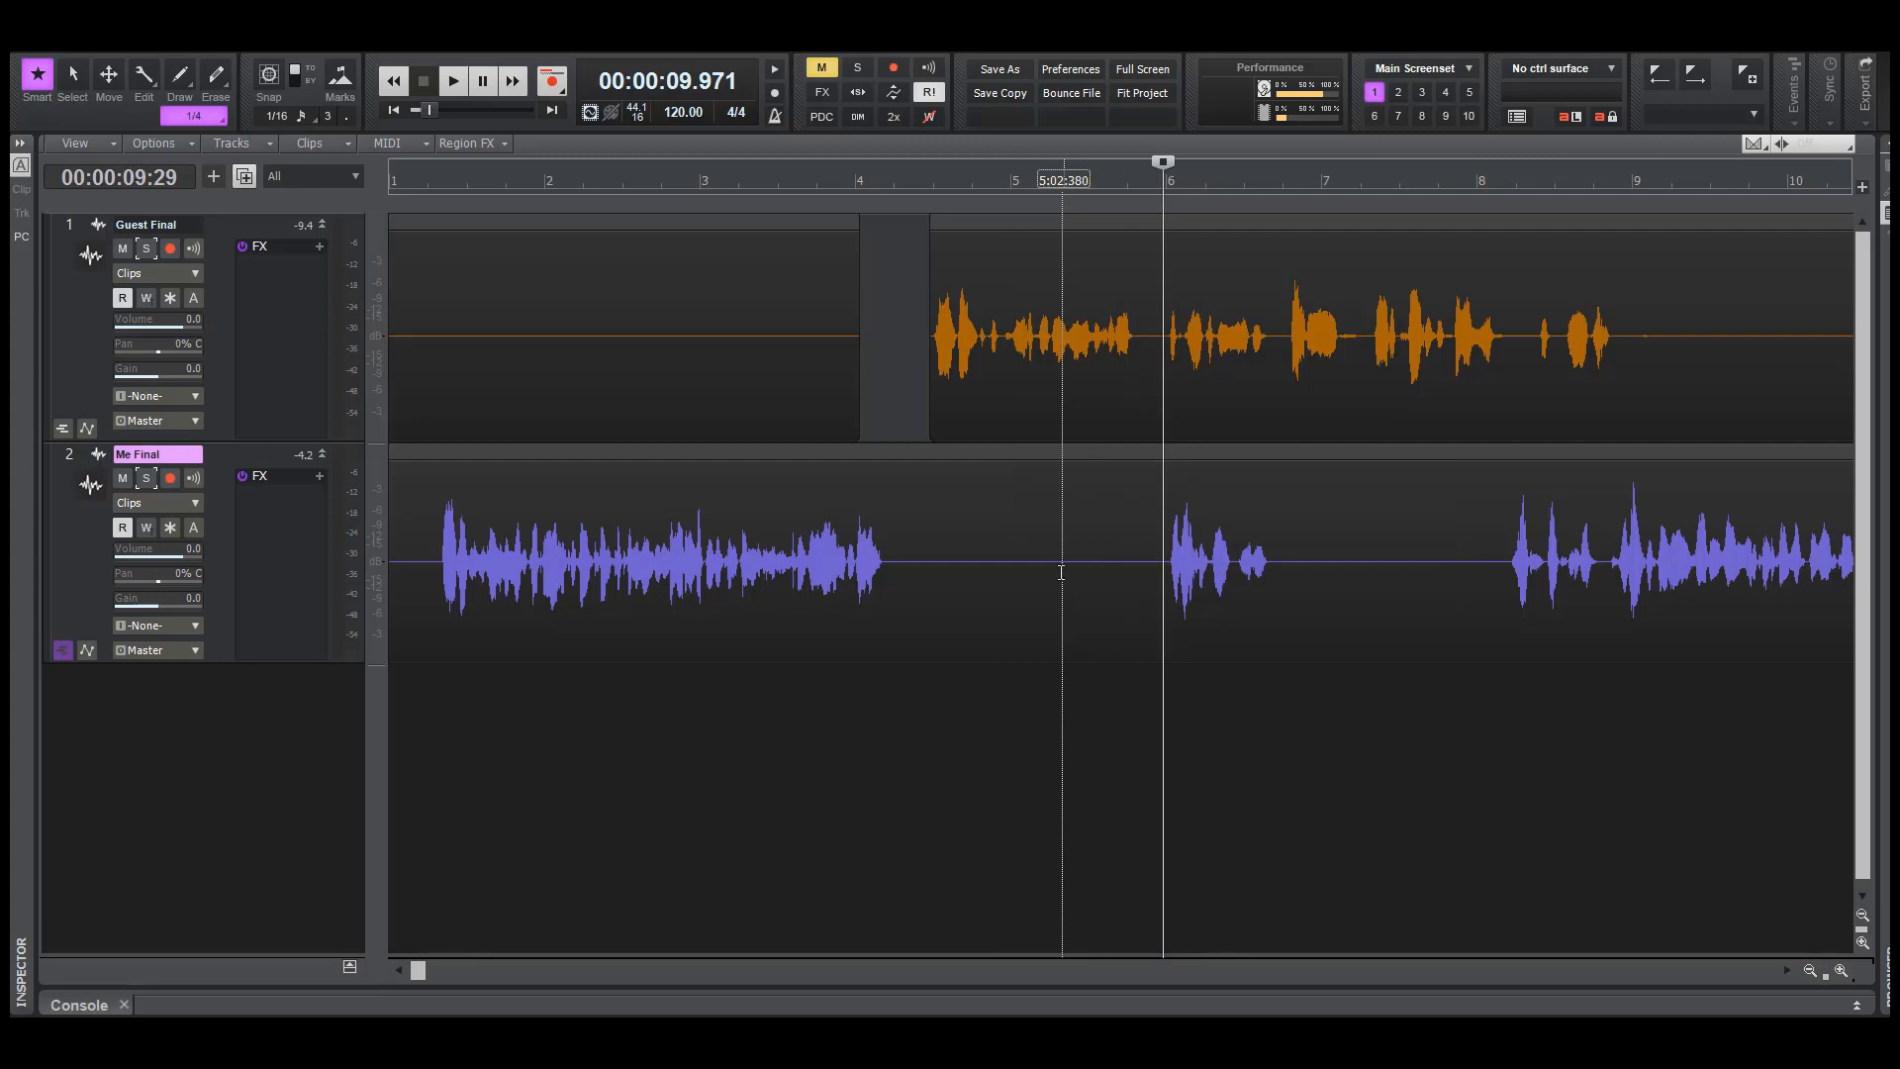
Delete the short second passage of the Me Final track, from just after bar 5 to just before bar 8
drag(1055, 607, 1438, 574)
key(Delete)
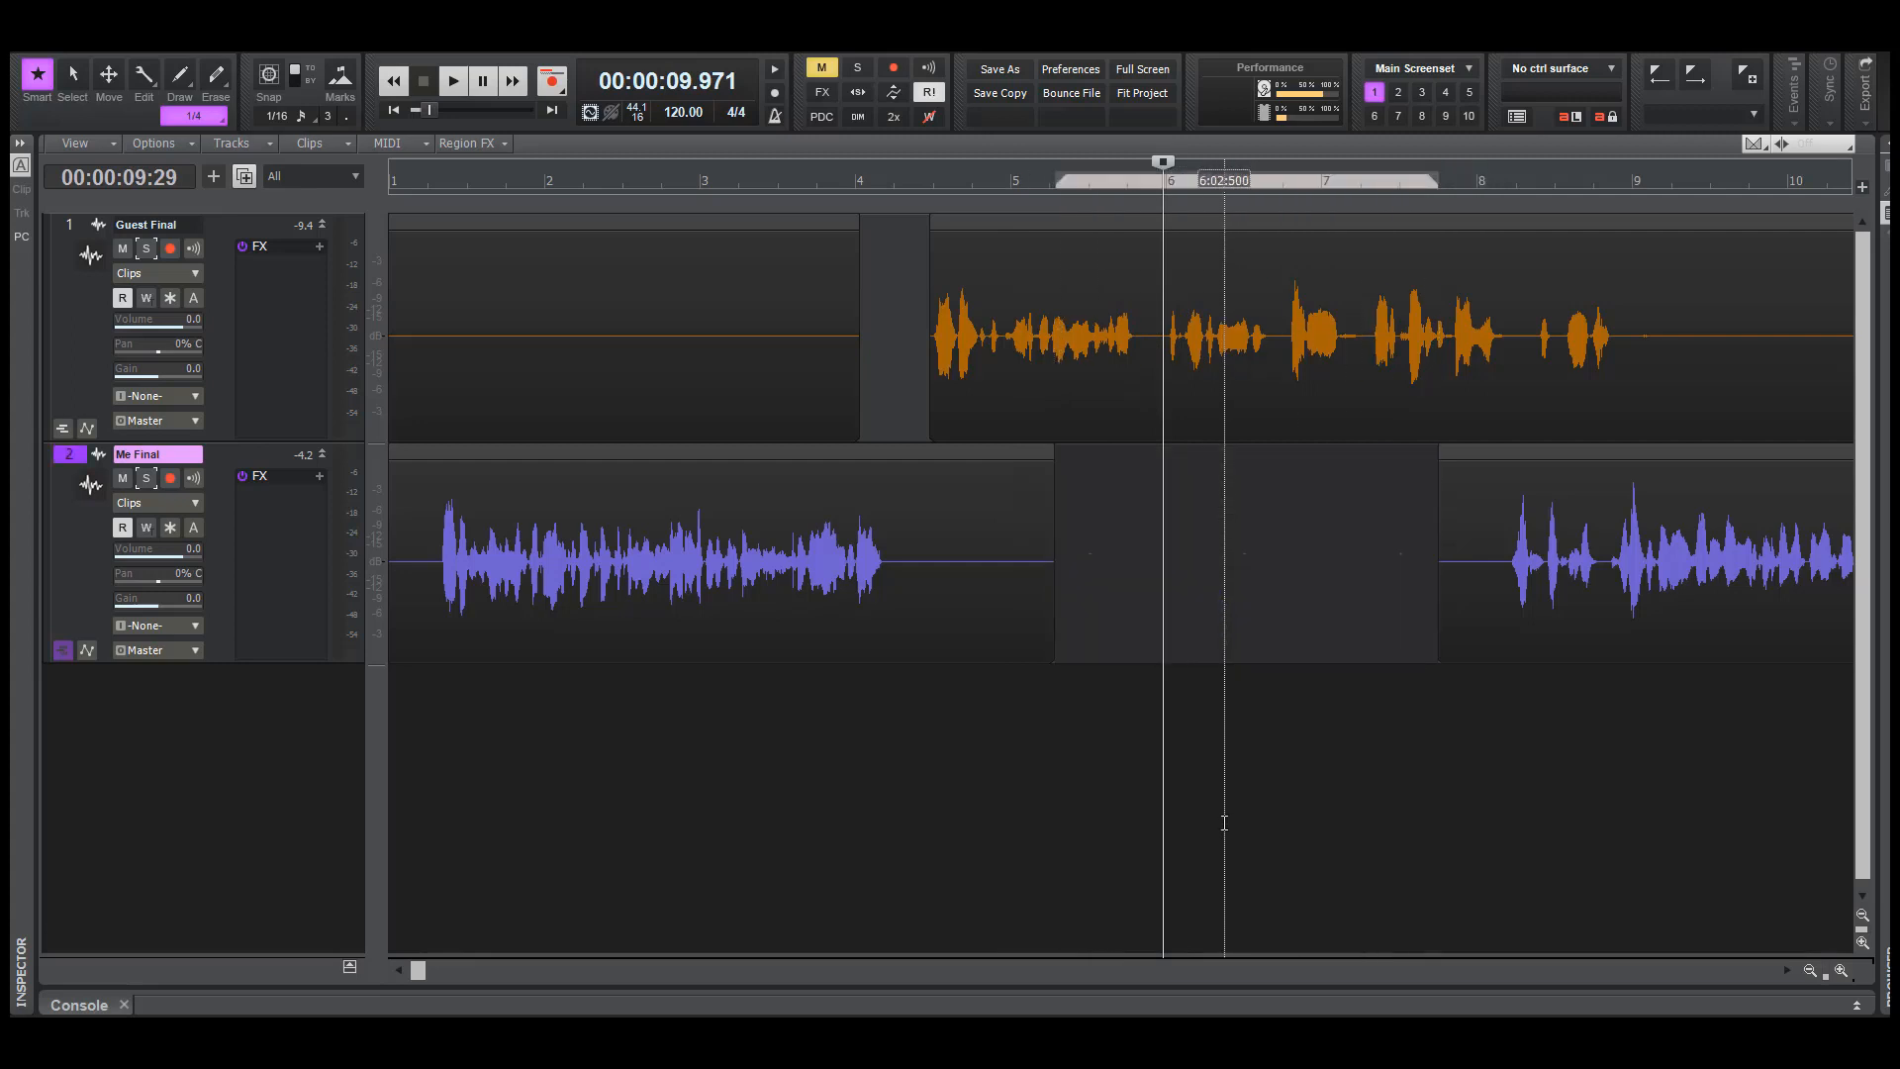
Play both tracks from about 13.7 seconds, where the guest's ending overlaps the next Me Final passage
click(1443, 740)
key(space)
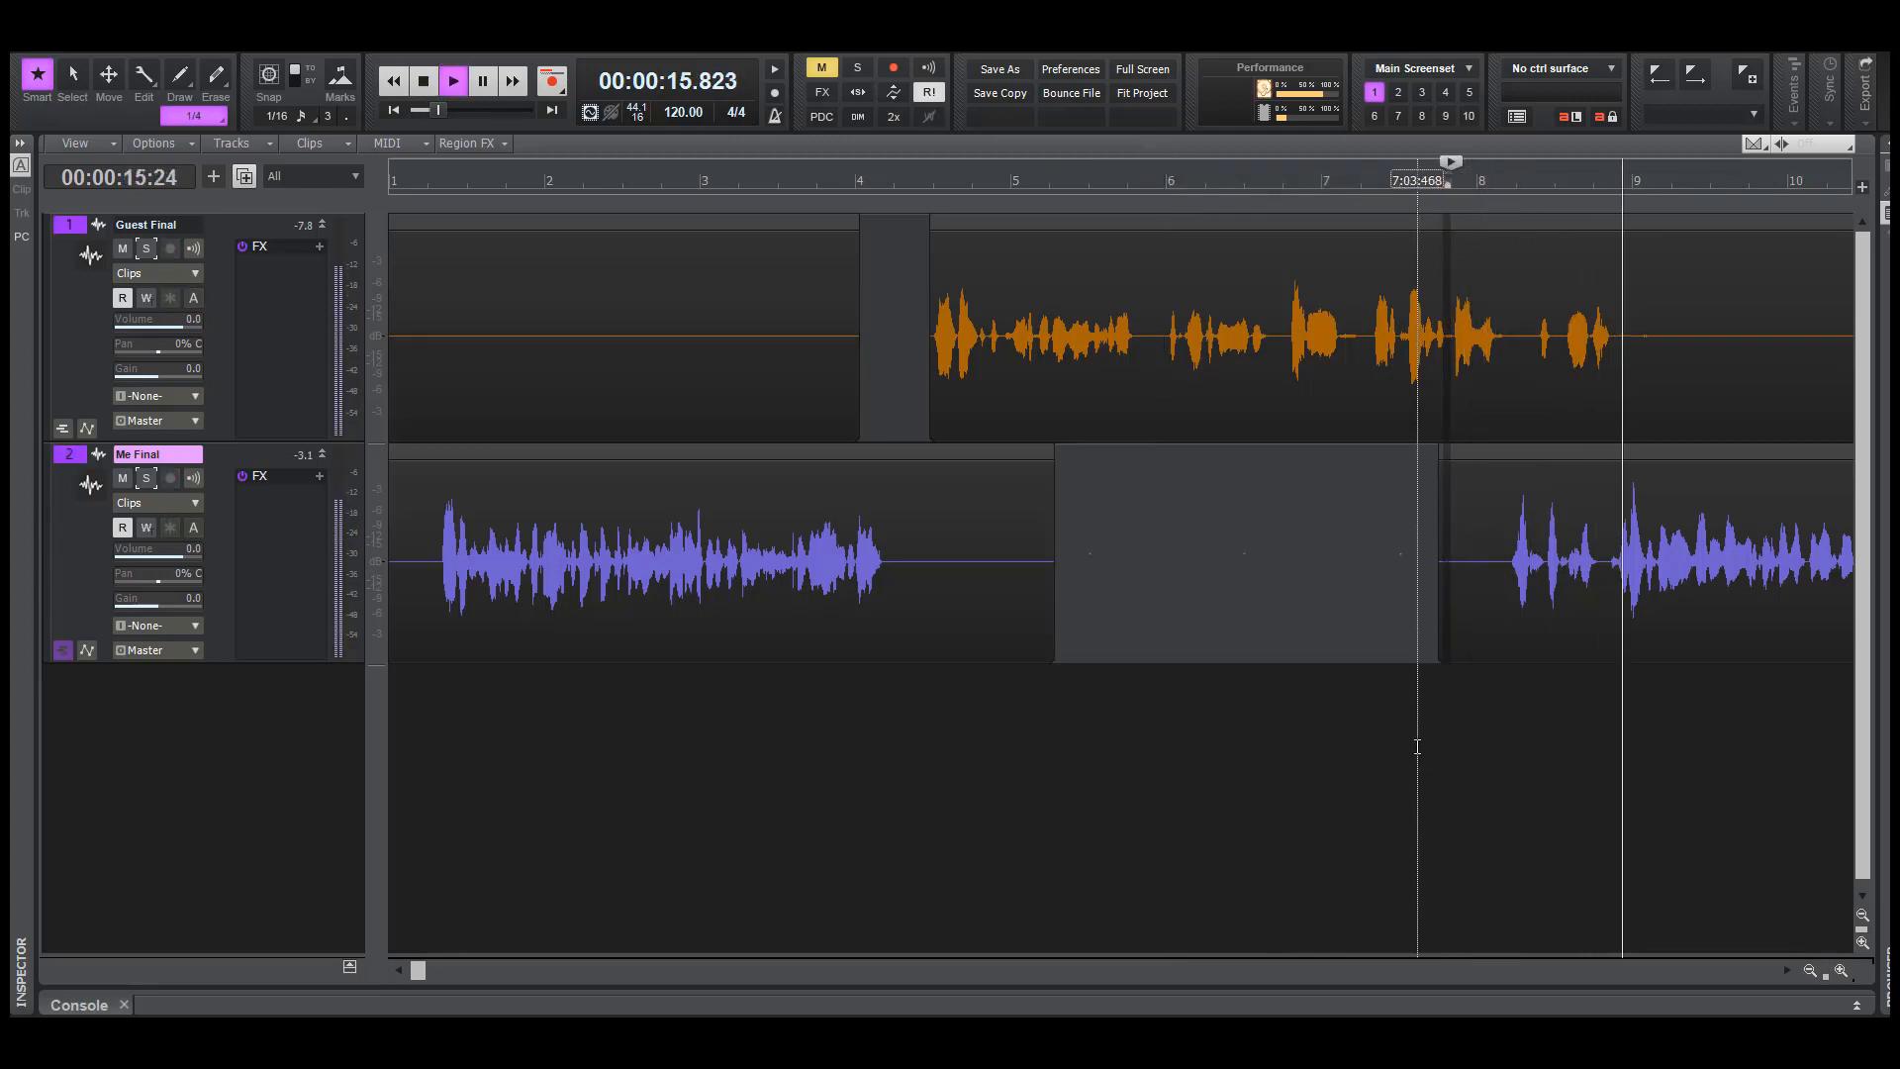
key(space)
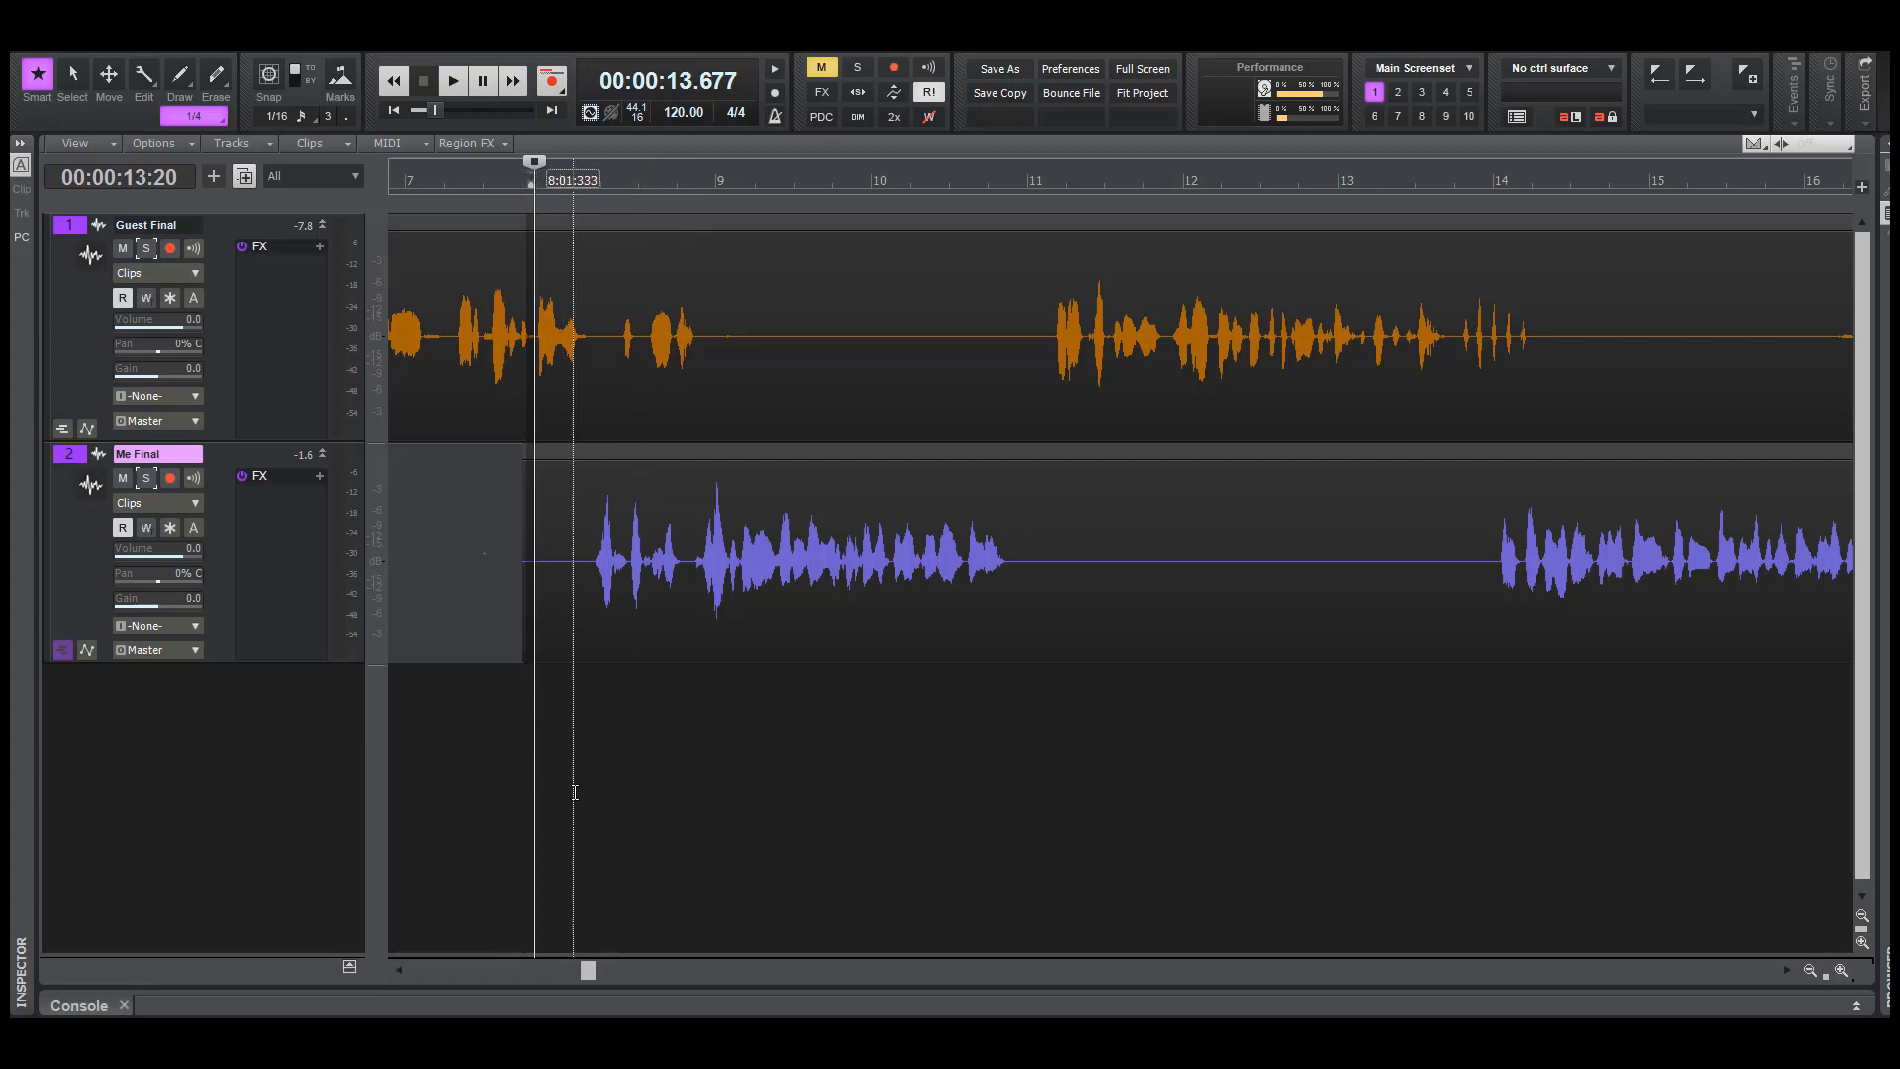
Solo the Me Final track and play it alone from about 14.2 seconds
click(574, 791)
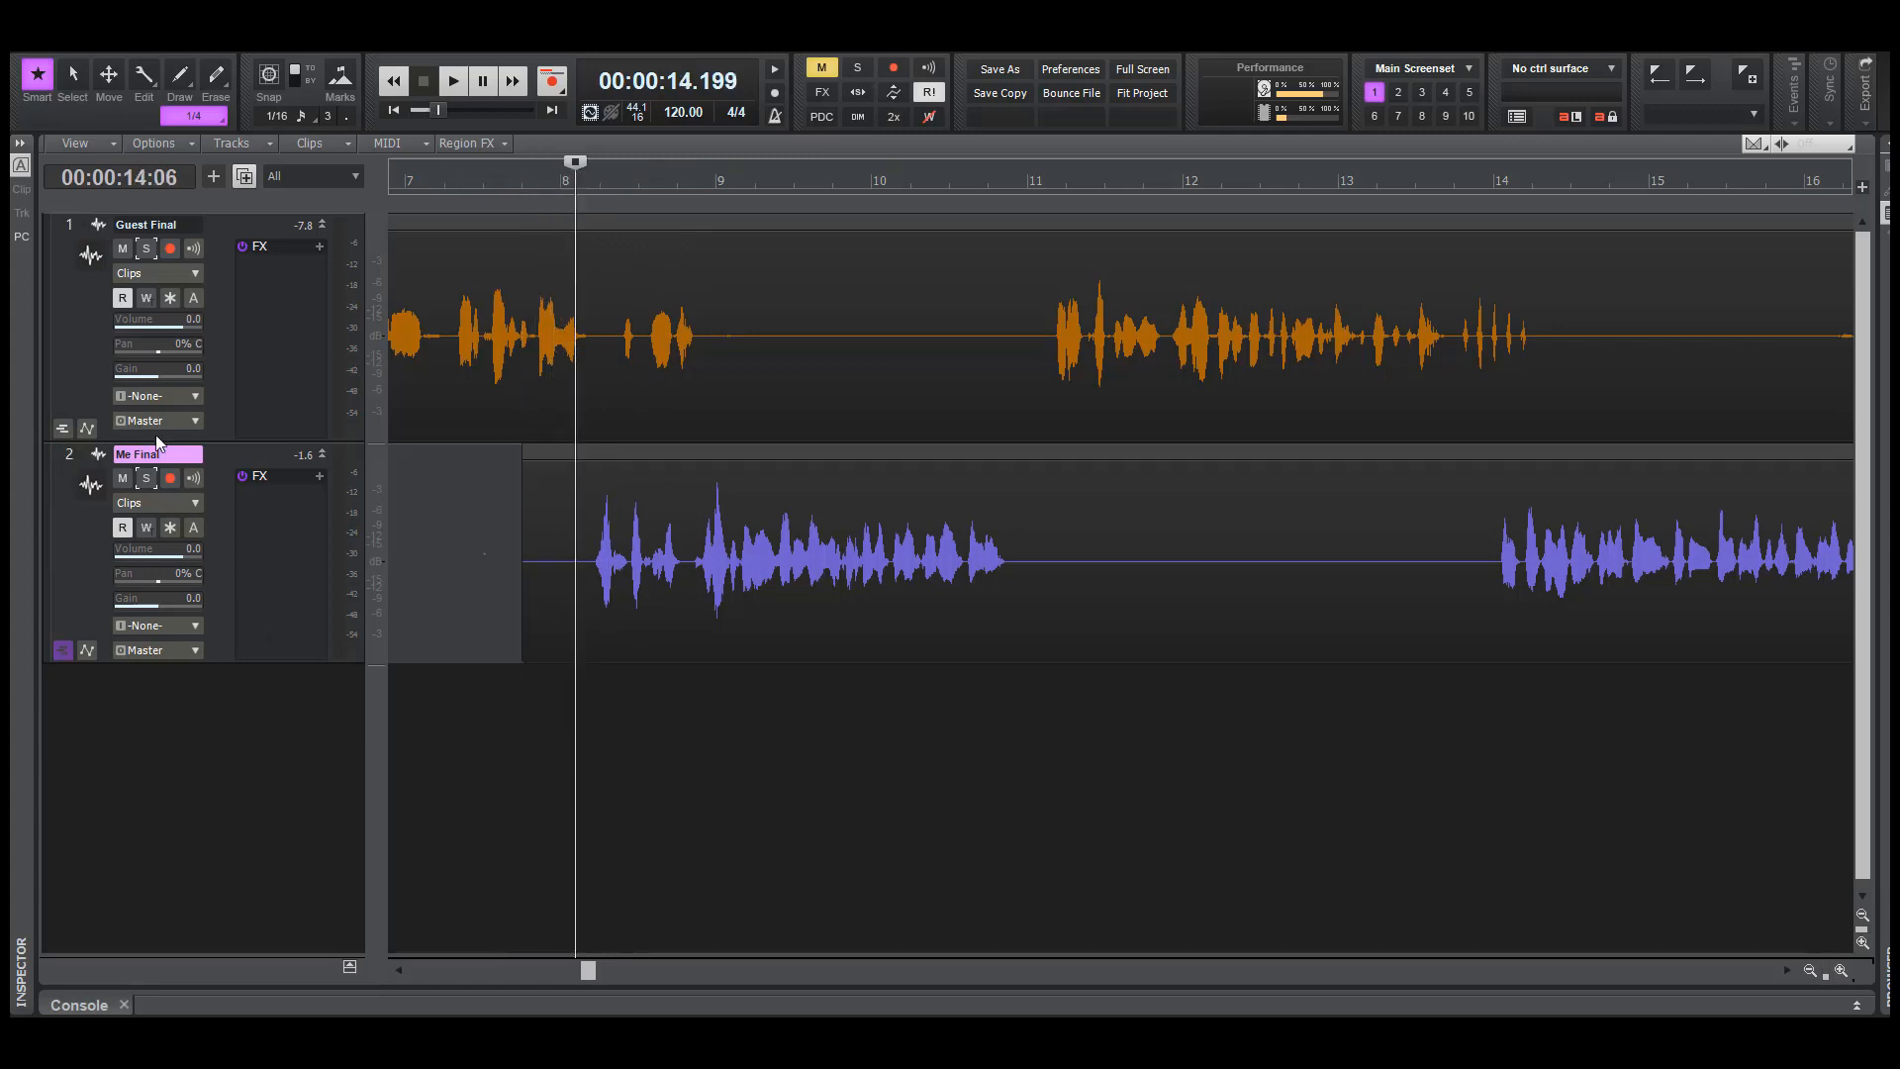
click(144, 479)
key(space)
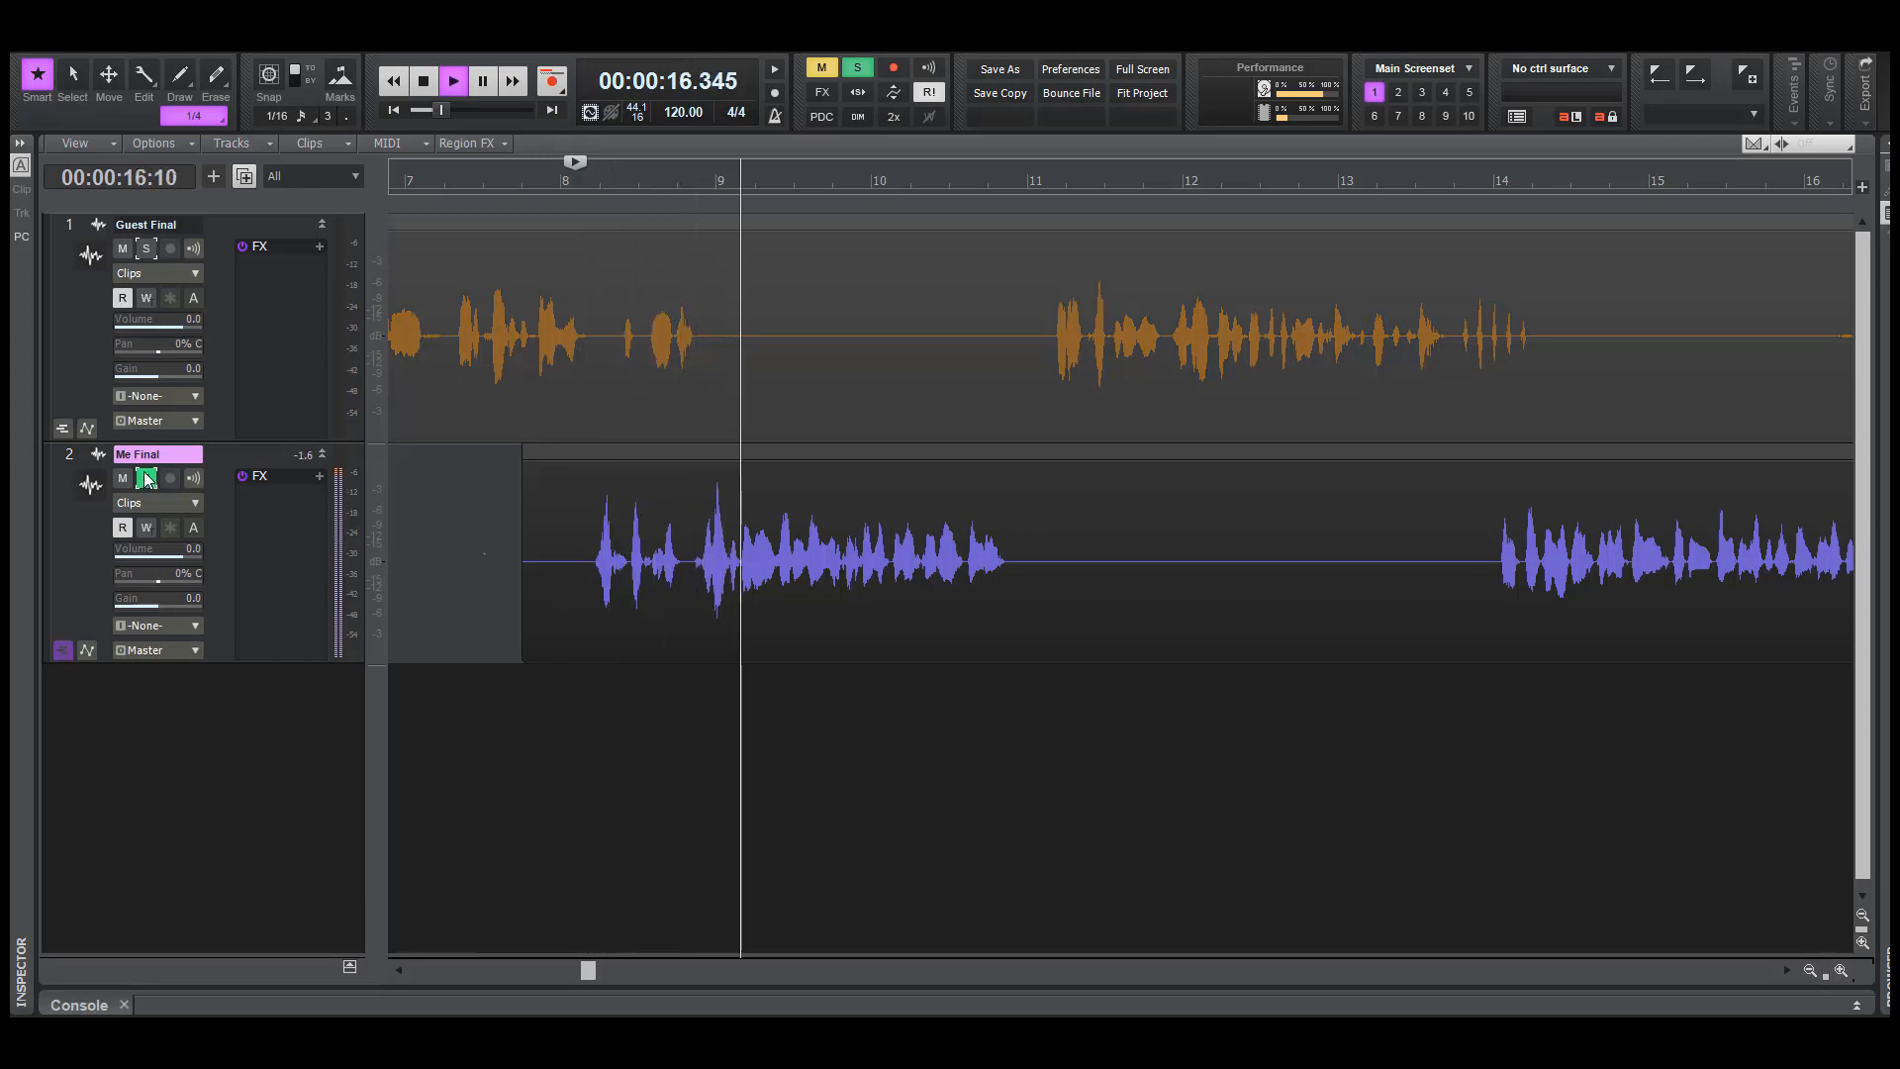
key(space)
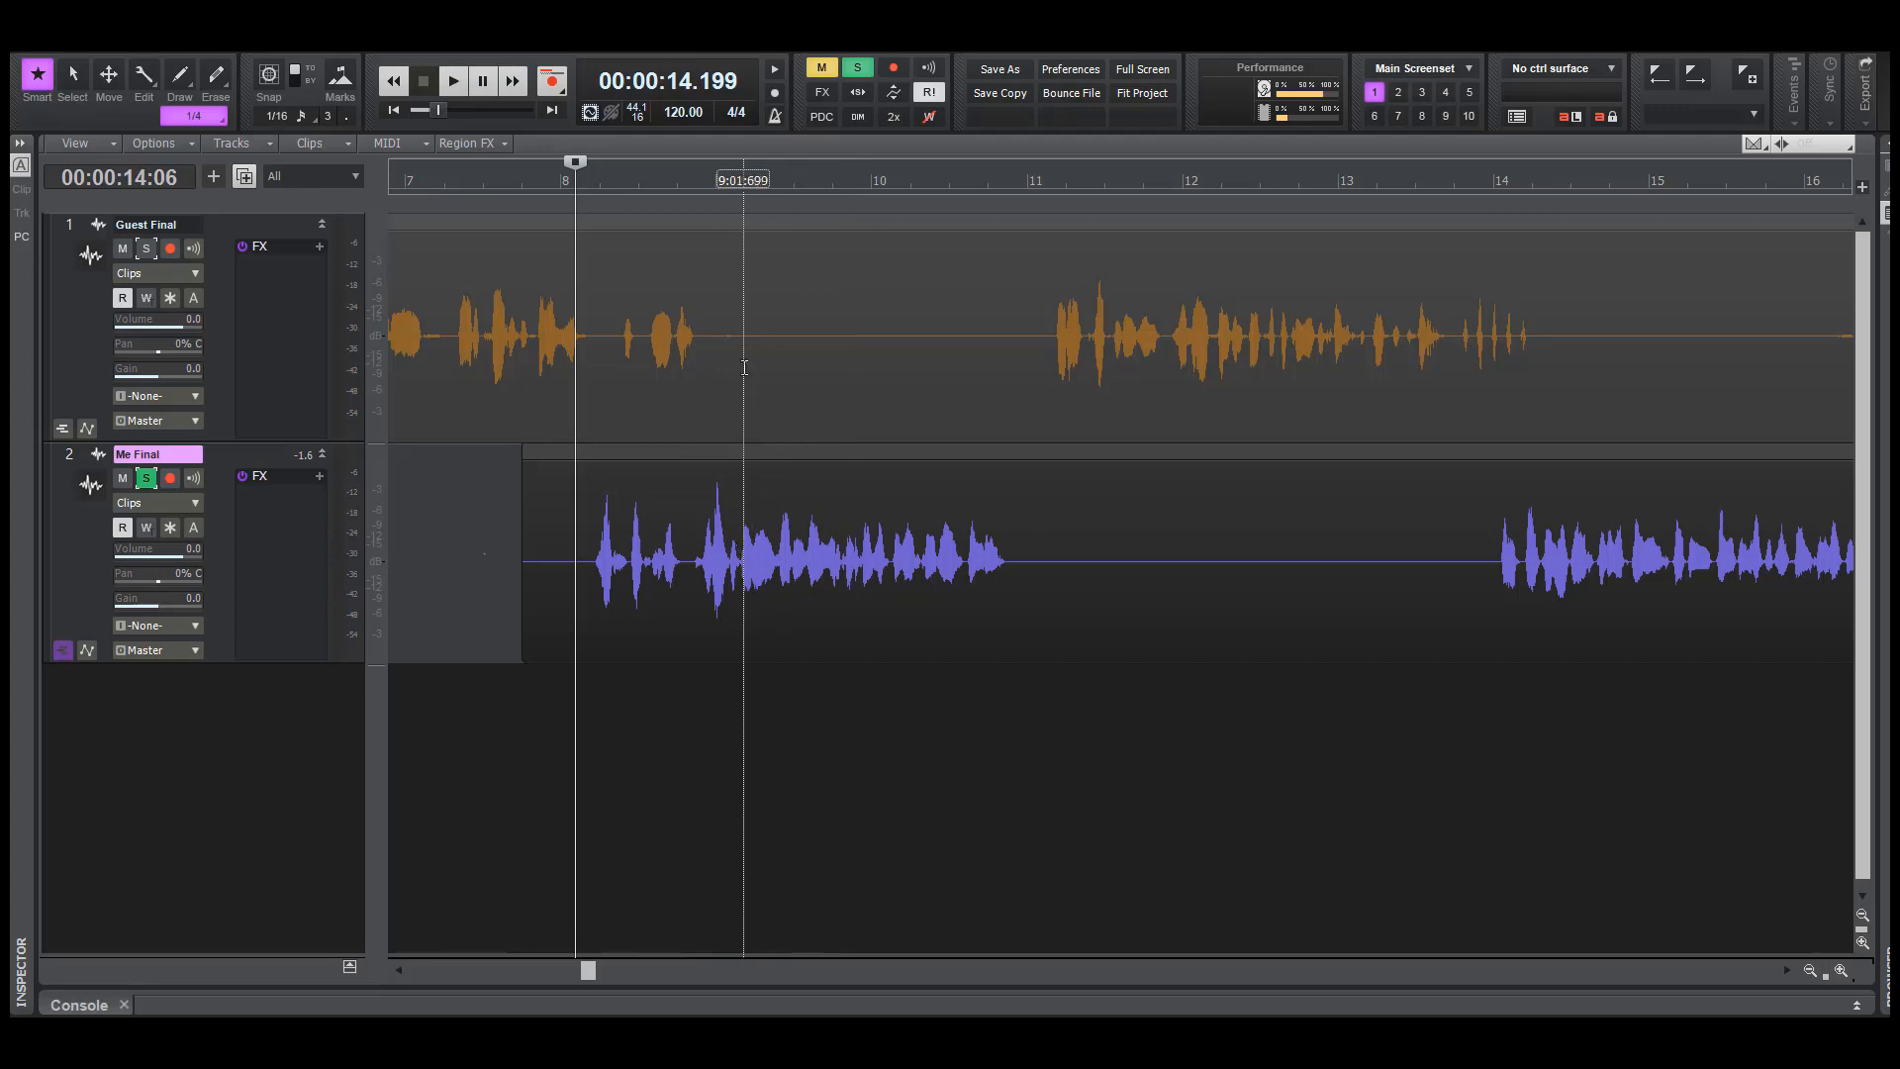
Place the playhead at about 16.3 seconds and turn off the Me Final solo
click(587, 793)
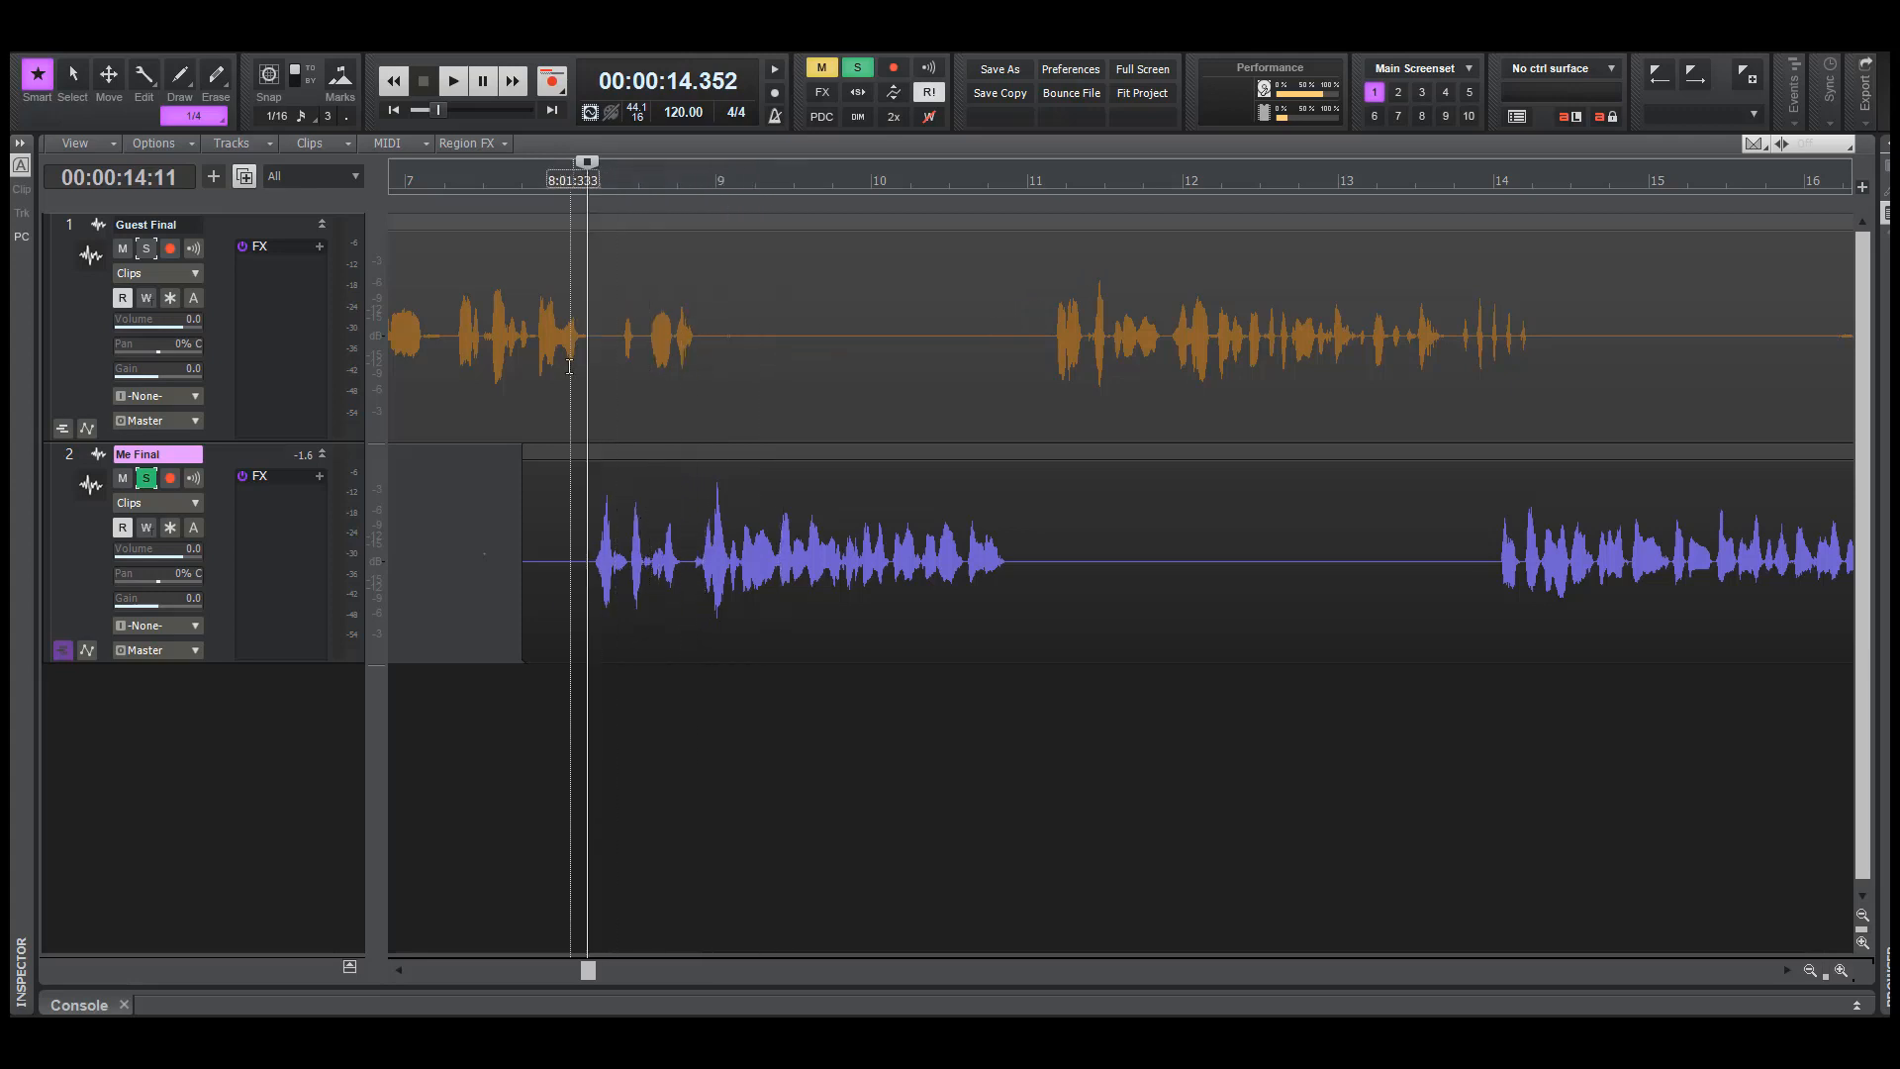
click(583, 732)
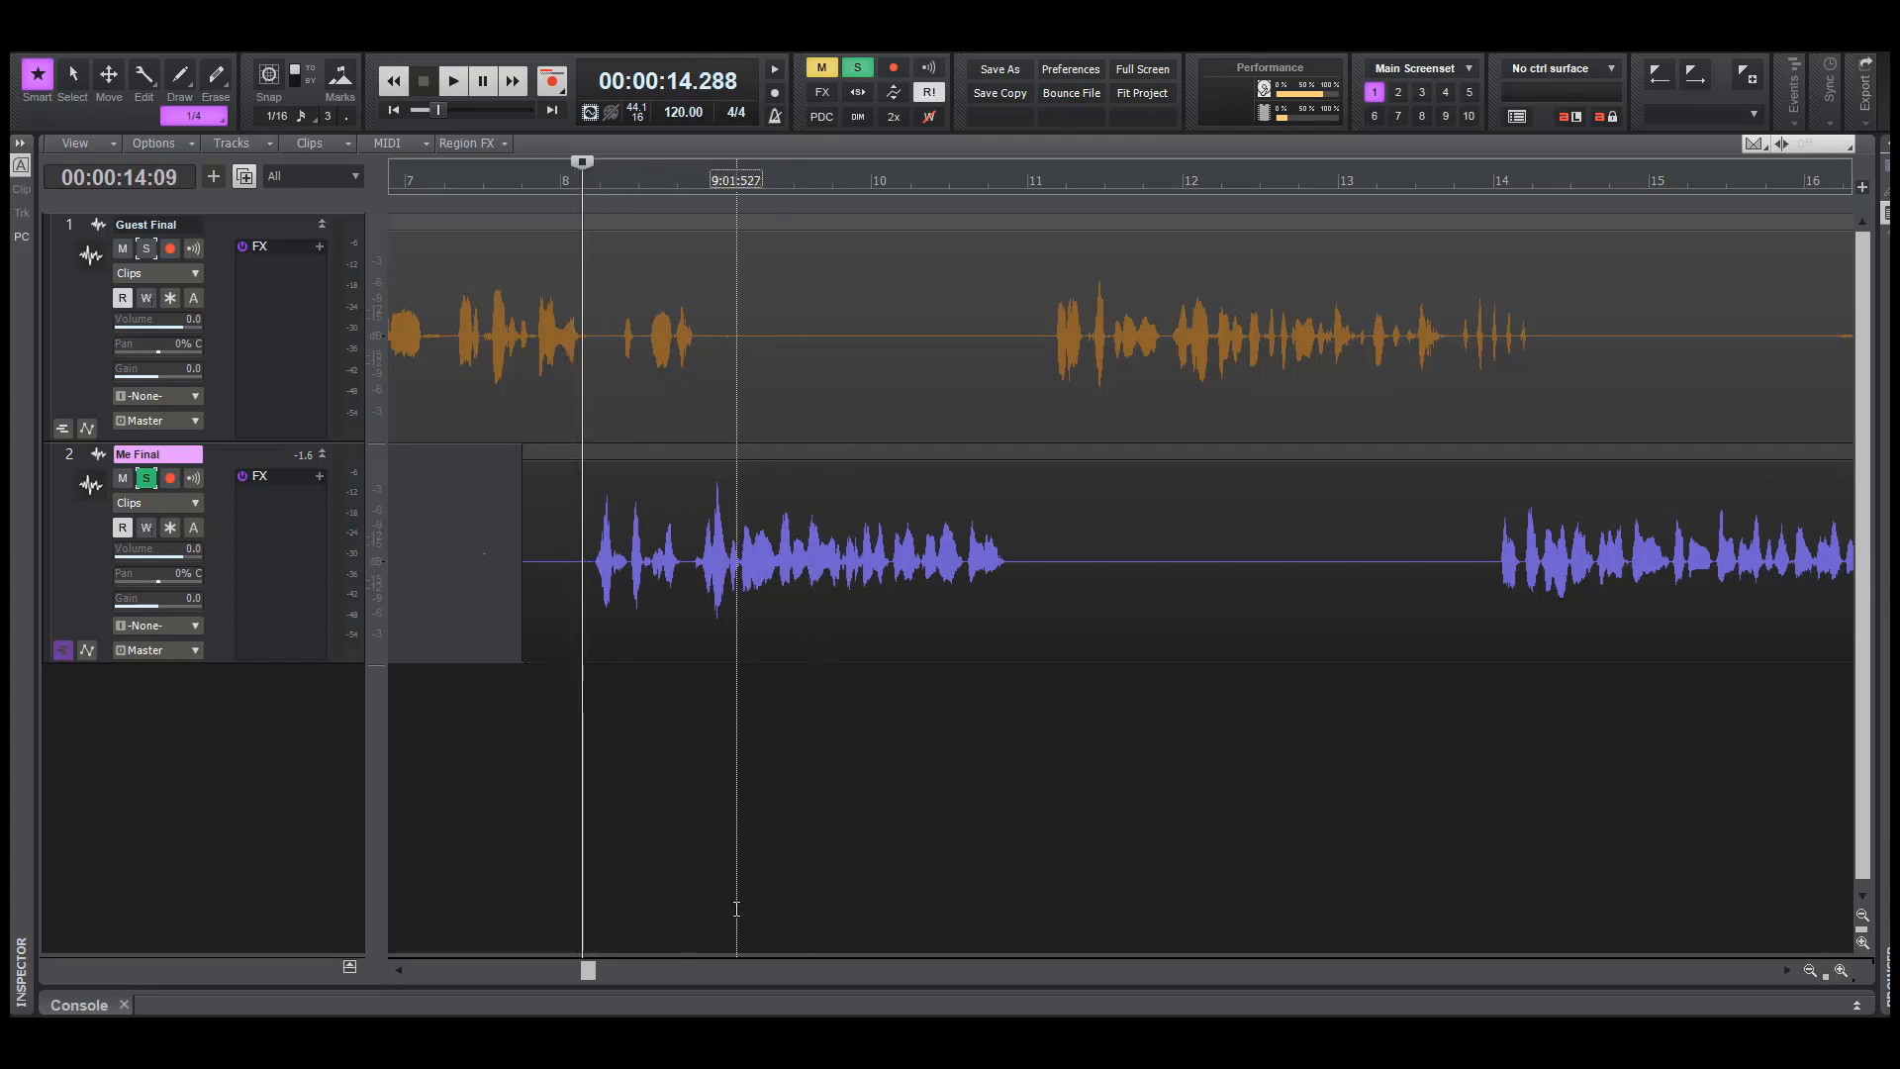
click(737, 871)
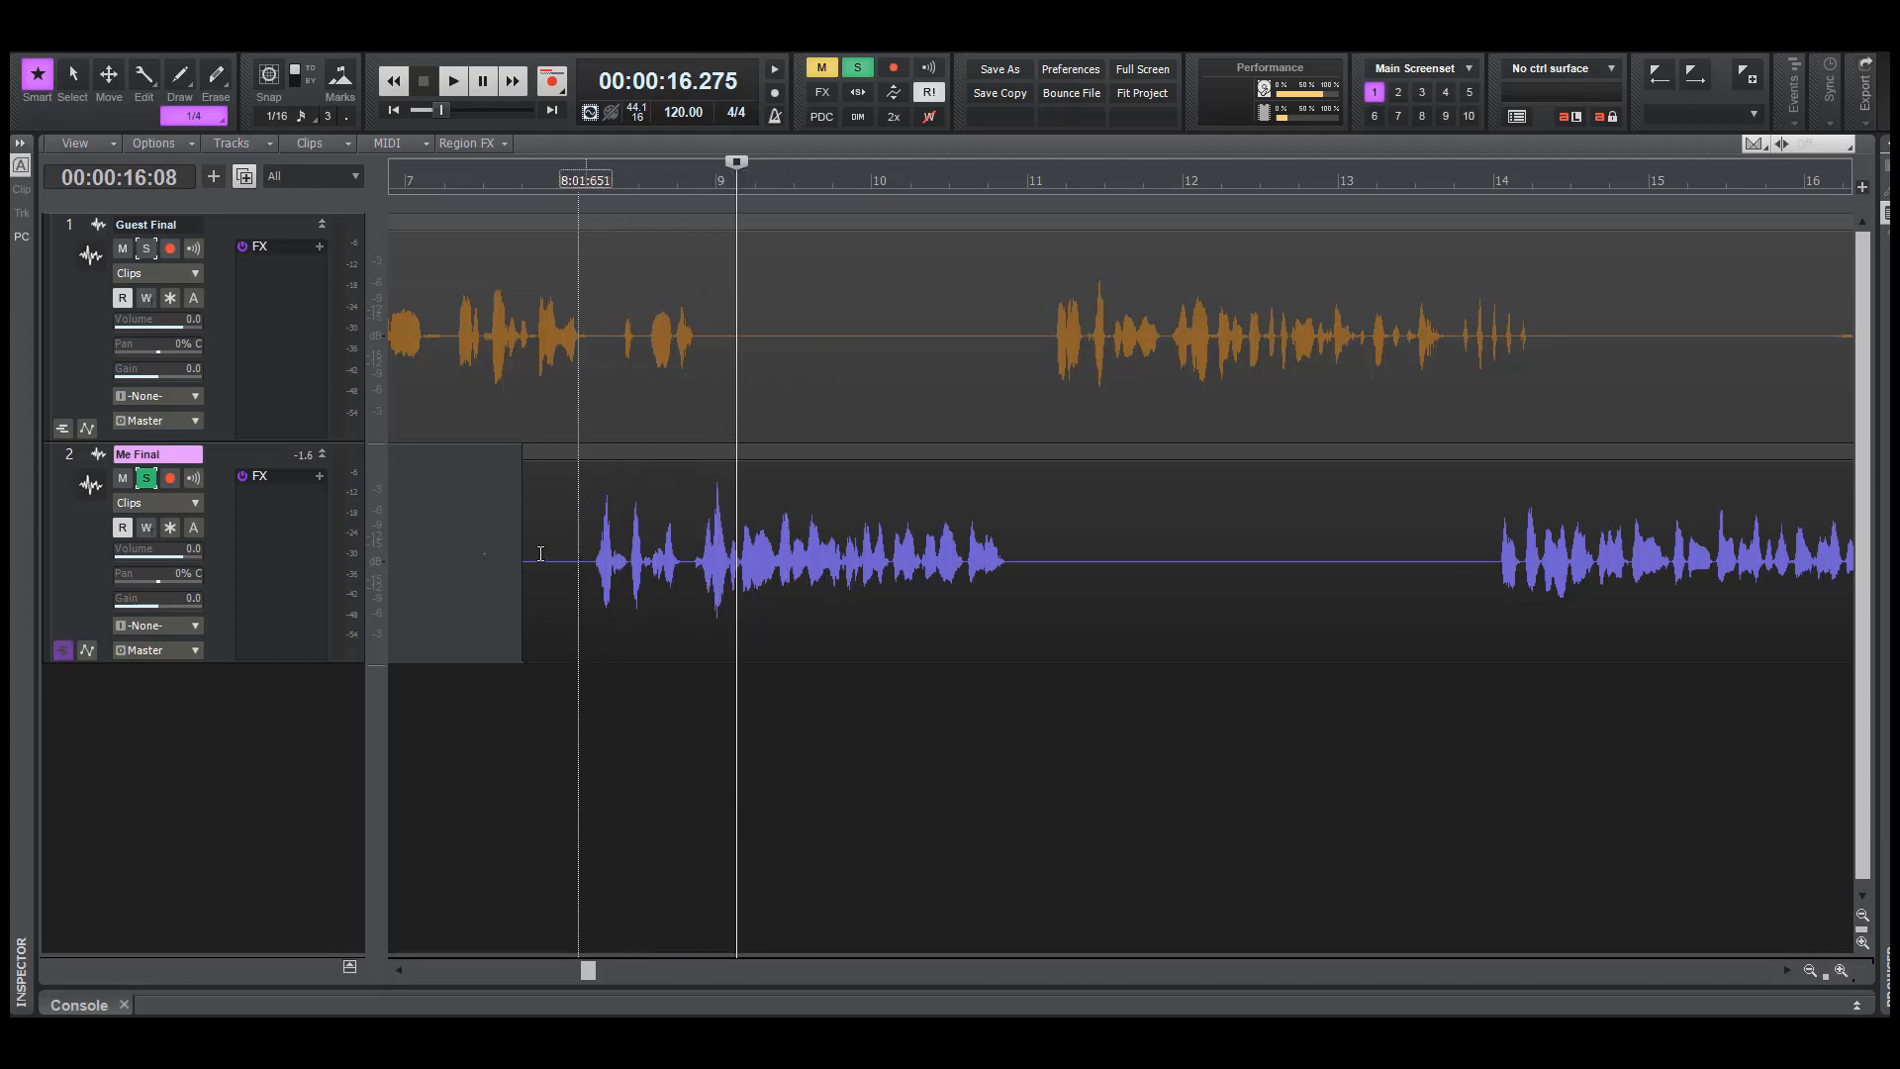
click(145, 478)
Move the Me Final clip after the gap to start at about 14.9 seconds, and play both tracks from about 14.5 seconds
key(F7)
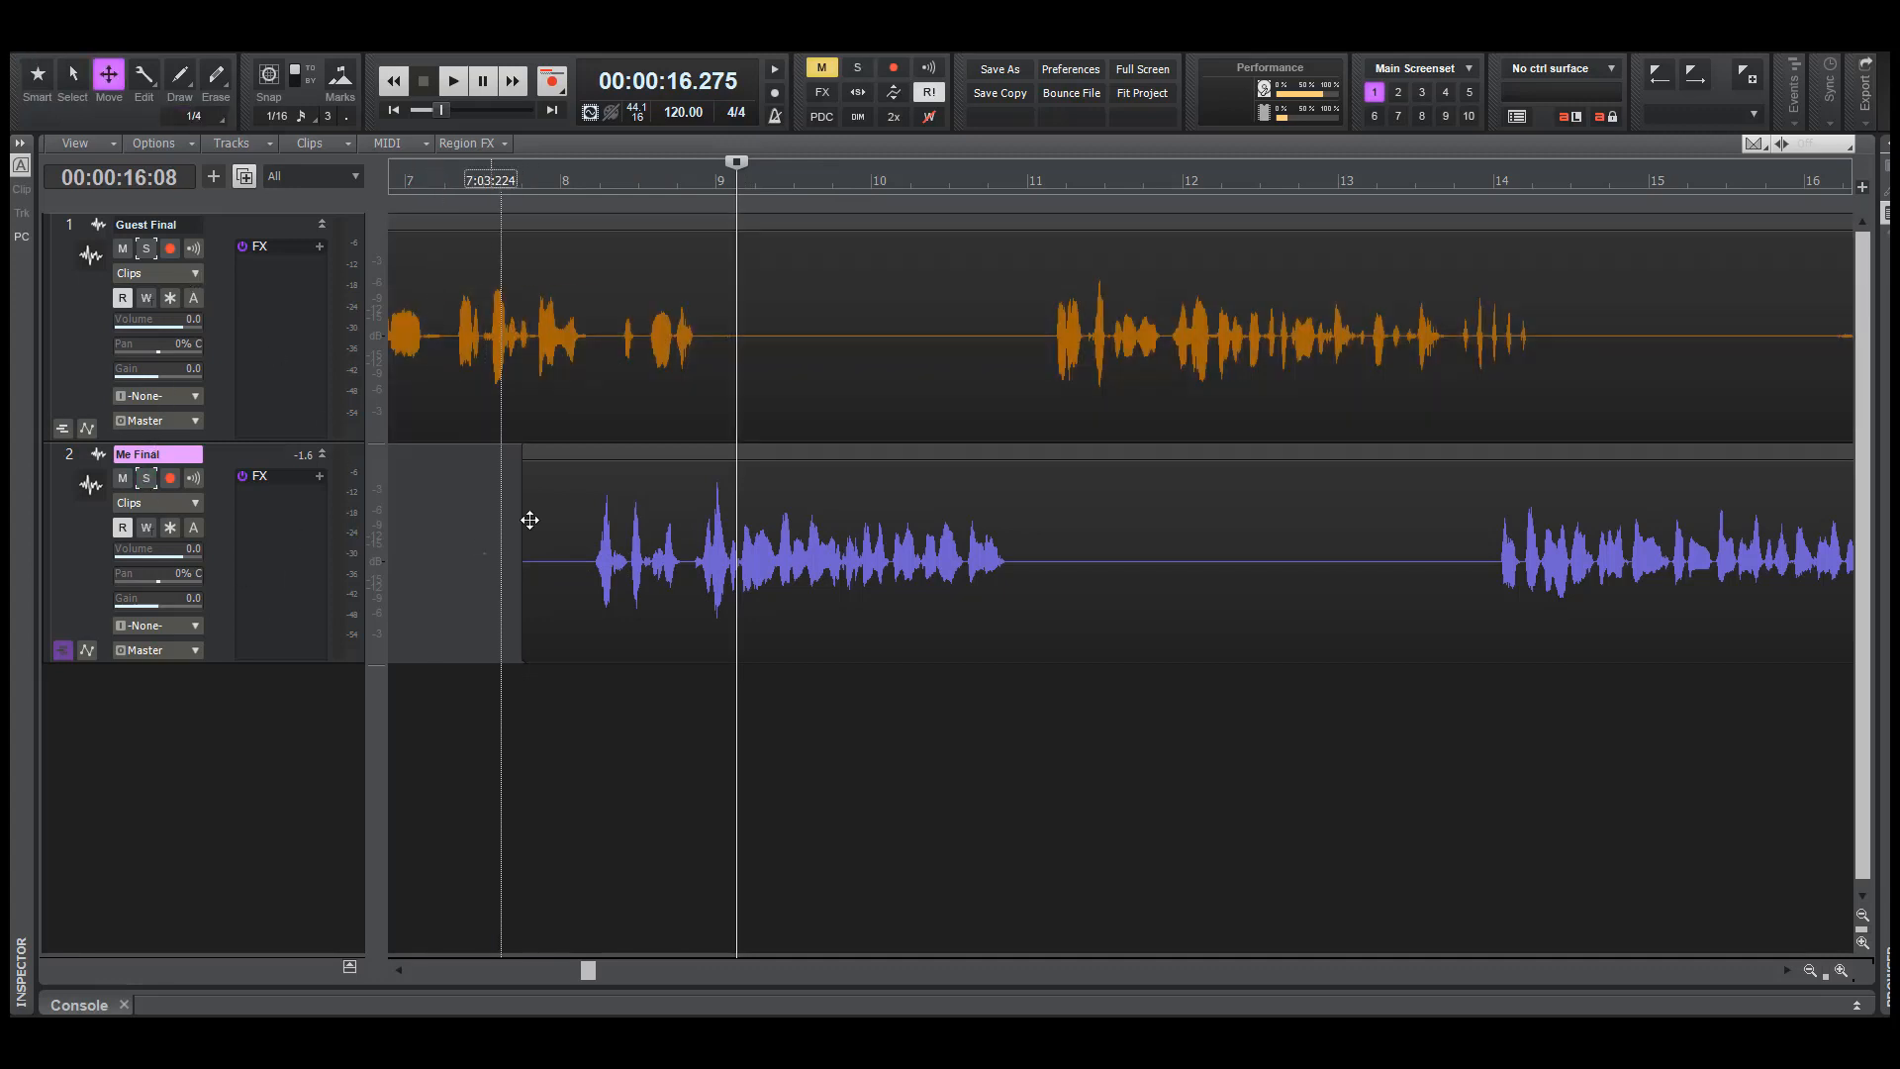
drag(554, 507, 668, 505)
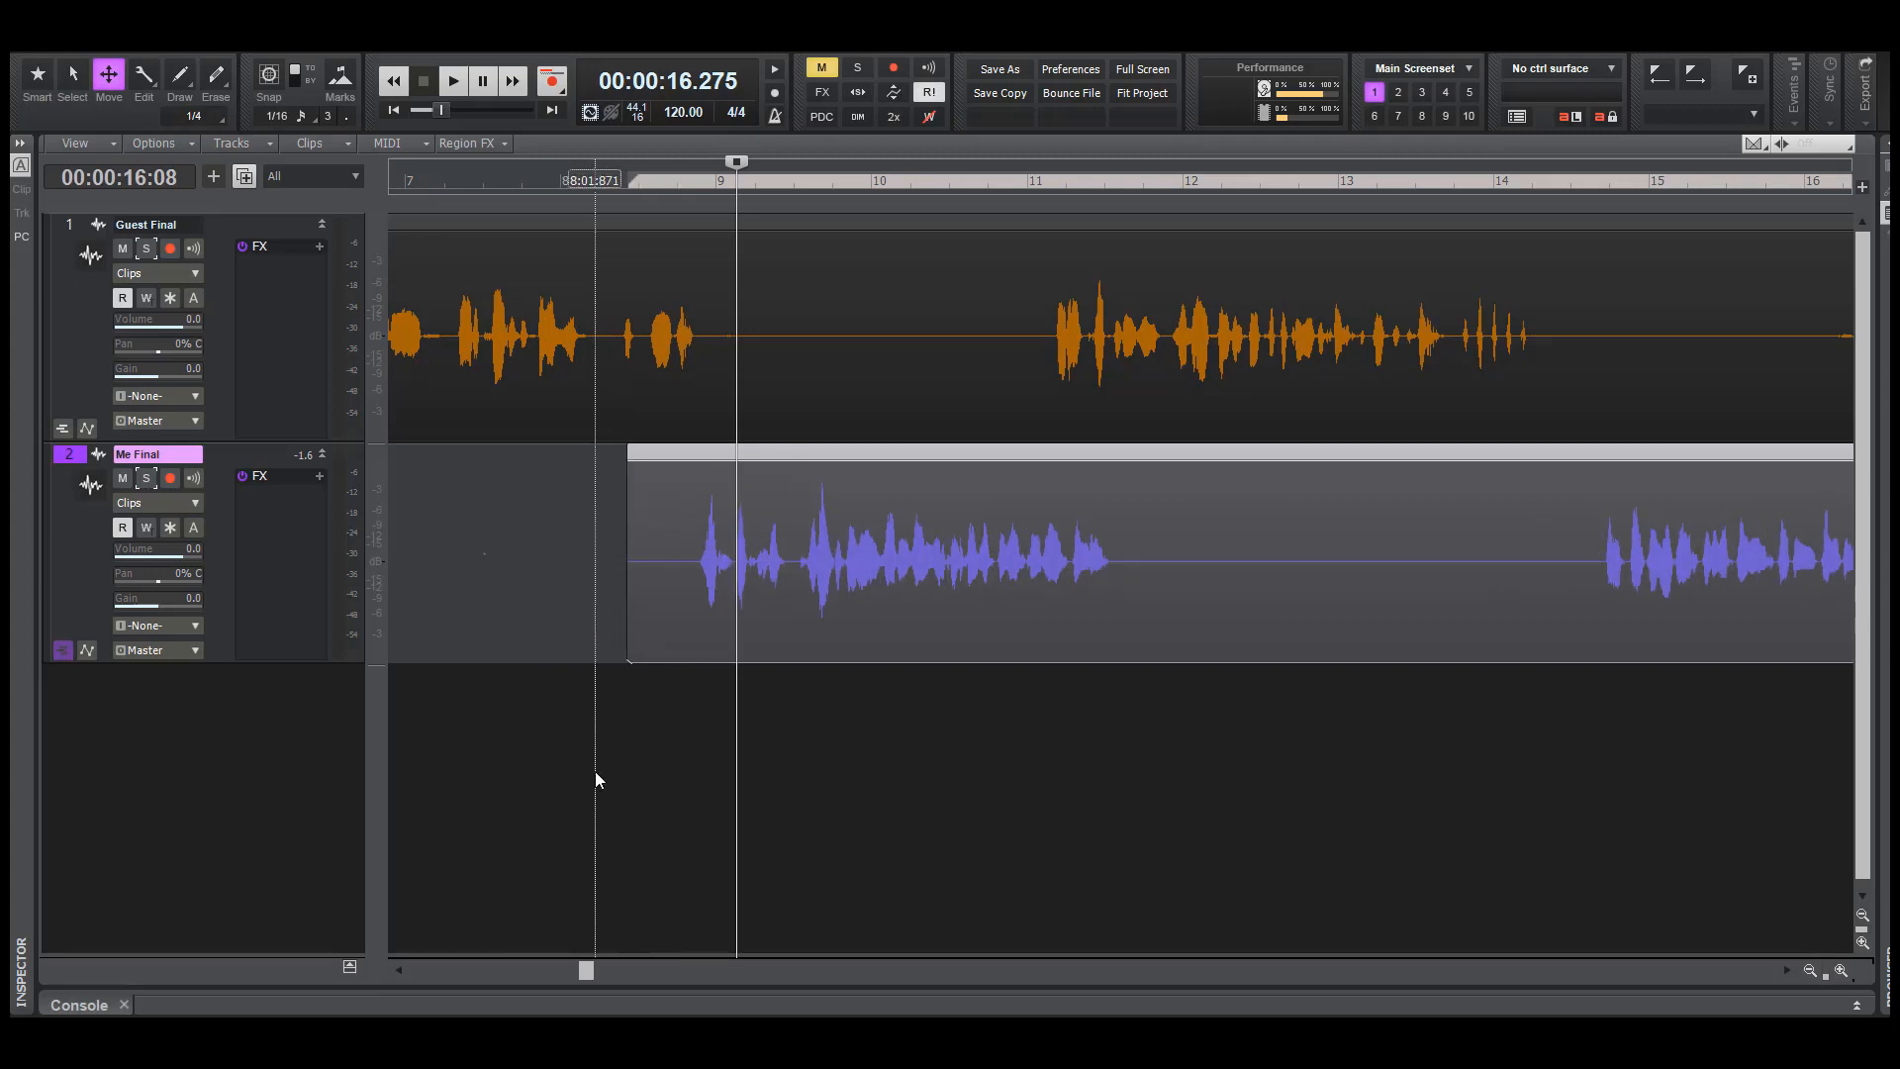
click(595, 770)
key(space)
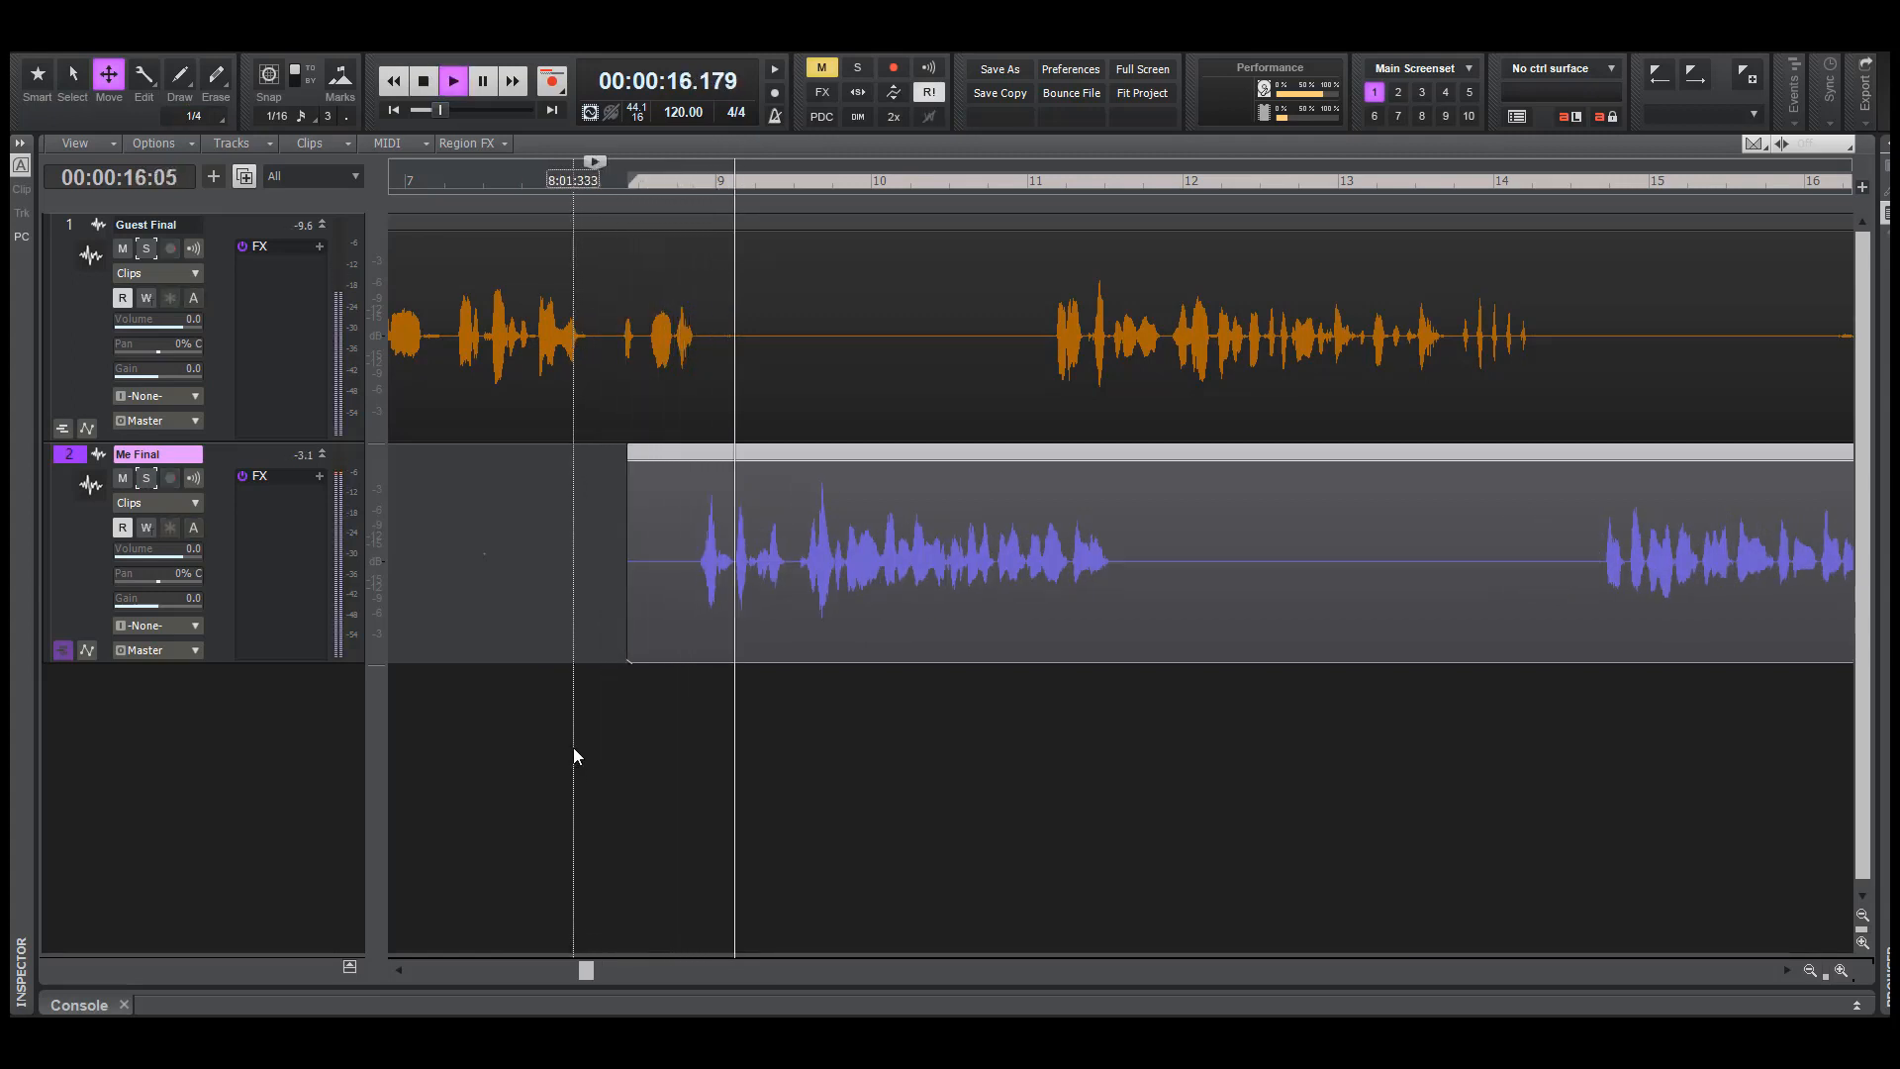
key(space)
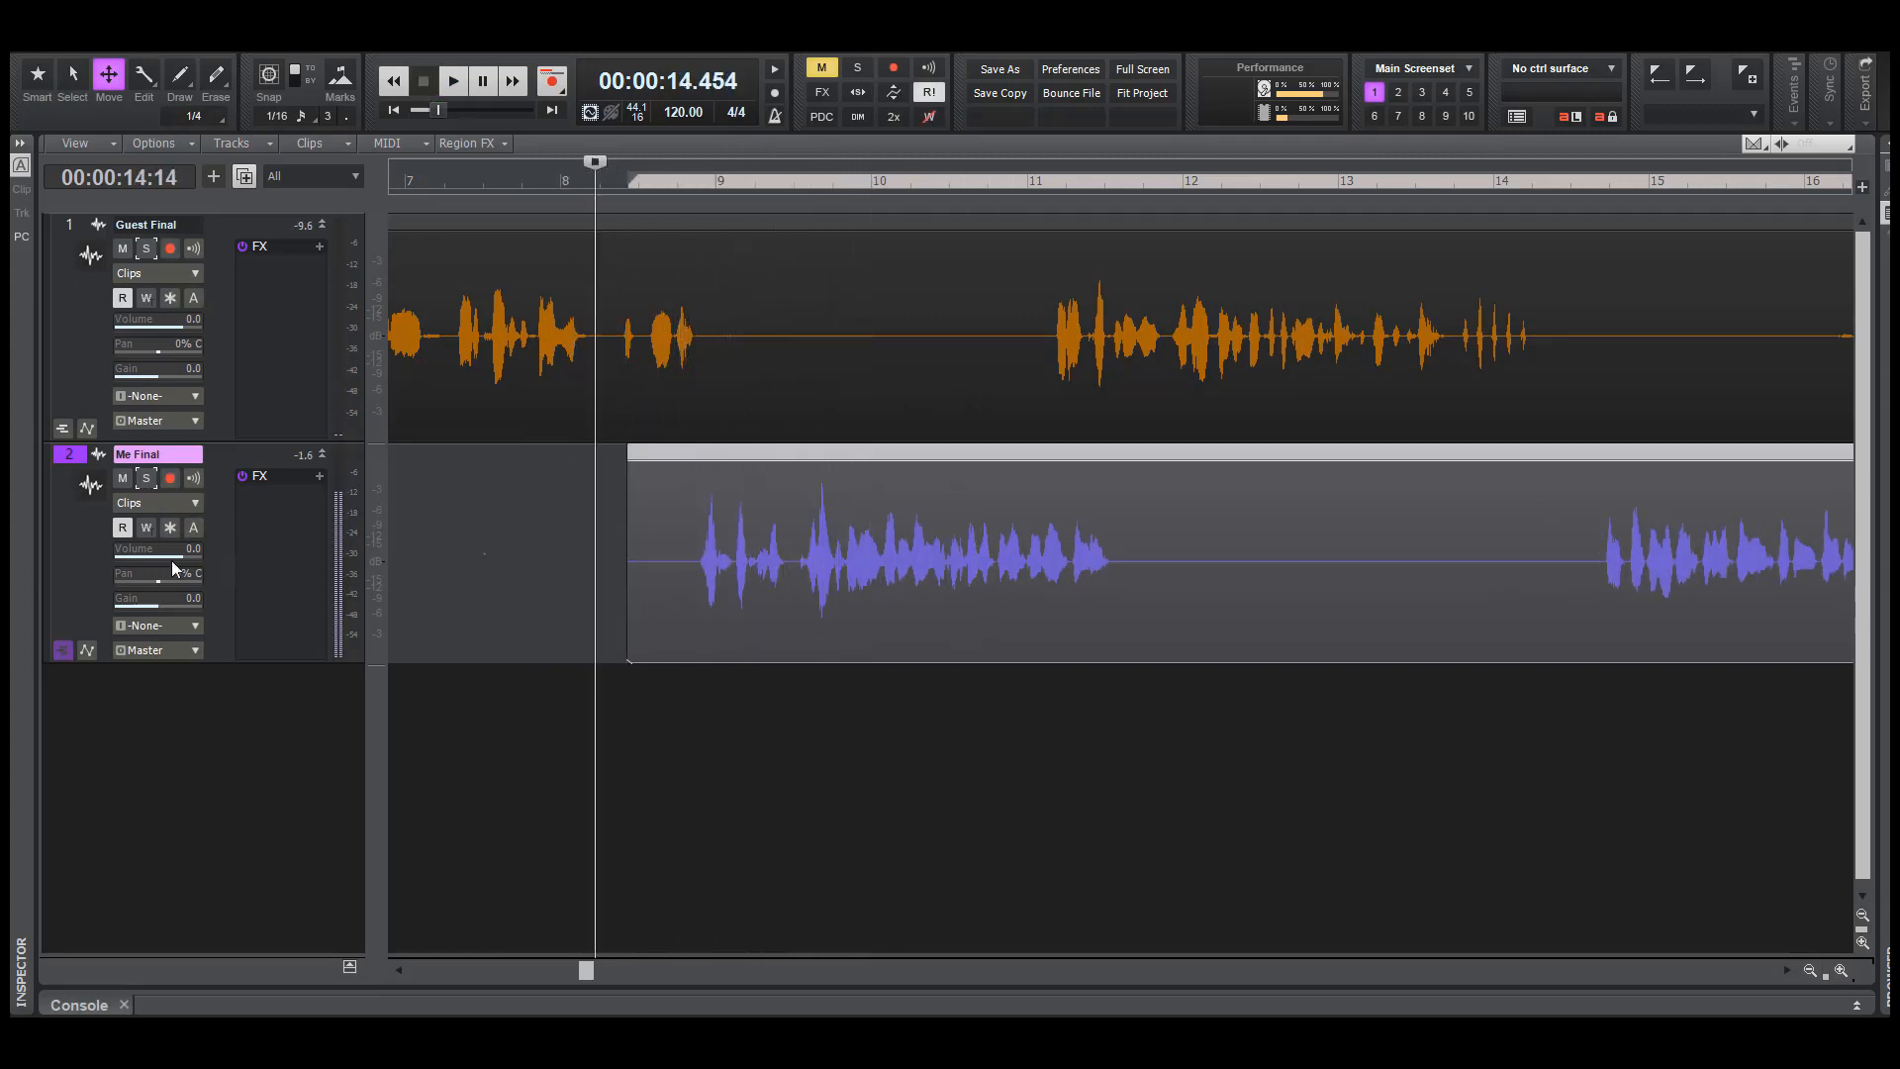
Lower the Me Final track's volume to -9.7 and play both tracks from about 14.5 seconds
drag(174, 555, 150, 555)
key(space)
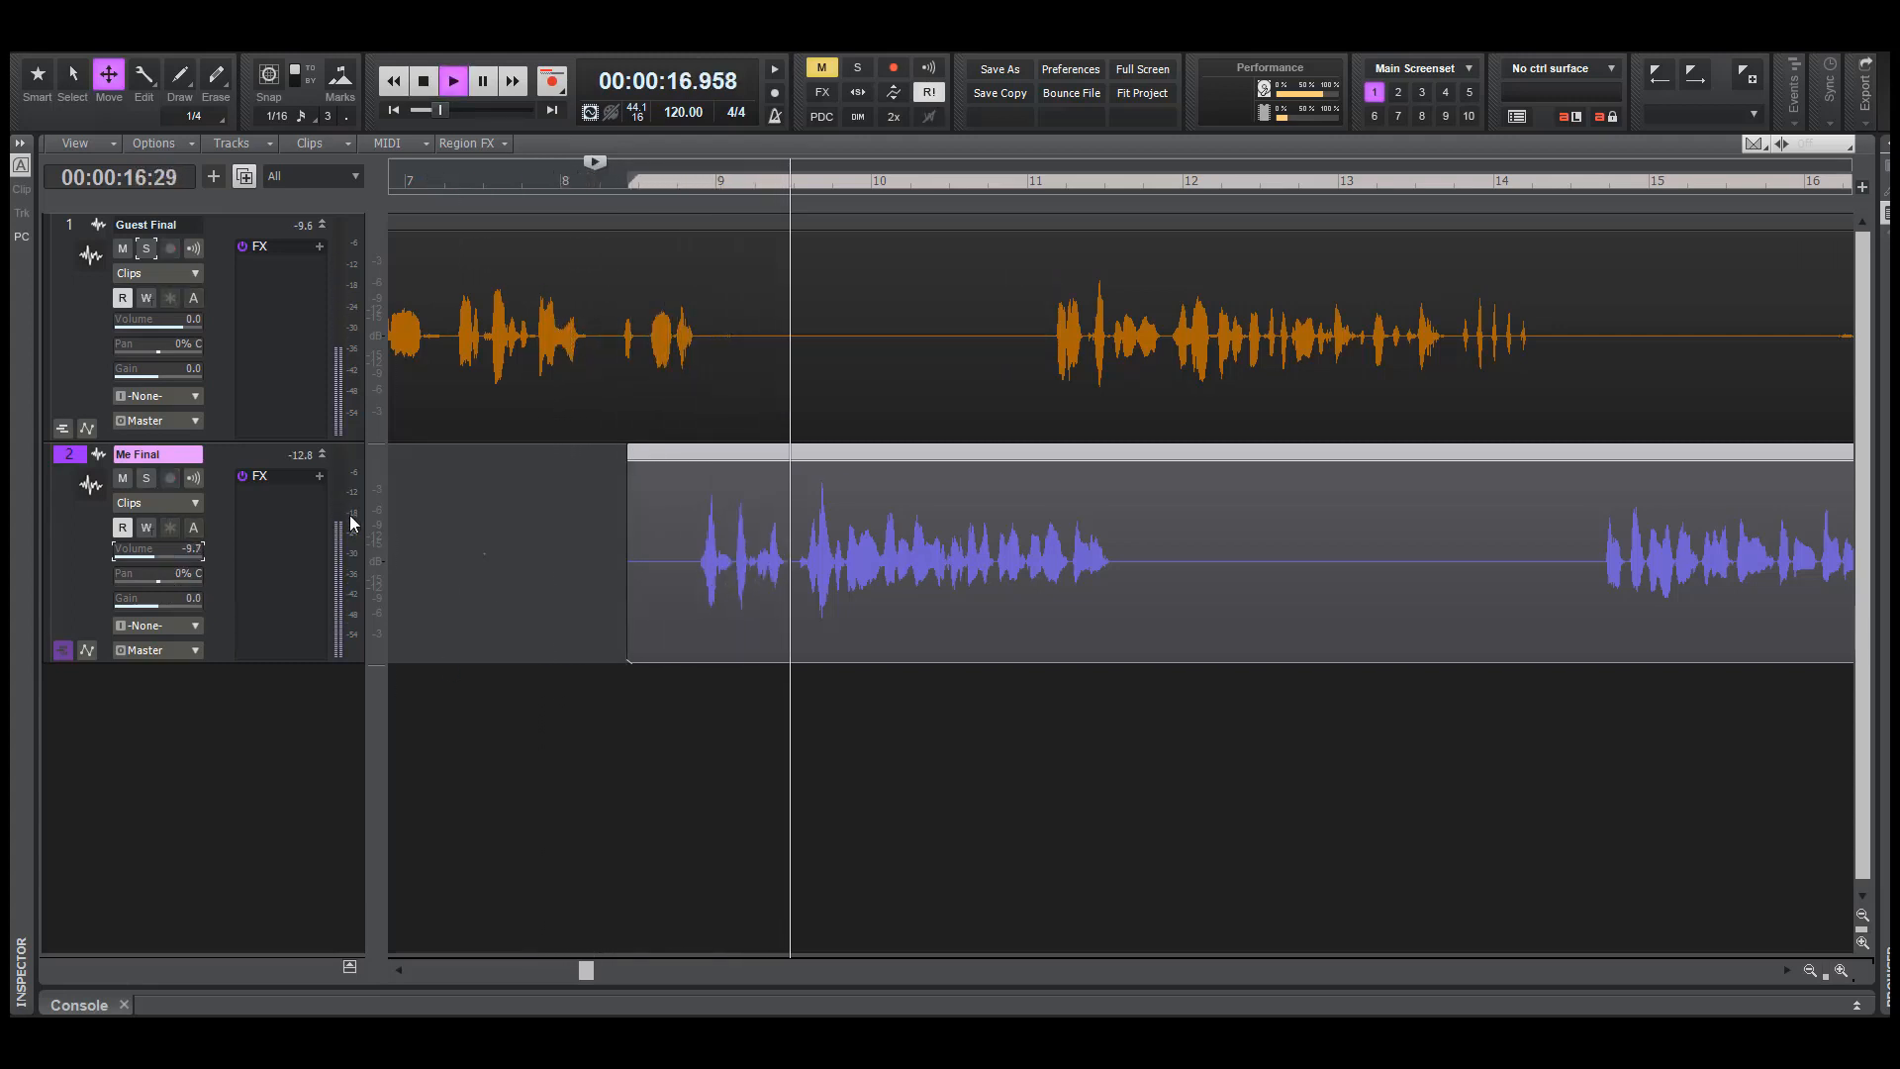
key(space)
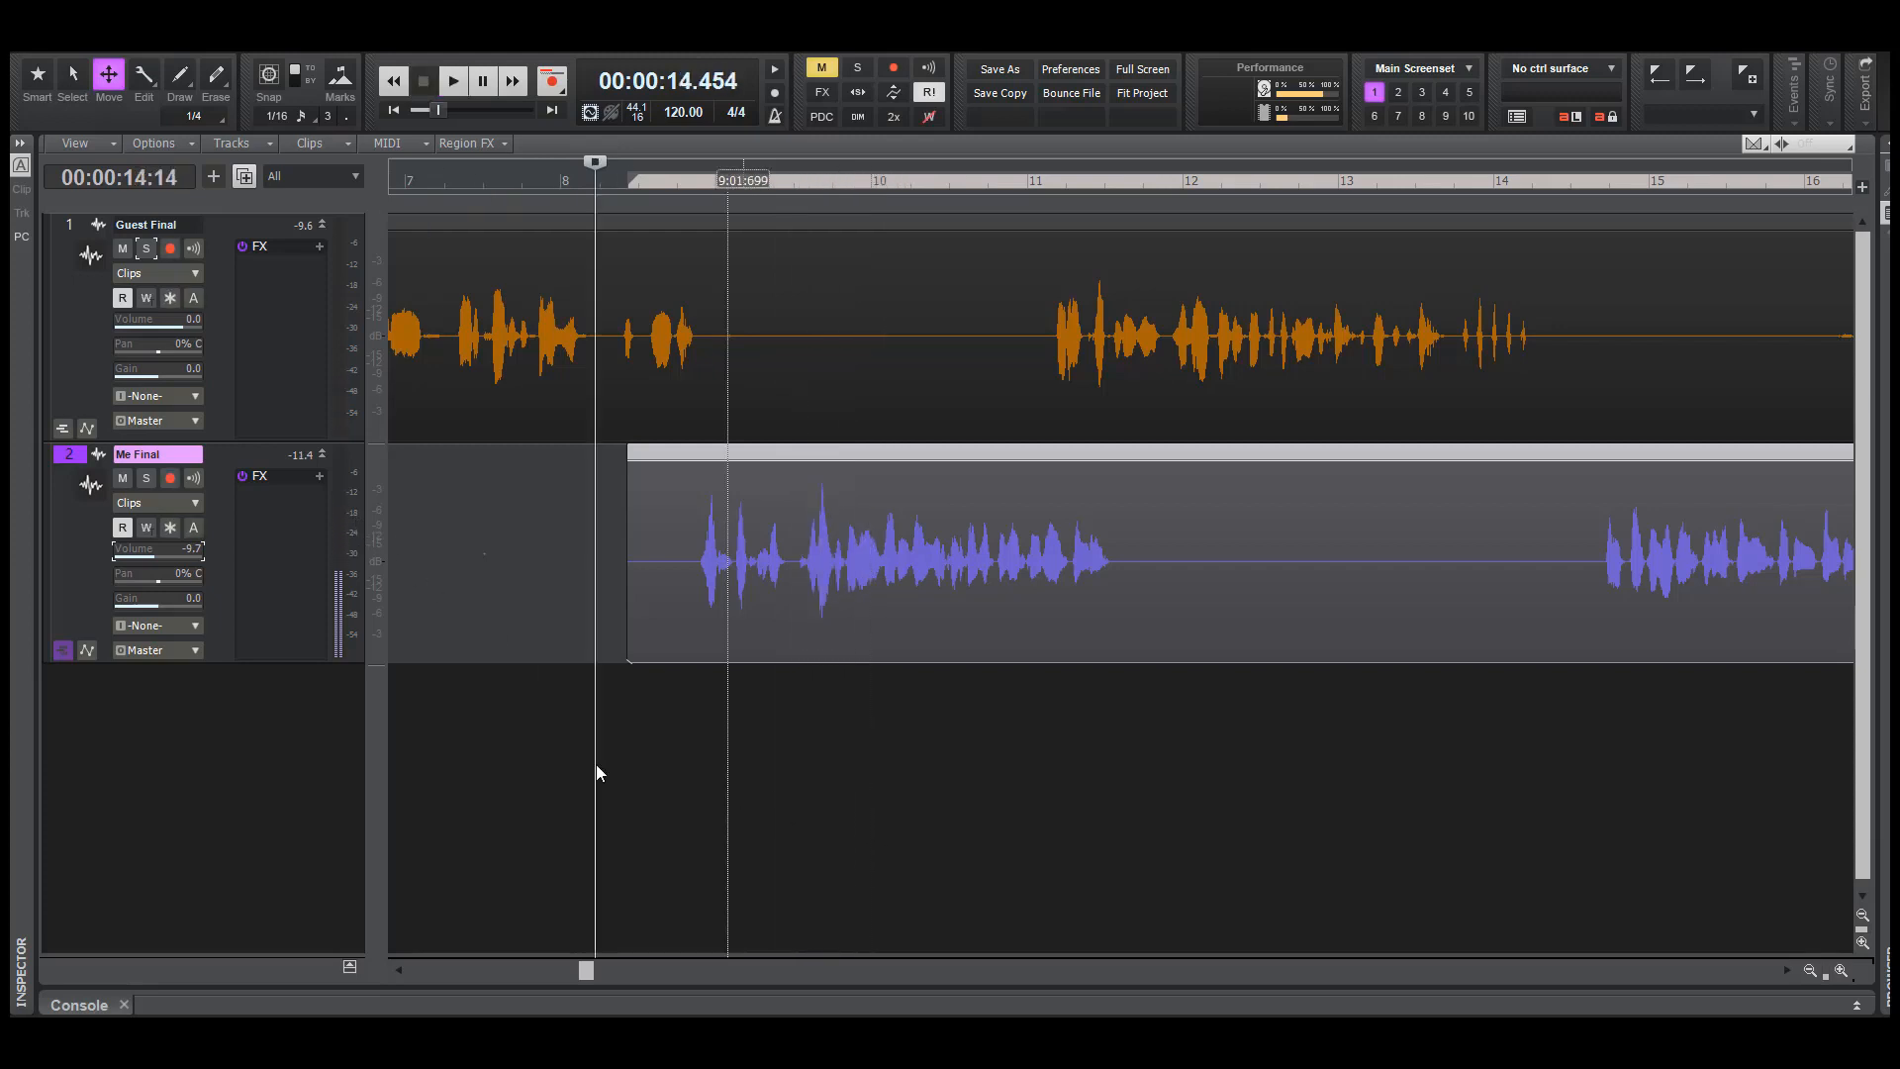
Play both tracks from about 14.9 seconds to compare the guest's ending with the lowered Me Final voice
click(629, 740)
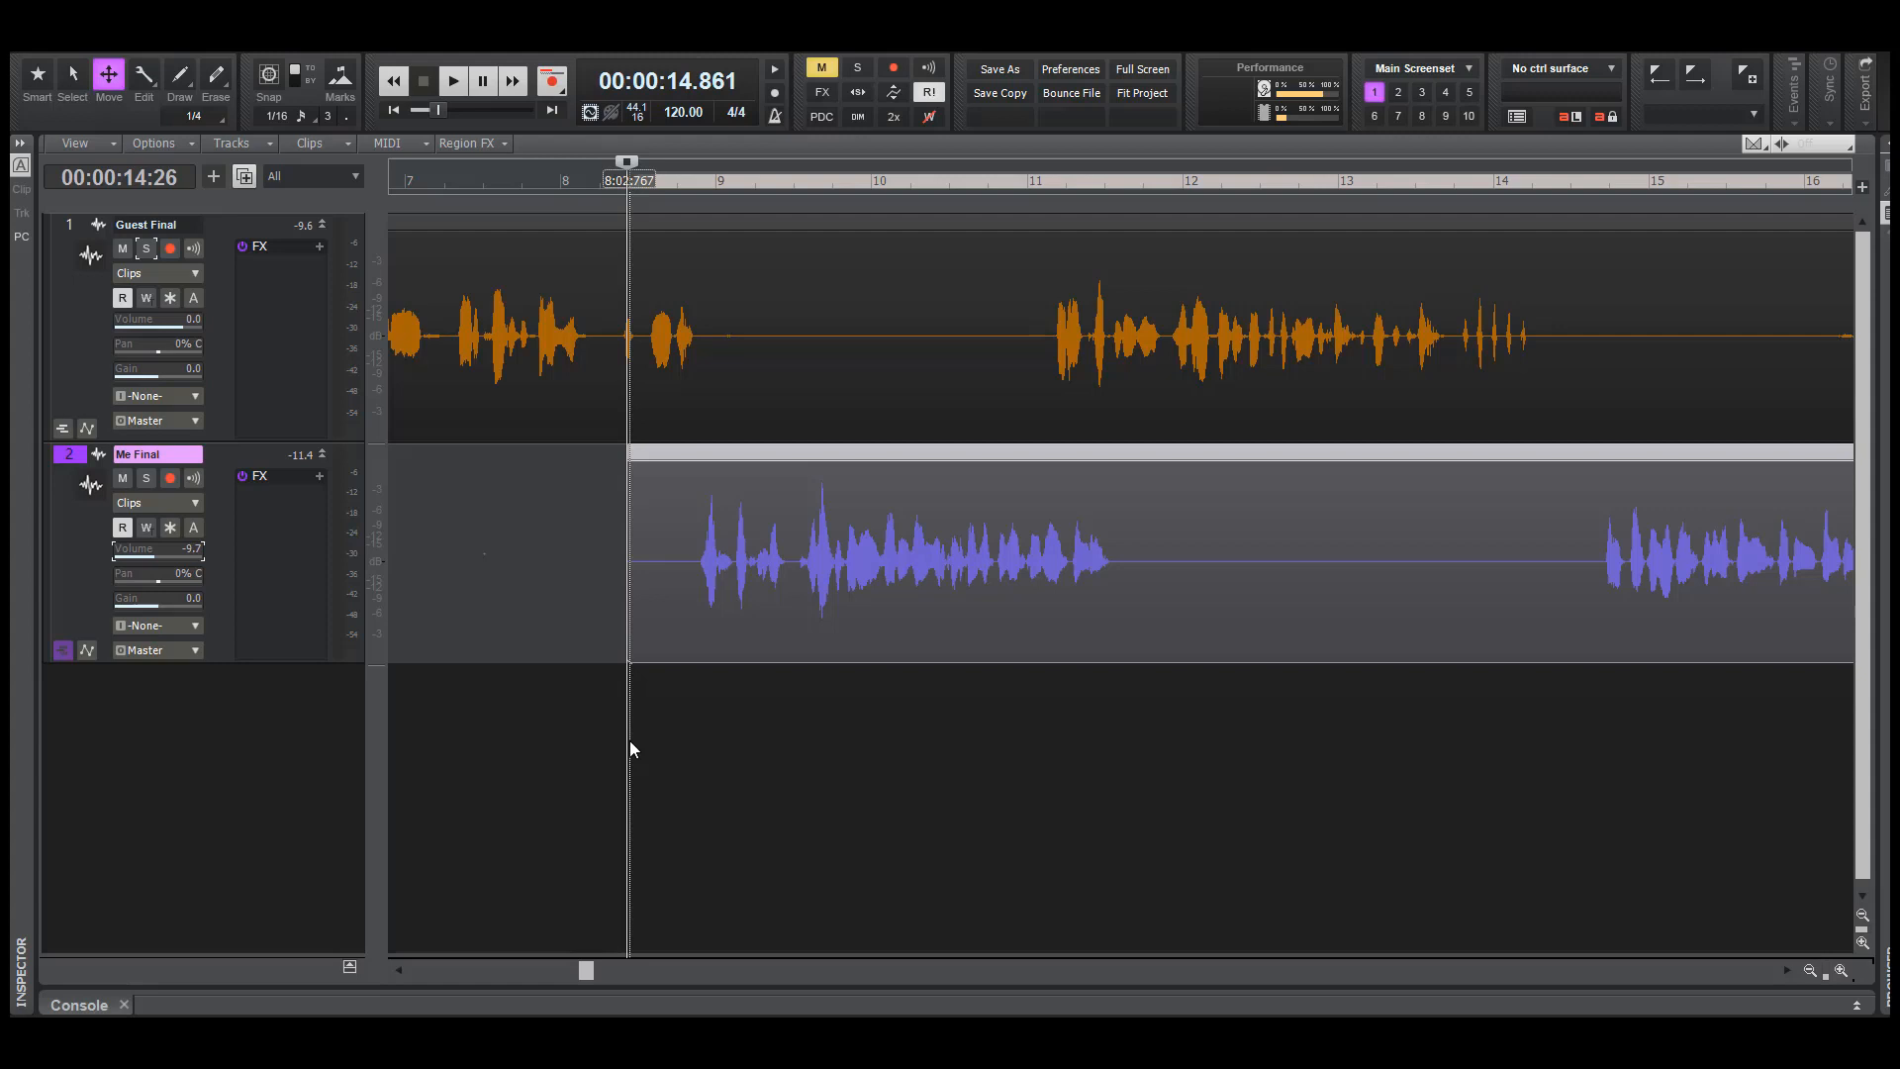
key(space)
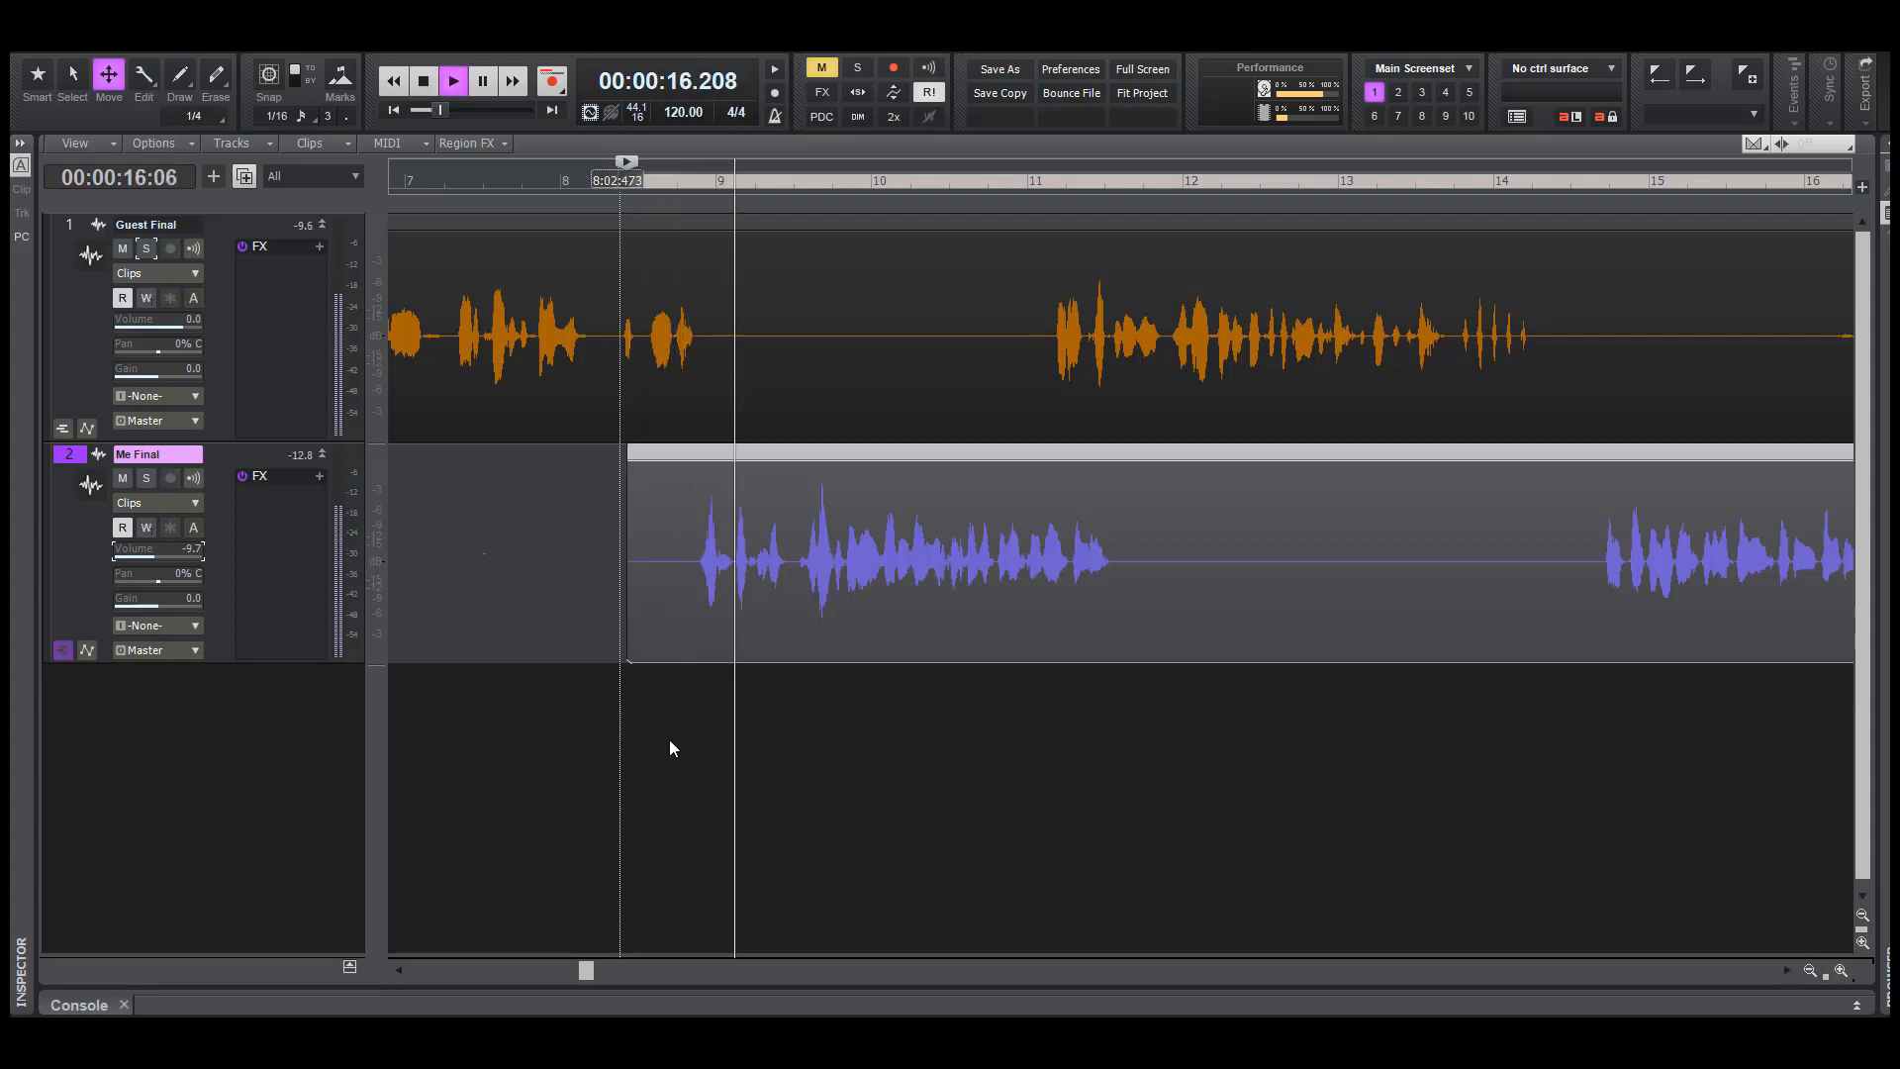
key(space)
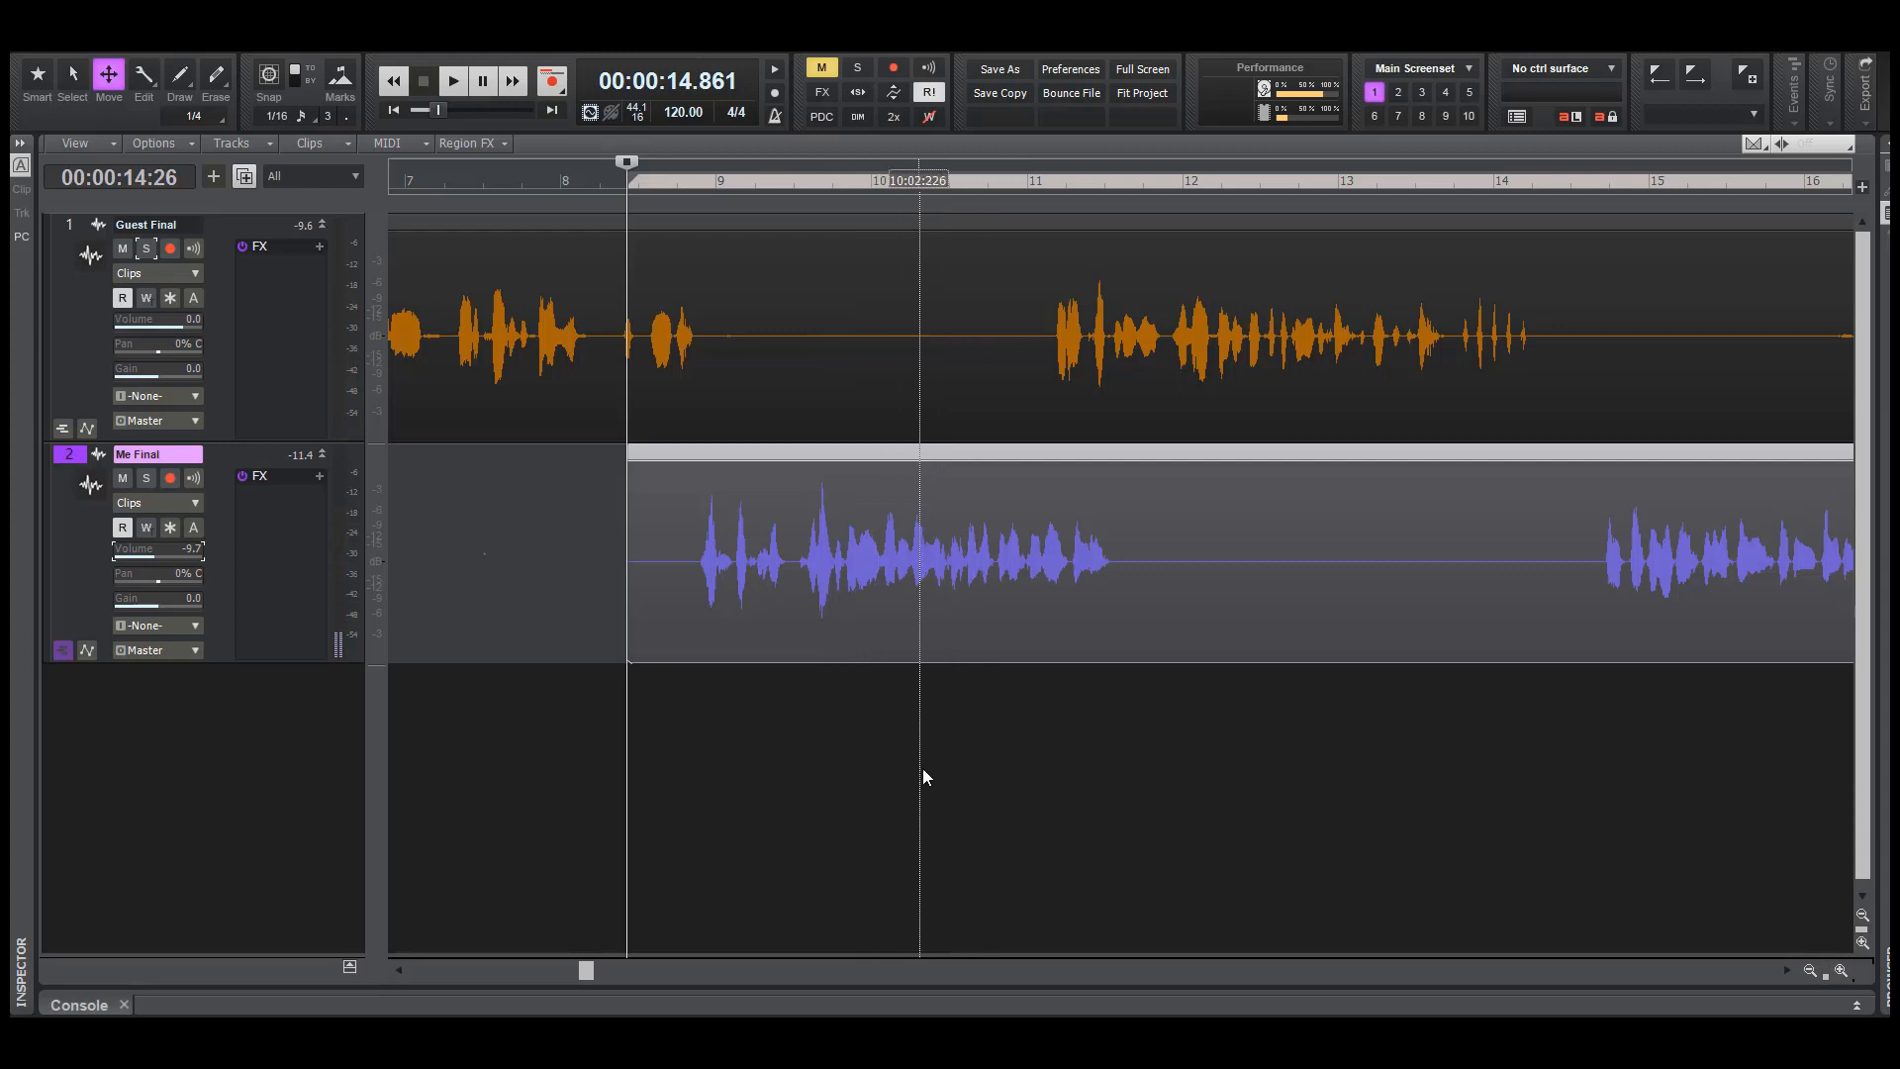
Play both tracks from about 18.7 seconds into the guest's next passage, and undo the last move of the Me Final clip
click(922, 778)
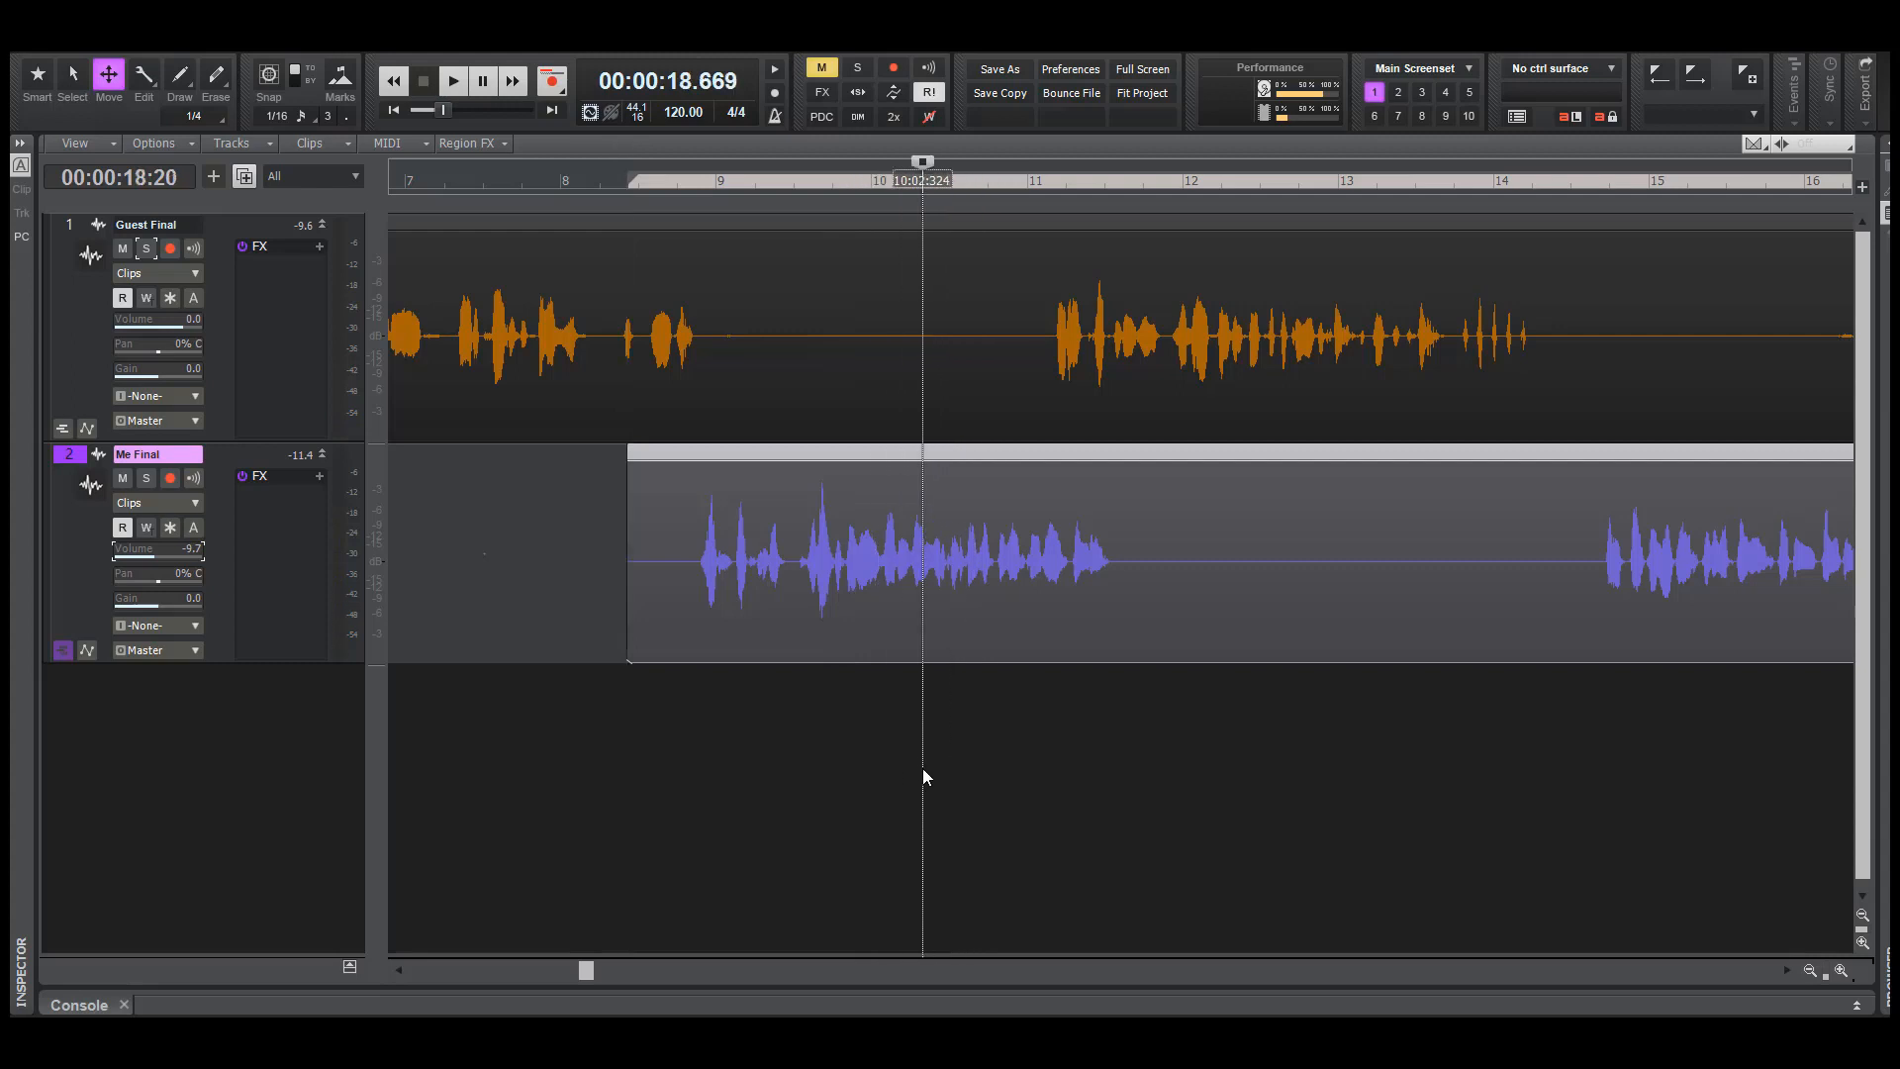
key(space)
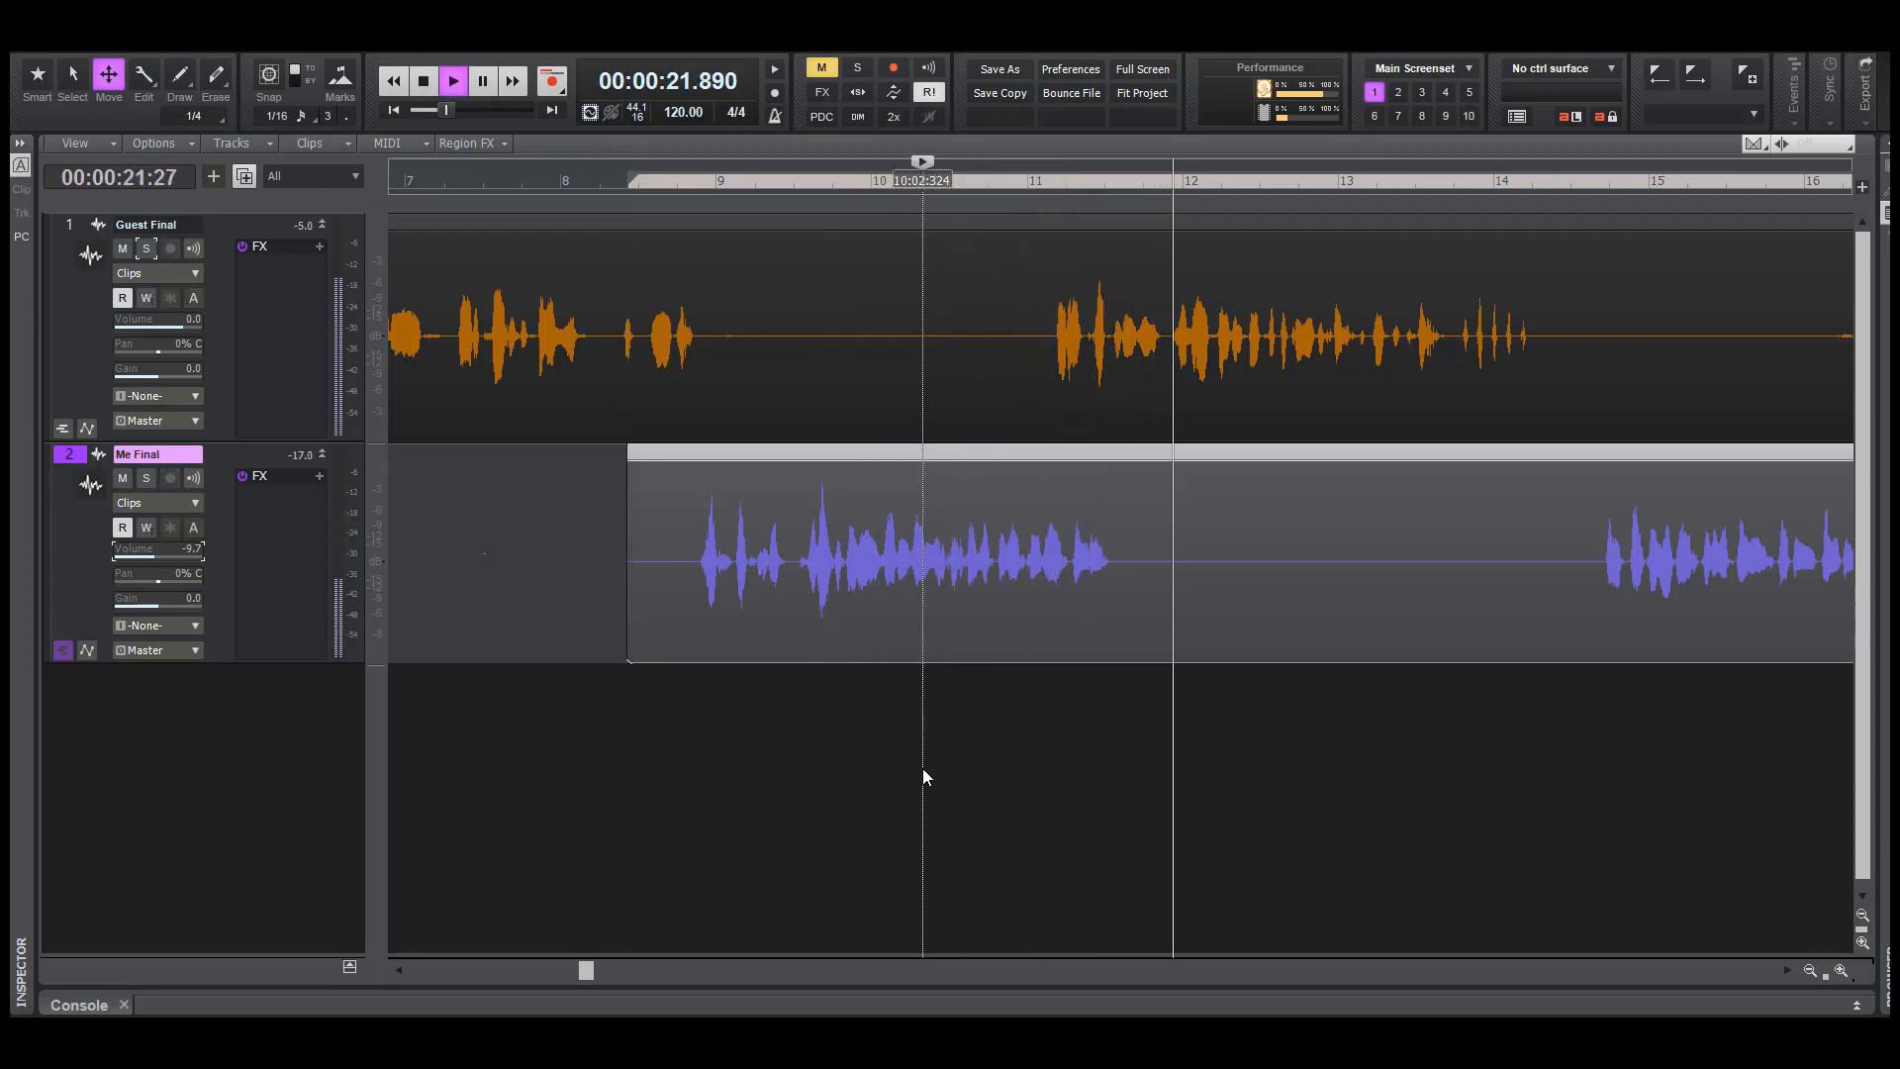
key(space)
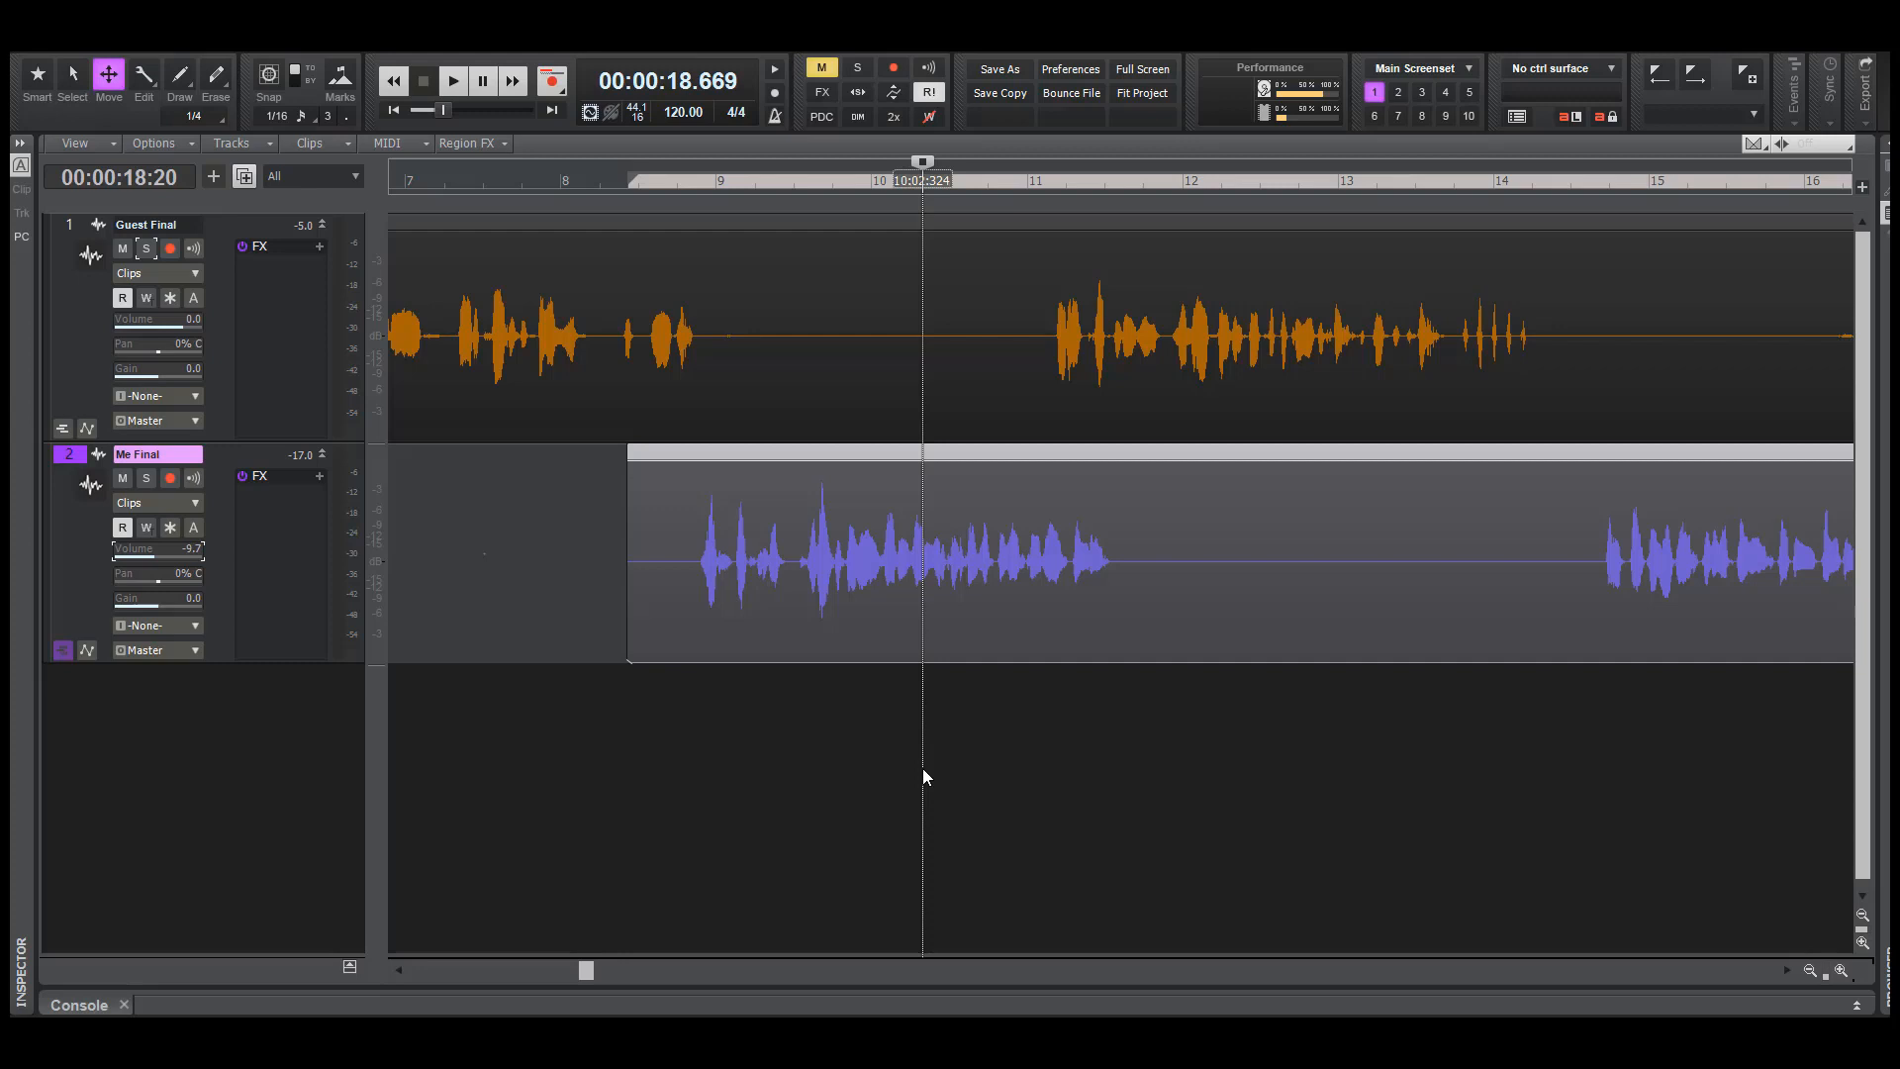
key(ctrl+z)
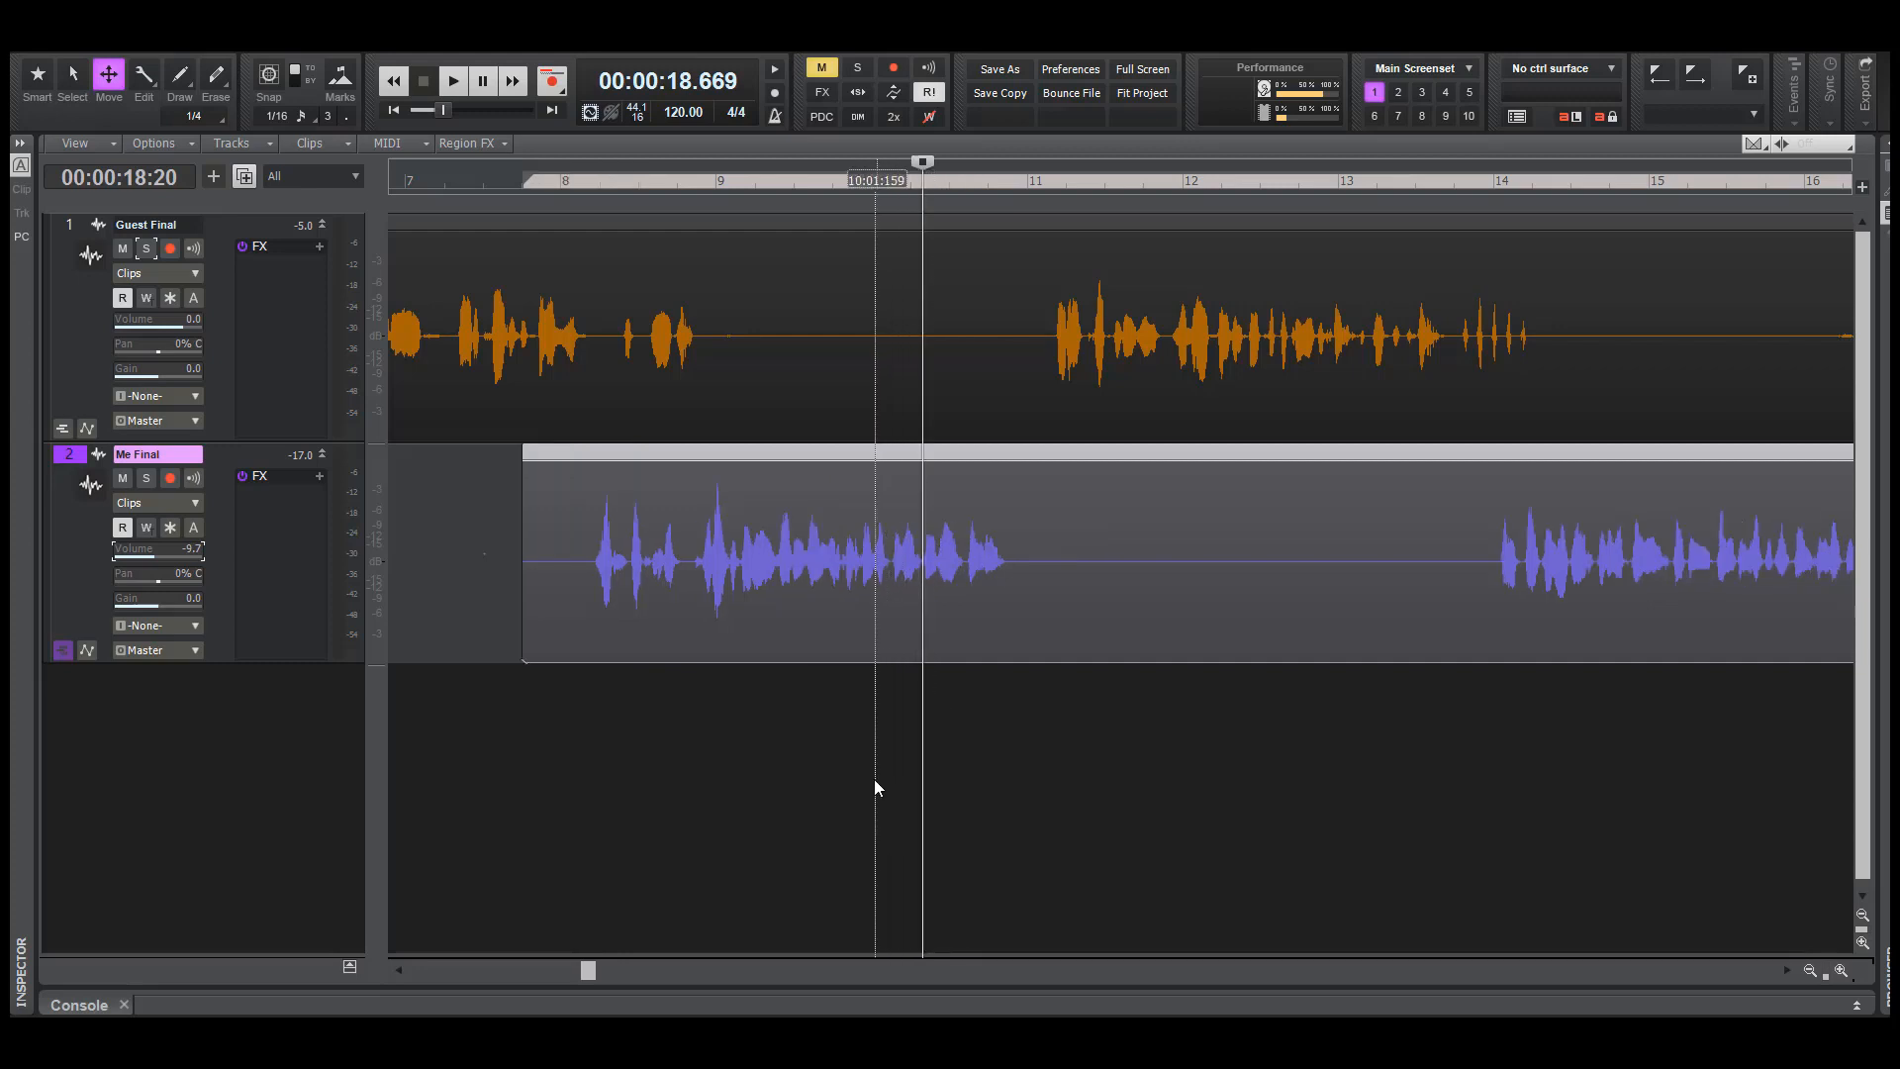
Delete a short silent stretch of the Guest Final track around bar 10 and select the clip that follows it
key(F6)
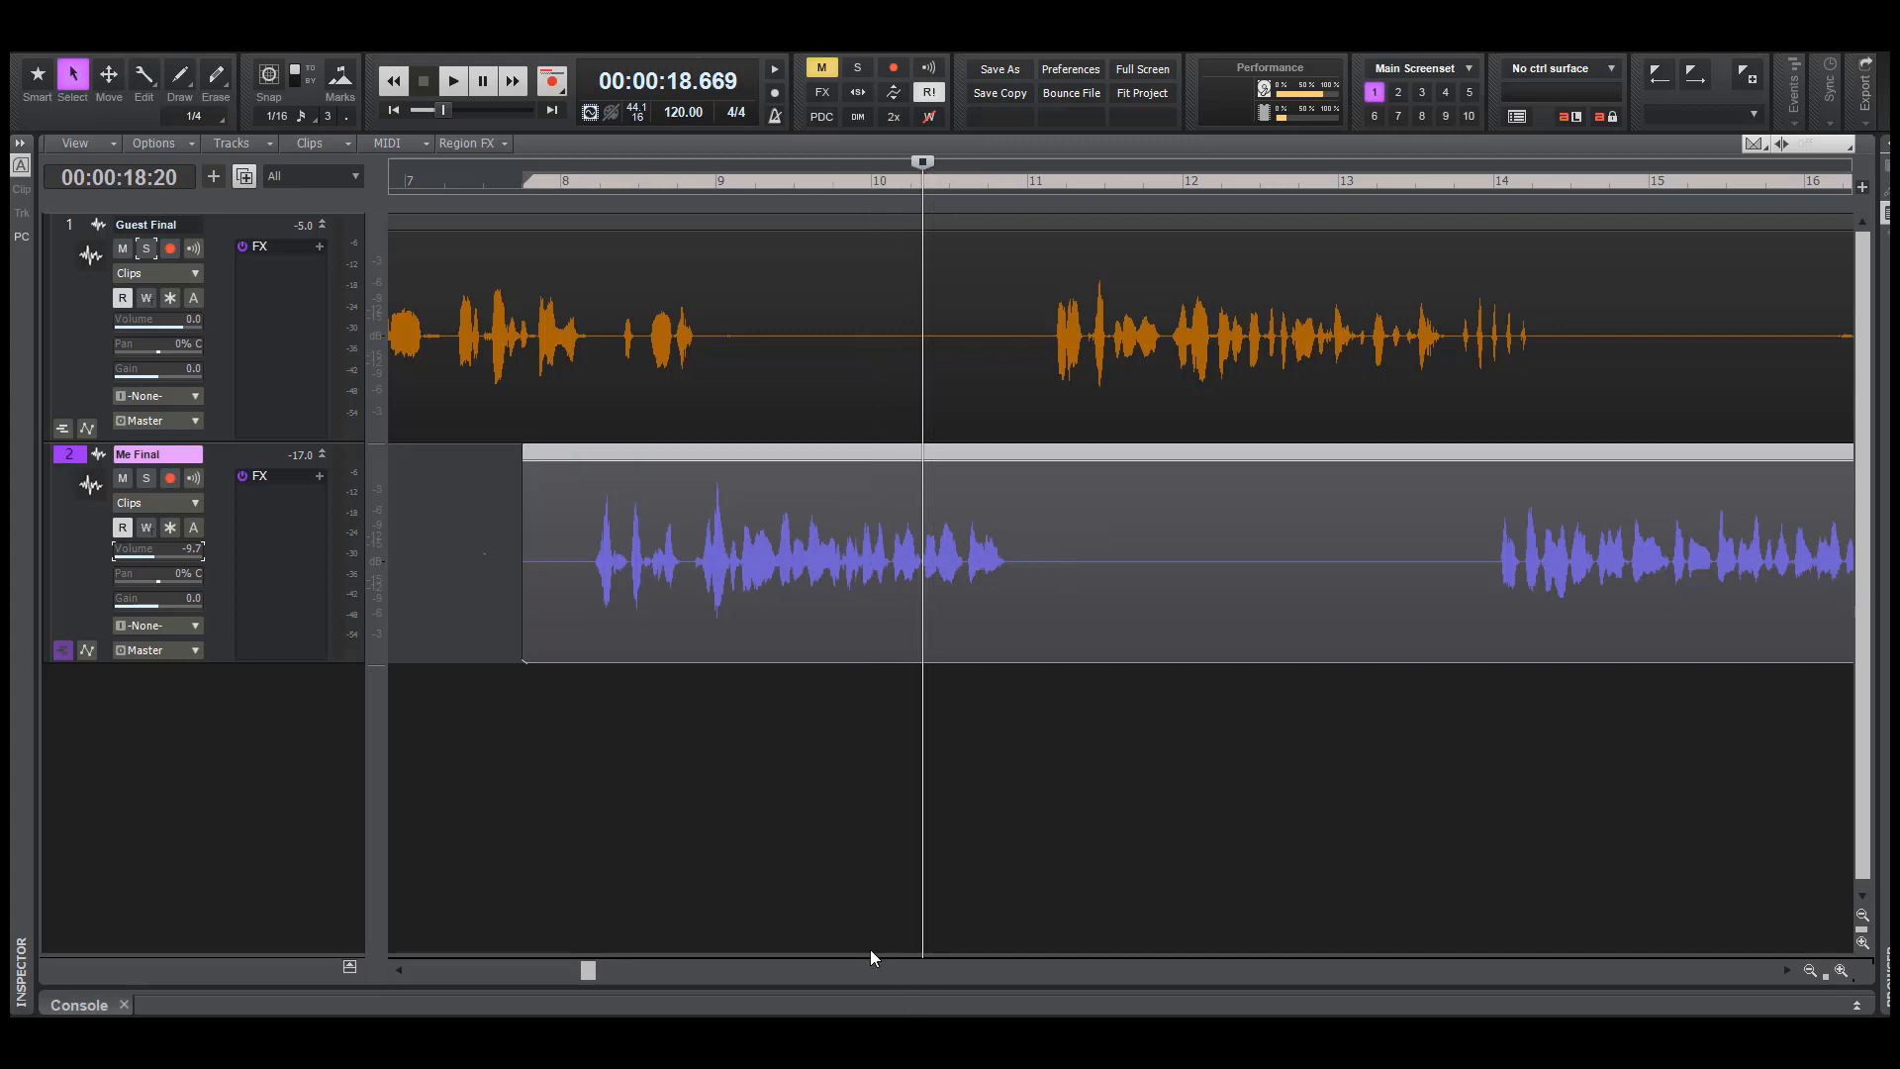
drag(858, 351, 890, 357)
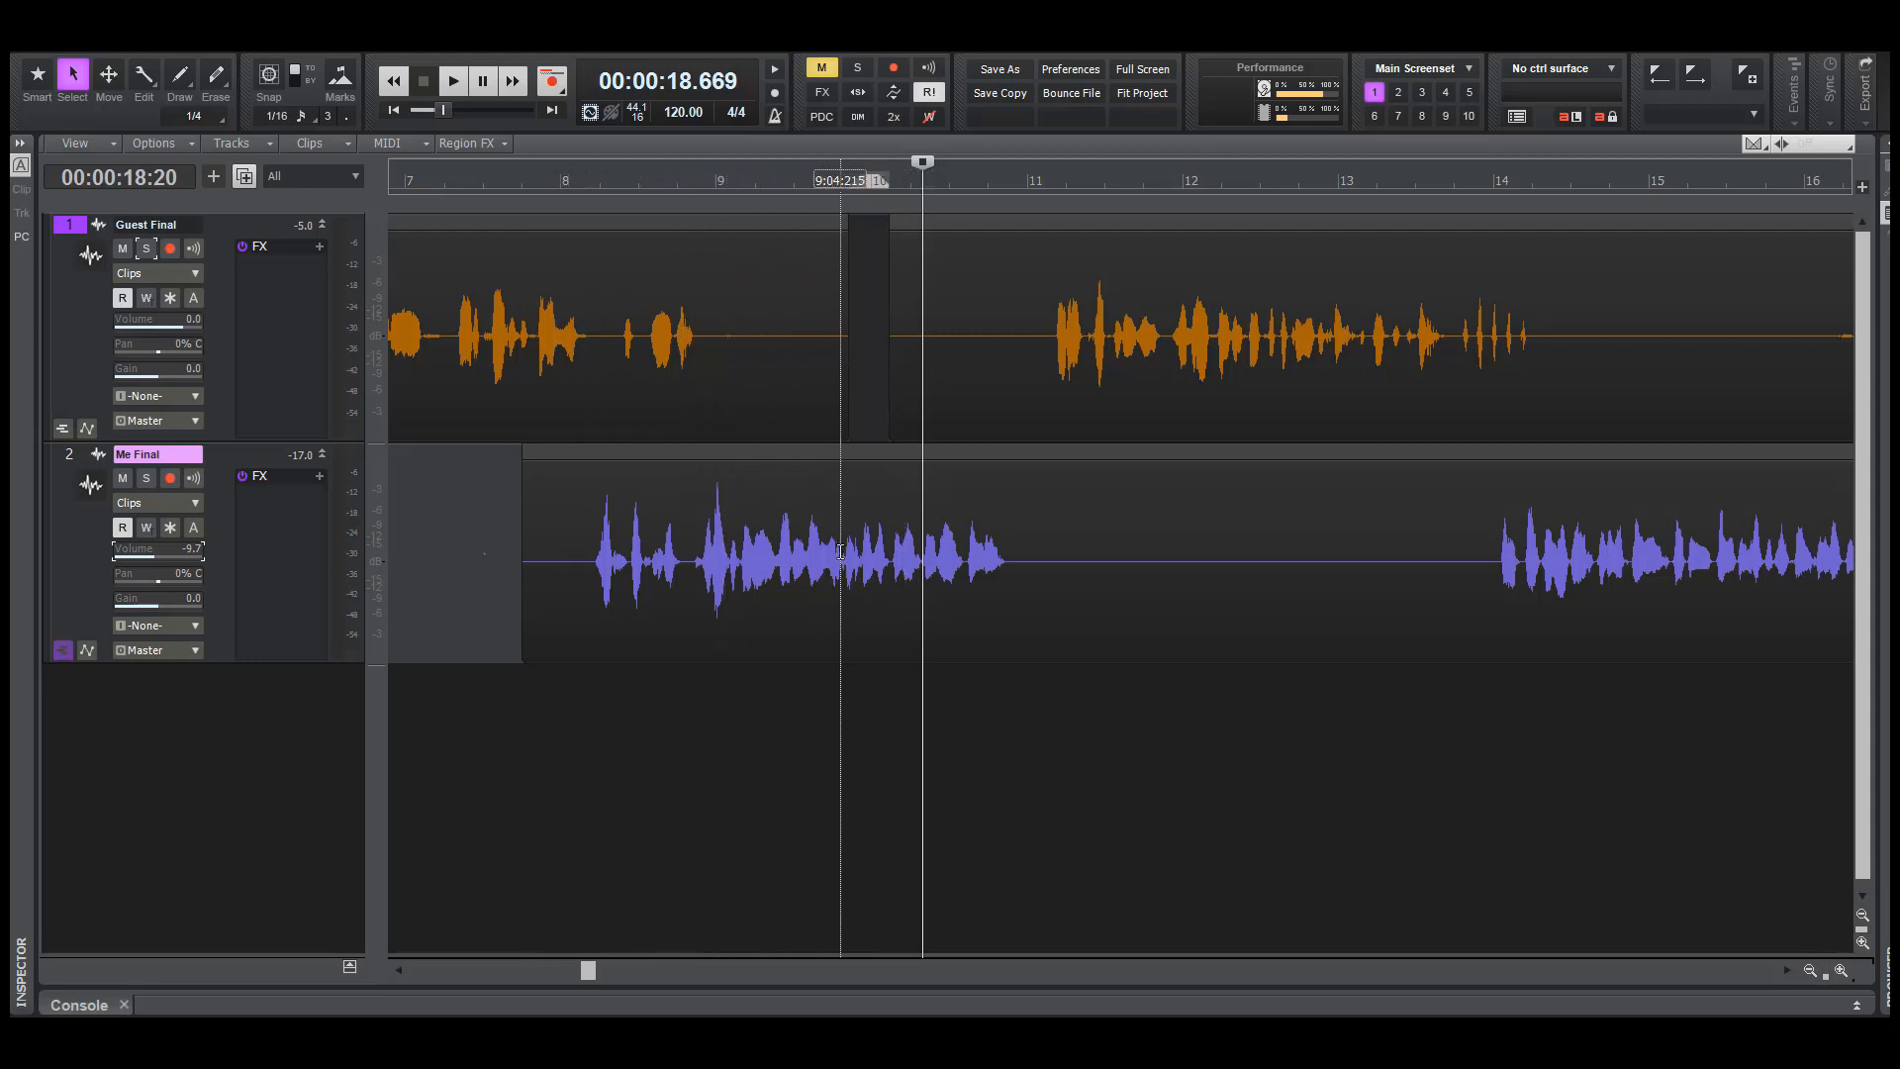
click(995, 335)
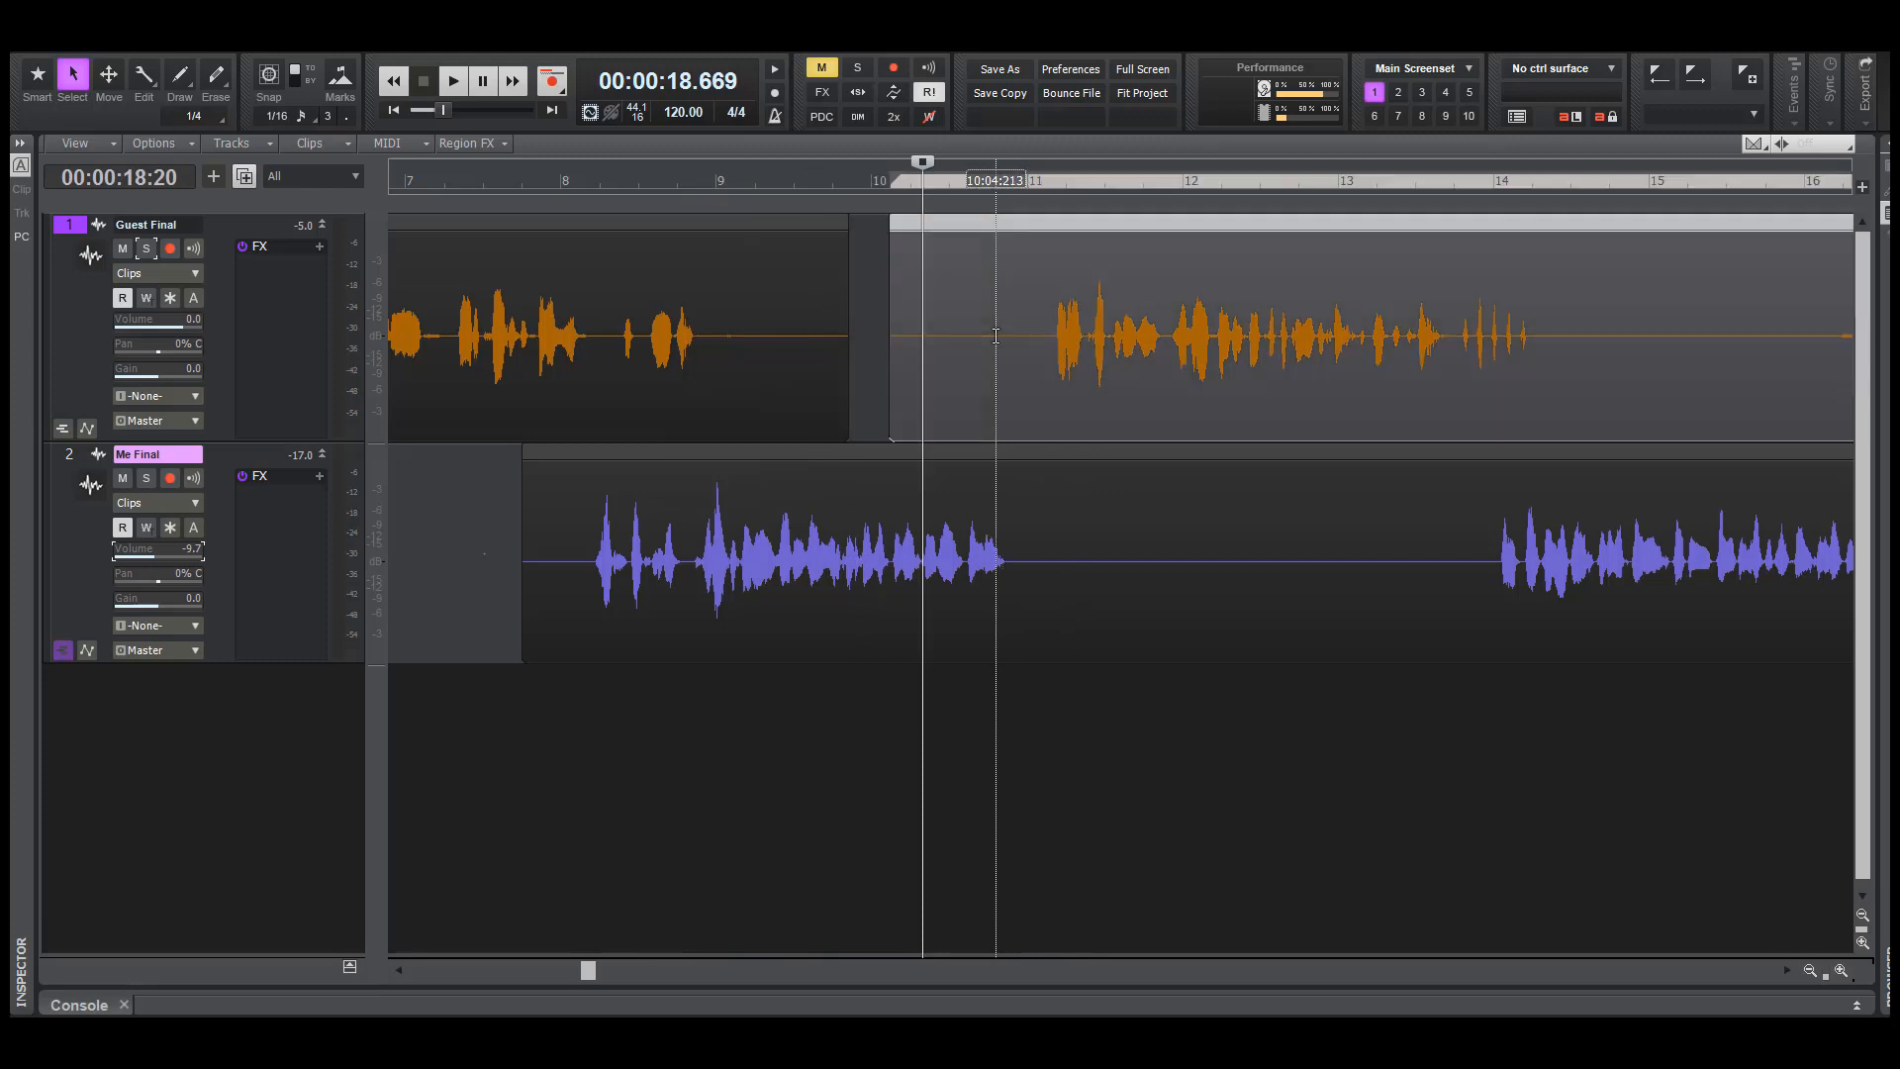
Select the Me Final clip along with the Guest Final clip and move both about 0.8 bar later, with the guest clip starting just before bar 11
ctrl+click(1009, 497)
key(F7)
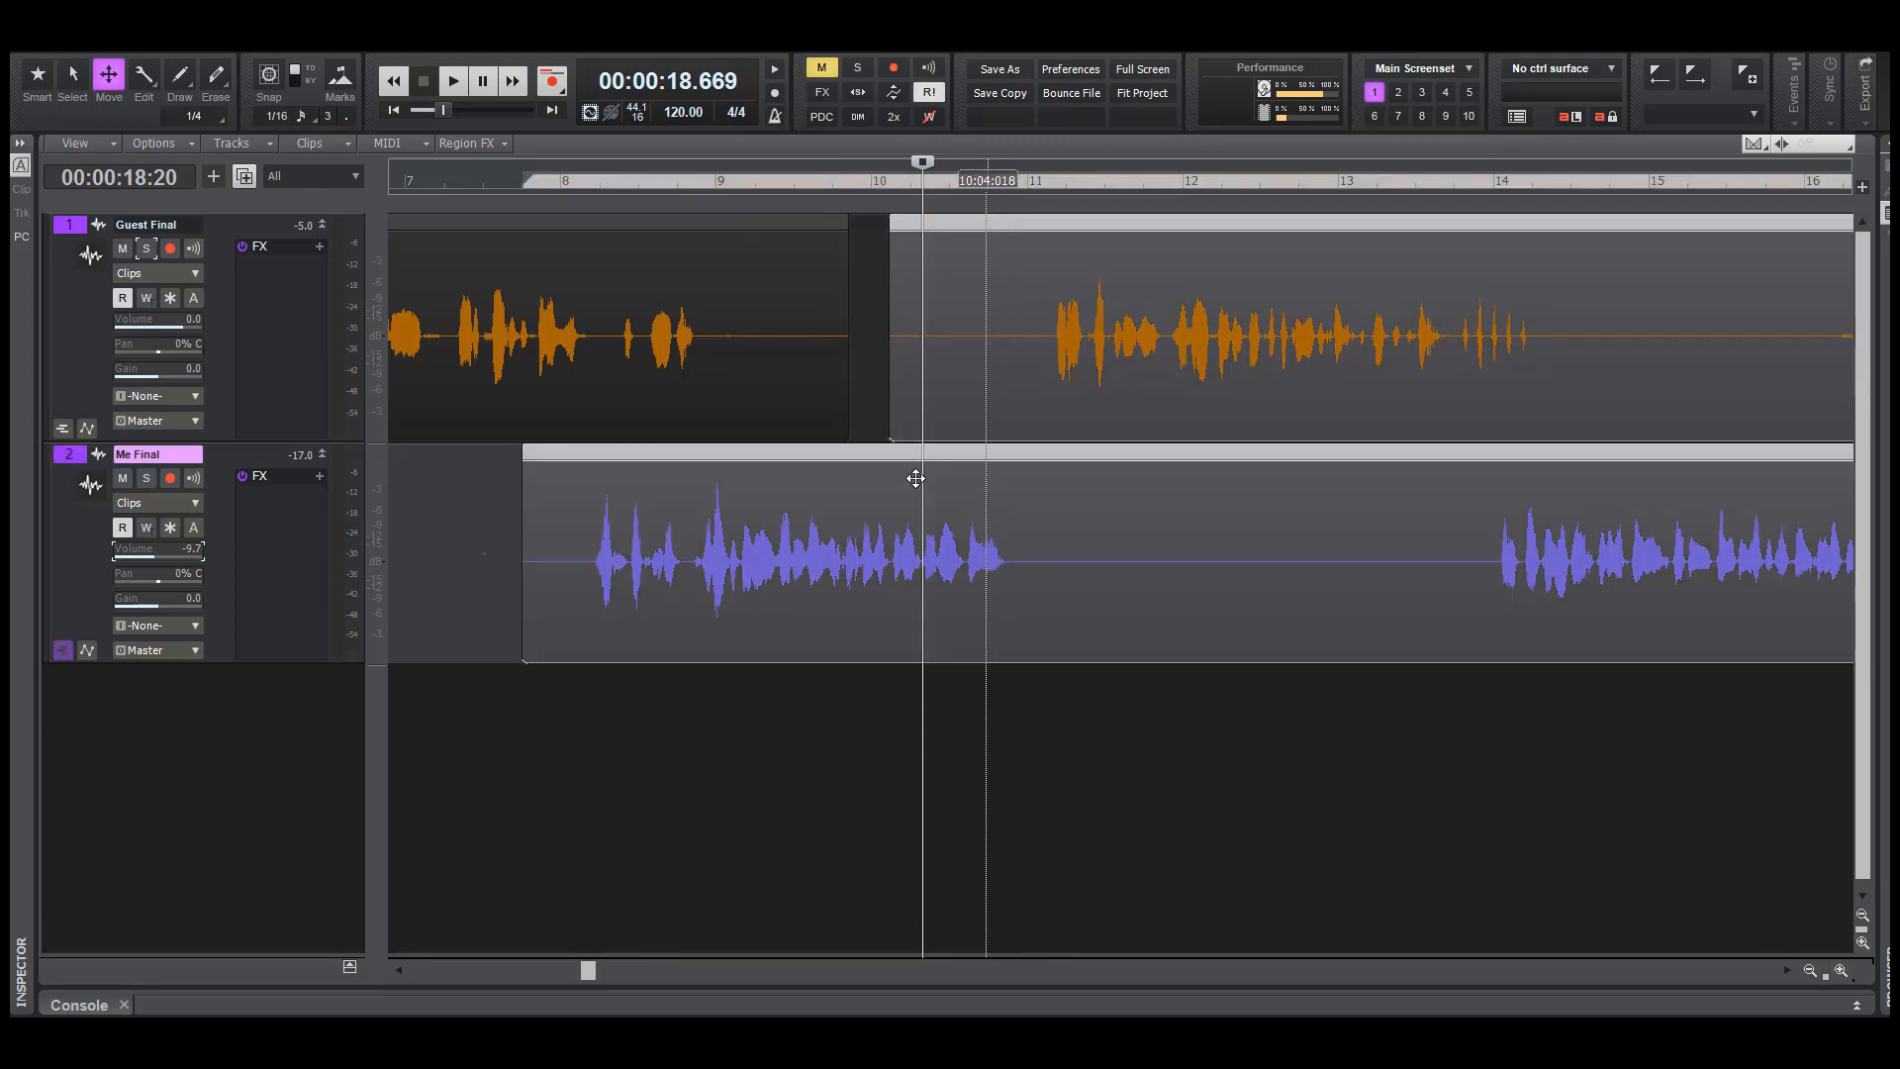
drag(641, 480, 732, 479)
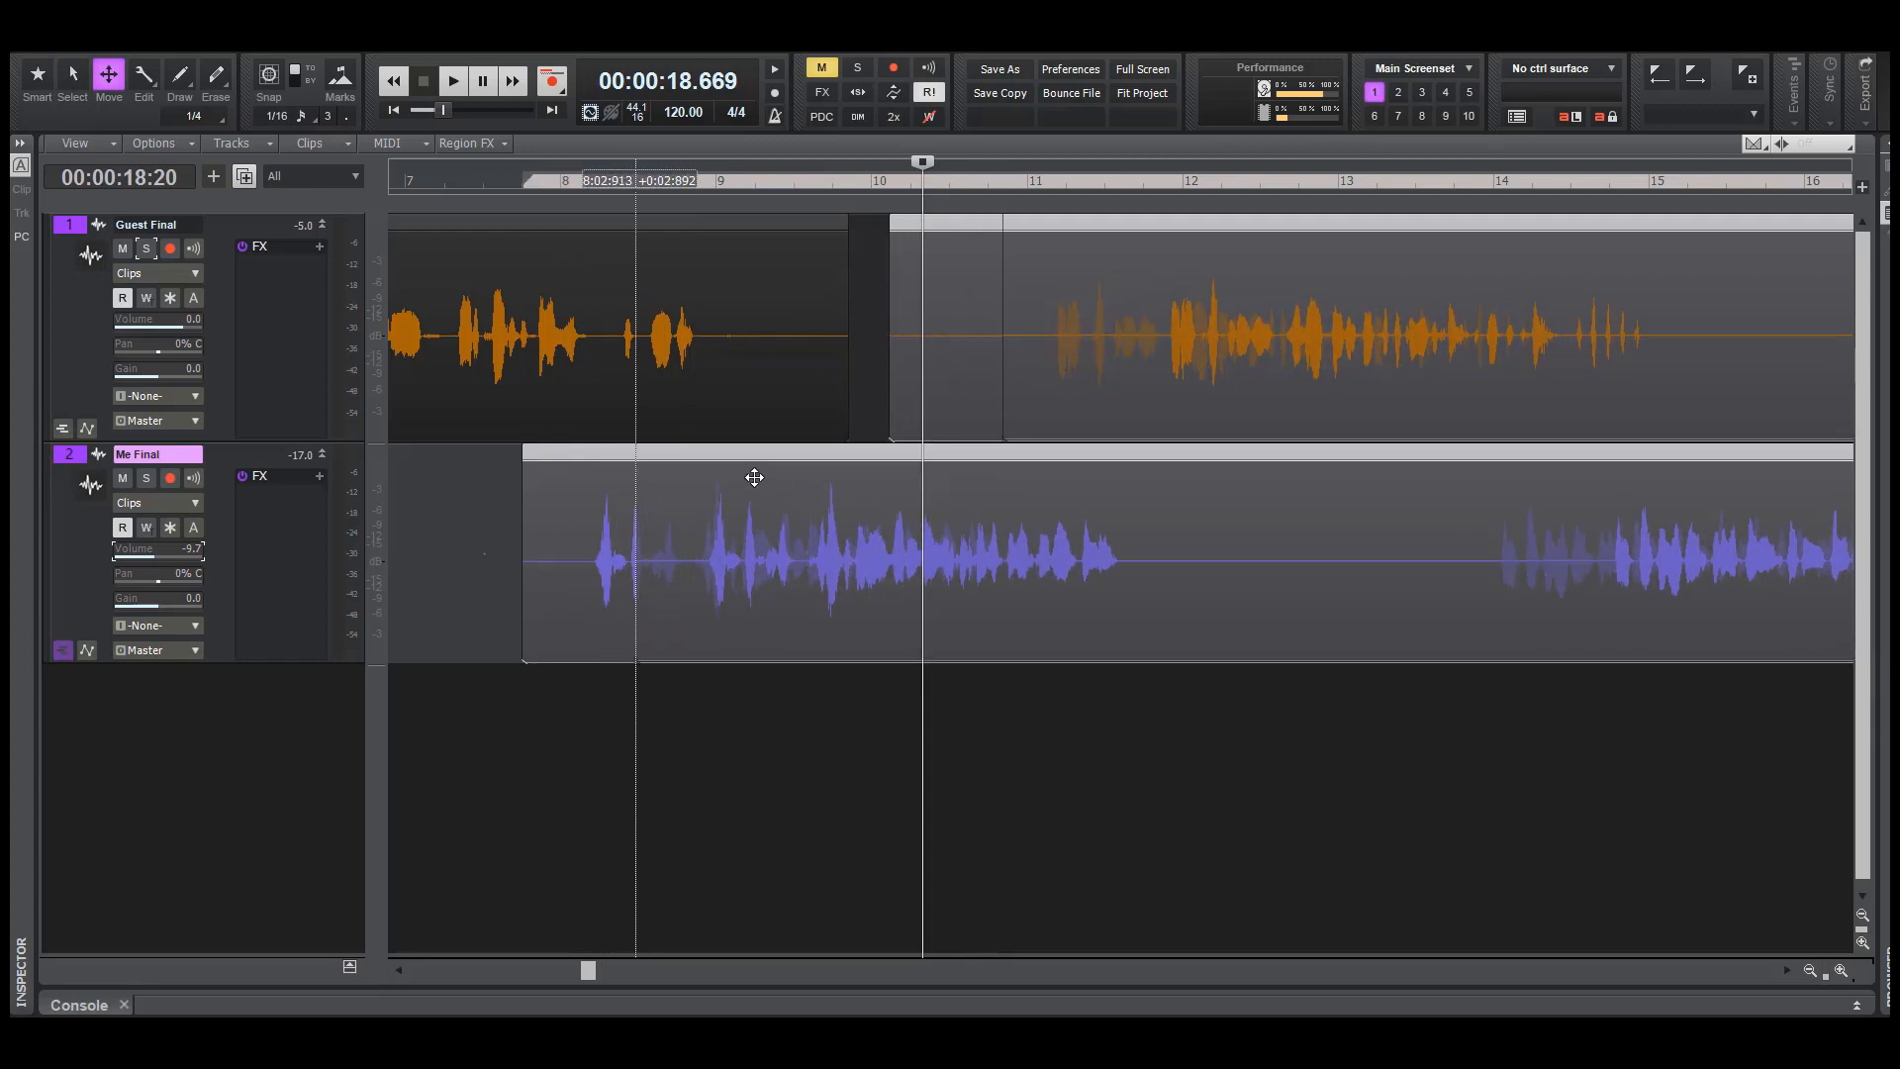
drag(754, 477, 766, 476)
Play both tracks from about 14.5 seconds to check the new spacing between the voices, and deselect the clips
click(597, 774)
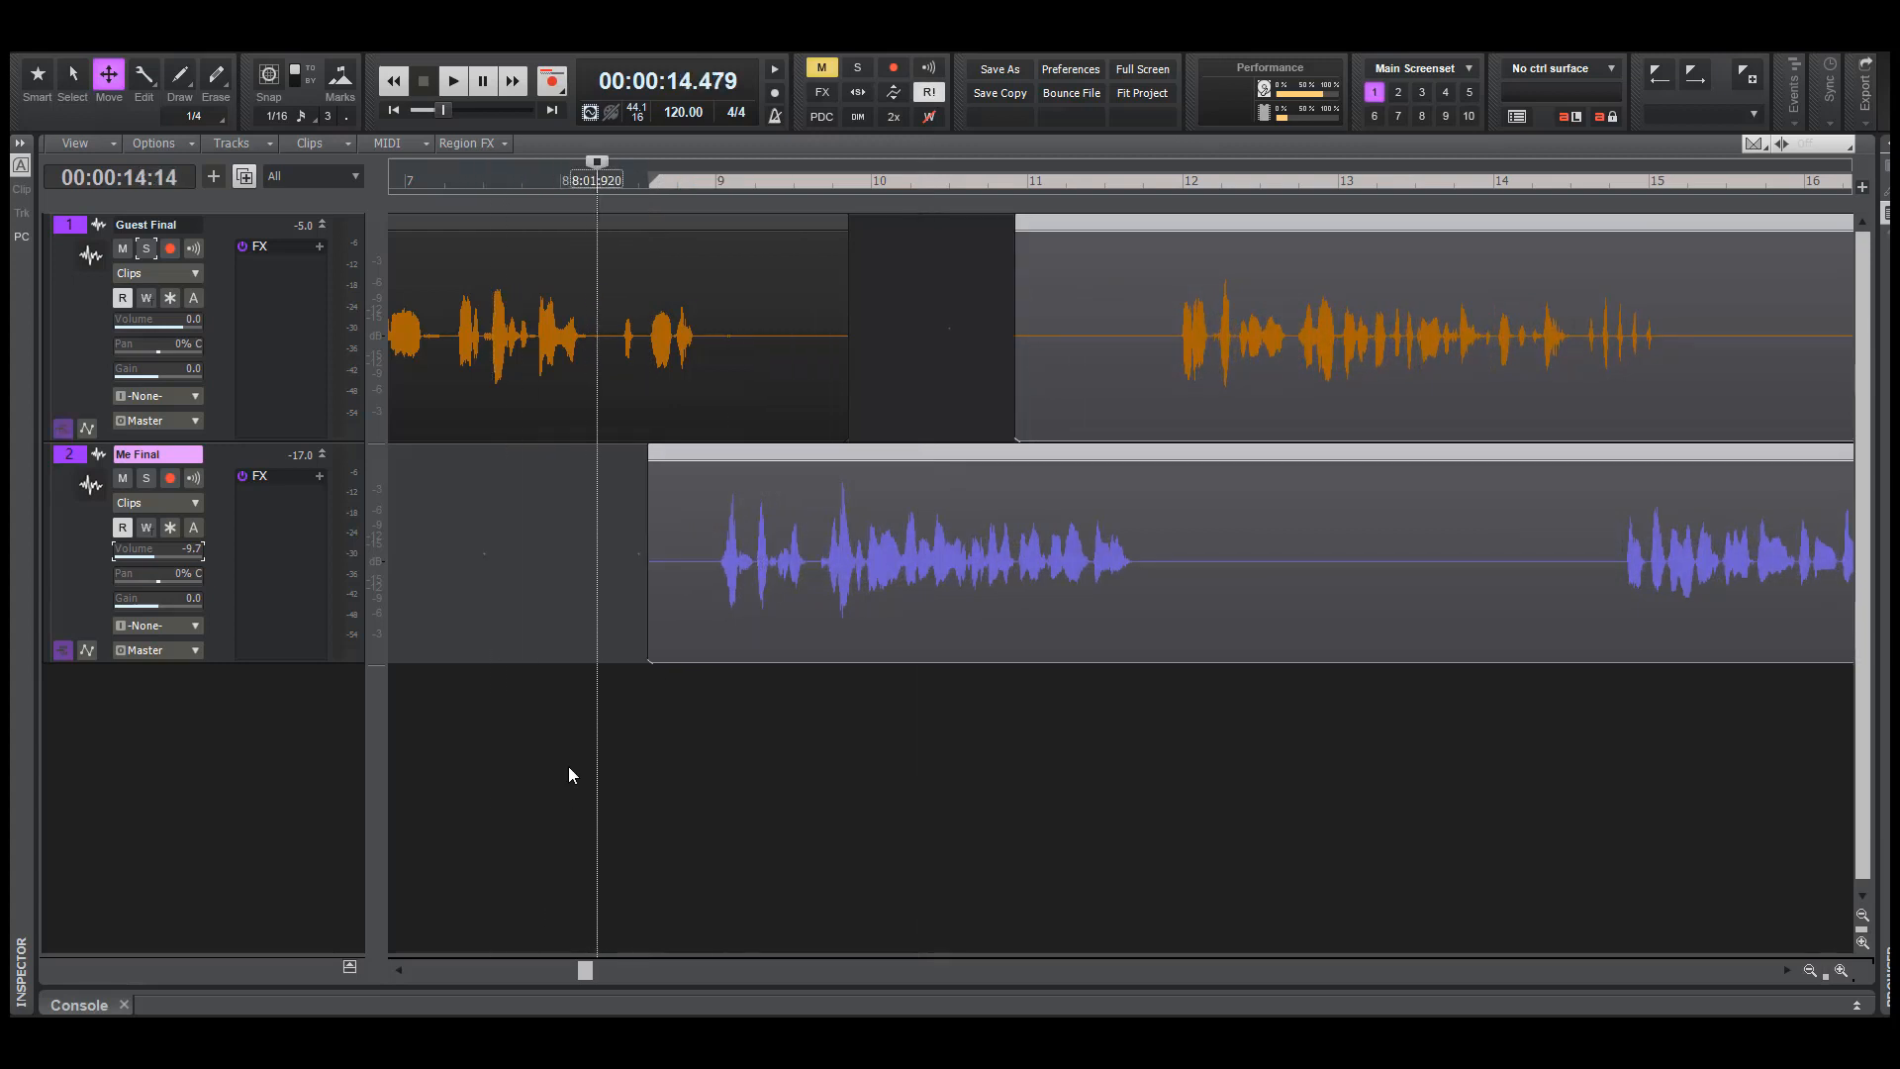
key(space)
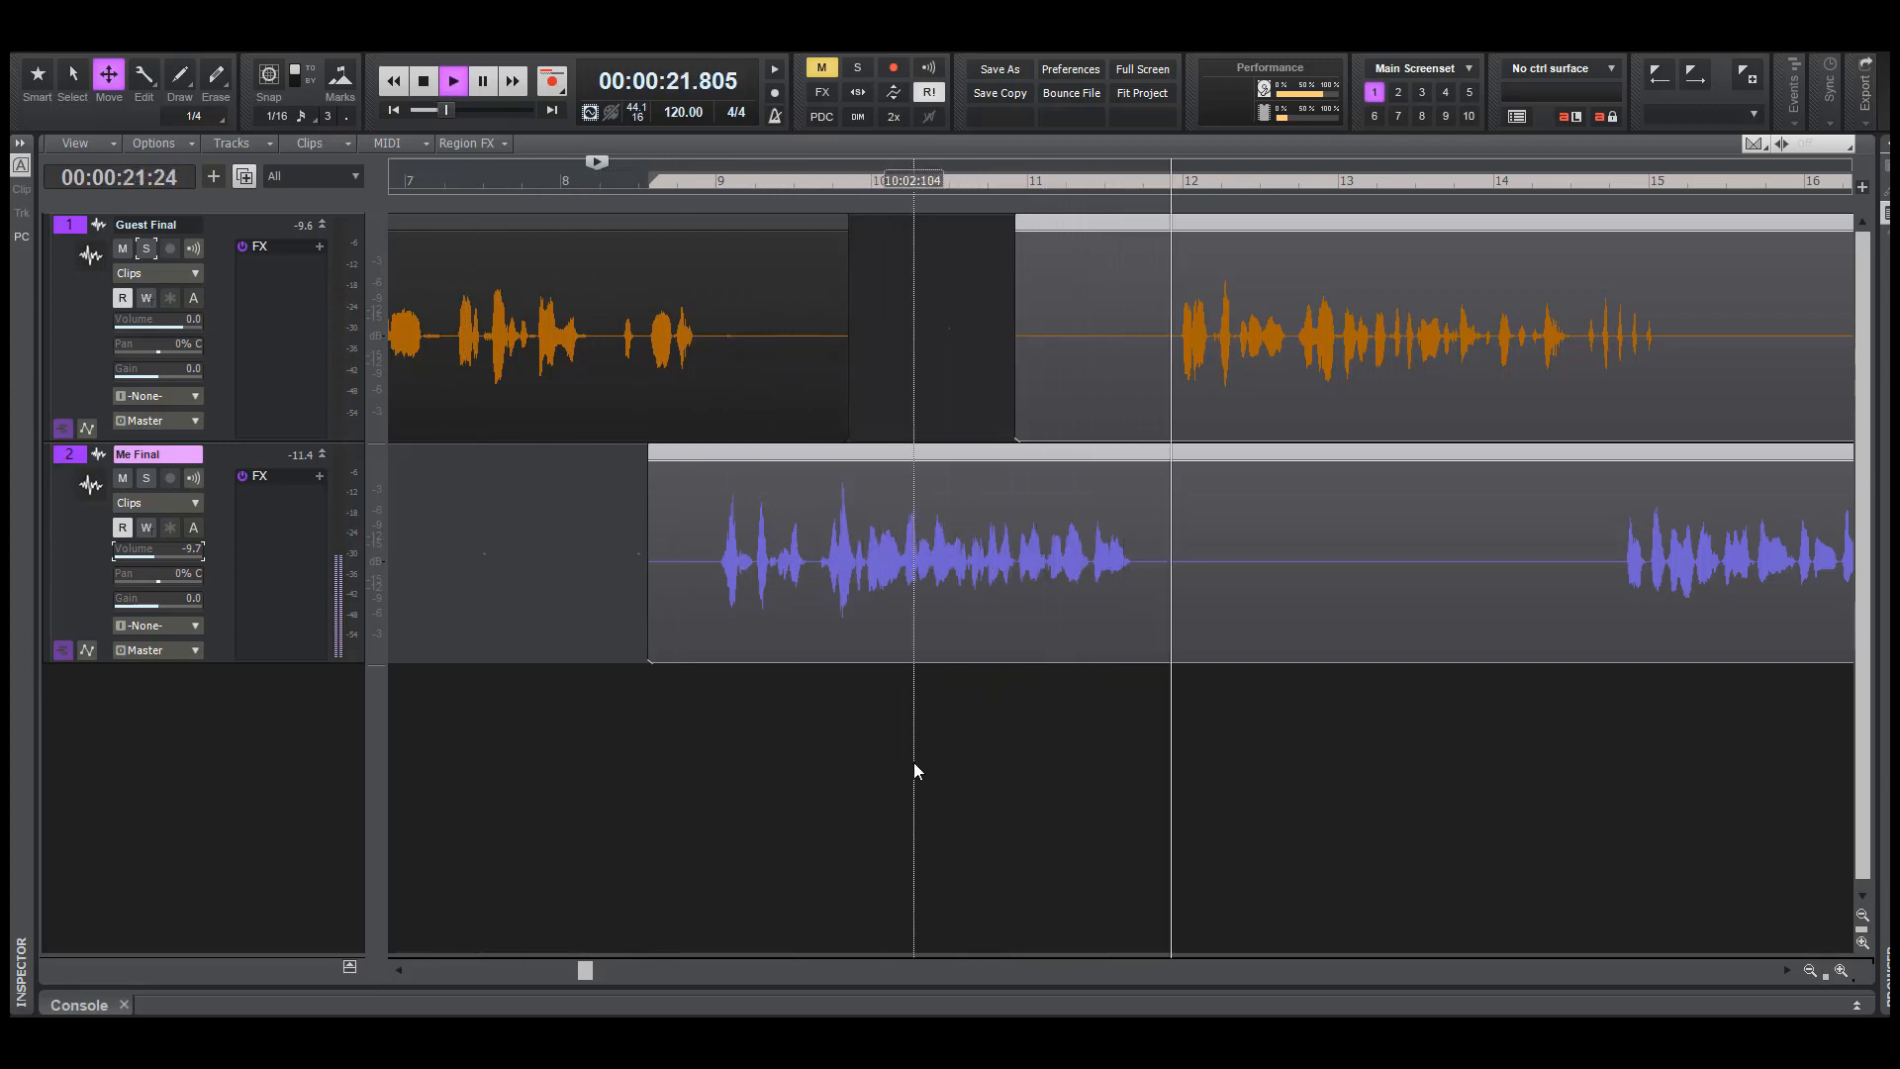
key(space)
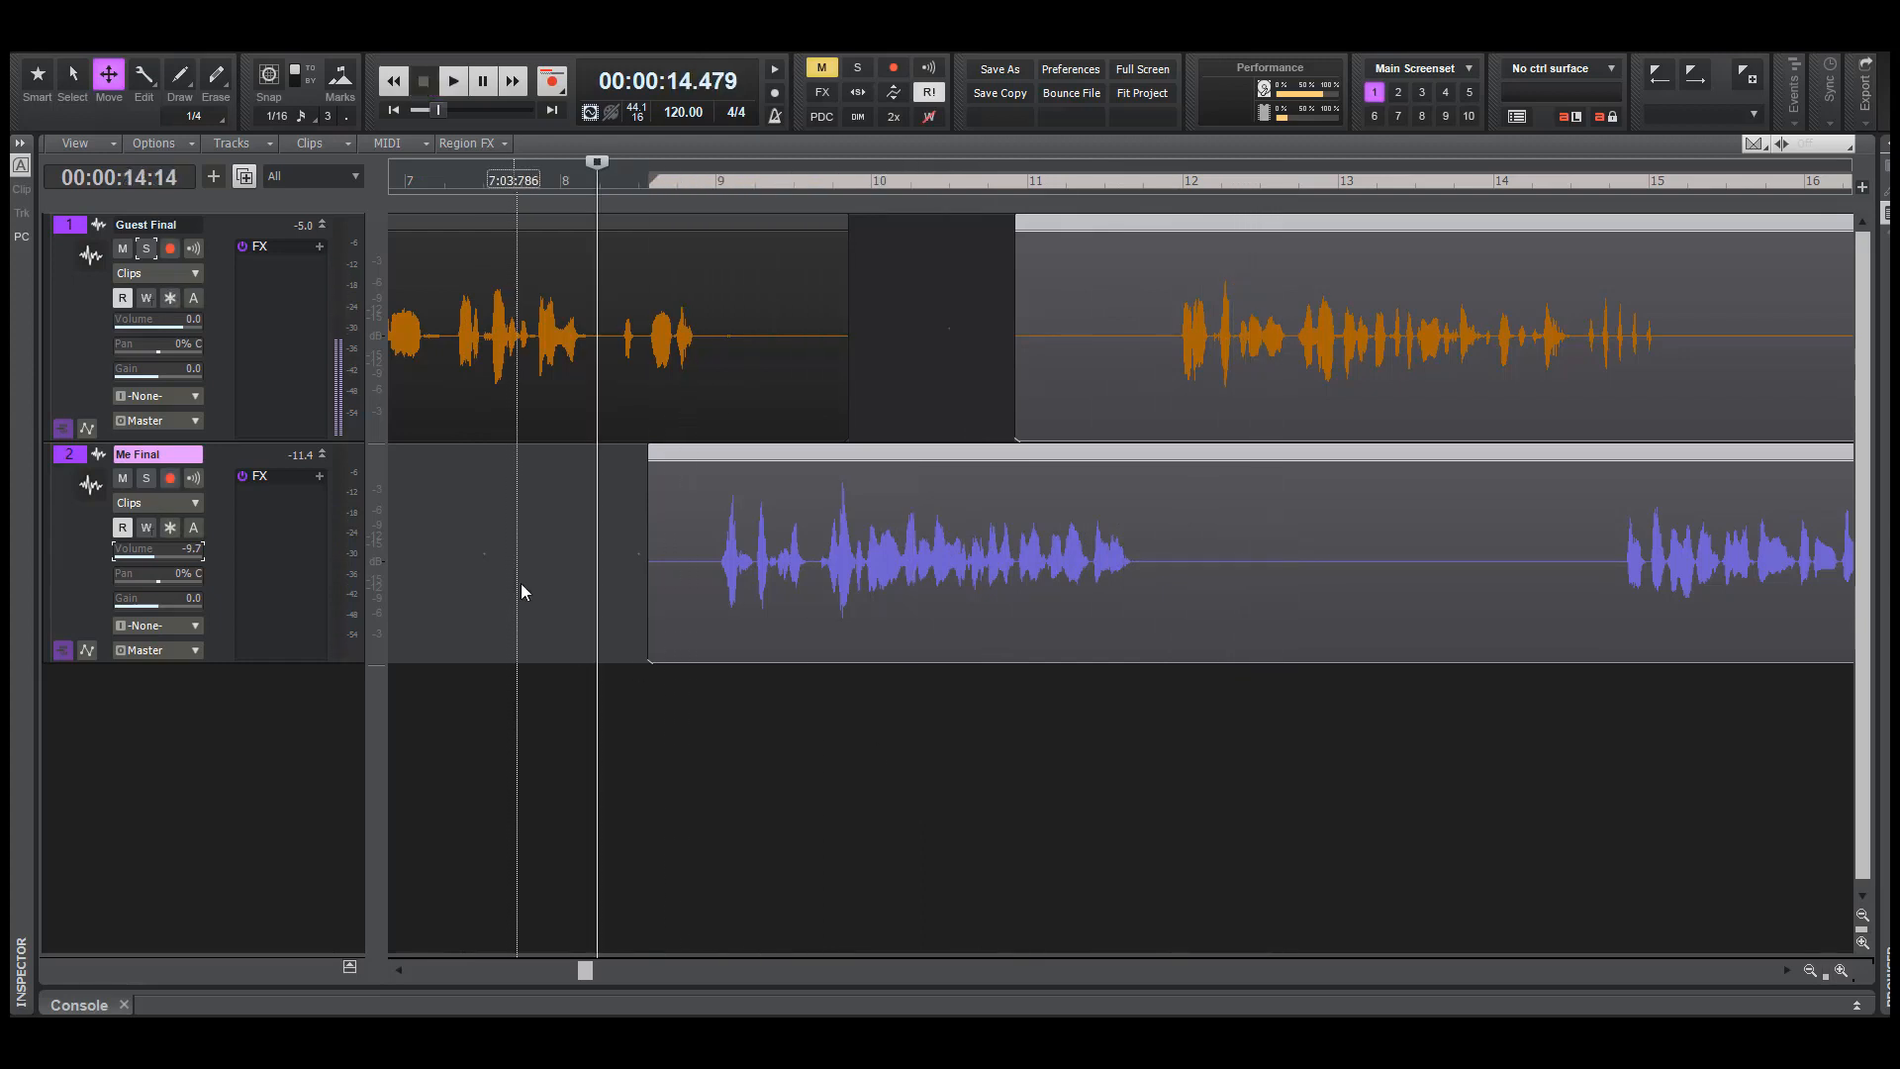
click(514, 574)
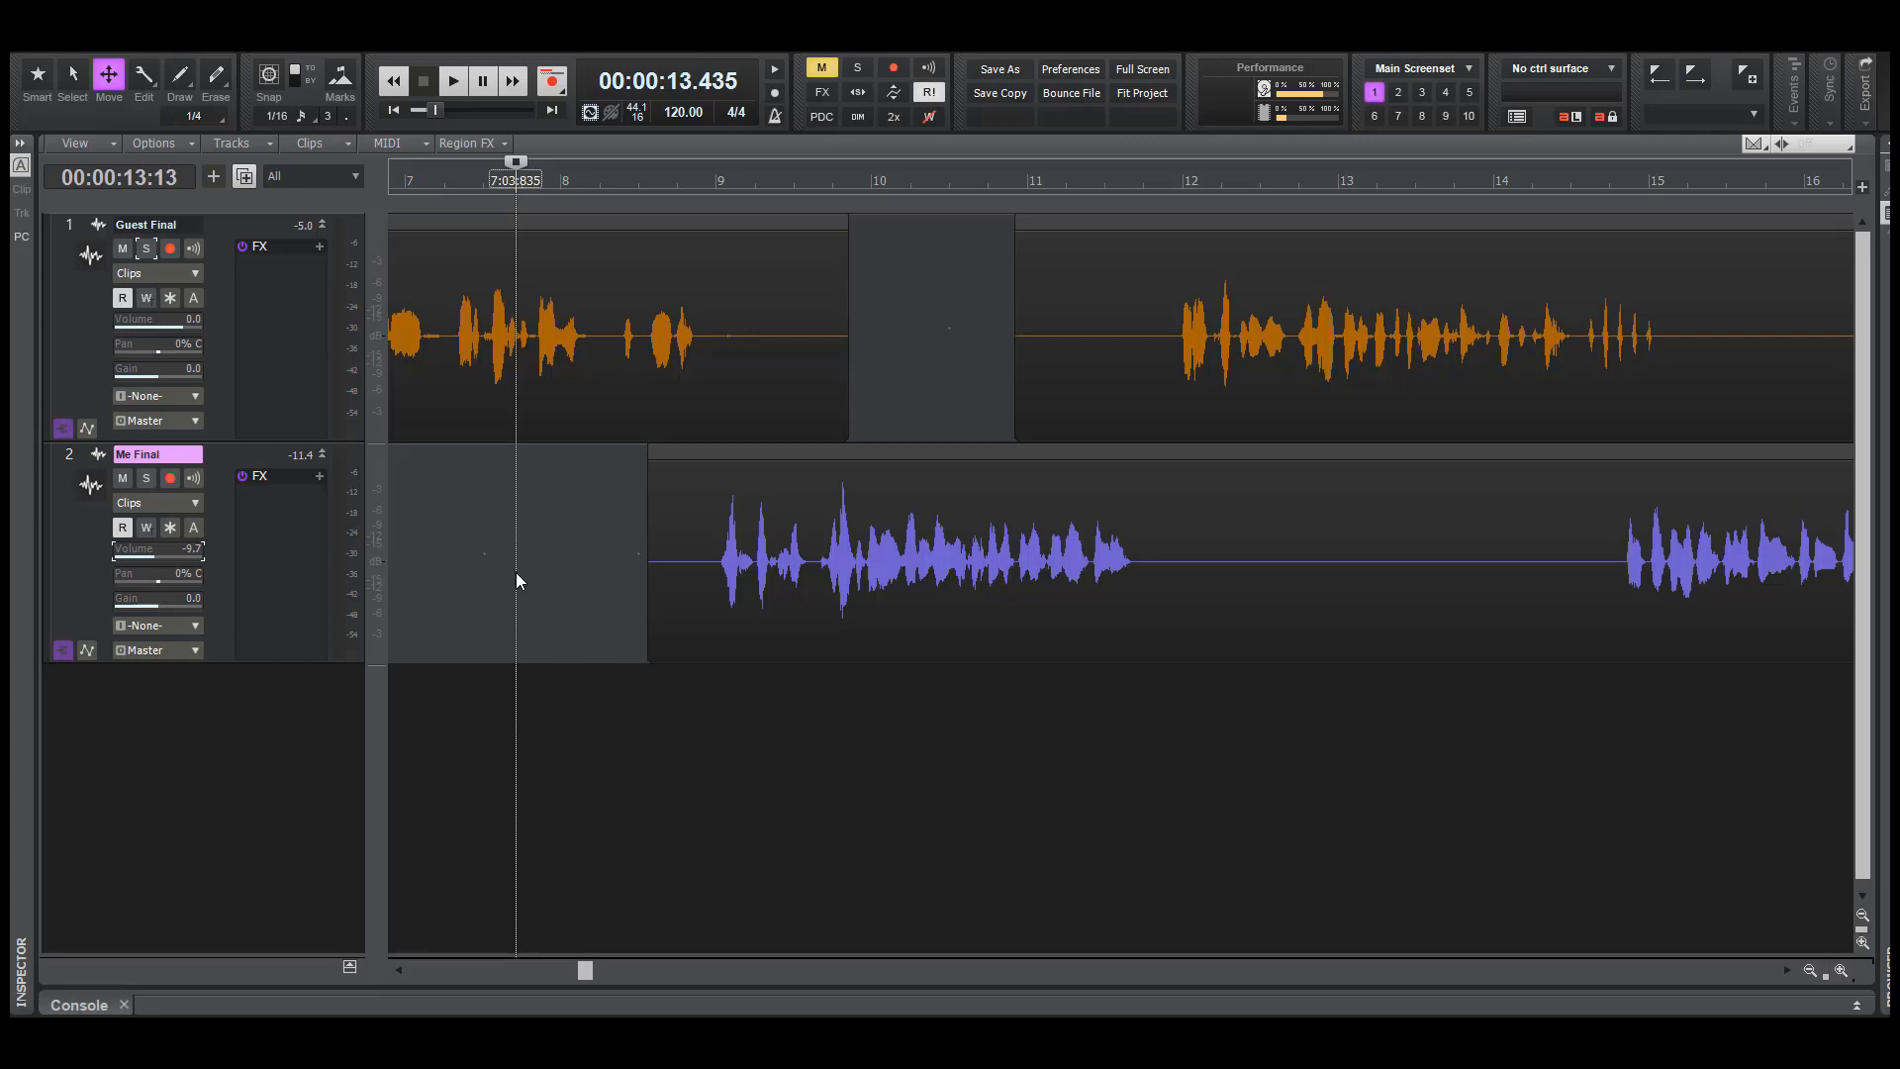
Play both tracks from about 21.2 seconds through the guest's passage into the Me Final reply after bar 15, with the Smart tool active
click(1115, 708)
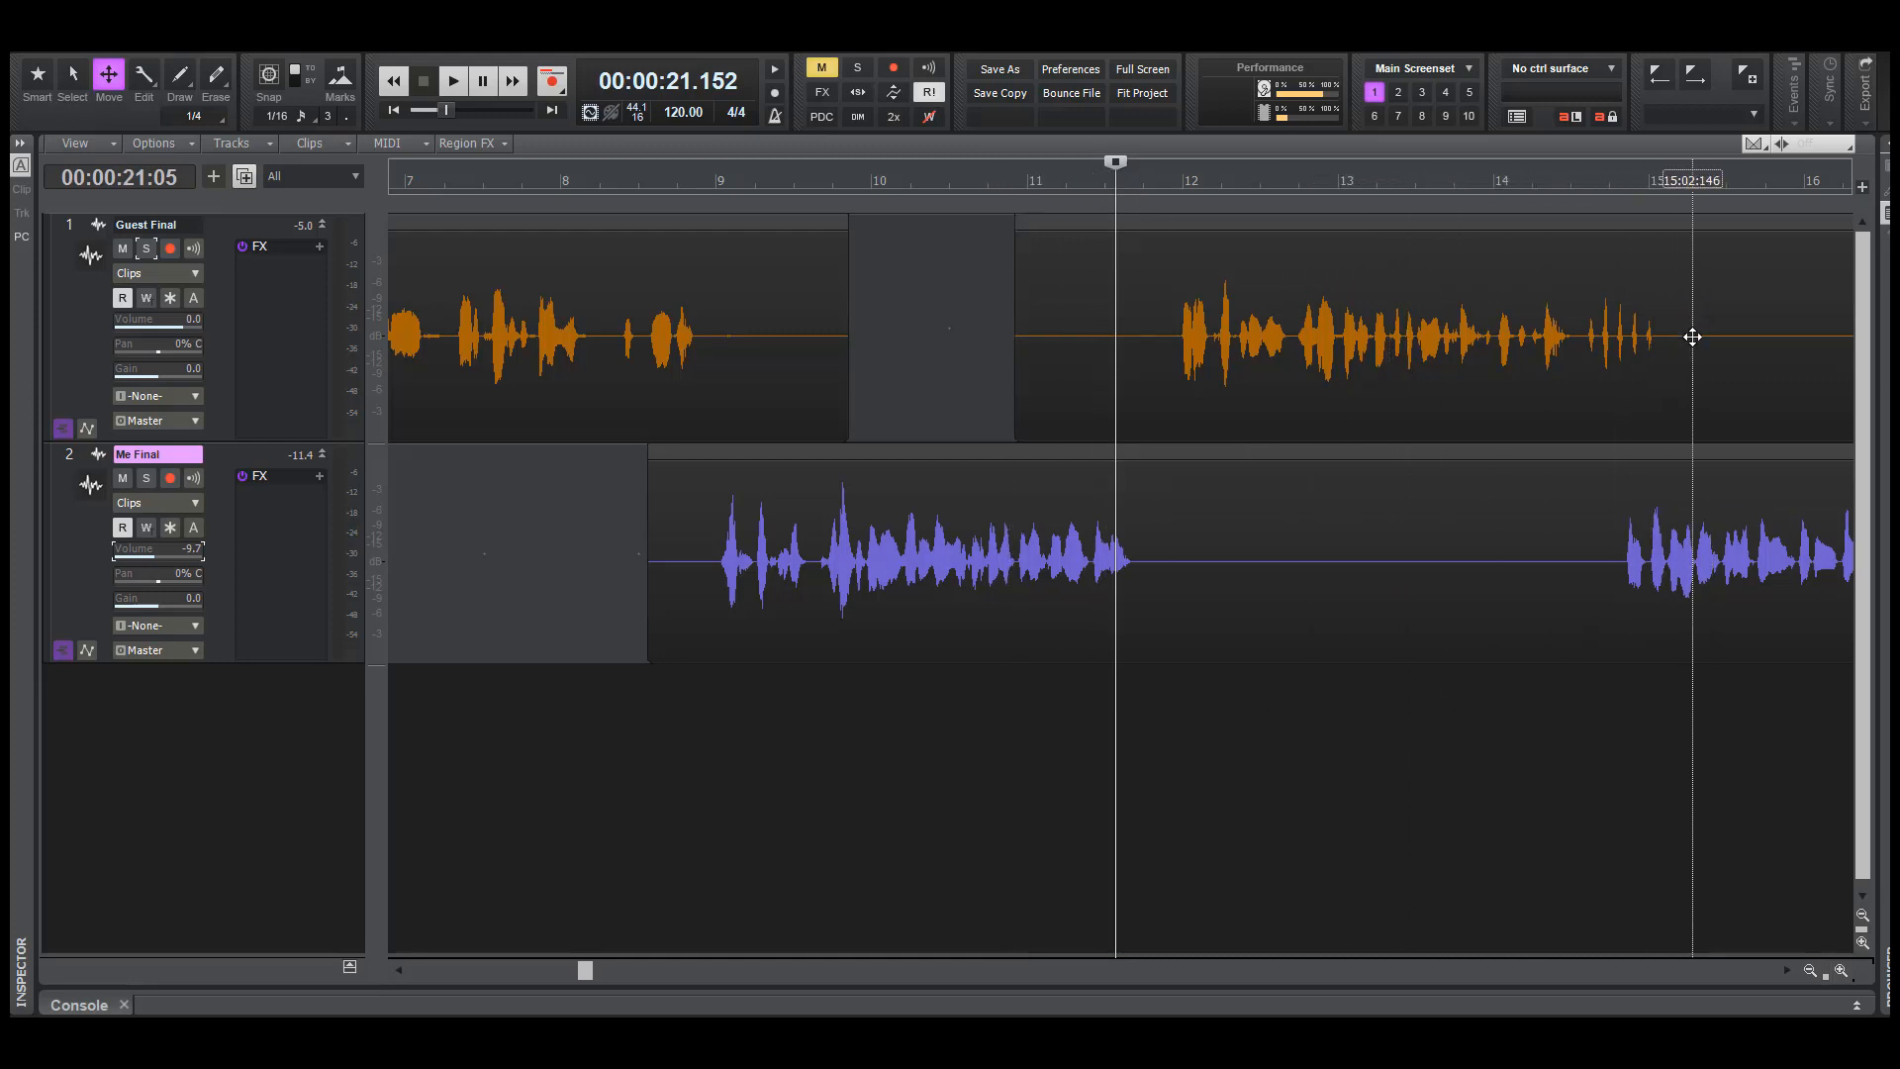
drag(1696, 346, 1573, 357)
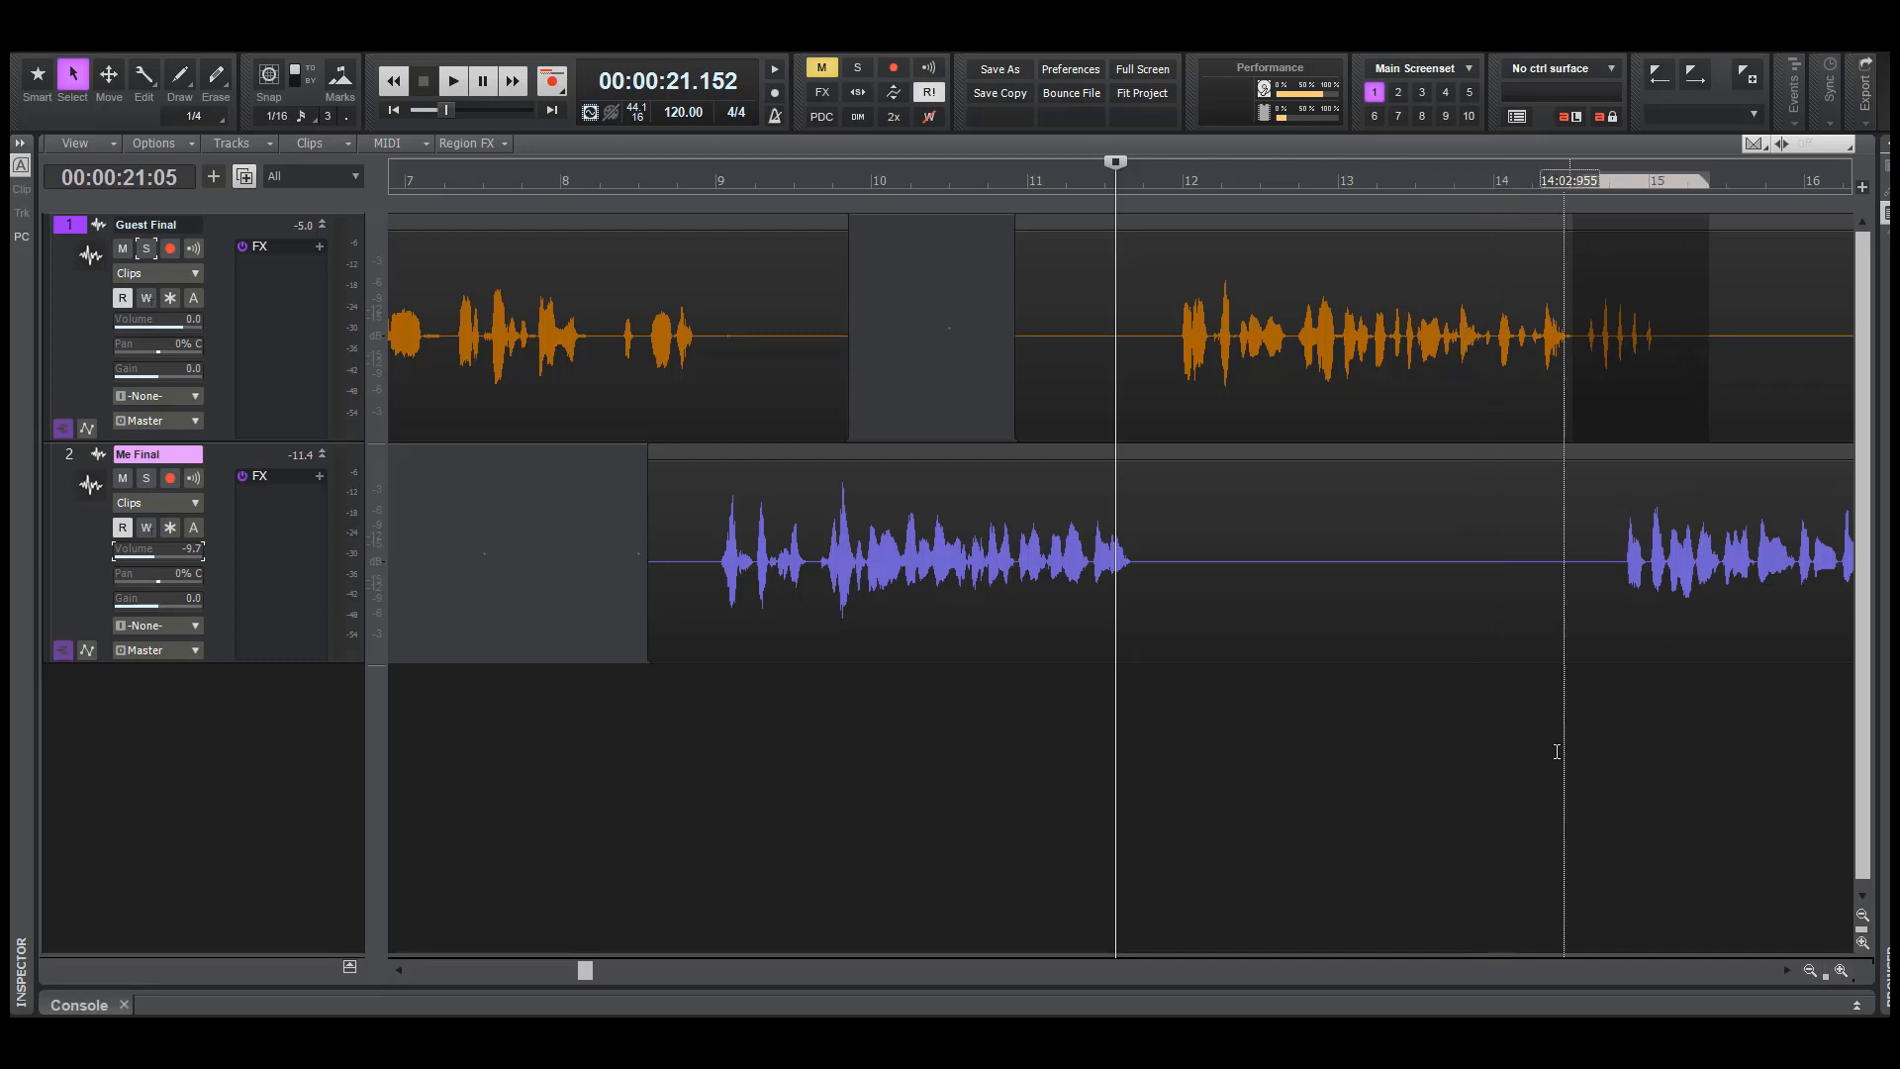
click(1541, 717)
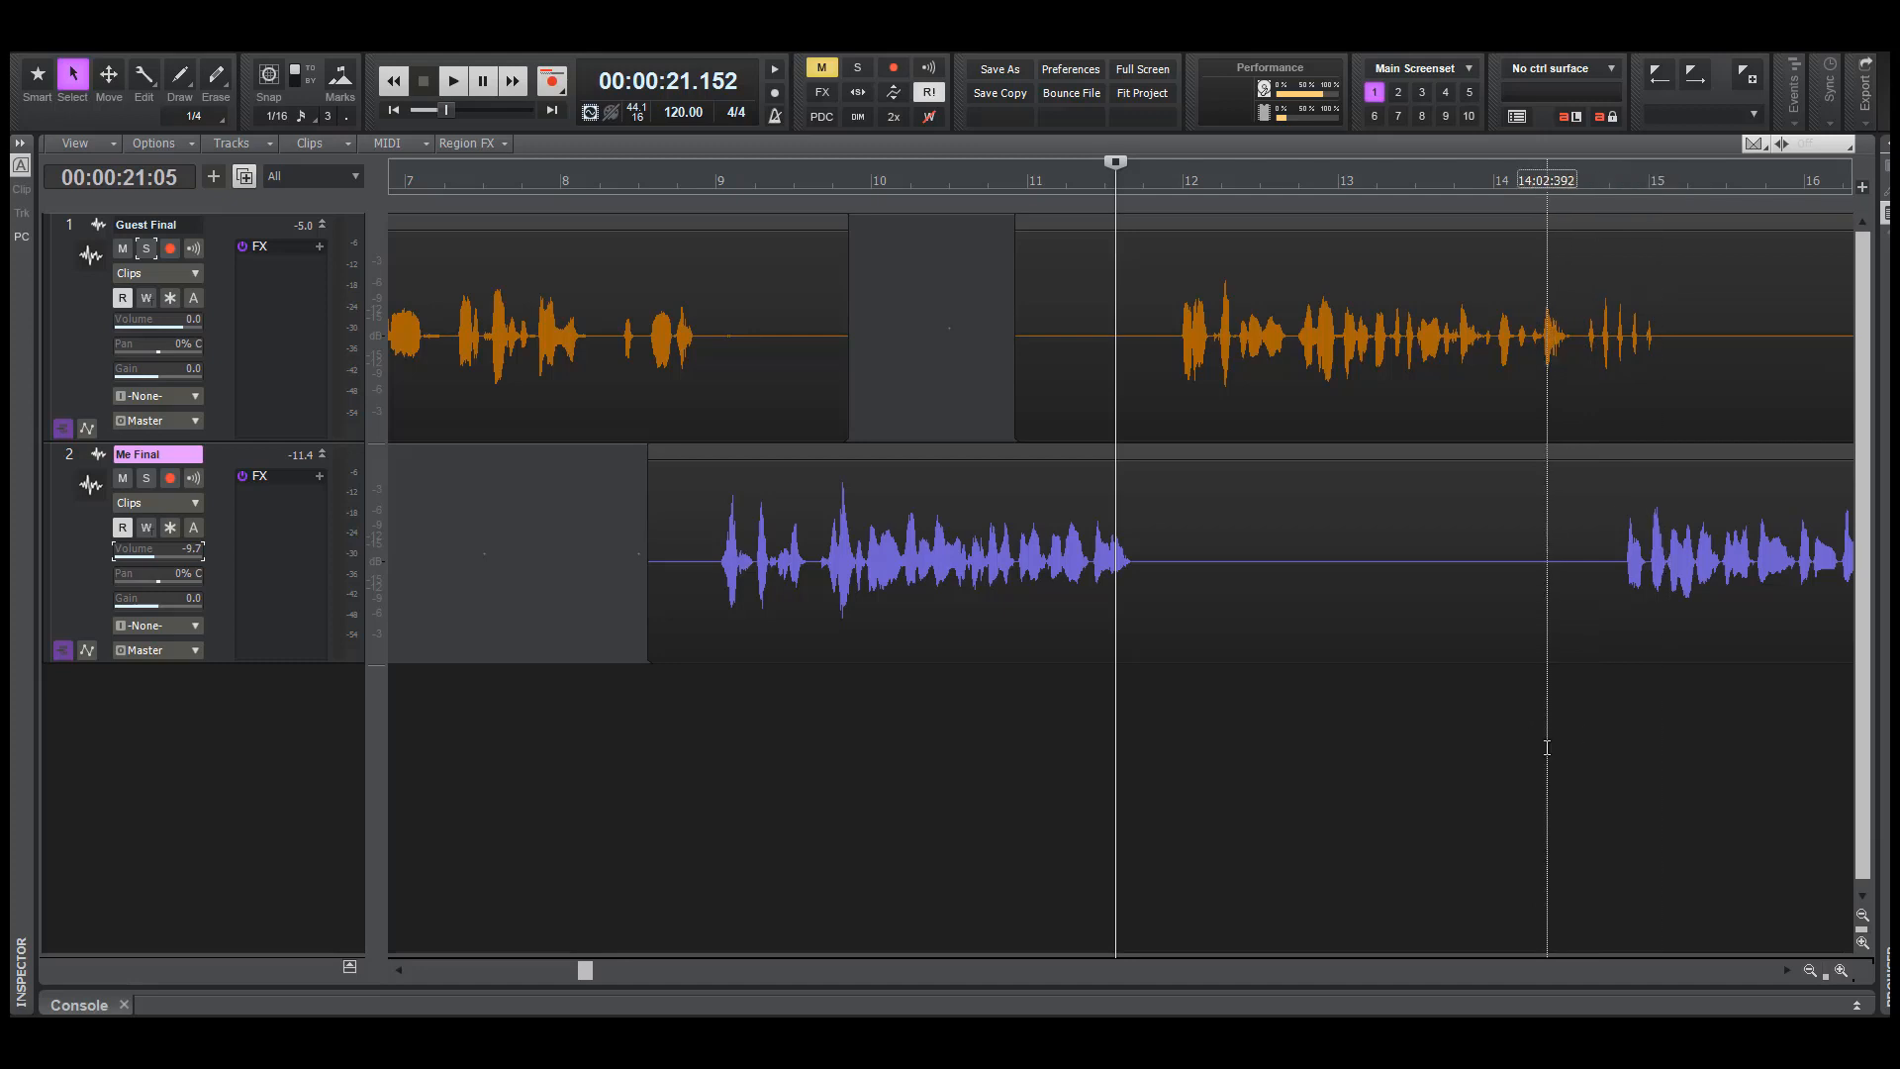
key(space)
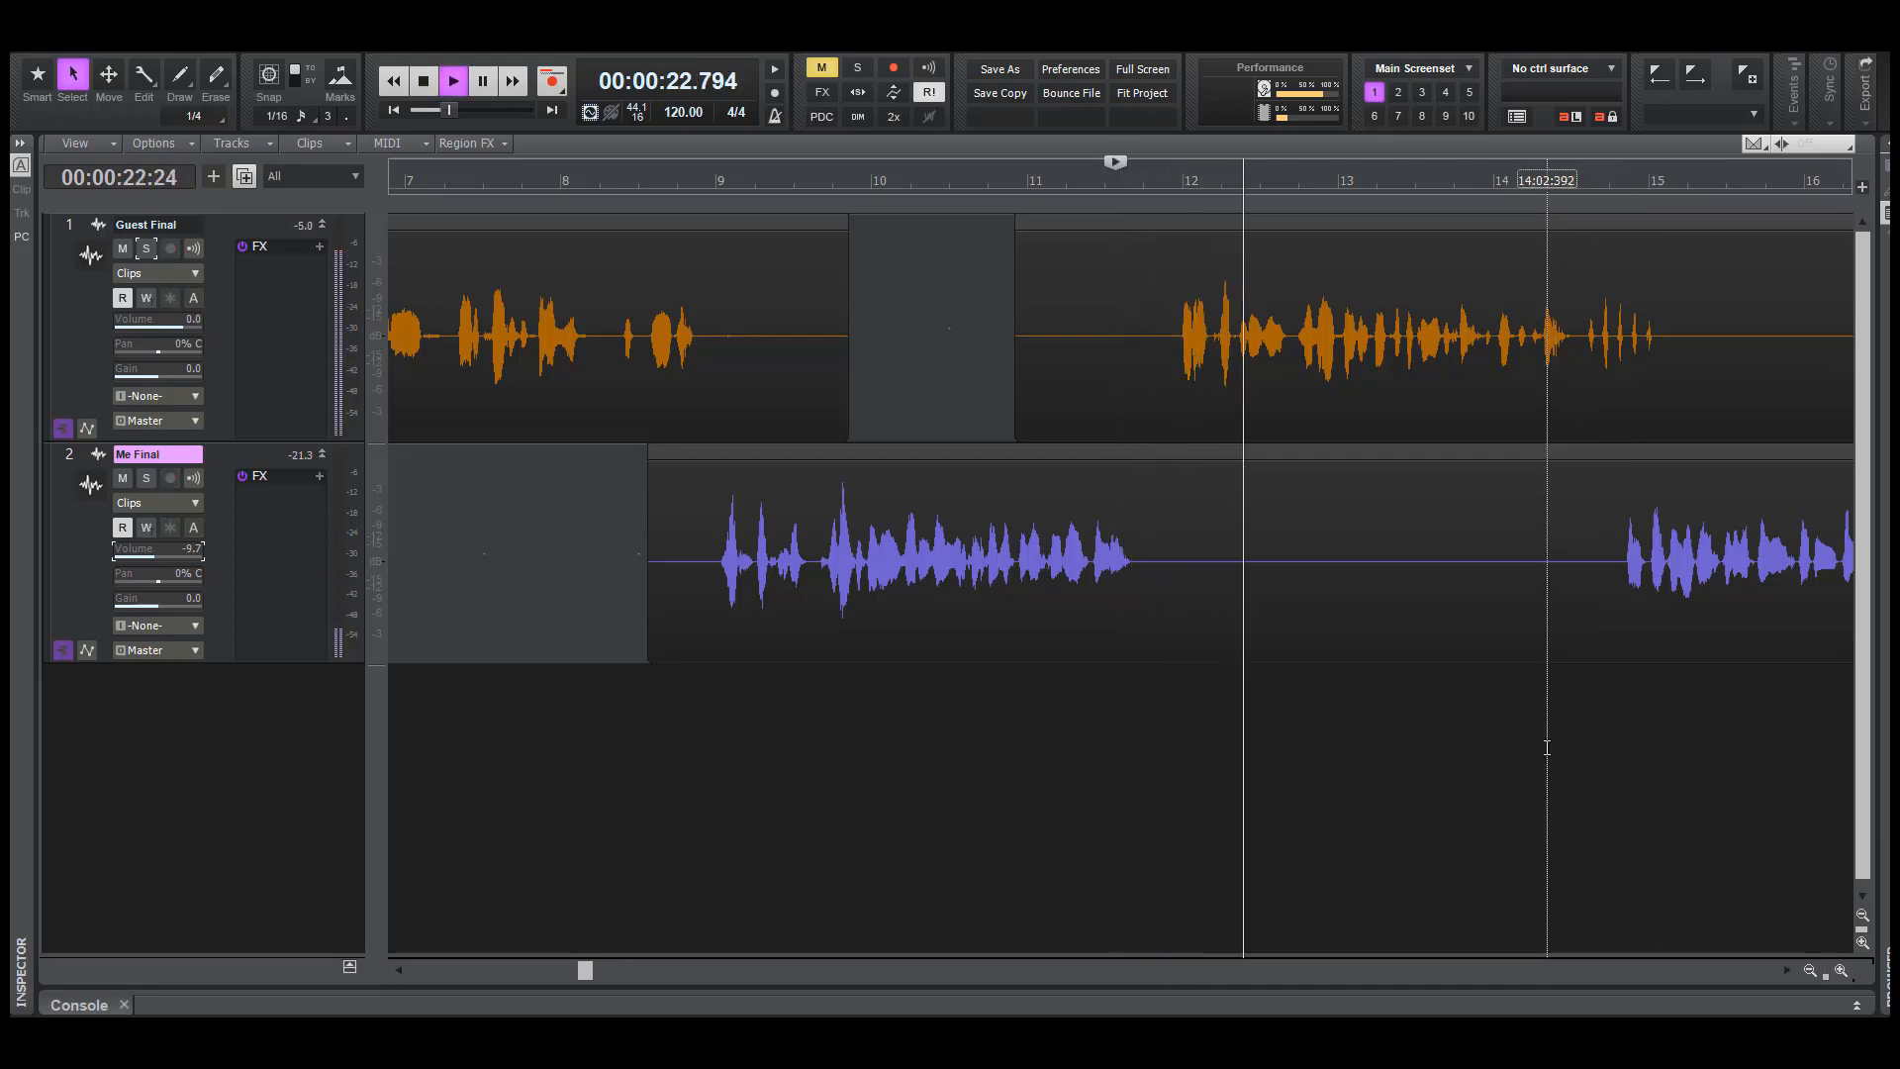
key(F5)
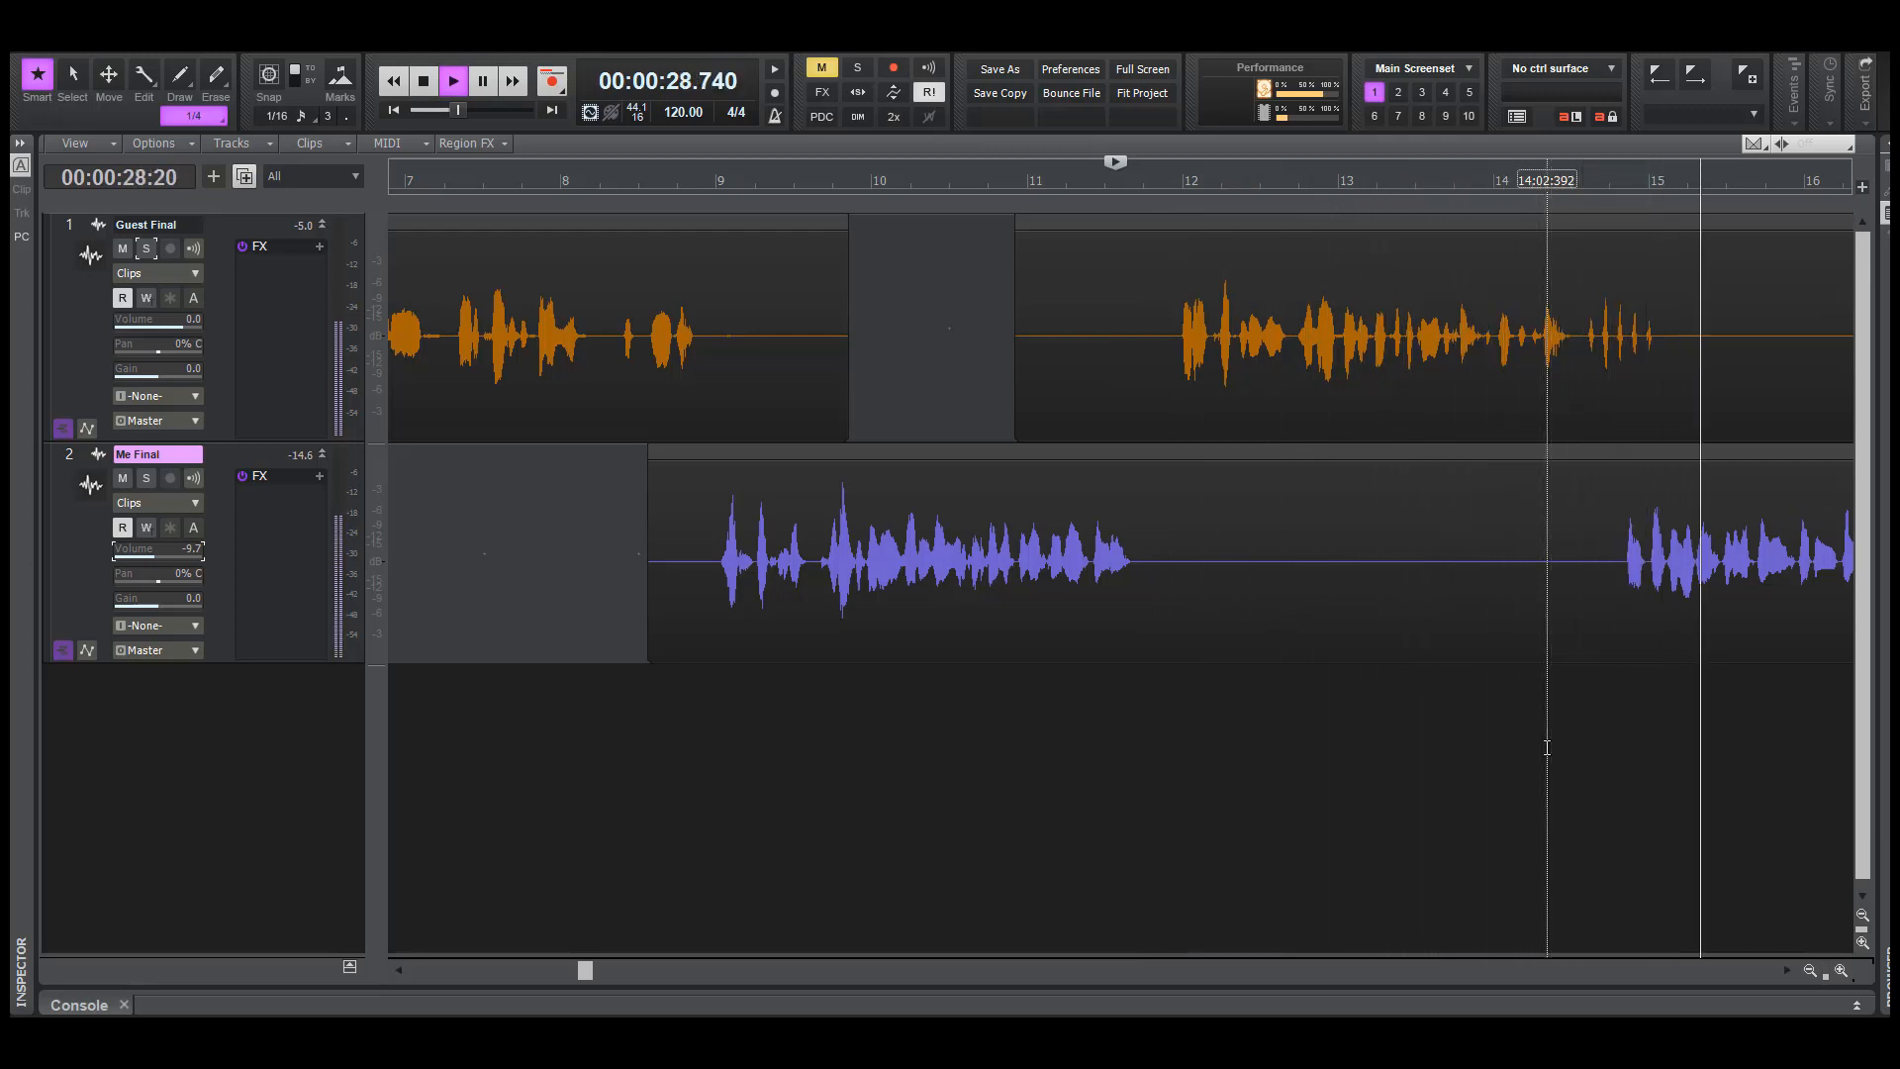
key(space)
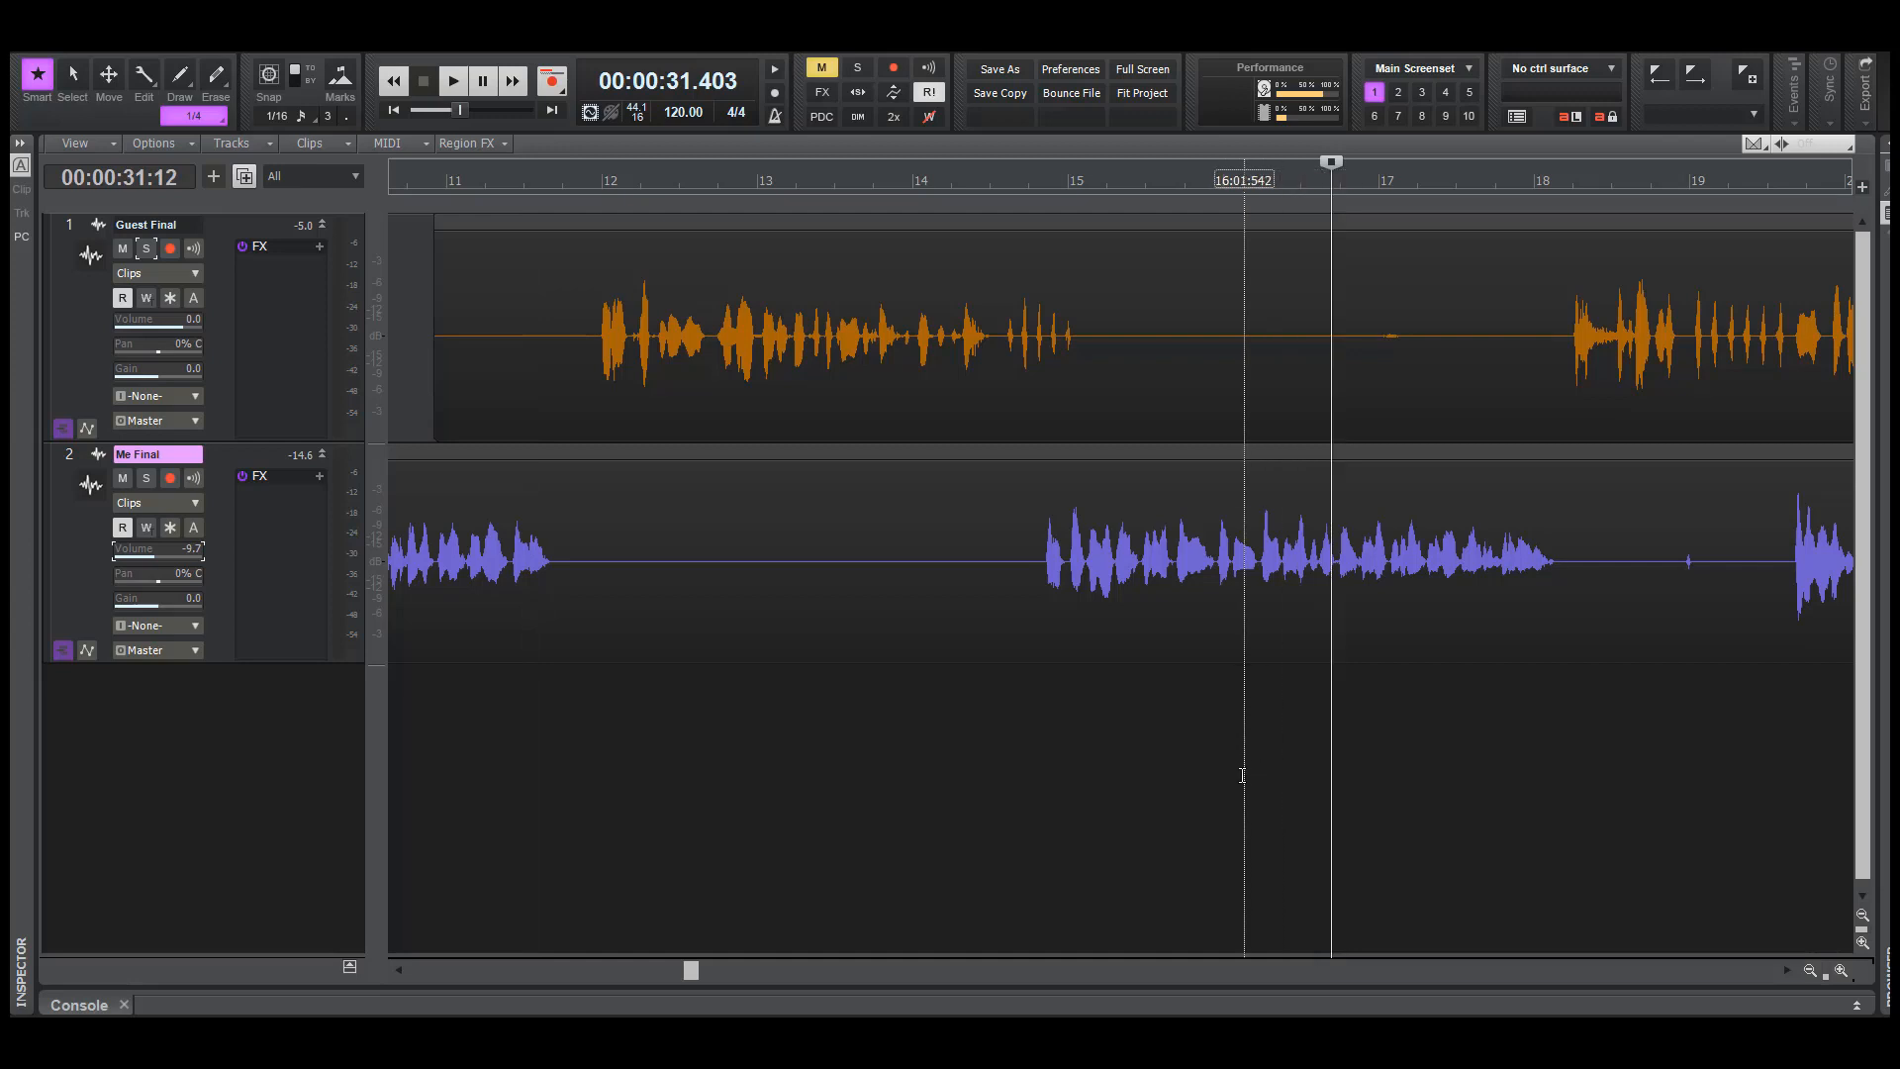
Play the faint Guest Final sound near bar 17 from about 31.4 seconds, both with all tracks and with Guest Final soloed
drag(1361, 384, 1406, 386)
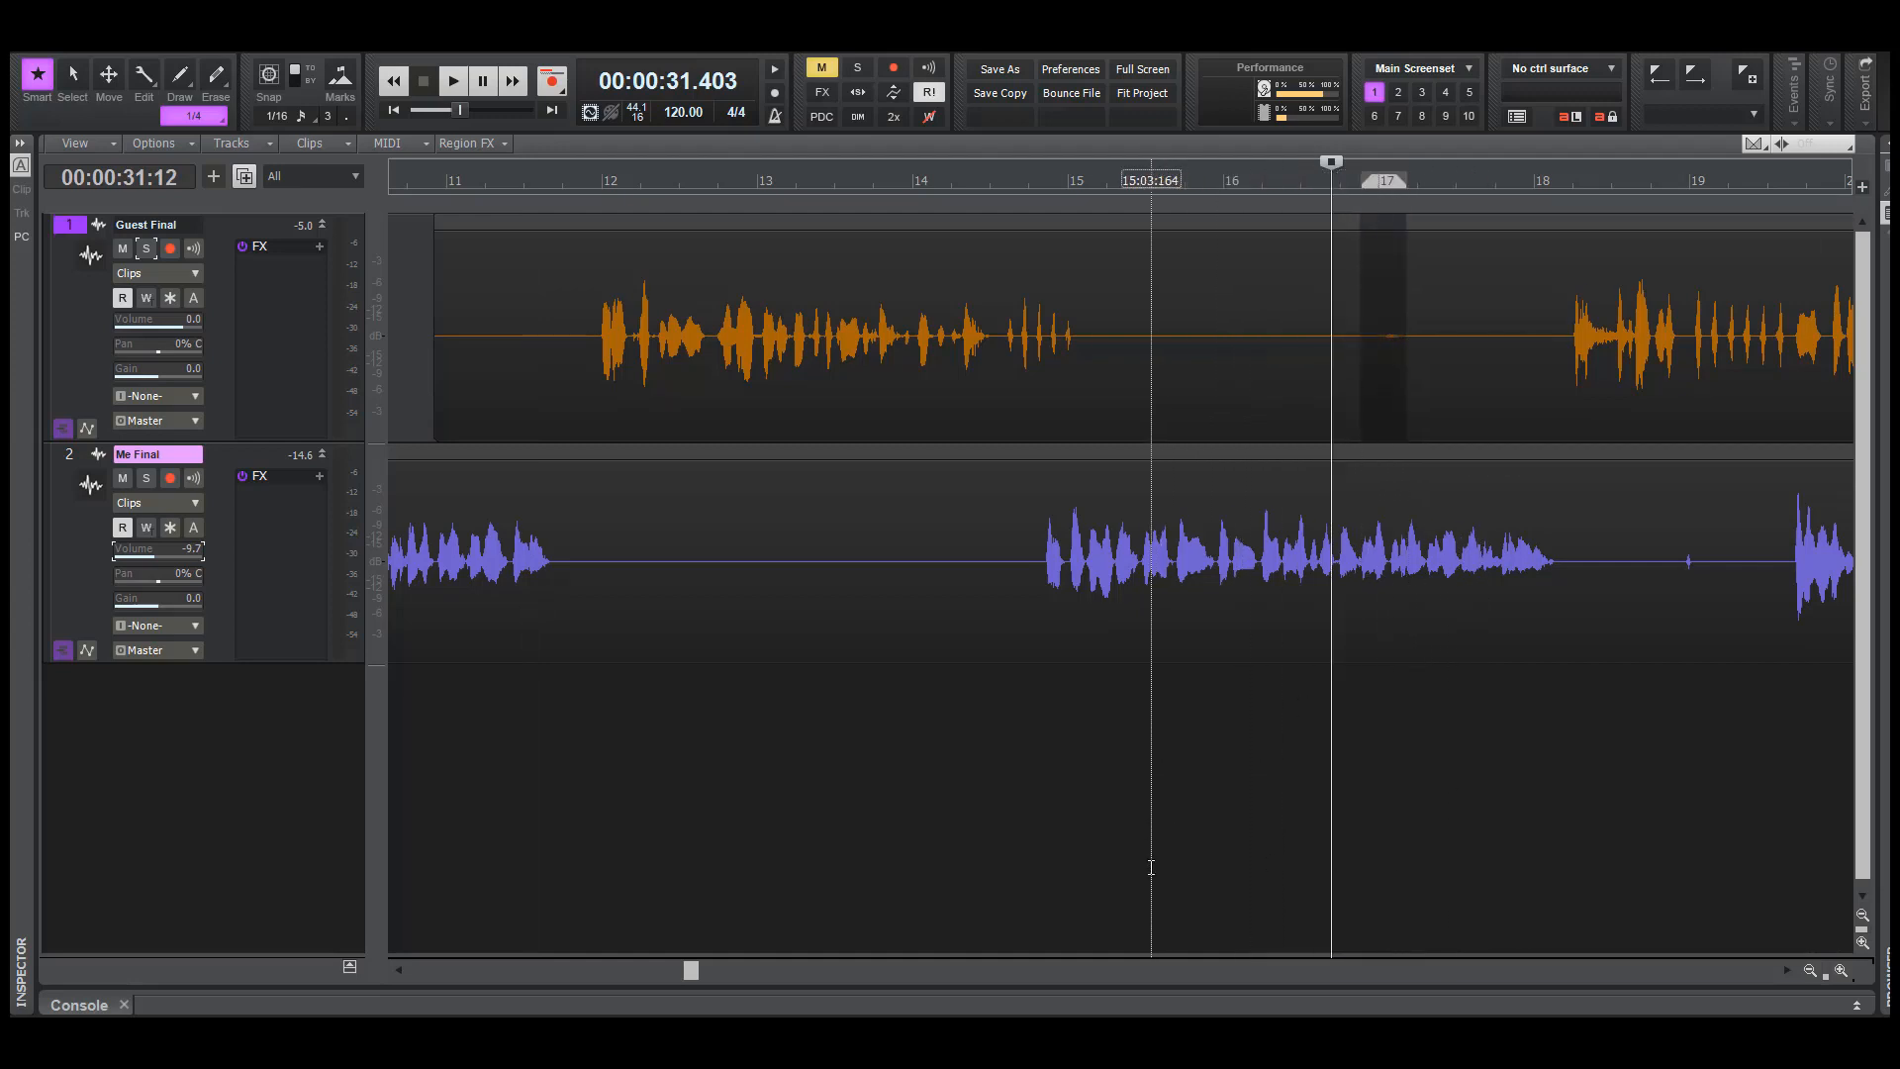
click(1333, 792)
key(space)
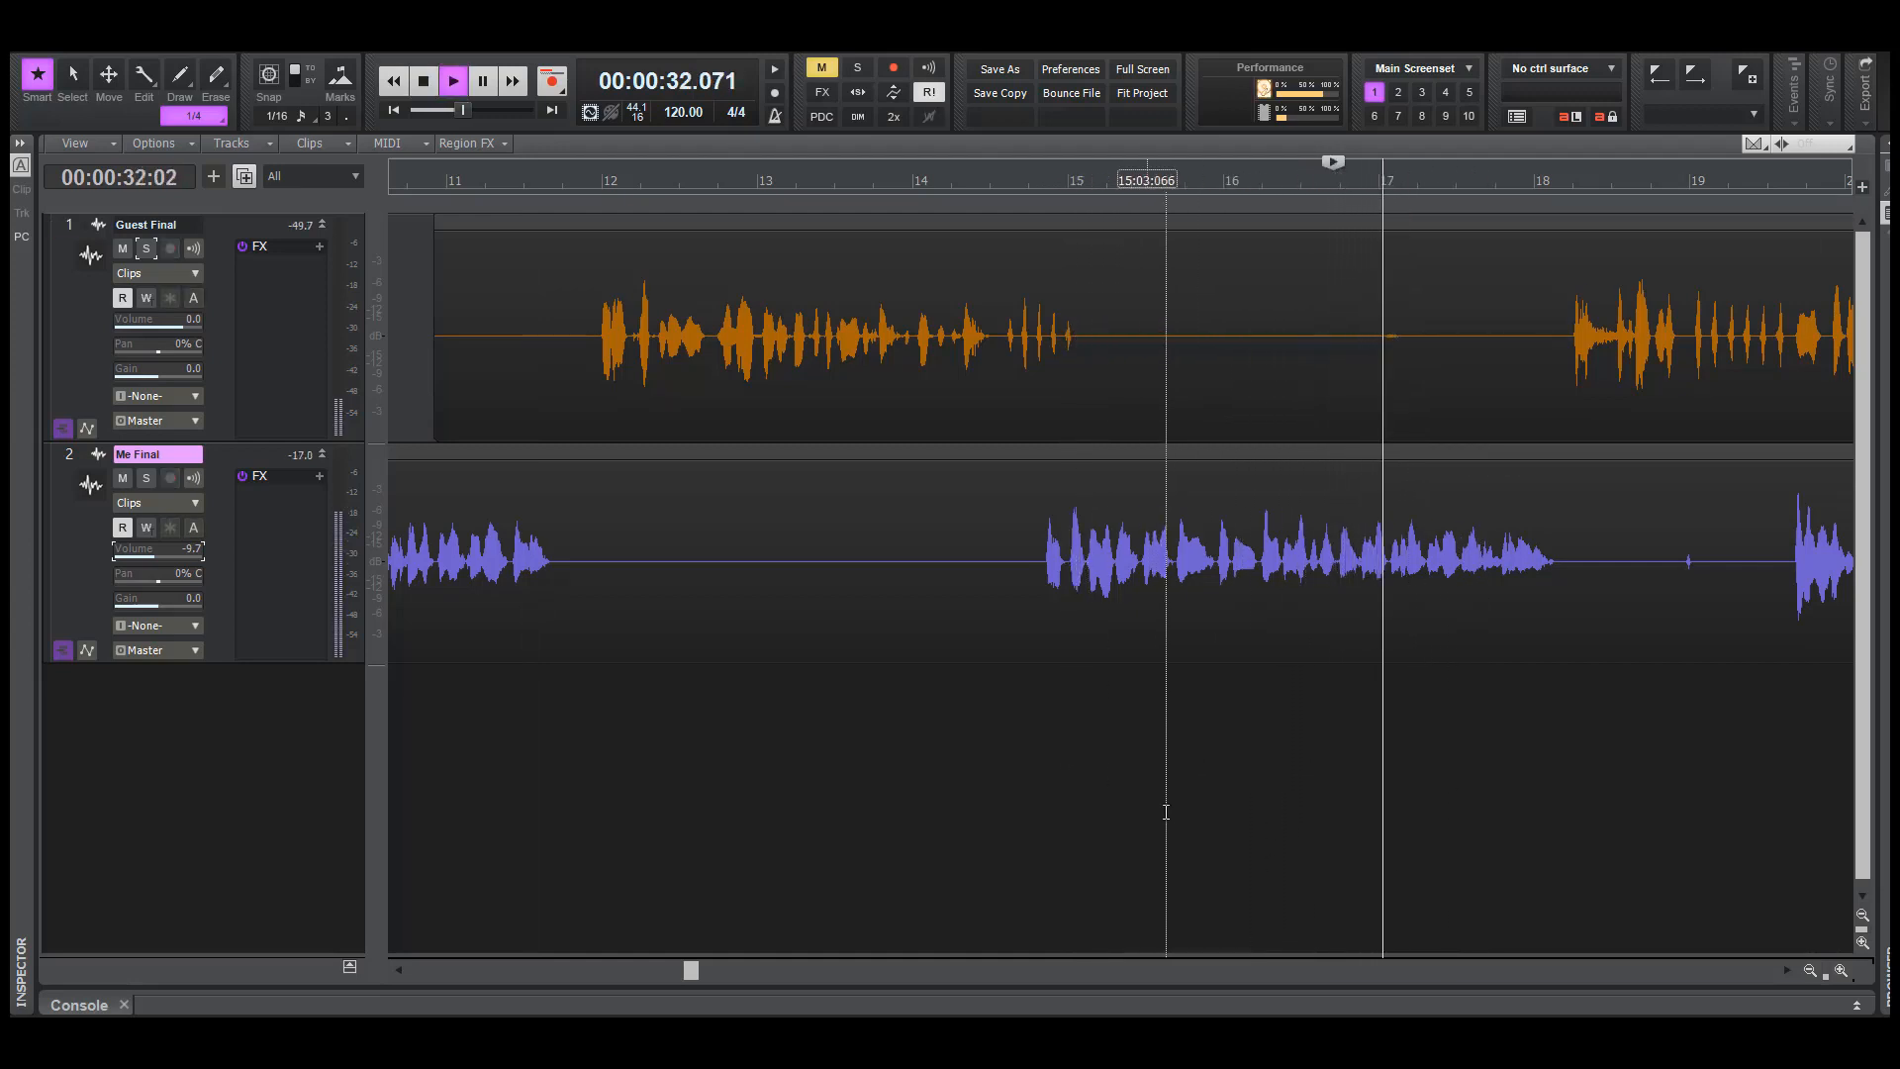
click(145, 249)
key(space)
click(503, 568)
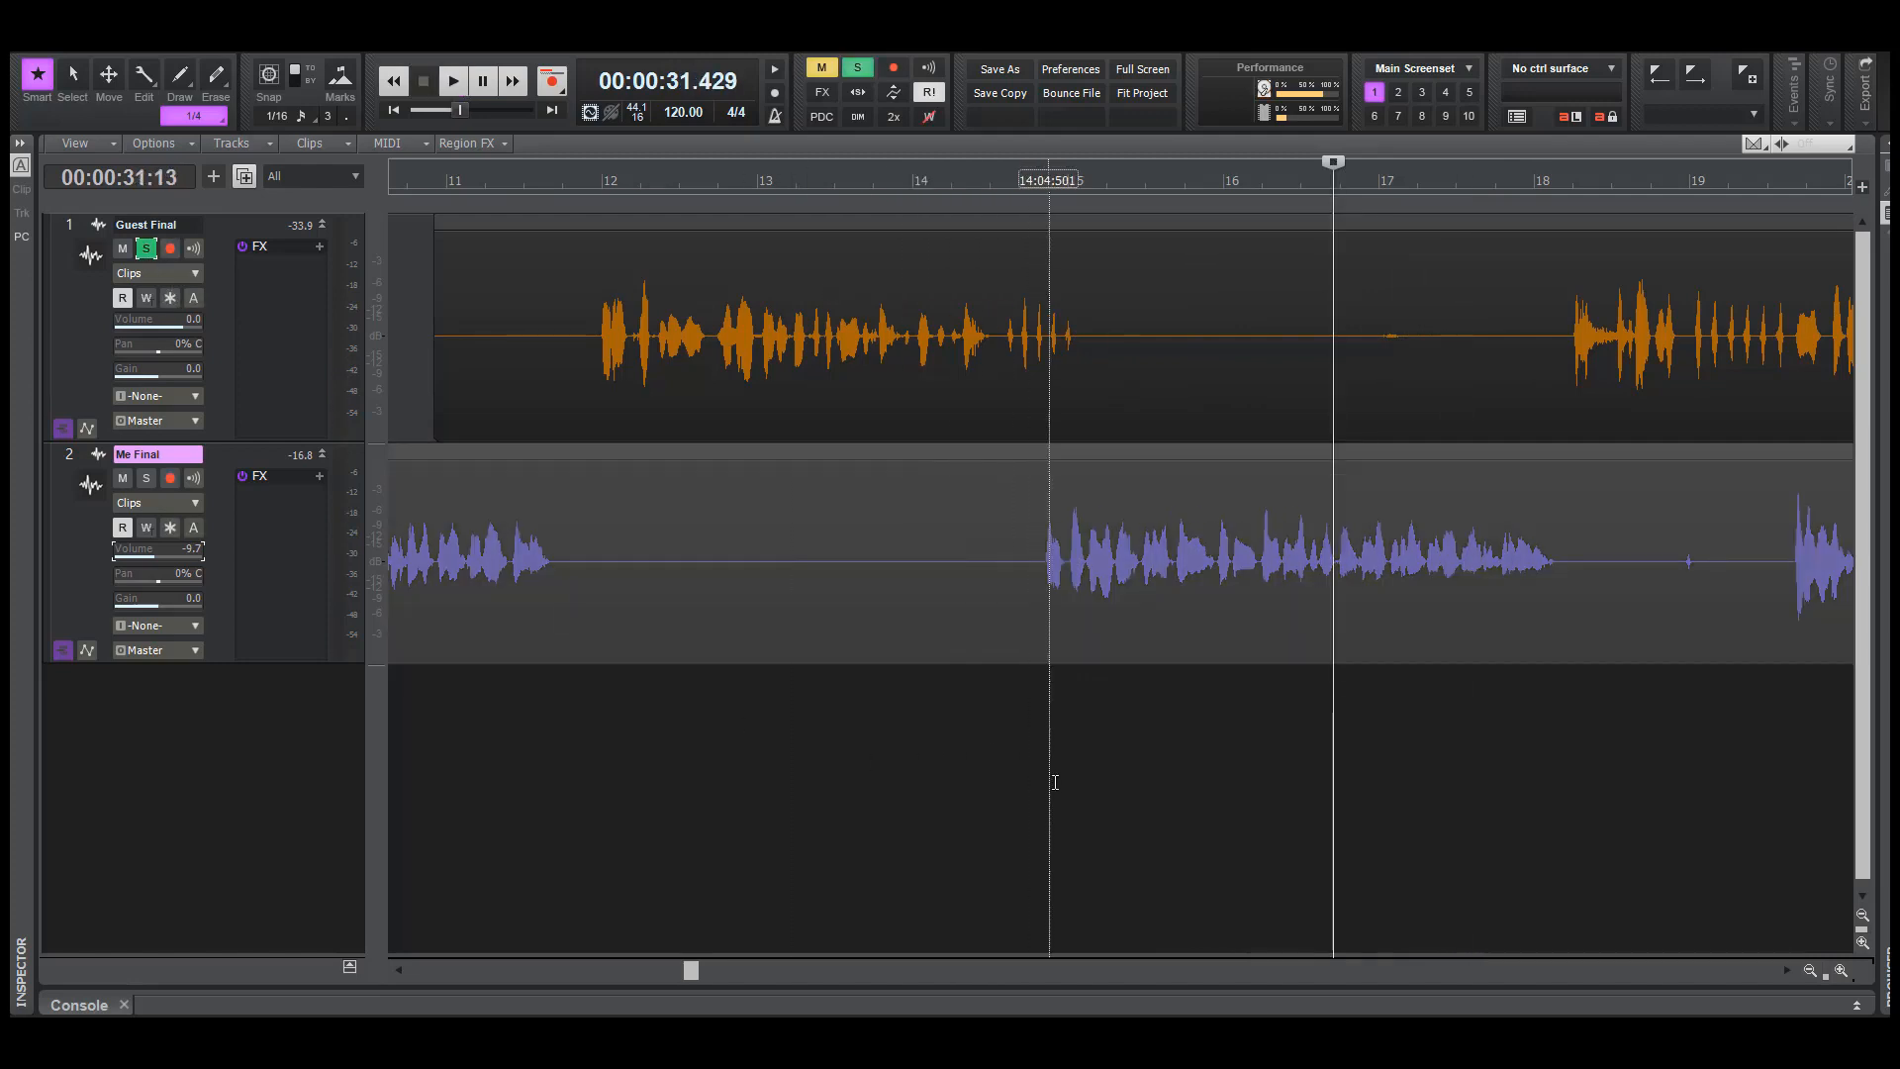
key(space)
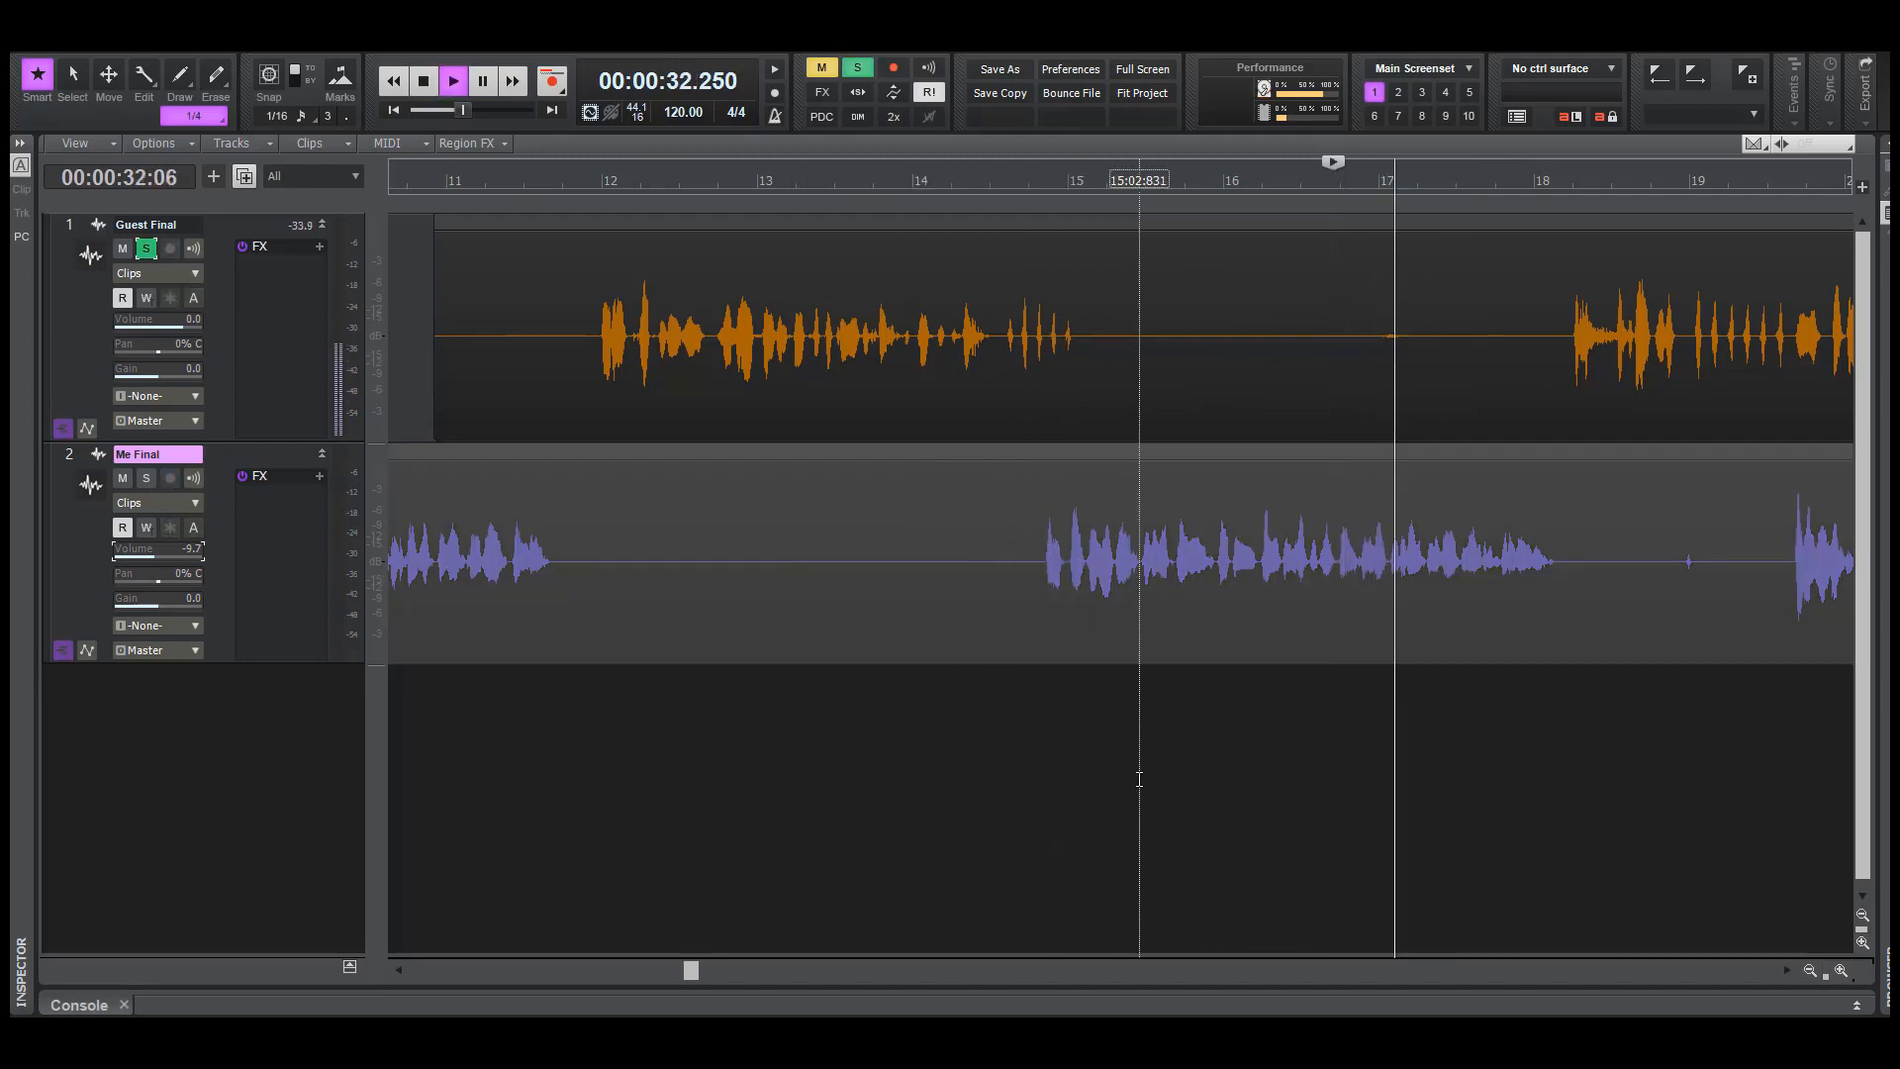
key(space)
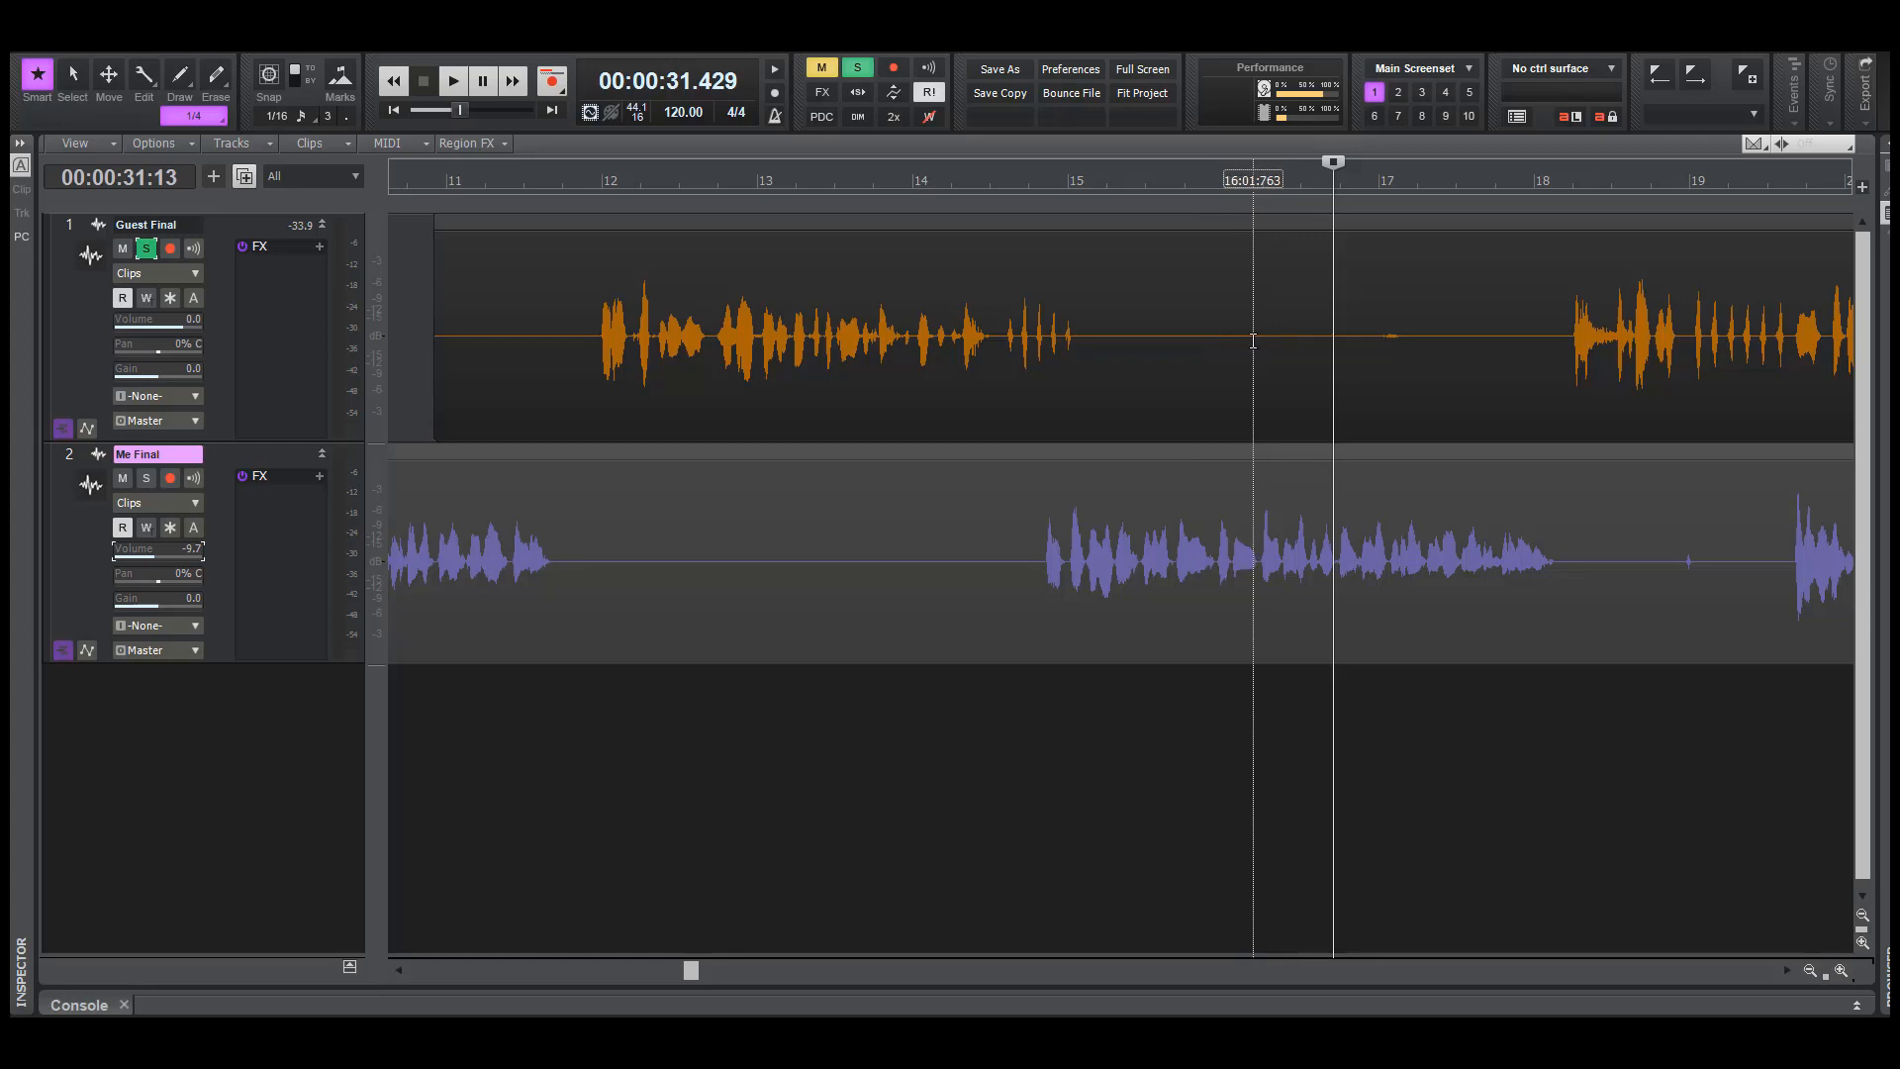
Delete the faint noise on Guest Final between about bars 16.2 and 17.6, and play the soloed track from about 29.7 seconds
drag(1253, 334, 1481, 381)
key(Delete)
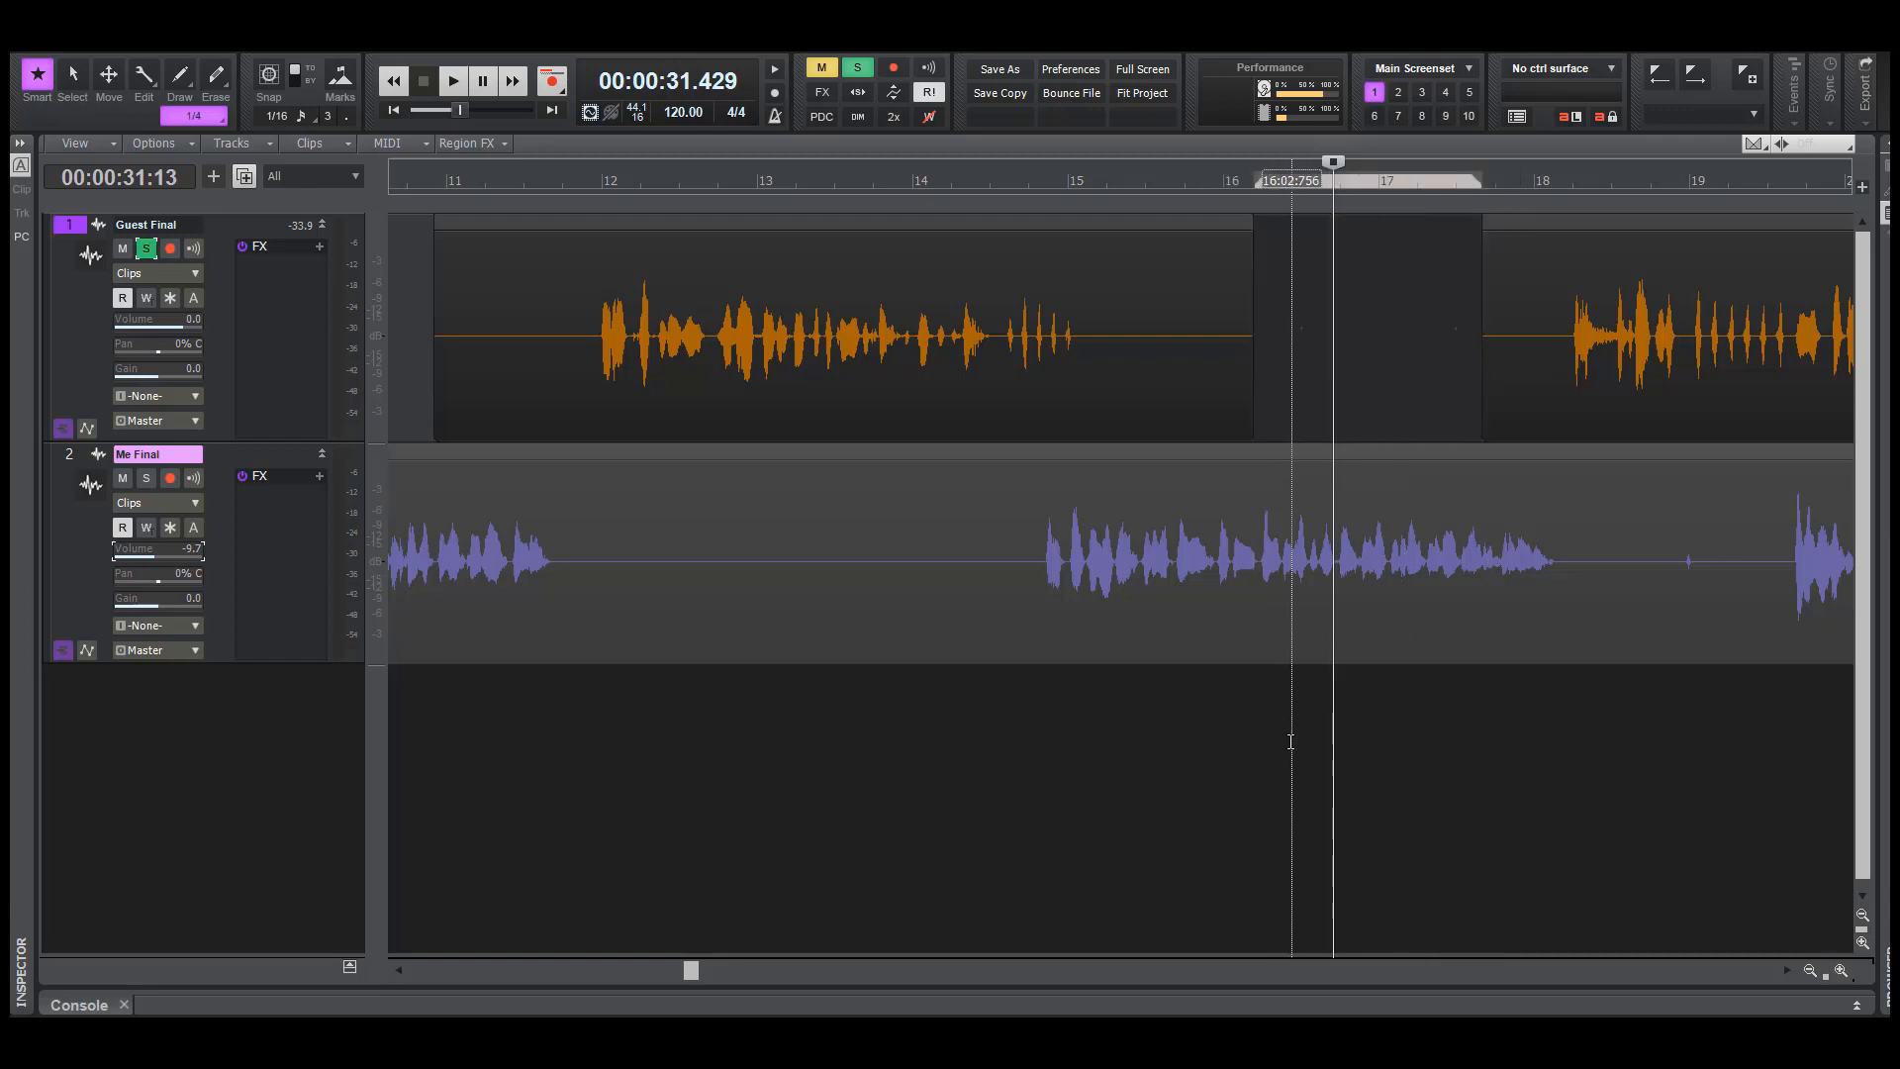
click(1216, 660)
key(space)
click(1199, 655)
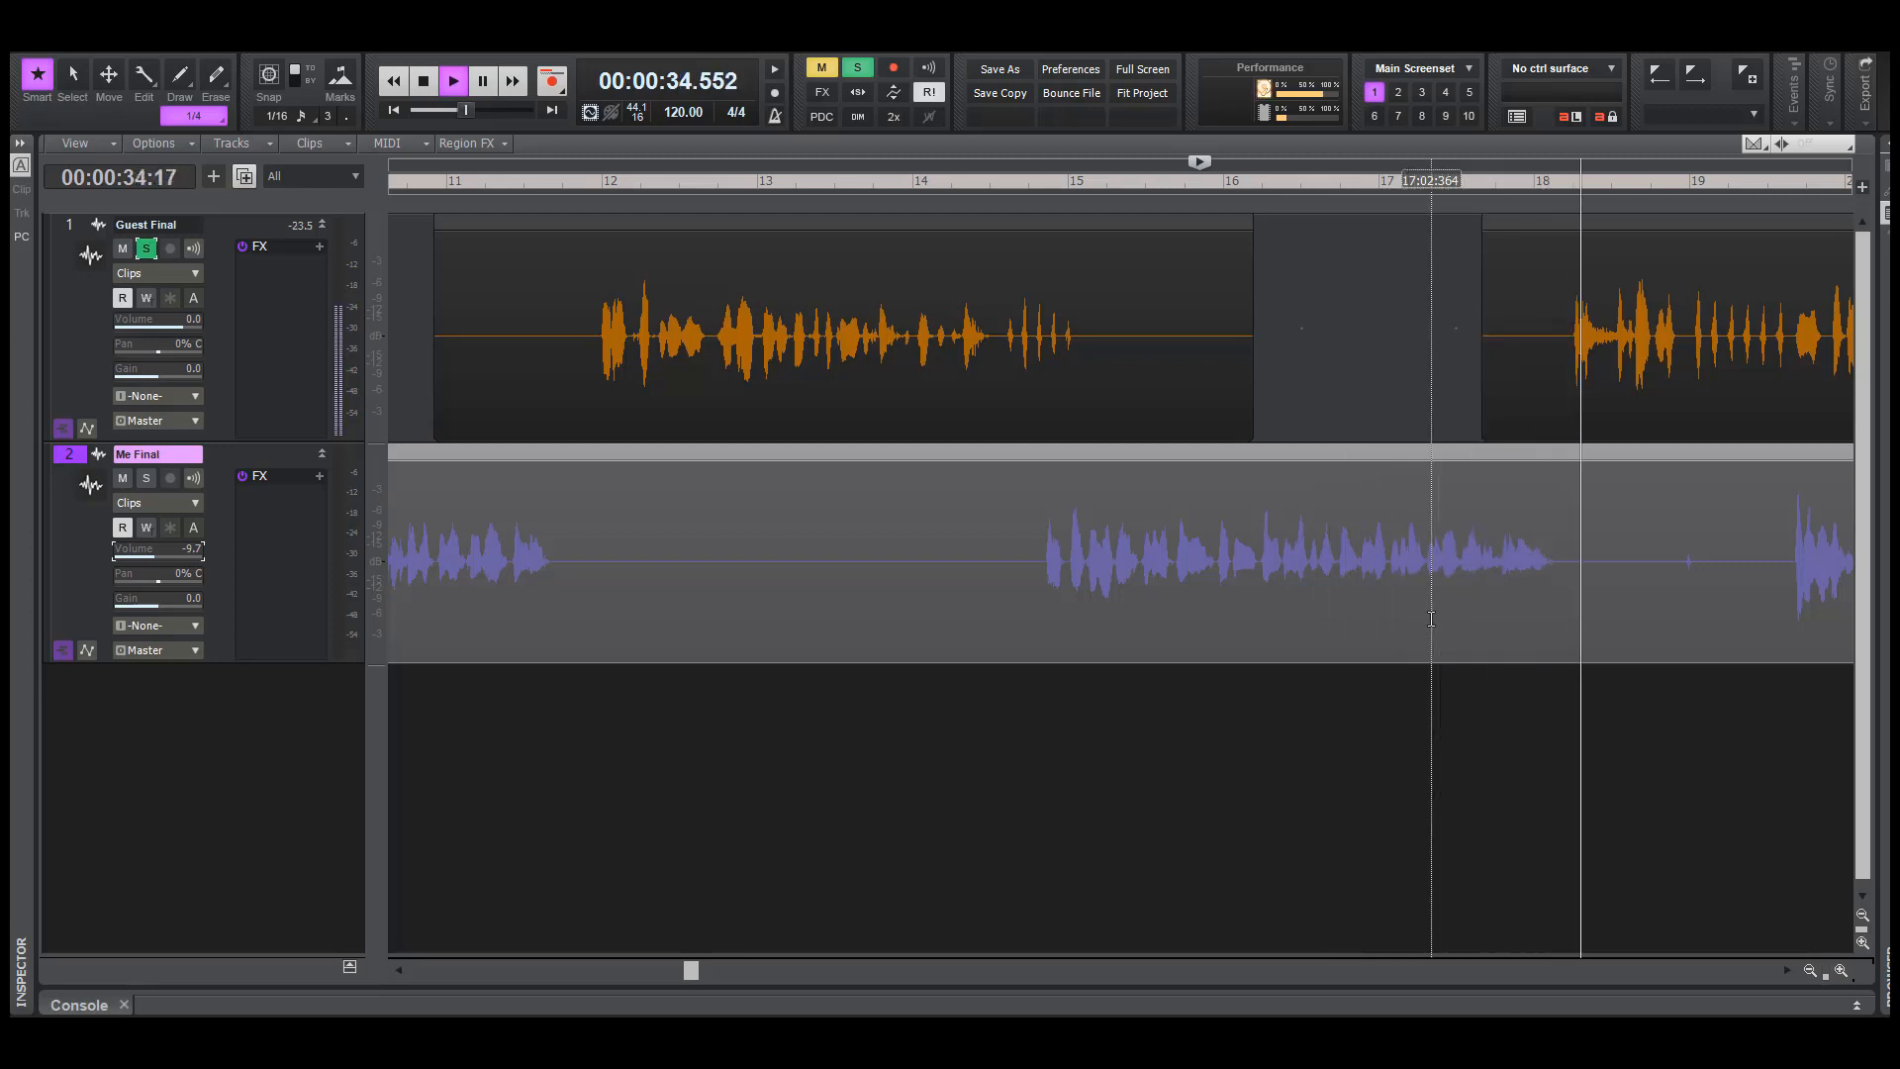
key(space)
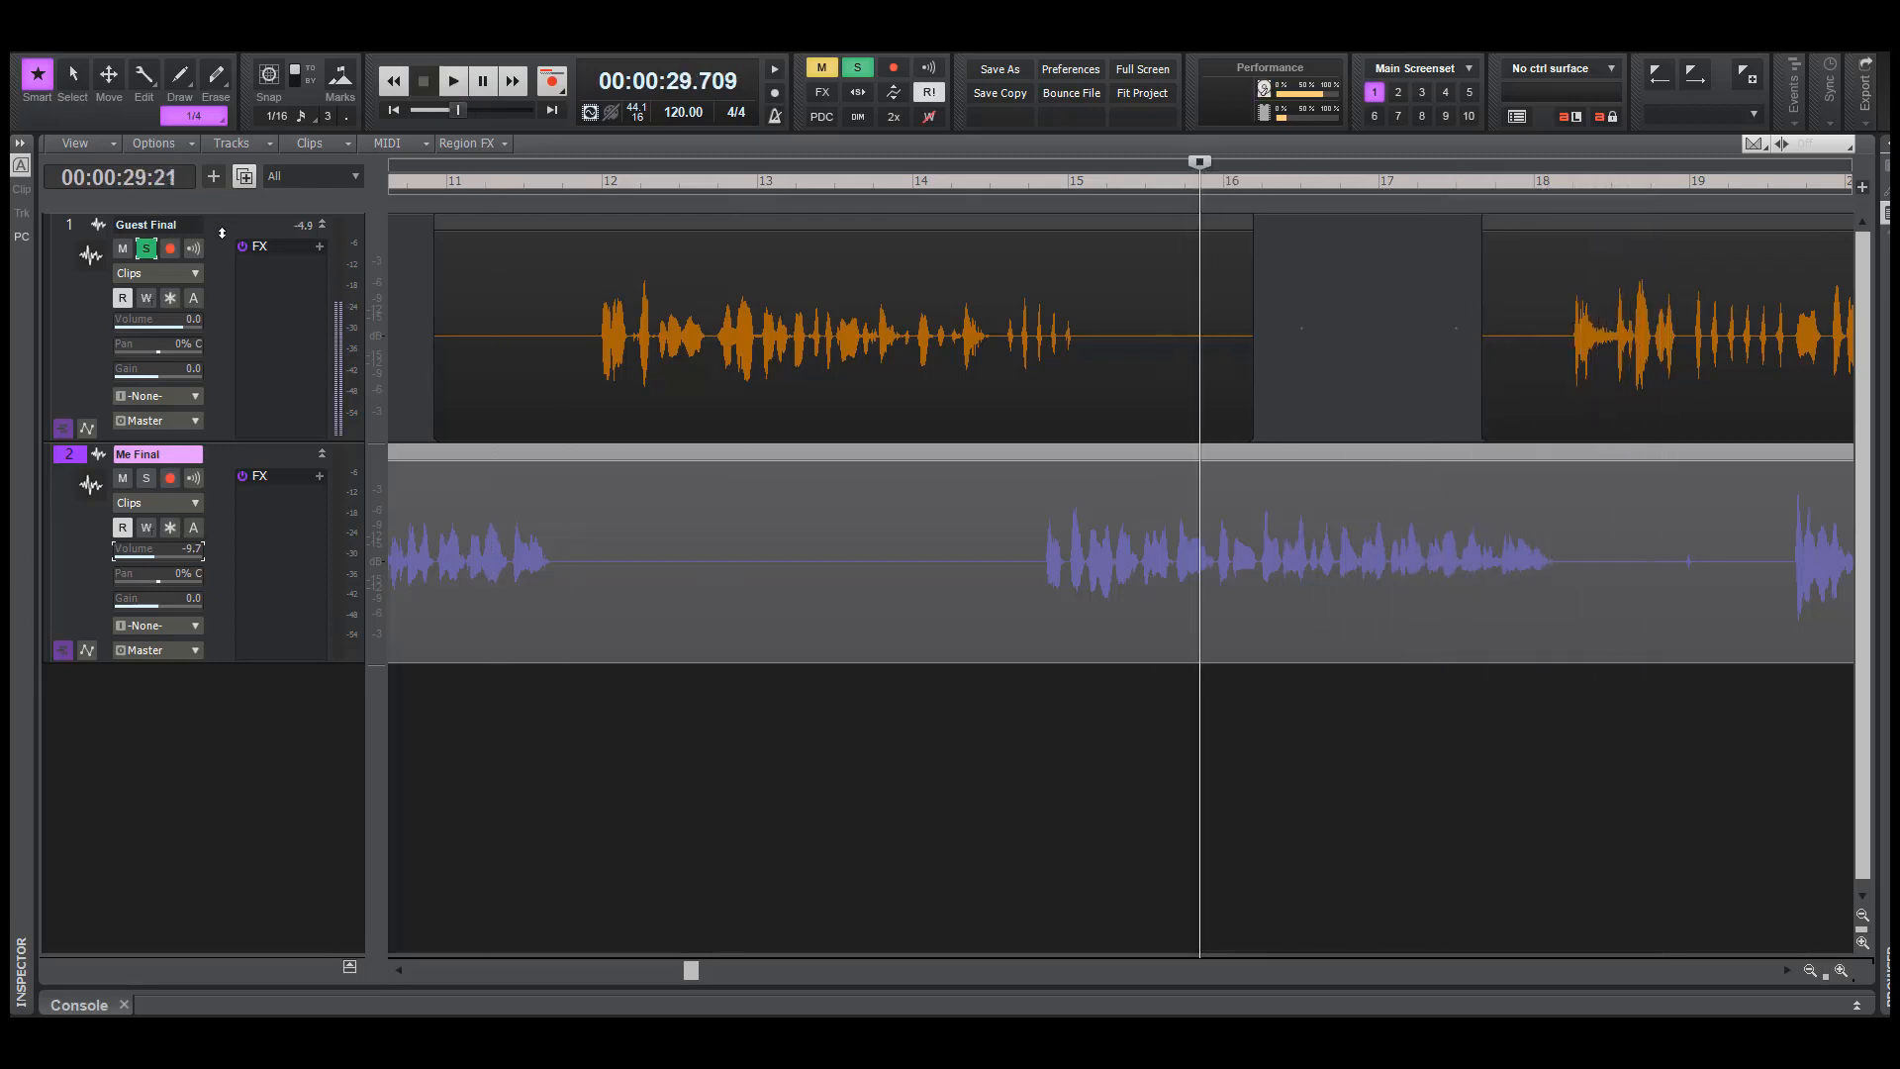
Unsolo Guest Final and play both tracks from about 33.2 seconds into the guest's passage after bar 18
click(153, 249)
click(1467, 741)
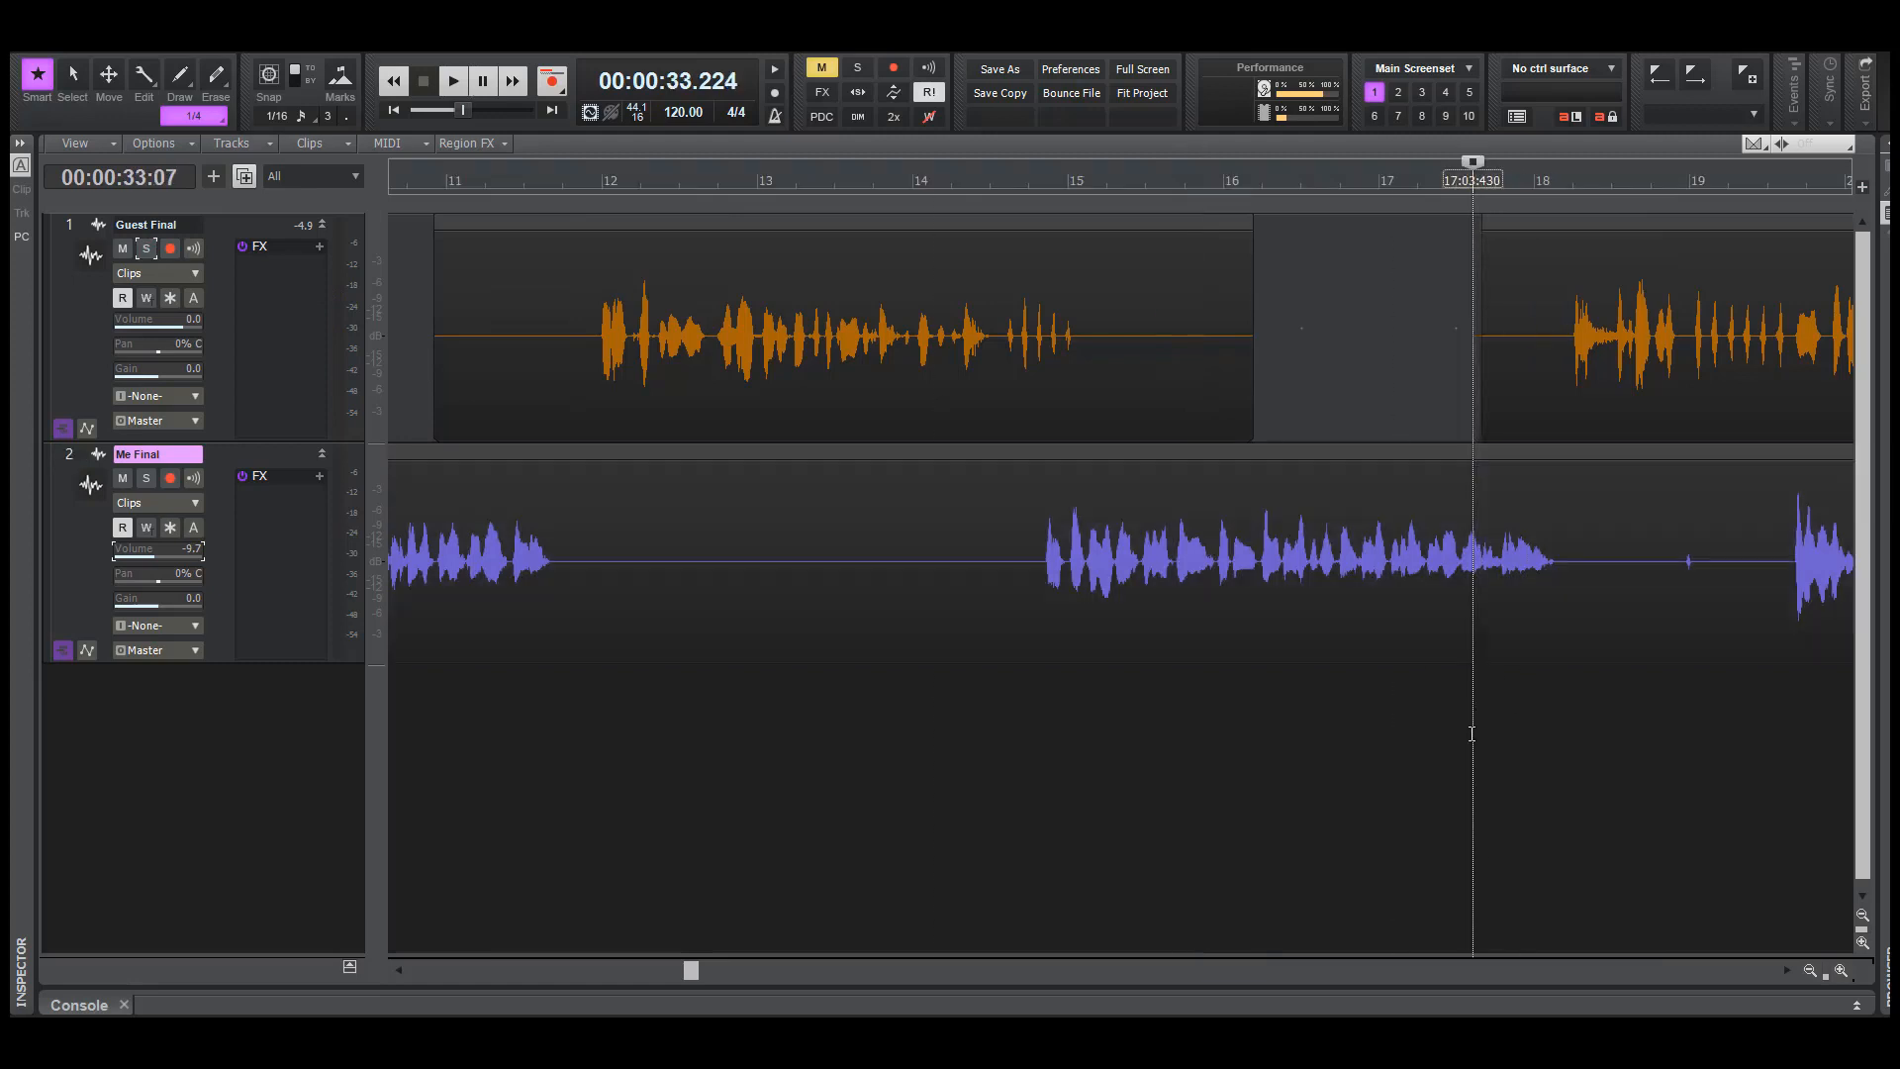
key(space)
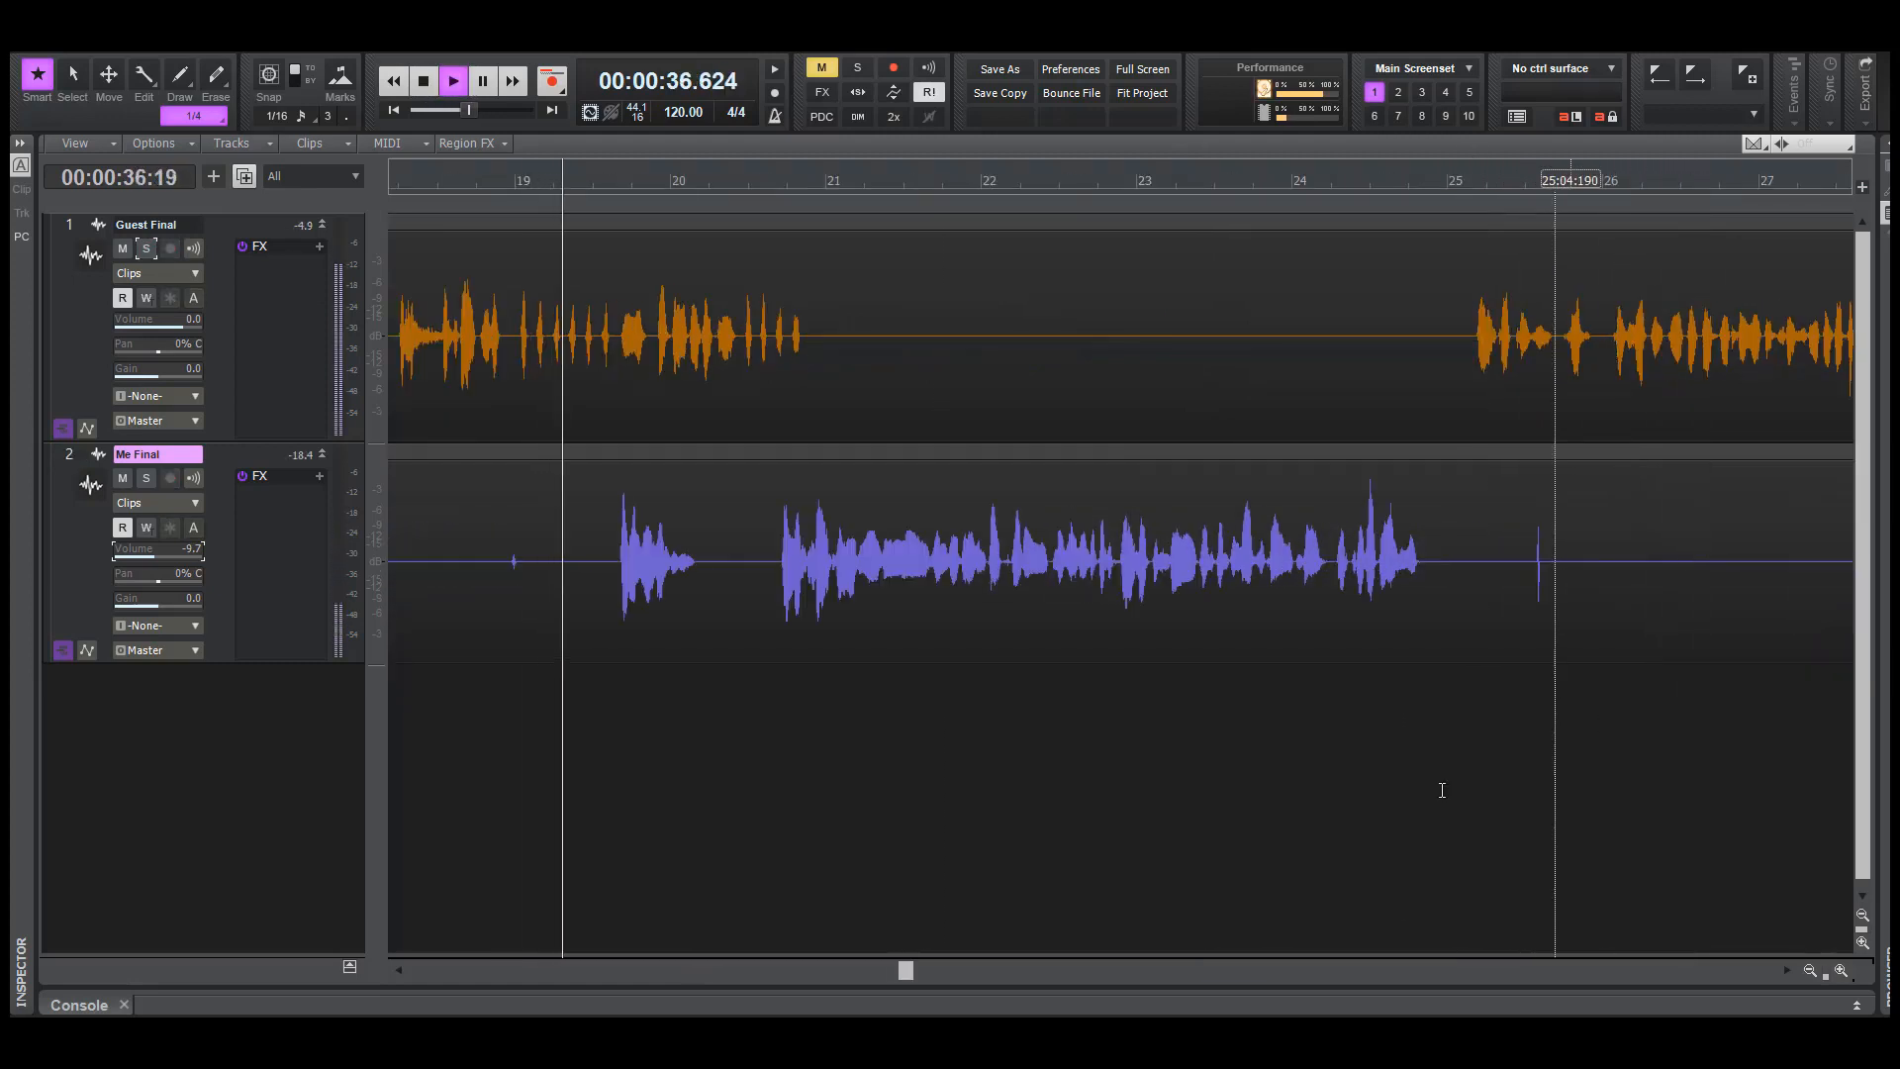
key(space)
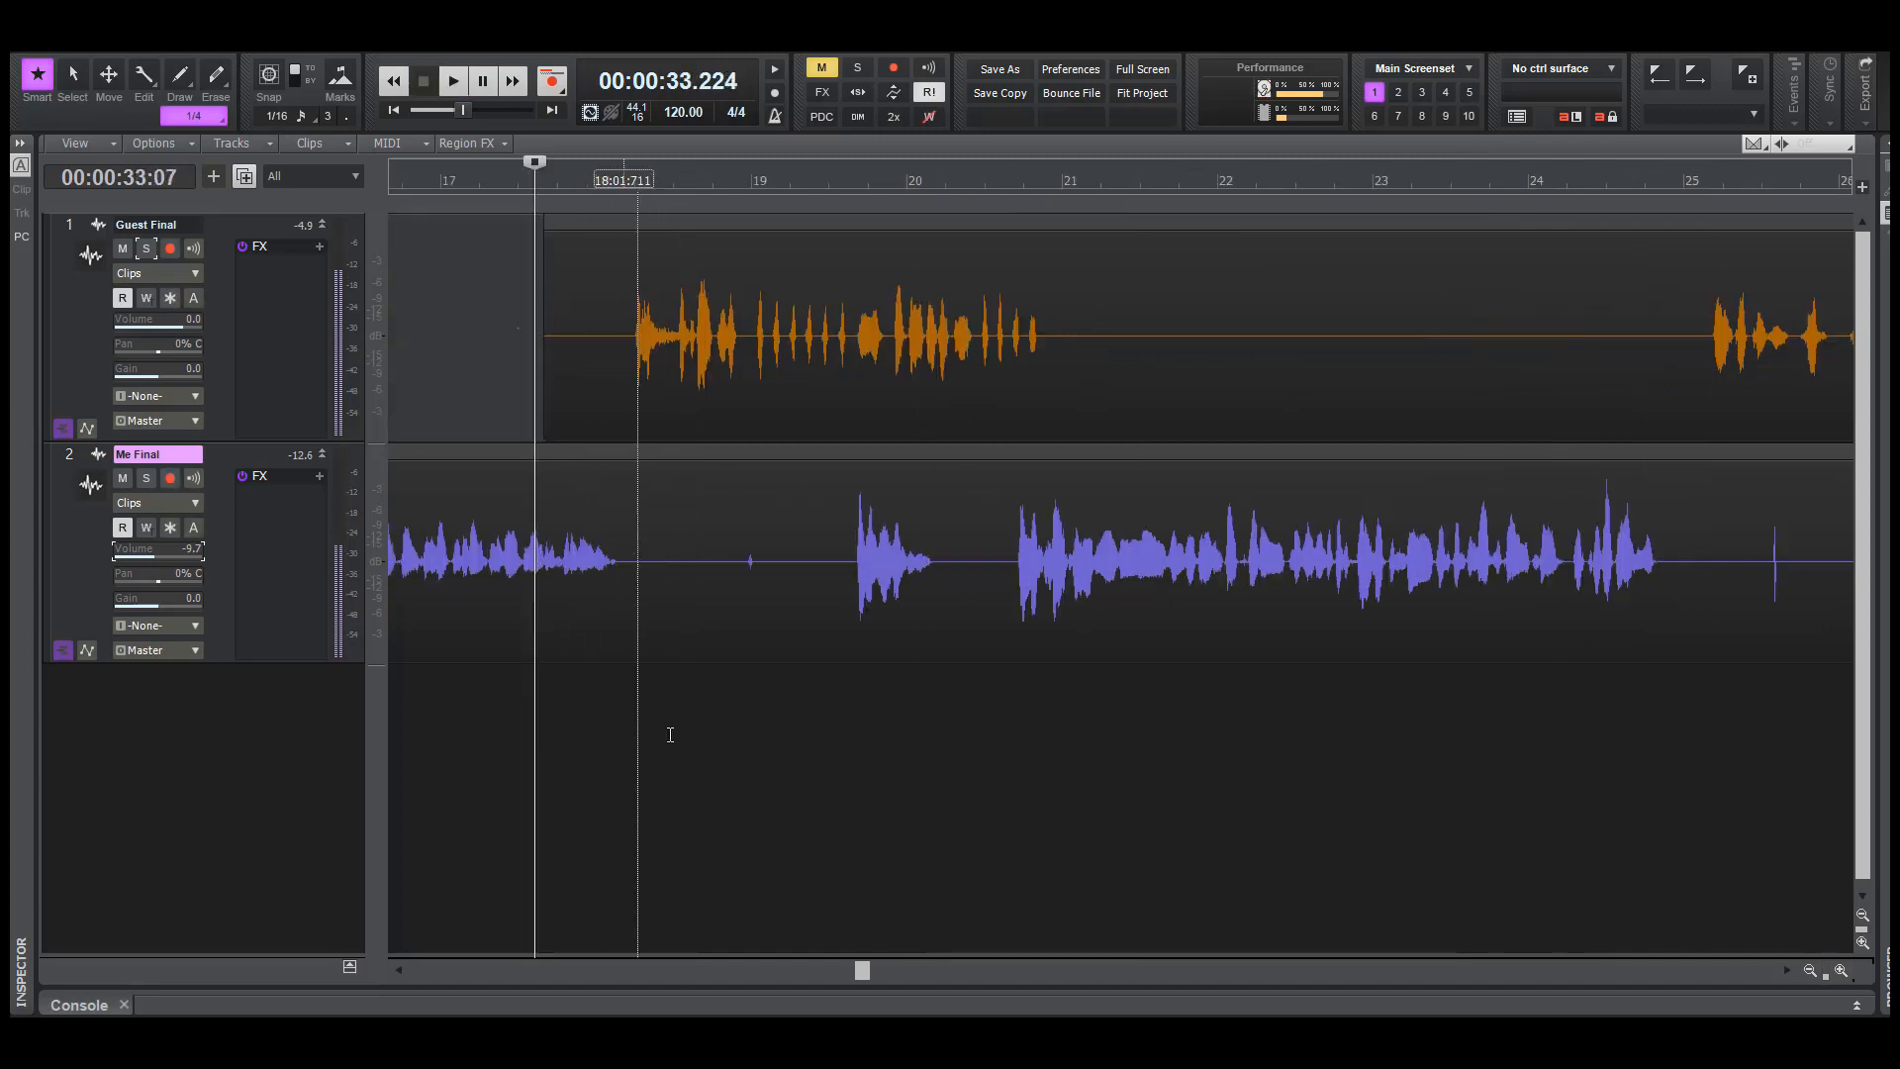
Solo Me Final and play it repeatedly from about 35.6 seconds to examine the small blip near bar 19 and the voice that follows
click(721, 708)
click(147, 480)
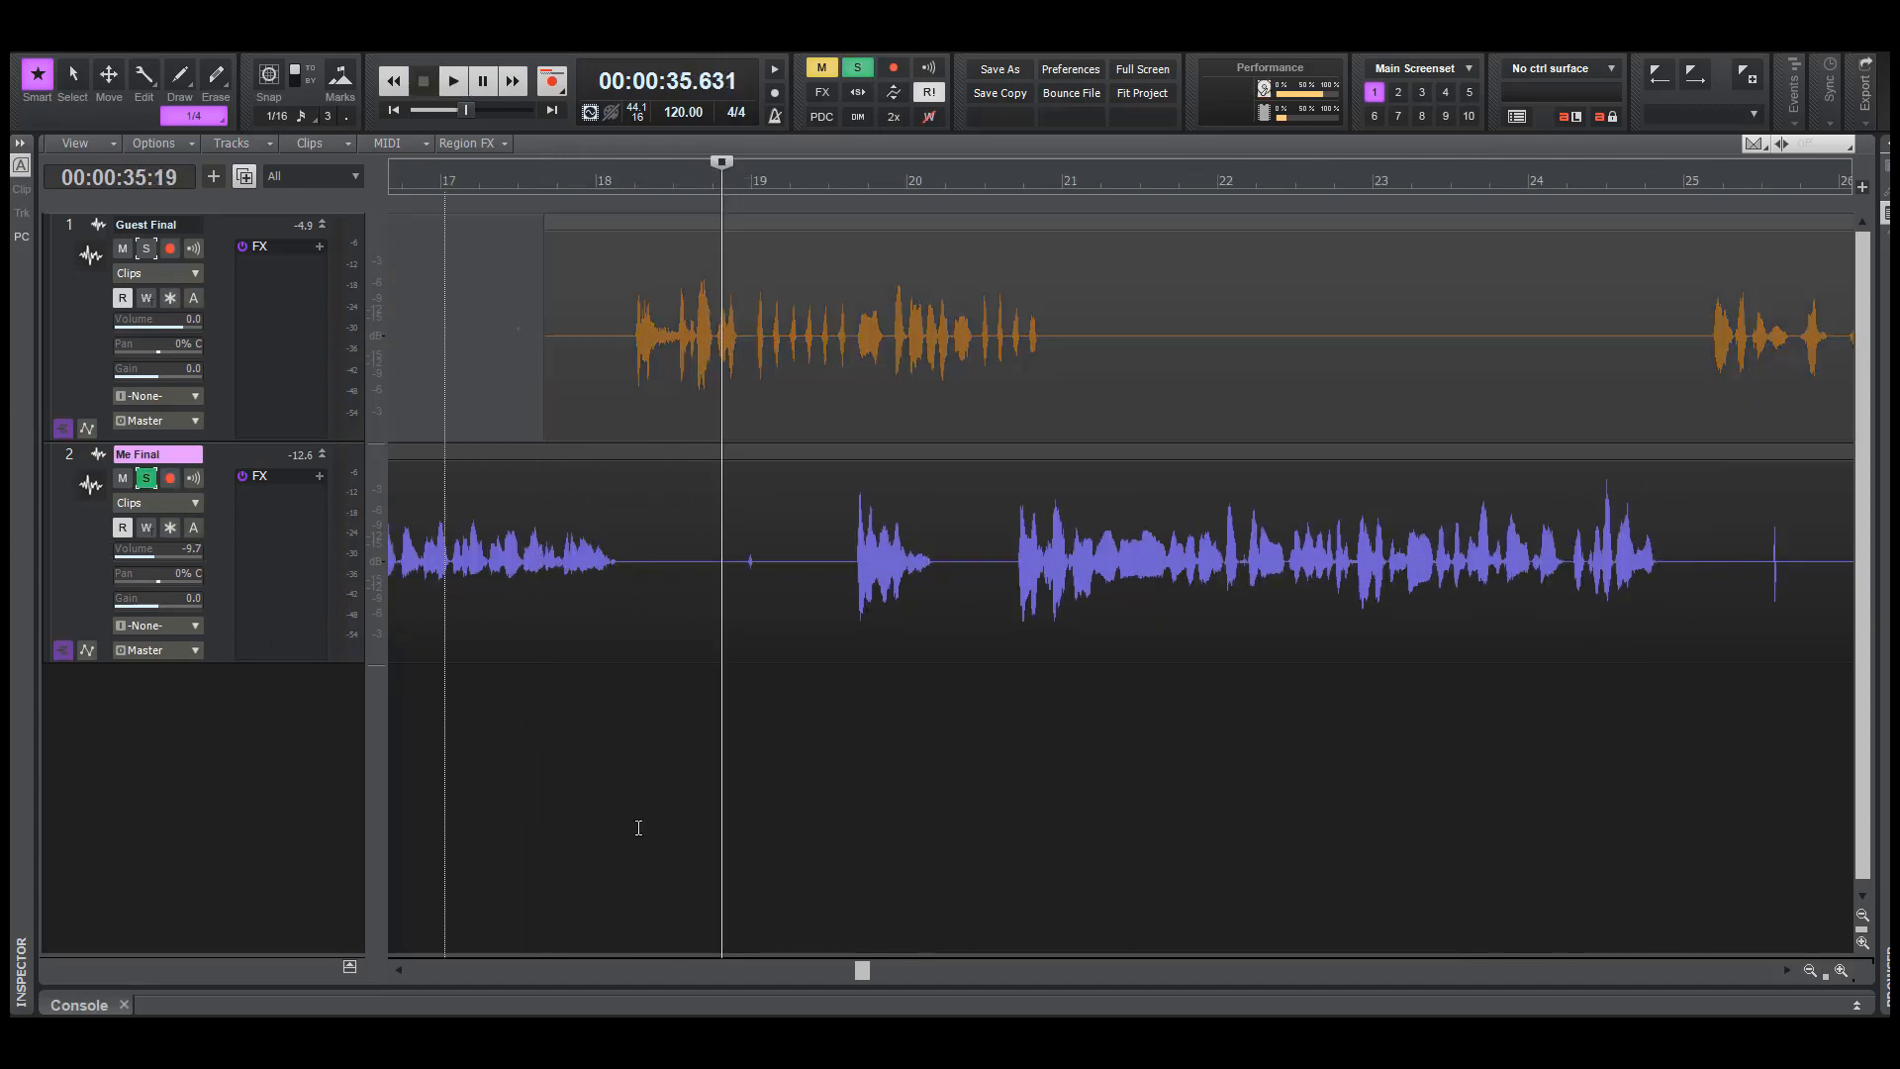
key(space)
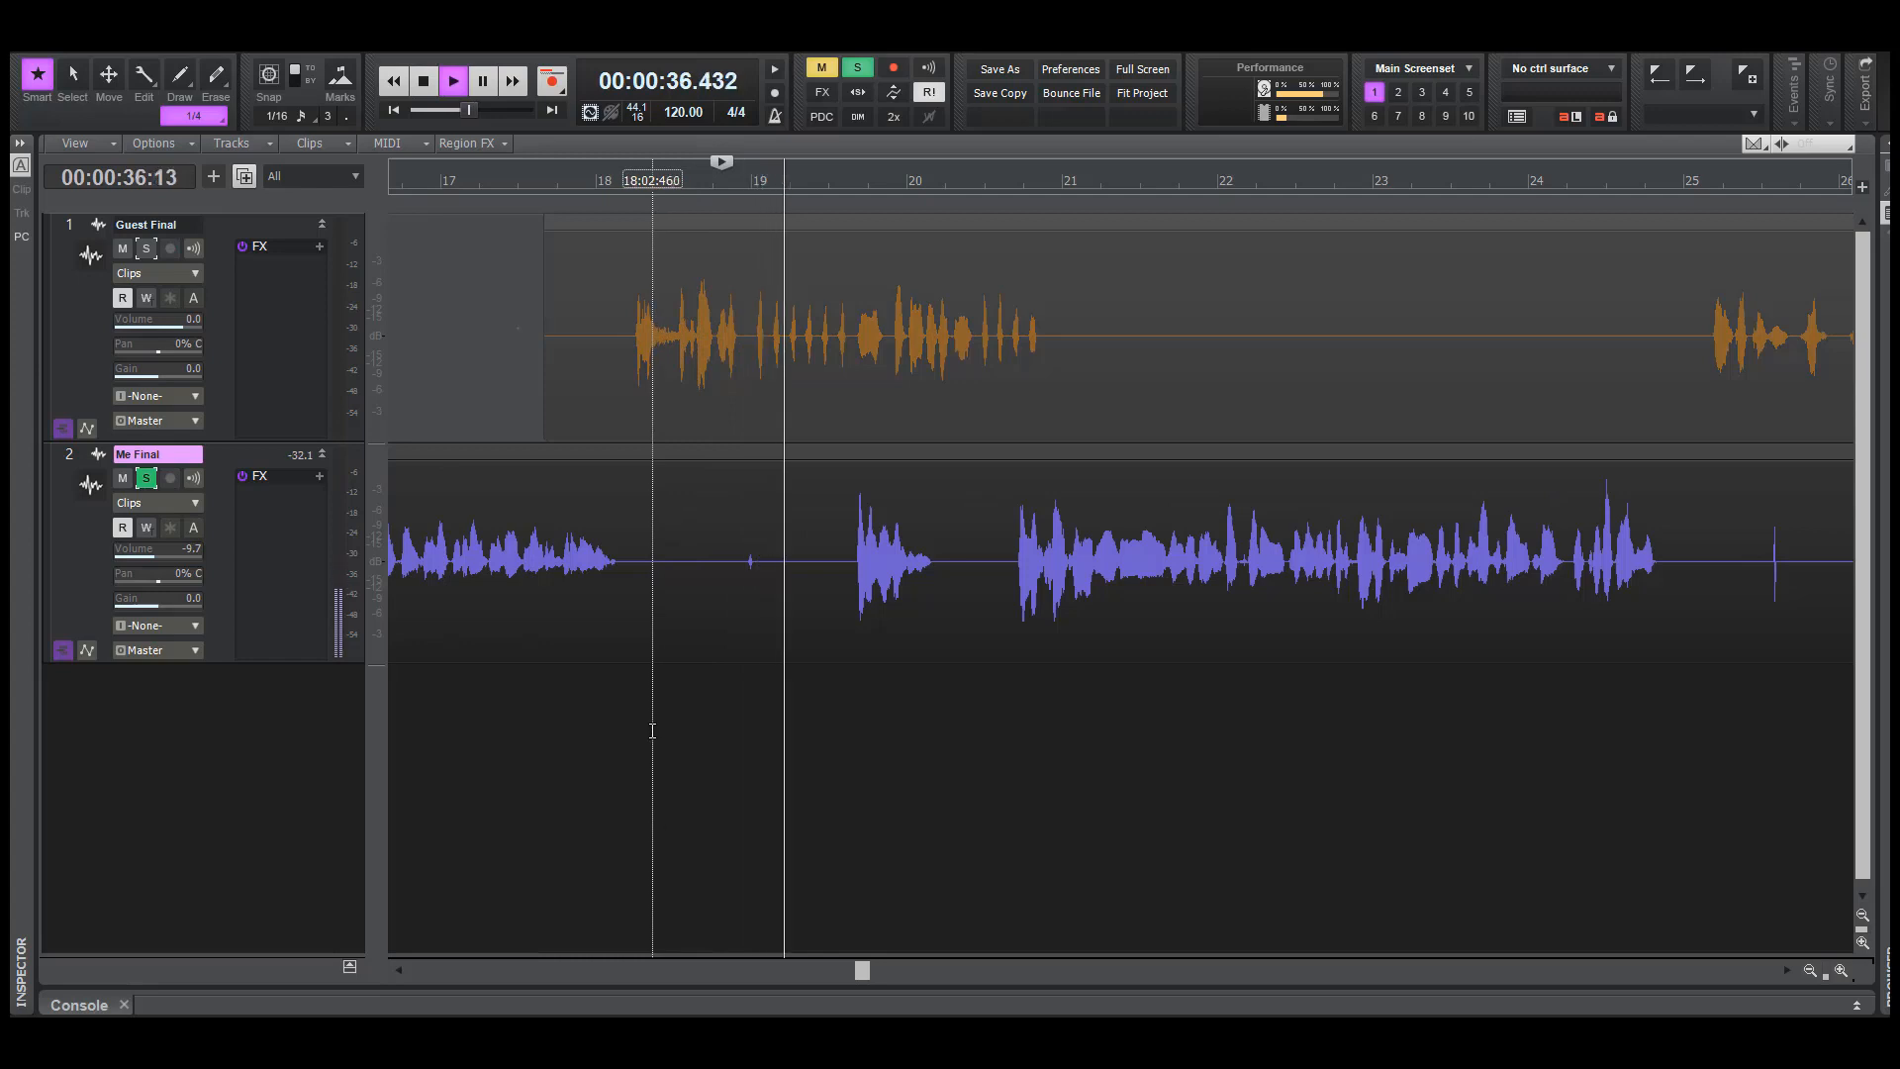
key(space)
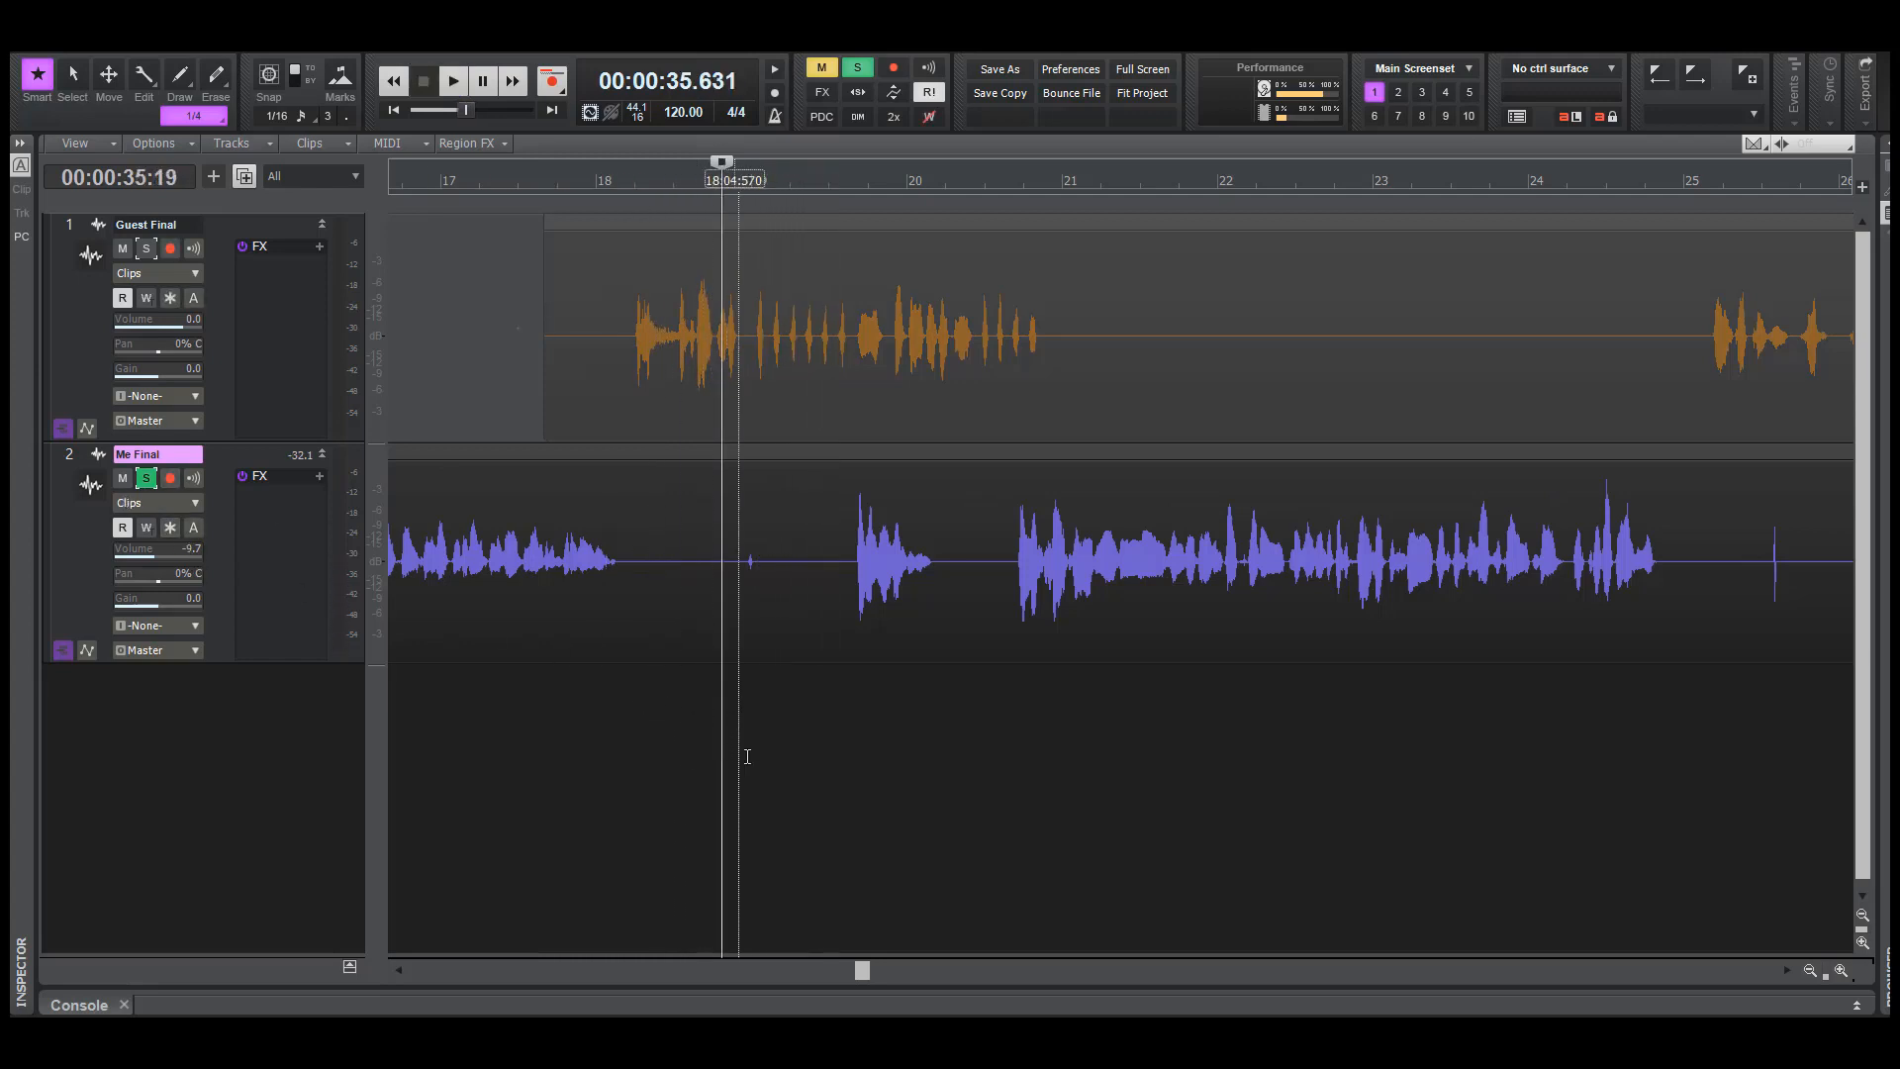
key(space)
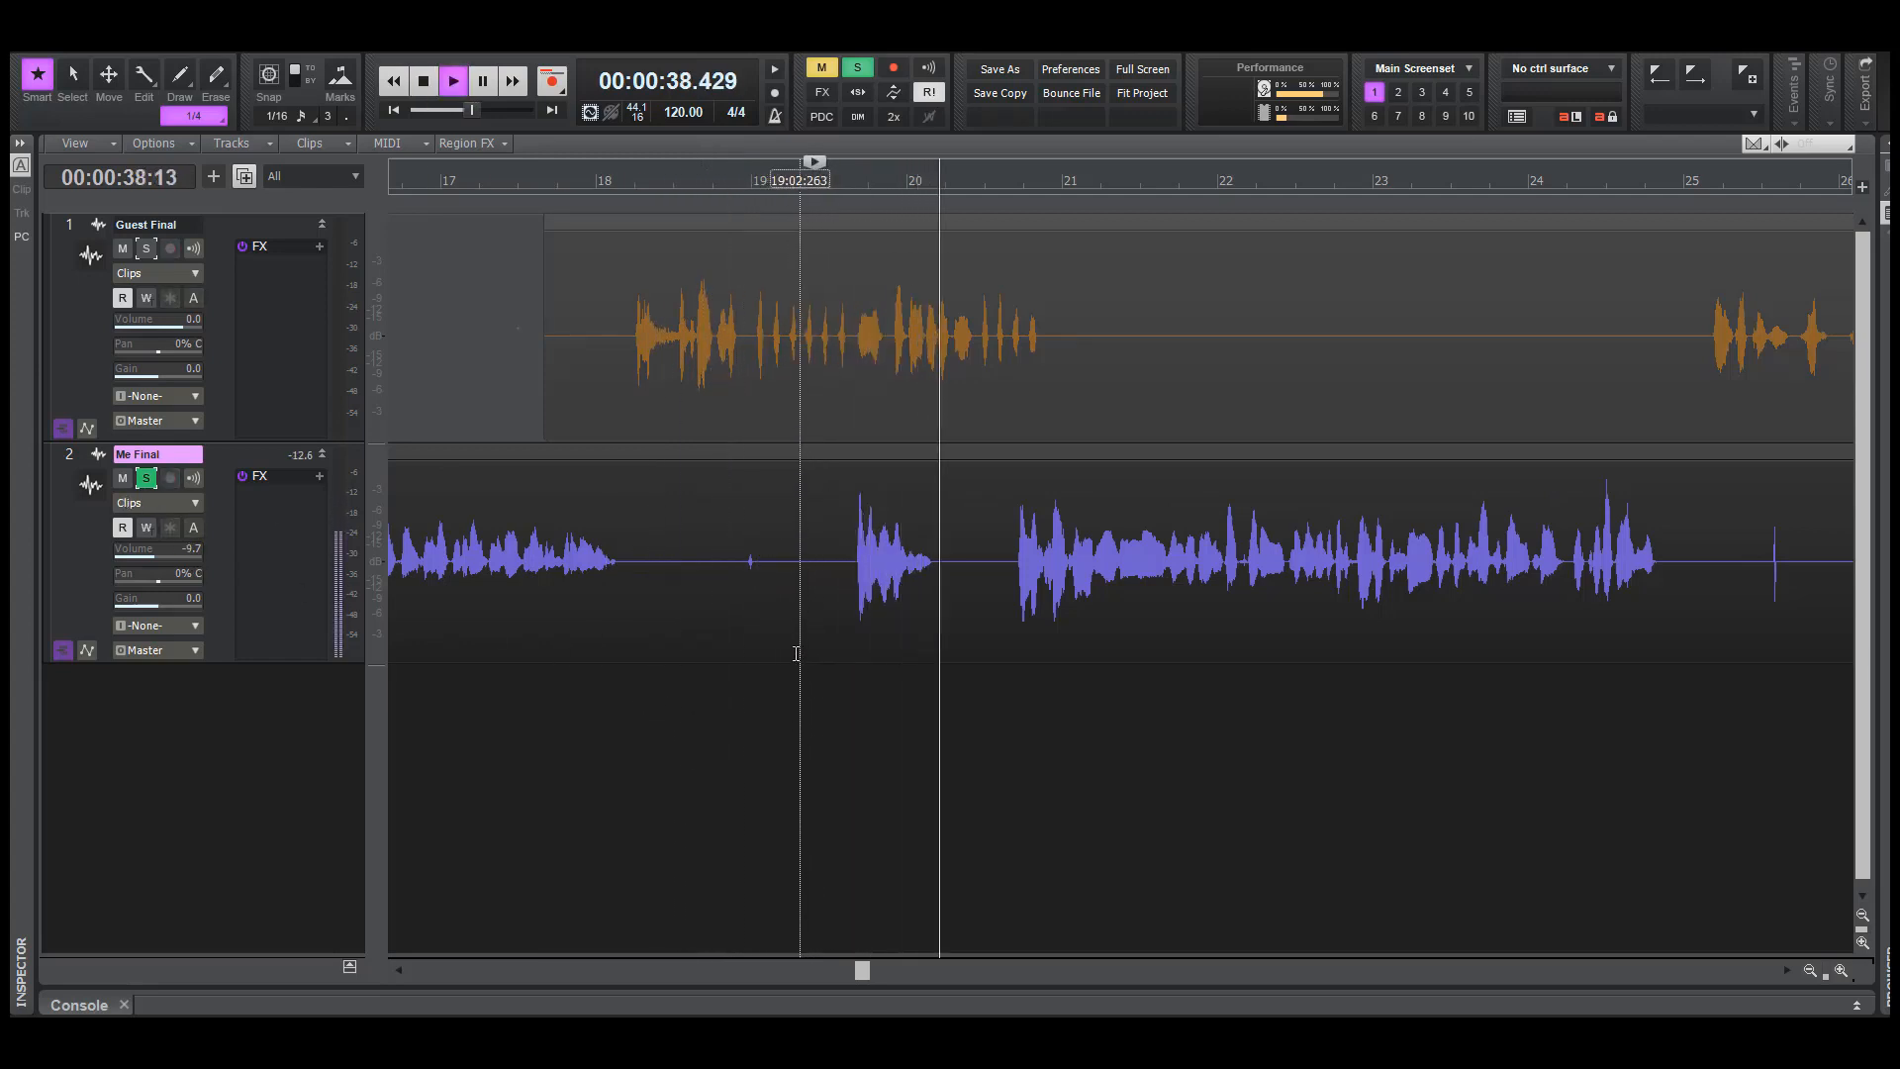
key(space)
click(728, 737)
key(space)
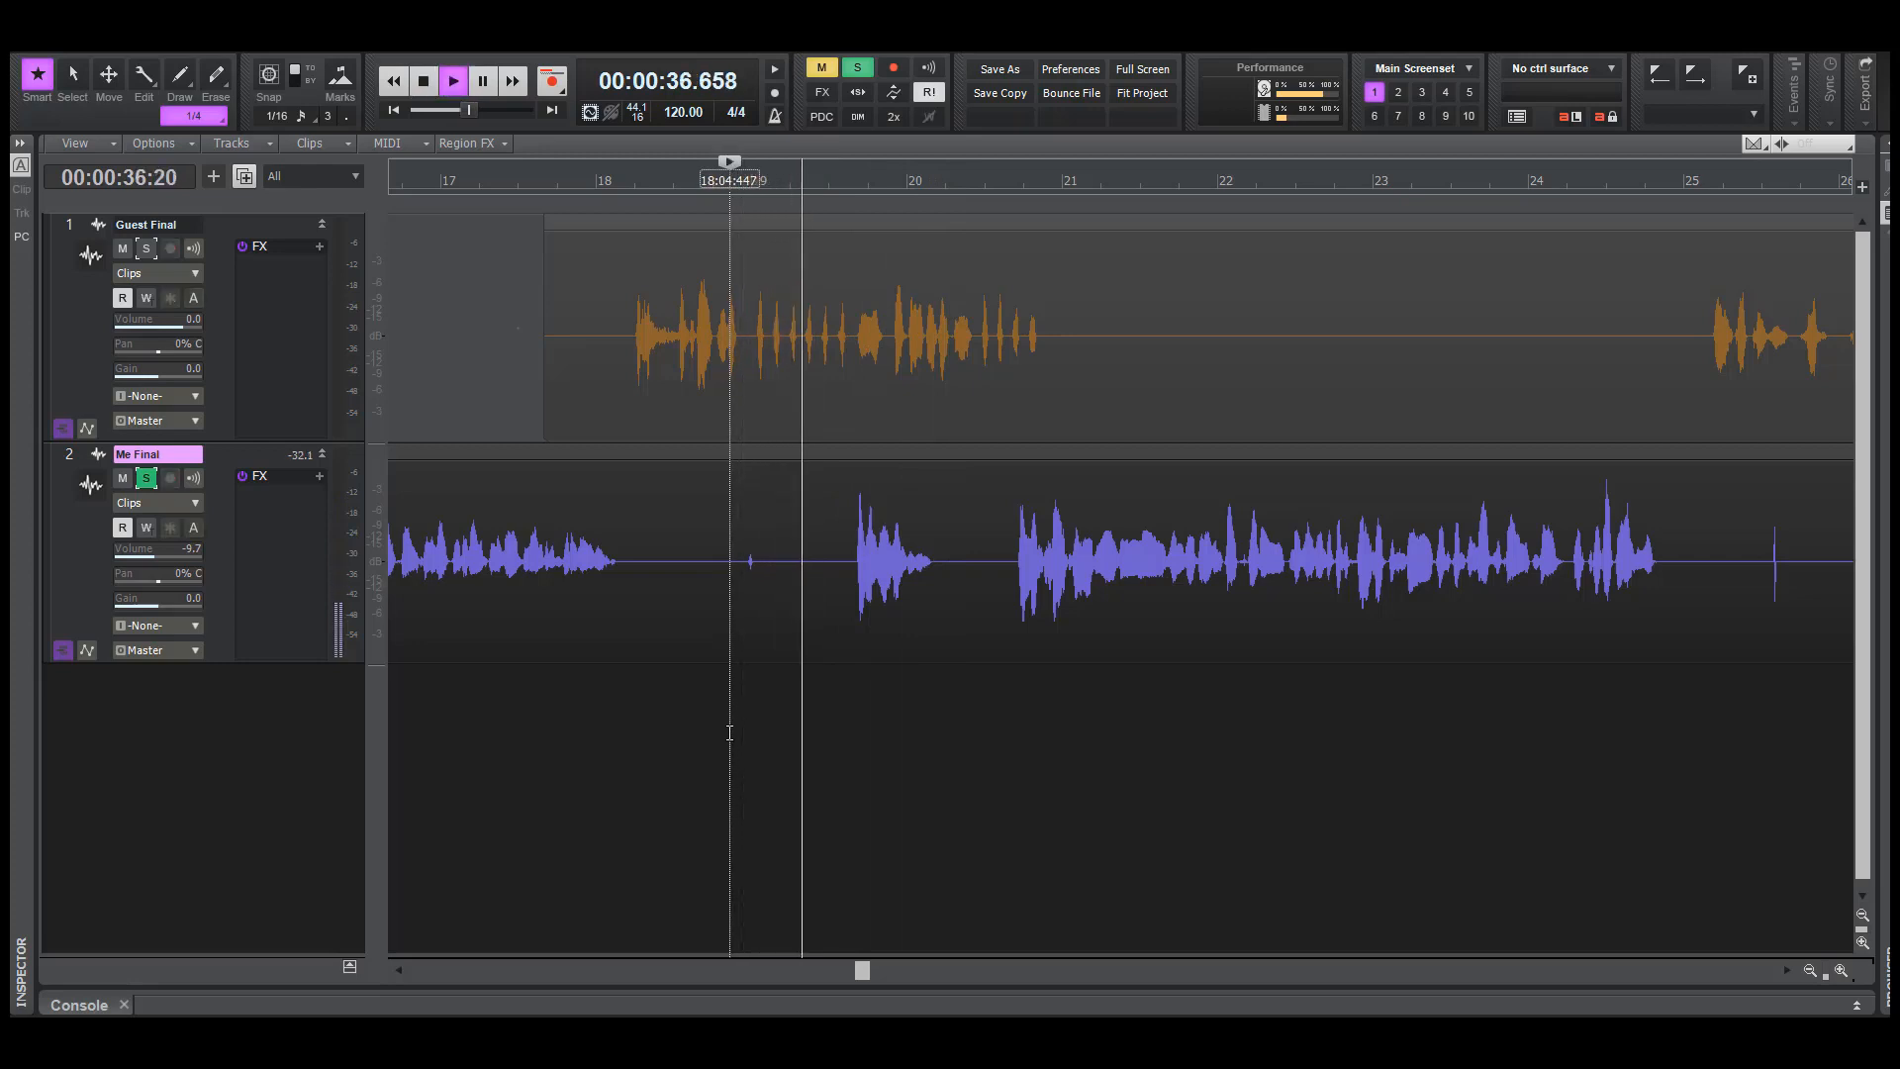
key(space)
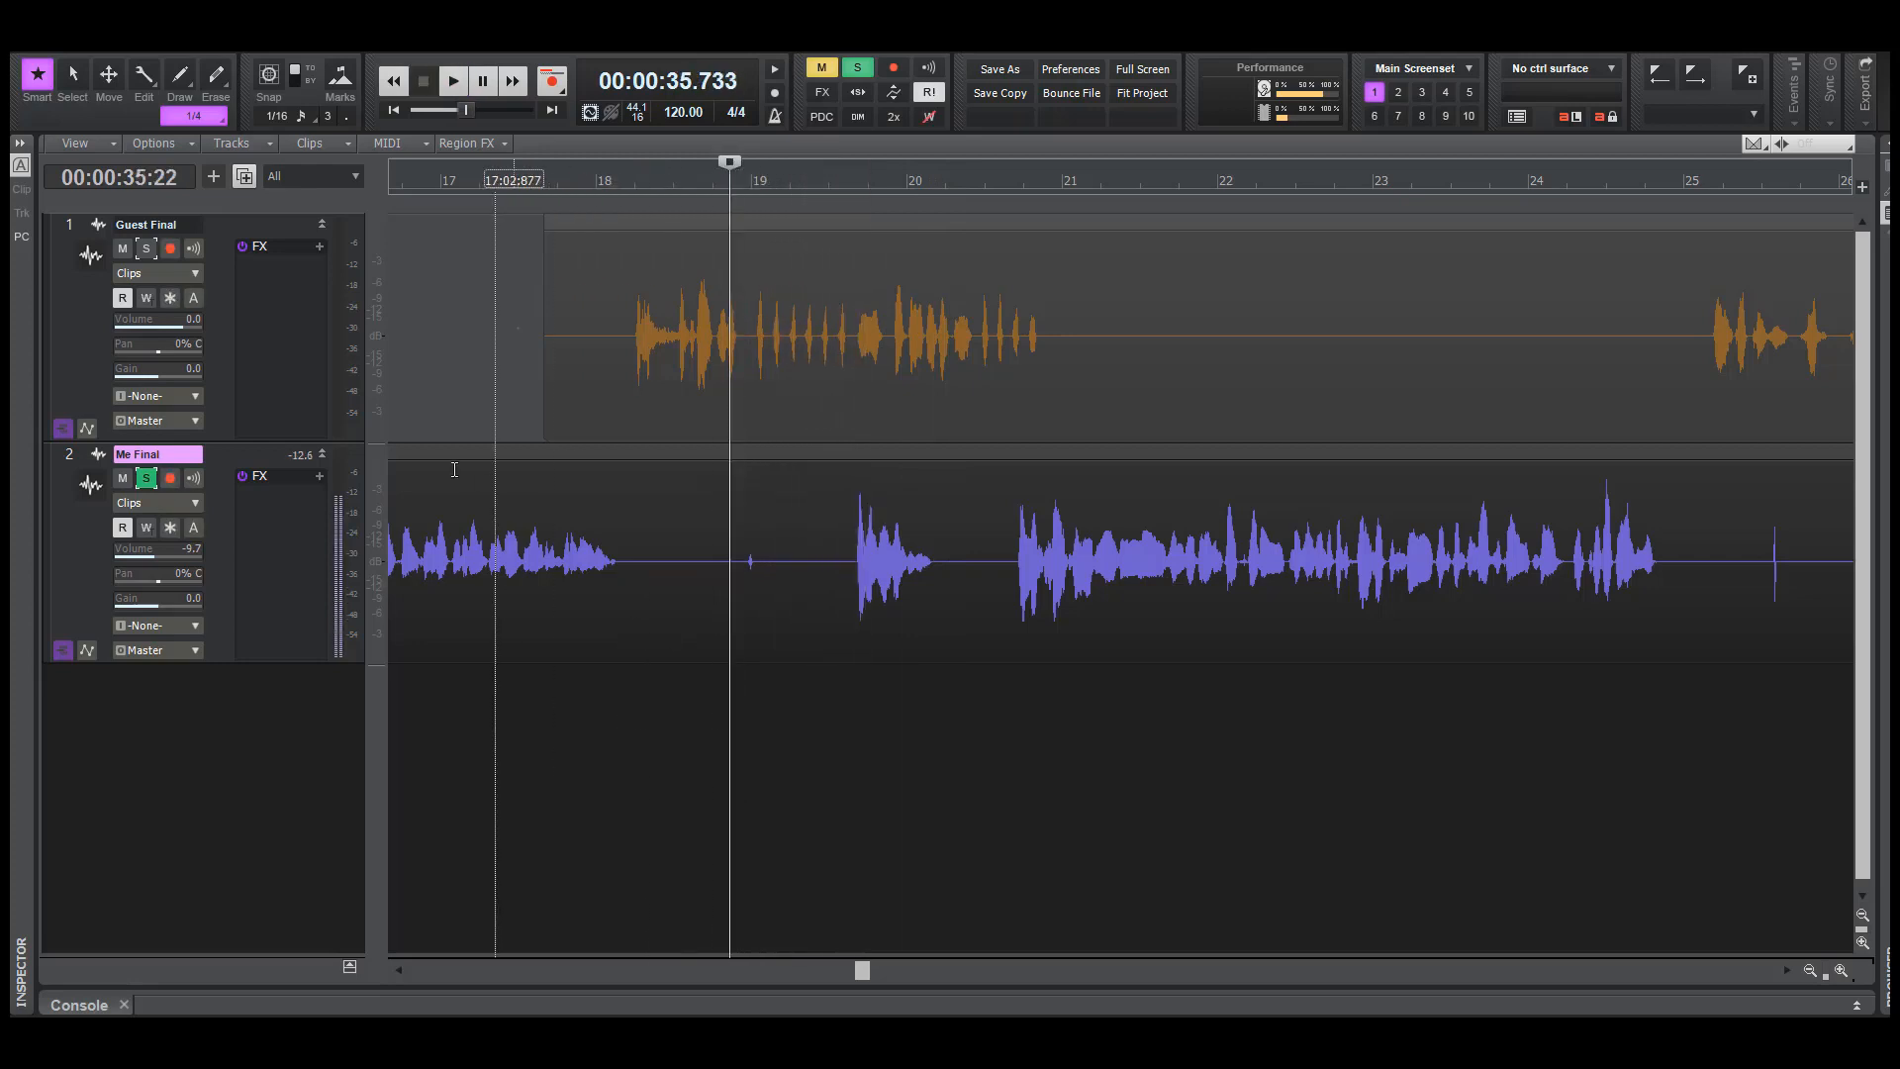
Unsolo Me Final and play both tracks from about 35.7 seconds through the overlap around bar 20
click(149, 487)
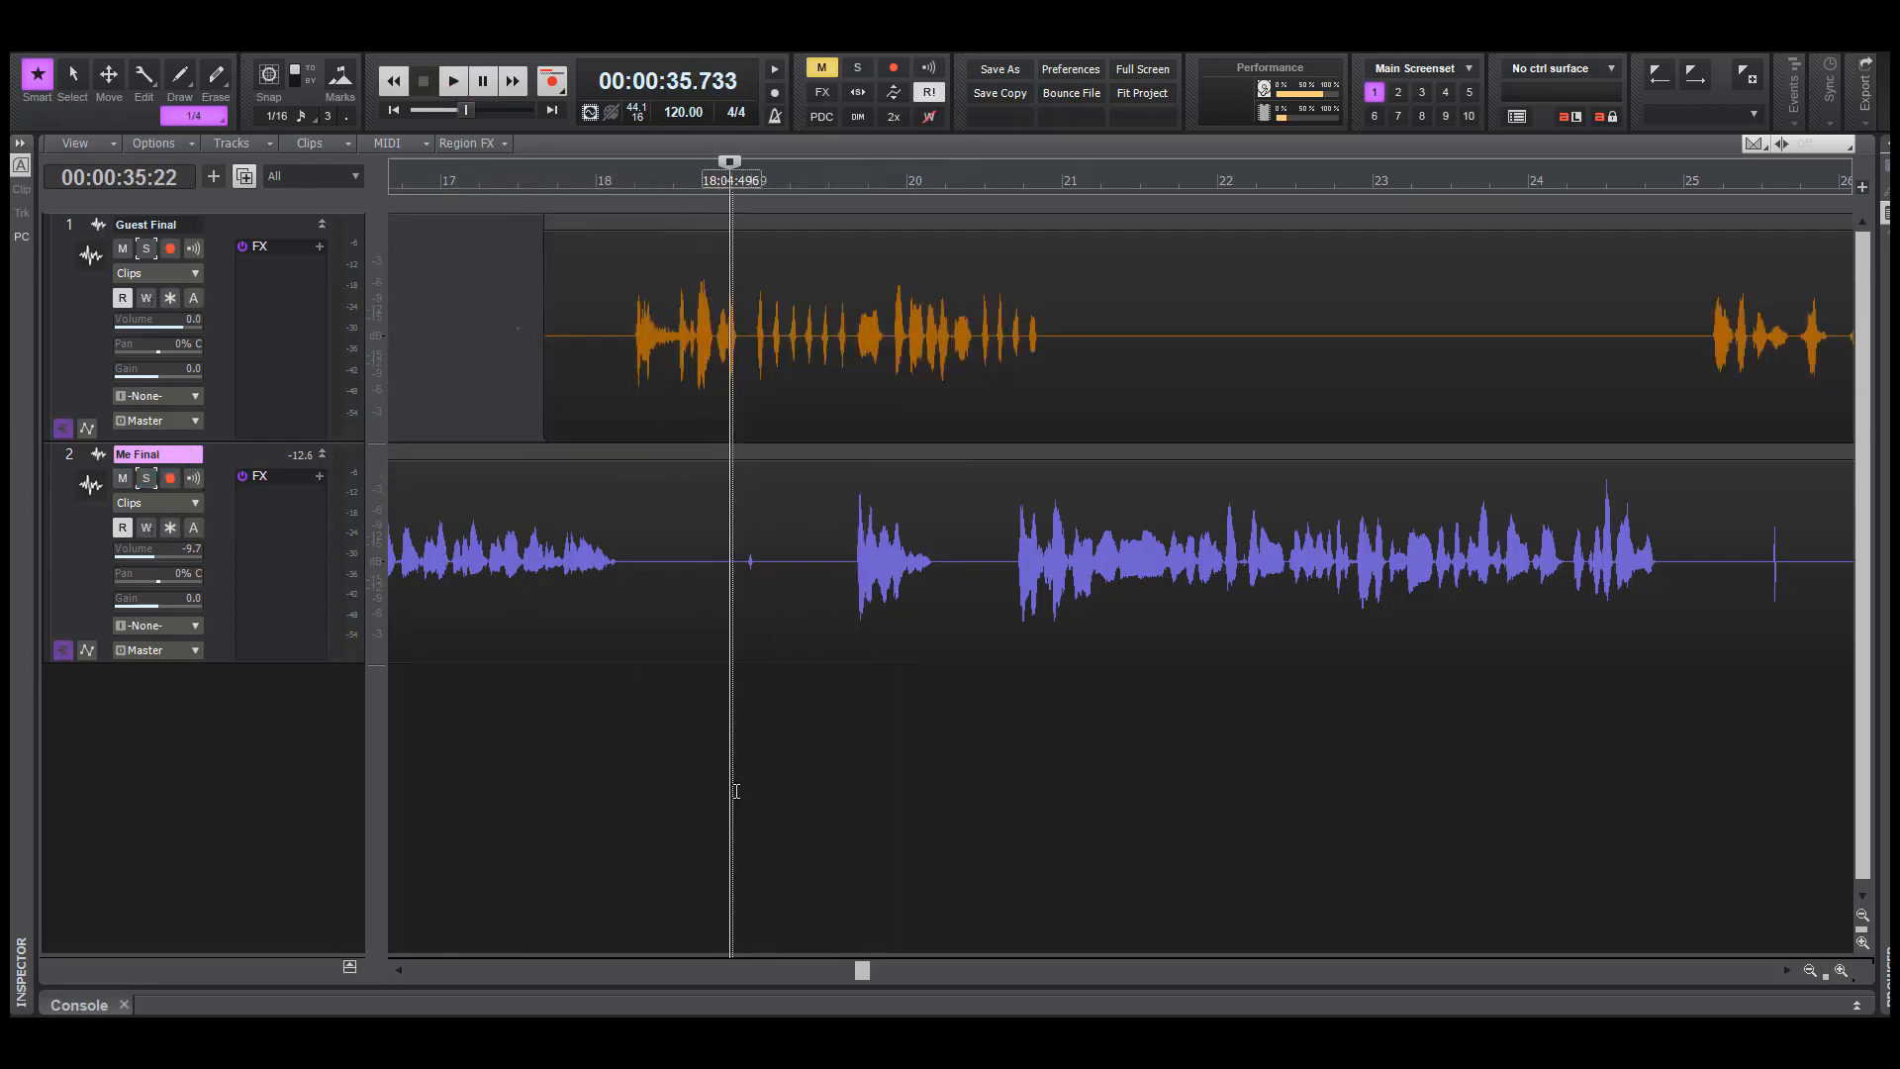
key(space)
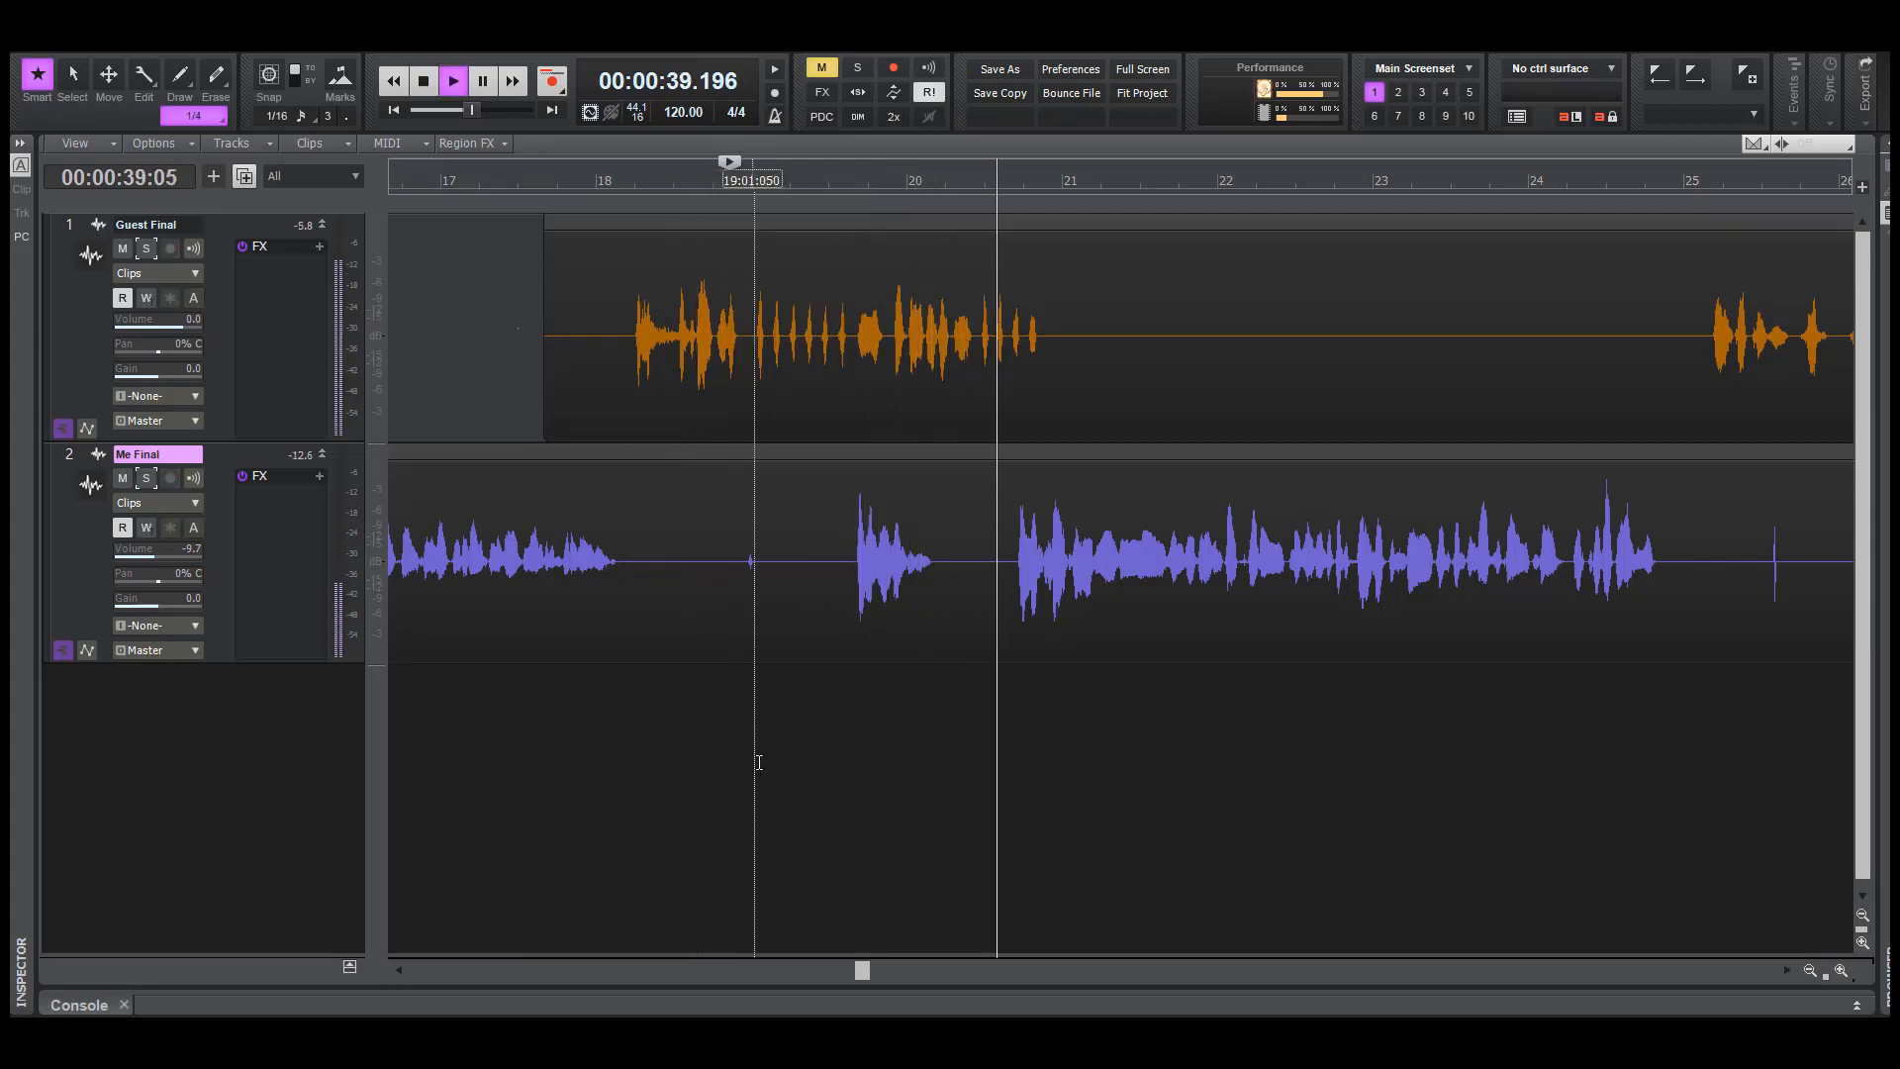
key(space)
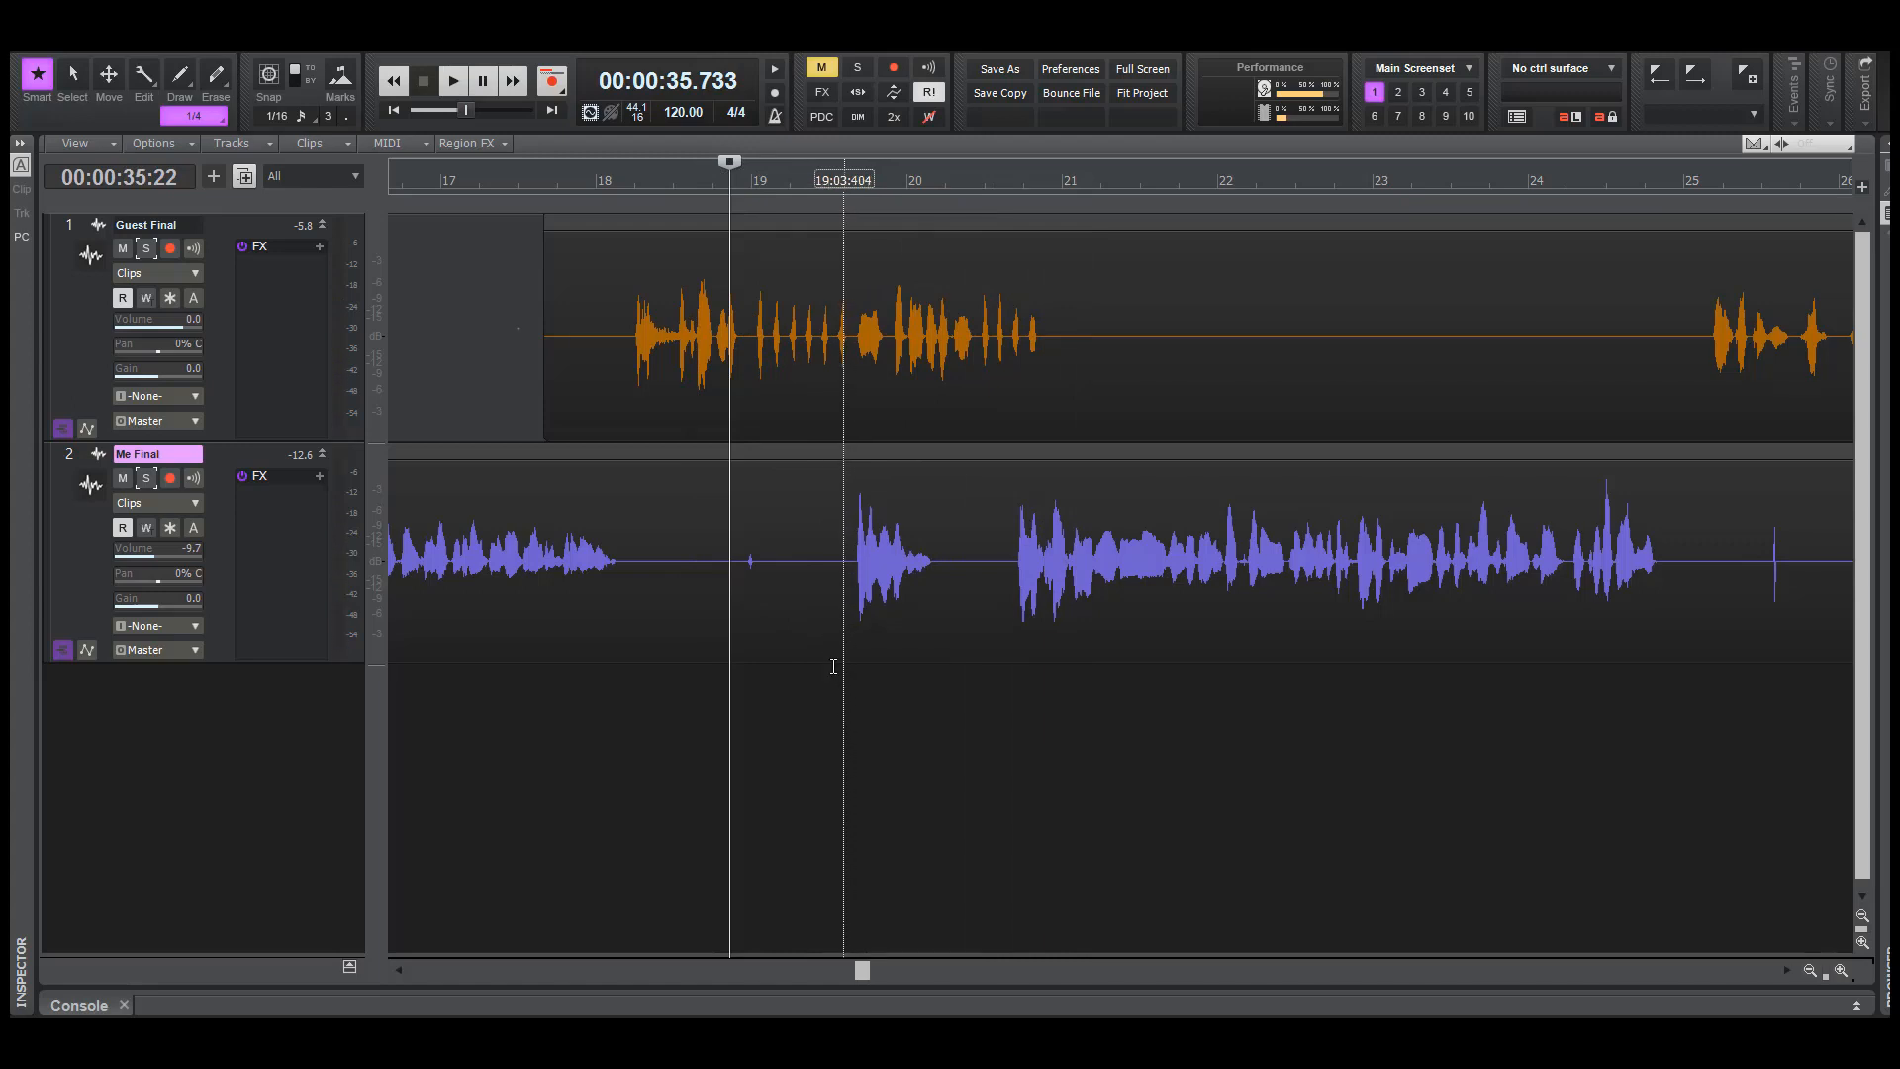
Delete the quiet stretch of Me Final between about bars 19 and 19.6, and play both tracks from about 34.6 seconds
drag(762, 586, 854, 603)
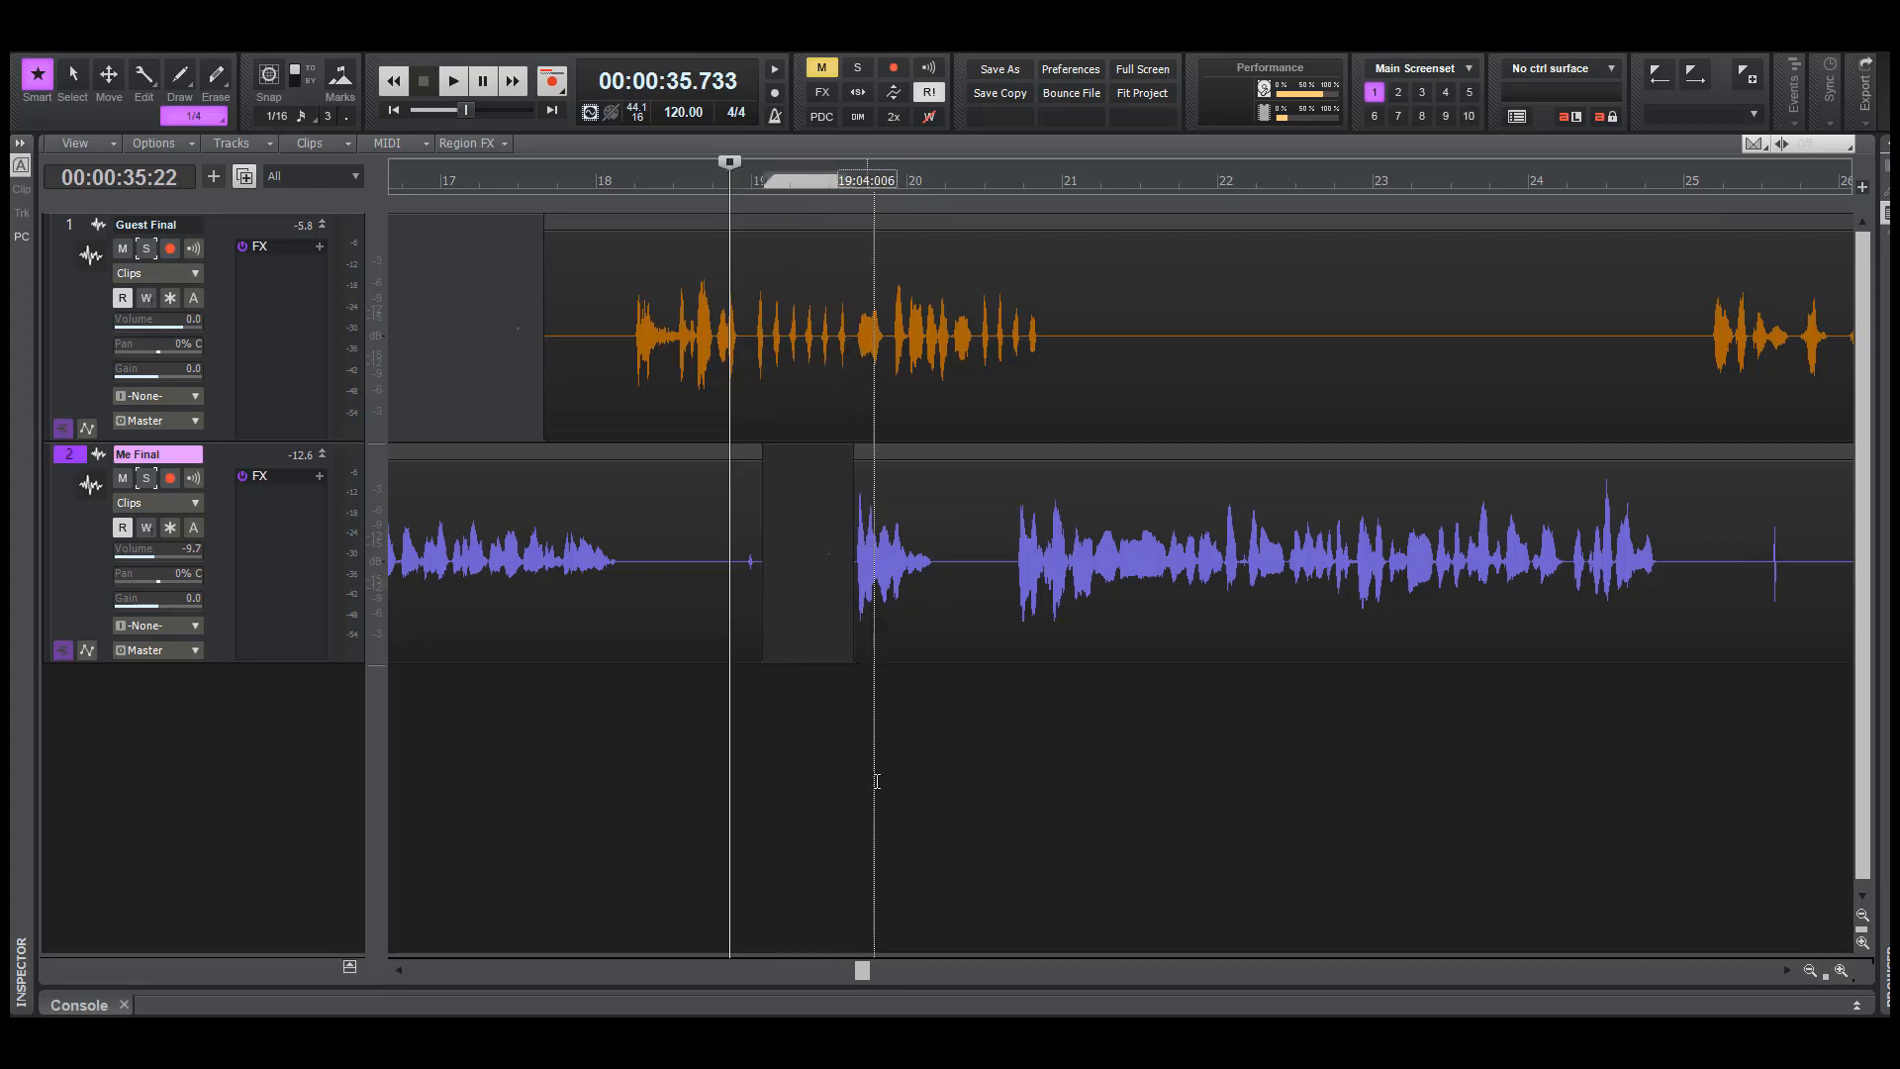
click(645, 772)
key(space)
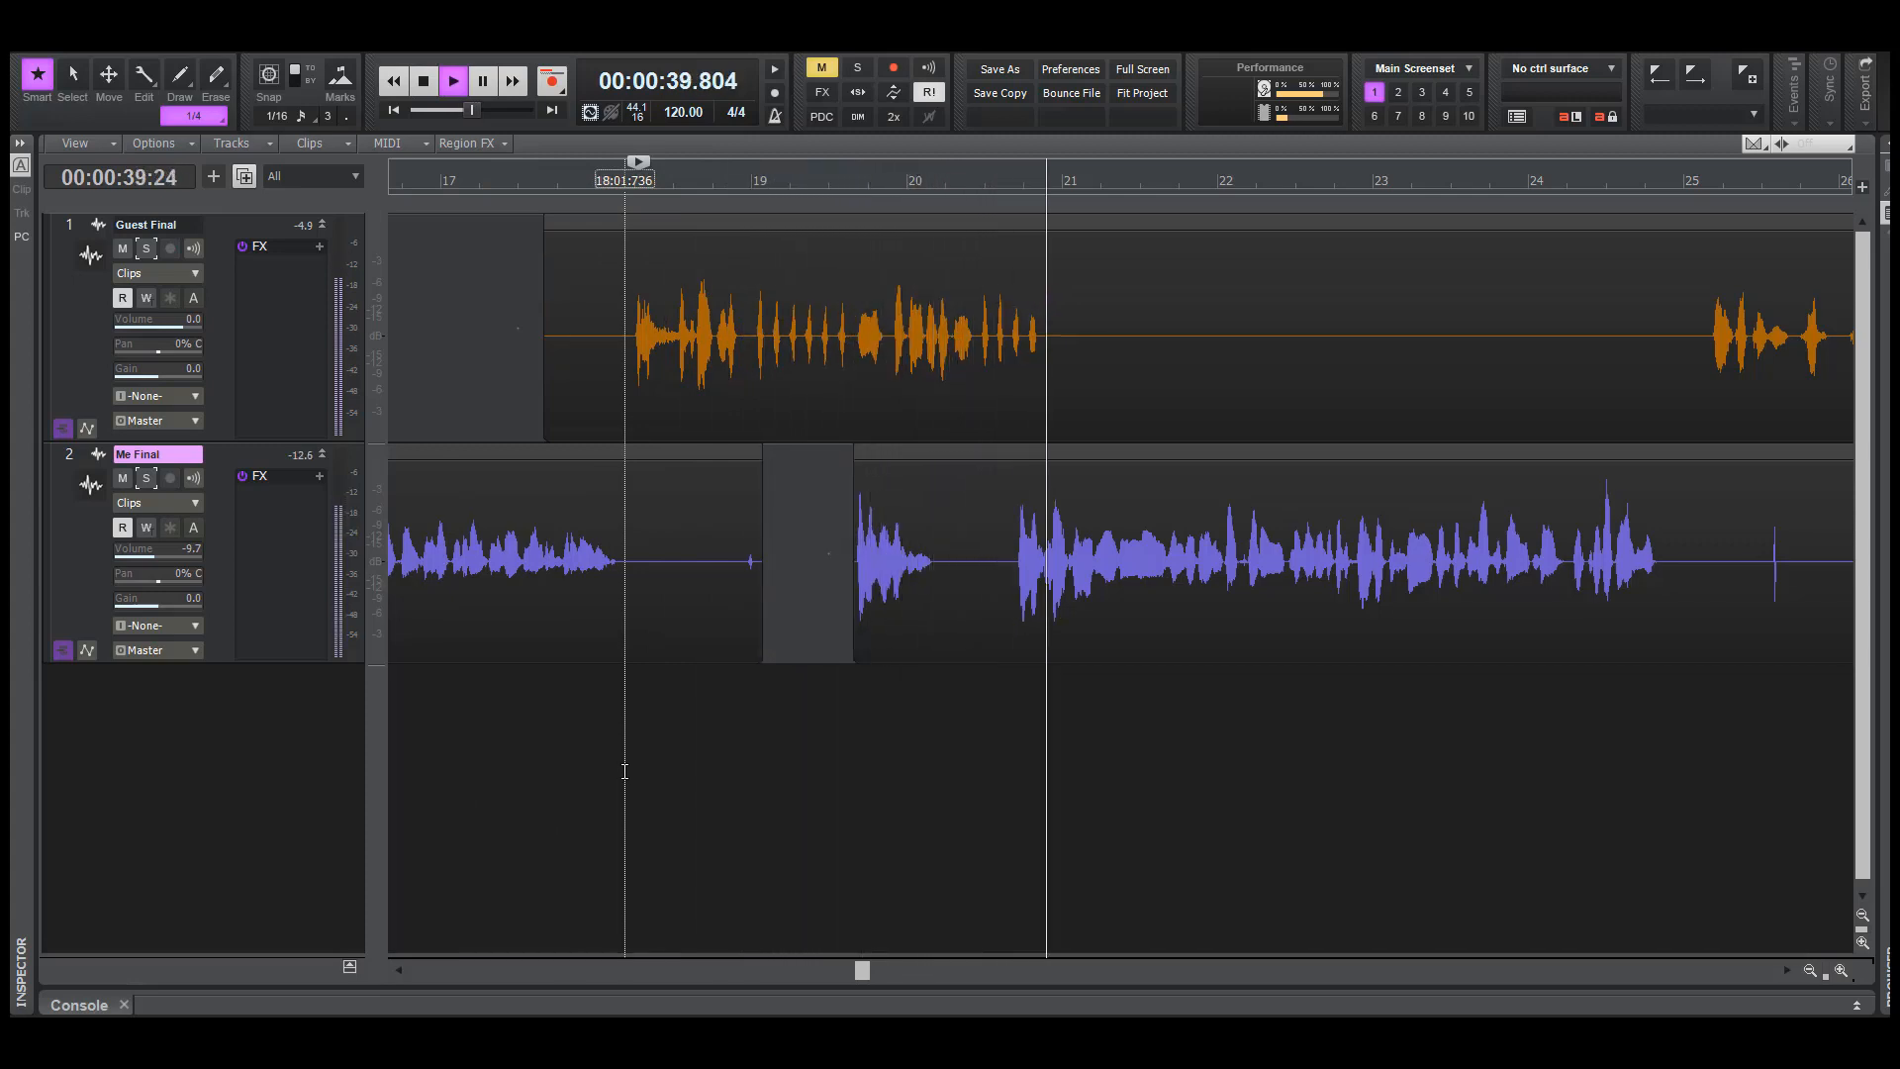
key(space)
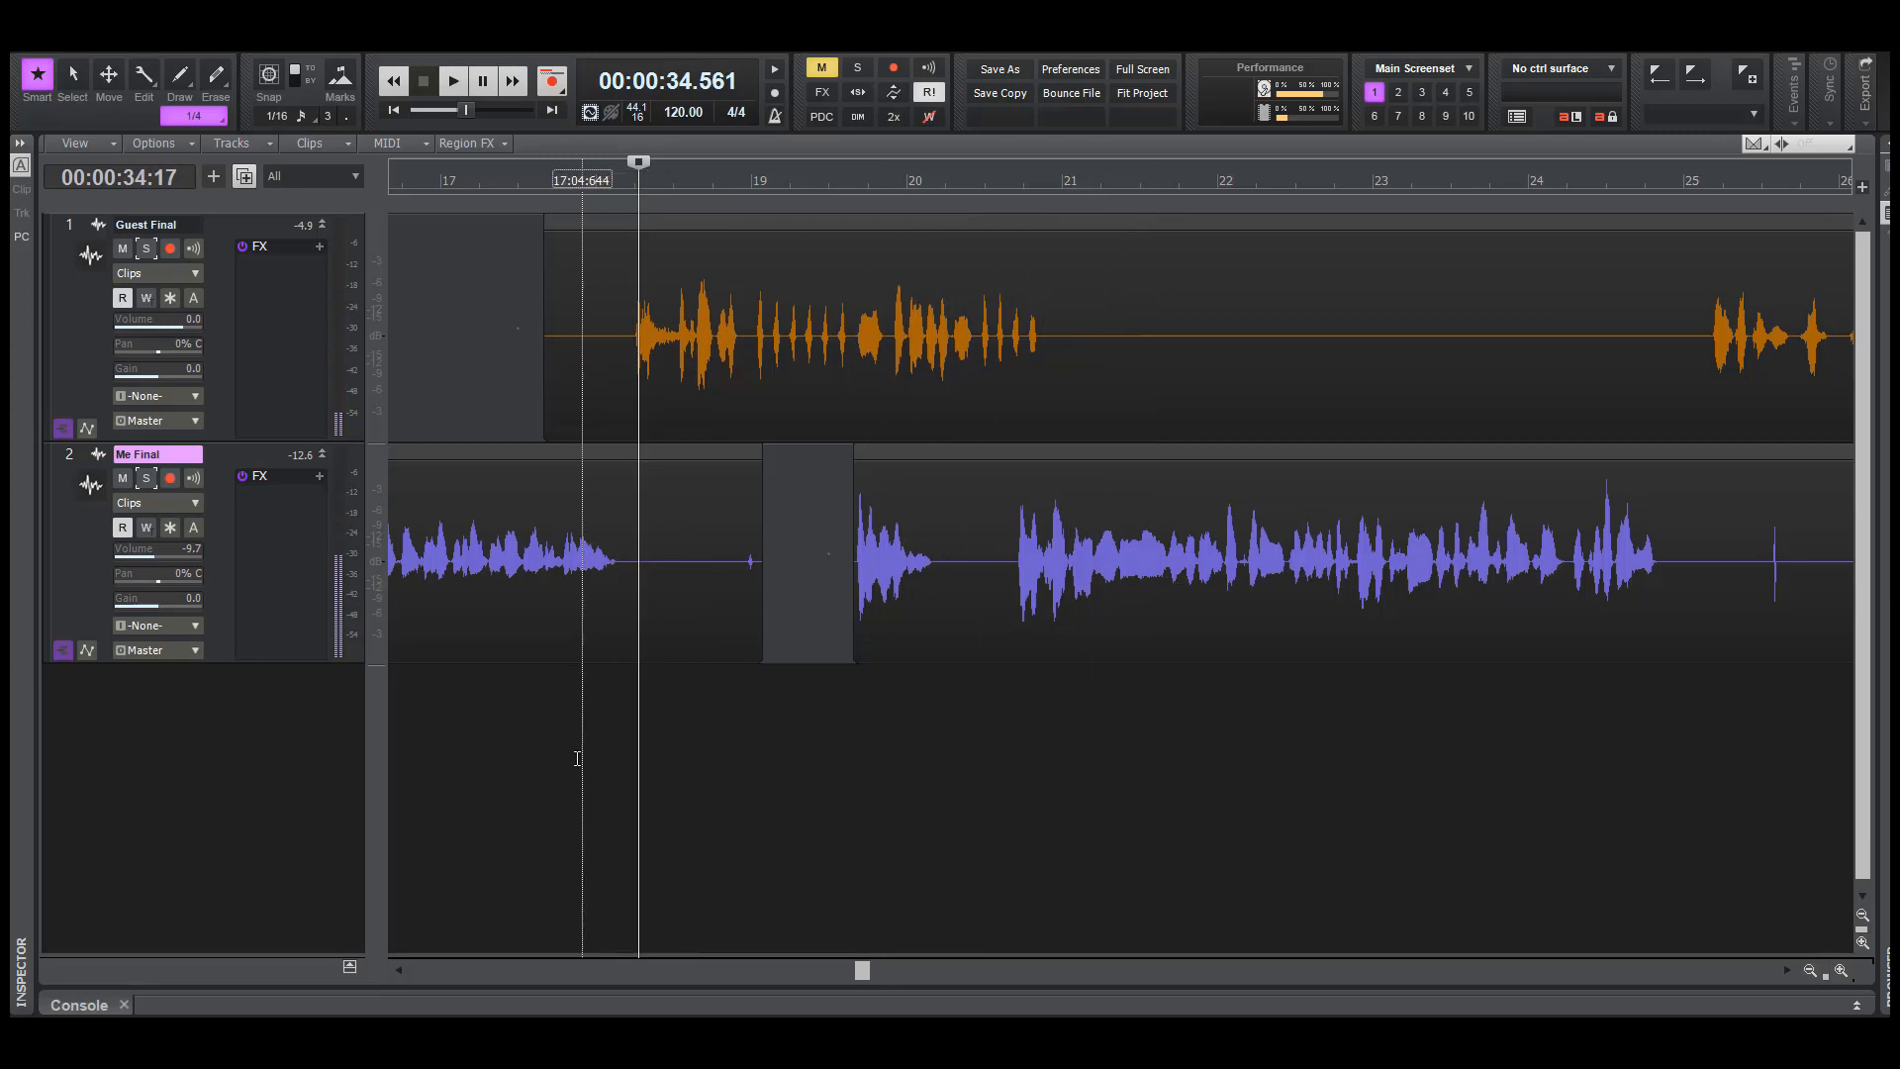
Play both tracks from about 33.6 seconds, and from about 47 seconds through the guest's passage after bar 25
click(565, 749)
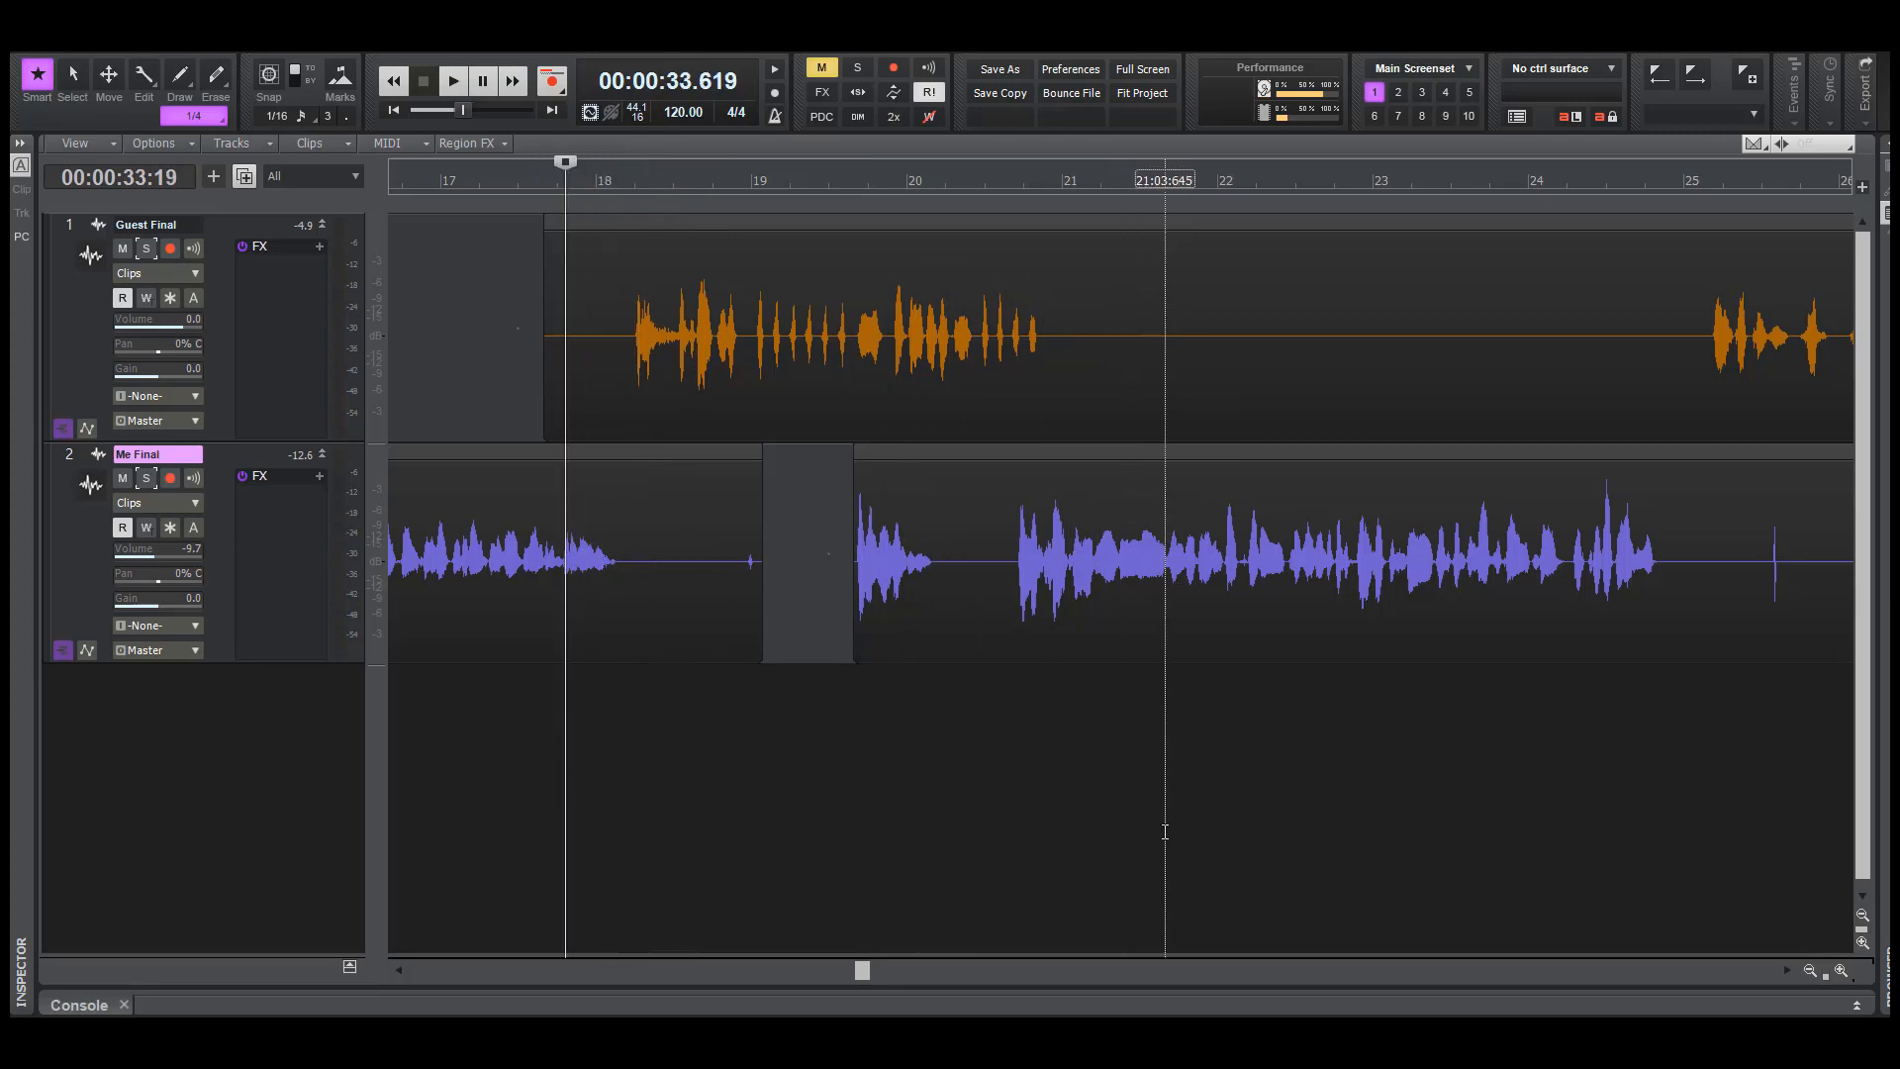
key(space)
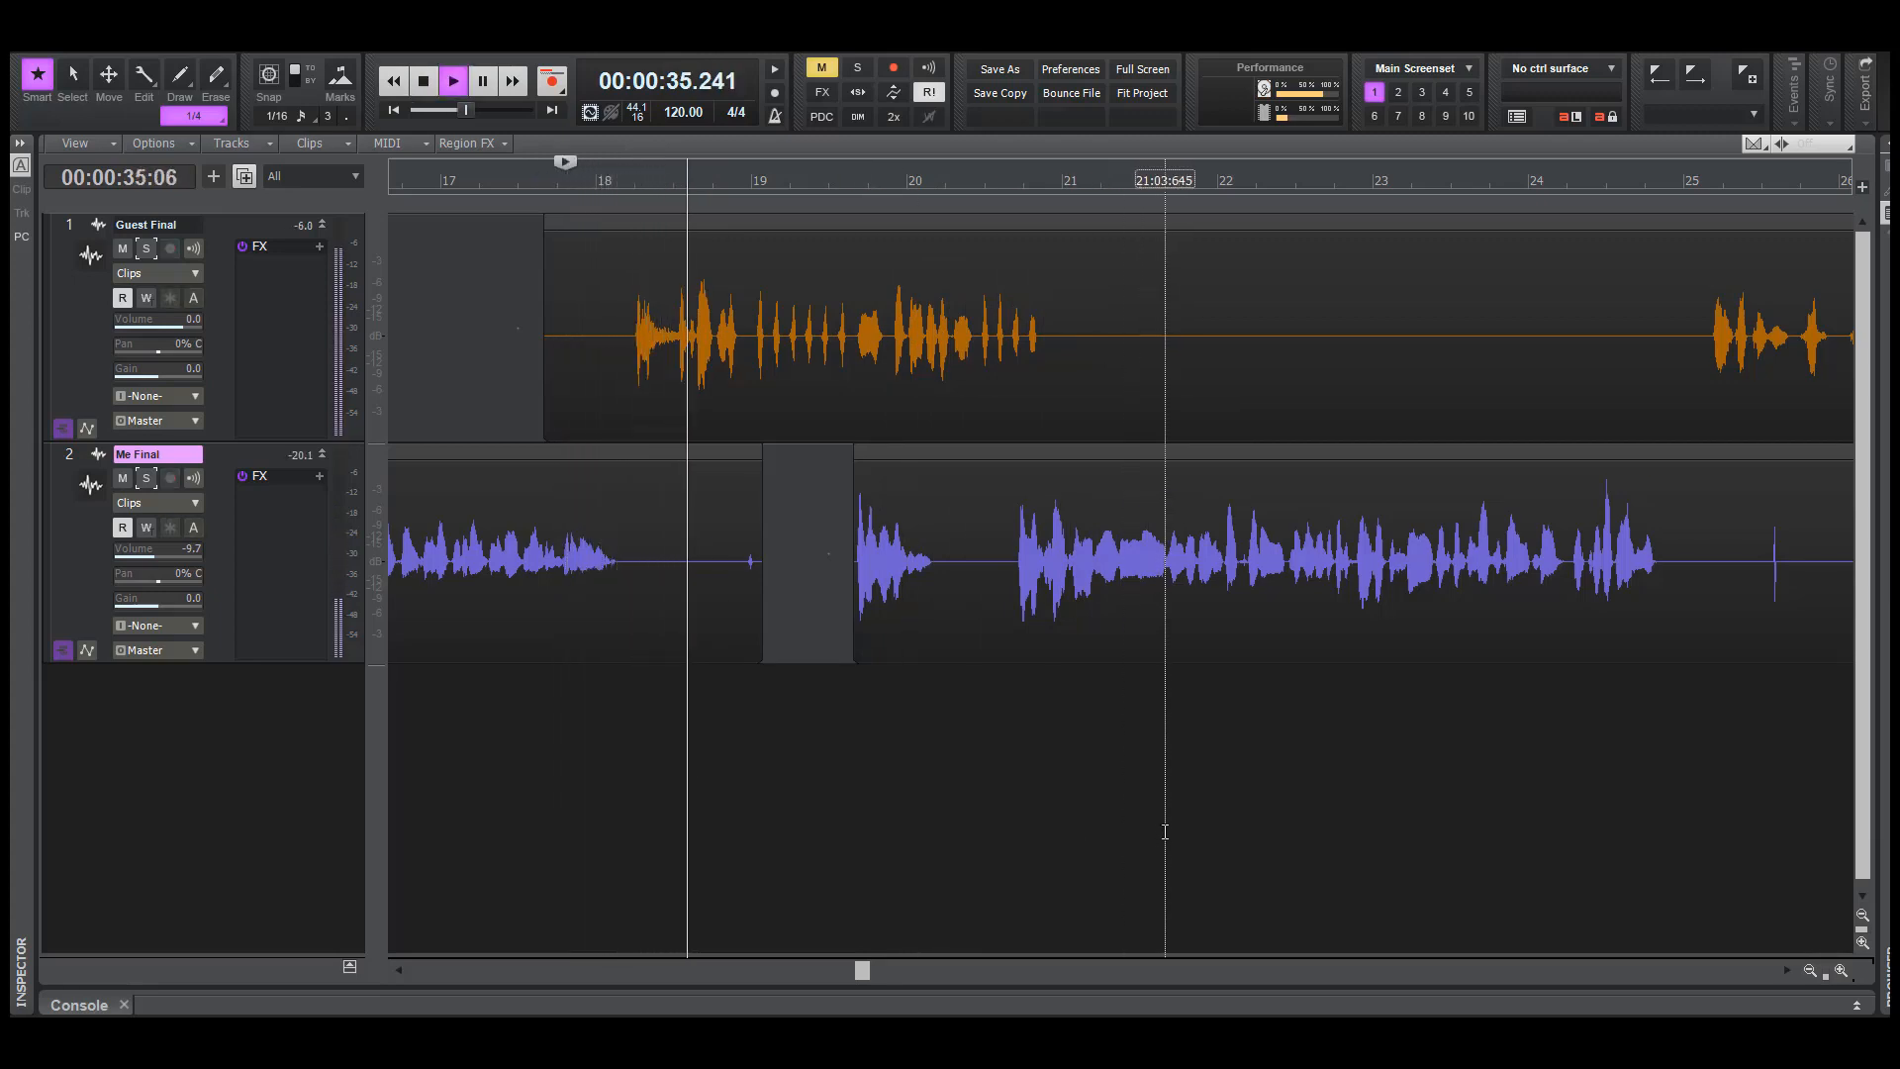
key(space)
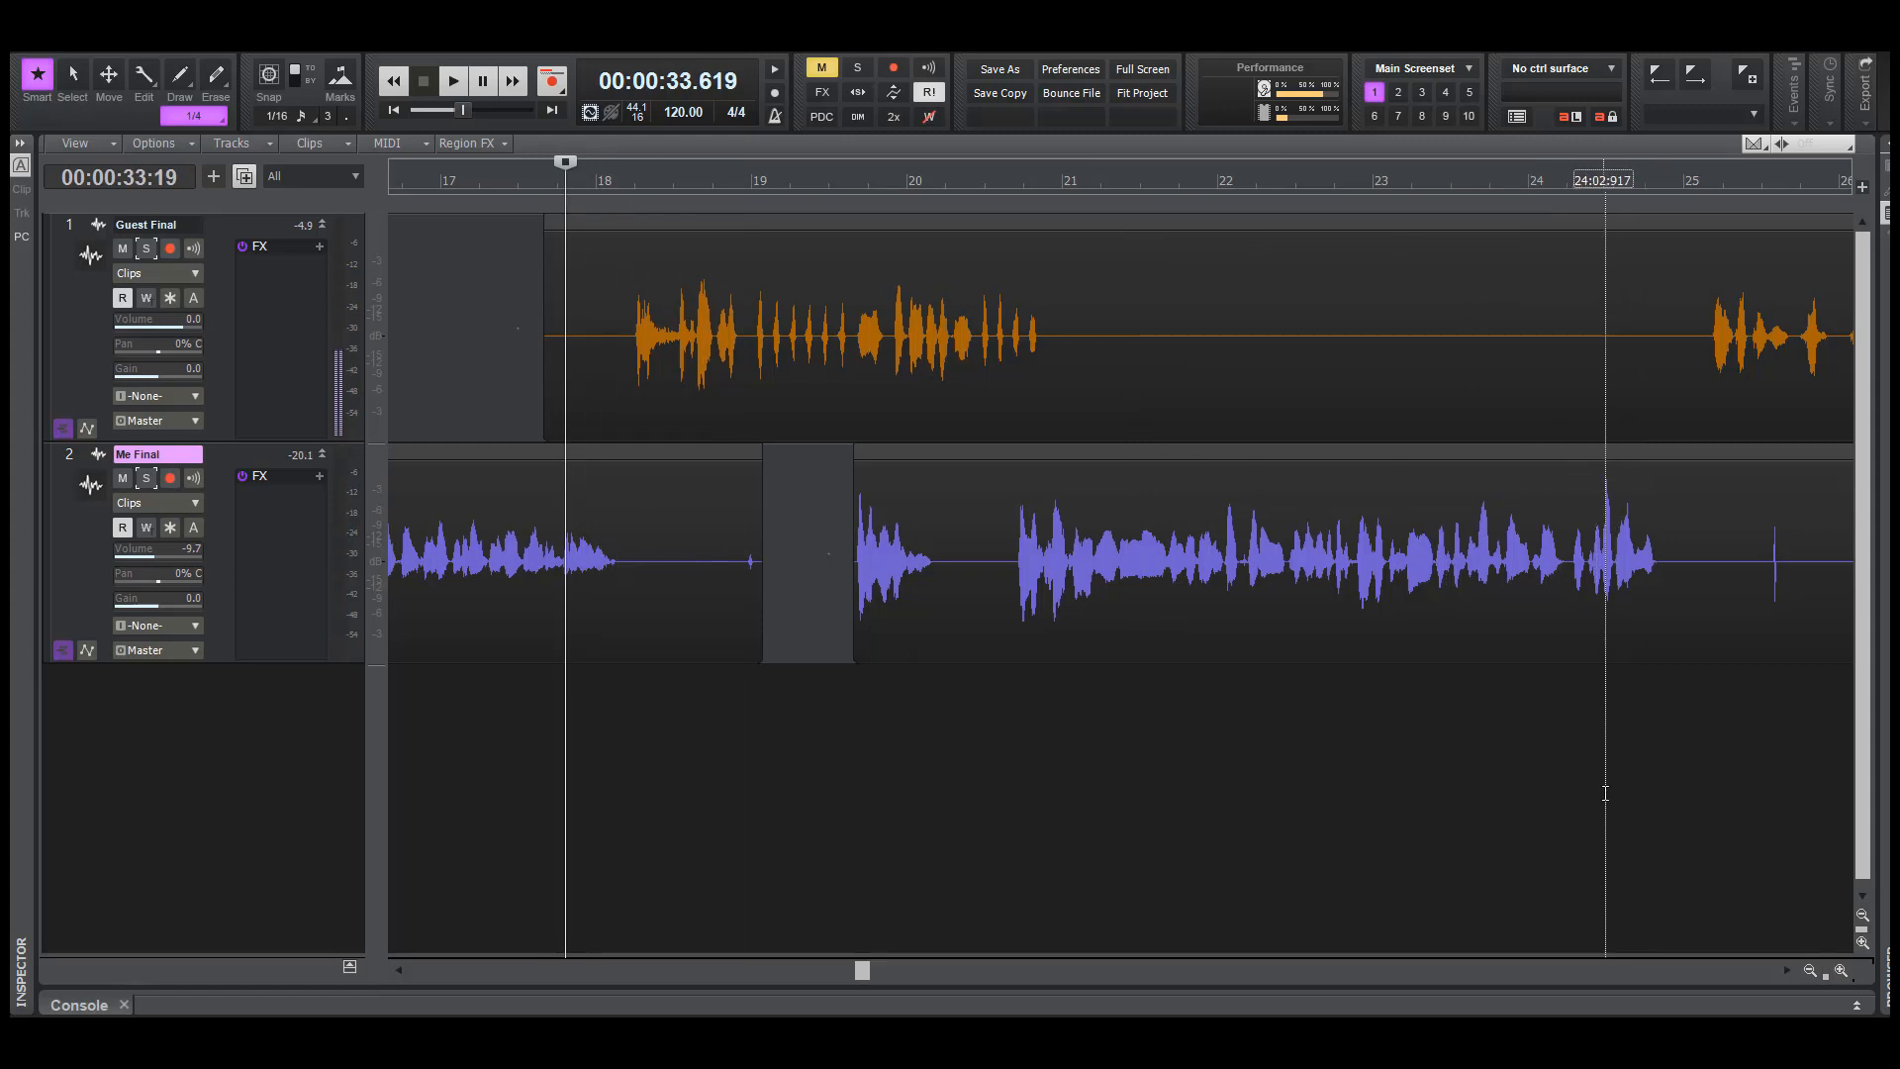
key(space)
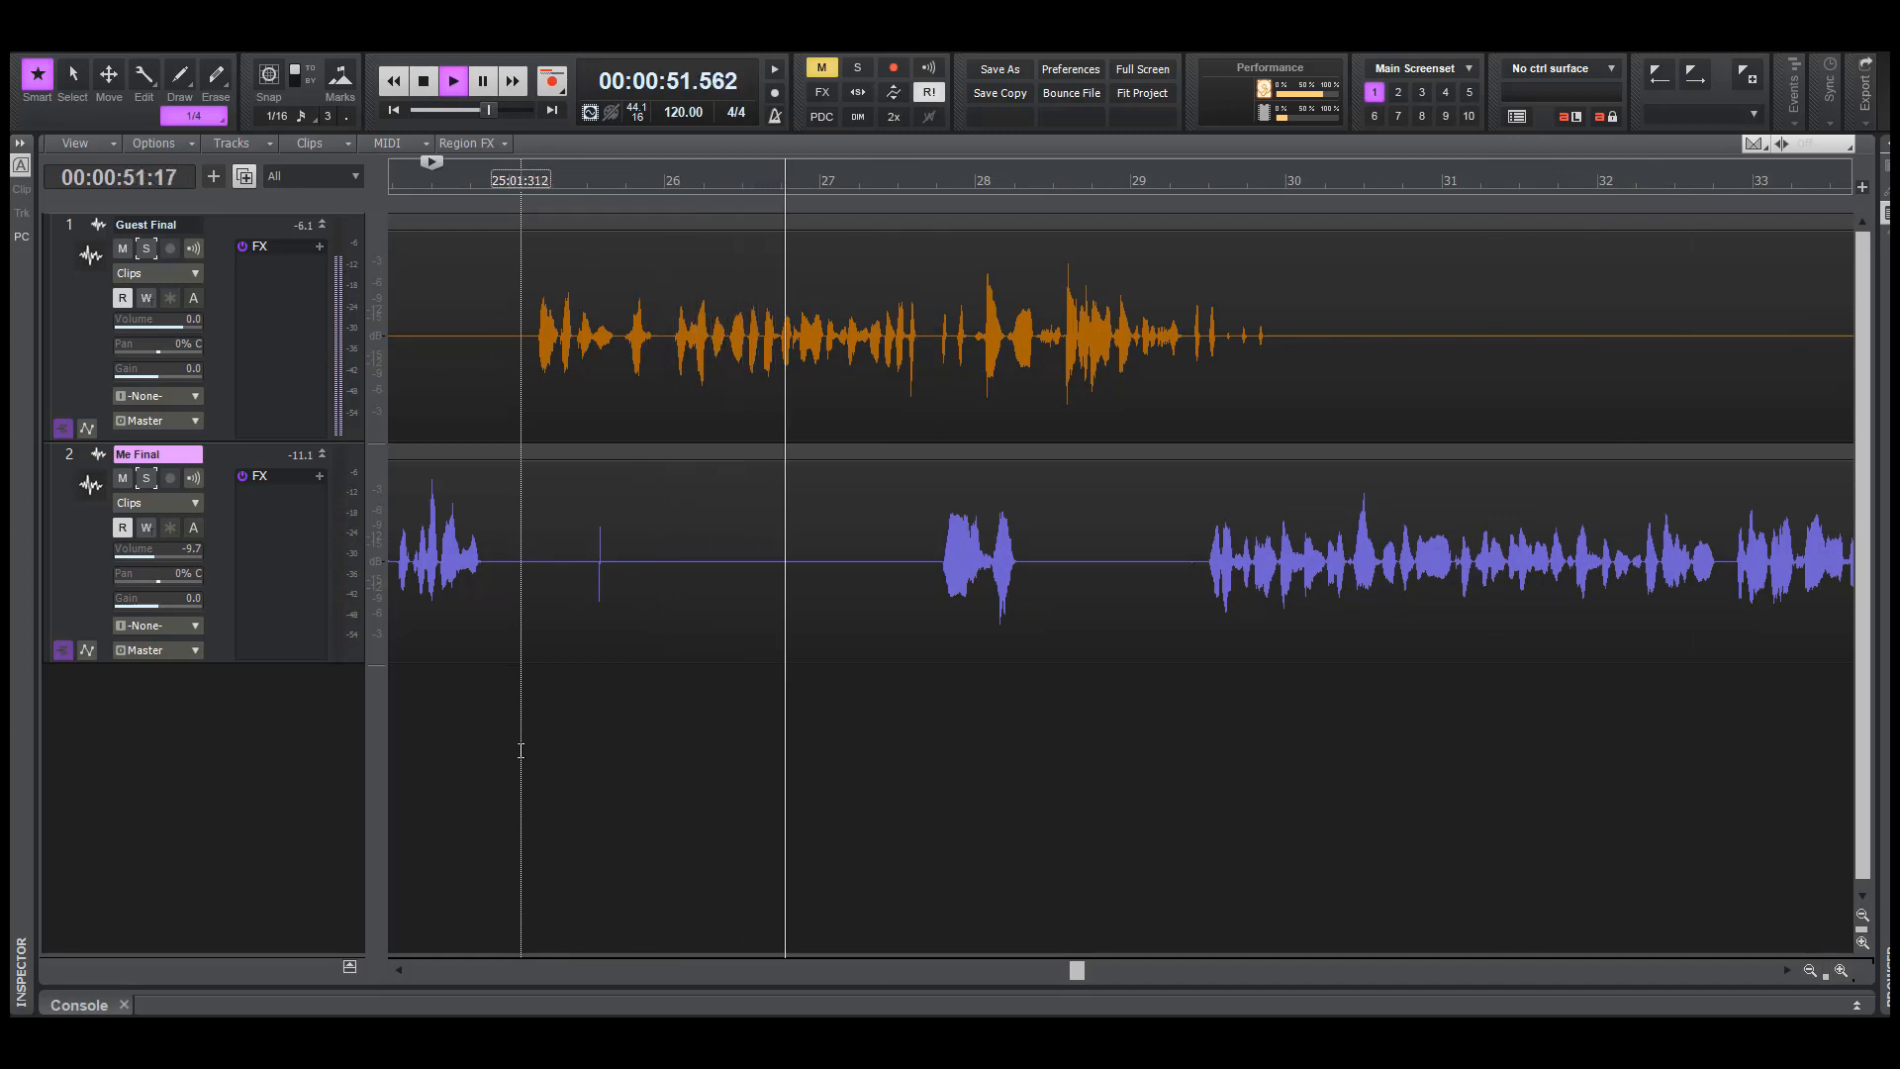
key(space)
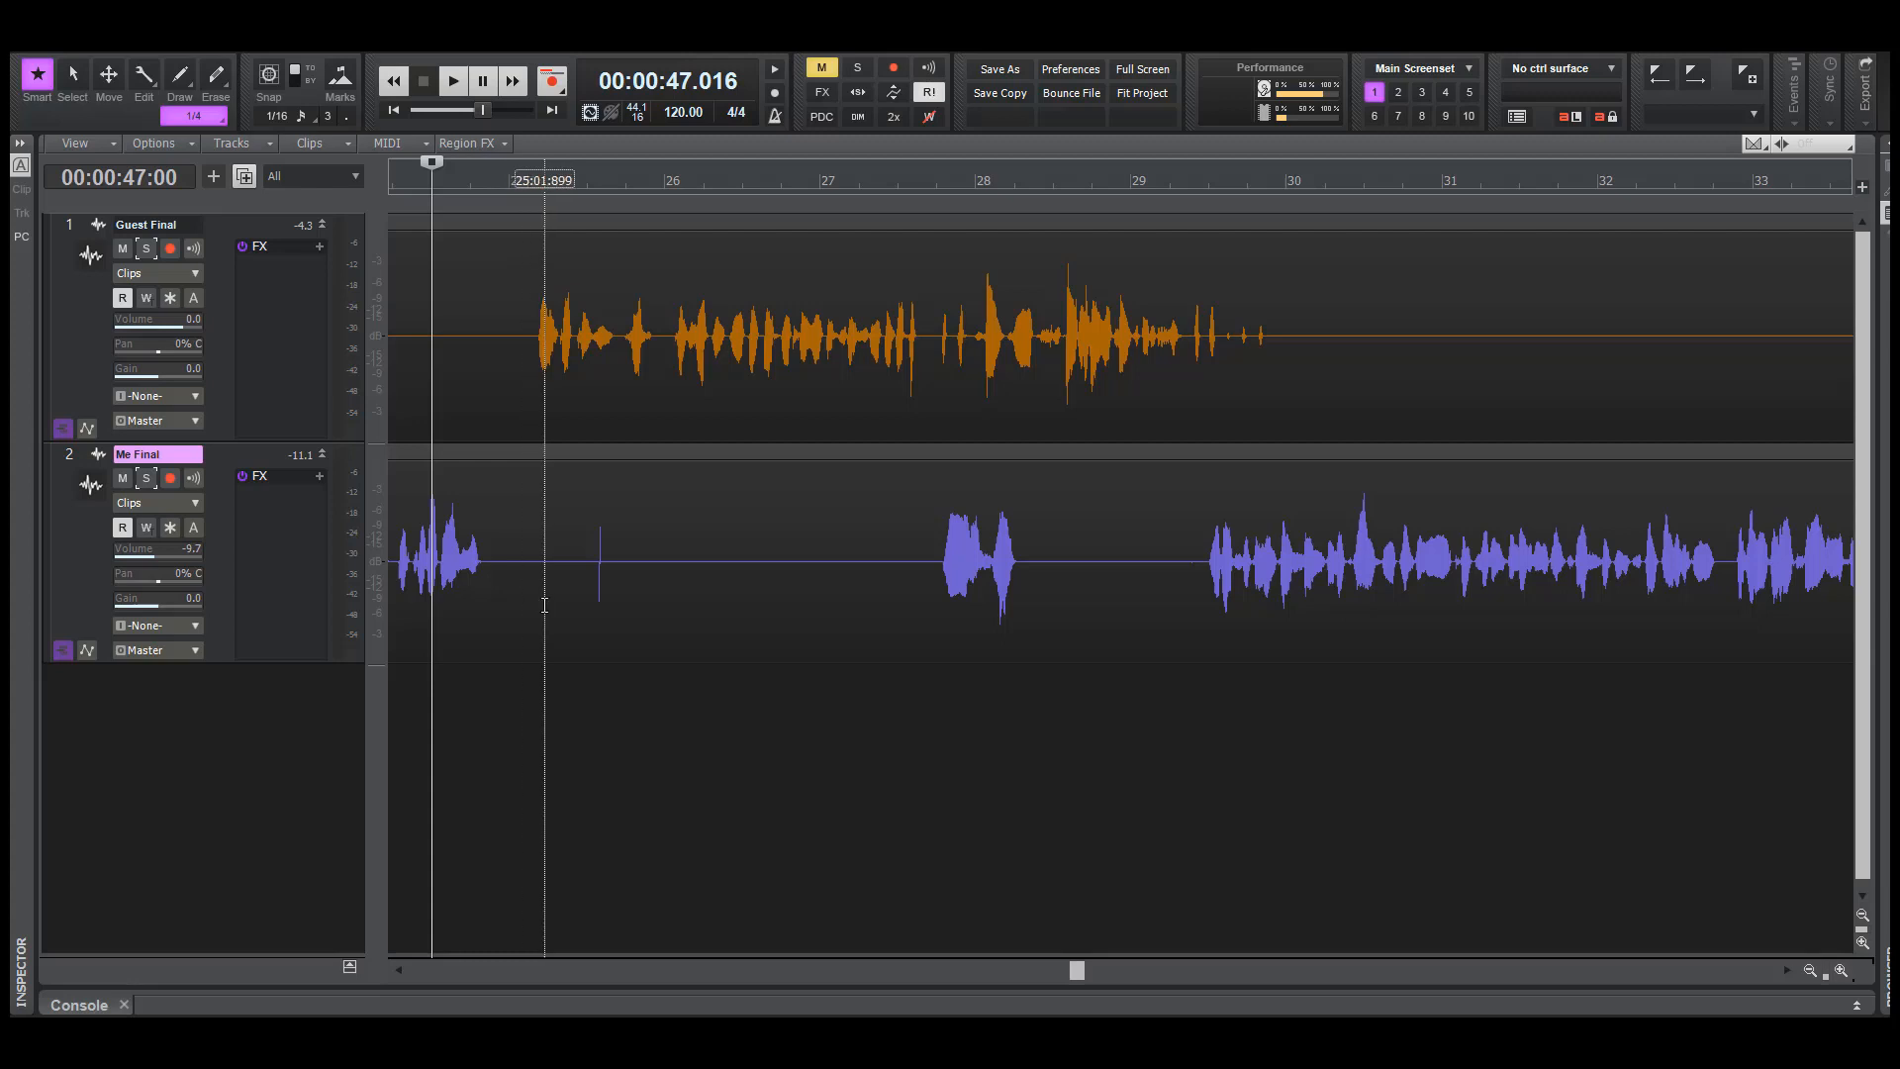
Solo Me Final and play it from about 48.7 seconds to examine the thin spike around bar 25.5
click(590, 603)
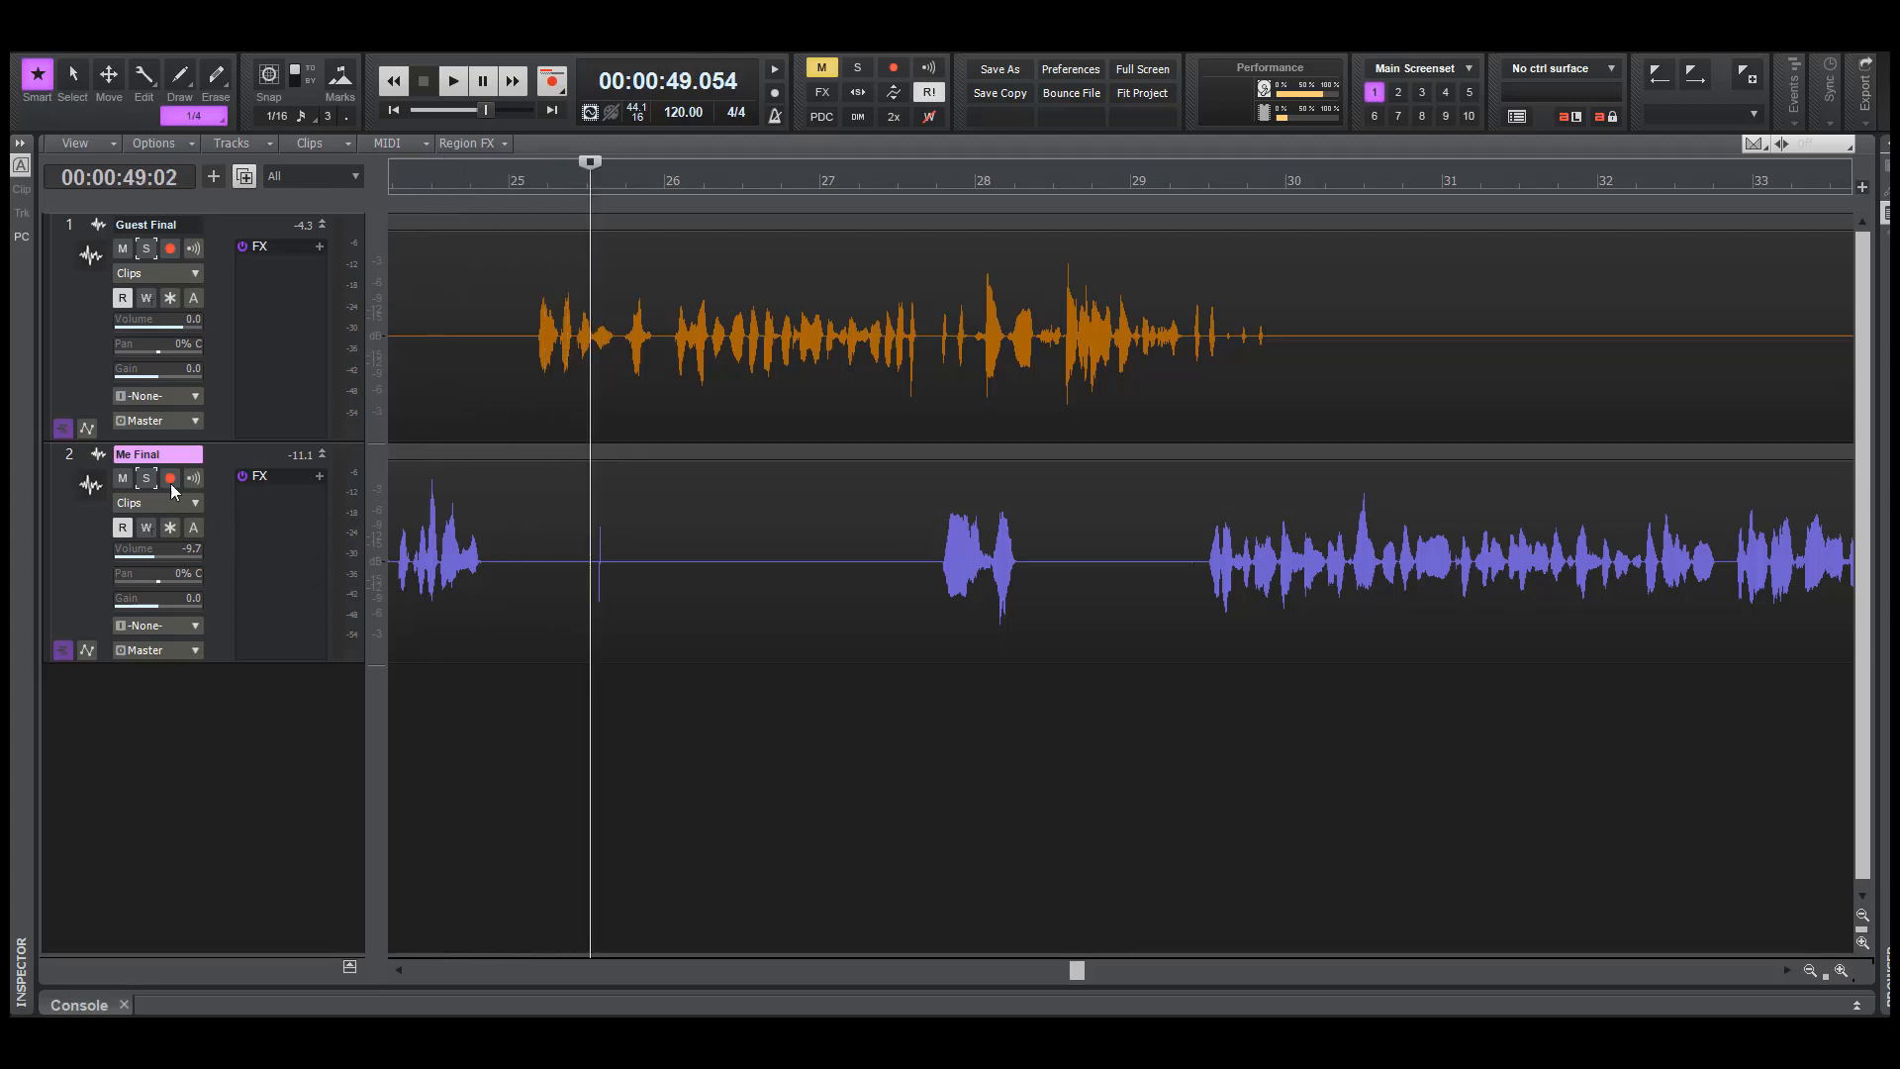
click(153, 480)
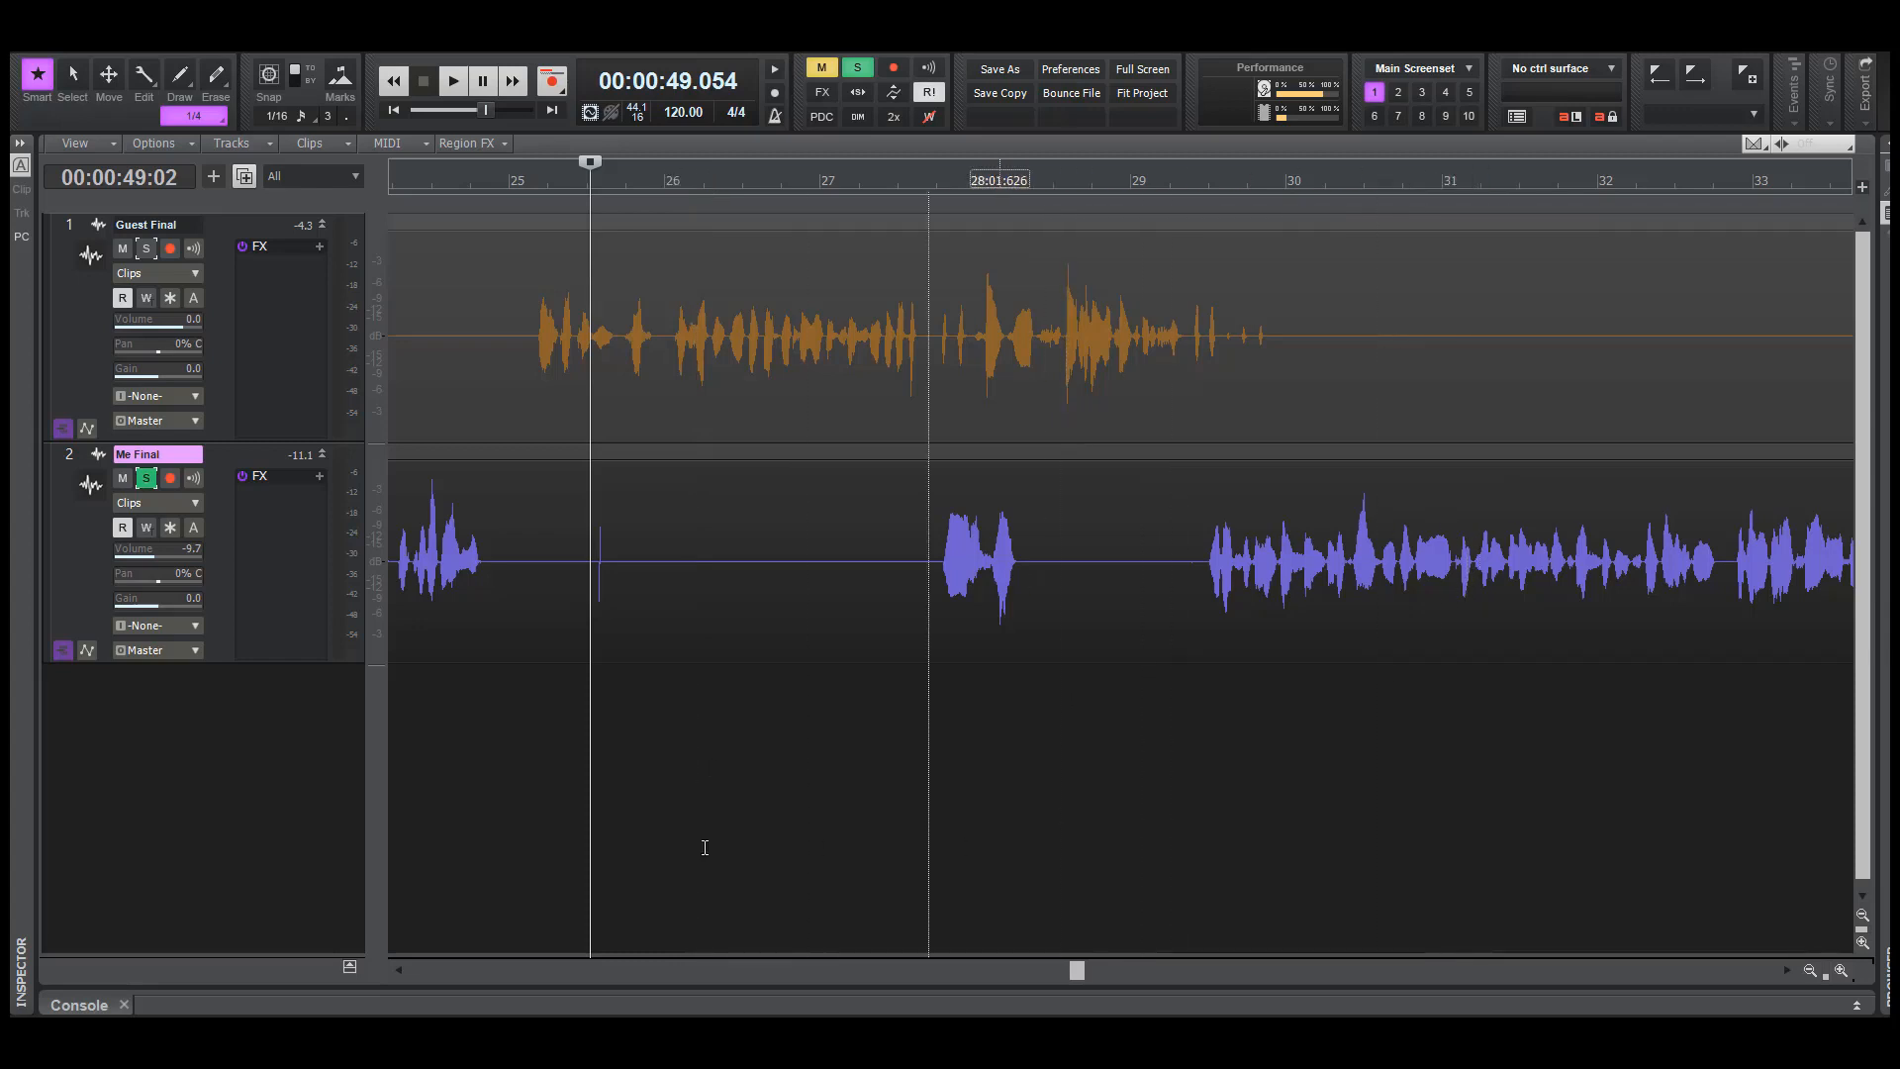
click(555, 779)
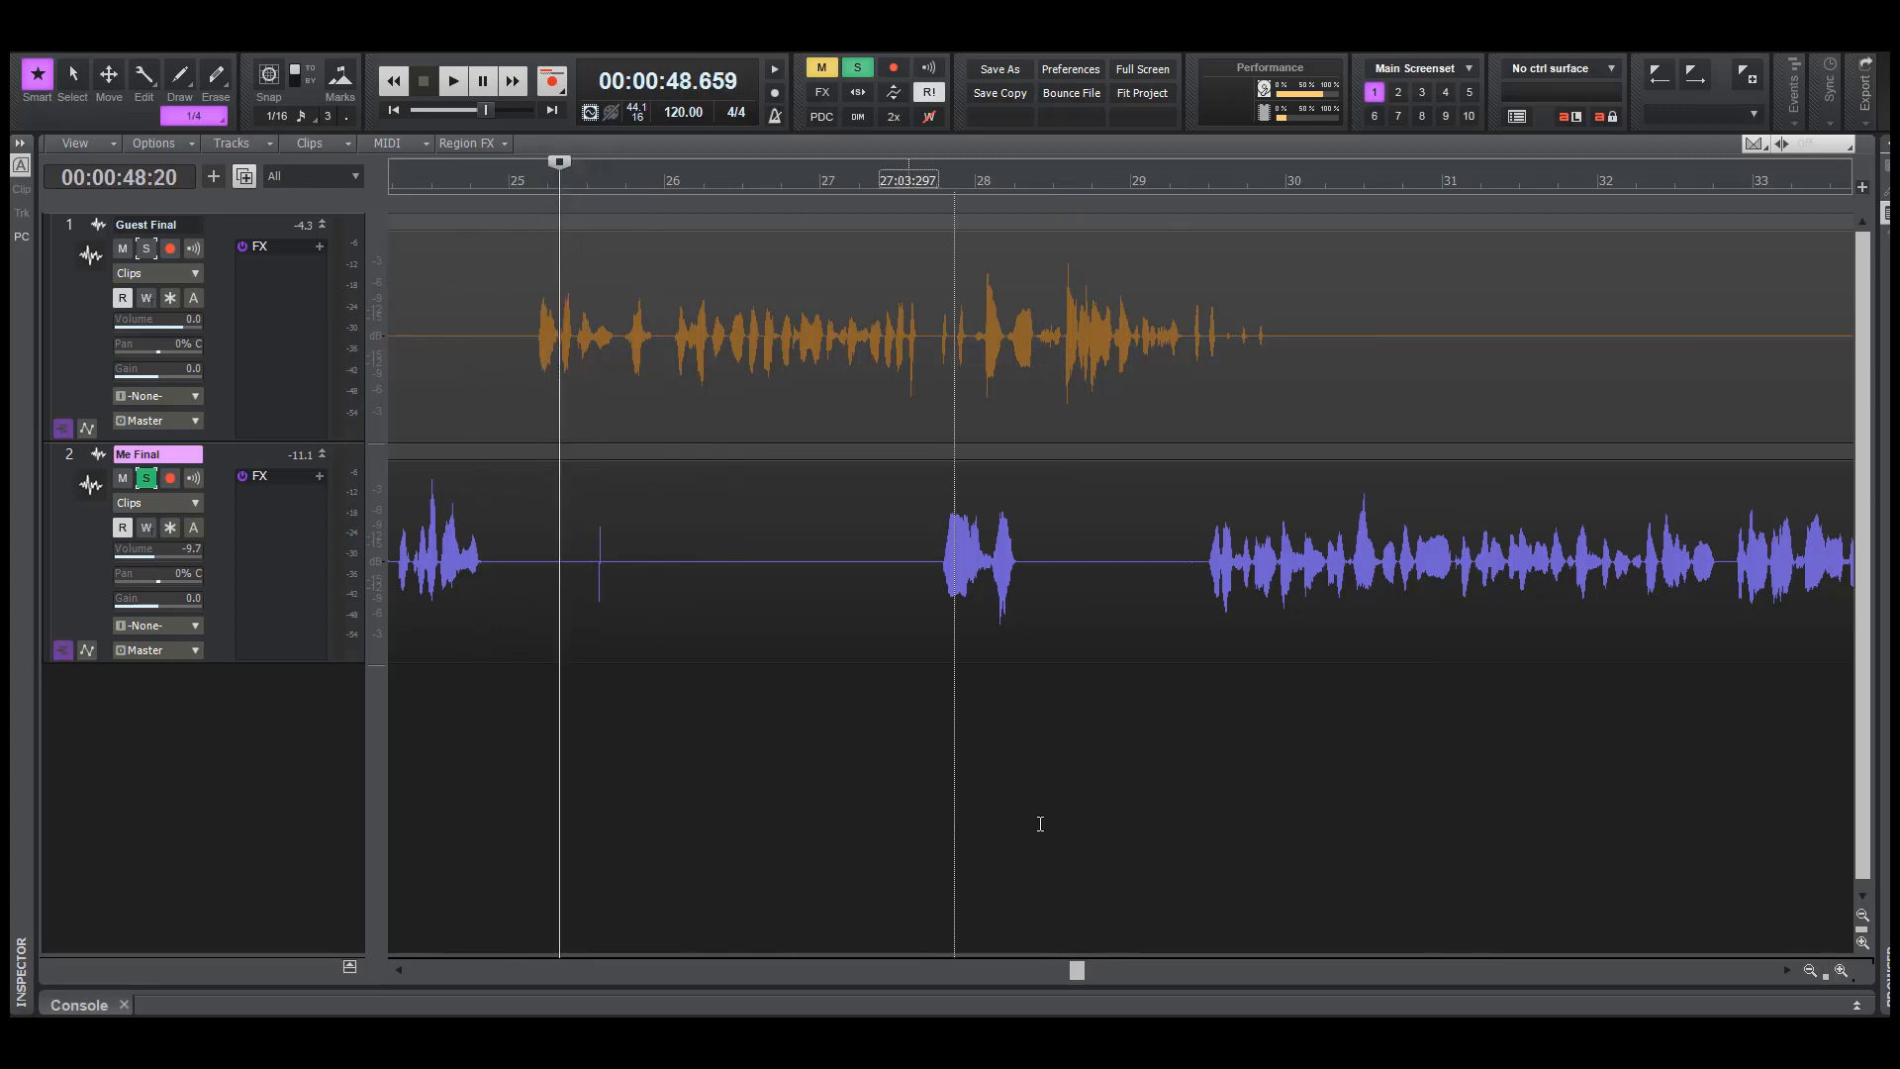
key(space)
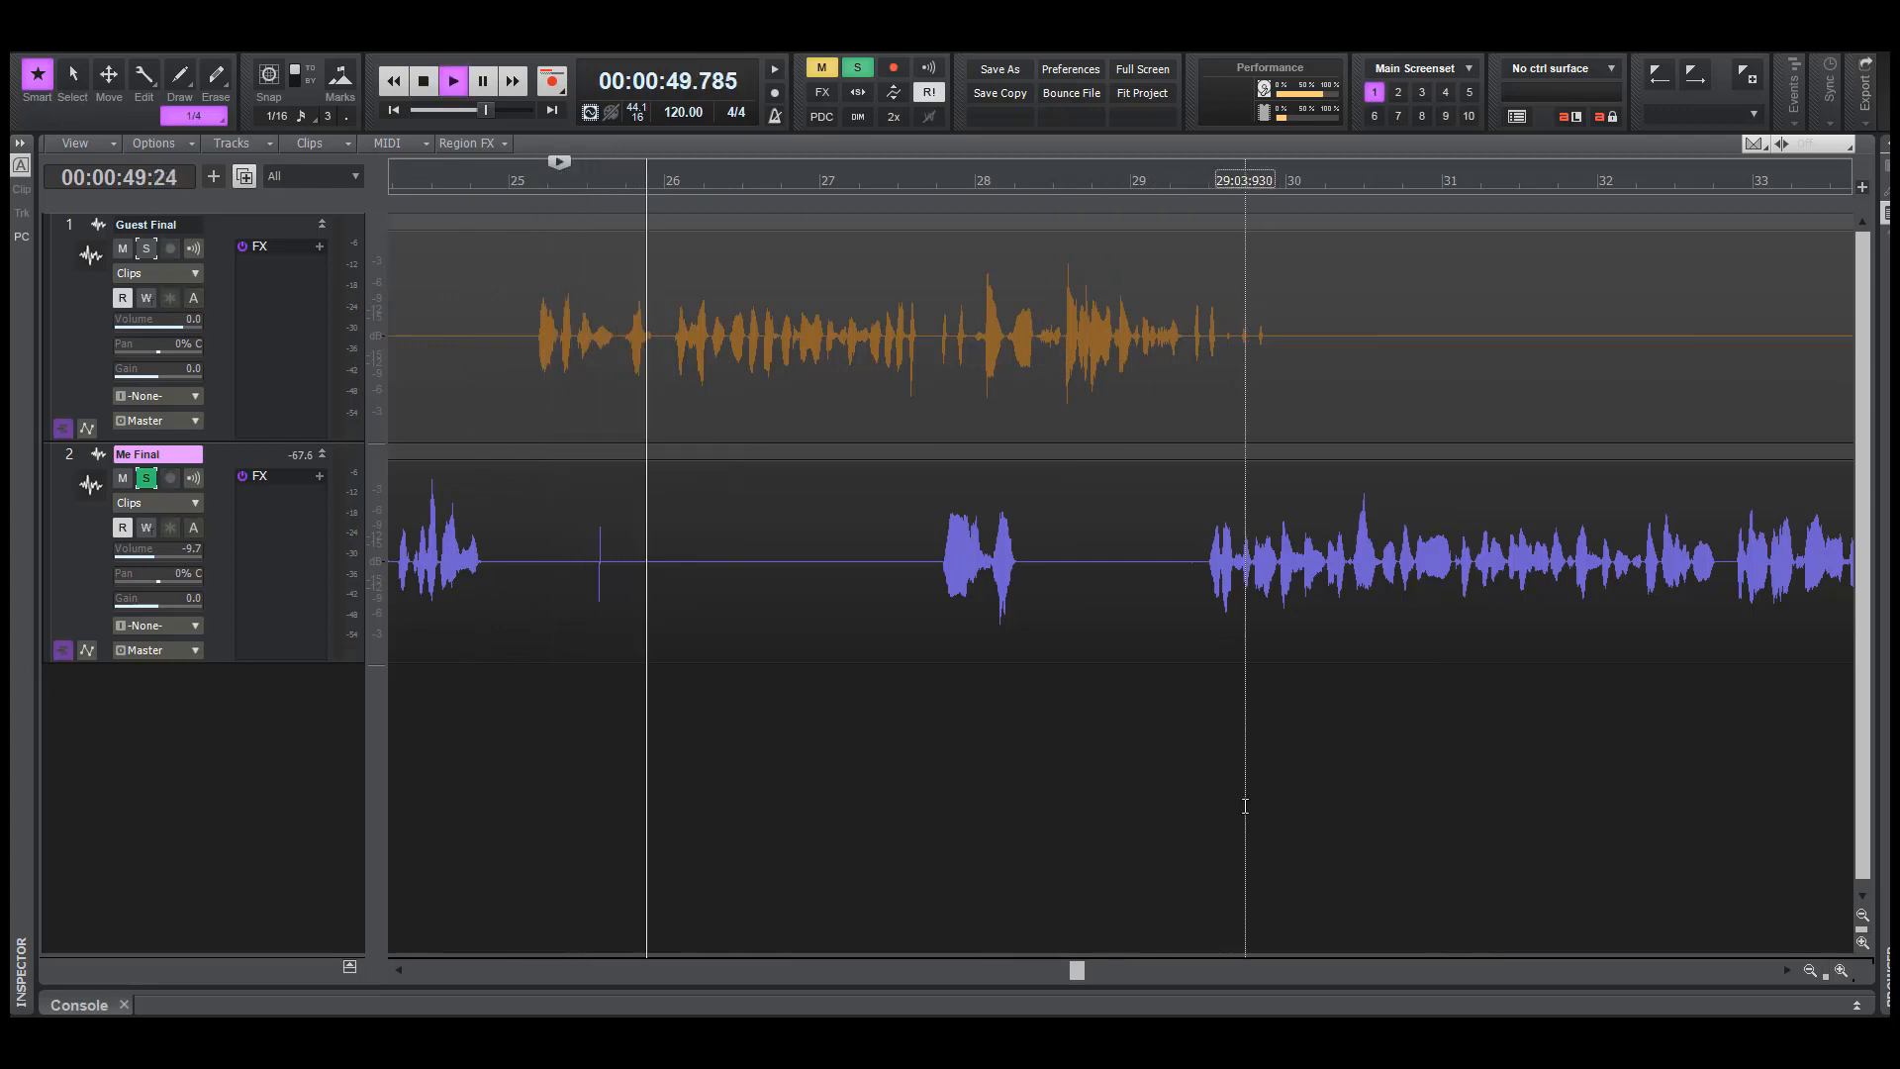
key(space)
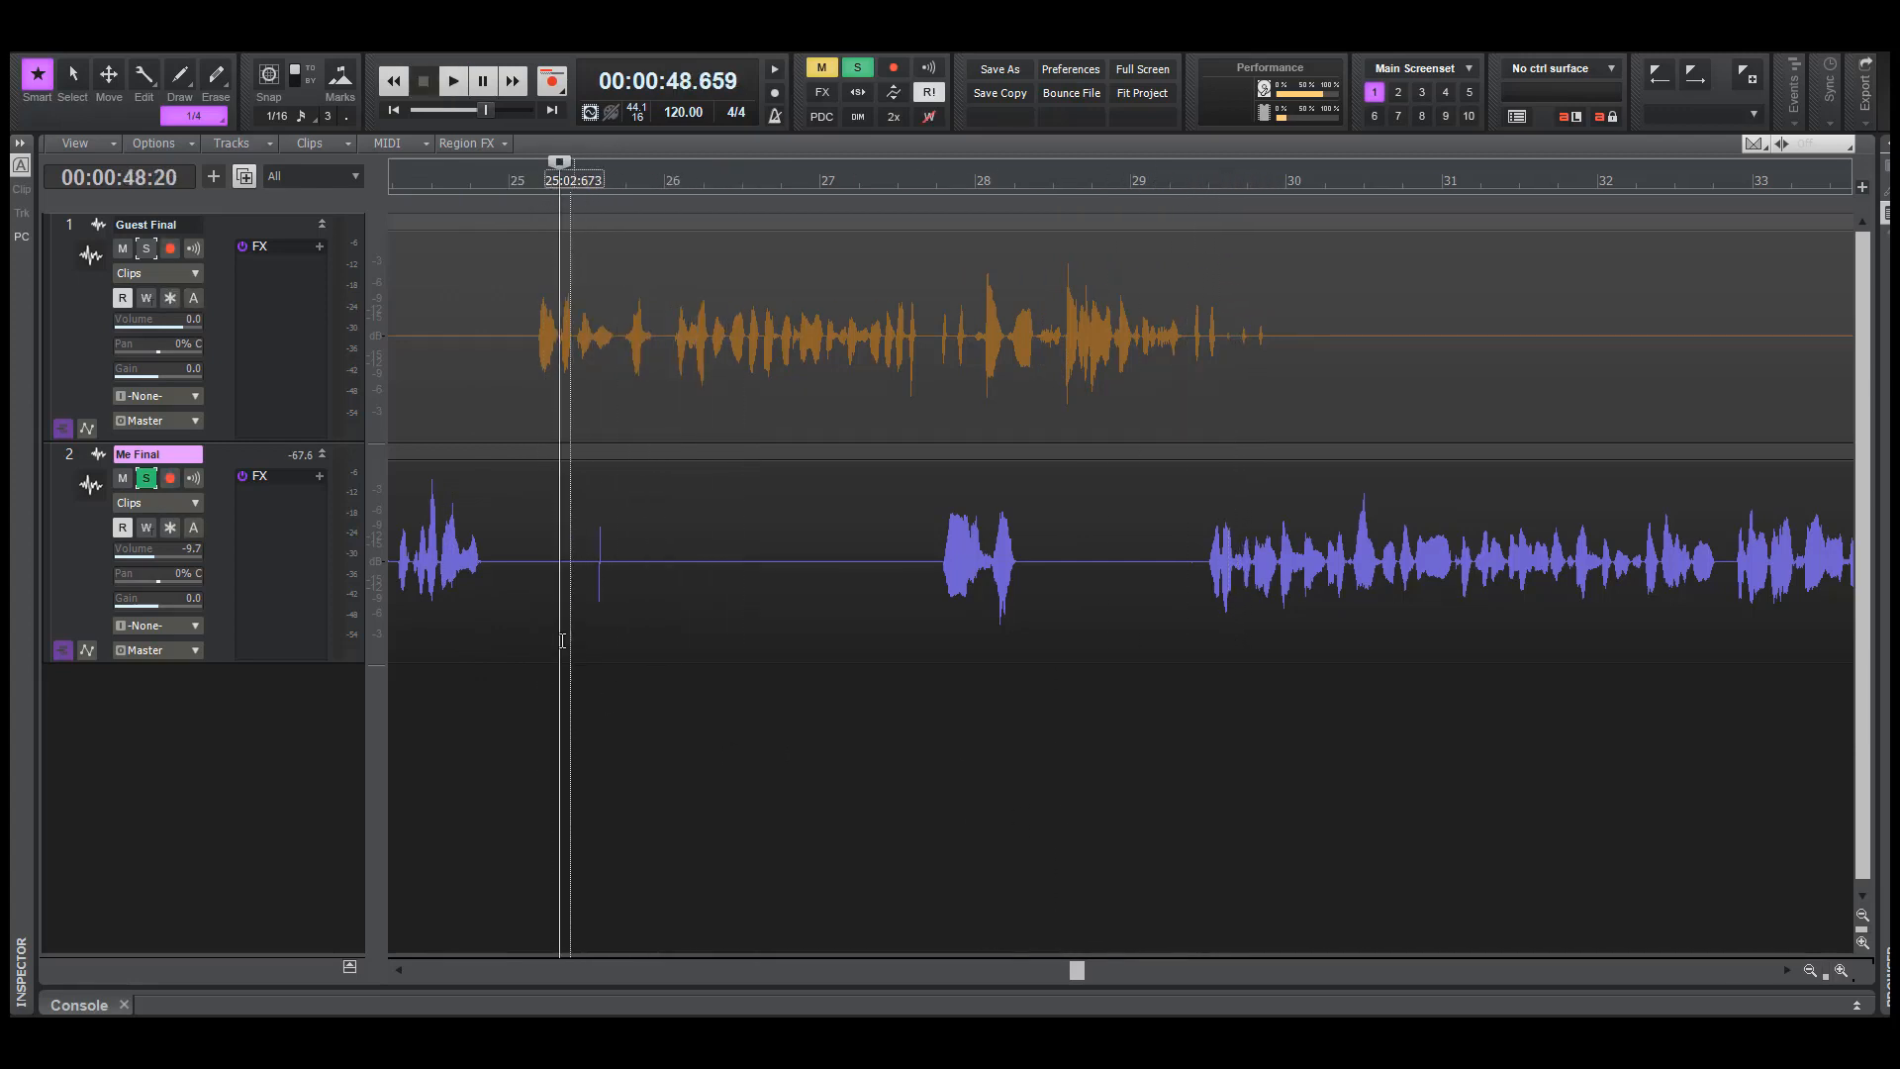
Delete Me Final's spike stretch from about bar 25.3 to 26.6, and play it unsoloed with the guest from about 51.5 seconds
drag(556, 582, 770, 594)
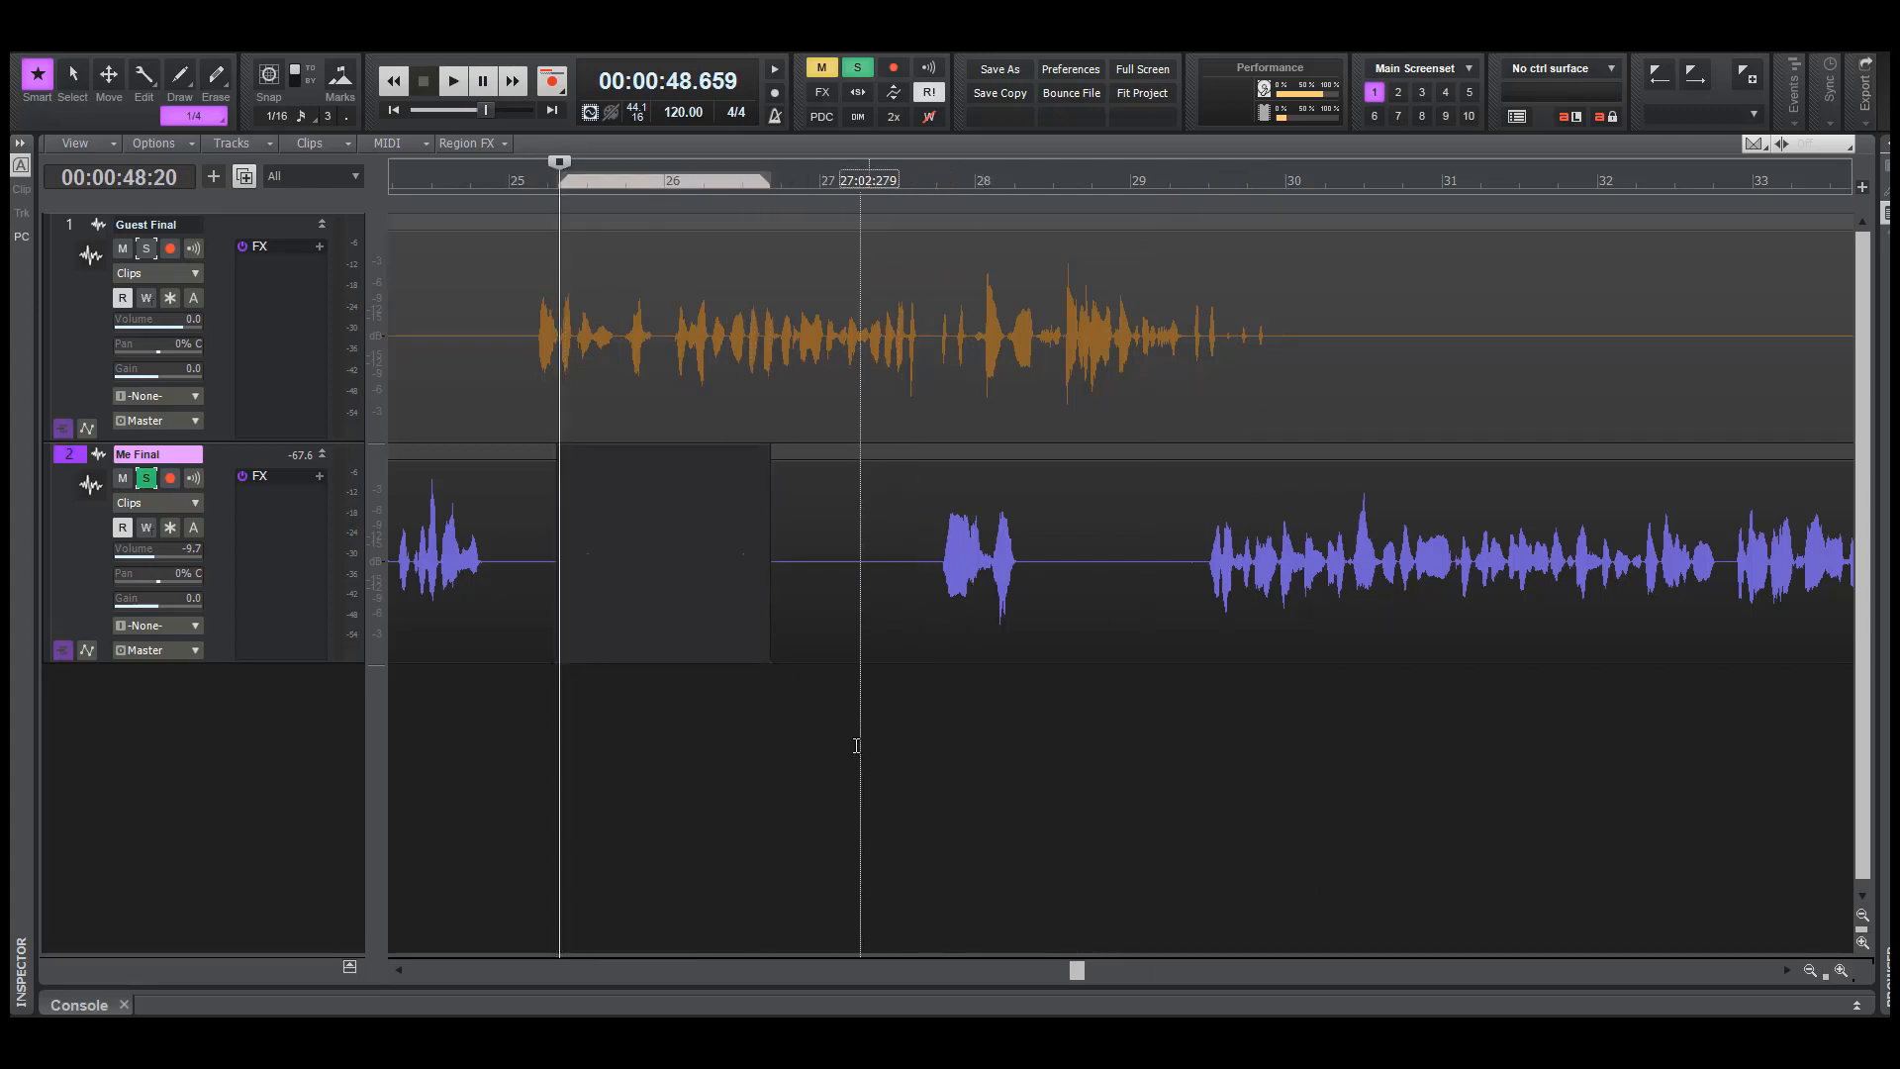
click(143, 482)
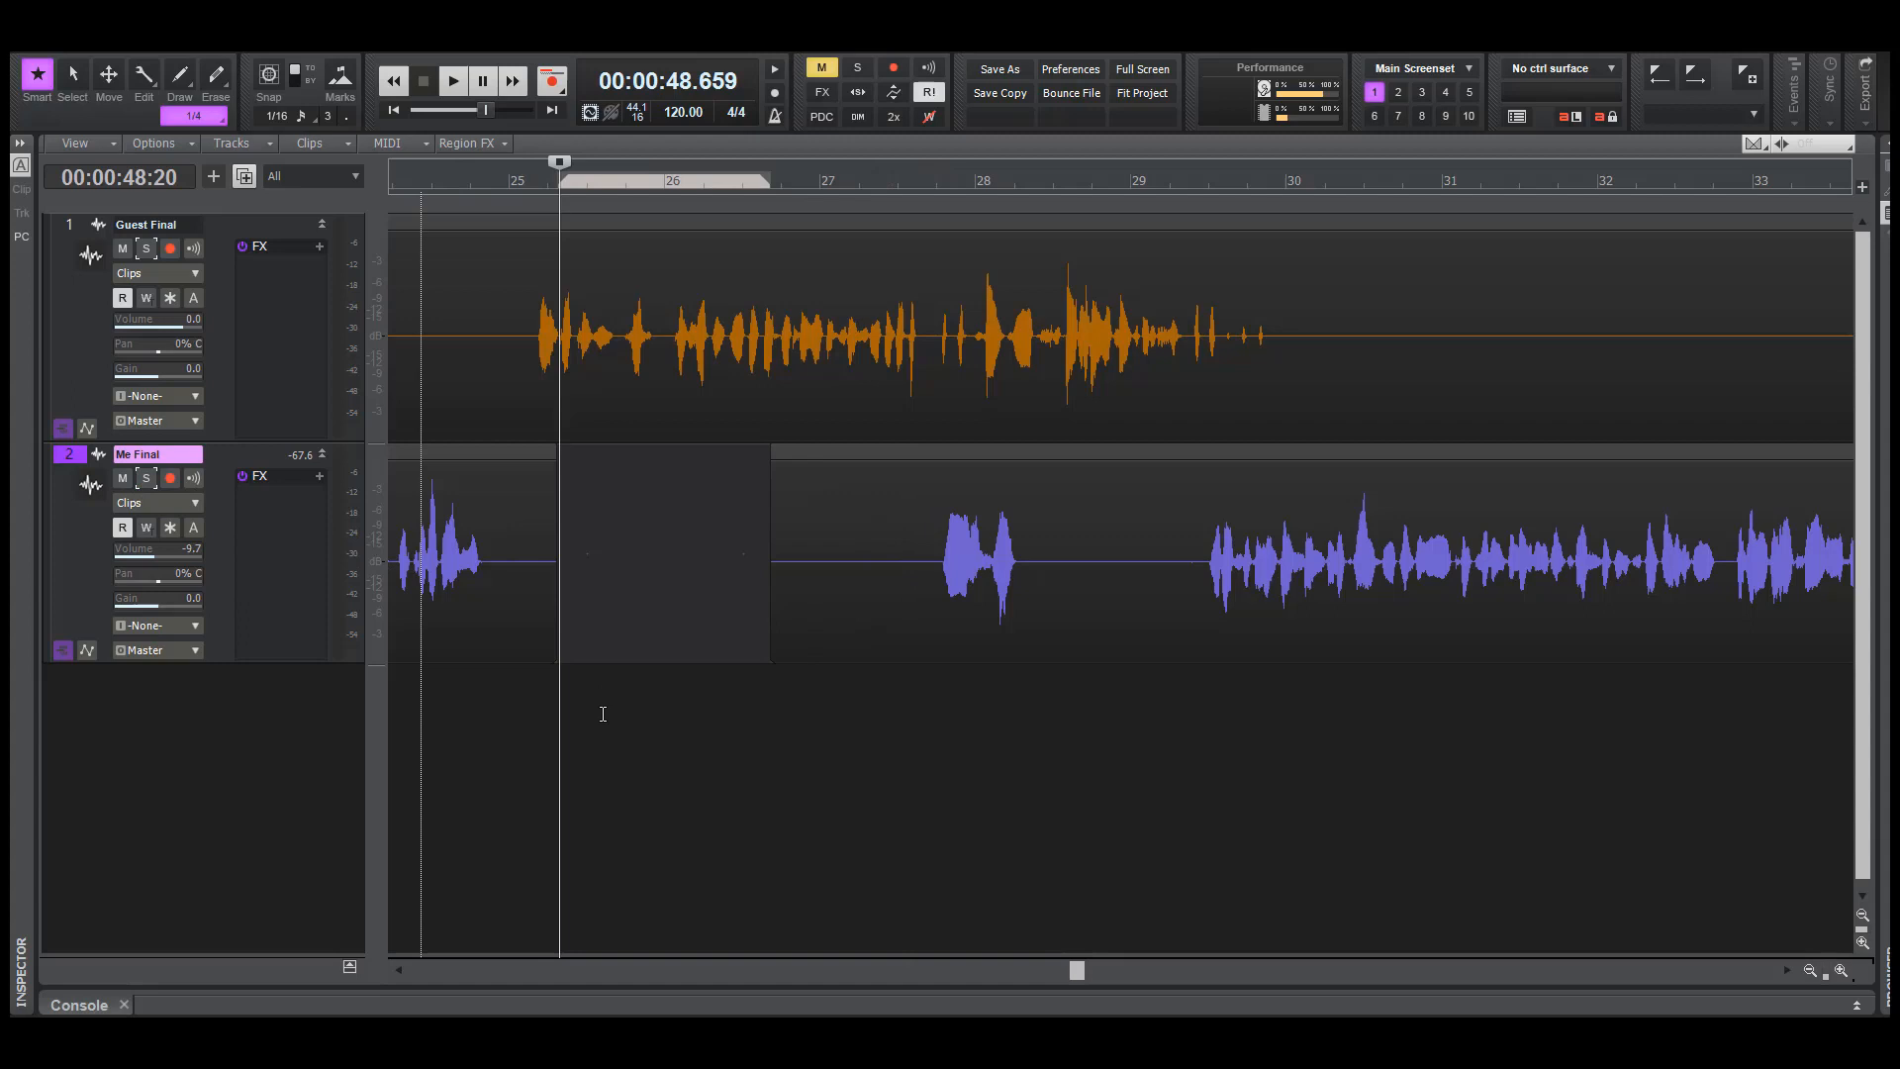
click(777, 756)
key(space)
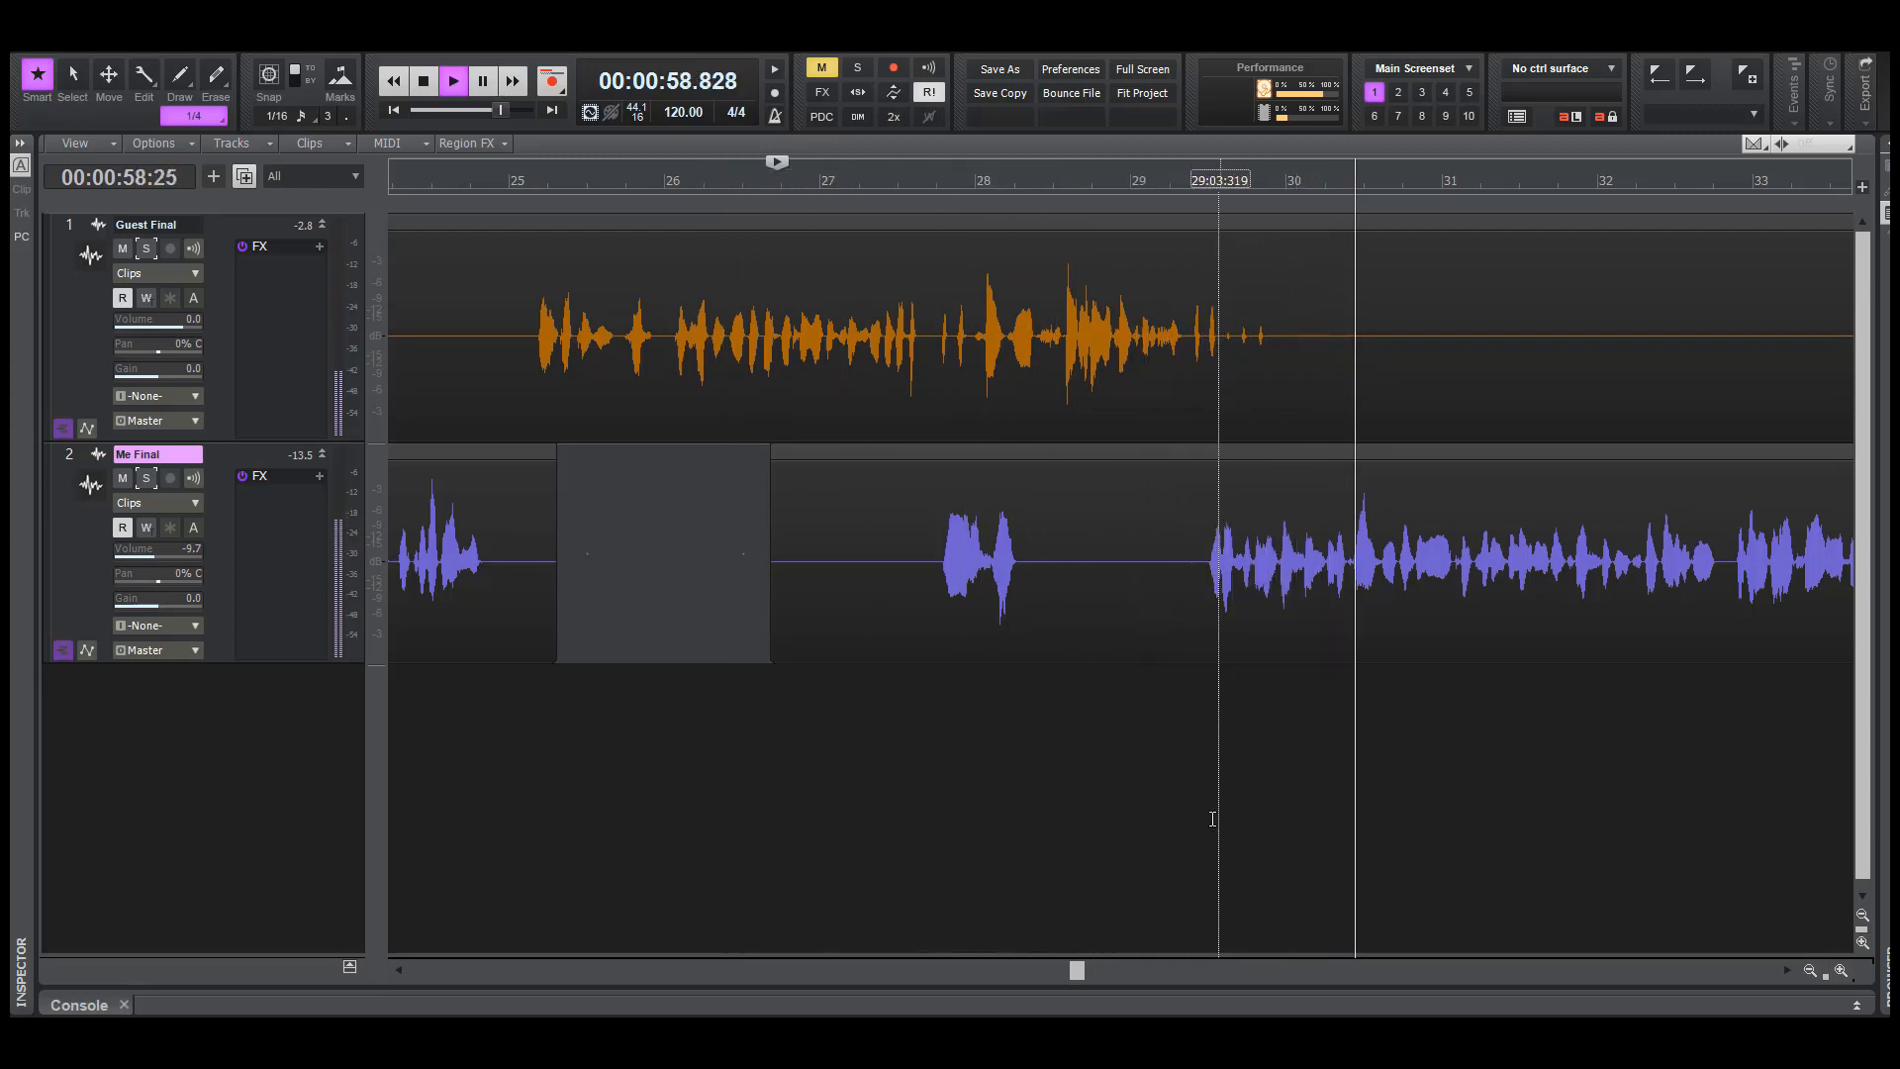
key(space)
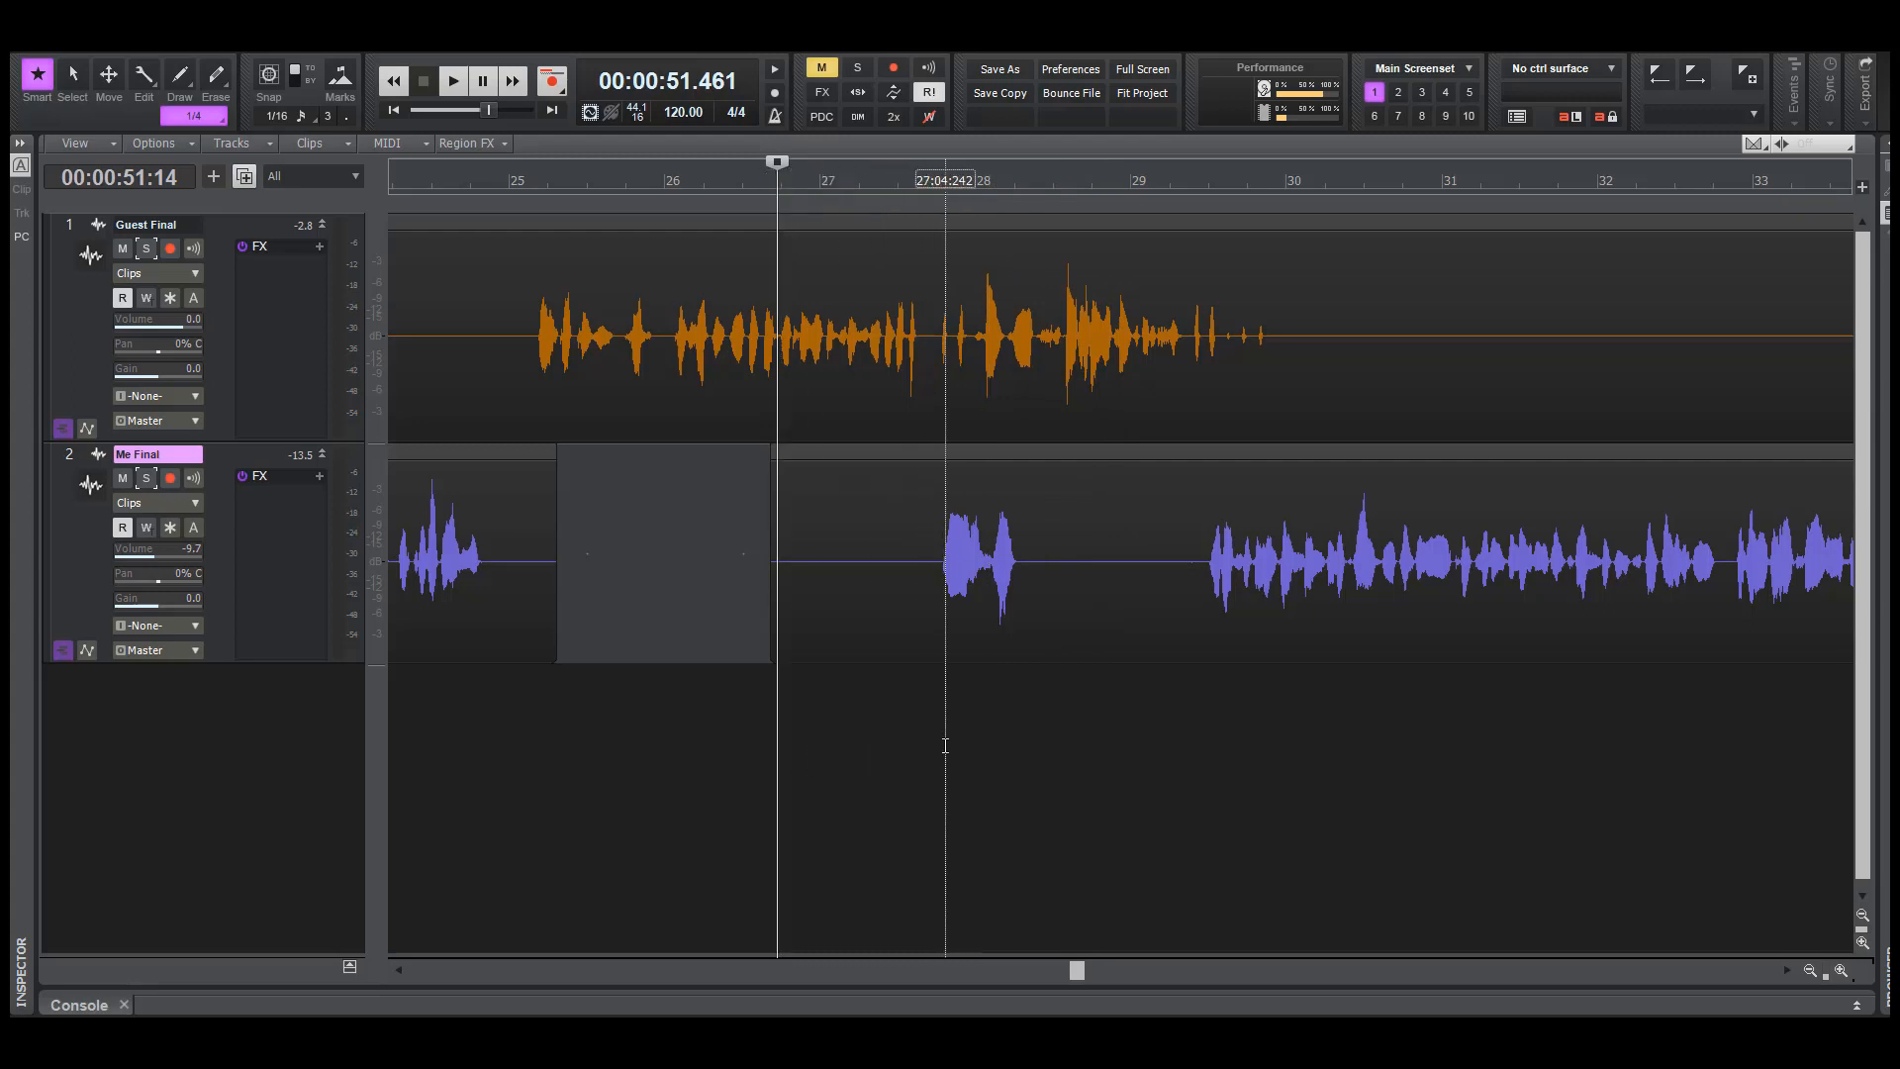
Play both tracks repeatedly from about 53.2 seconds to examine the overlapping Me Final words around bar 28
drag(921, 554, 1020, 551)
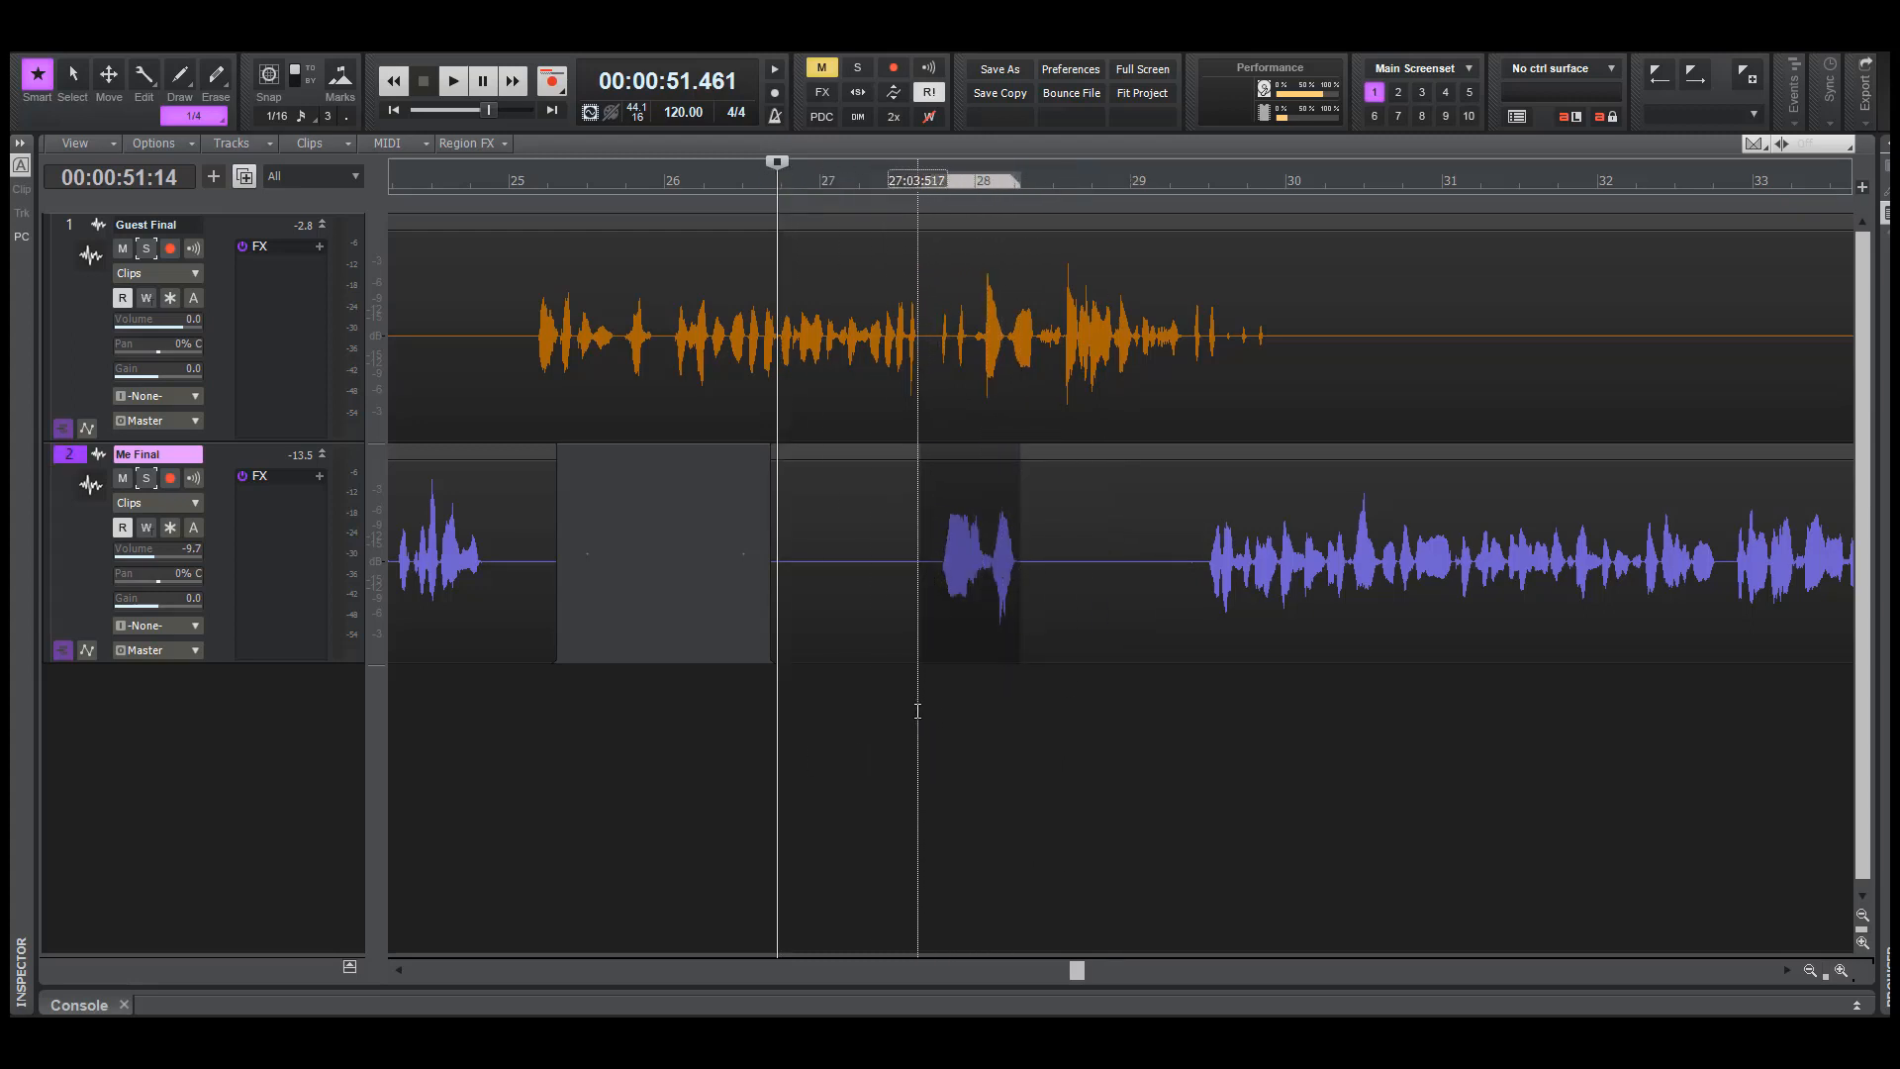
click(917, 711)
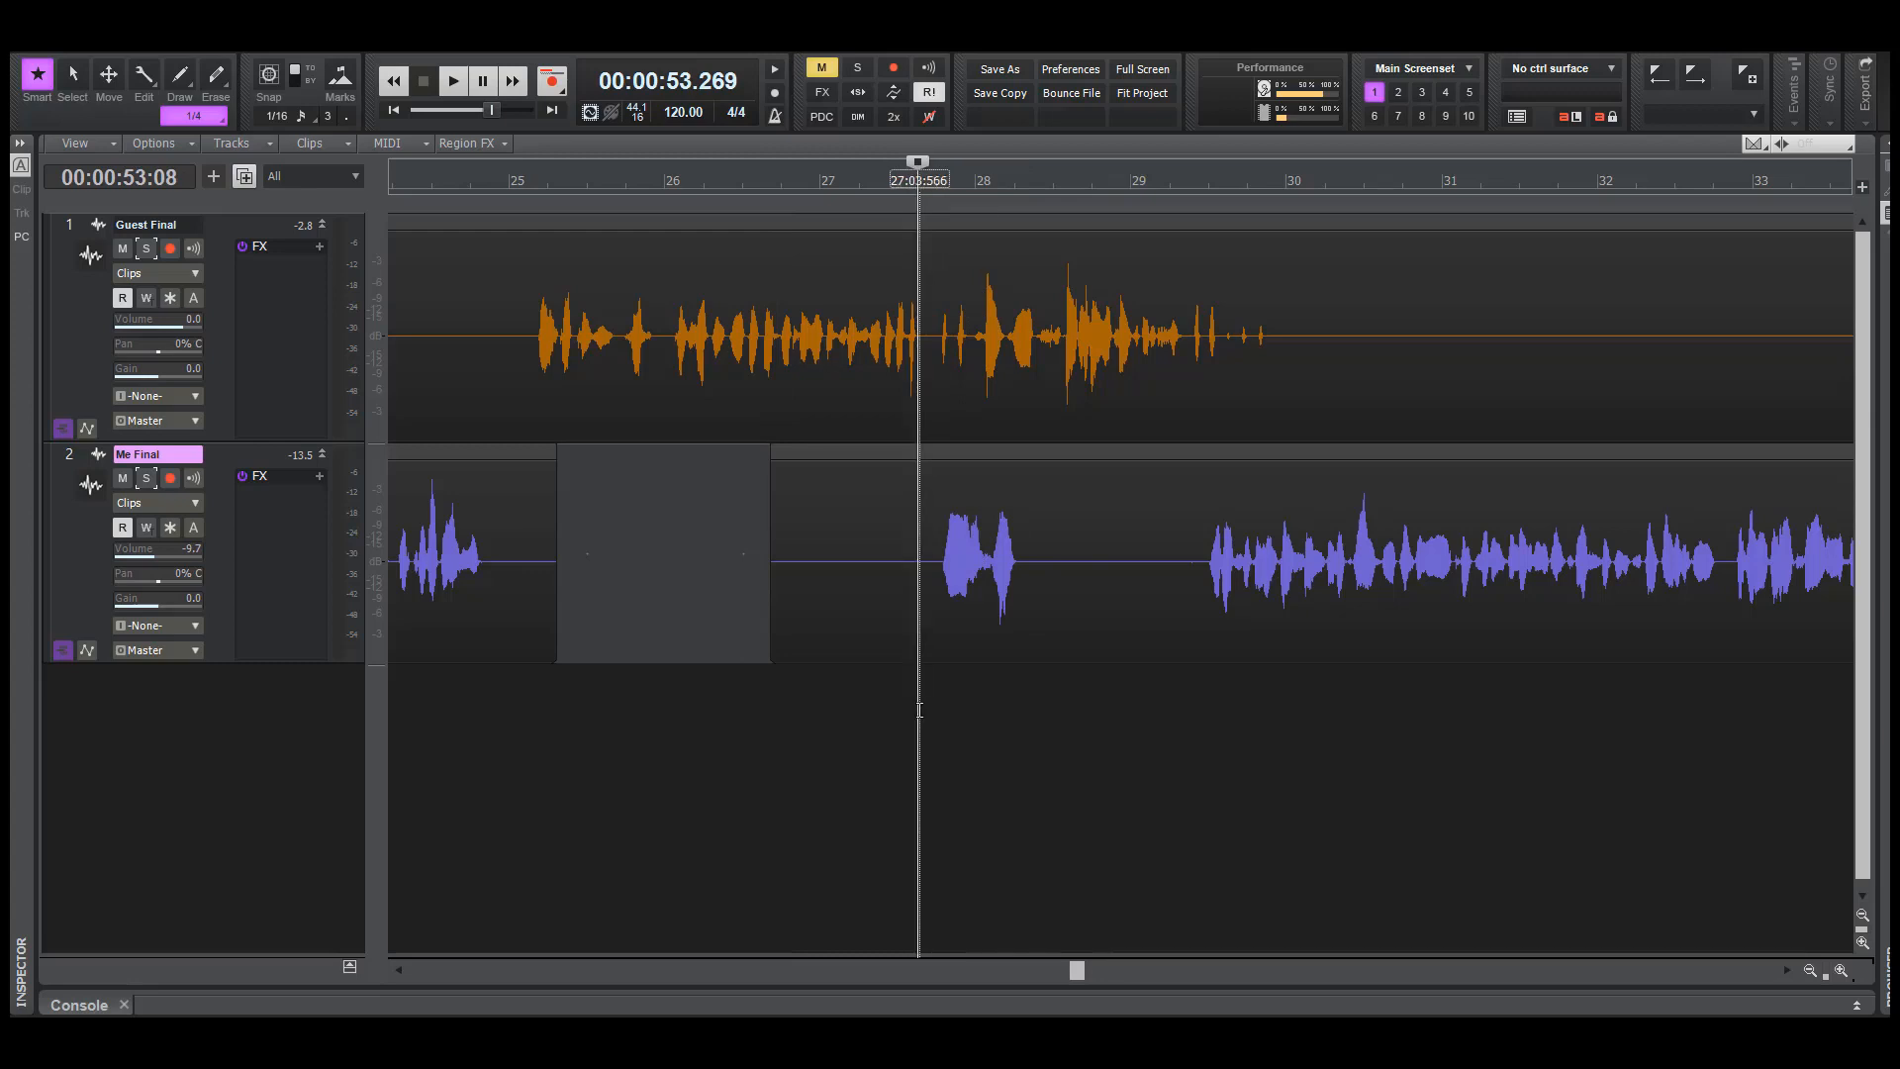
key(space)
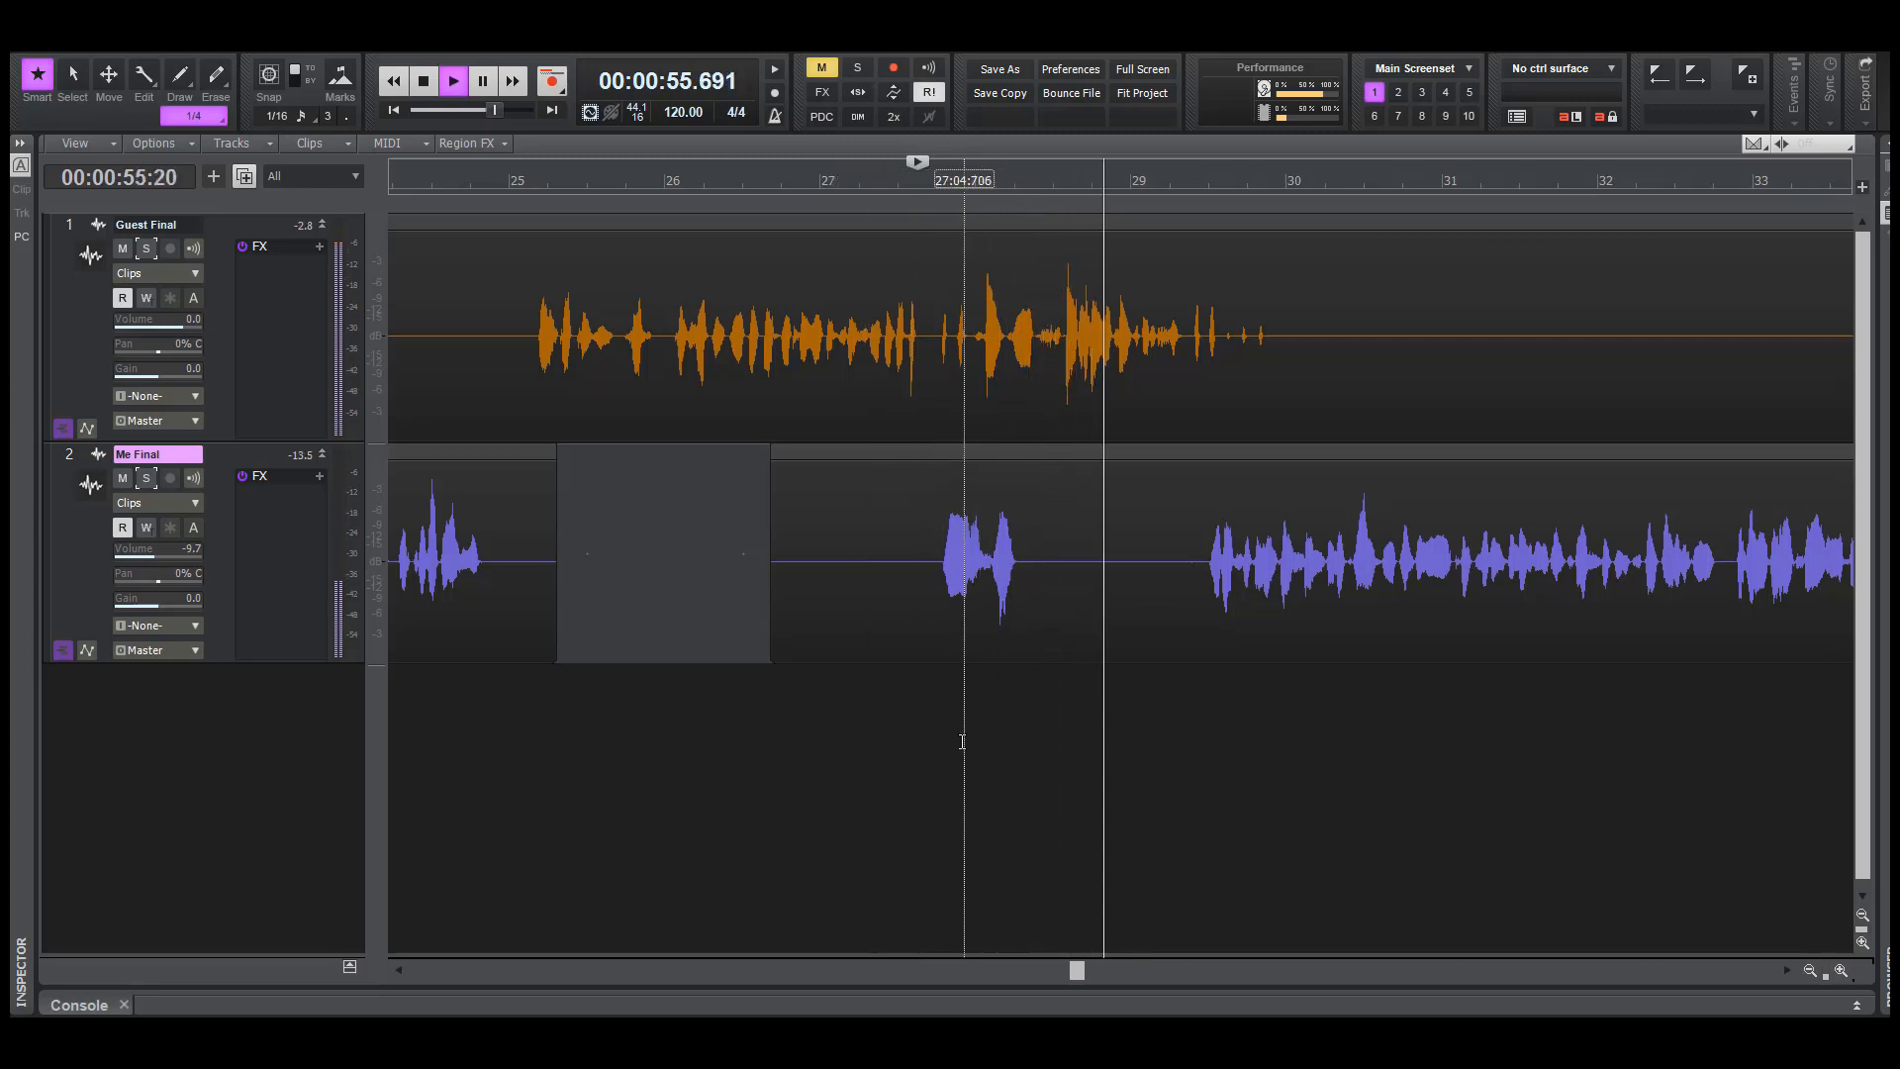
key(space)
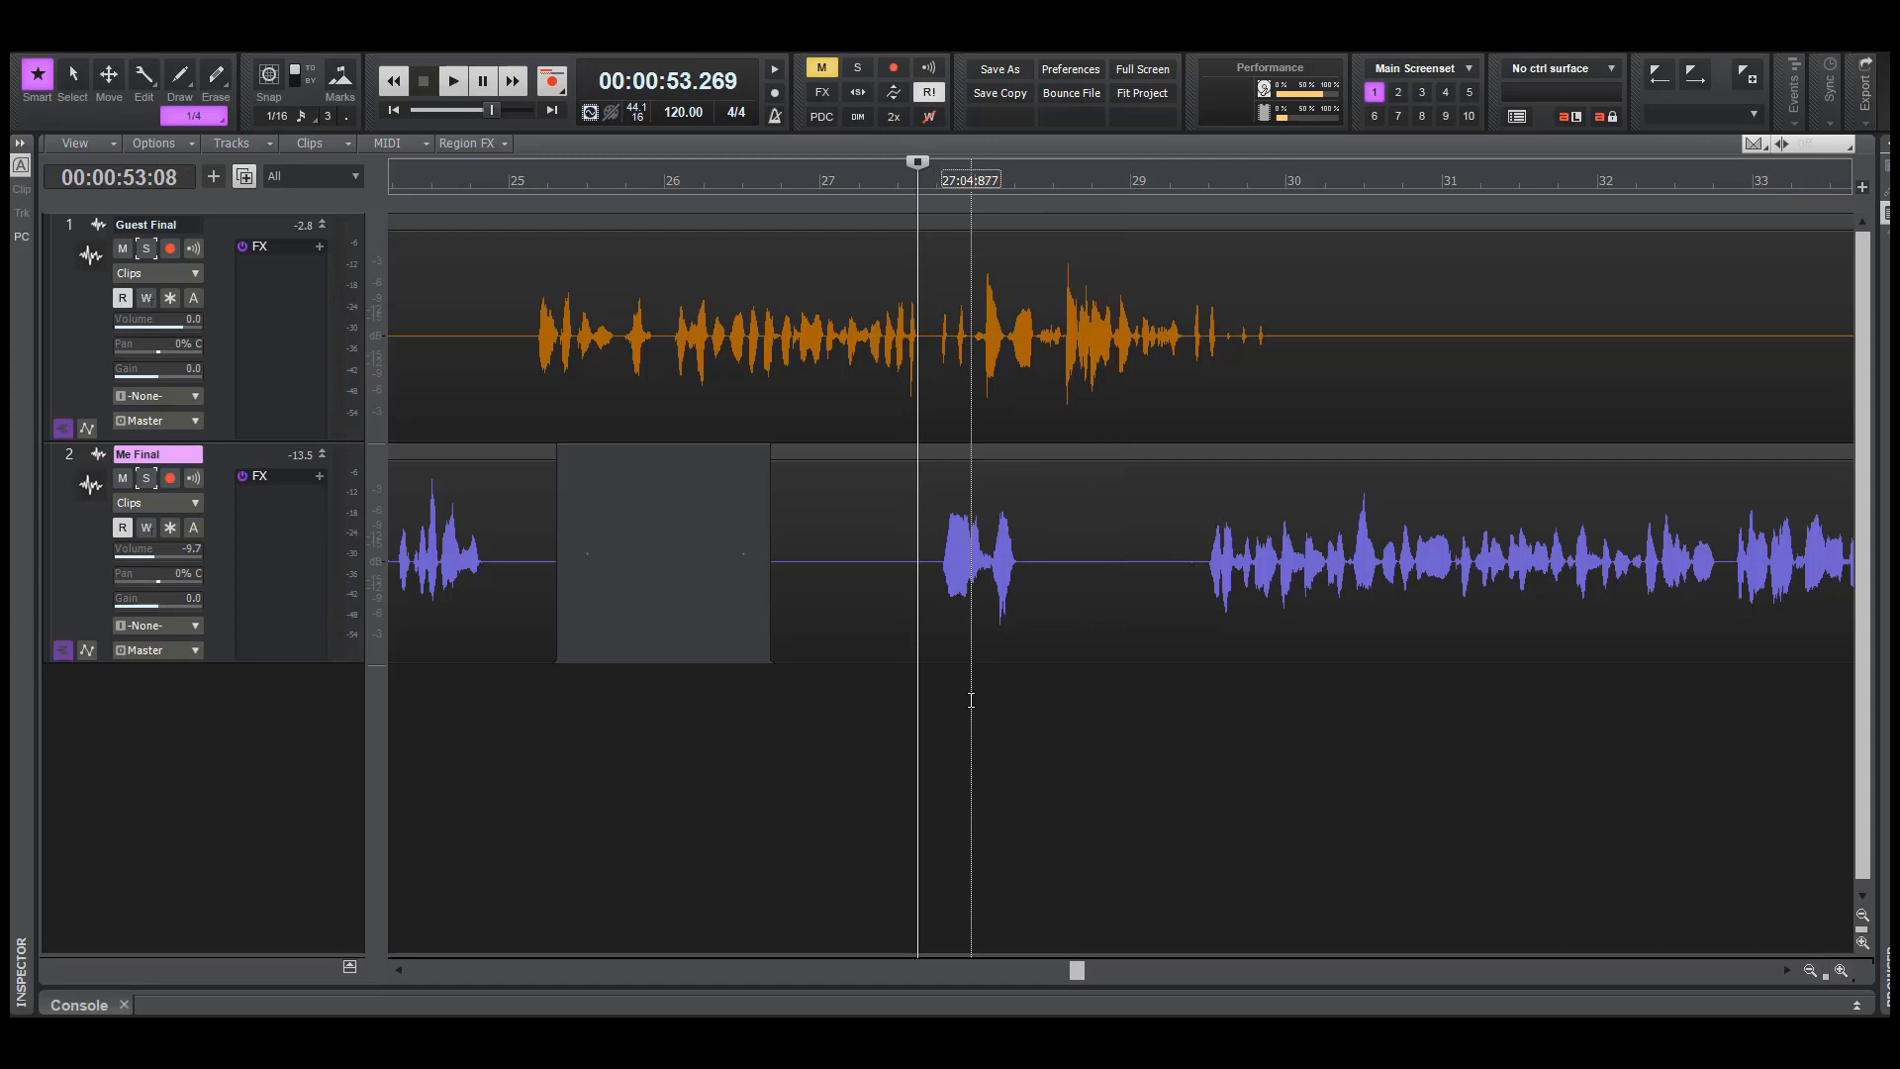
click(983, 752)
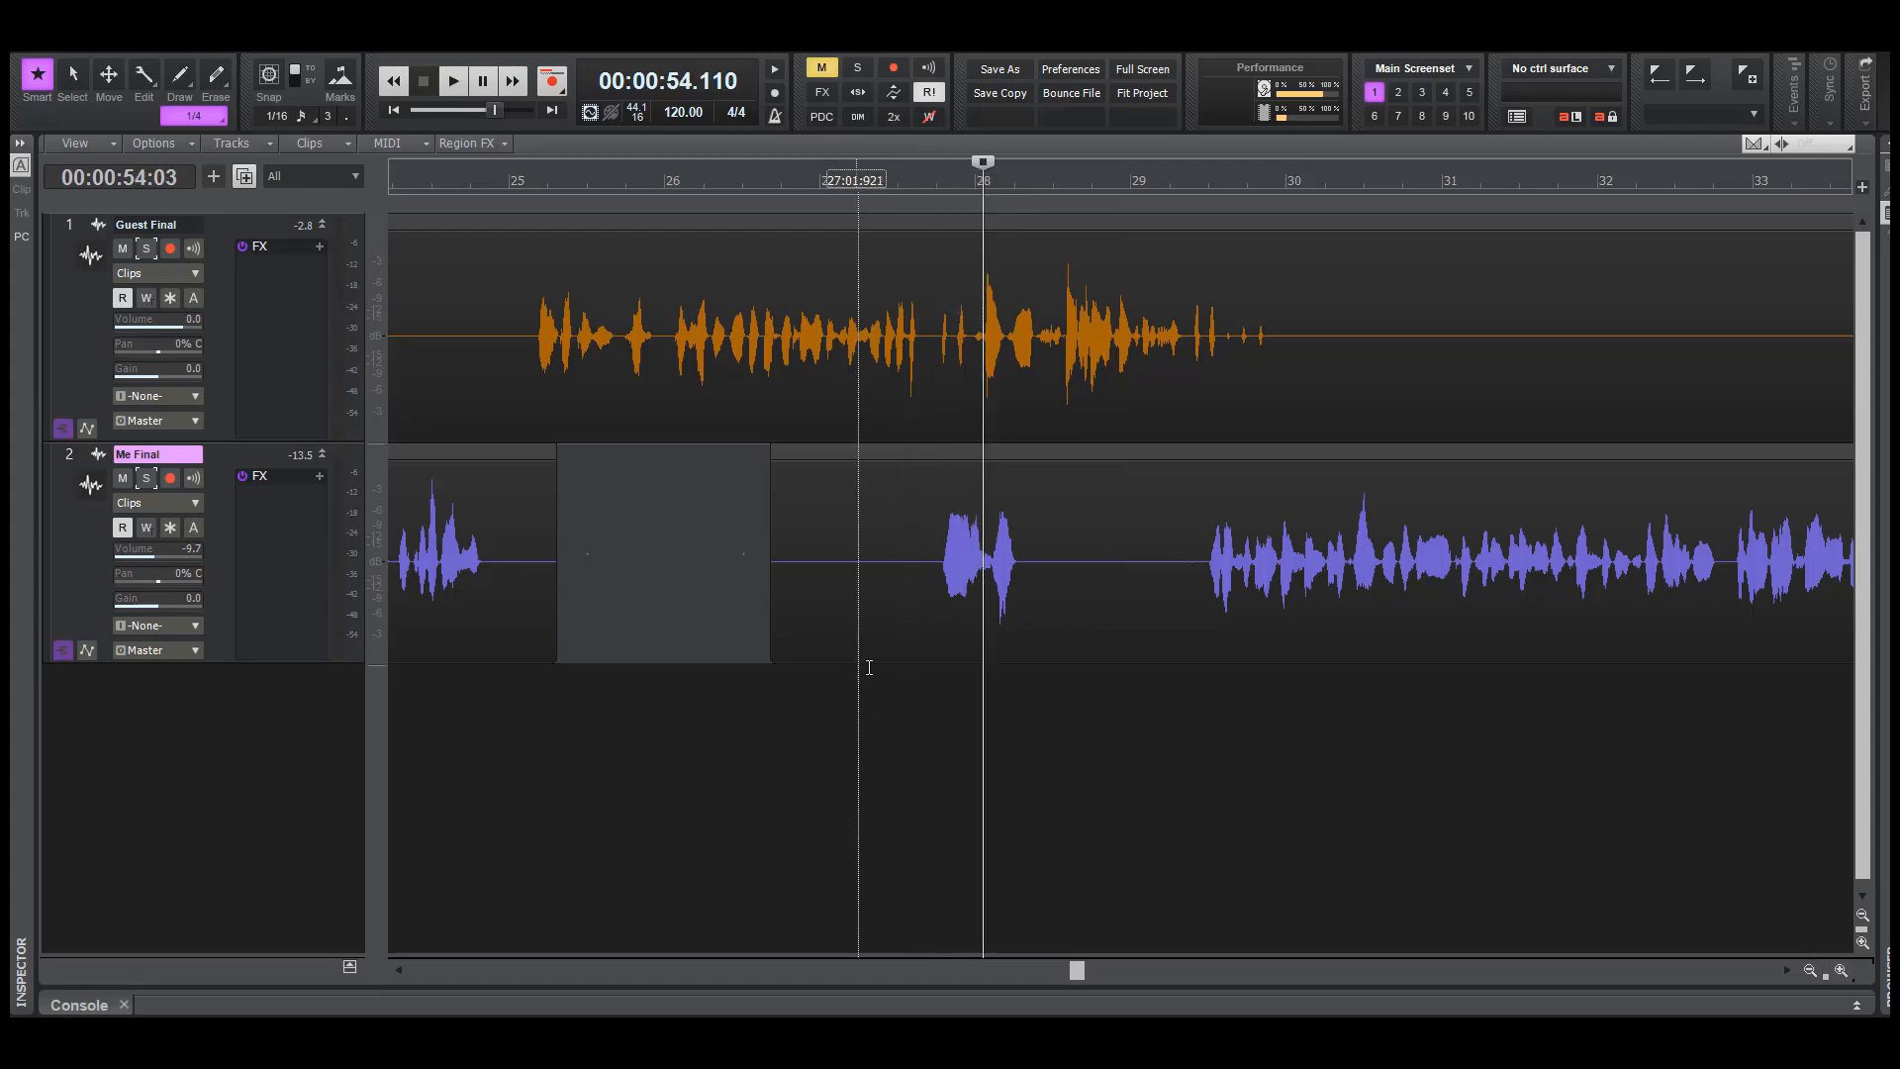
drag(1825, 977, 1694, 930)
click(553, 827)
key(space)
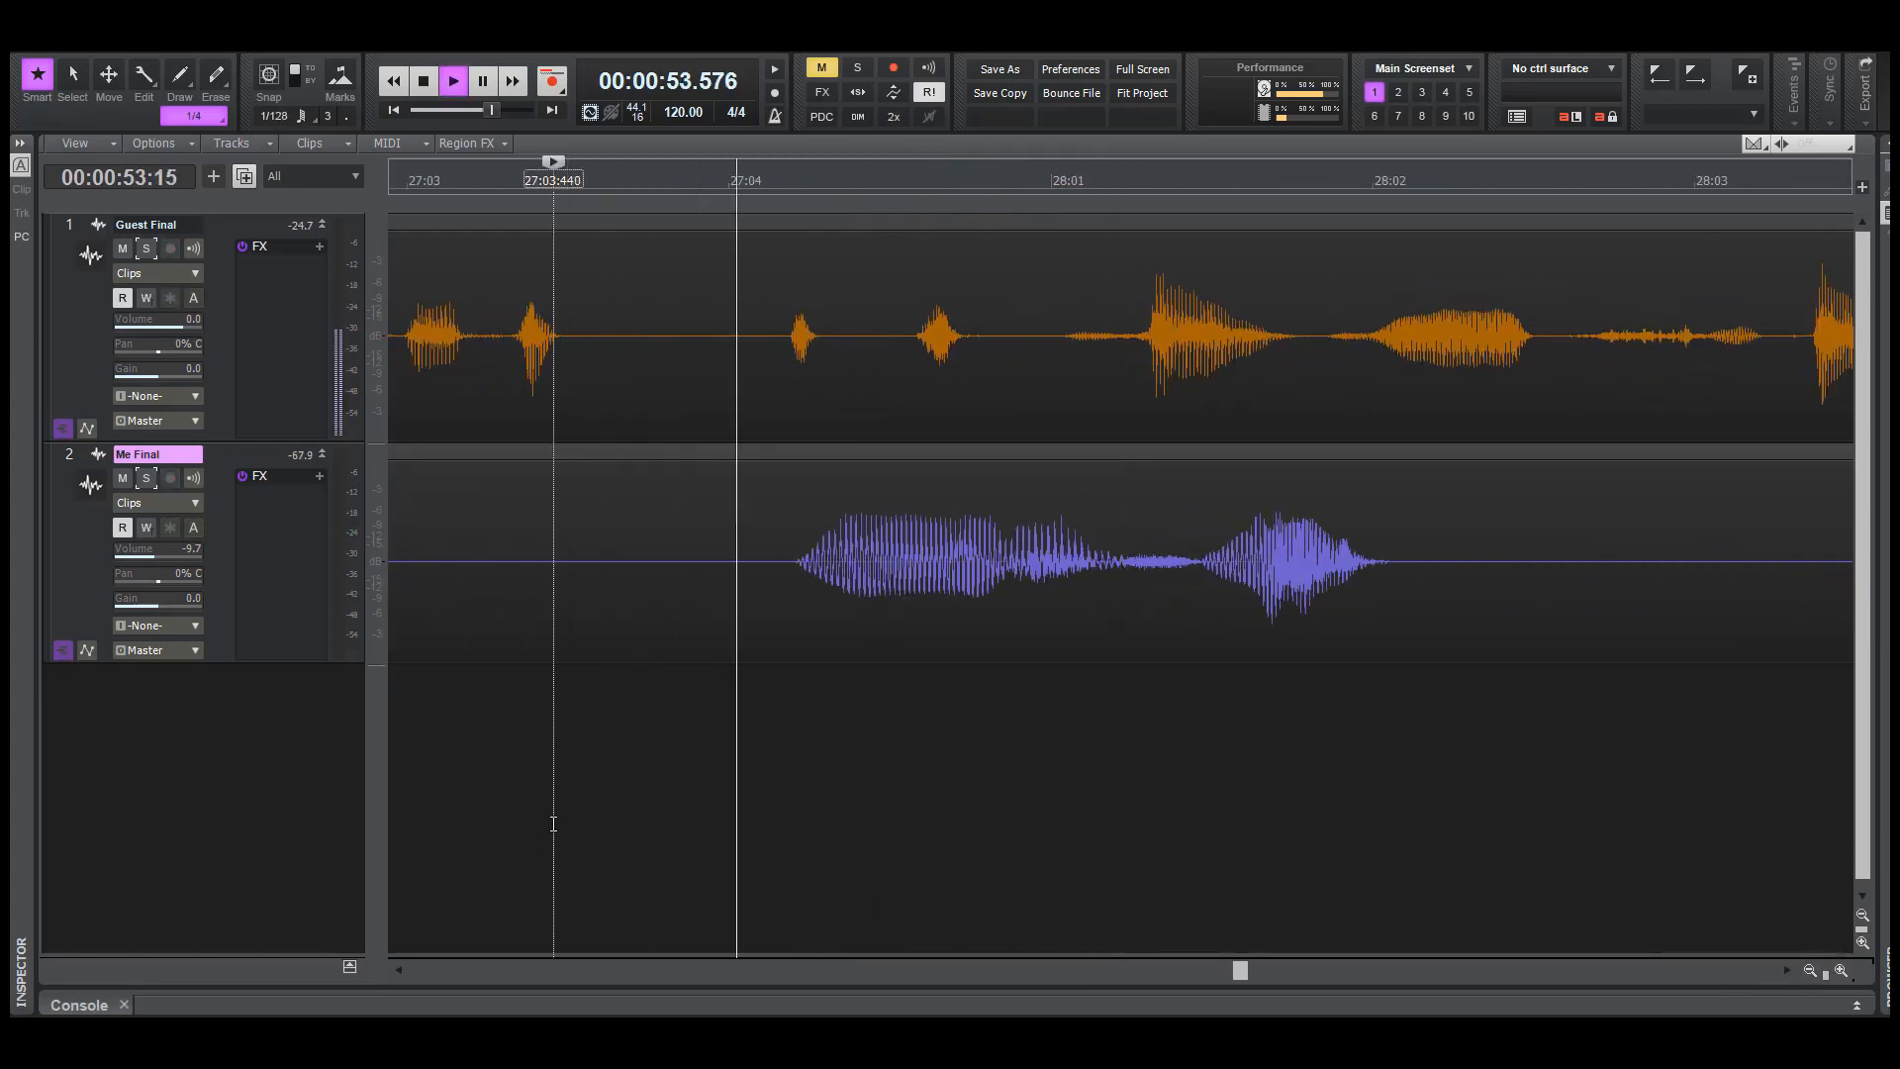
key(space)
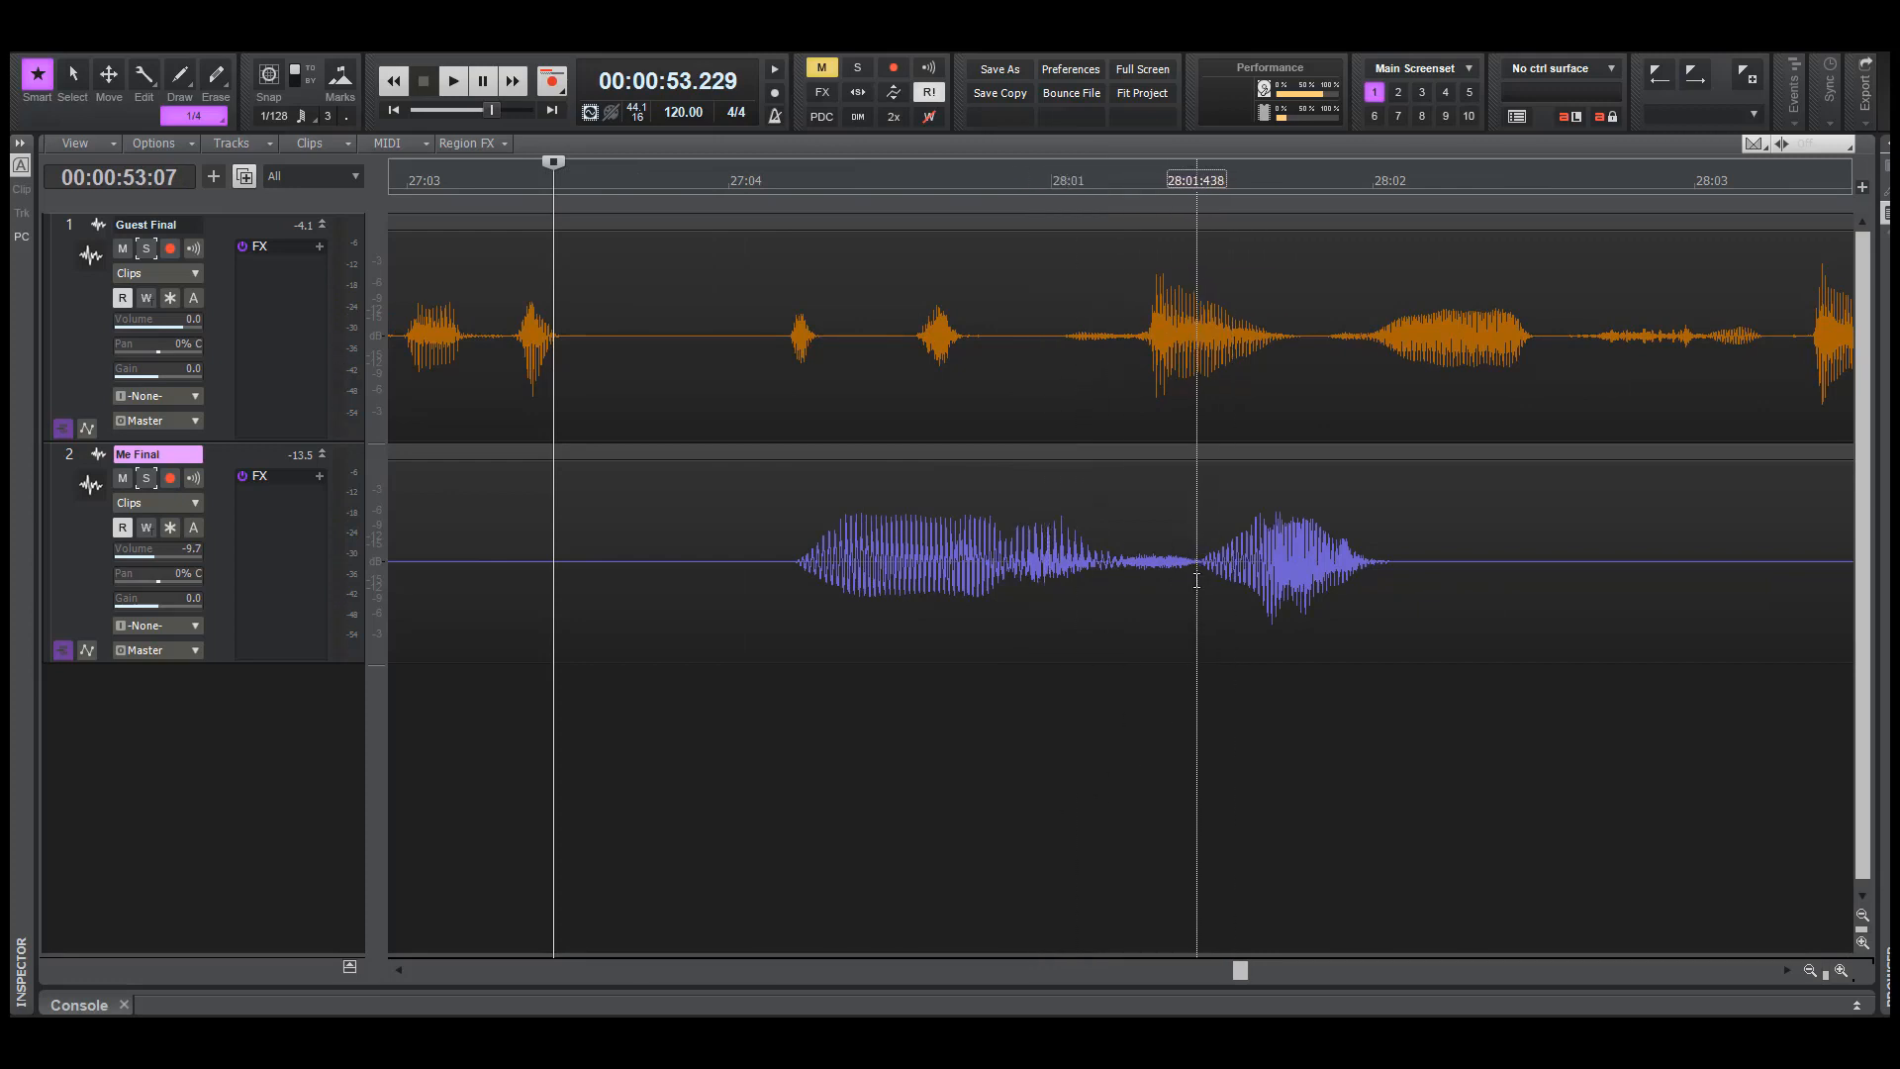
Delete the second Me Final word from about 28:01:440 to just before 28:03, and play both tracks over the cut
drag(1201, 582, 1640, 594)
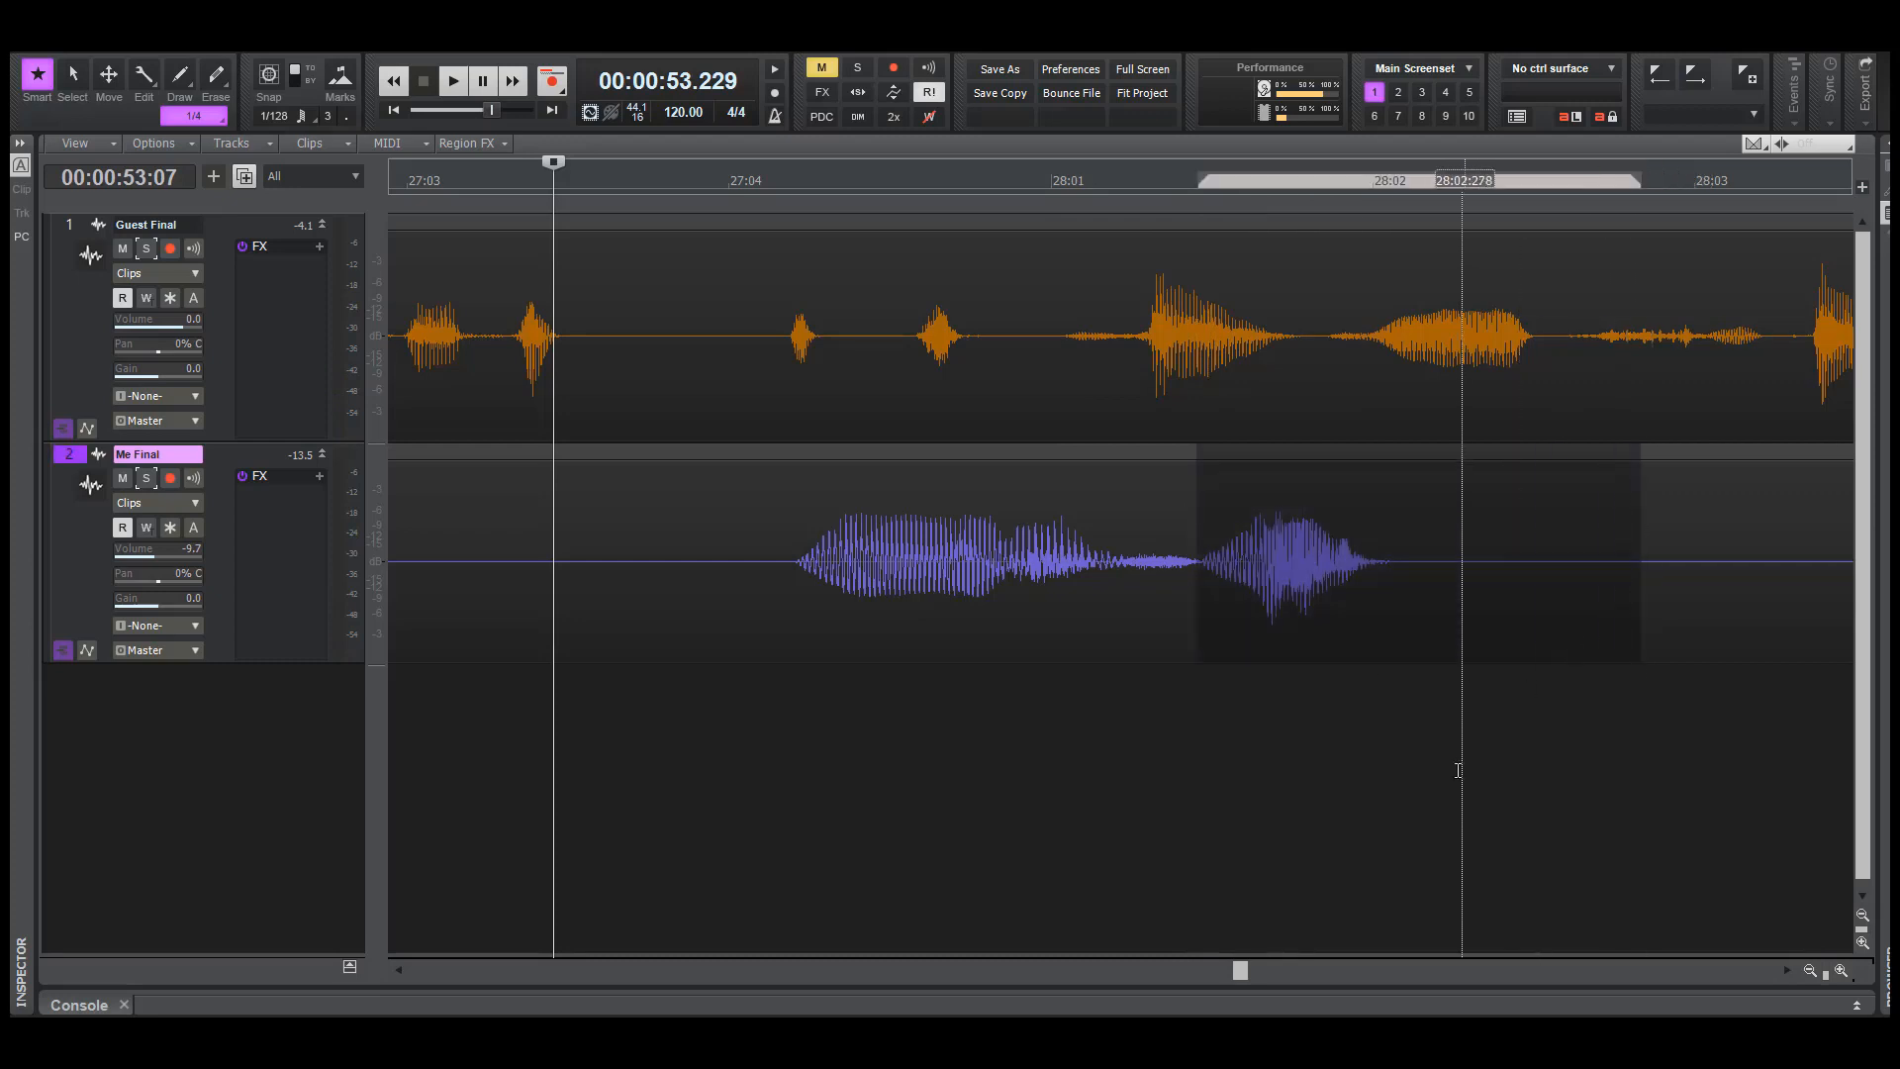
key(Delete)
key(space)
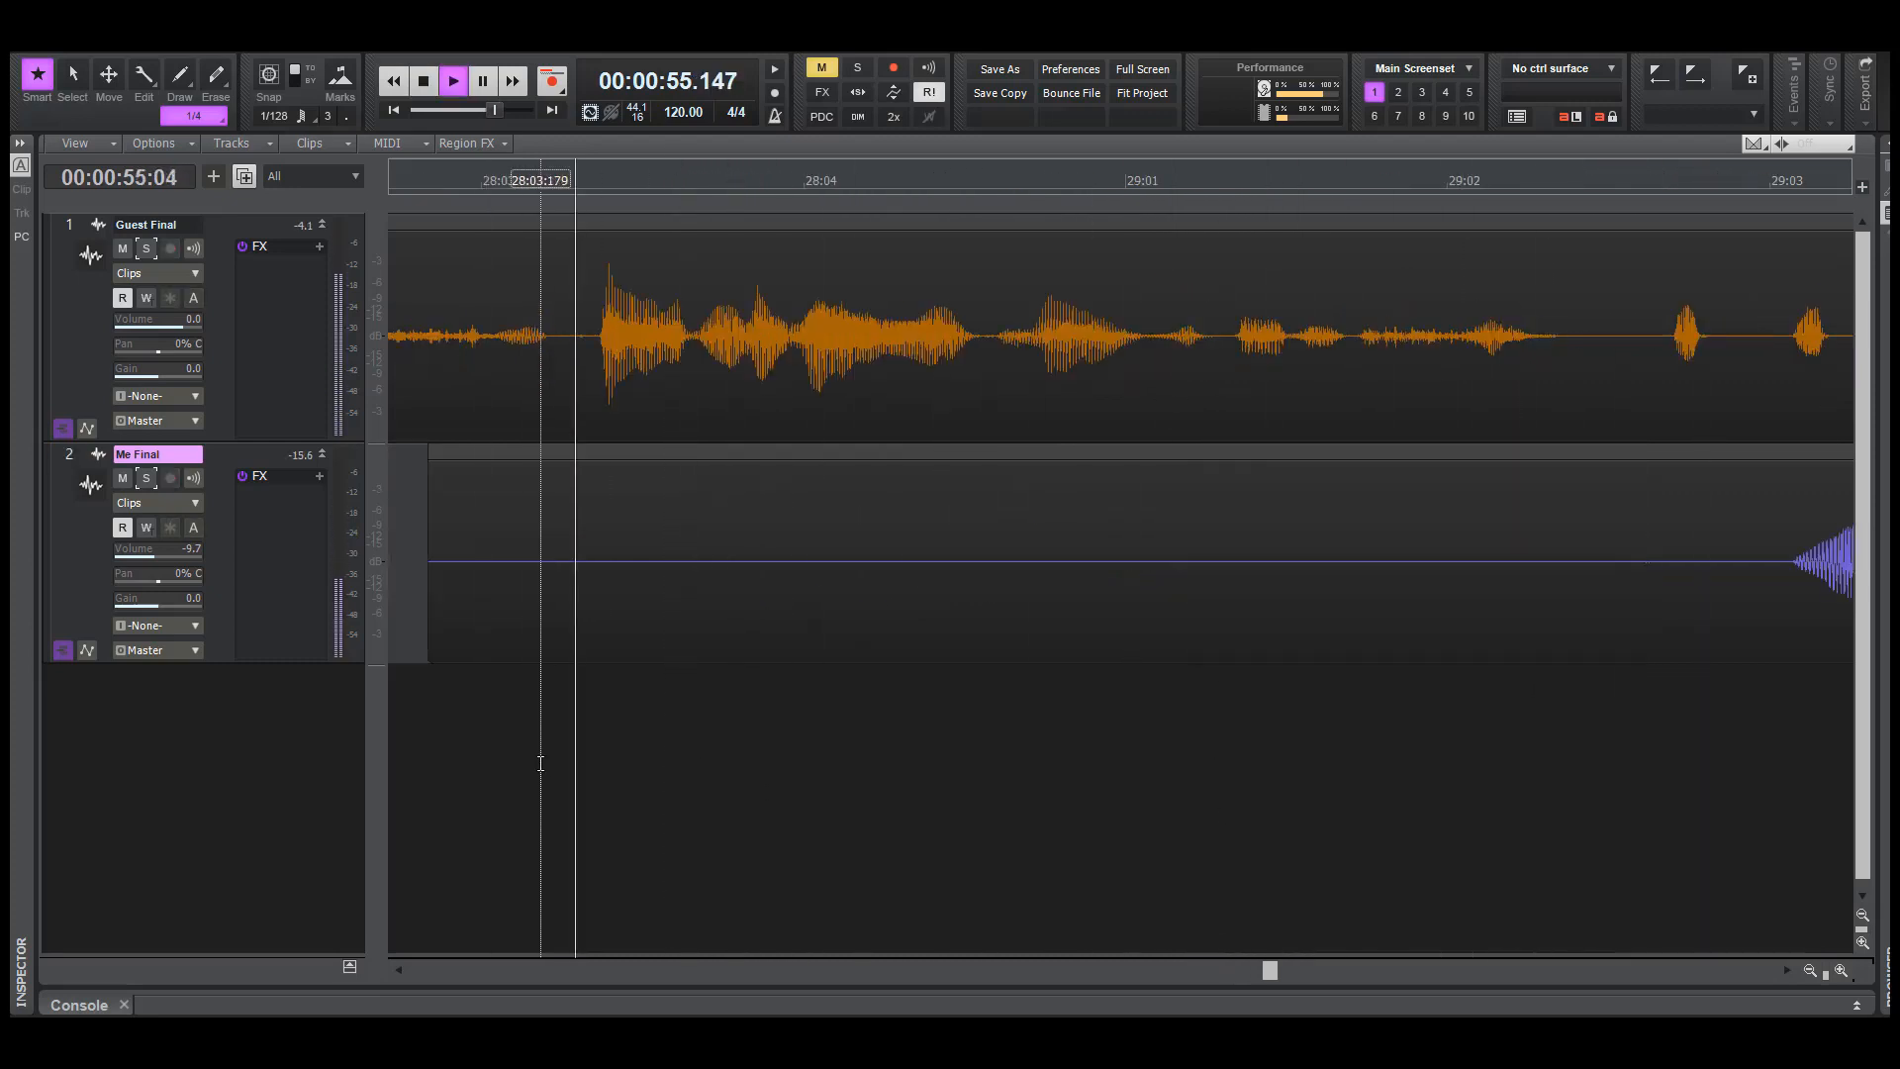
key(space)
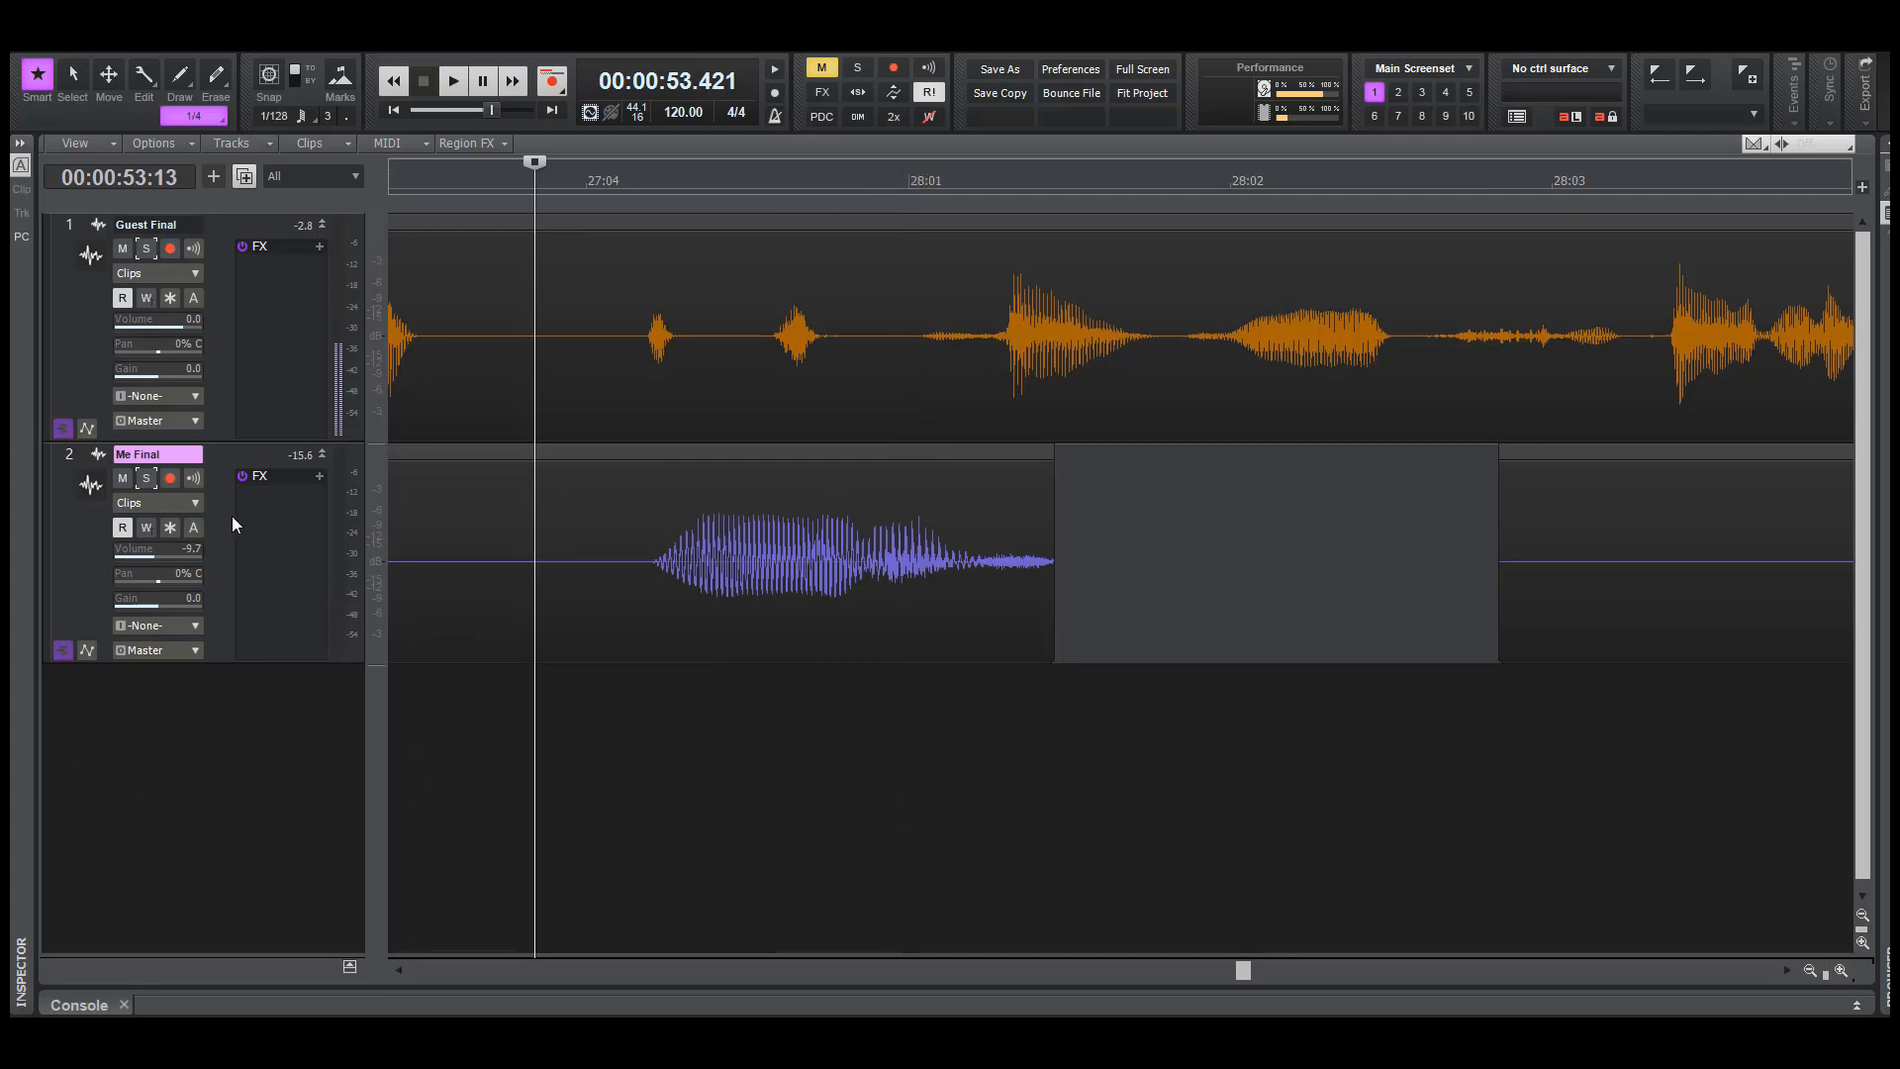
Solo Me Final and play the word remaining before the cut repeatedly from about 53.5 seconds
click(146, 482)
click(556, 801)
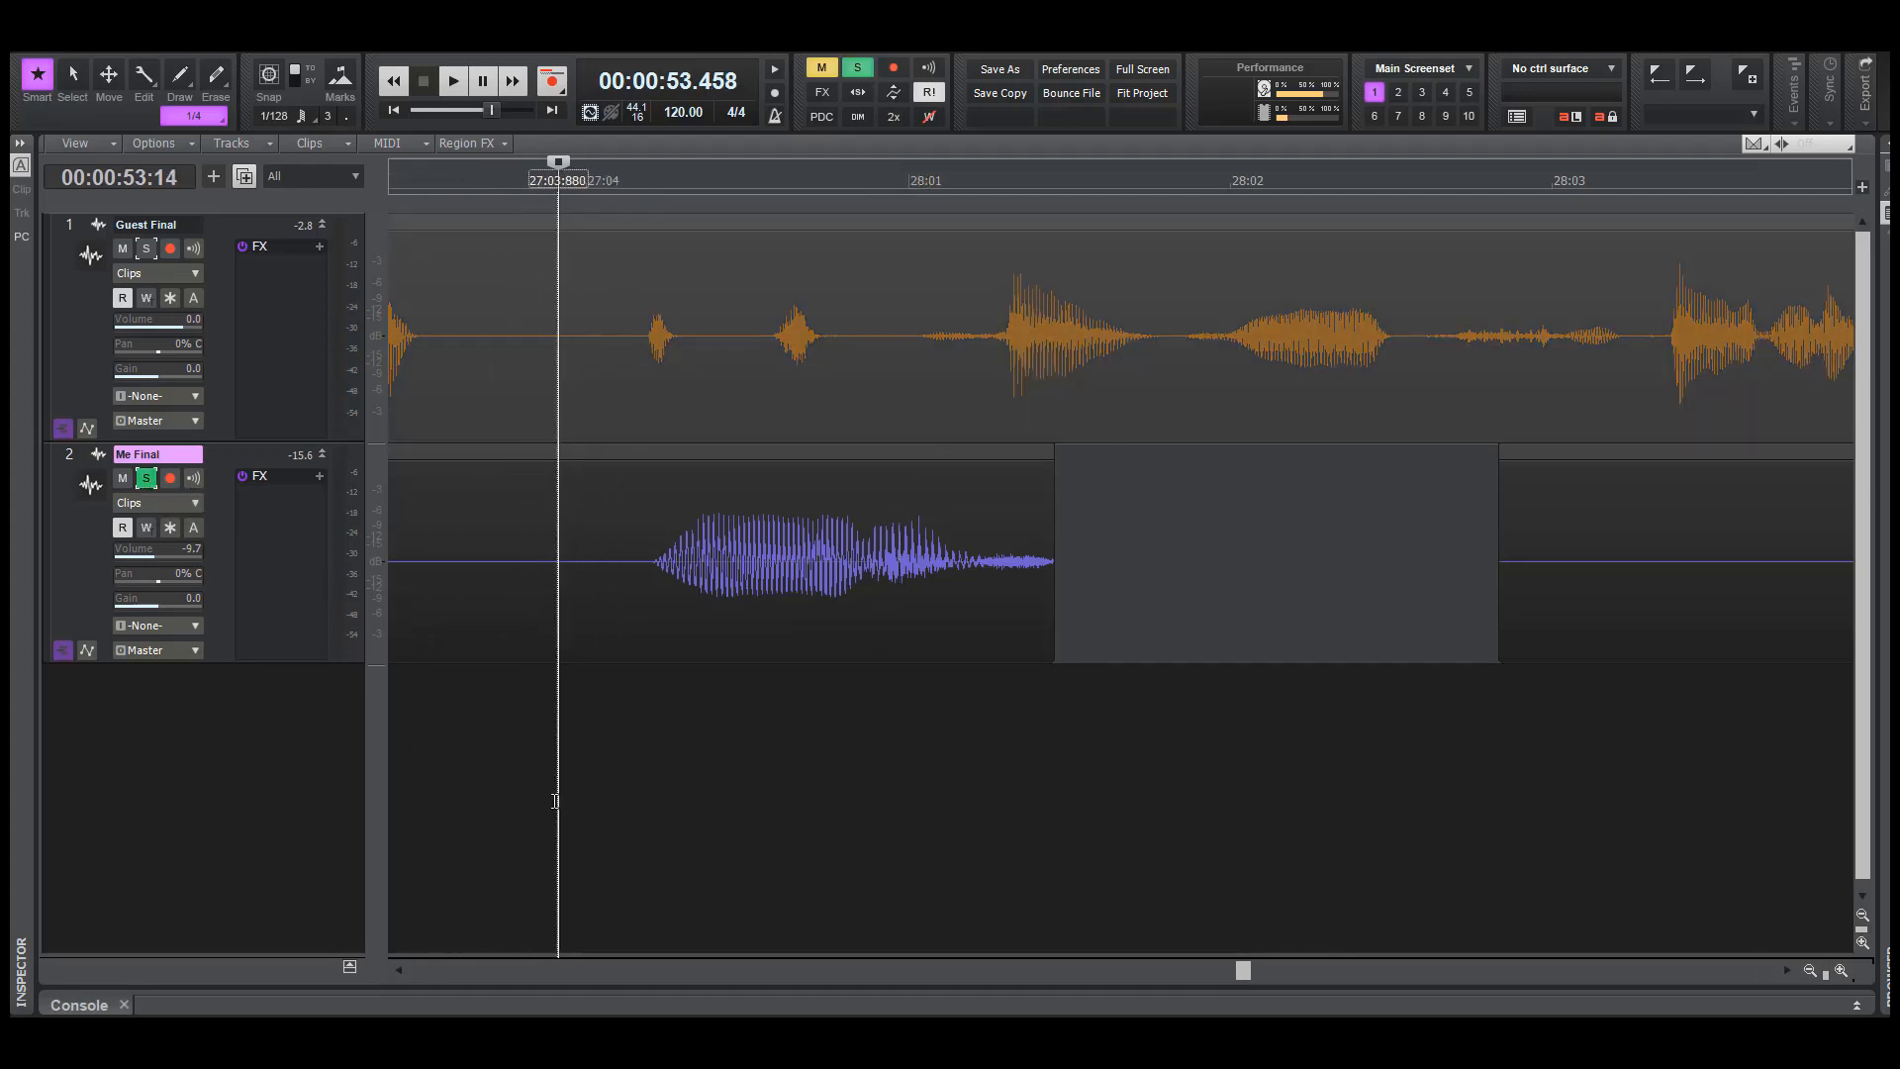
click(501, 762)
key(space)
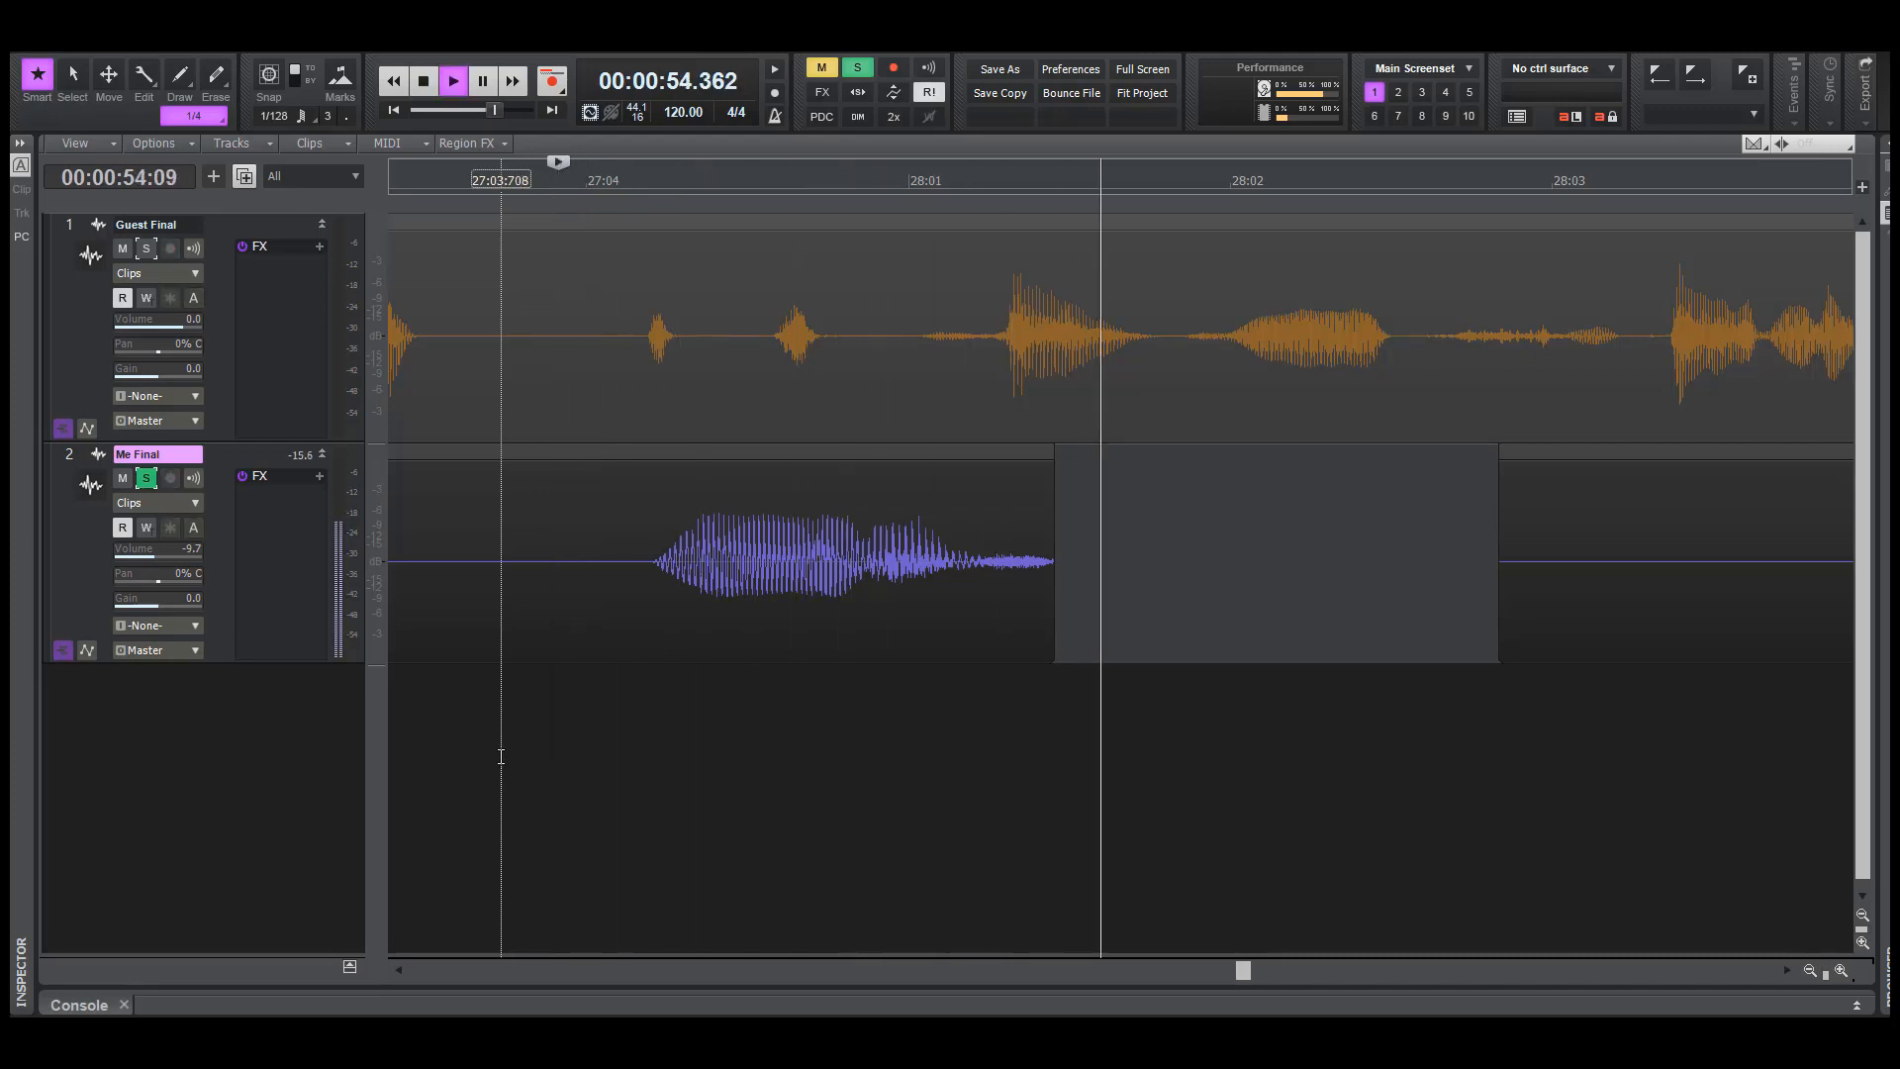
key(space)
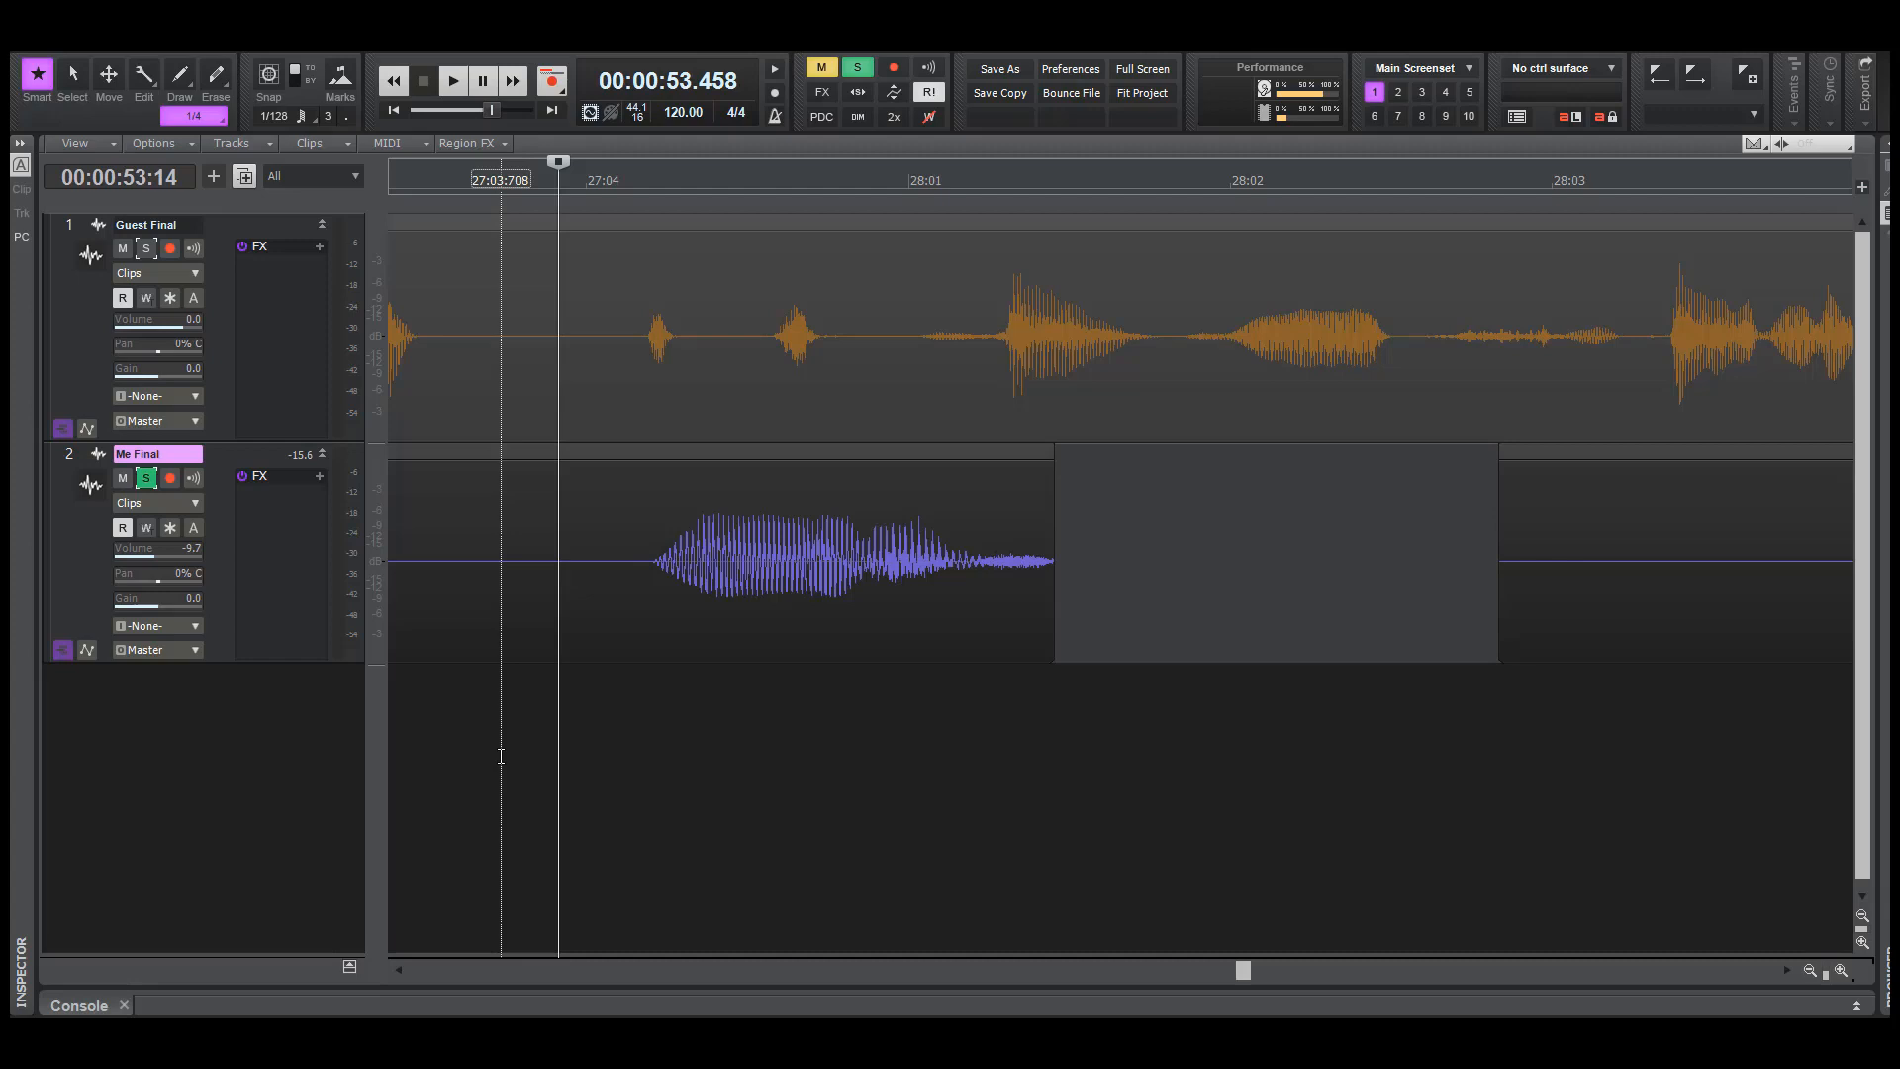
click(506, 752)
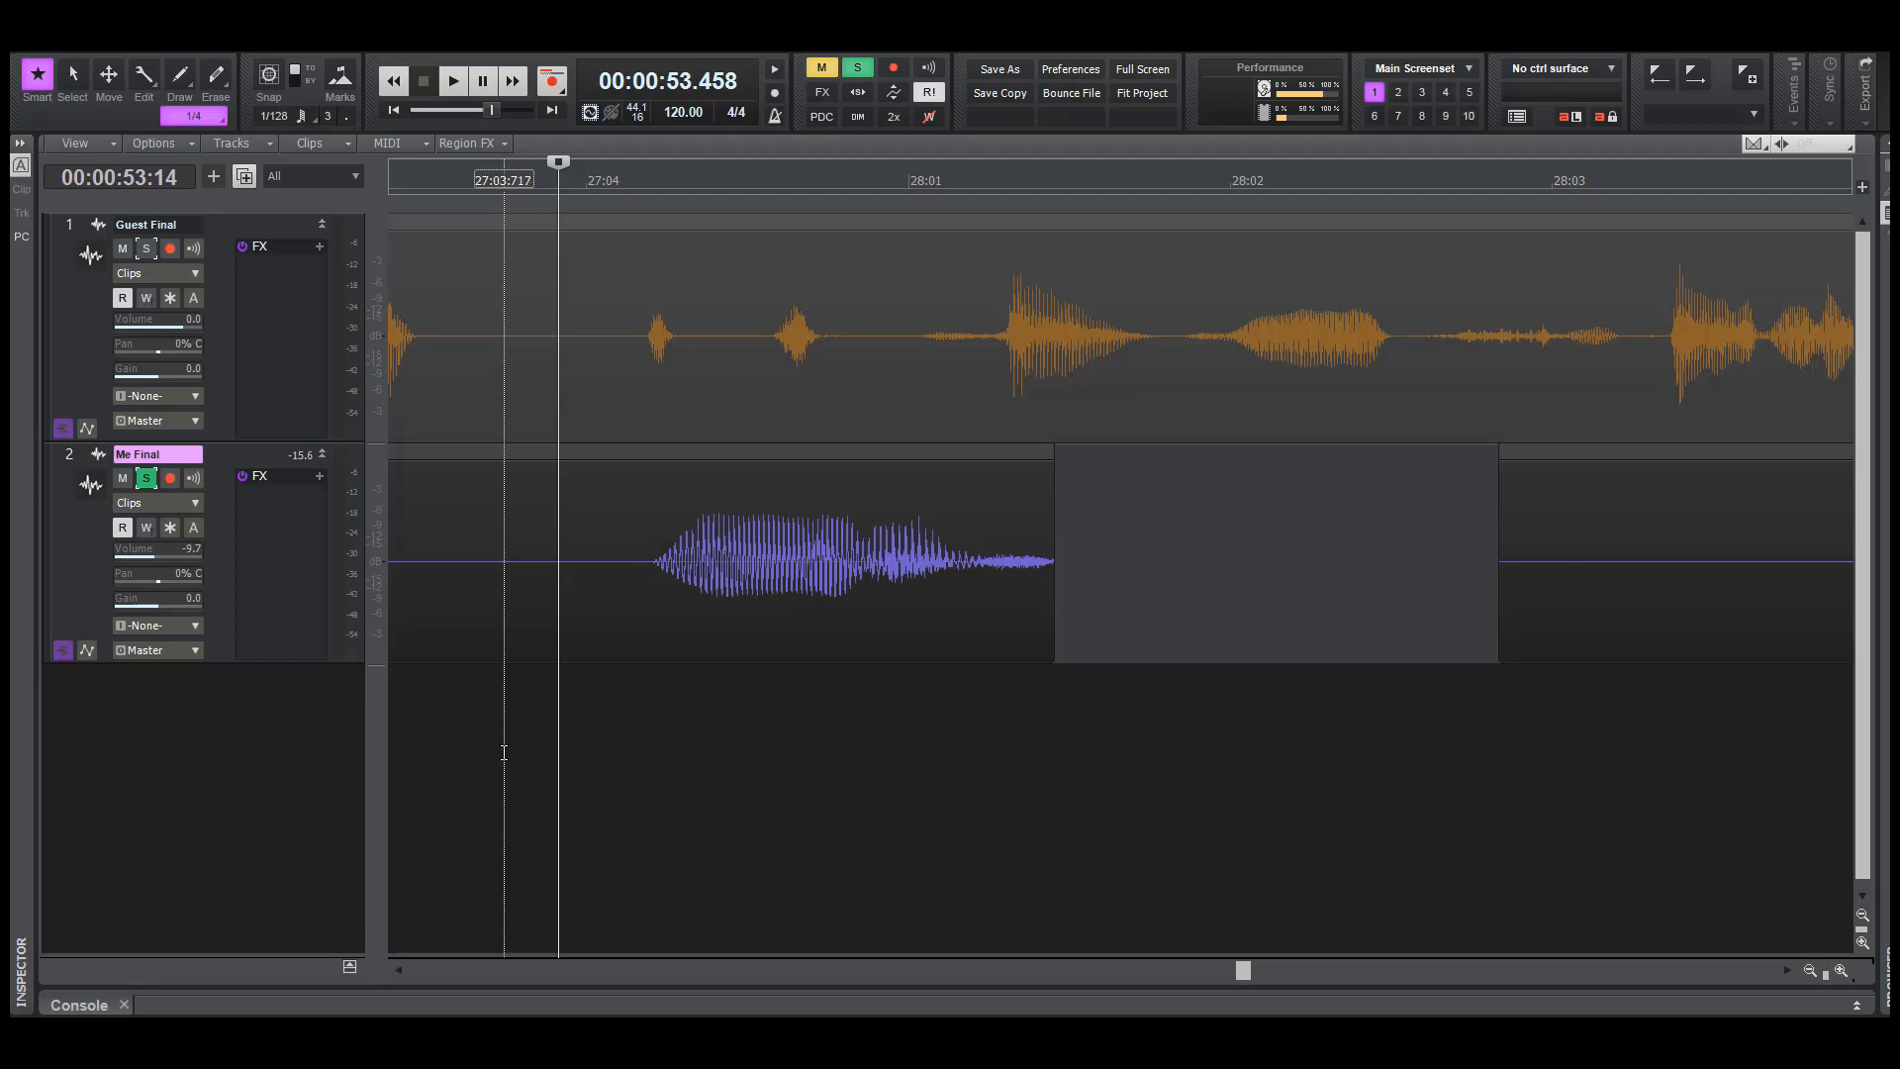
key(space)
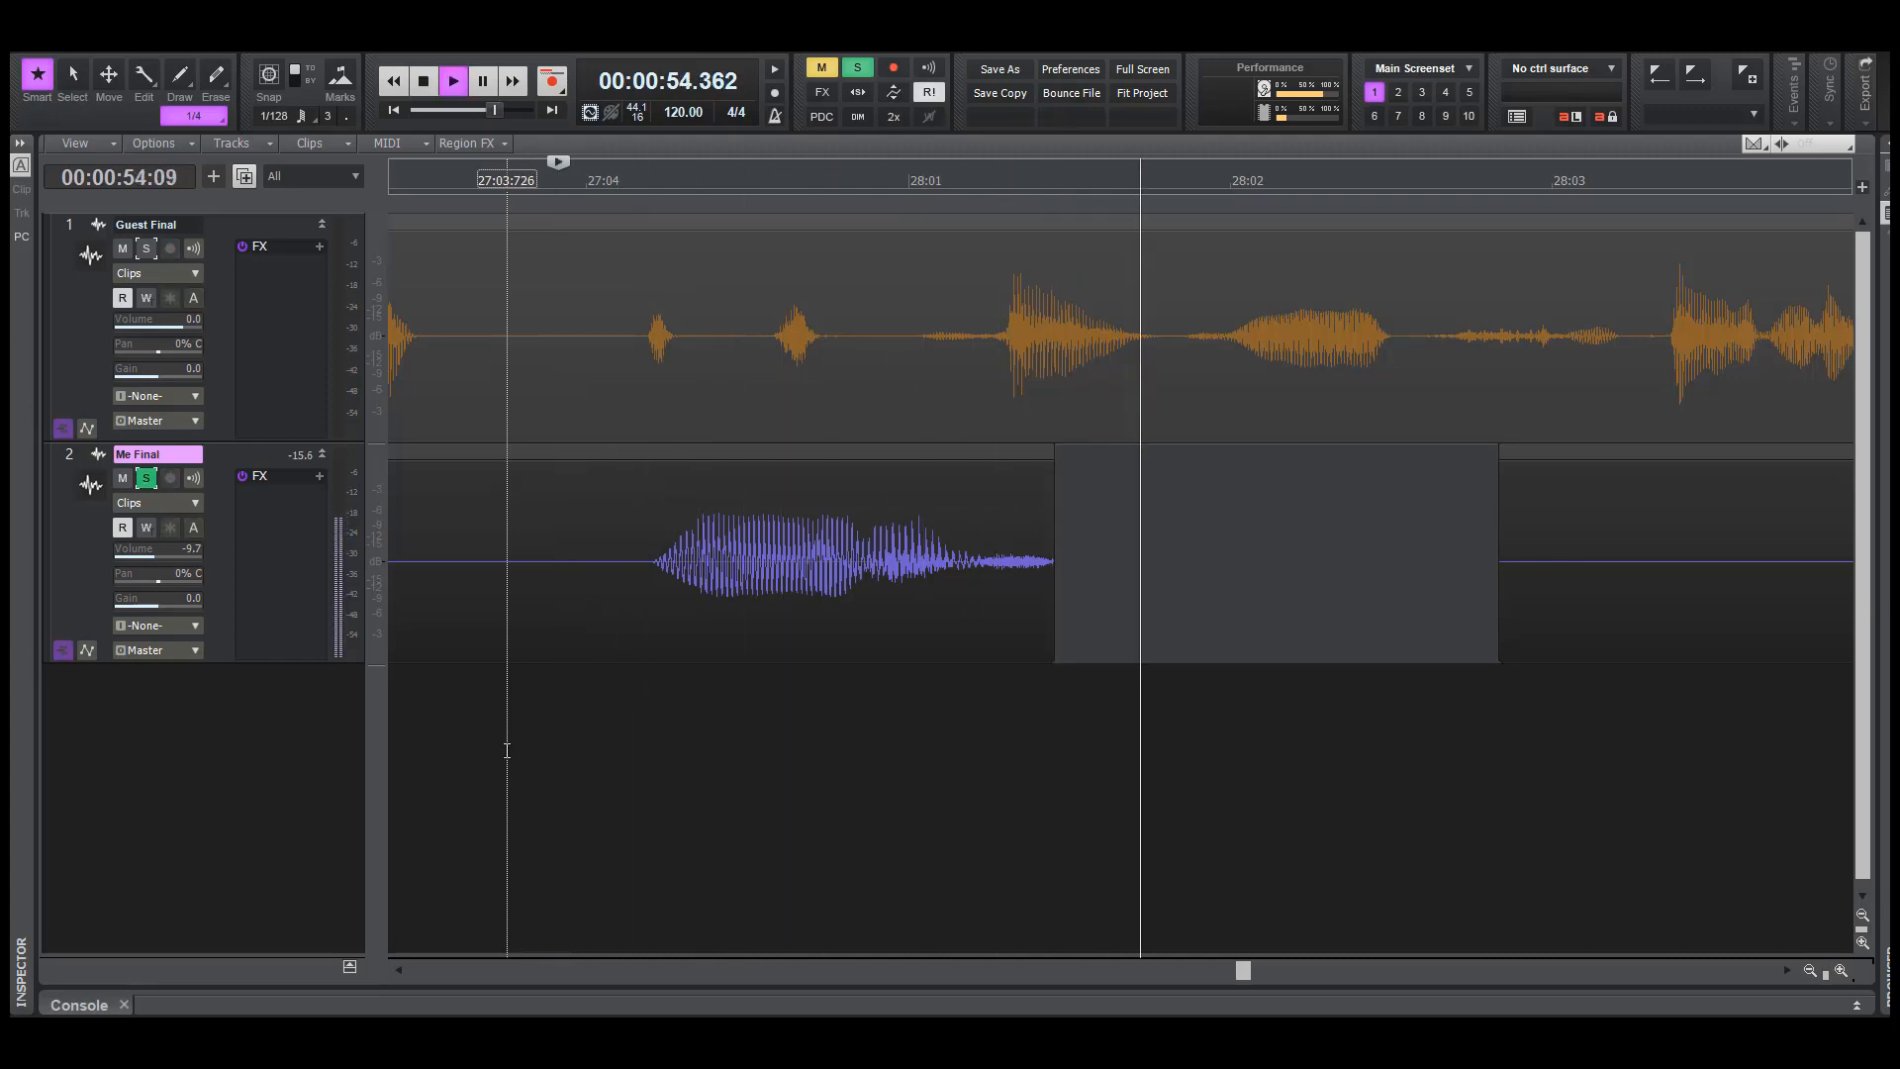
key(space)
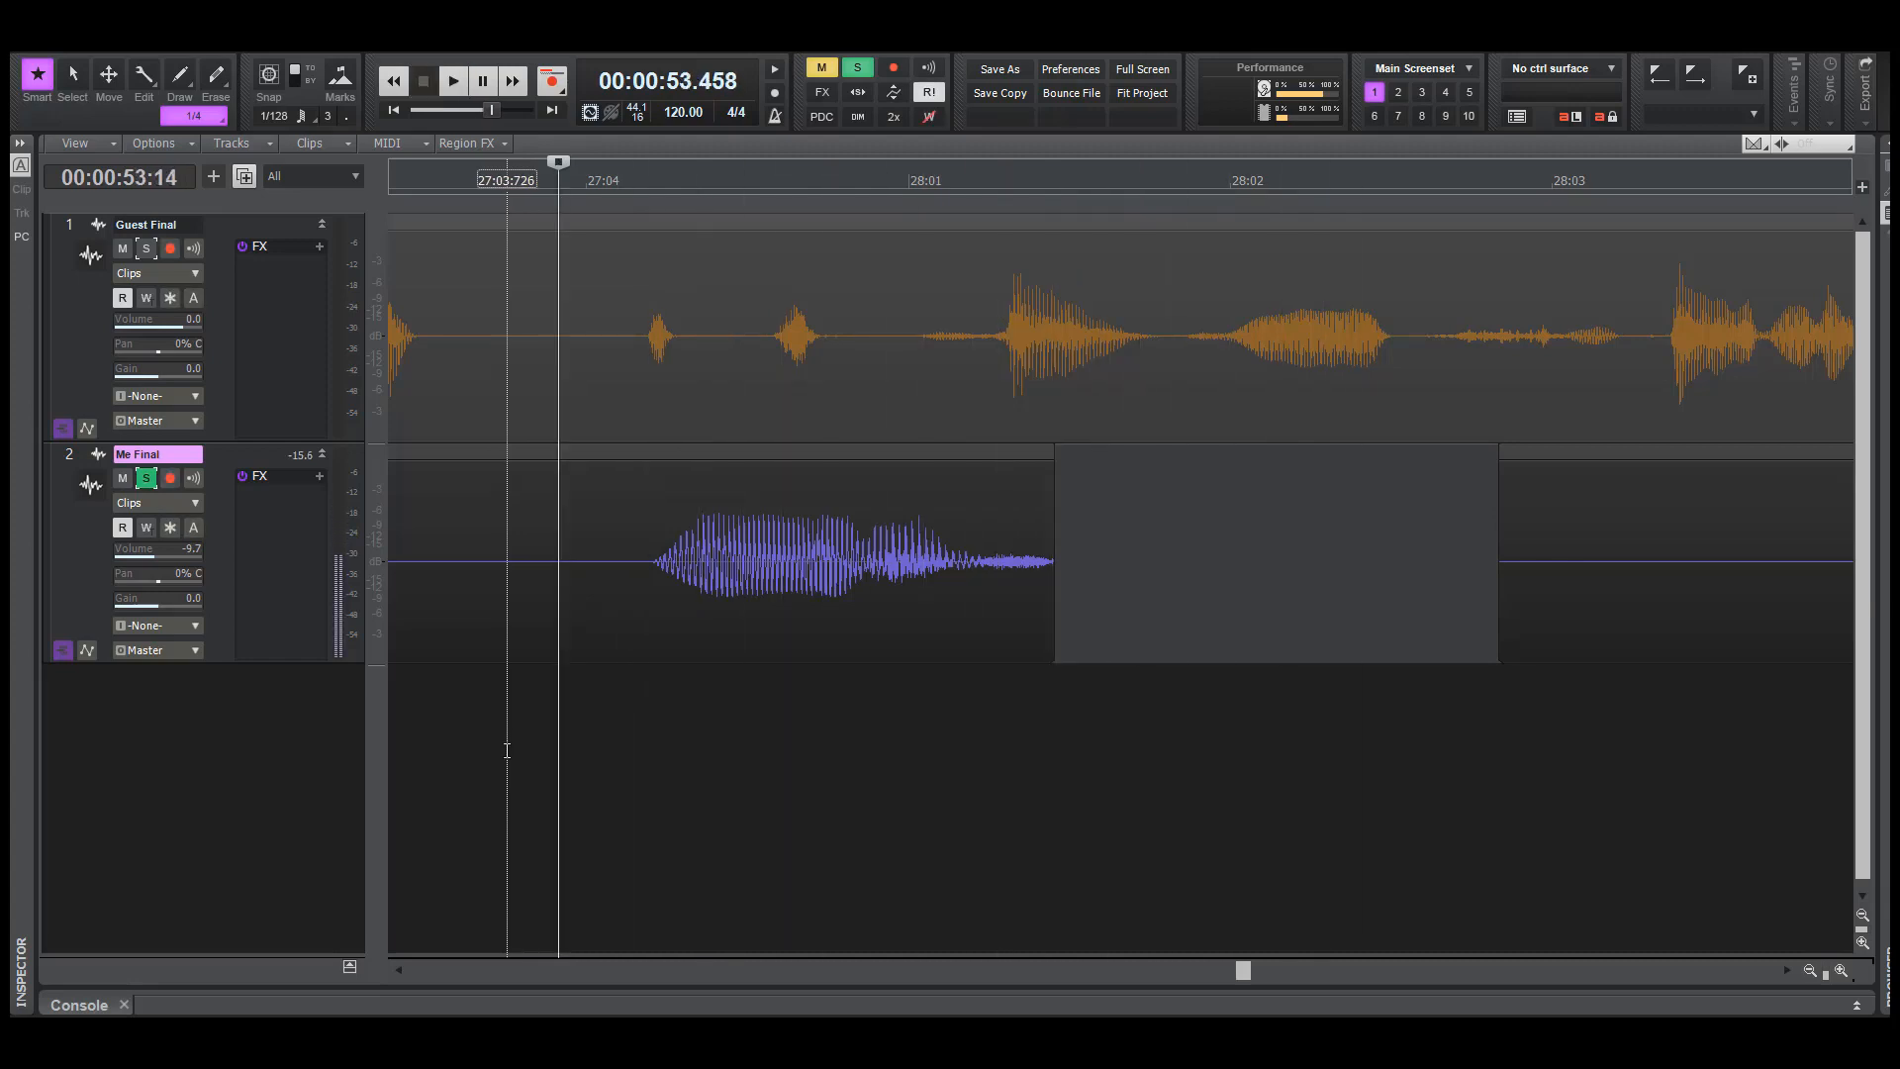
Unsolo Me Final and play both tracks from about 53.5 seconds through the cut after 28:01
click(150, 477)
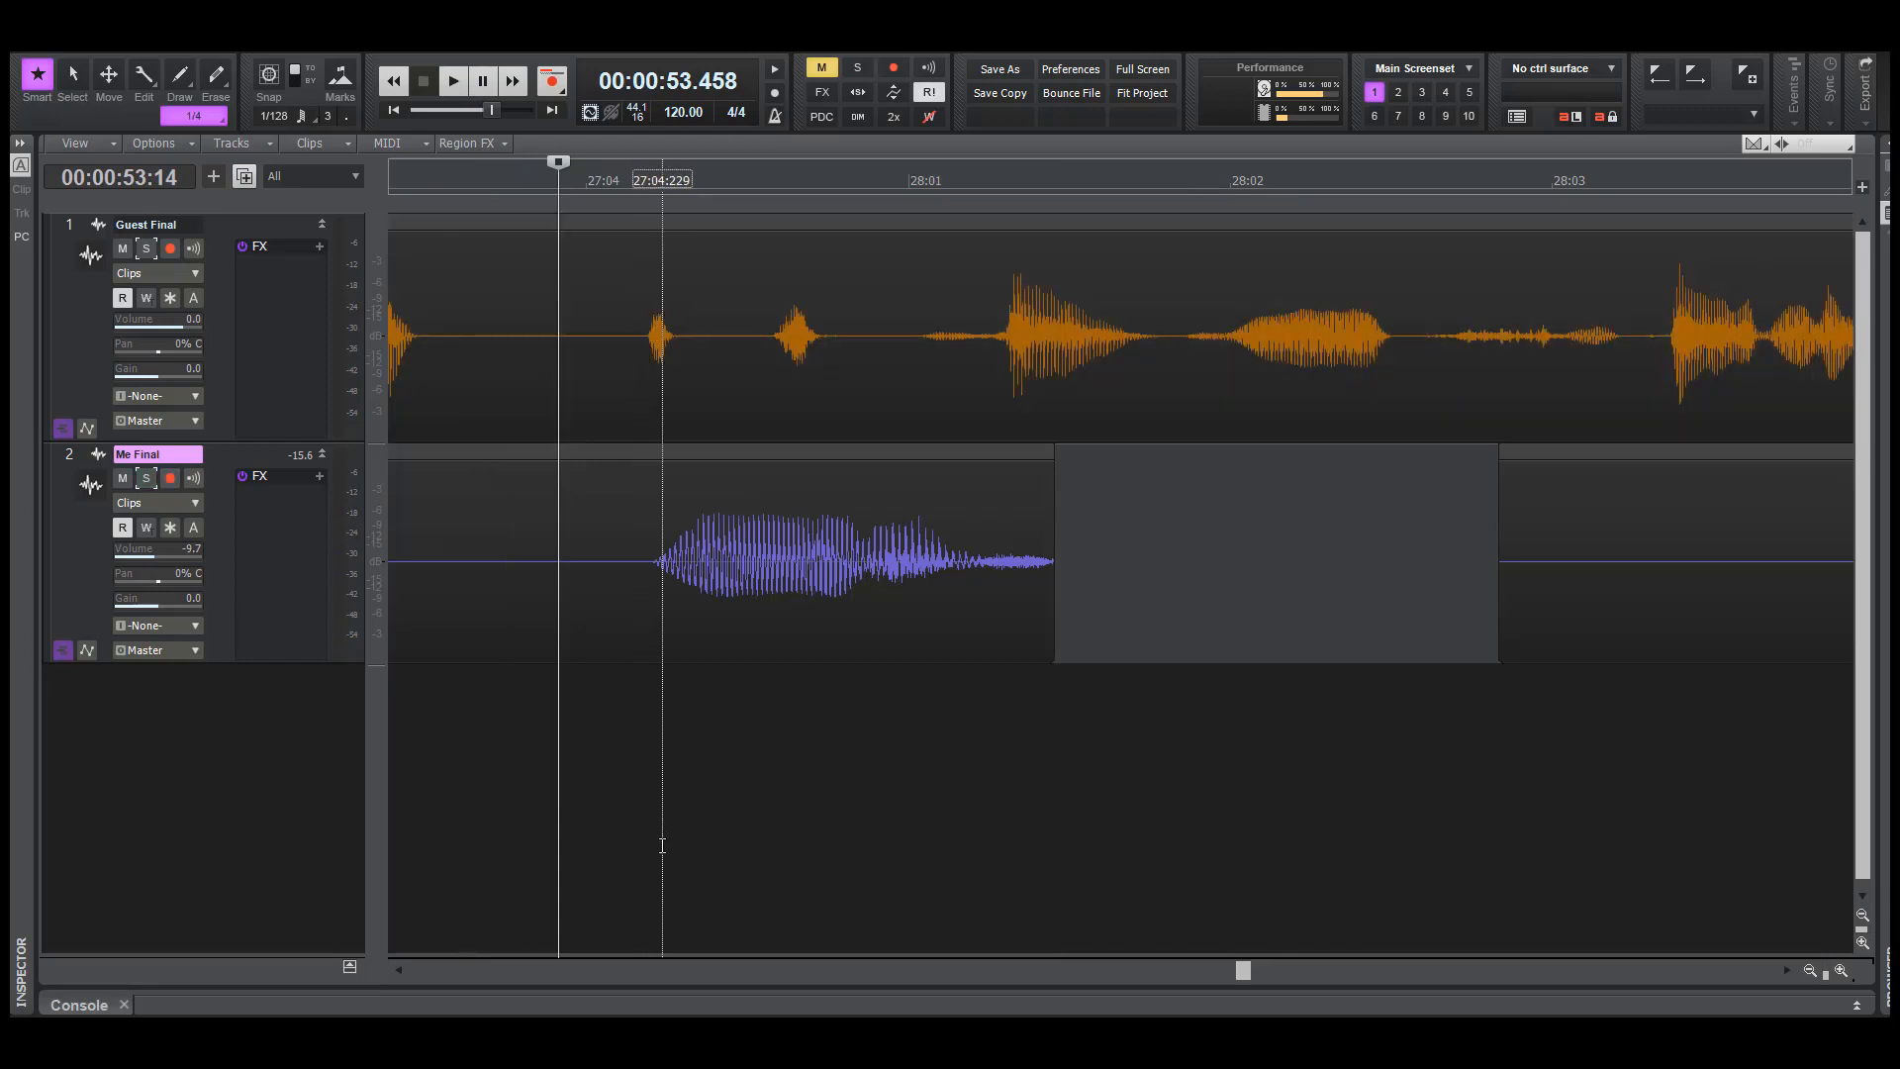
key(space)
key(space)
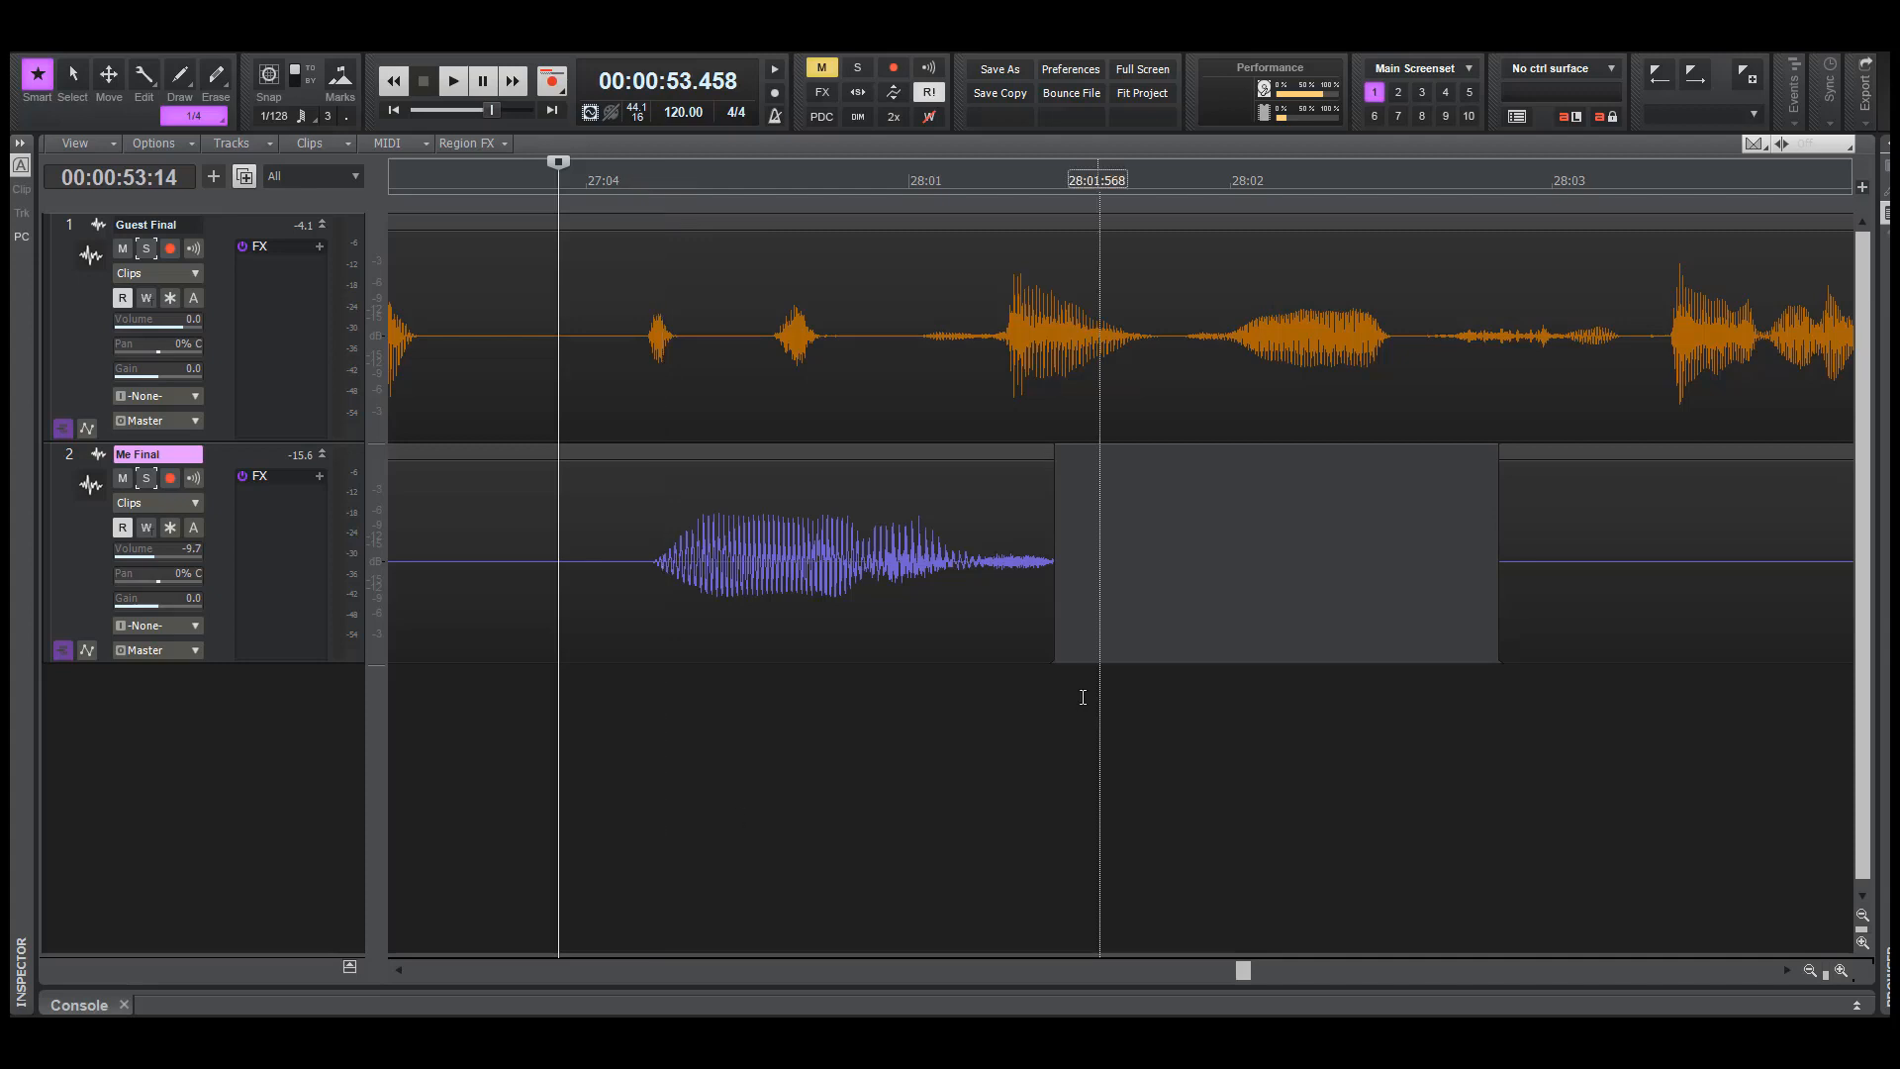
drag(1824, 975, 1717, 948)
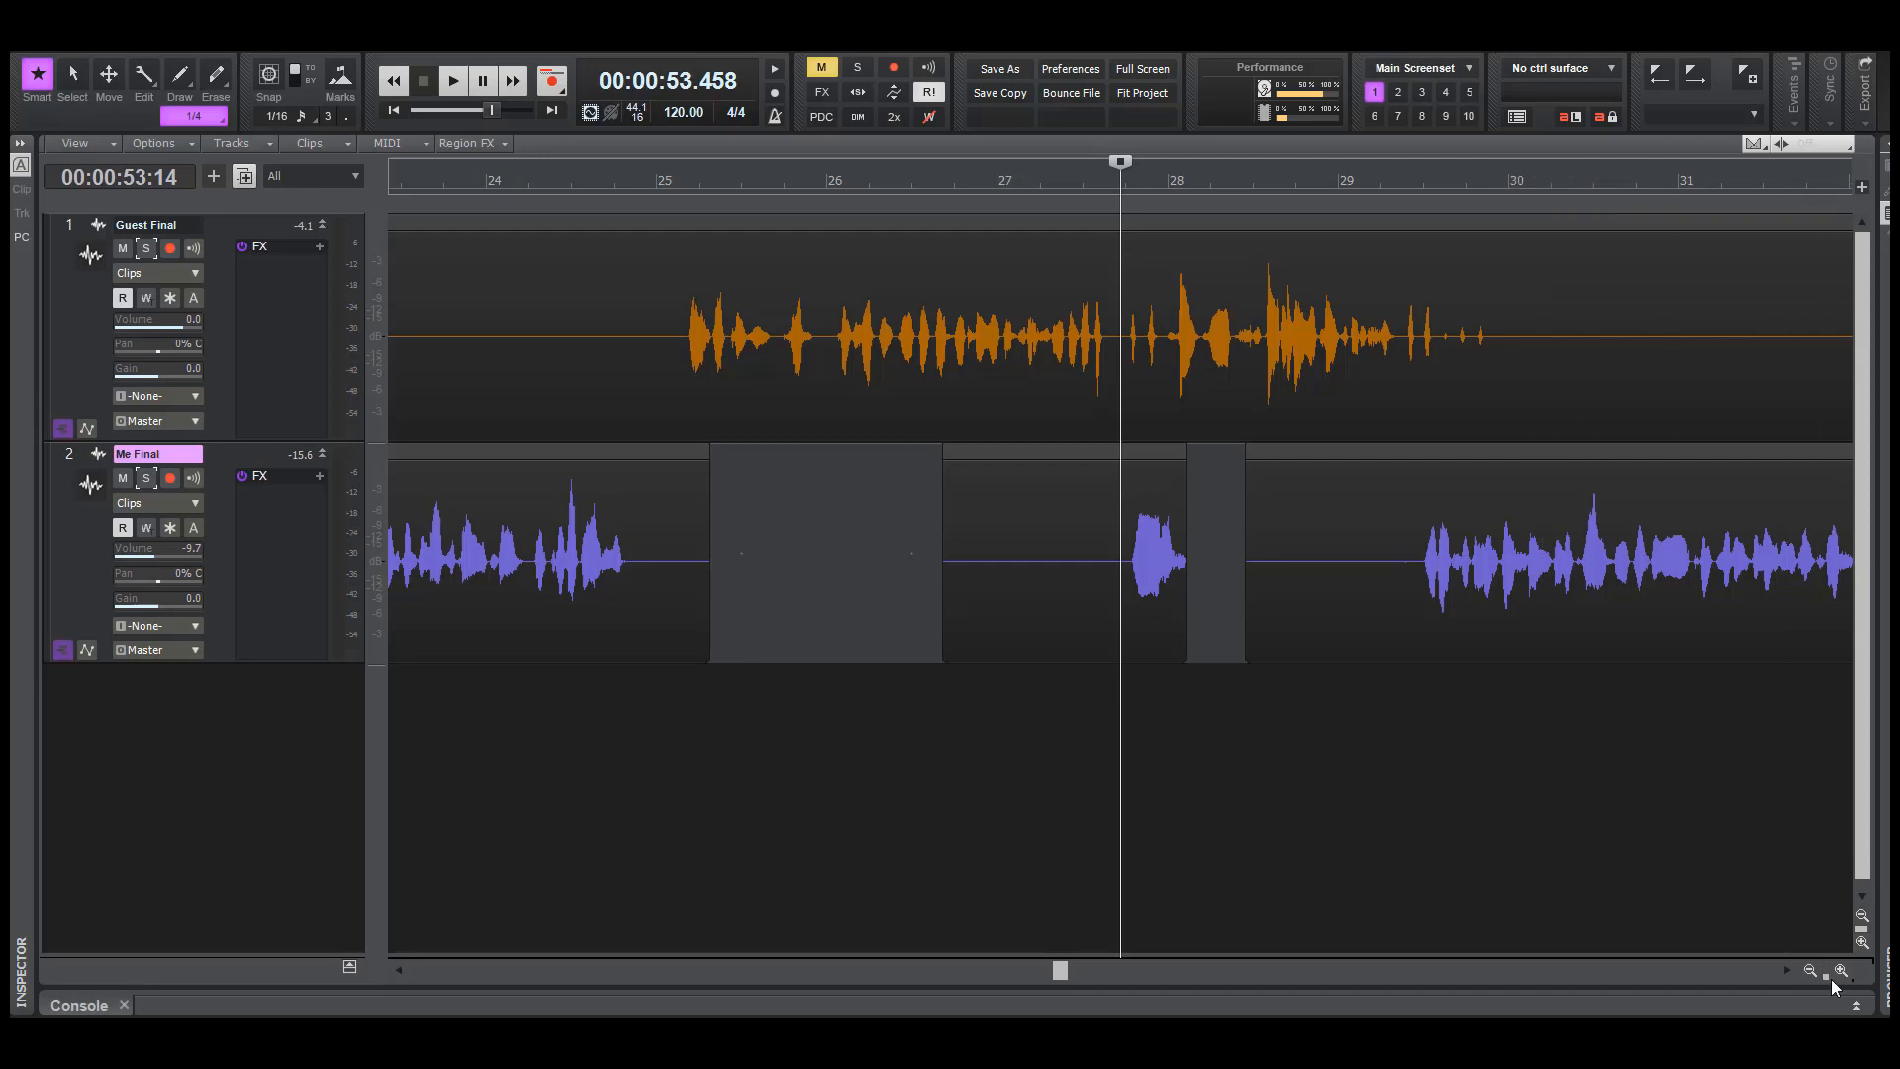
drag(1826, 976, 1739, 938)
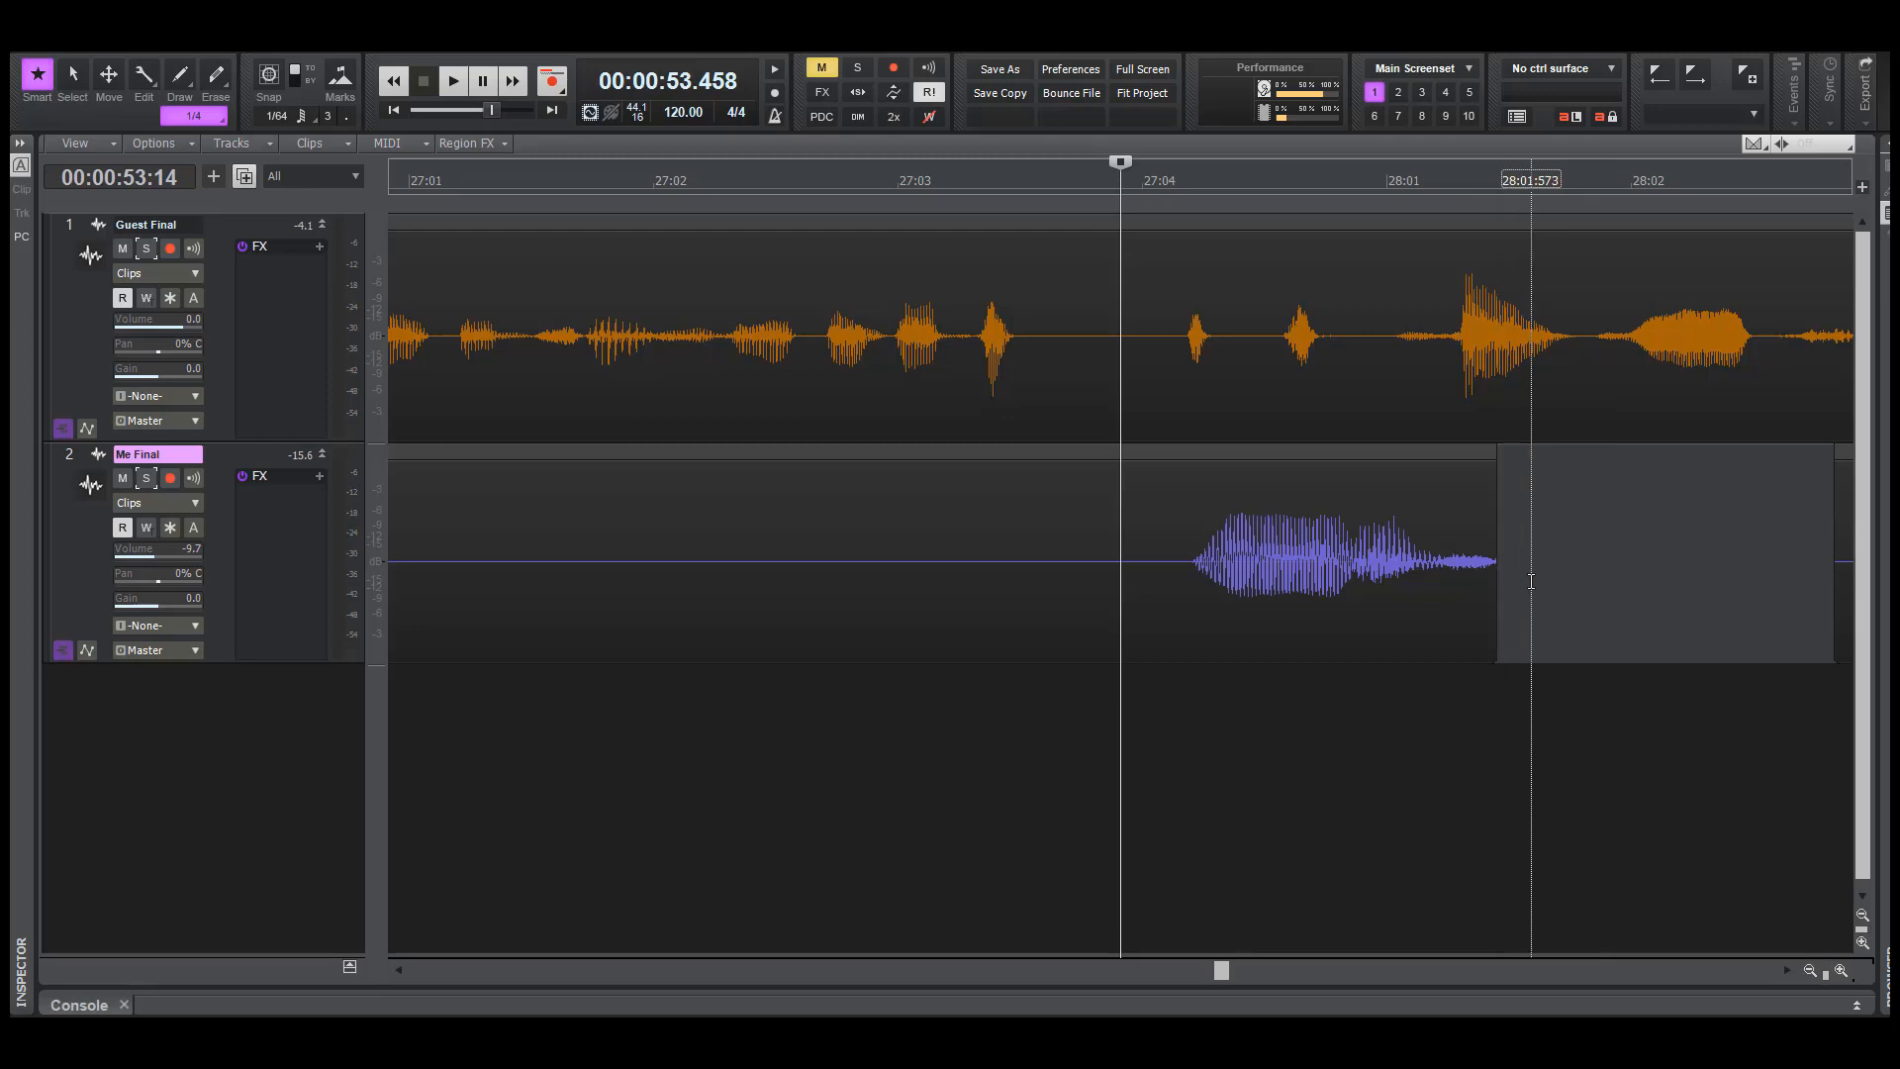
key(F6)
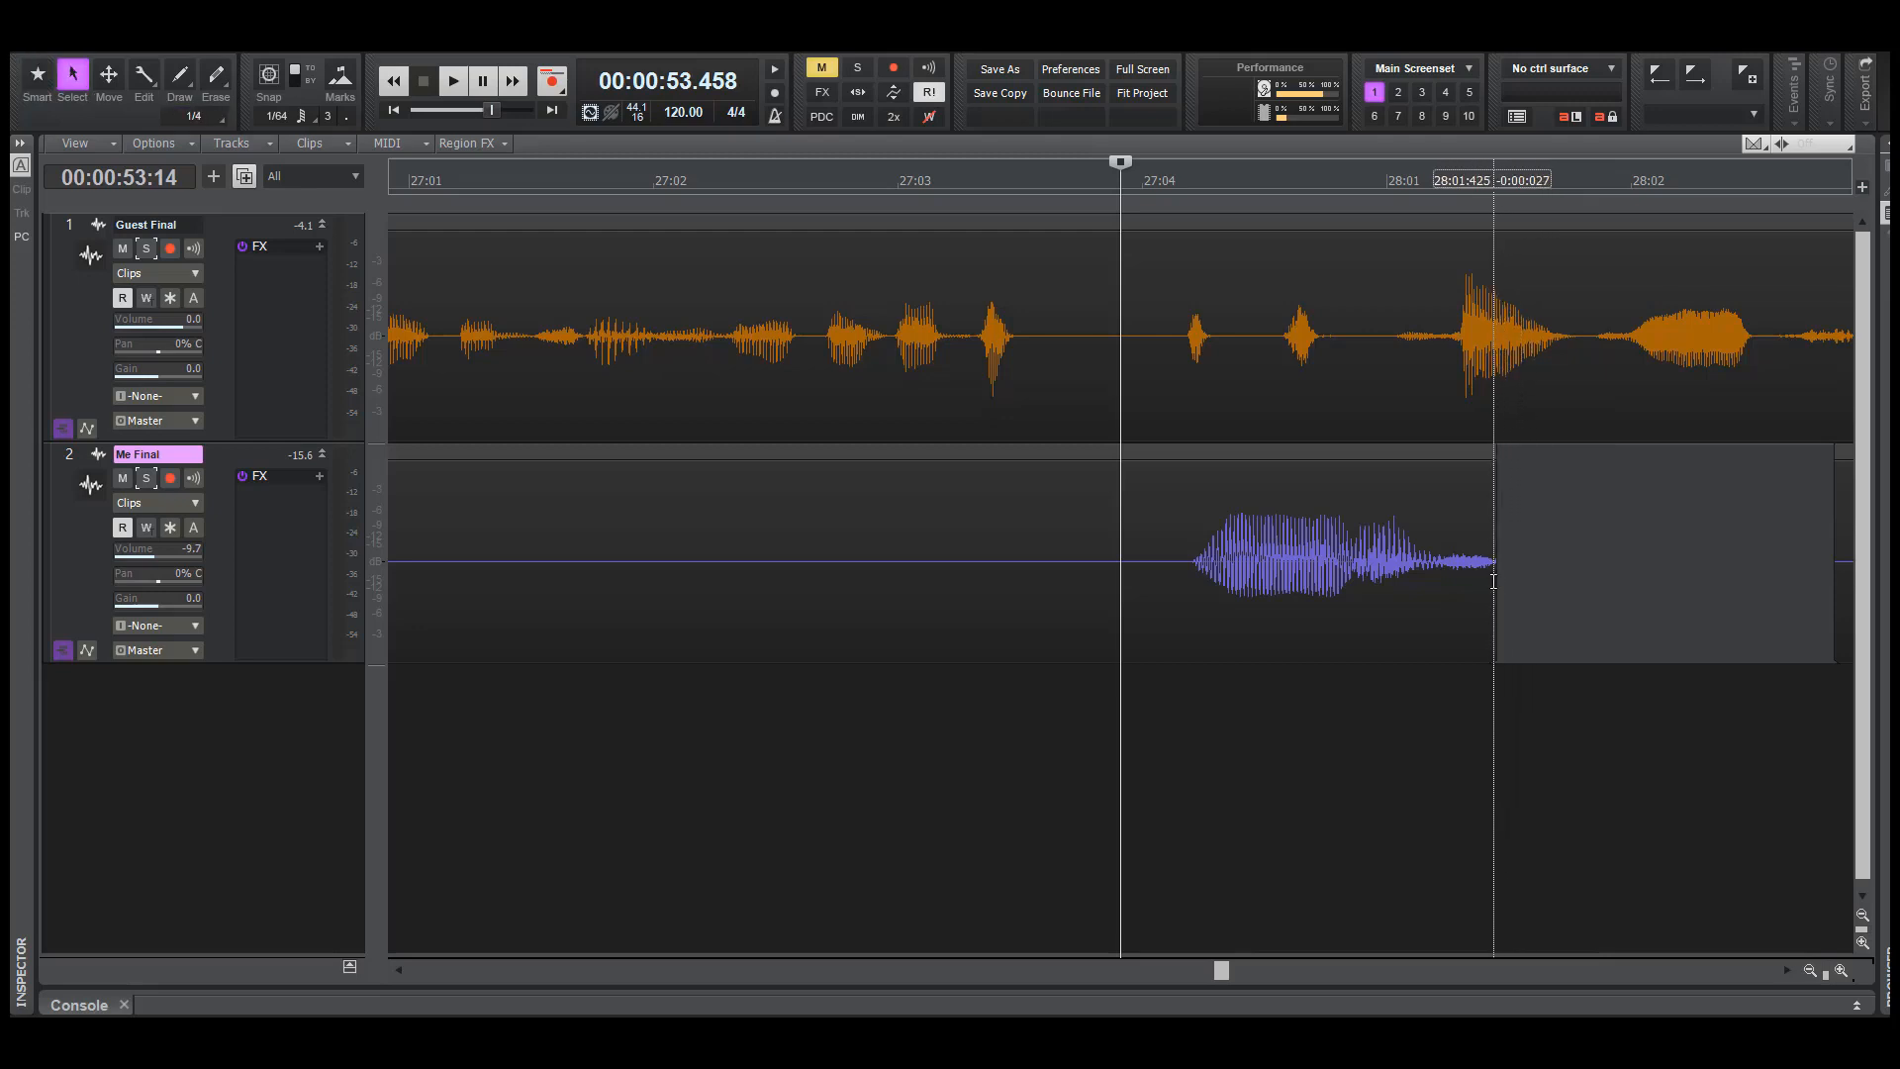
click(1494, 581)
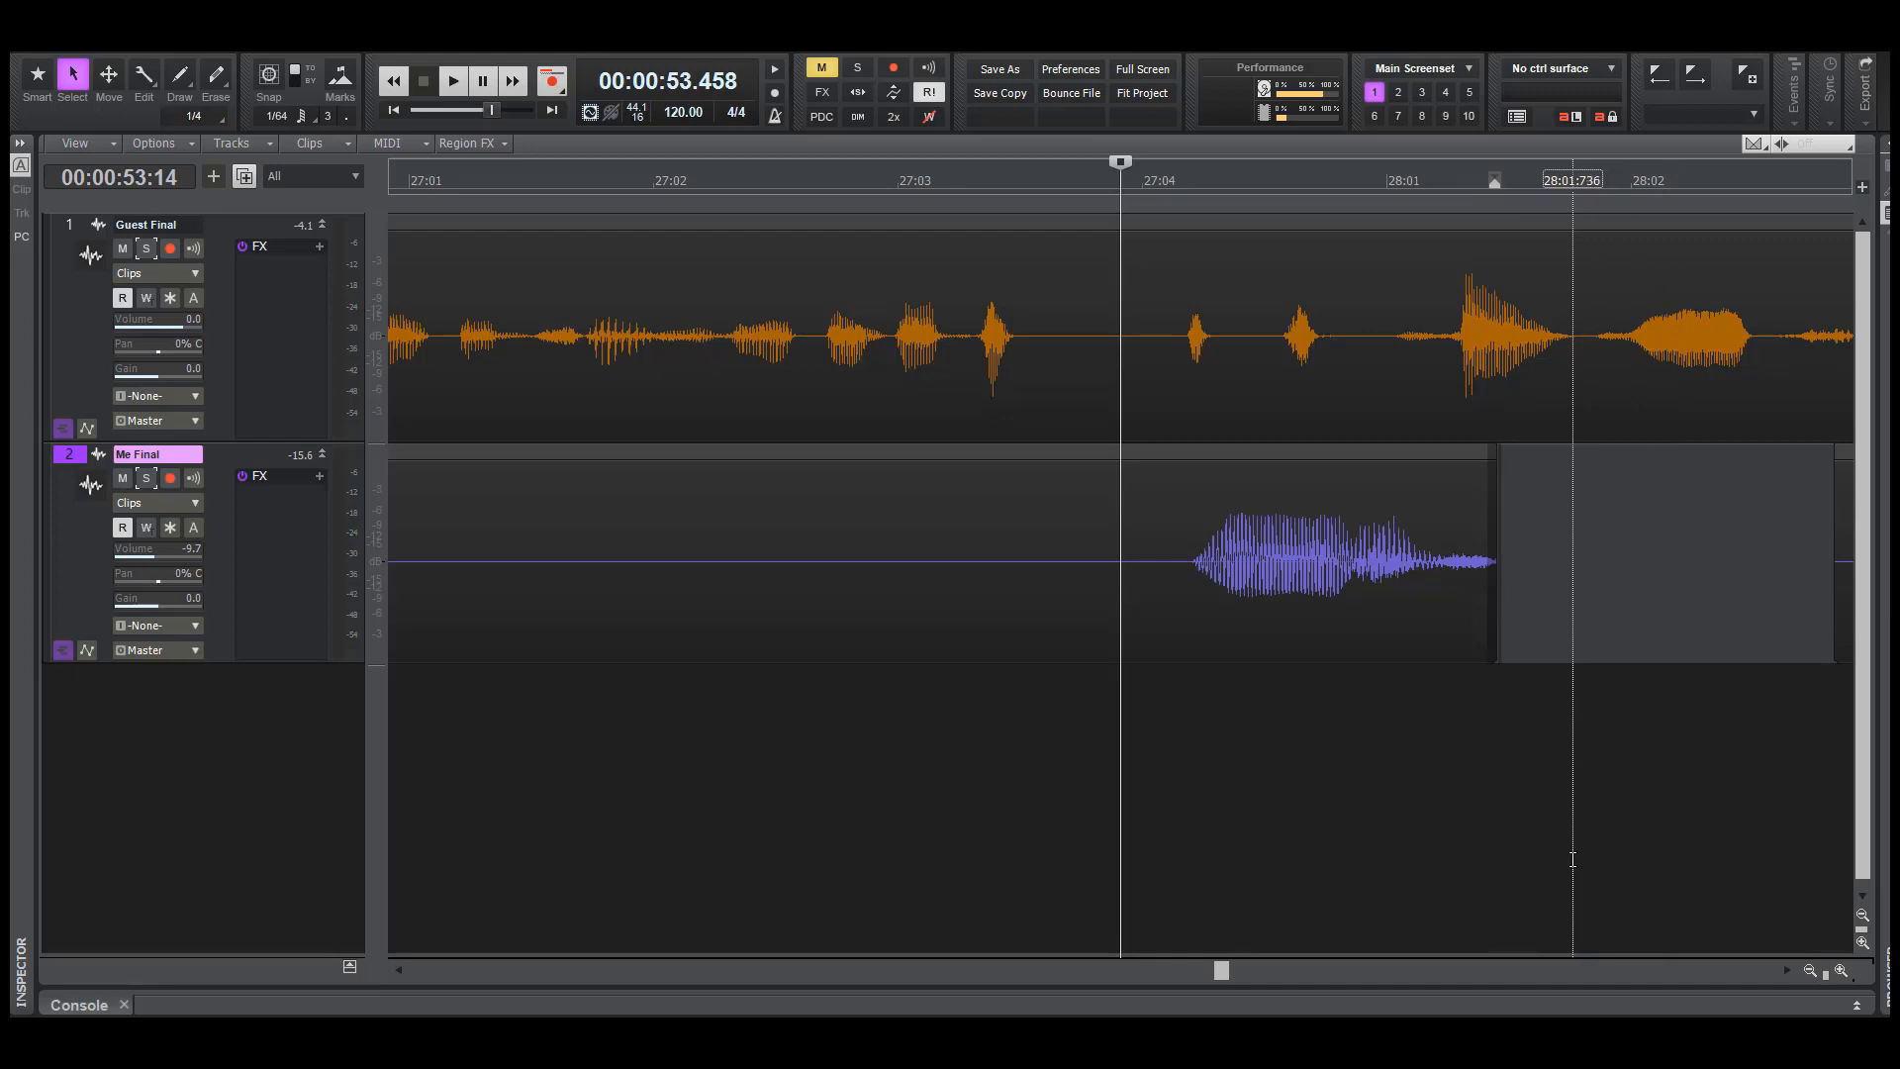
key(f)
key(Up)
key(Up)
key(Down)
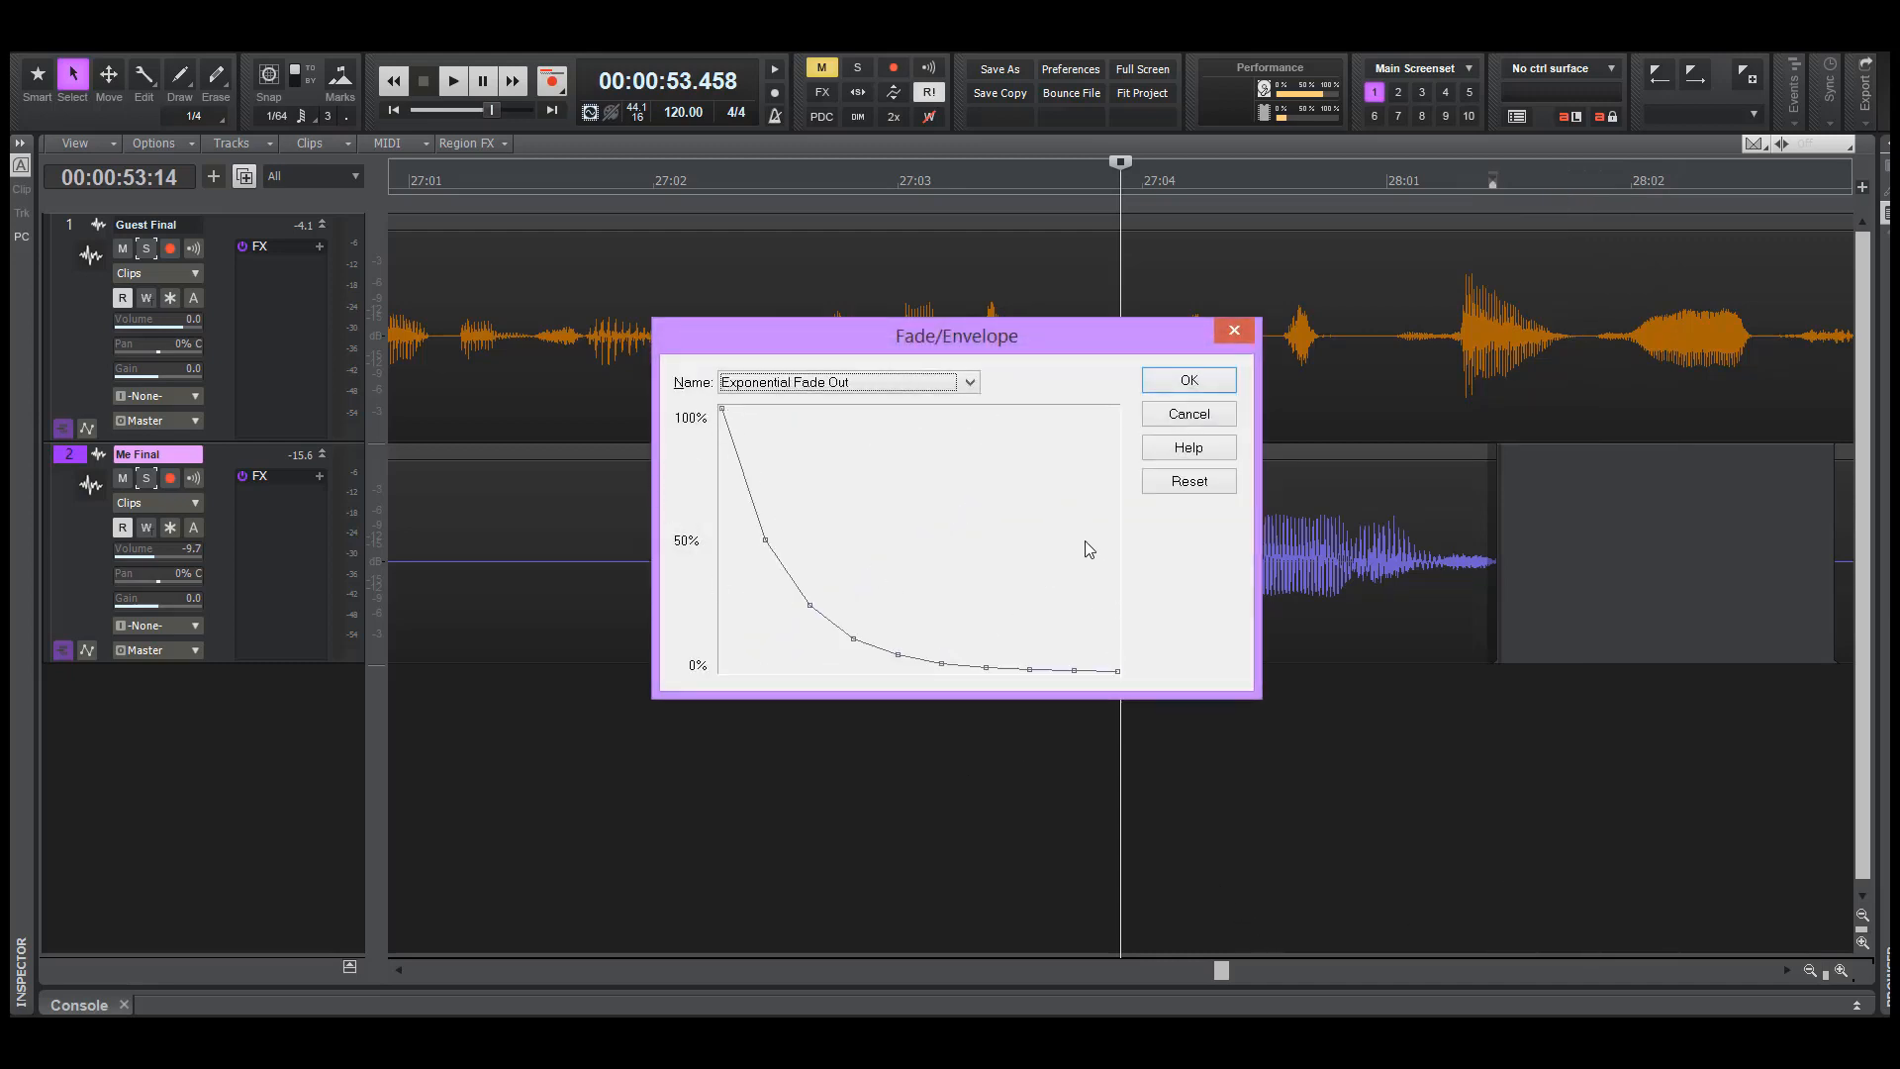
click(1205, 420)
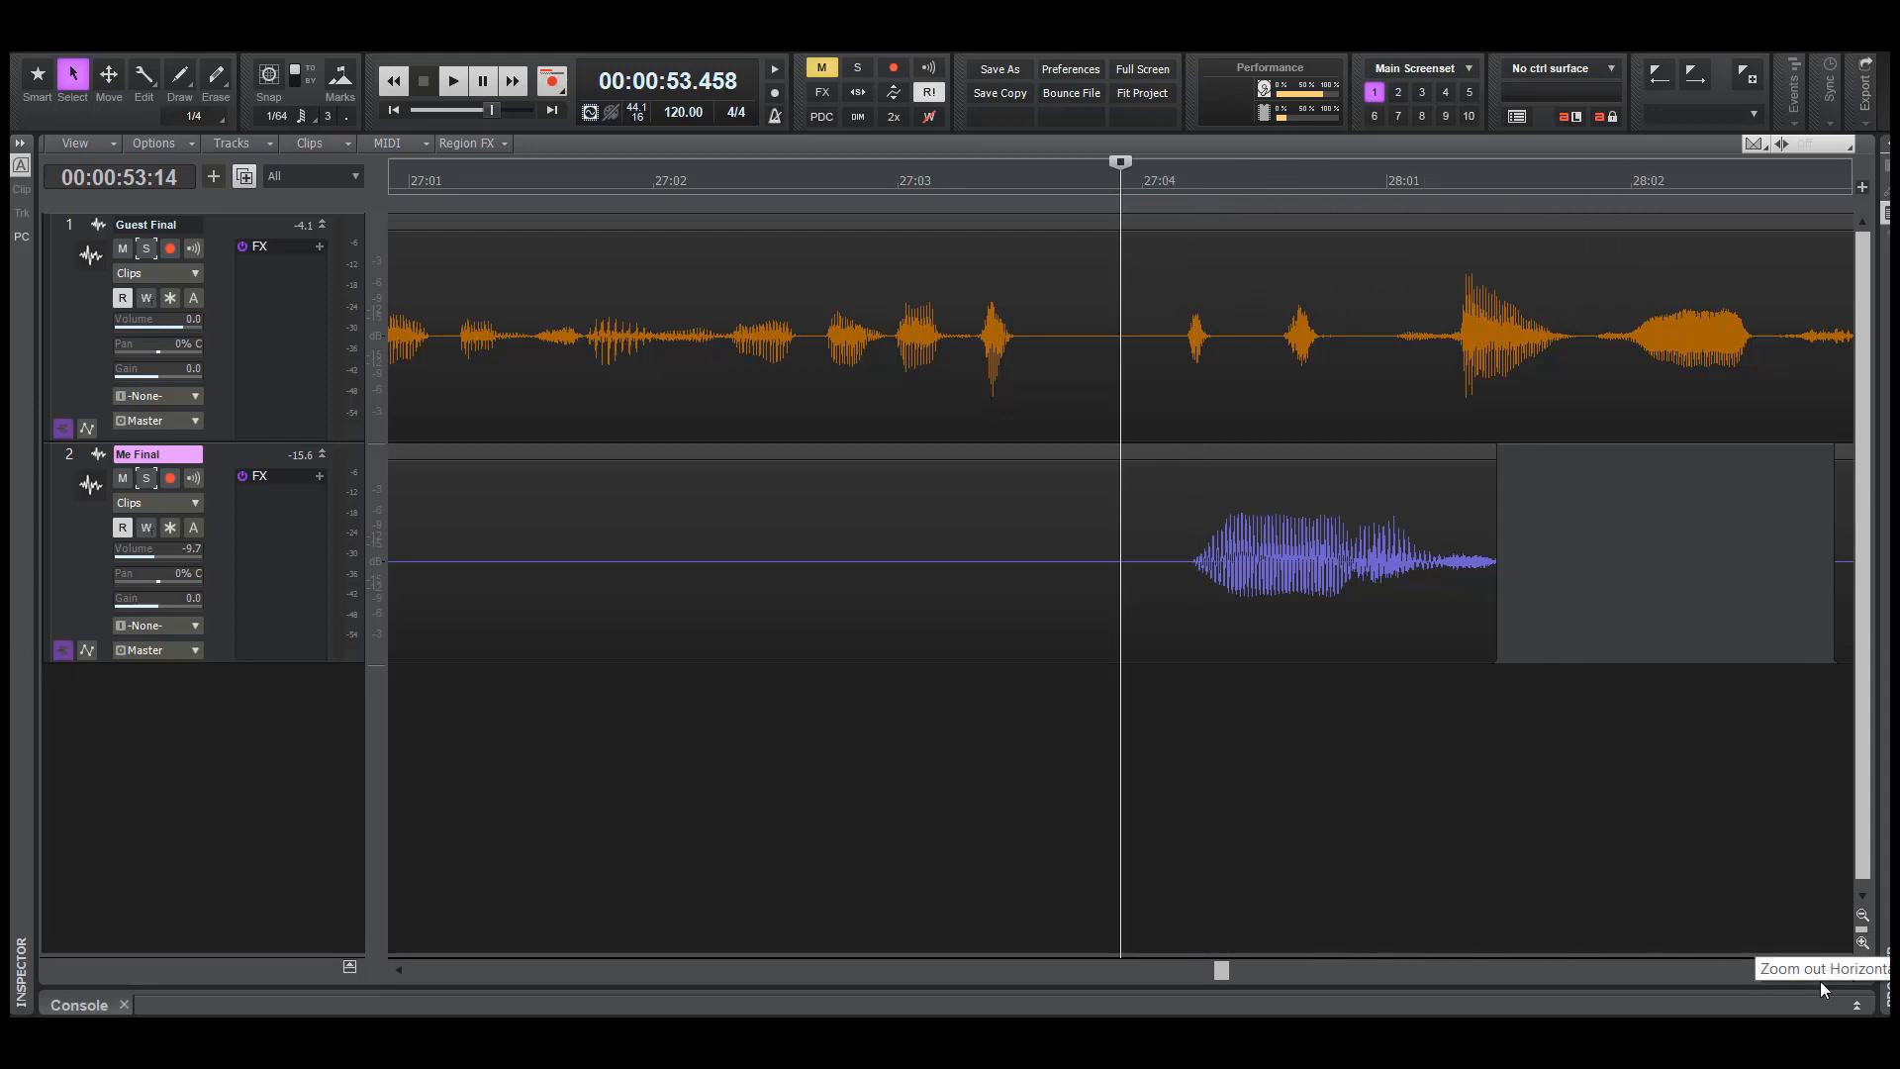
Return to the Smart tool and play both tracks from about 56.3 seconds, just after the start of bar 29
drag(1825, 977, 1687, 949)
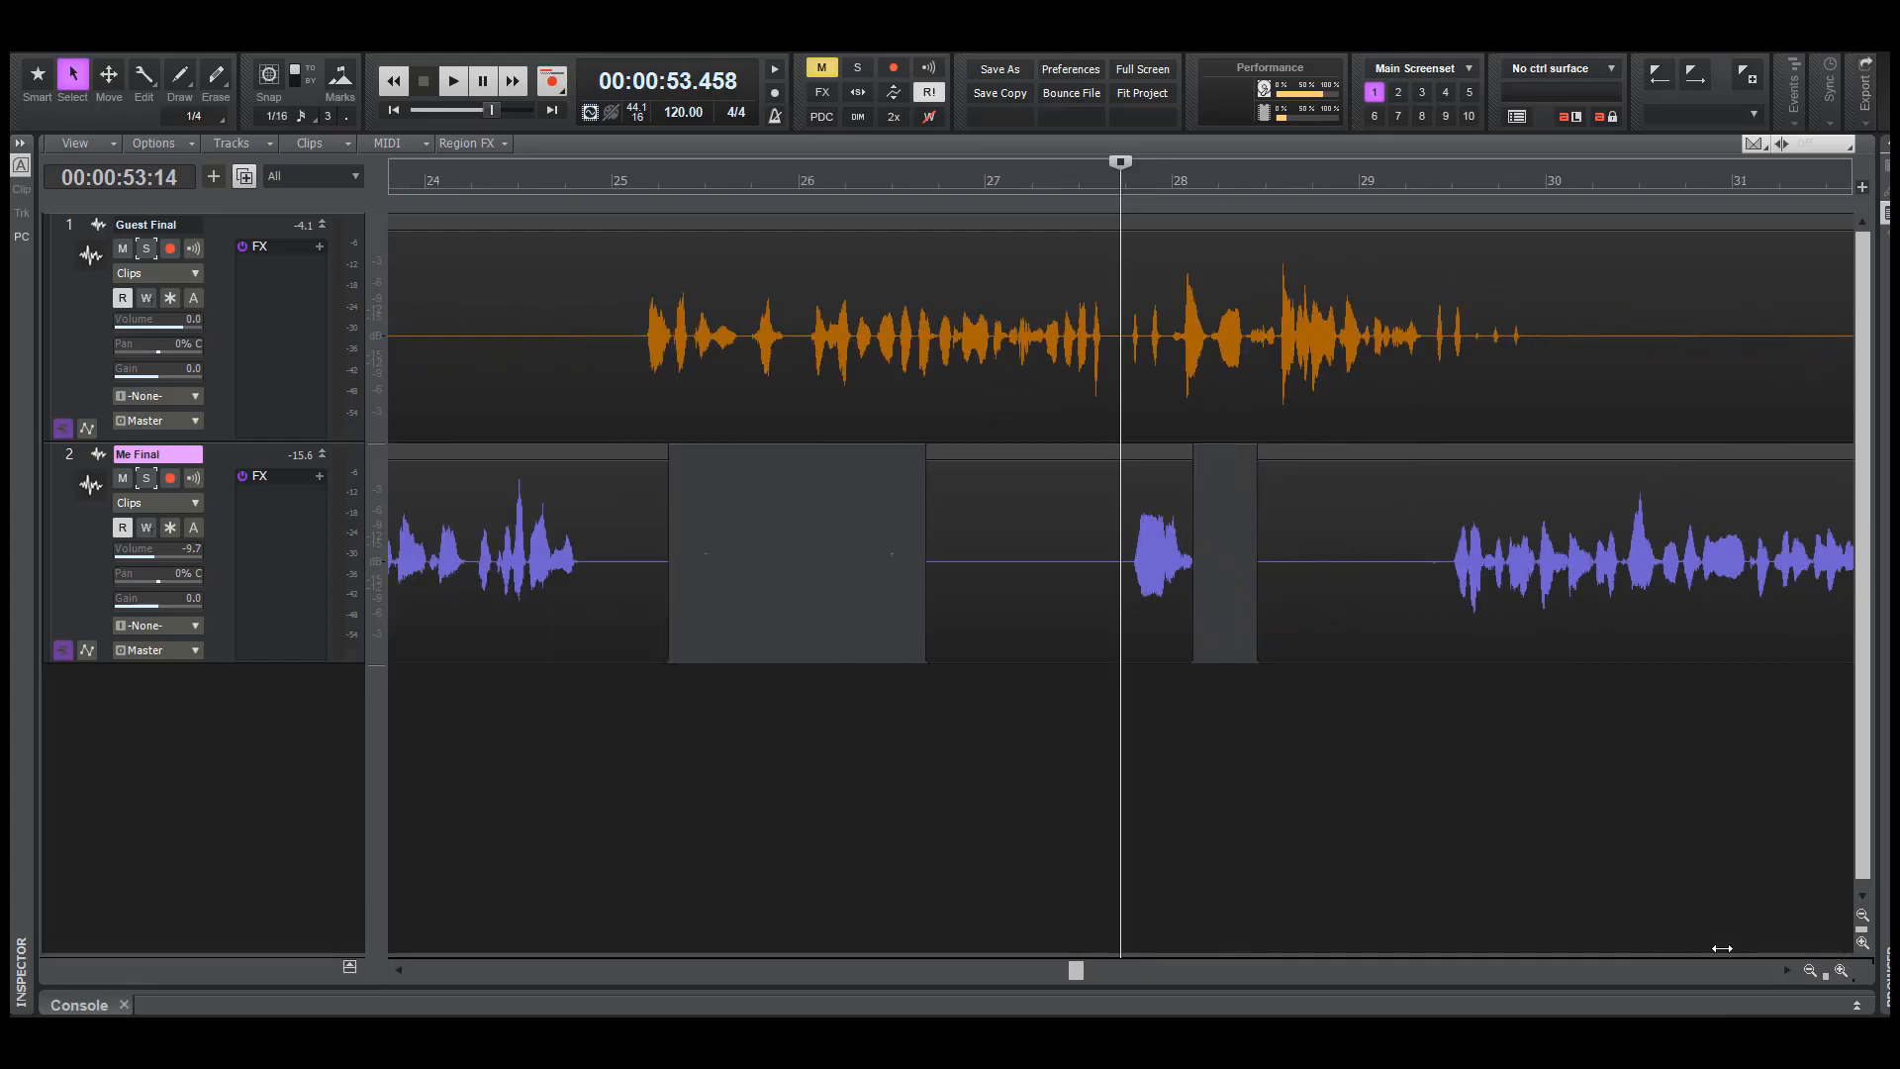
key(F5)
click(1385, 707)
key(space)
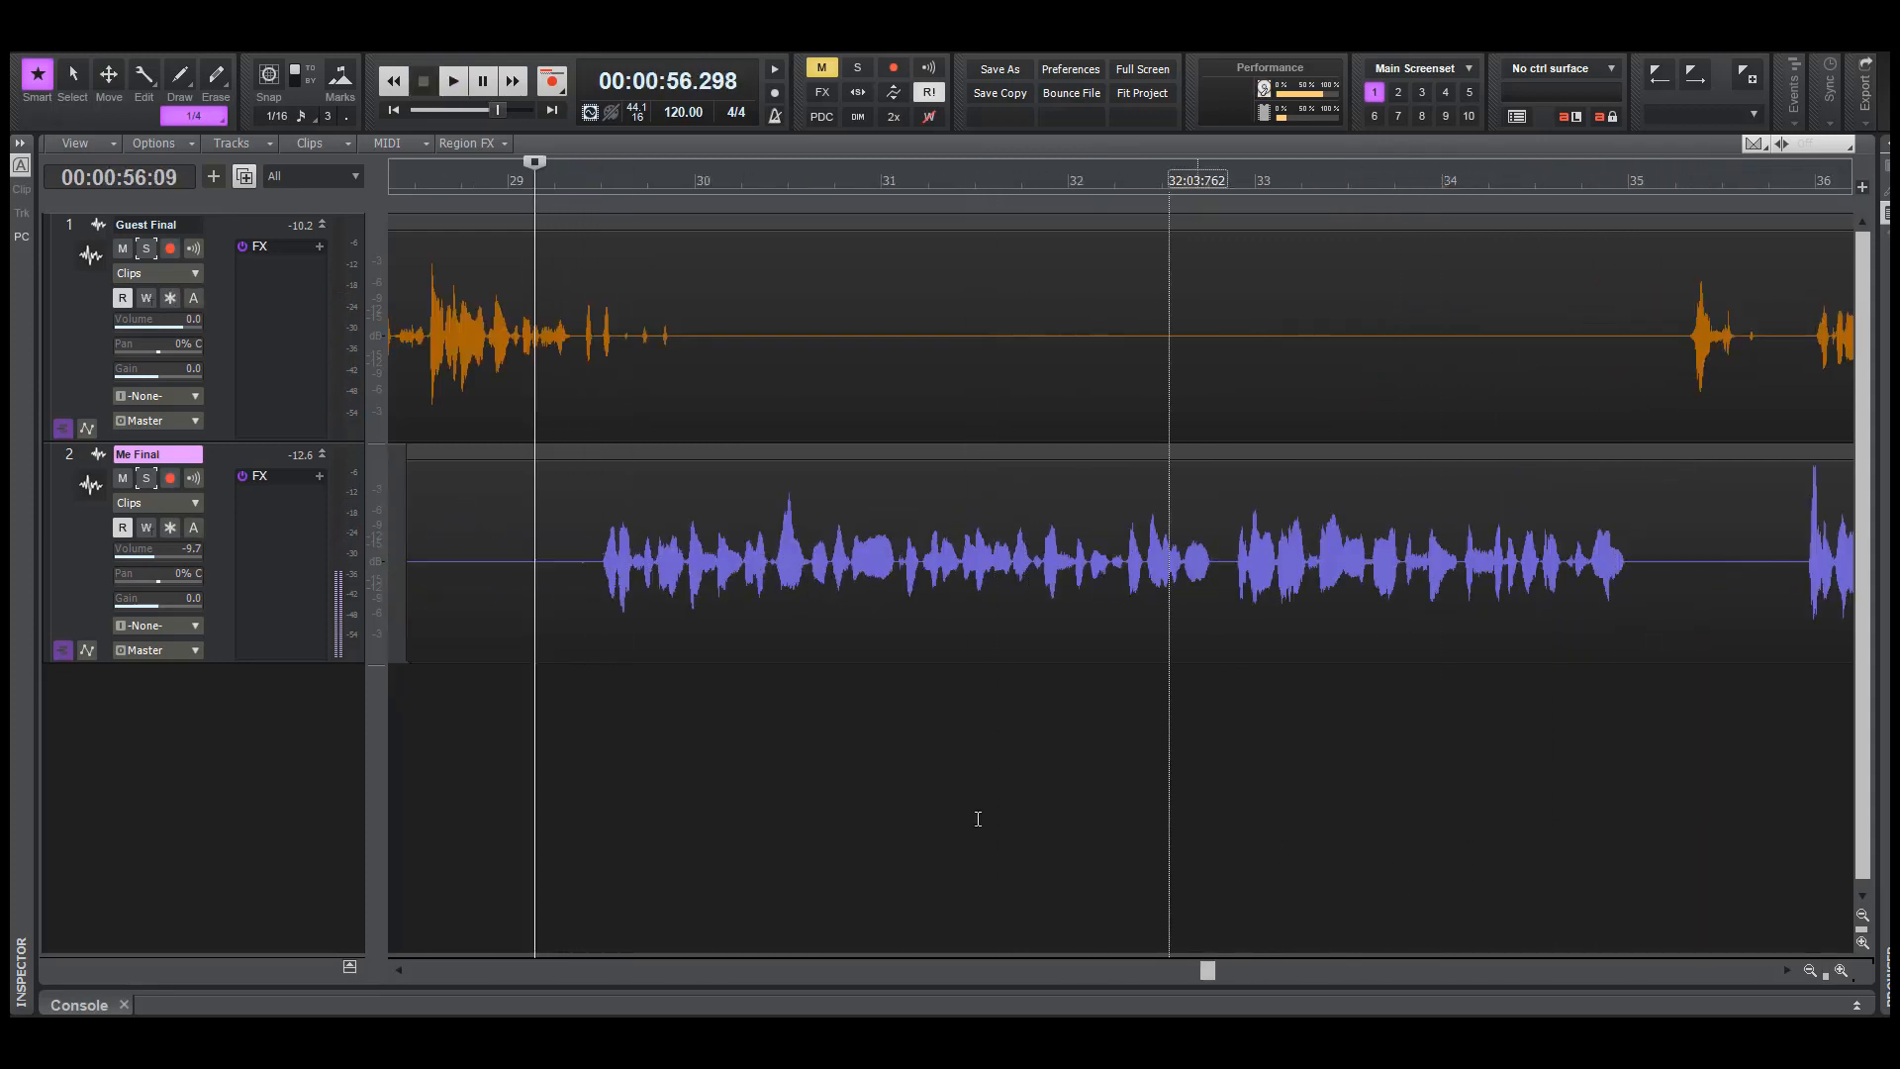
Compare the long Me Final phrase between bars 29 and 35 with the quiet Guest Final stretch above it
drag(580, 589, 1638, 594)
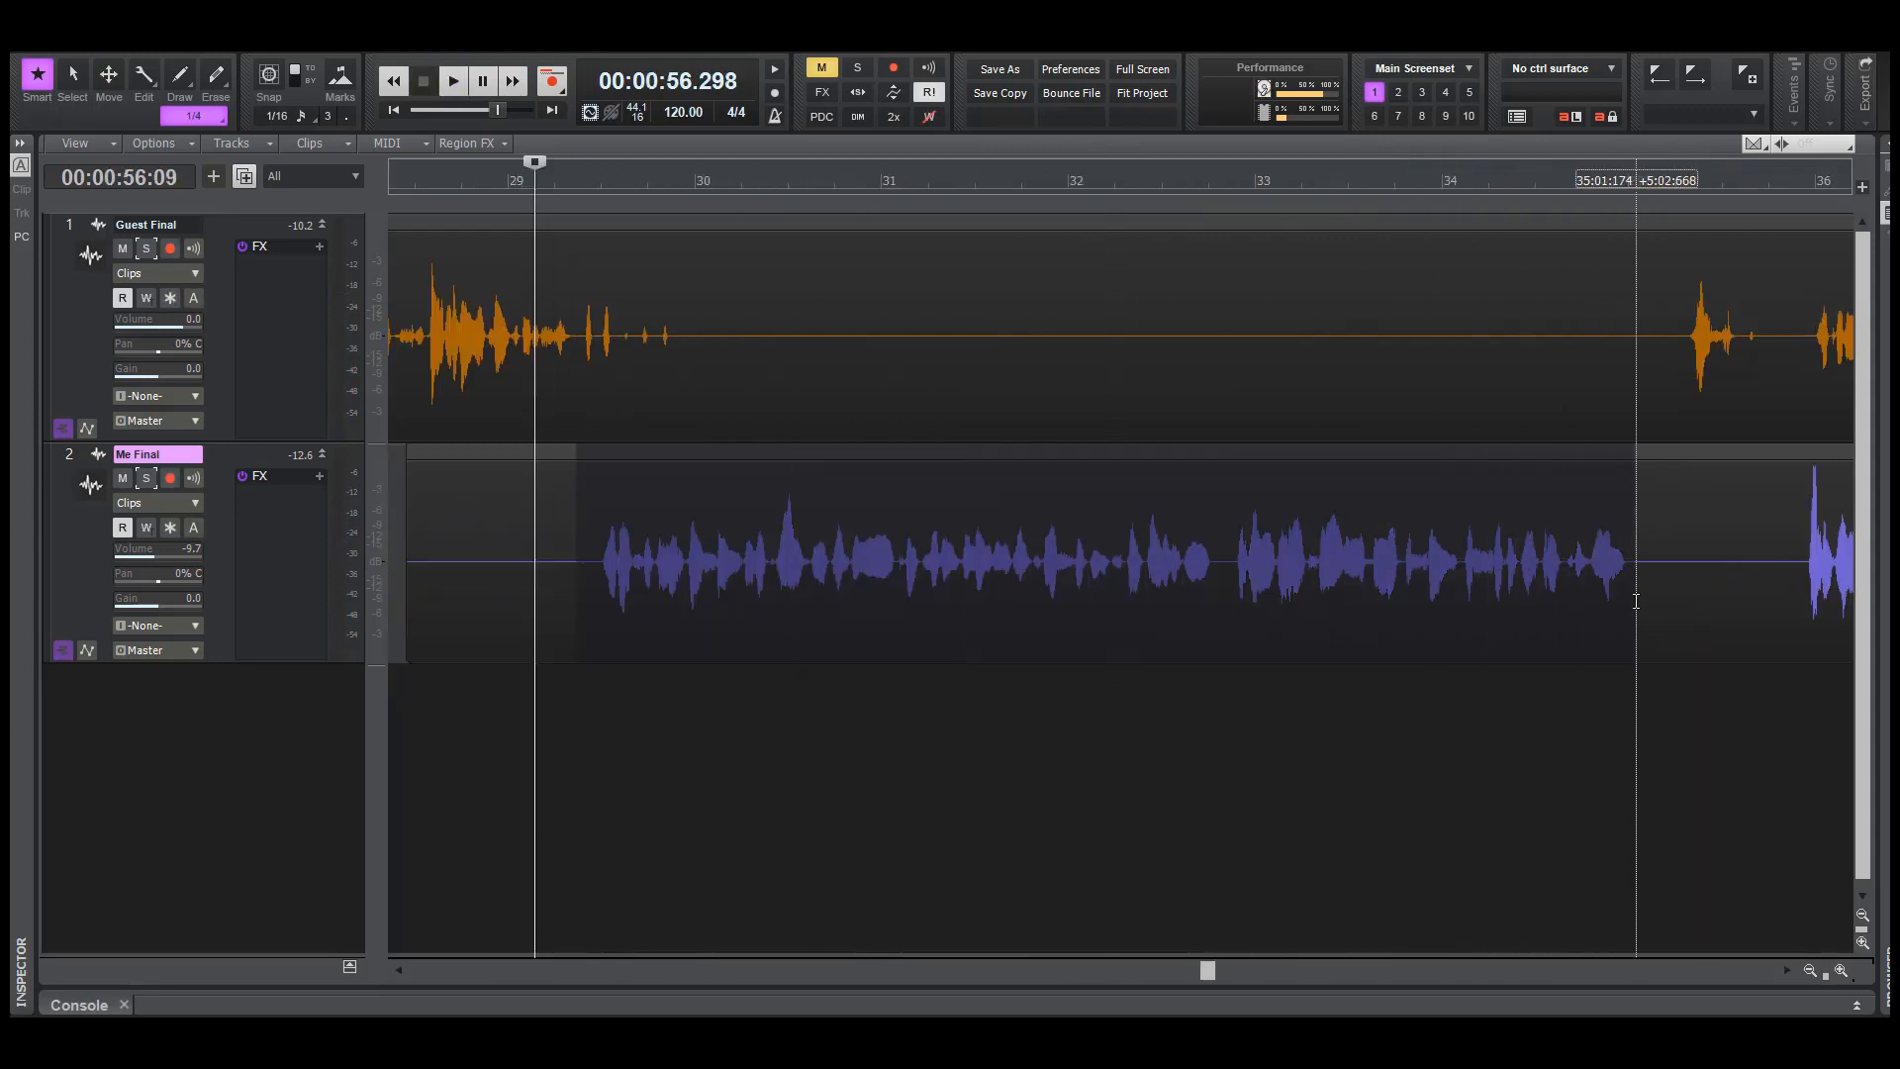
click(1482, 806)
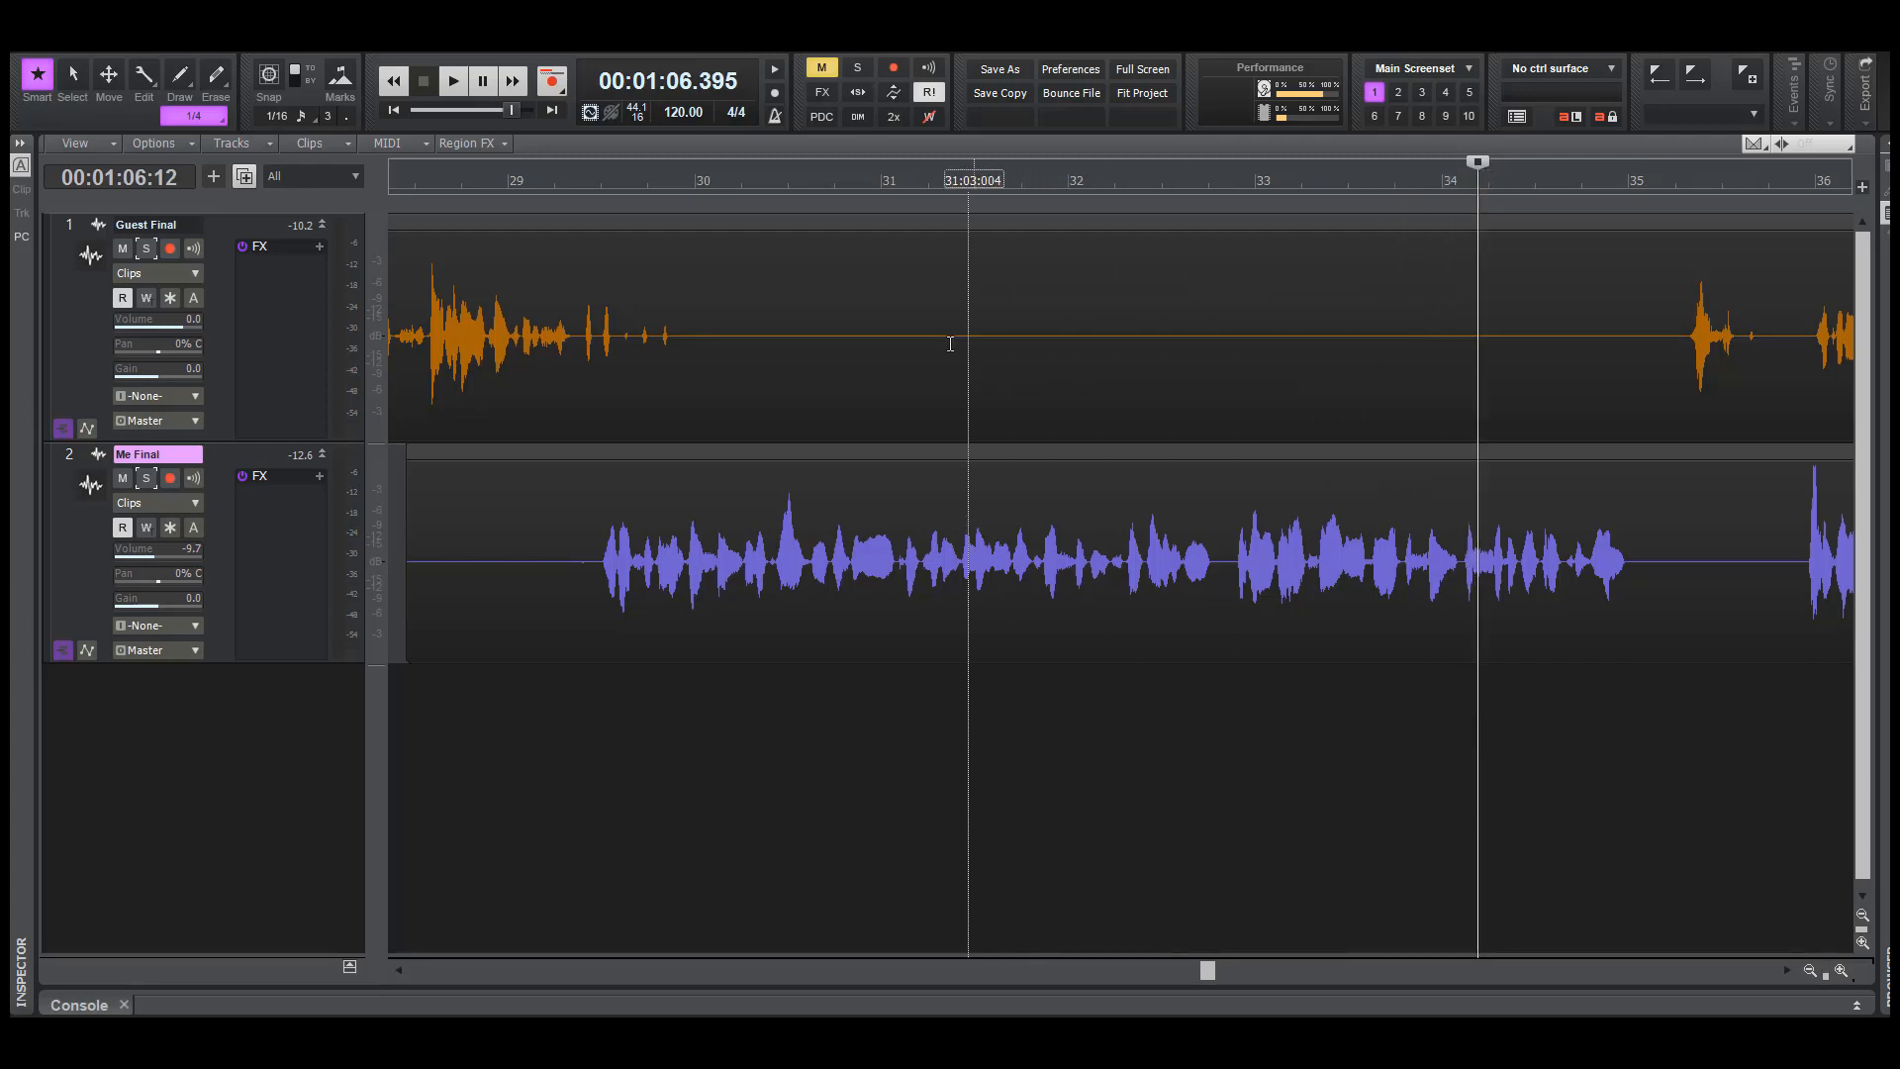
drag(1207, 970, 1064, 950)
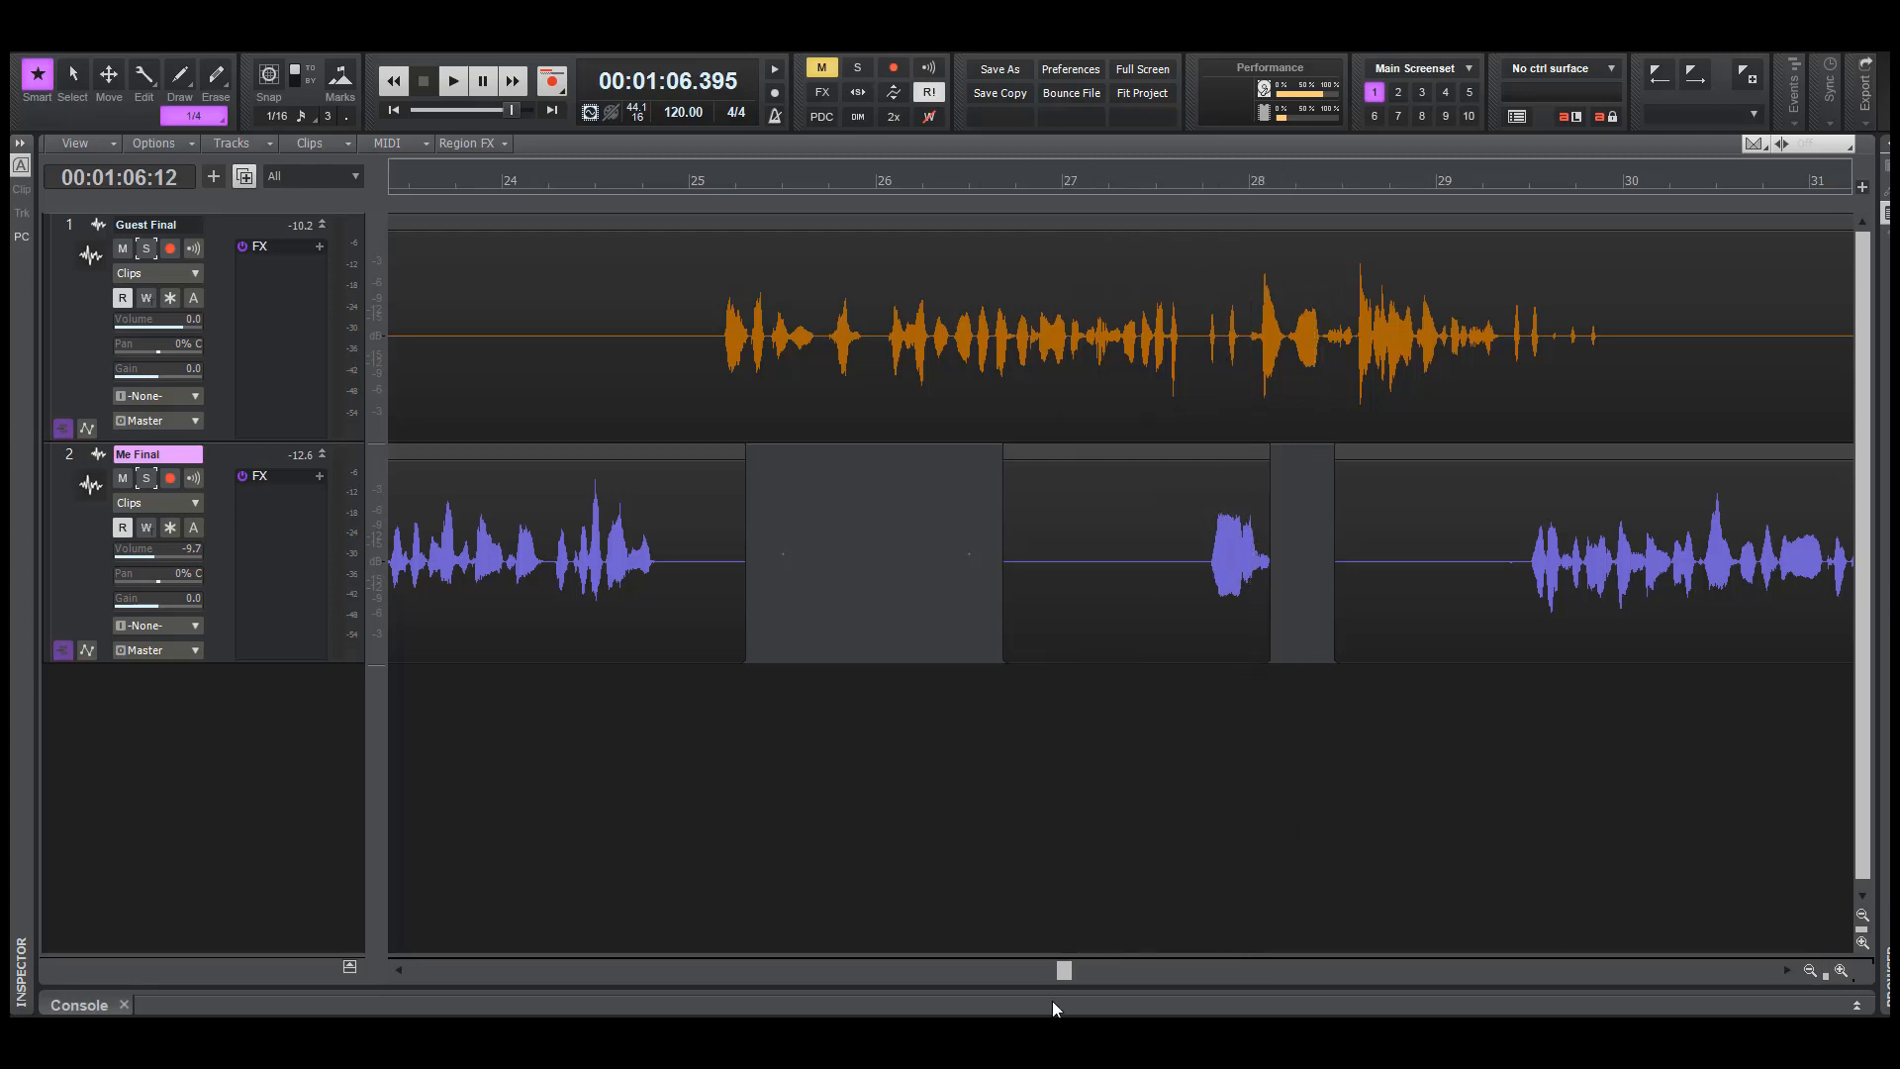
drag(1063, 973, 1213, 942)
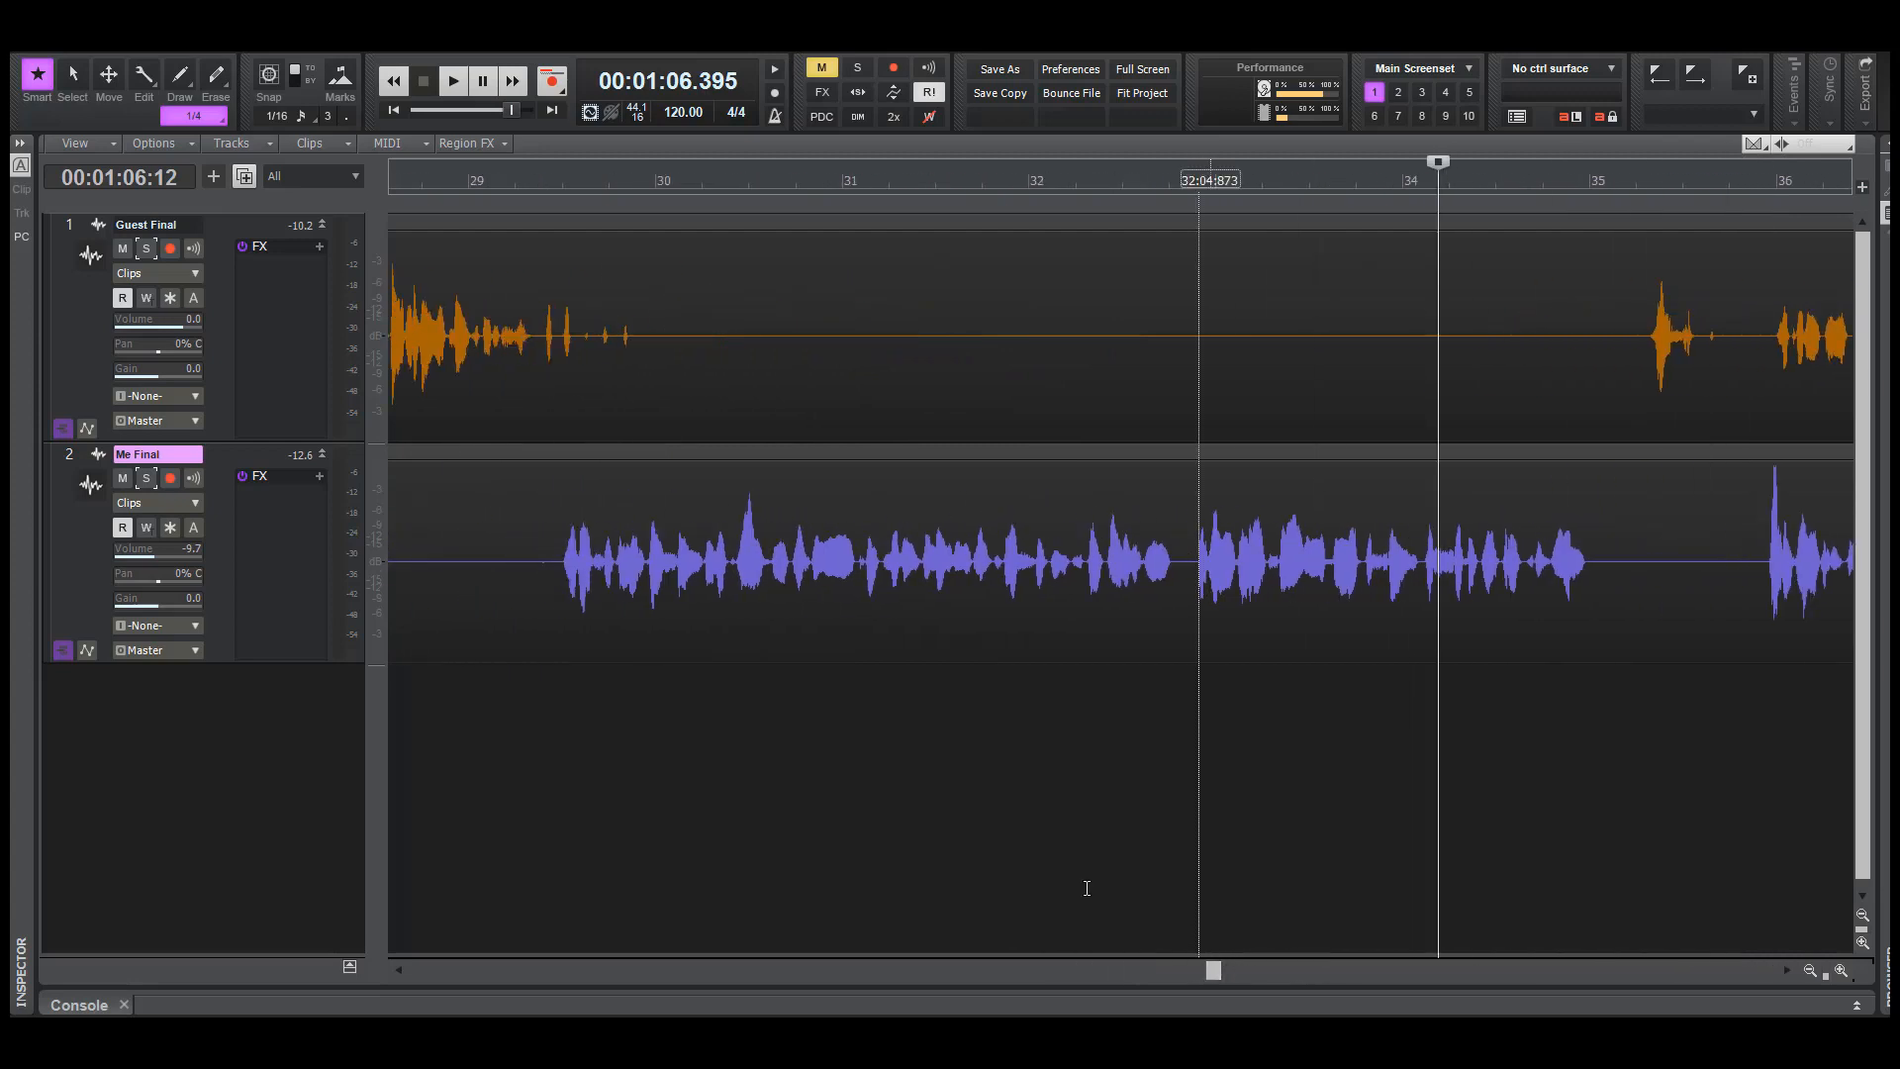
click(509, 717)
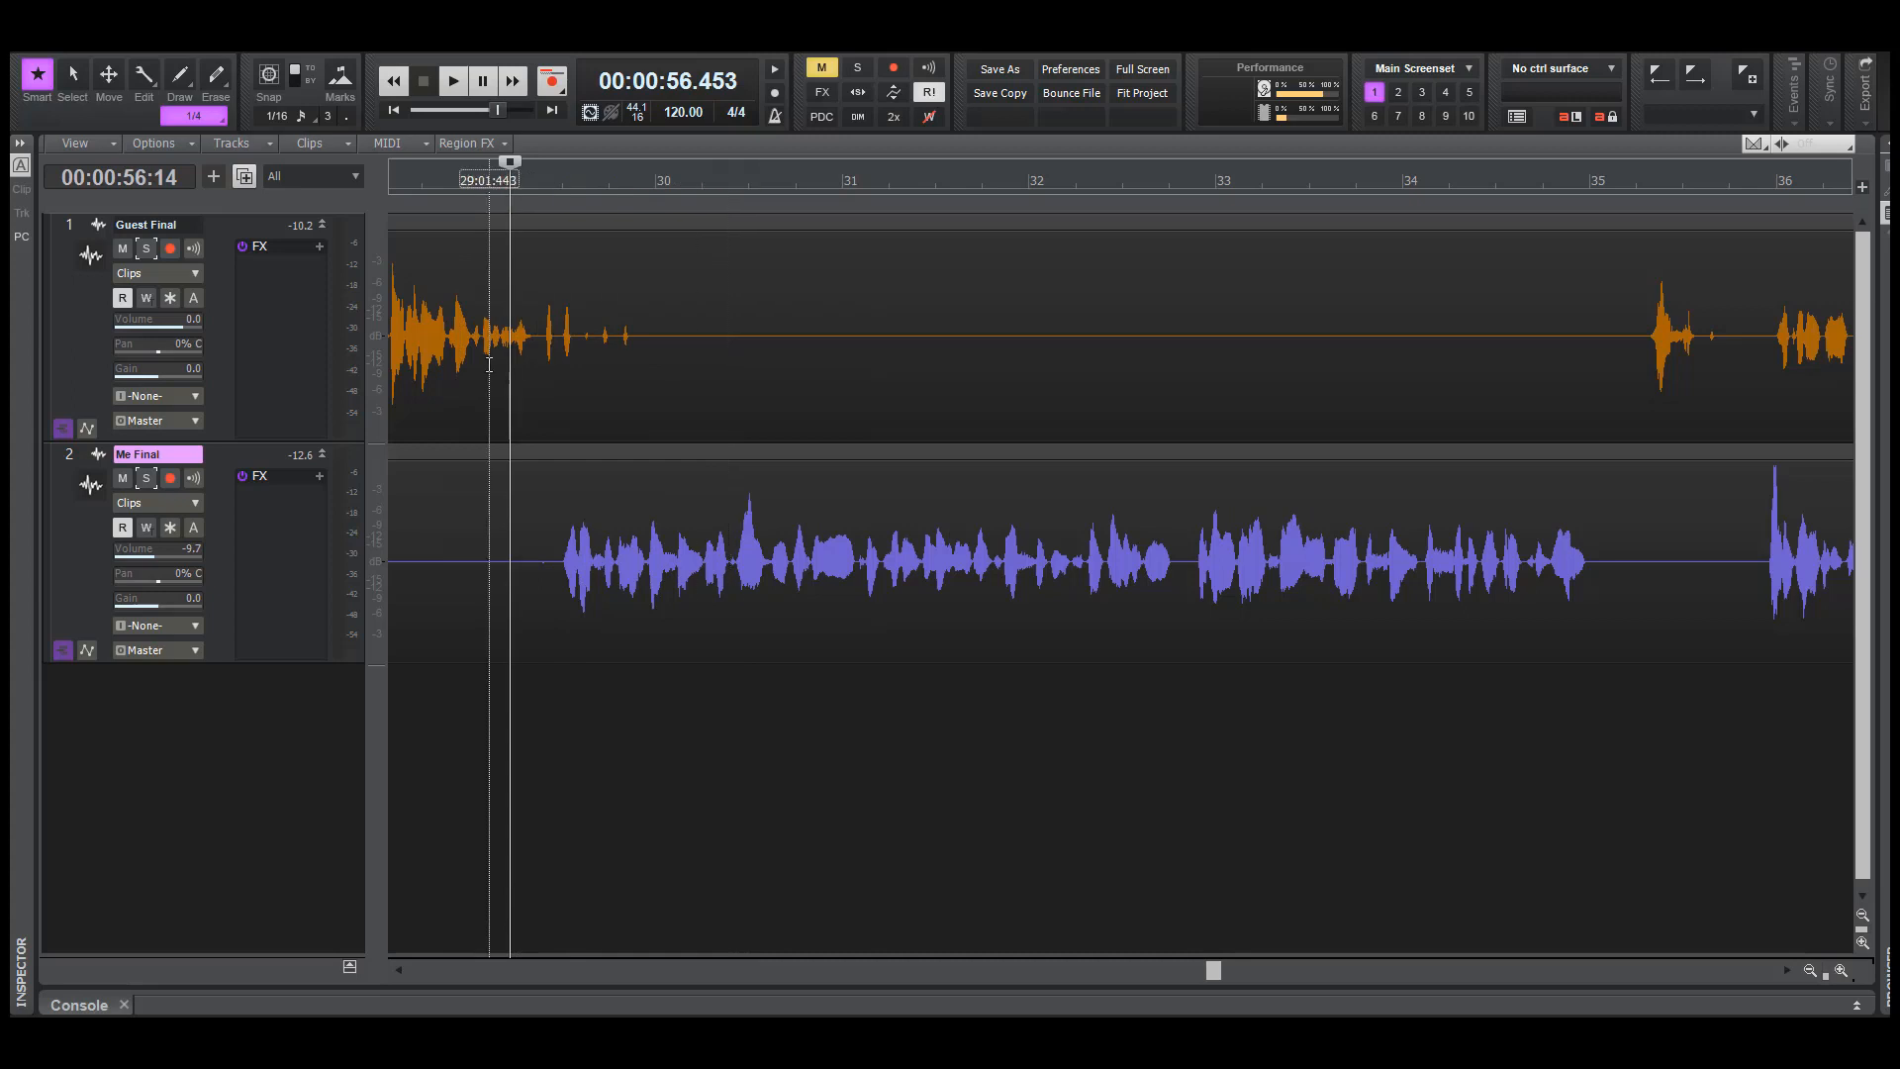
drag(507, 341, 682, 581)
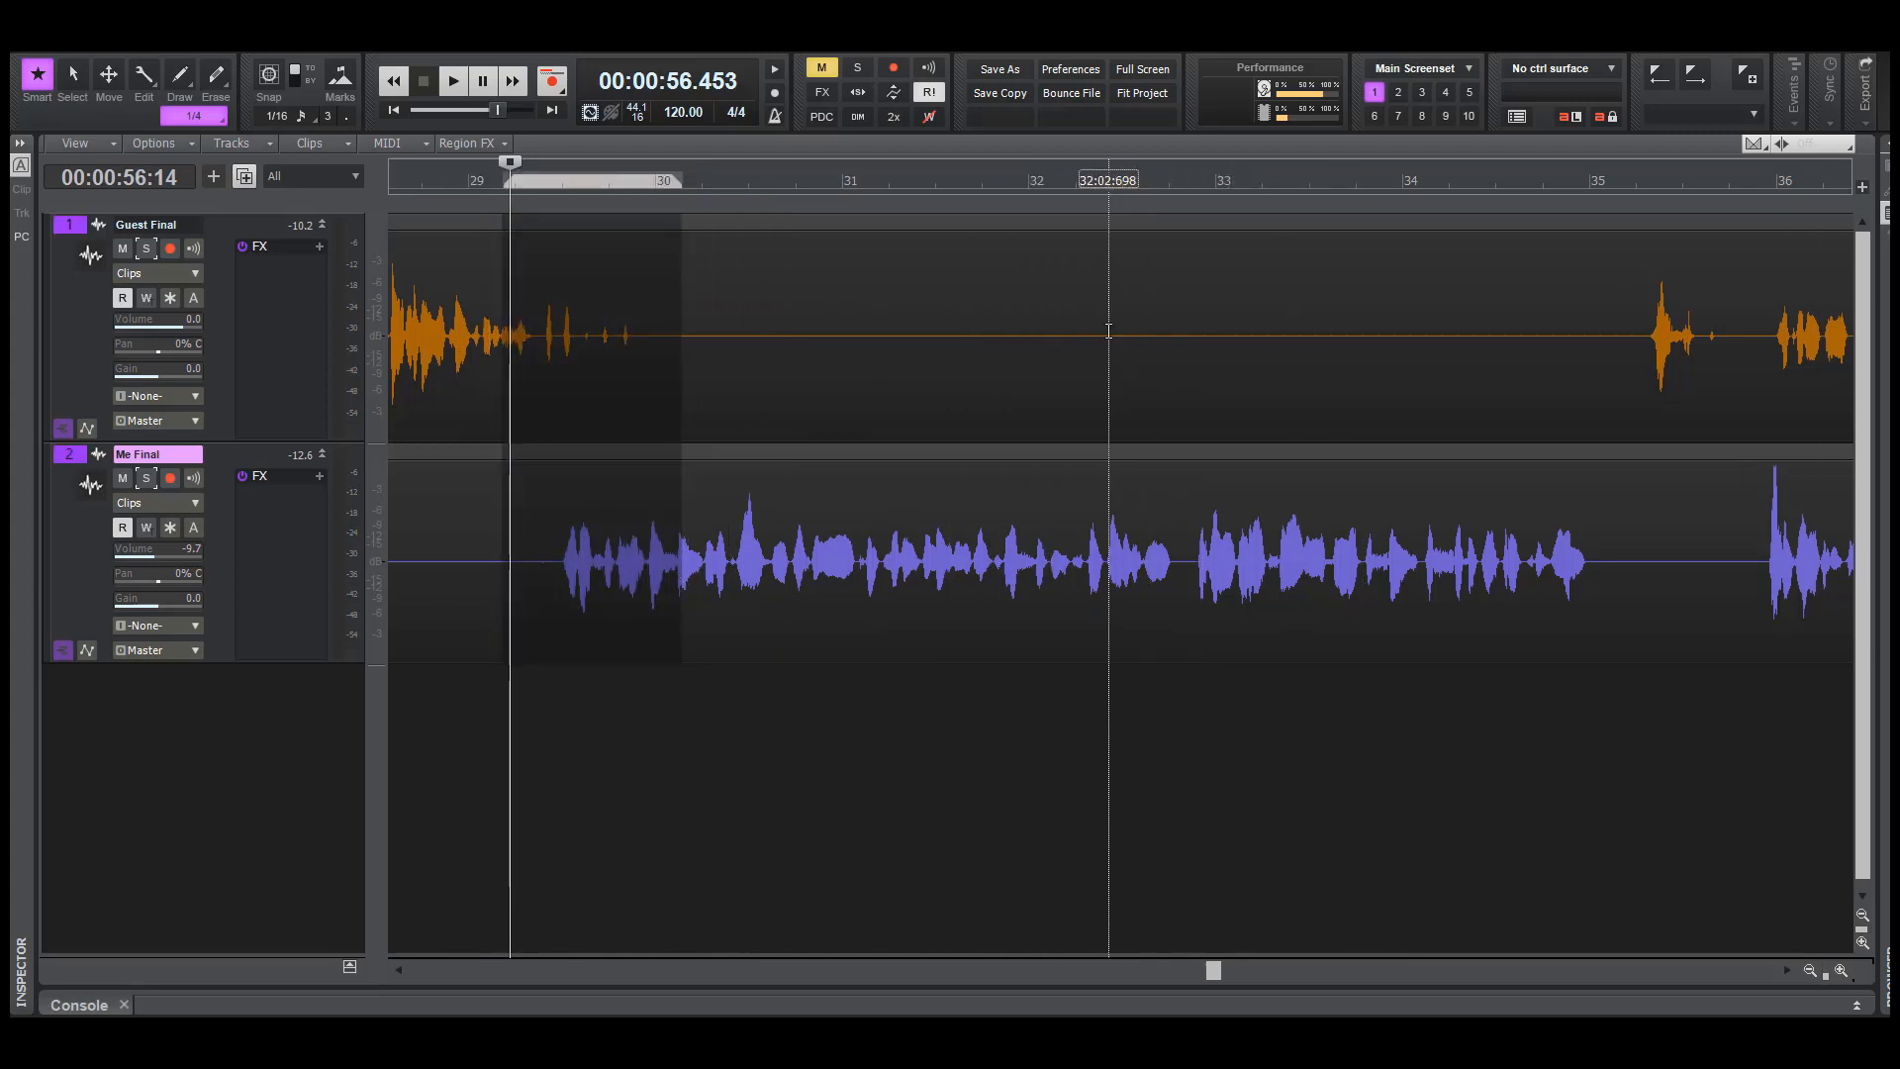
click(1108, 401)
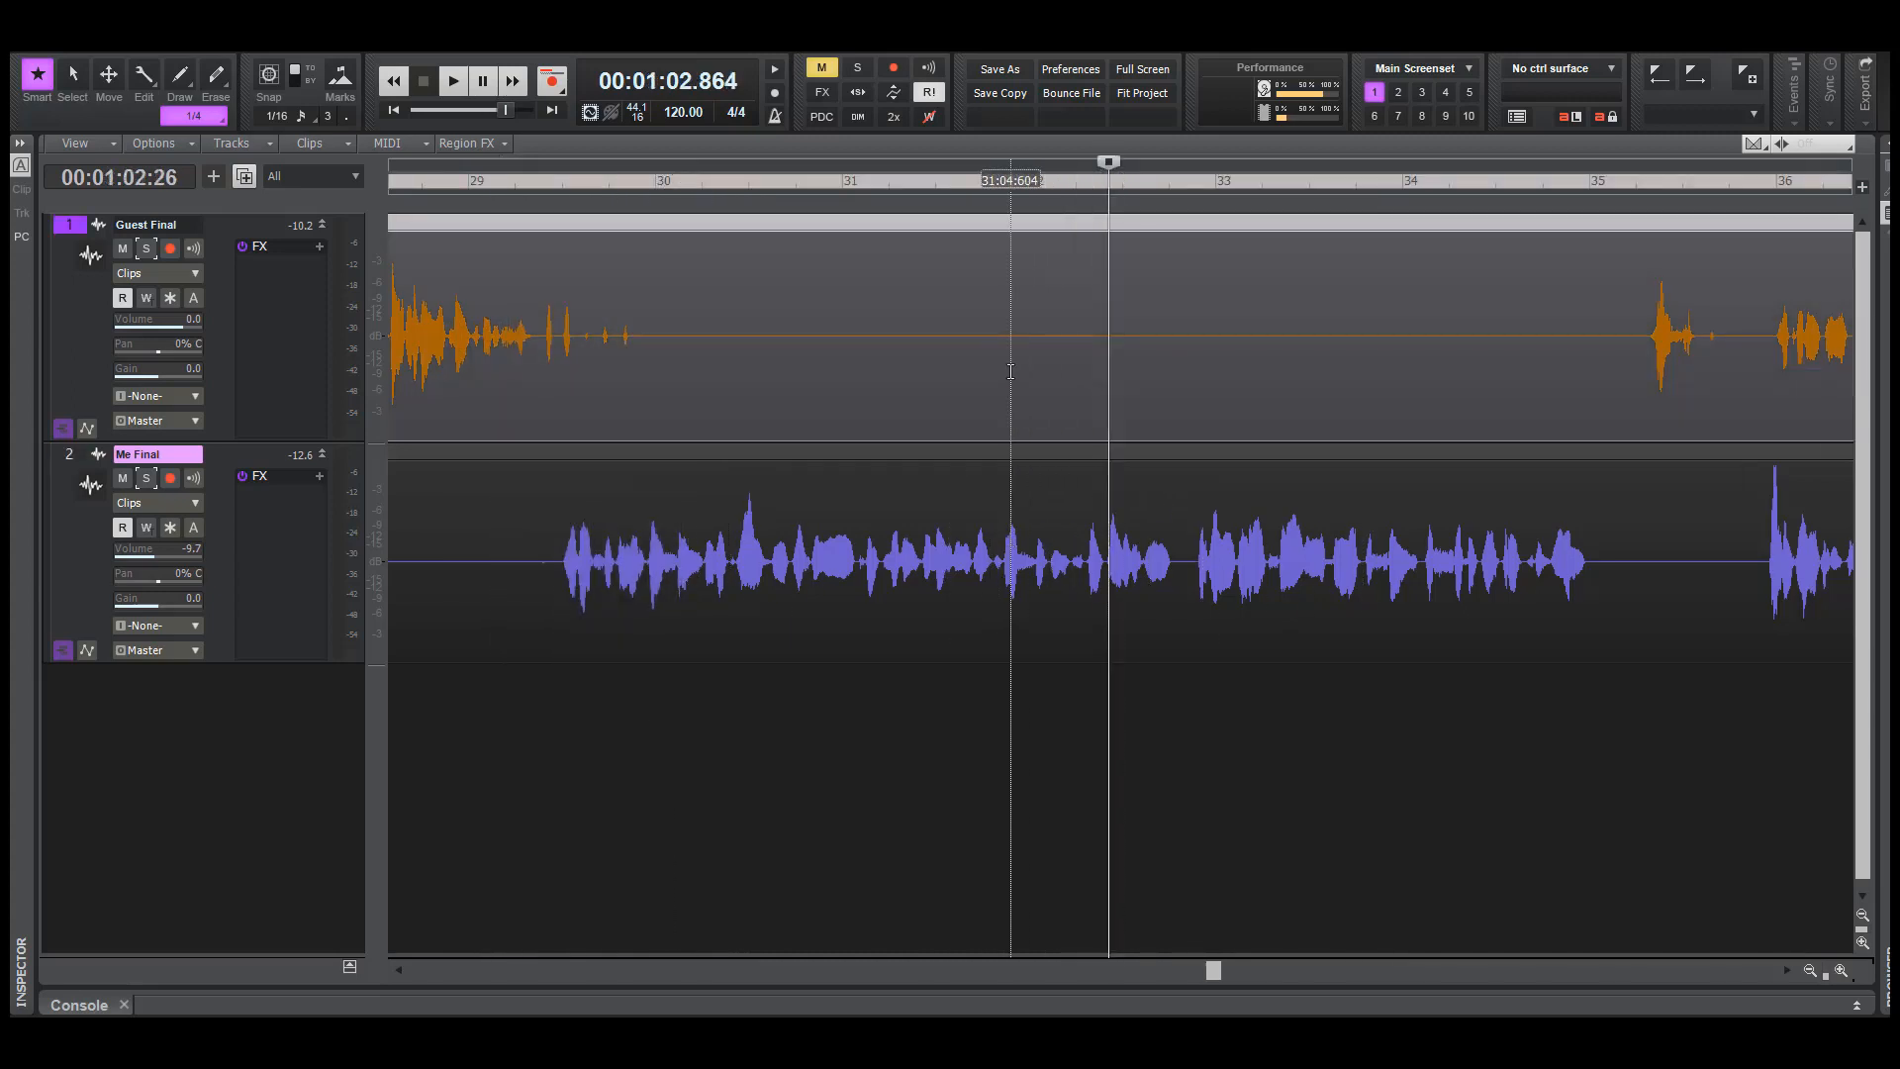
drag(1050, 386, 1093, 386)
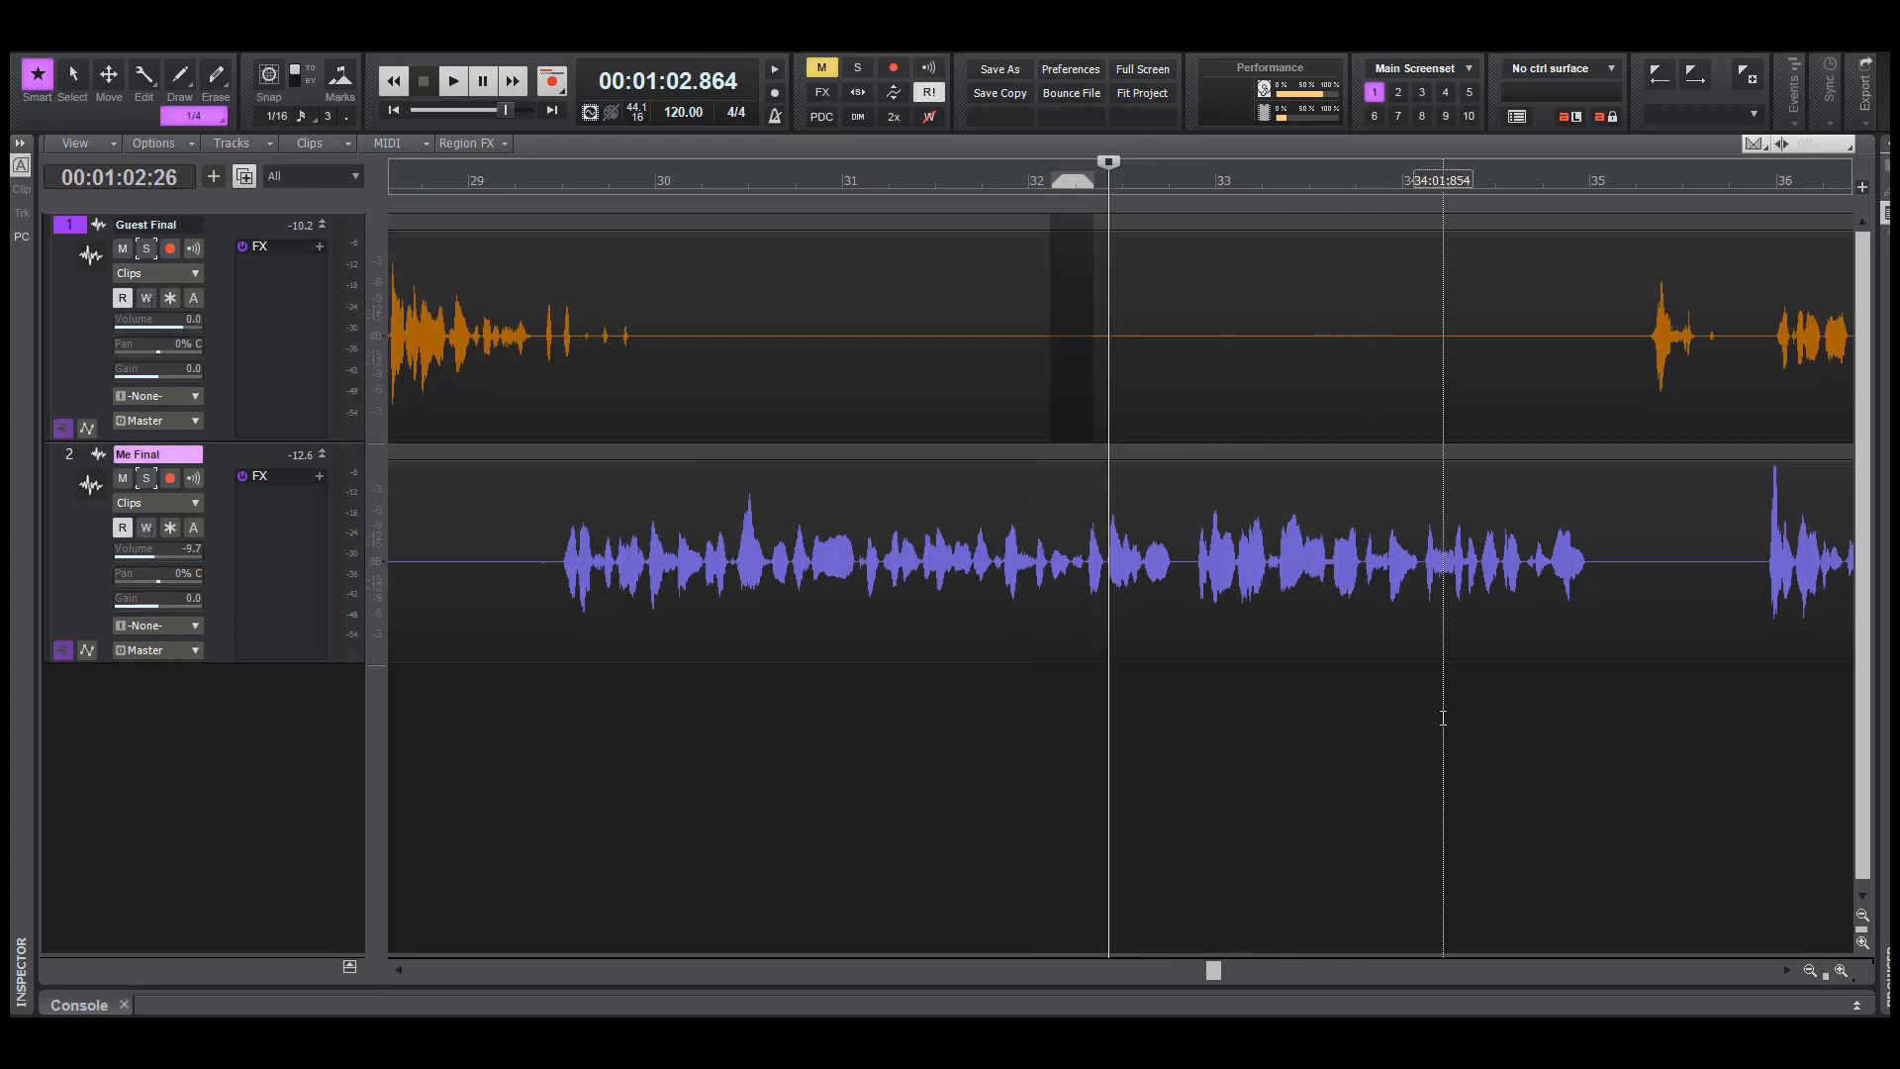
click(1442, 570)
click(1583, 692)
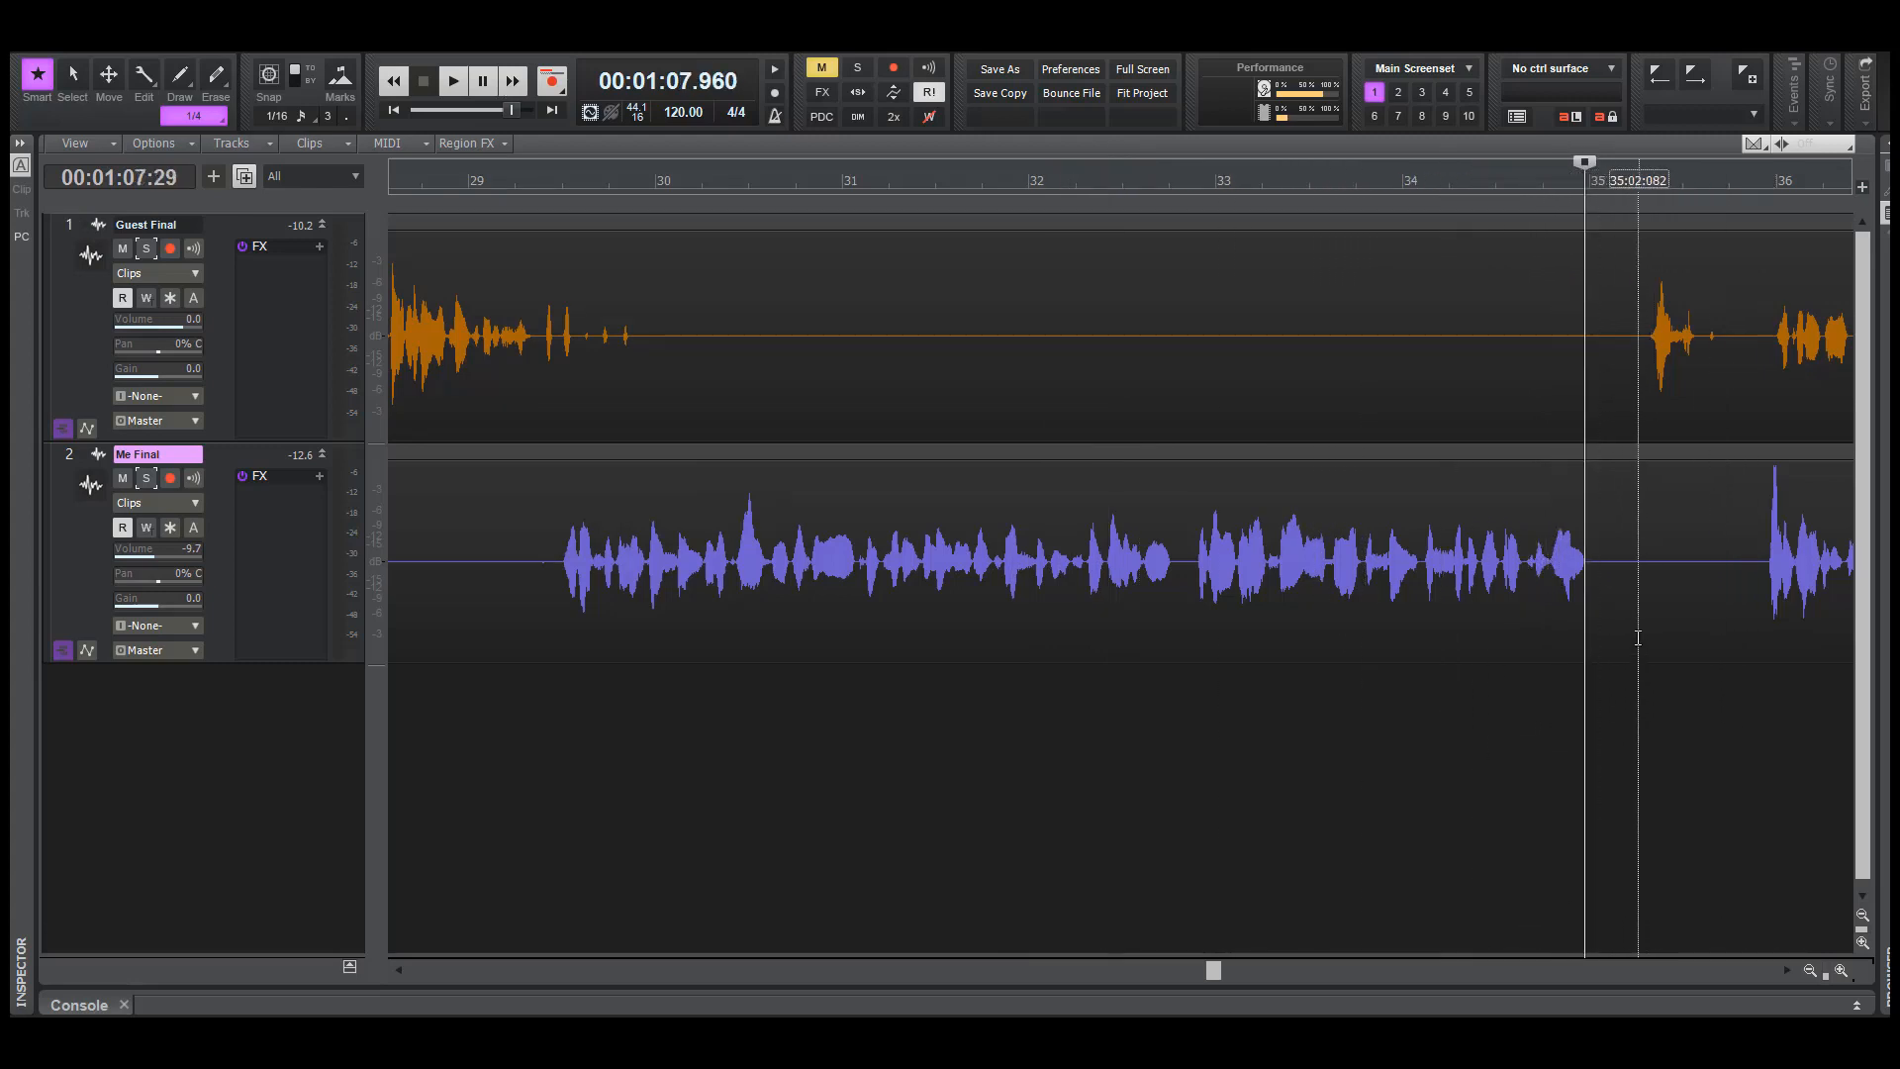
Examine the pause on both tracks at the start of bar 35, and play both from about 67.3 seconds
drag(1580, 412, 1660, 534)
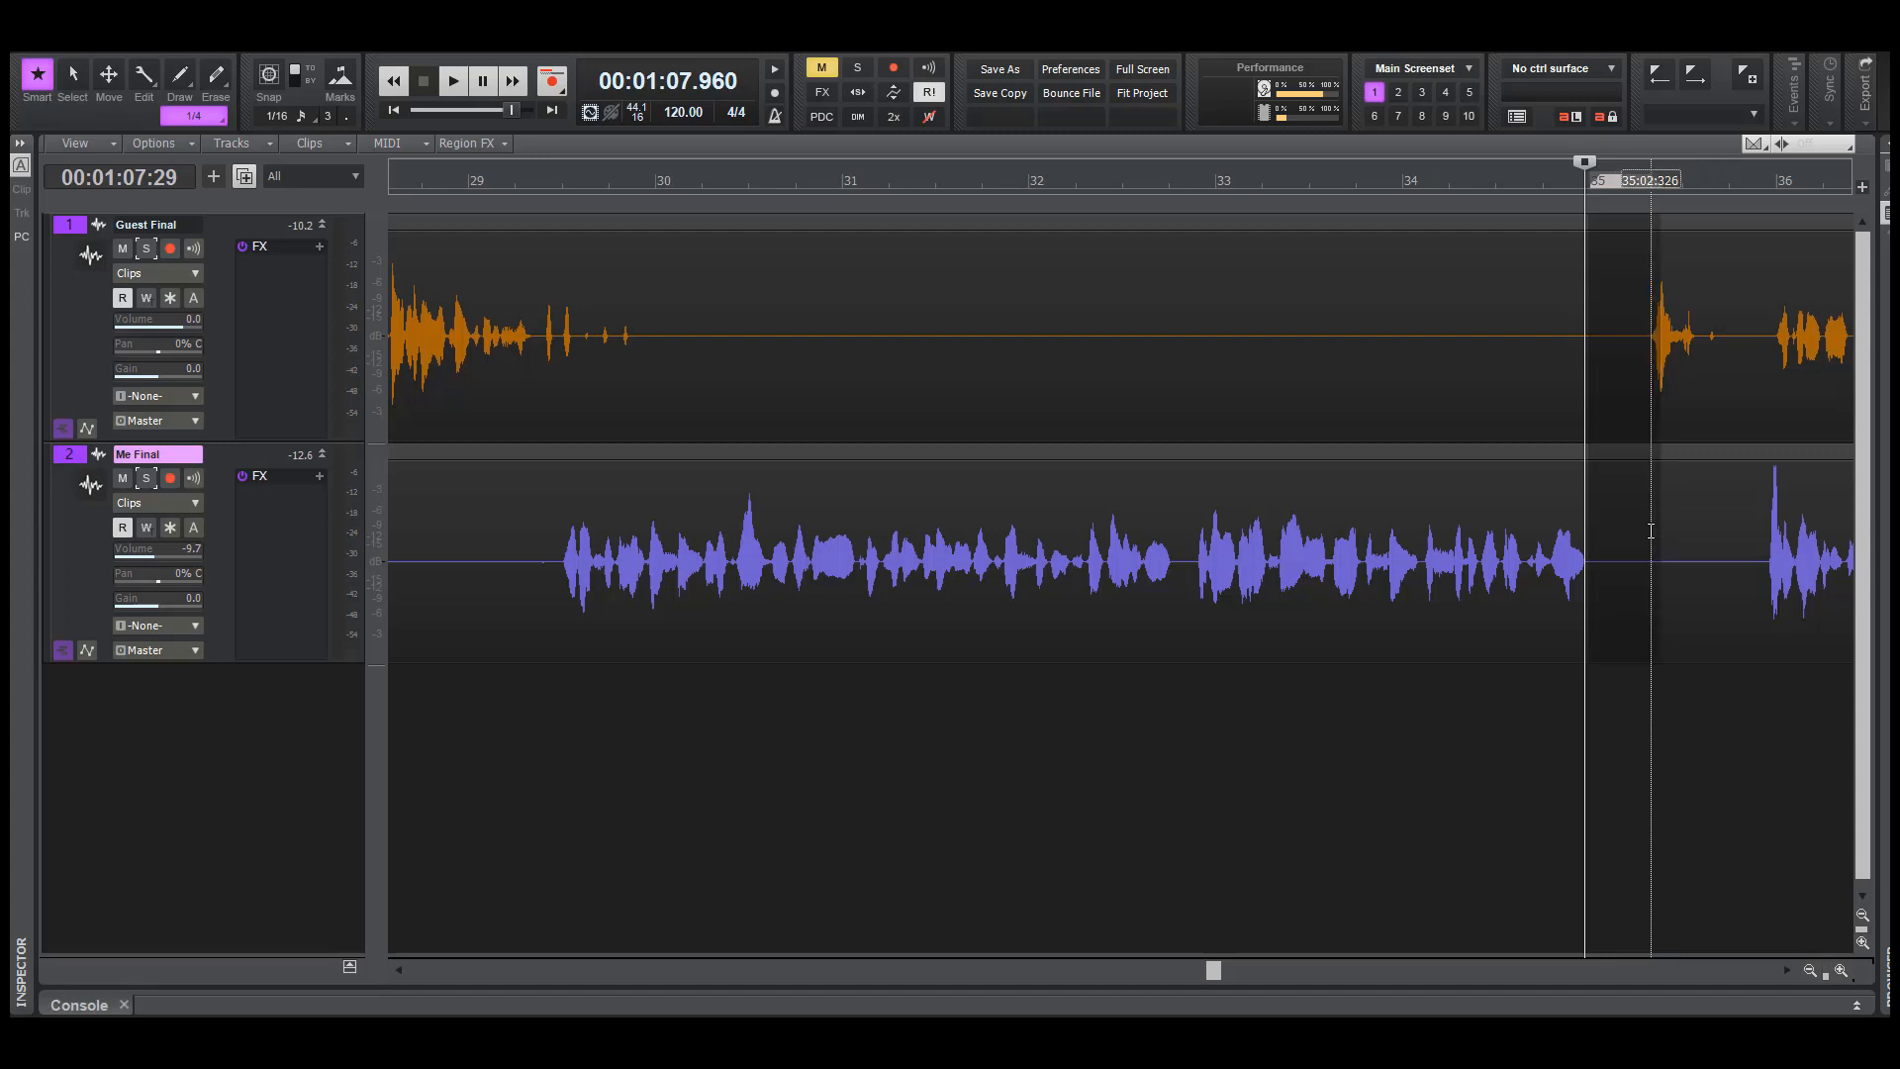
click(1636, 788)
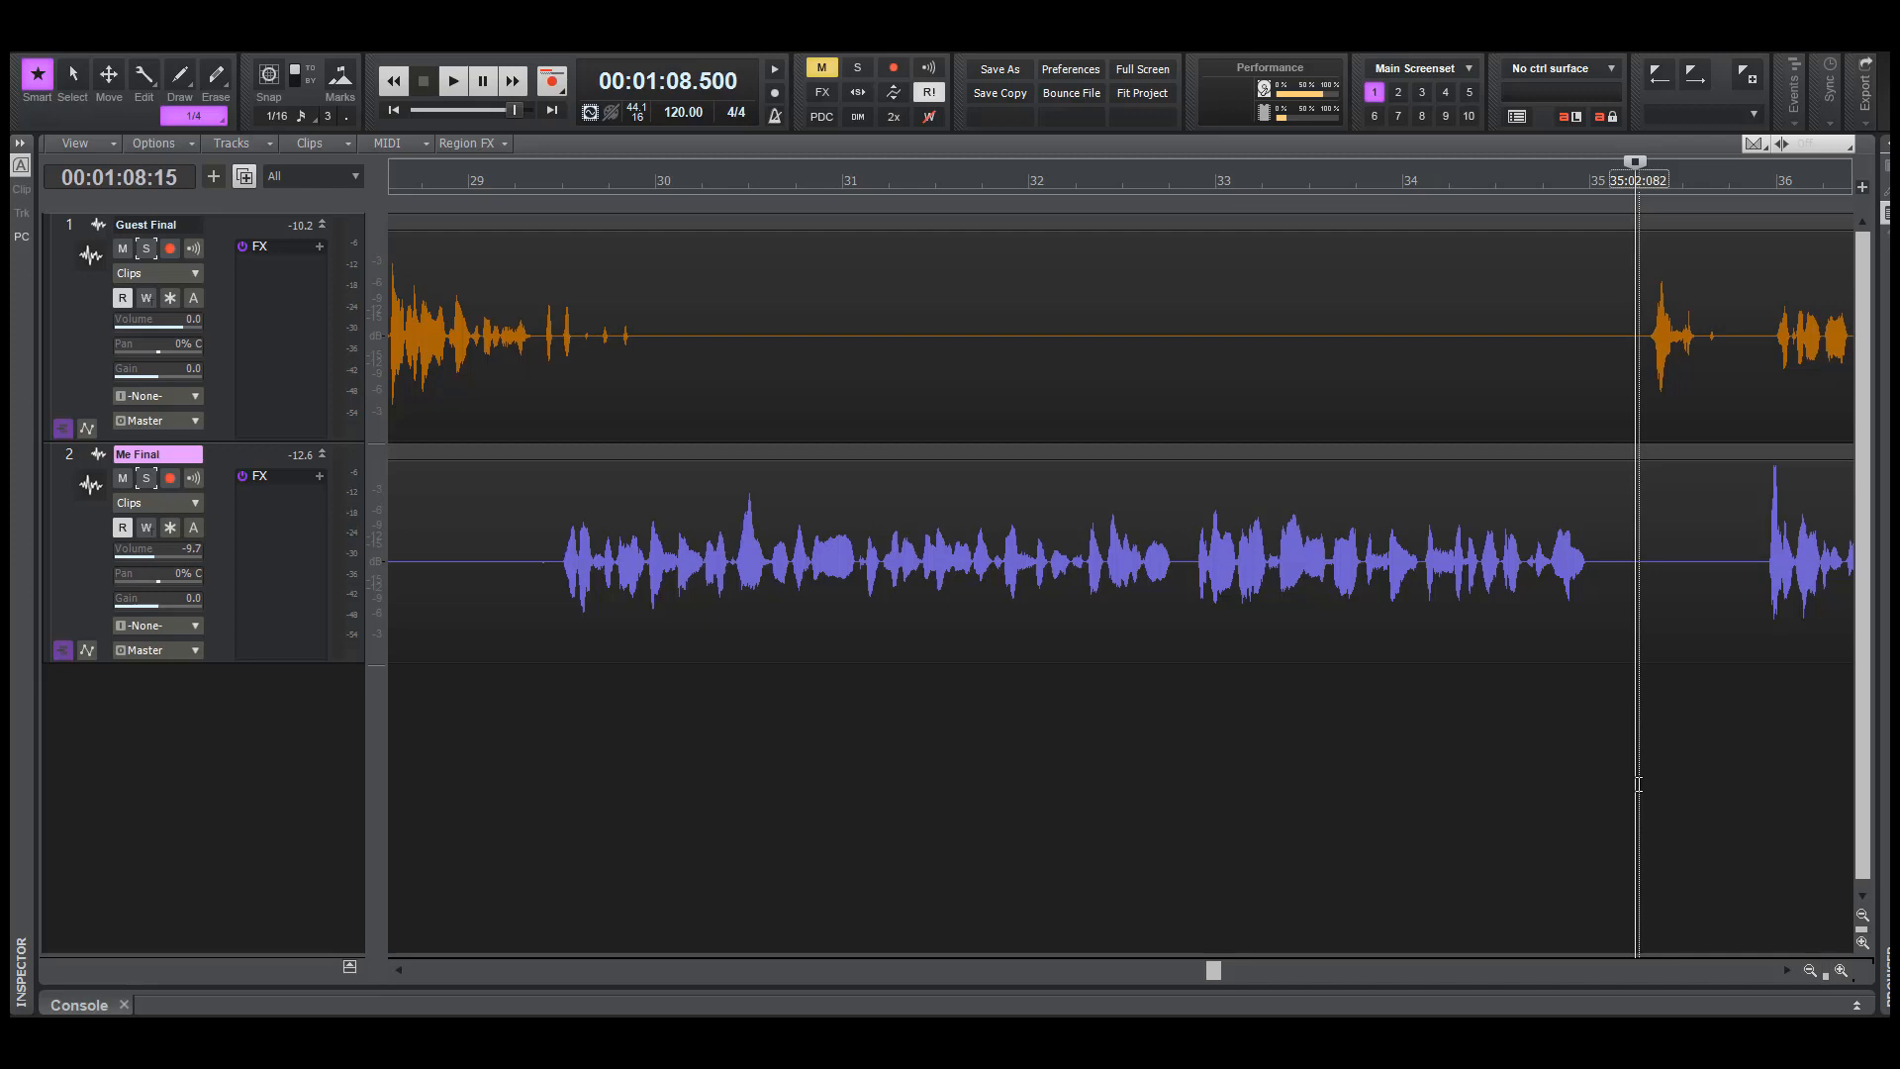
click(1616, 800)
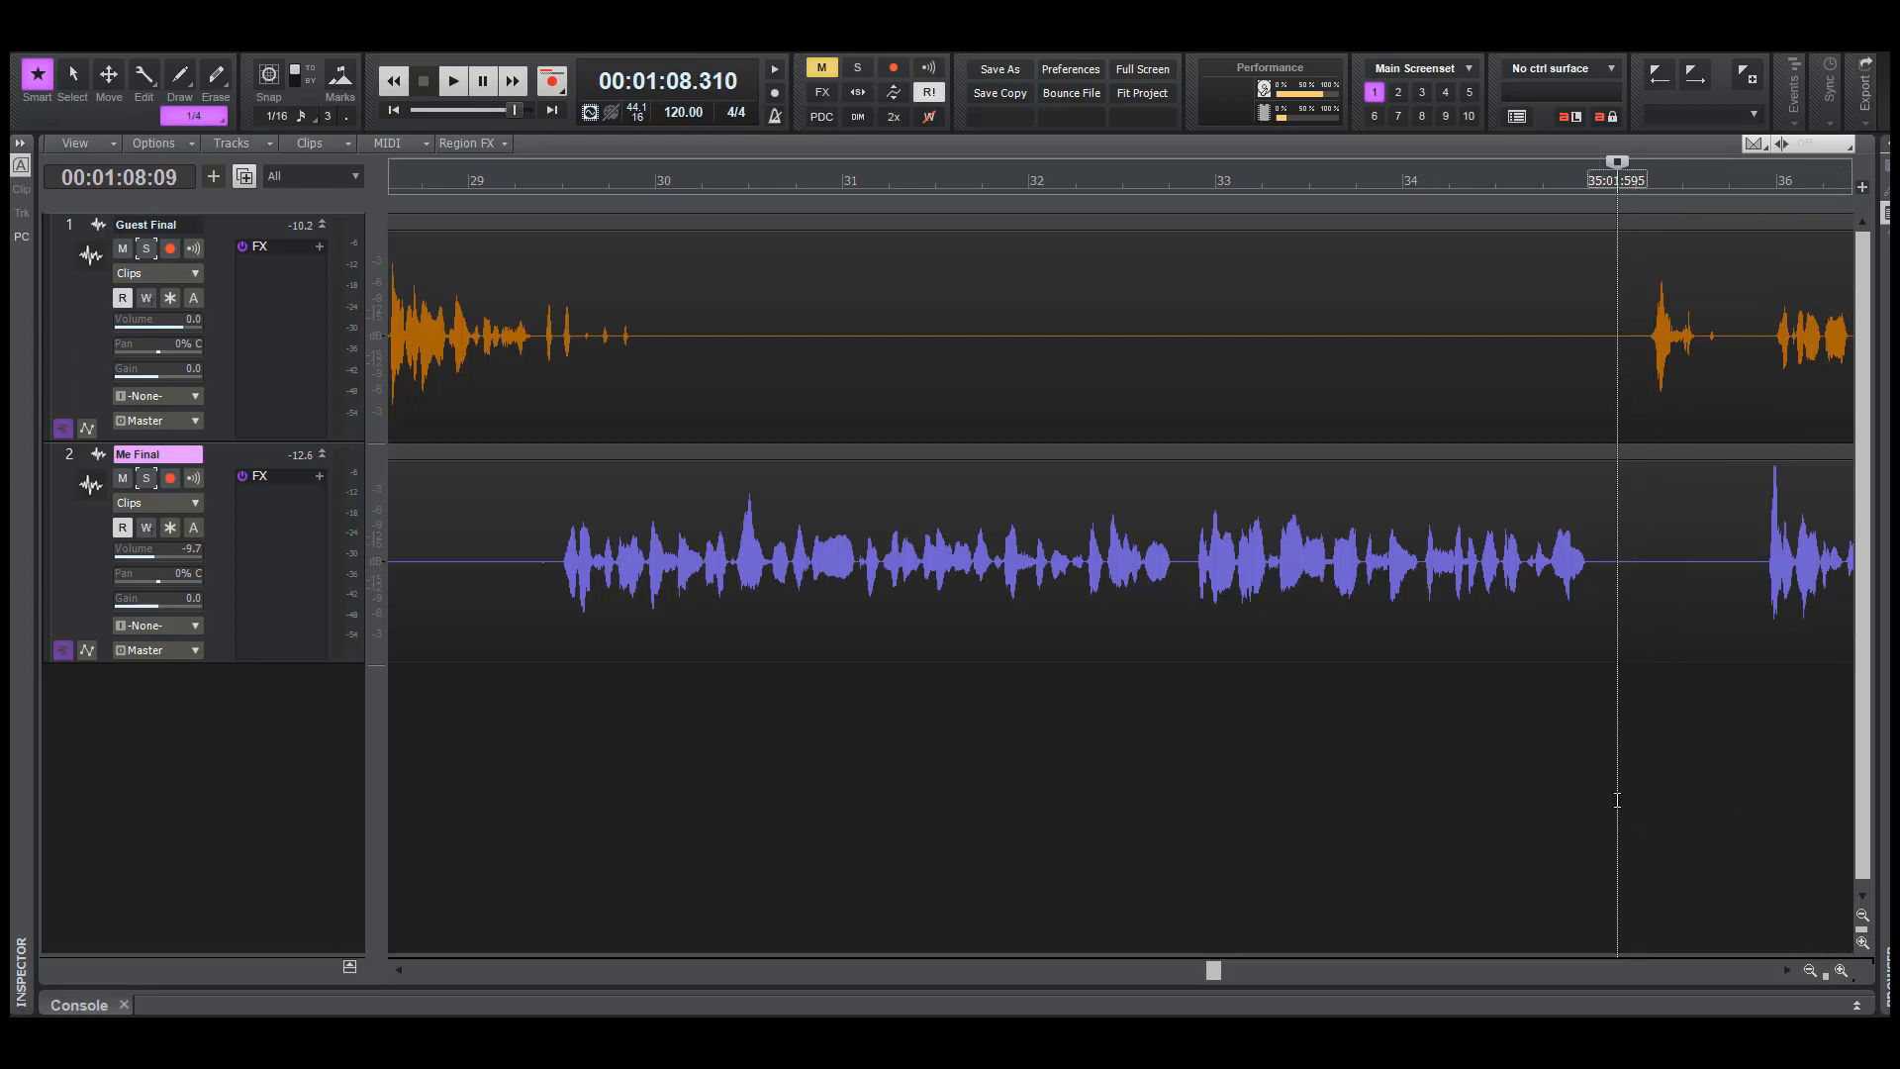
click(1519, 729)
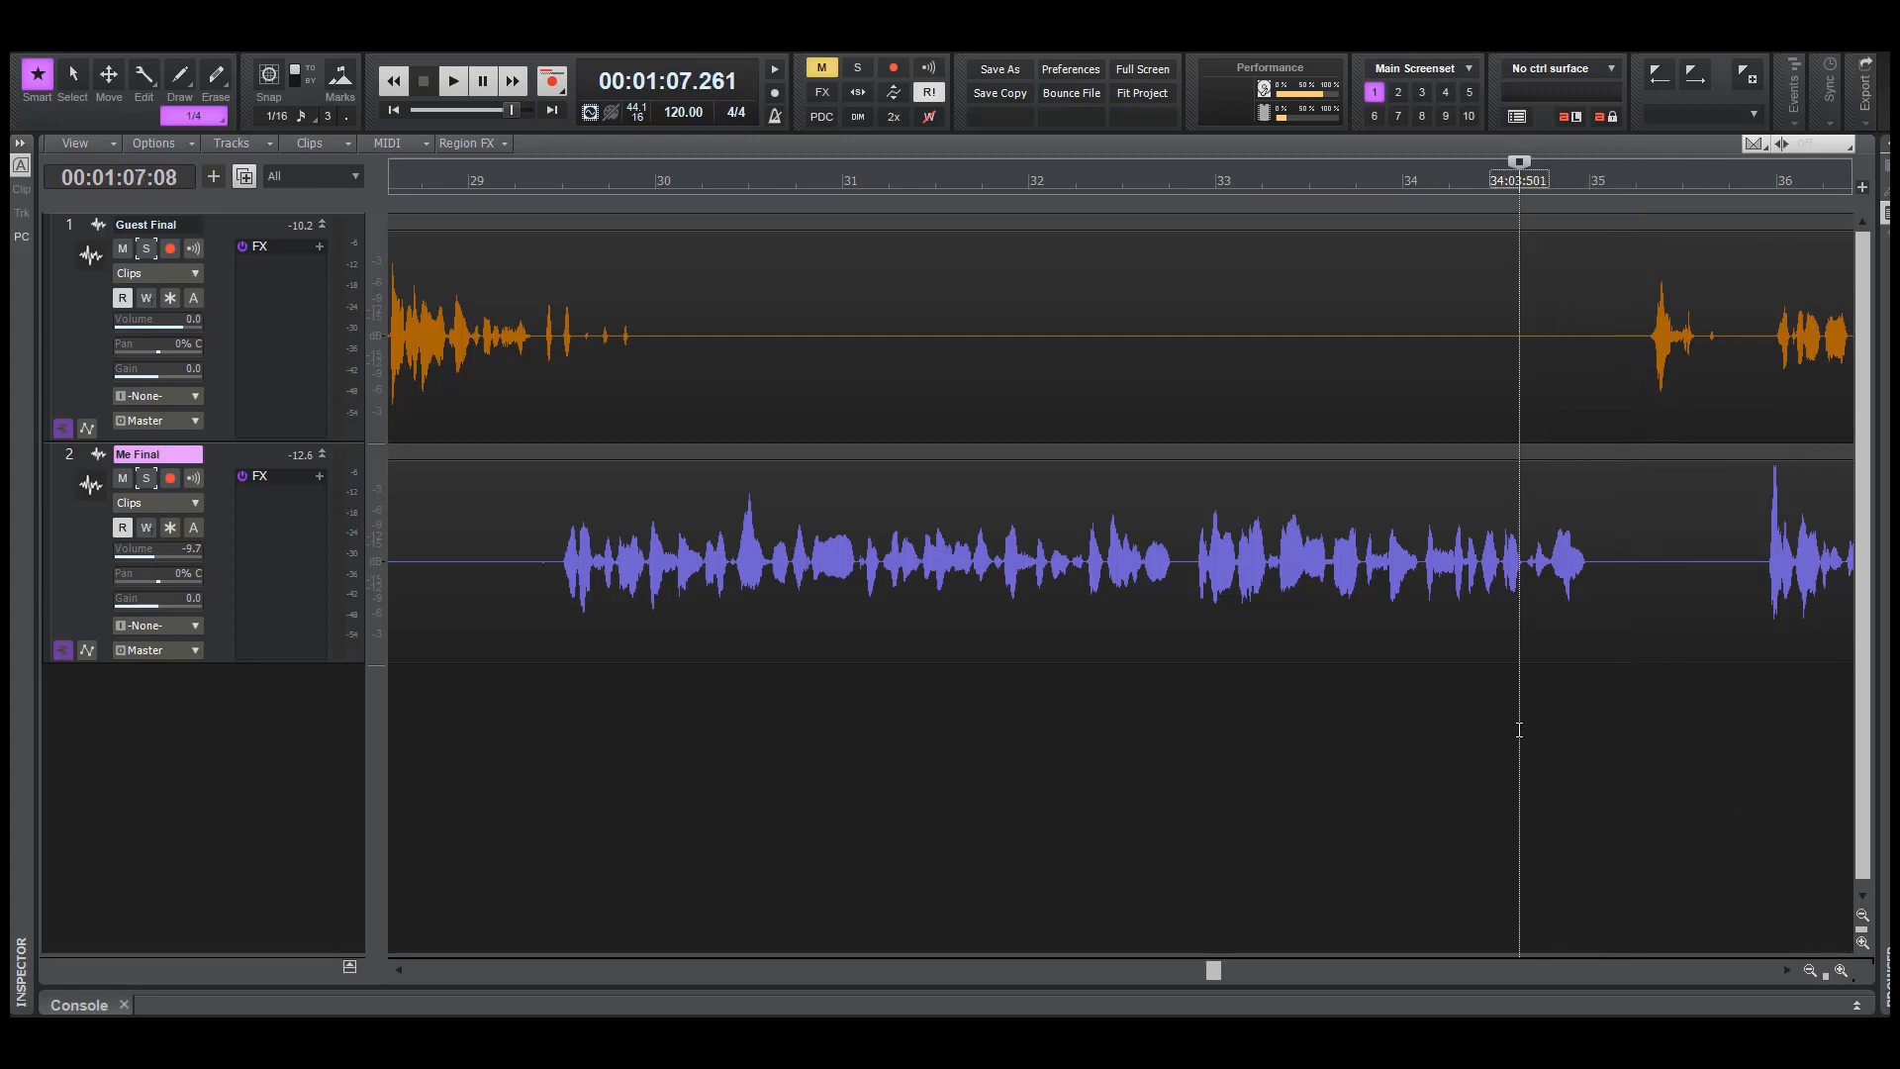
key(space)
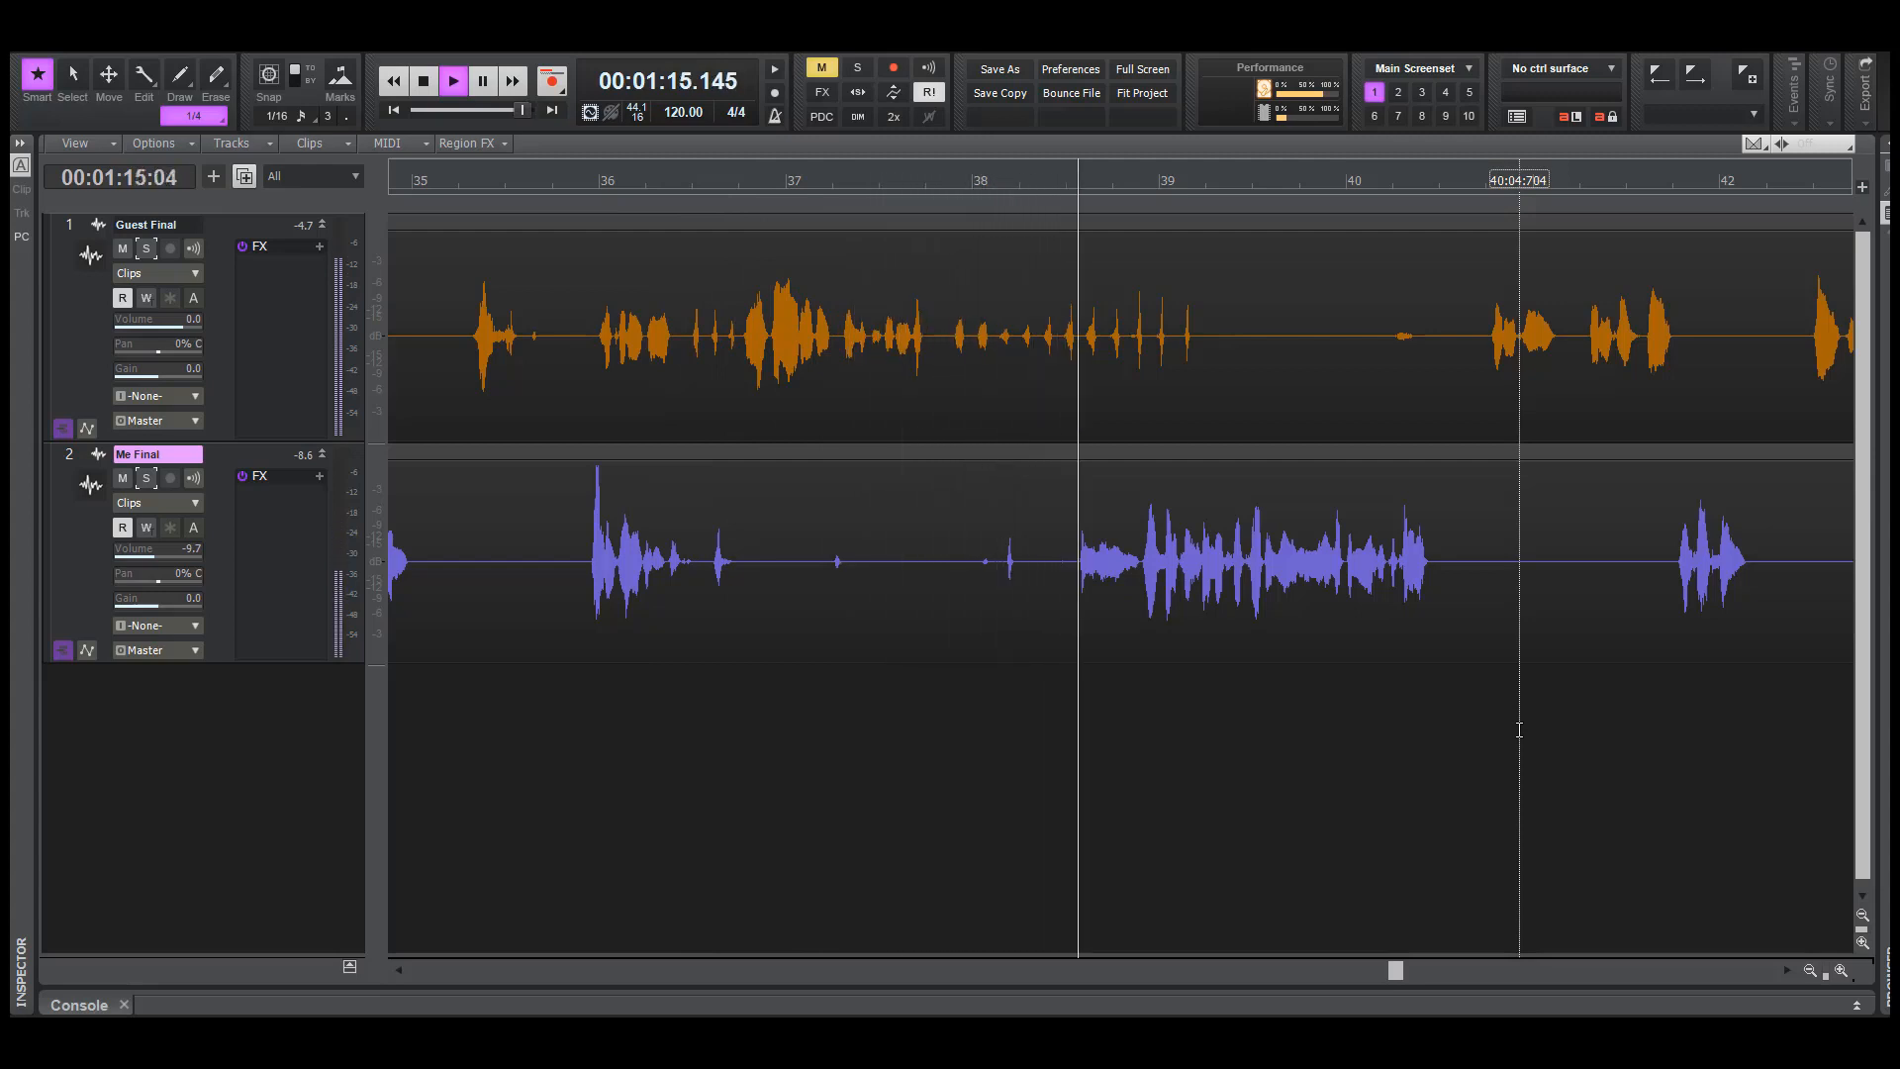
key(space)
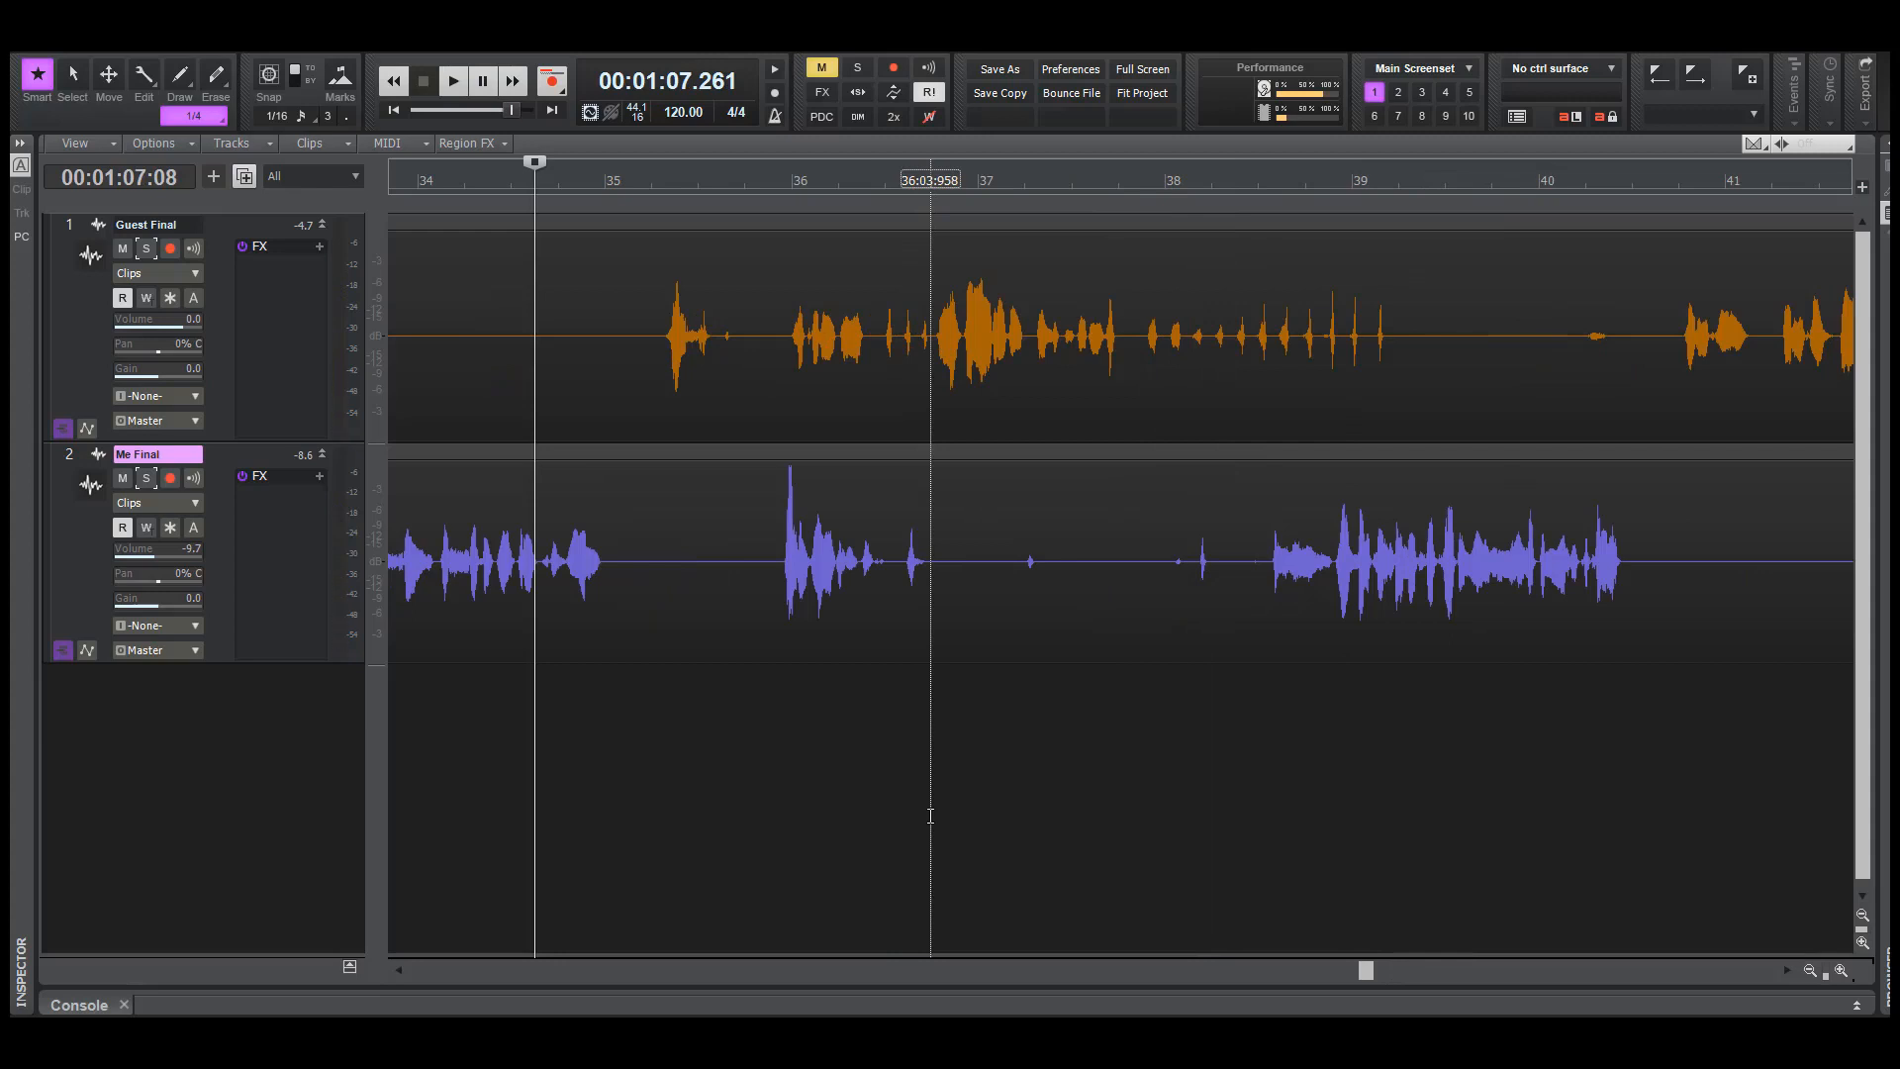
Play the overlap around bar 36 from about 69.5 seconds, first with both tracks and again with Guest Final soloed
click(745, 779)
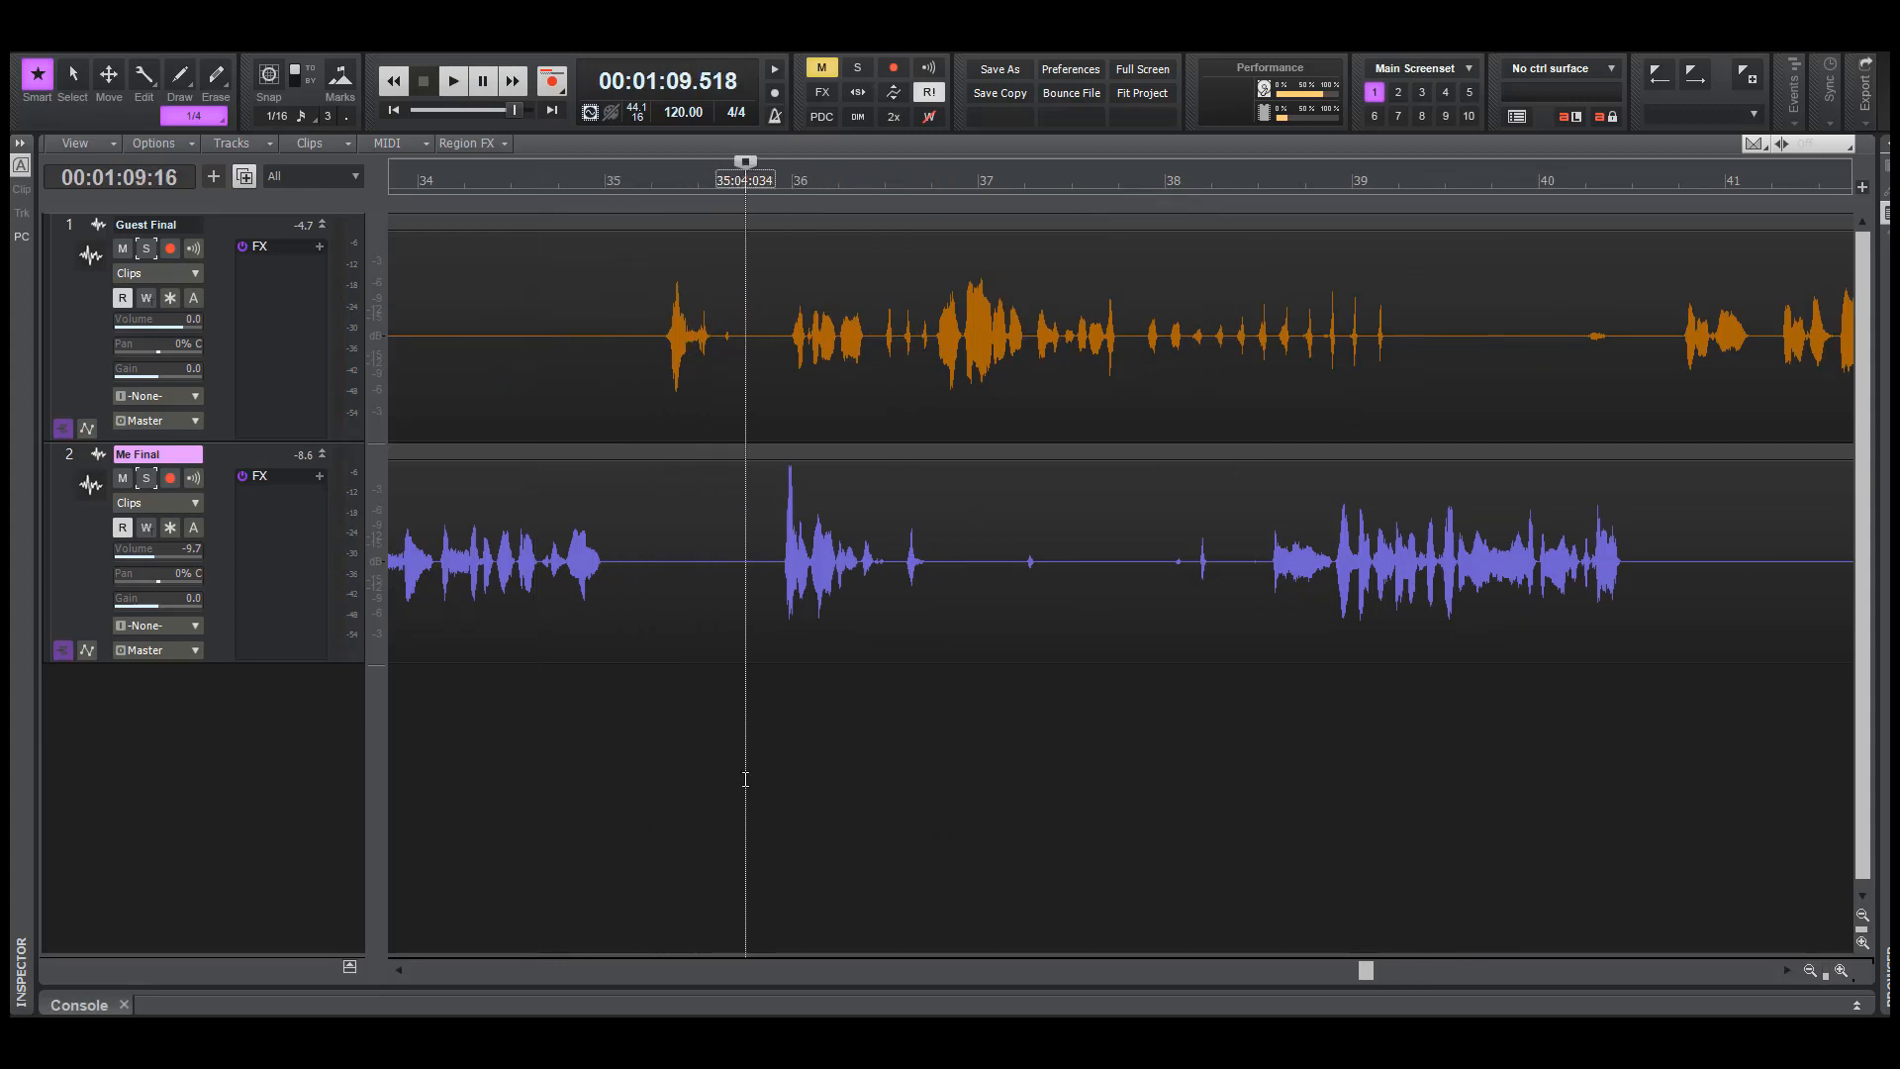
key(space)
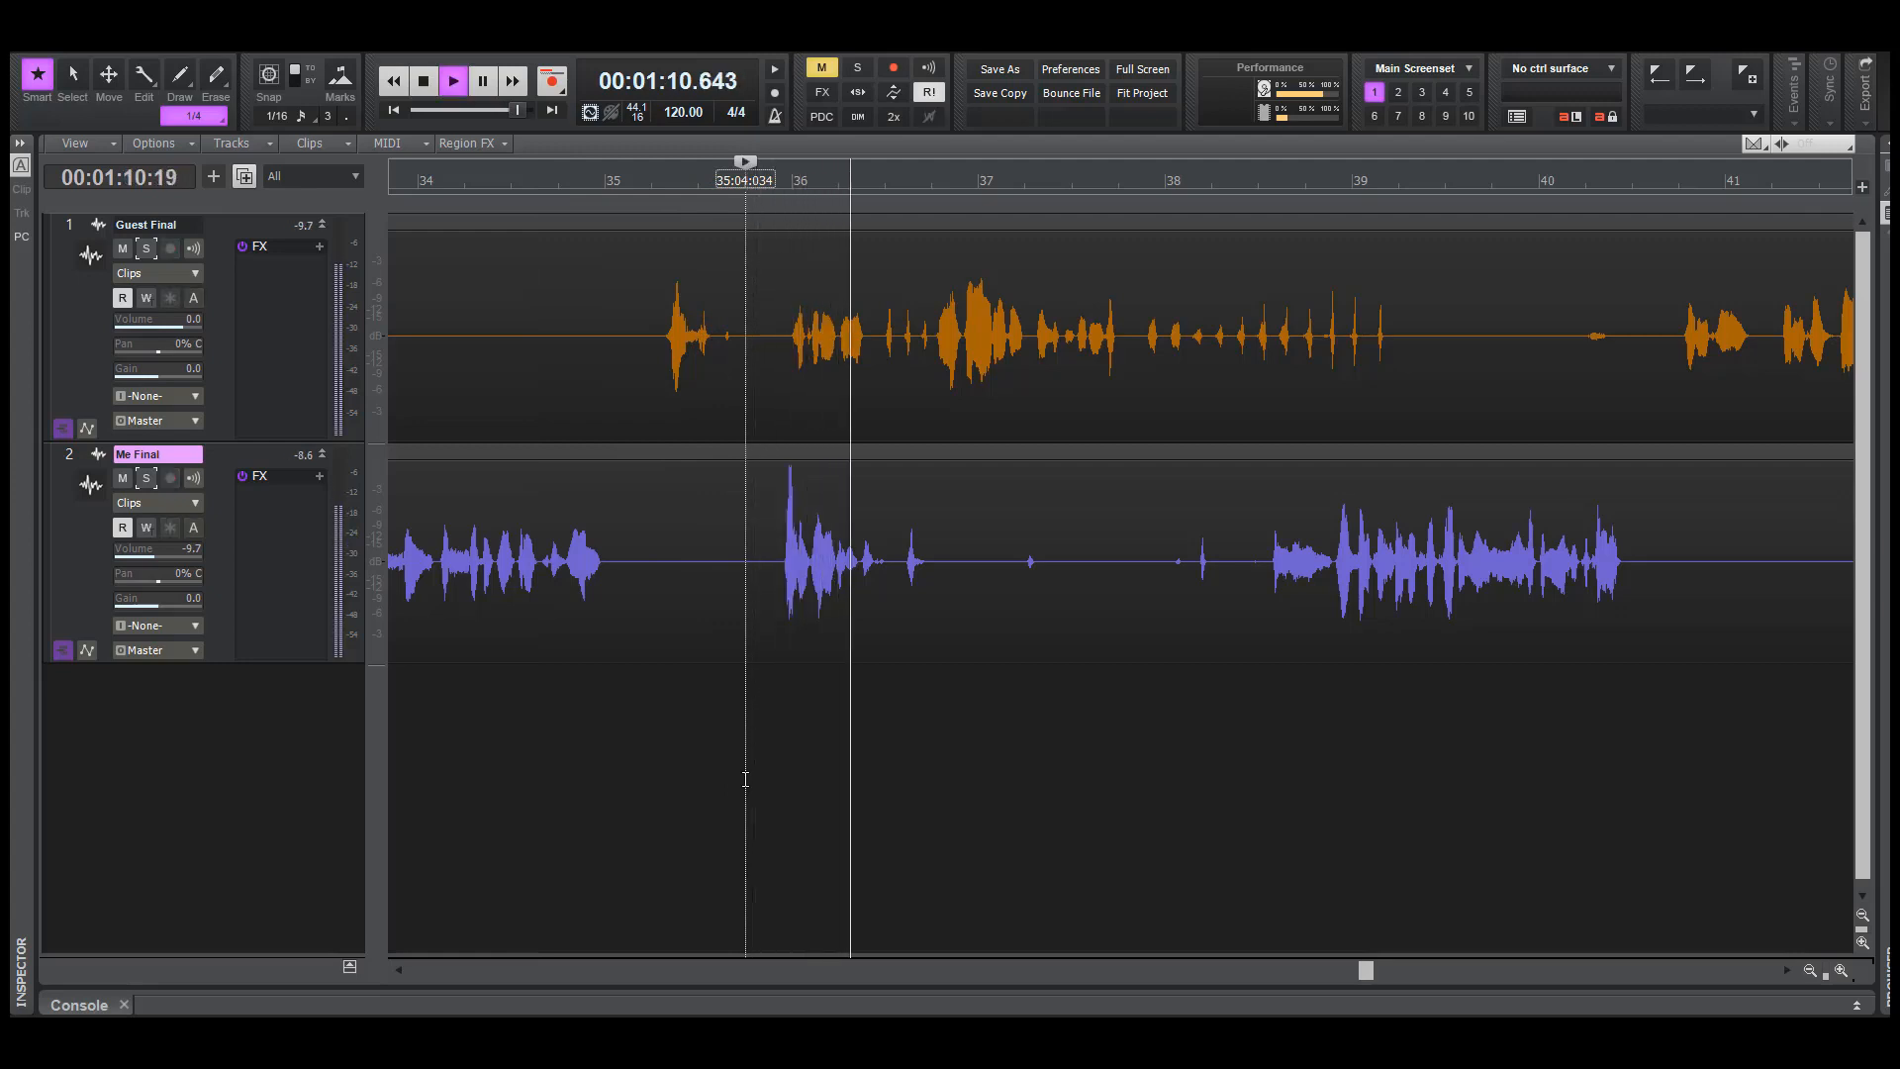
key(space)
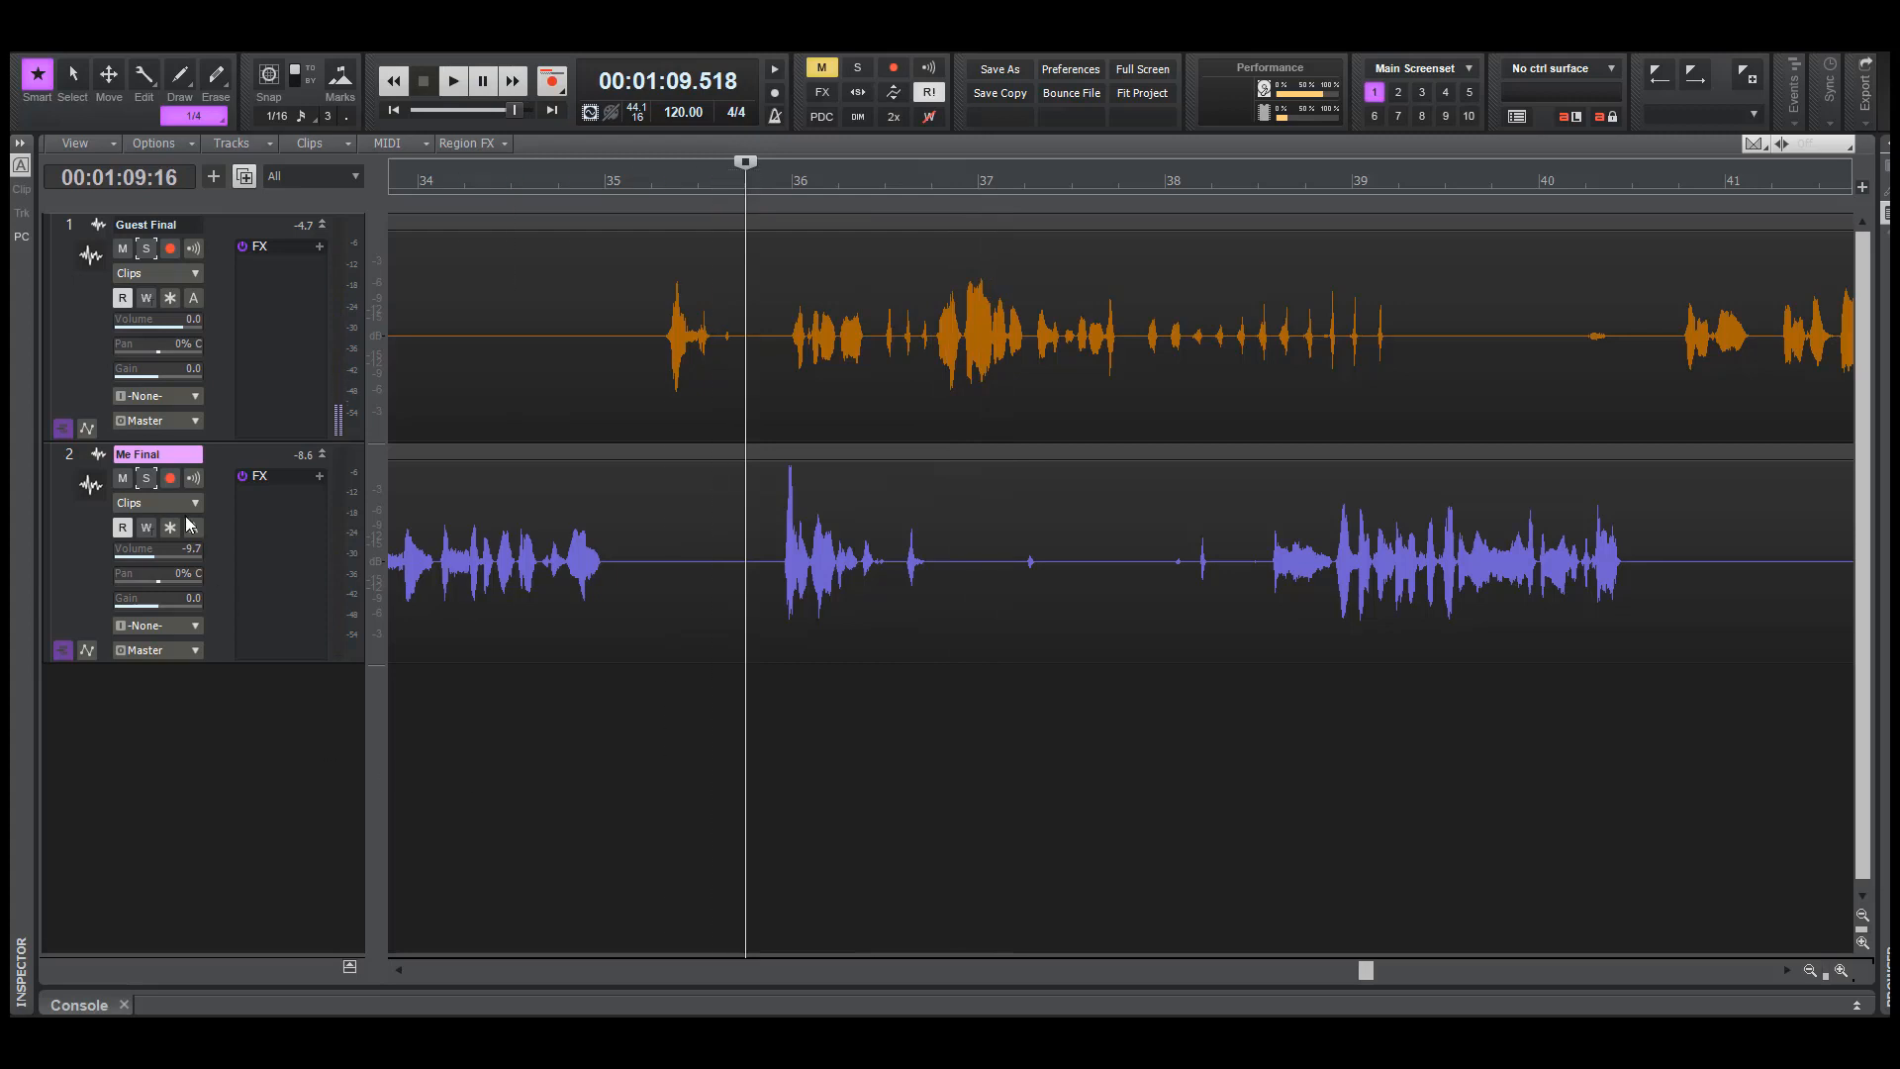
click(145, 247)
key(space)
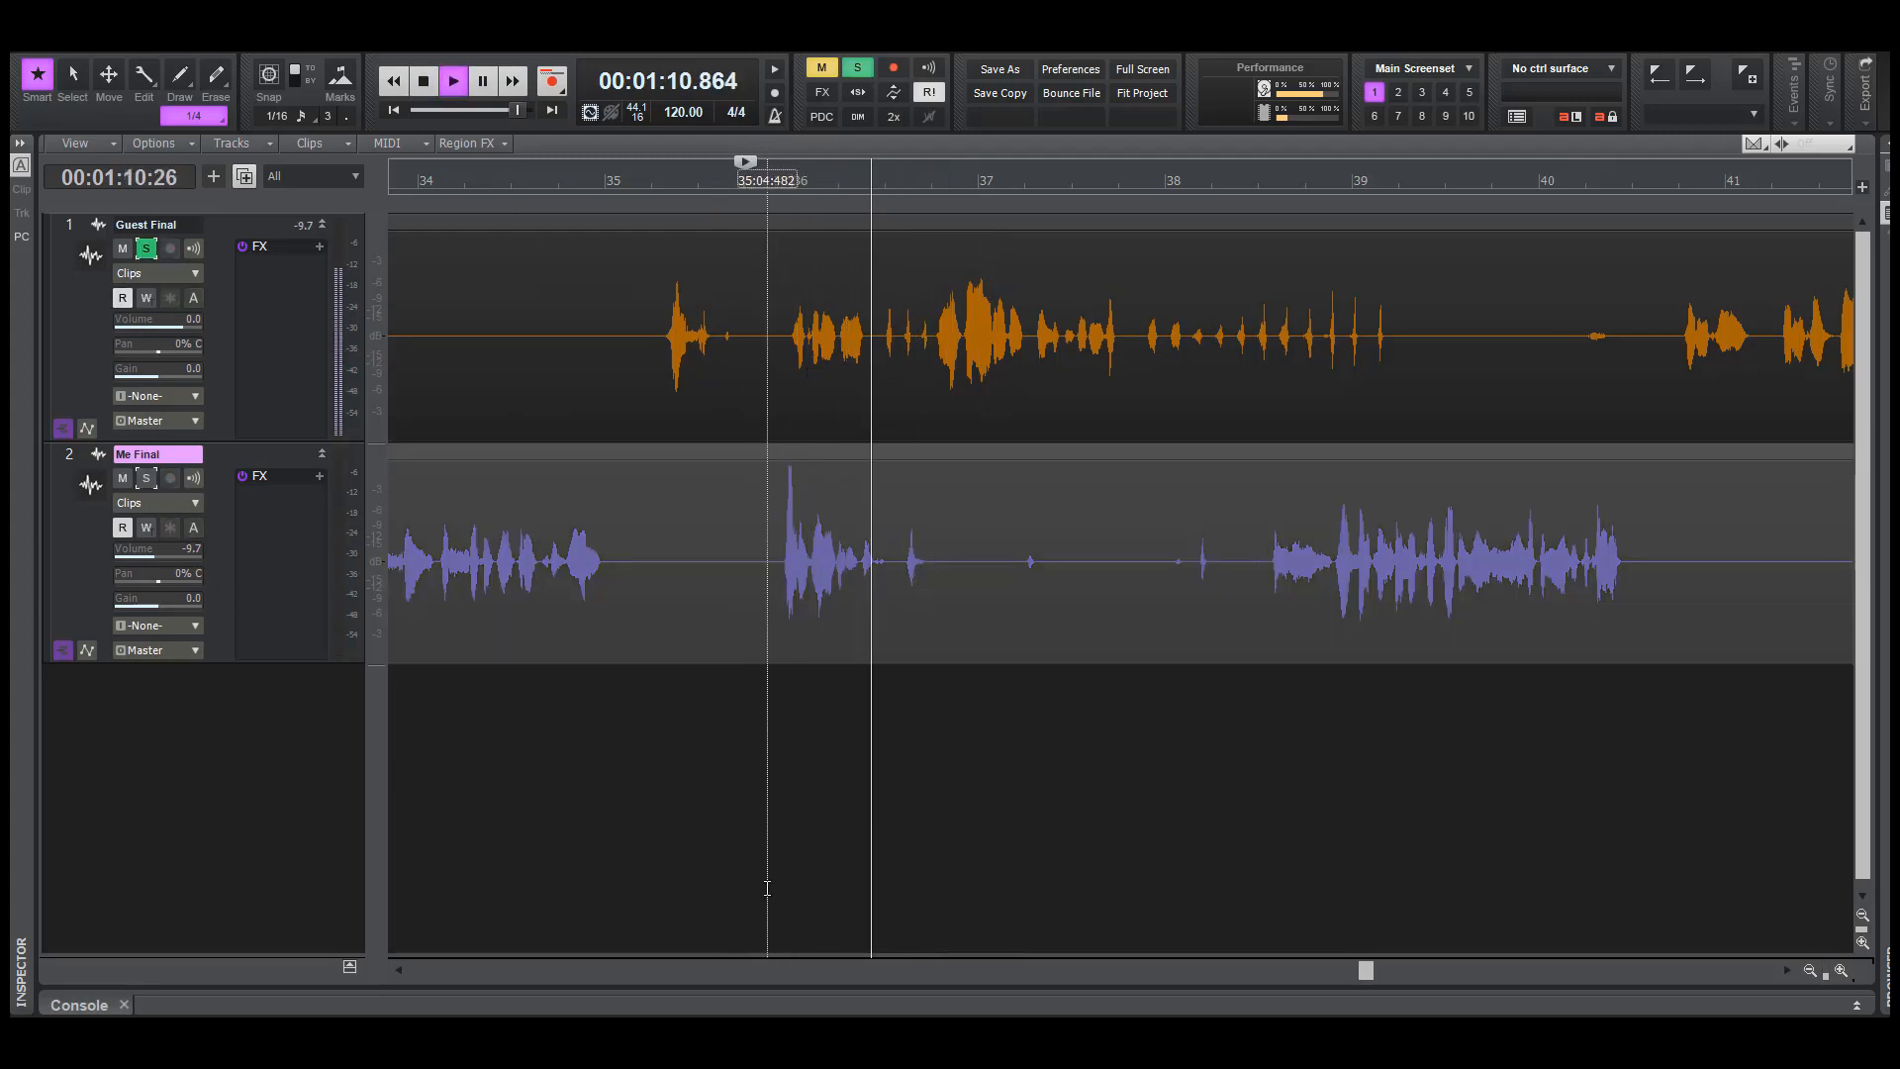
key(space)
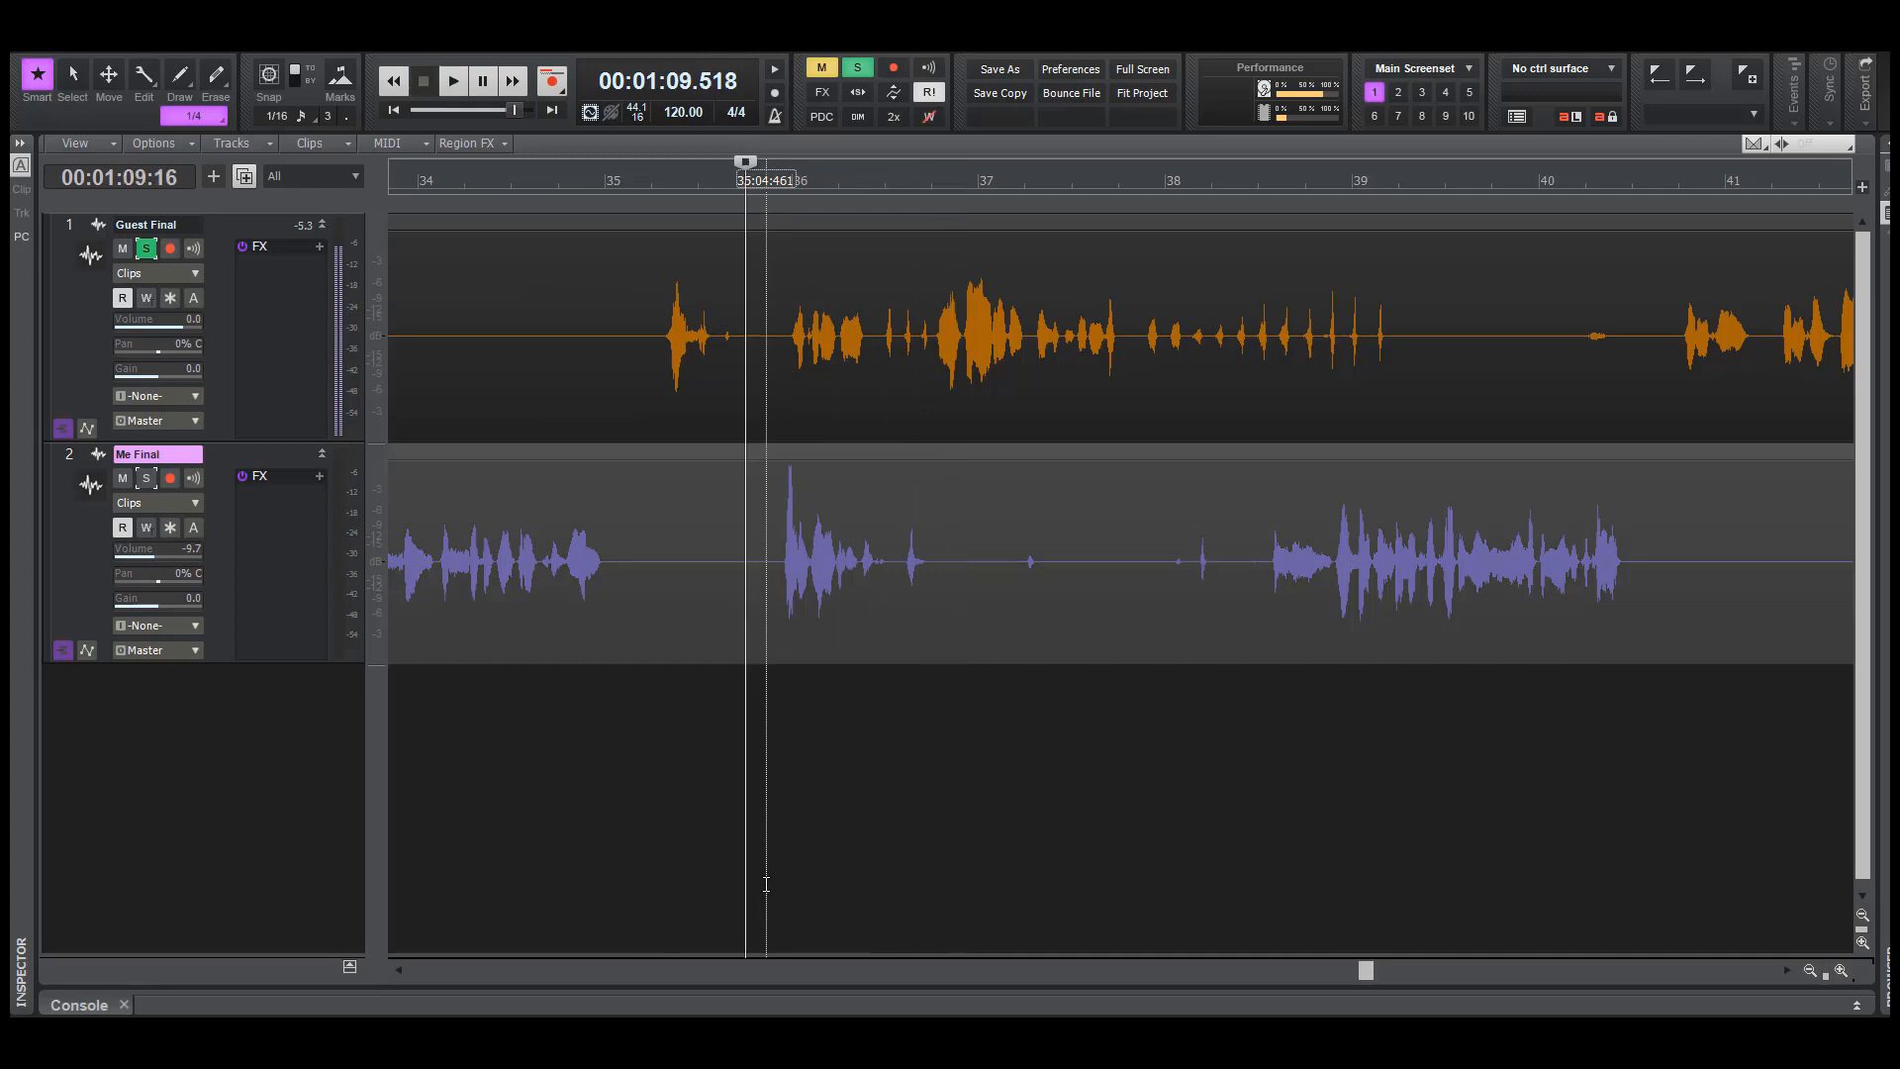
Unsolo Guest Final, solo Me Final and play its words around bar 36 from about 69.5 seconds
click(145, 250)
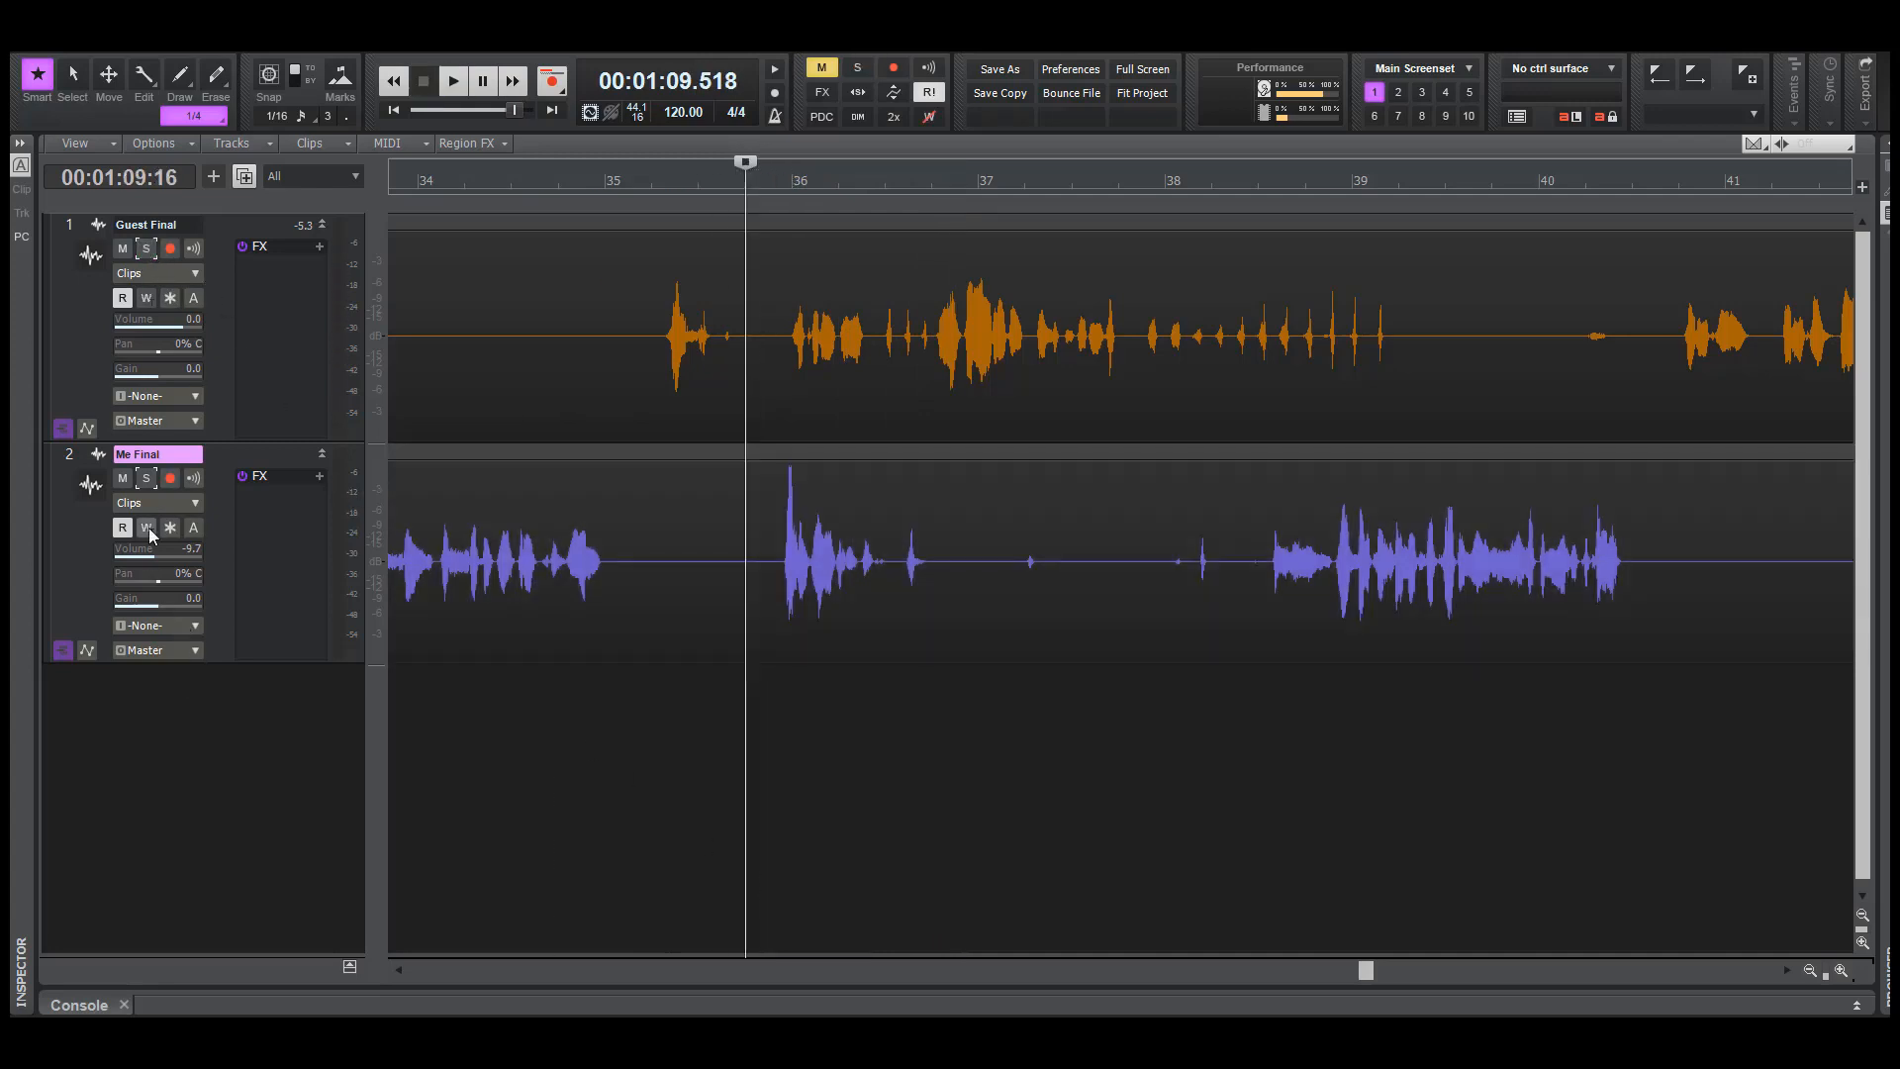
click(147, 483)
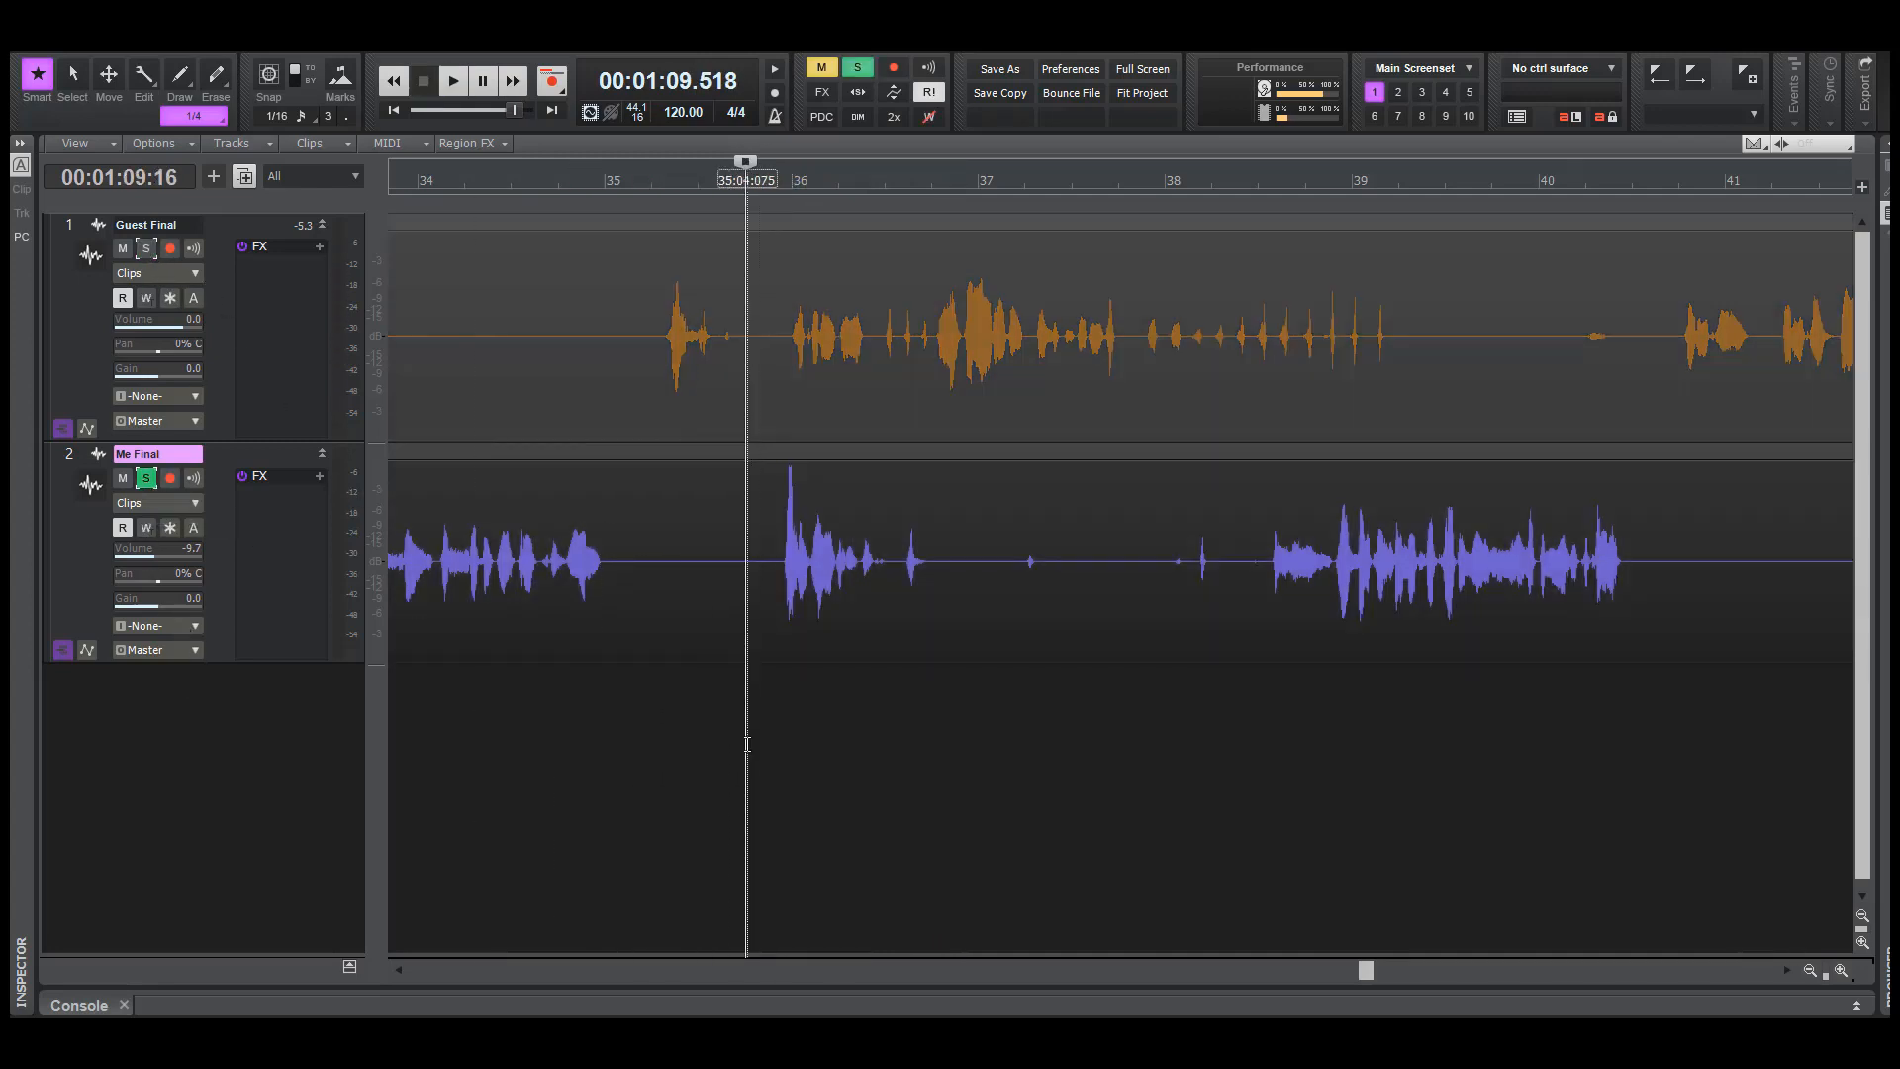
click(744, 761)
click(737, 767)
key(space)
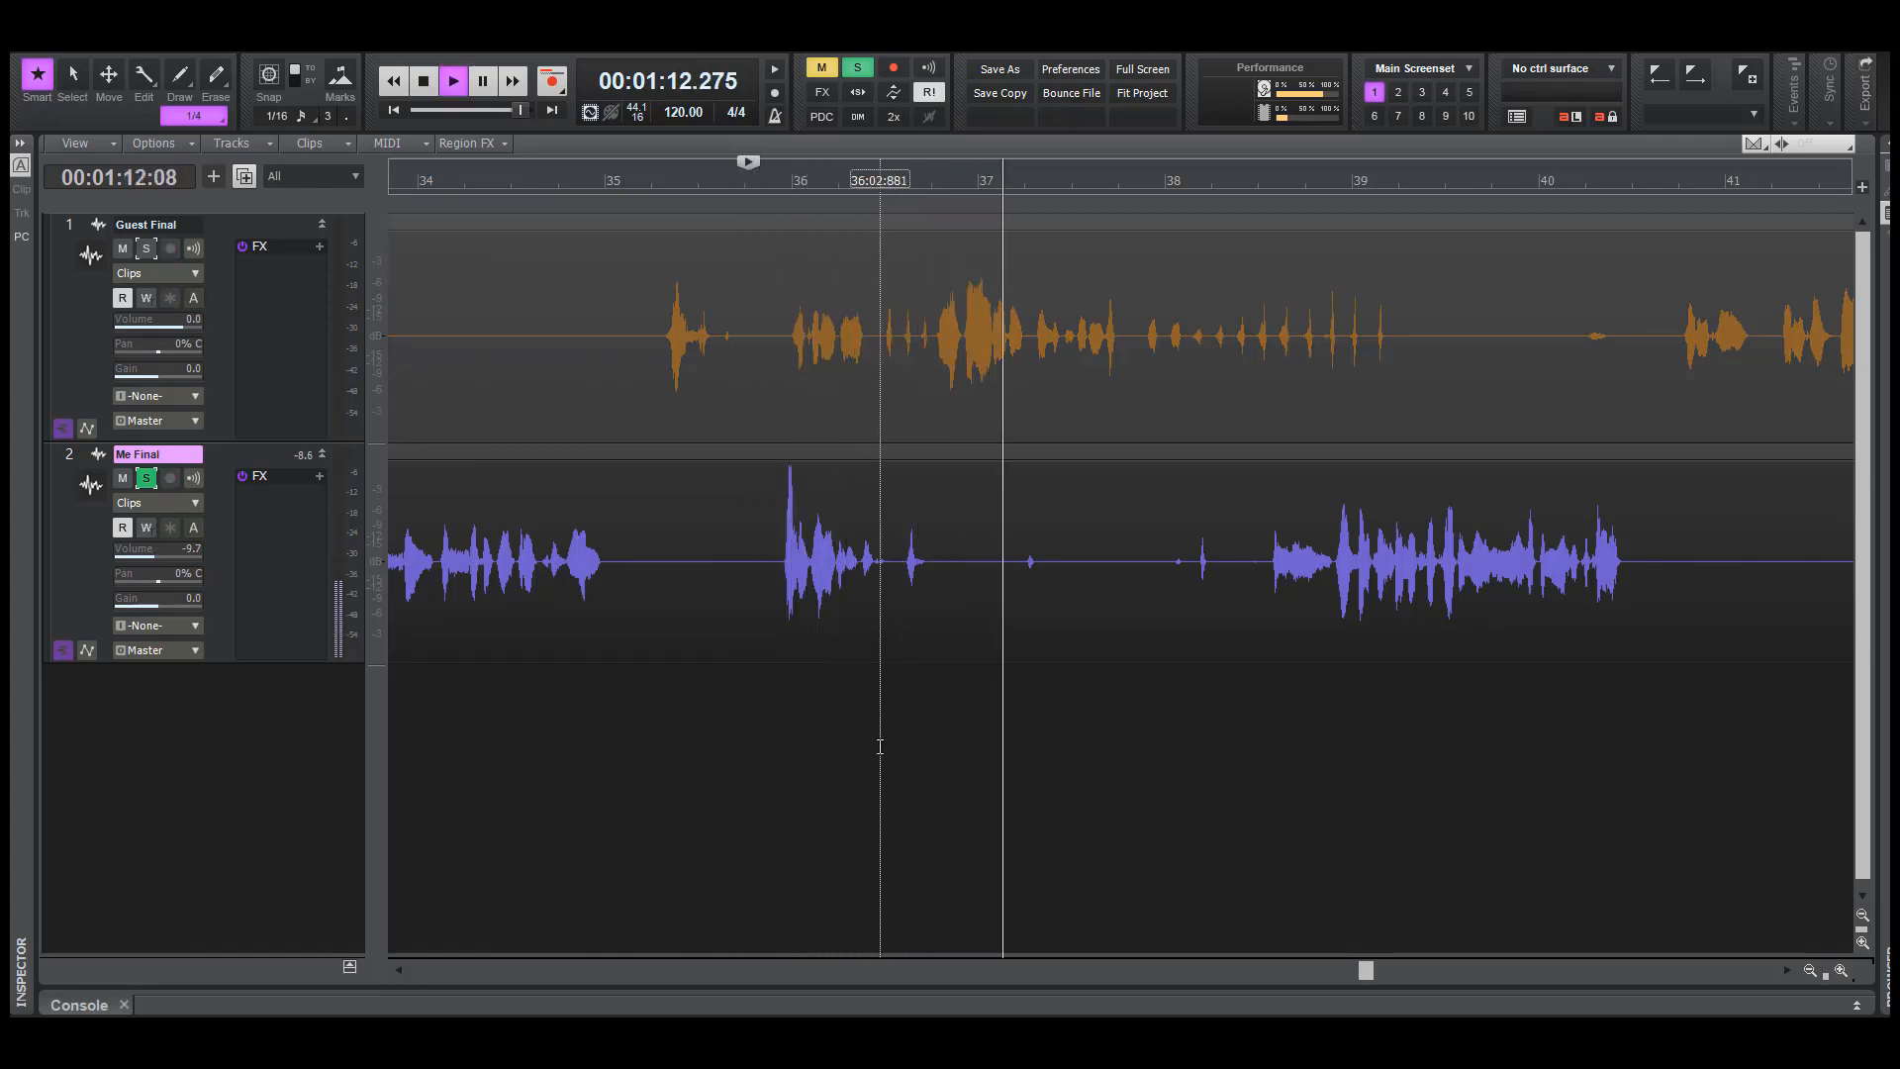
key(space)
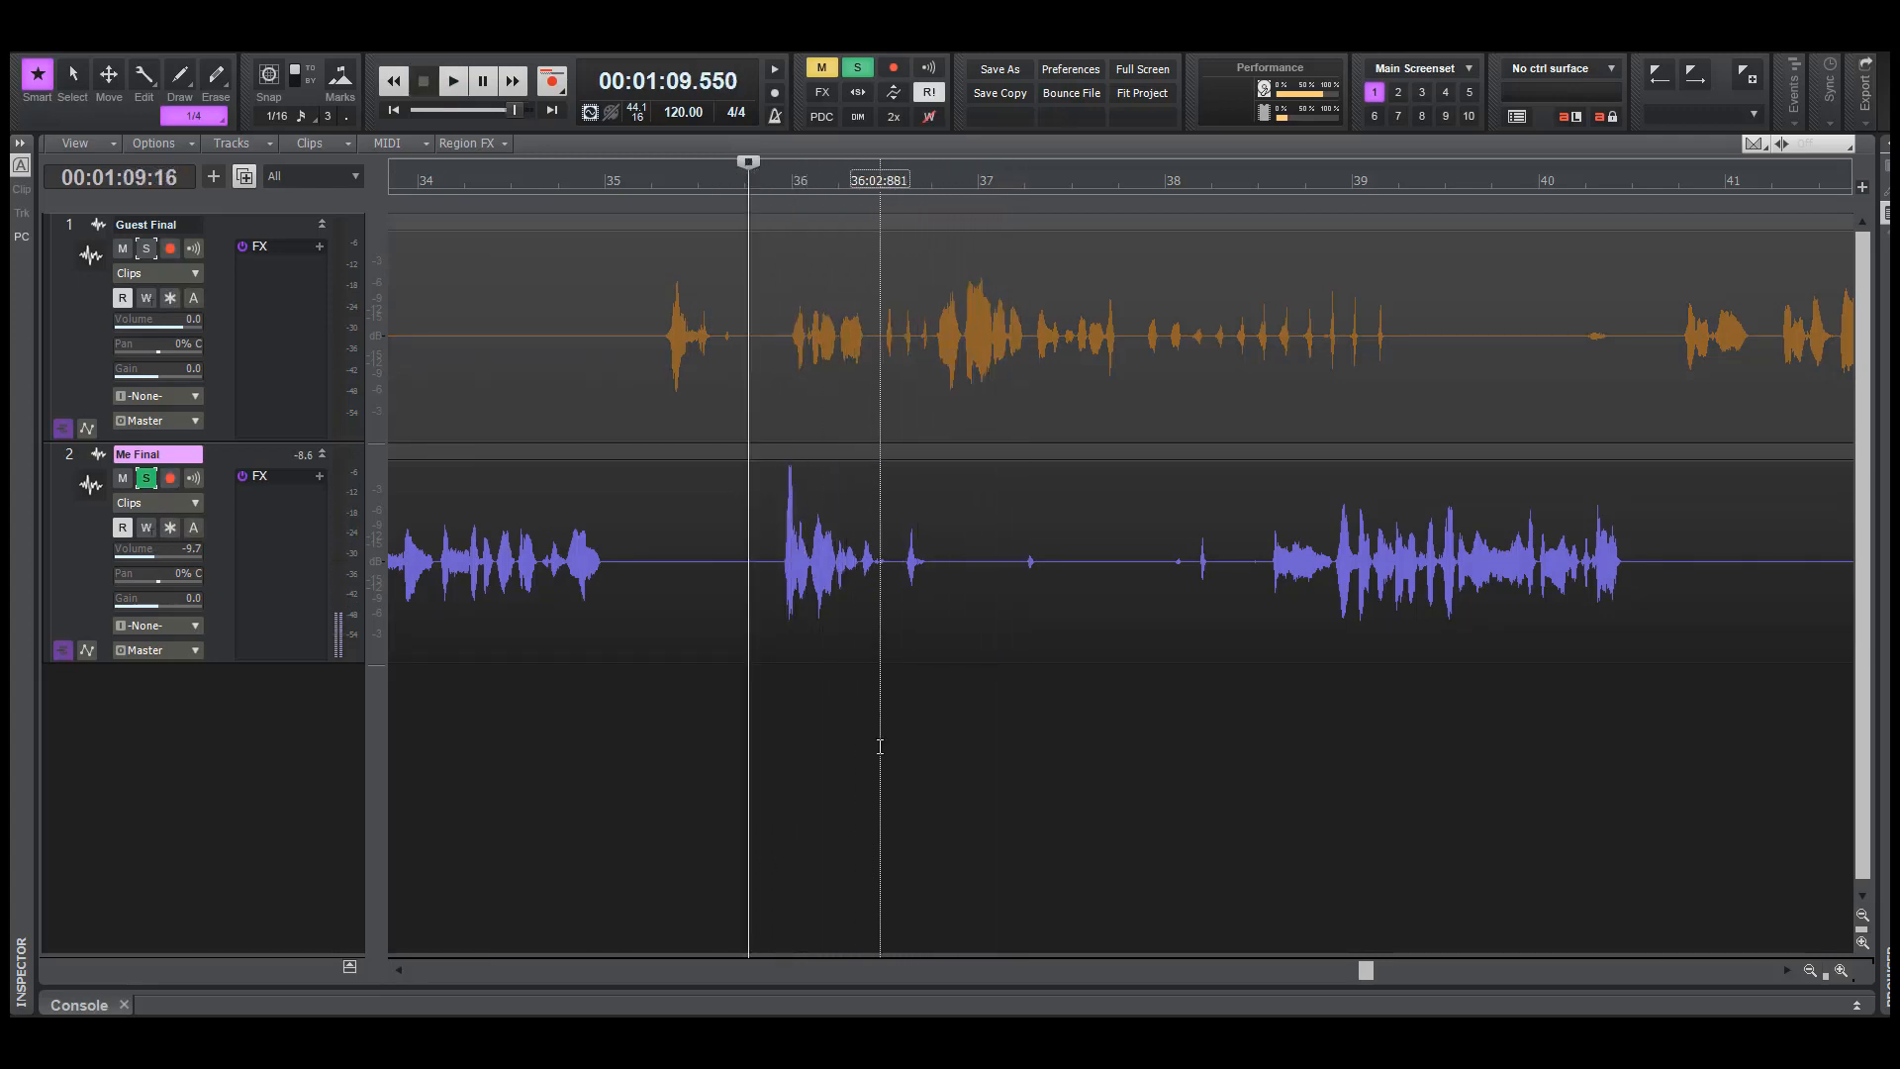
Check the Guest Final word after bar 35, unsolo Me Final and set the playback position to about 69.5 seconds
drag(661, 320, 749, 336)
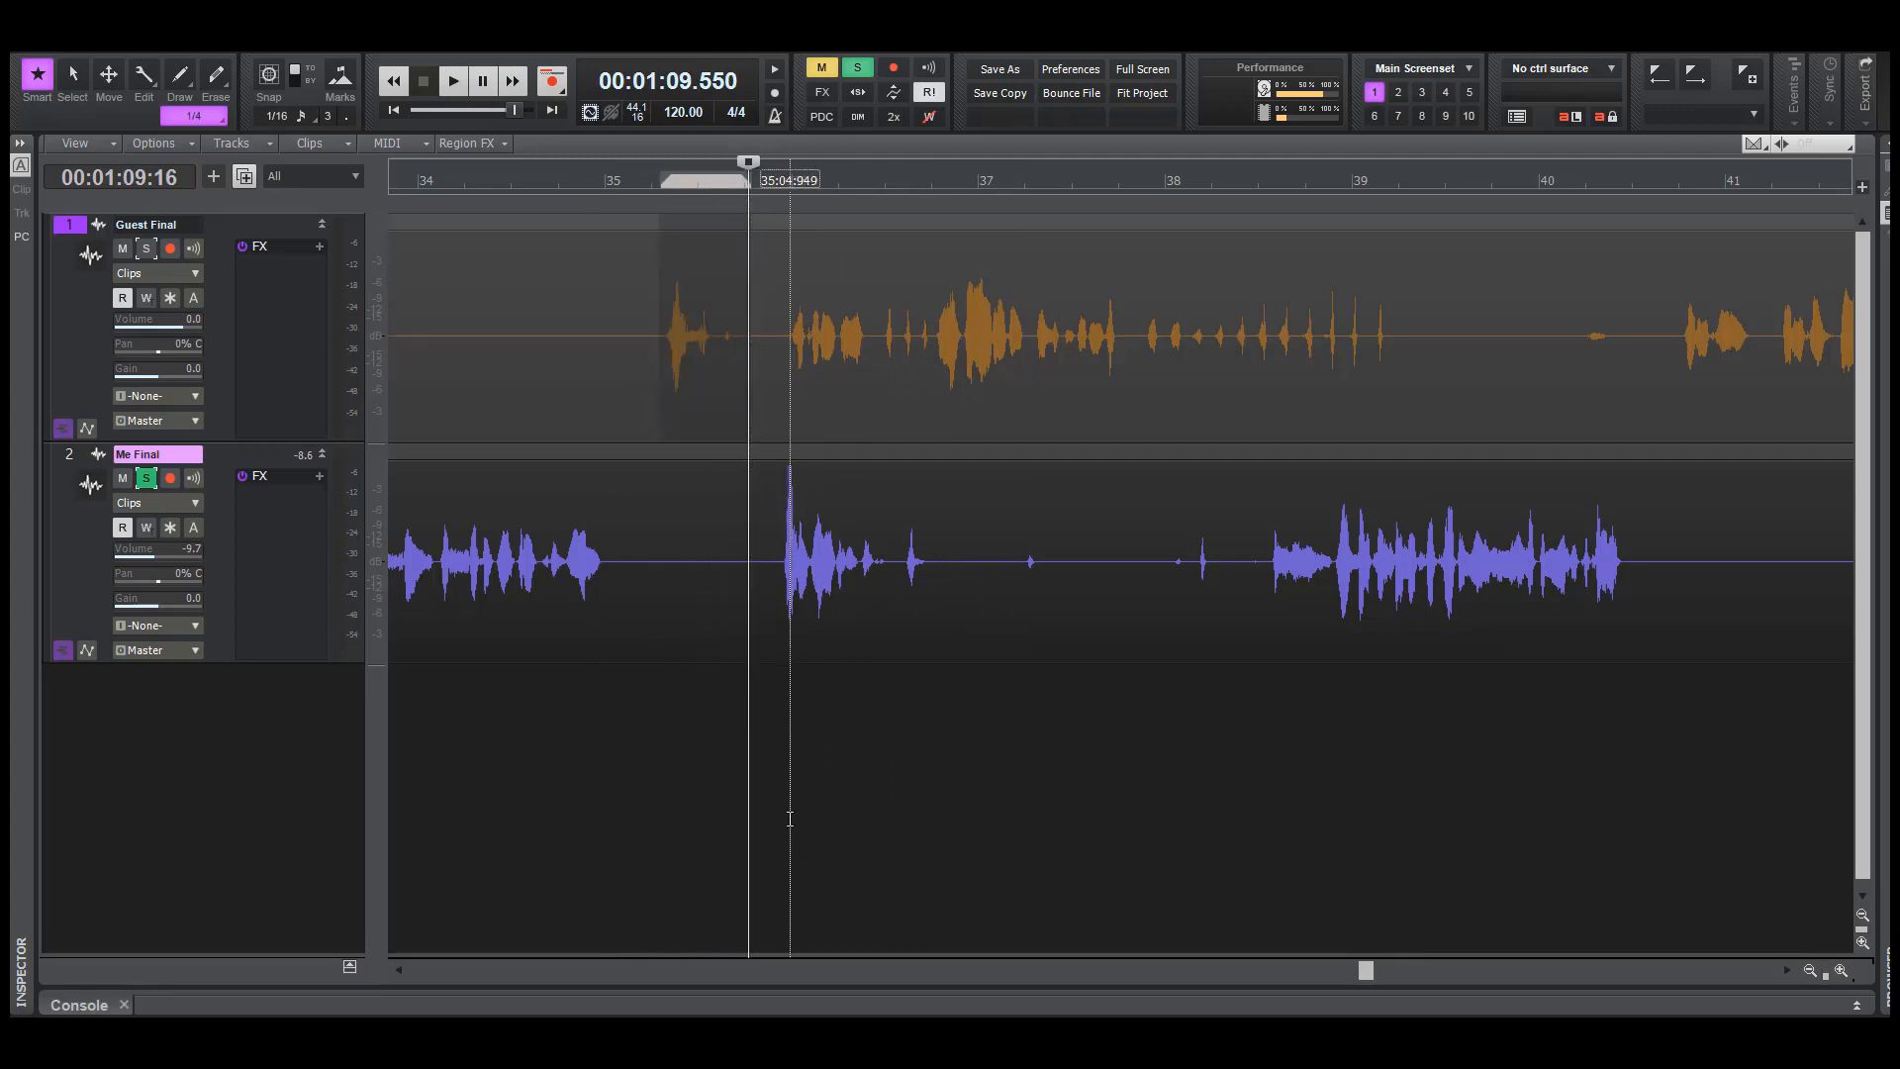
click(791, 836)
click(146, 477)
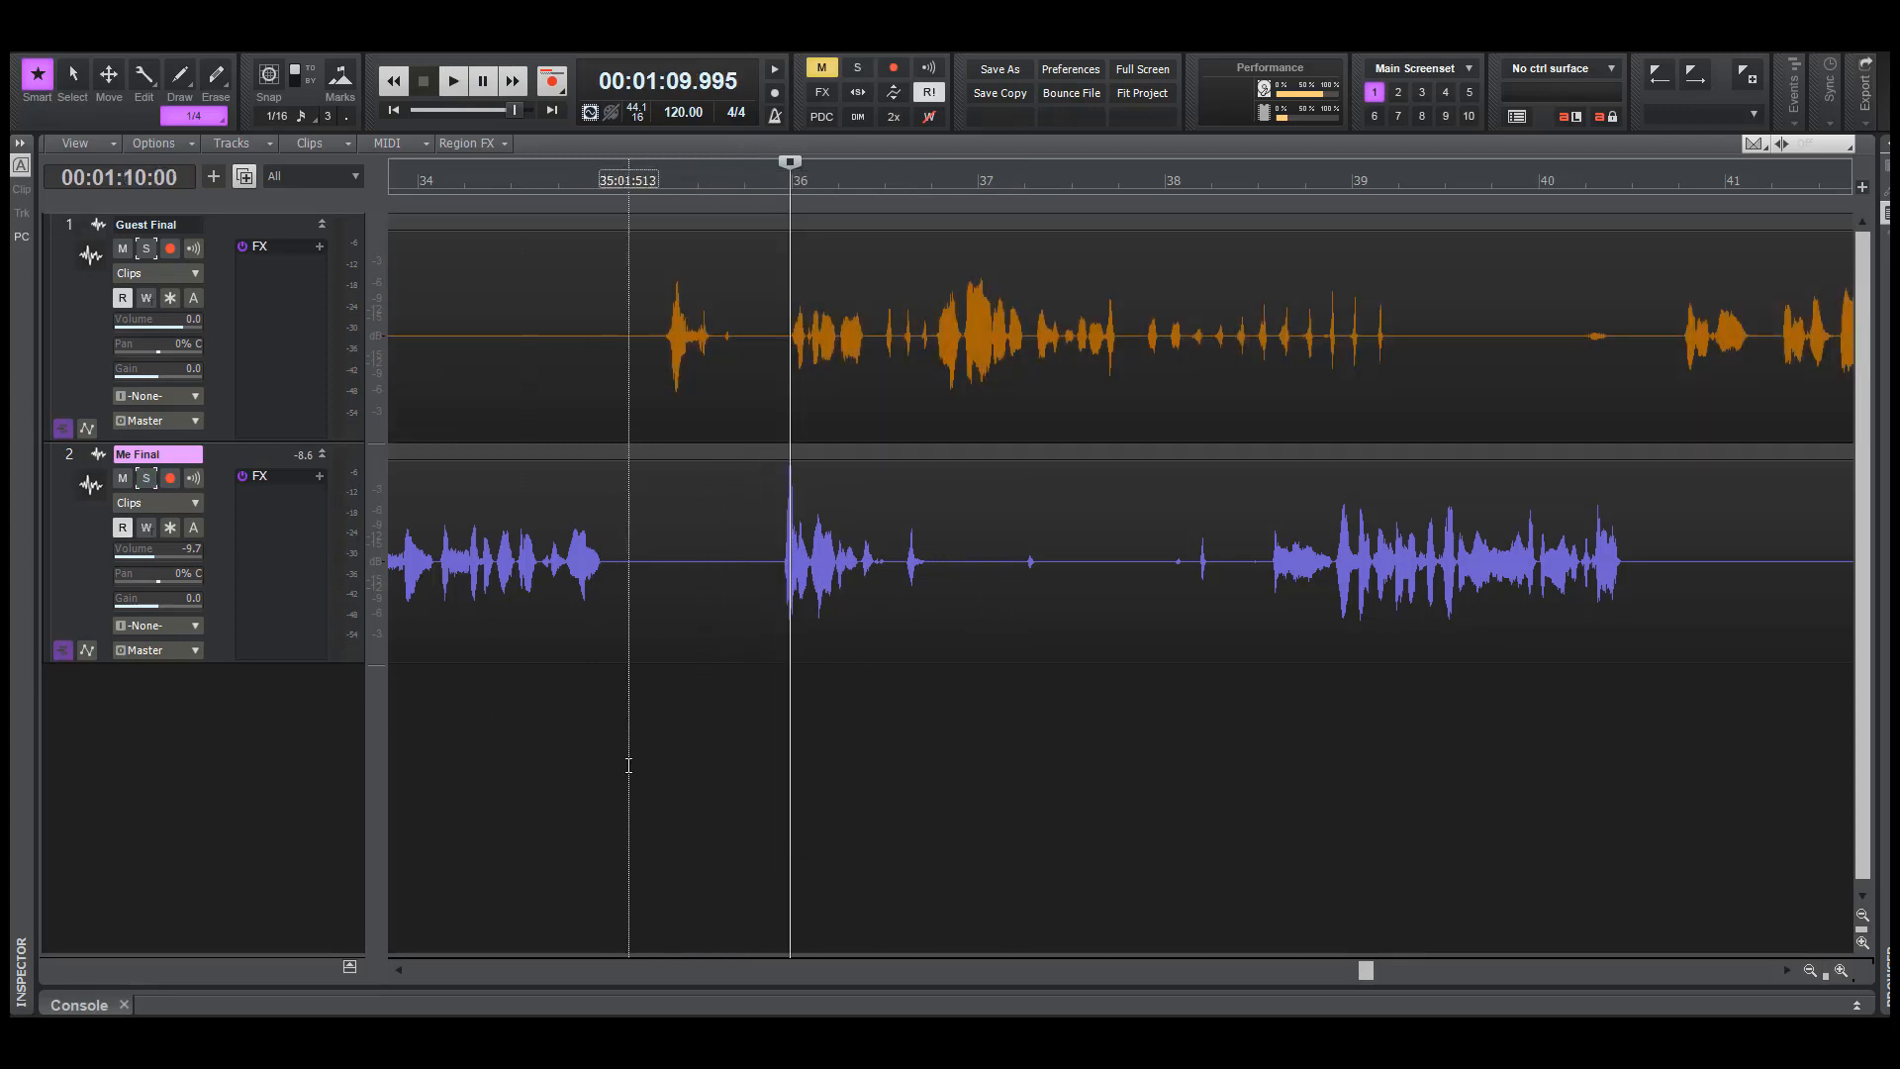
click(747, 773)
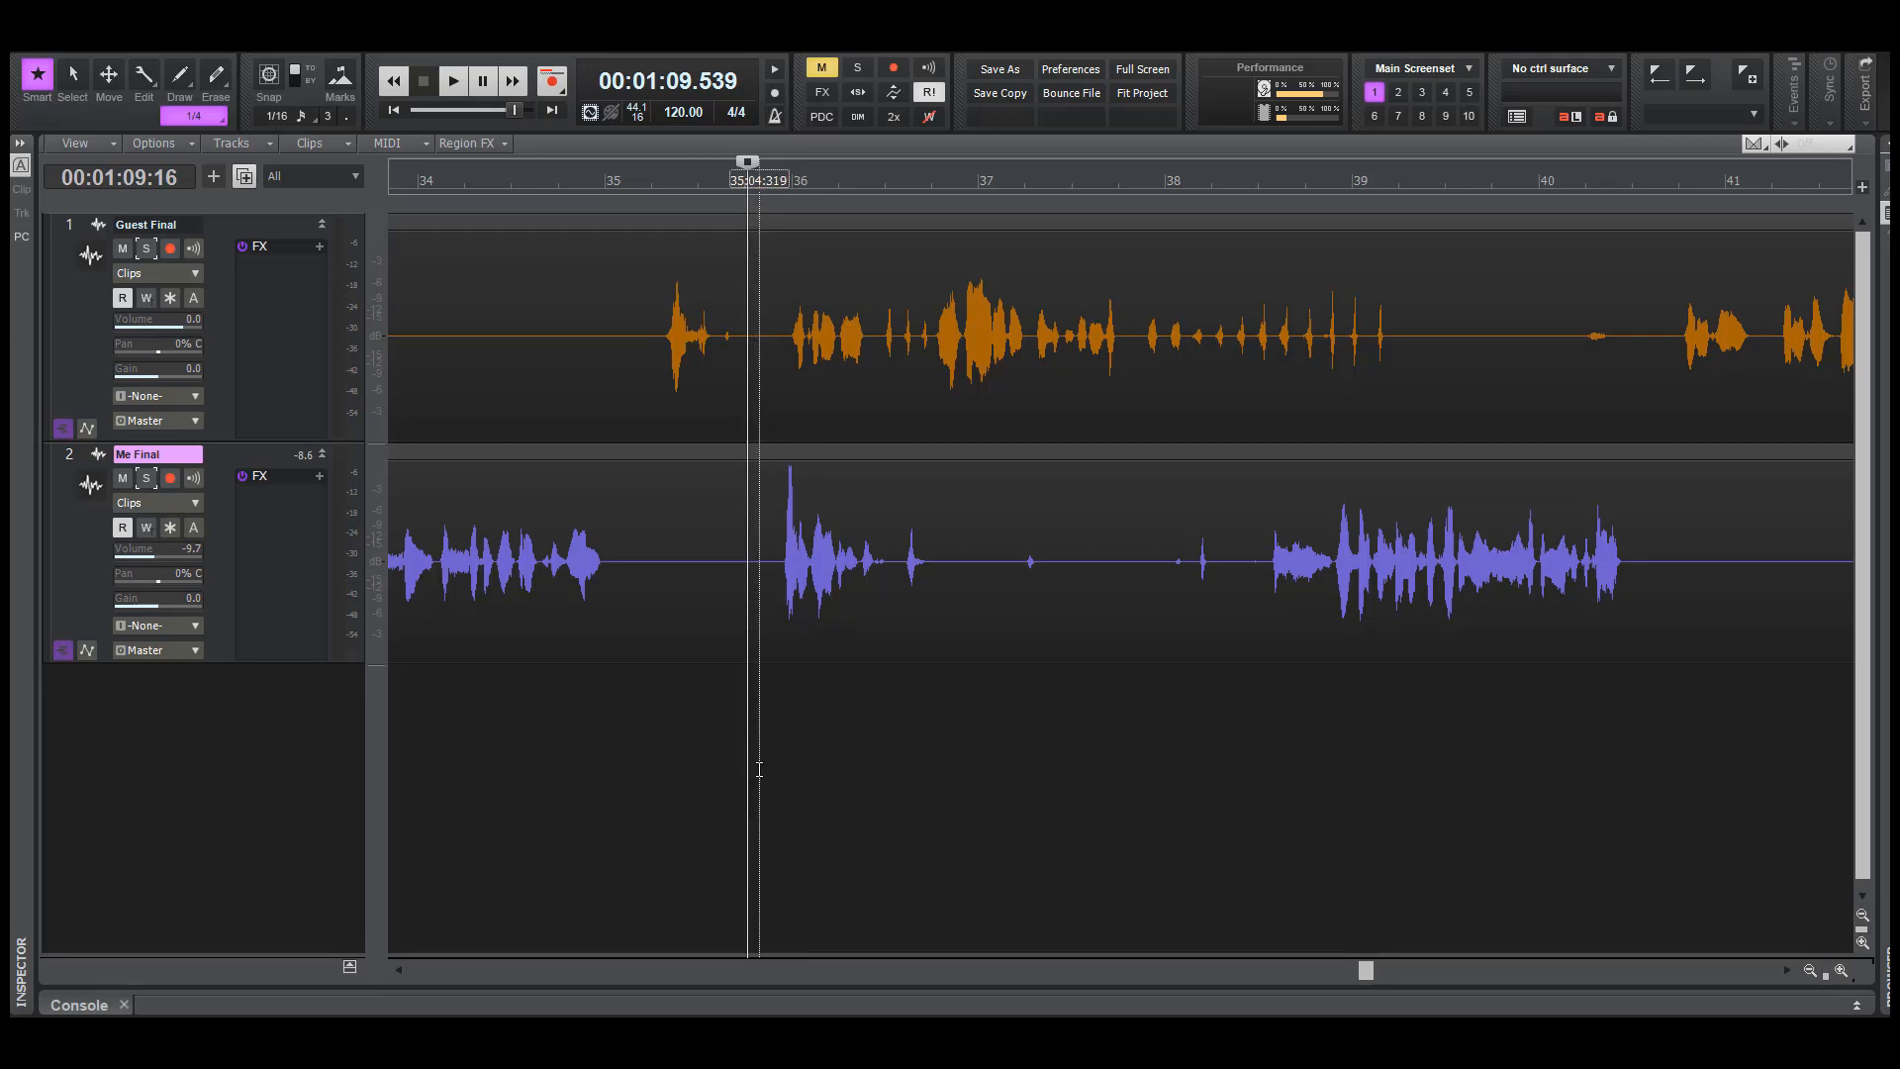
Play both tracks around bar 36 from about 69.7 seconds, and play Guest Final soloed from about 68.4 seconds
key(space)
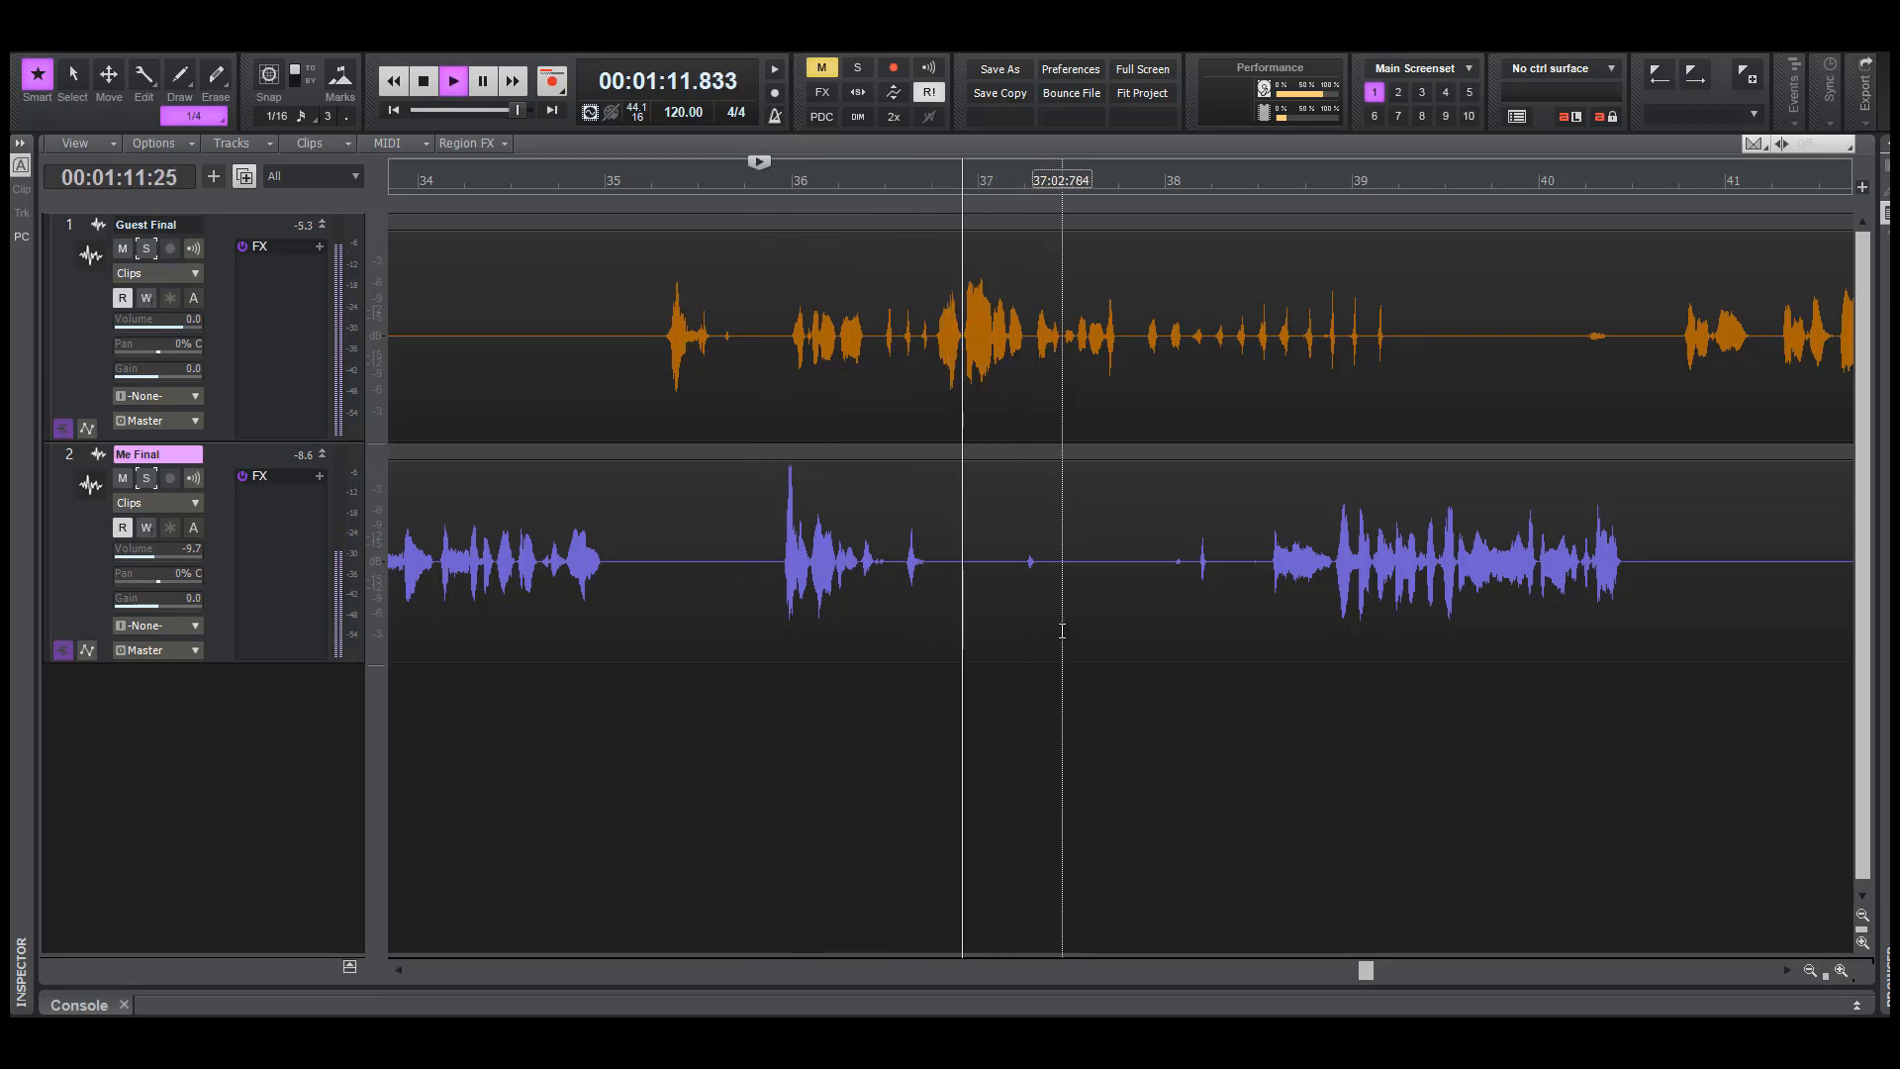
key(space)
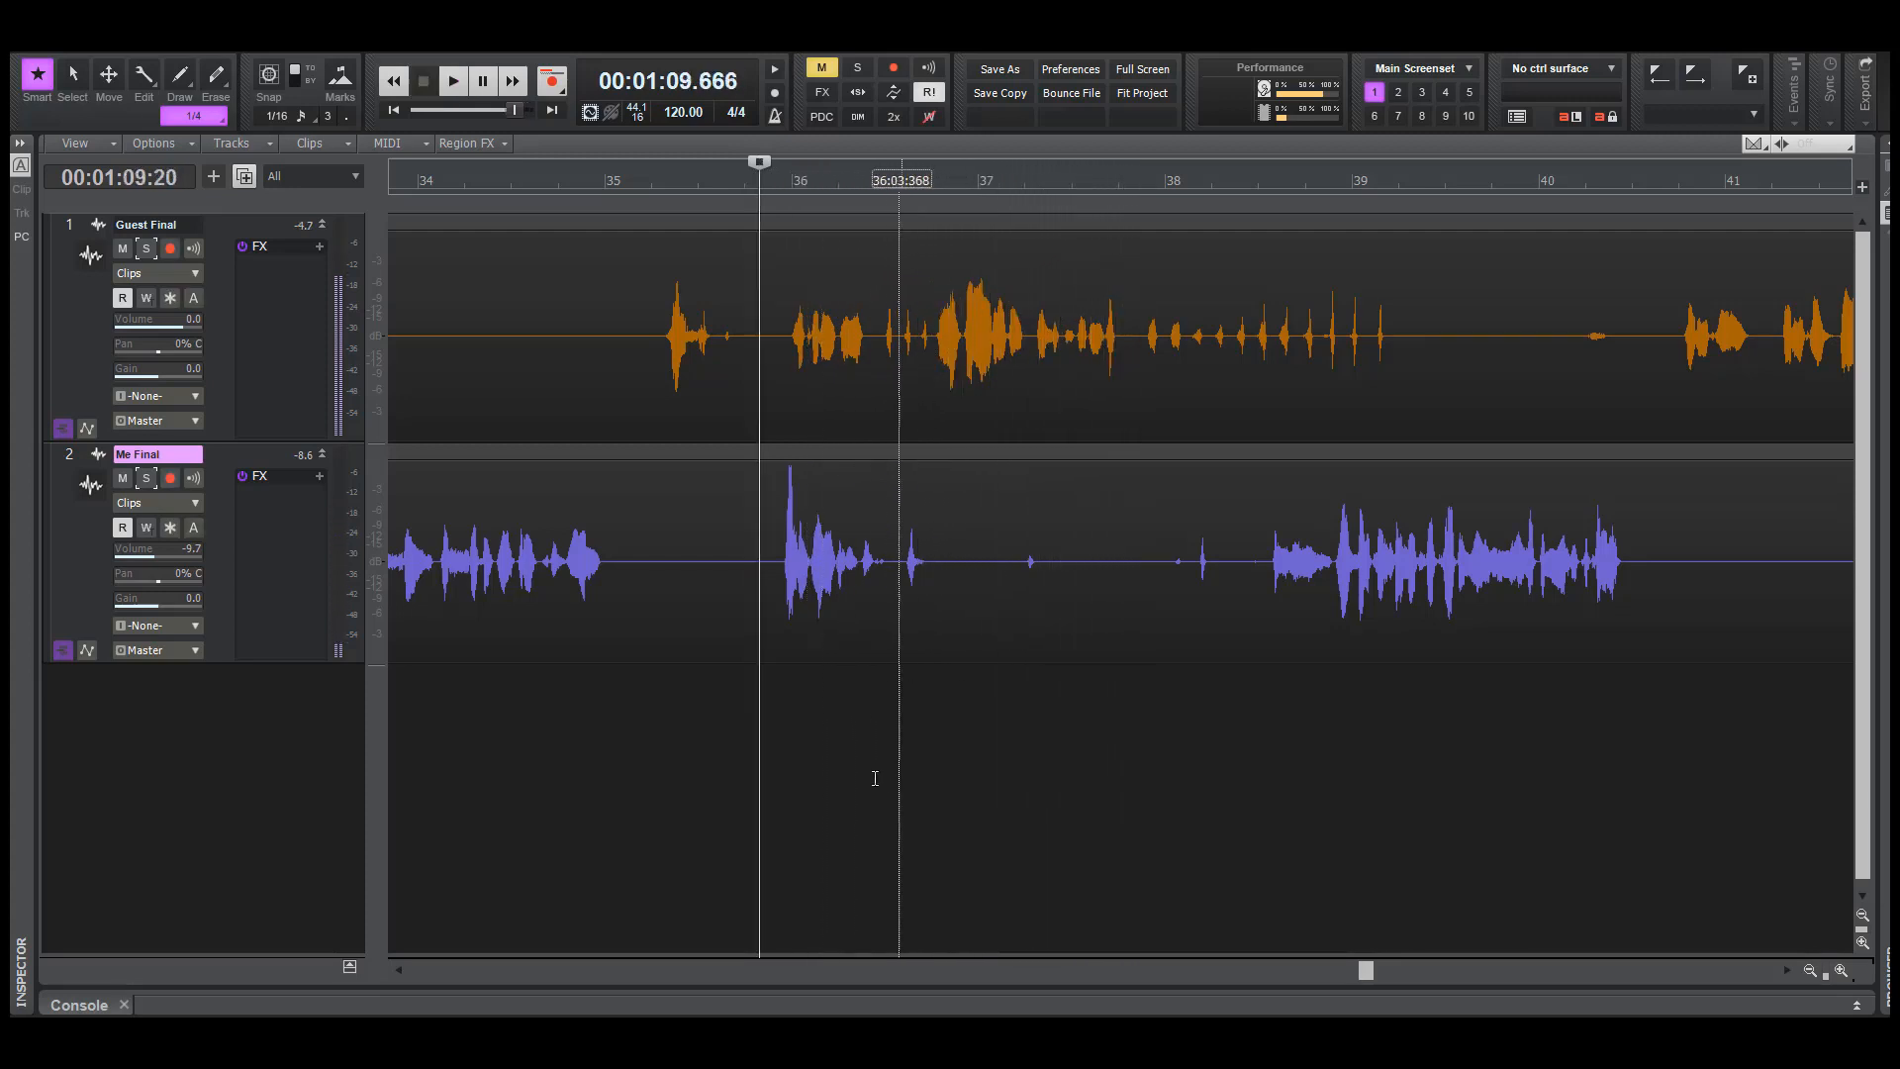
click(644, 725)
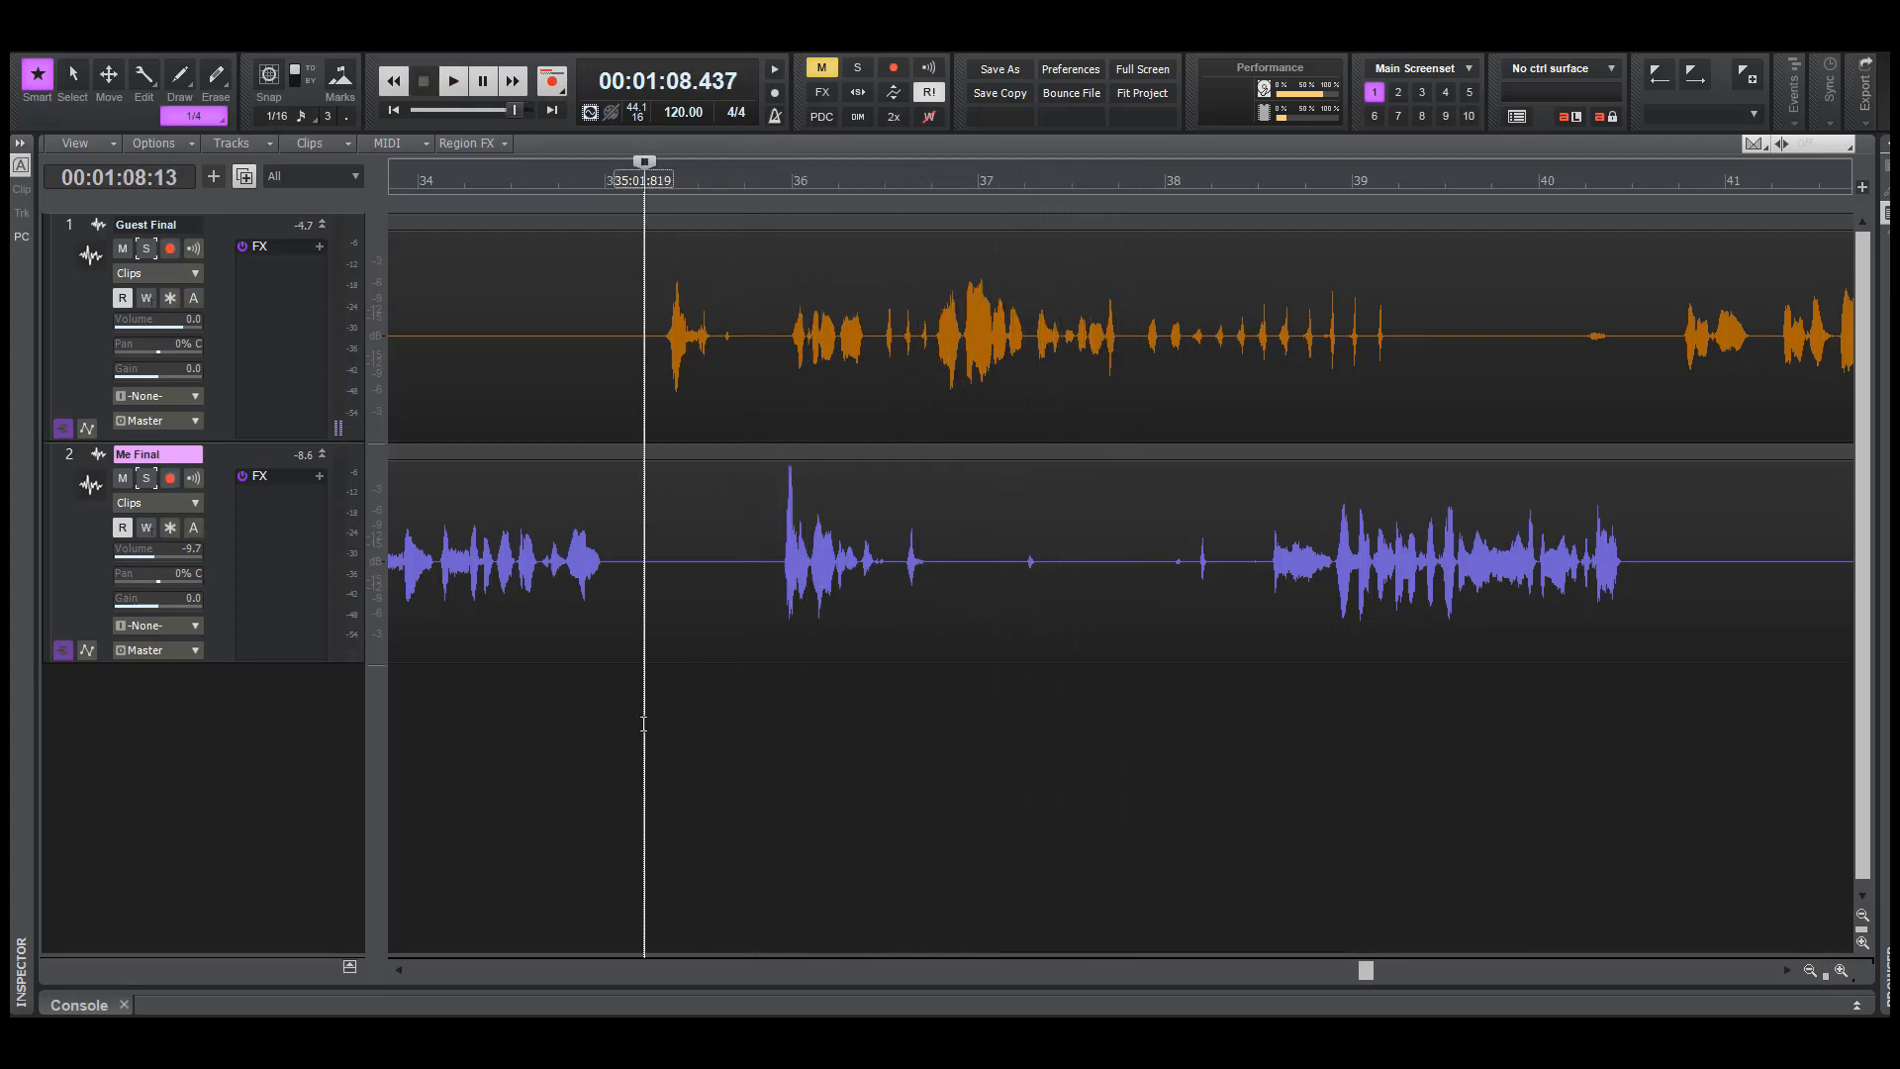
click(145, 250)
key(space)
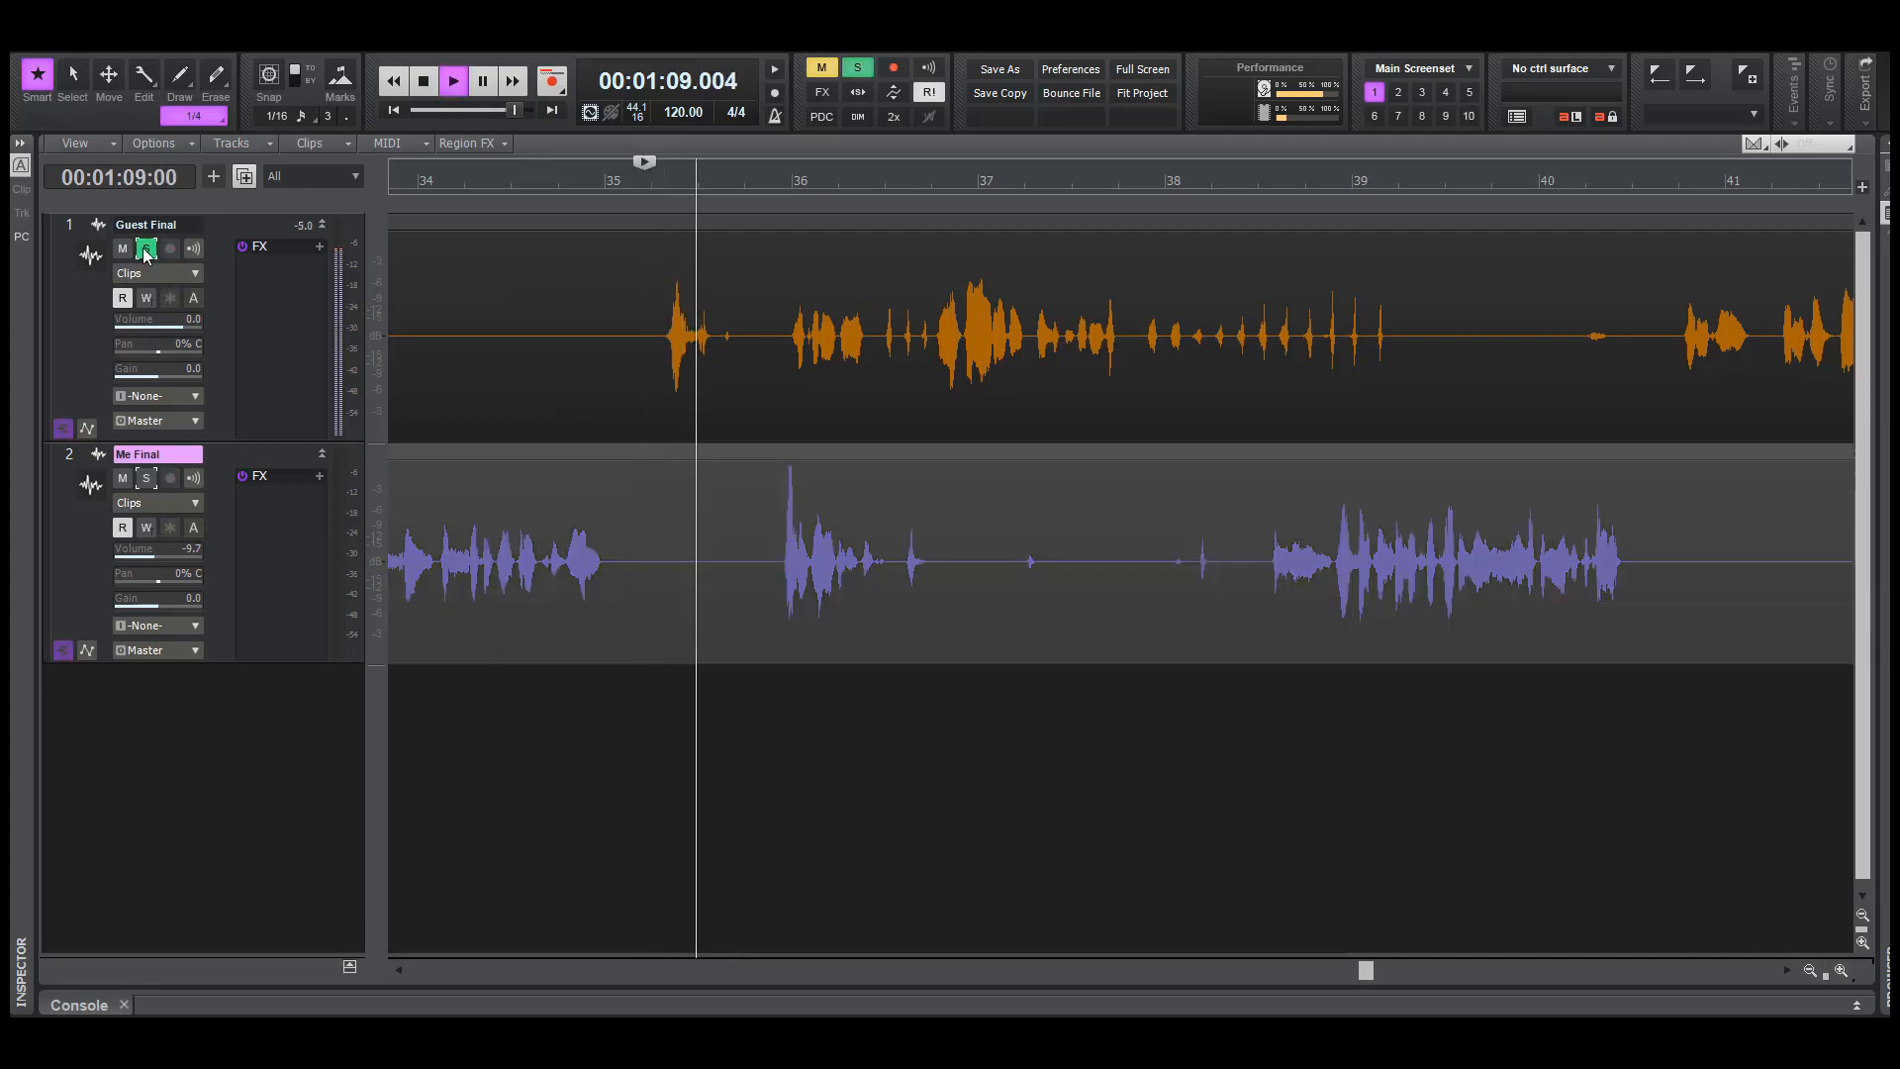
key(space)
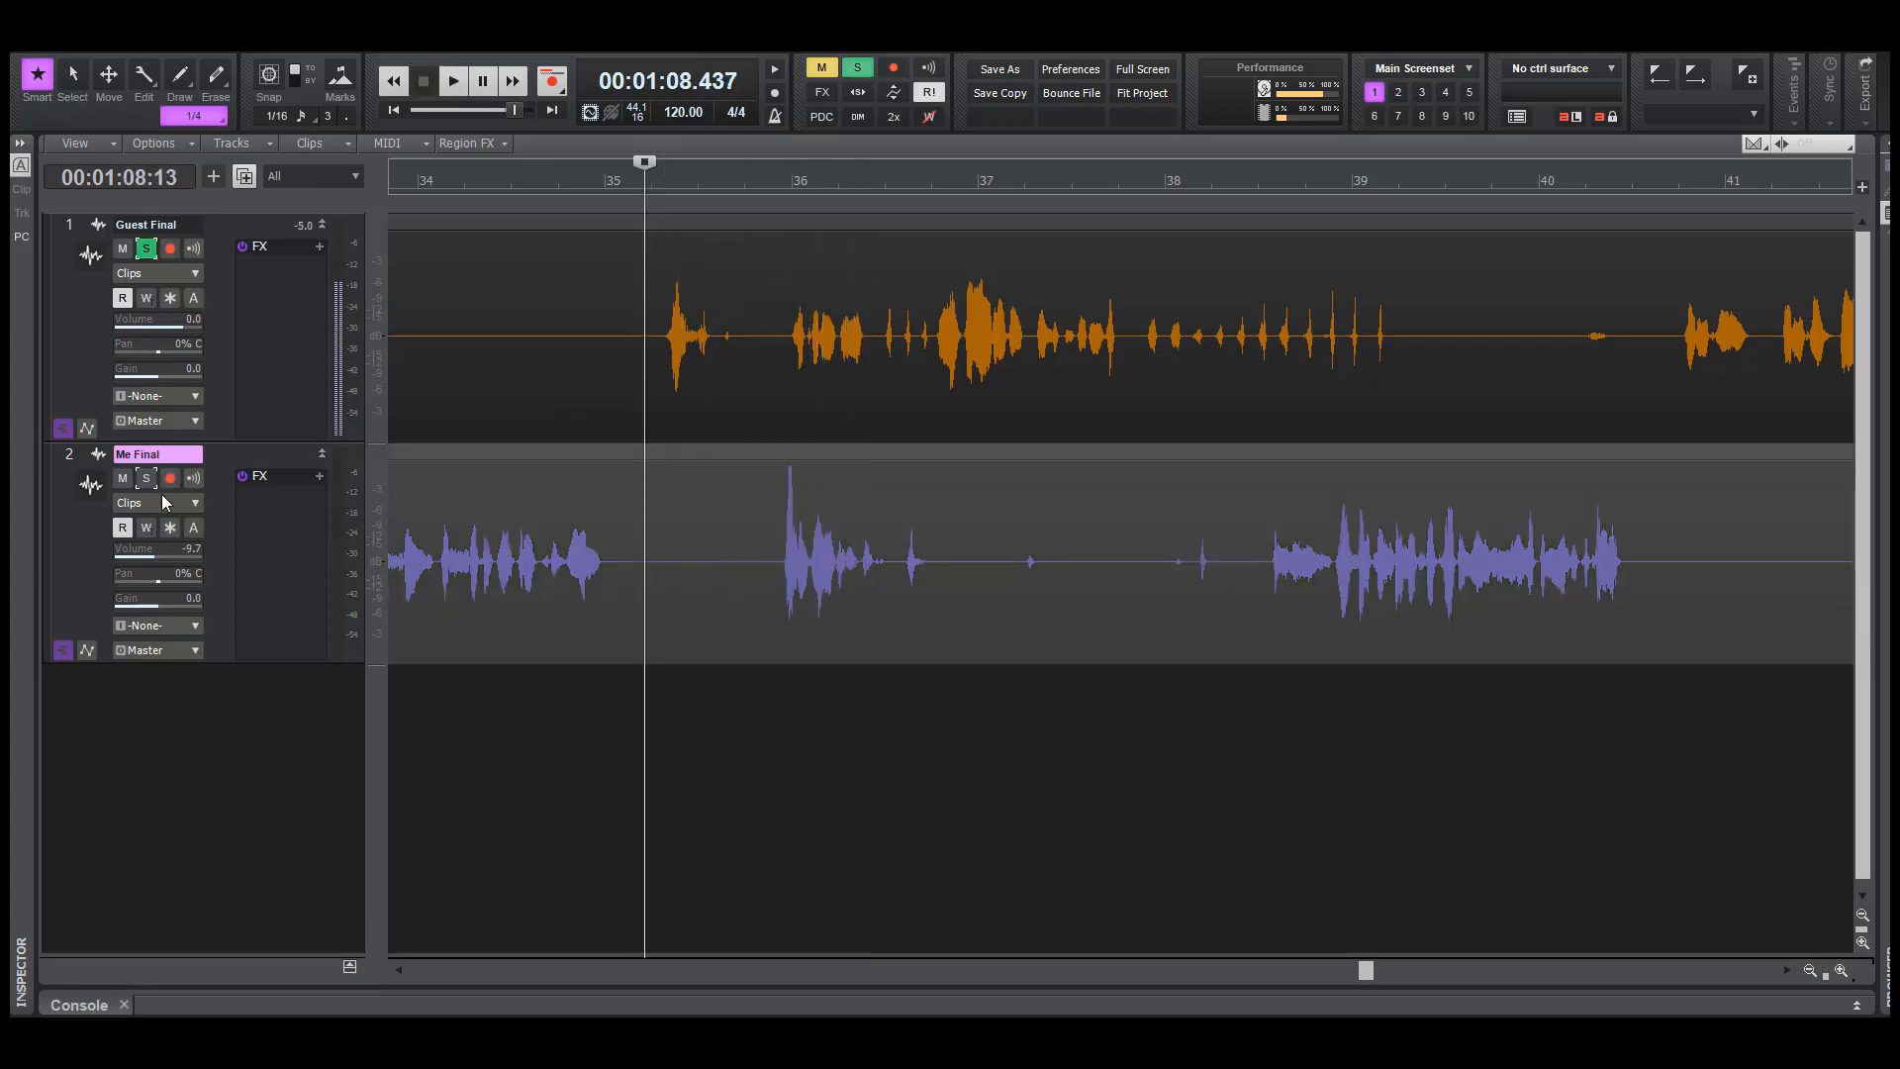
Solo Me Final in place of Guest Final, play it from about 68.4 seconds, and unsolo it with the playback position at about 69.7 seconds
click(146, 478)
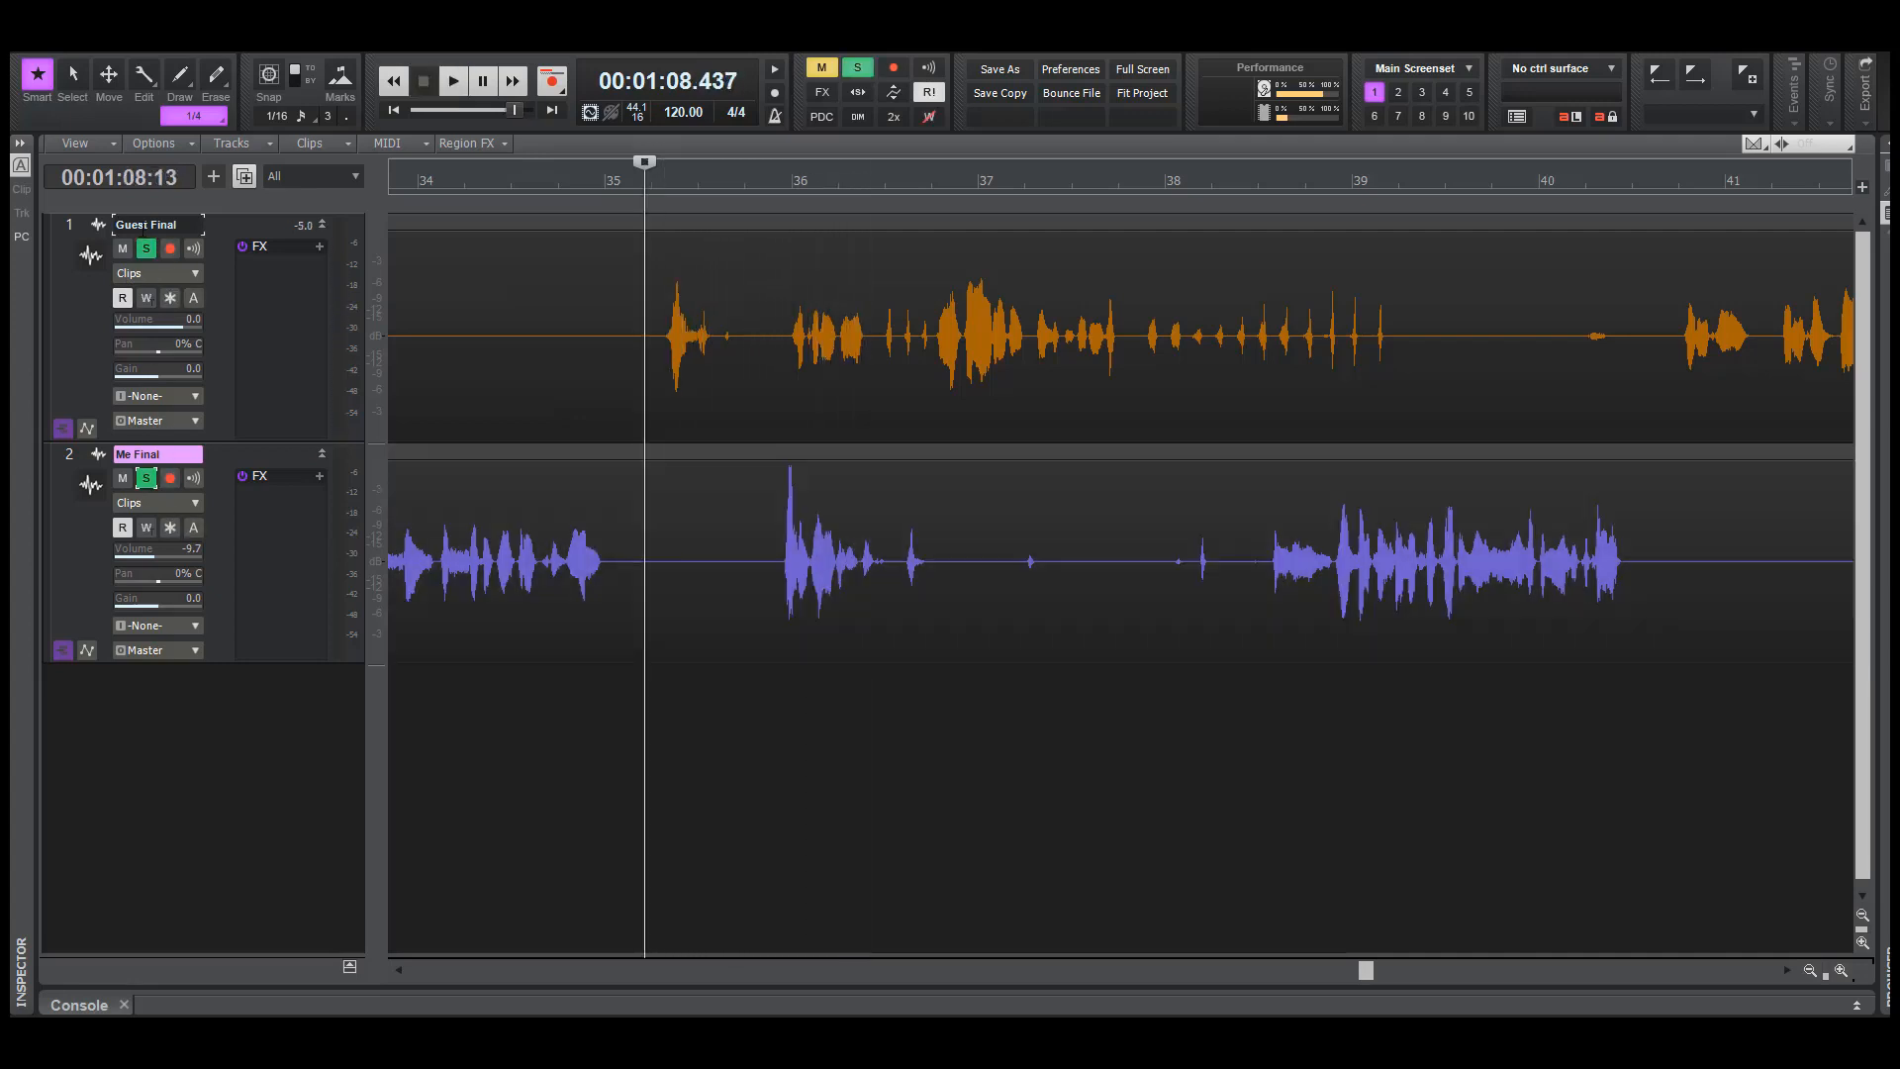
click(146, 250)
key(space)
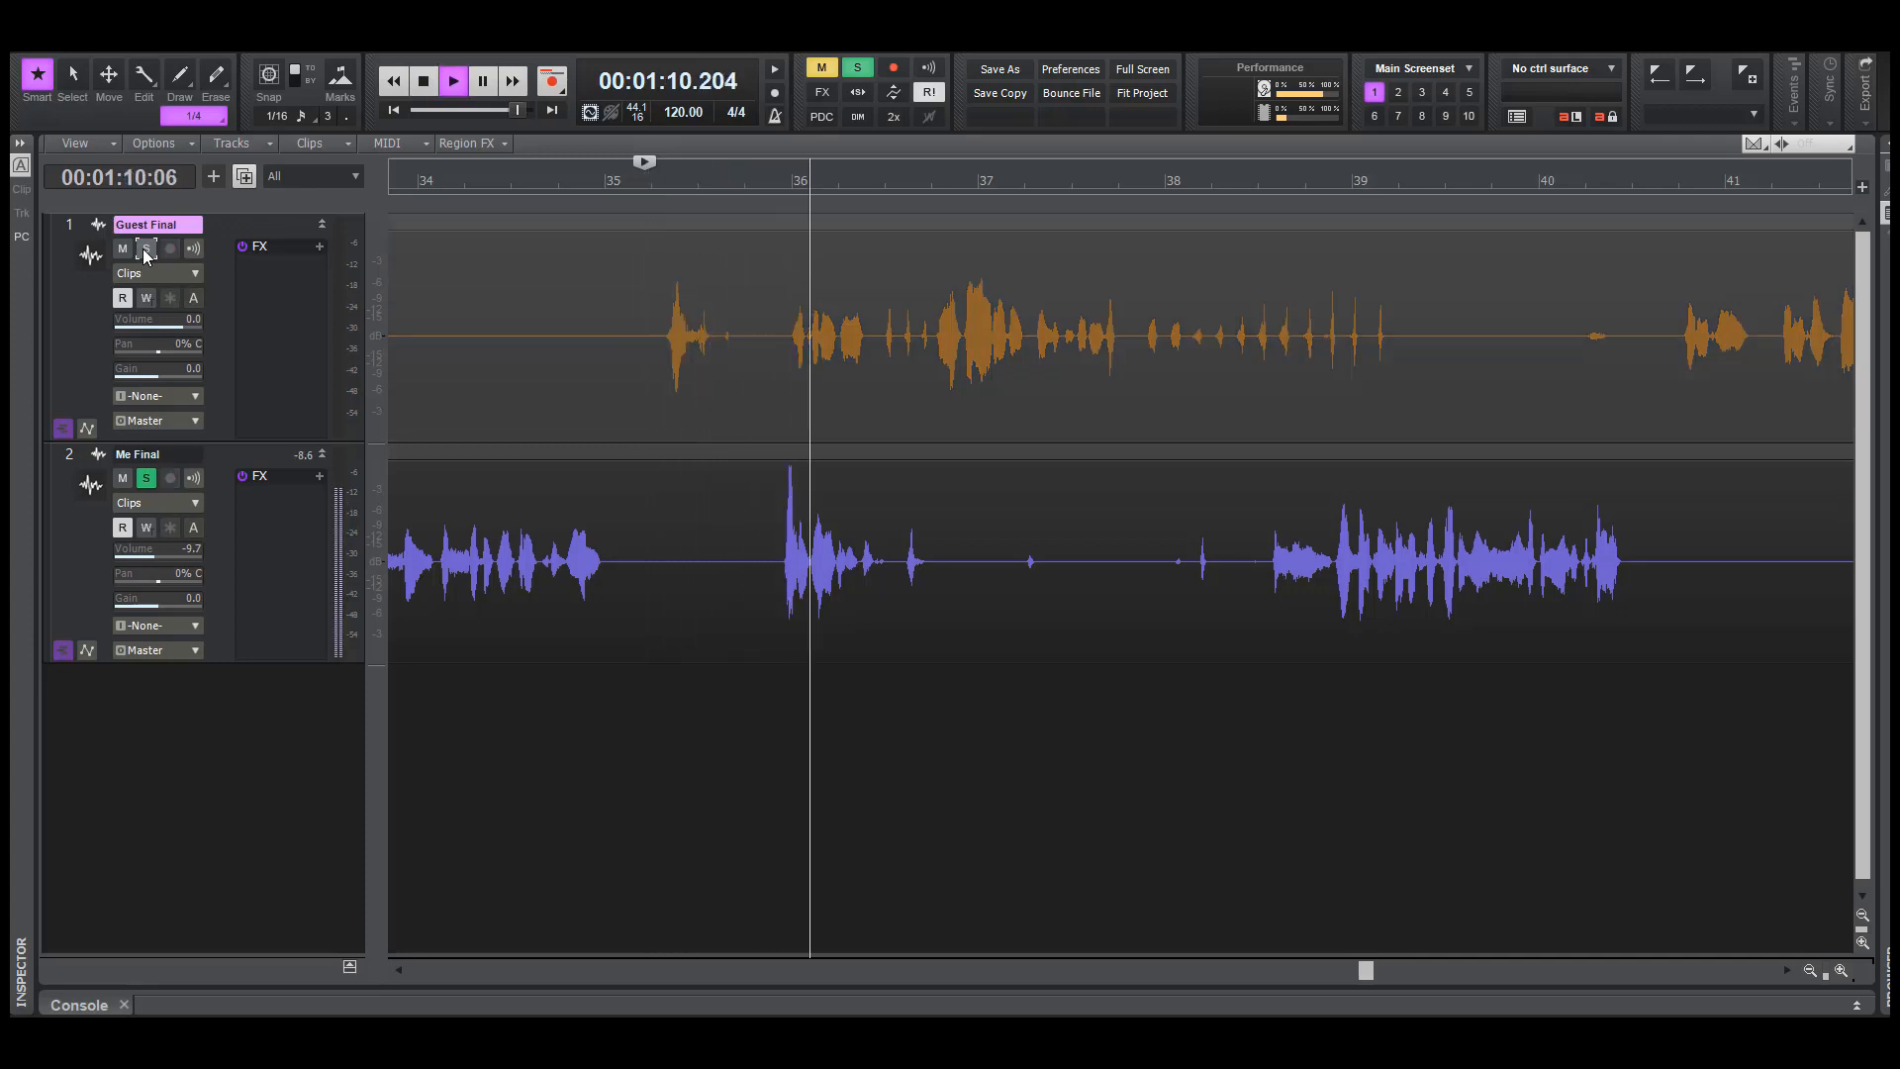
key(space)
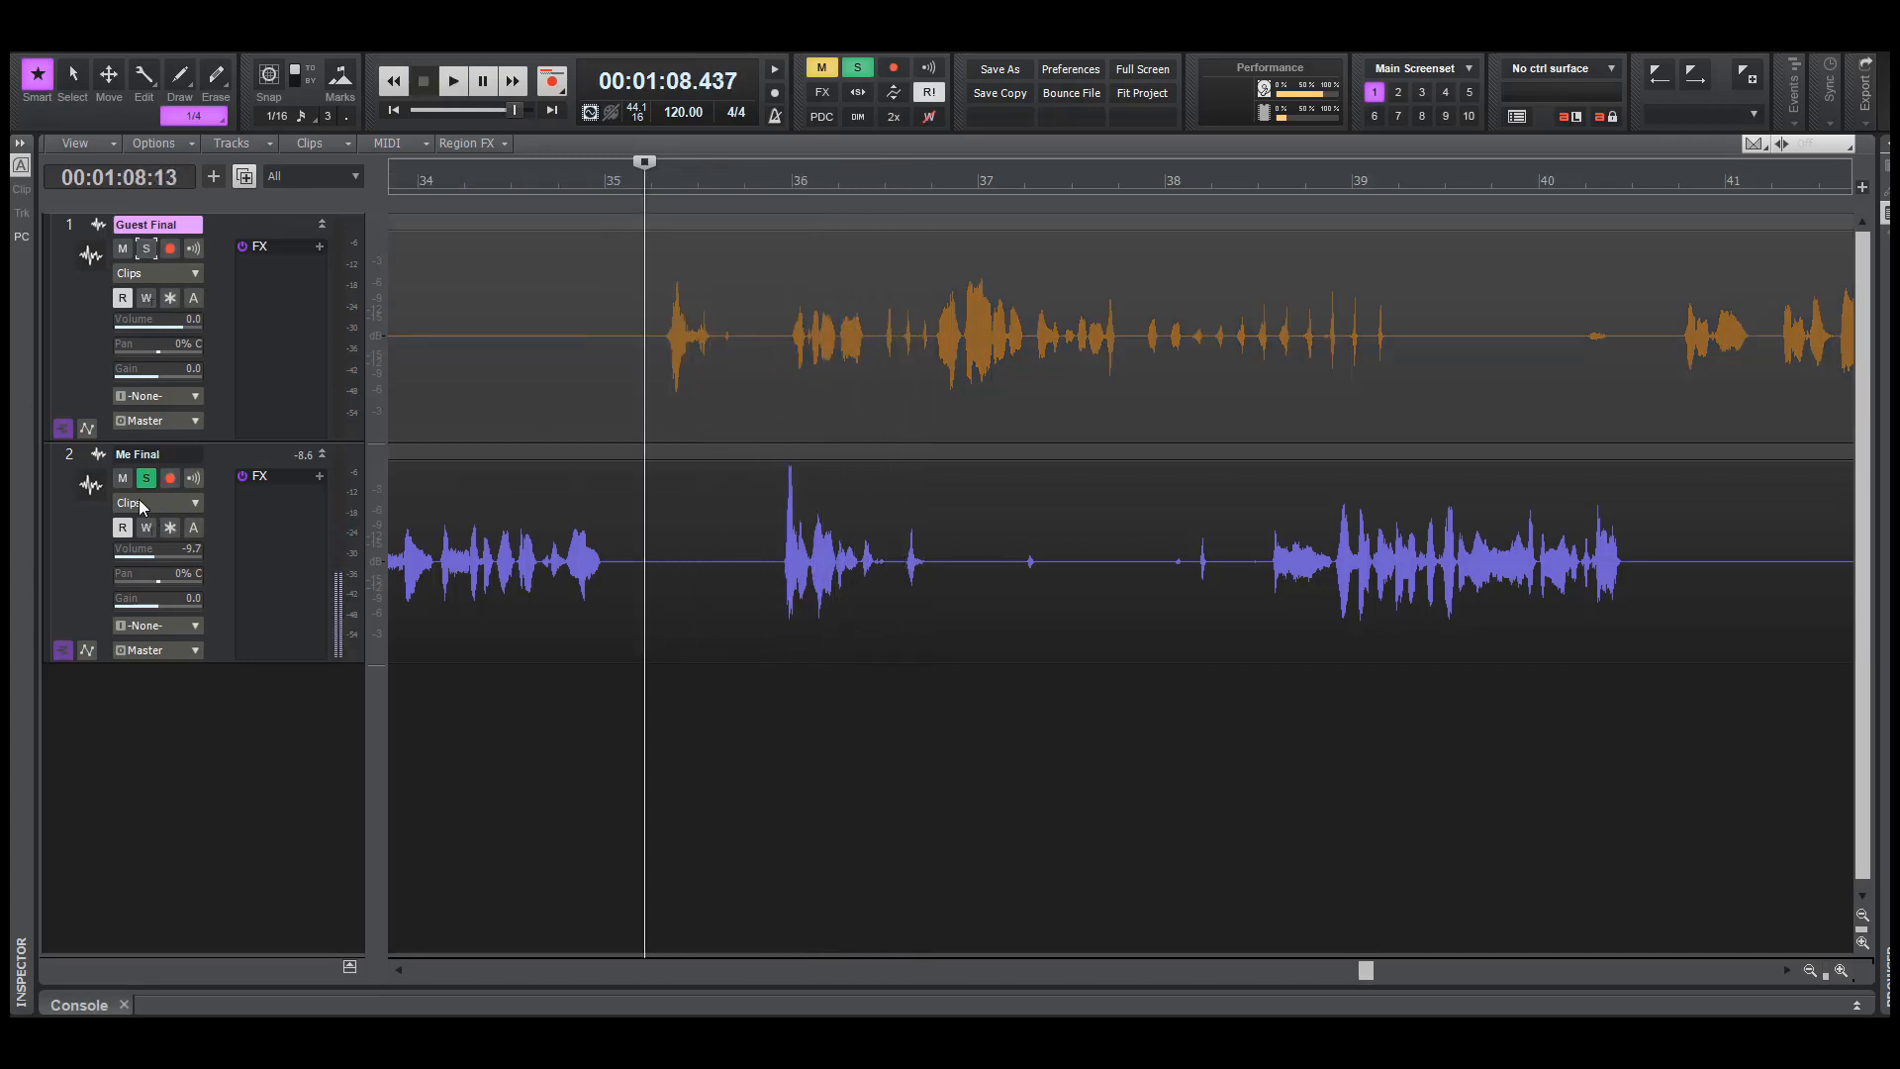
click(146, 478)
click(757, 779)
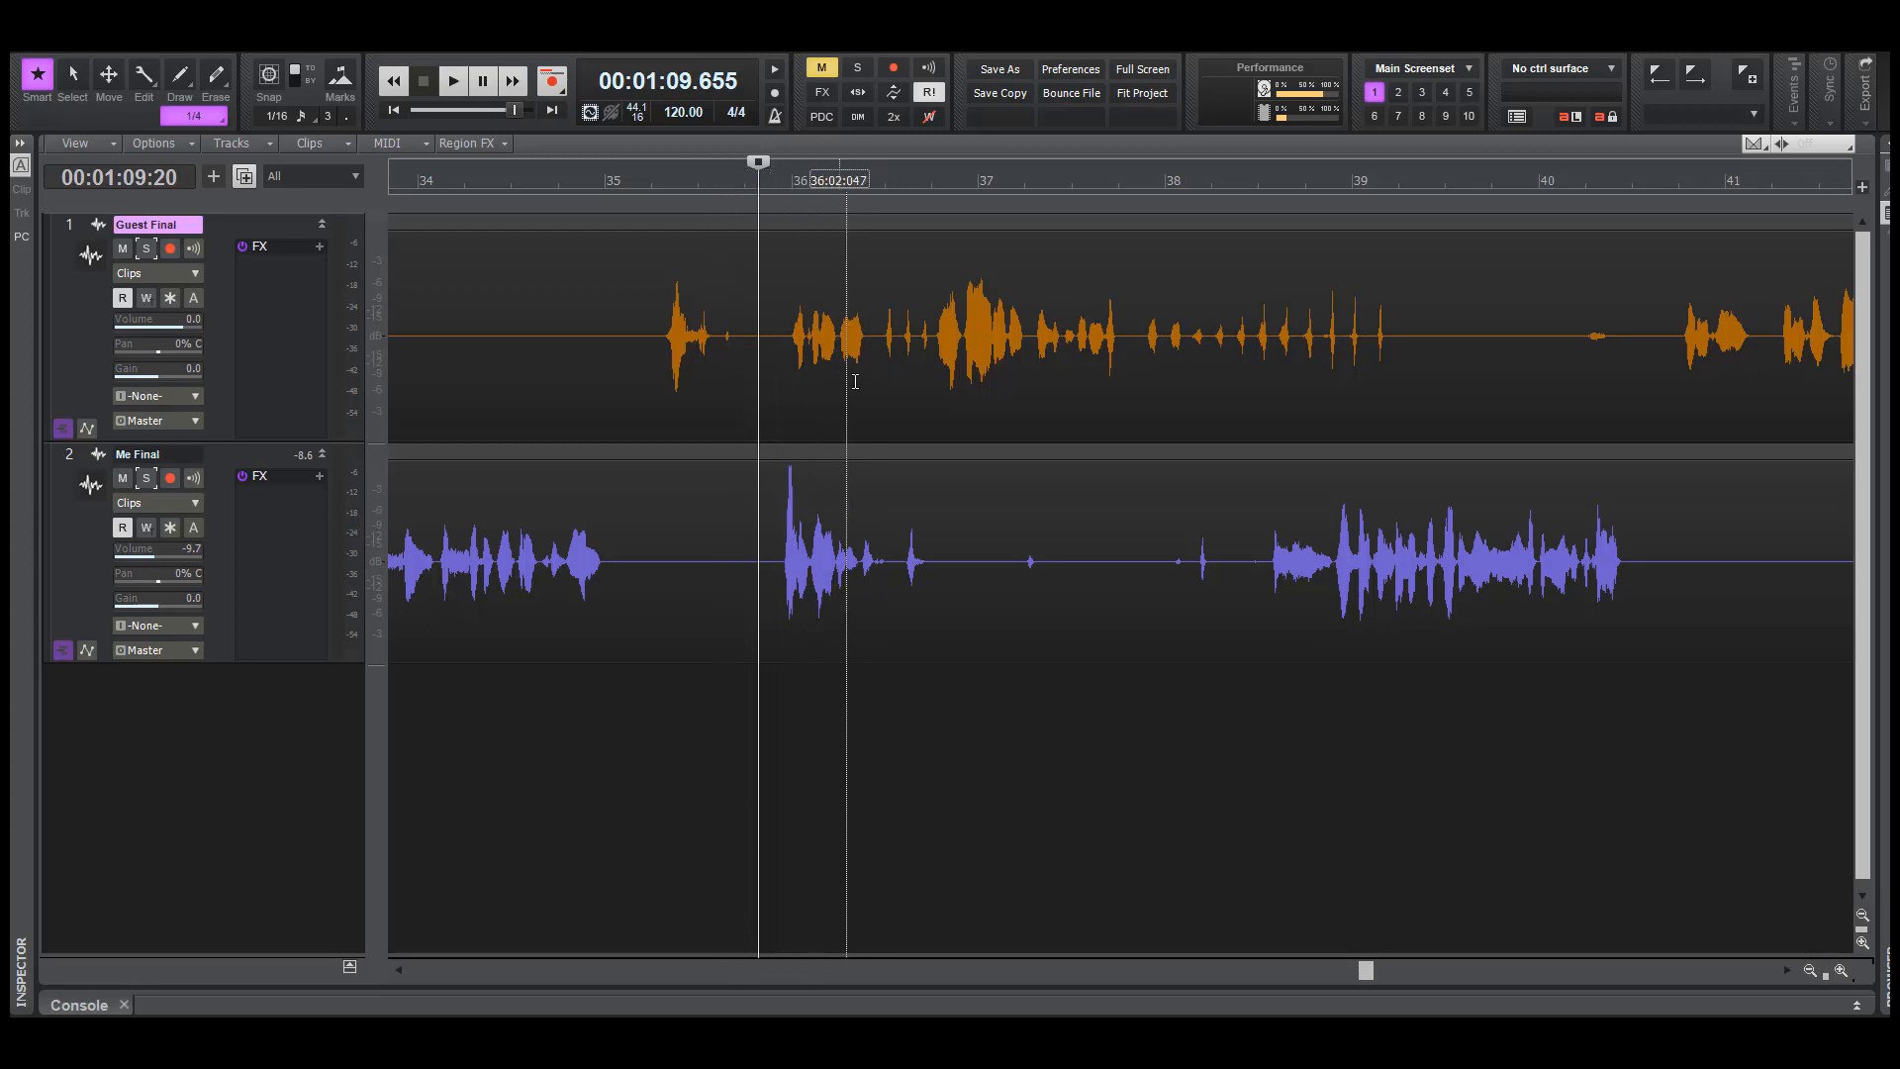
Delete the short silent stretch of Guest Final just before the phrase at bar 36
drag(746, 364, 774, 362)
key(Delete)
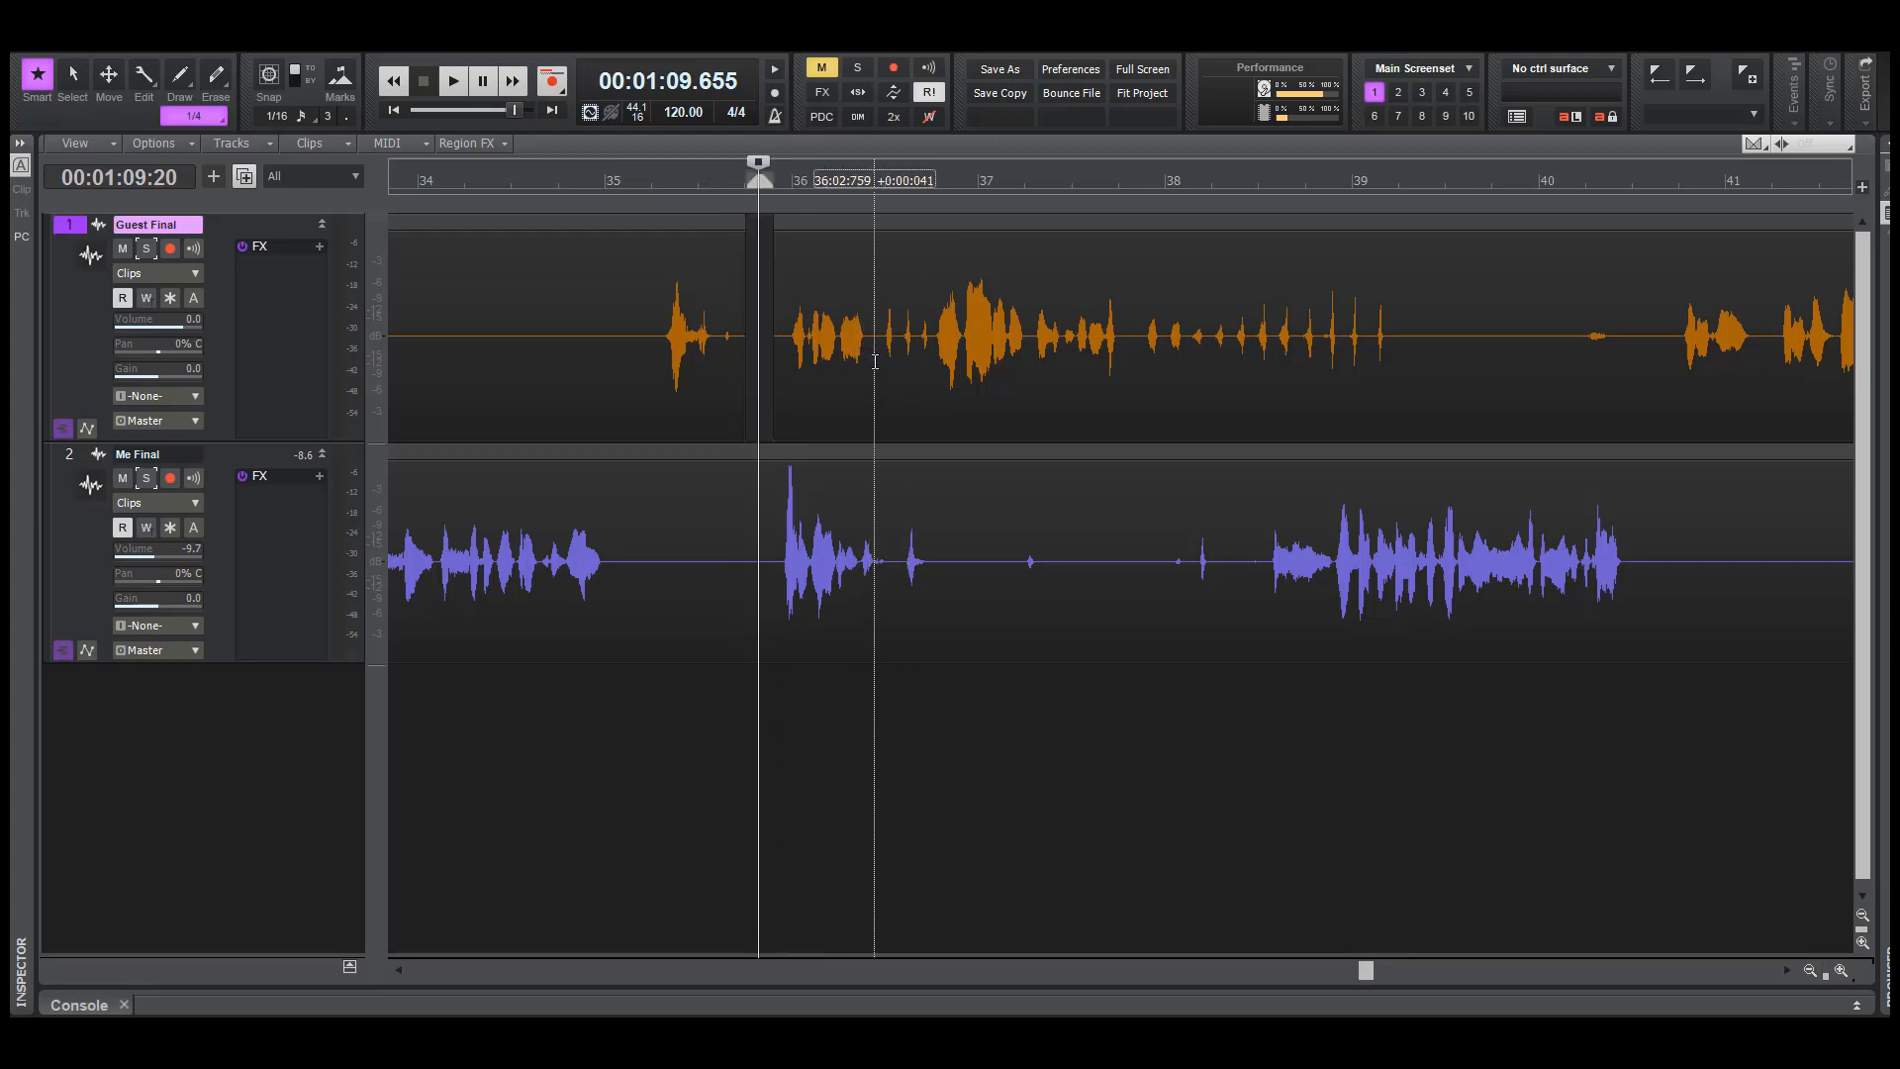
click(875, 371)
key(Delete)
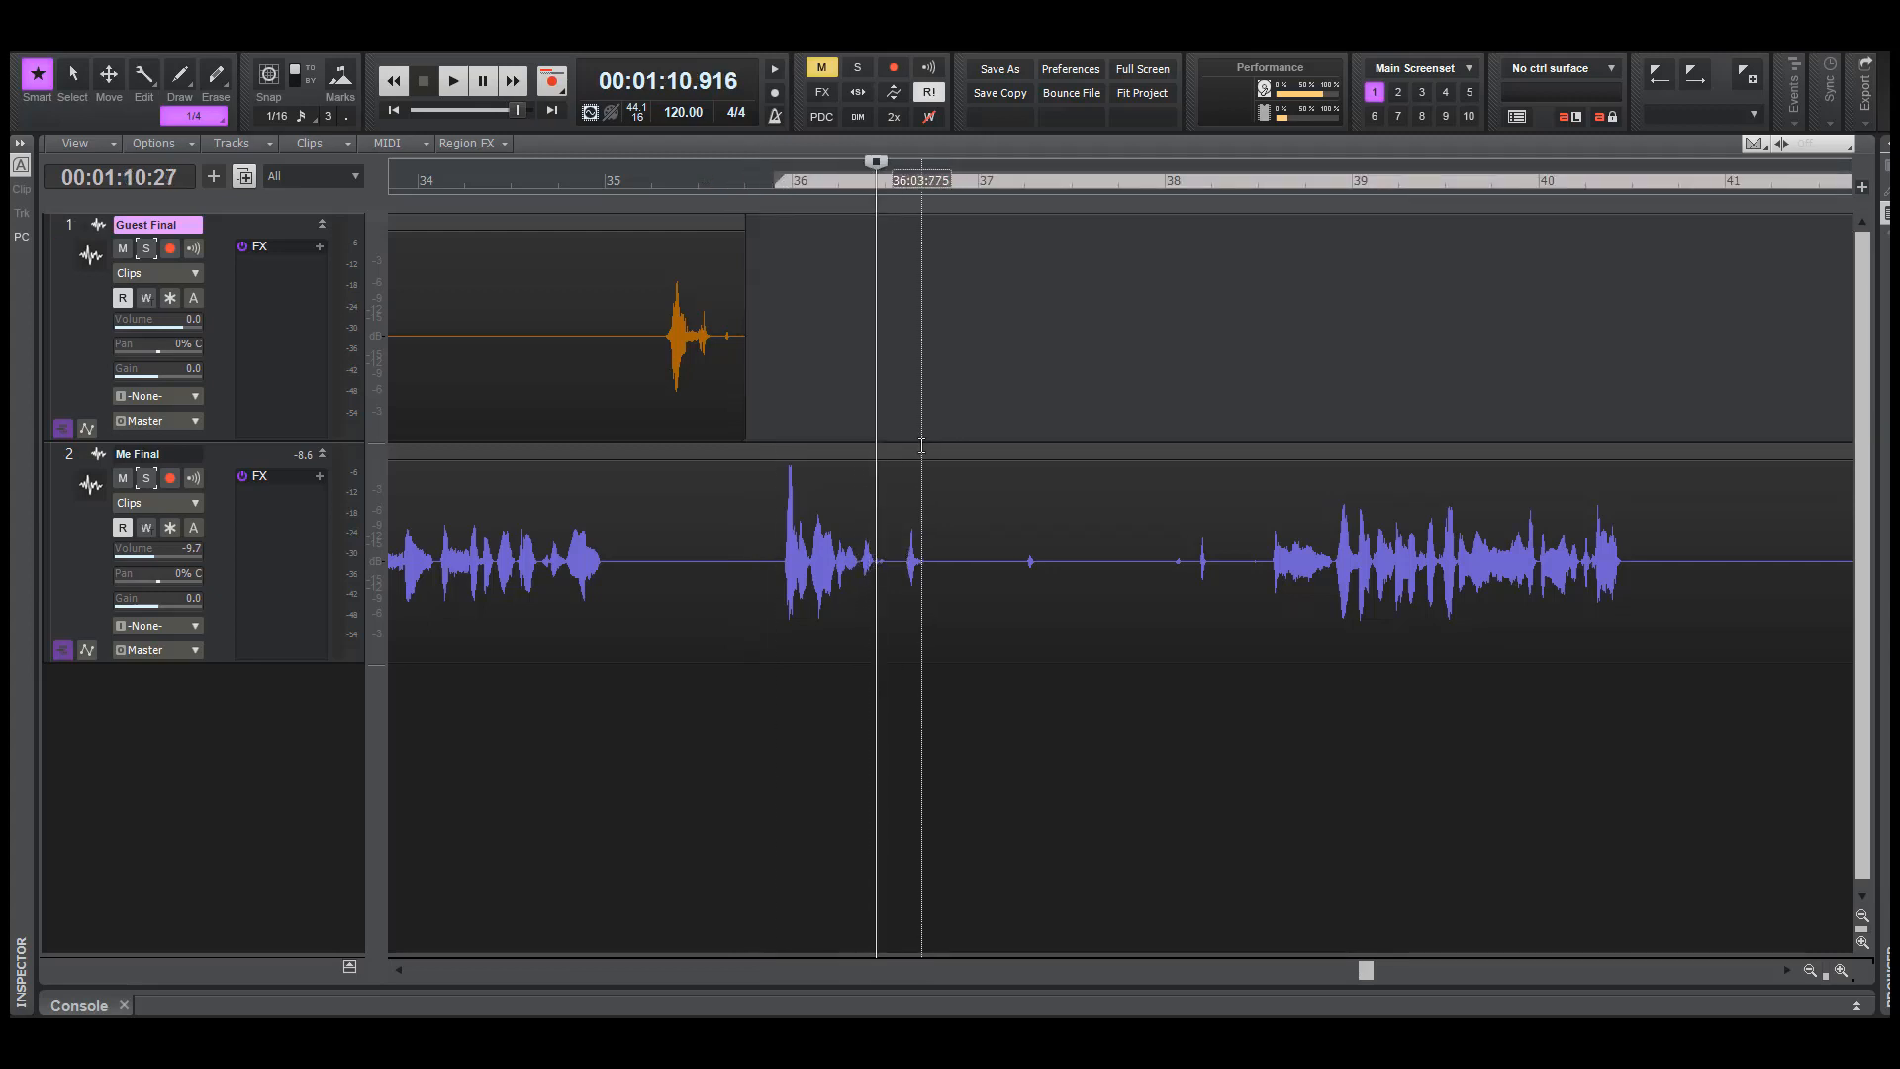
key(ctrl+z)
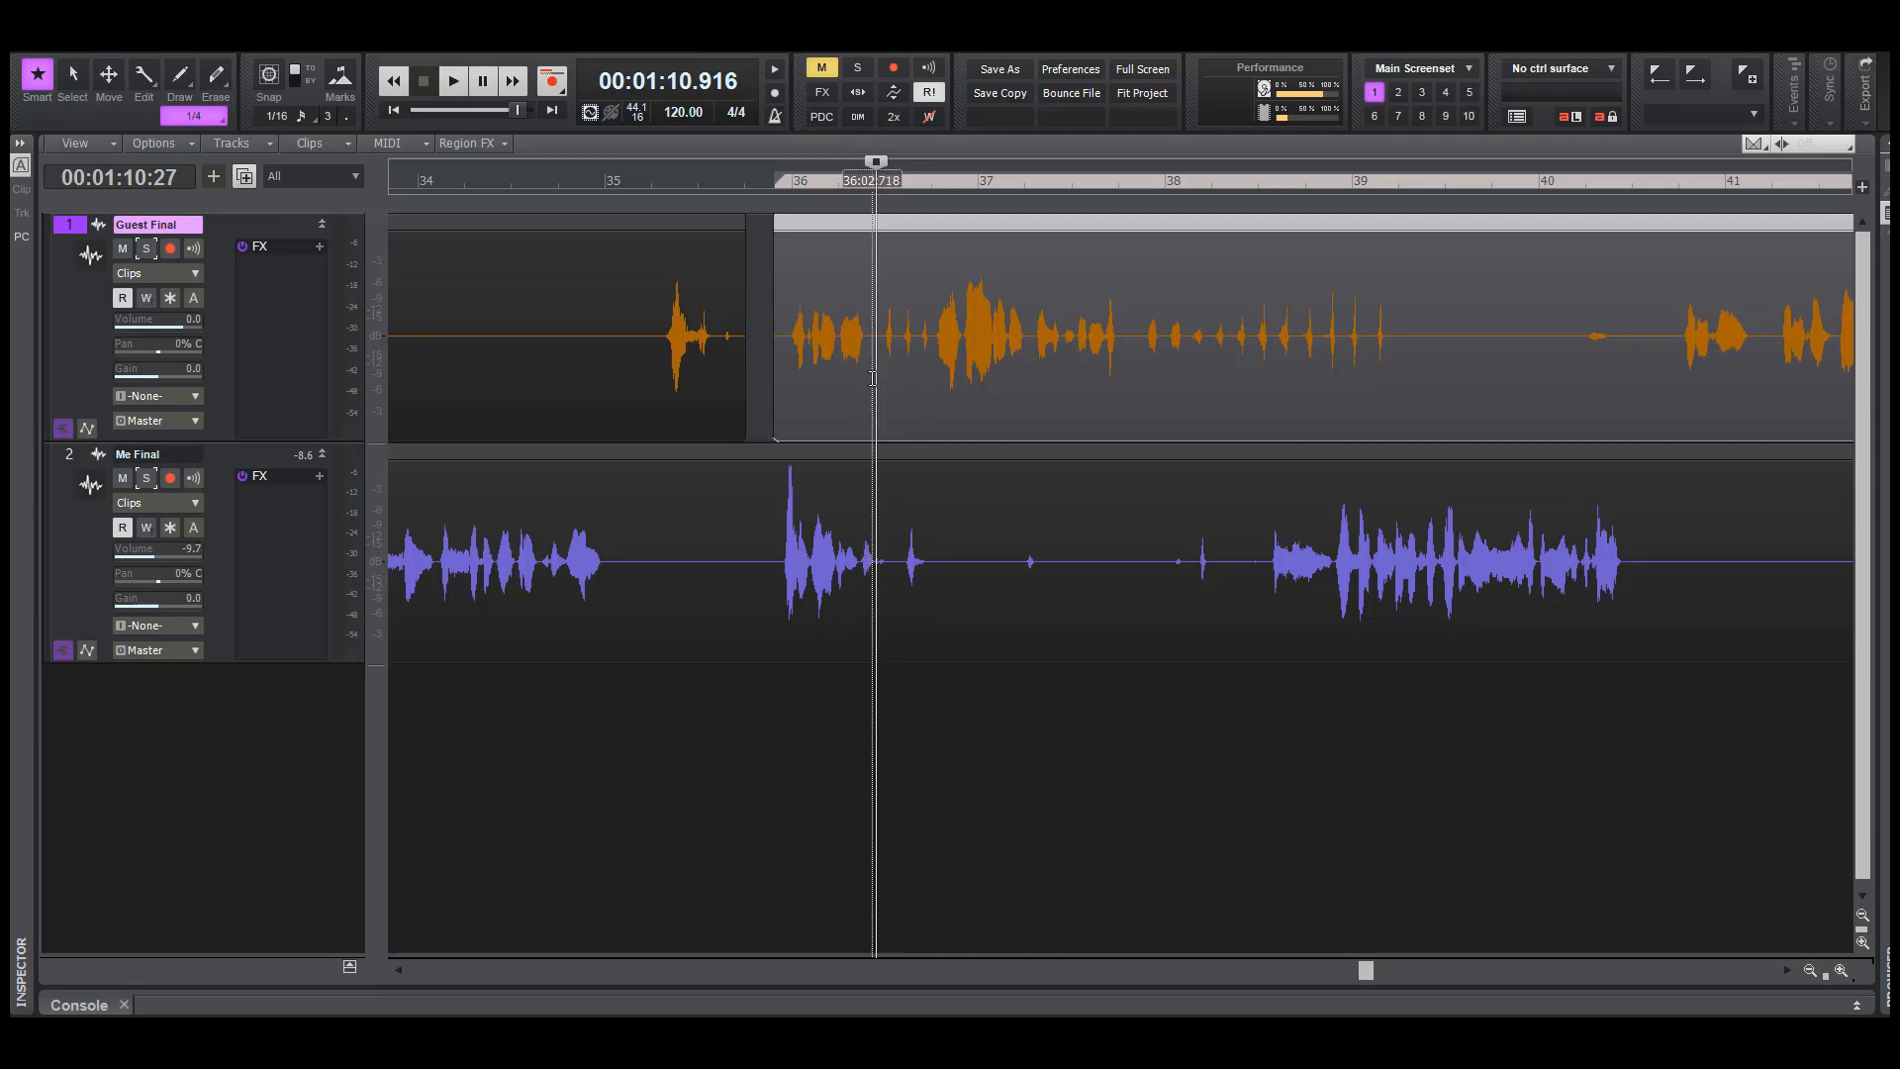
Cut out the brief silence after the first Guest Final phrase at bar 36 and move that phrase earlier against the preceding clip
drag(873, 377, 884, 376)
key(Delete)
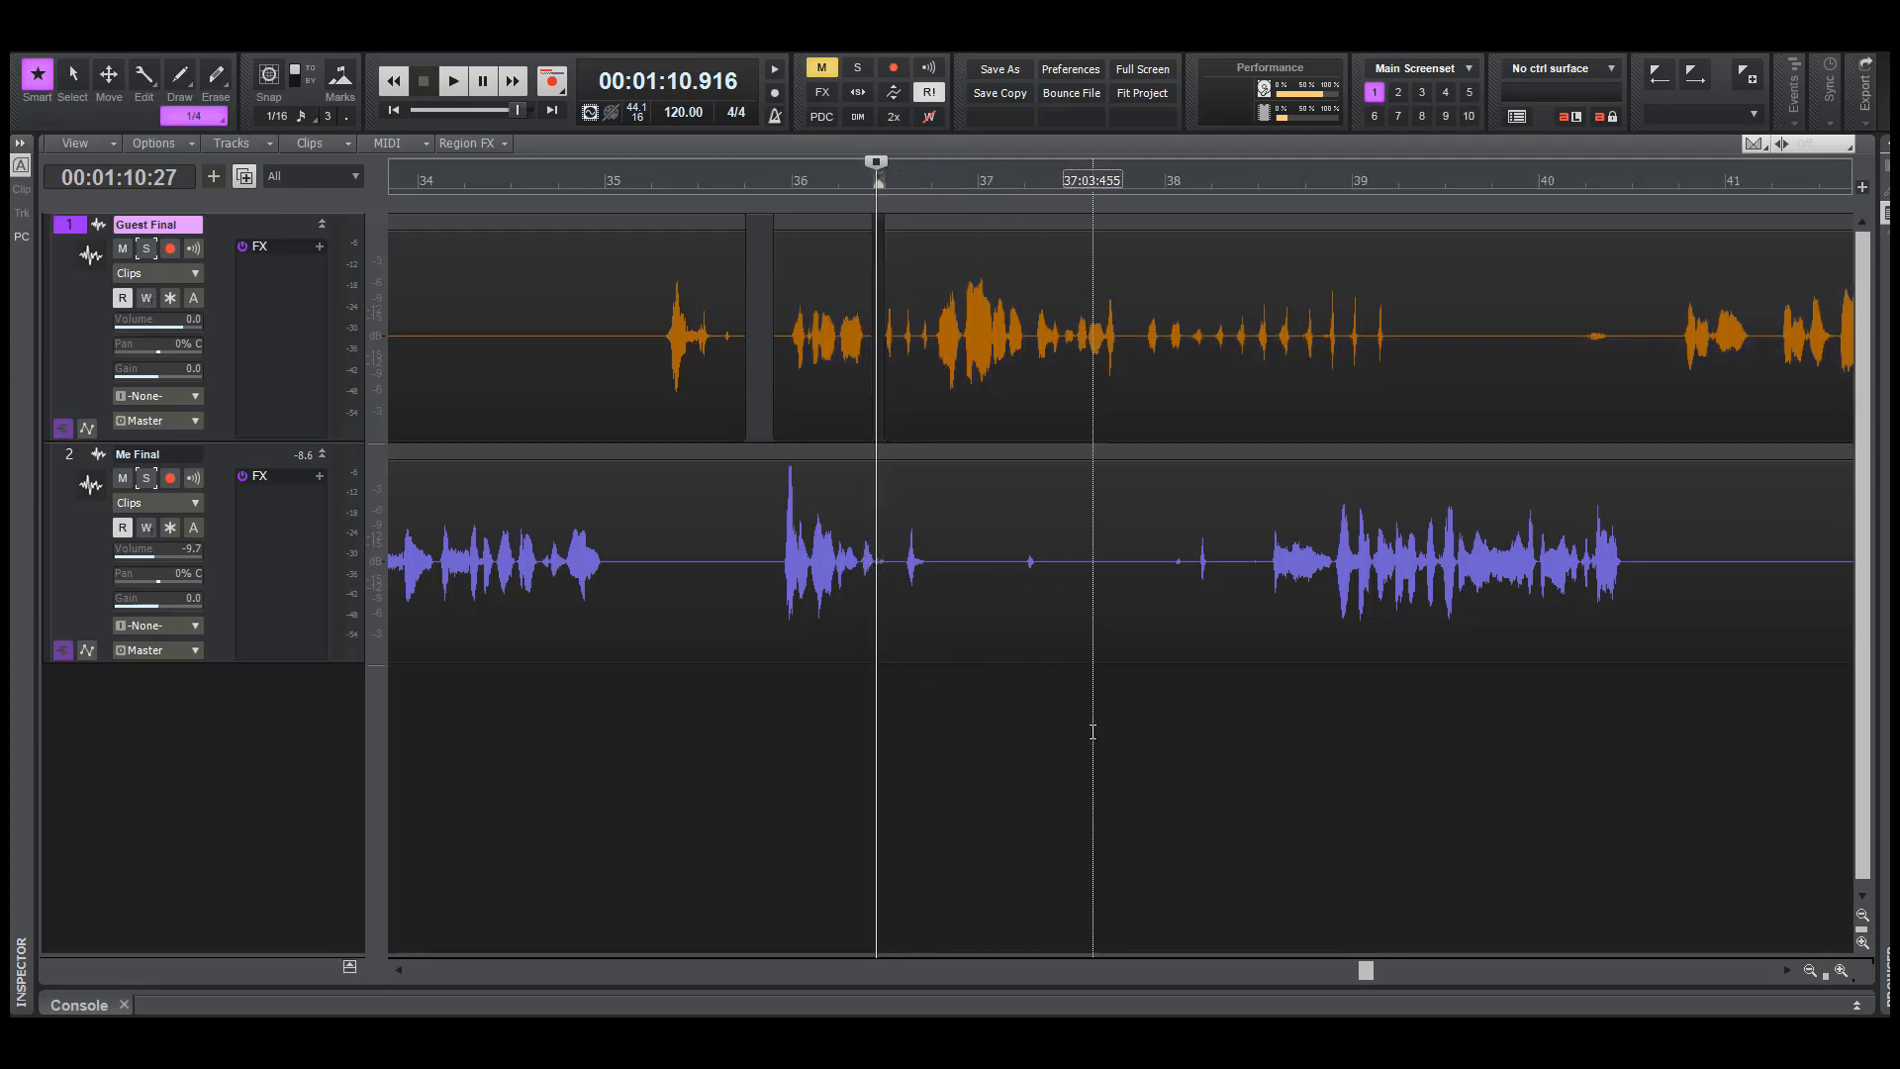
key(F7)
drag(875, 440, 837, 456)
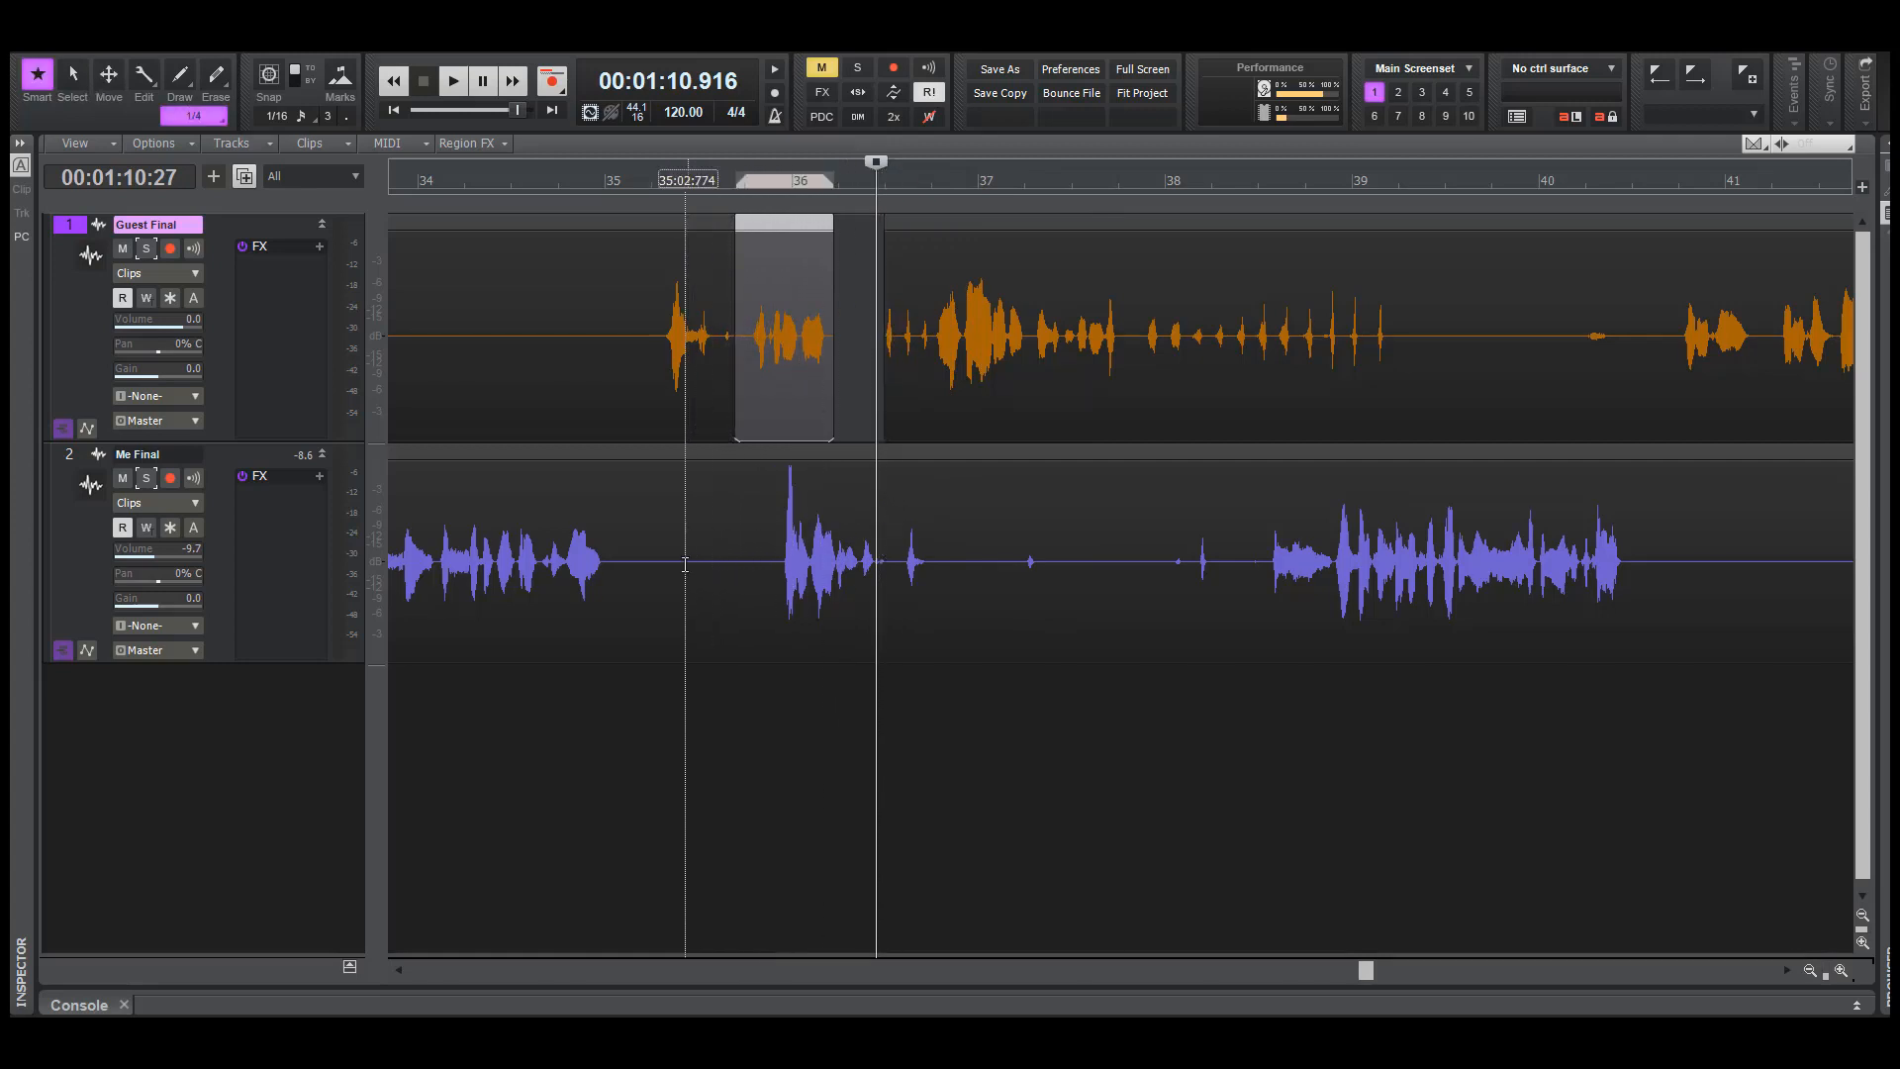
Delete a short silent stretch of Me Final between bars 35 and 36, below the short Guest Final word
key(F6)
drag(672, 565, 703, 565)
key(Delete)
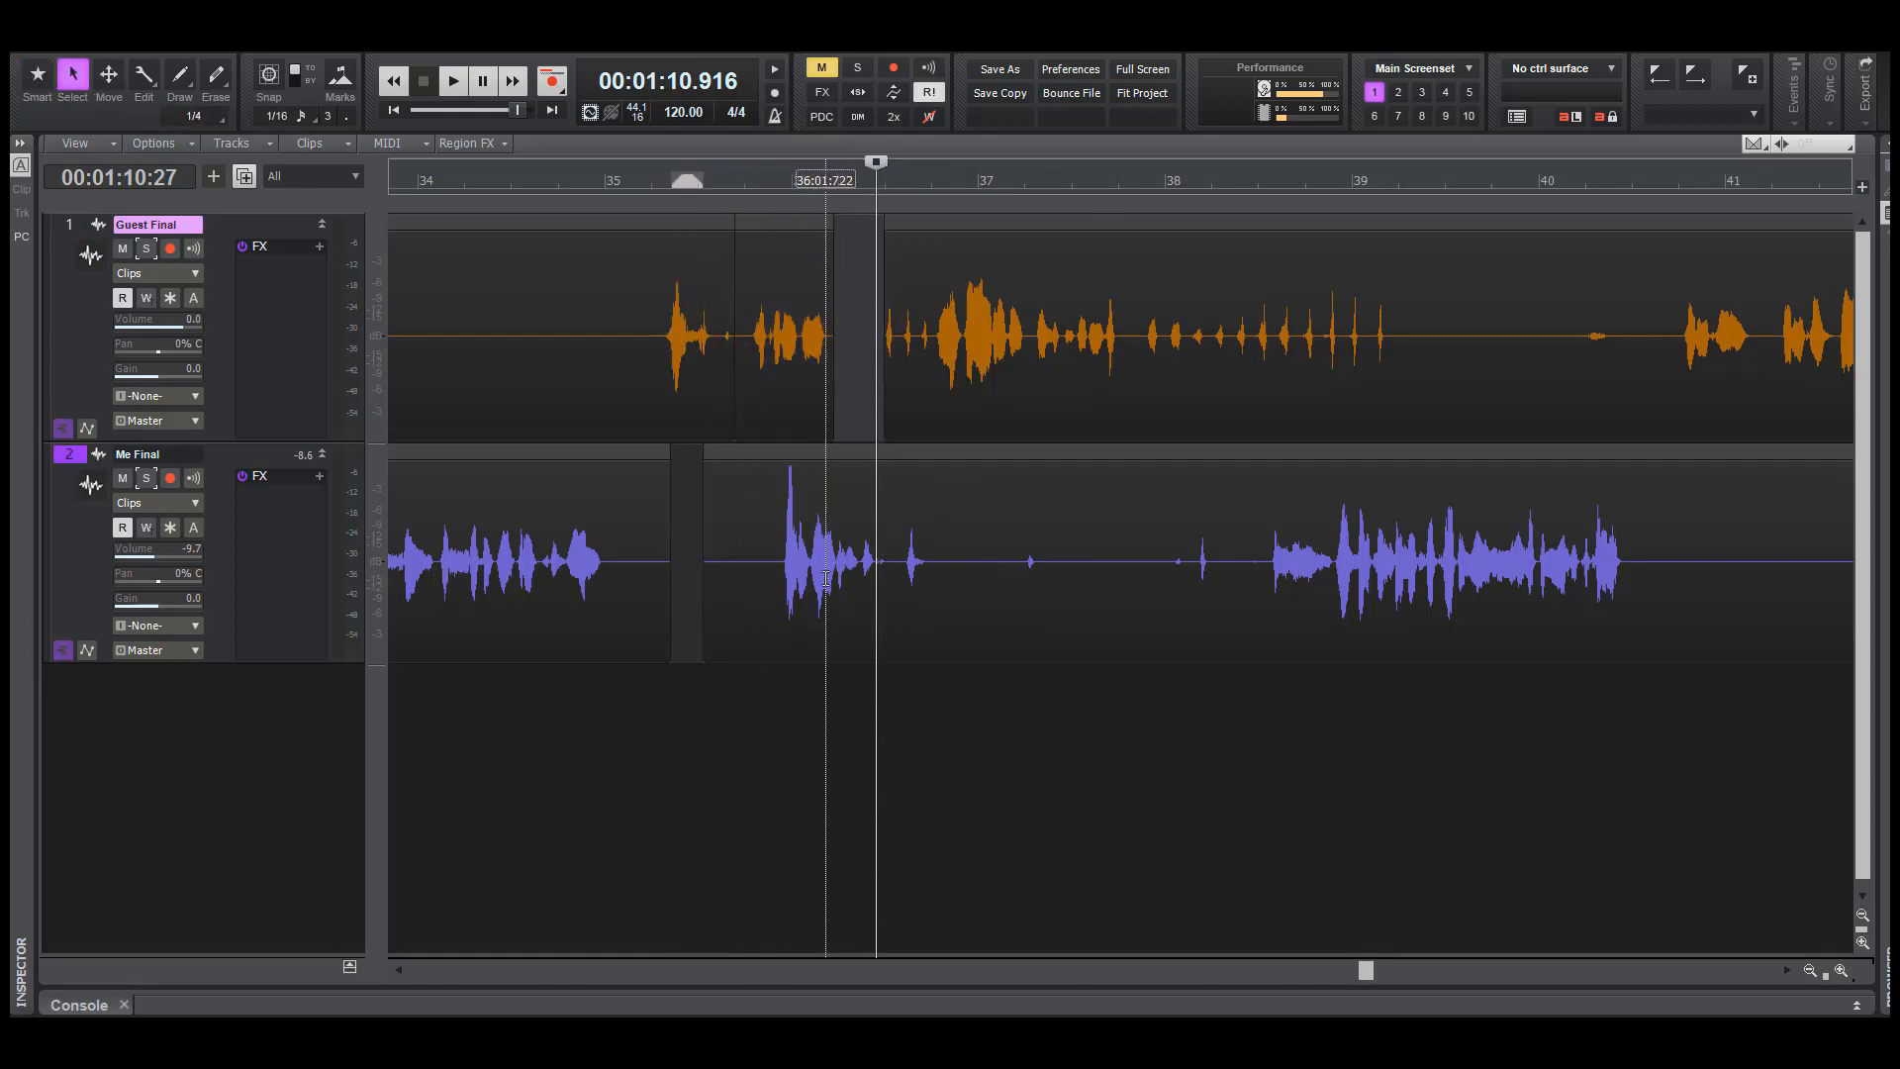
Move the remaining Guest Final and Me Final clips after the cuts together about a quarter bar later
click(816, 514)
ctrl+click(986, 374)
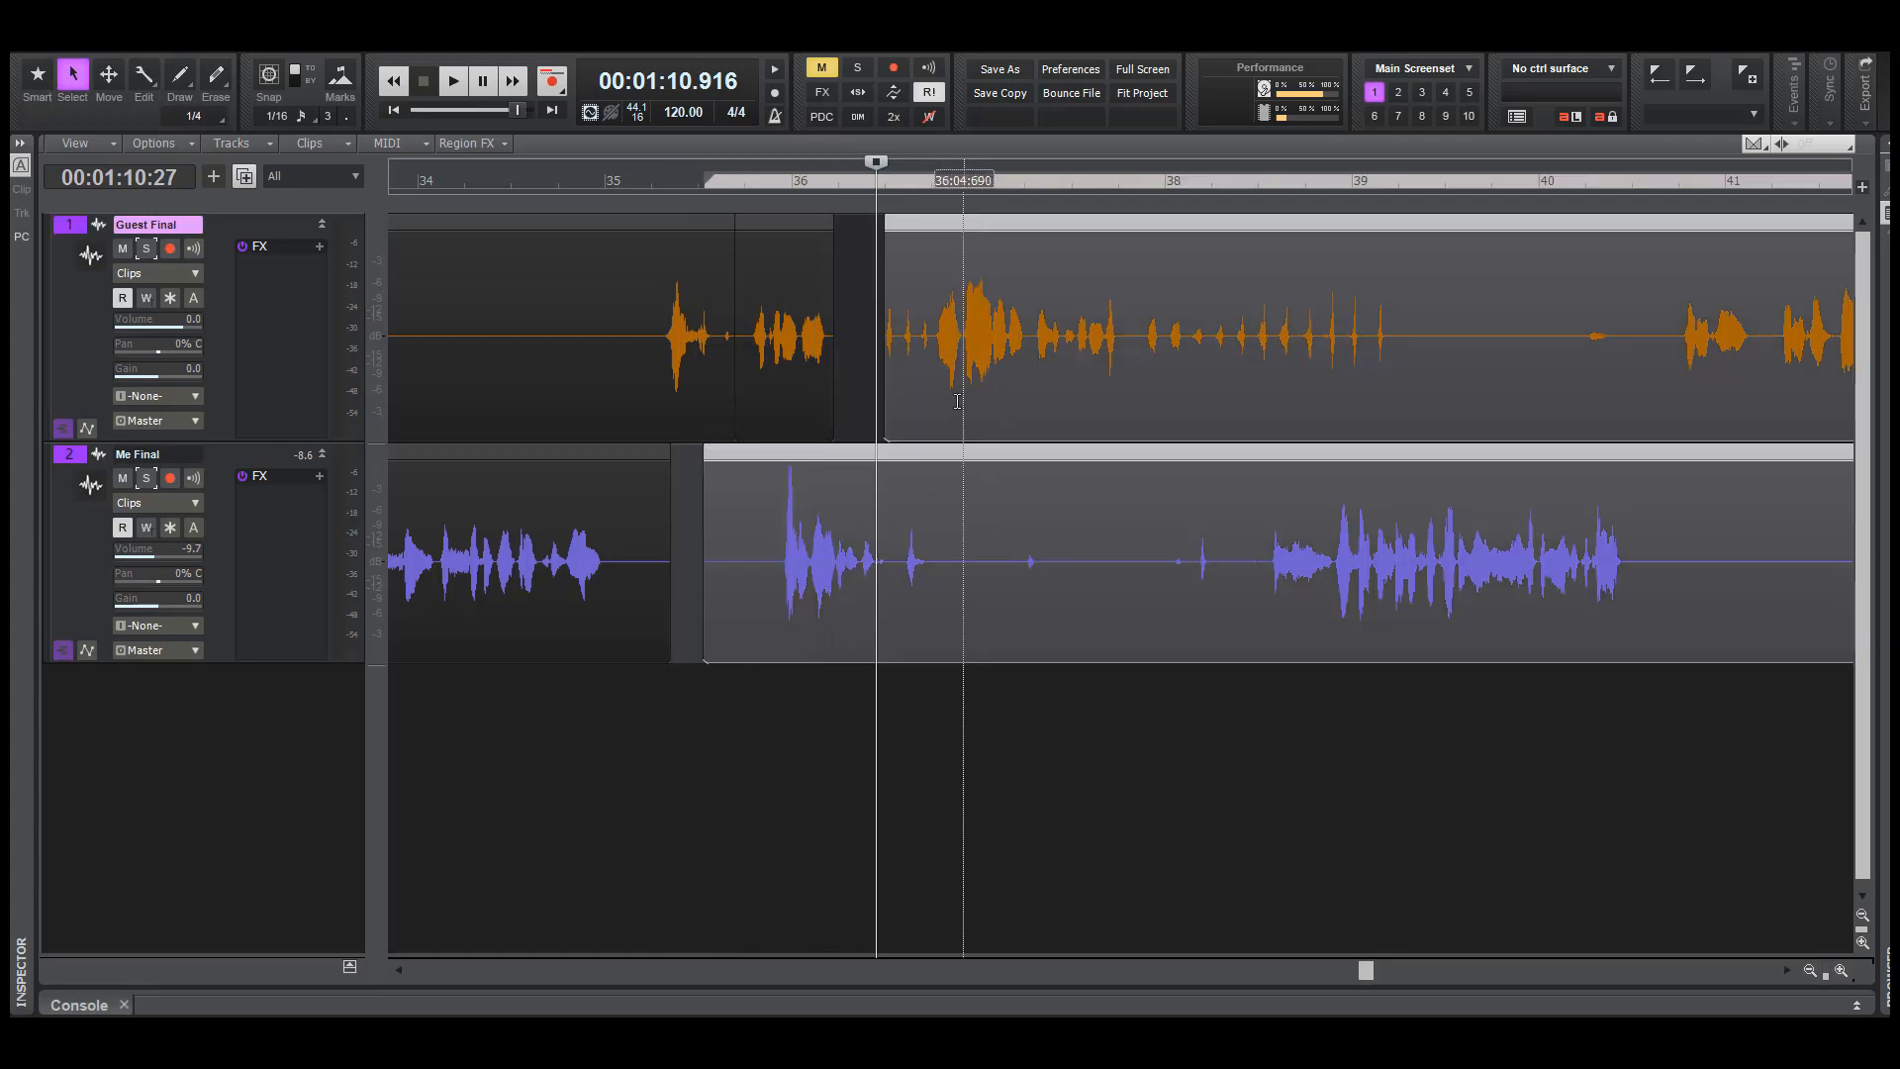
key(F7)
drag(742, 478, 789, 479)
Play both tracks from about 69.3 seconds to check the moved clips
click(729, 801)
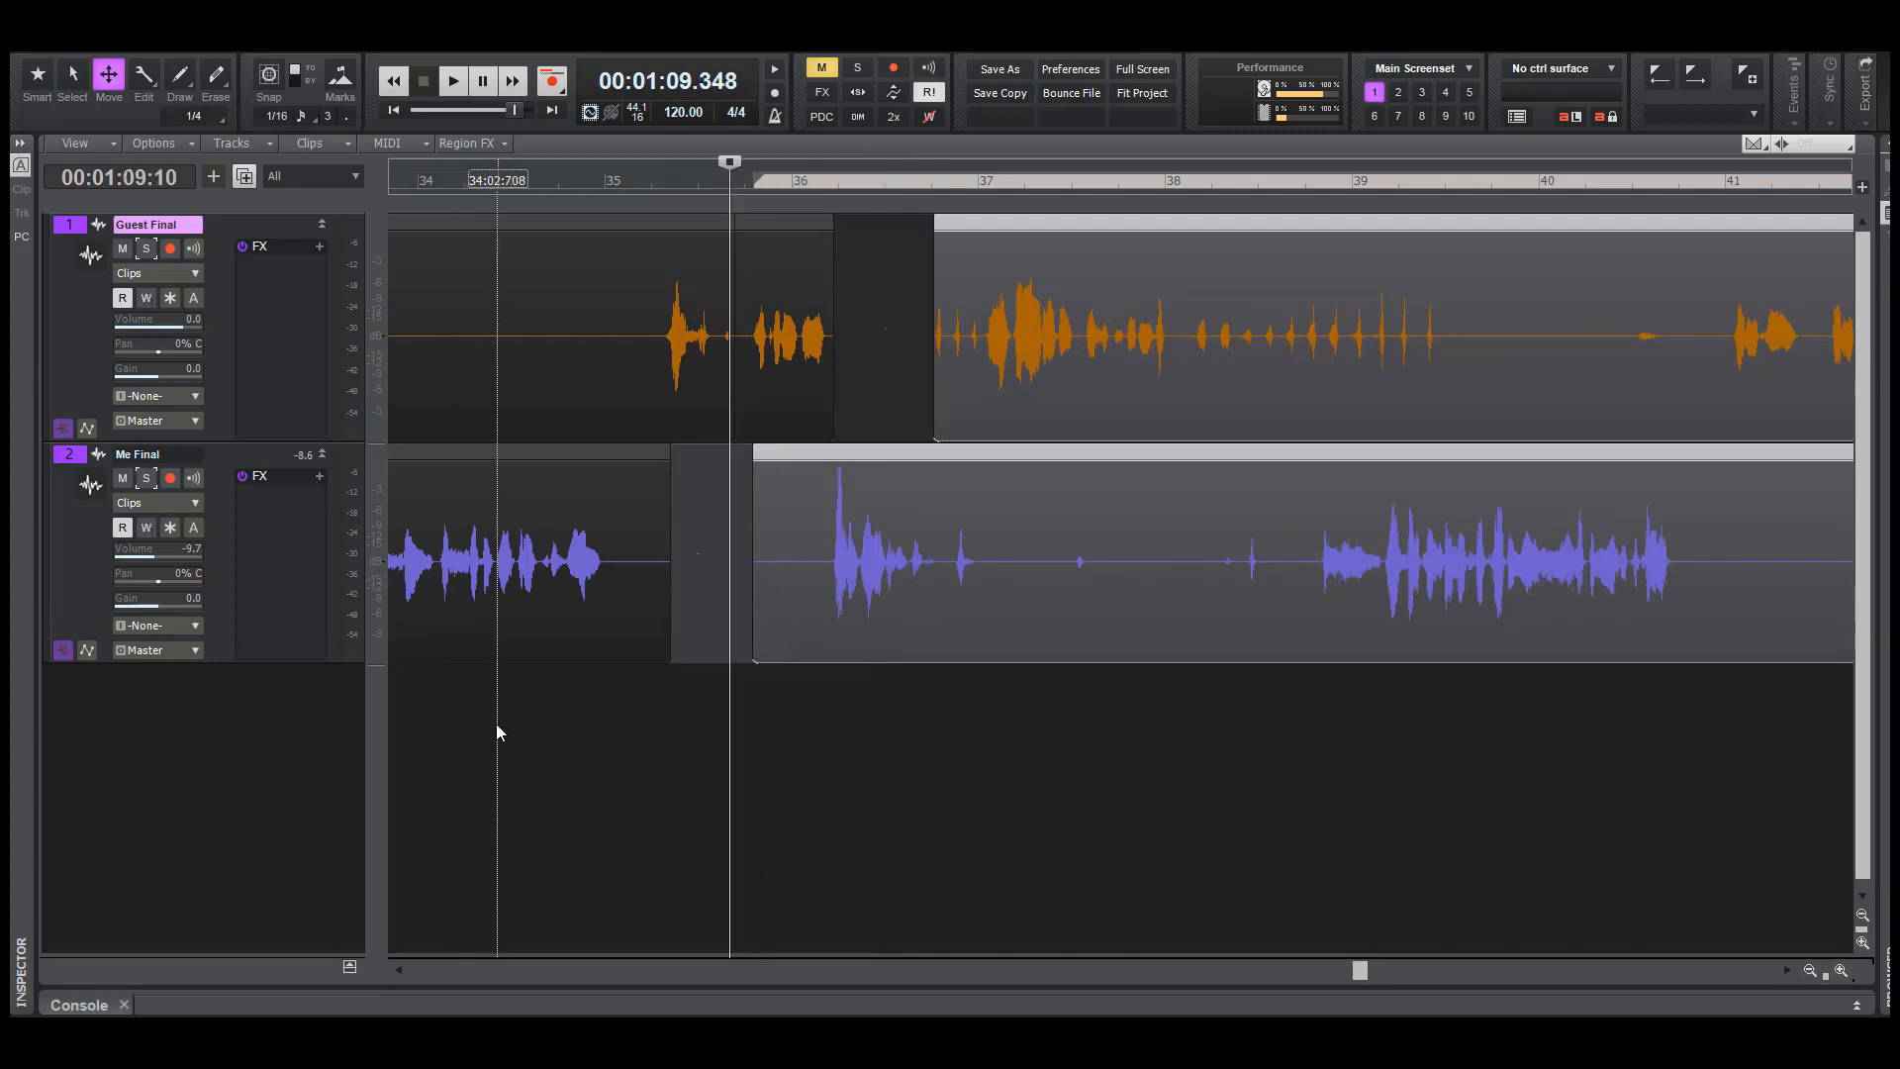
key(space)
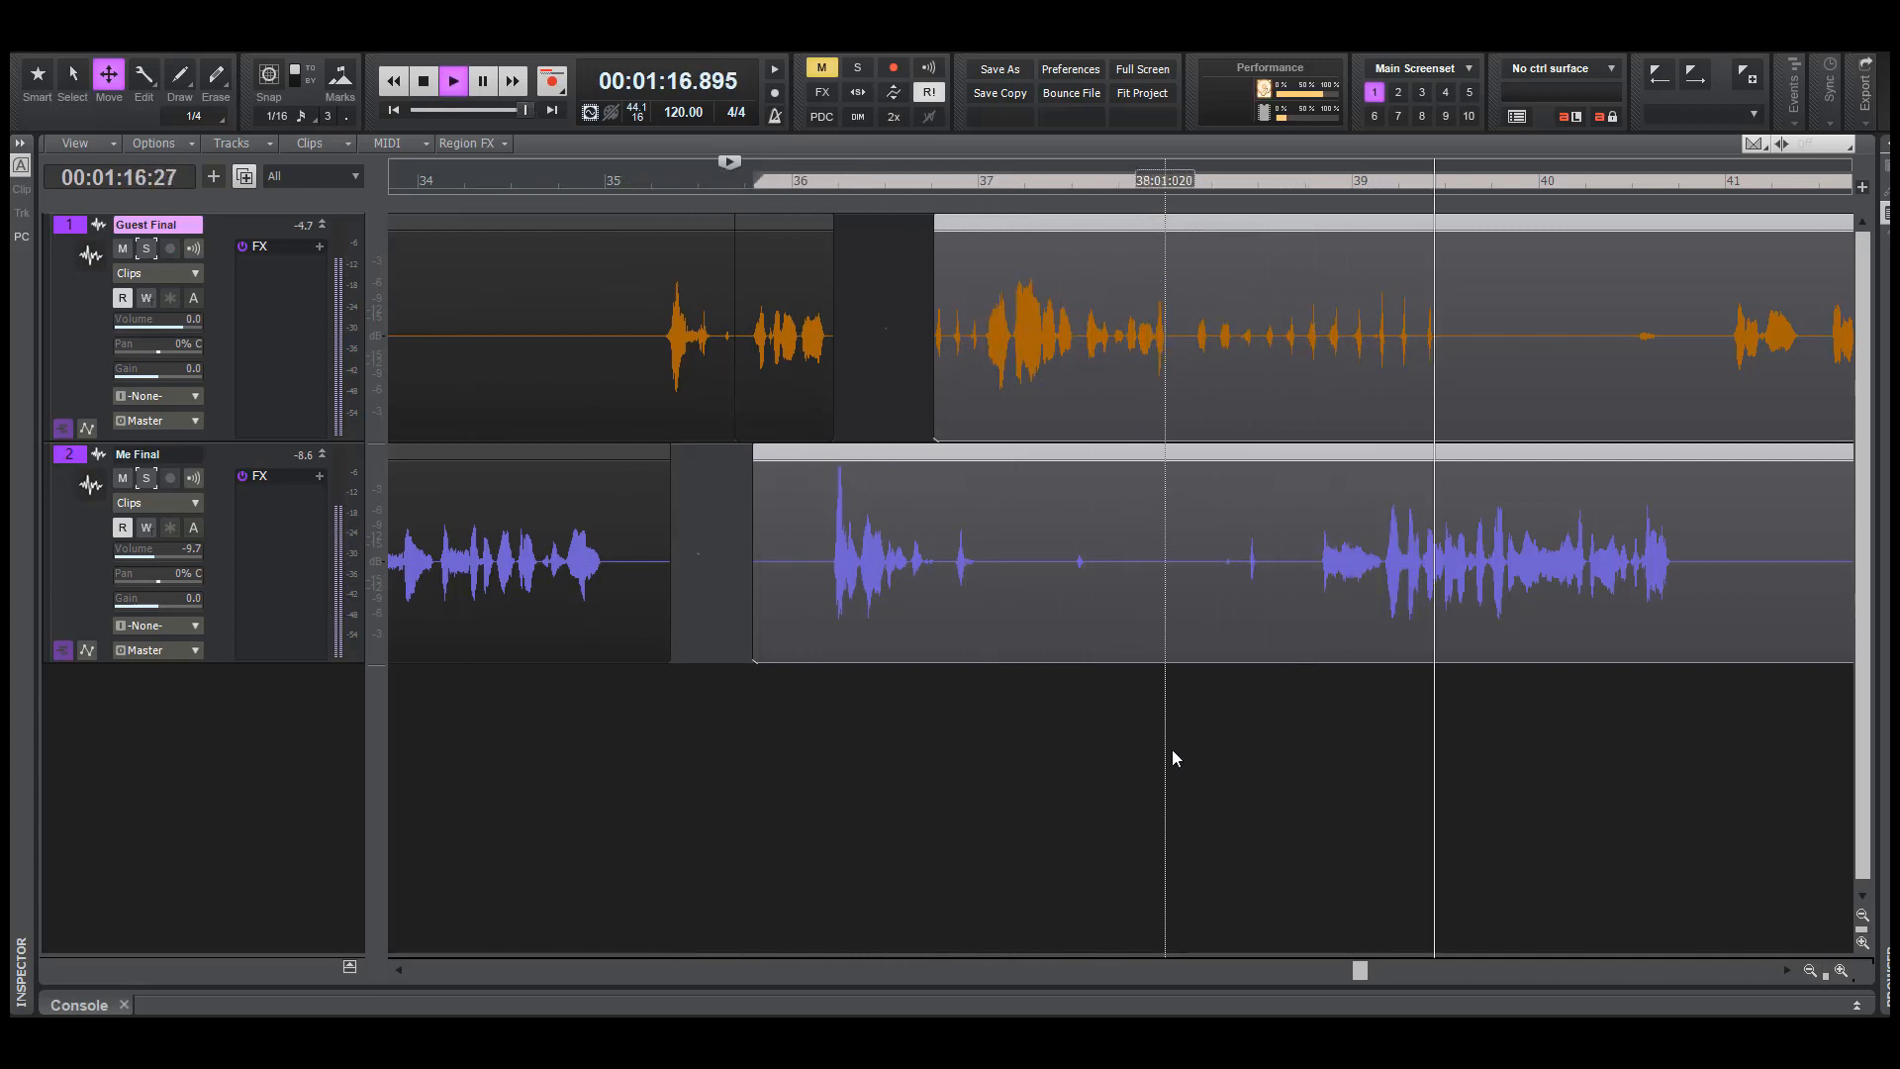
key(space)
Play both tracks again from about 68.6 seconds to check the spacing between the words around bar 36
click(1059, 782)
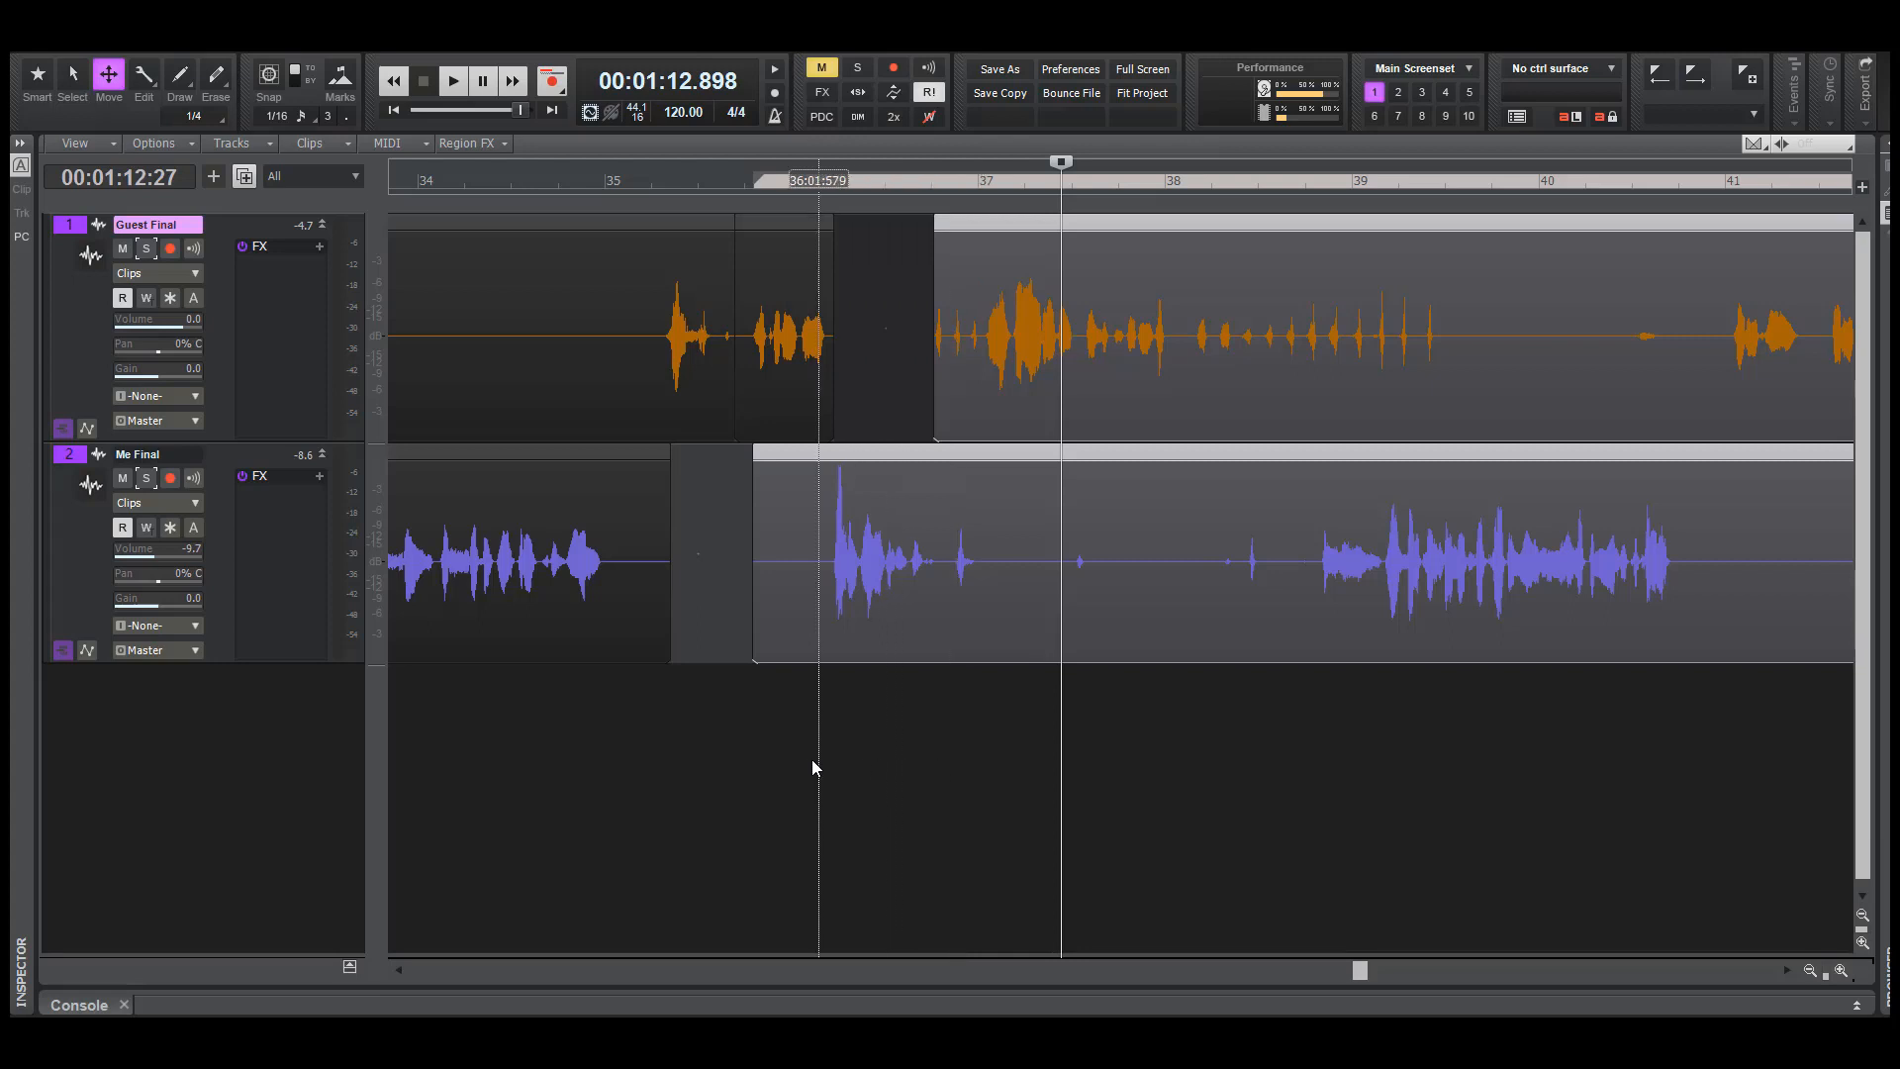
click(766, 748)
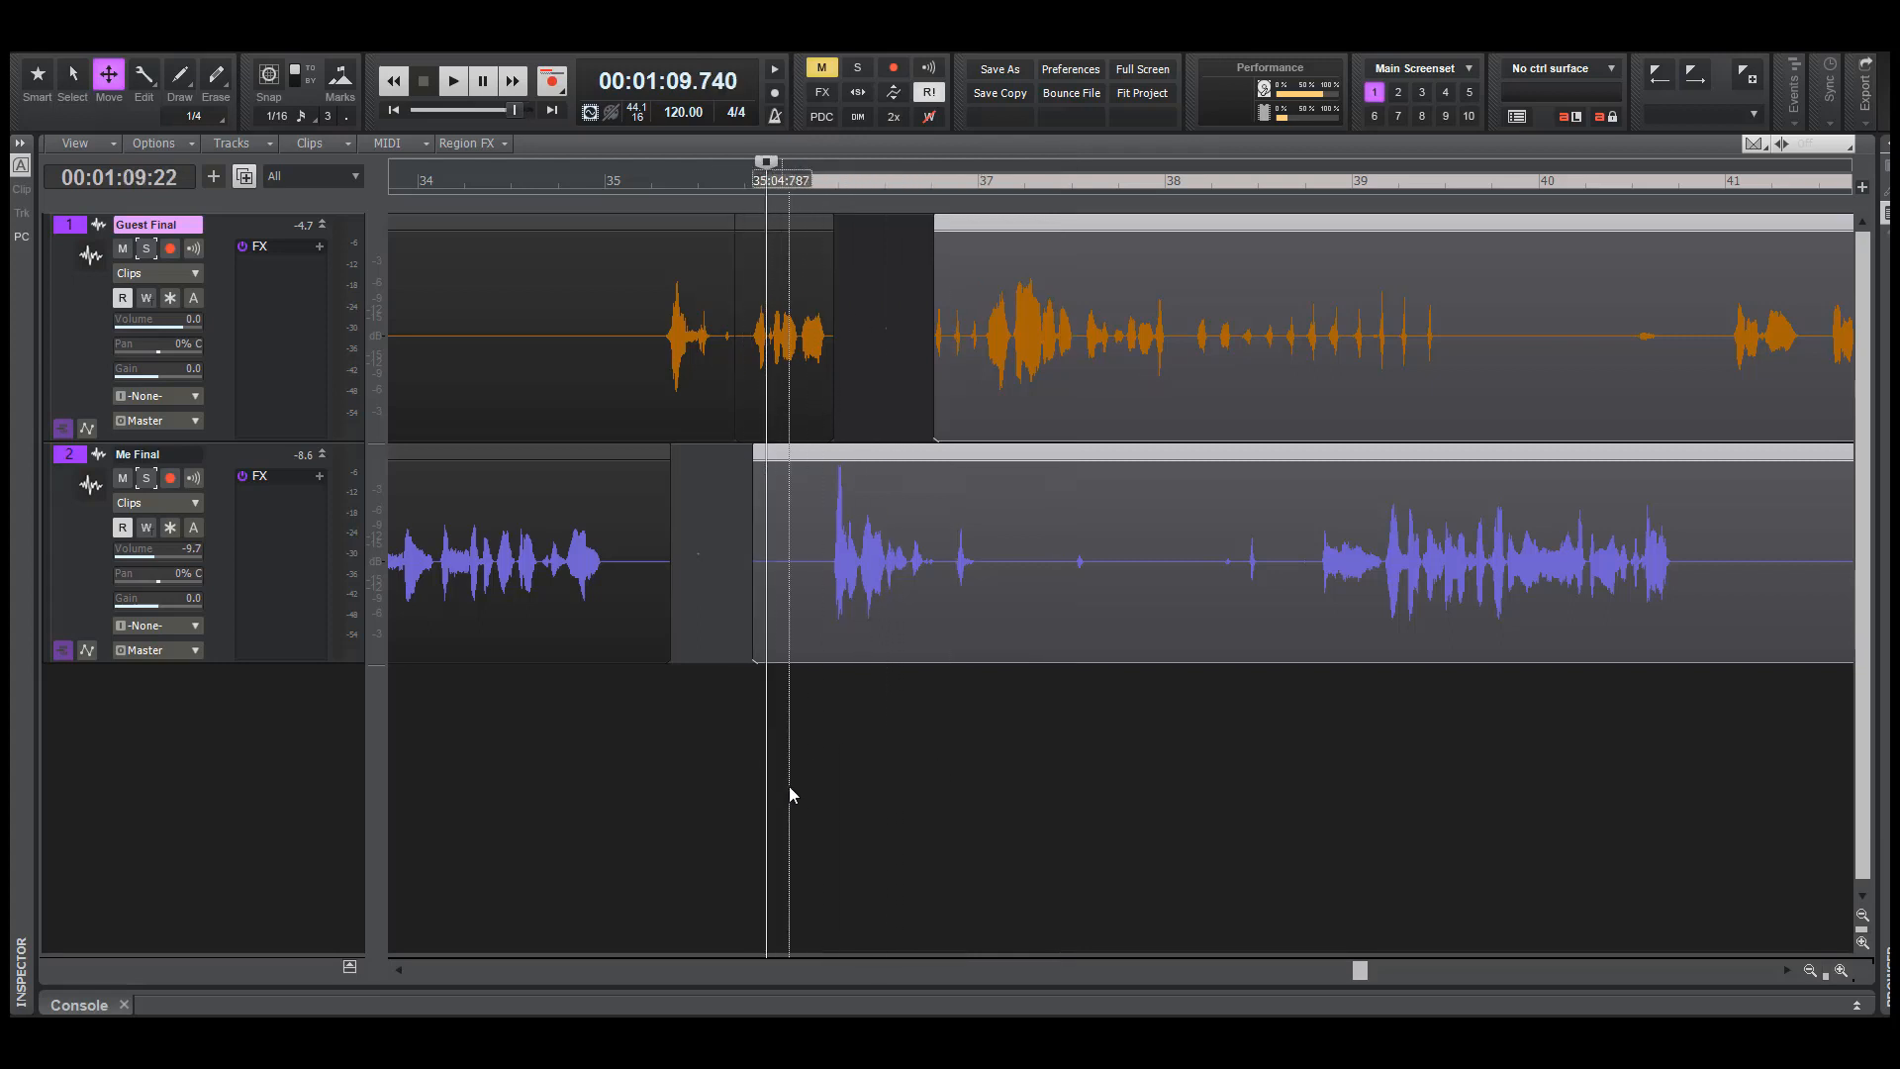
click(663, 721)
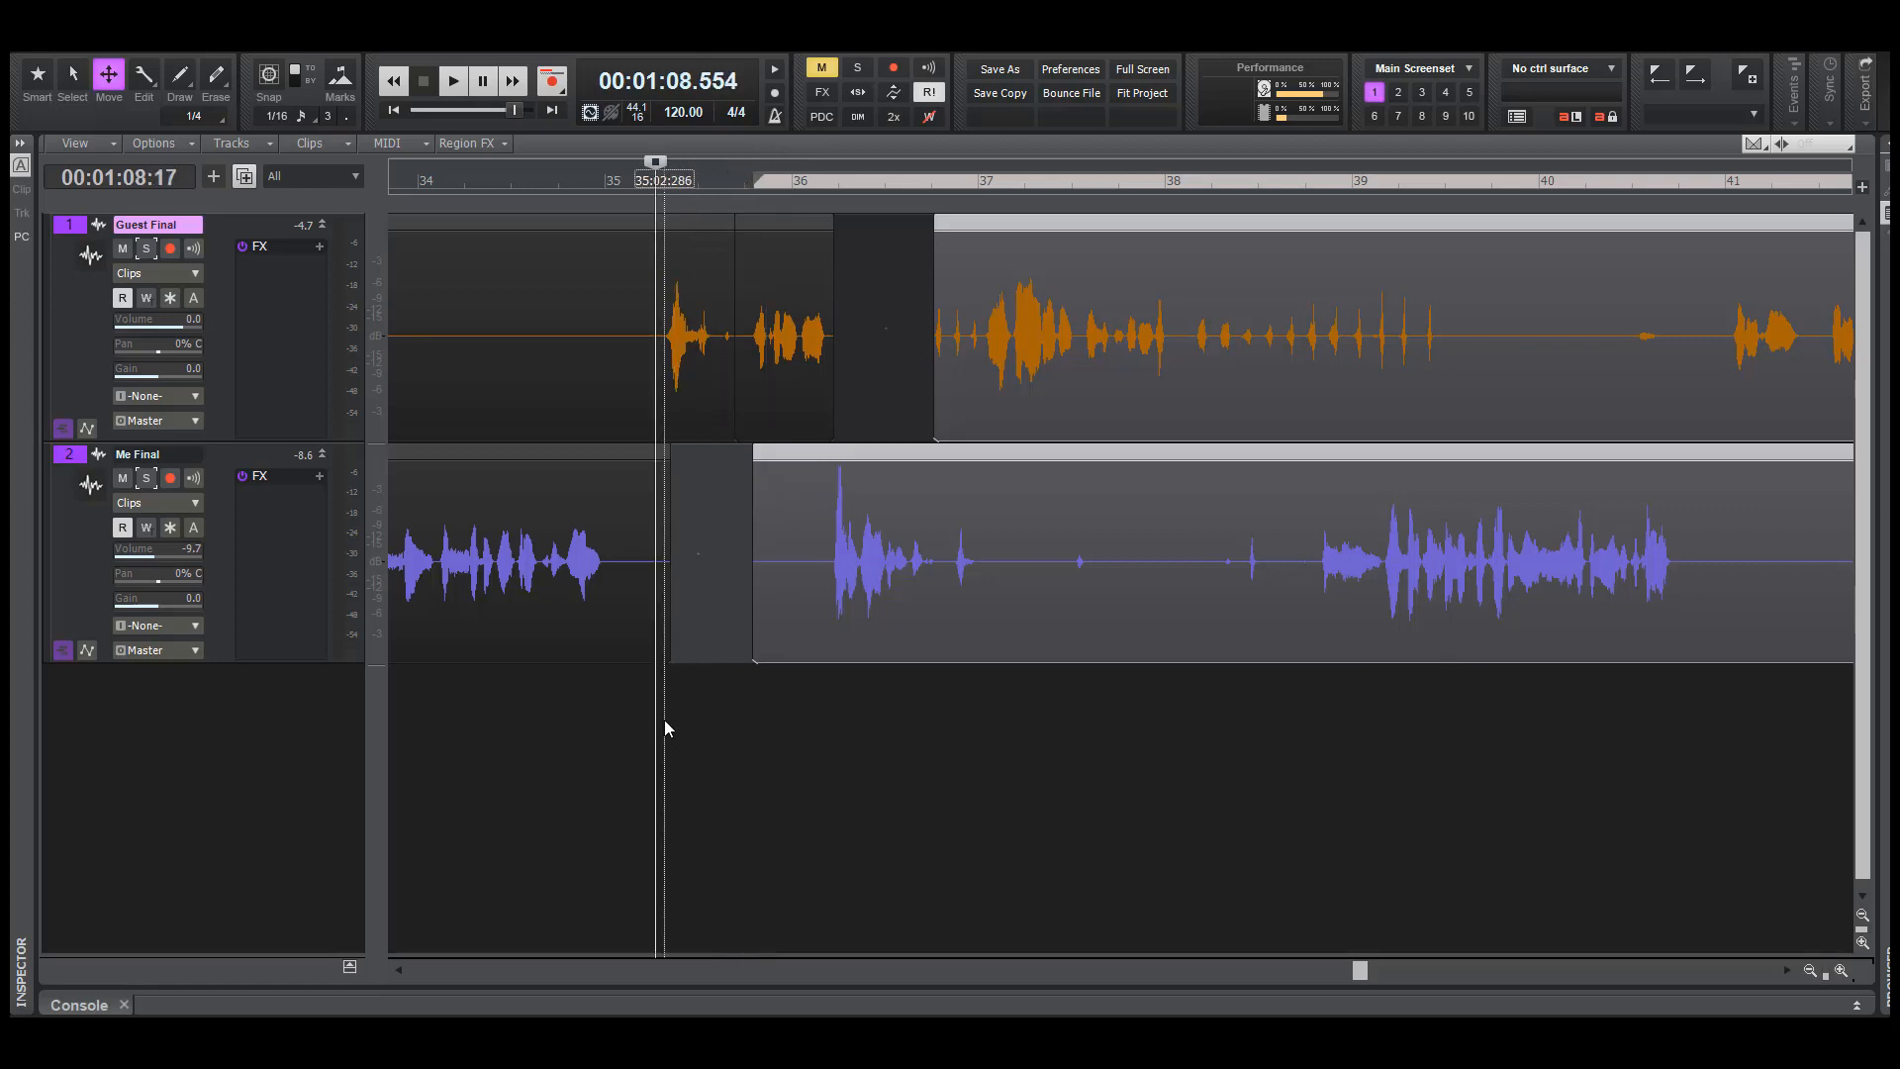
key(space)
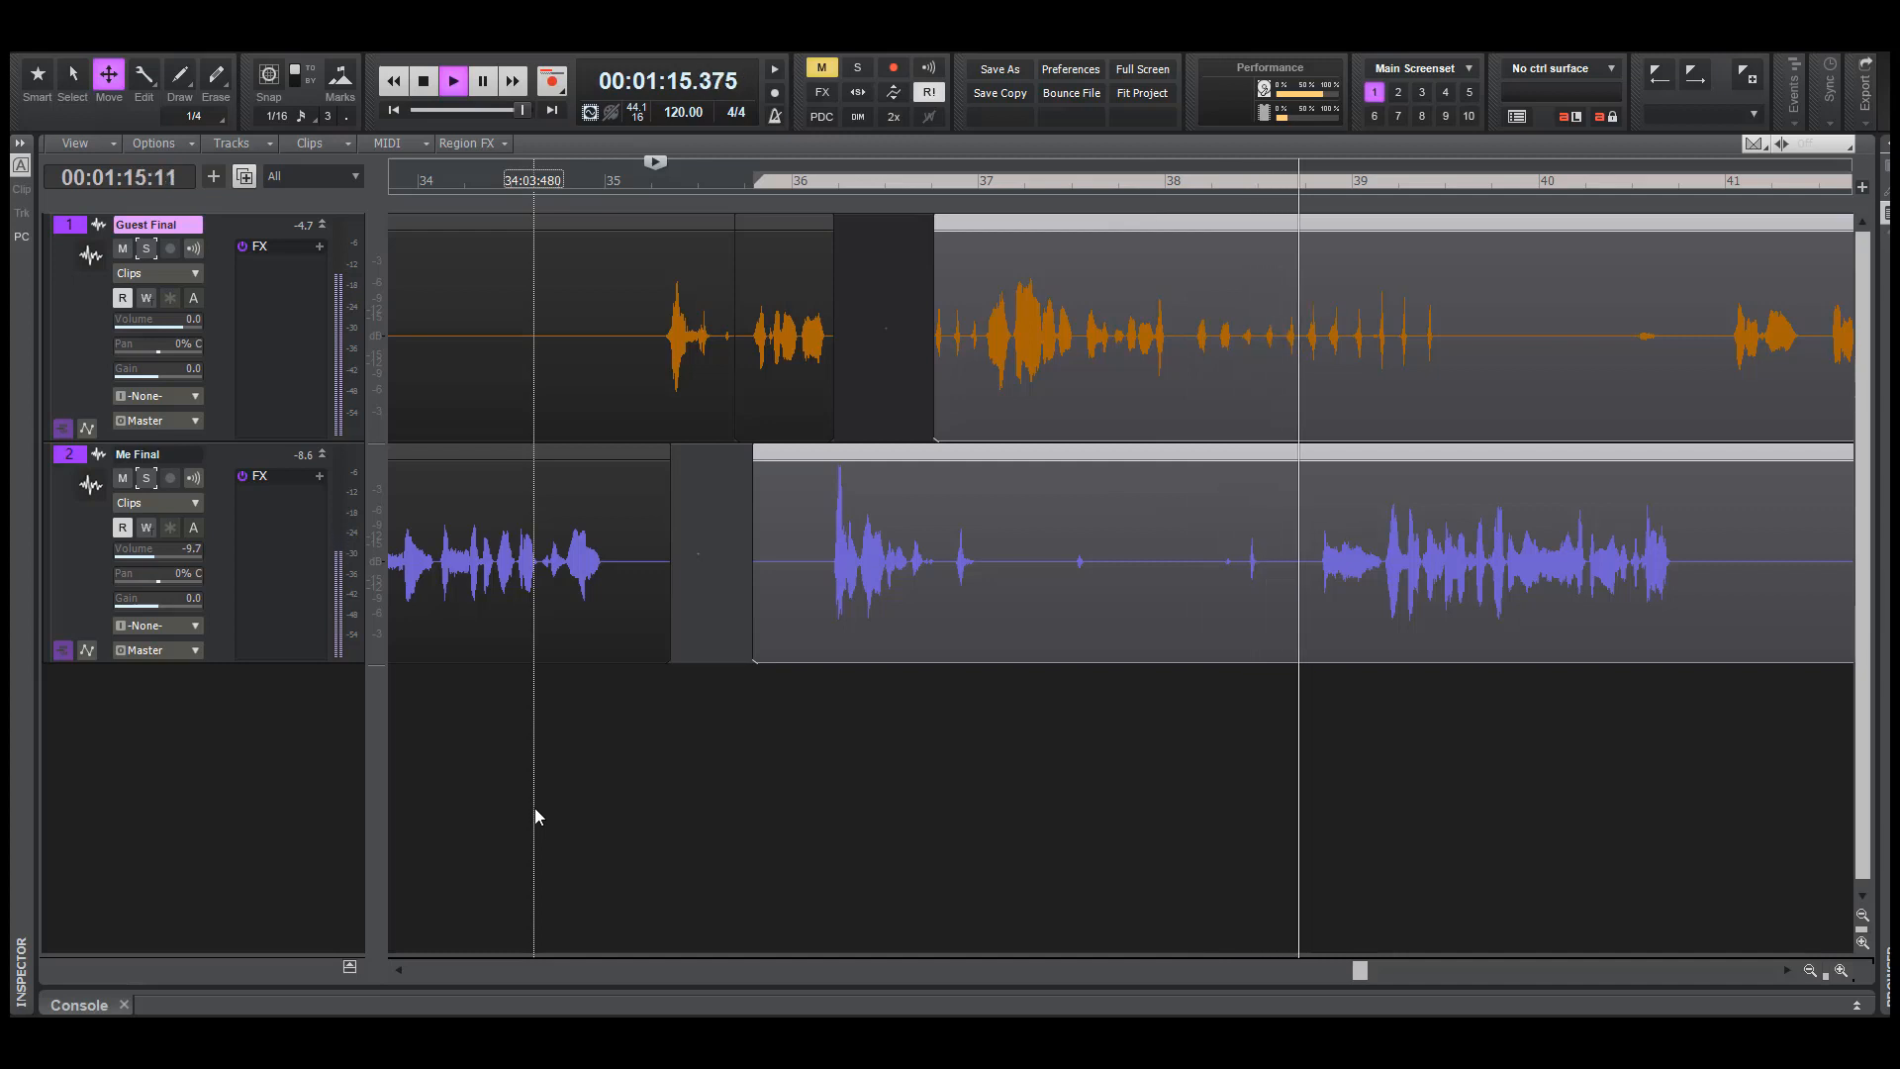
key(space)
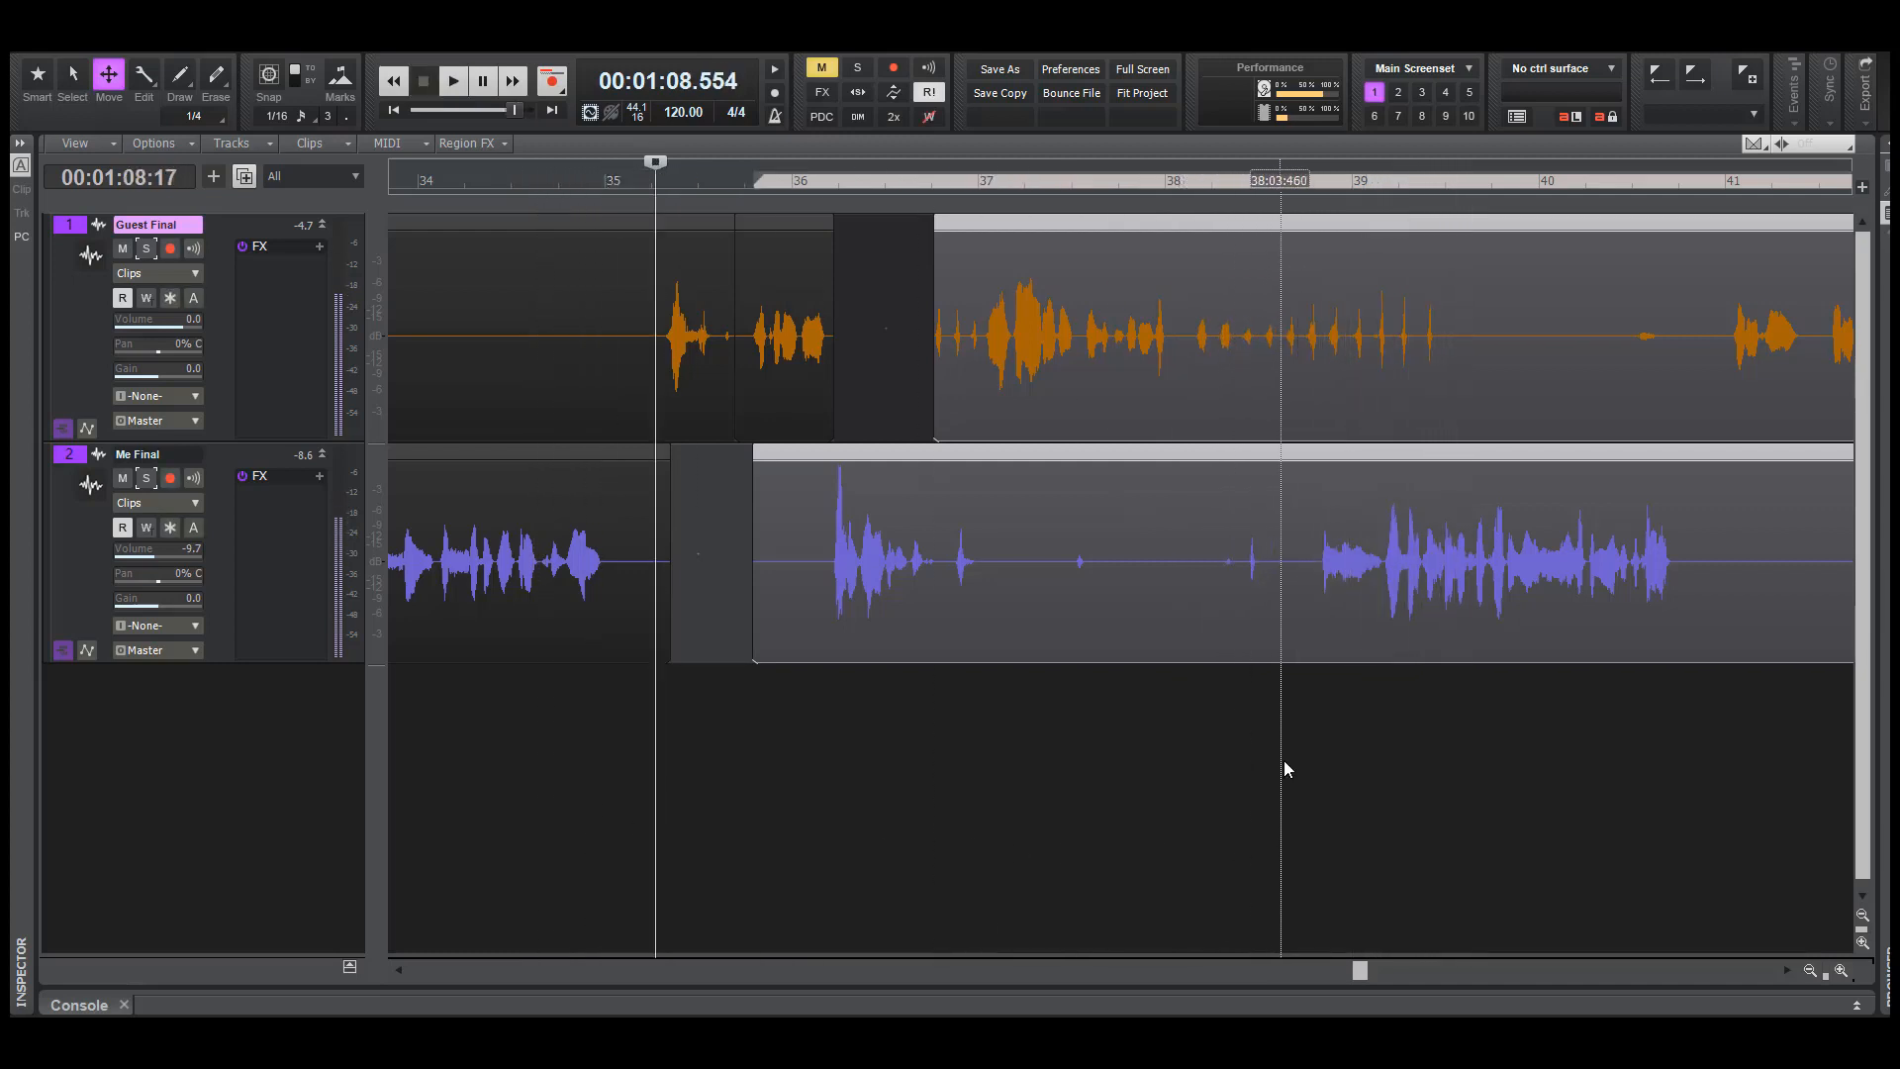
click(1284, 768)
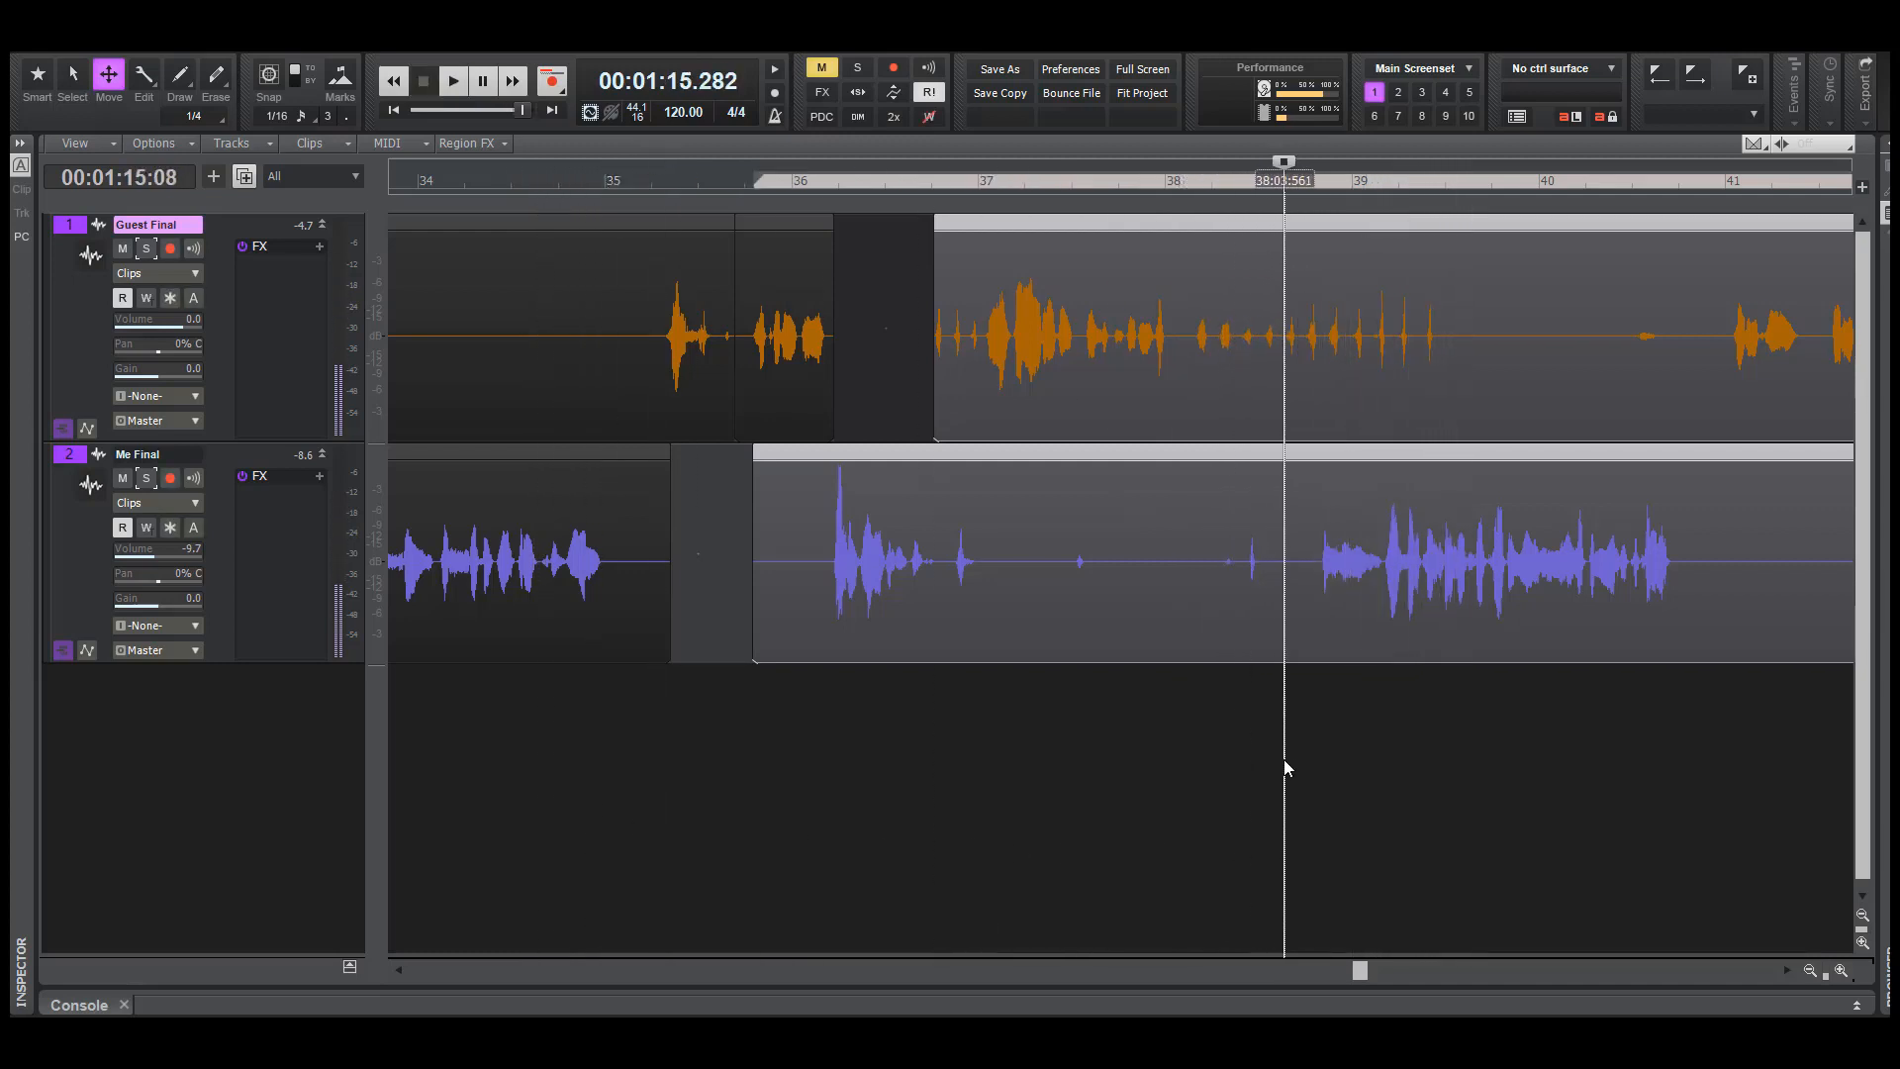
Deselect the clips, solo Me Final and play it from about 69.5 seconds and again from about 75.3 seconds
click(745, 599)
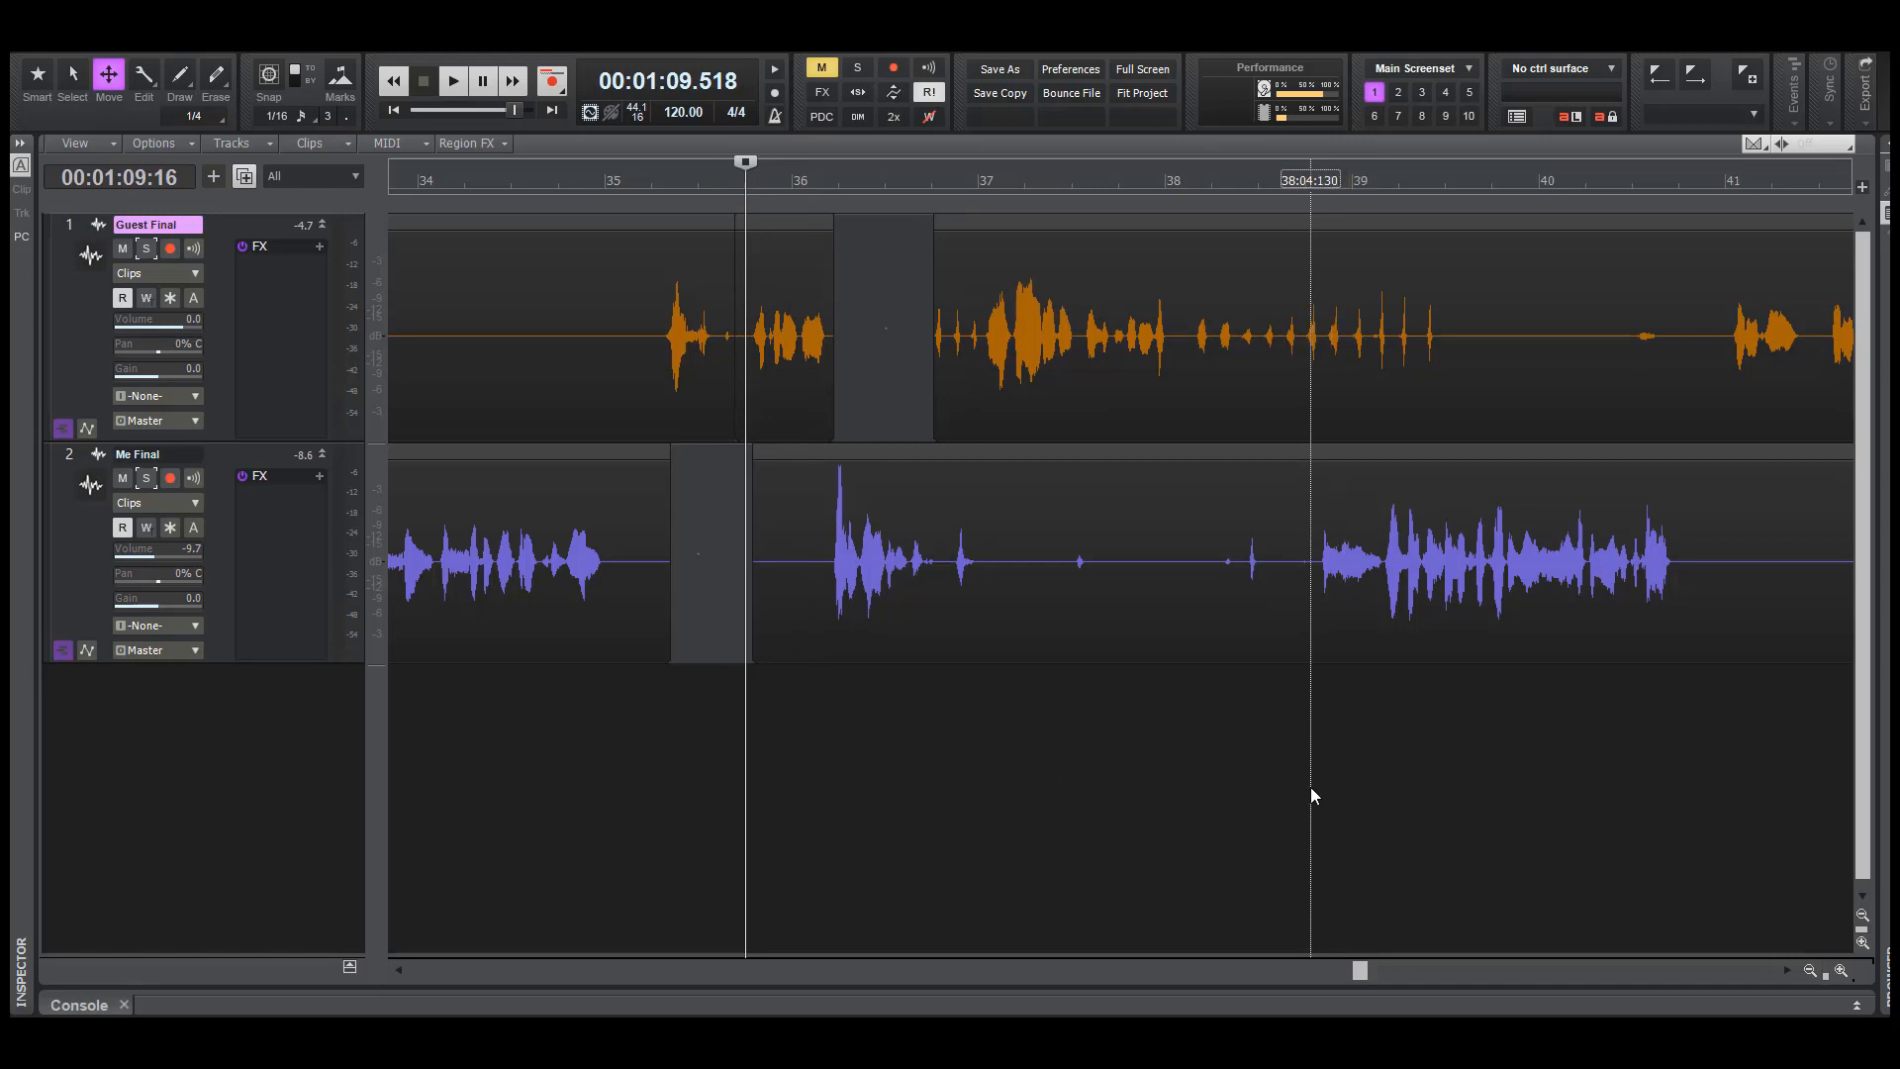
key(s)
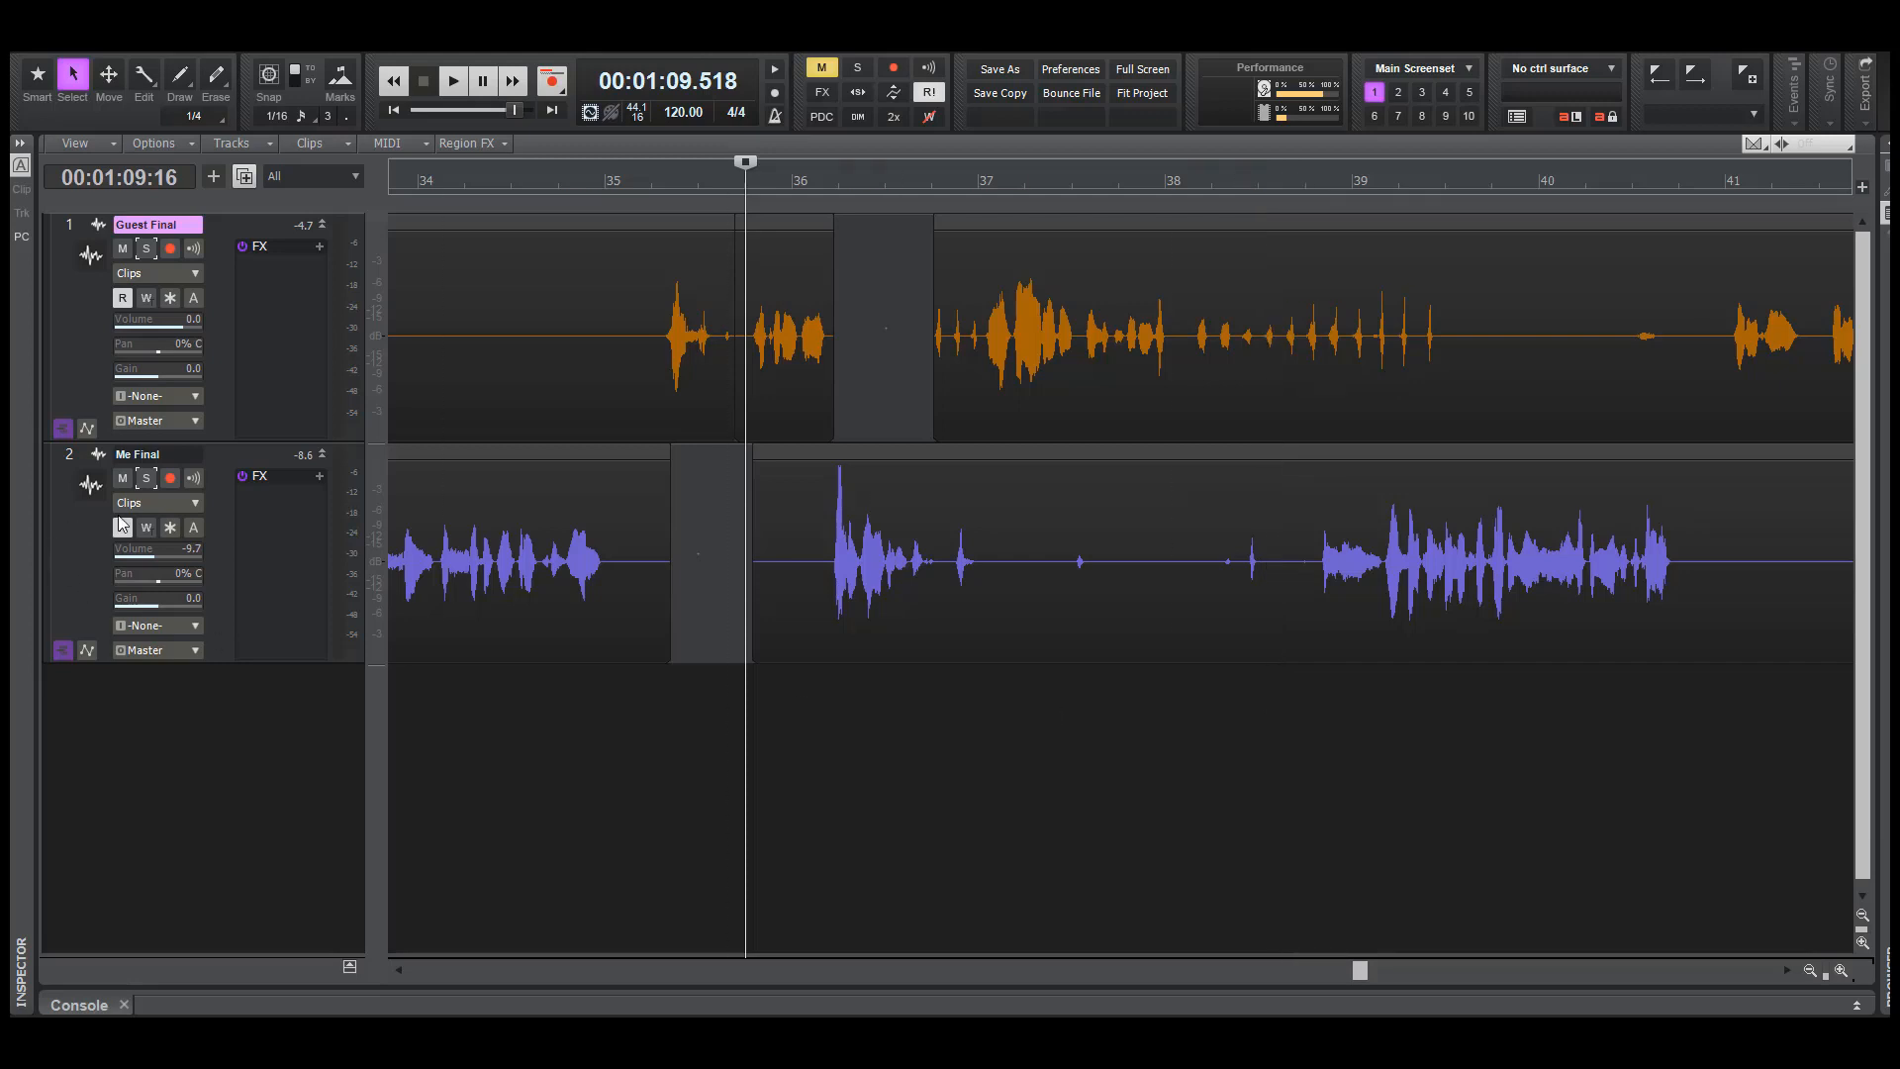
key(space)
key(space)
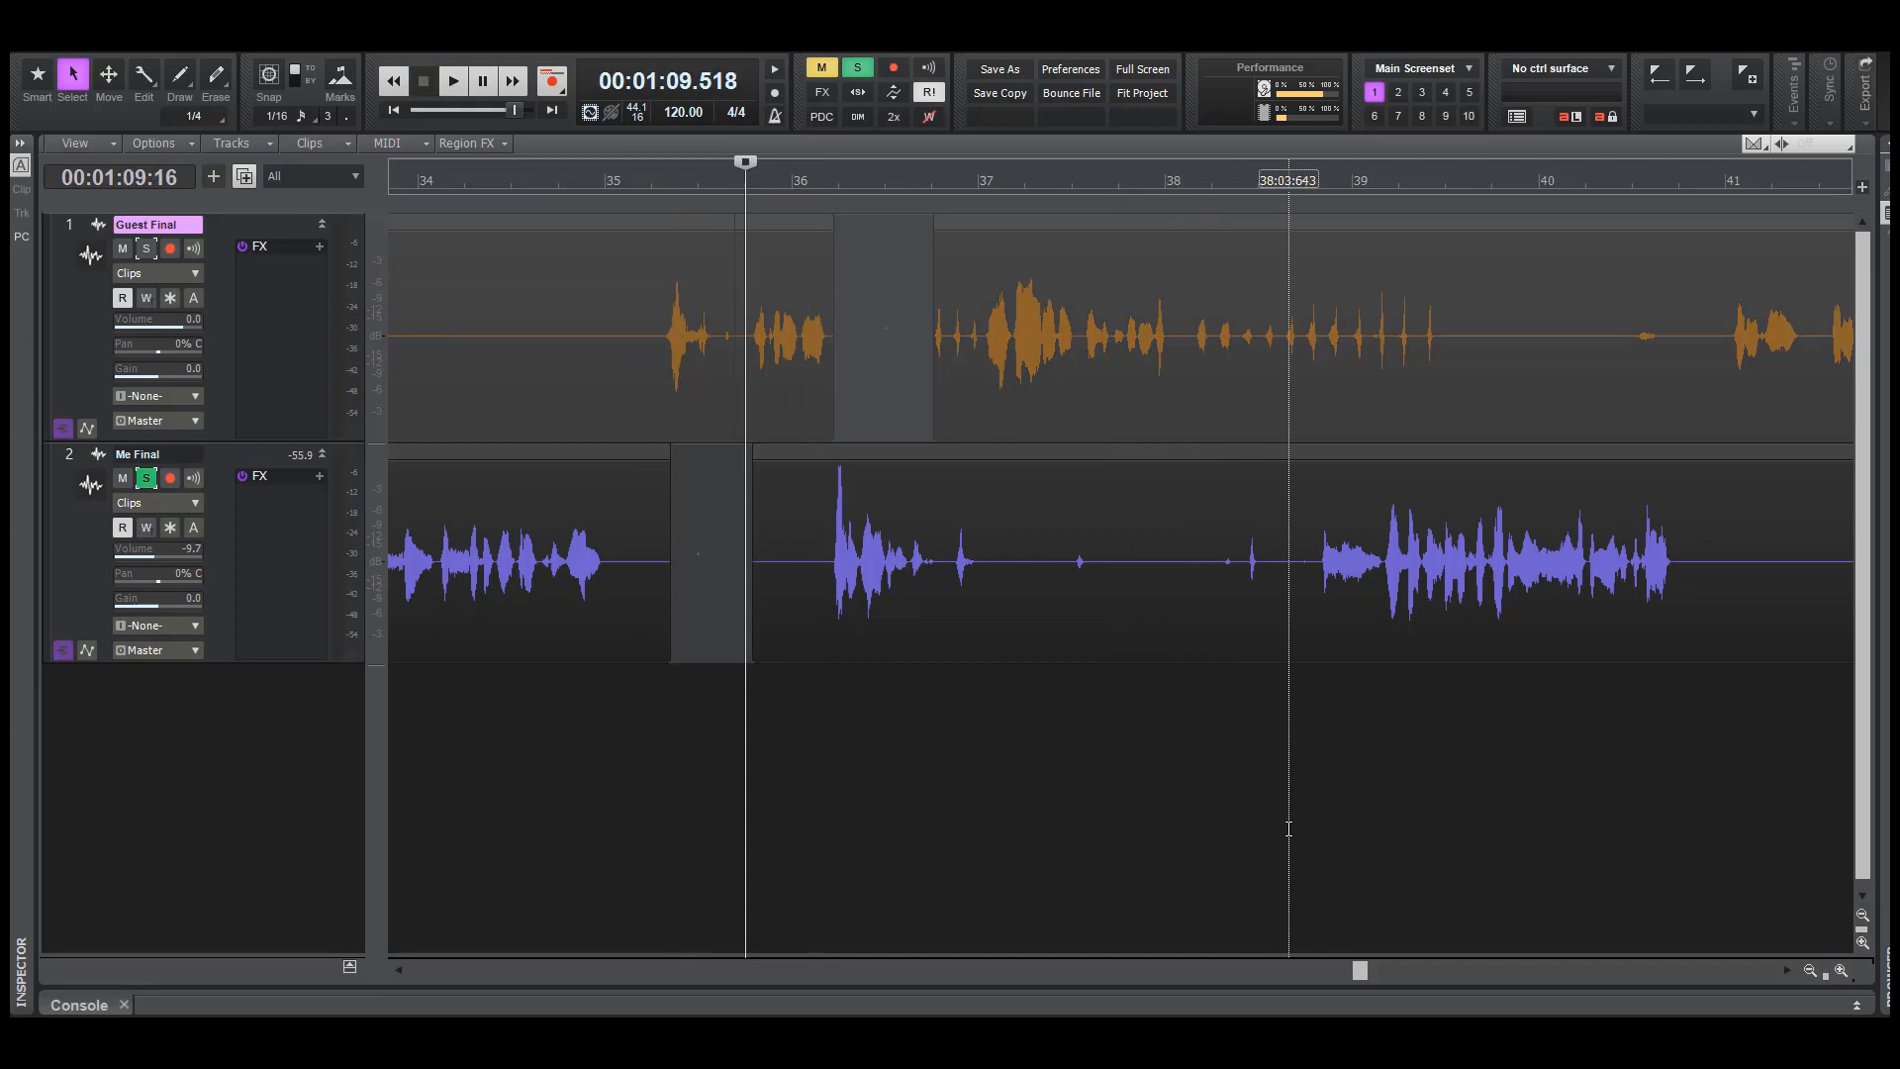
click(1288, 826)
key(space)
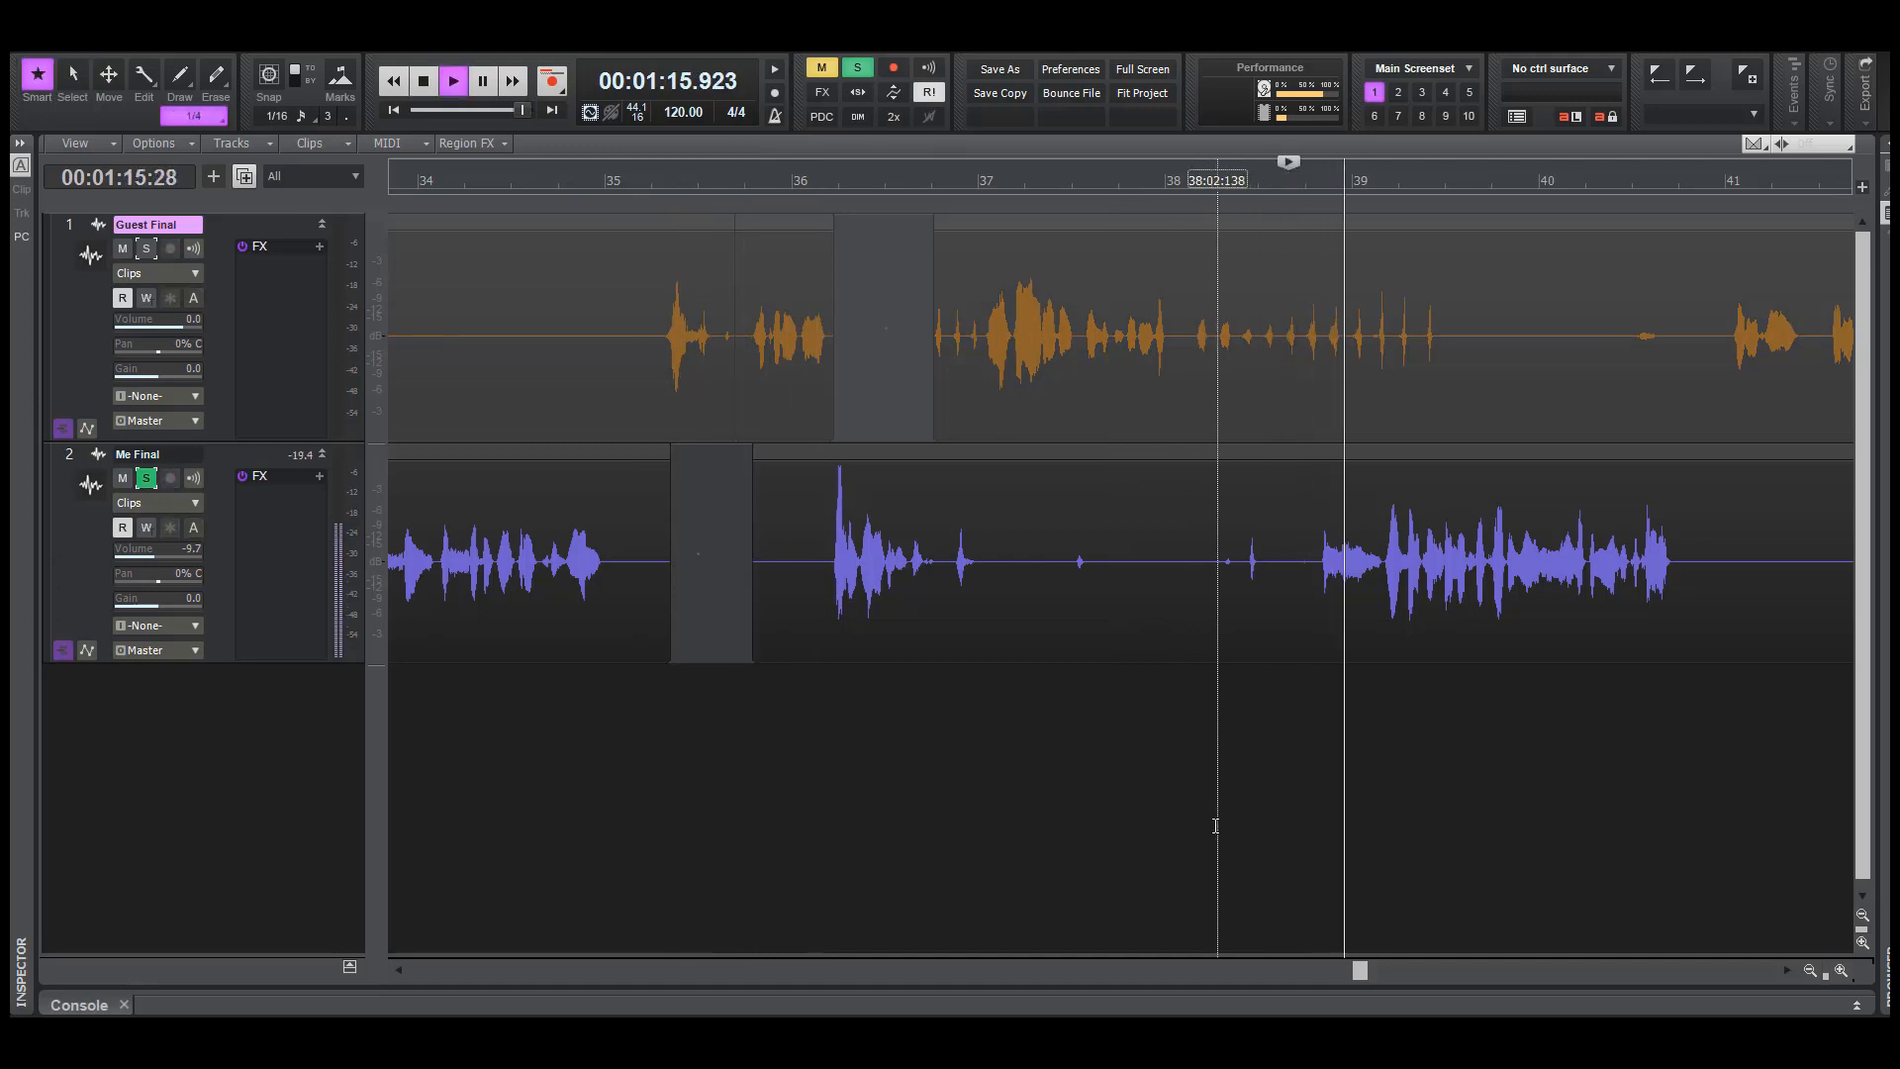
key(space)
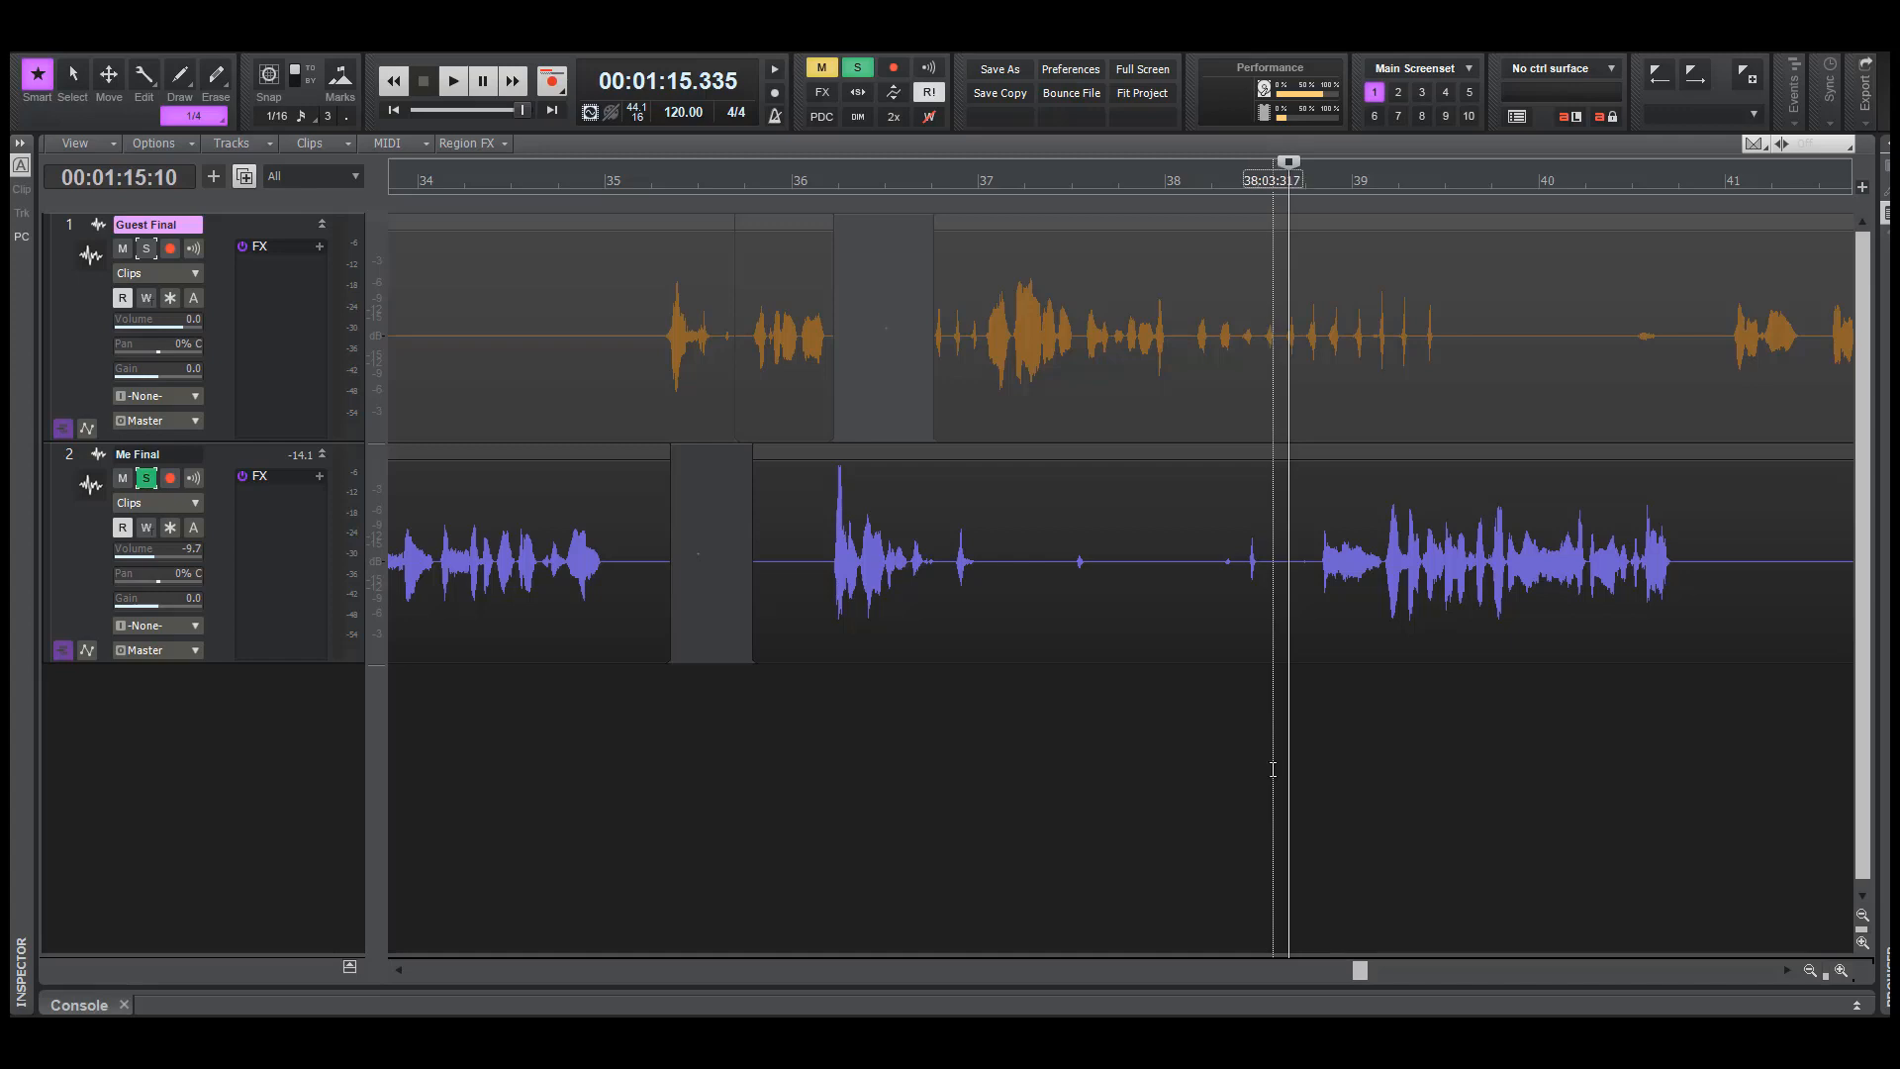
Play soloed Me Final from about 74.6 seconds and examine the start of its phrase just before bar 39 at about 75.6 seconds
click(1297, 744)
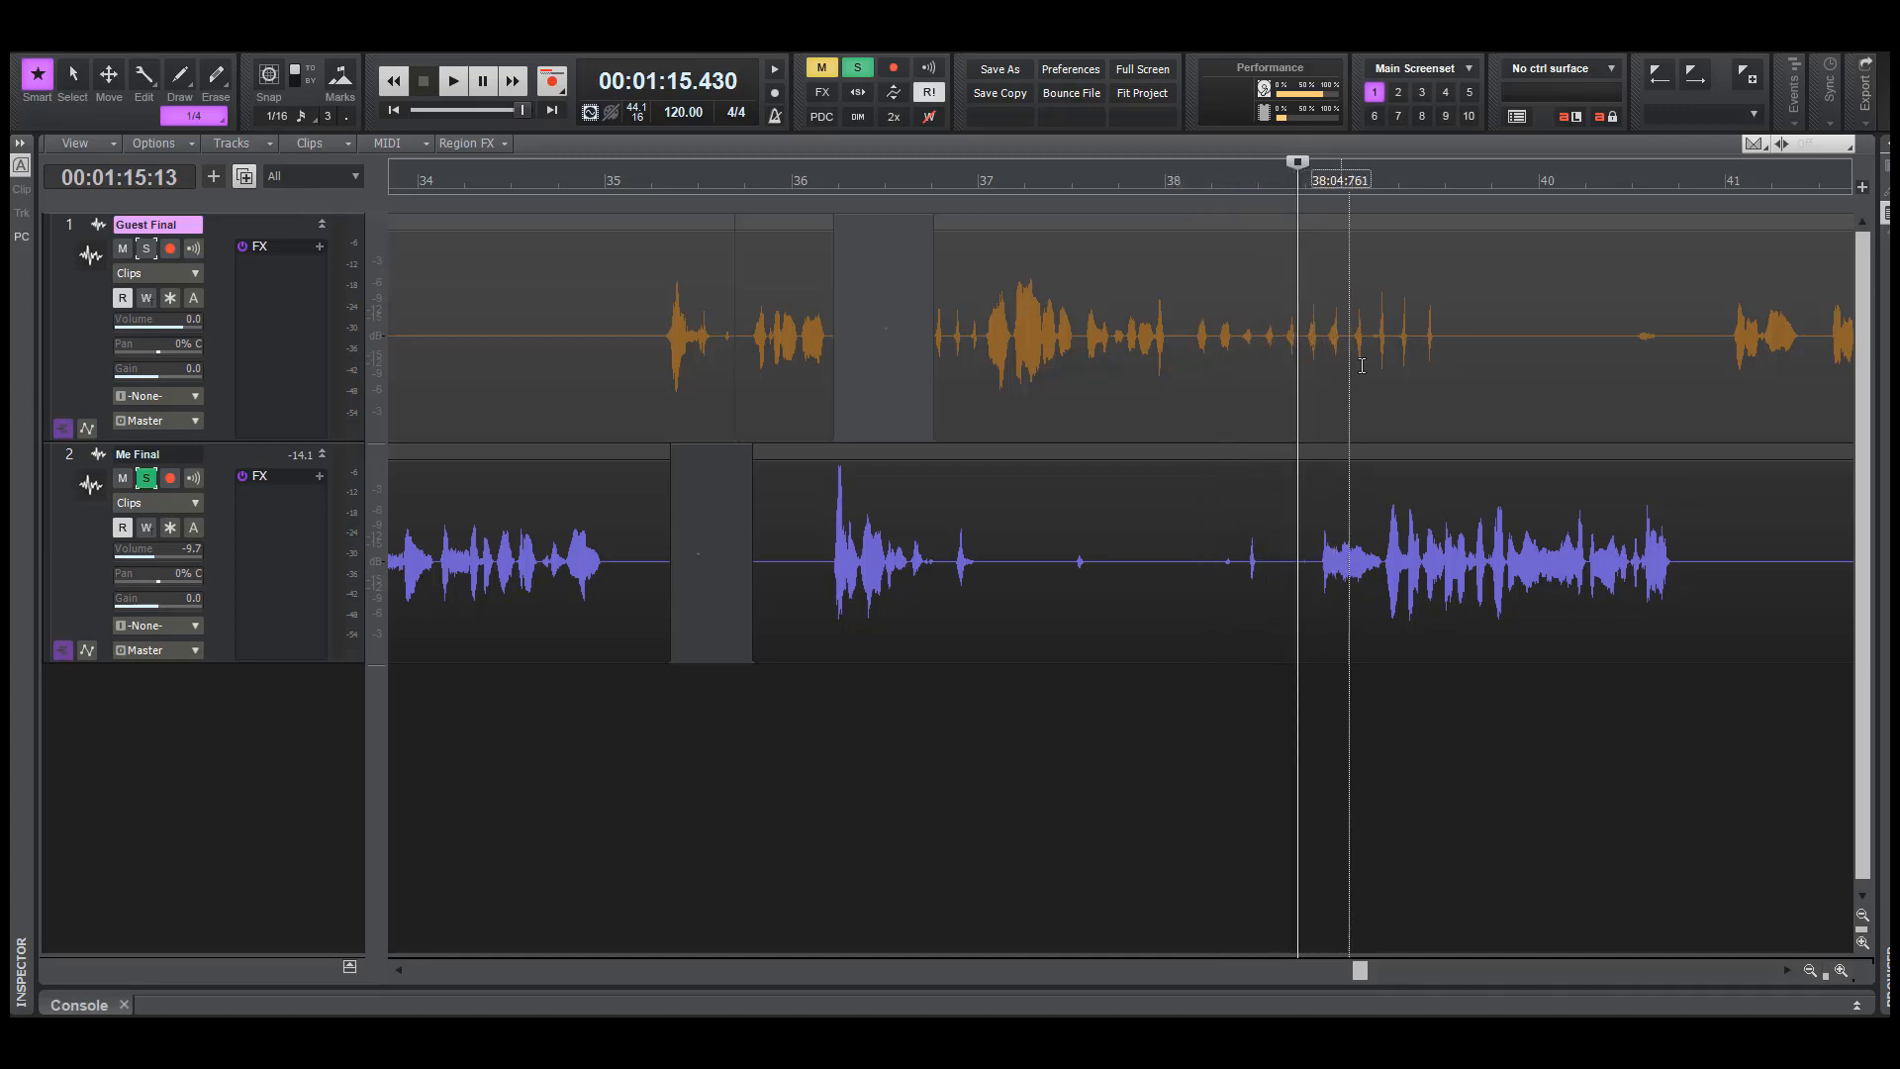
click(1315, 693)
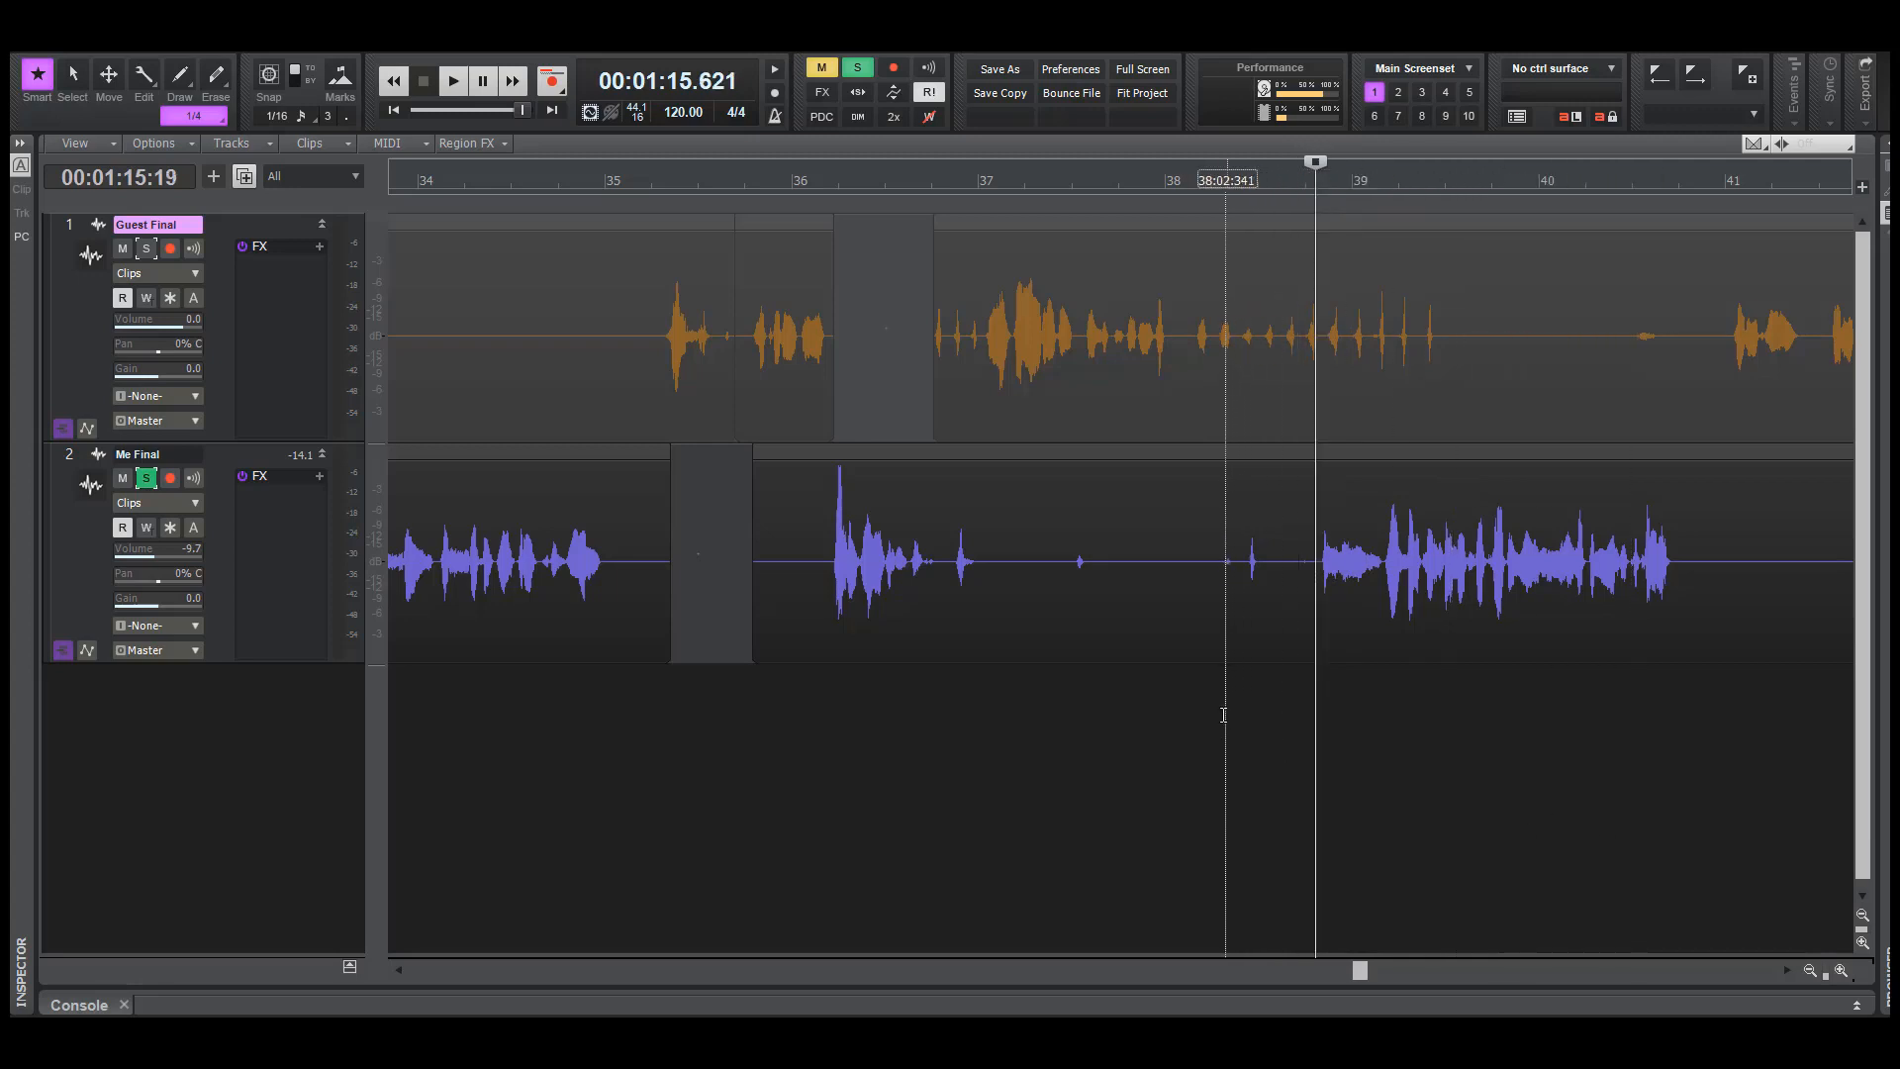
key(space)
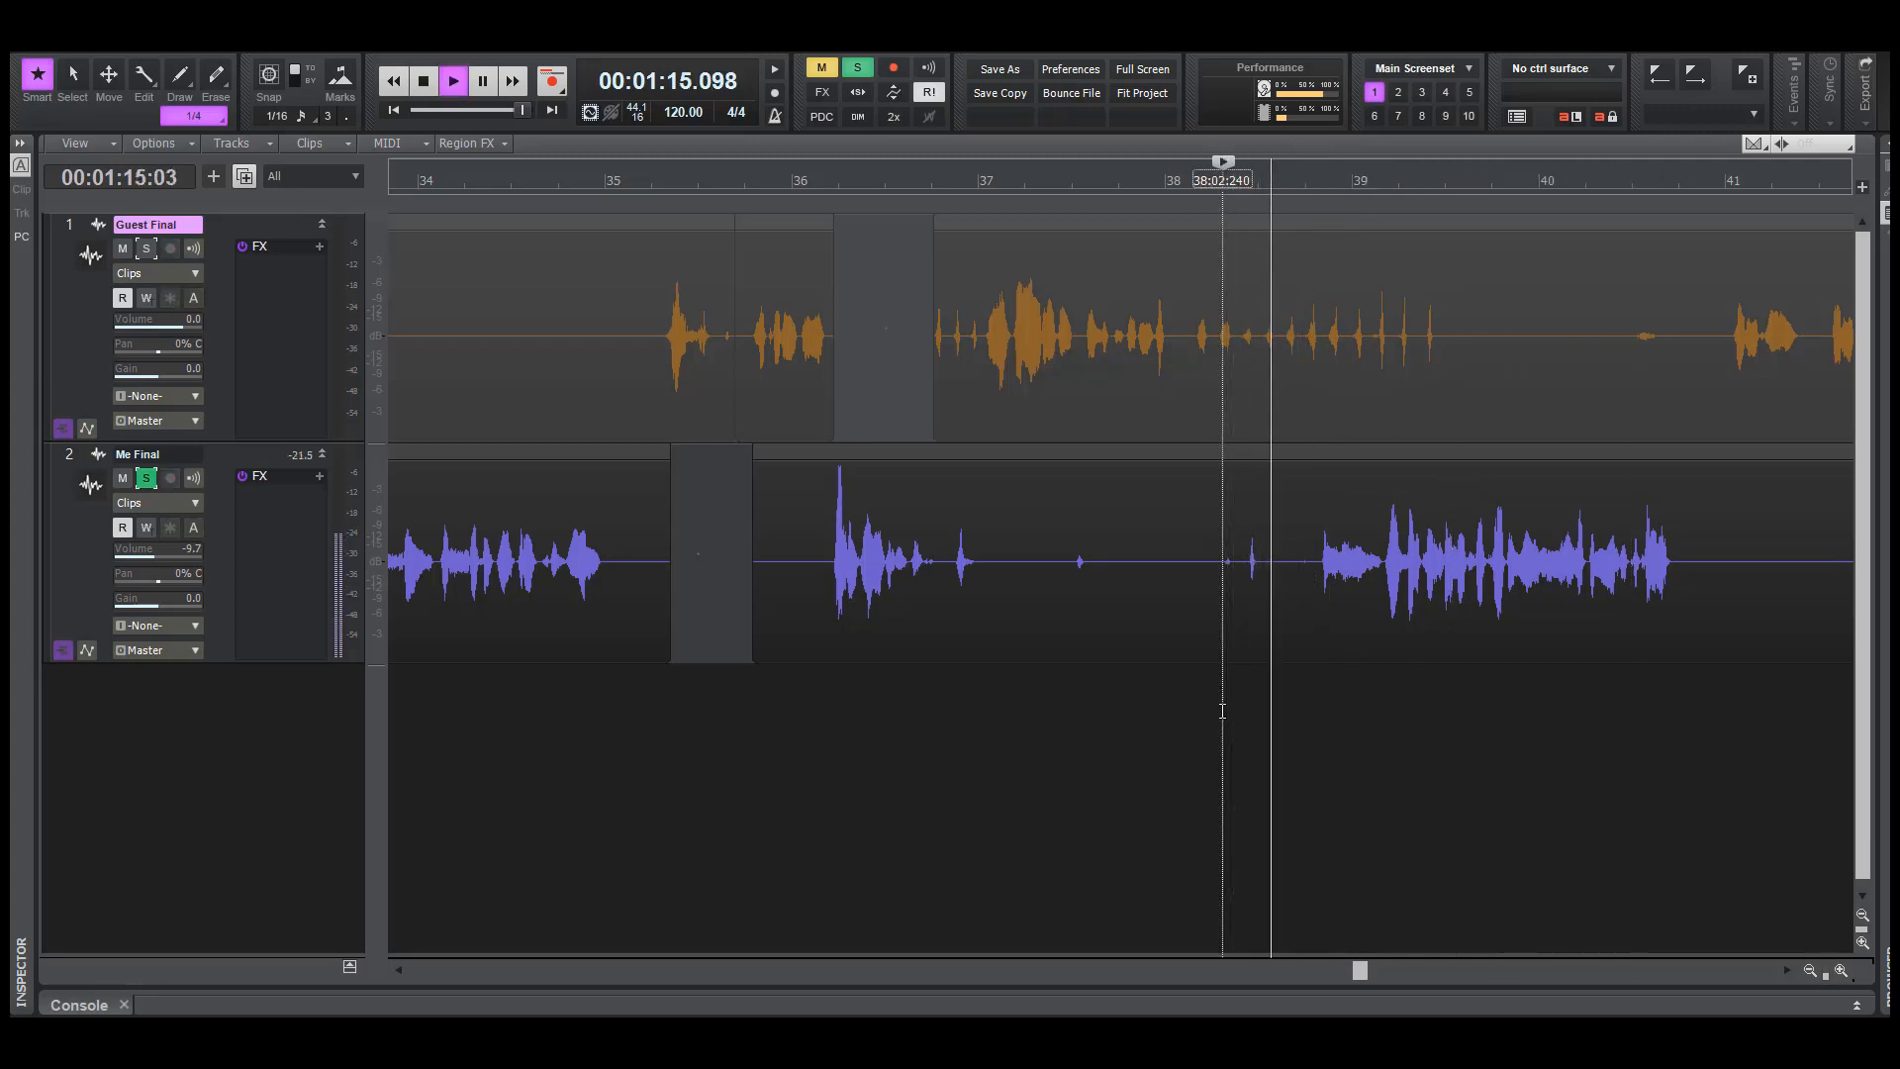
key(space)
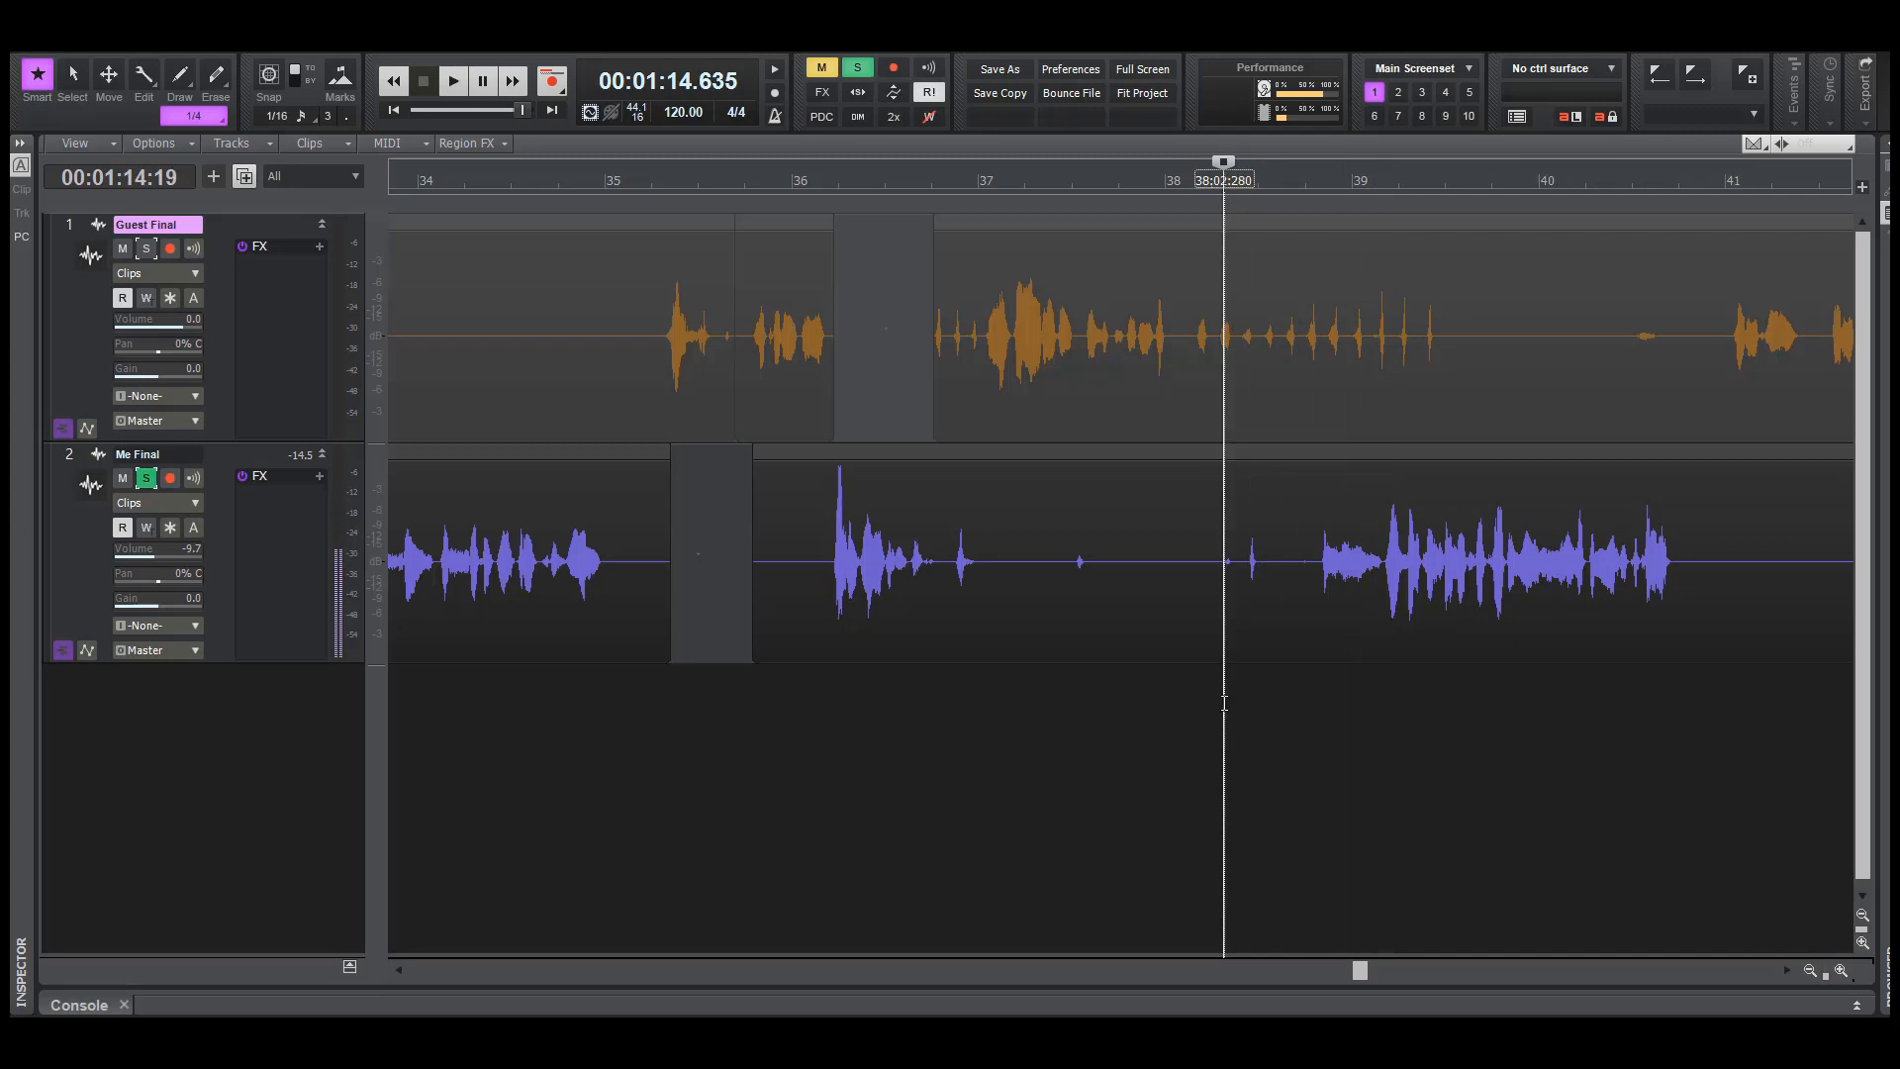
click(1305, 691)
click(1317, 691)
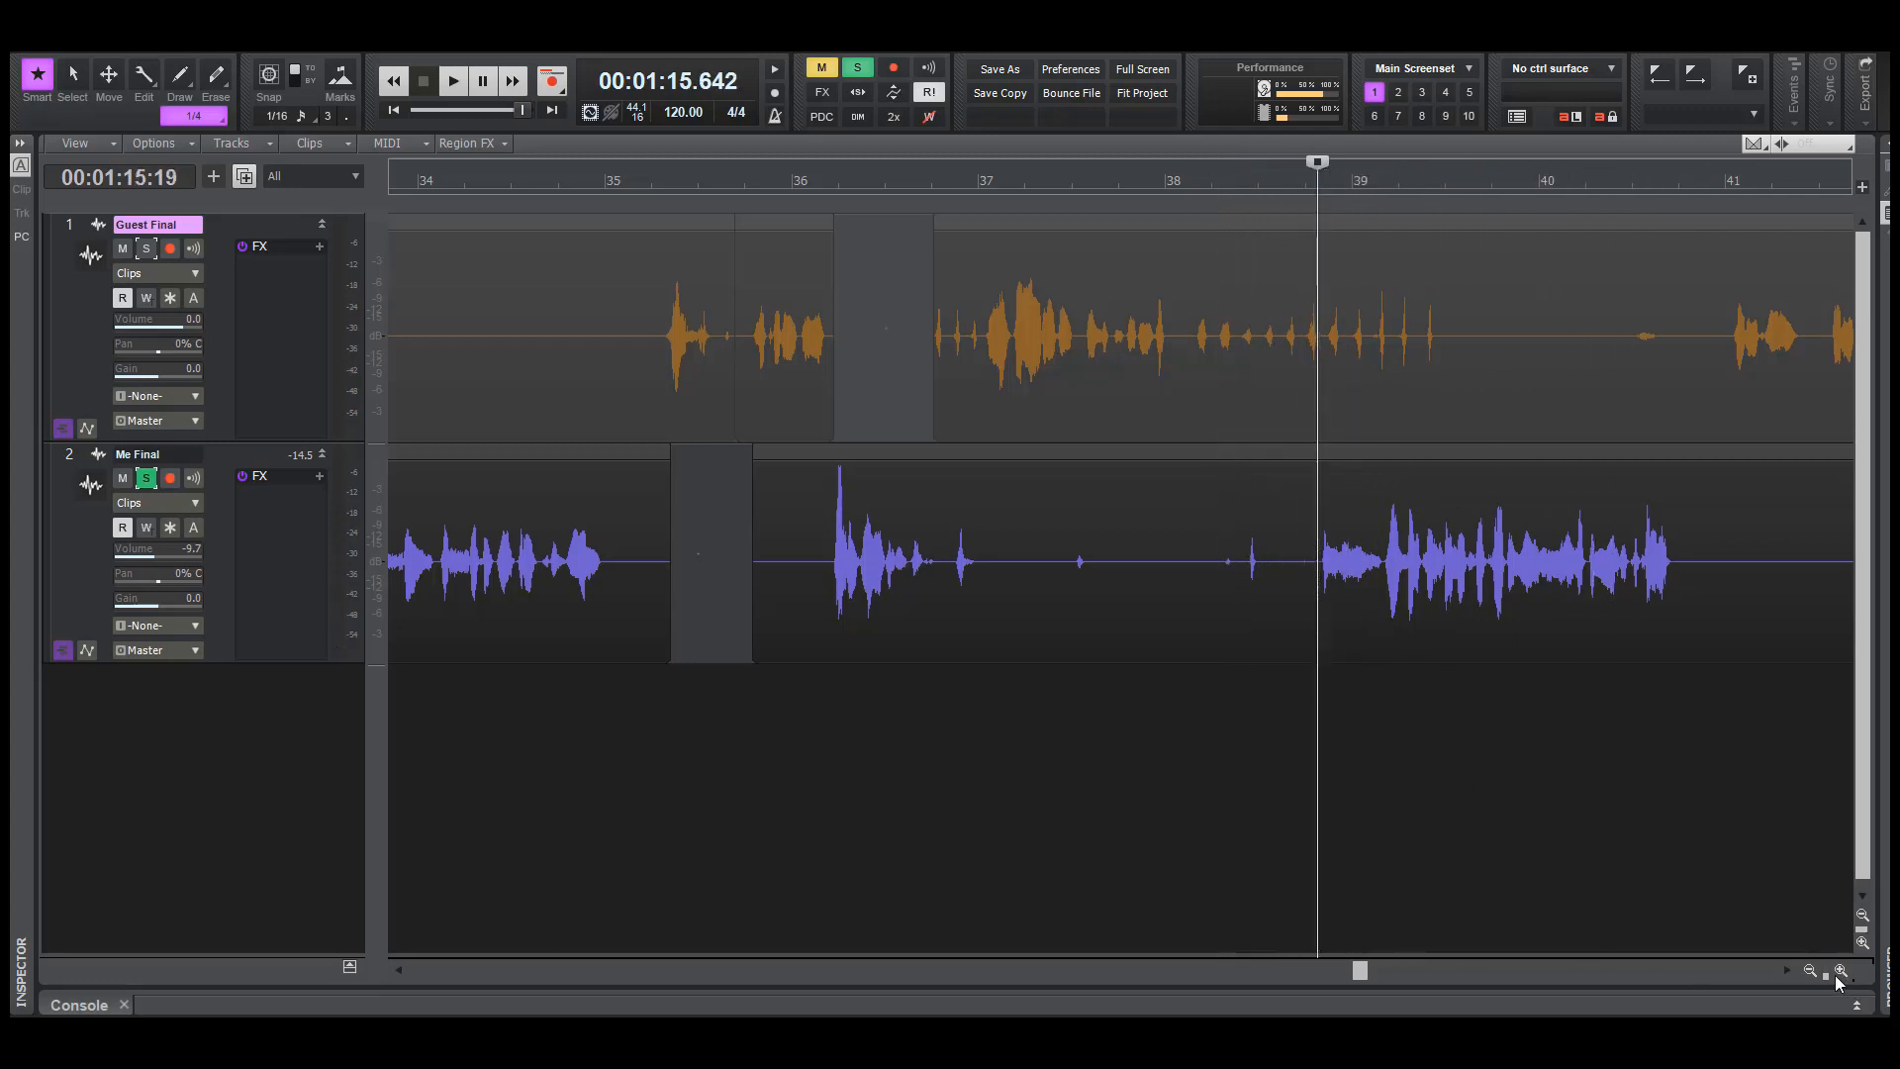
drag(1826, 976, 1736, 946)
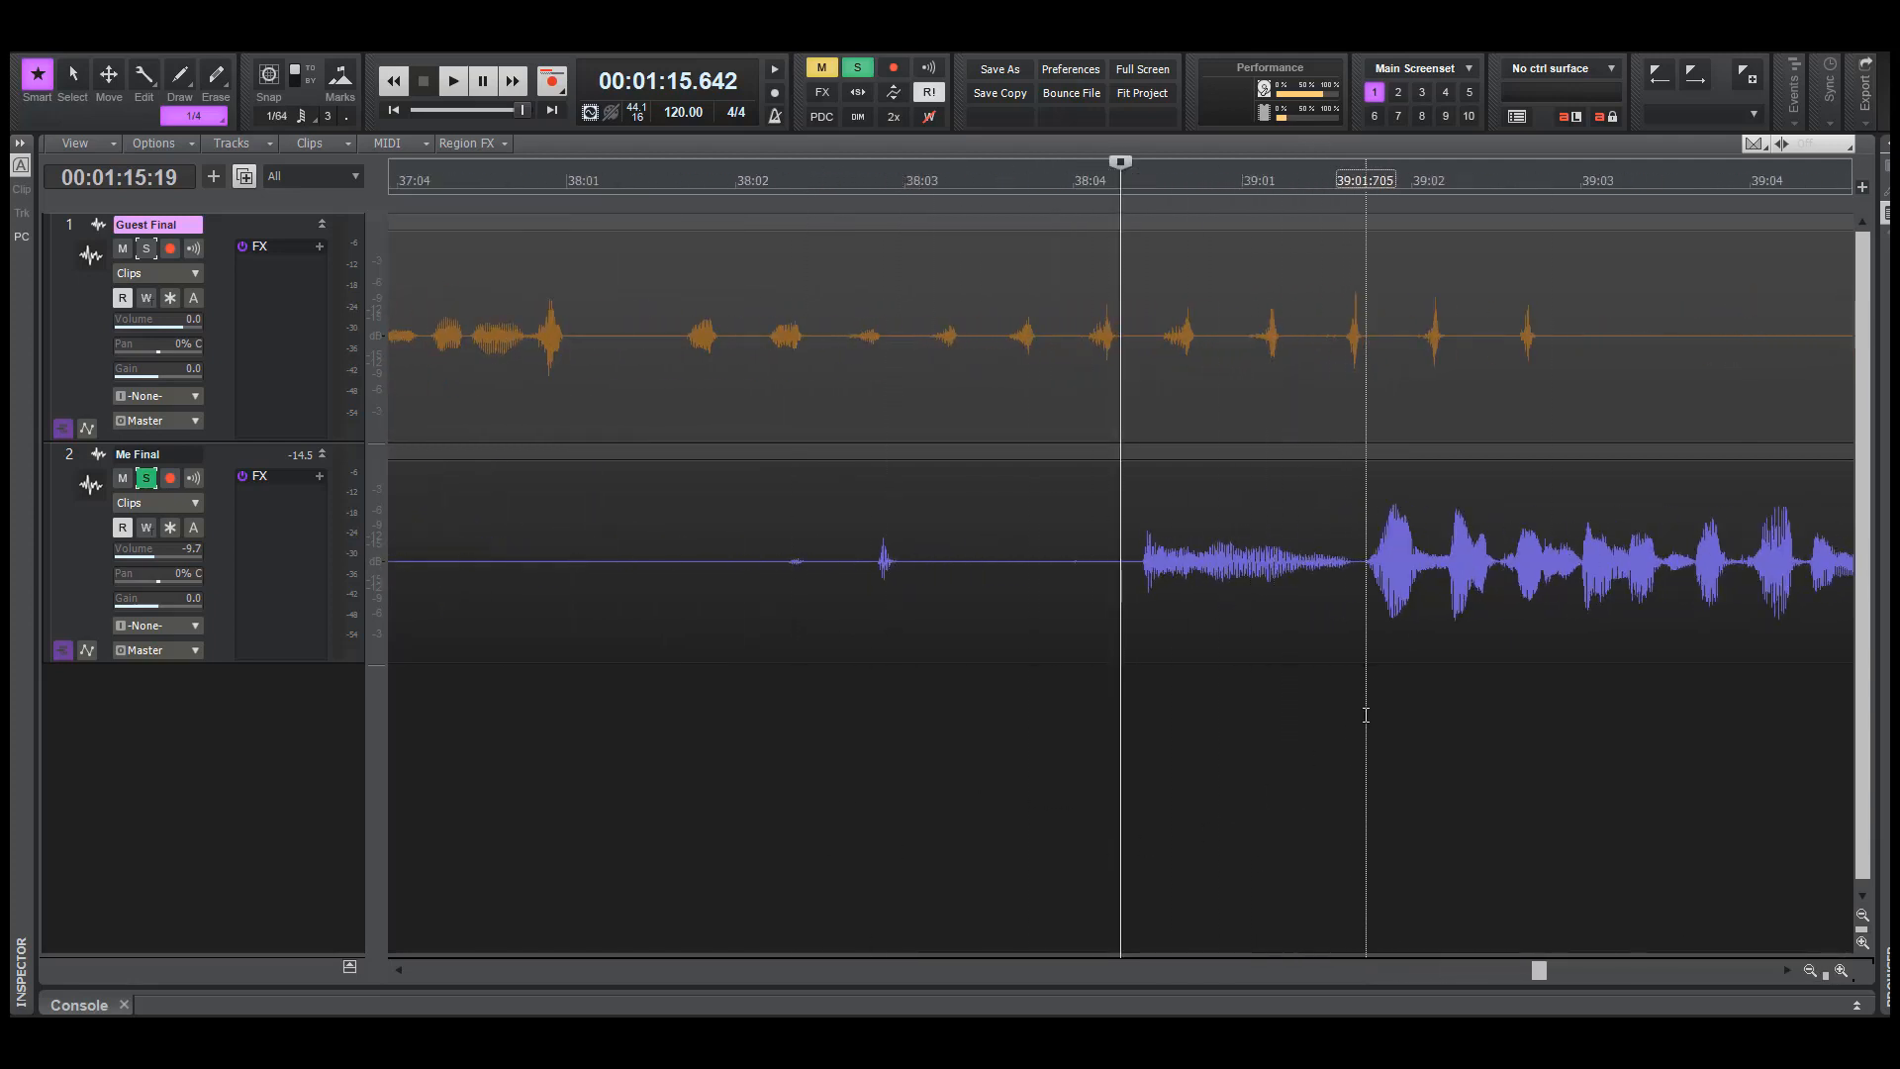
Clear the range selection and play soloed Me Final repeatedly from about 75.3 seconds to check the lead-in before bar 39
drag(1362, 585, 1089, 602)
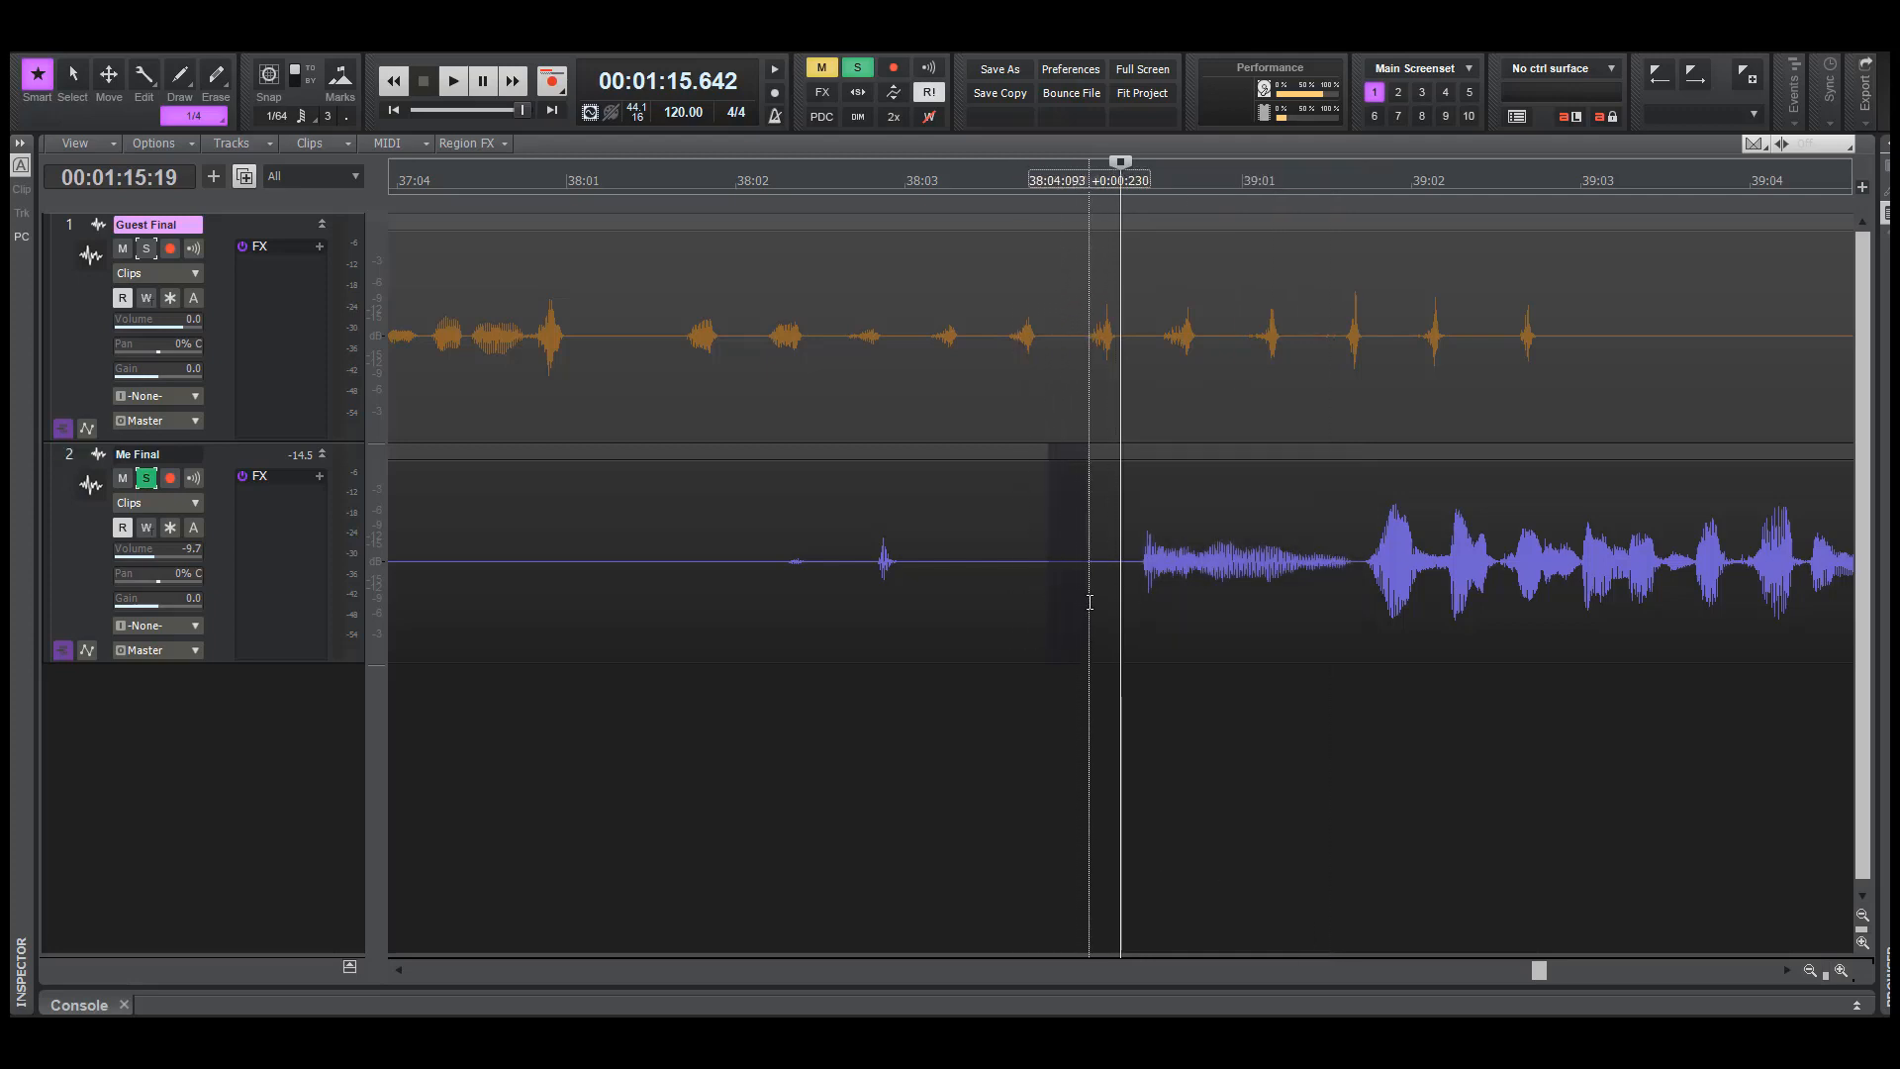
click(998, 819)
click(992, 785)
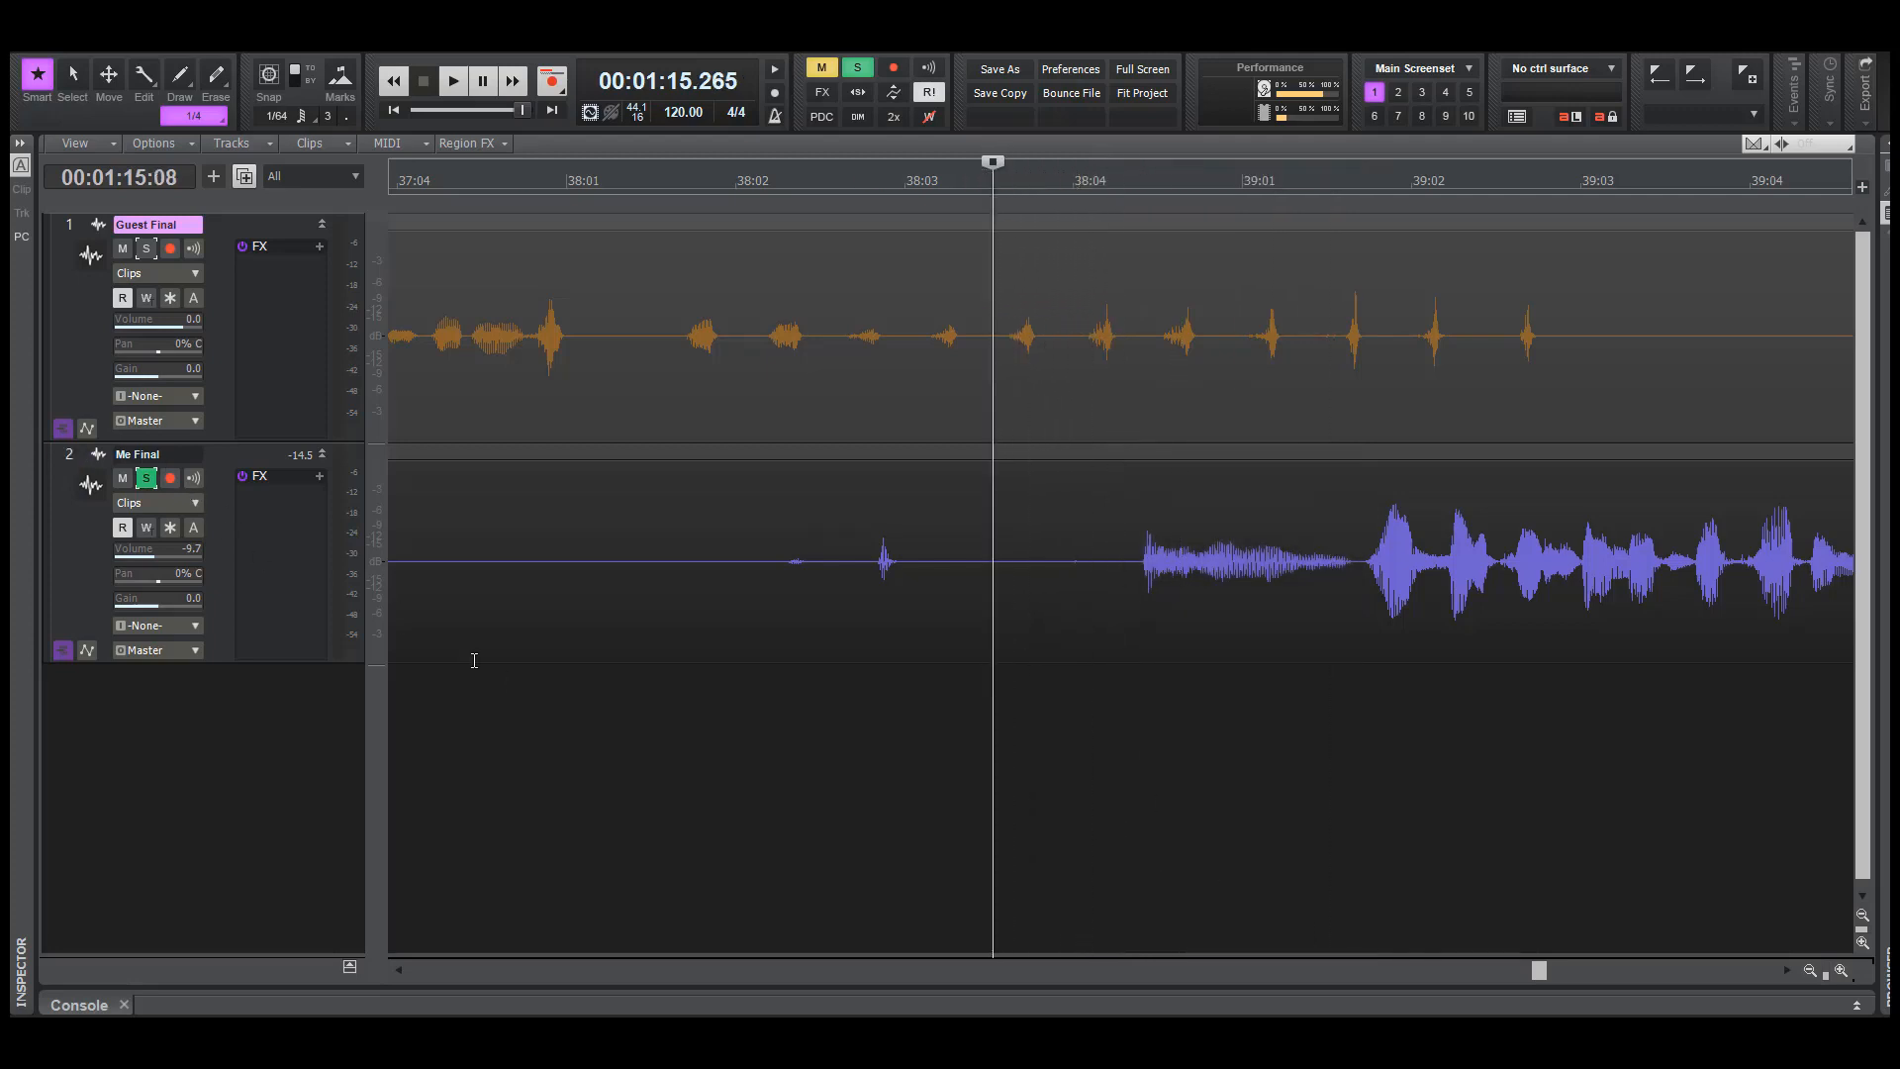
key(space)
key(space)
key(space)
key(space)
key(space)
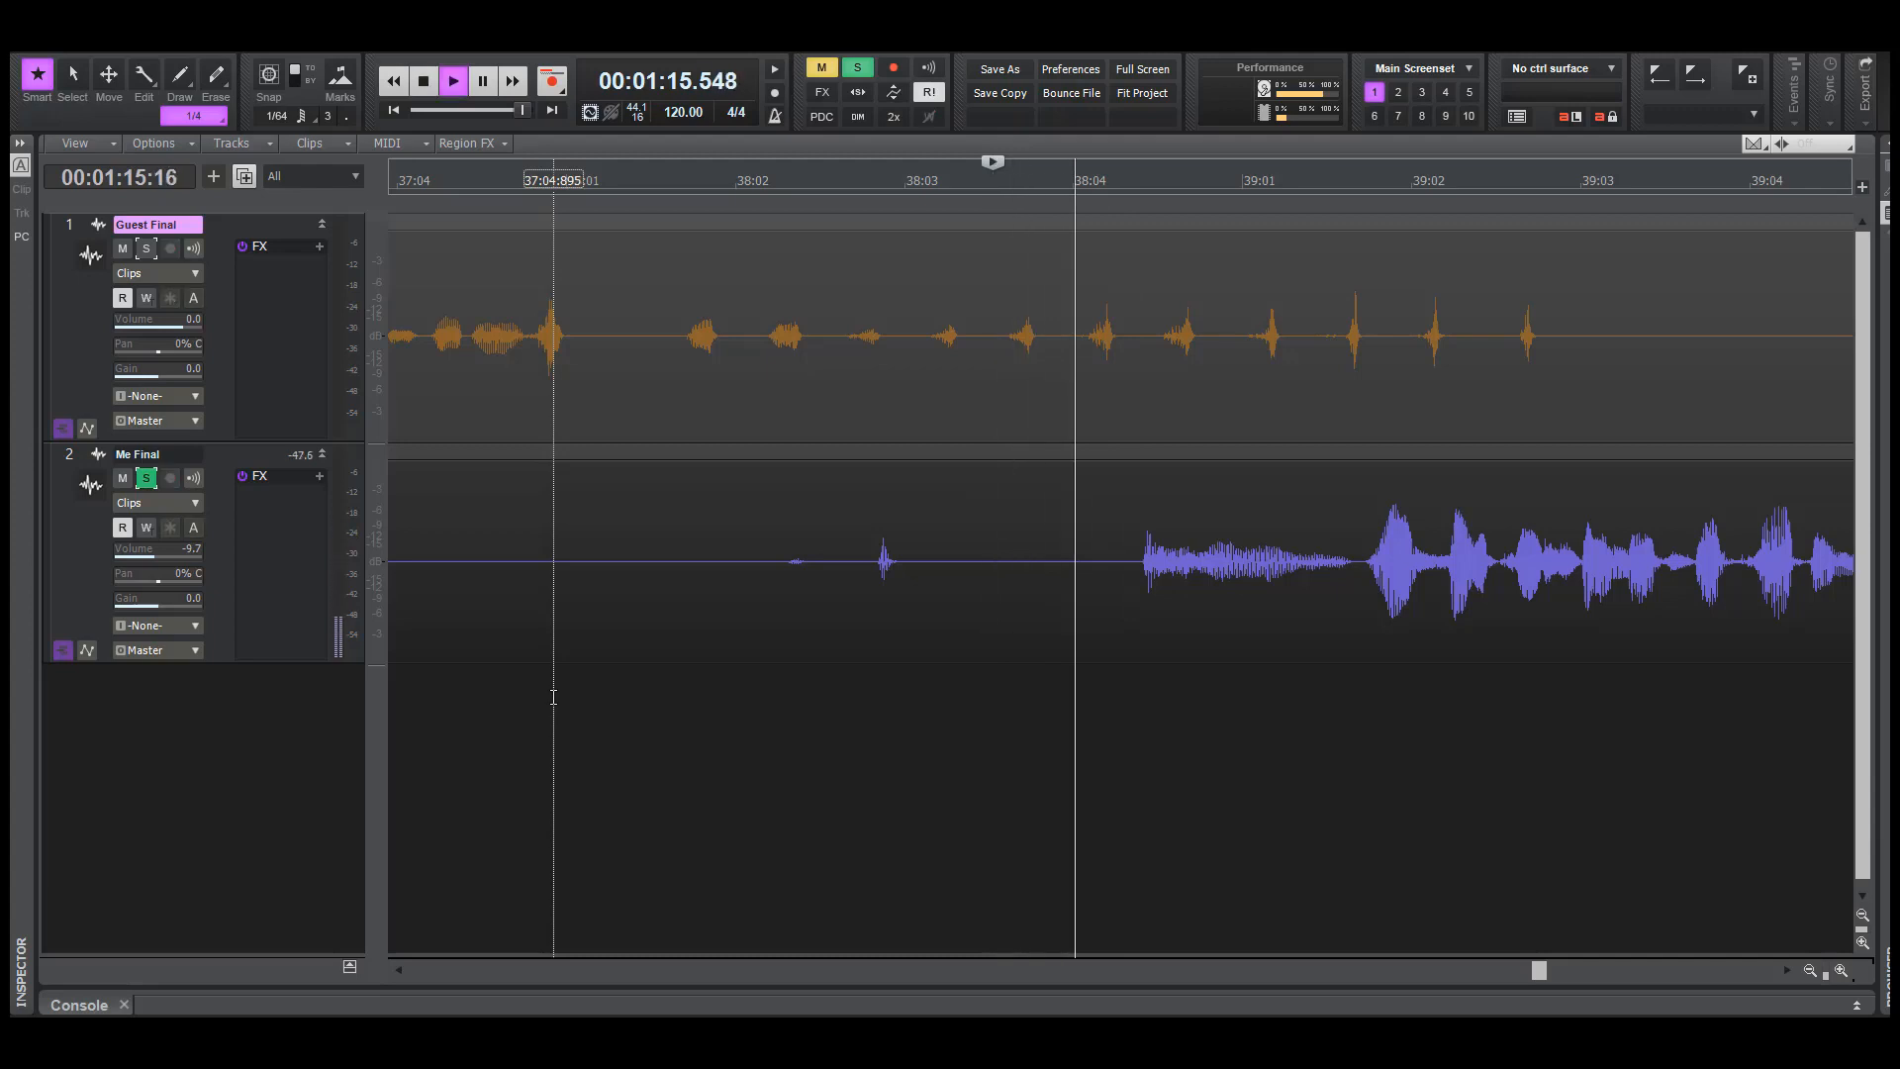
key(space)
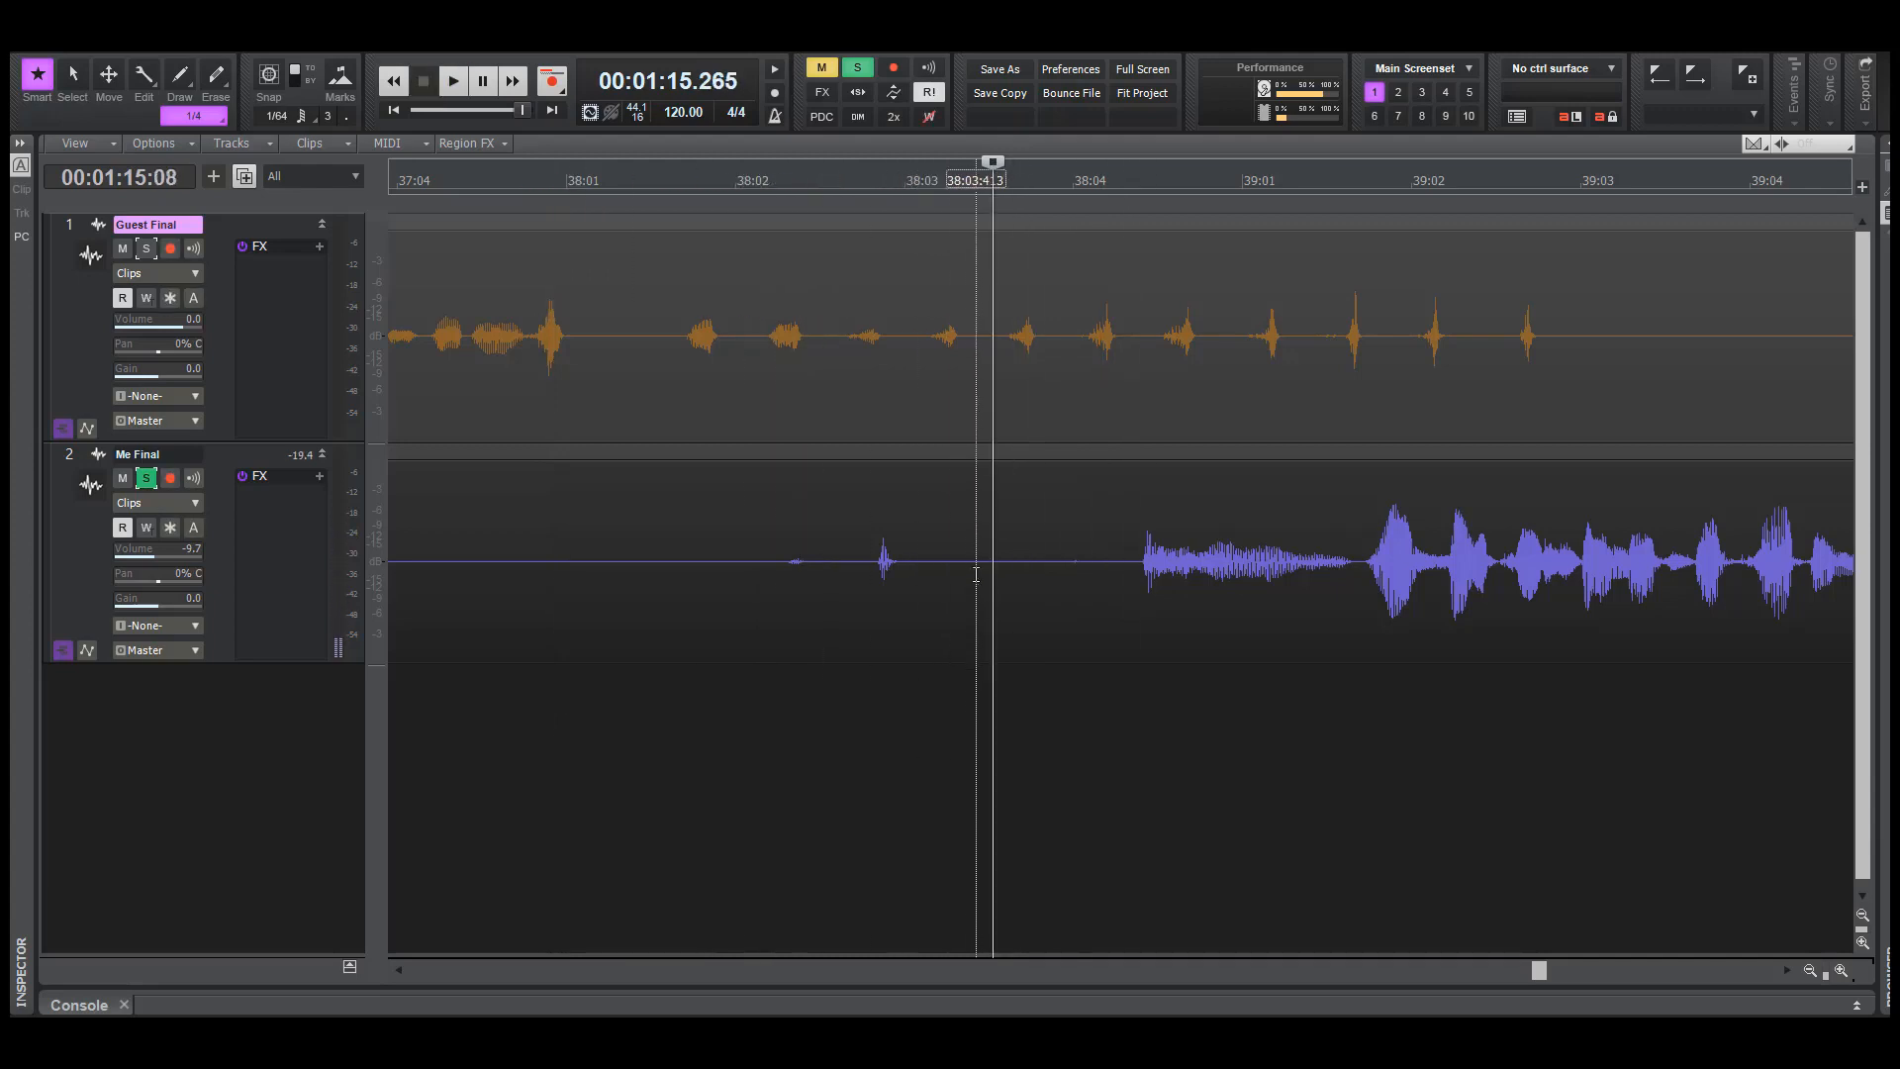
Delete the Me Final audio from just after bar 38 beat 3 up to the start of the loud phrase at about 76.35 seconds
drag(975, 574, 1134, 782)
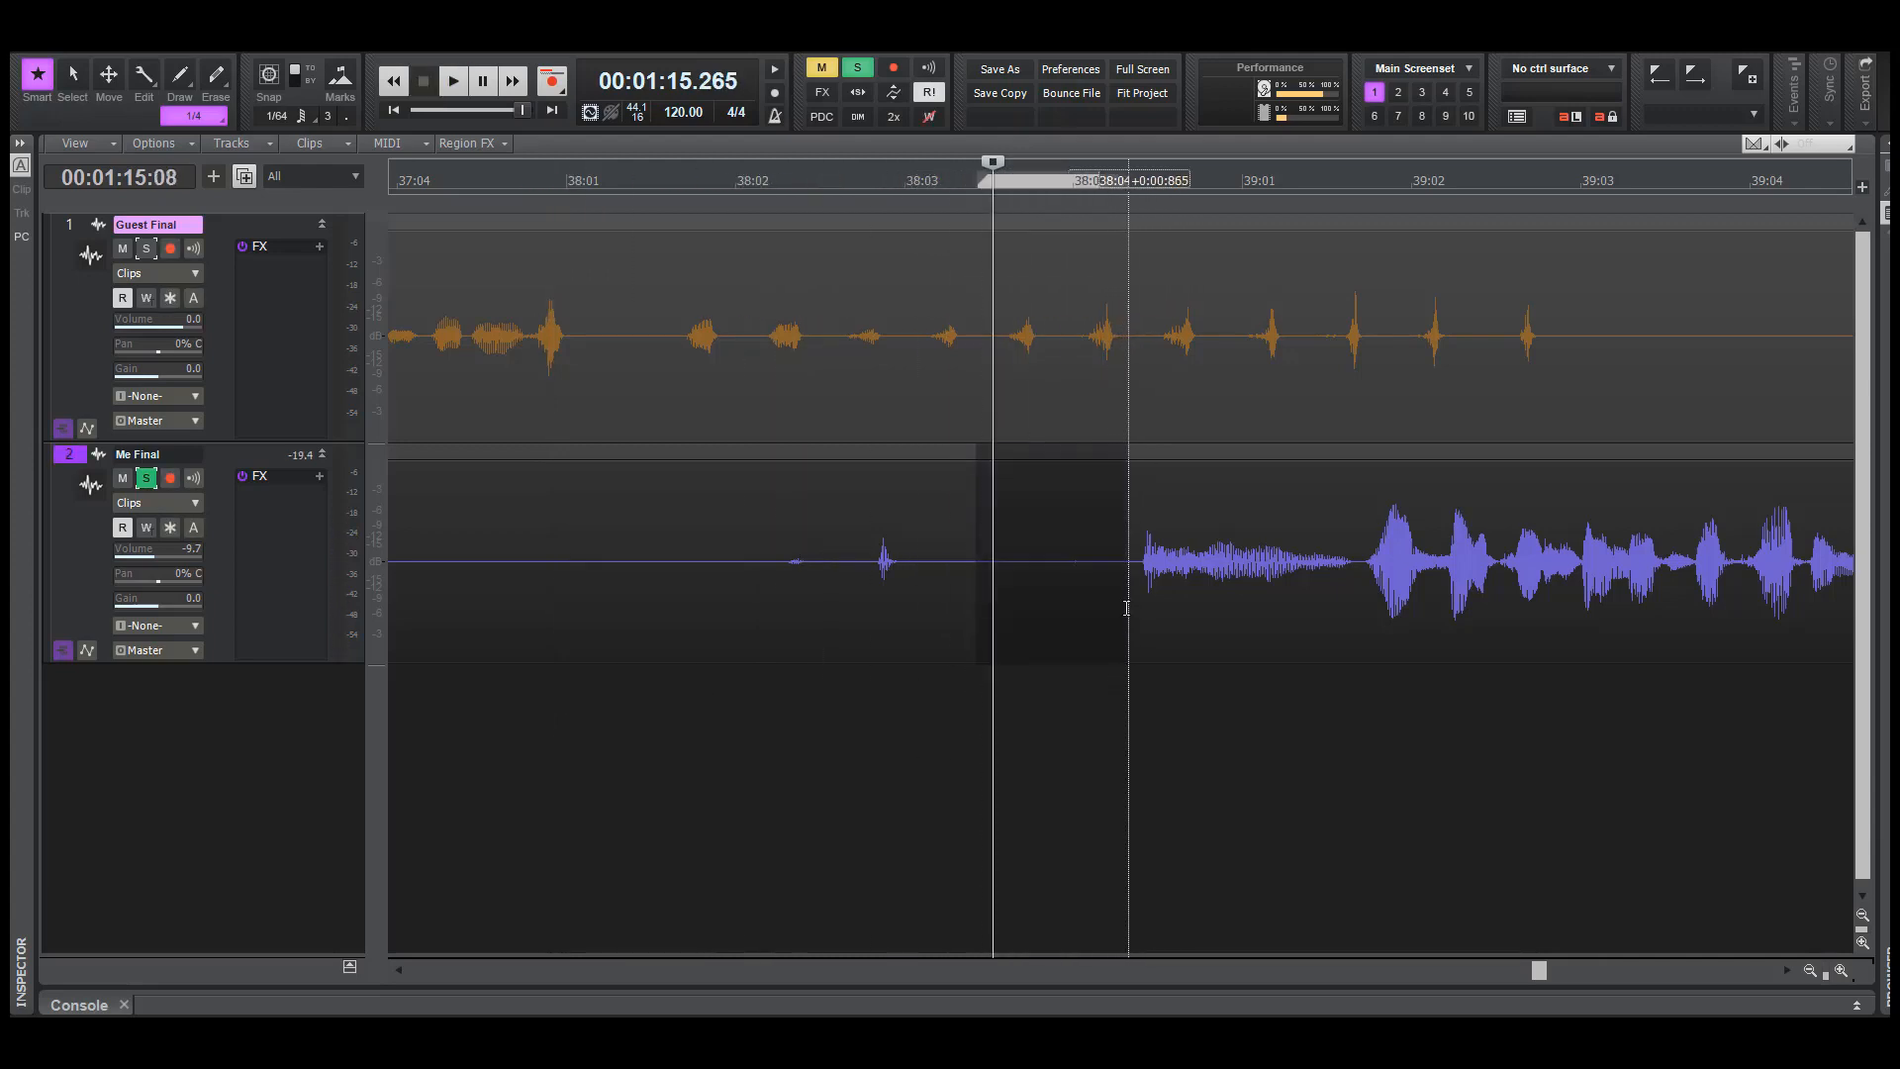
key(Delete)
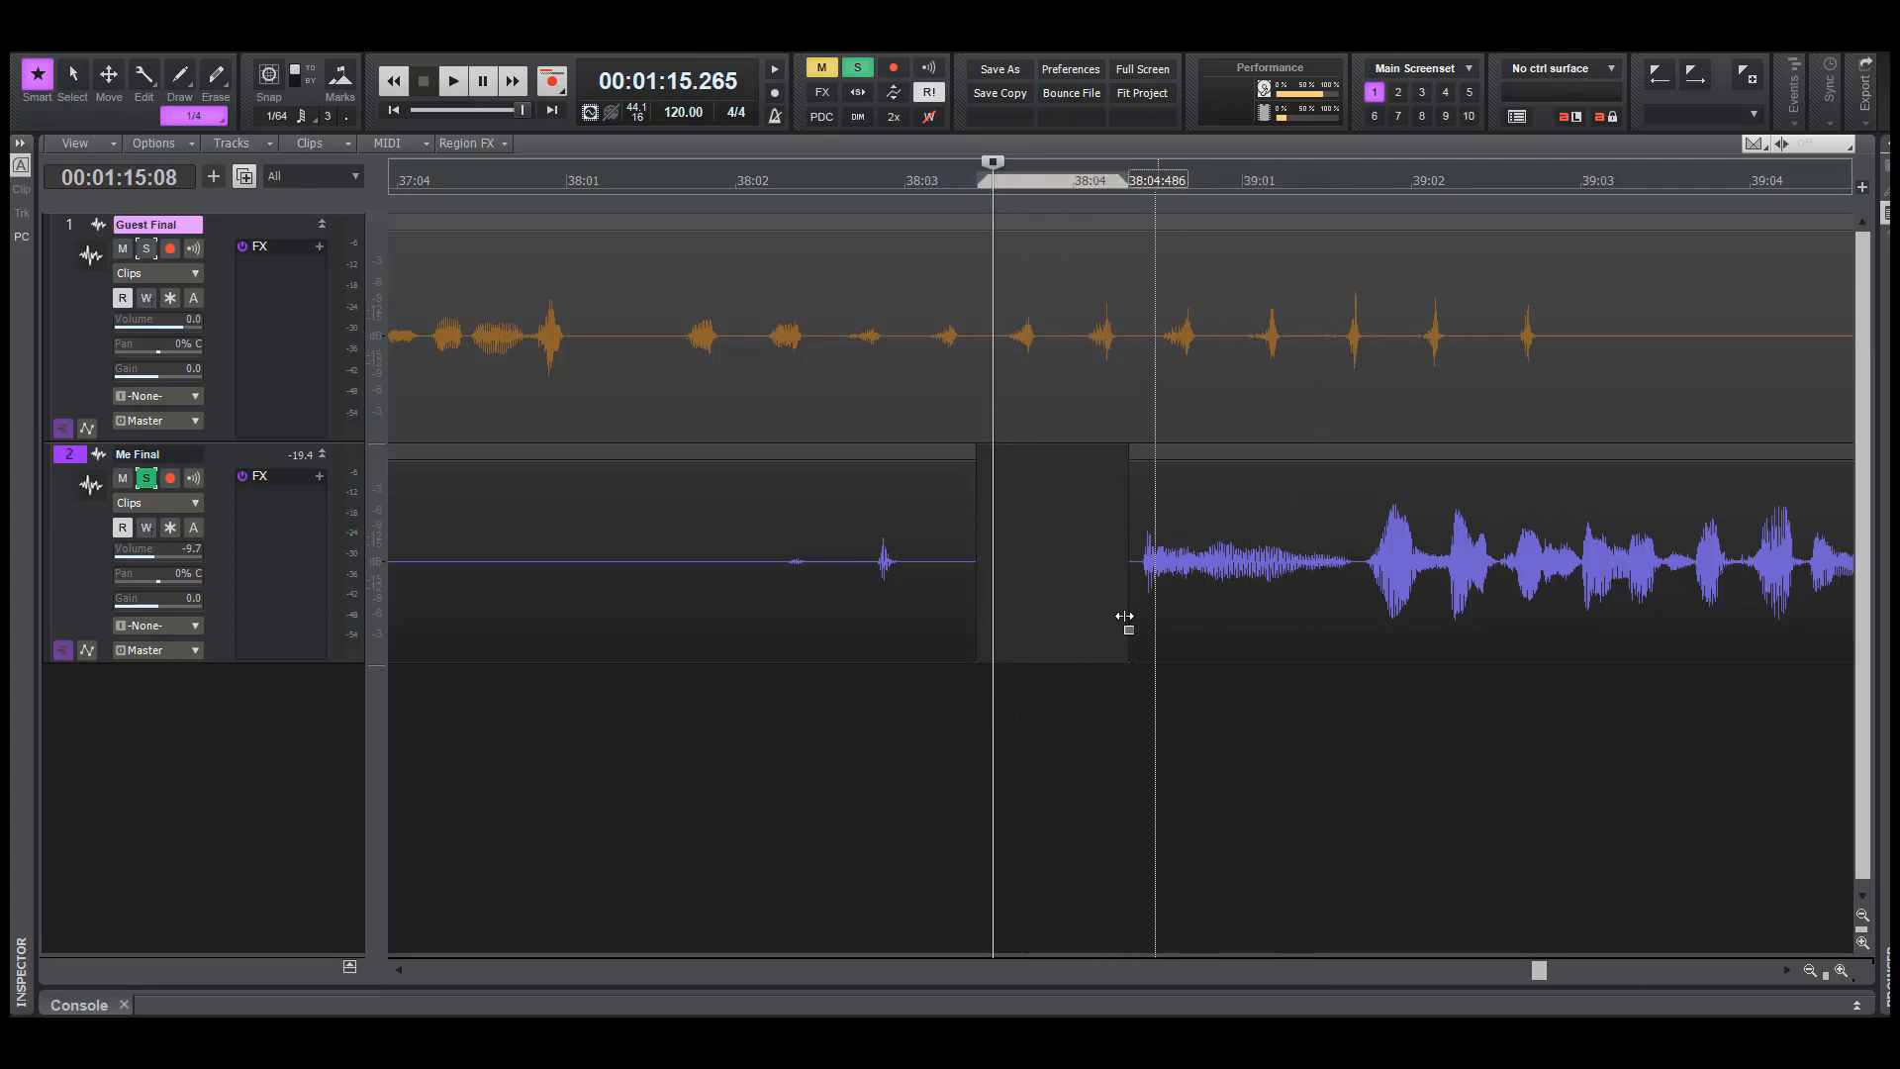
mouse_move(1104, 558)
mouse_down()
mouse_move(1350, 596)
mouse_move(1353, 690)
mouse_up()
click(1360, 690)
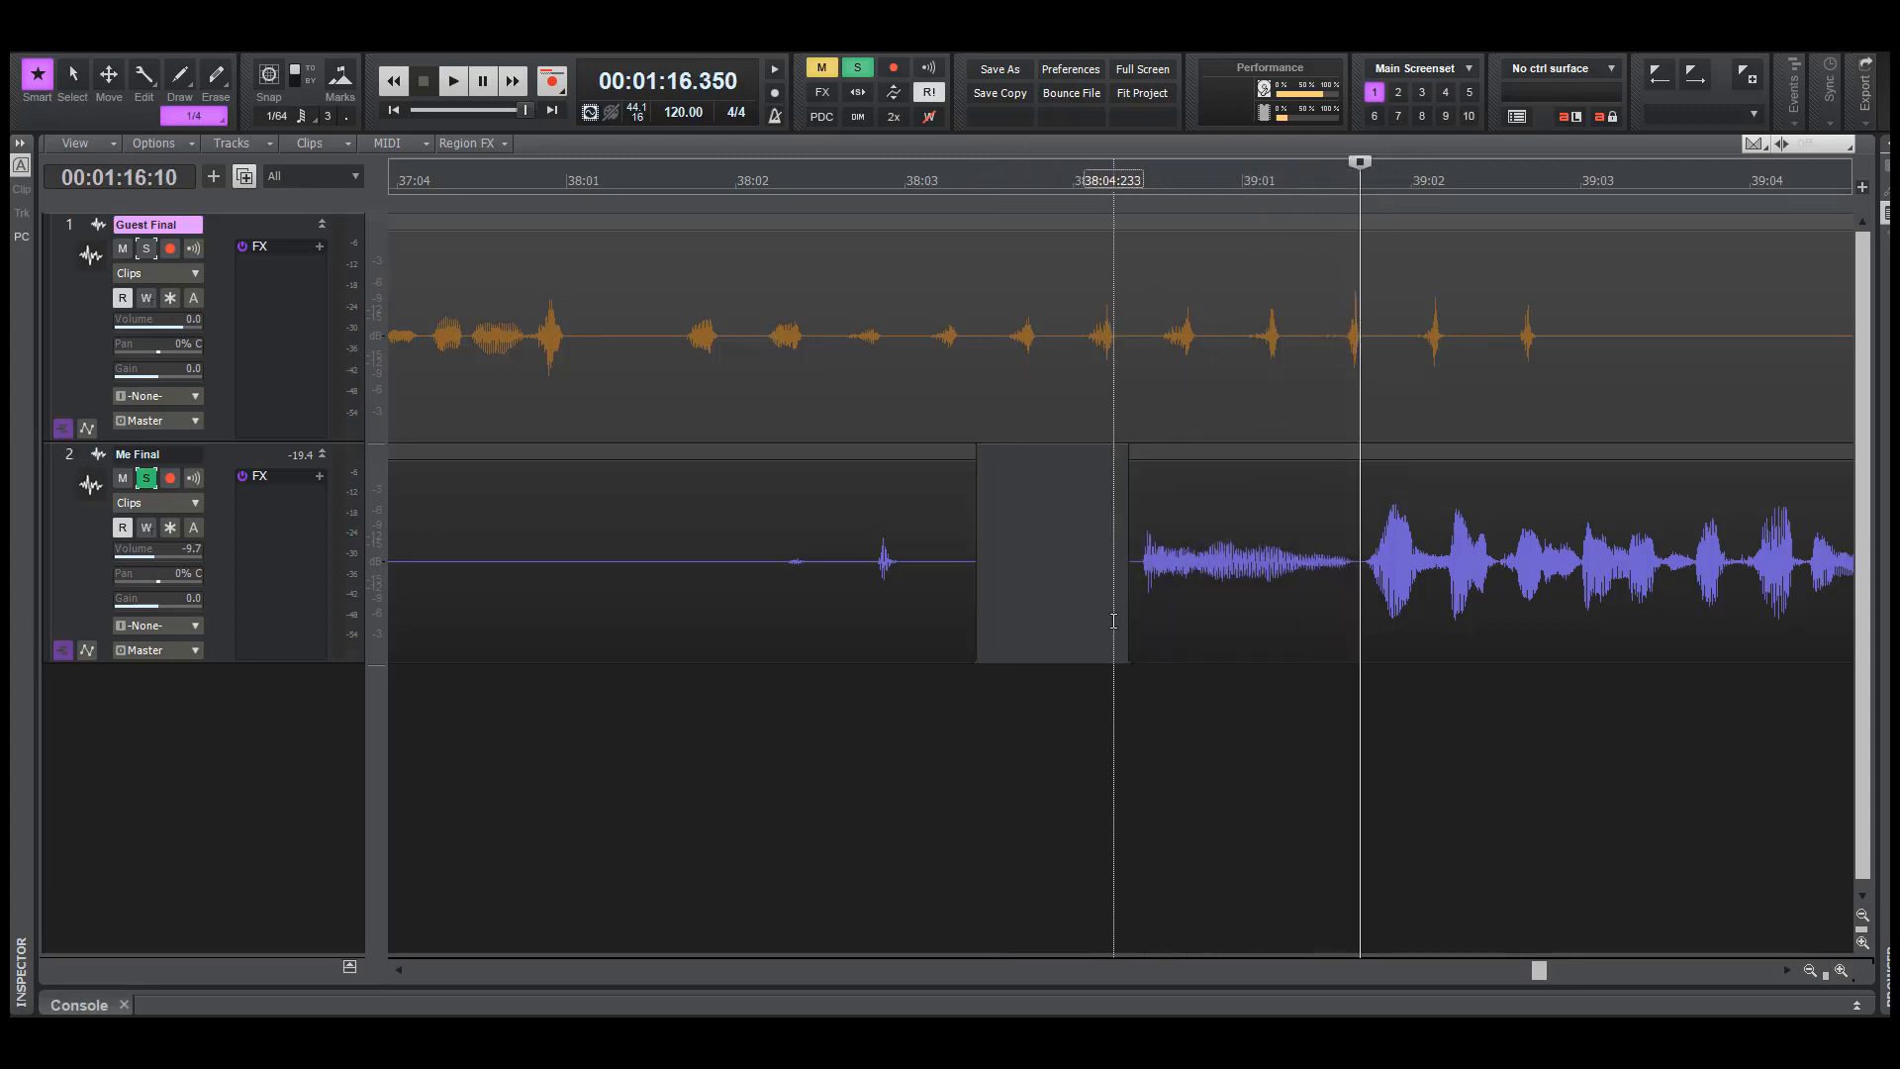
mouse_move(1121, 581)
mouse_down()
mouse_move(1316, 594)
mouse_move(1352, 613)
mouse_move(1347, 702)
mouse_up()
key(Delete)
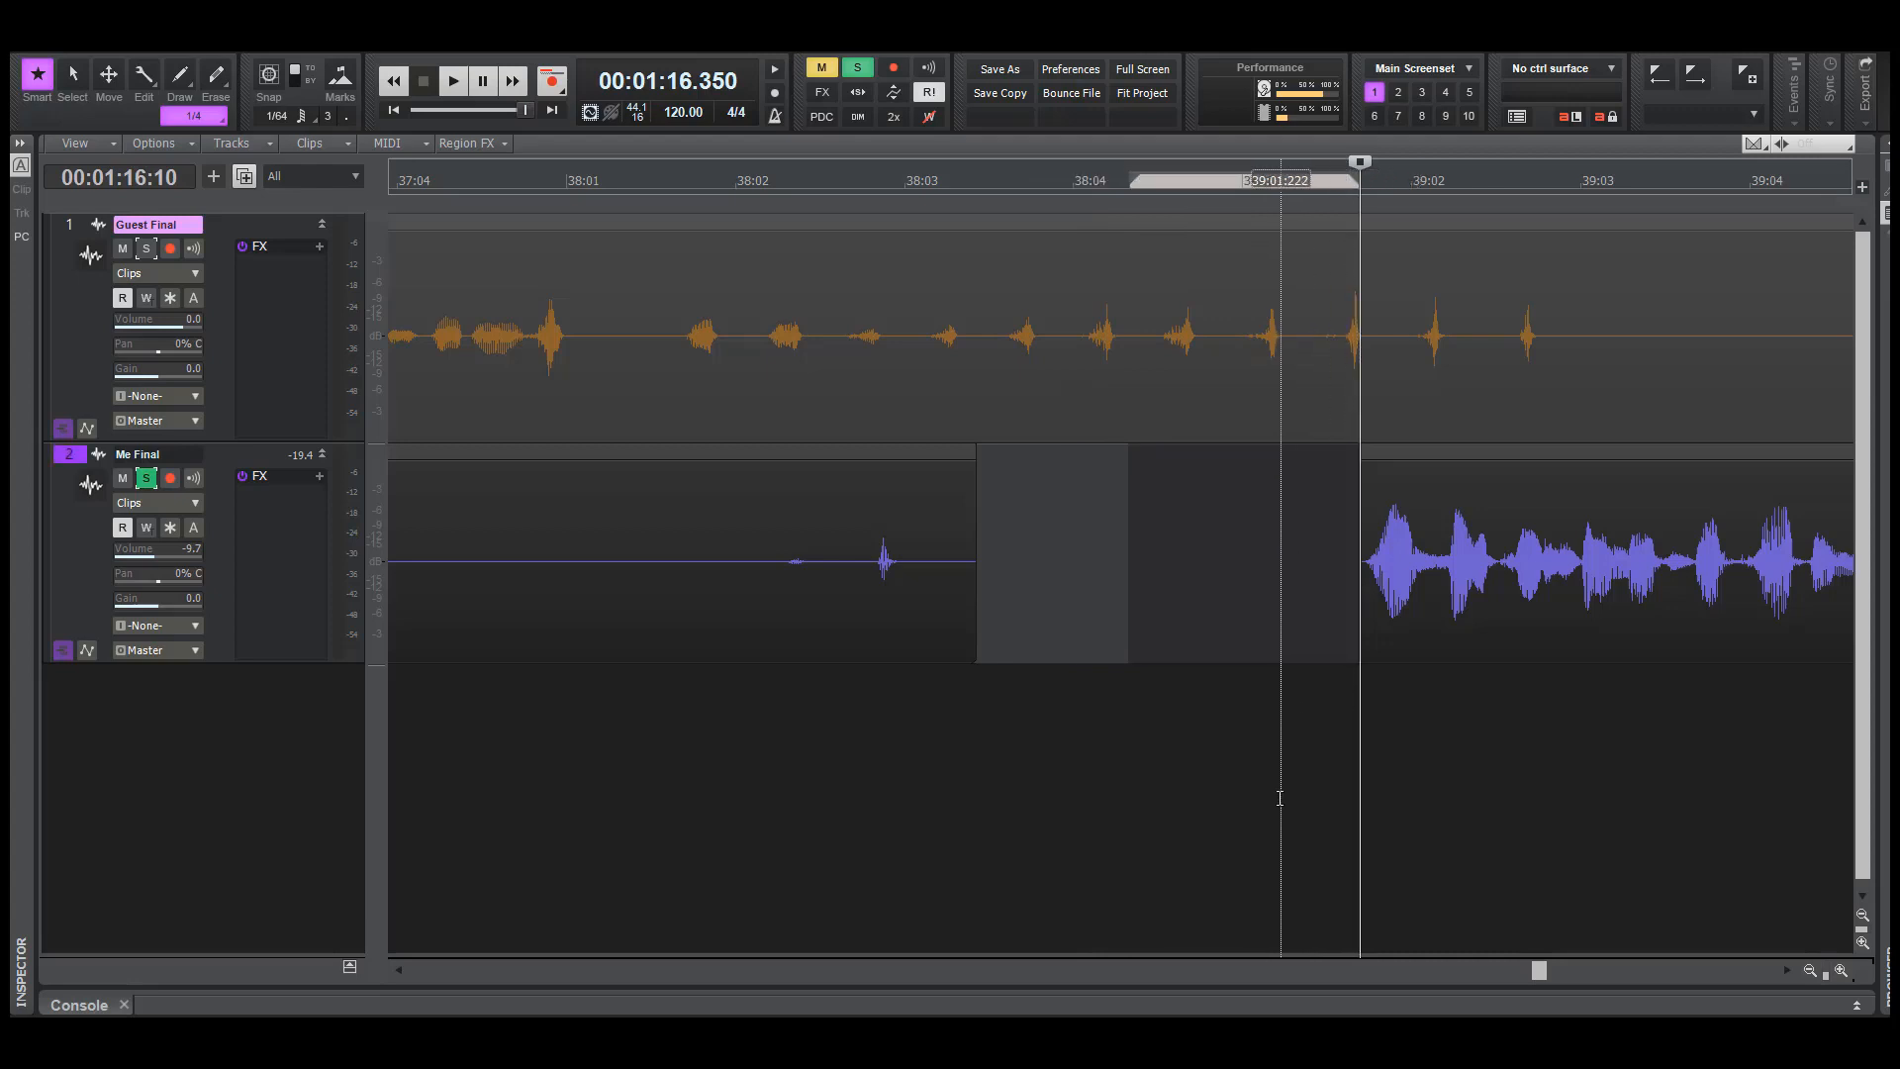
Play soloed Me Final from about 75.9 seconds to check the clean start of the phrase after the gap
click(1217, 748)
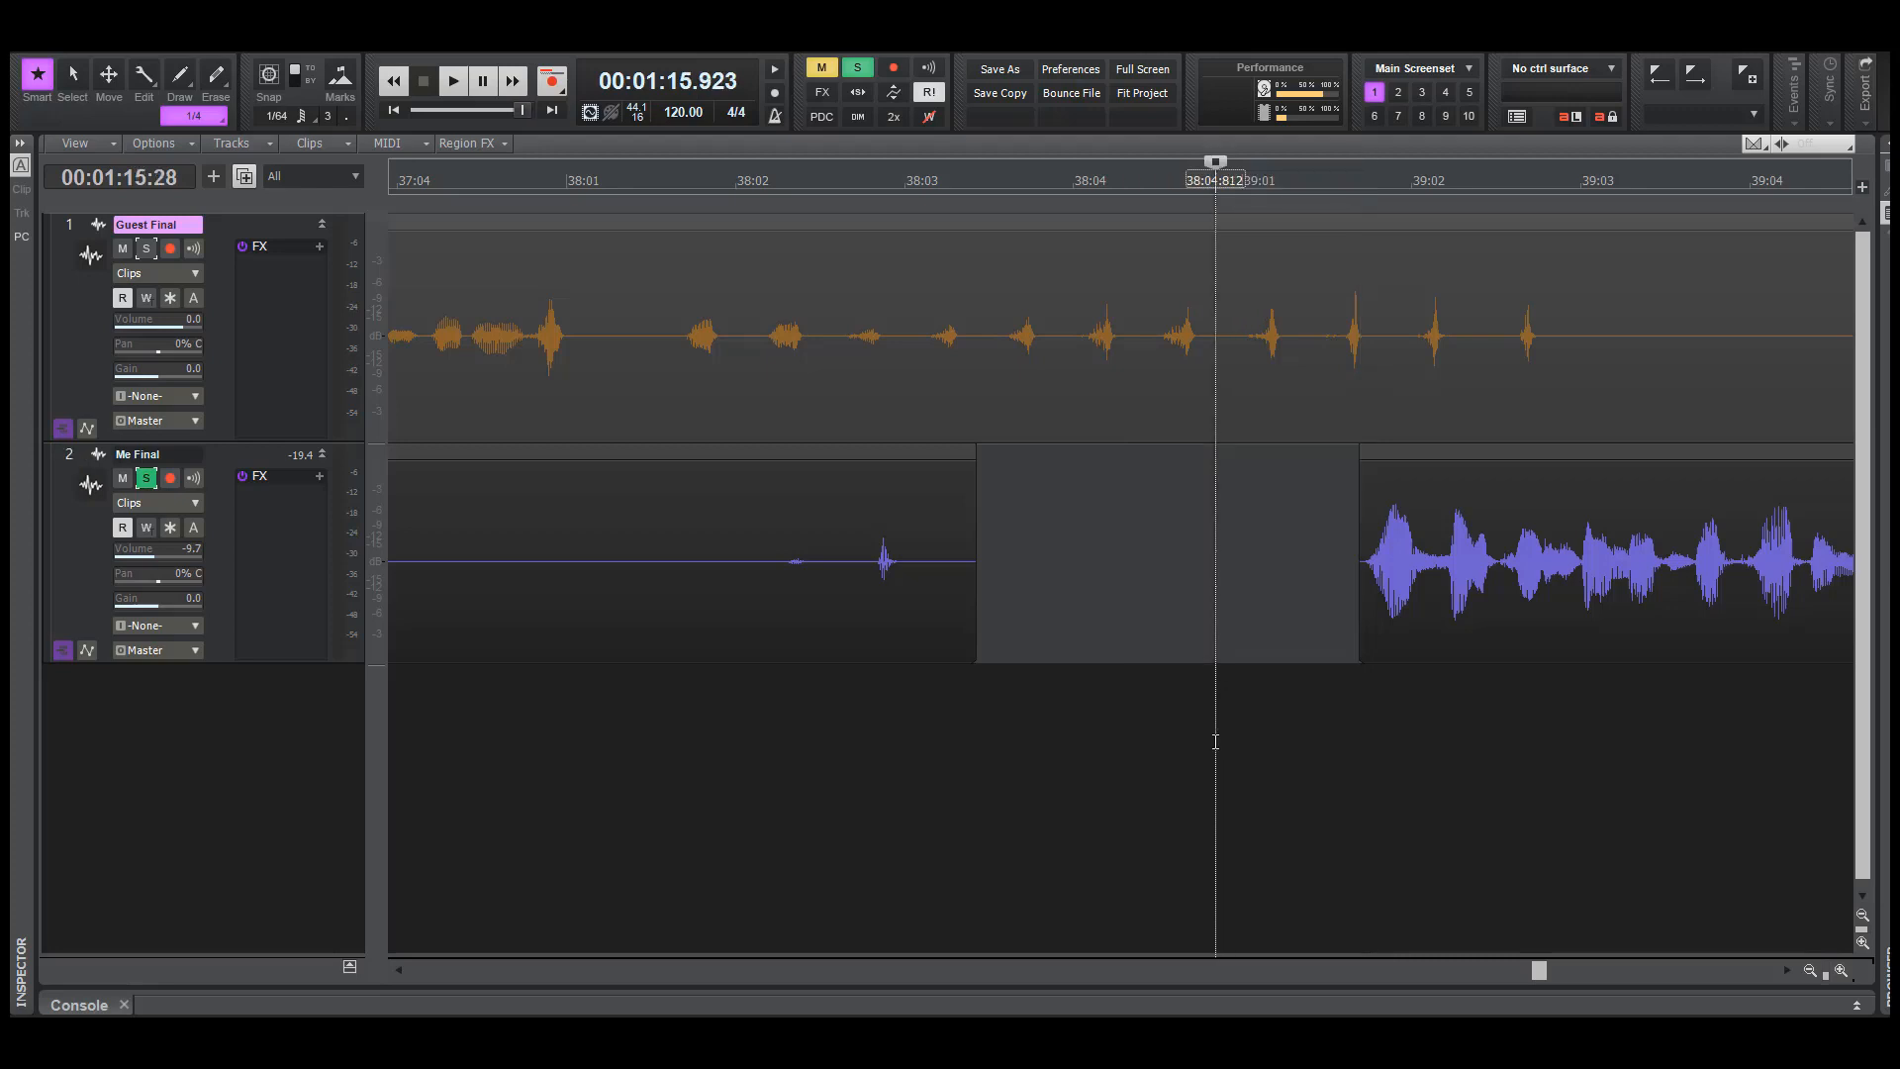
key(space)
key(space)
key(space)
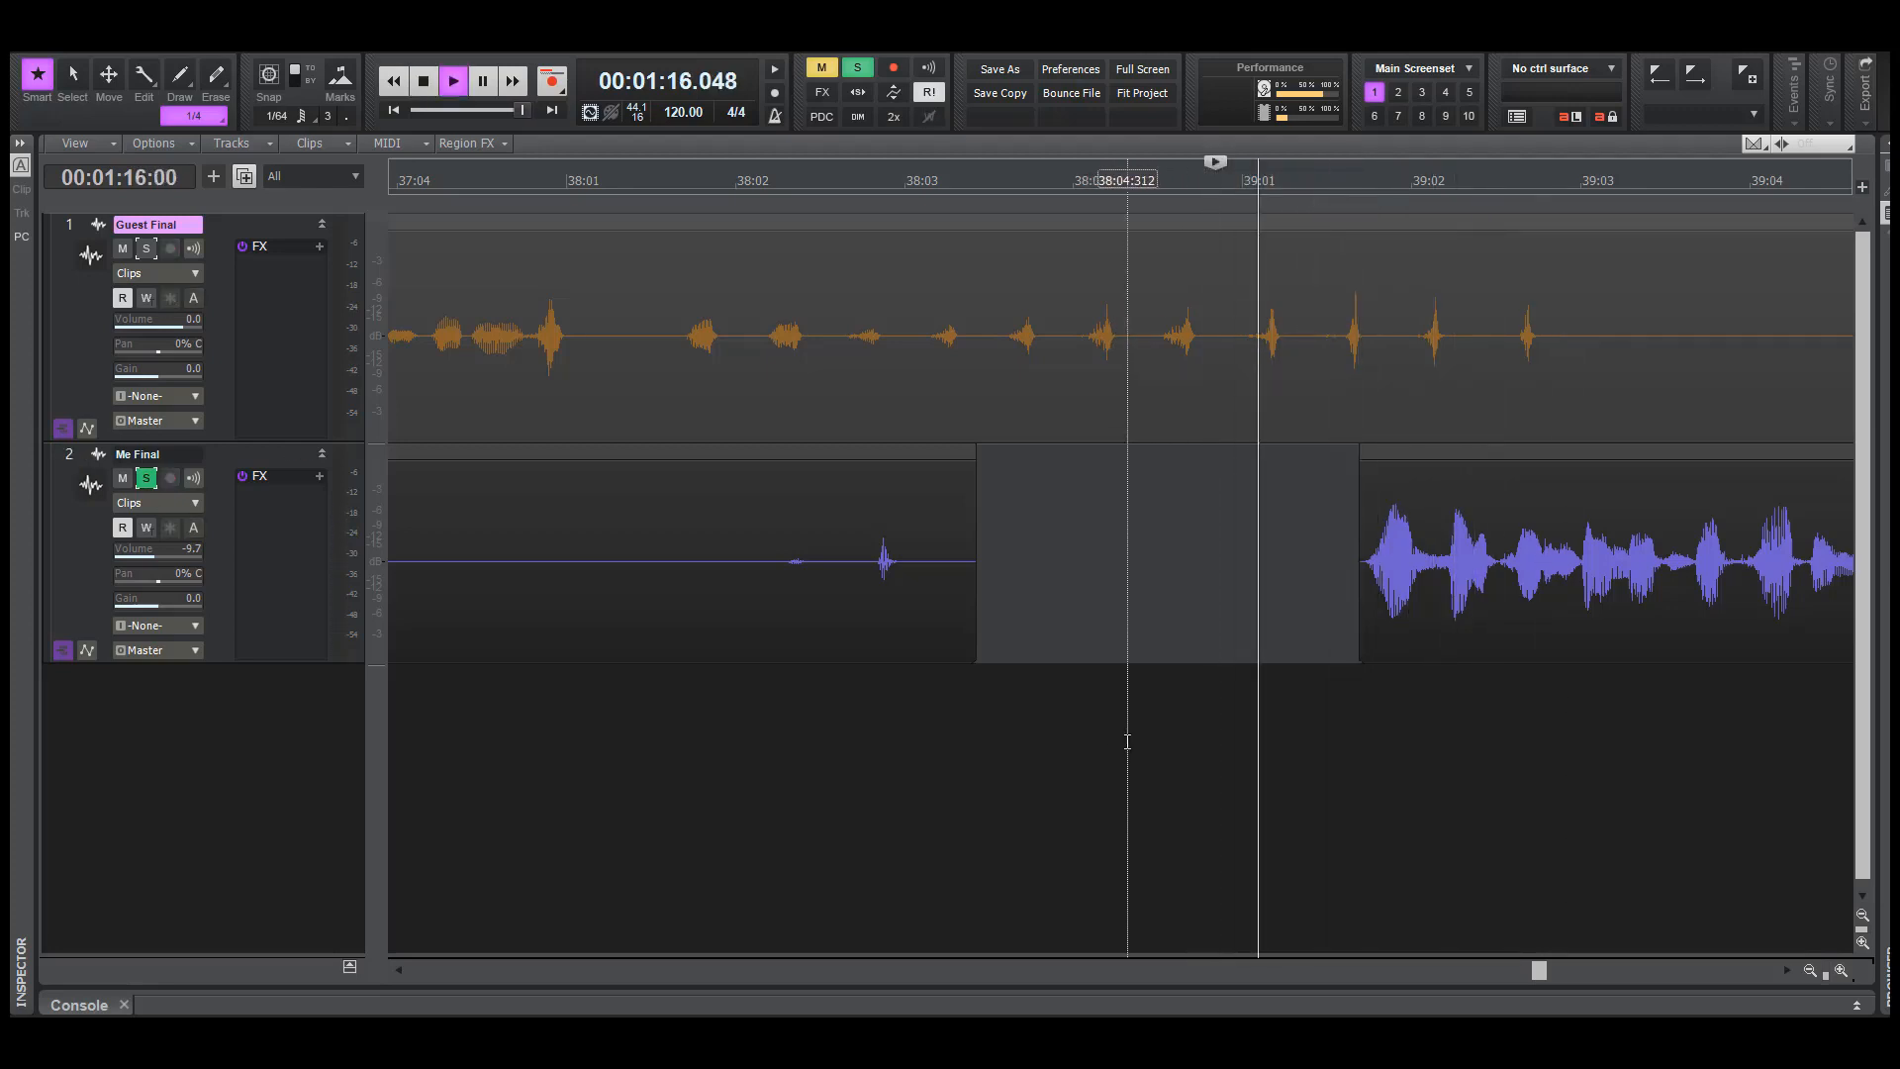
key(space)
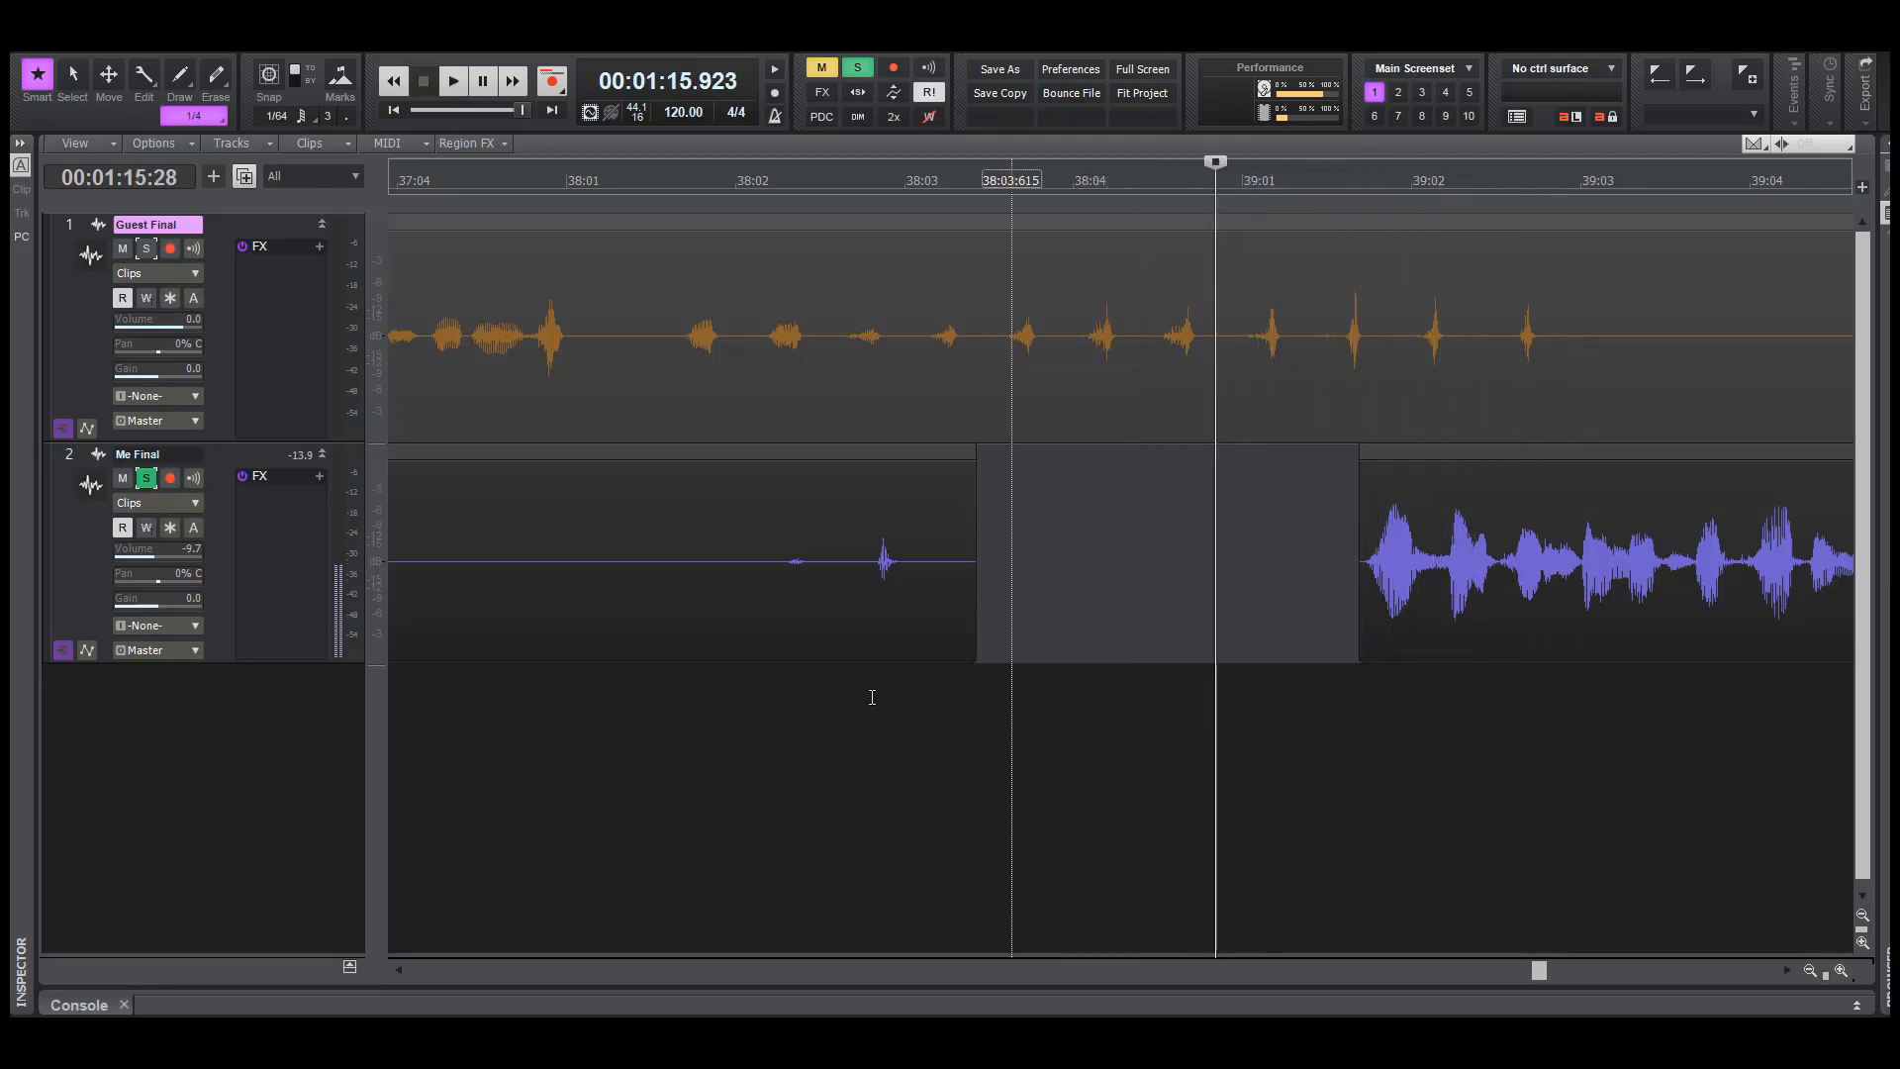
Unsolo Me Final and play both tracks from about 74.3 seconds to check the transition across the new gap
click(153, 484)
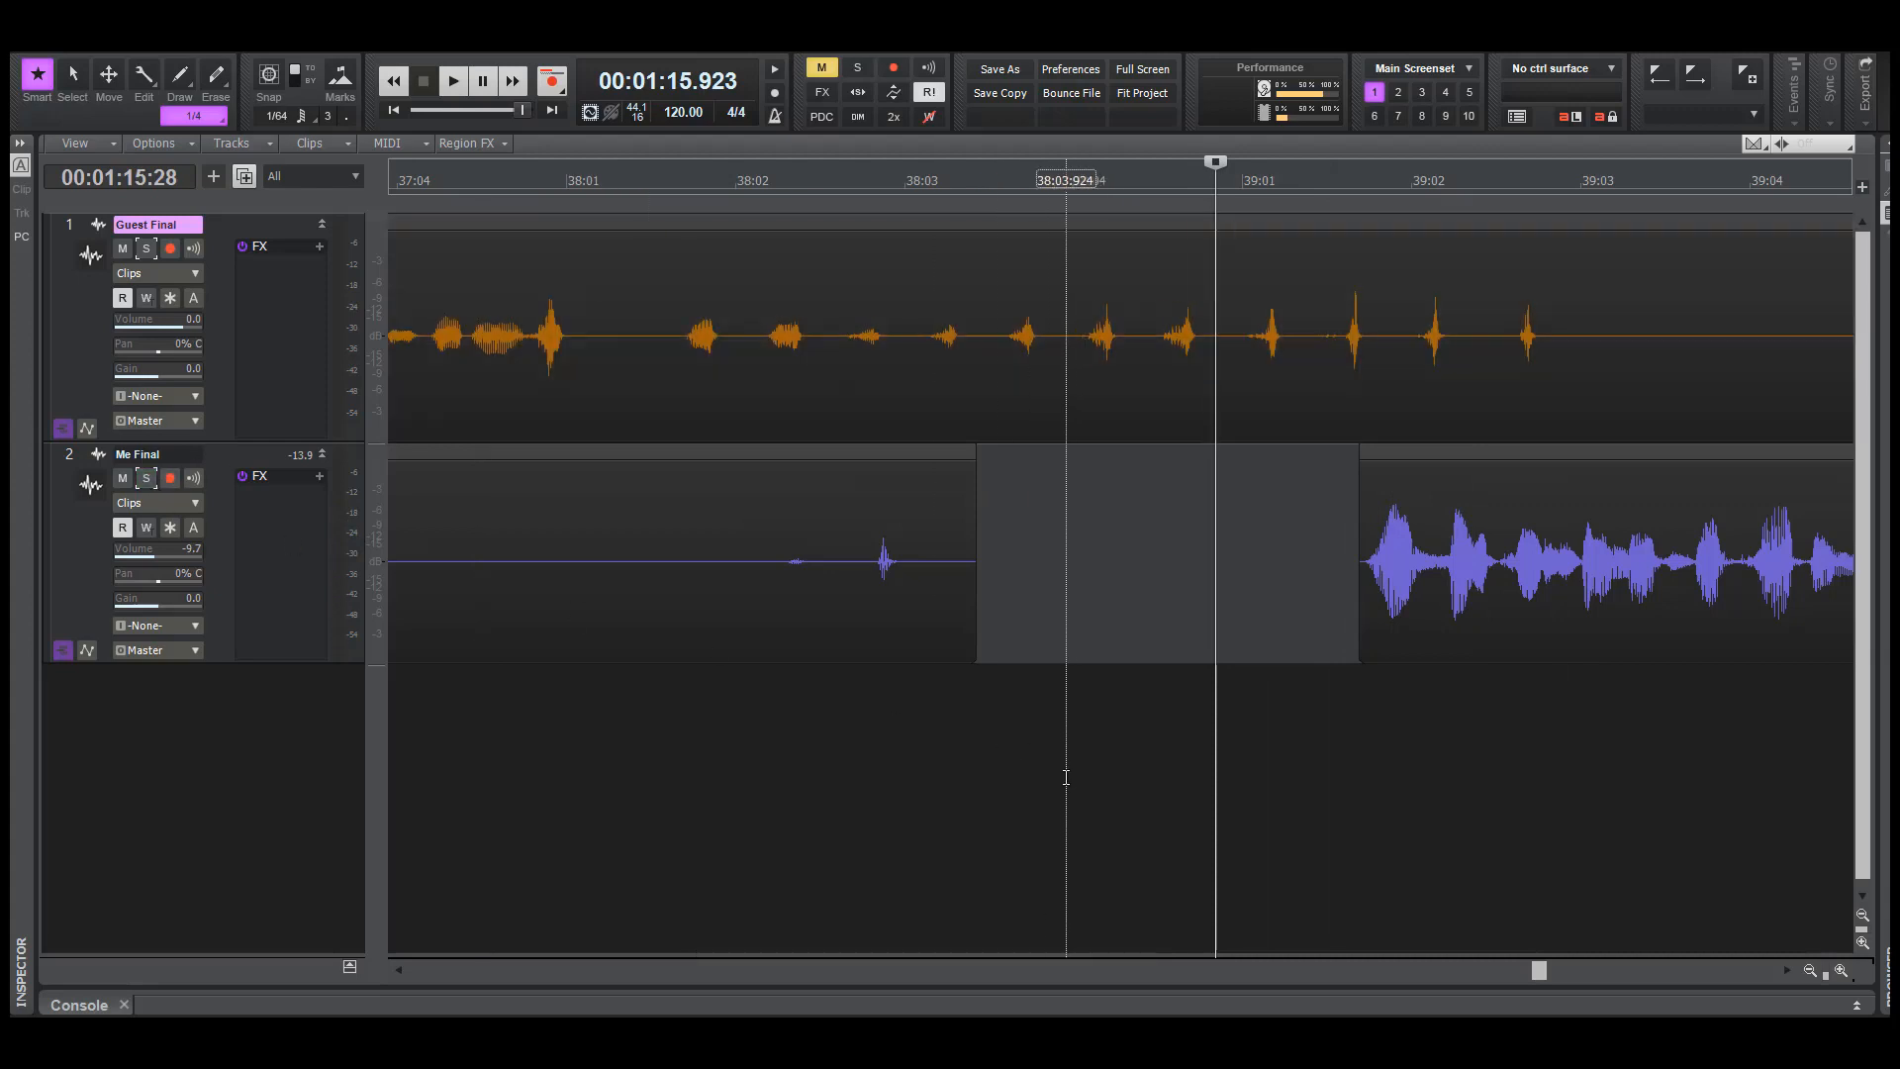
click(673, 795)
key(space)
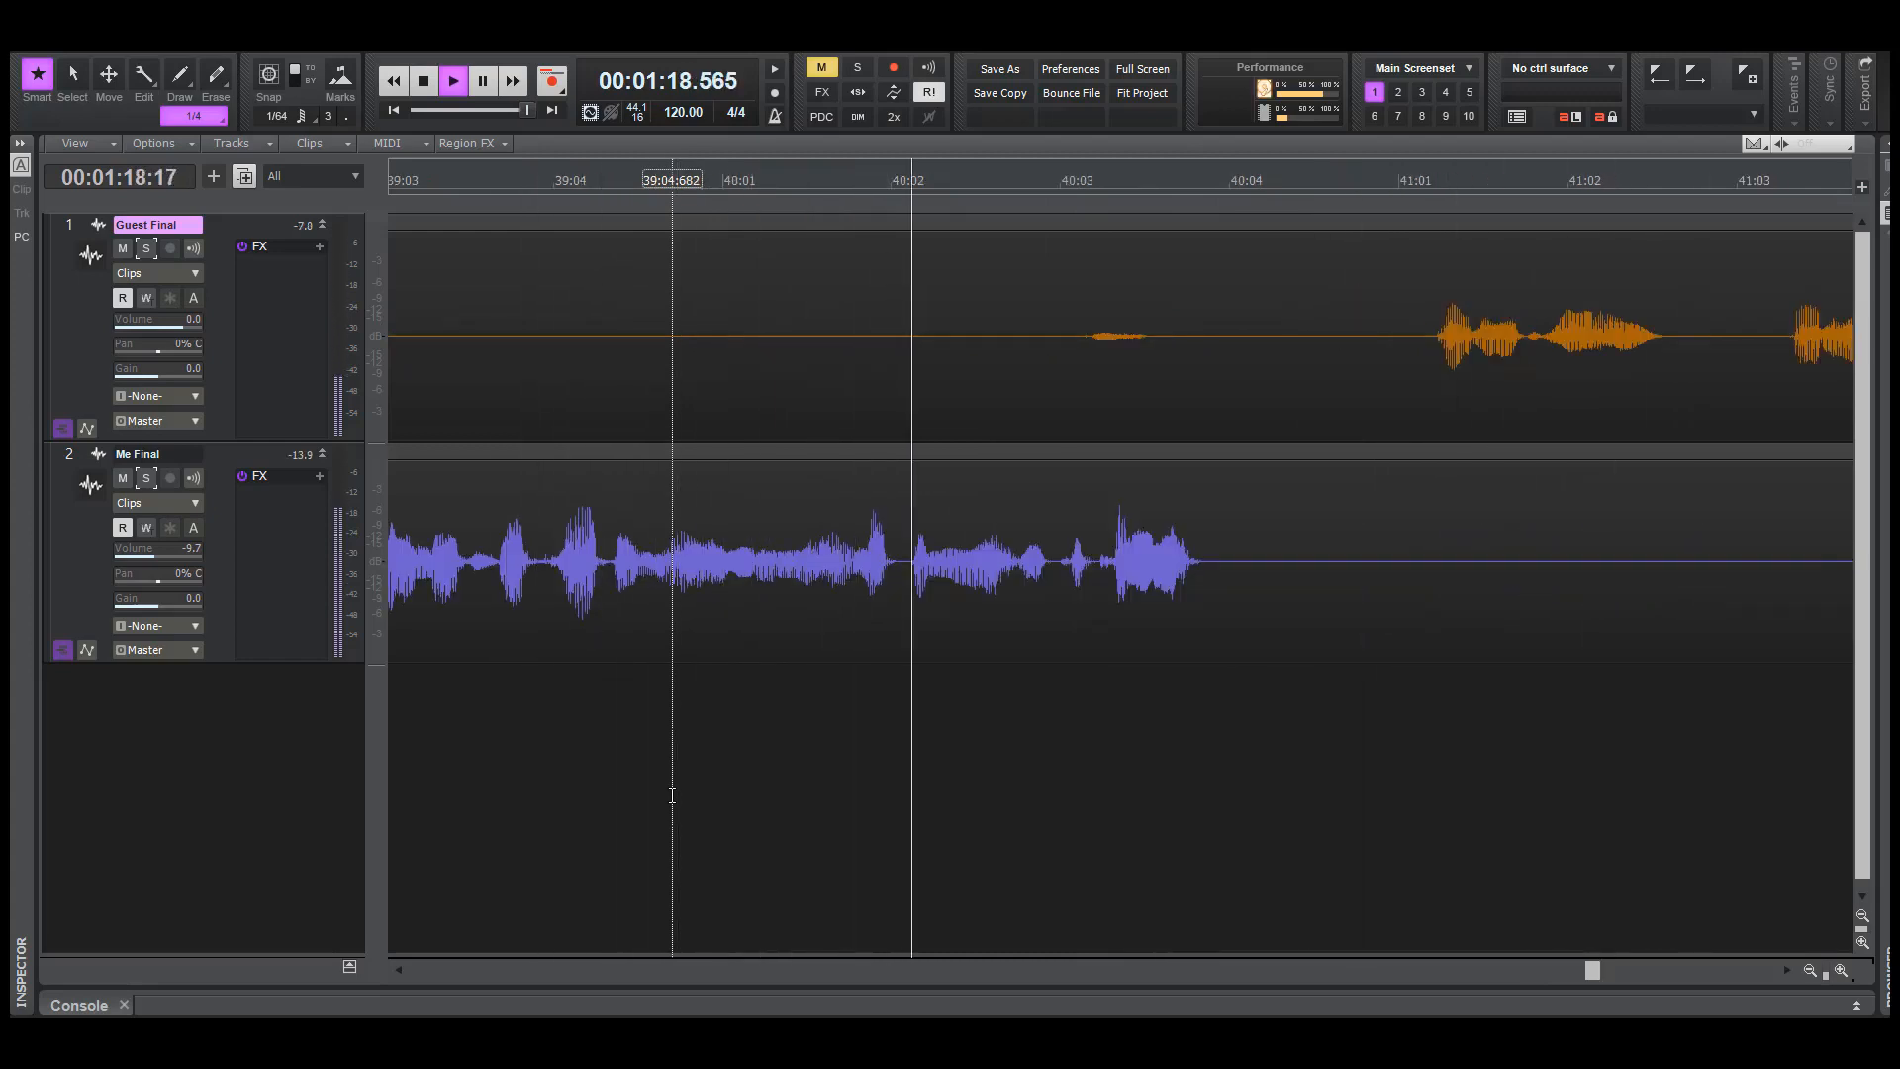
key(space)
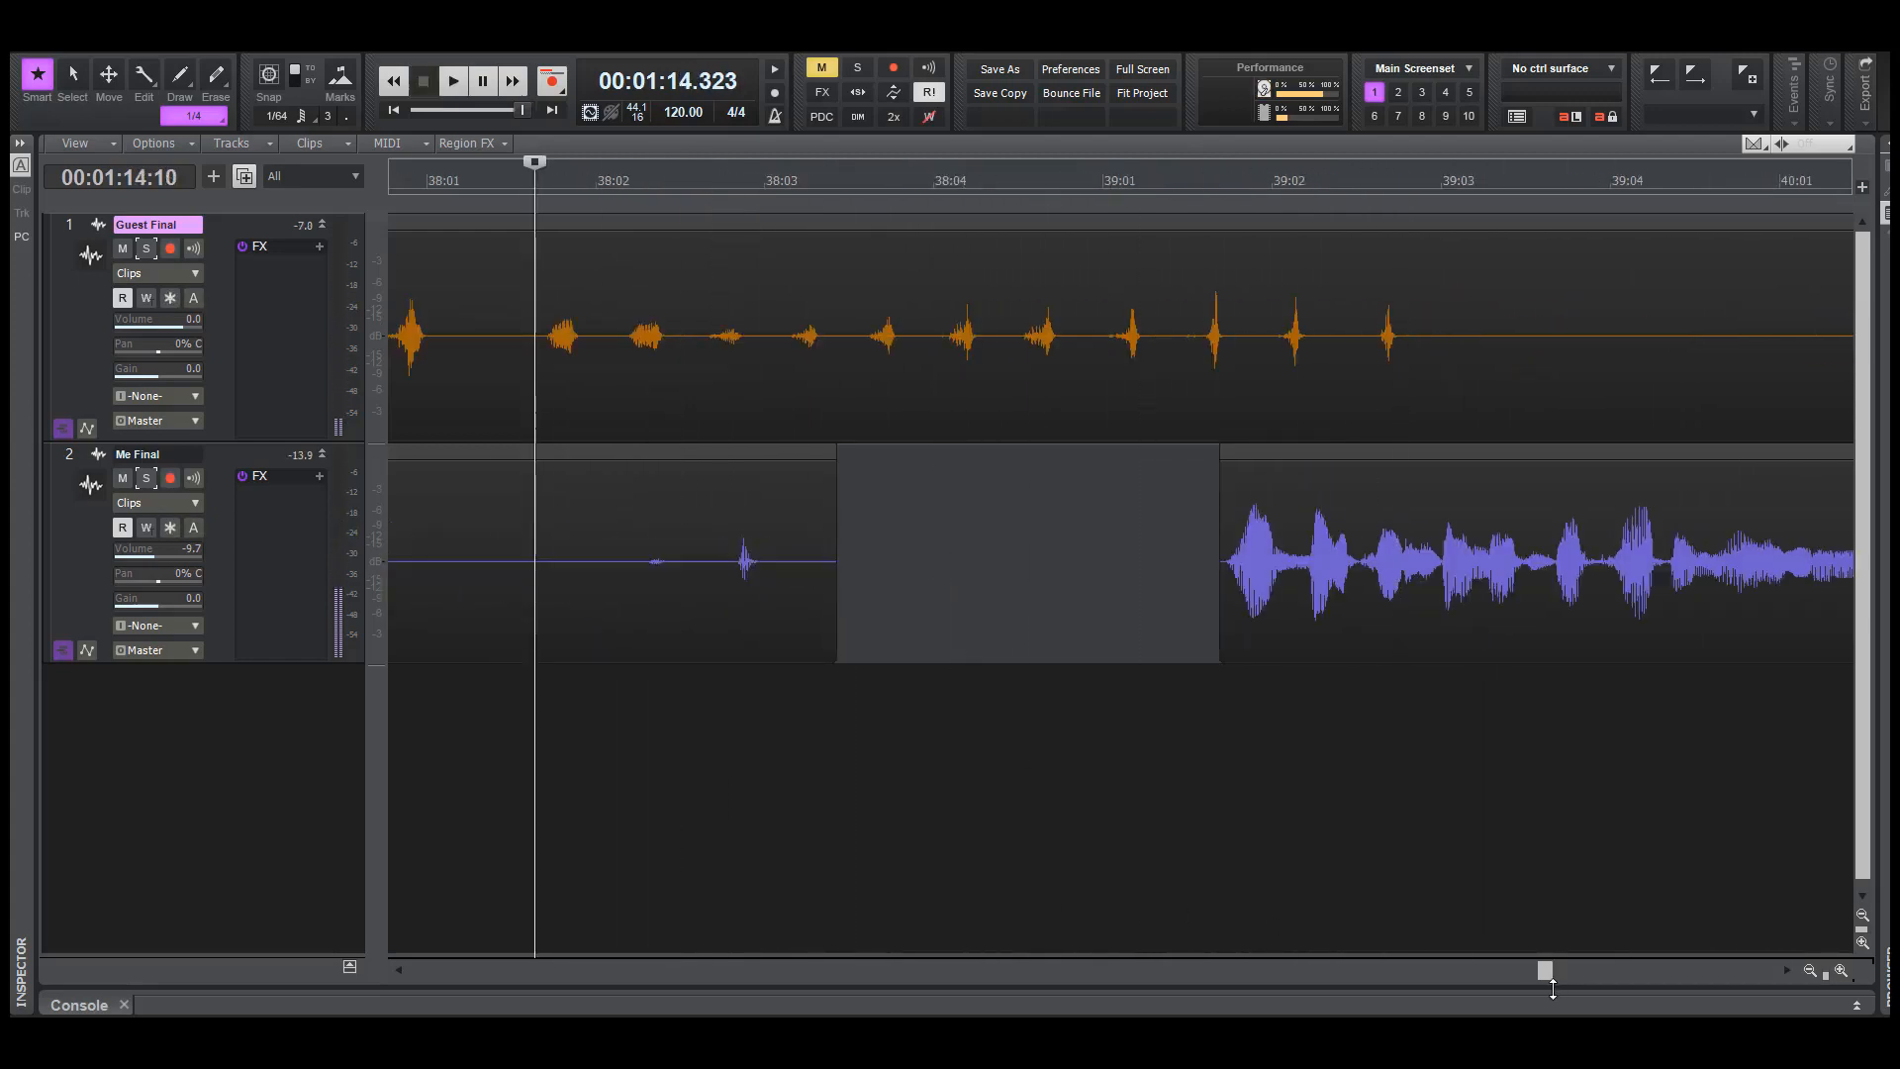
Show roughly bars 31 to 45 and play both tracks from about 78.6 seconds to check the overlap after bar 40
mouse_move(1826, 970)
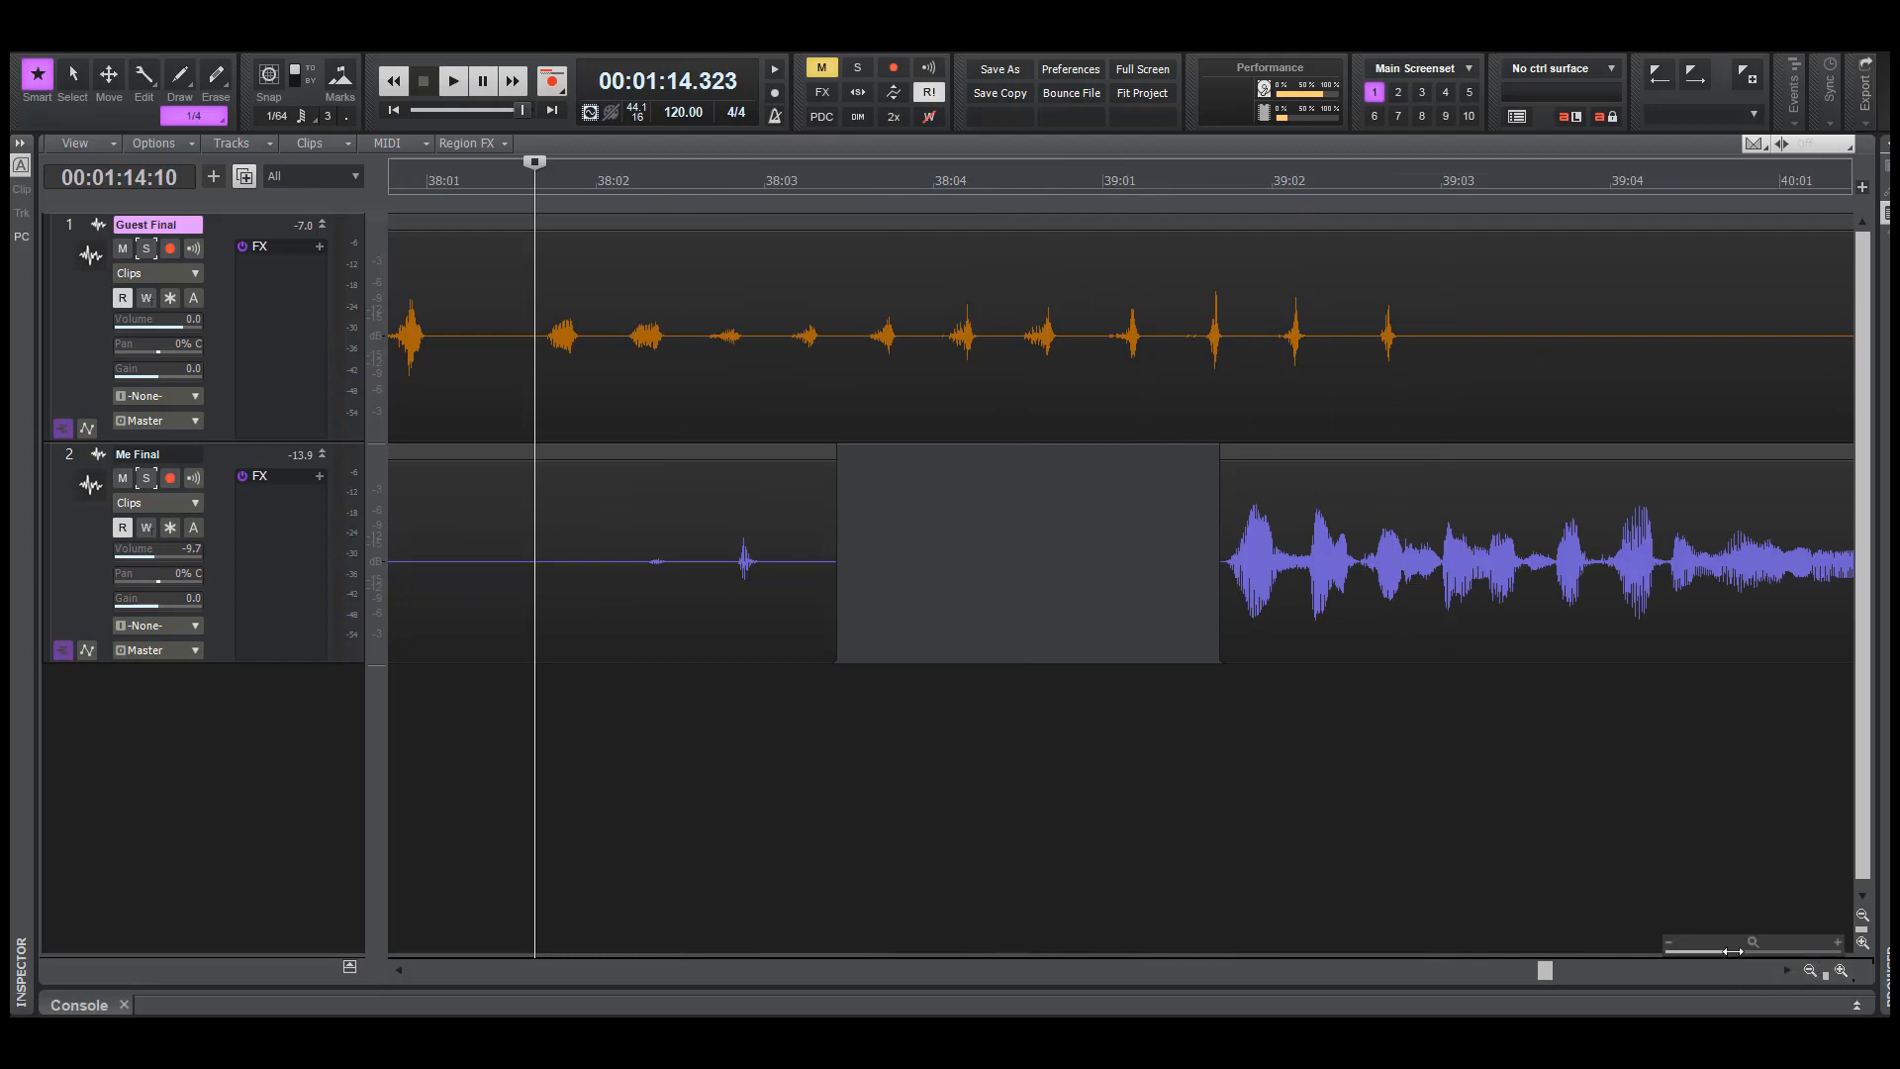
drag(1751, 950, 1715, 950)
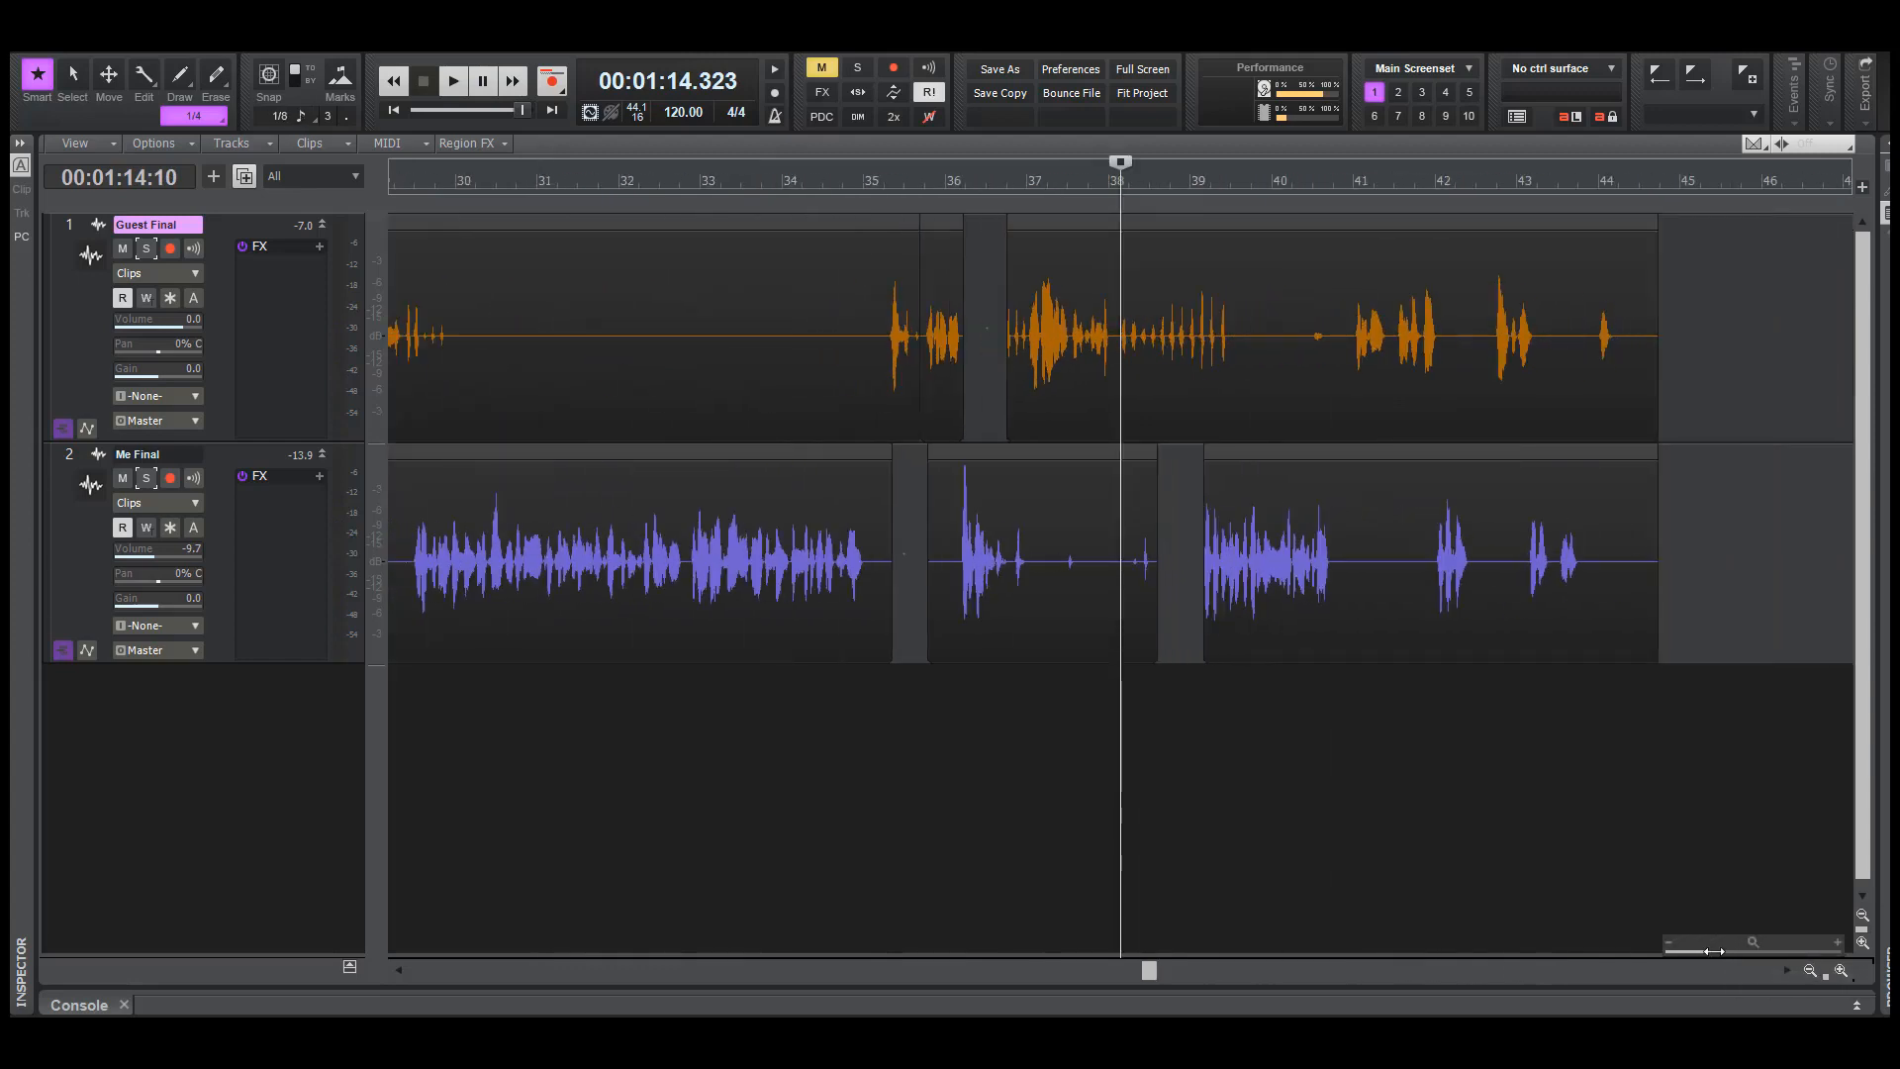
drag(1712, 951, 1726, 951)
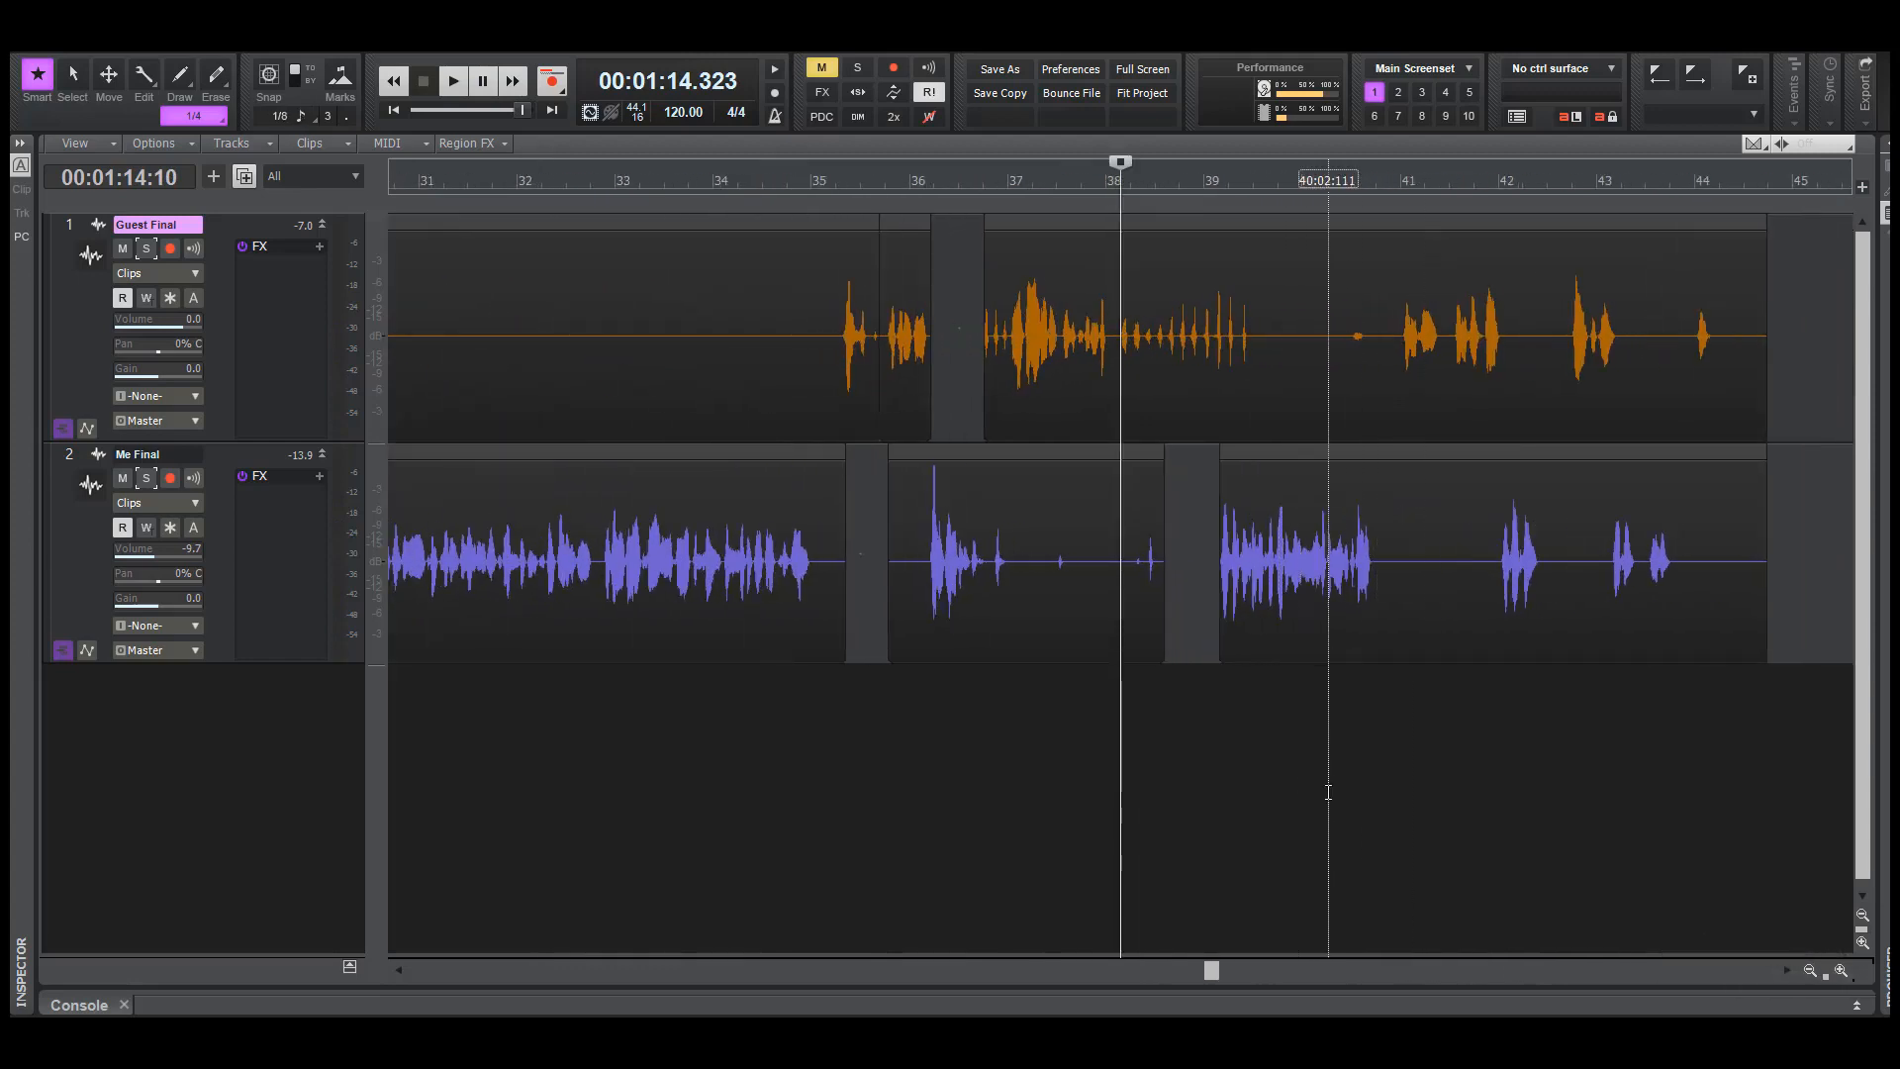
click(1327, 793)
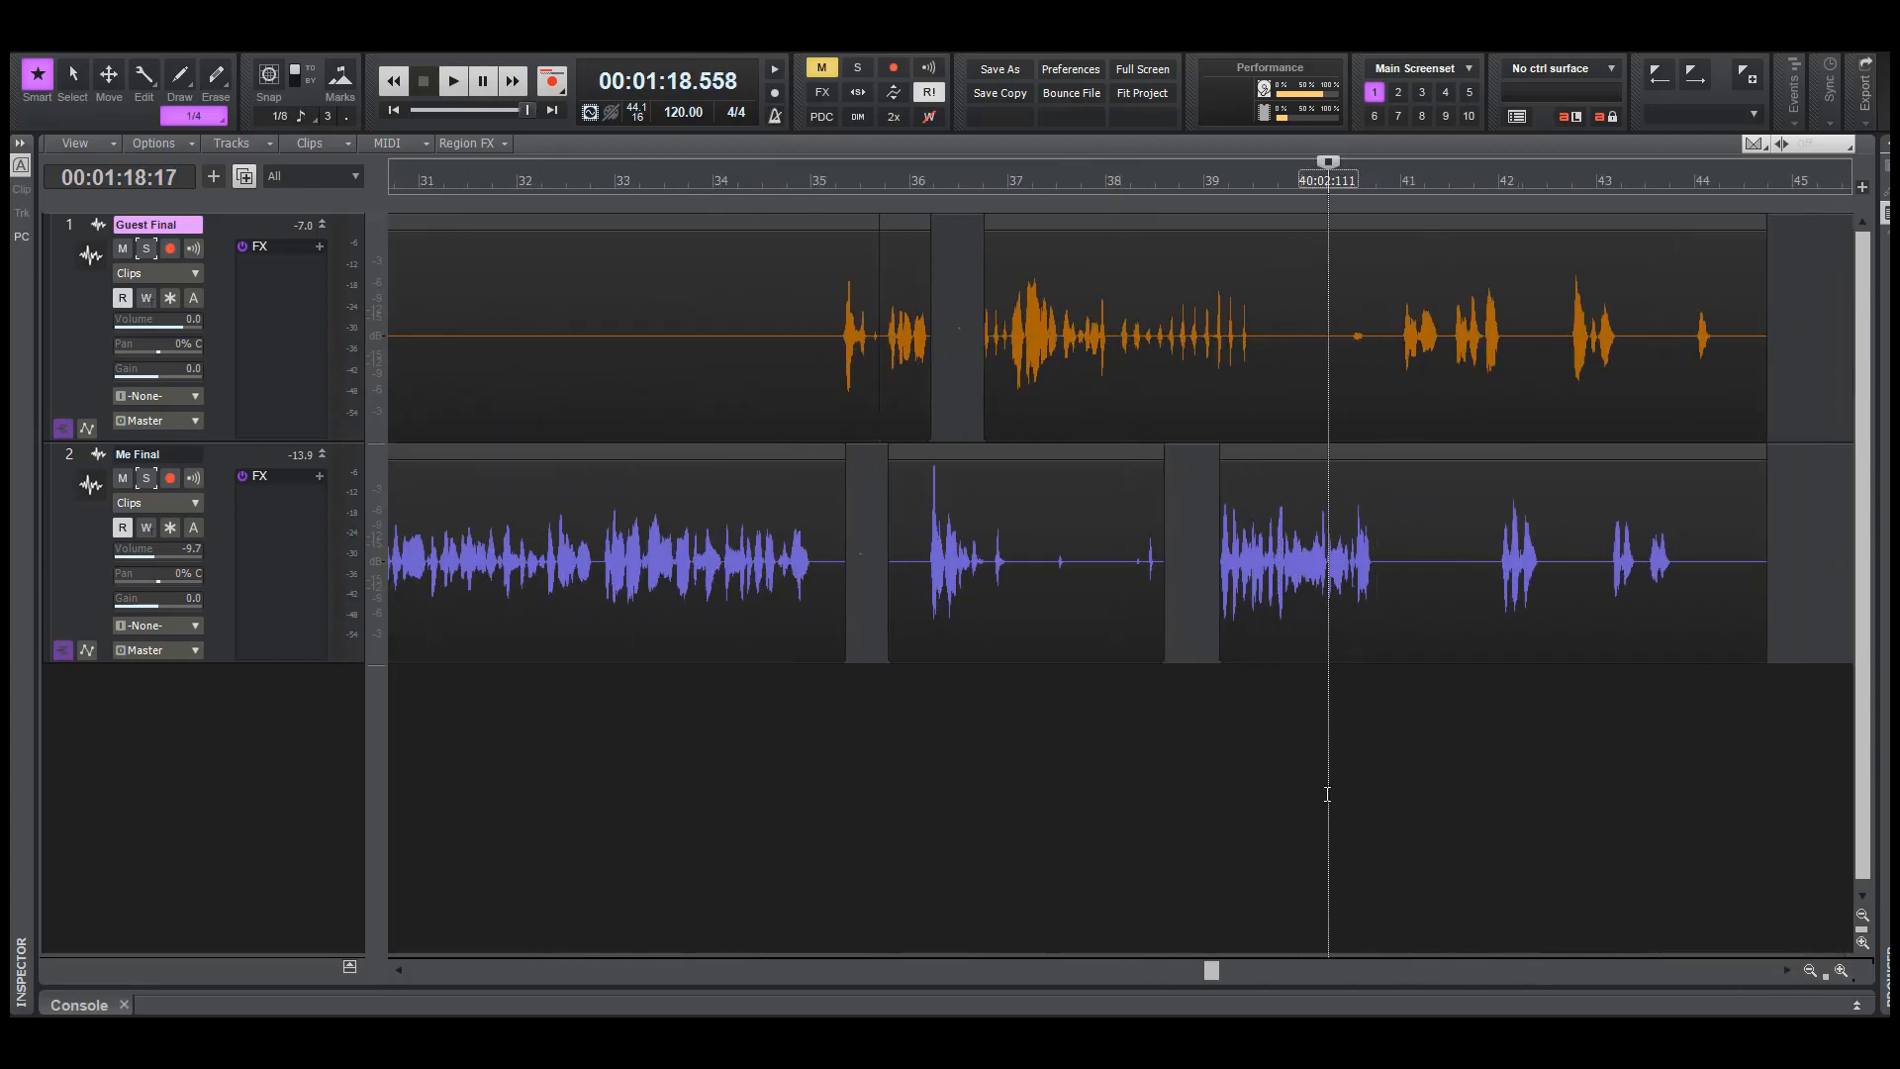
key(space)
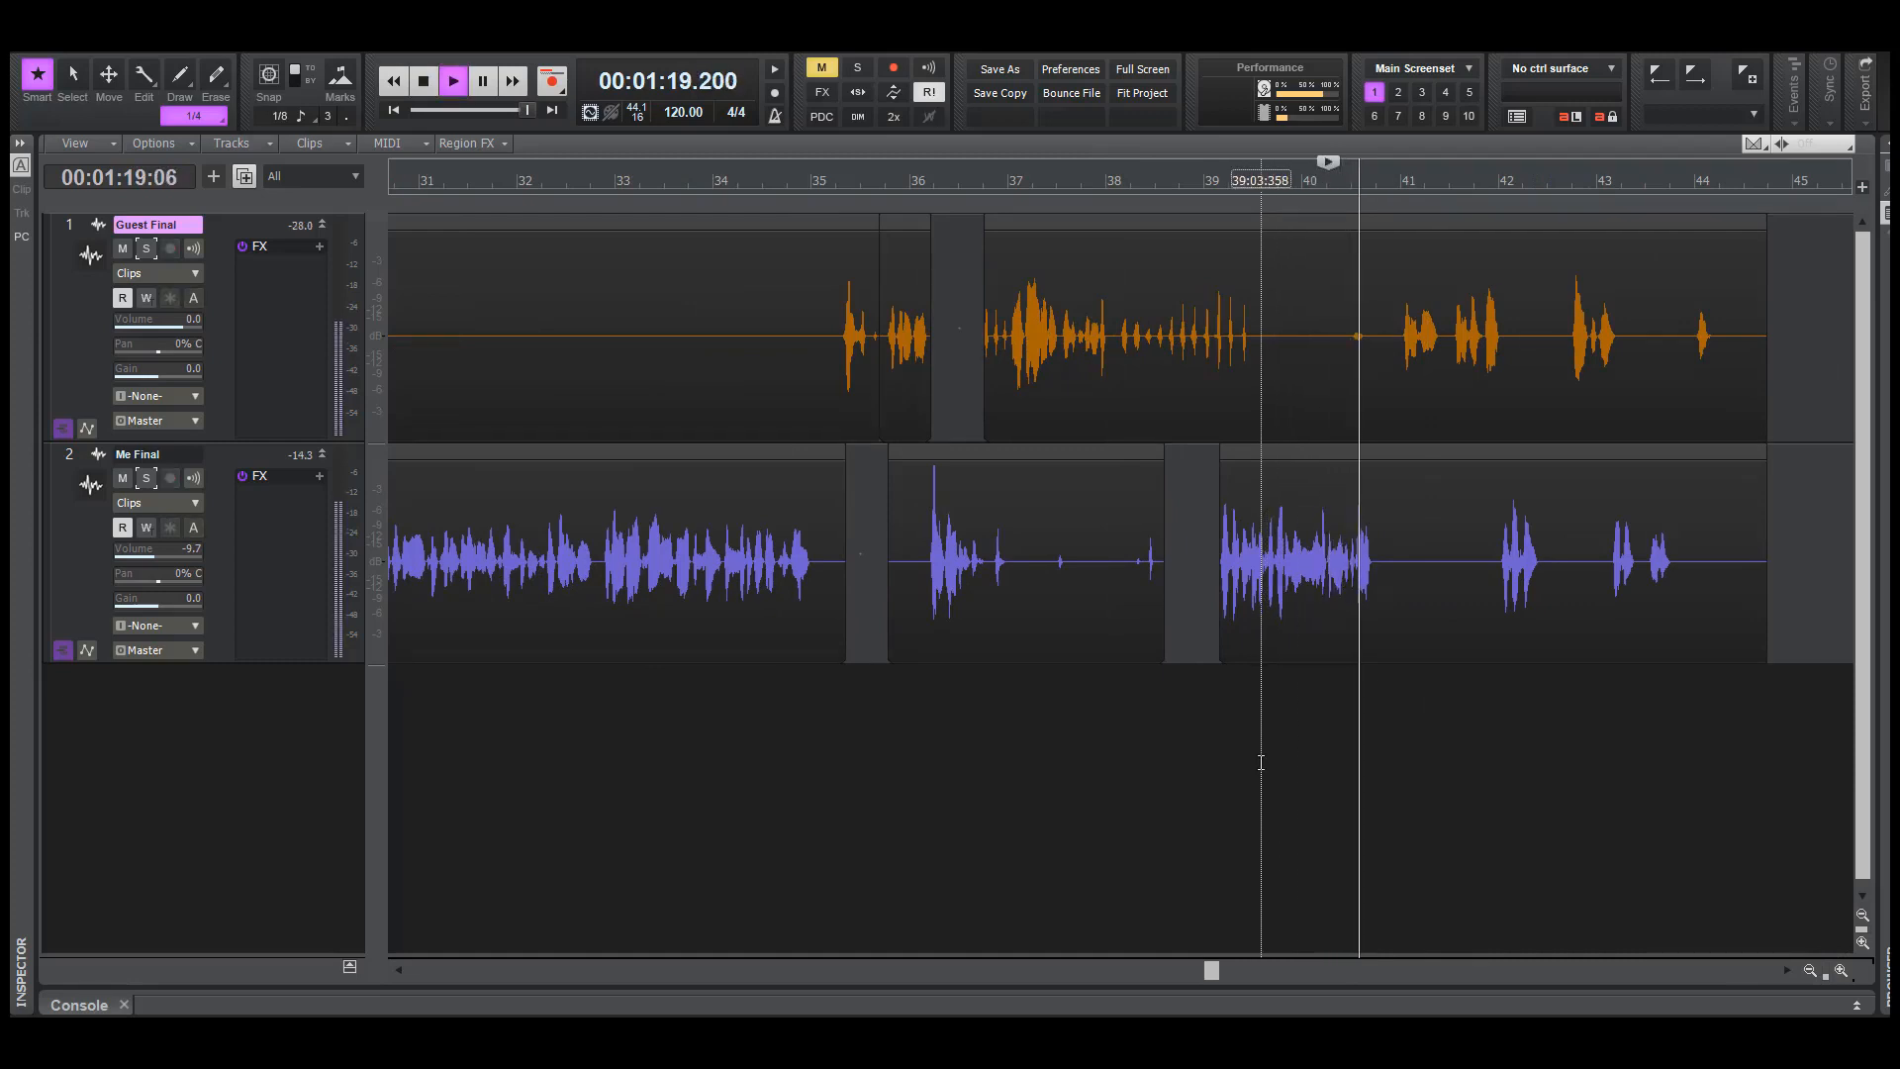
key(space)
Solo Guest Final and play it from about 78 seconds to check the small sound between bars 40 and 41
click(155, 253)
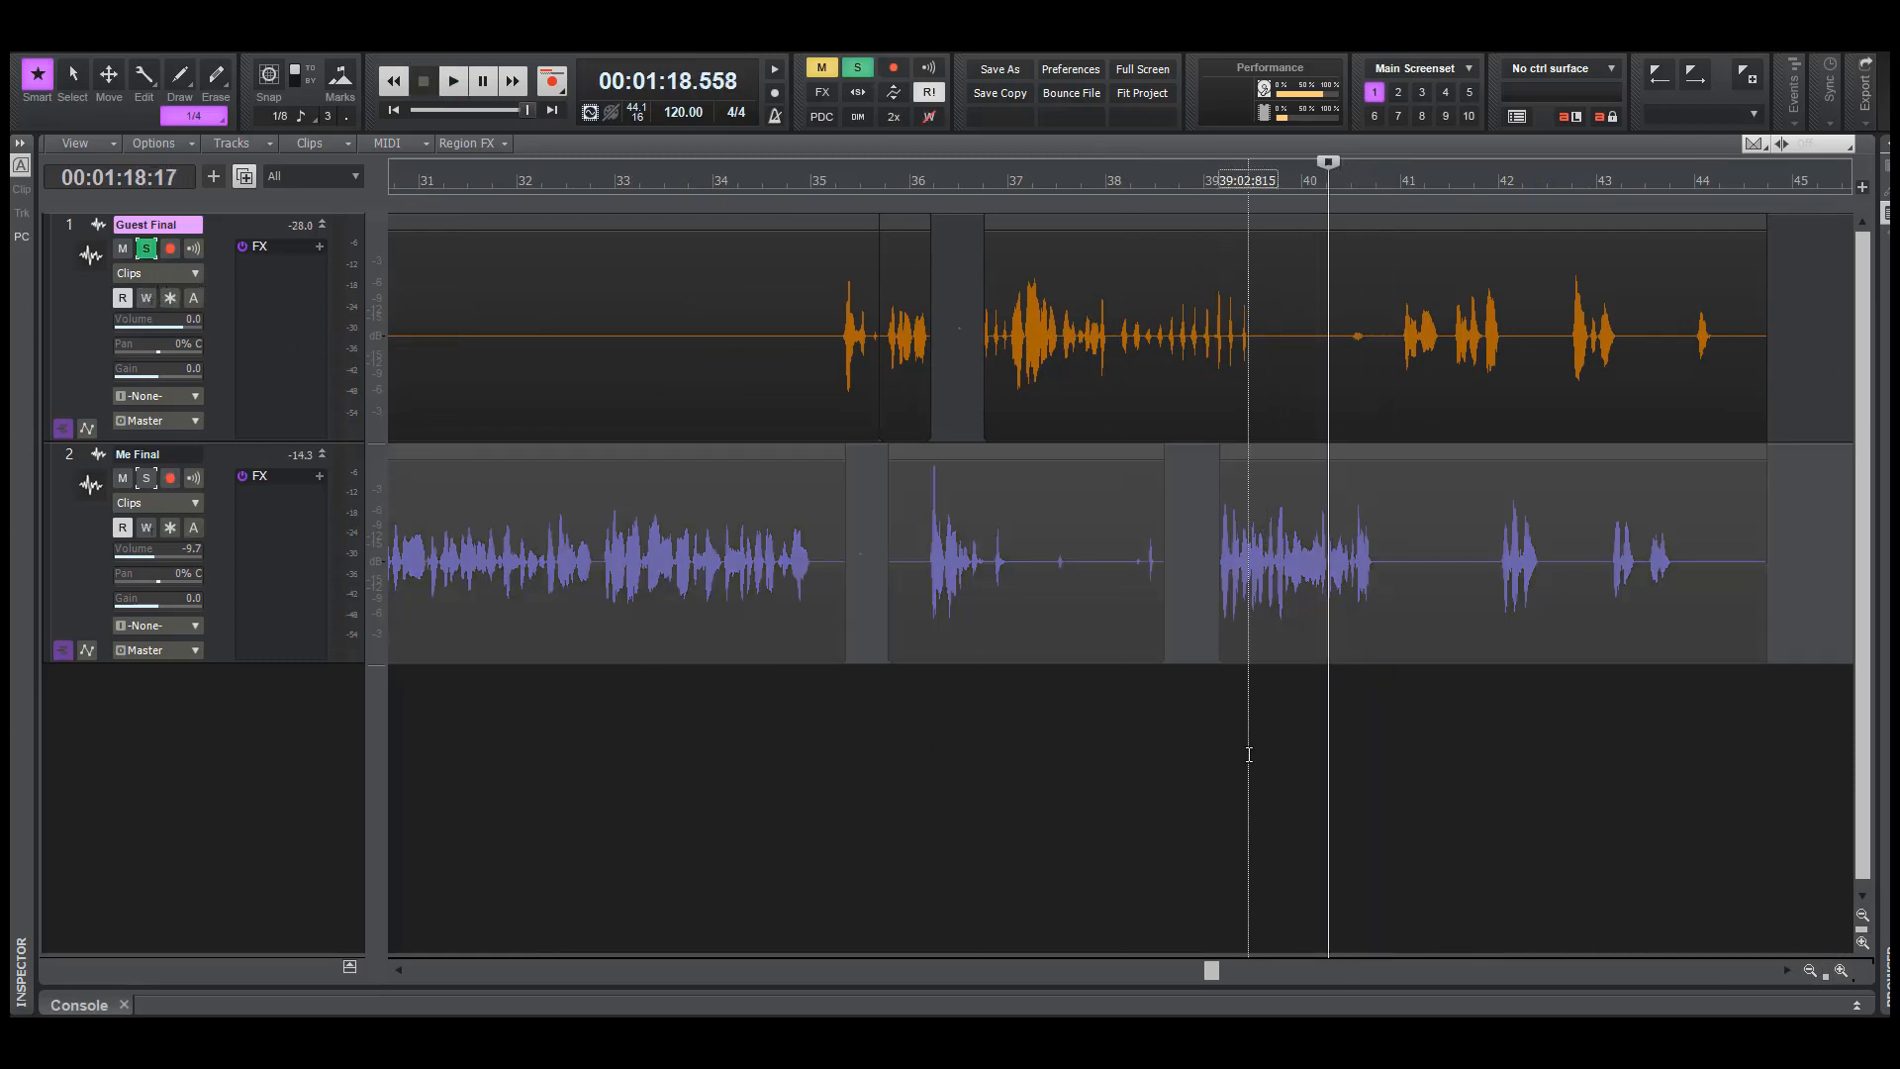
click(1306, 756)
key(space)
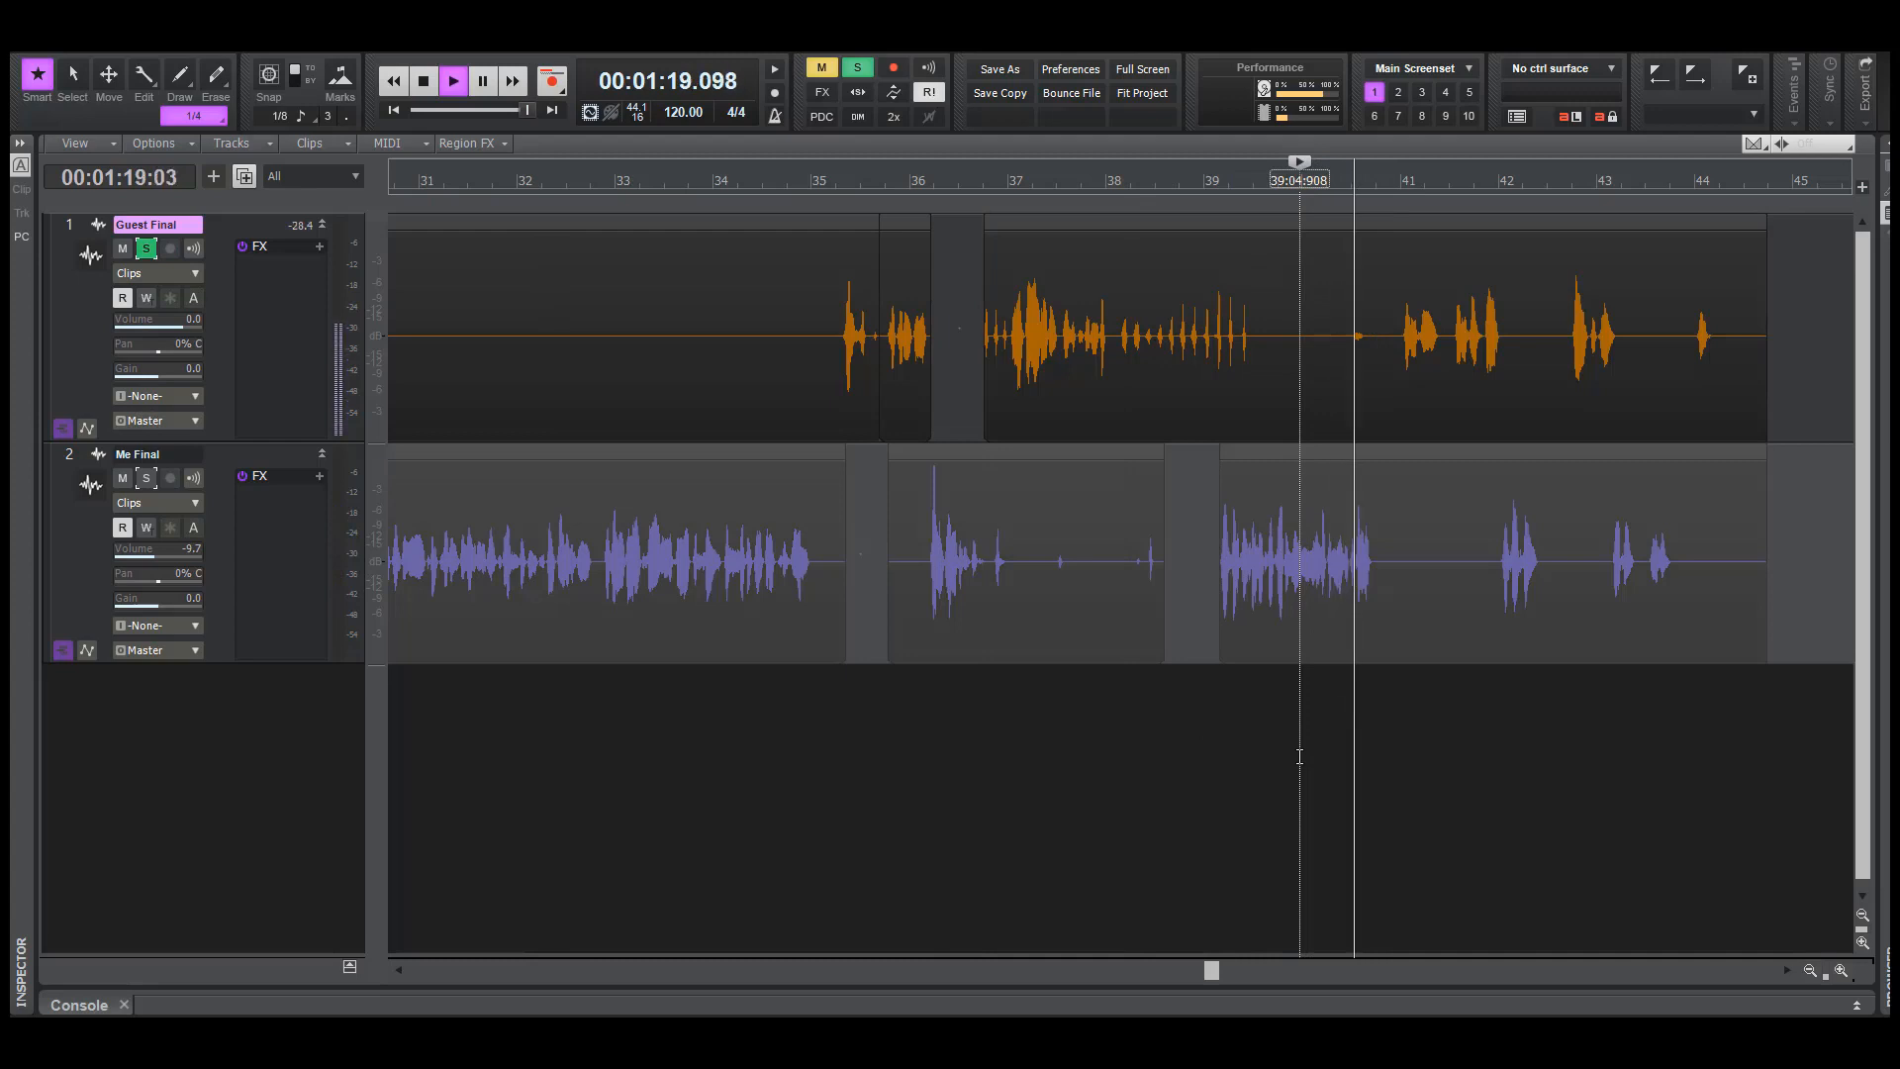
key(space)
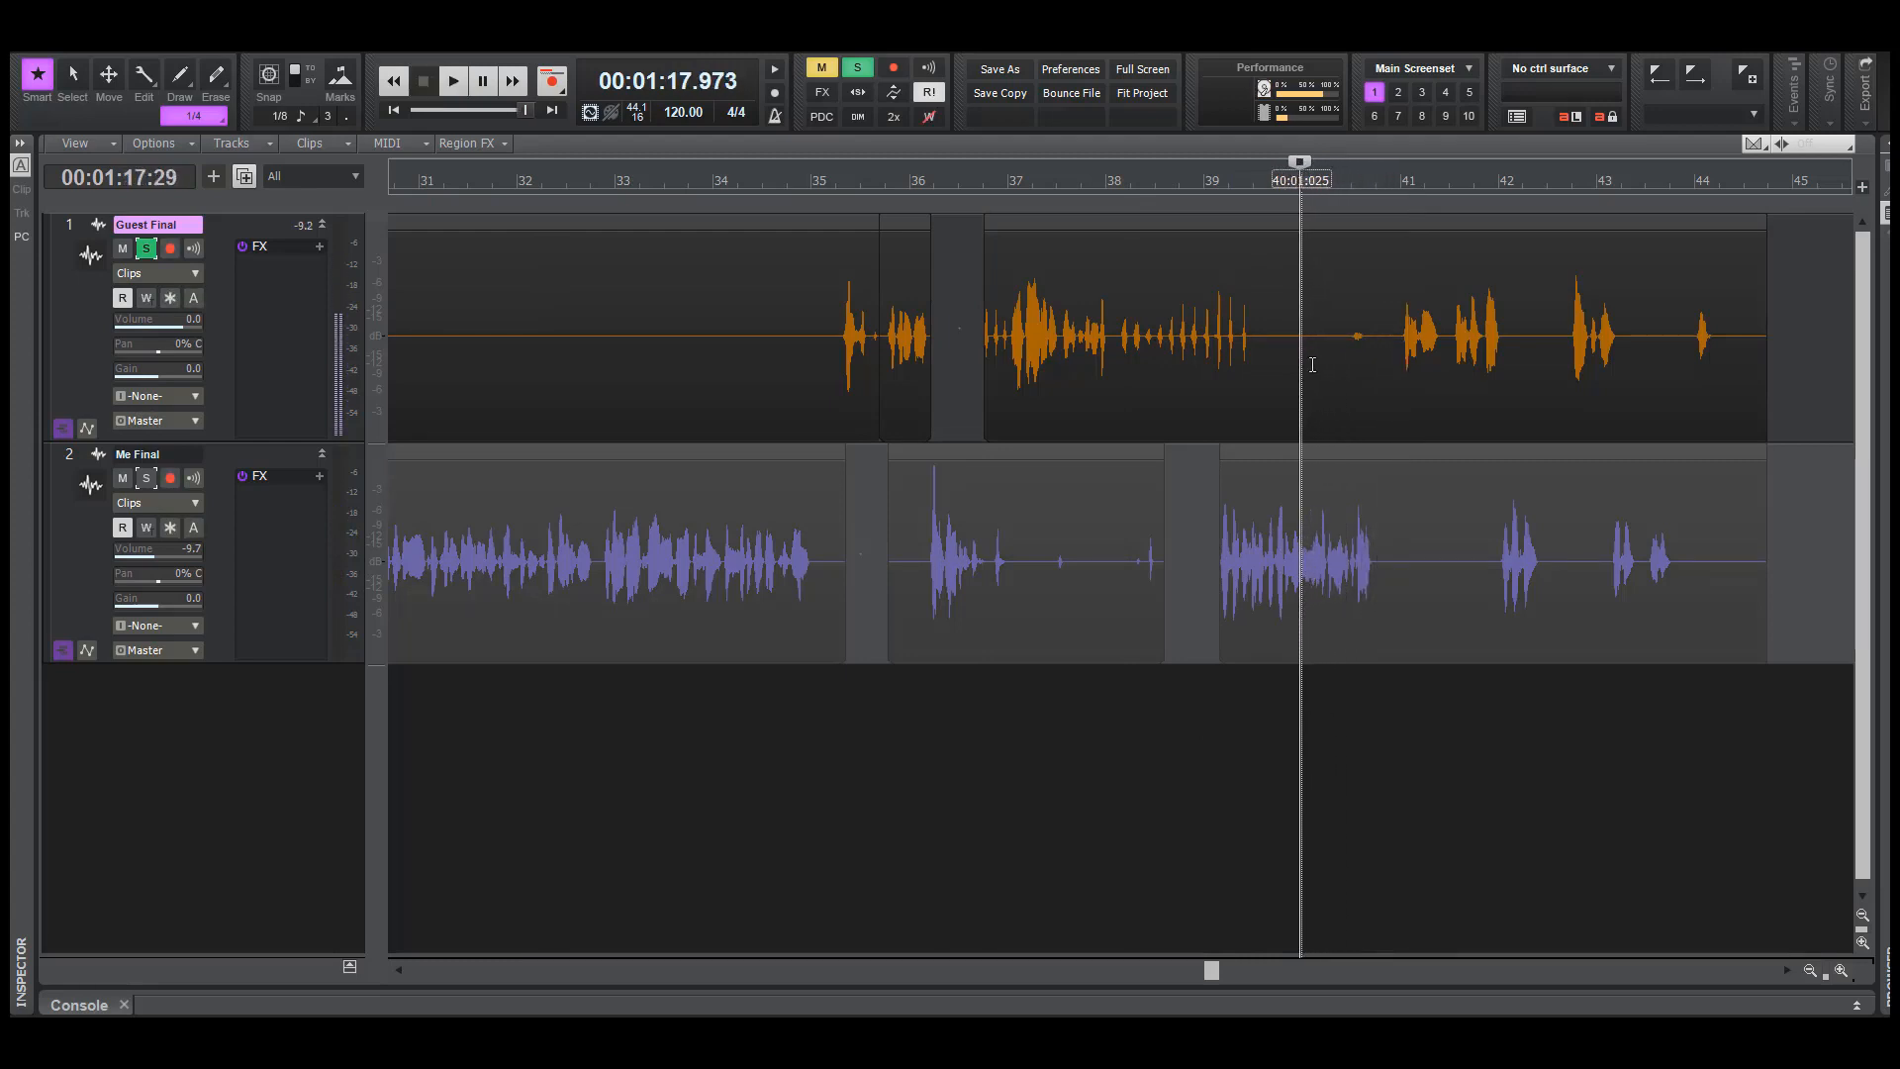
Delete the small noise on Guest Final from about 78 seconds to just before the phrase at bar 41
drag(1307, 360, 1395, 372)
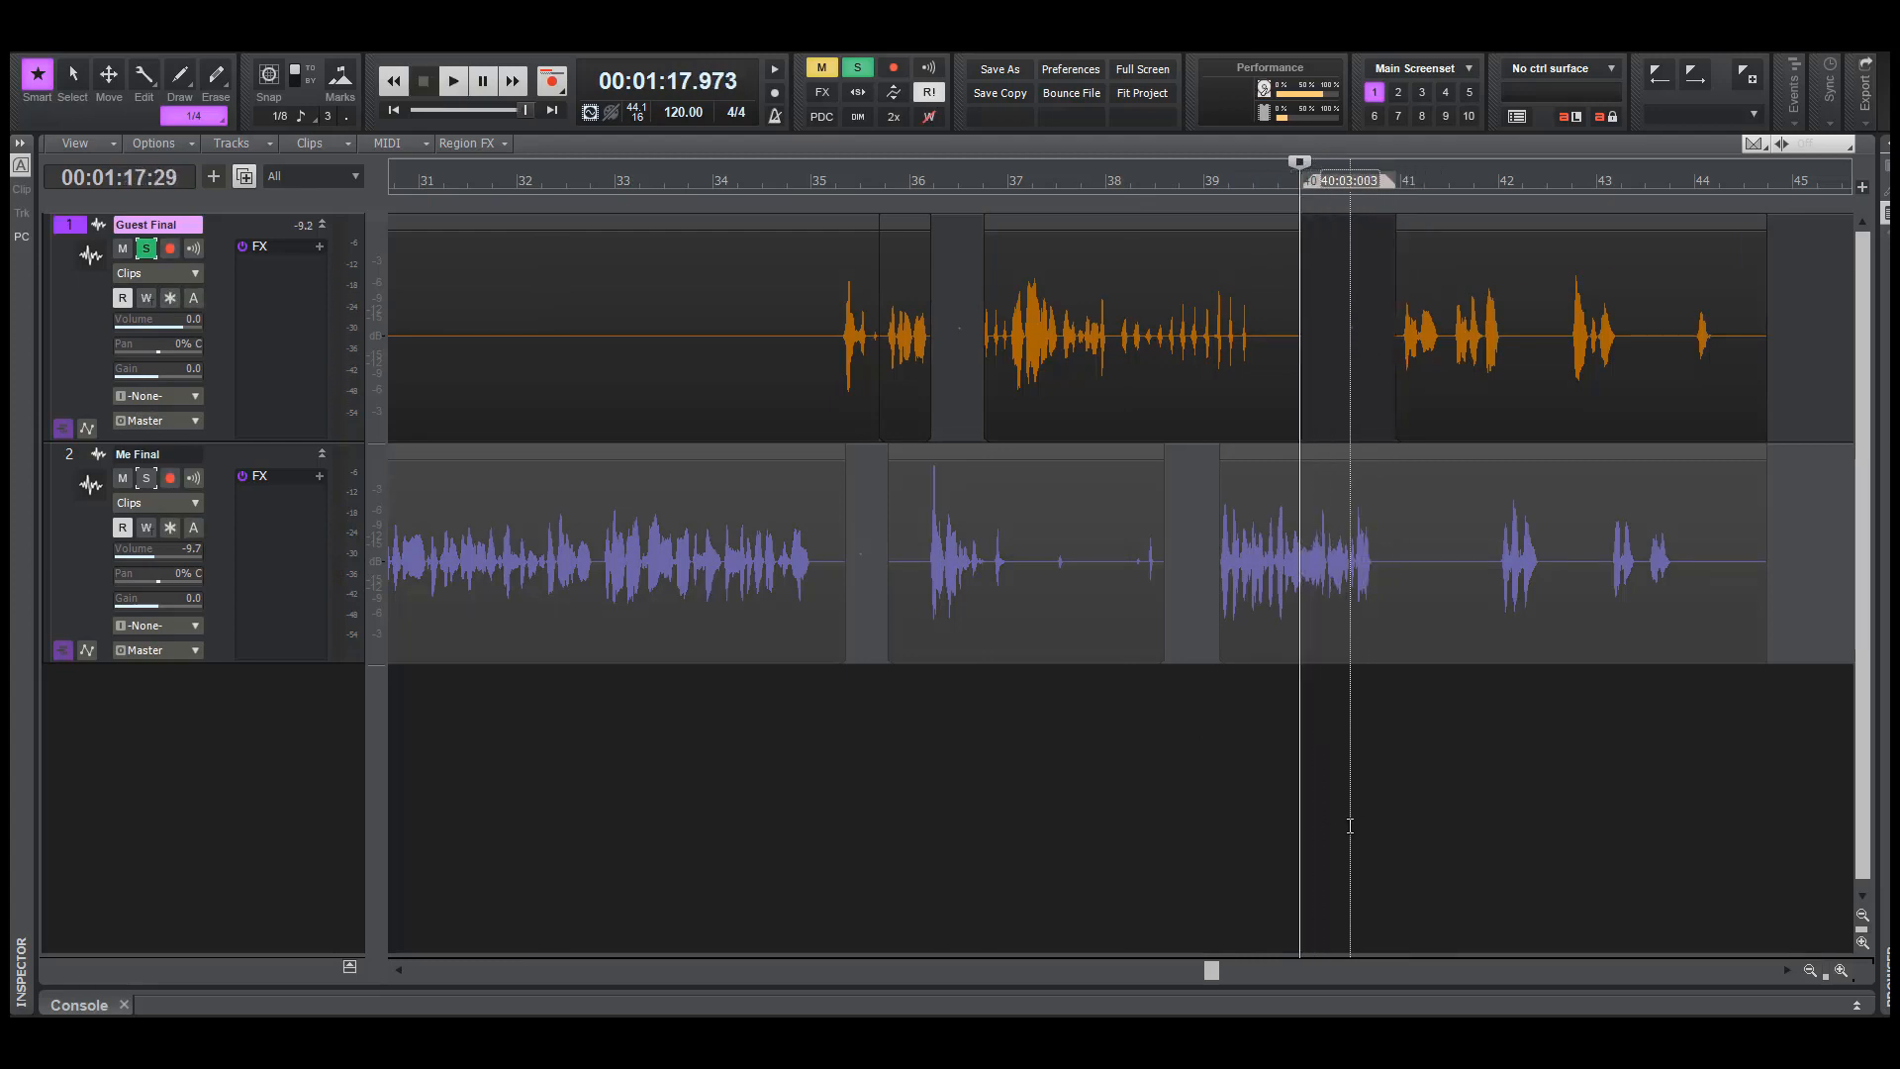
key(Delete)
click(1349, 814)
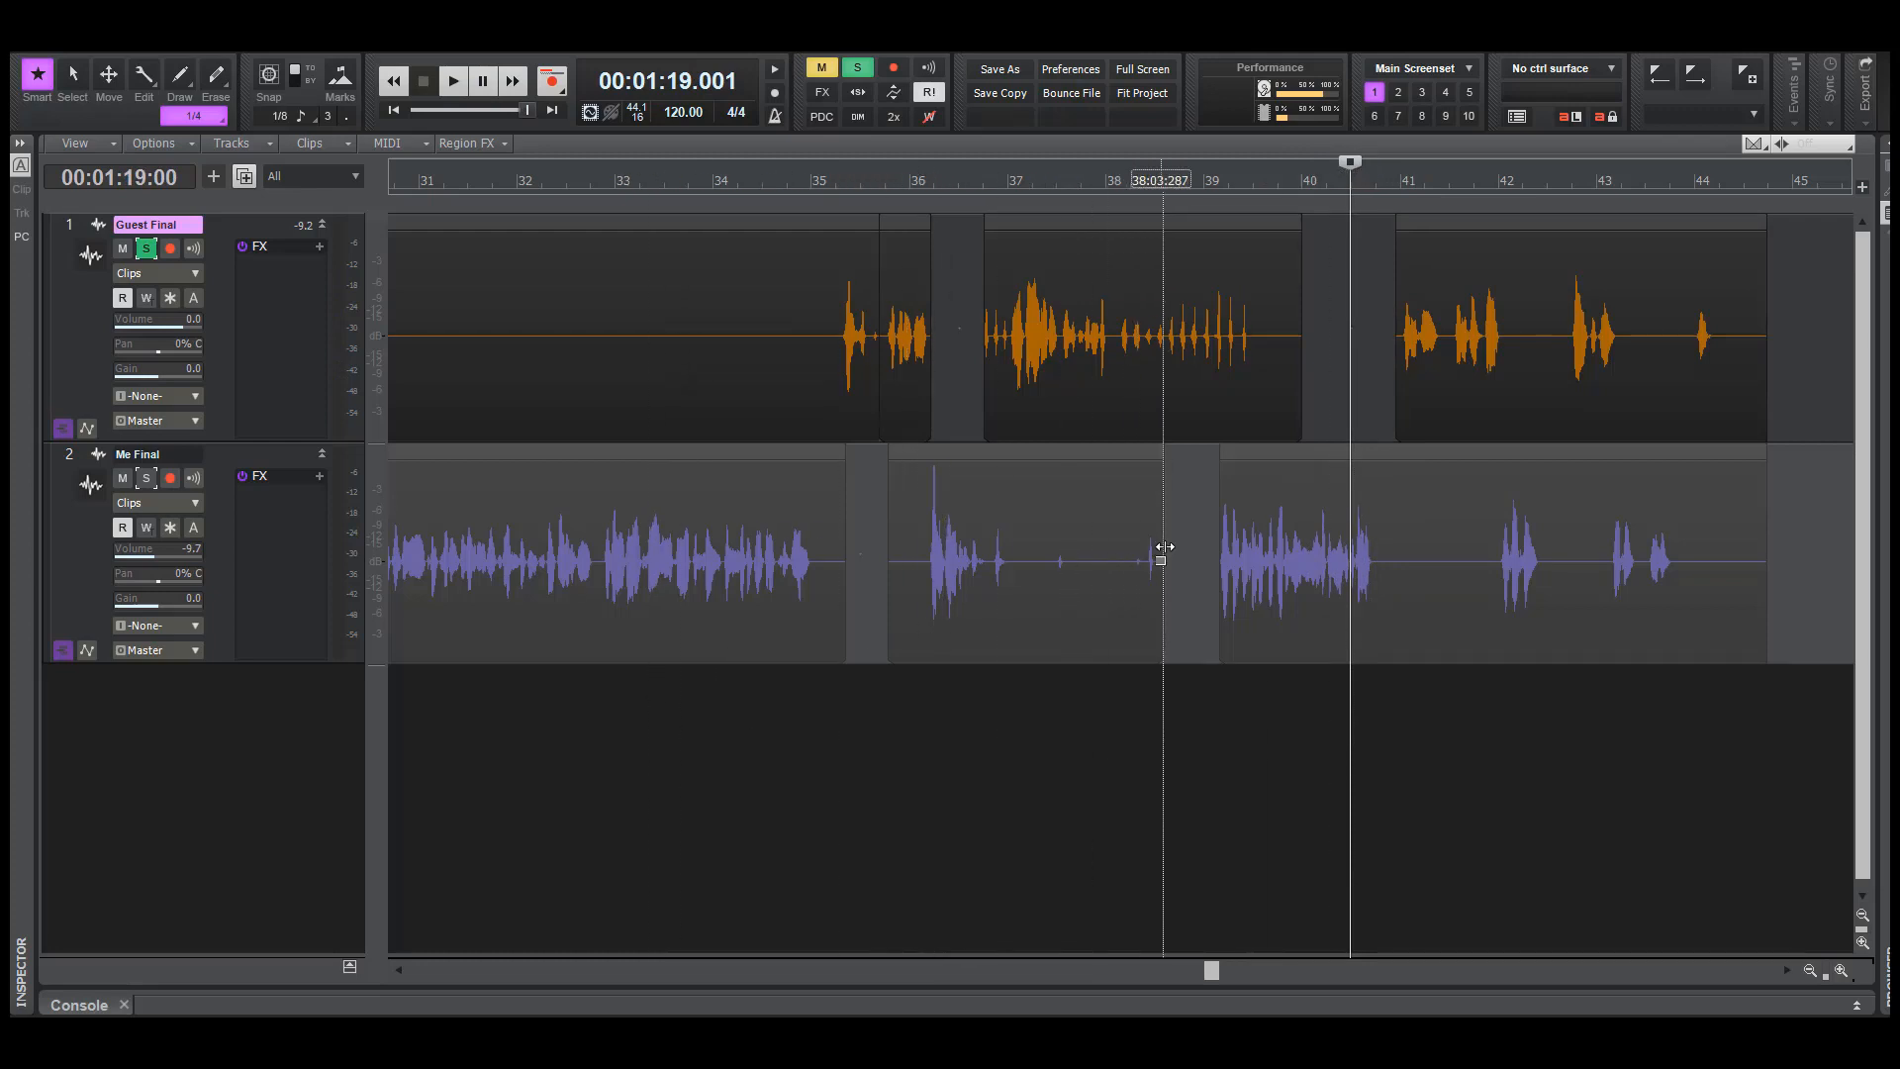
Play soloed Guest Final from about 78.7 seconds to check the gap leading into the phrase at bar 41
click(1196, 554)
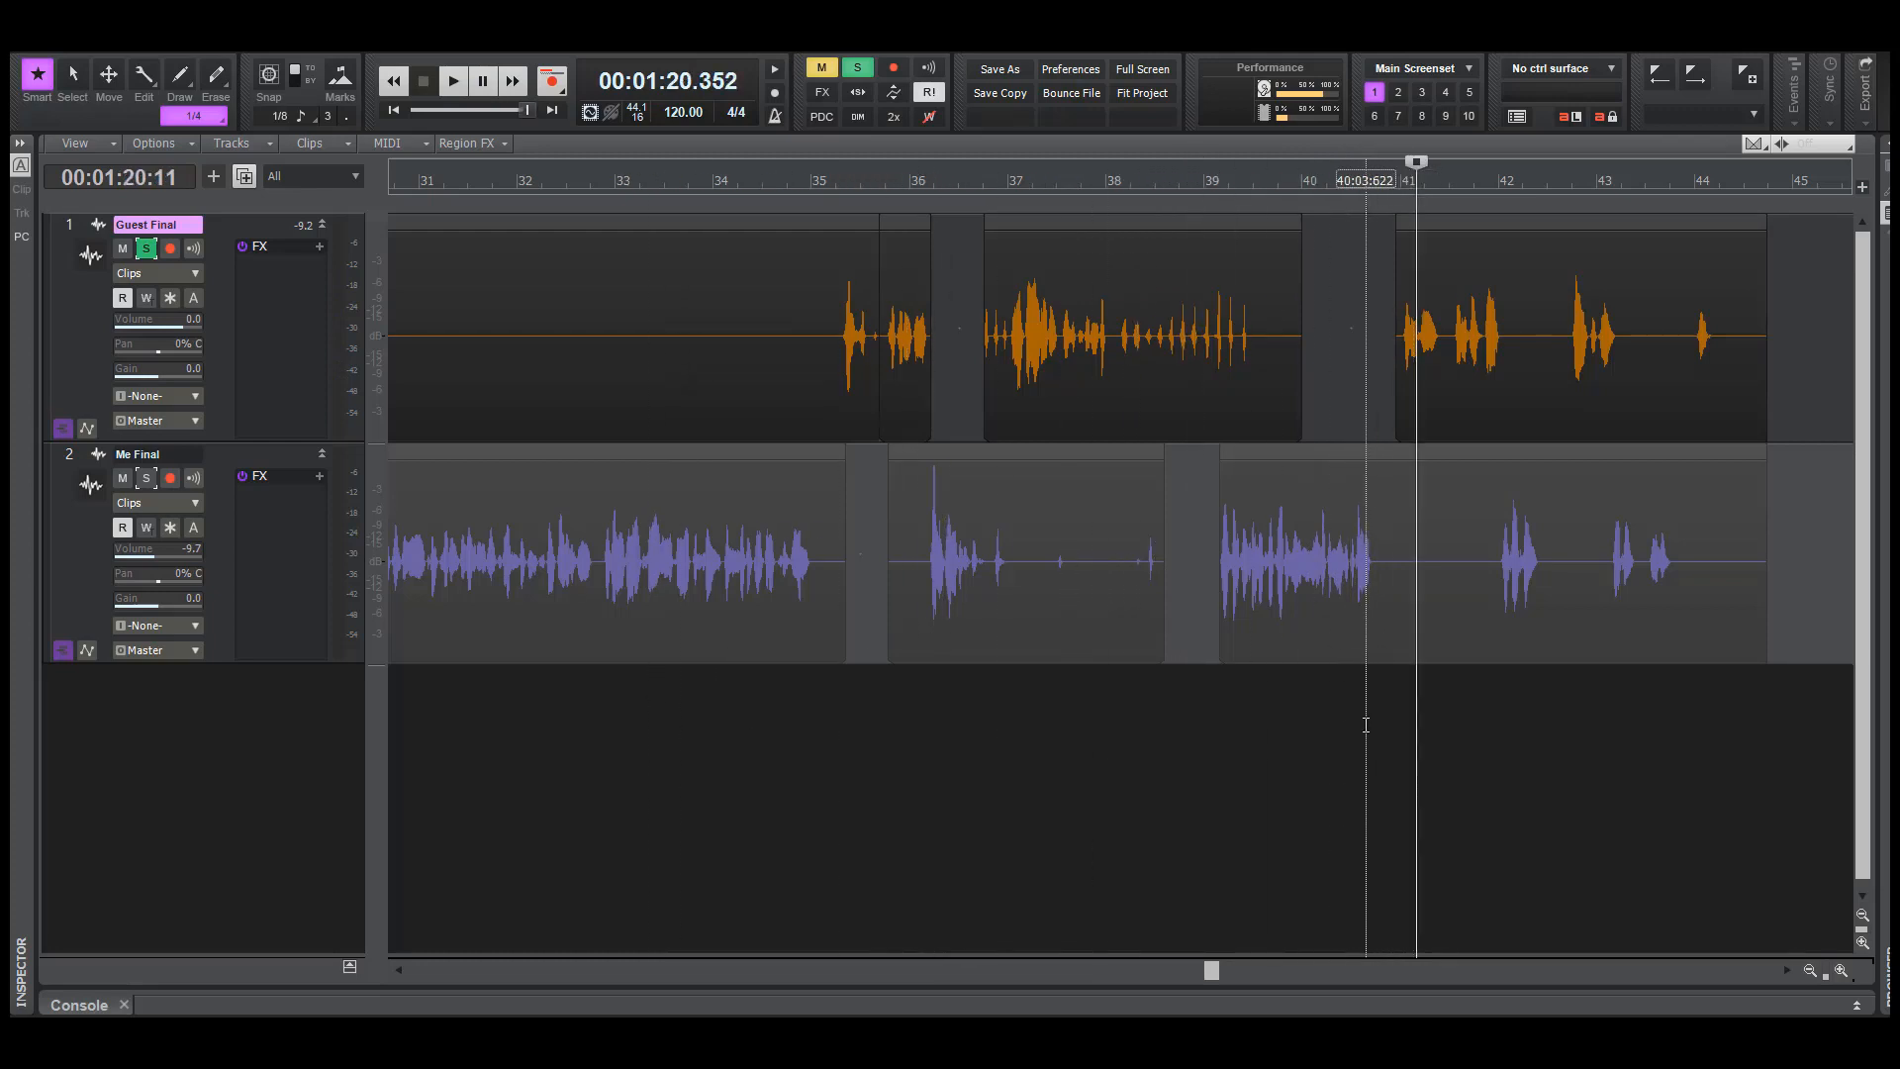
click(1365, 722)
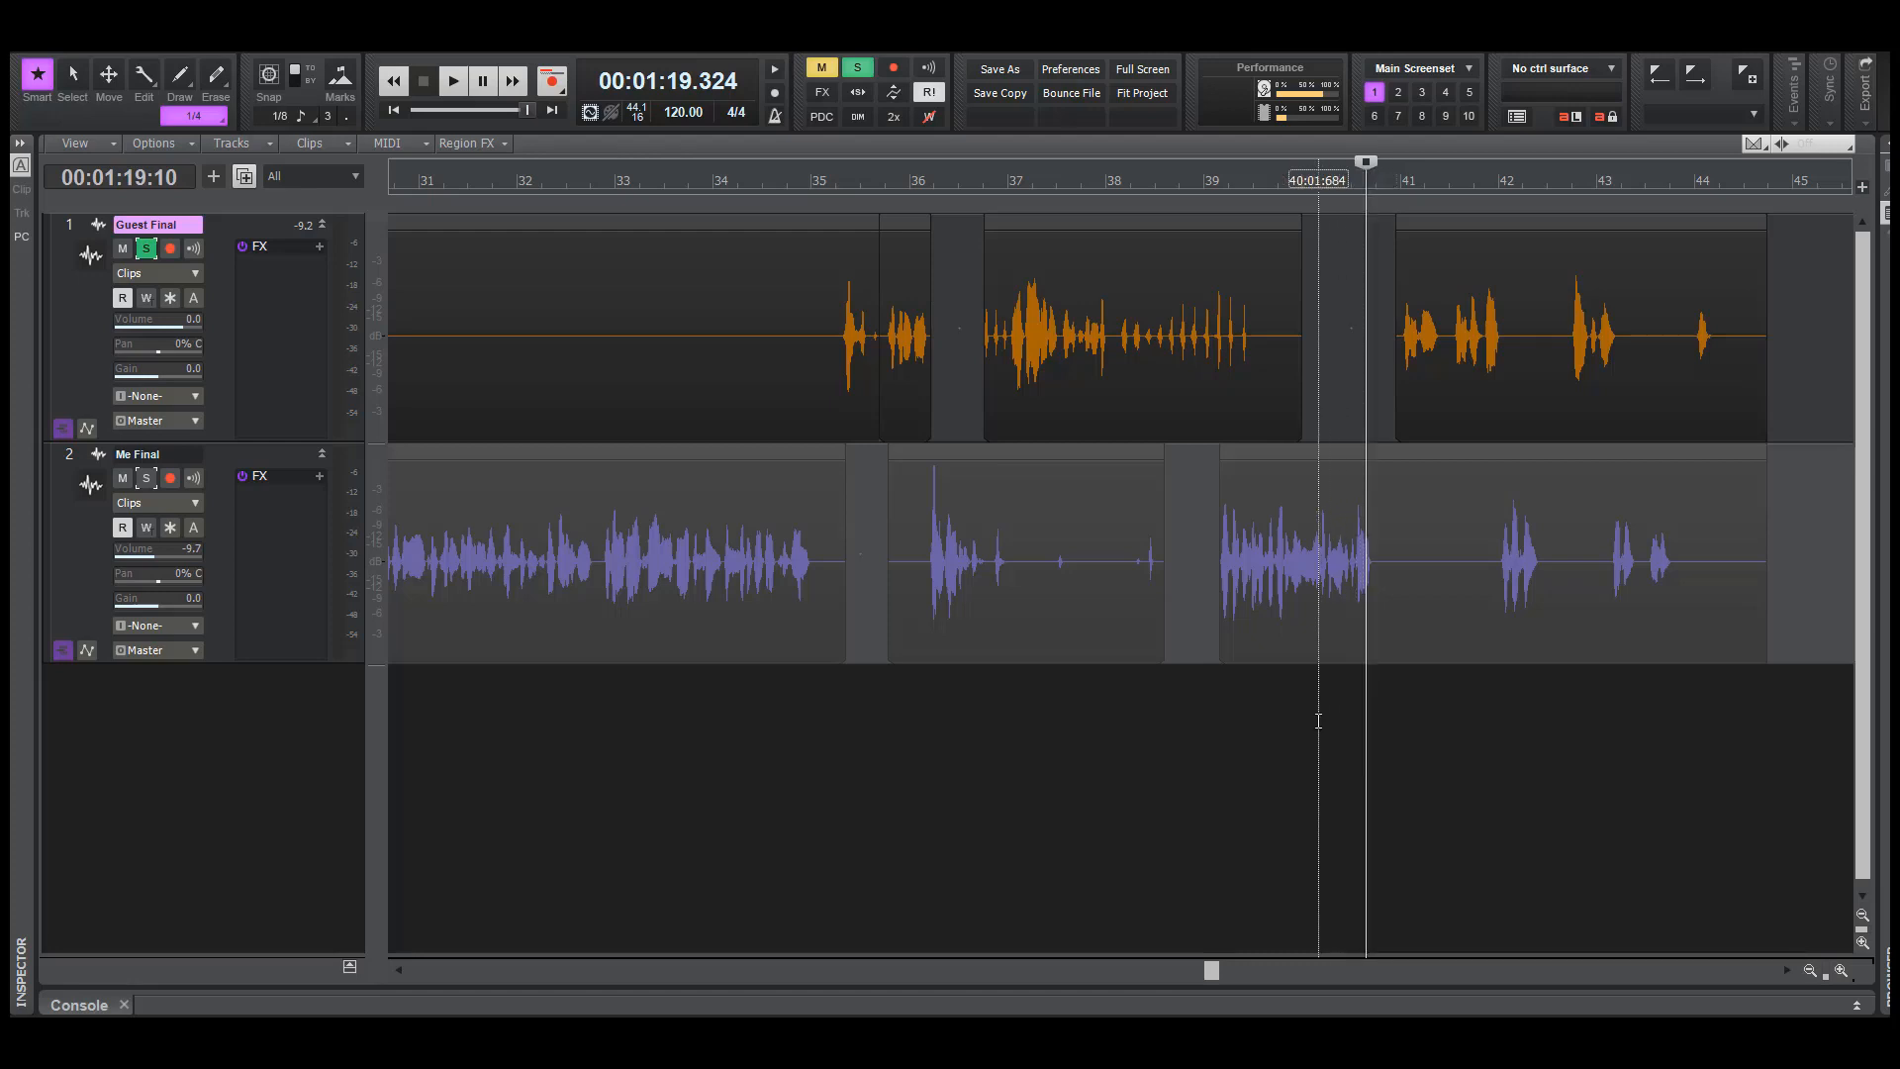
click(1353, 756)
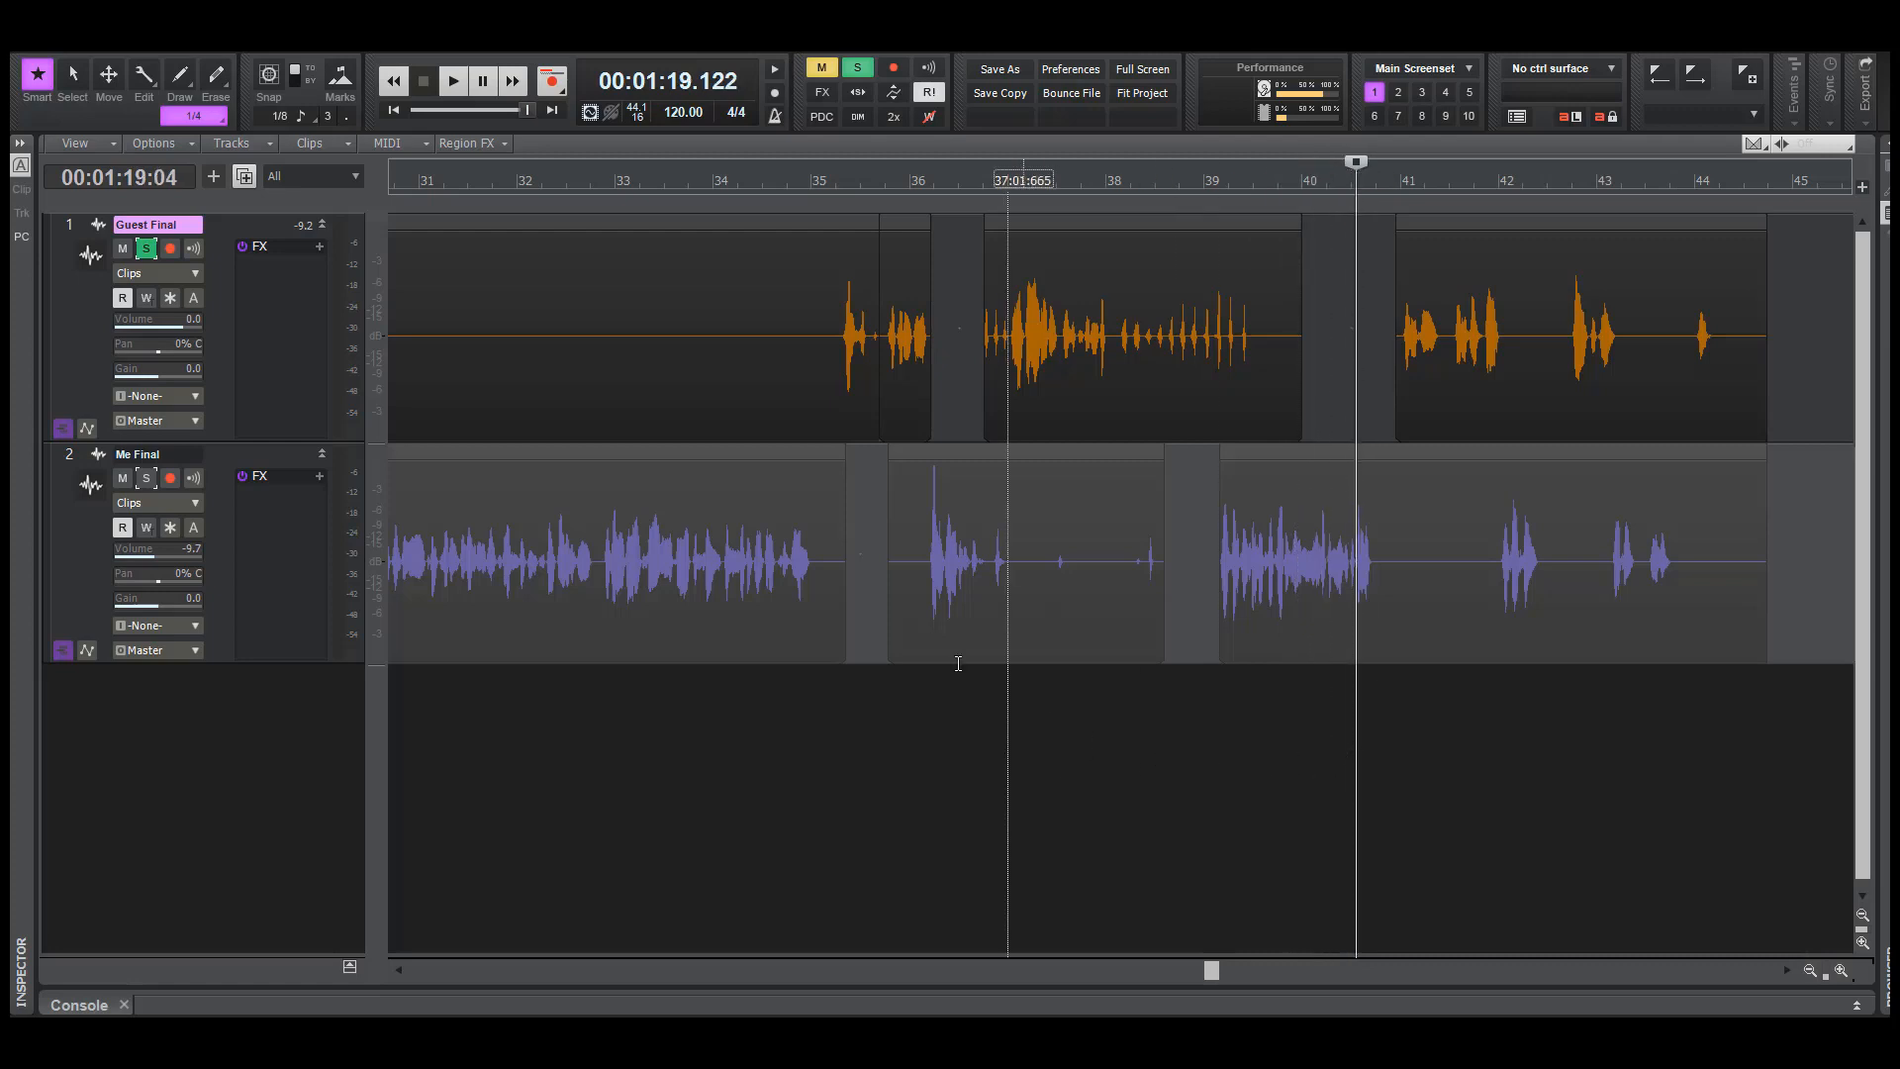
click(878, 768)
click(1336, 773)
key(space)
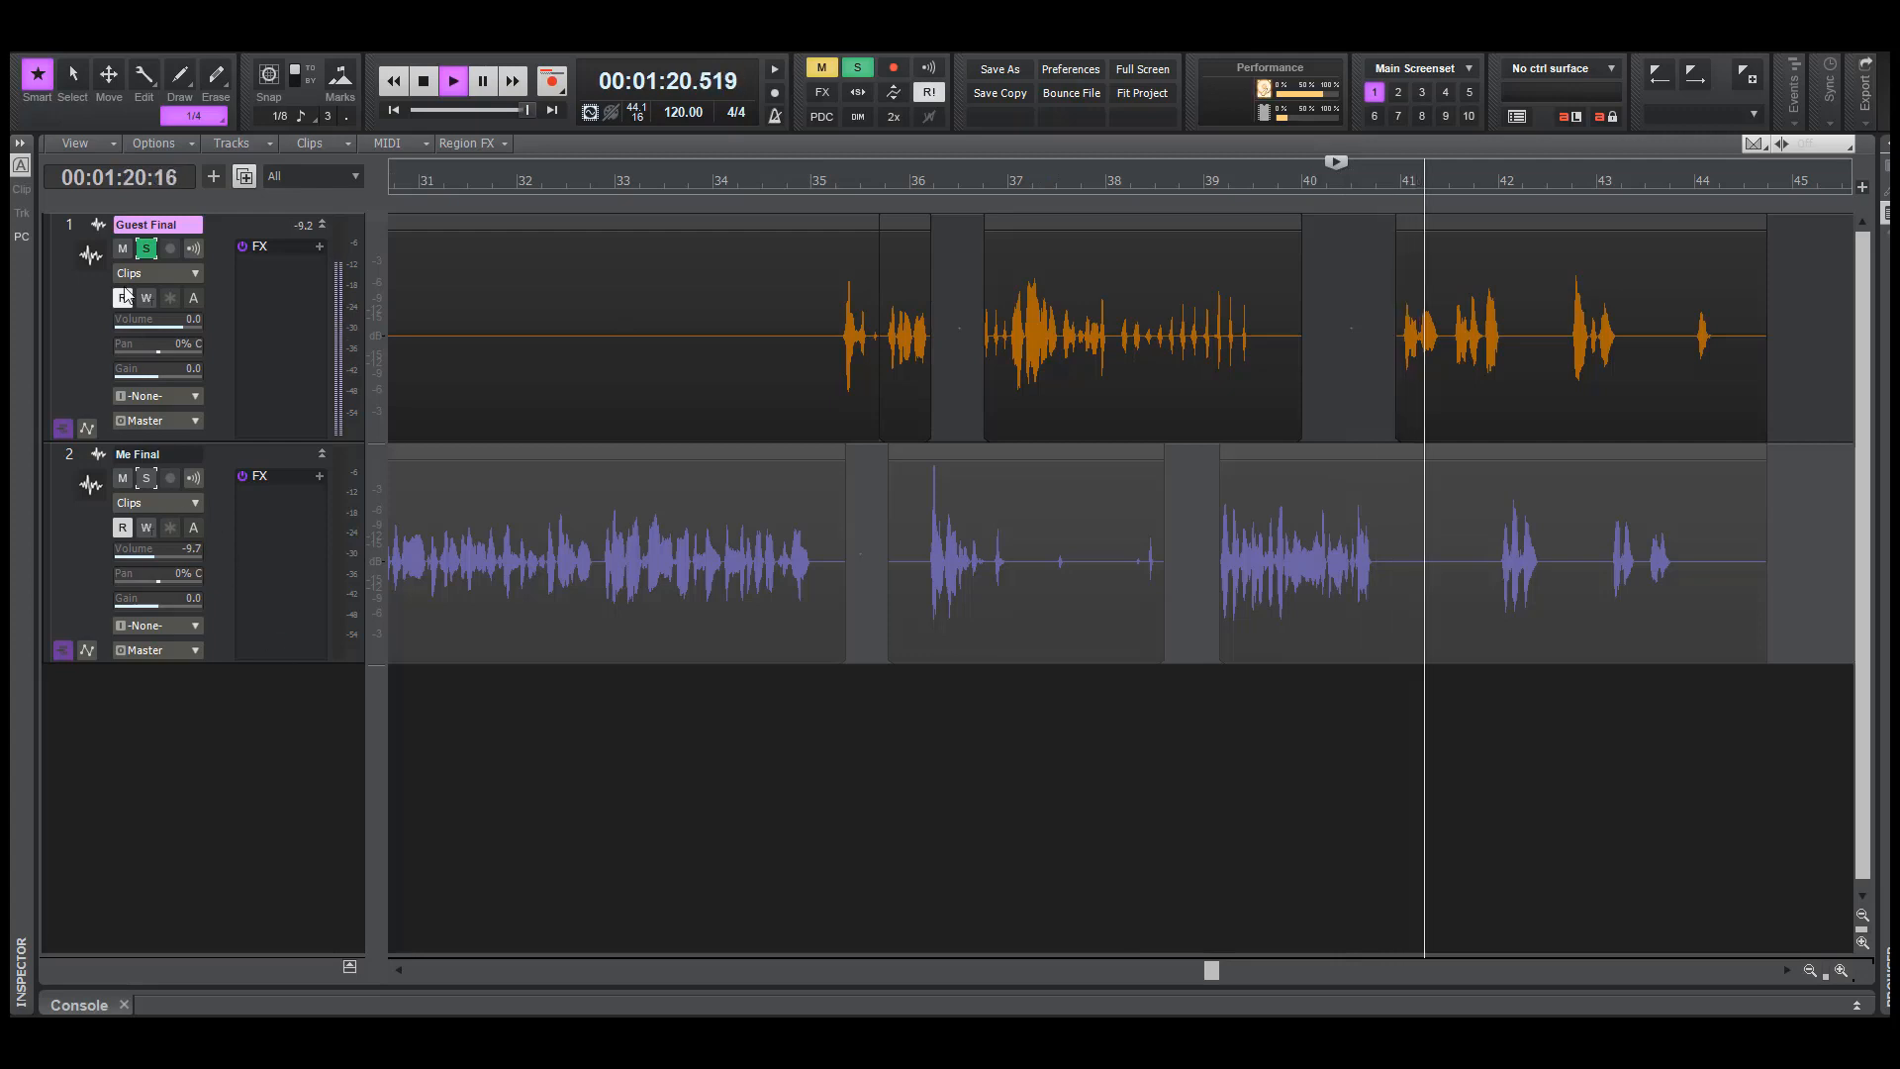
key(space)
Unsolo Guest Final and play both tracks from about 78.7 seconds through bar 43
click(147, 249)
key(space)
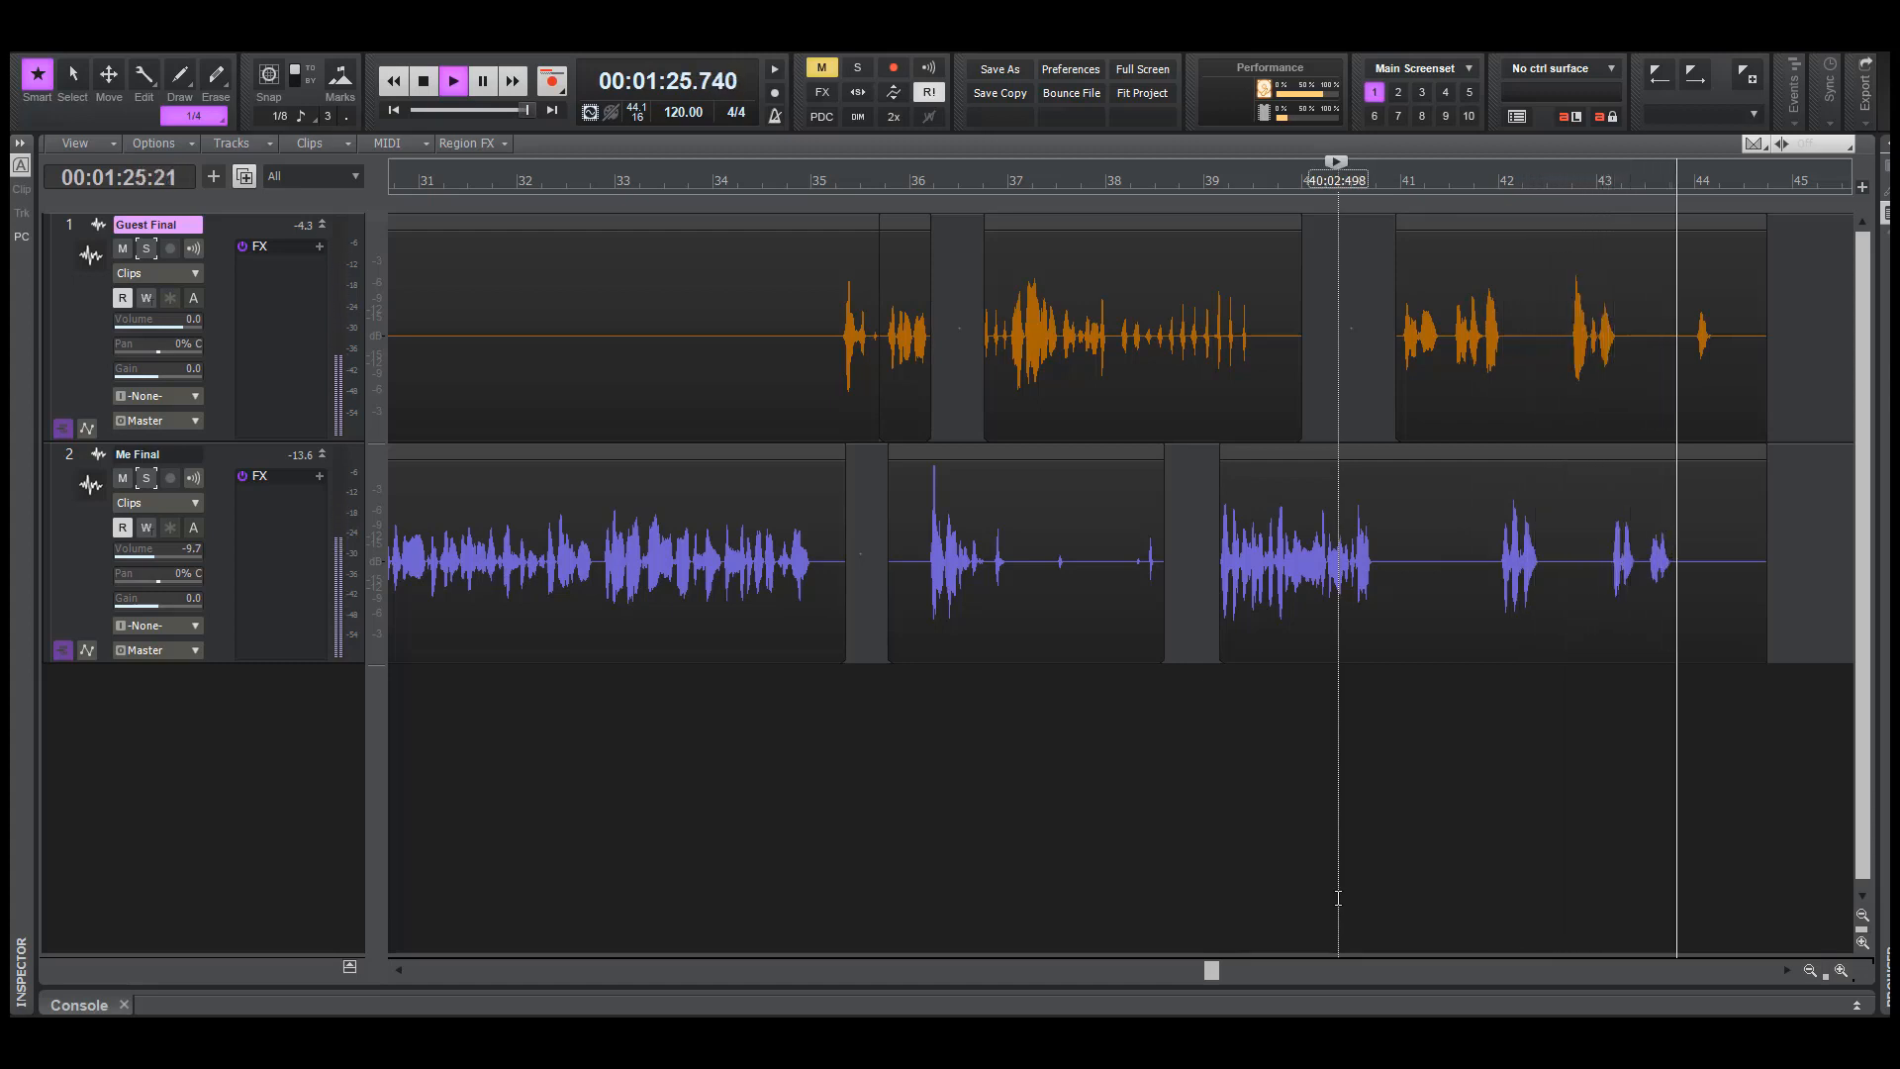
key(space)
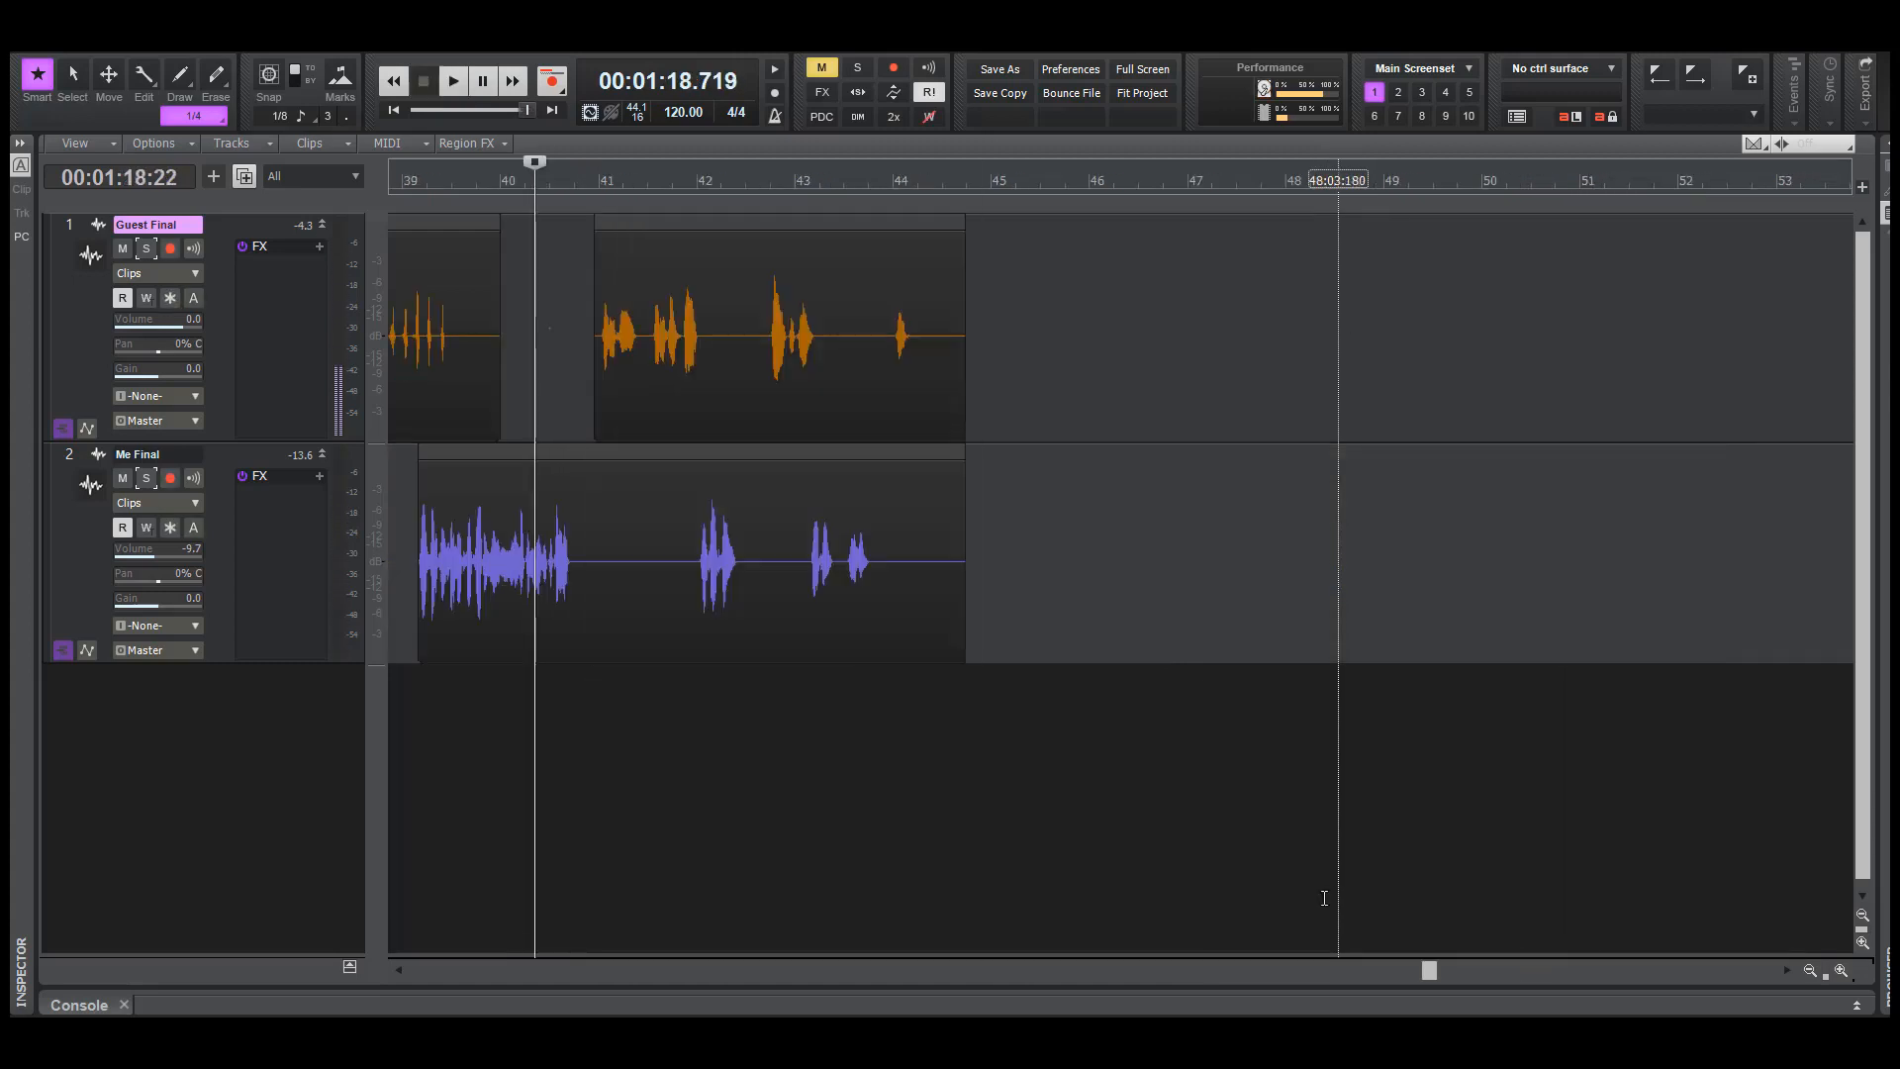
Play both tracks from about 82.8 seconds and again from about 84.3 seconds to check the words around bar 43
click(734, 768)
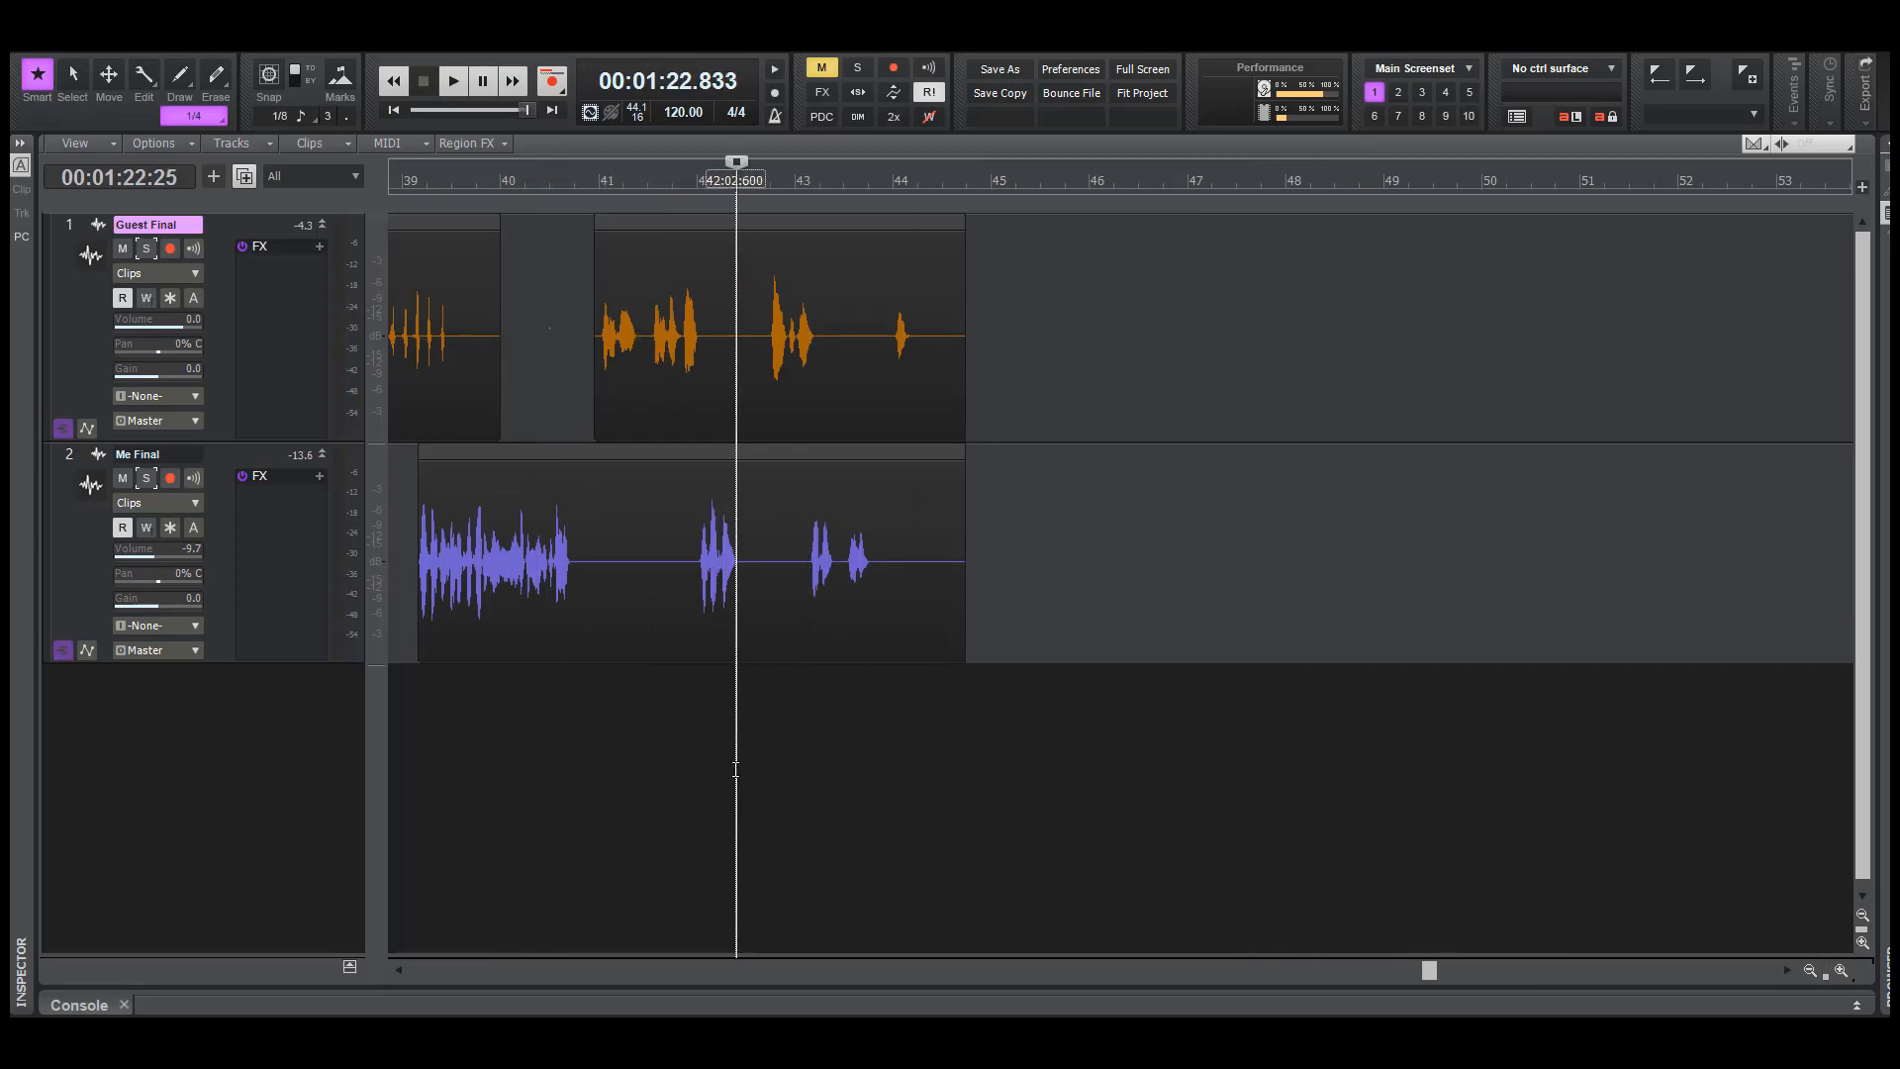
key(space)
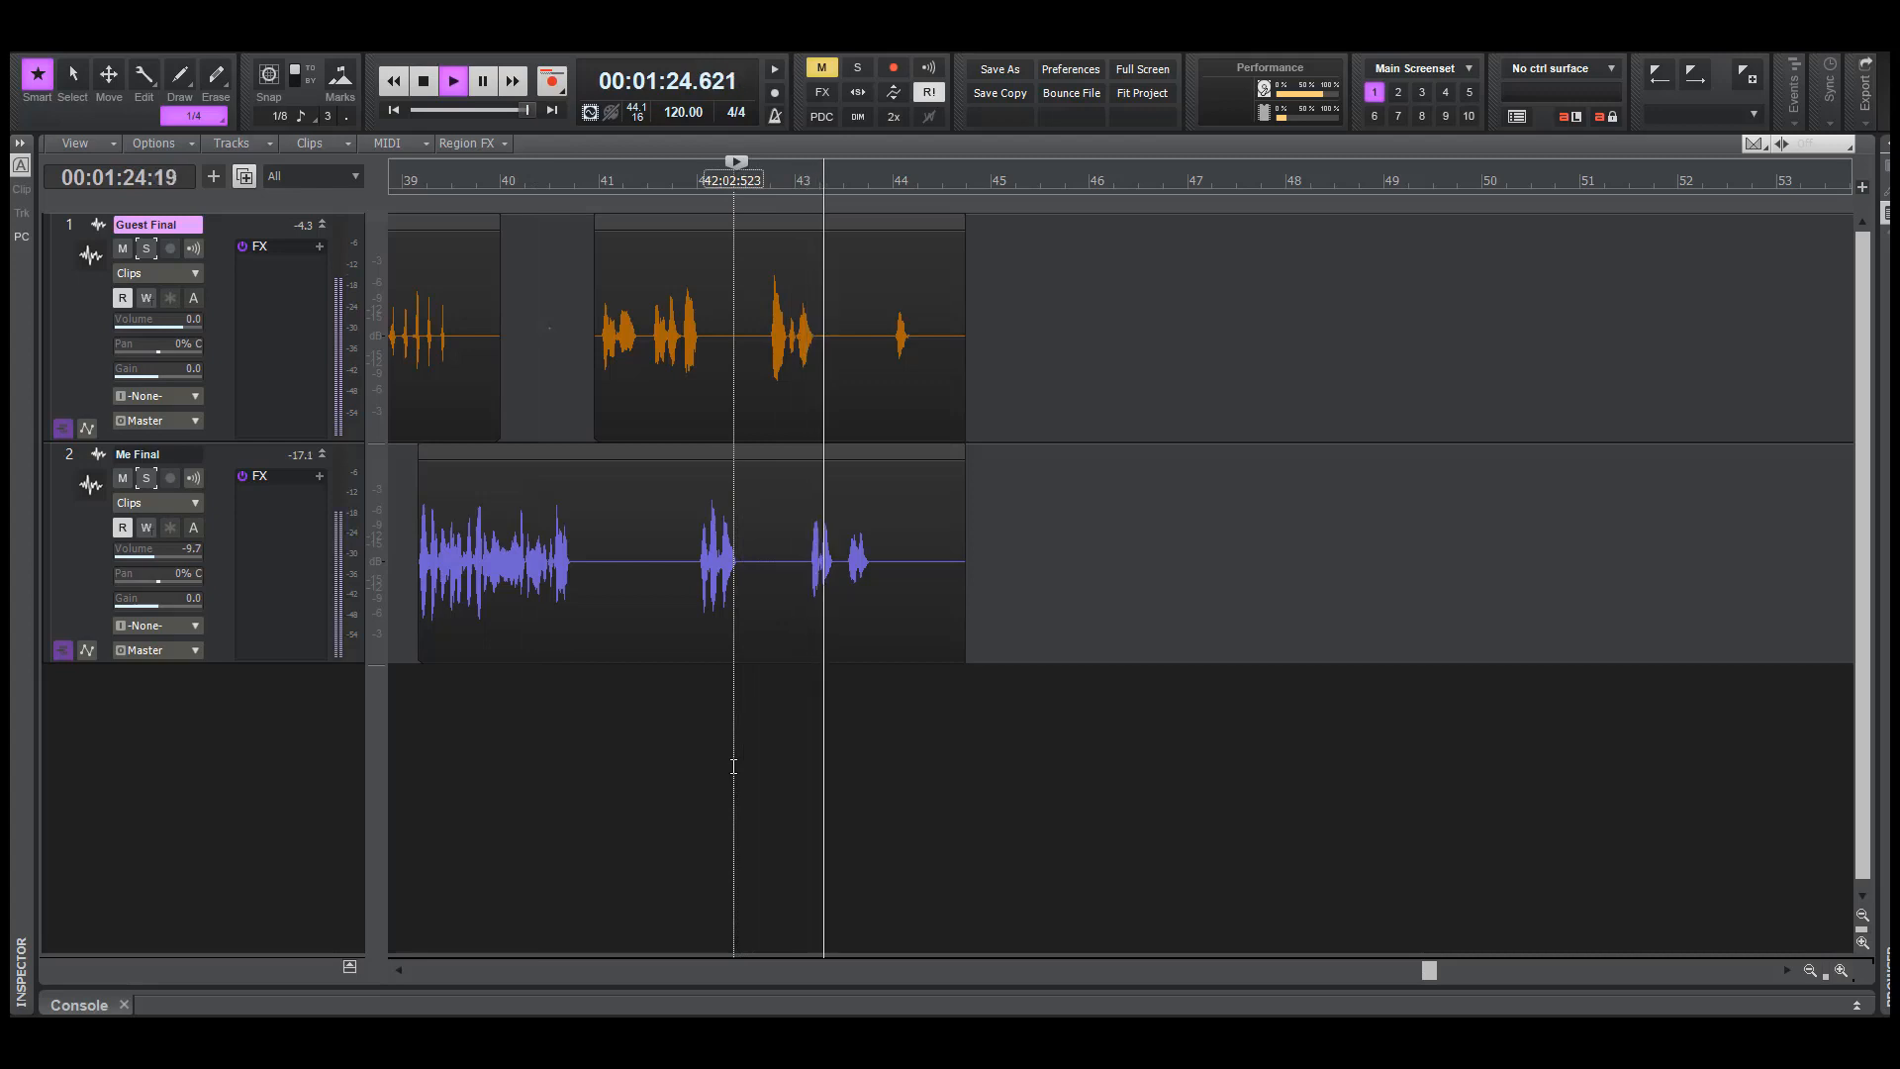
key(space)
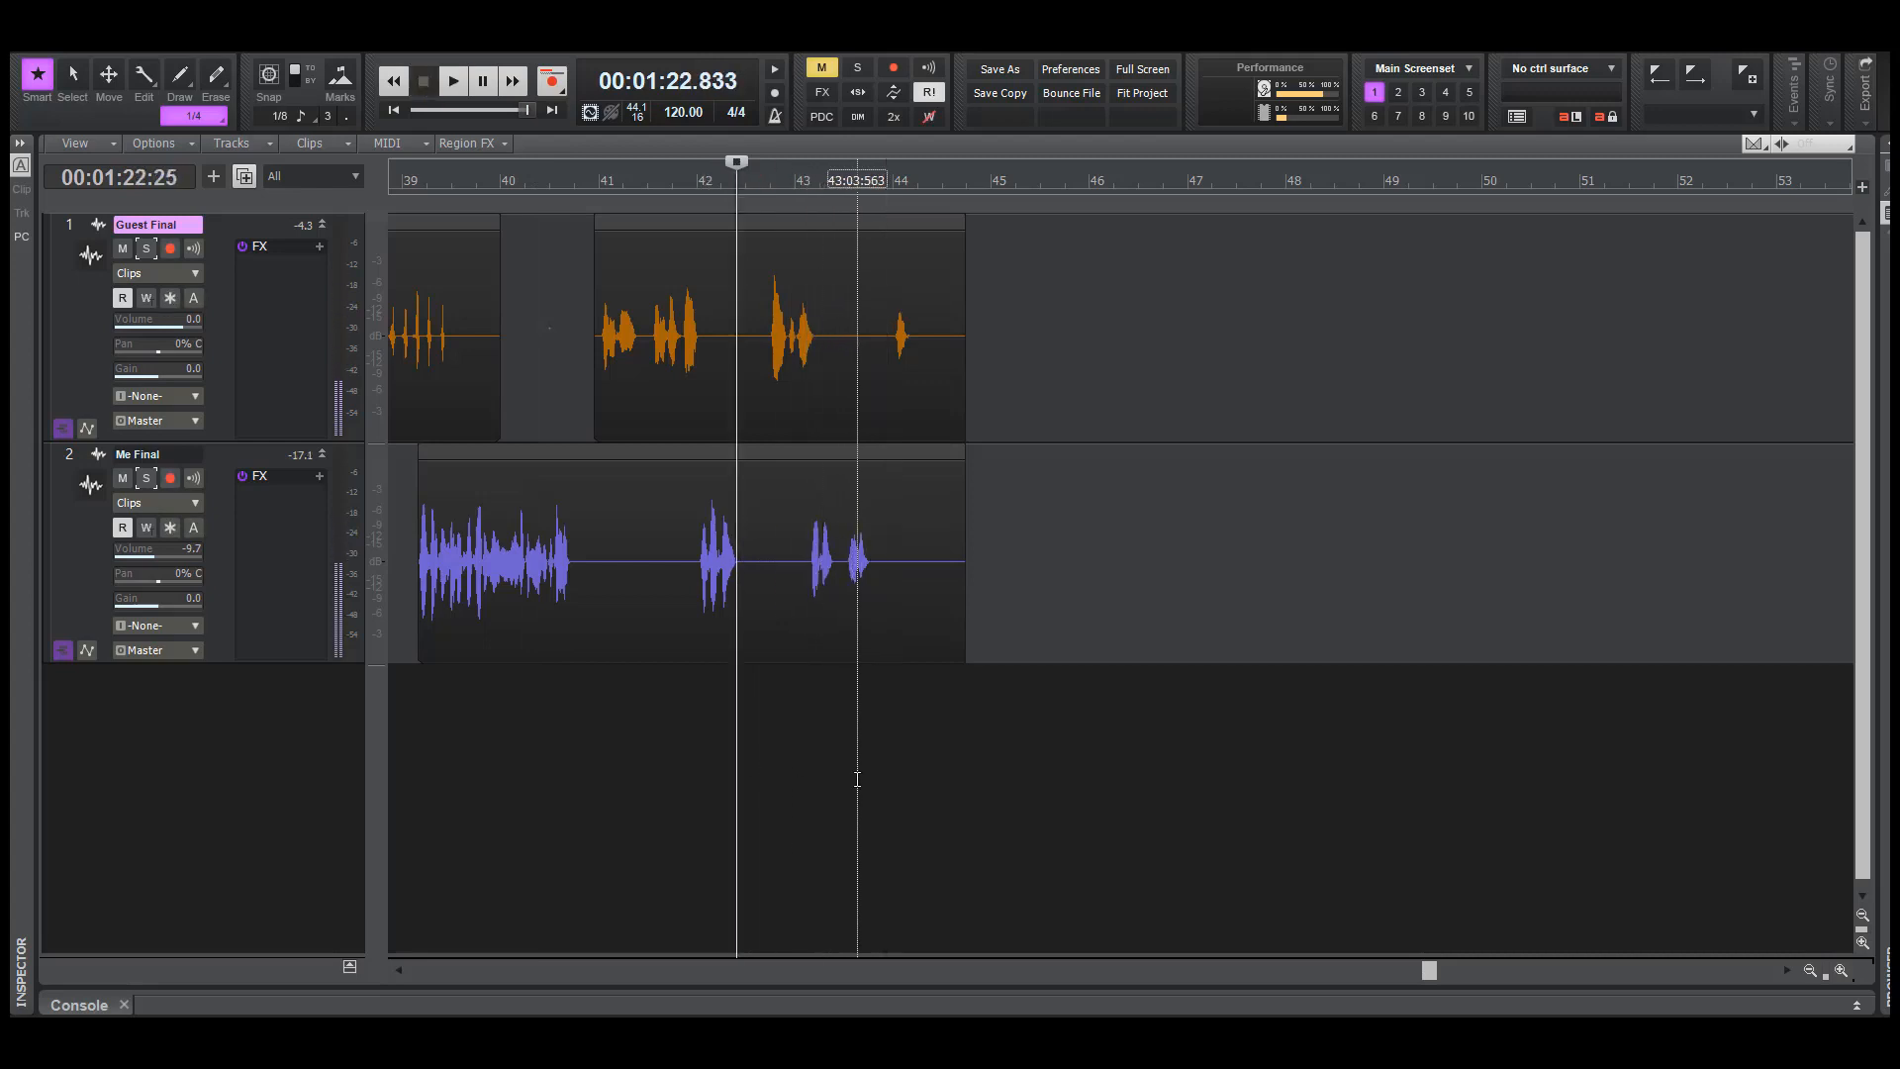
click(810, 760)
key(space)
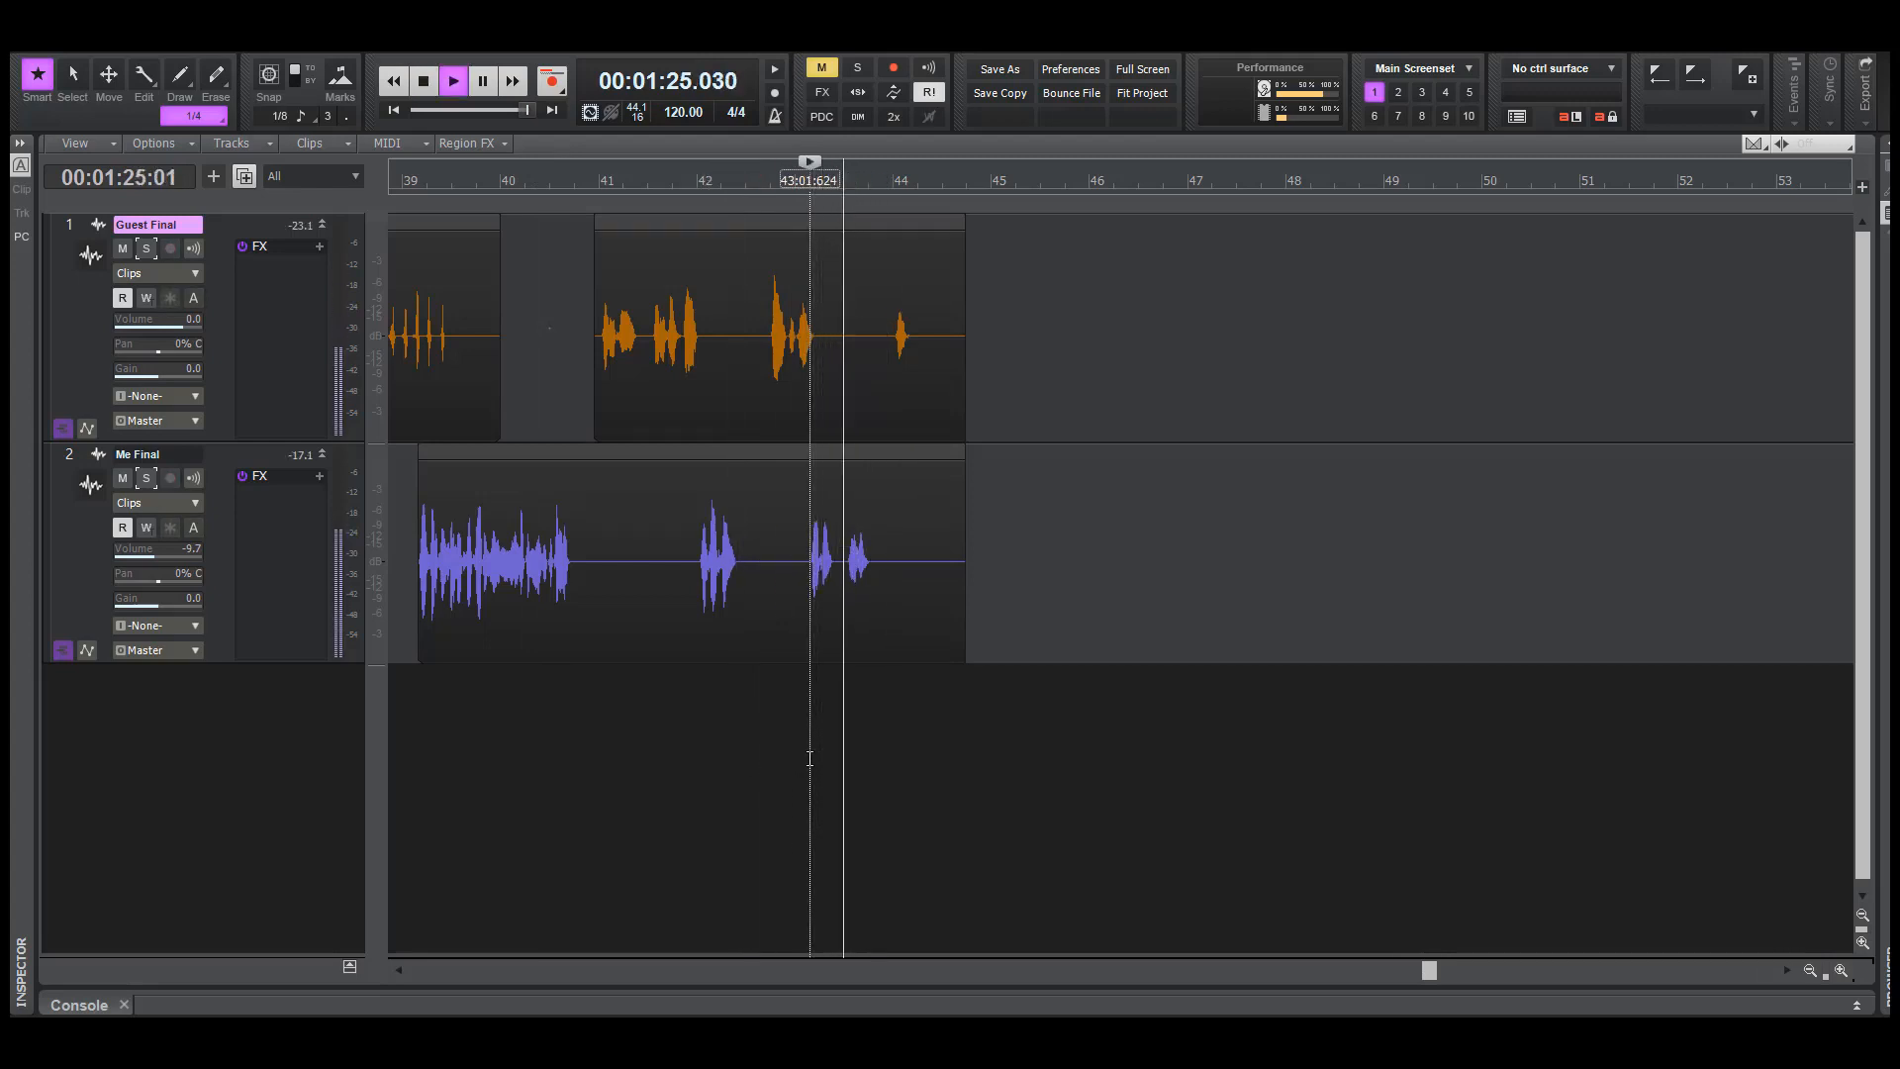
key(space)
key(space)
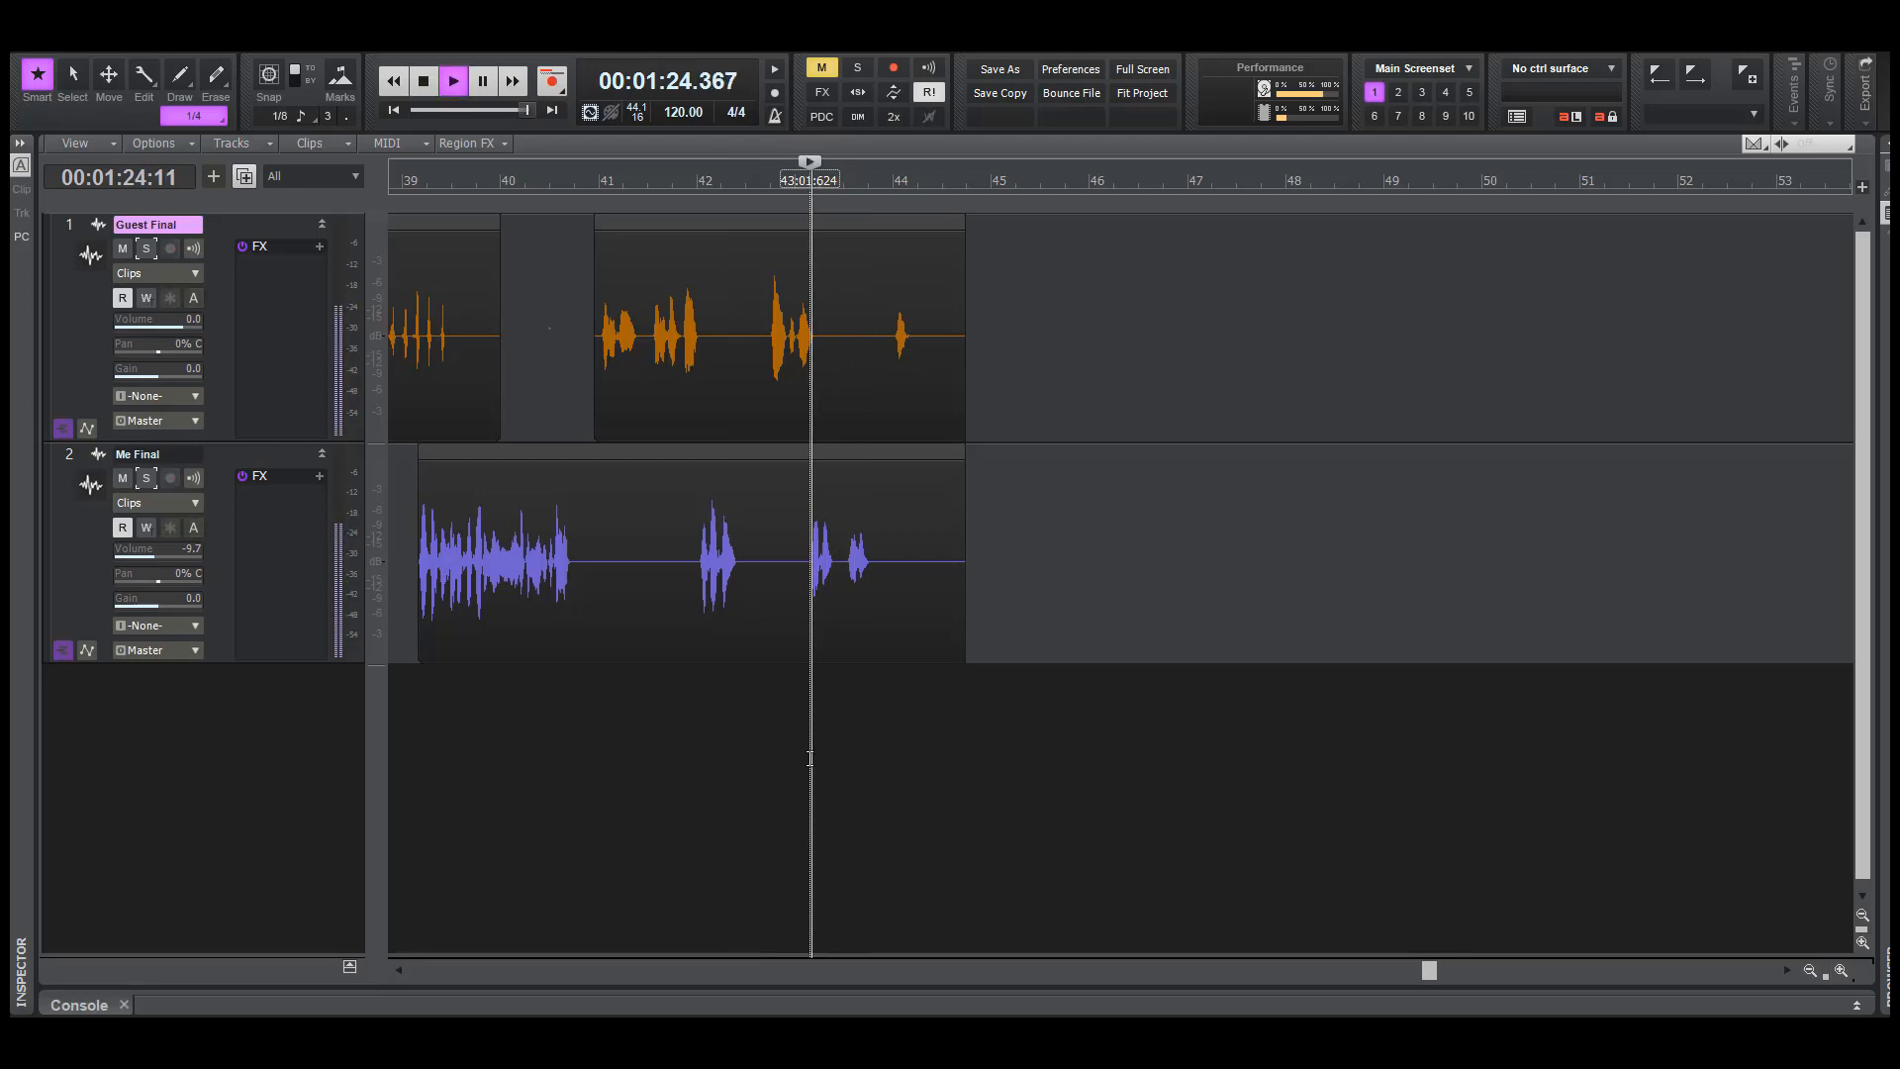
key(space)
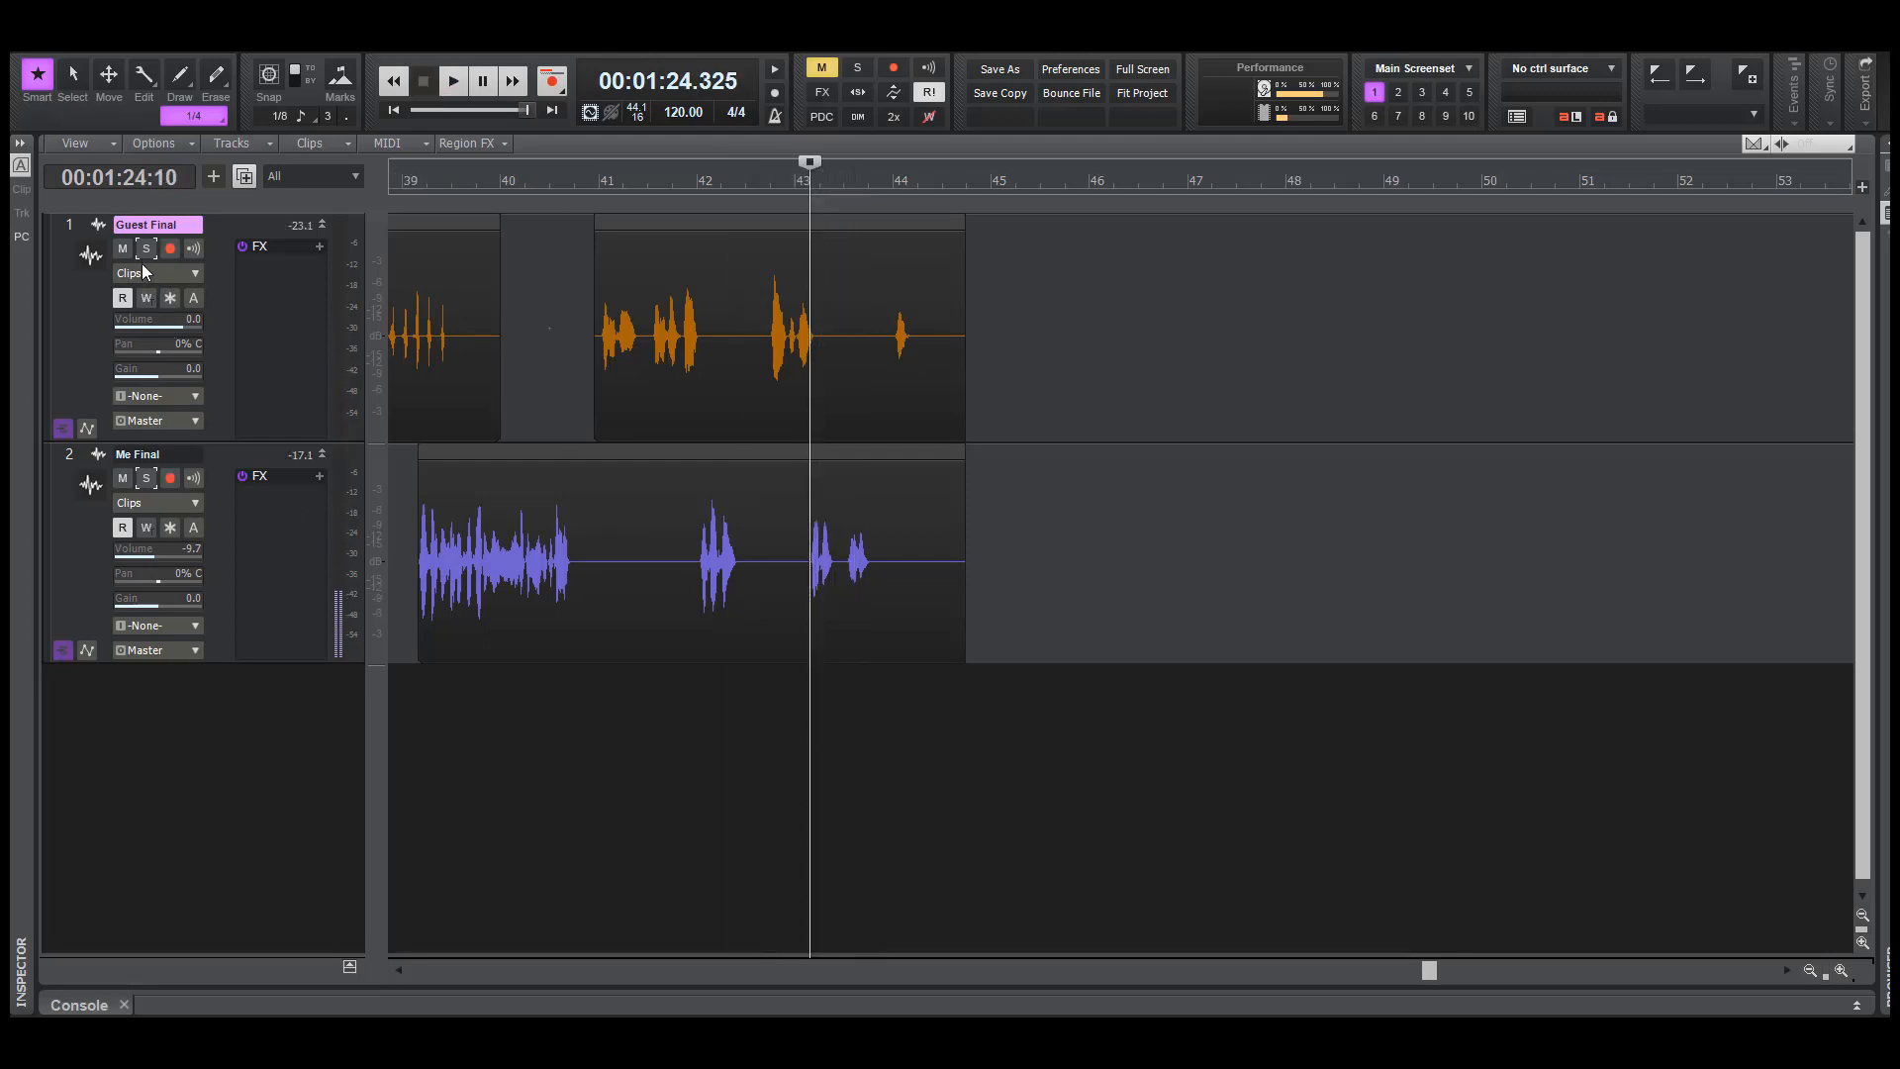
Solo Guest Final and play from about 84 seconds to check the end of the phrase around bar 43
click(147, 248)
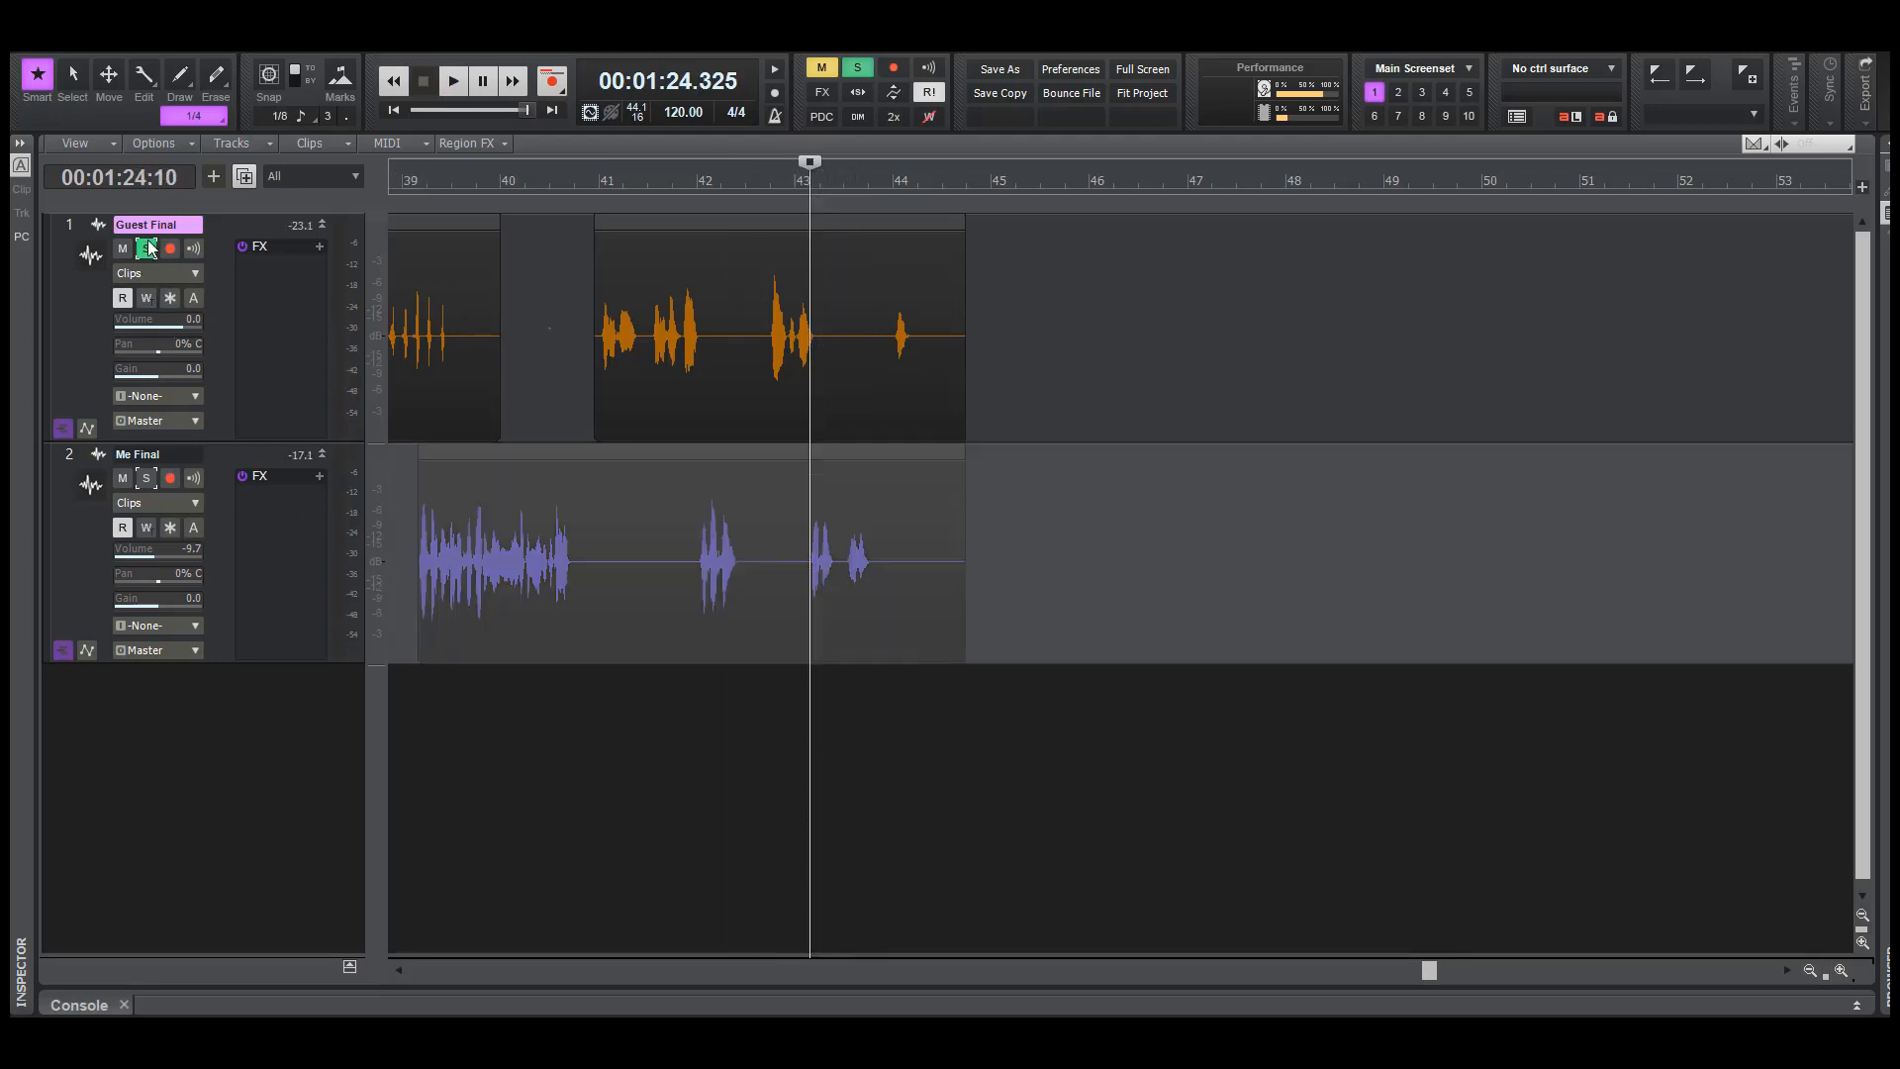
click(794, 832)
key(space)
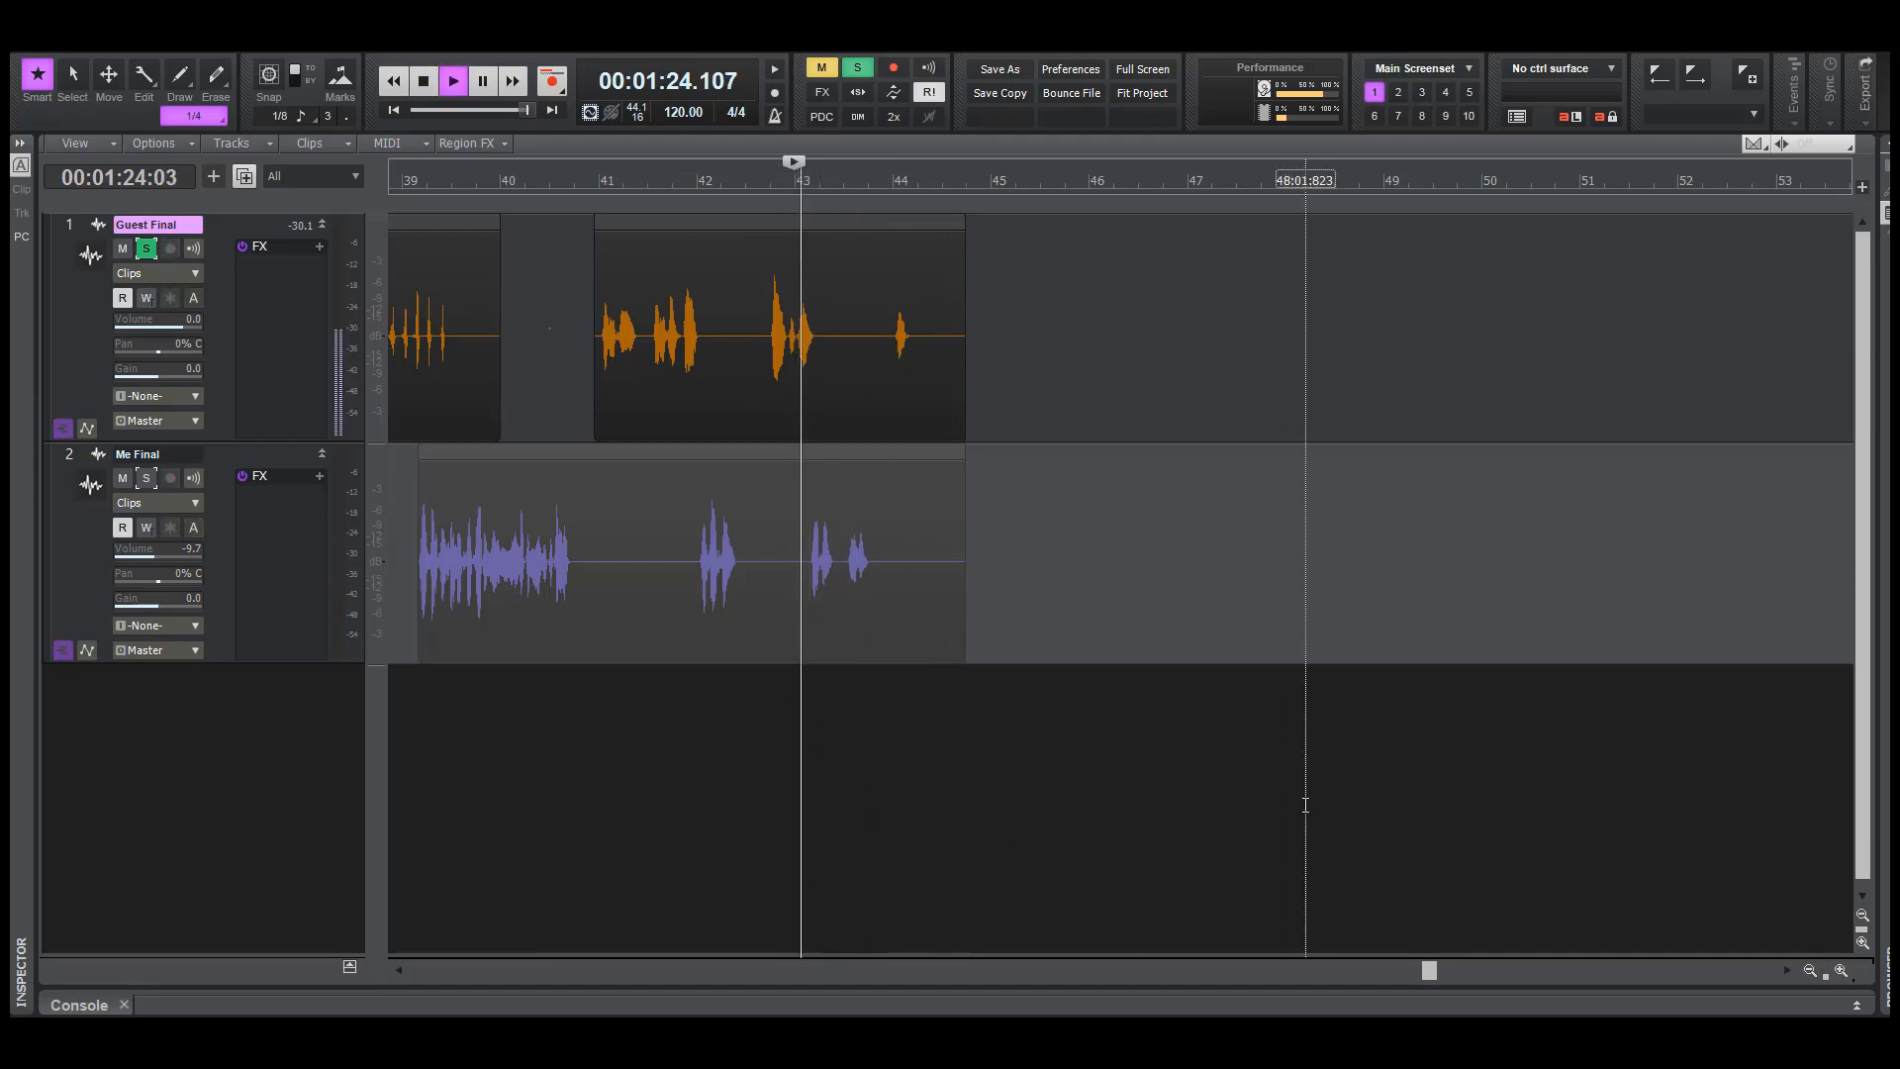
key(space)
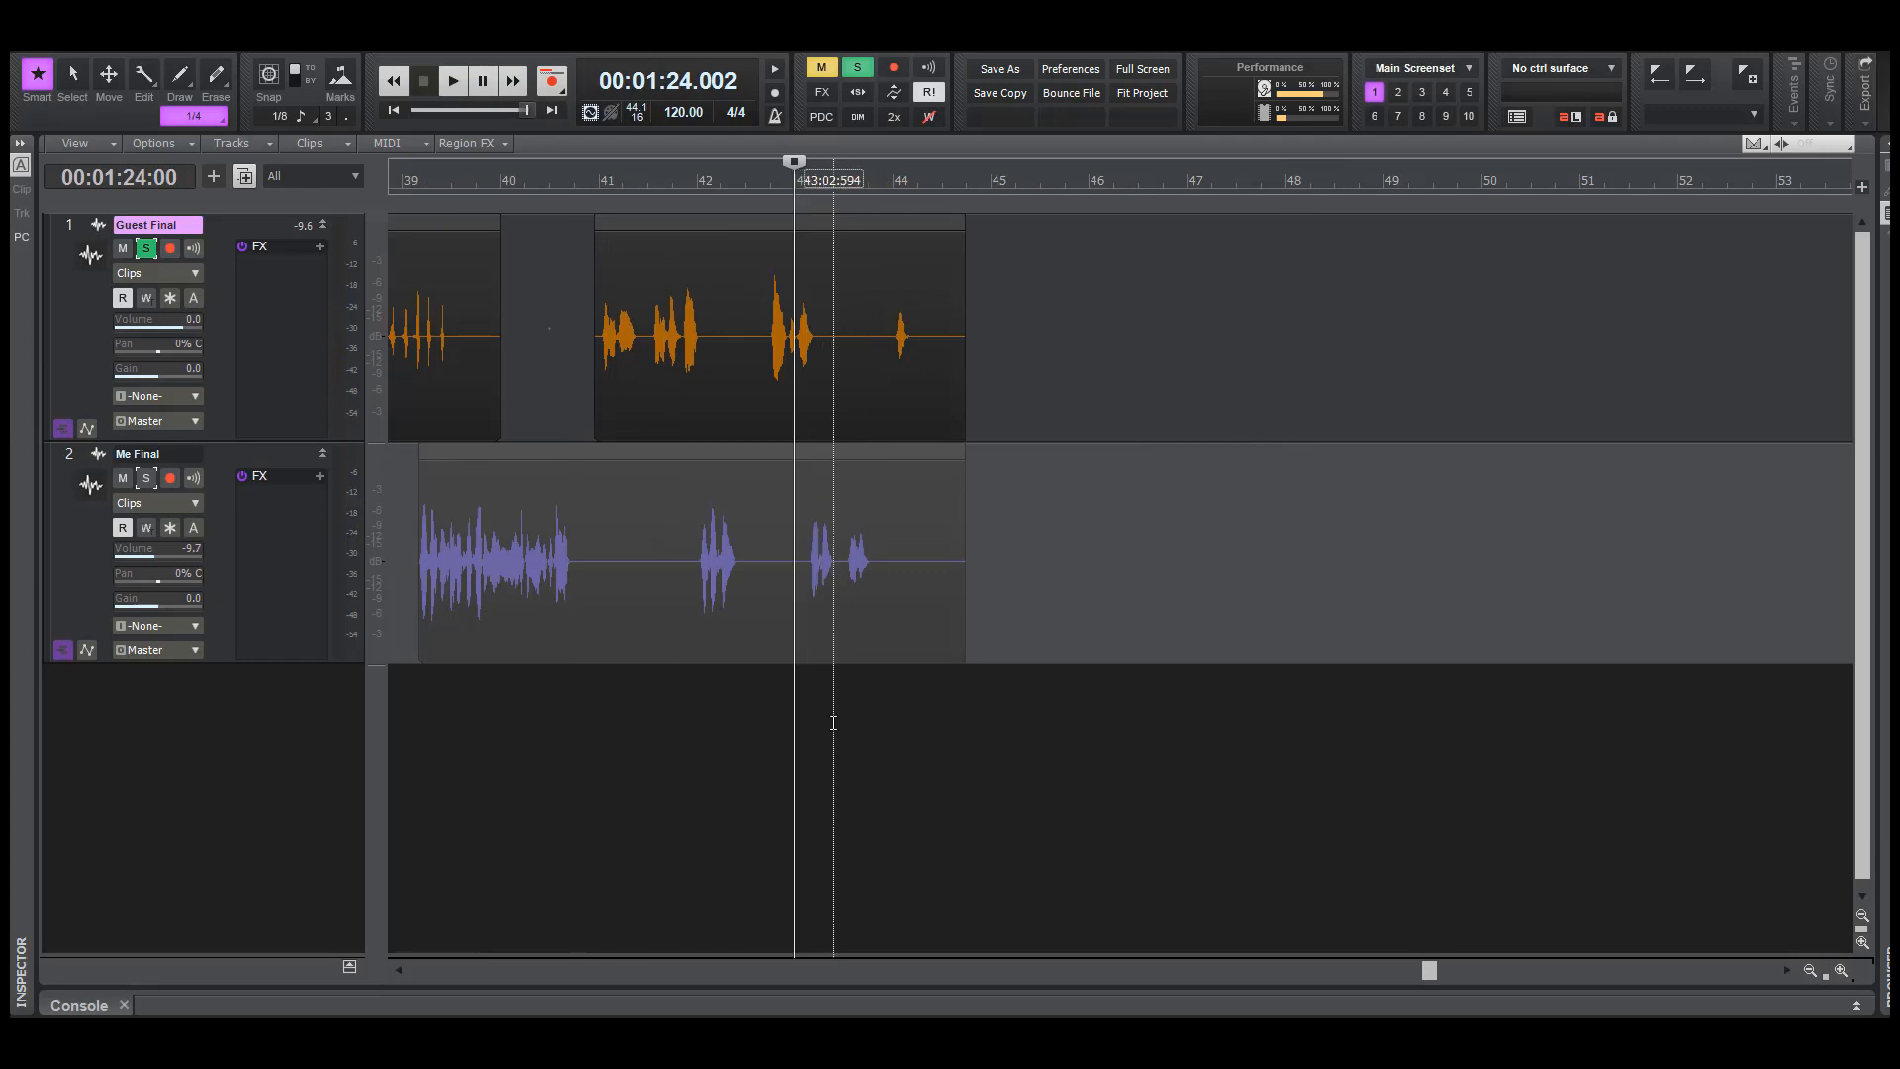
key(space)
key(space)
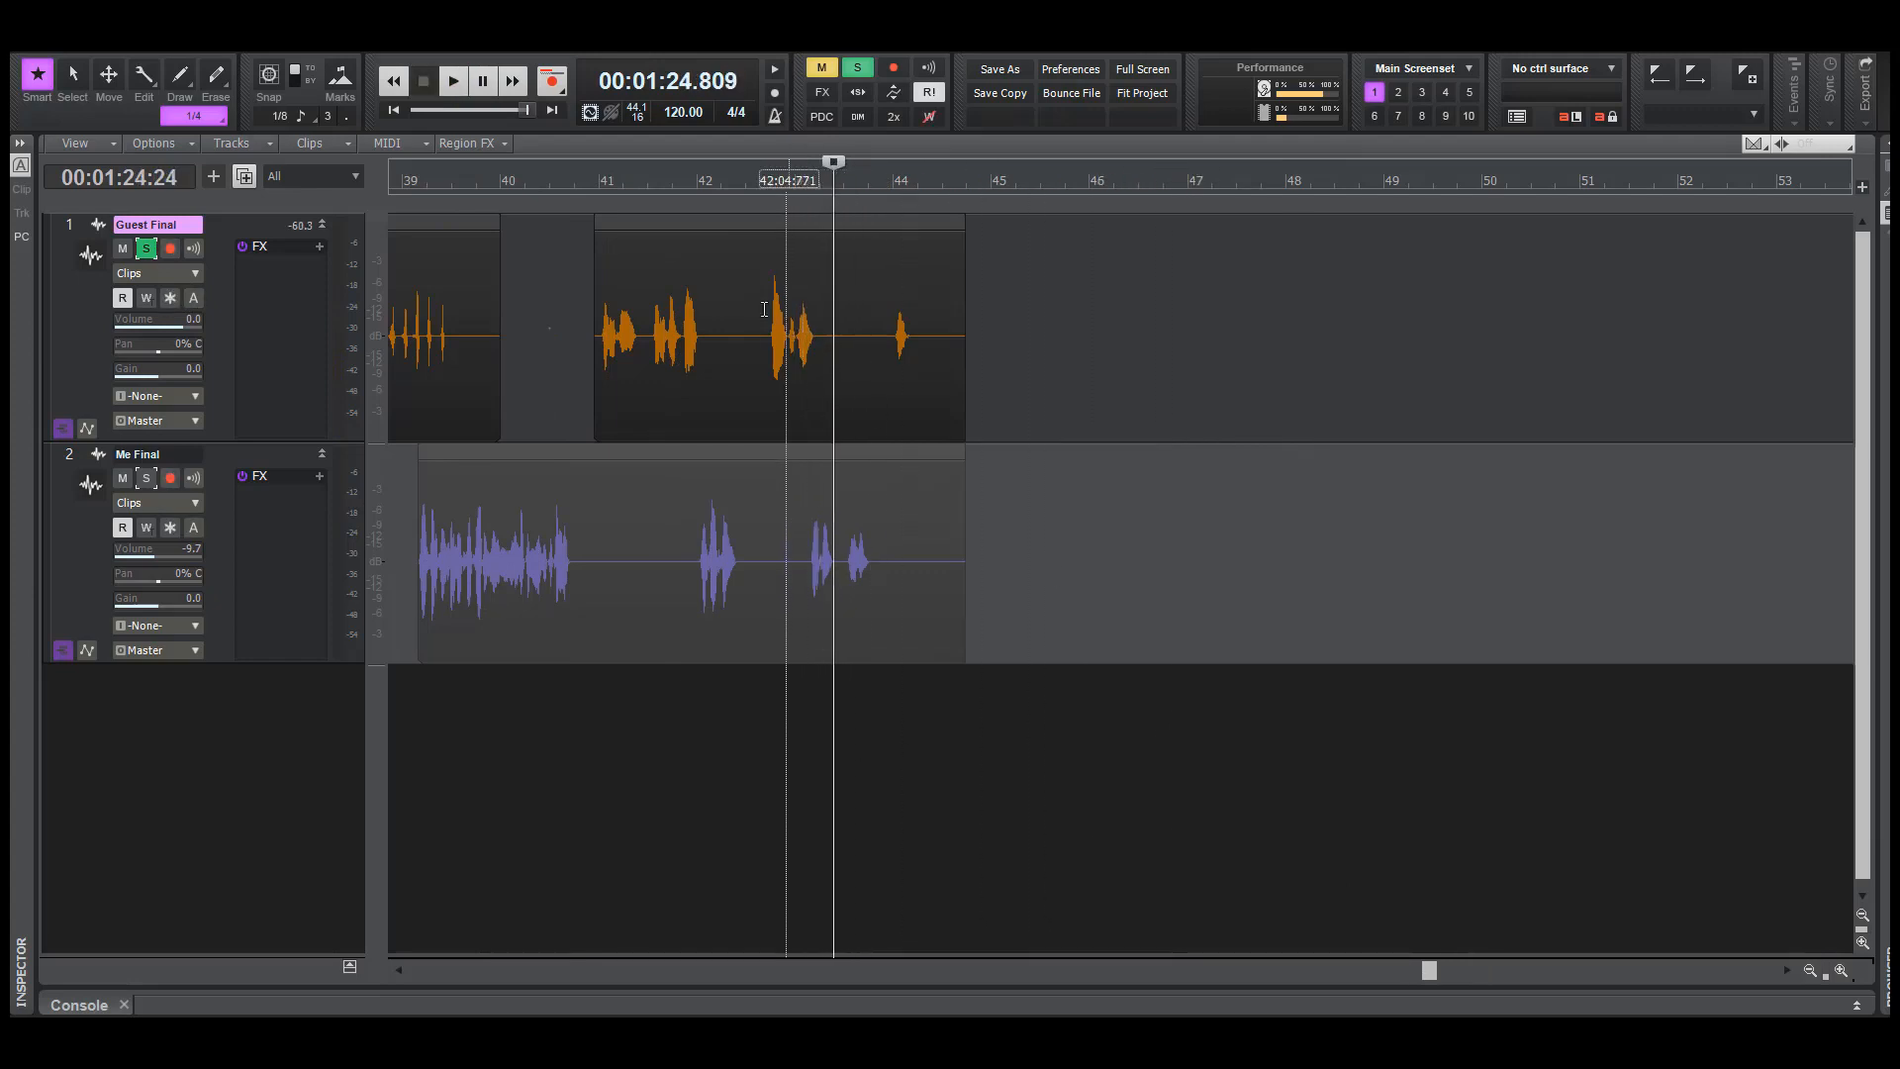
Normalize the quiet stretch on Guest Final between the phrase at bar 43 and the word at bar 44
drag(827, 339, 884, 347)
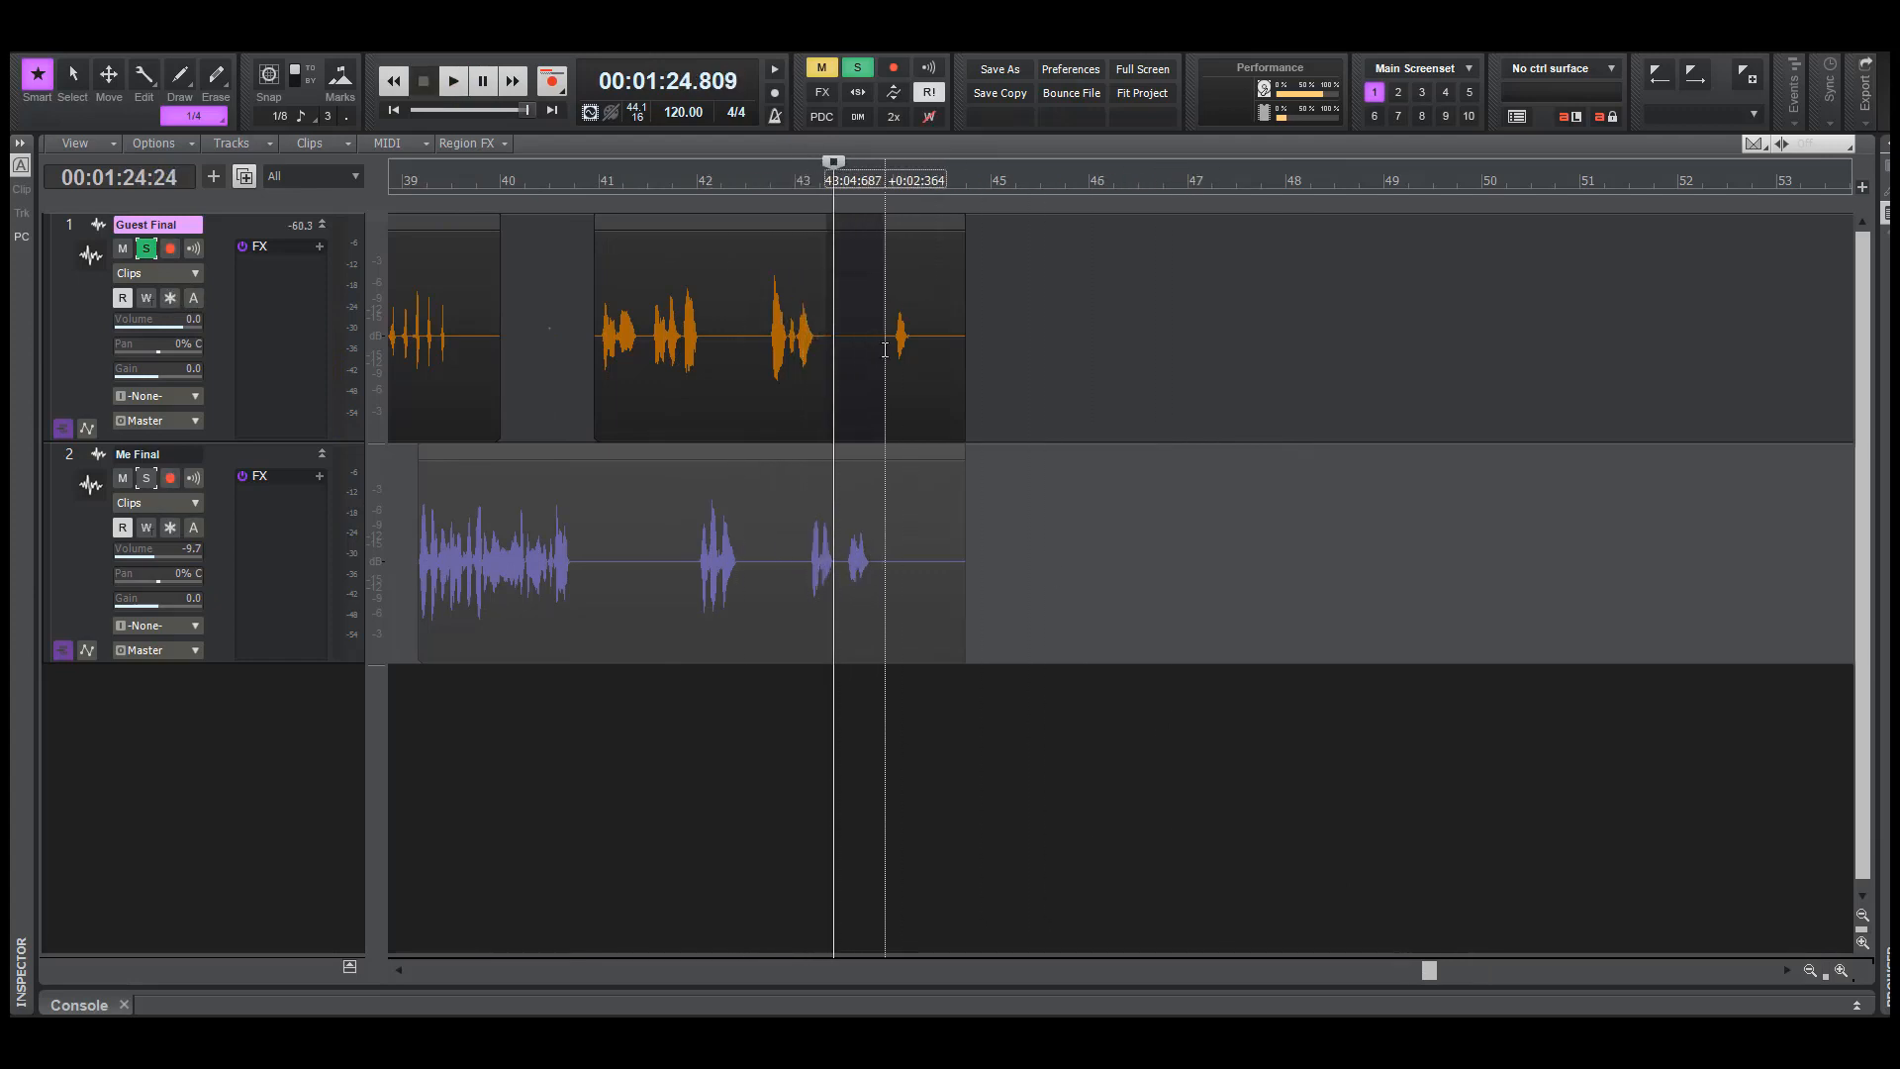
key(n)
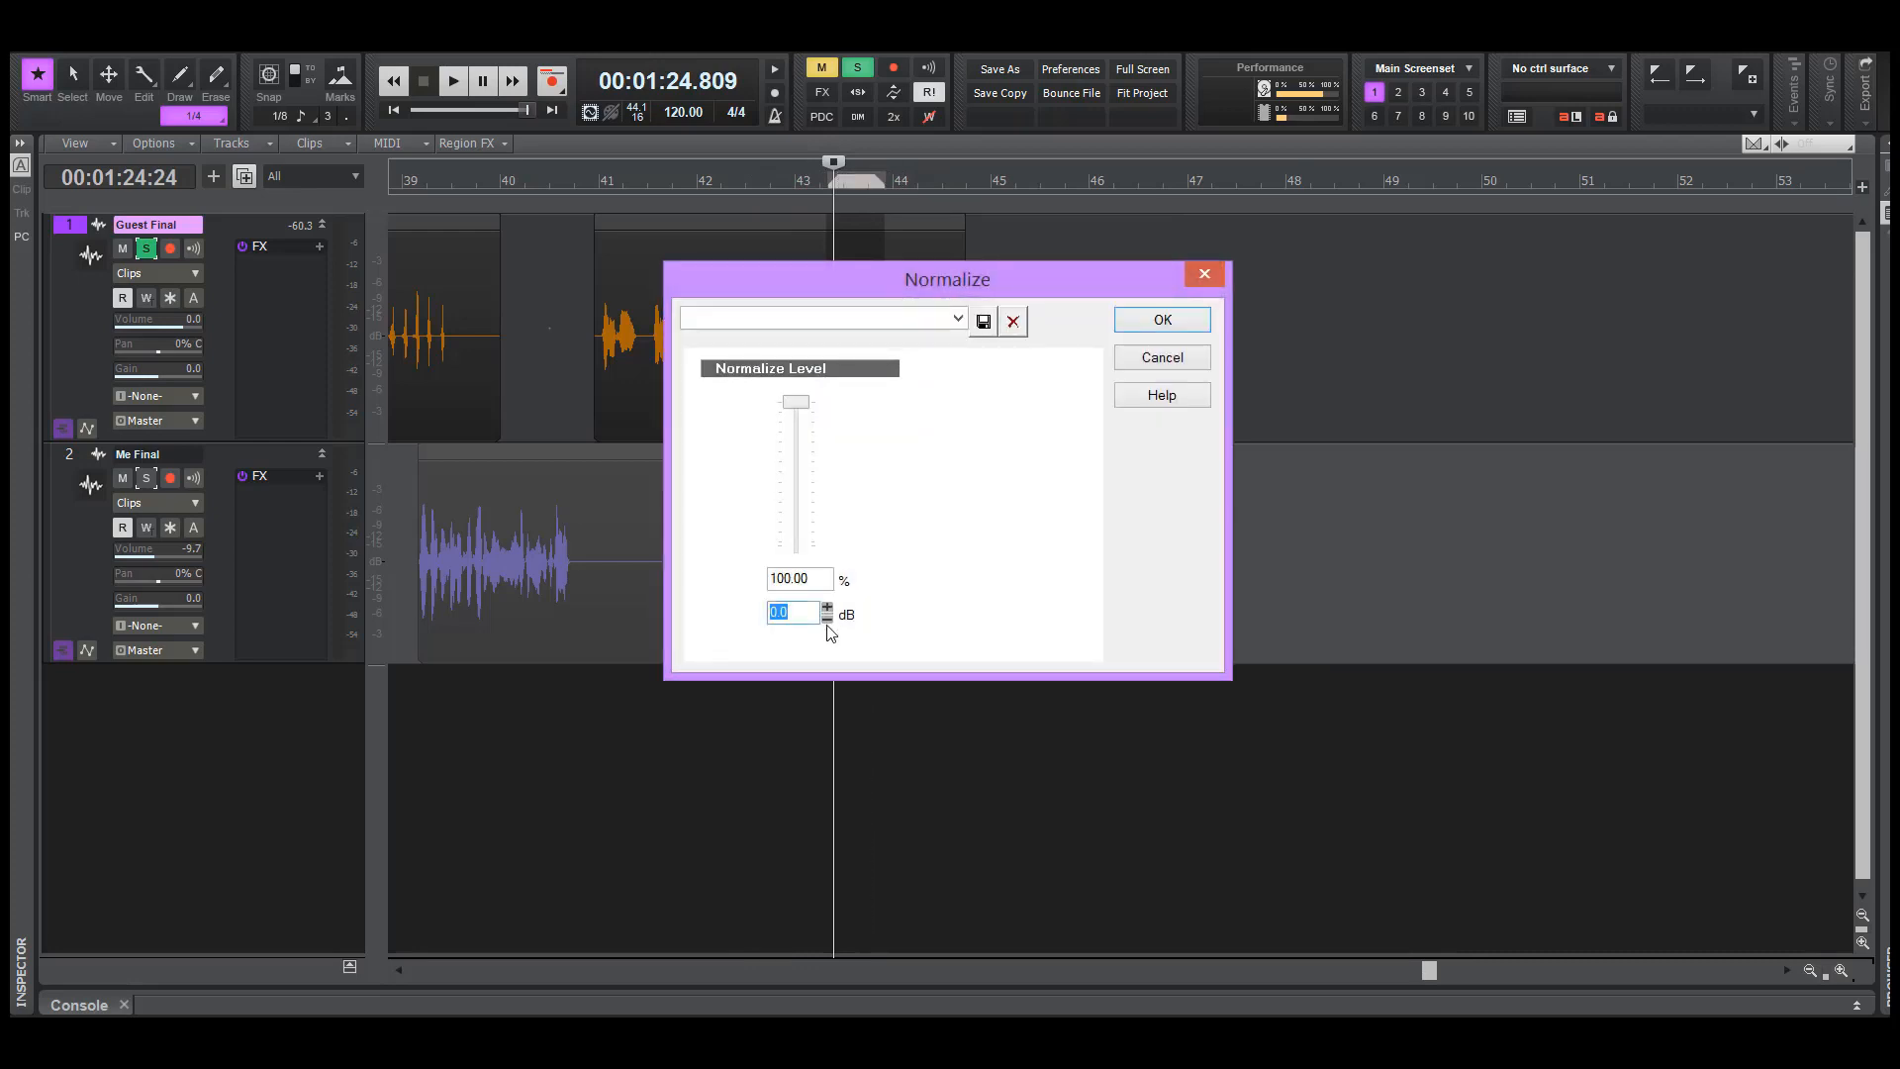
click(827, 617)
click(828, 617)
click(1145, 330)
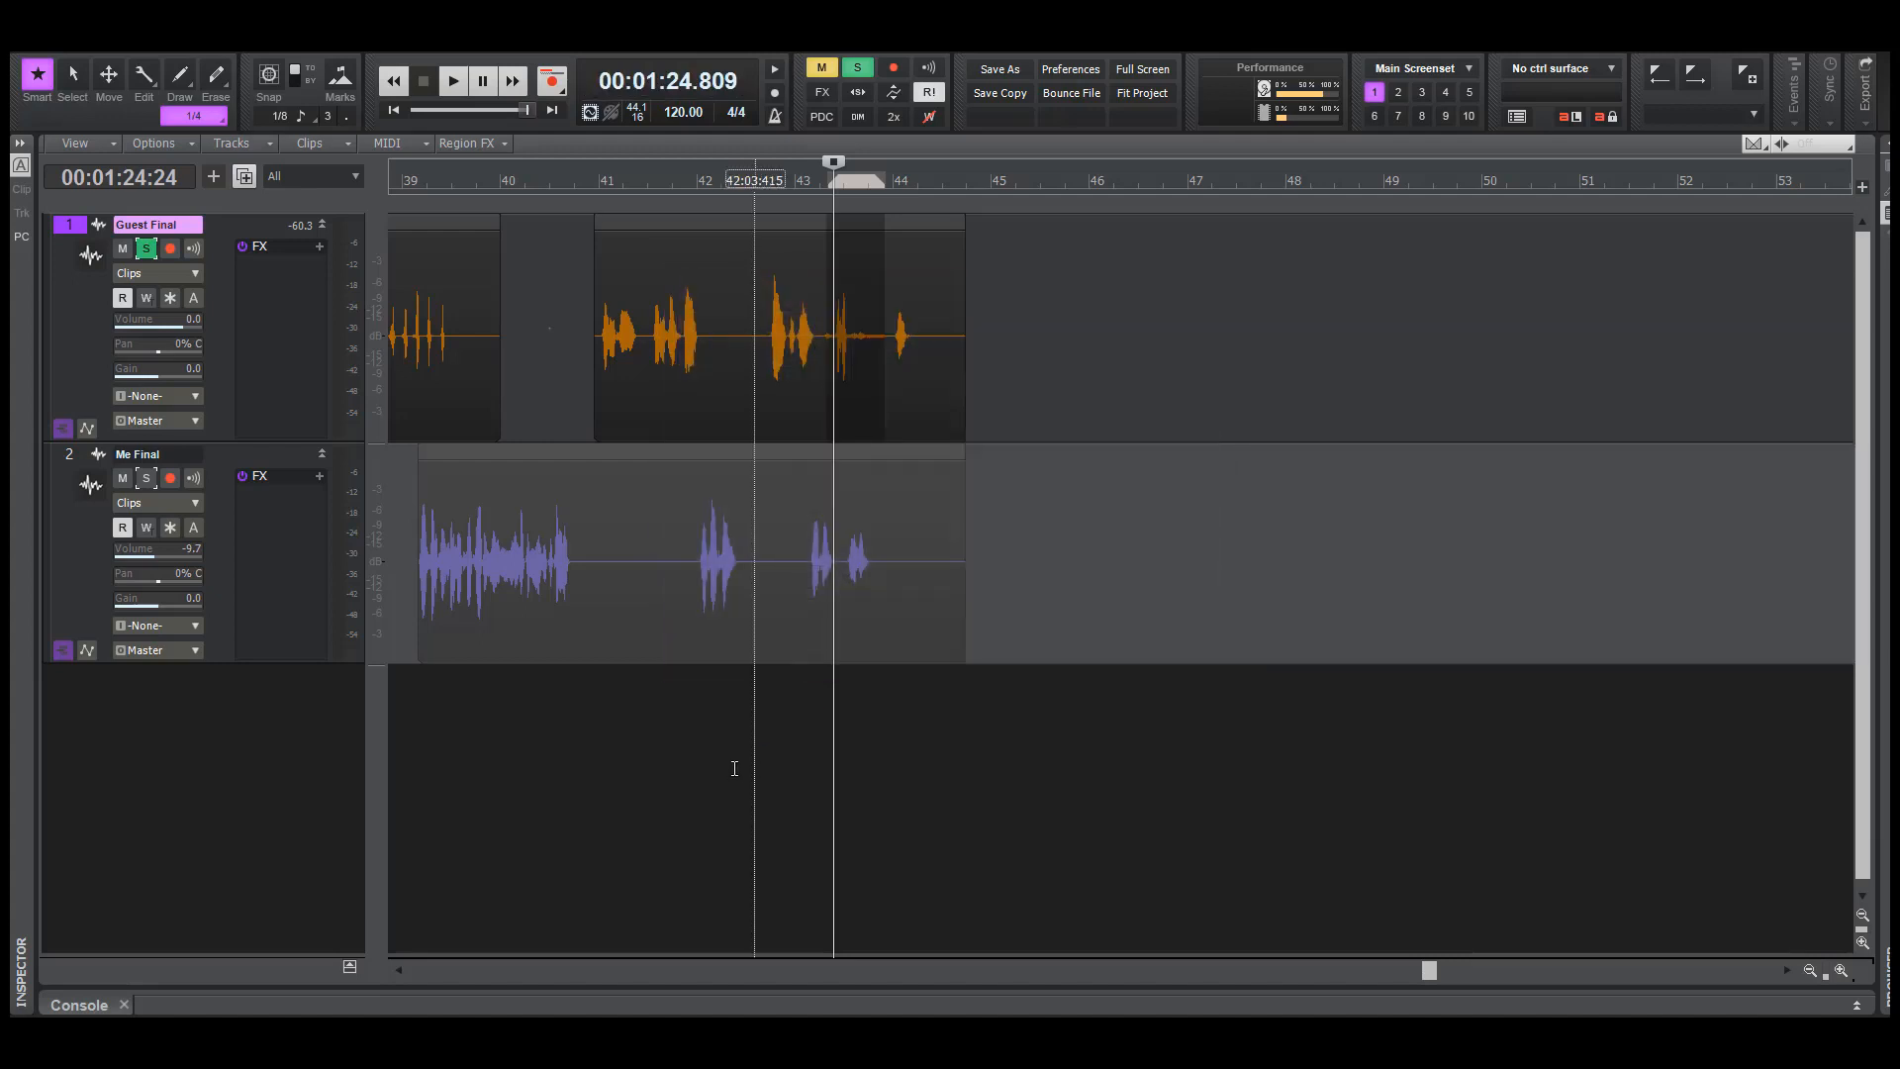
Play soloed Guest Final from about 82.2 seconds and from about 84.5 seconds to examine the normalized noise
click(704, 772)
key(space)
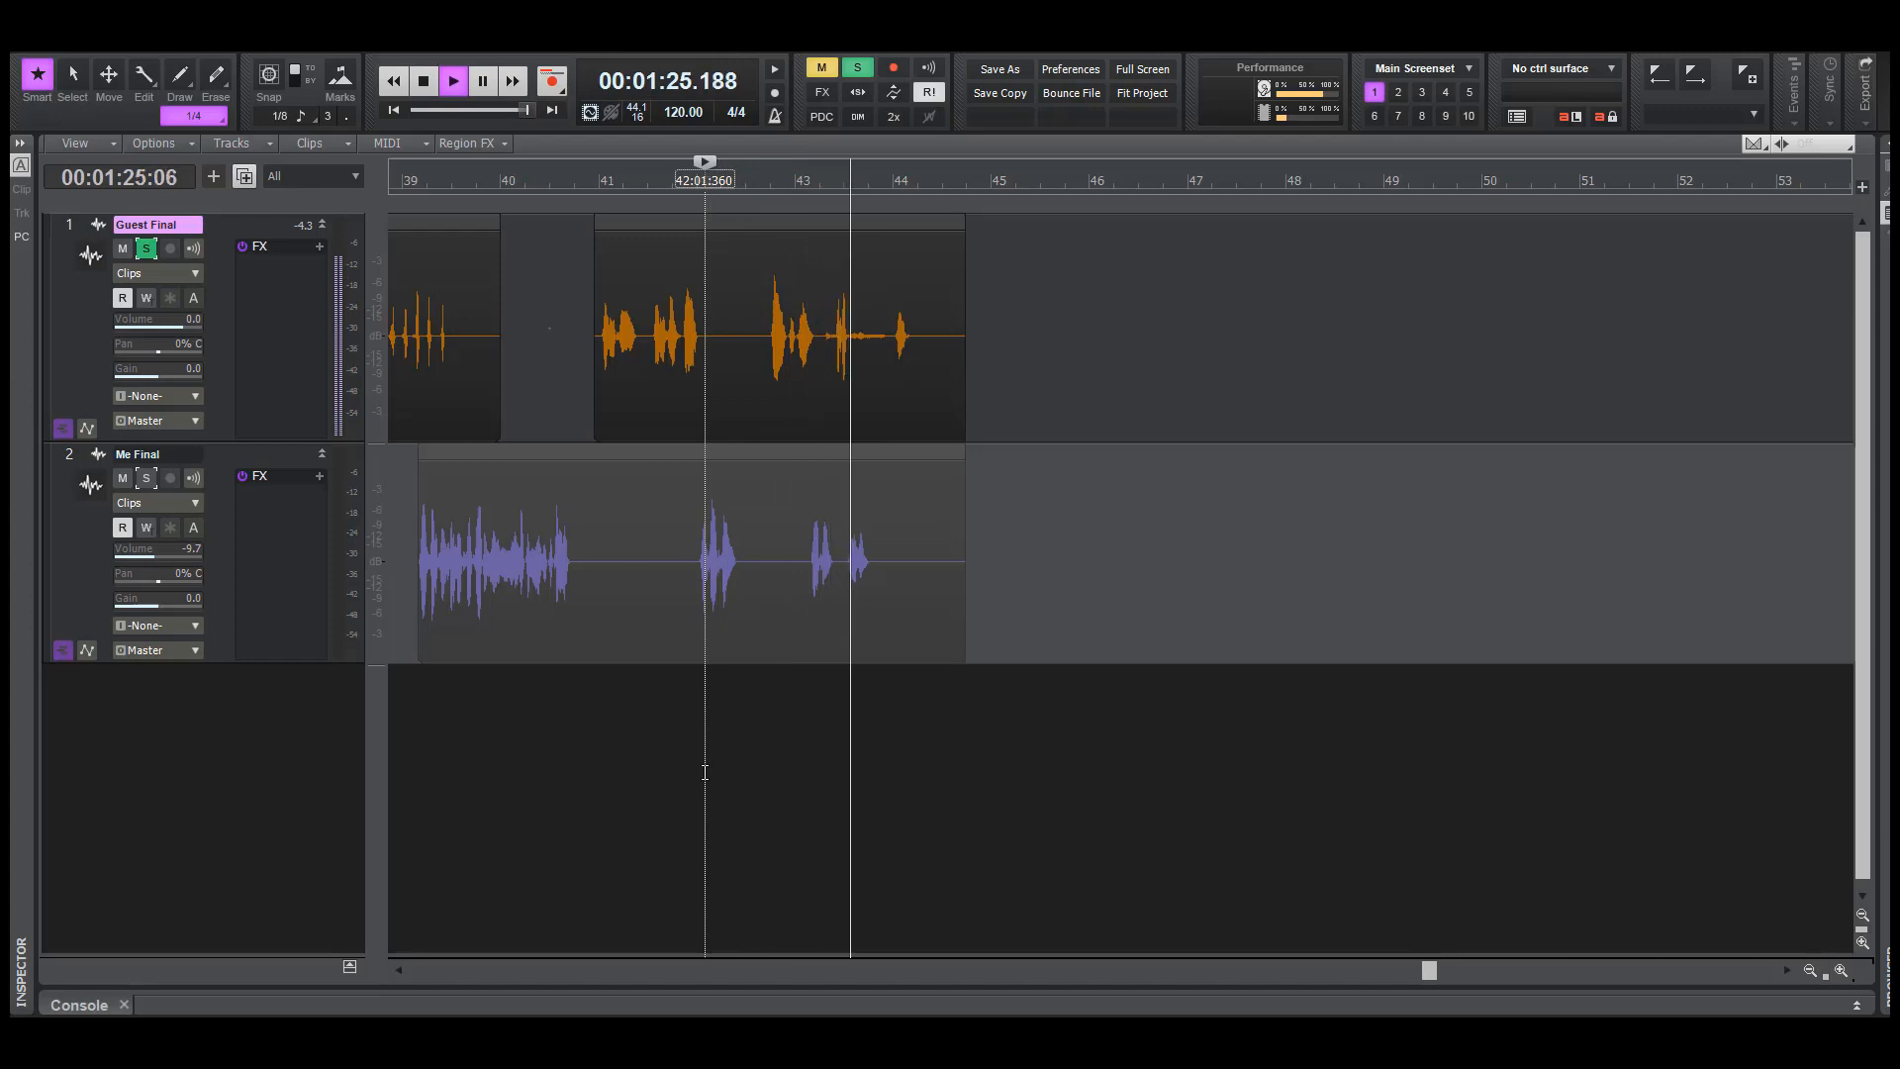
key(space)
key(space)
key(space)
click(819, 783)
key(space)
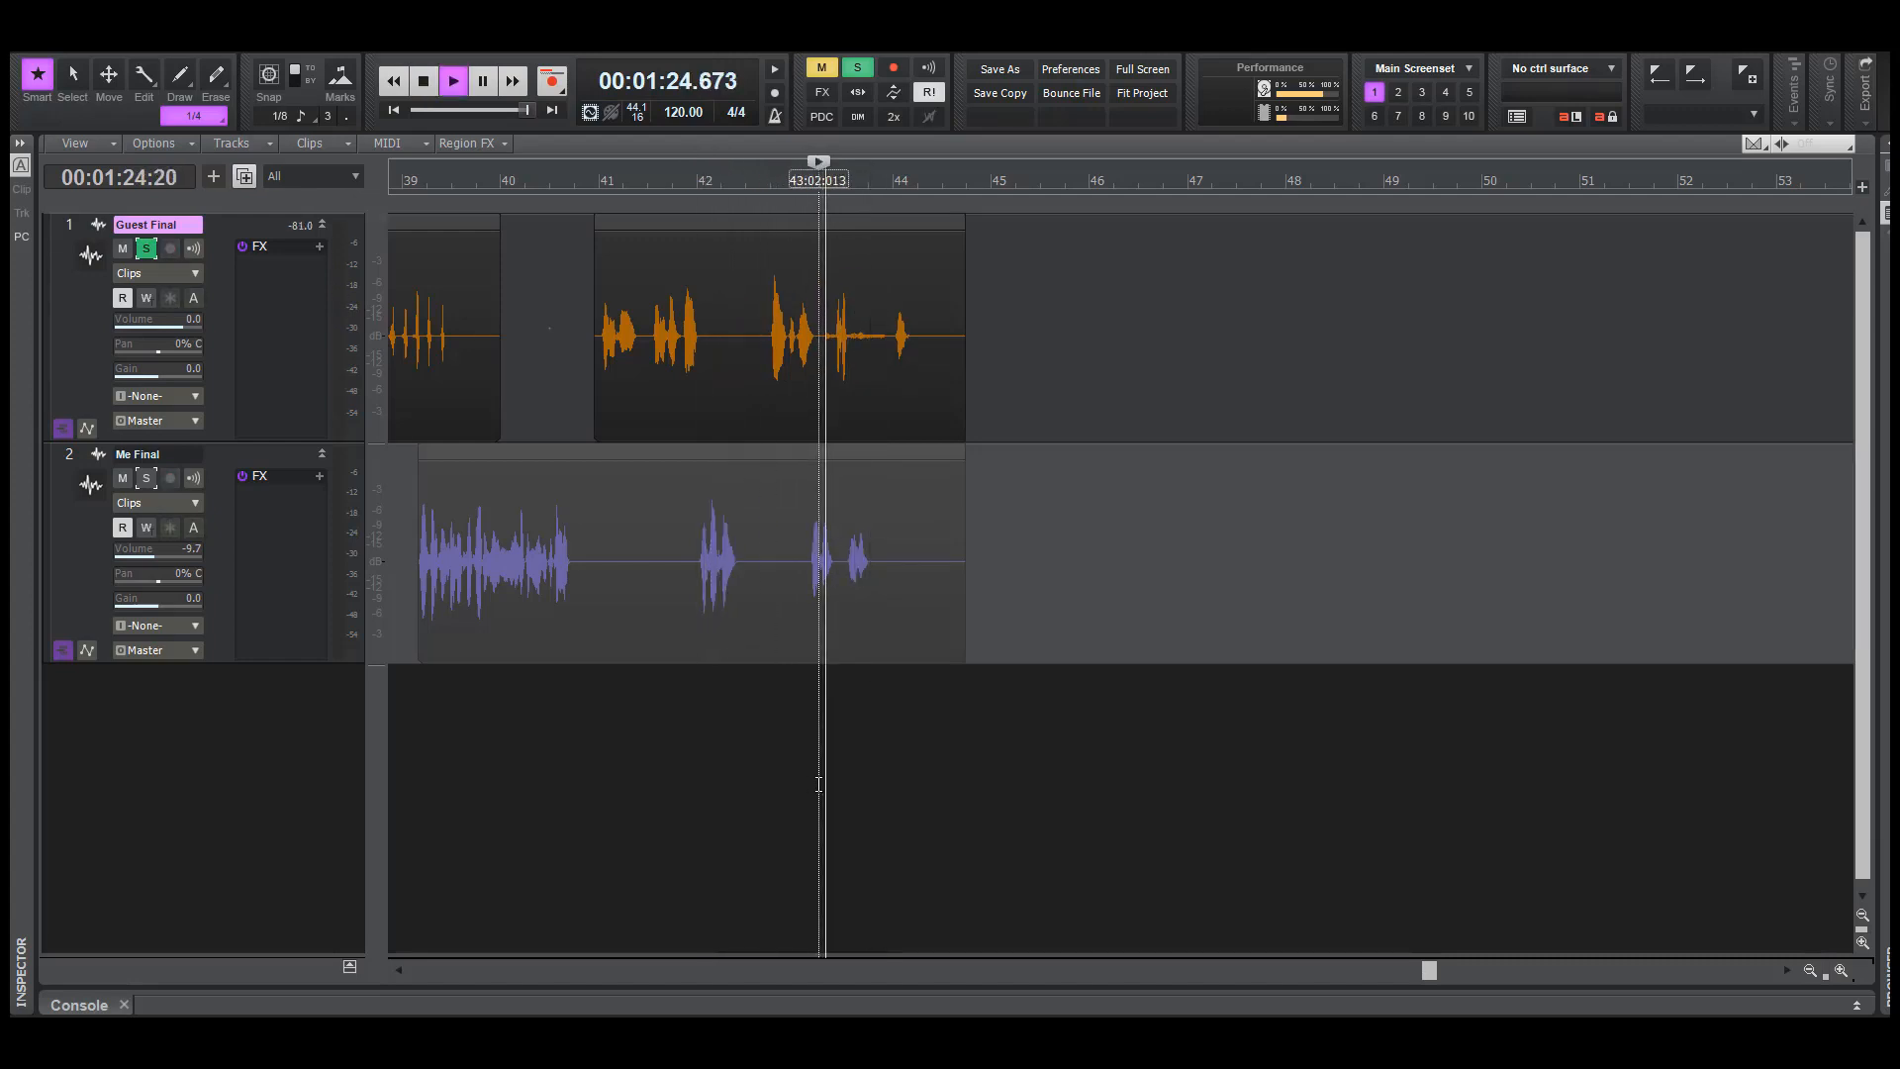
key(space)
Undo the normalization and delete the noise on Guest Final from about 84.7 seconds to just before the word at bar 44
key(ctrl+shift+z)
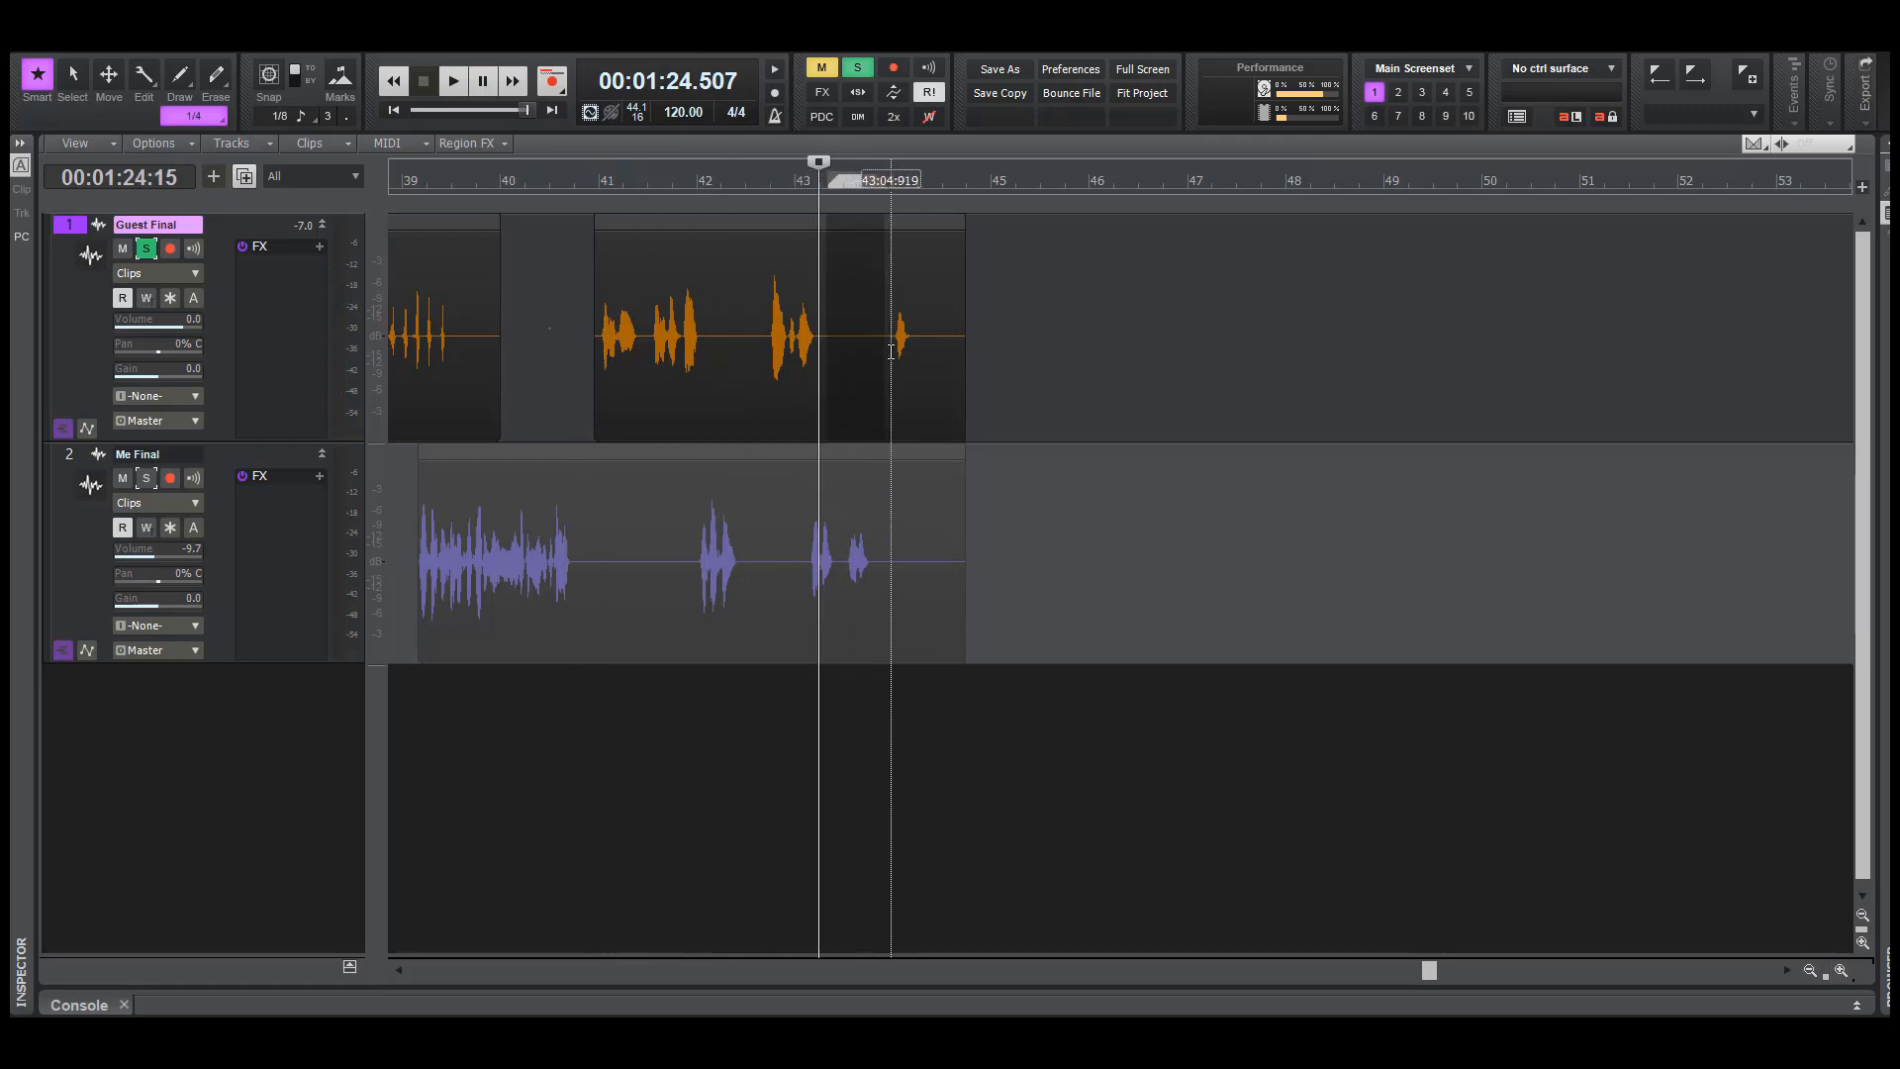
drag(891, 365, 828, 363)
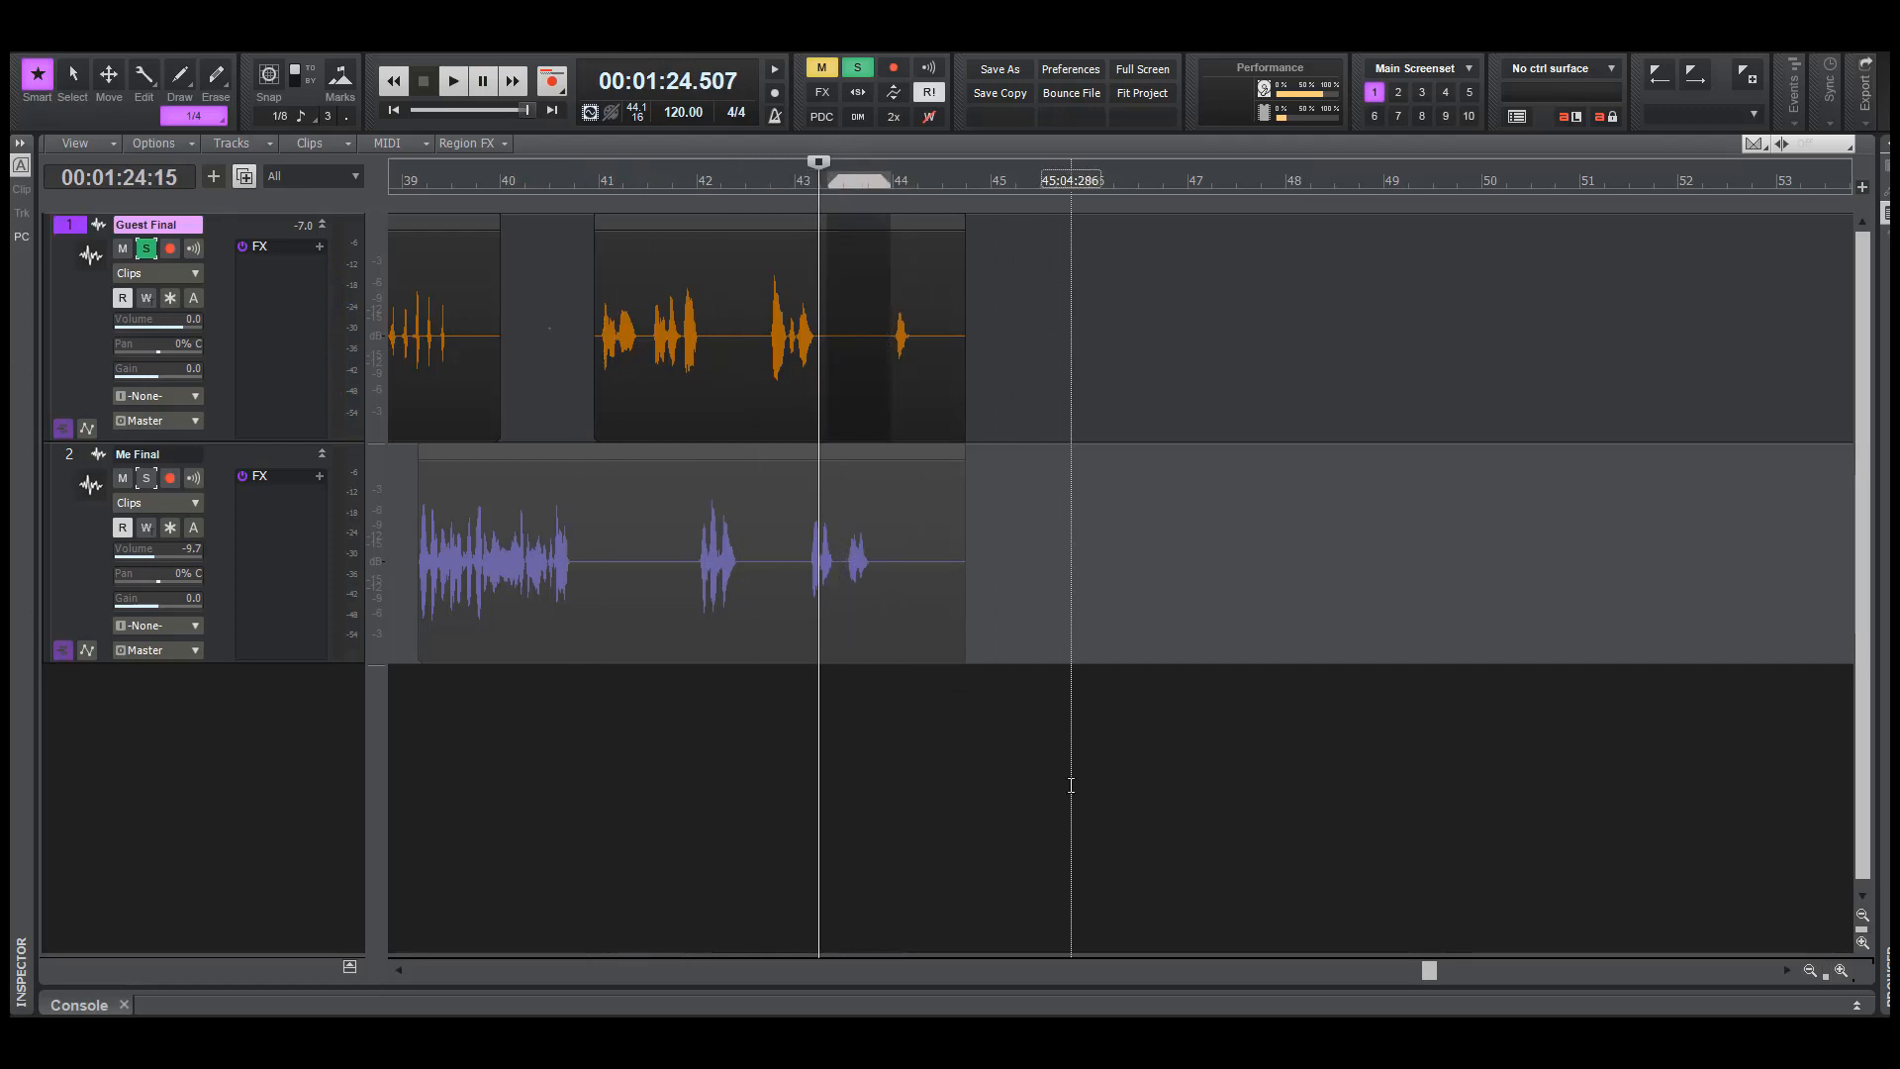
key(Delete)
Play soloed Guest Final, and both tracks with it unsoloed, from about 83.4 seconds to check the gap before bar 44
click(766, 768)
key(space)
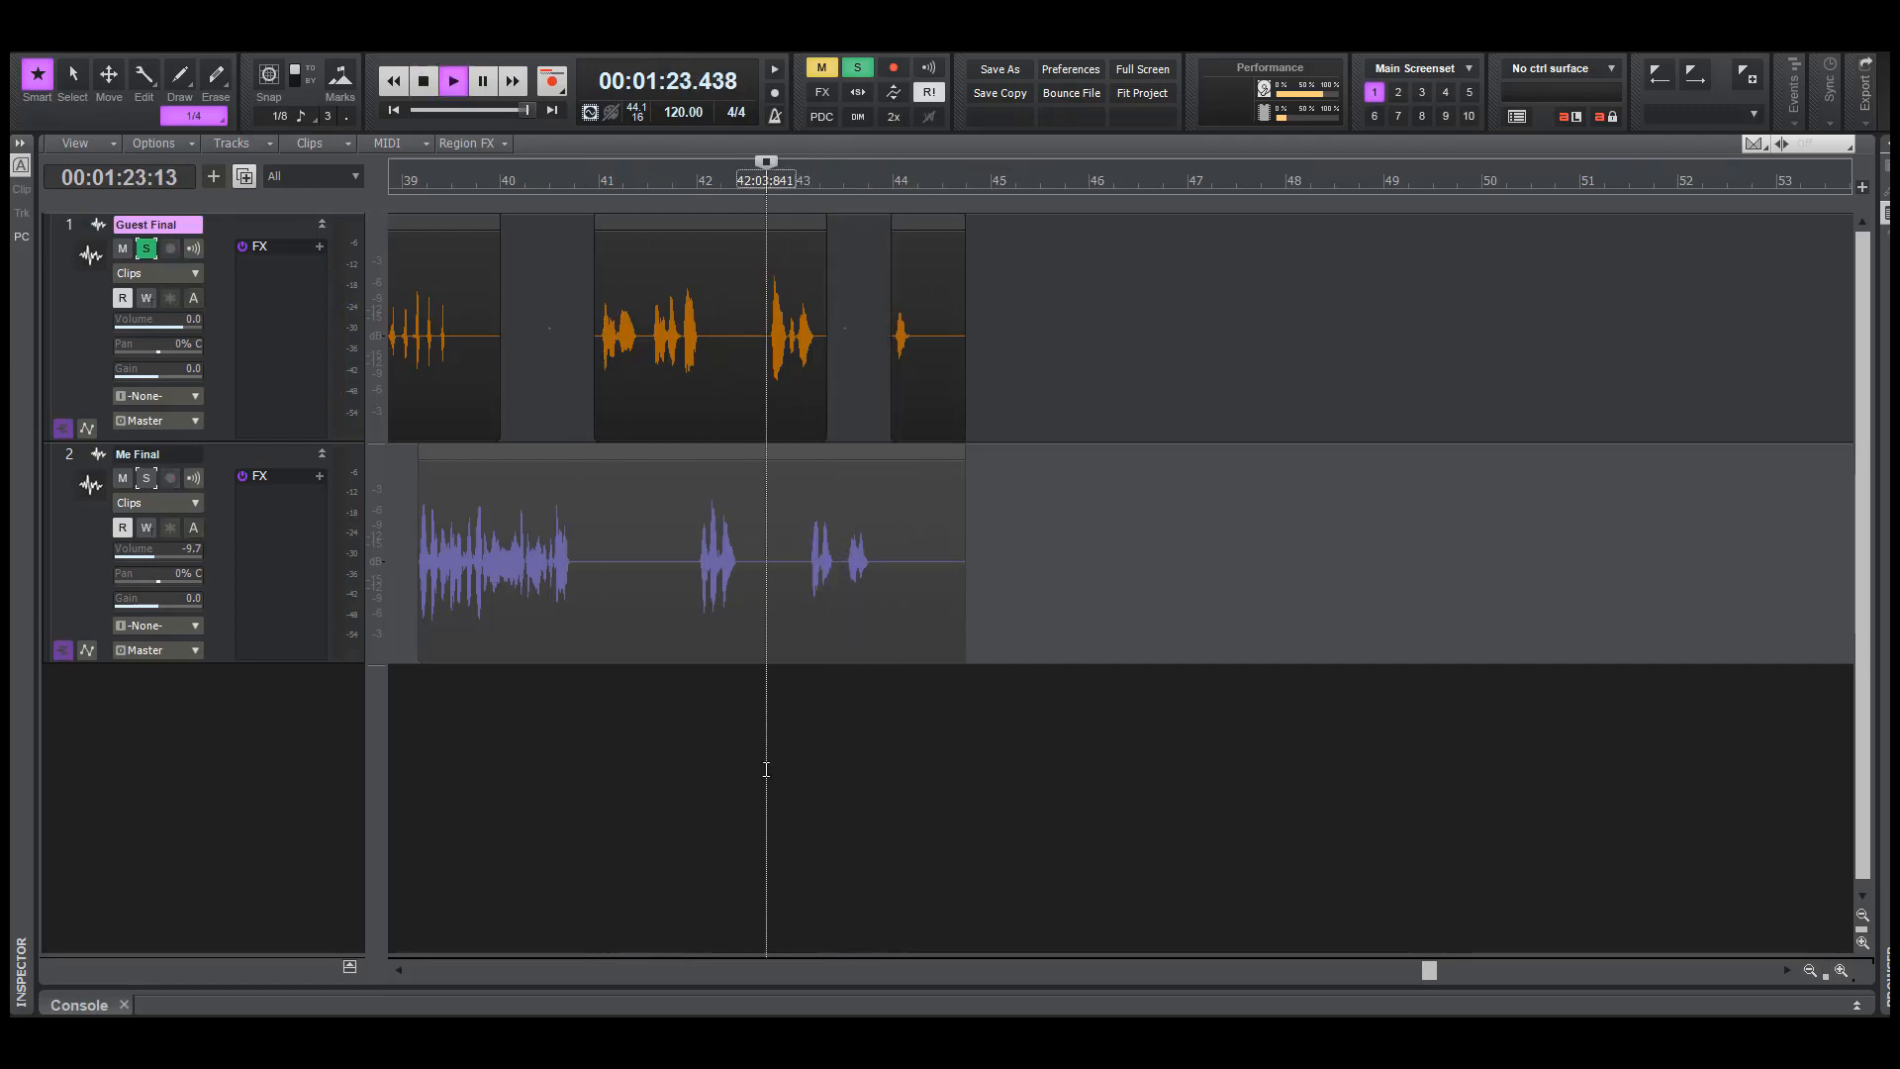
key(space)
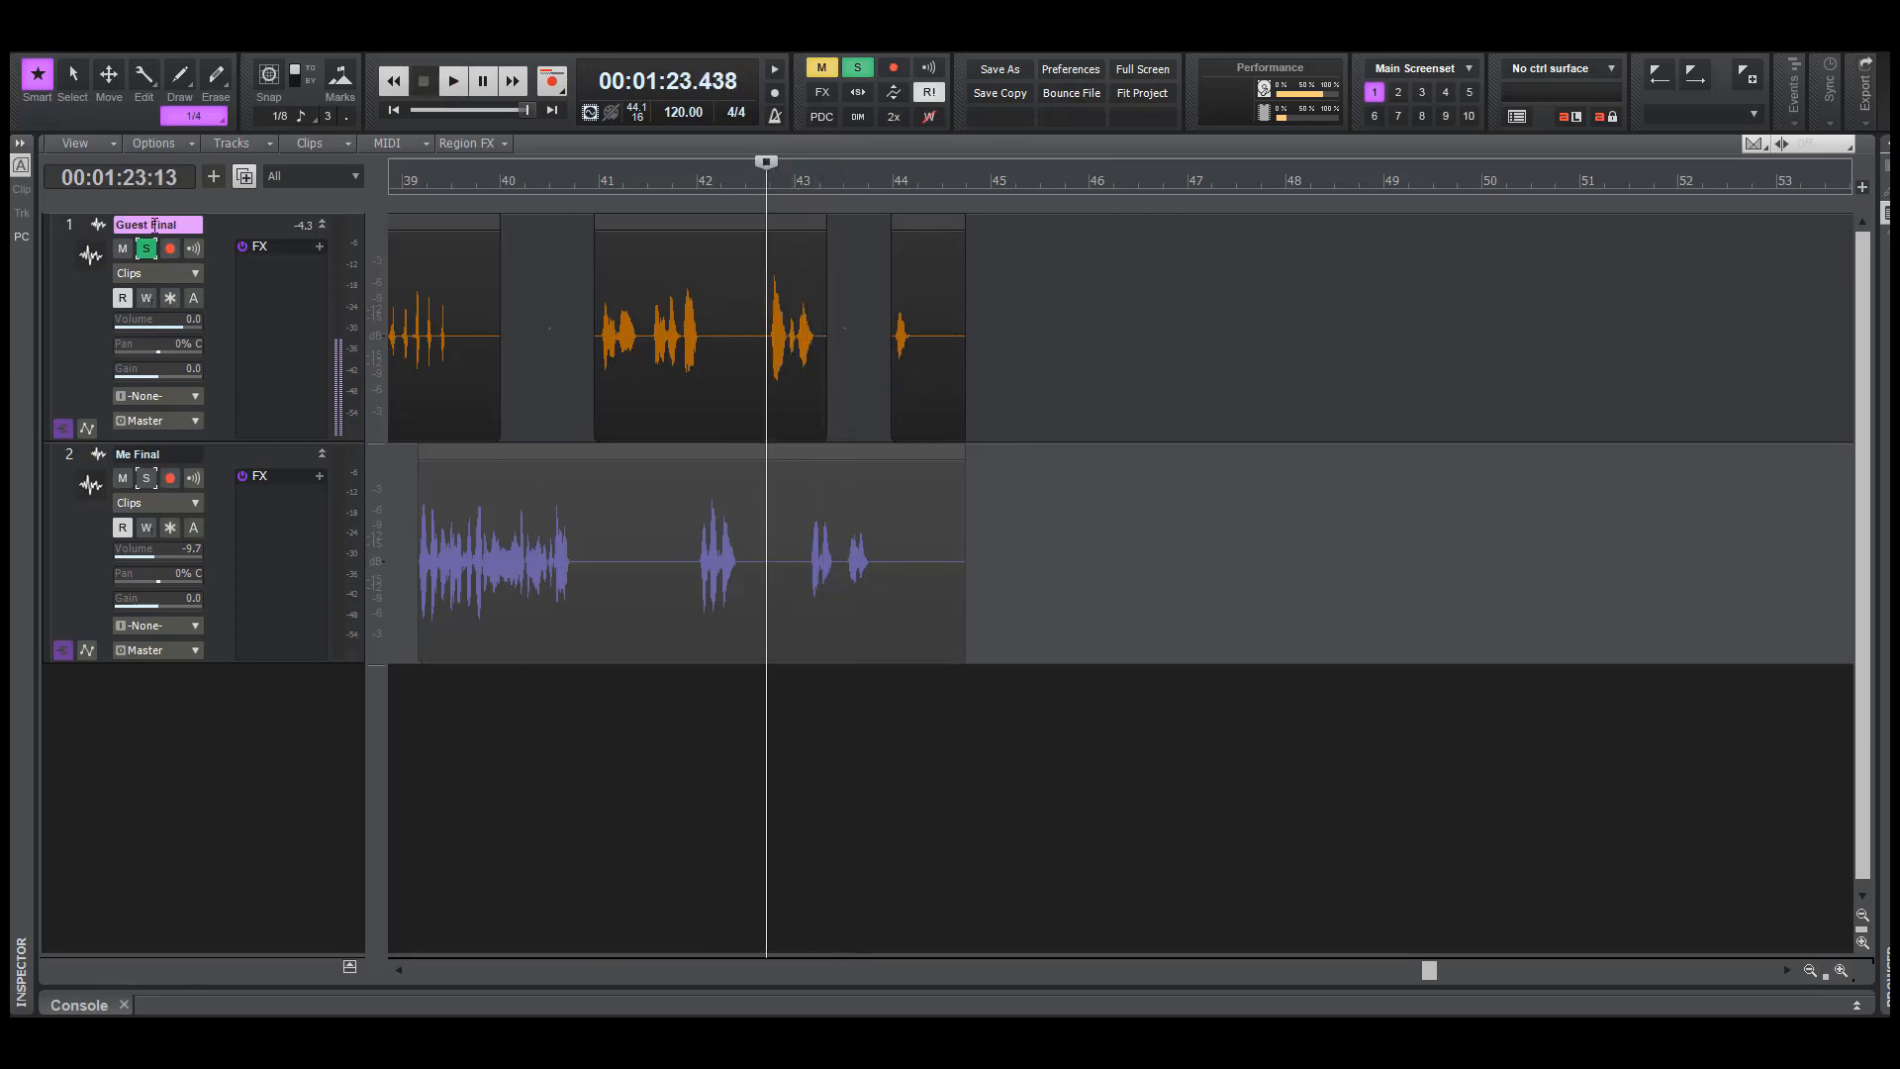
click(146, 252)
key(space)
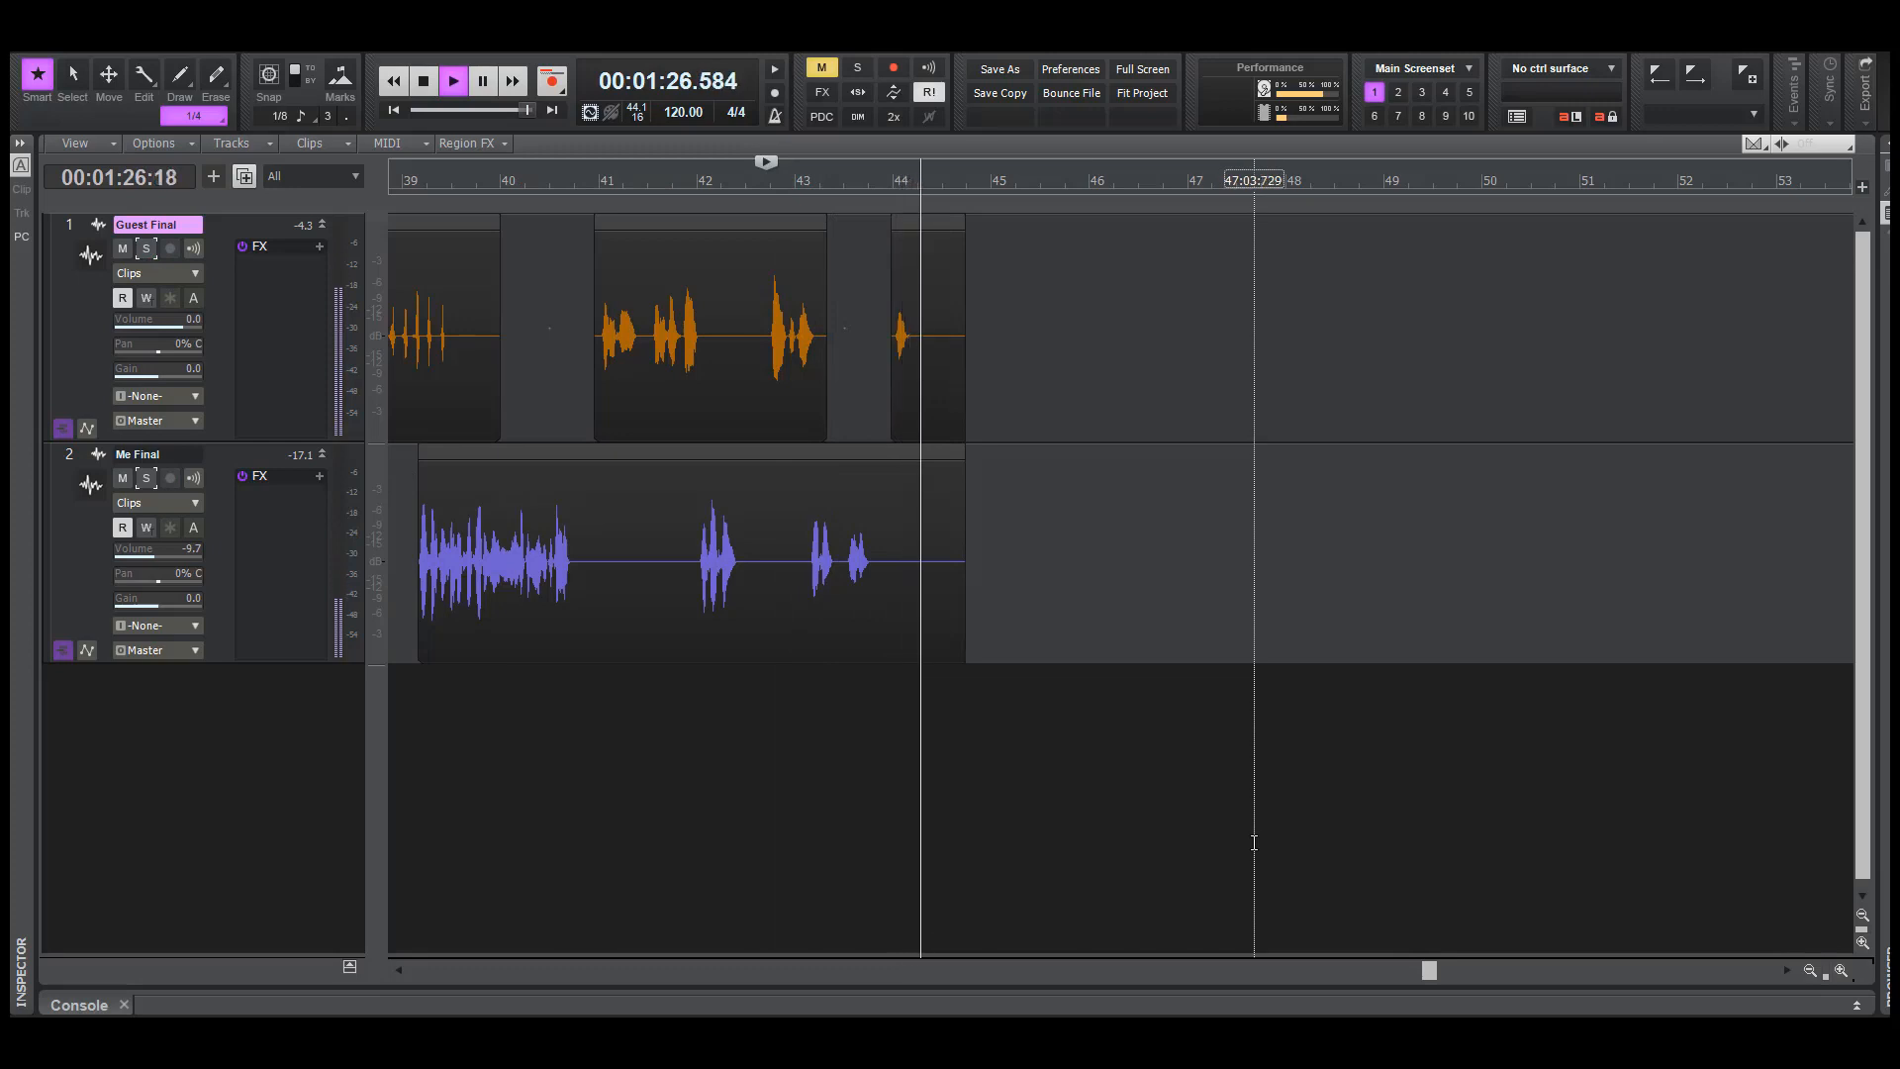
key(space)
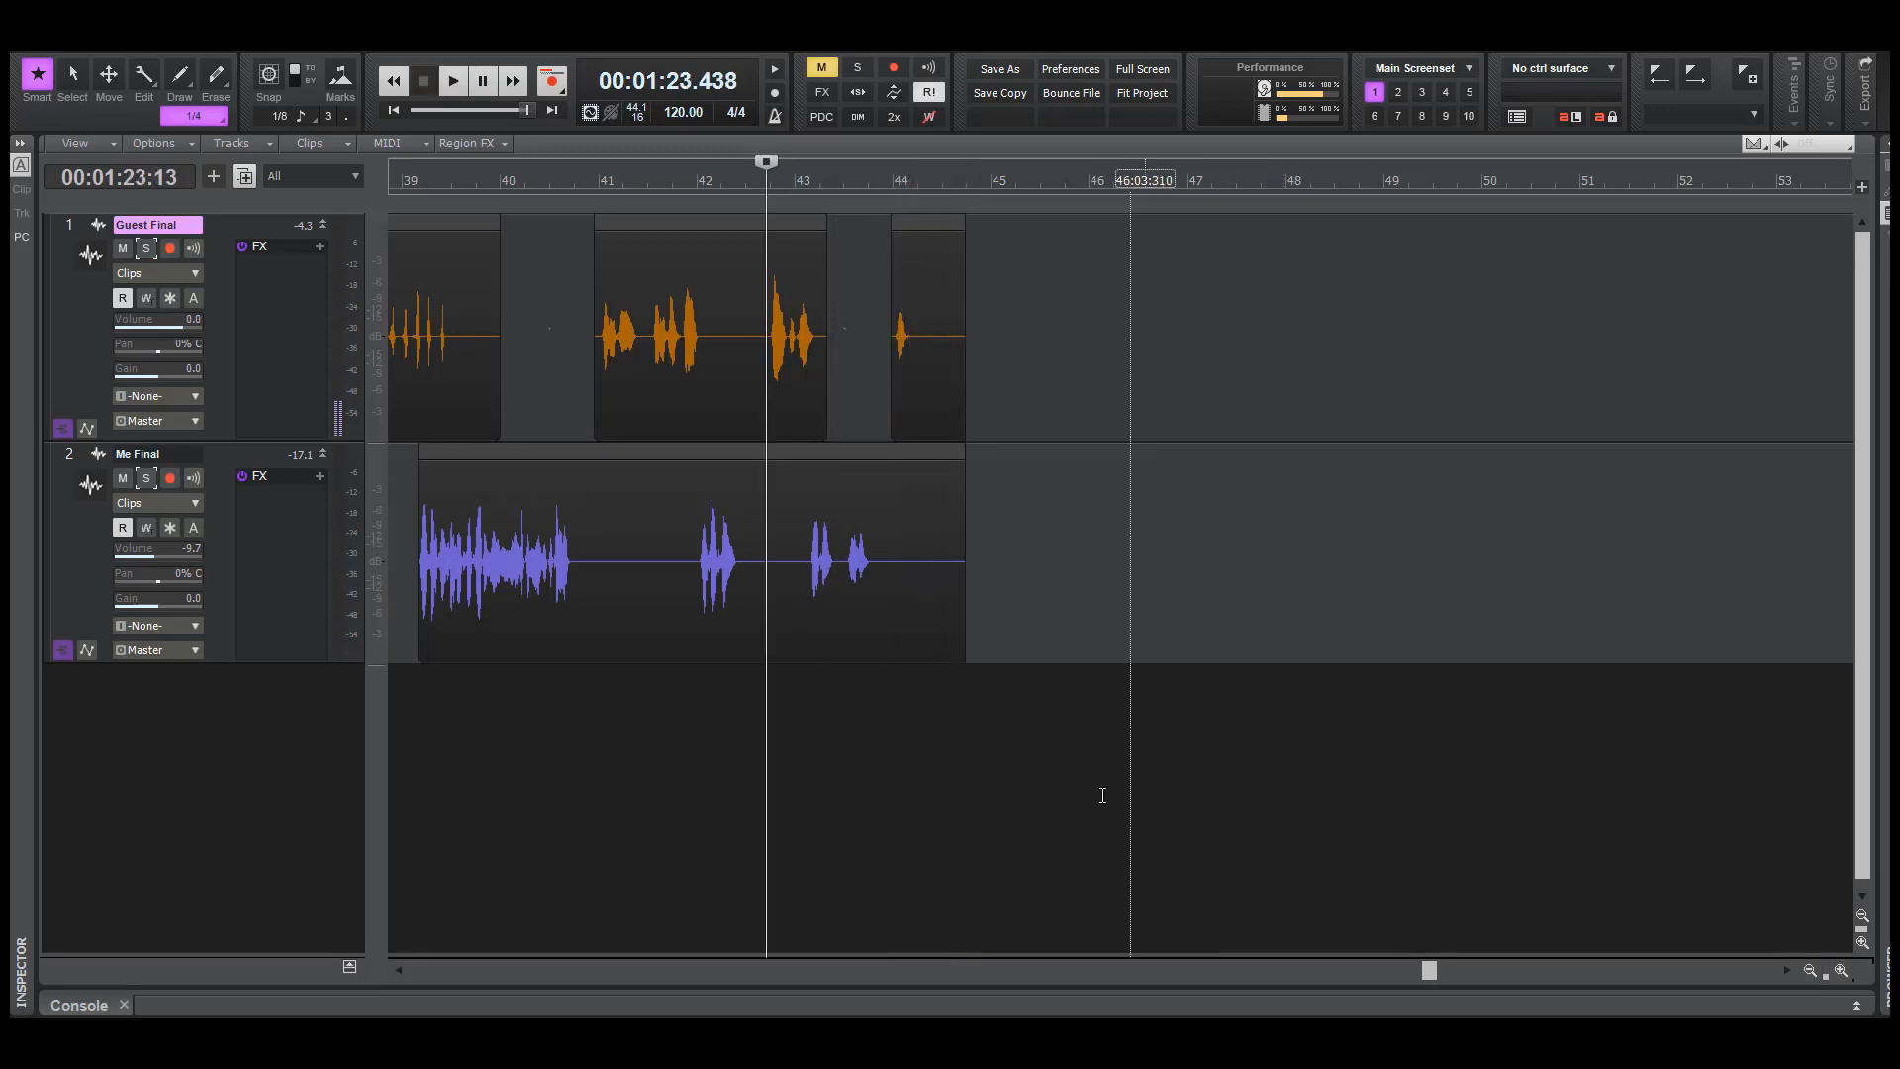
Play the ending from about 87 seconds with both tracks, Guest Final soloed, and Me Final soloed to find remaining noise
click(939, 700)
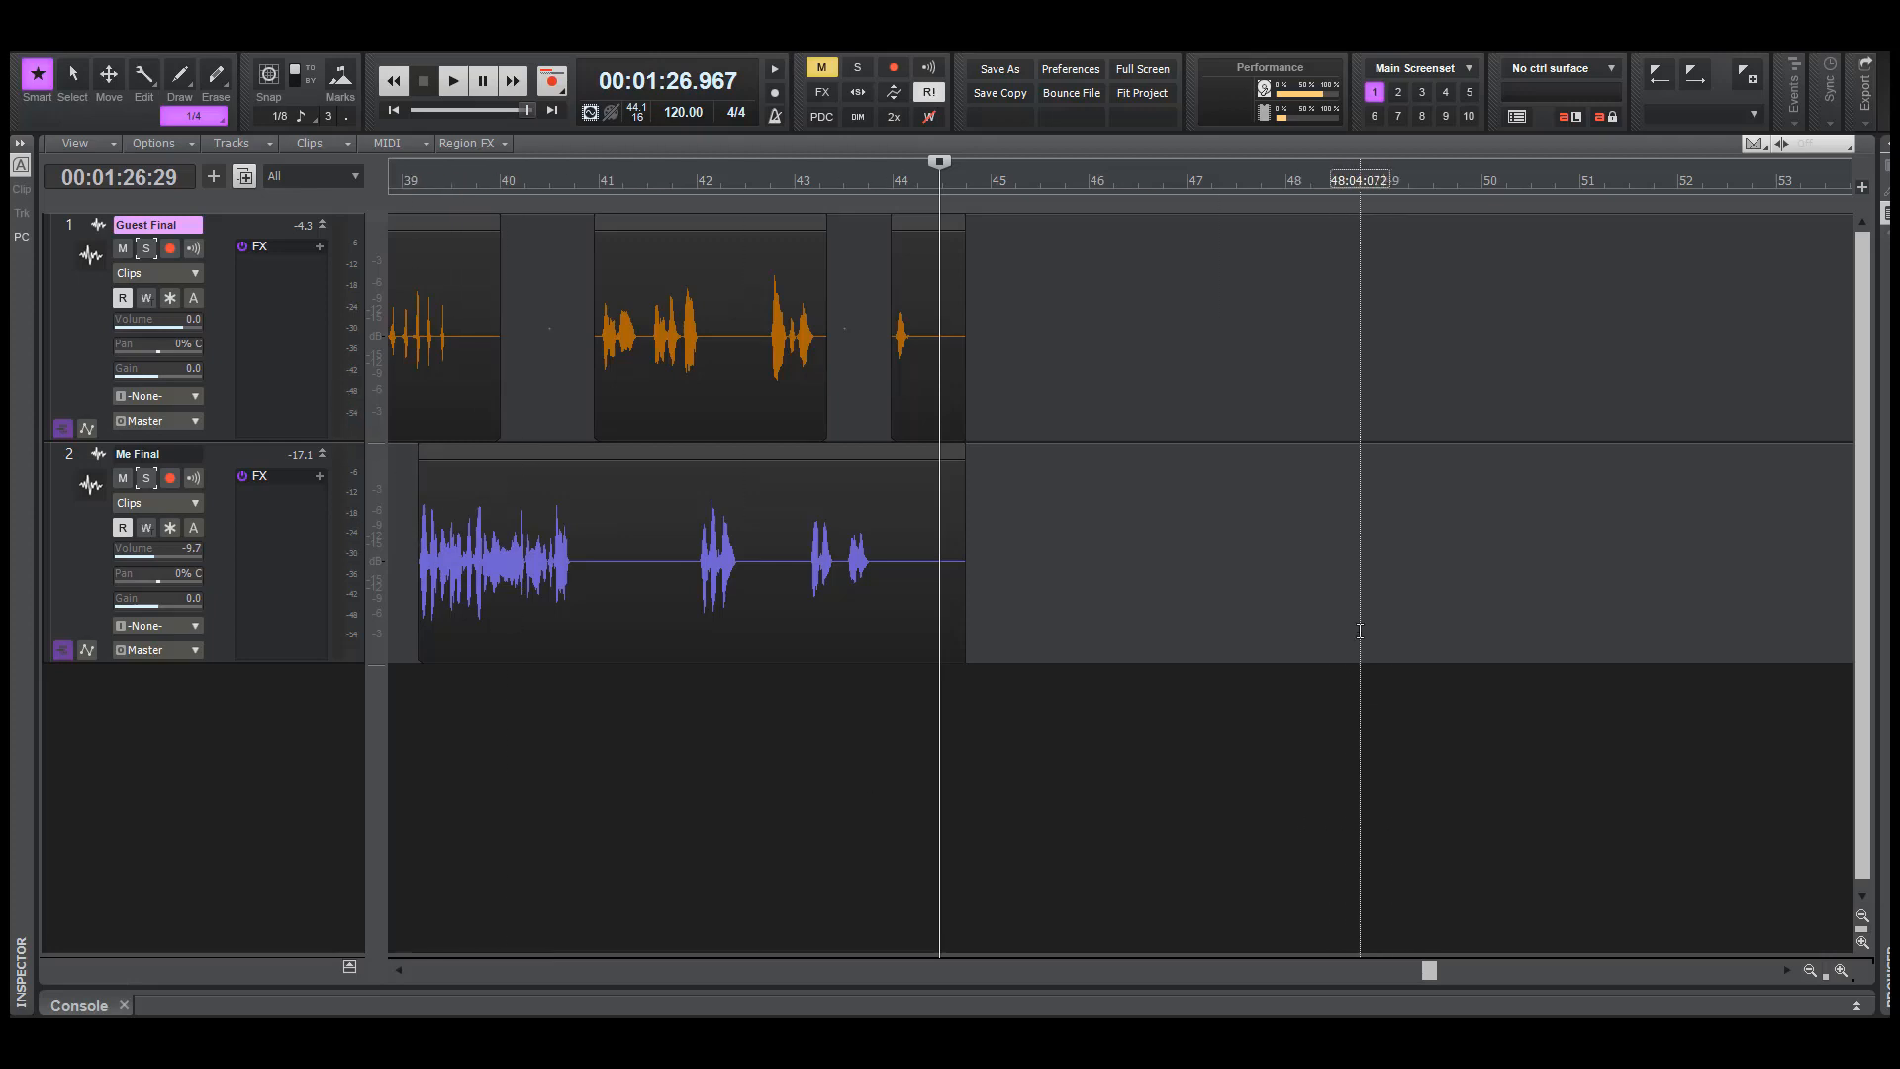
key(space)
key(space)
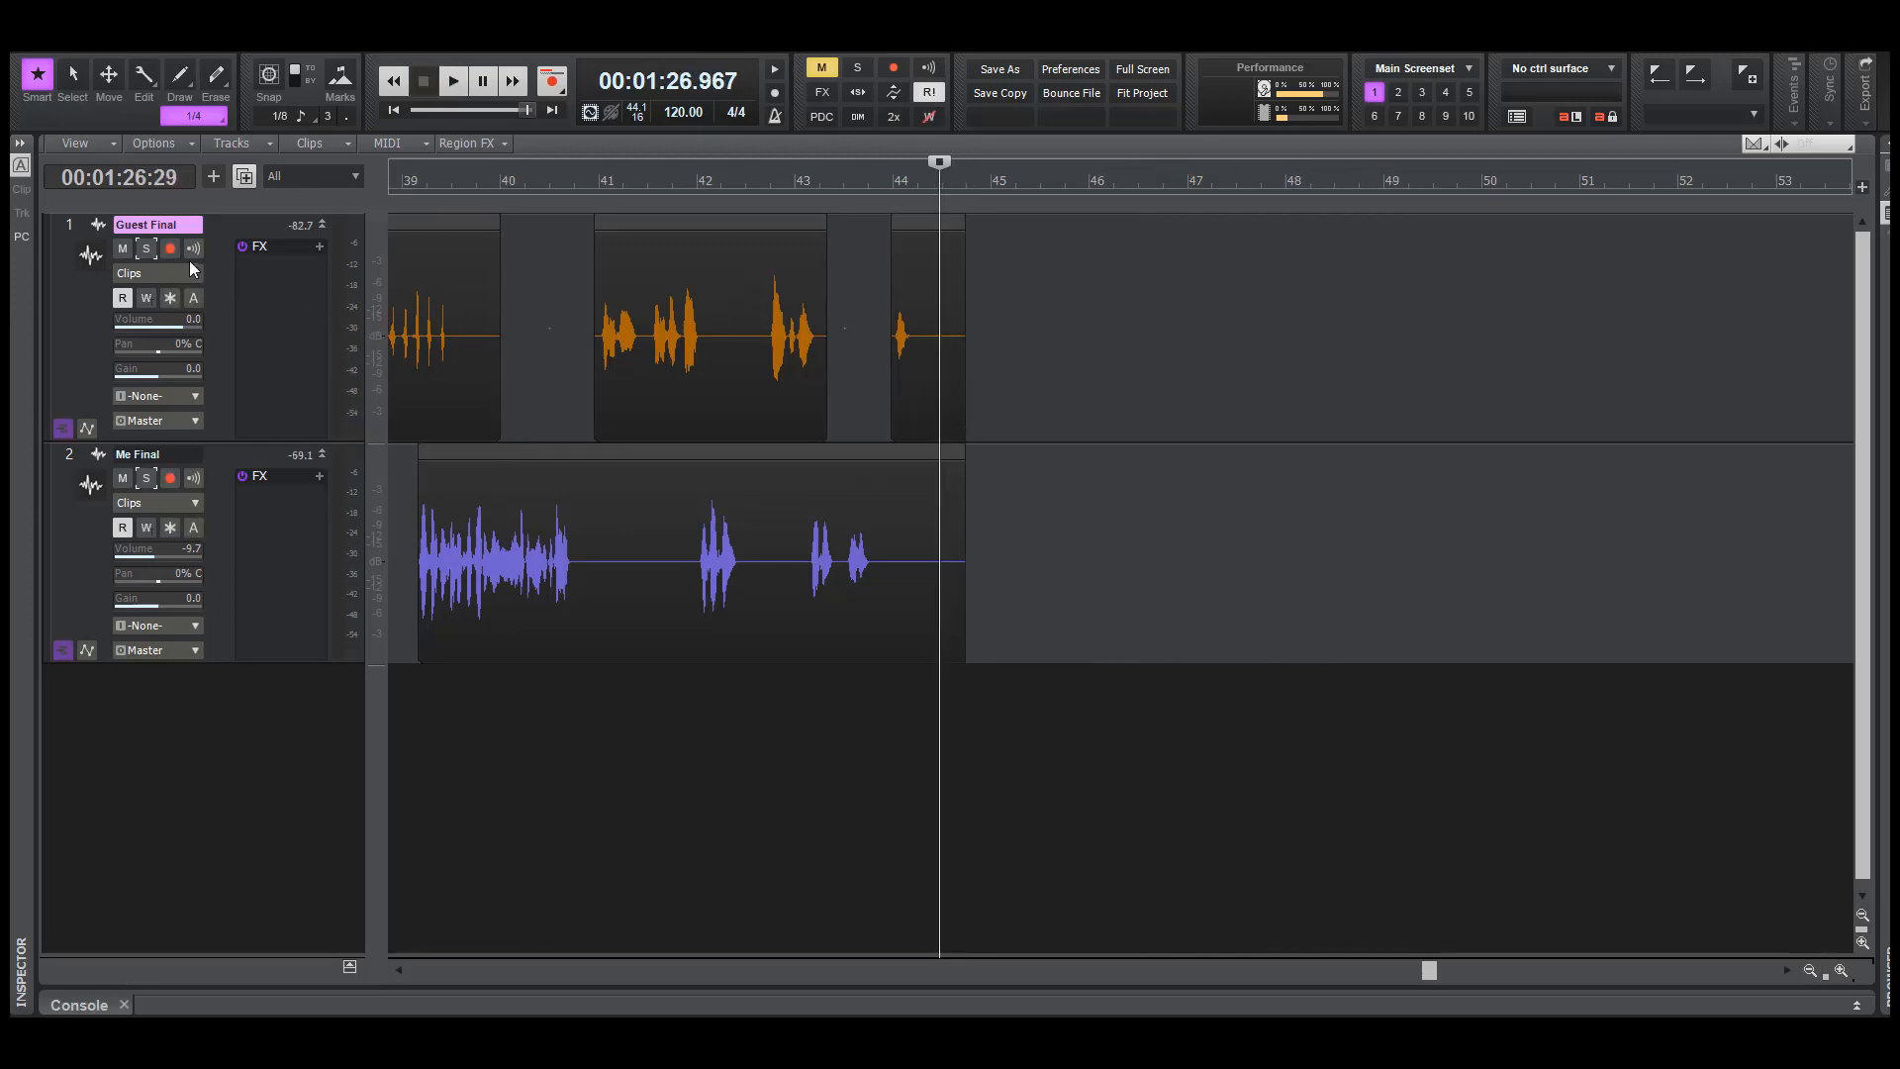
click(147, 248)
key(space)
key(space)
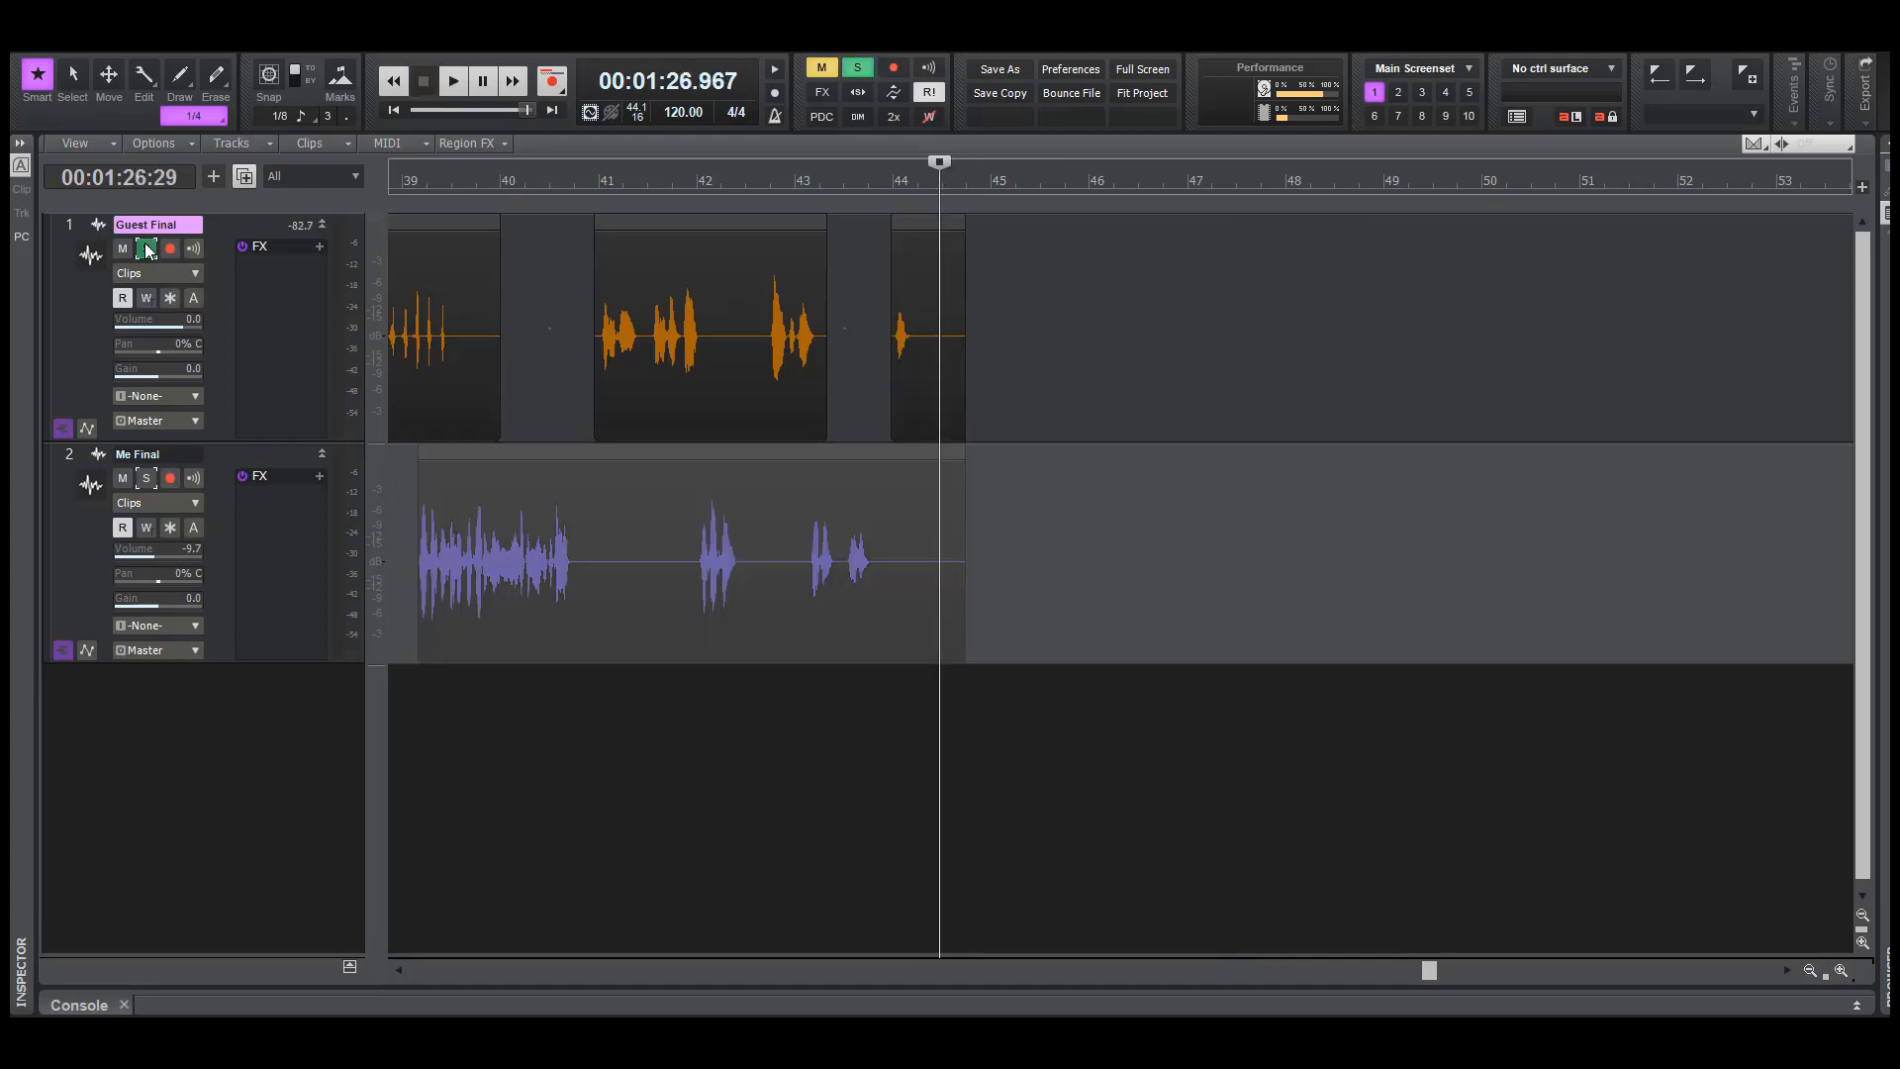
click(146, 249)
click(145, 479)
key(space)
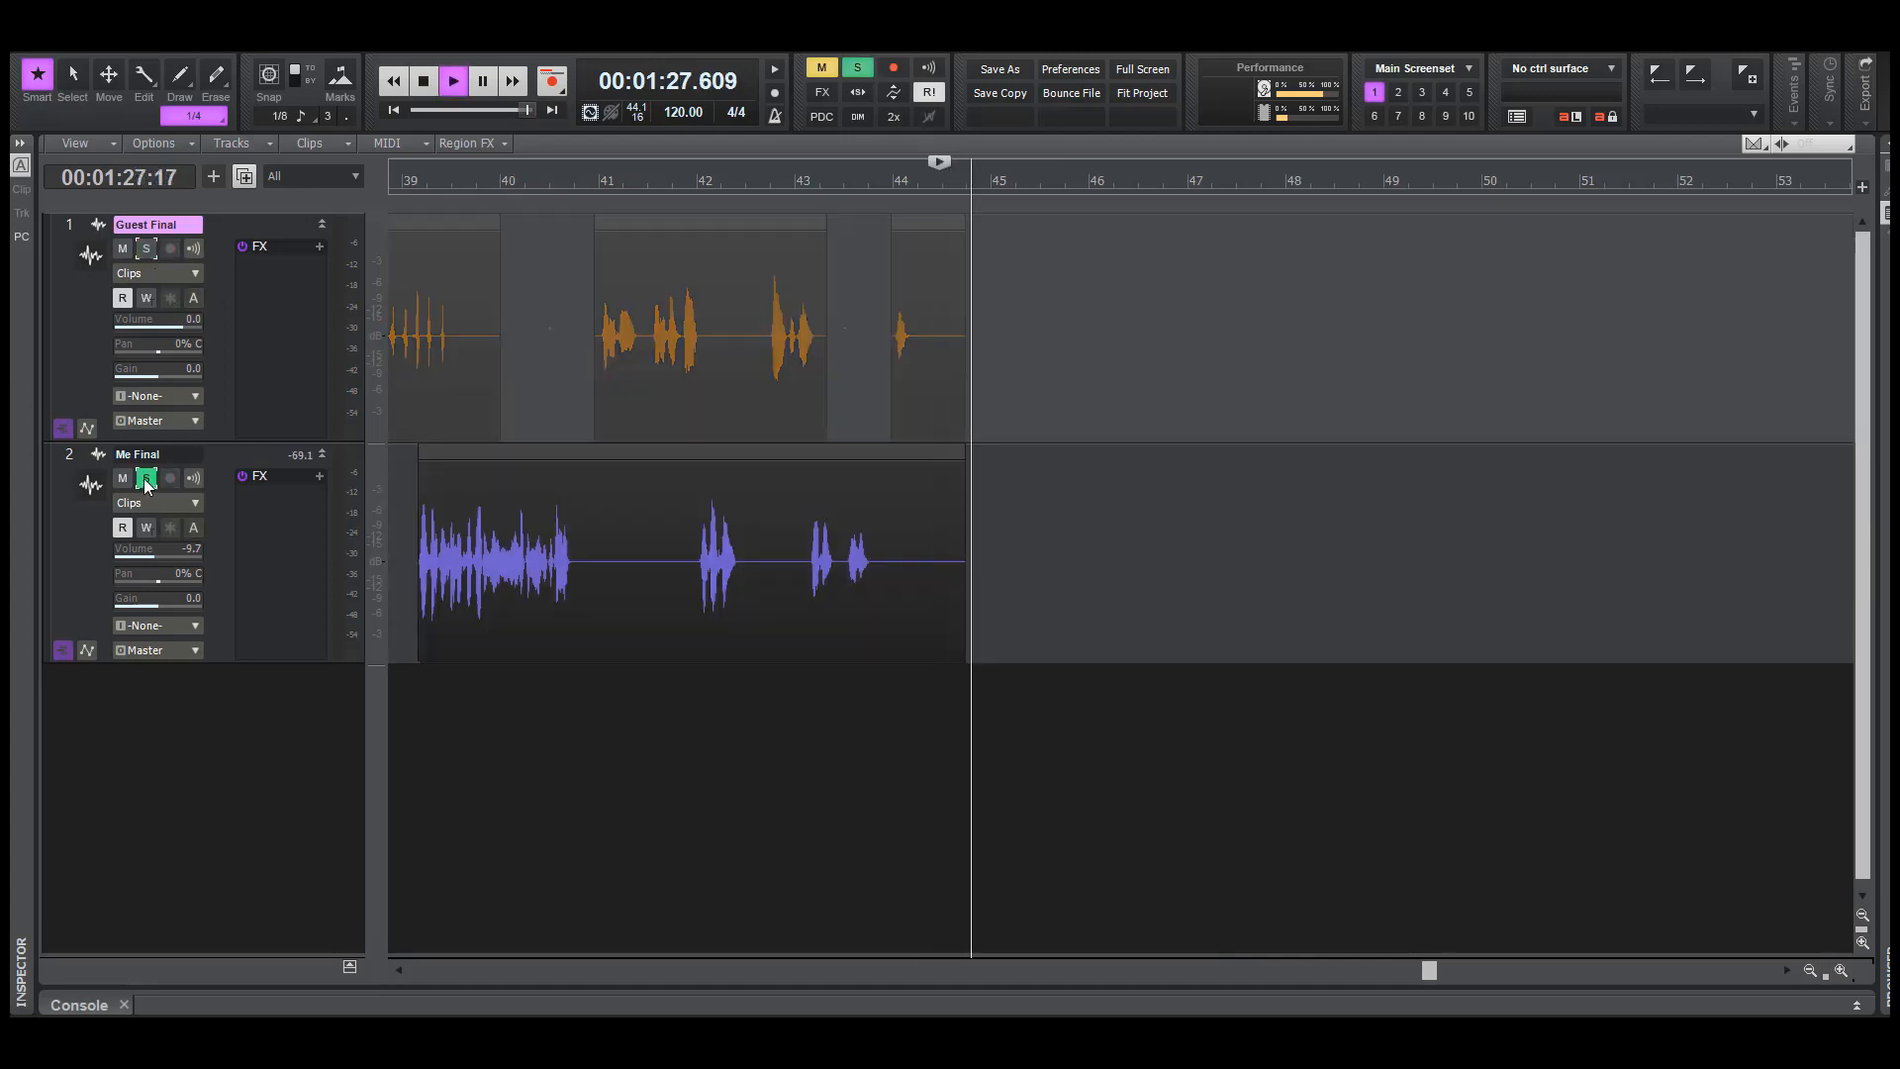
key(space)
Normalize the tail of Me Final after bar 44 to -7.0 dB and play it from about 86.3 seconds
drag(974, 596, 940, 585)
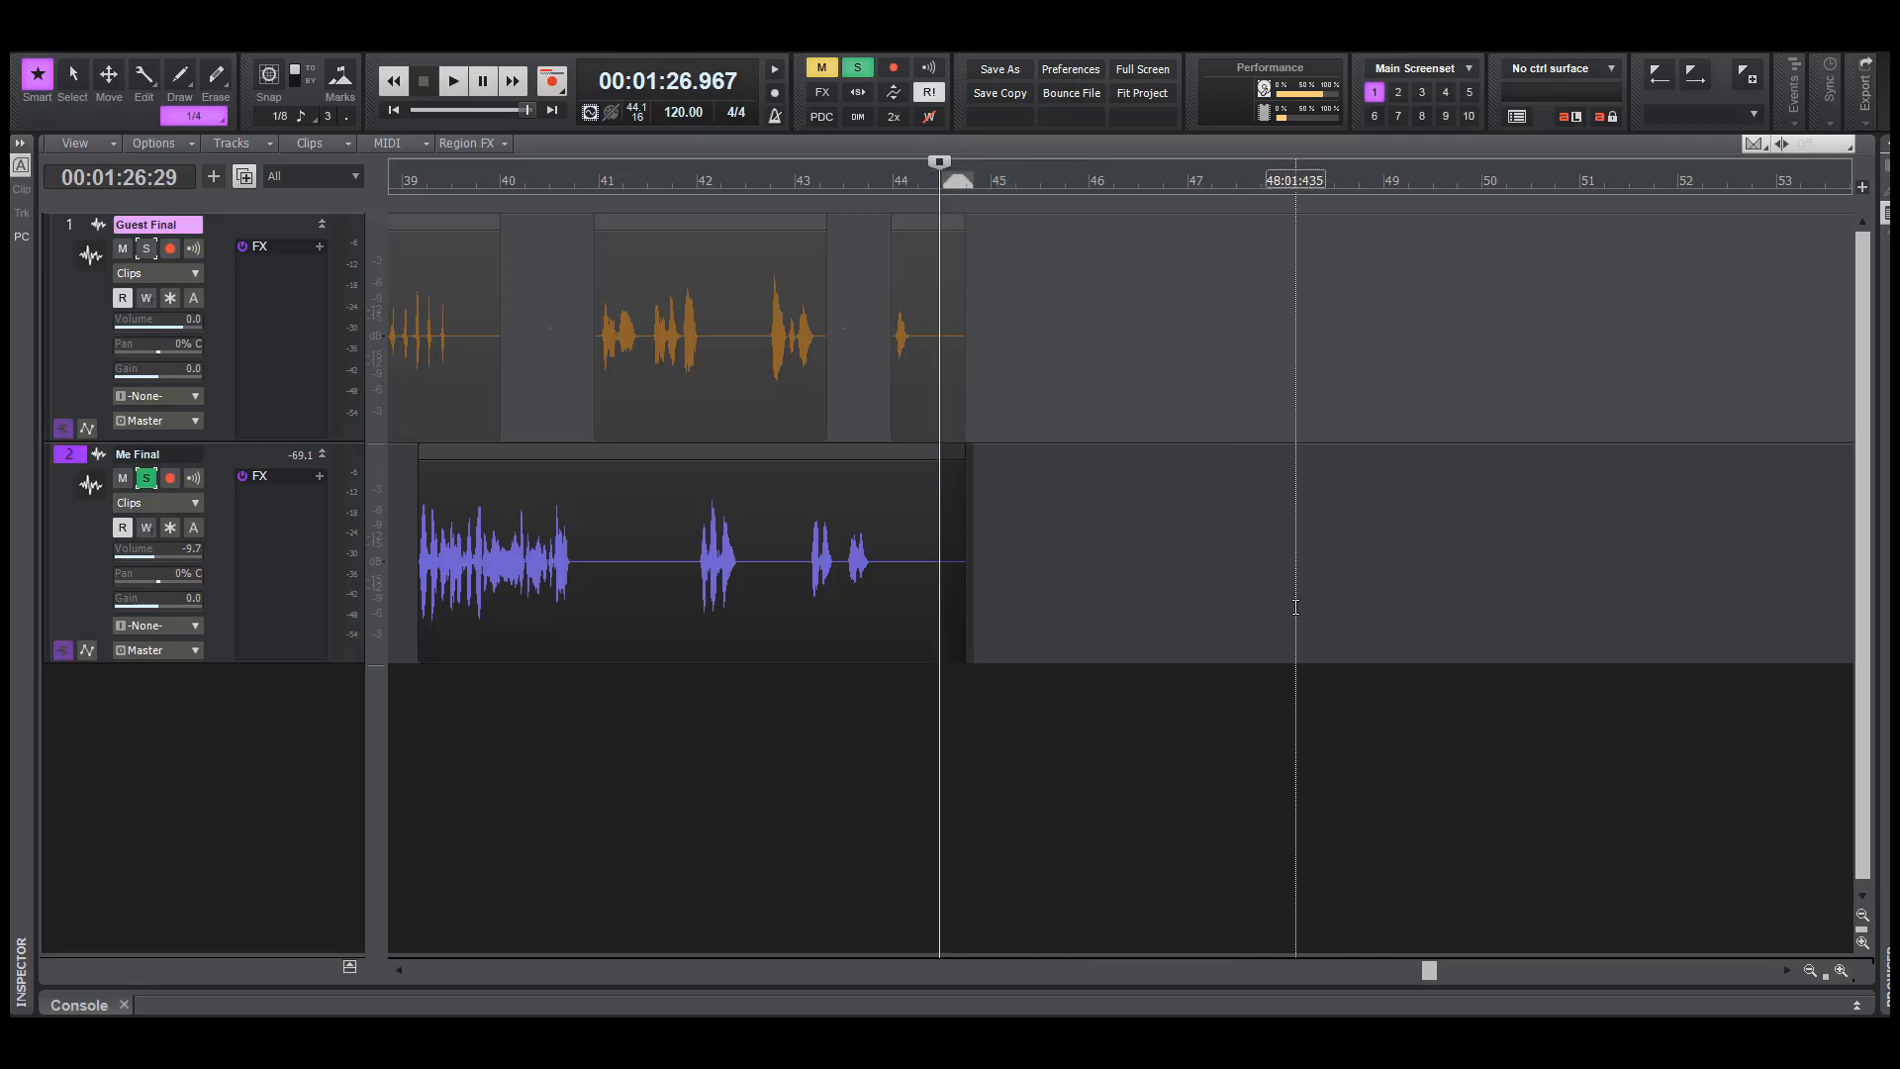
key(n)
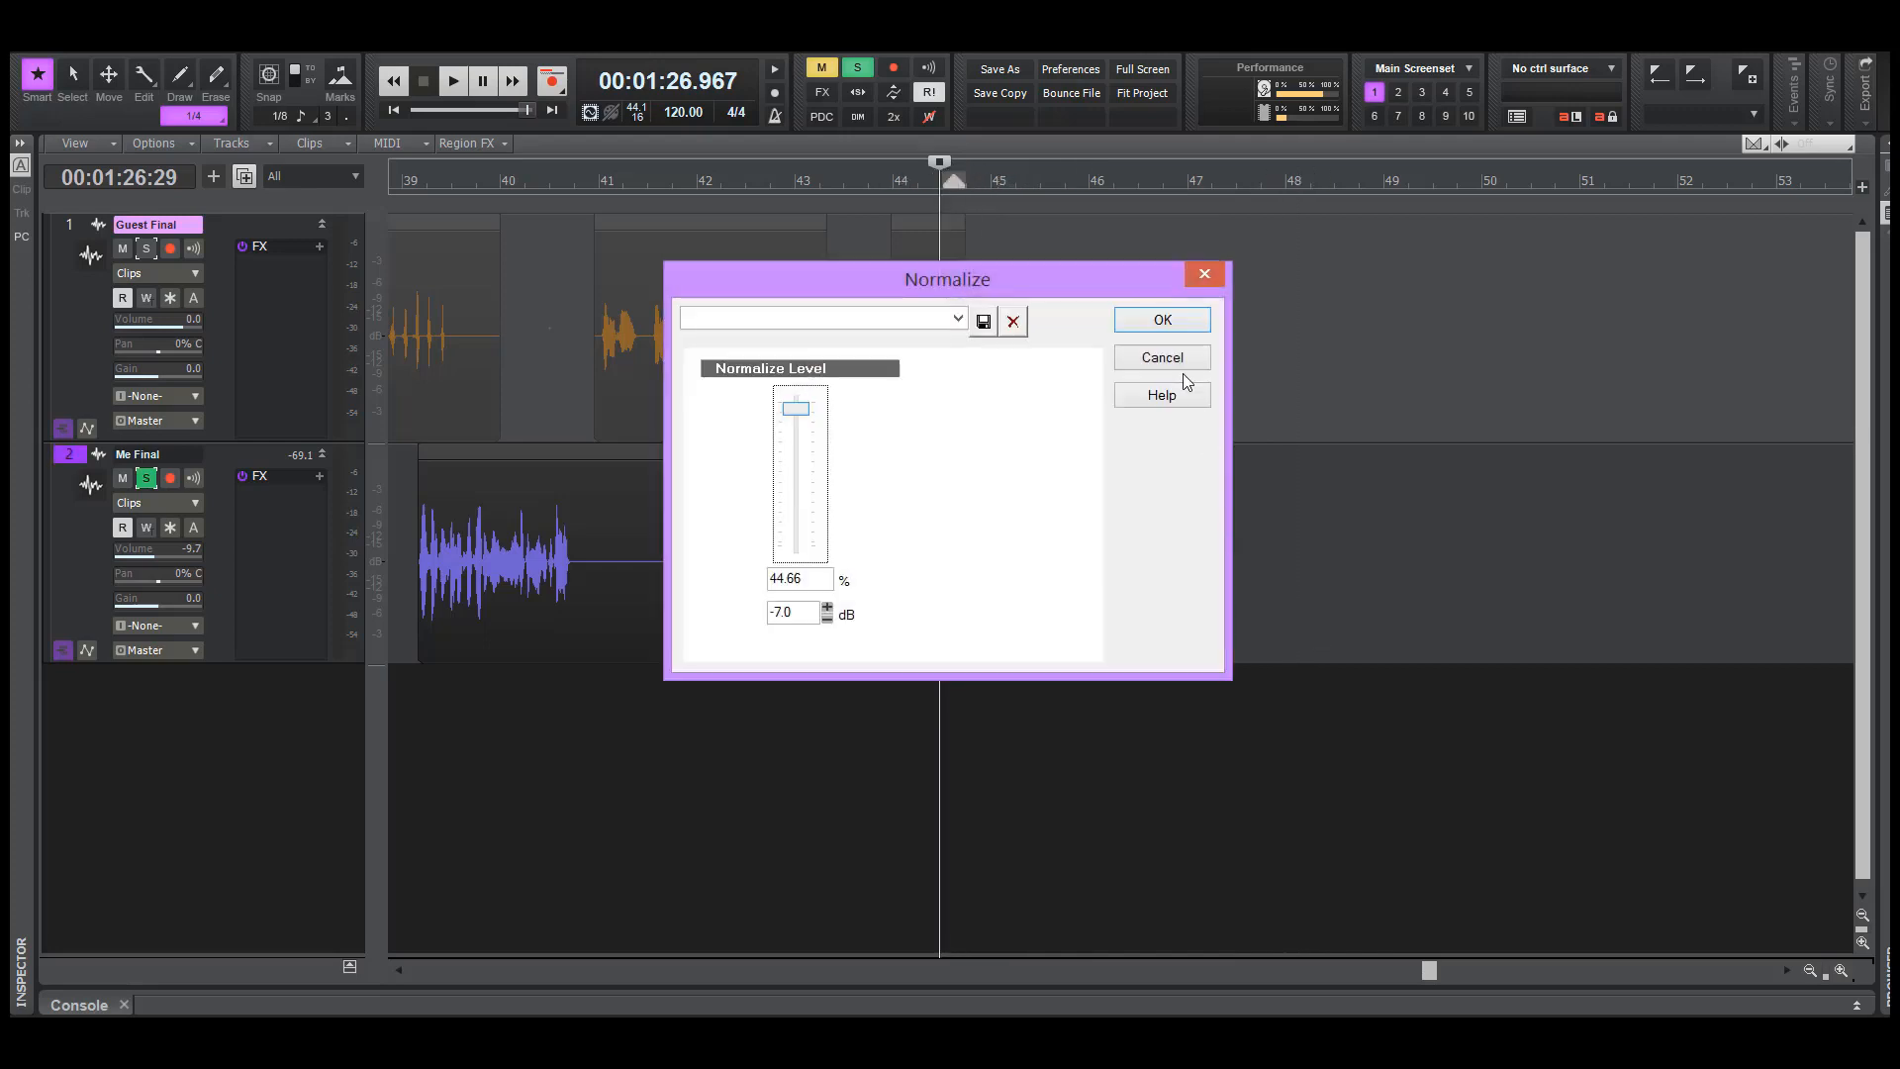
click(1160, 320)
click(904, 757)
key(space)
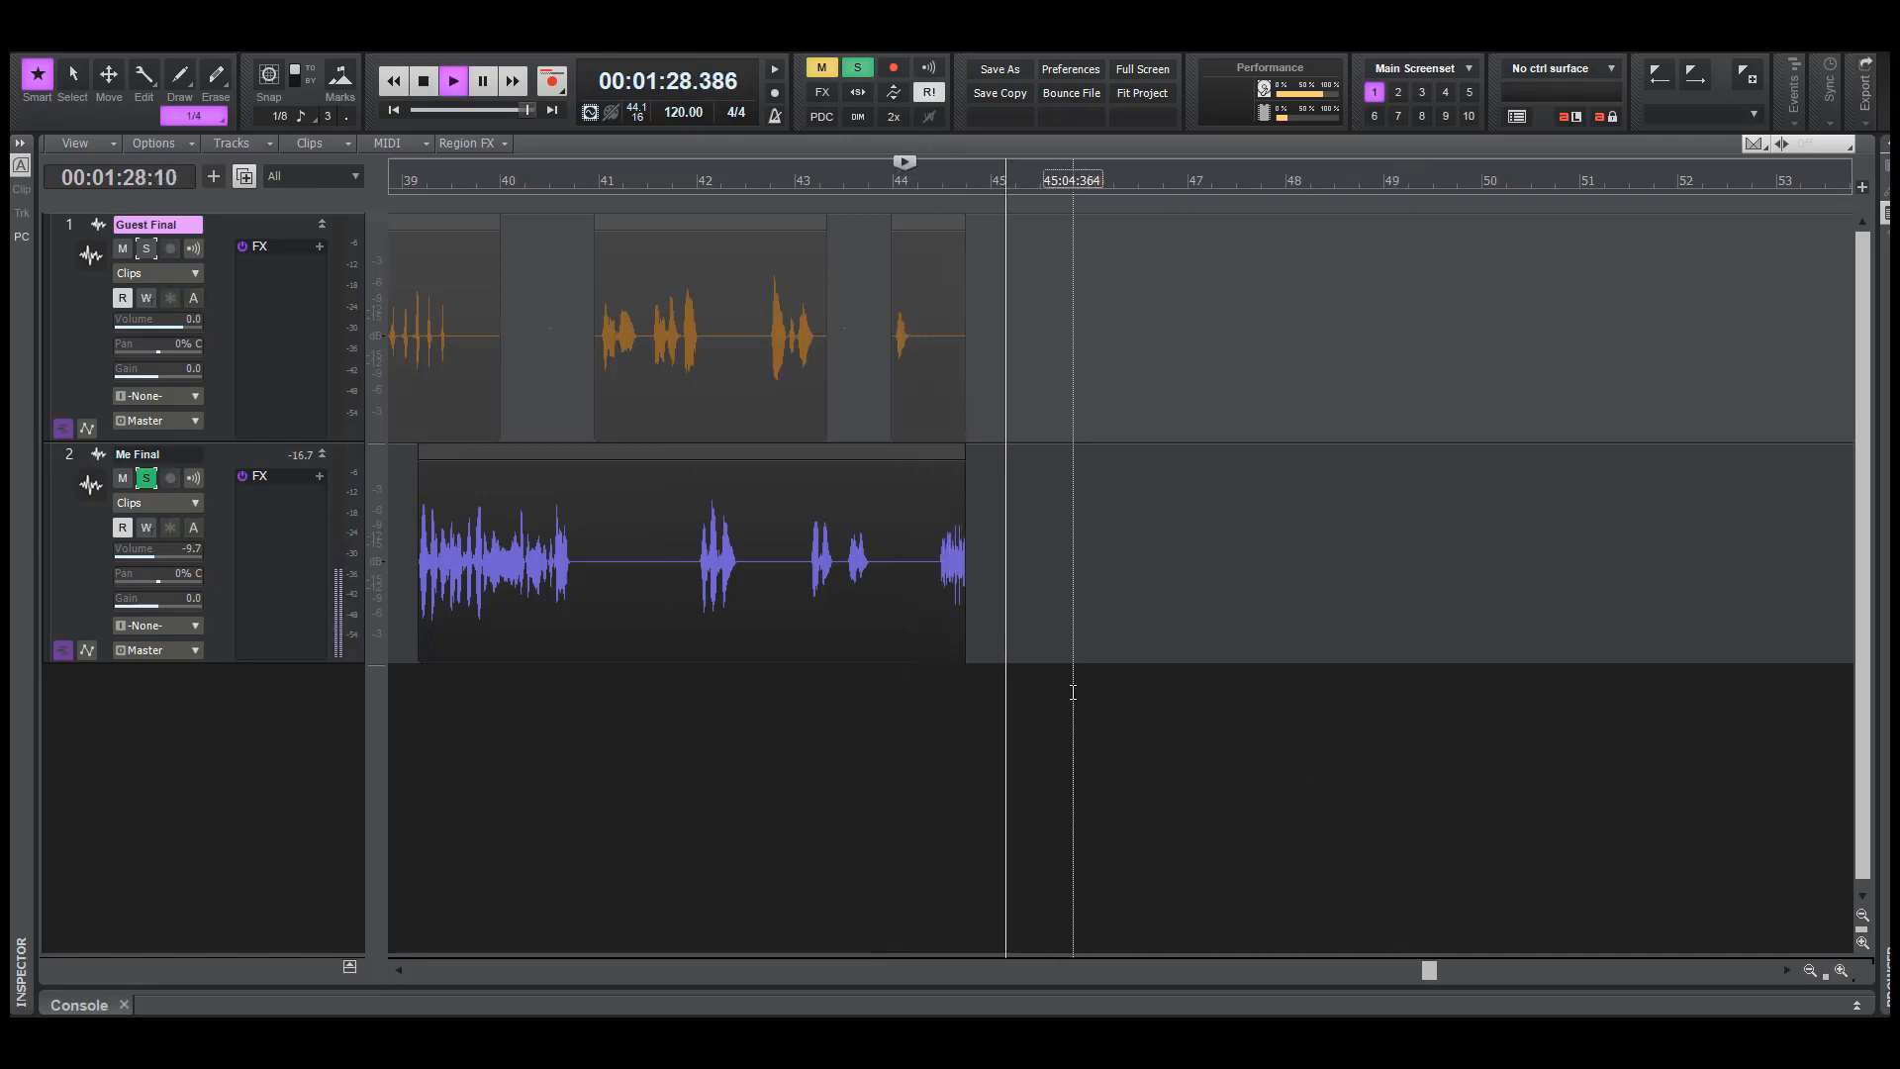
key(space)
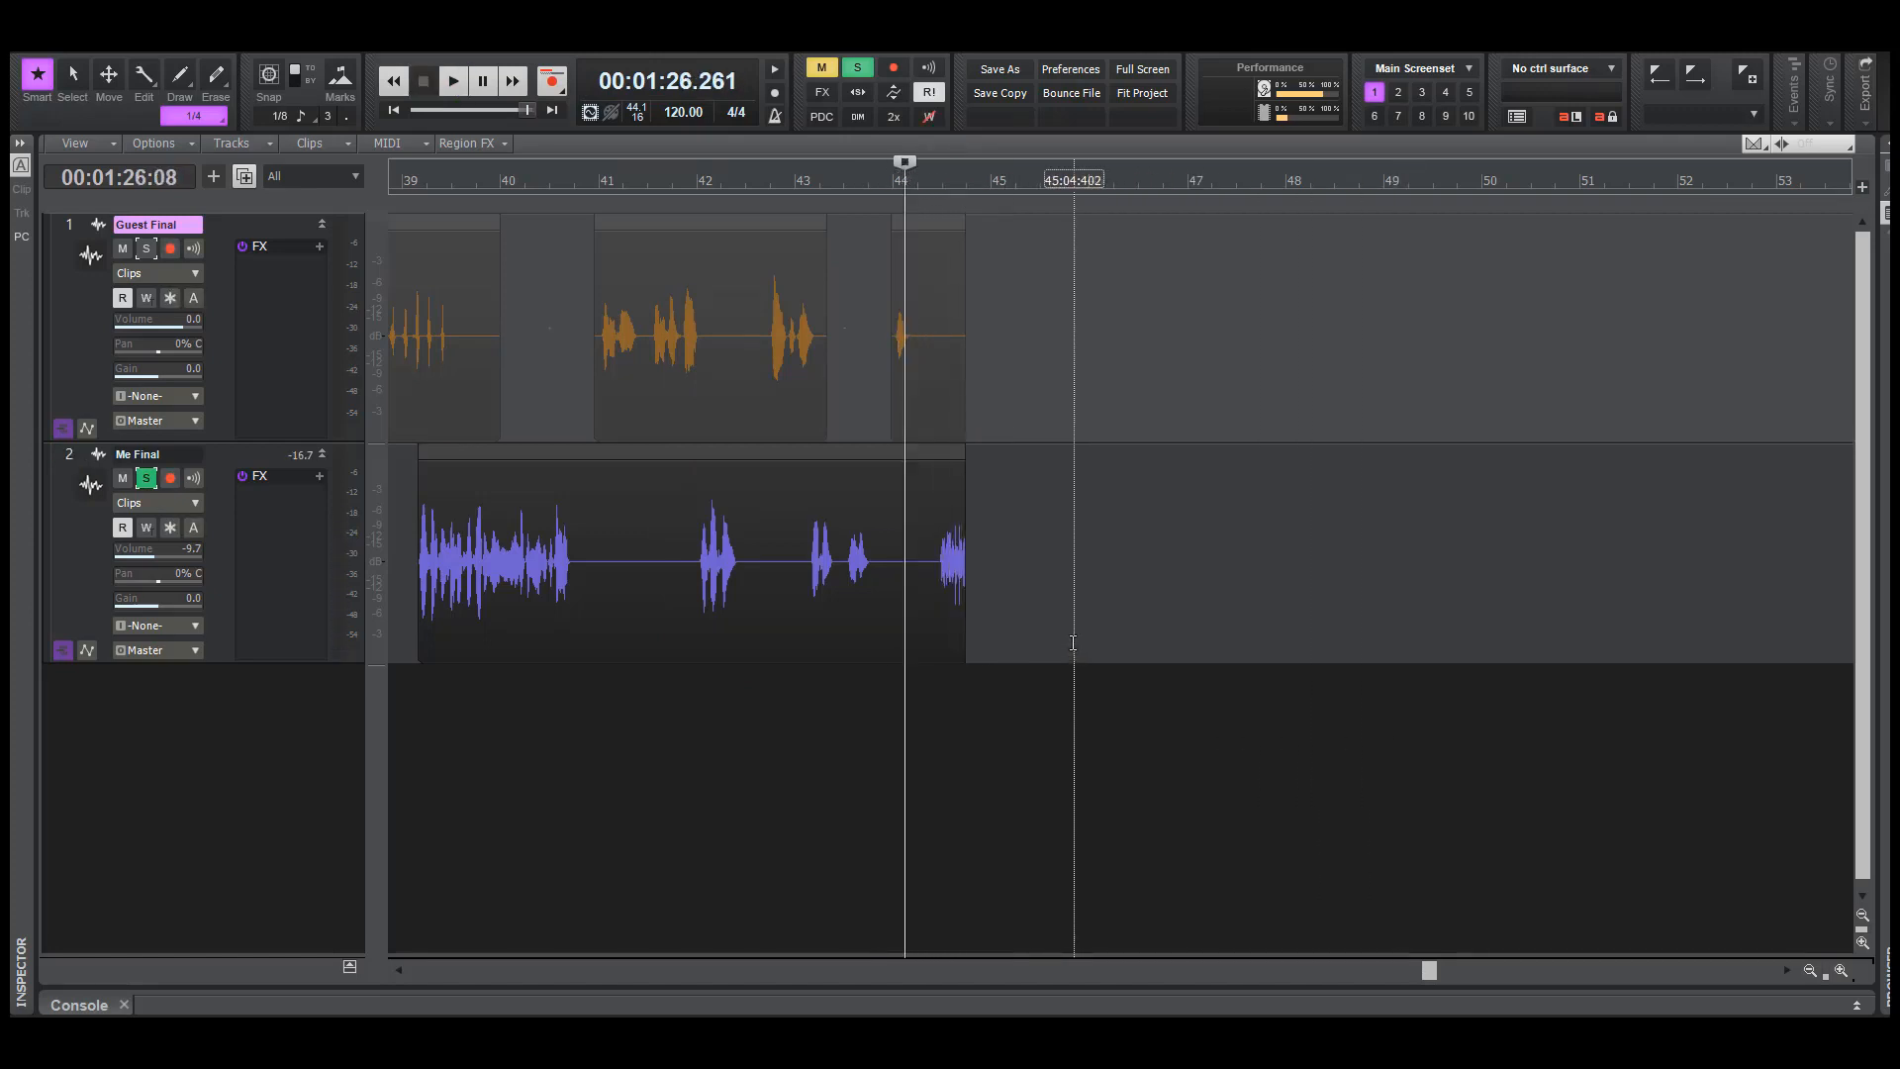
Undo the tail's normalization and delete the end of Me Final from about 86.9 seconds onward
key(ctrl+z)
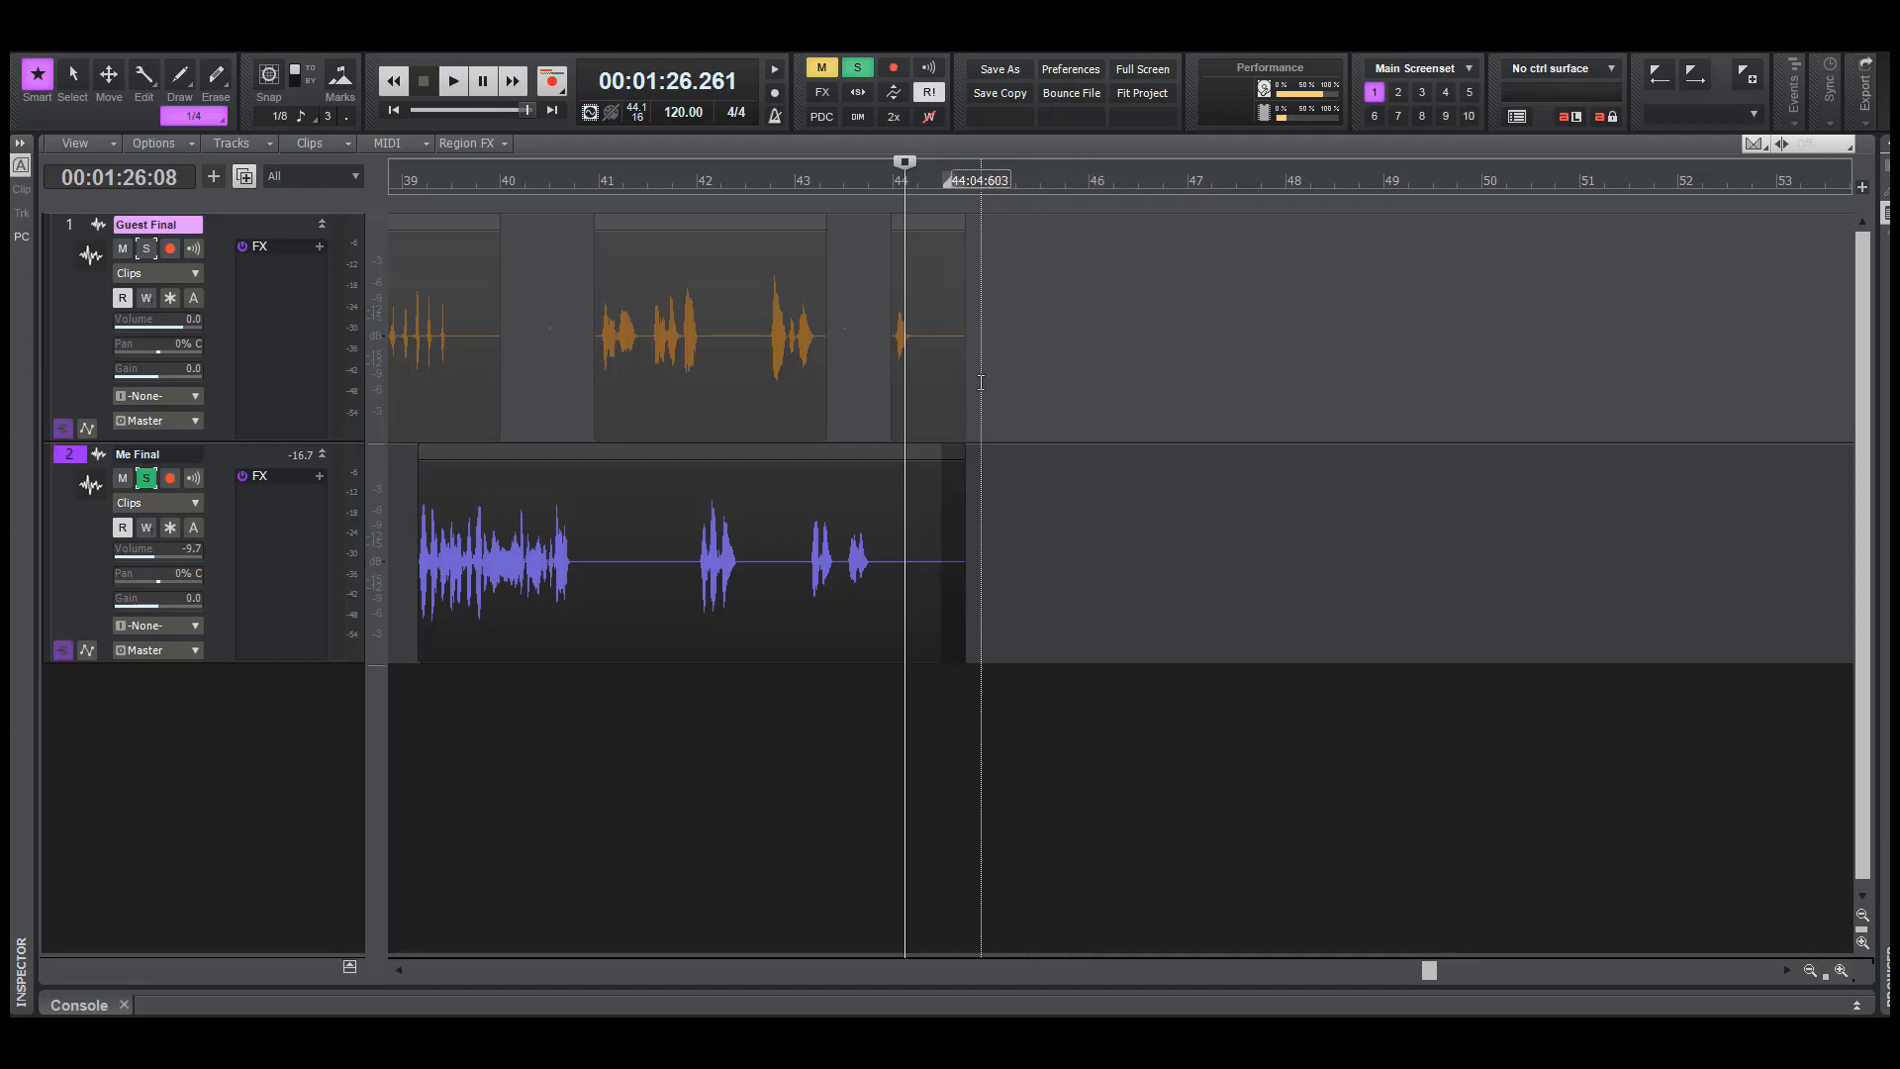
click(979, 574)
drag(933, 579, 933, 580)
key(Delete)
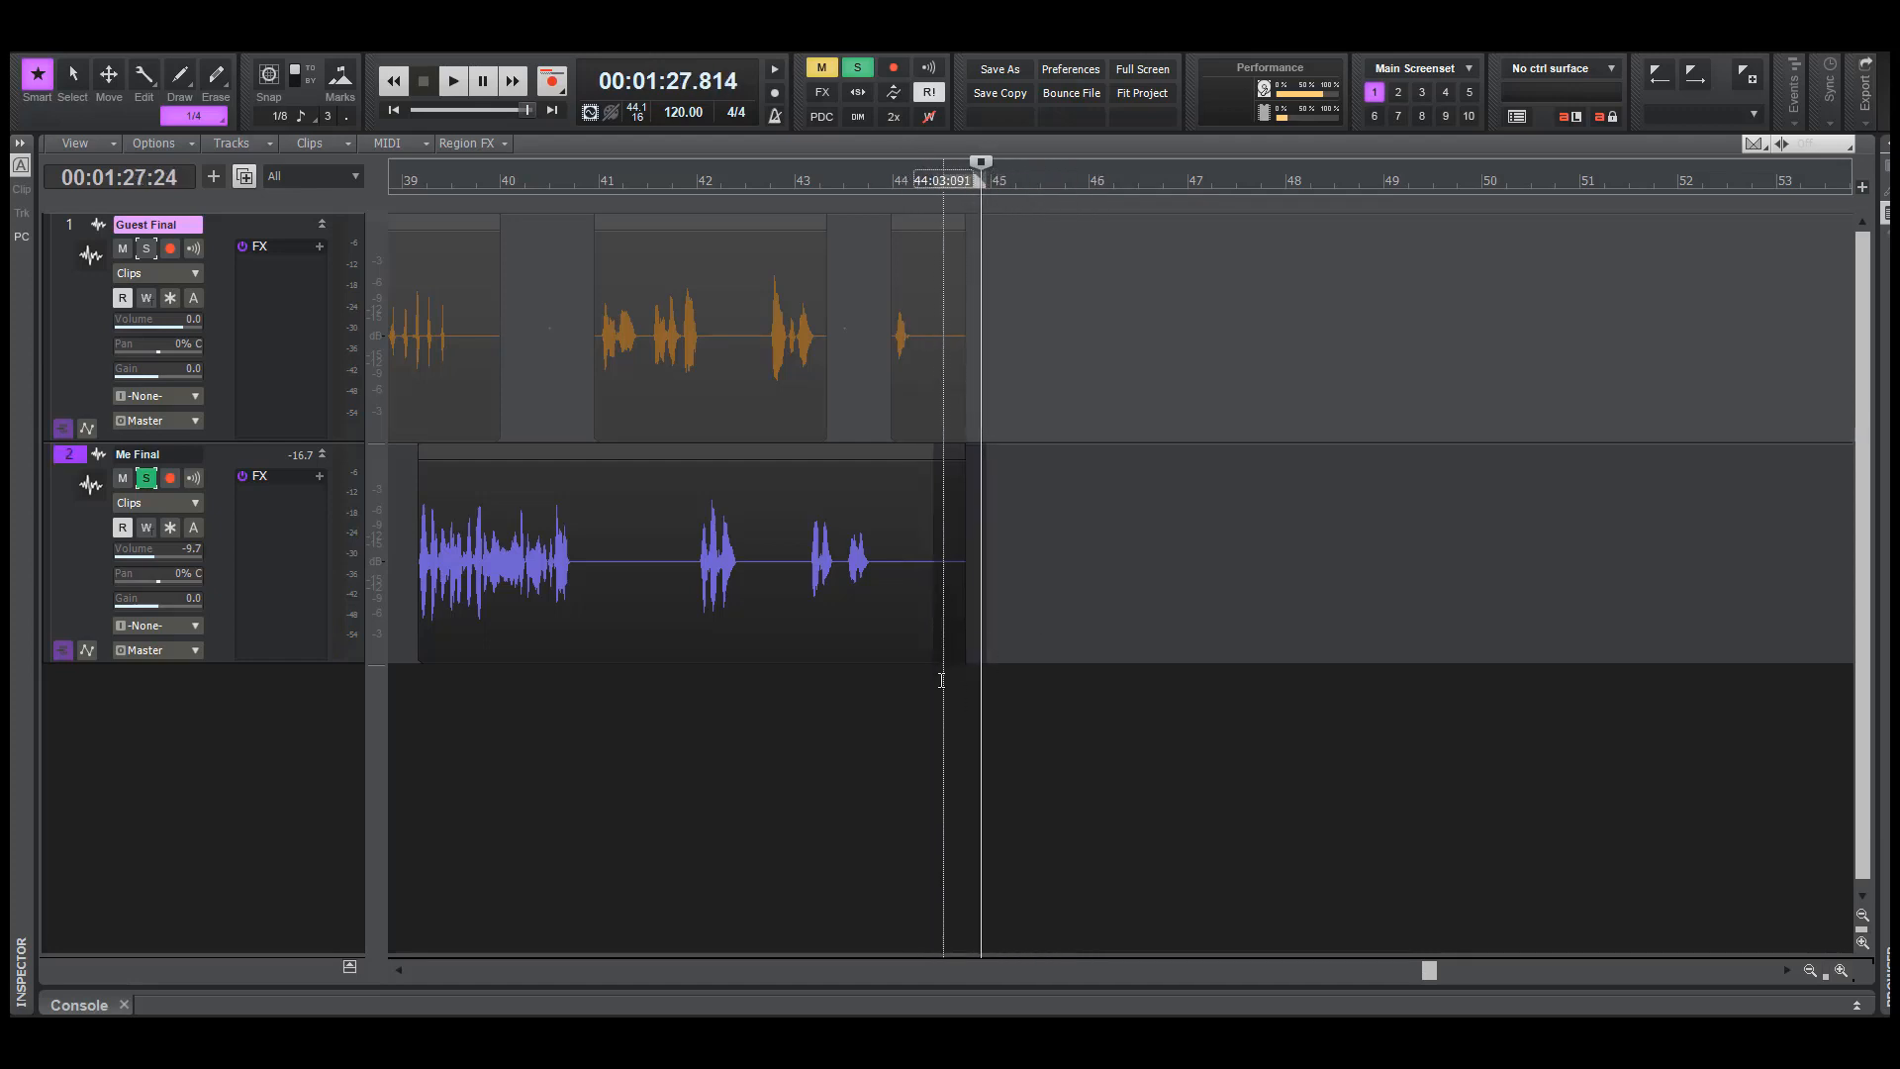
click(939, 728)
click(872, 720)
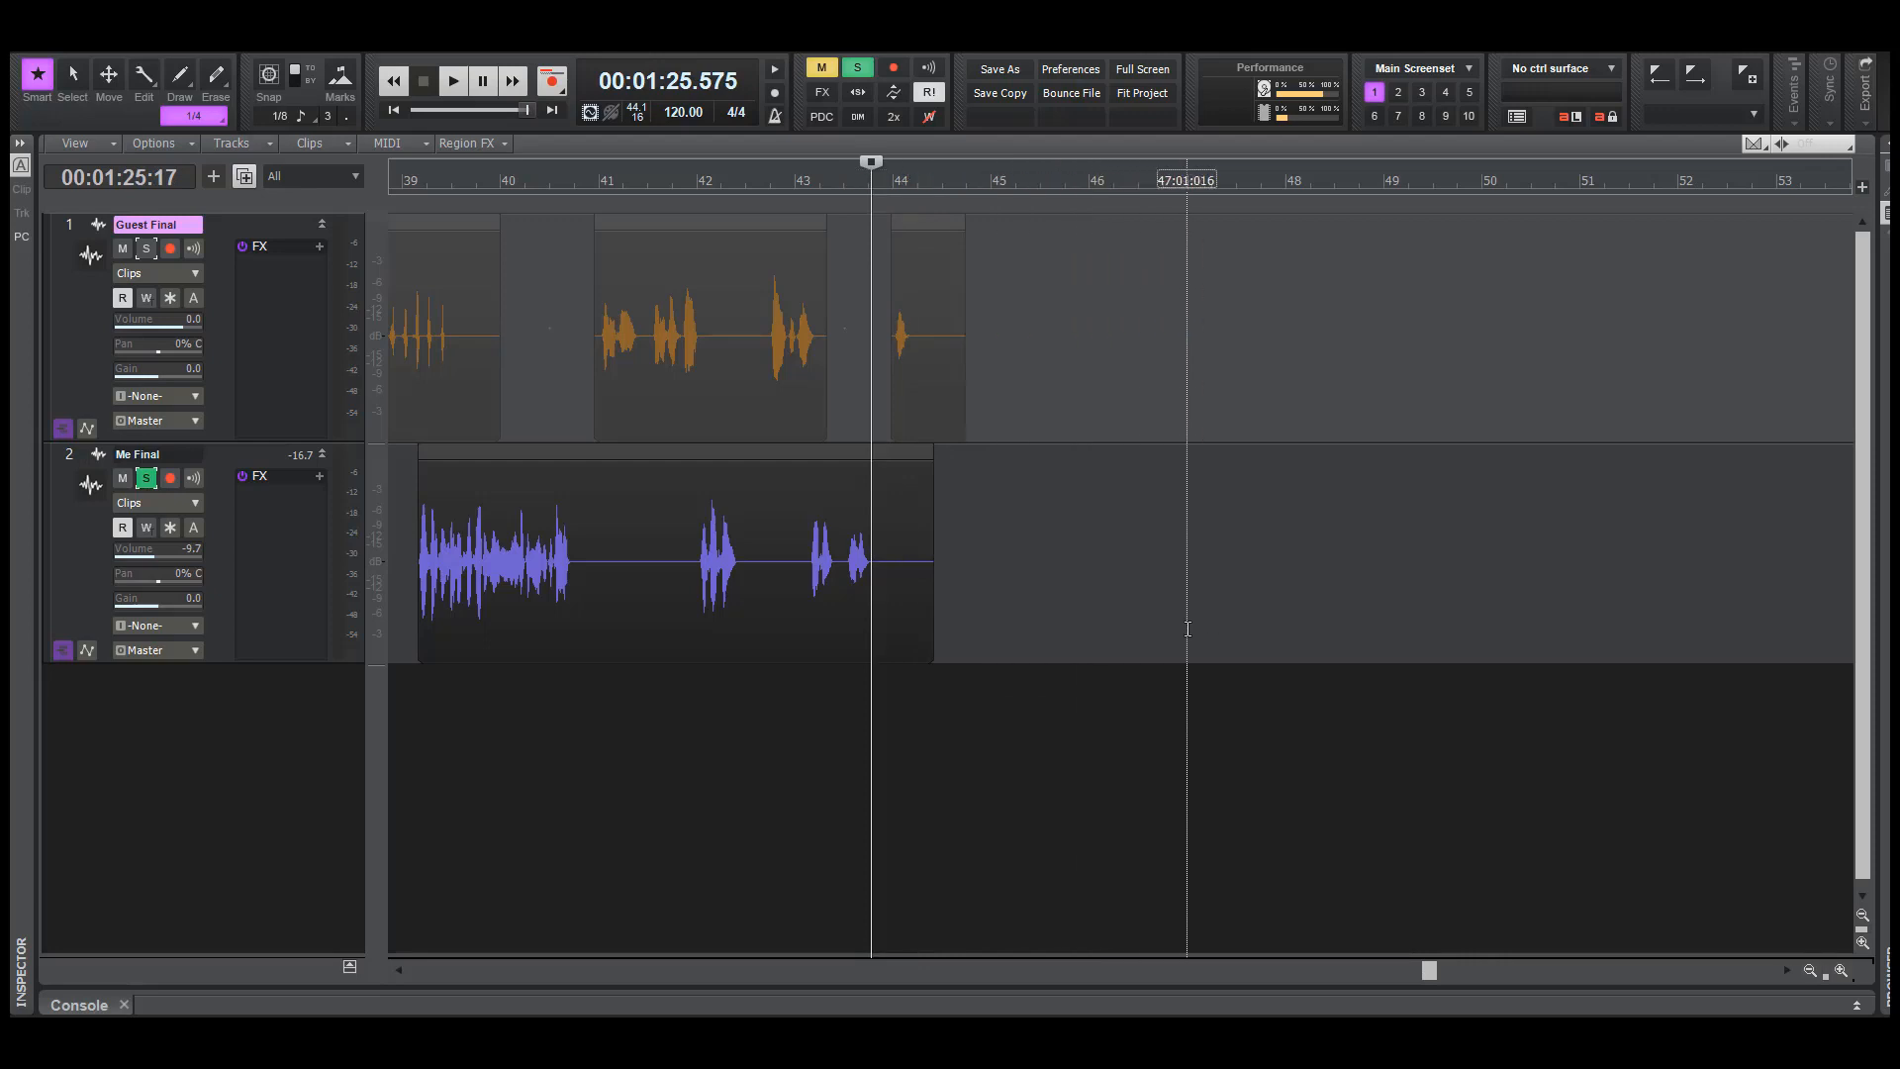
Unsolo Me Final and return the playhead to the start of the project
click(1108, 629)
click(147, 479)
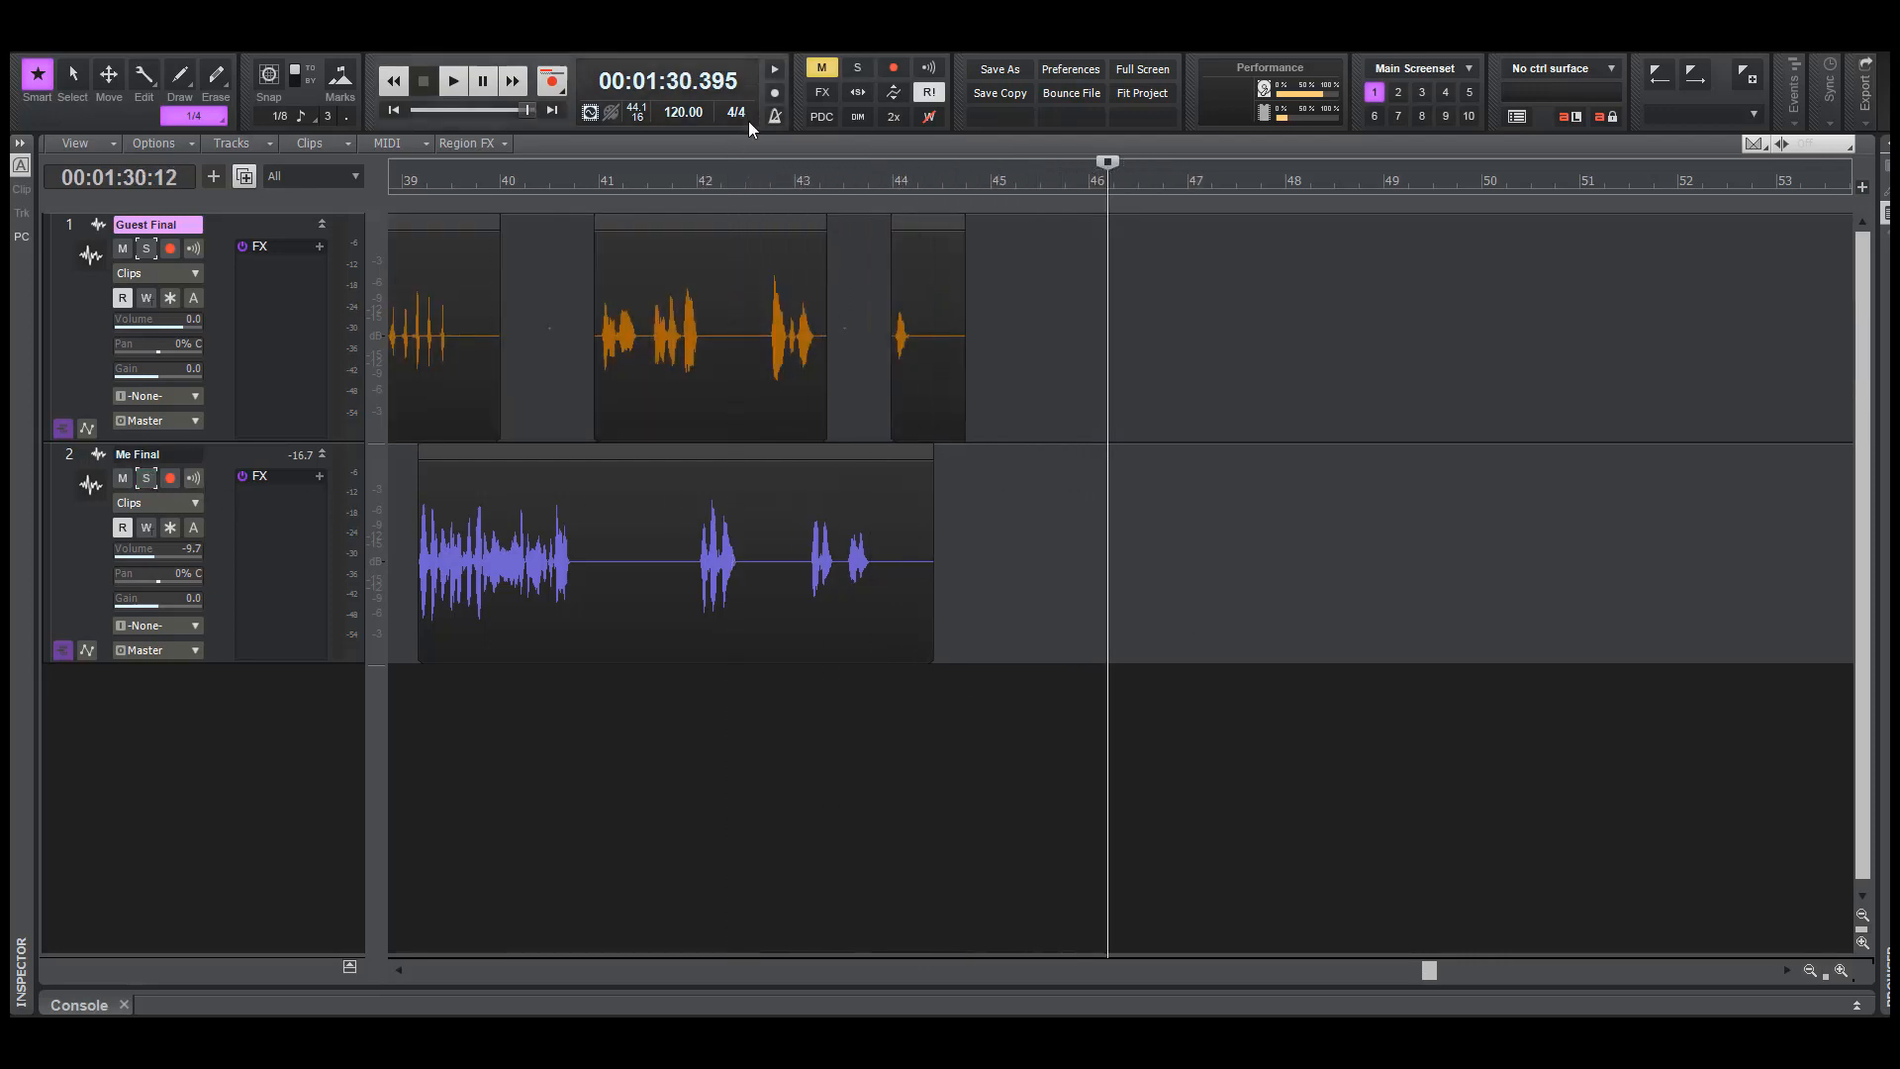
click(968, 362)
click(549, 112)
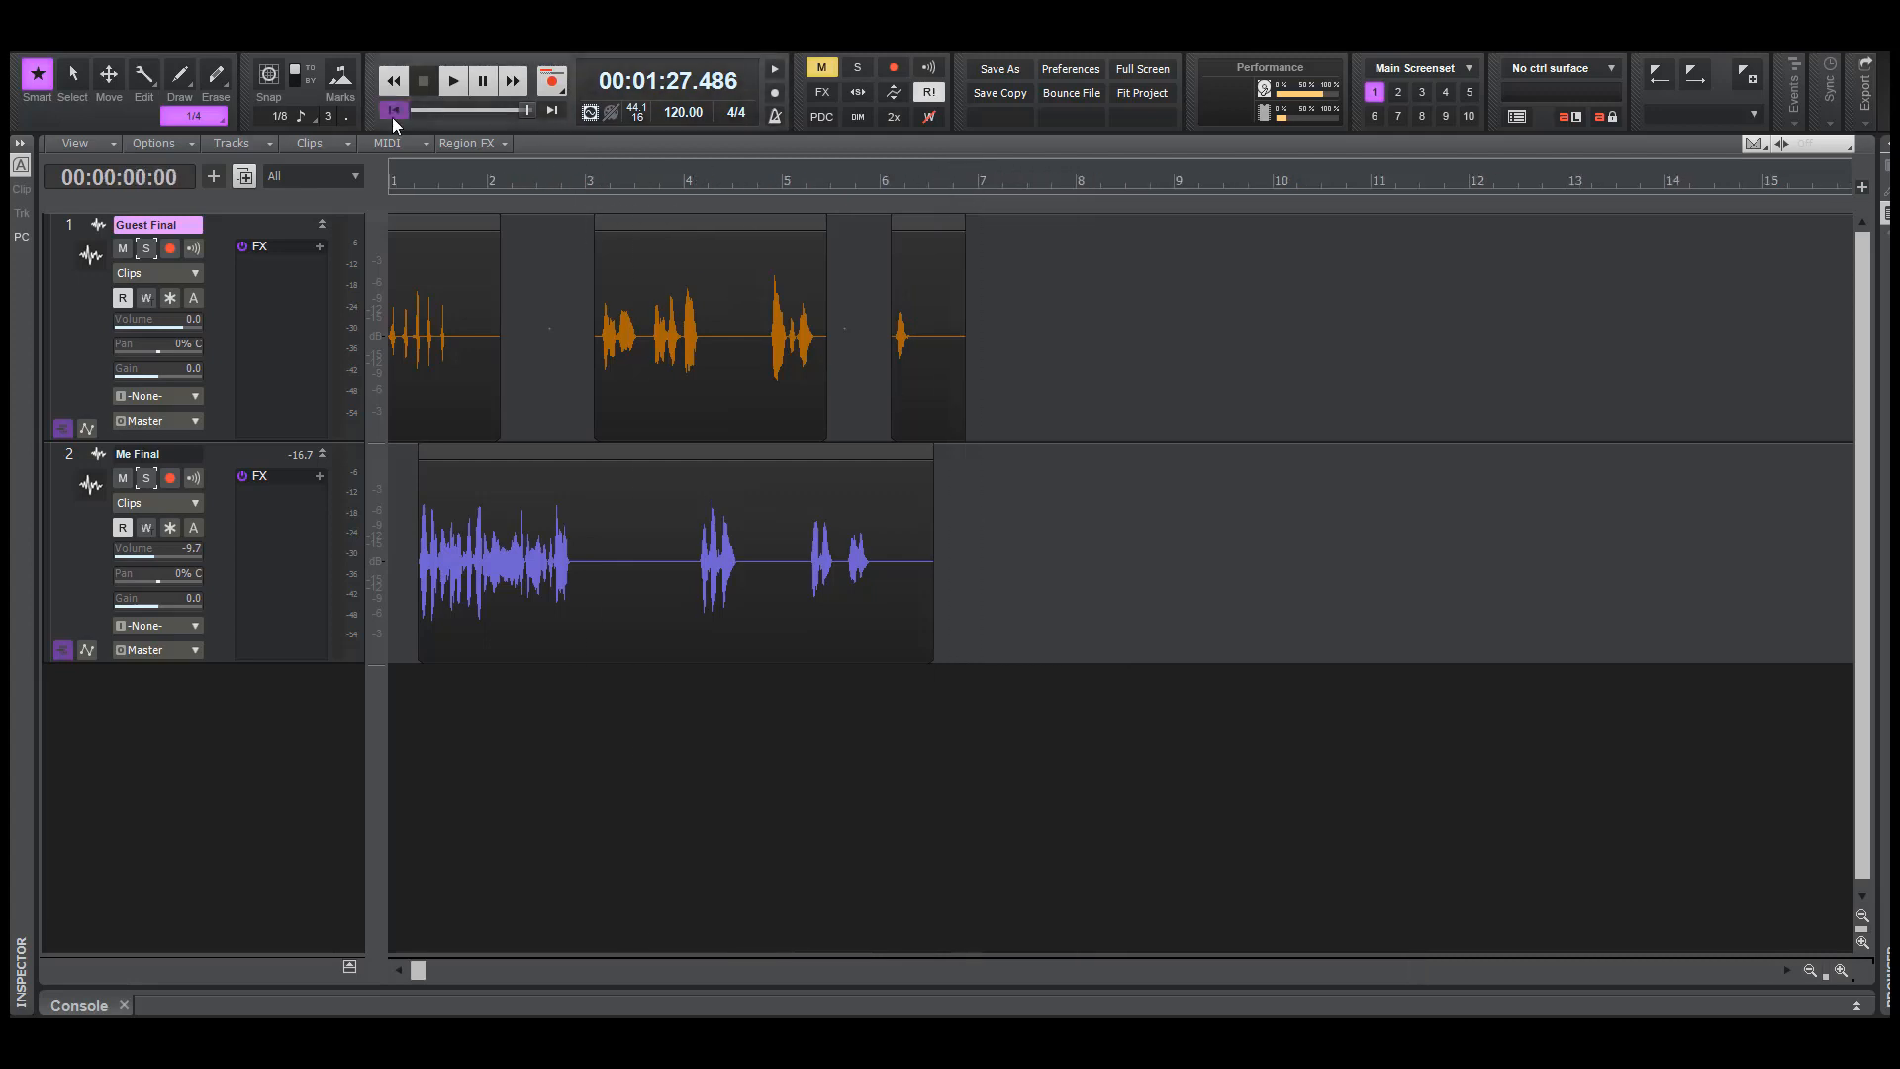
click(393, 111)
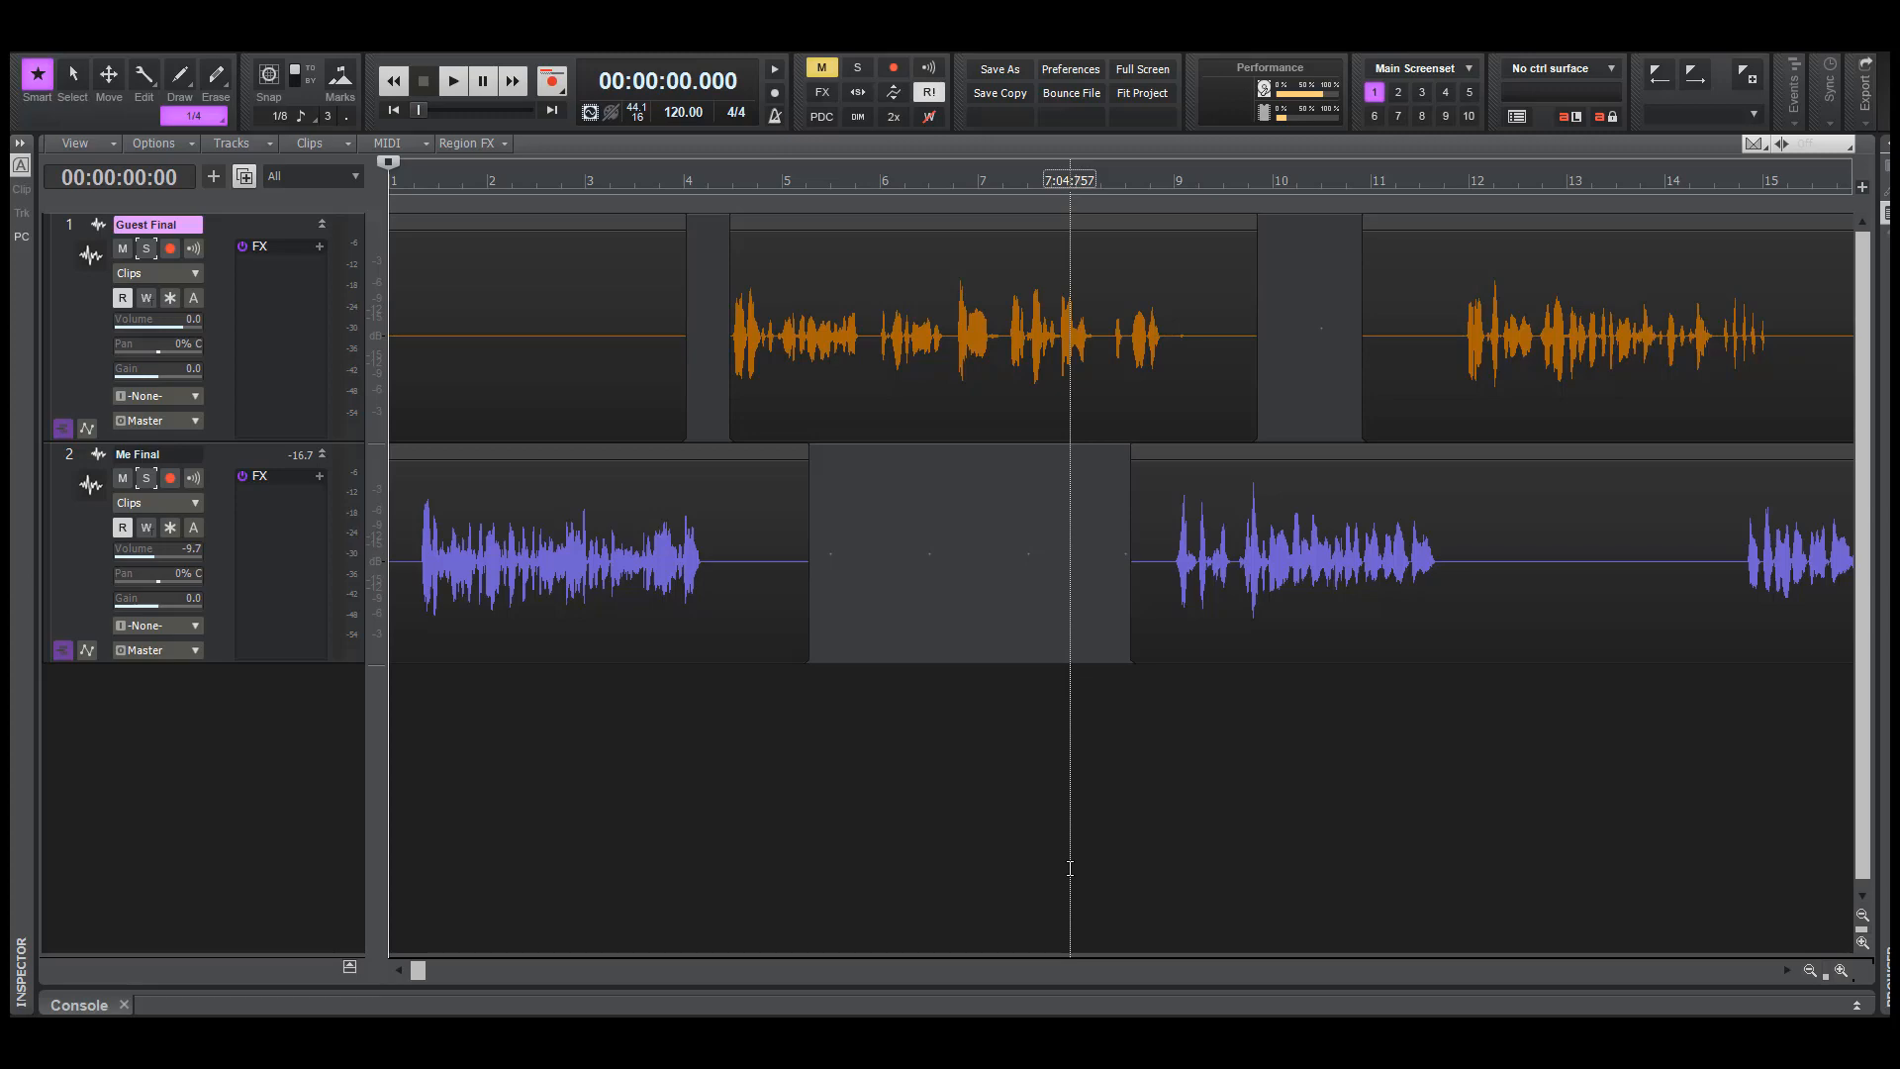
Clear all track mutes and return the playhead to the start of the project
key(alt+f)
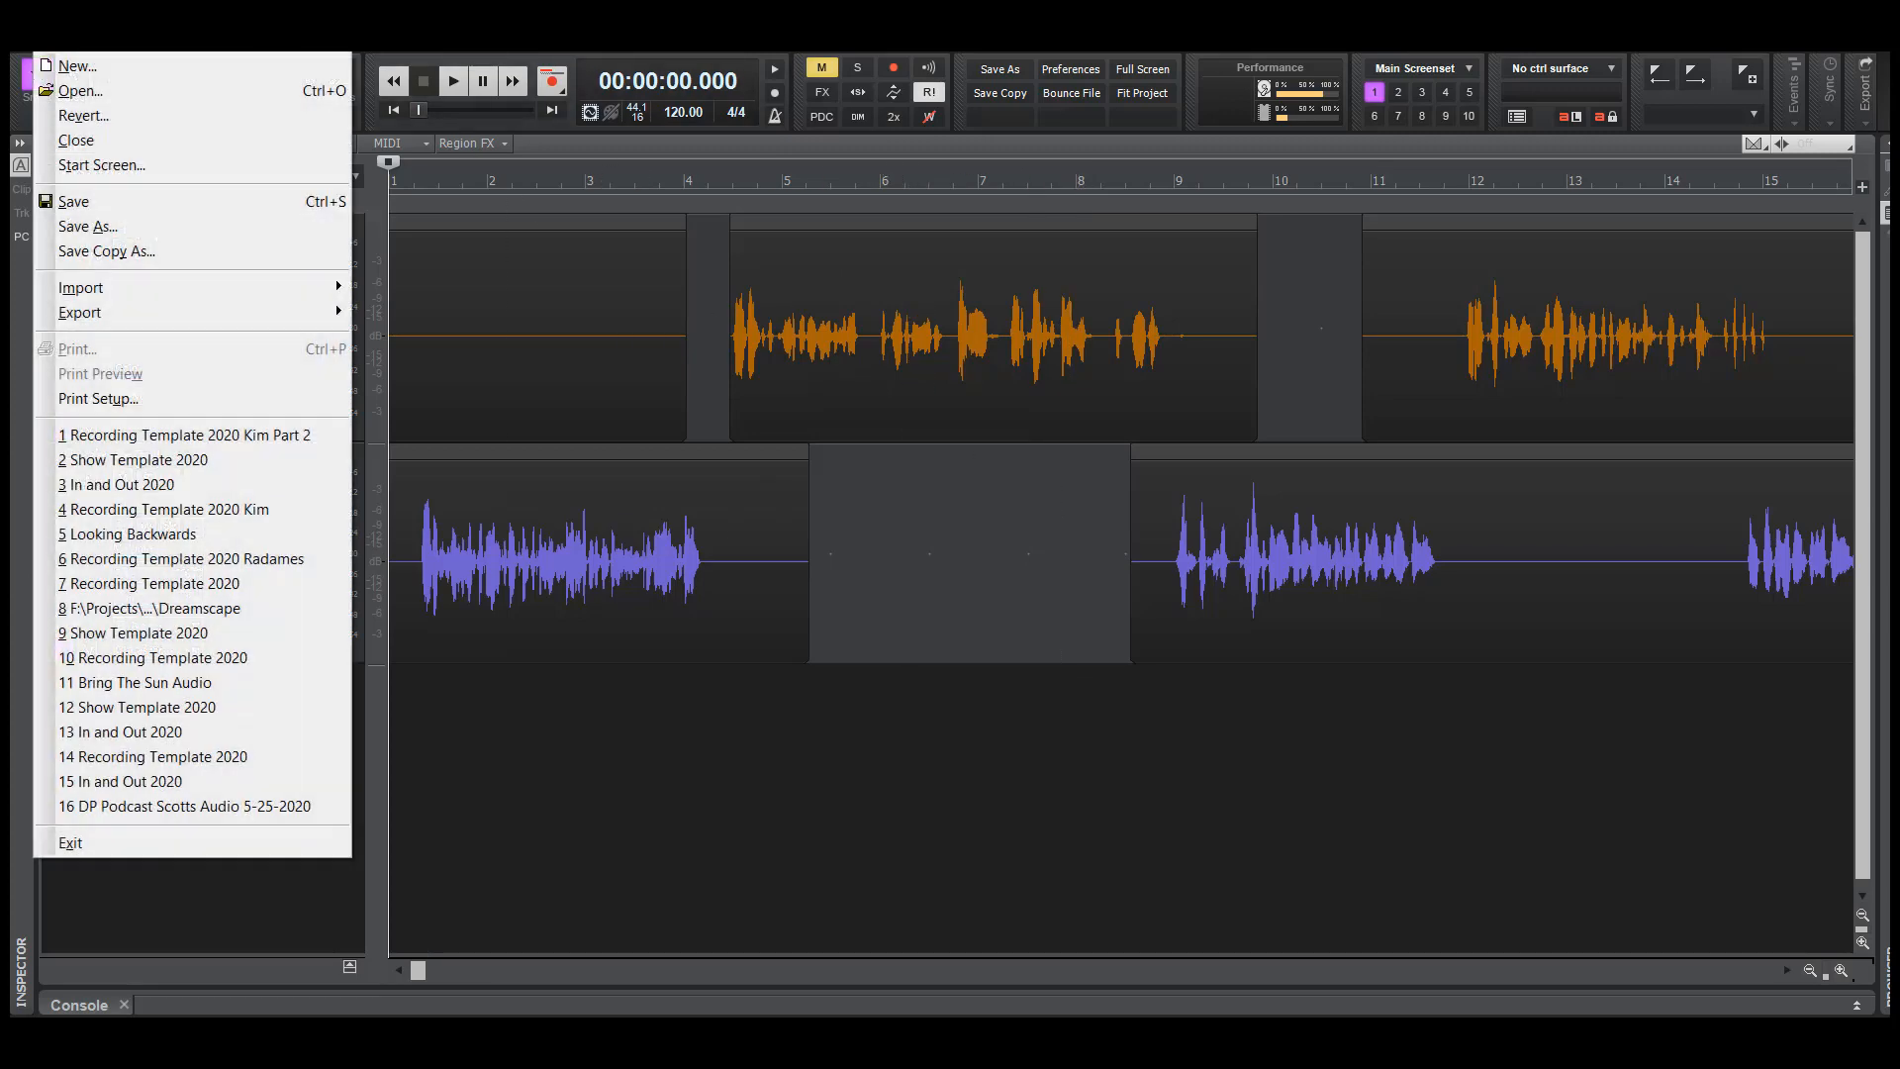
mouse_move(110, 280)
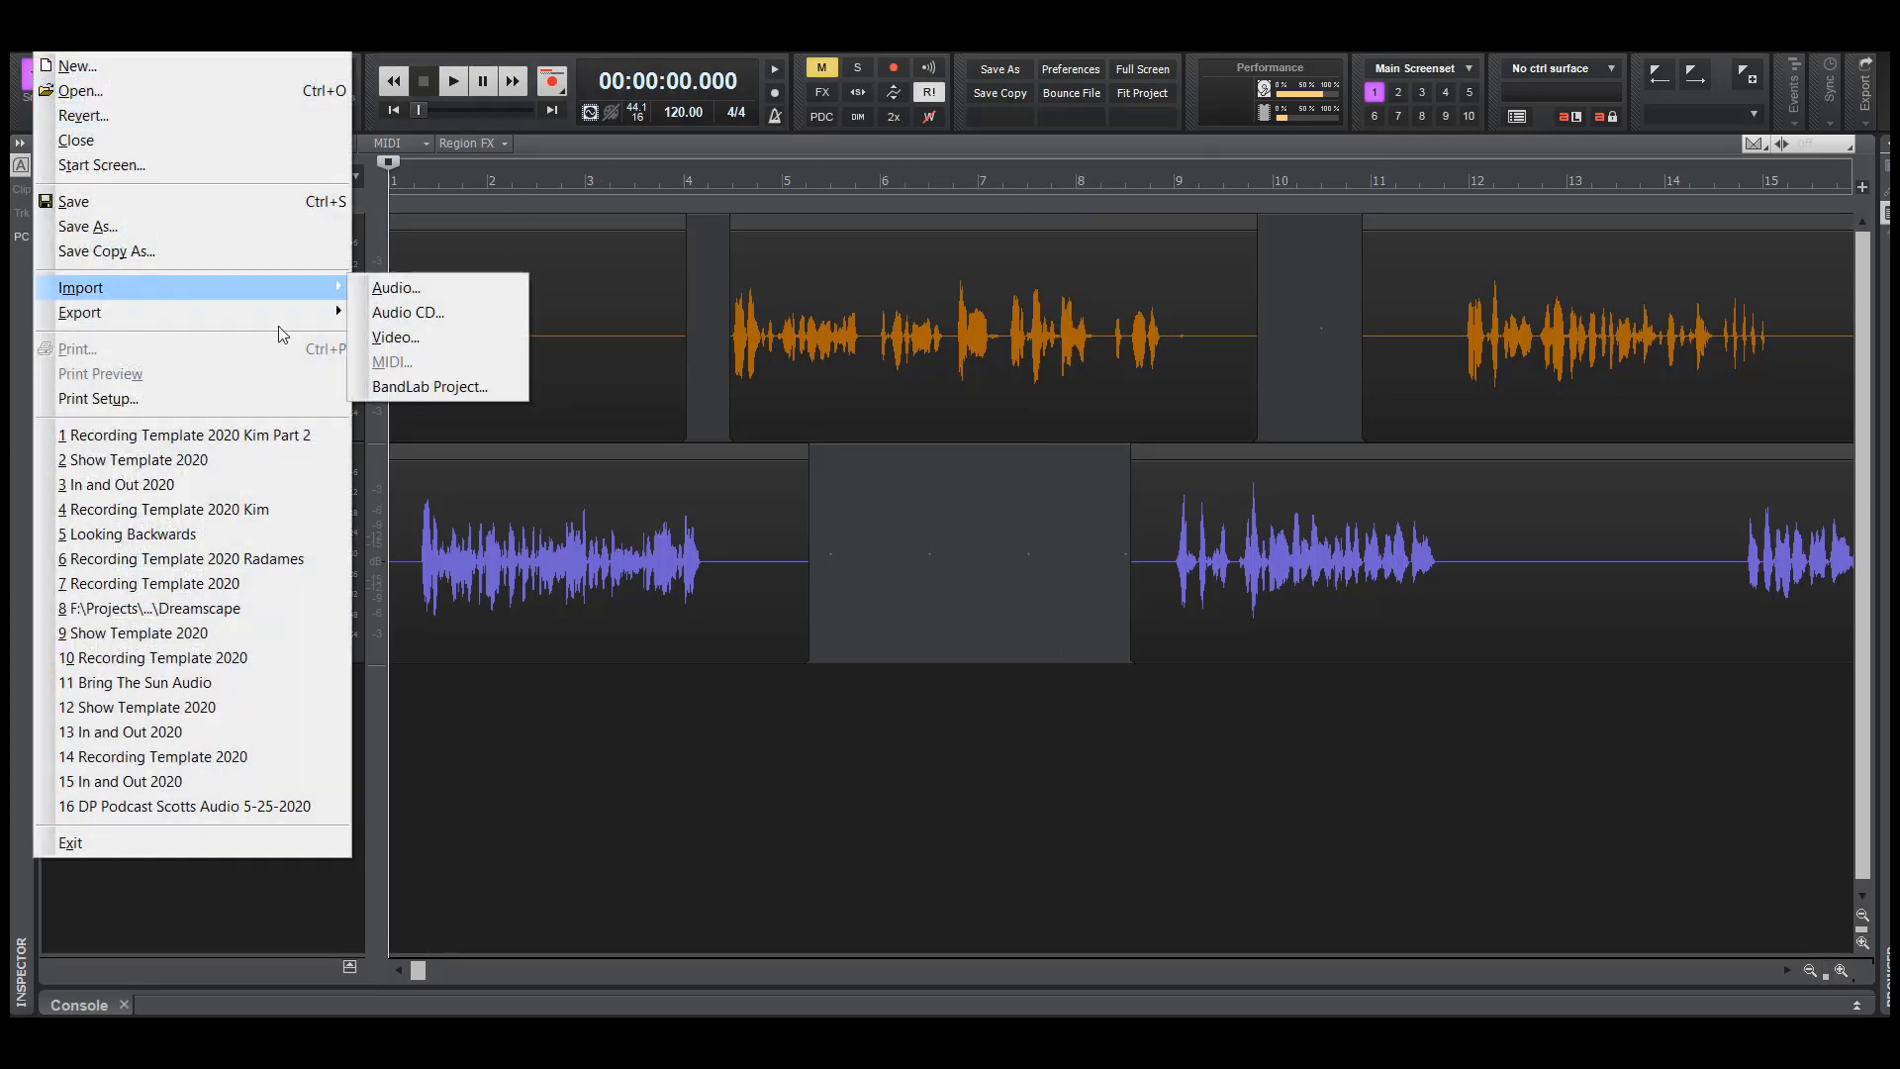
click(940, 773)
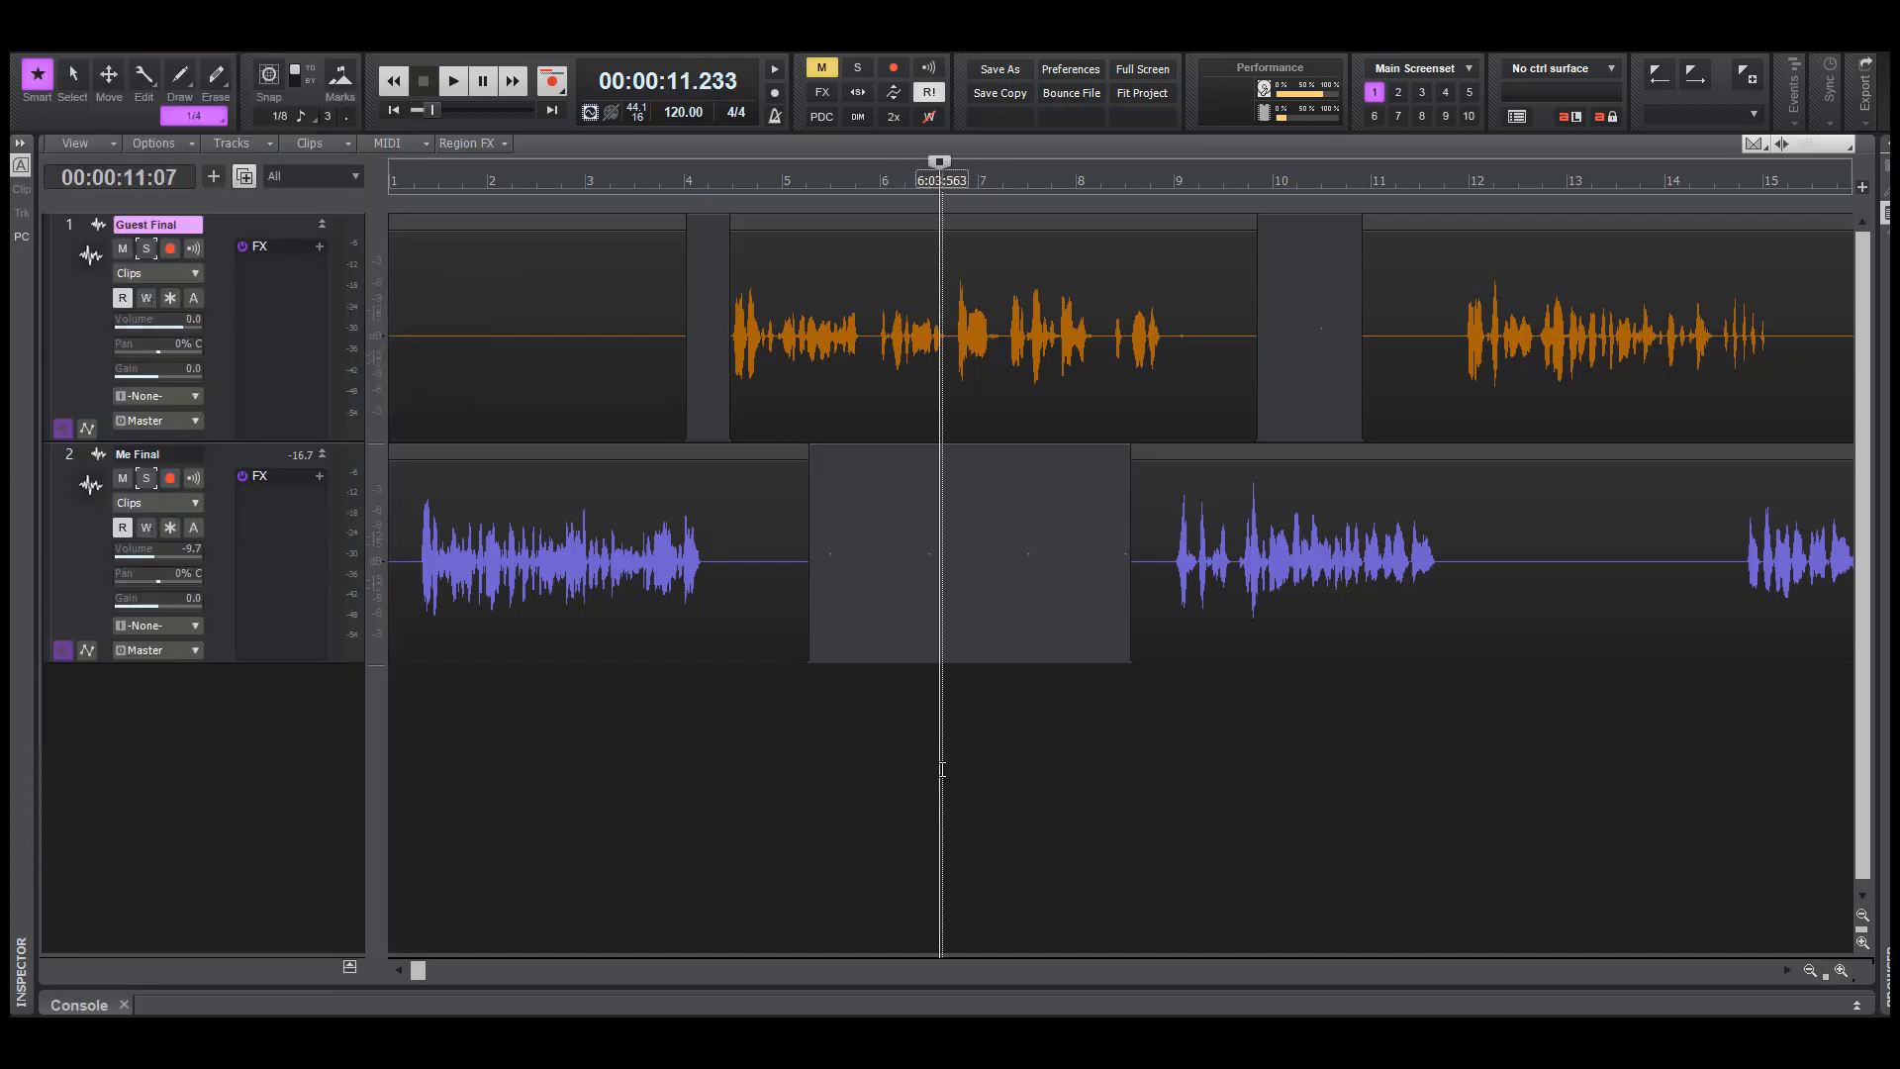
click(888, 534)
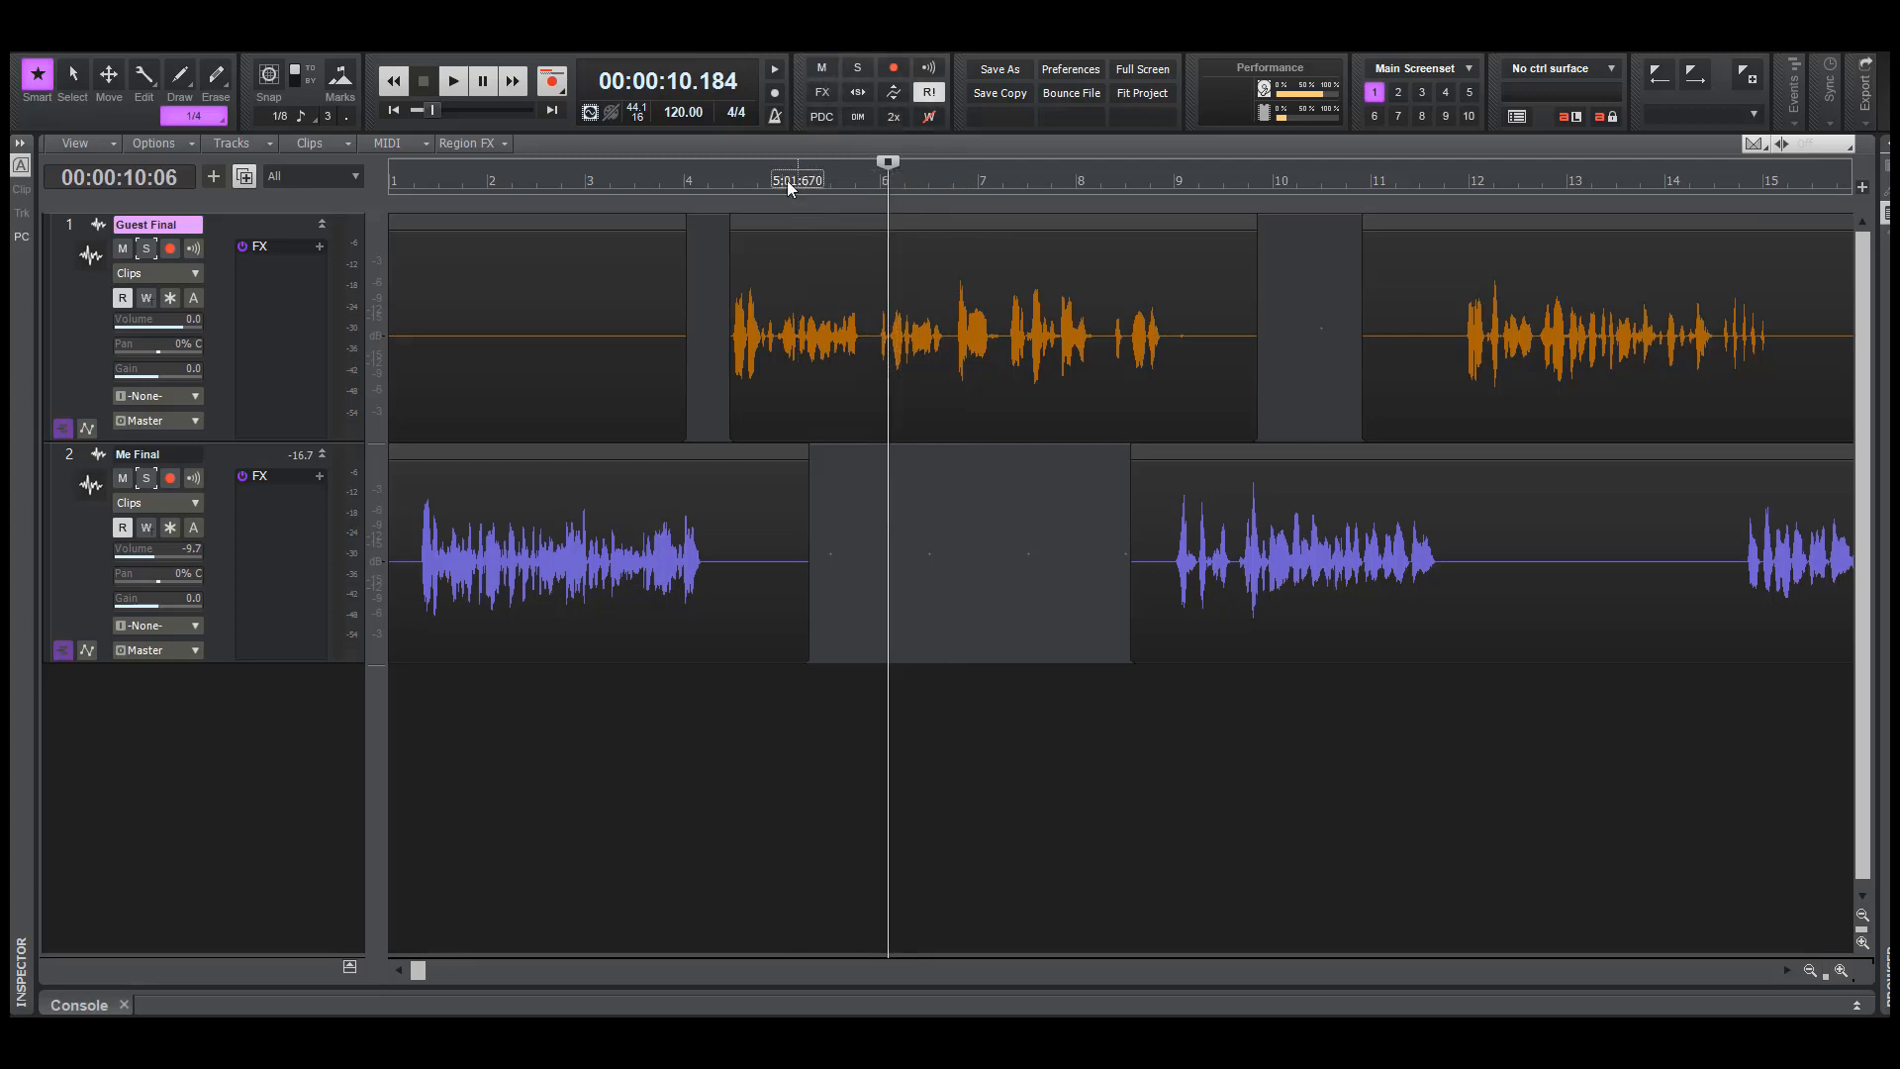
drag(432, 116, 417, 116)
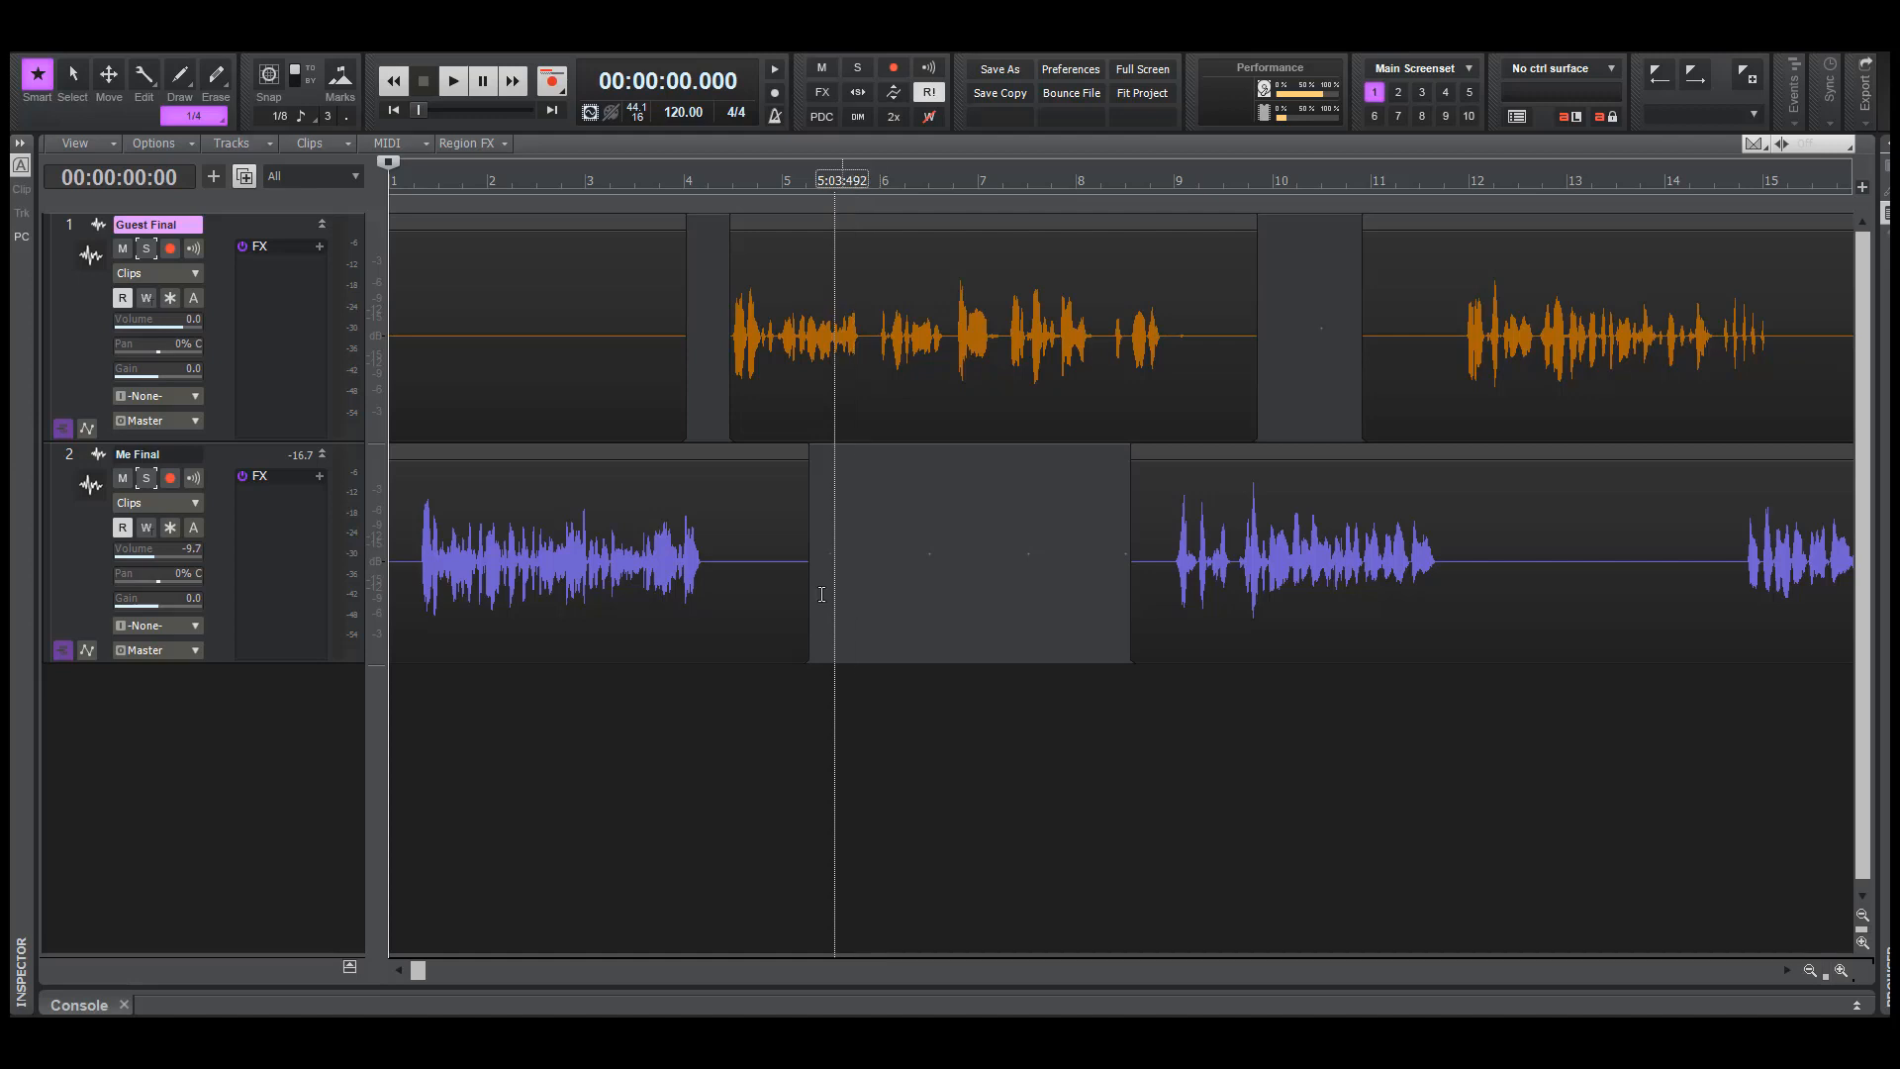
Start an audio export and set its destination to Projects > Podcast > Walkthrough Videos on the LLC (D:) drive
click(48, 52)
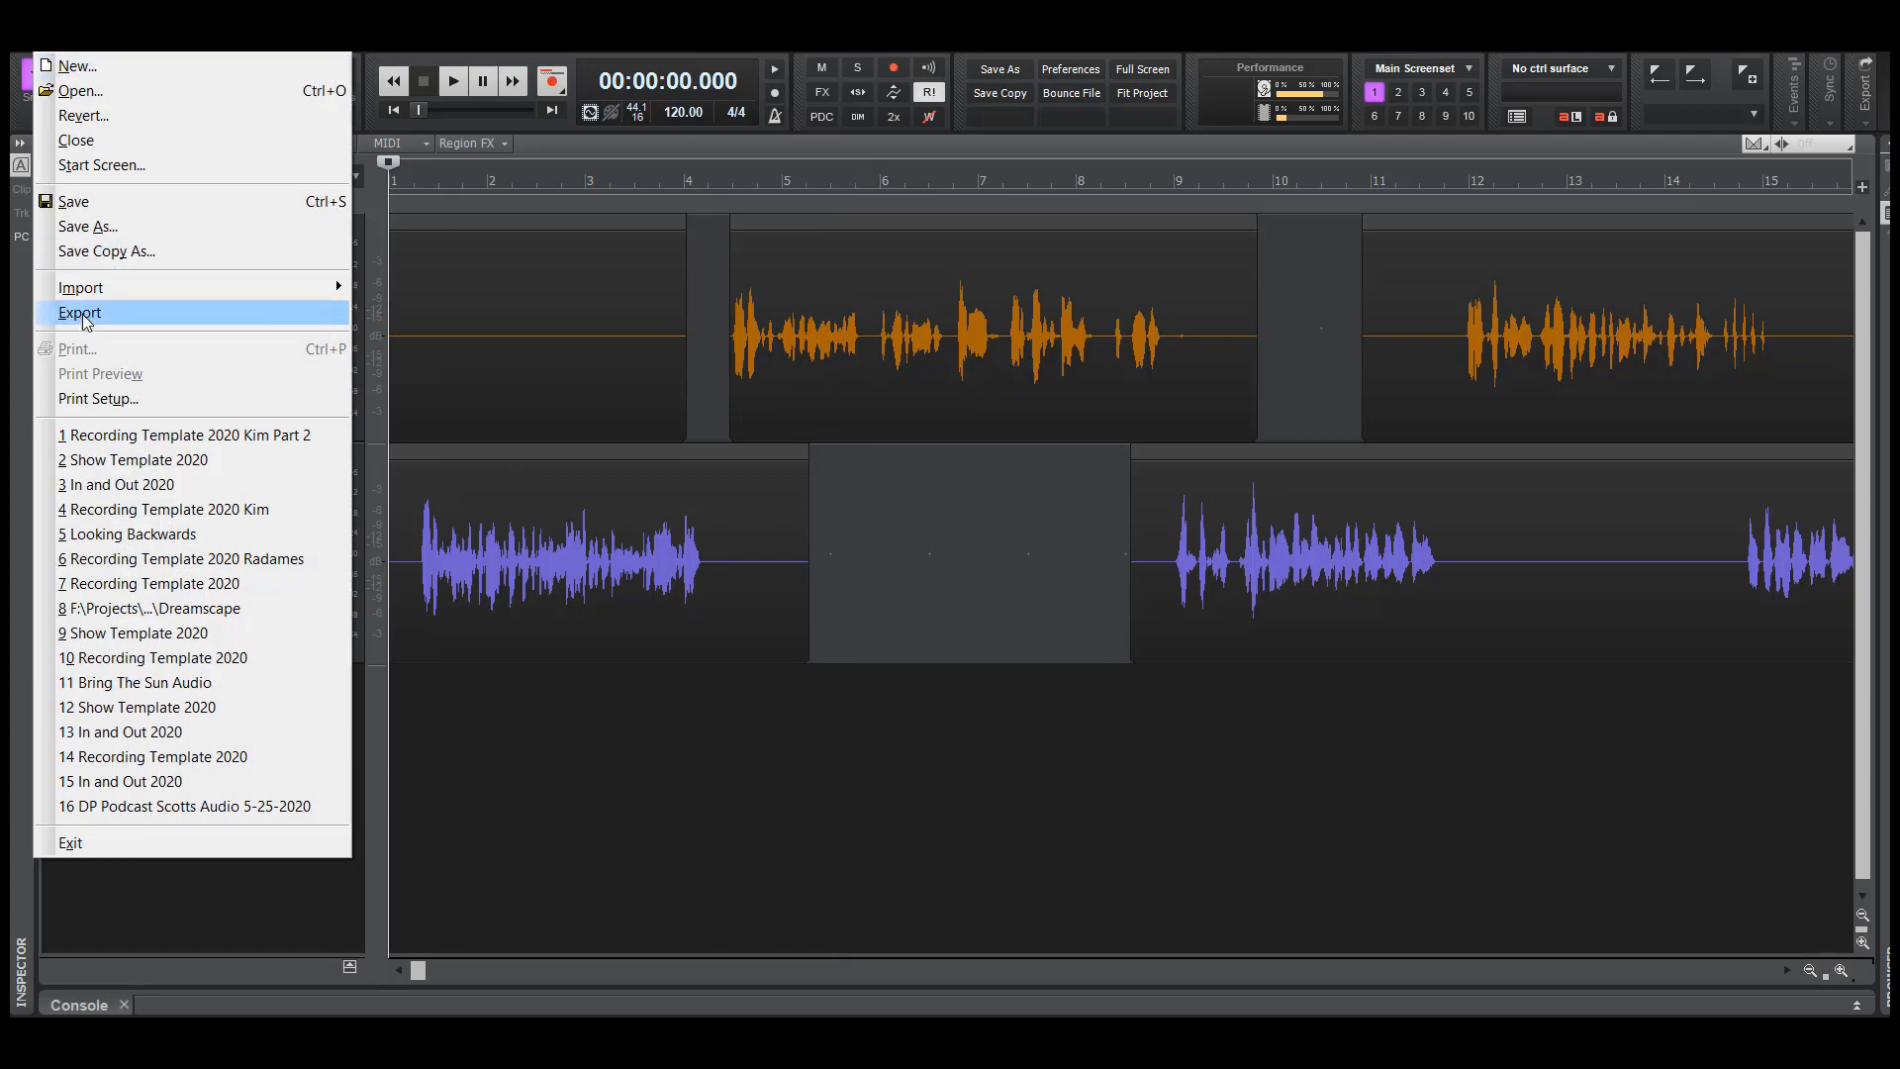
mouse_move(94, 315)
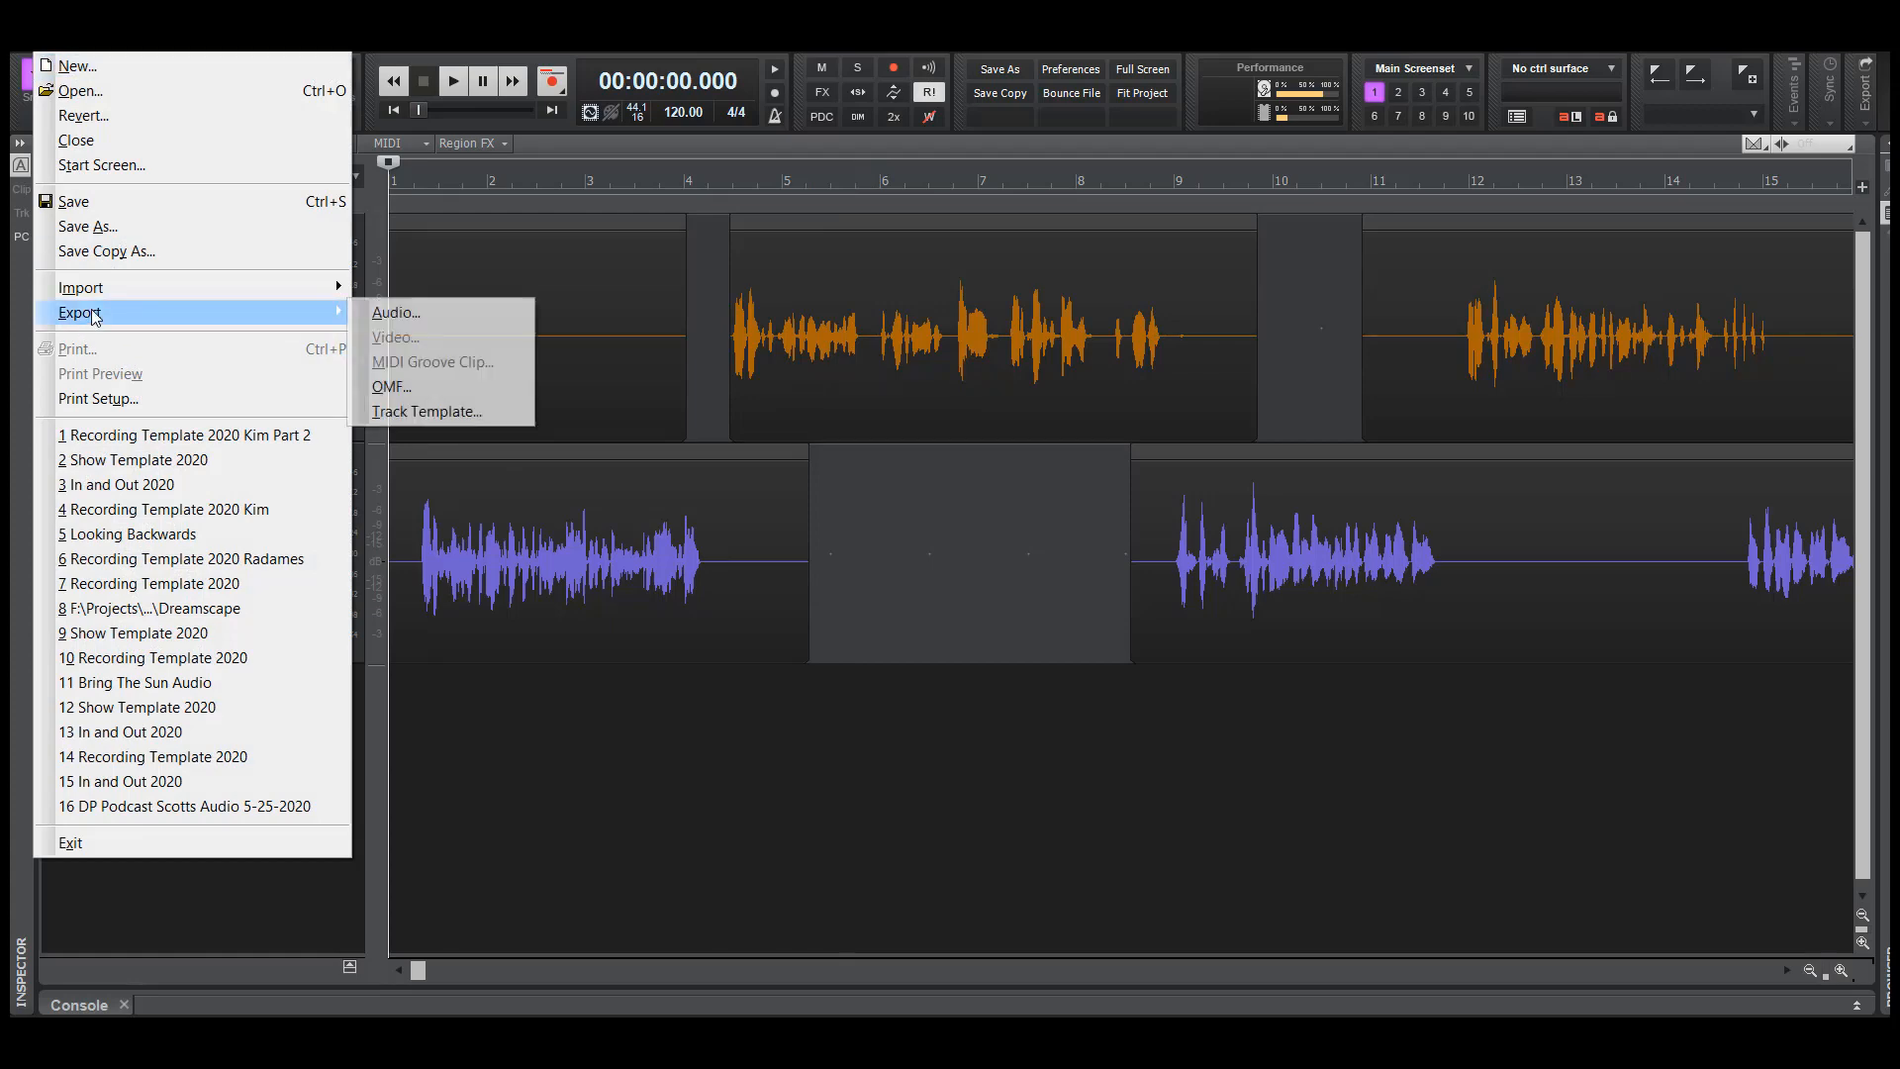
click(388, 312)
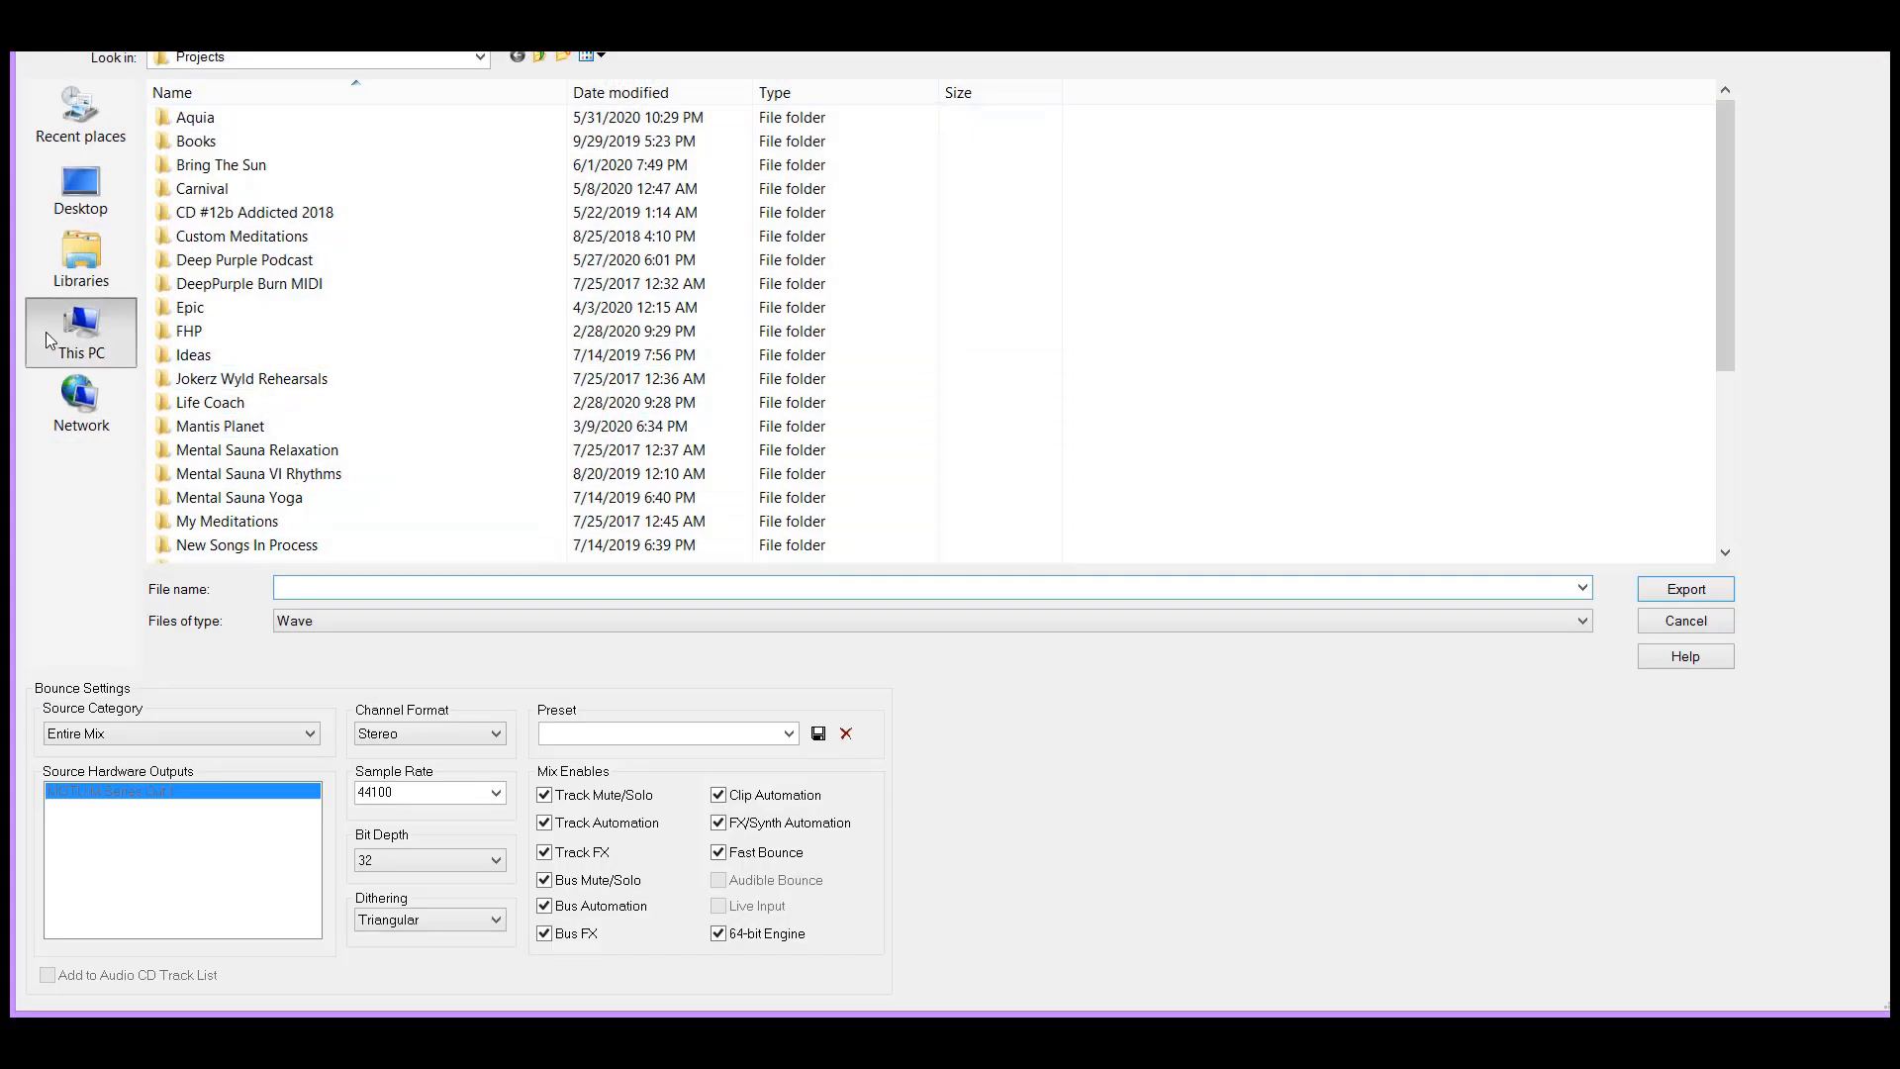
click(81, 328)
double_click(532, 300)
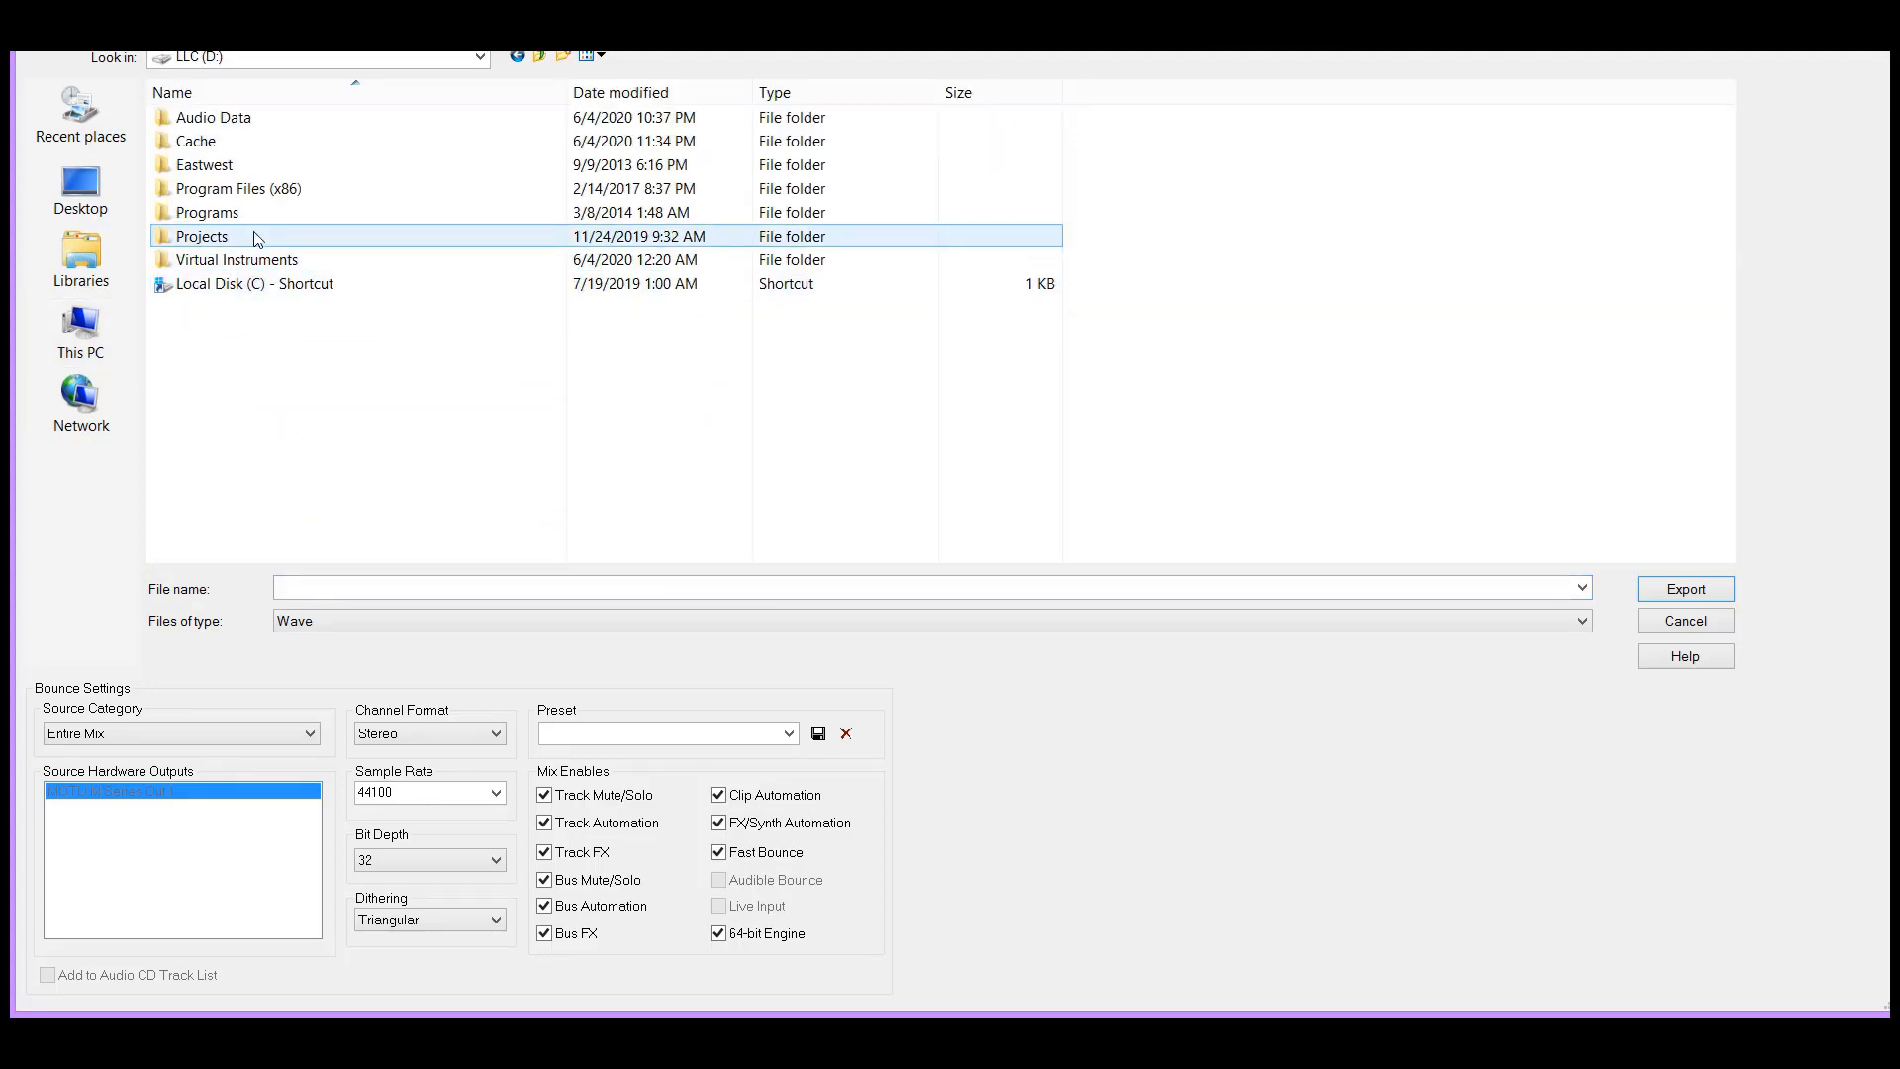
double_click(215, 240)
click(202, 151)
double_click(202, 146)
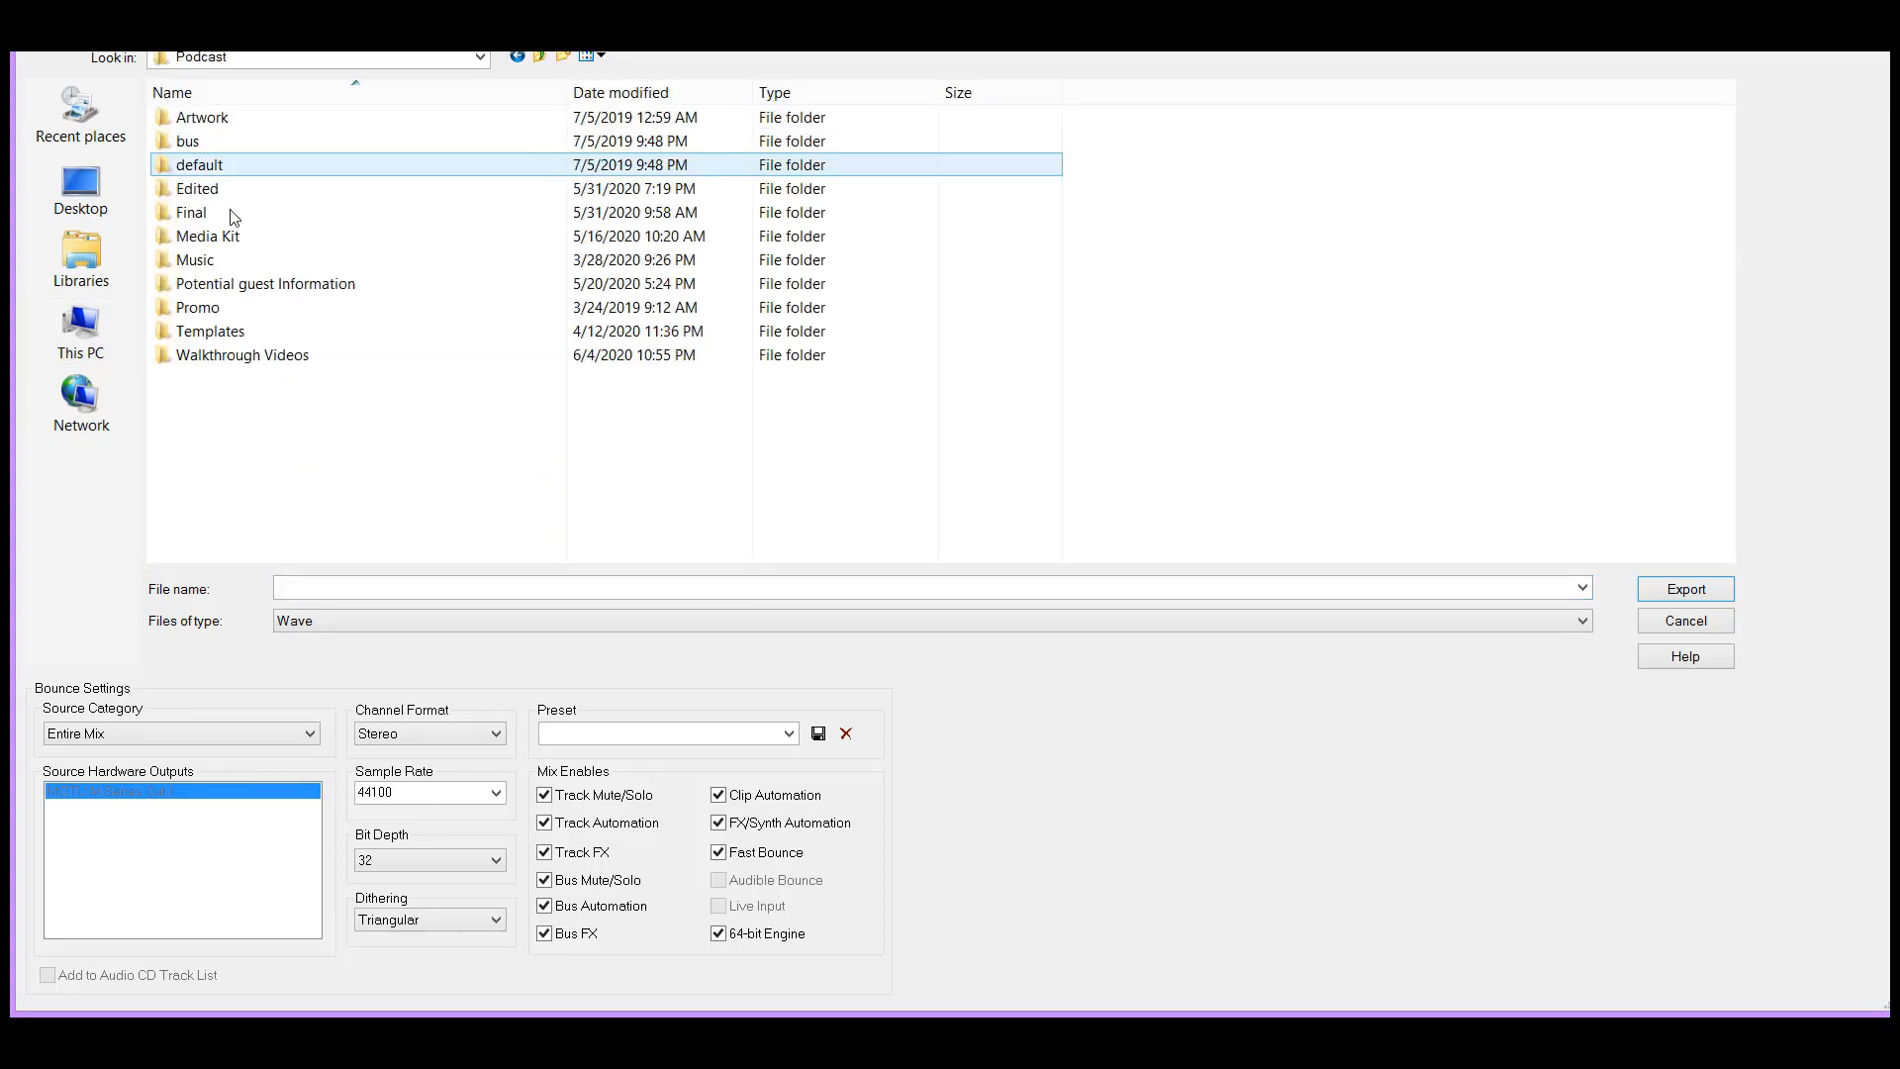
click(215, 341)
double_click(216, 354)
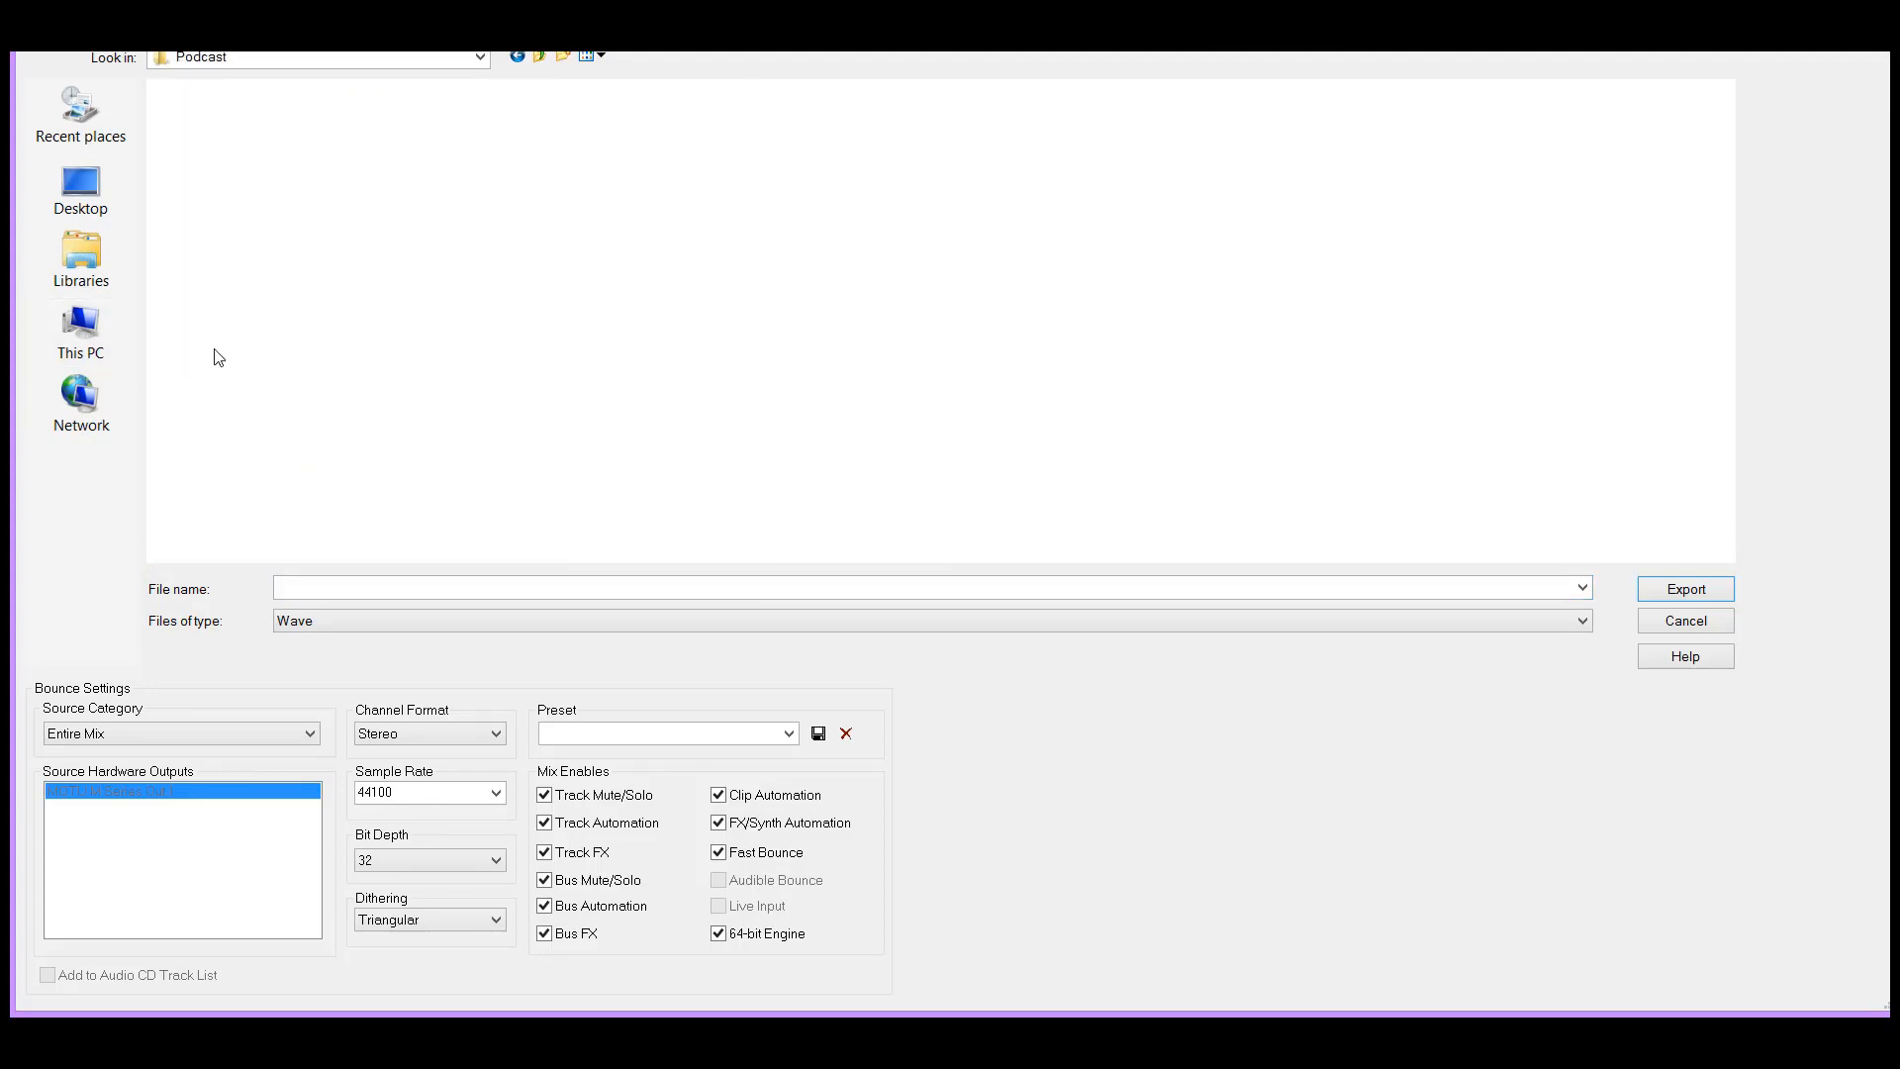
Name the export "Kim for Levelator" and export the entire mix as a Wave file
click(446, 586)
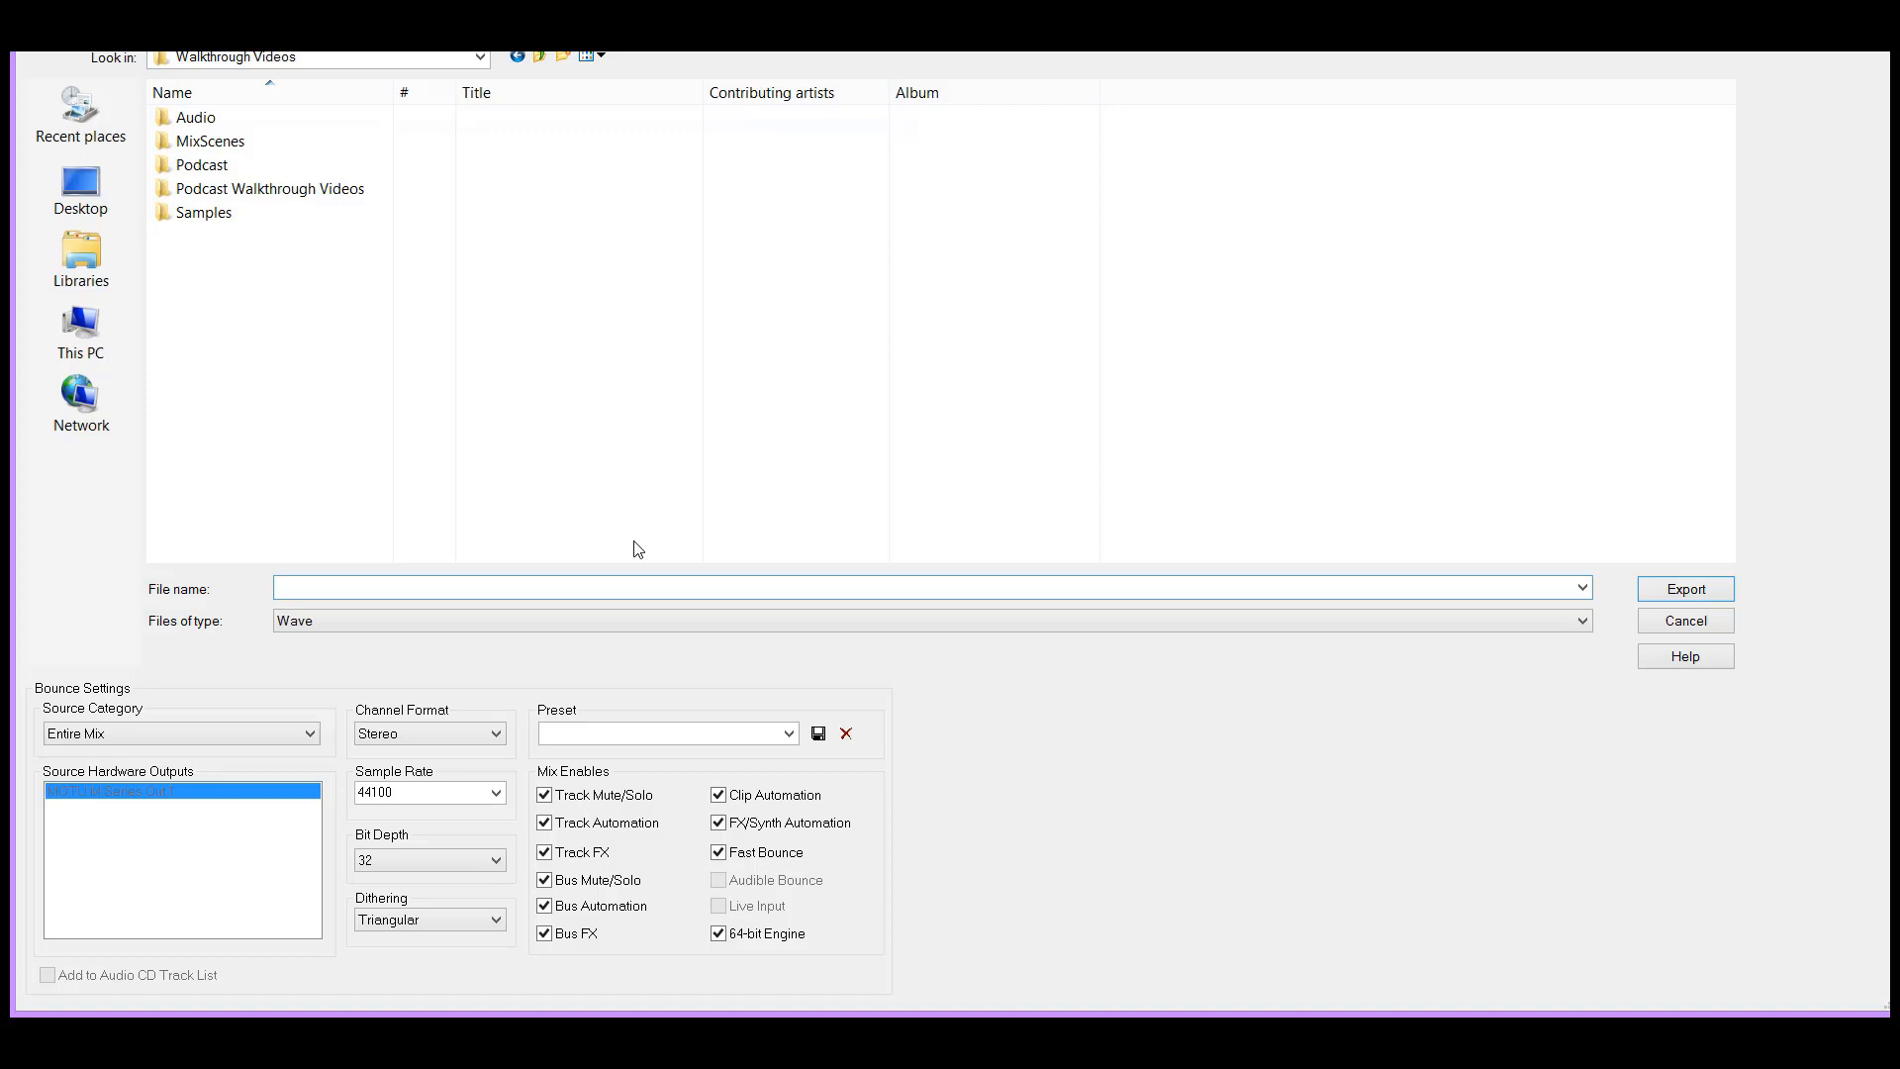
text(Kim fr Levelatoe)
key(BackSpace)
text(r)
text(o)
click(1686, 589)
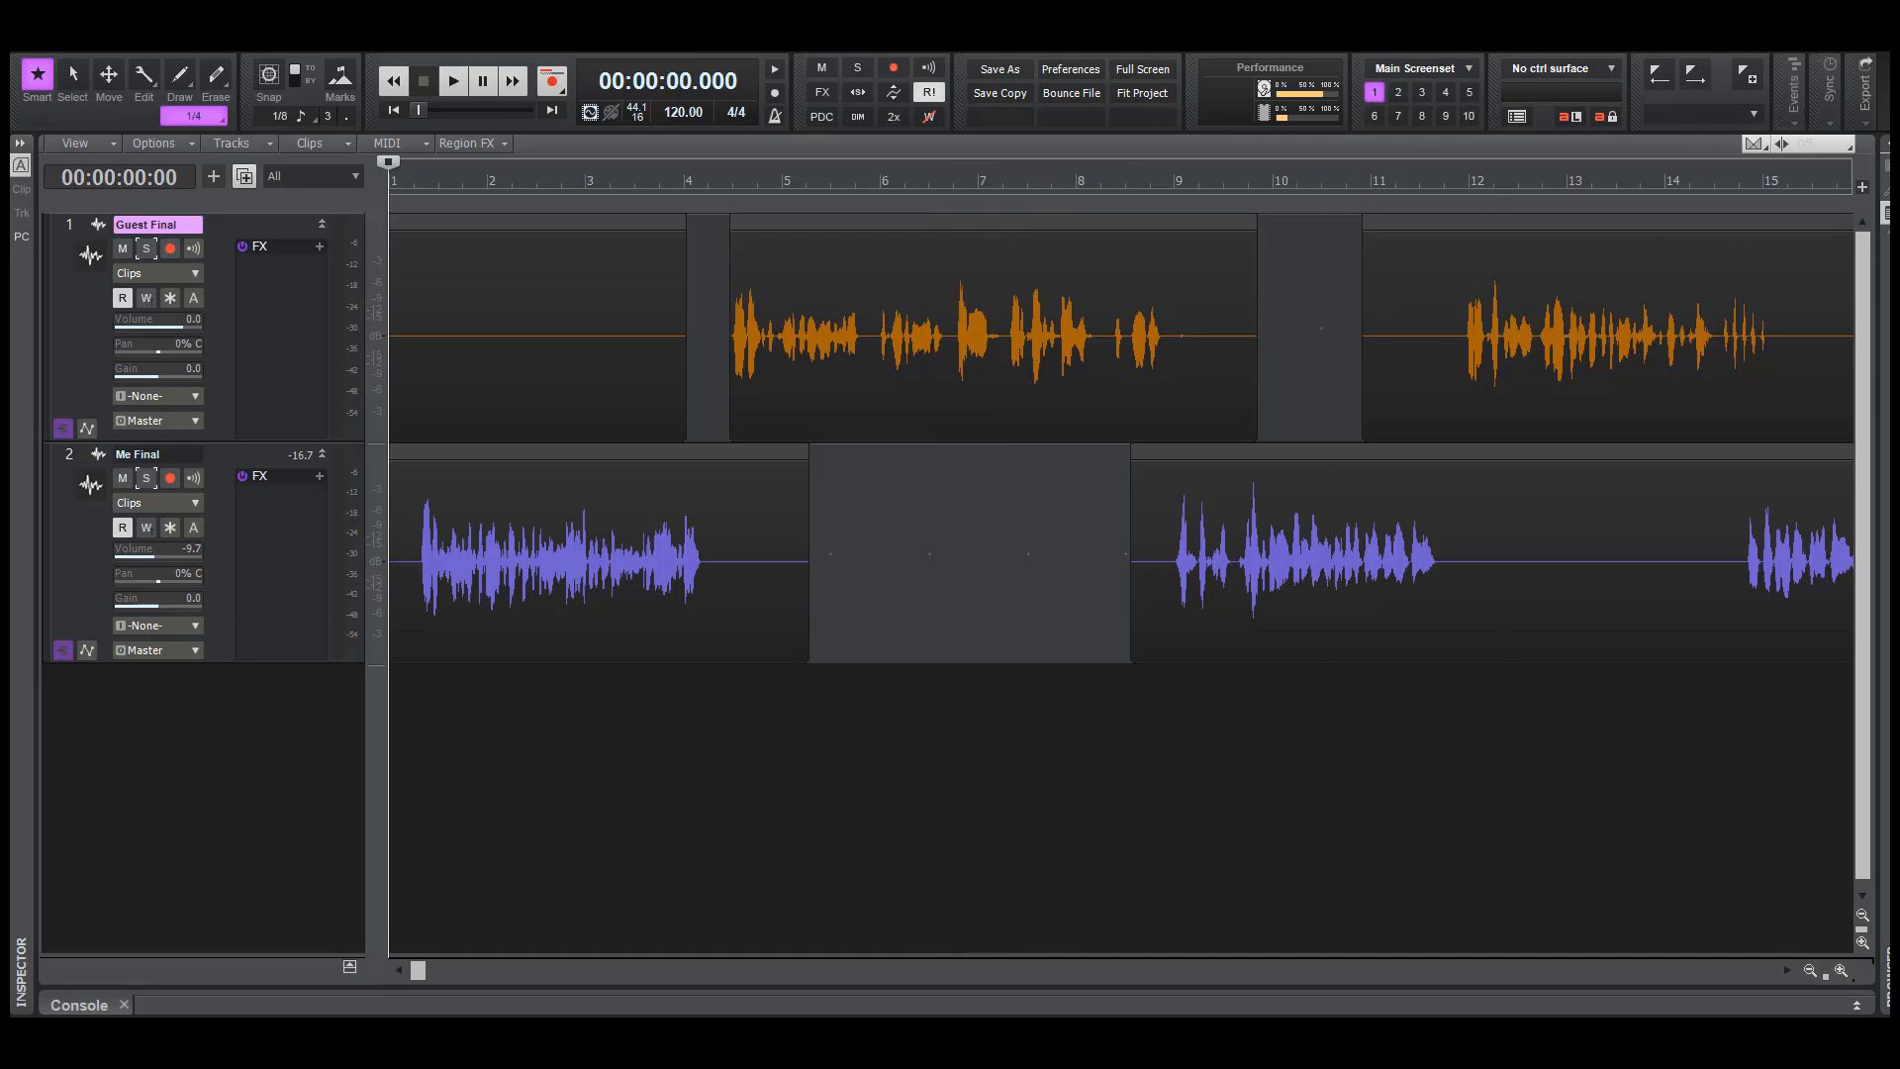
Close the current project without saving it and dismiss the start screen
key(ctrl+F4)
click(1020, 586)
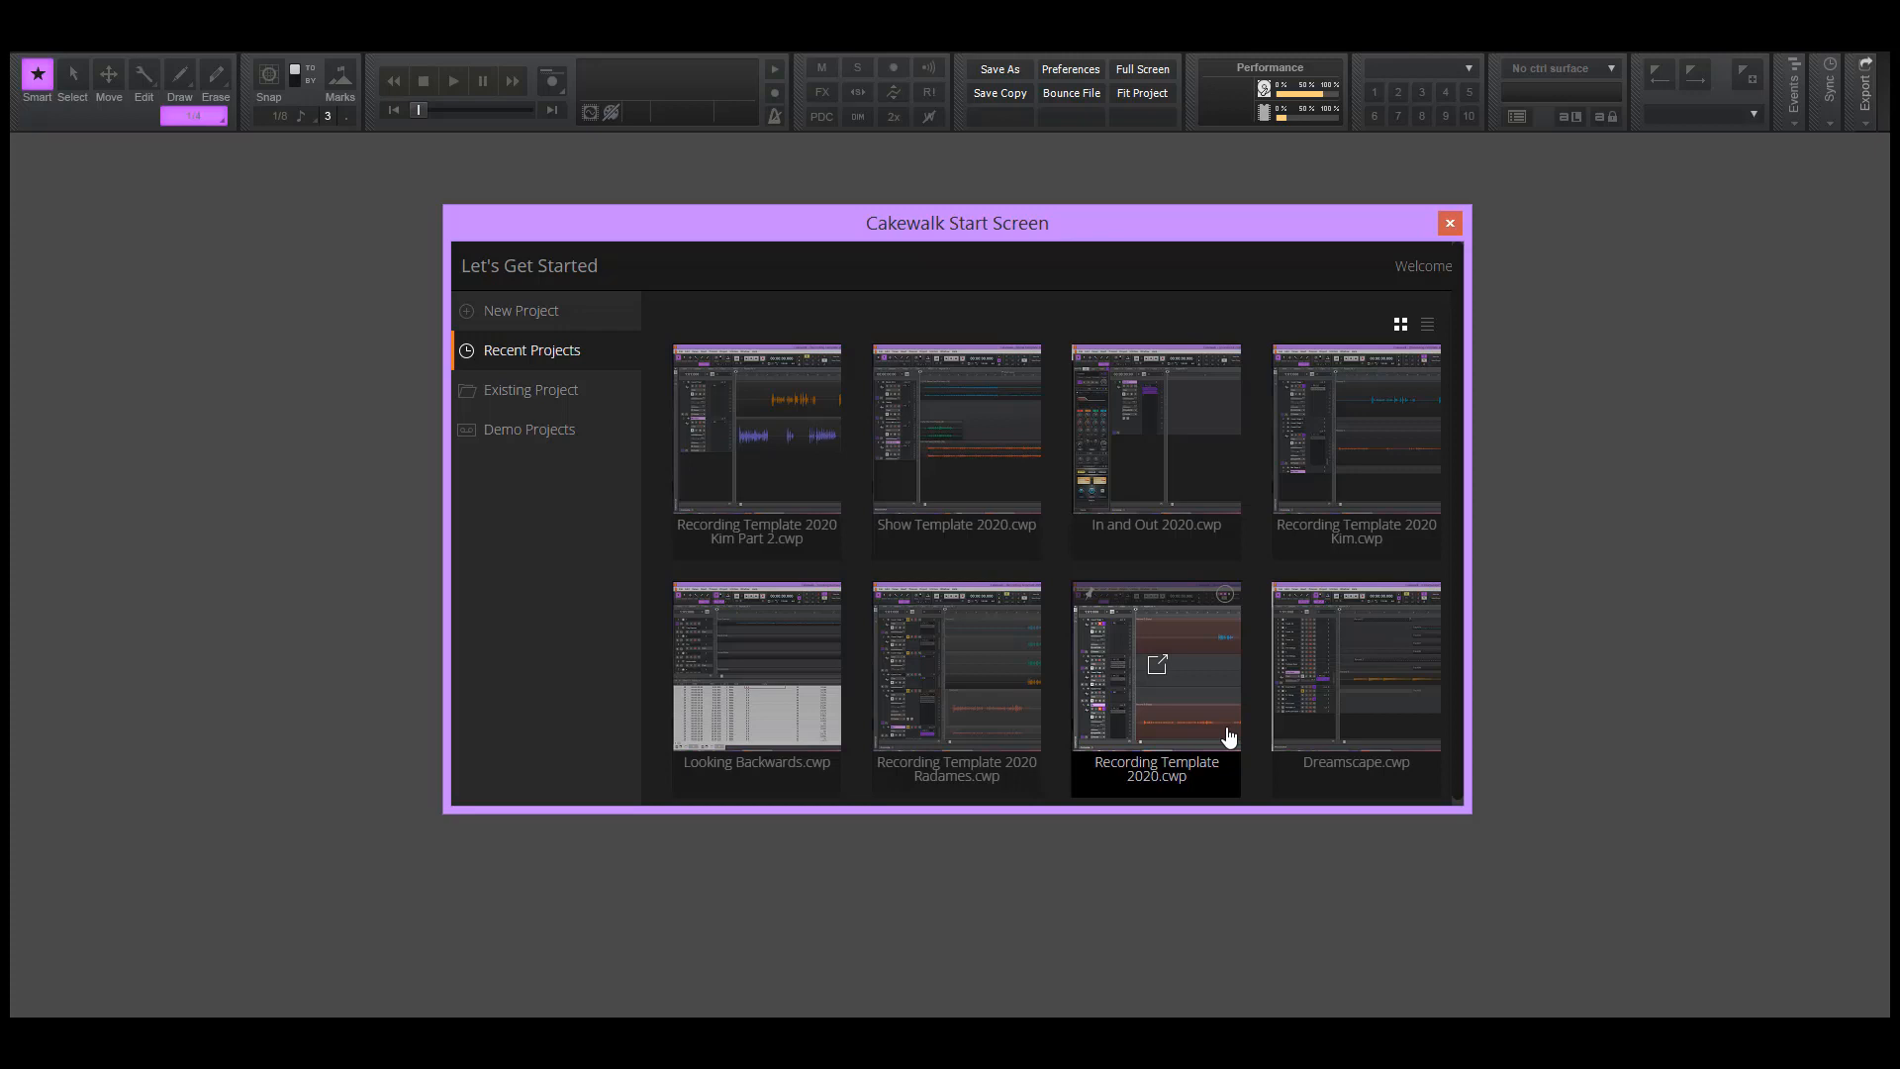
click(1449, 226)
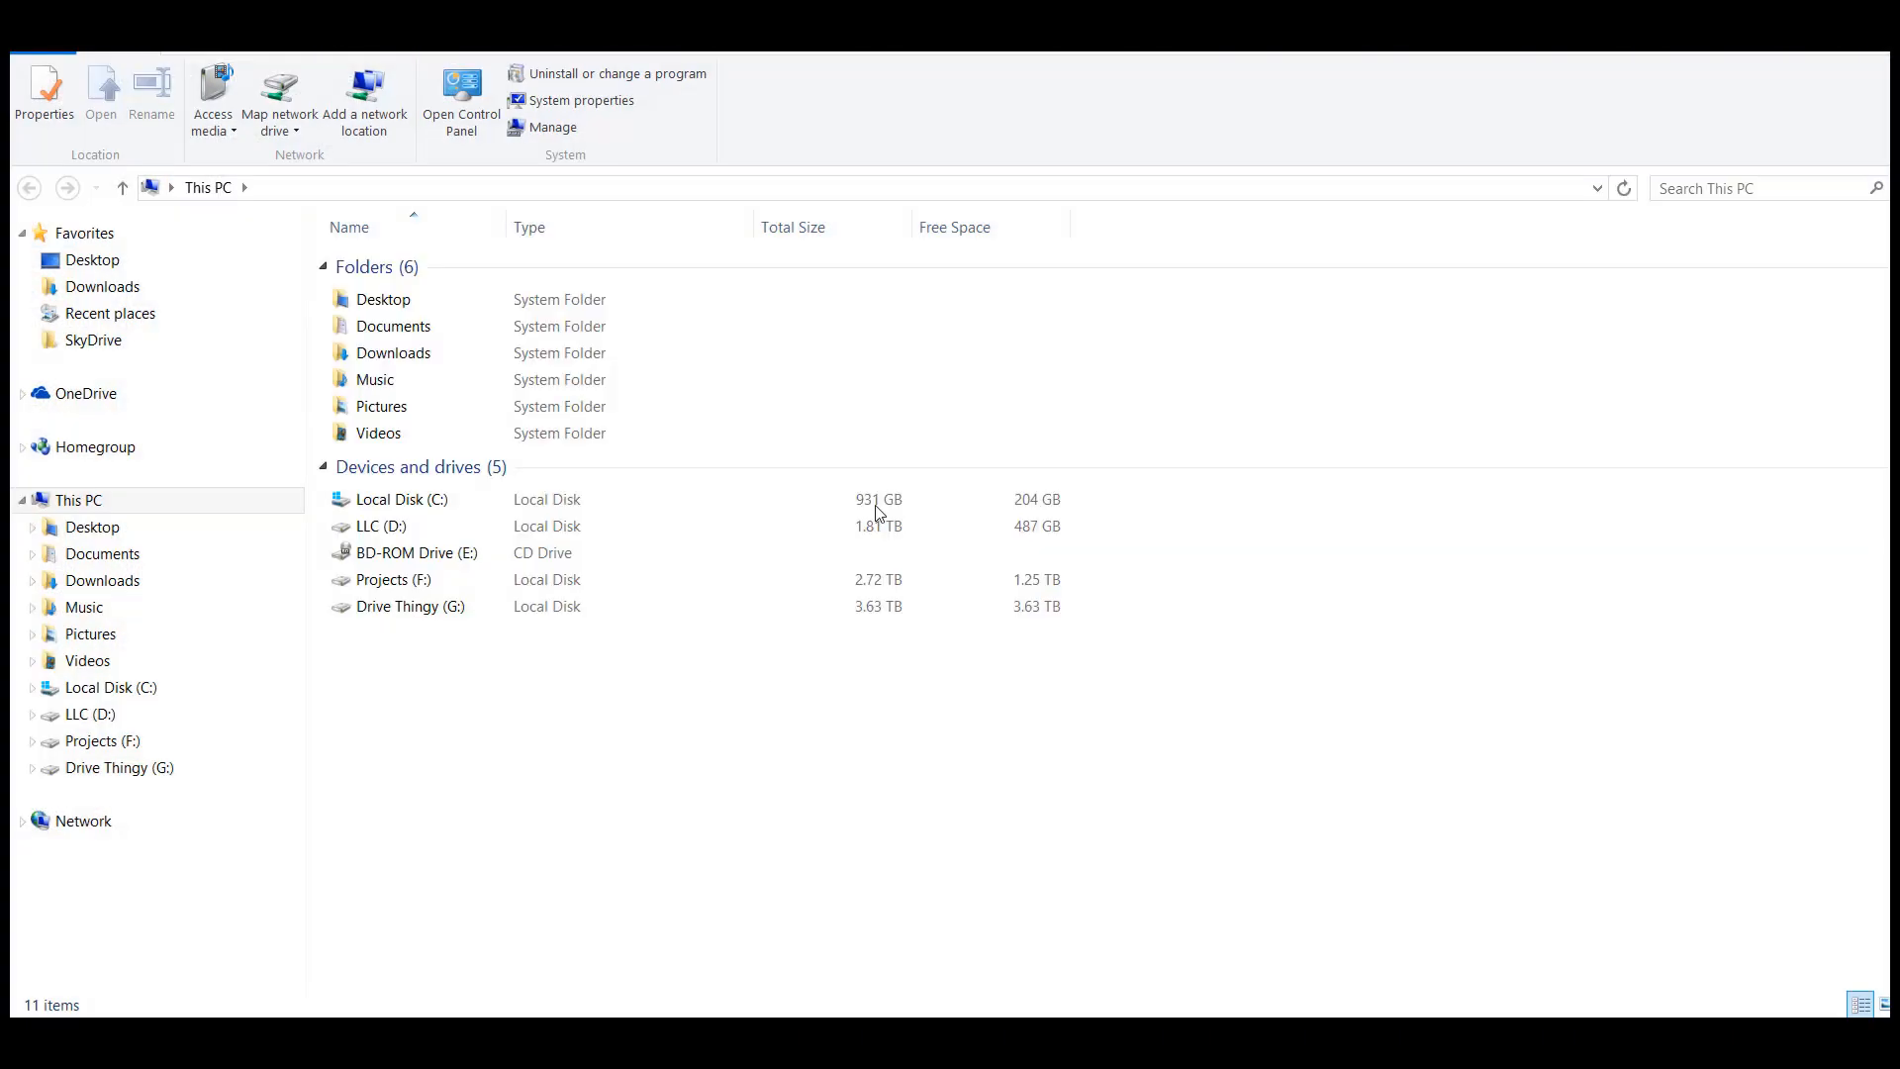
Switch to File Explorer and open Projects > Podcast > Walkthrough Videos on the LLC (D:) drive
click(372, 532)
double_click(372, 532)
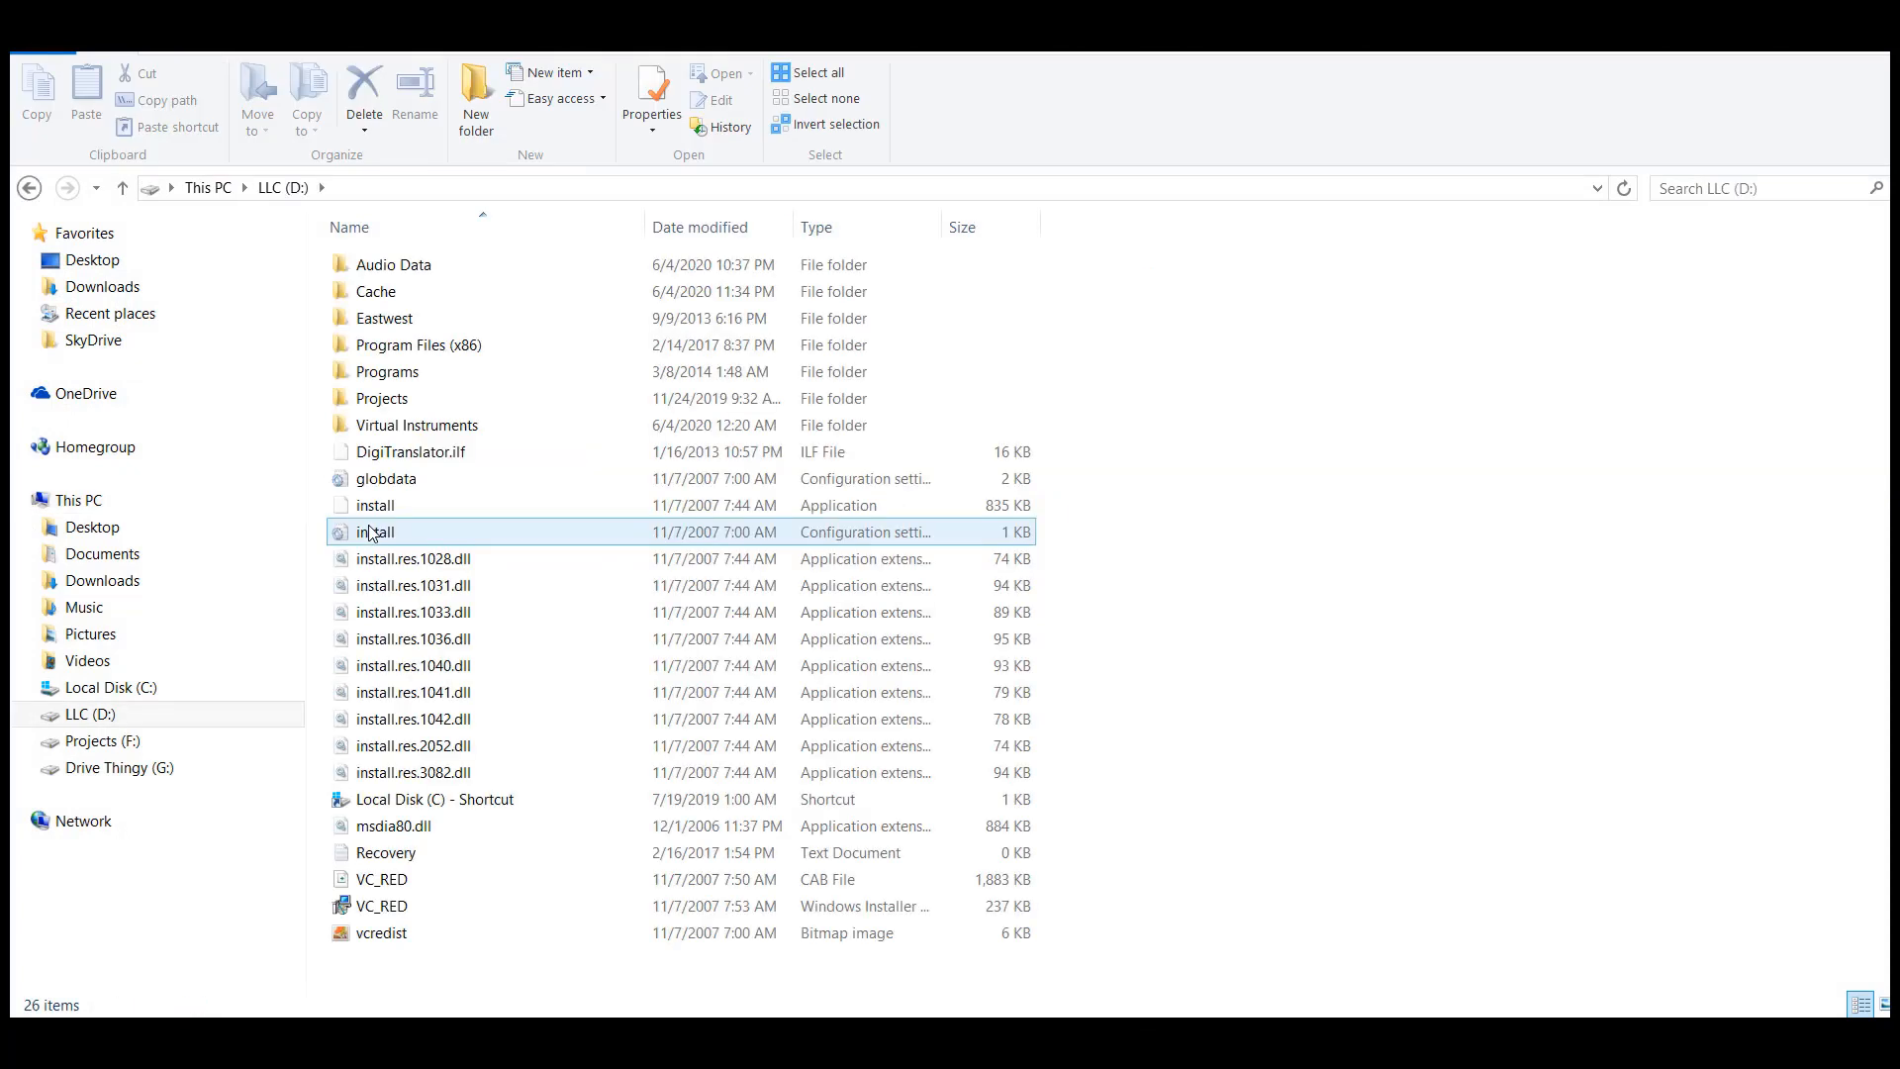
double_click(384, 400)
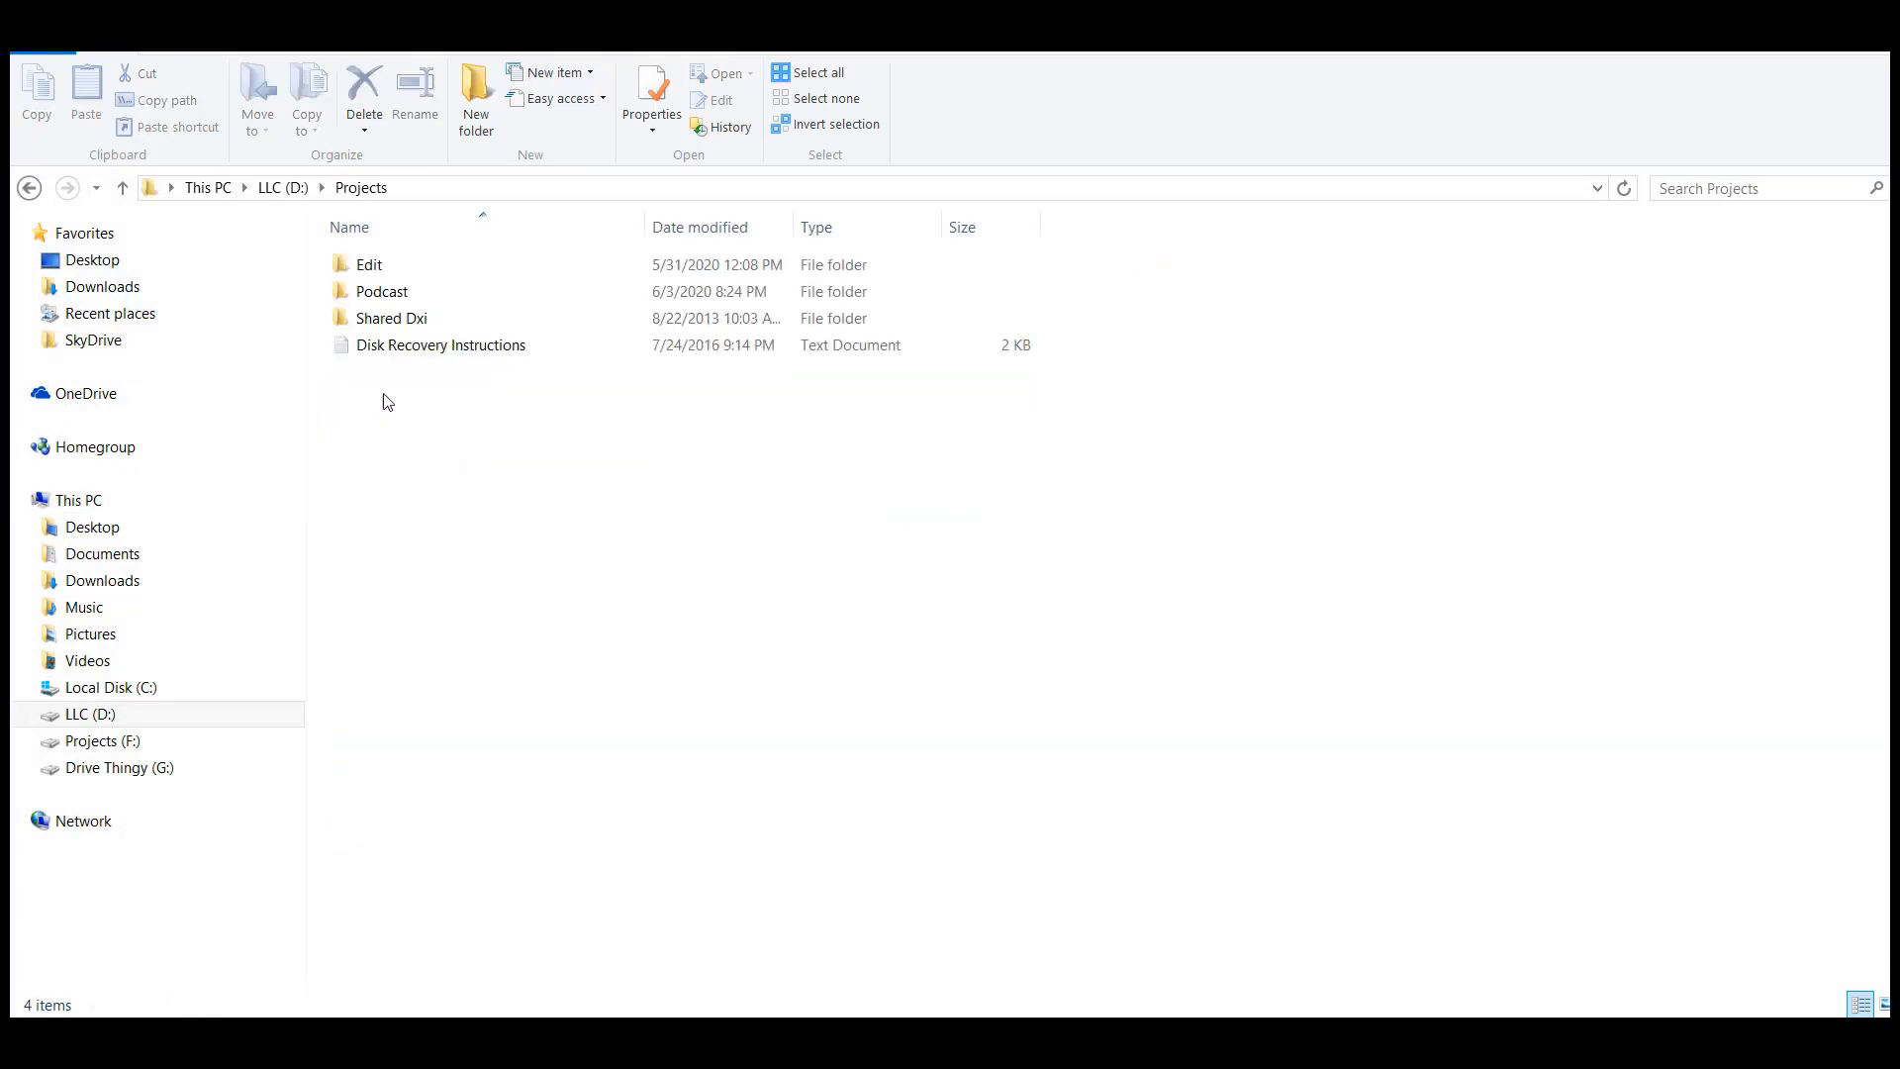
double_click(374, 292)
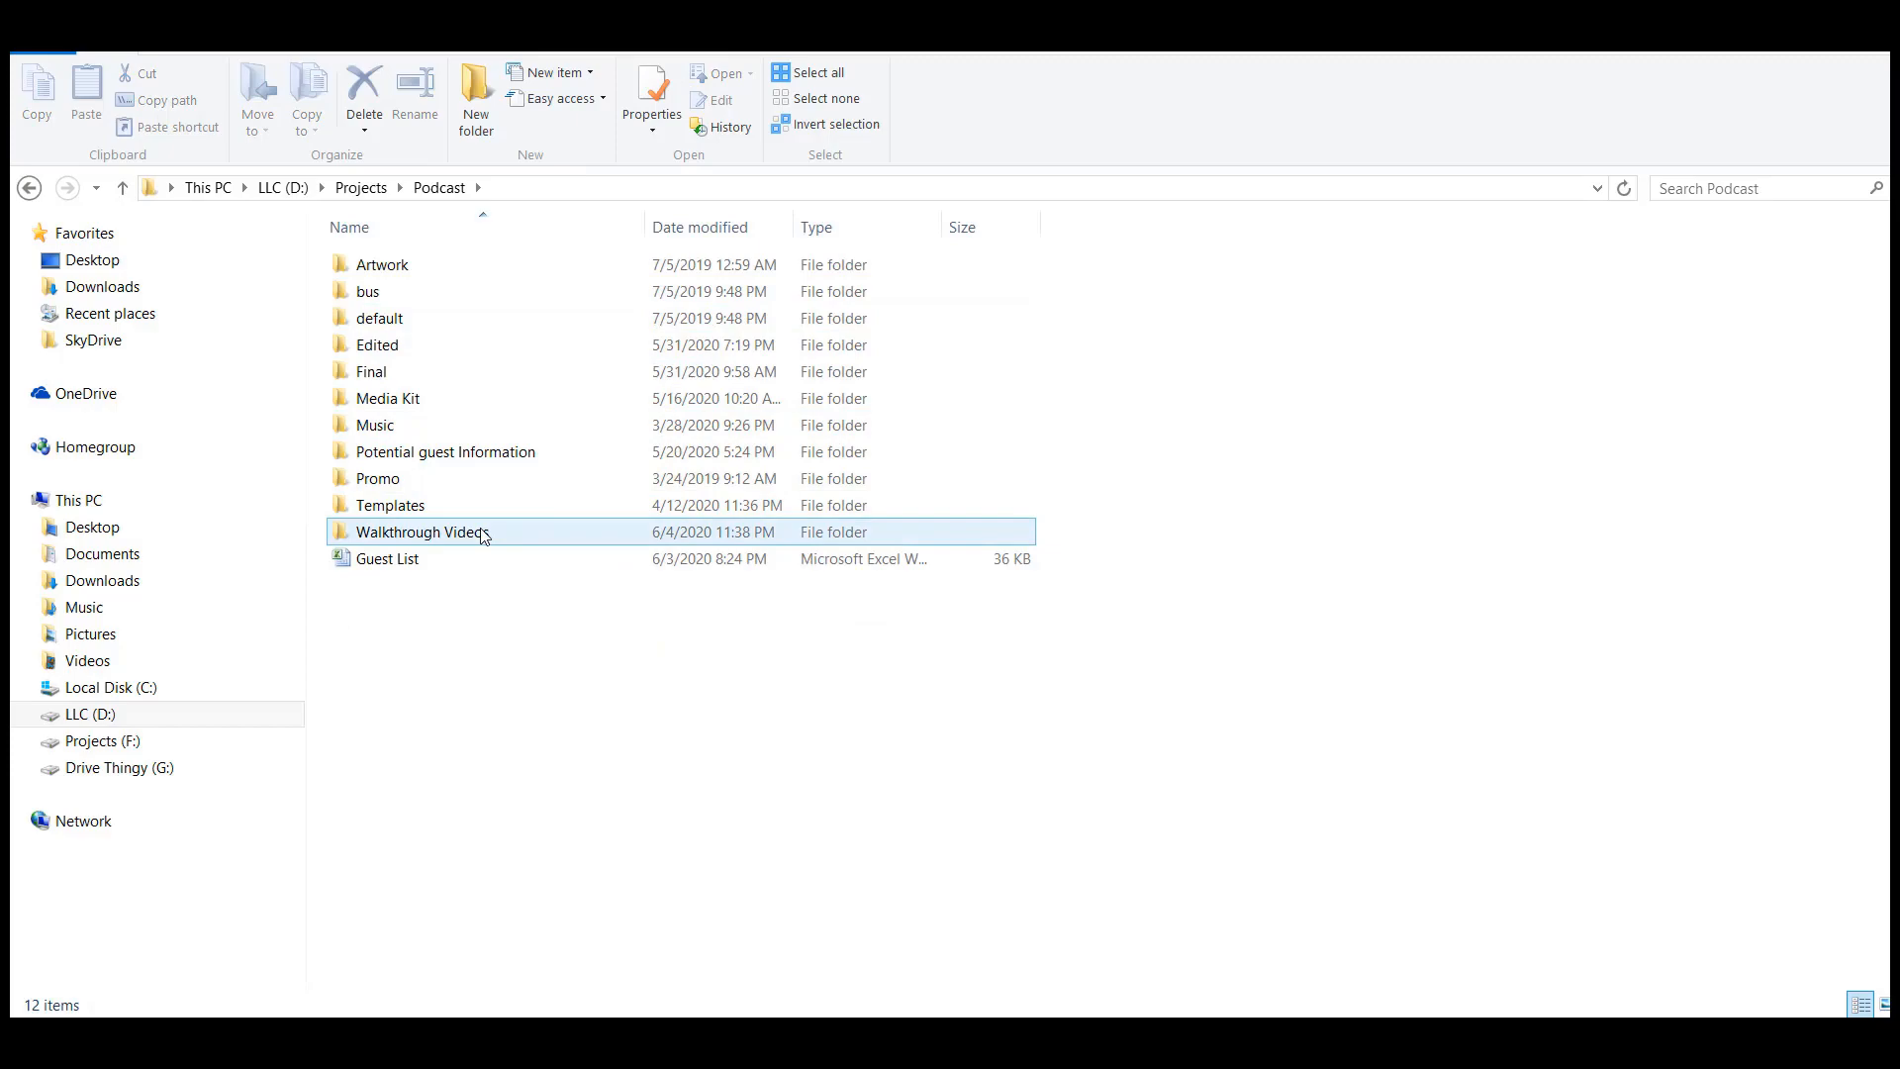
double_click(424, 540)
Restore the Walkthrough Videos folder window to a smaller size over the desktop and place the Levelator shortcut beside it
click(1833, 8)
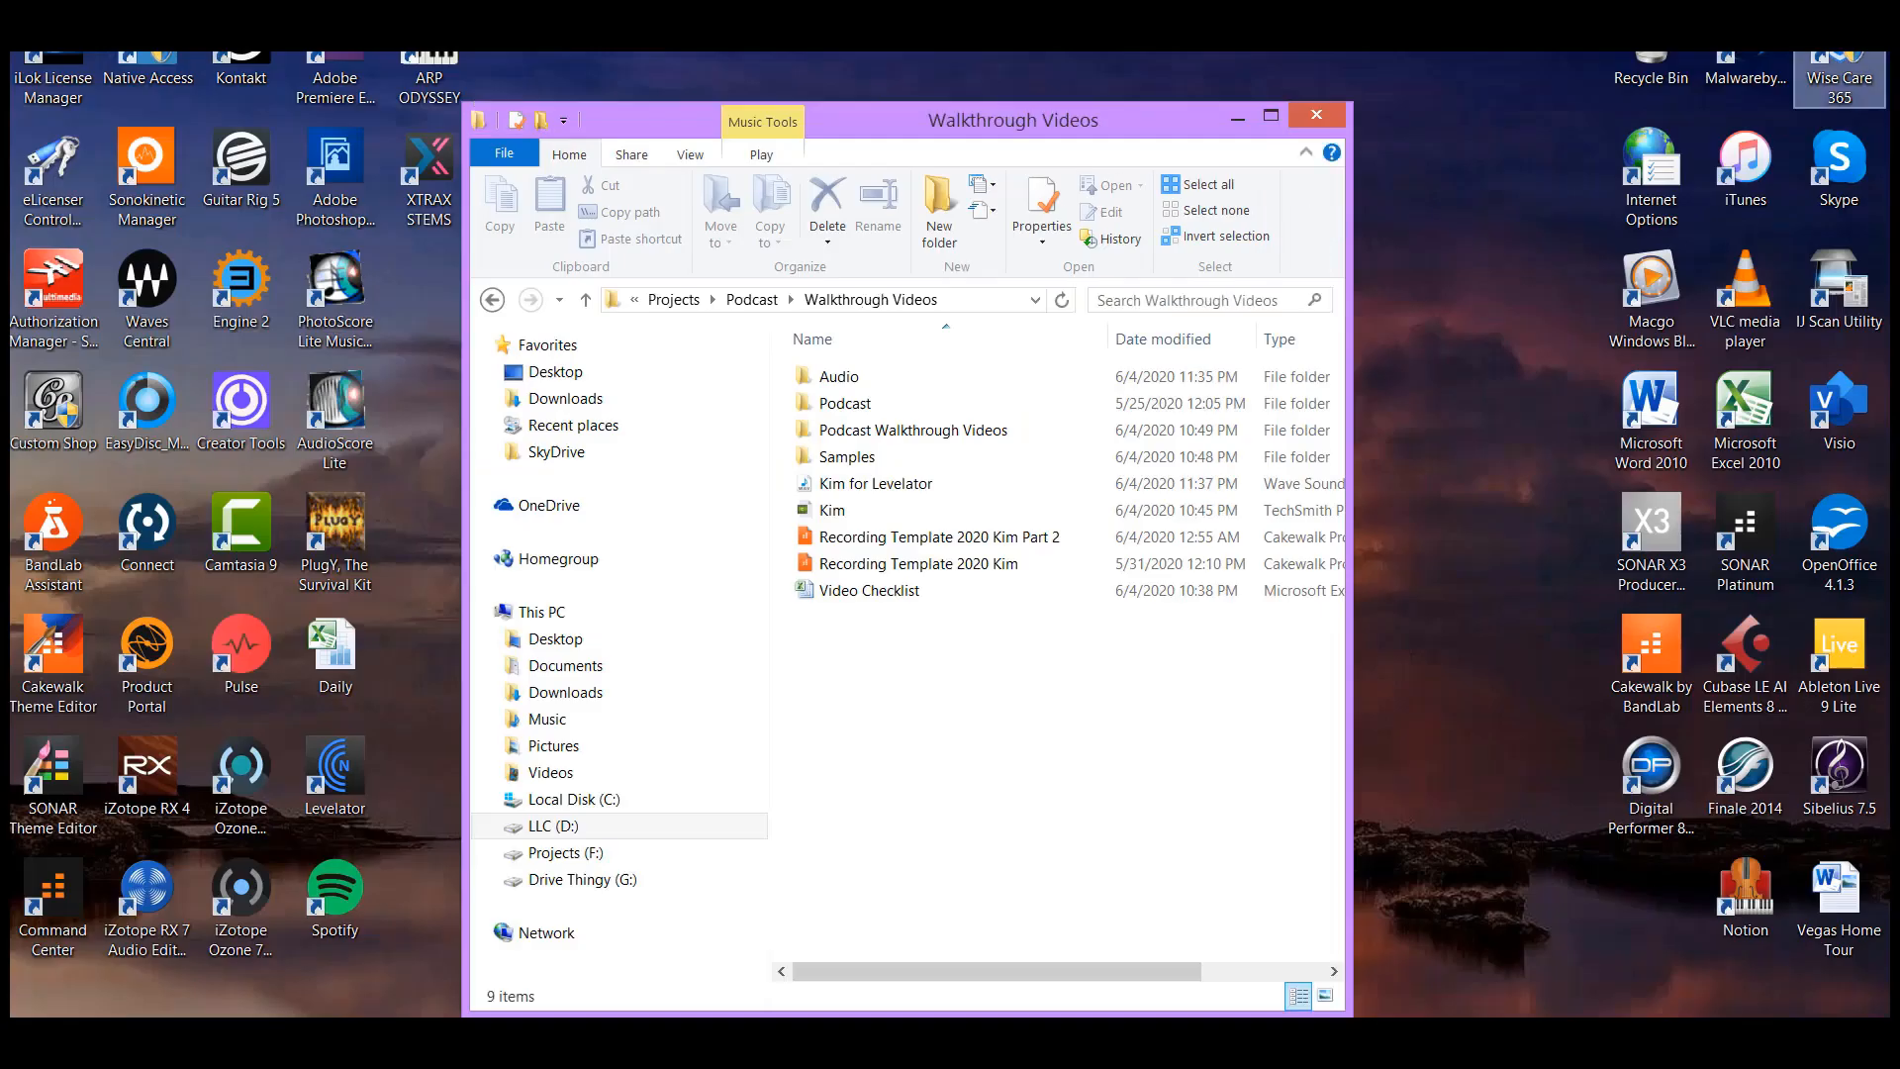
drag(996, 117, 1129, 55)
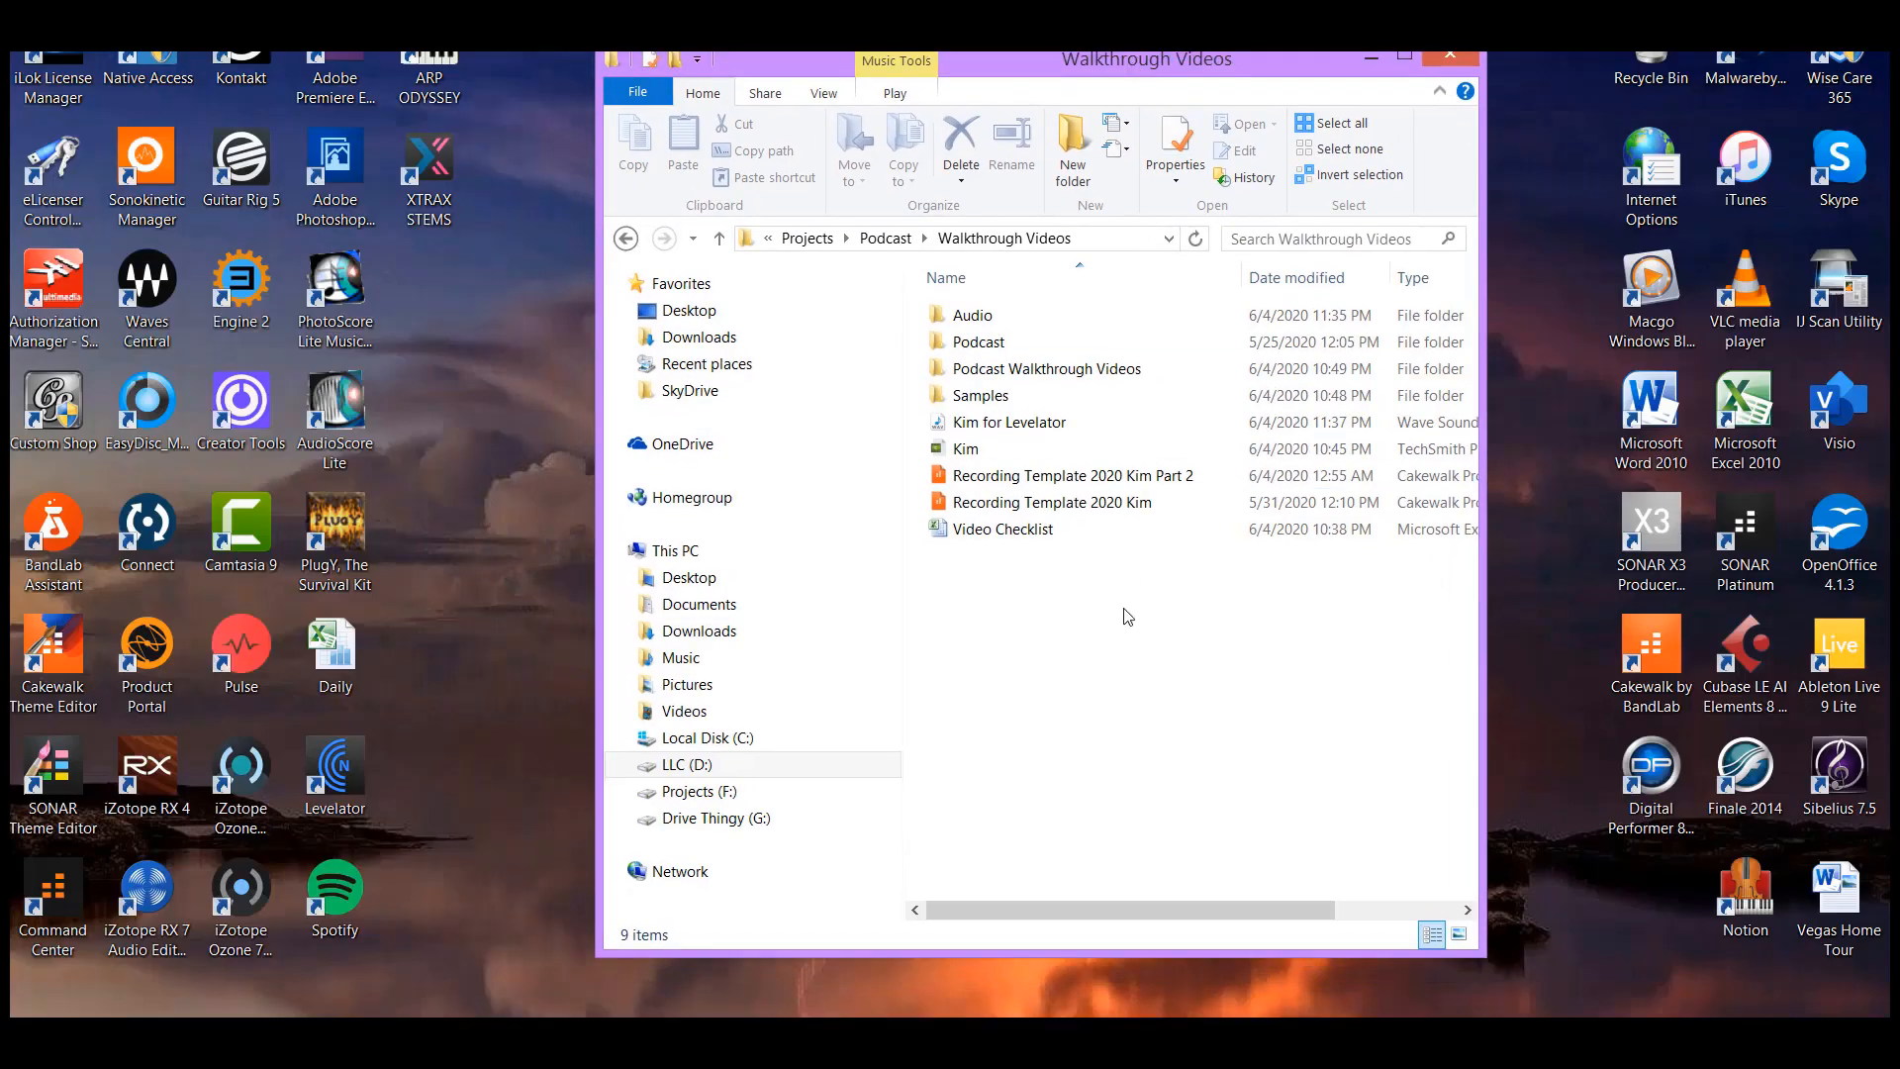
click(1015, 430)
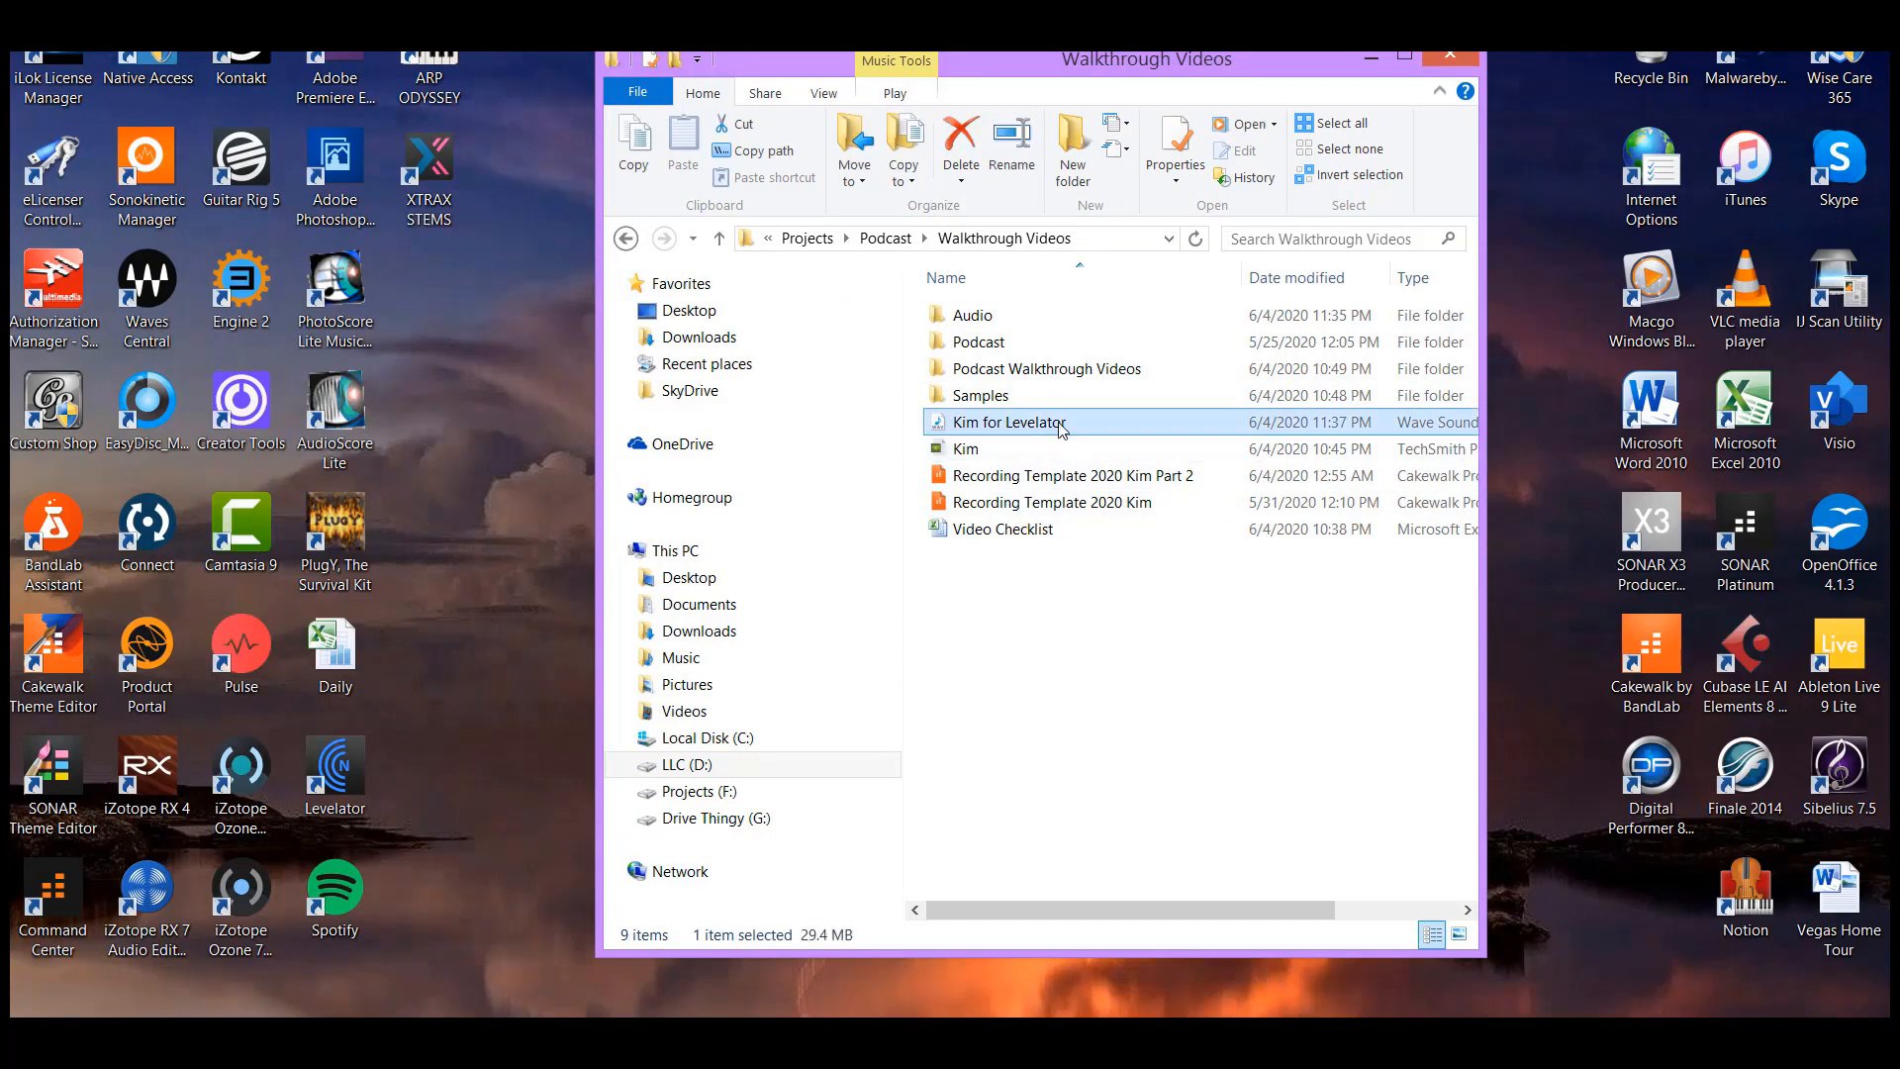
mouse_move(1063, 428)
mouse_down()
mouse_move(1089, 425)
mouse_move(544, 584)
mouse_move(458, 765)
mouse_move(1083, 430)
mouse_up()
drag(334, 777, 524, 534)
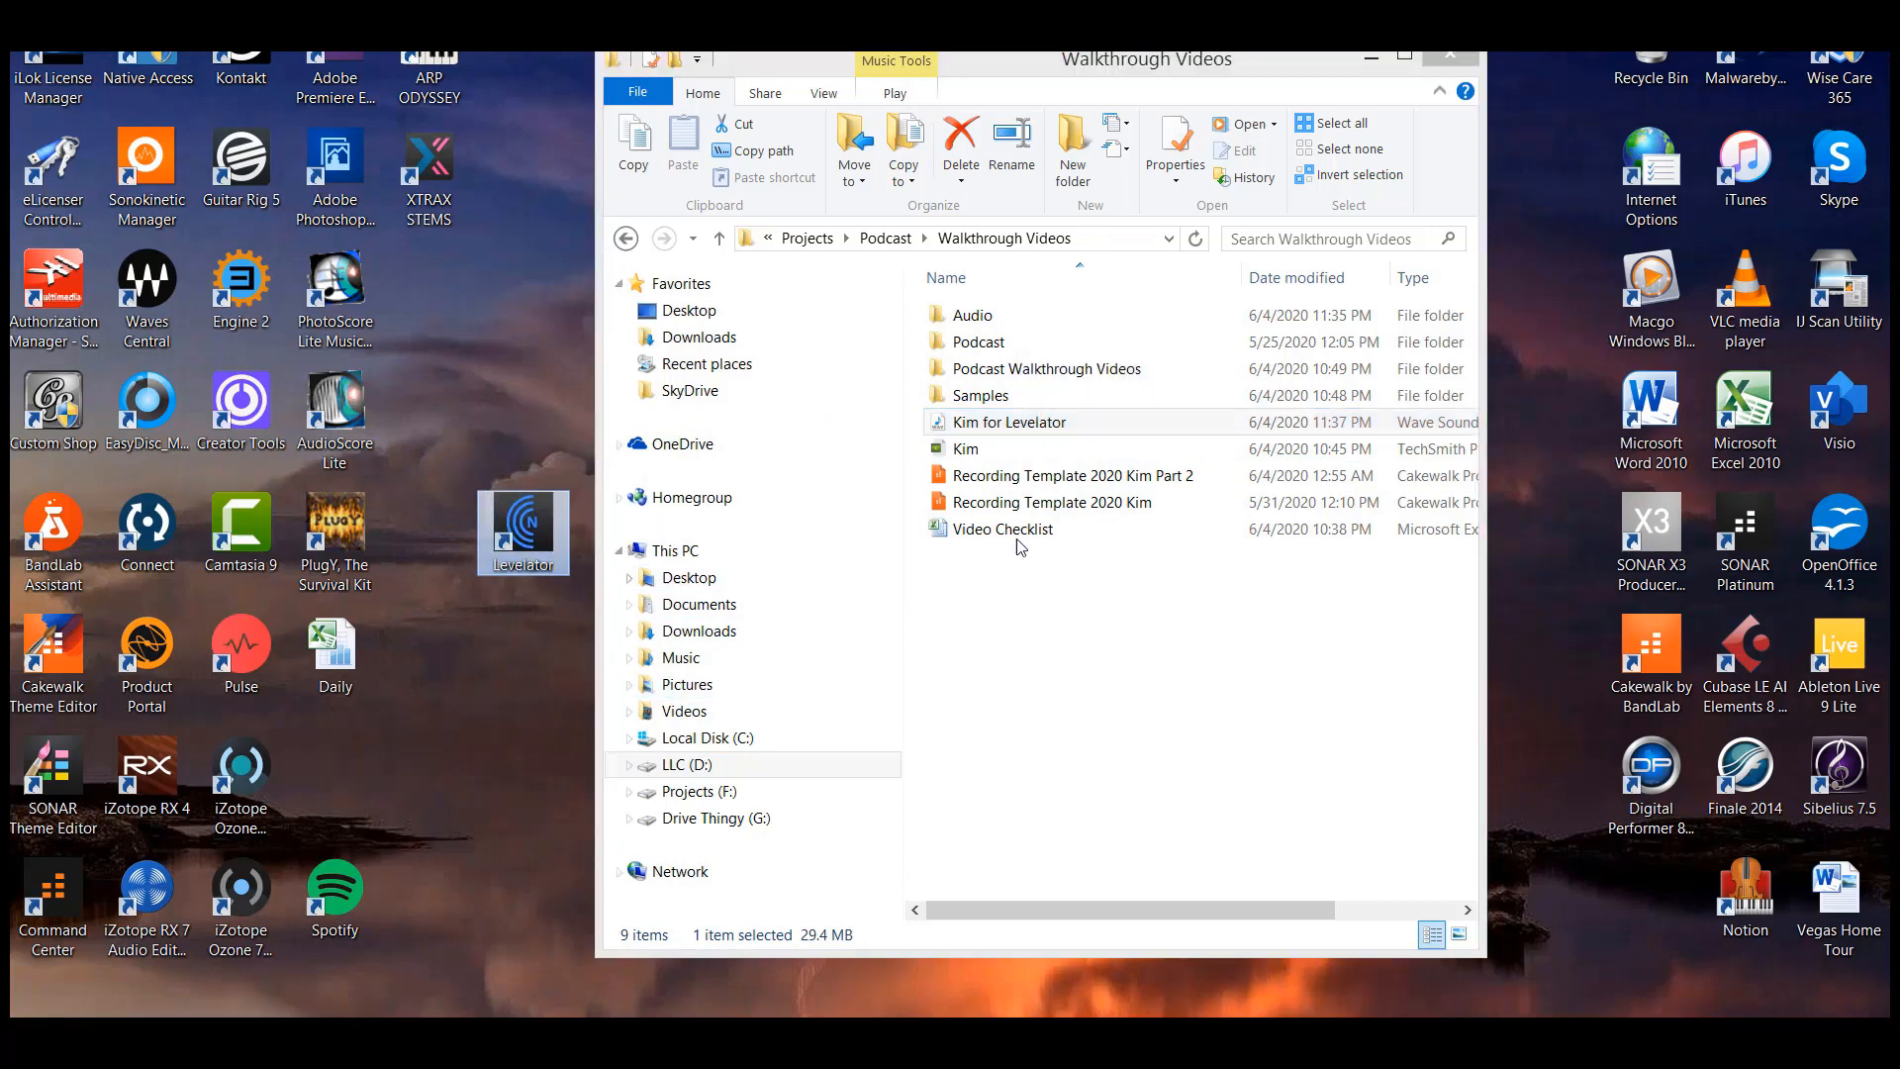
Process the "Kim for Levelator" Wave file with Levelator, select the output file, and close the folder window to return to Cakewalk
click(1100, 428)
drag(1104, 431, 527, 532)
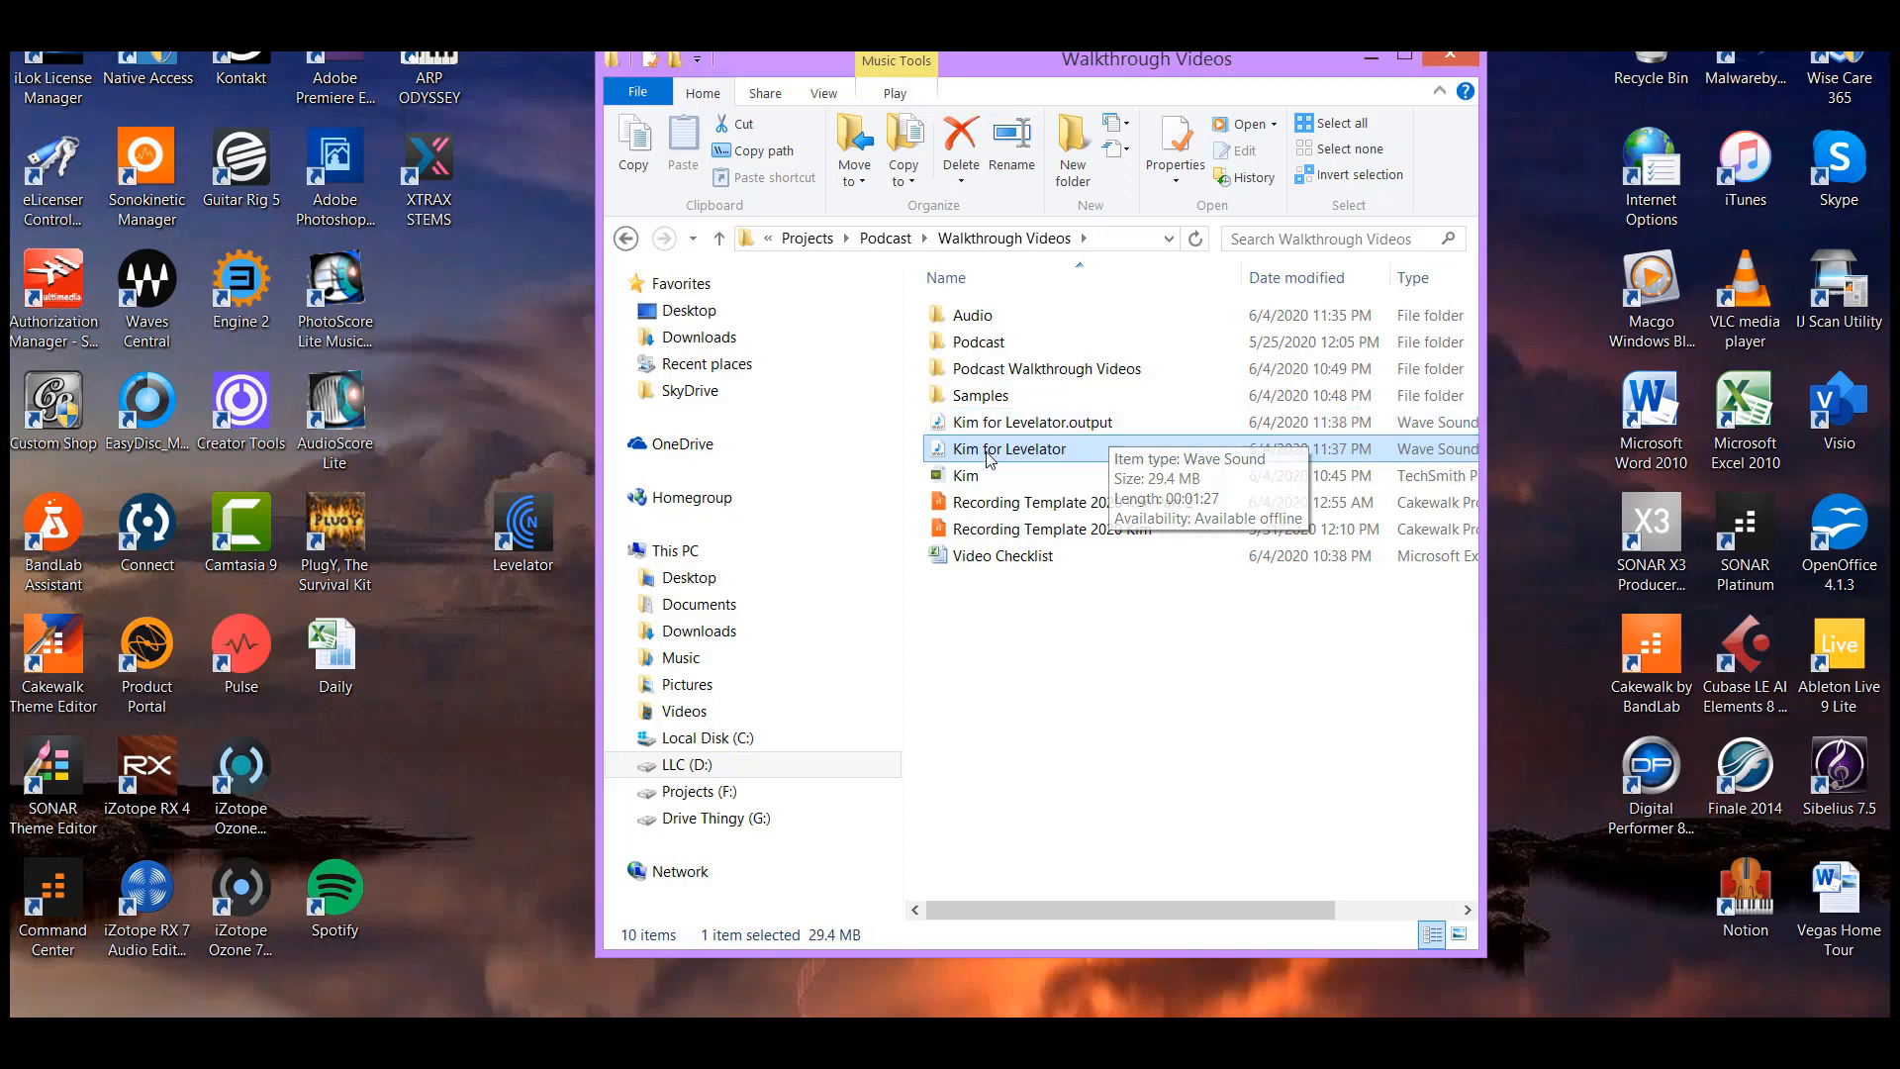
click(1056, 560)
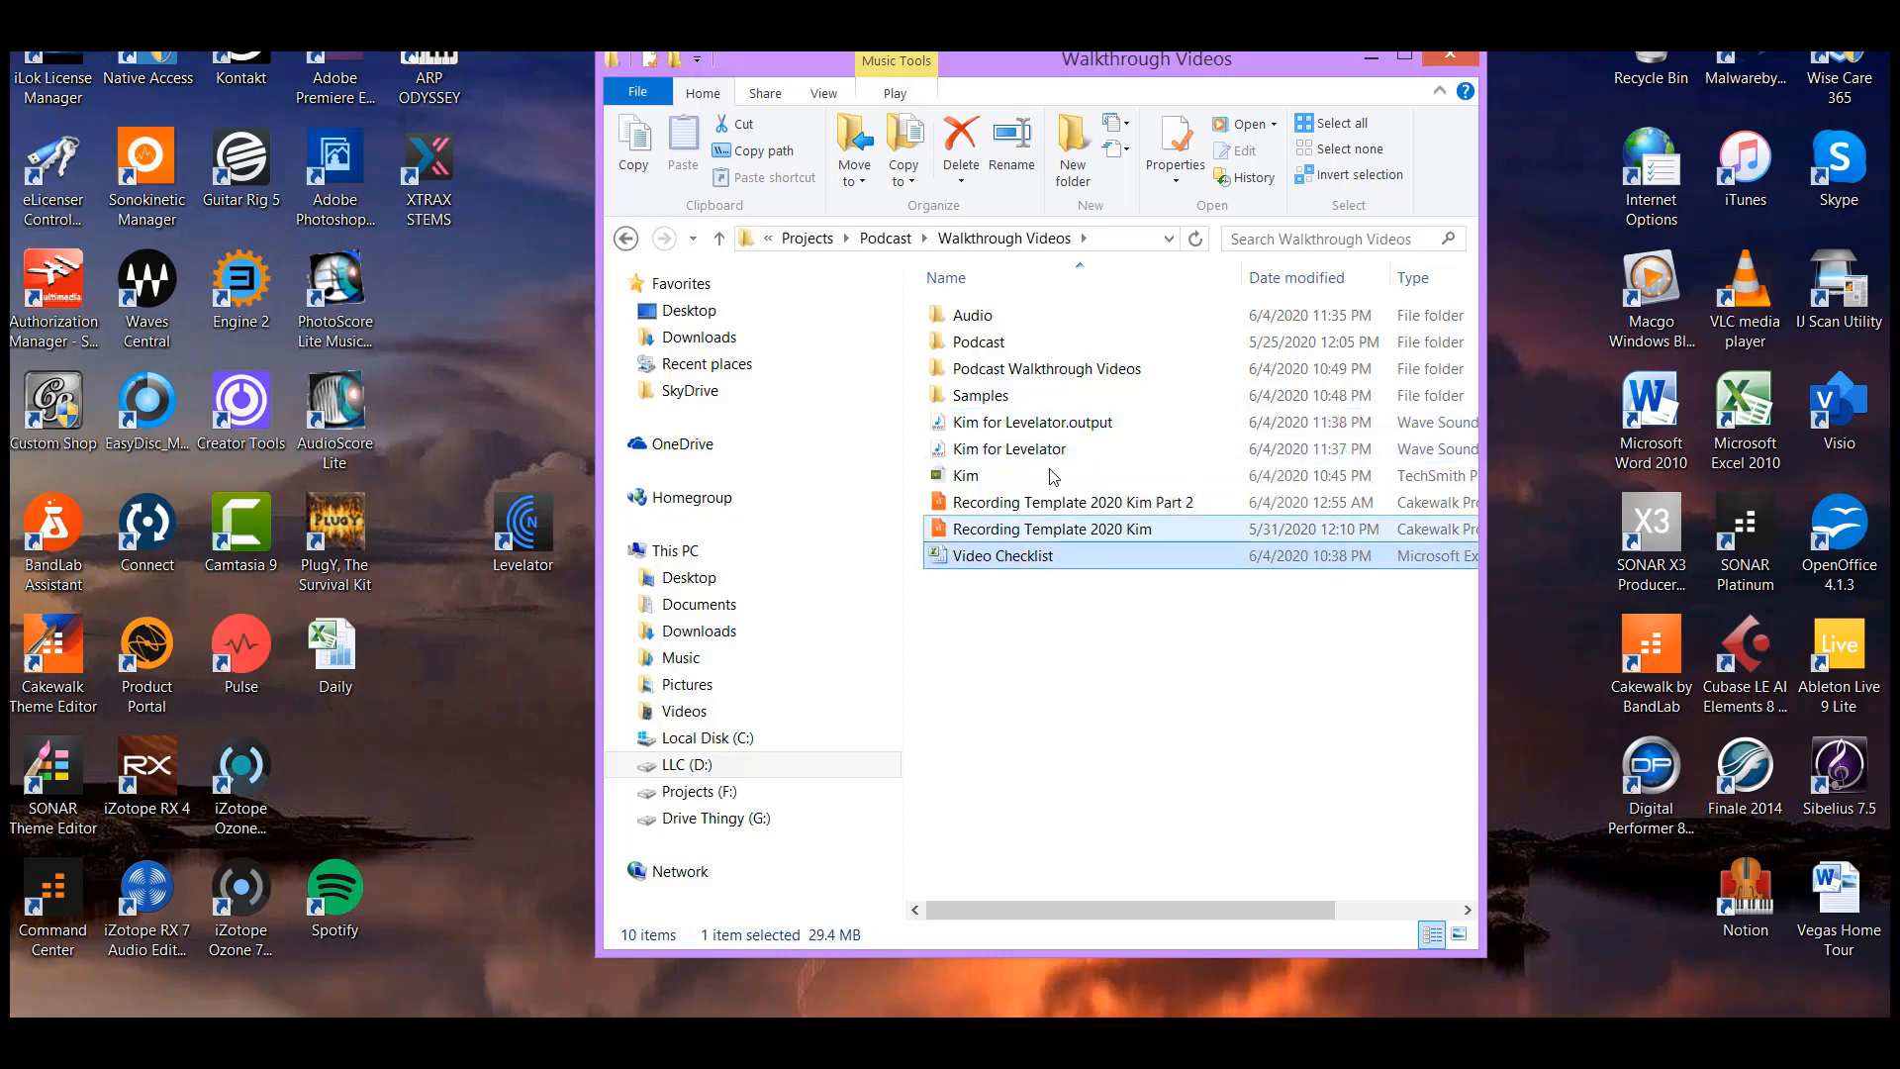
click(990, 432)
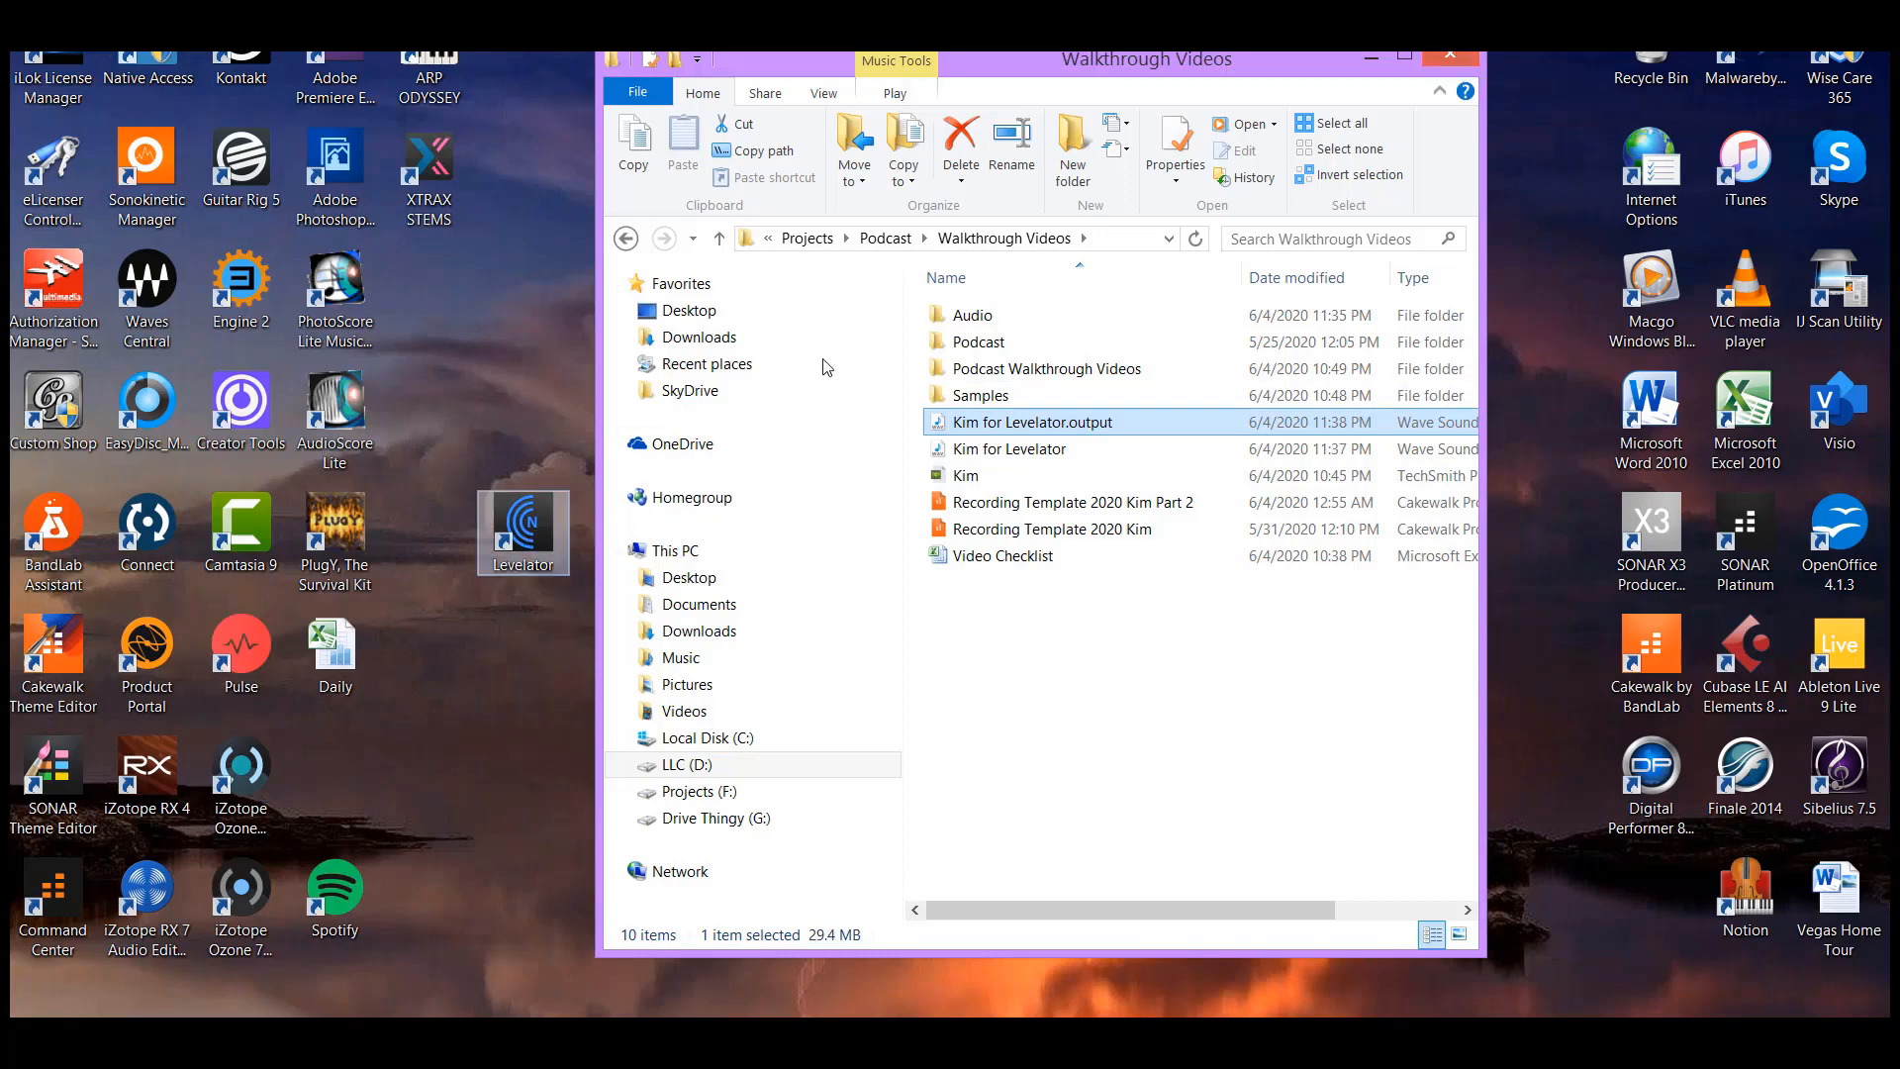
click(1456, 56)
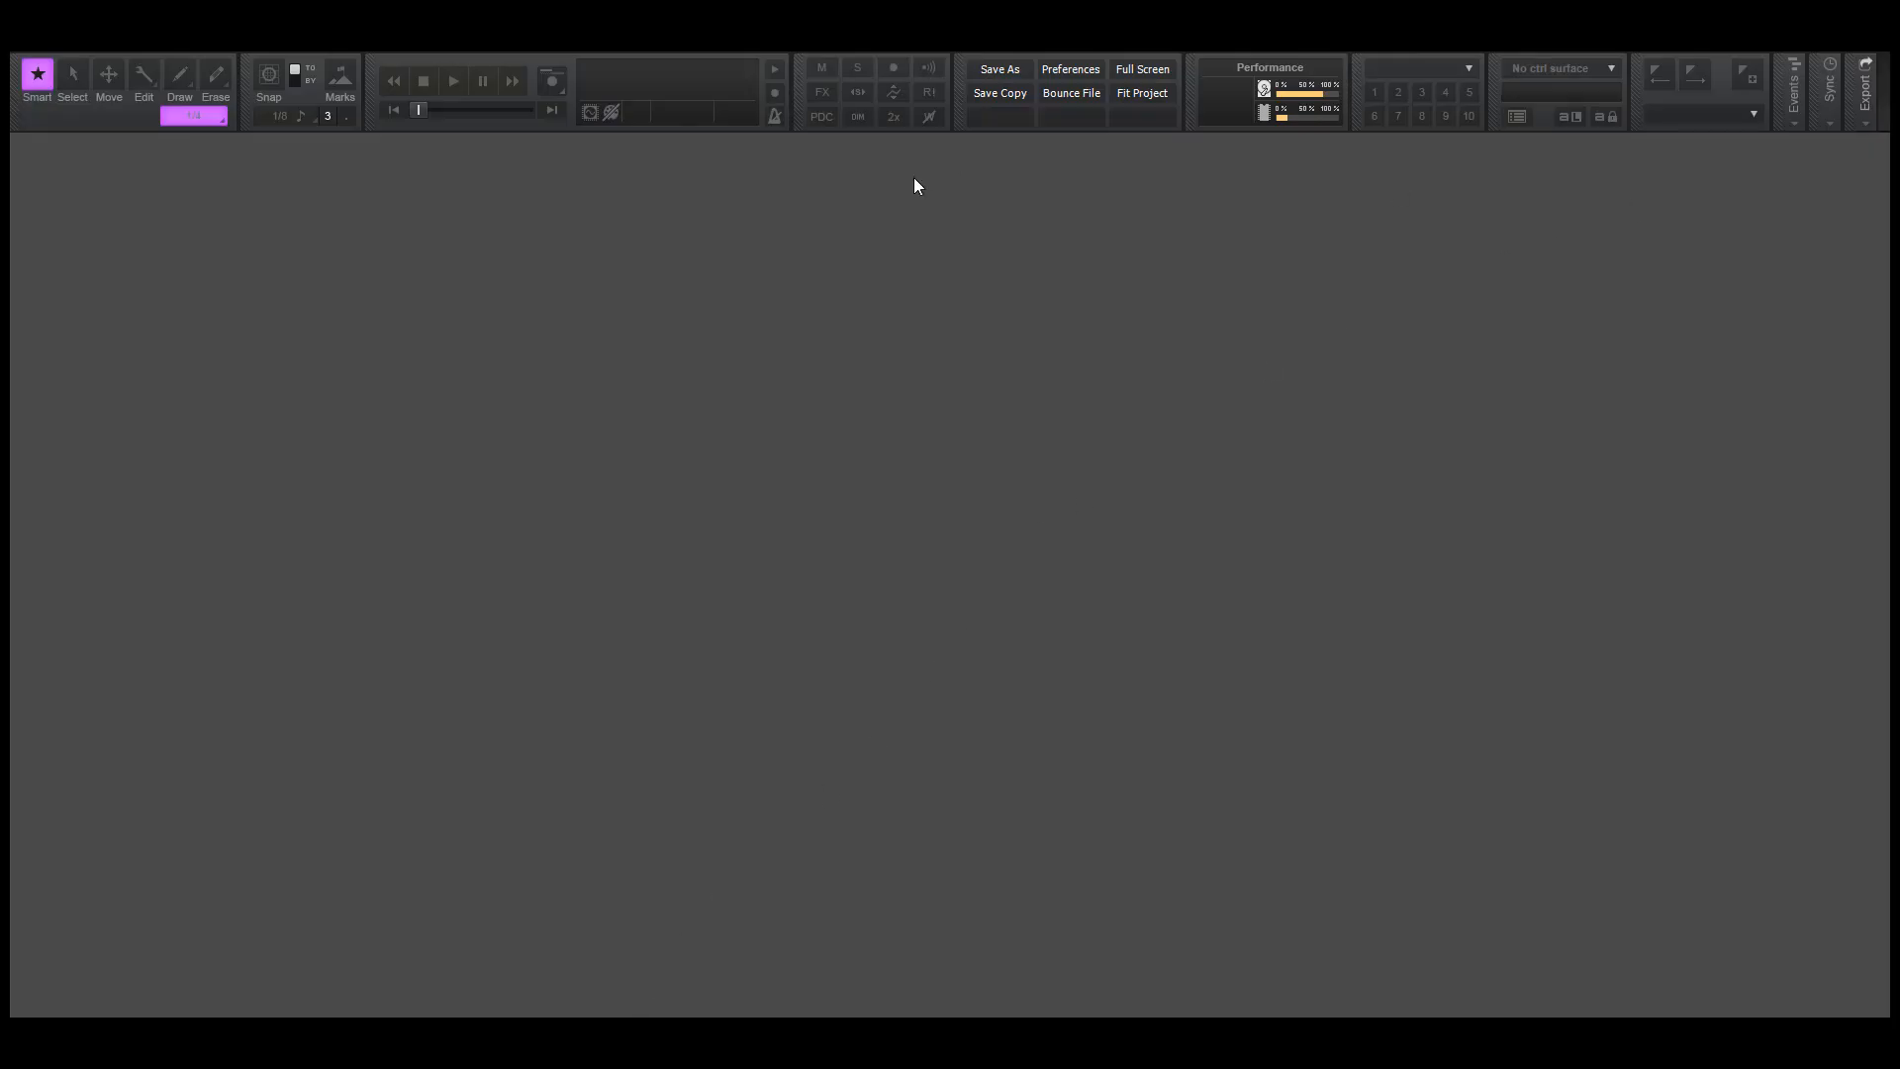
Open the "In and Out 2020" project from Walkthrough Videos > Podcast > Templates within Projects > Podcast on the LLC (D:) drive
click(30, 46)
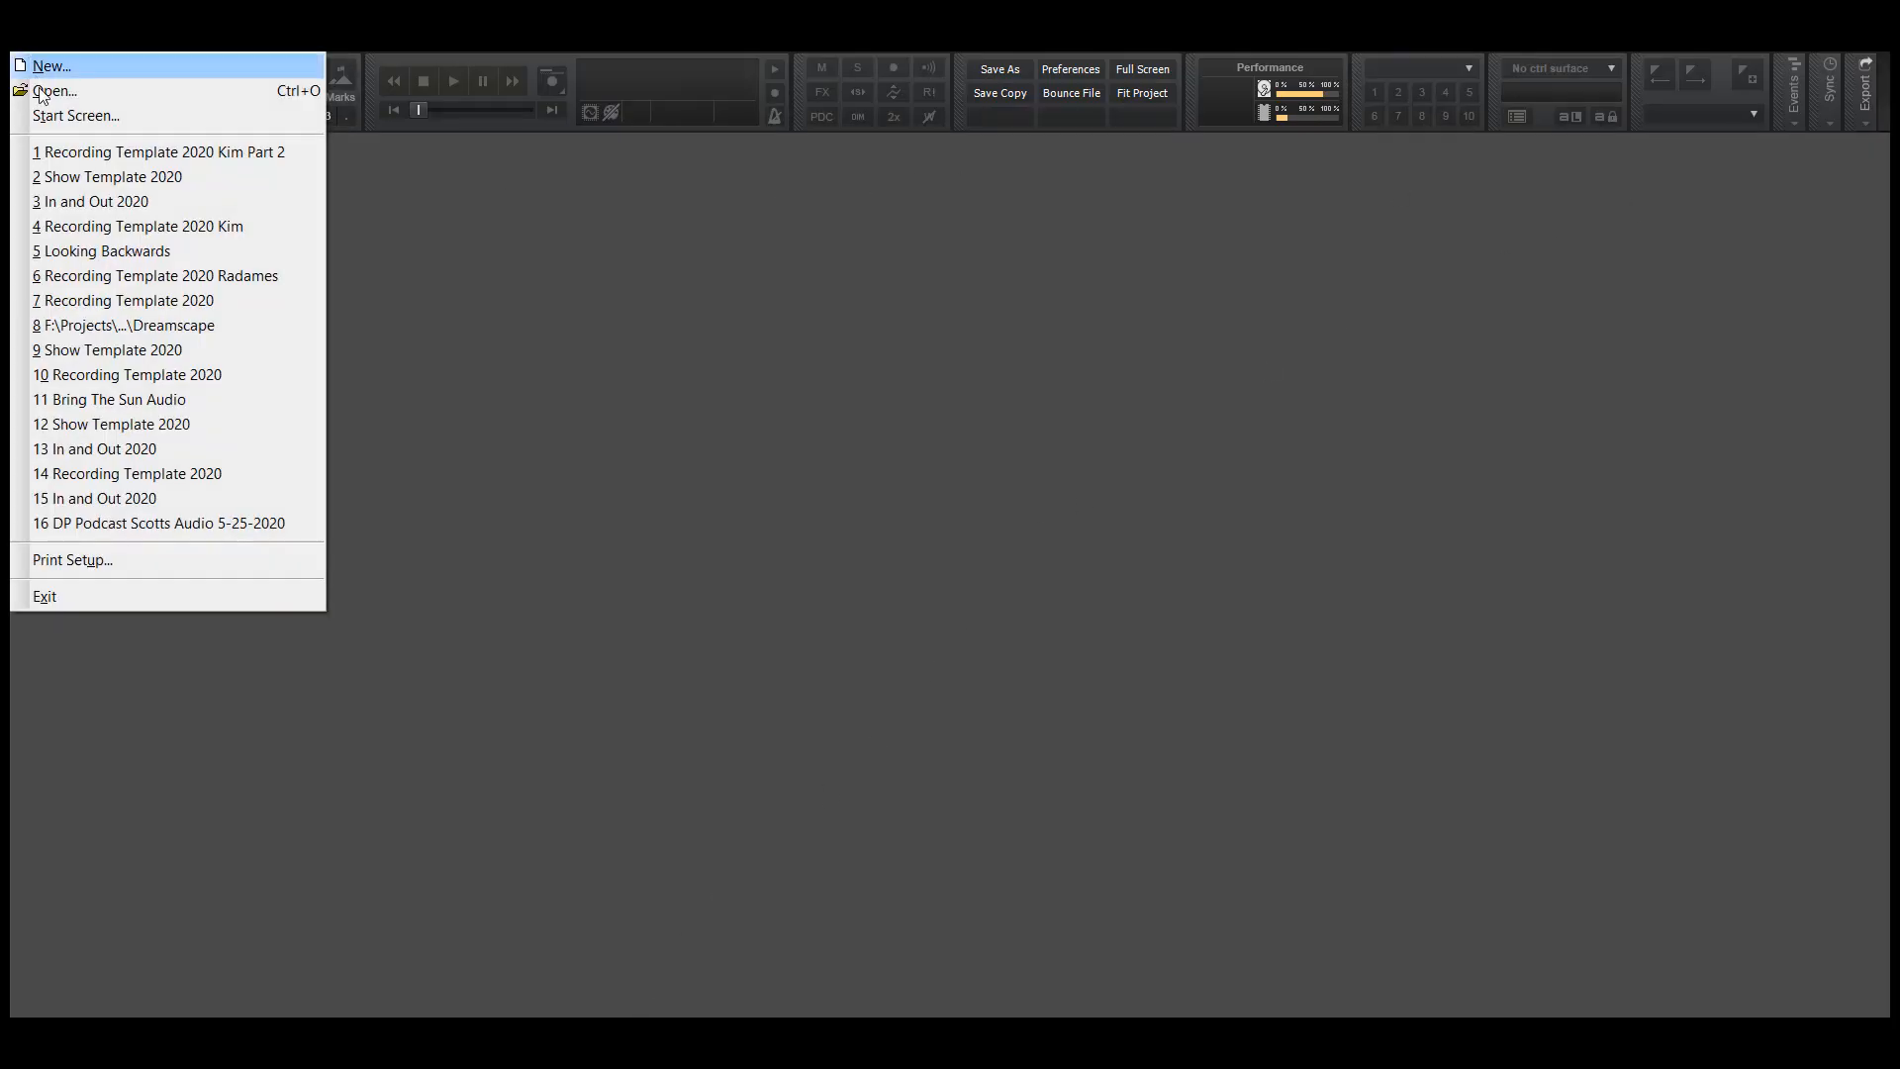
click(45, 91)
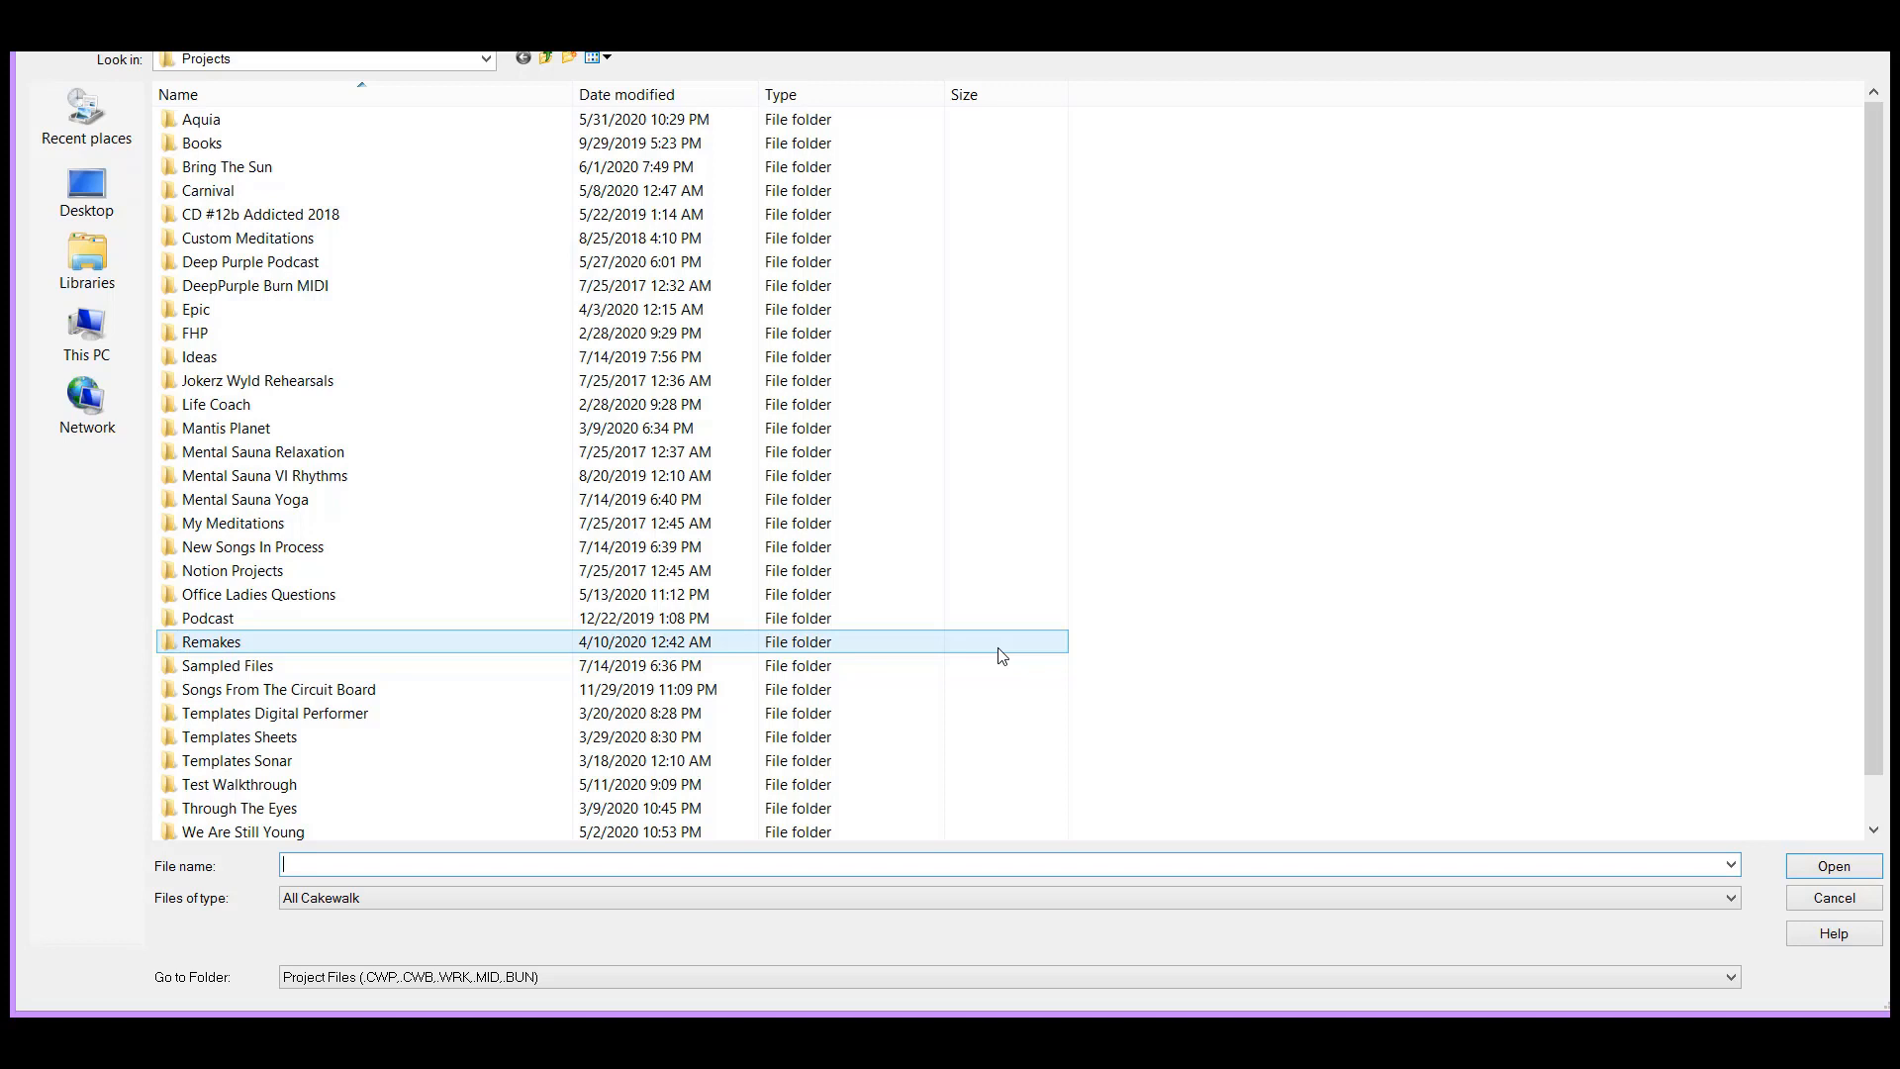
click(87, 334)
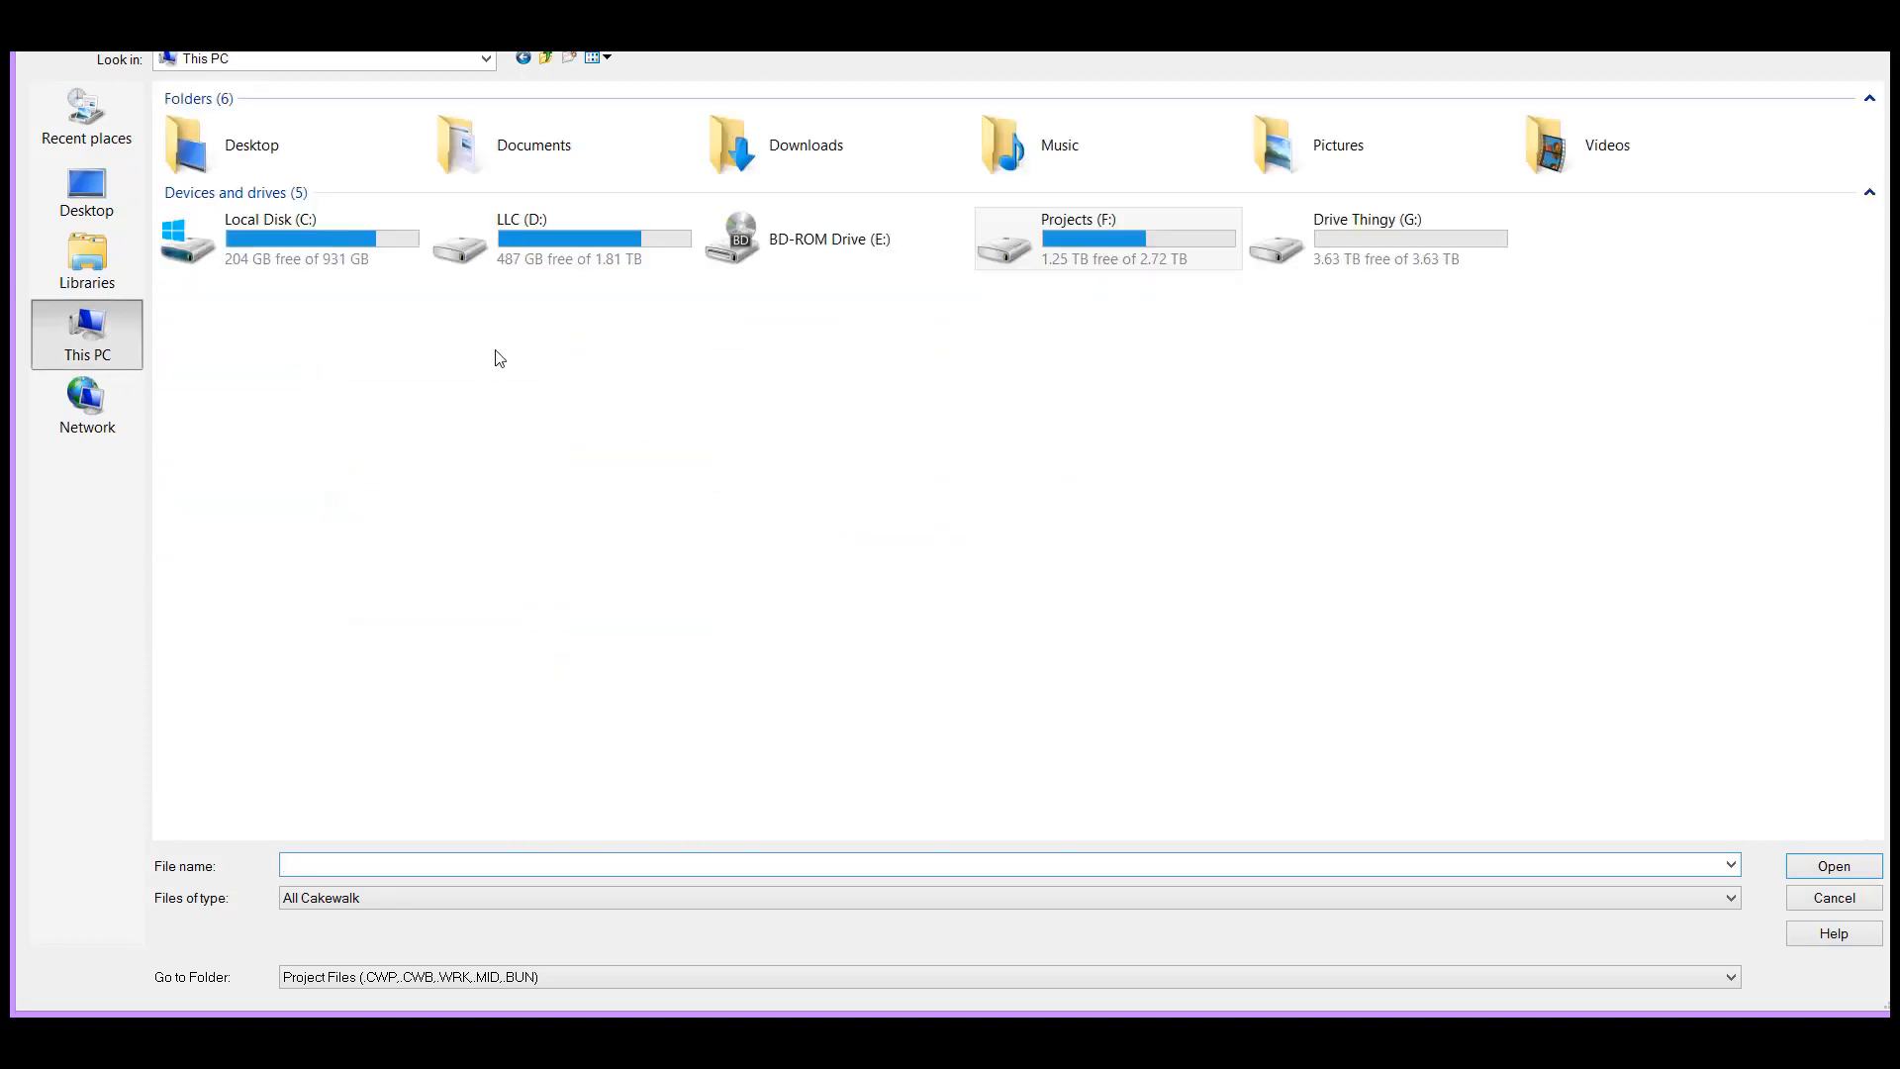
double_click(588, 264)
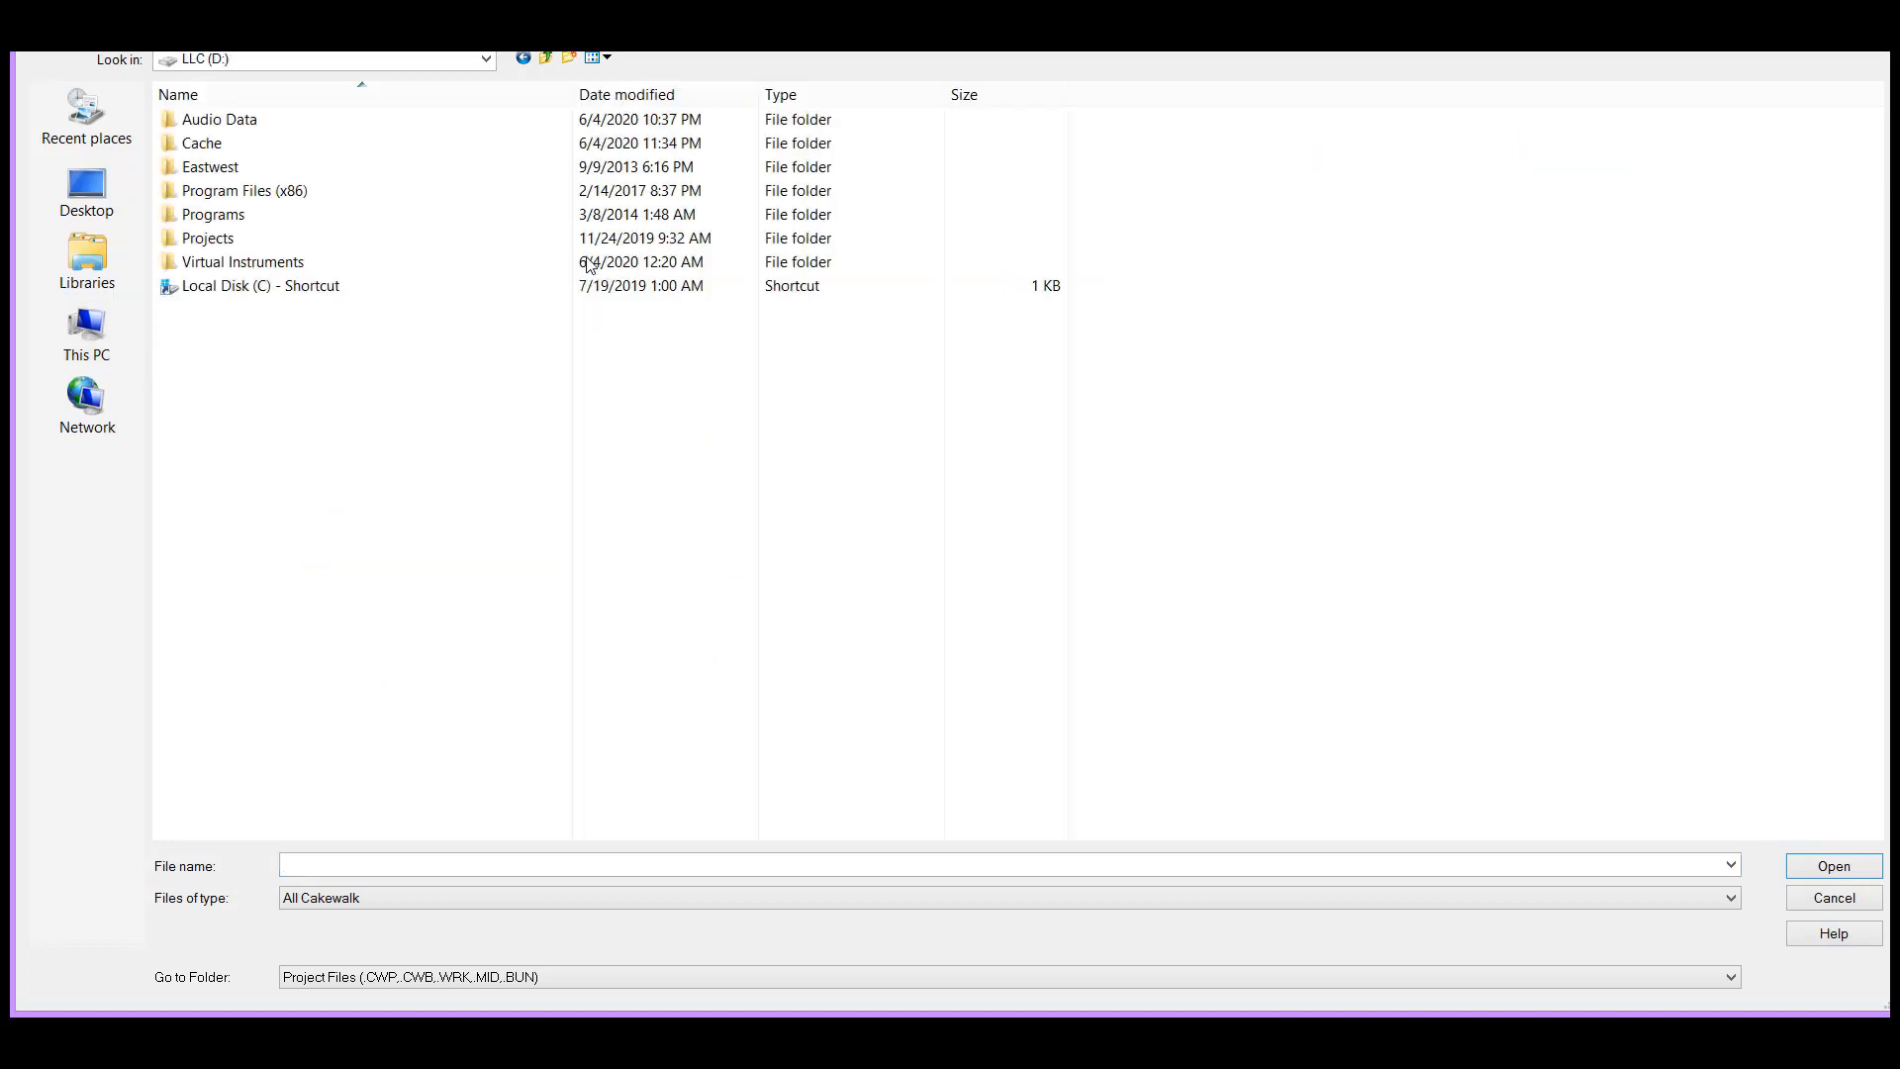
double_click(218, 239)
double_click(210, 145)
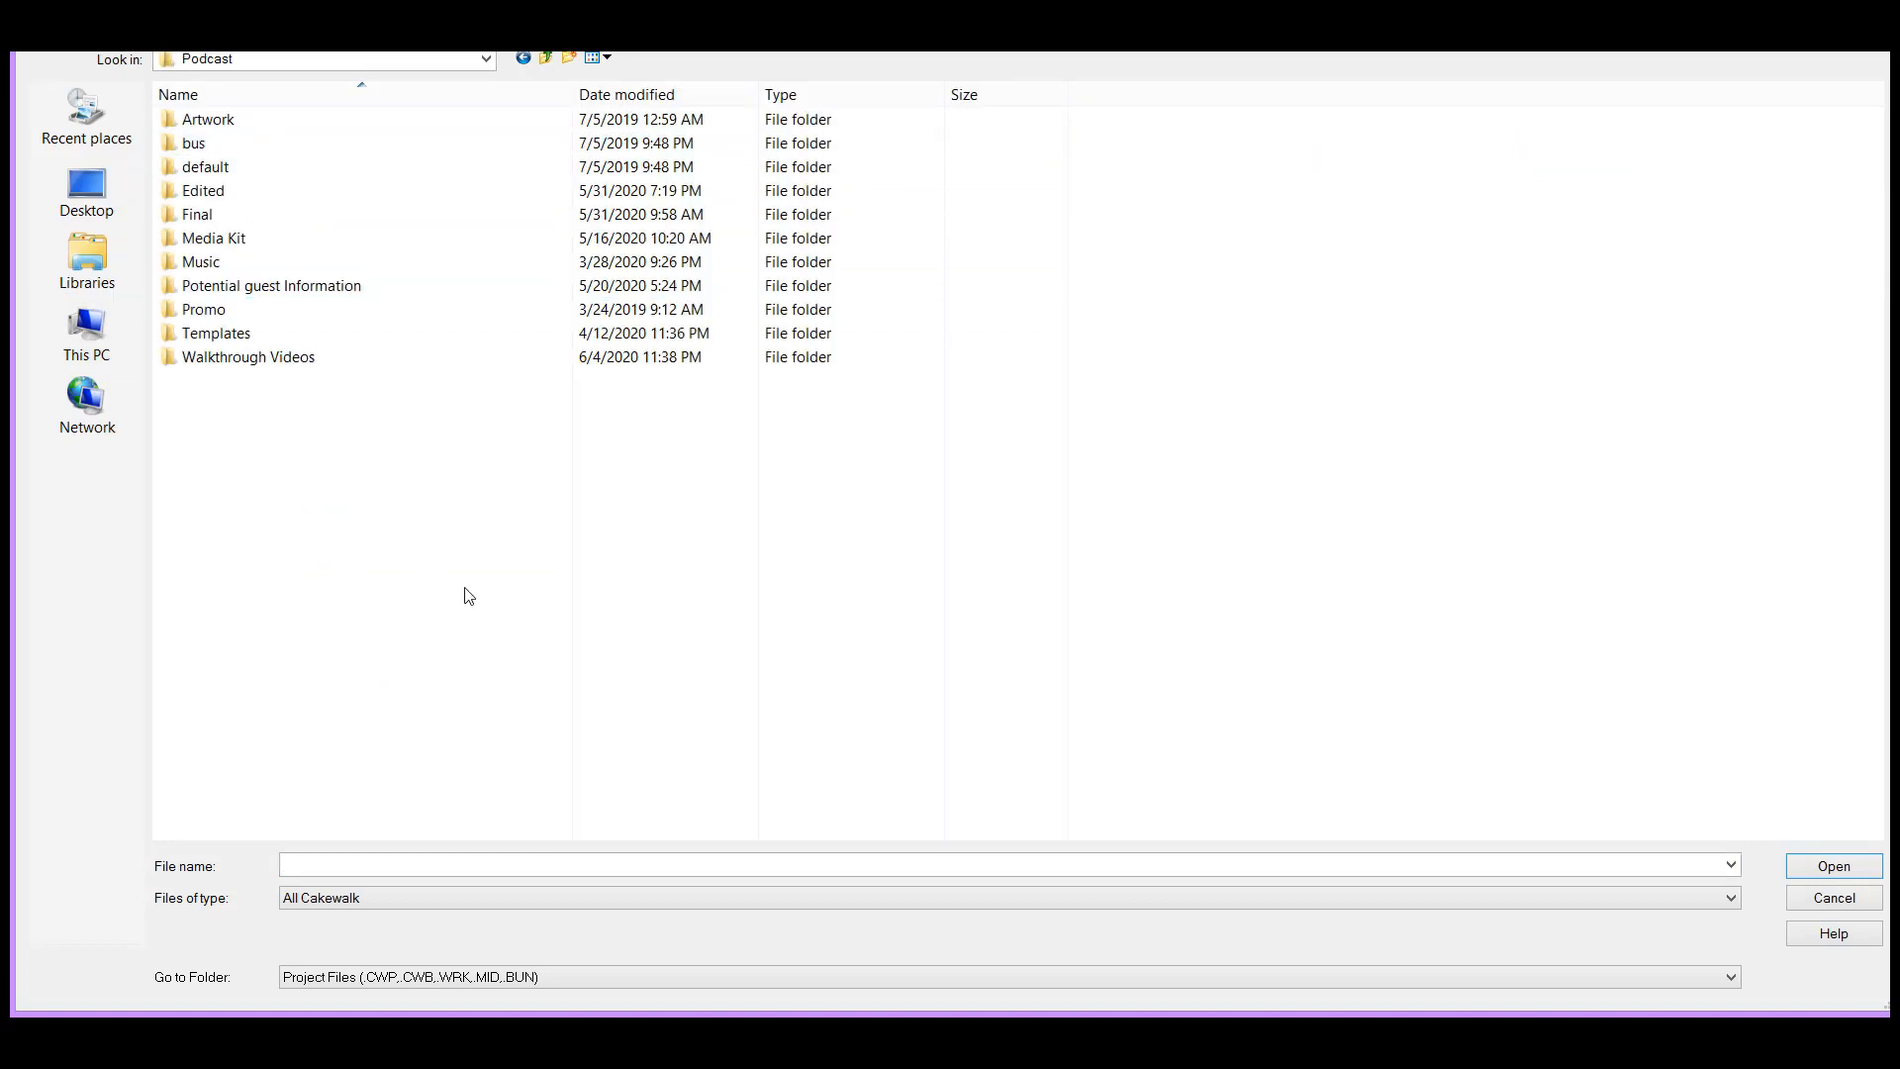
double_click(259, 358)
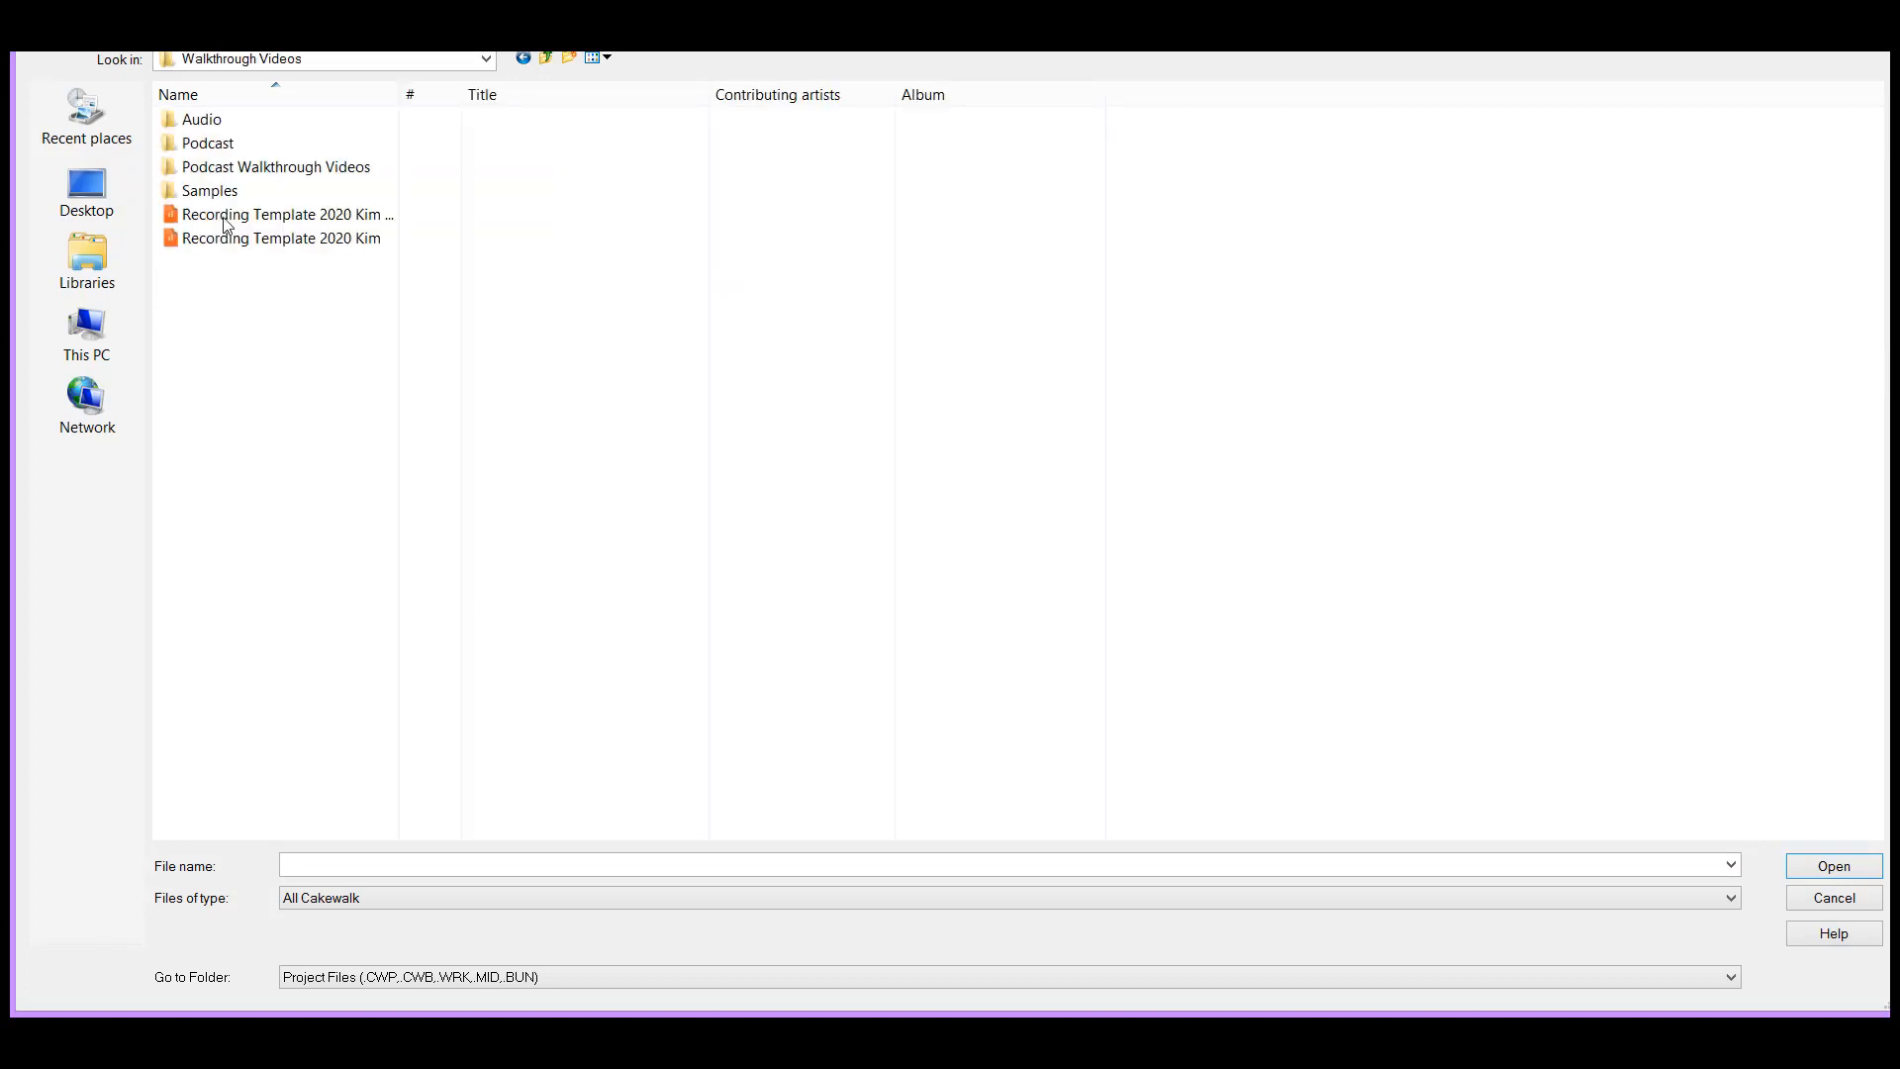
double_click(205, 147)
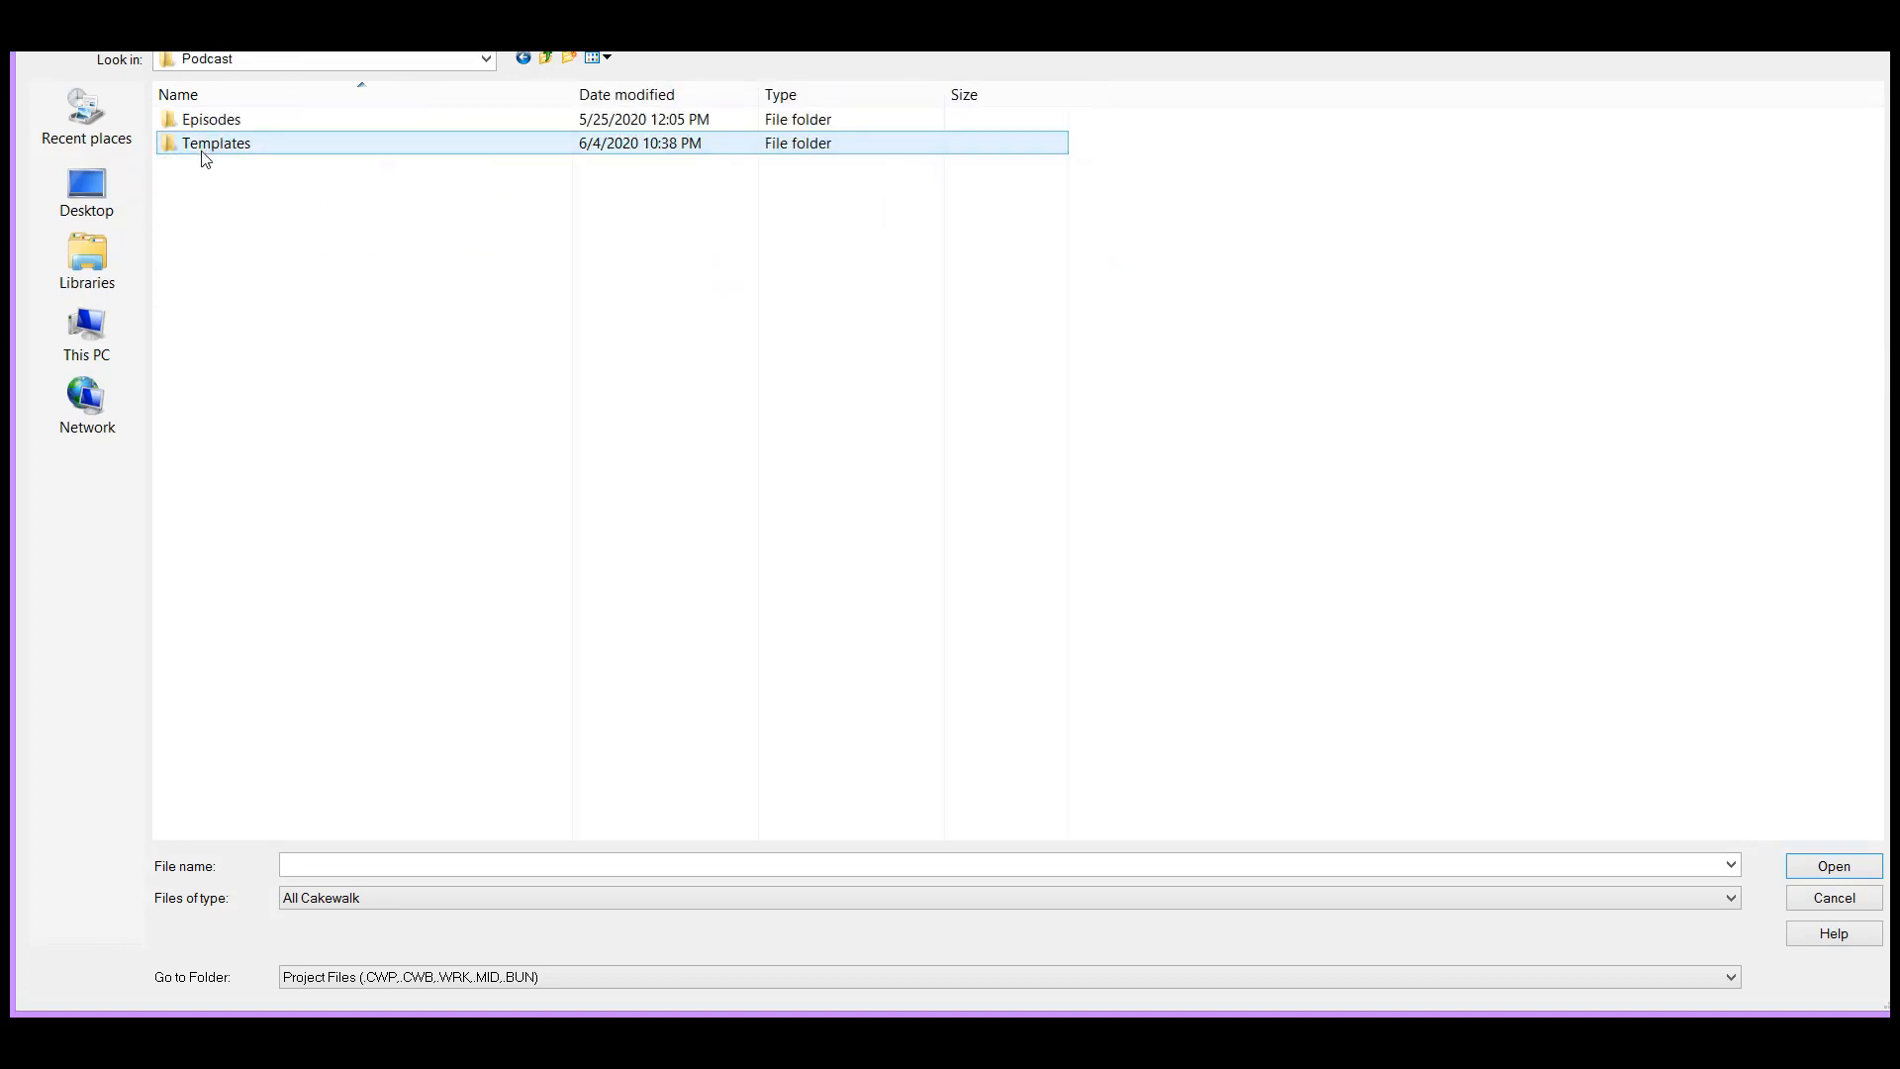
double_click(205, 147)
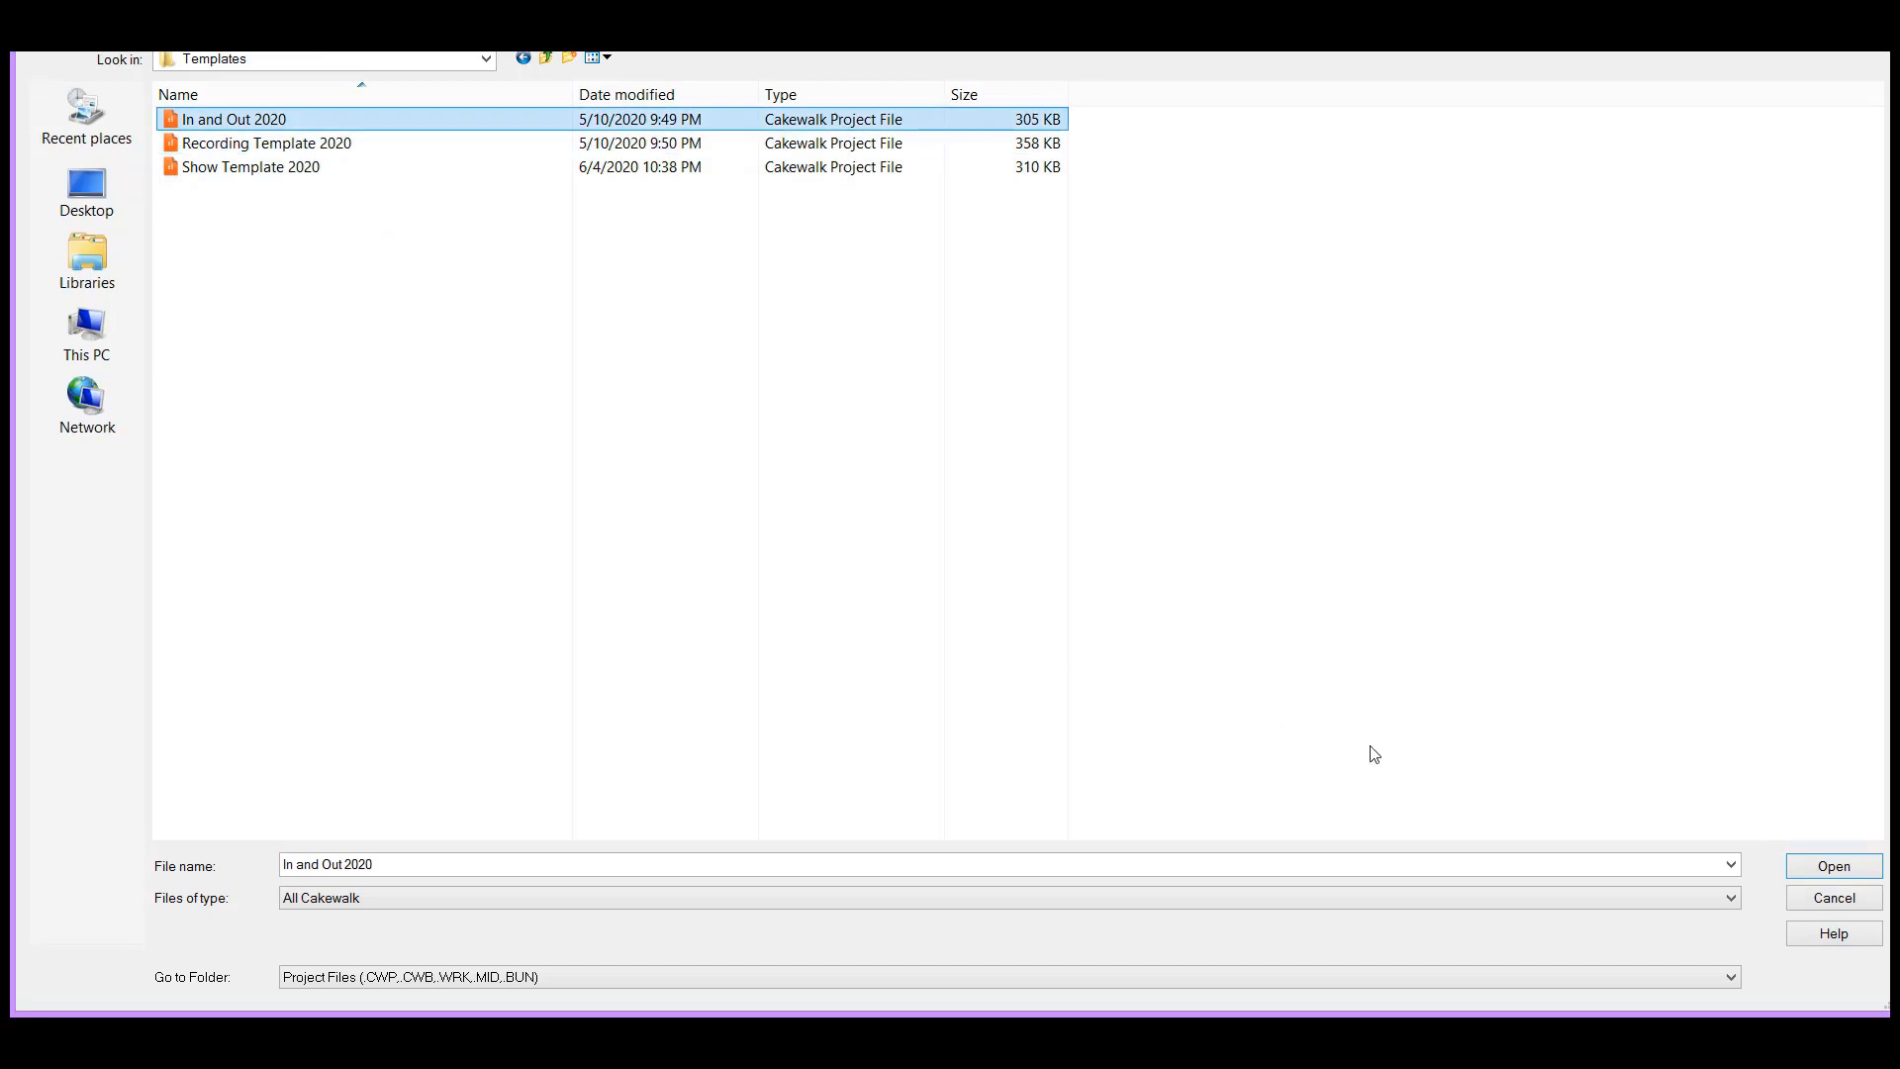
click(1831, 865)
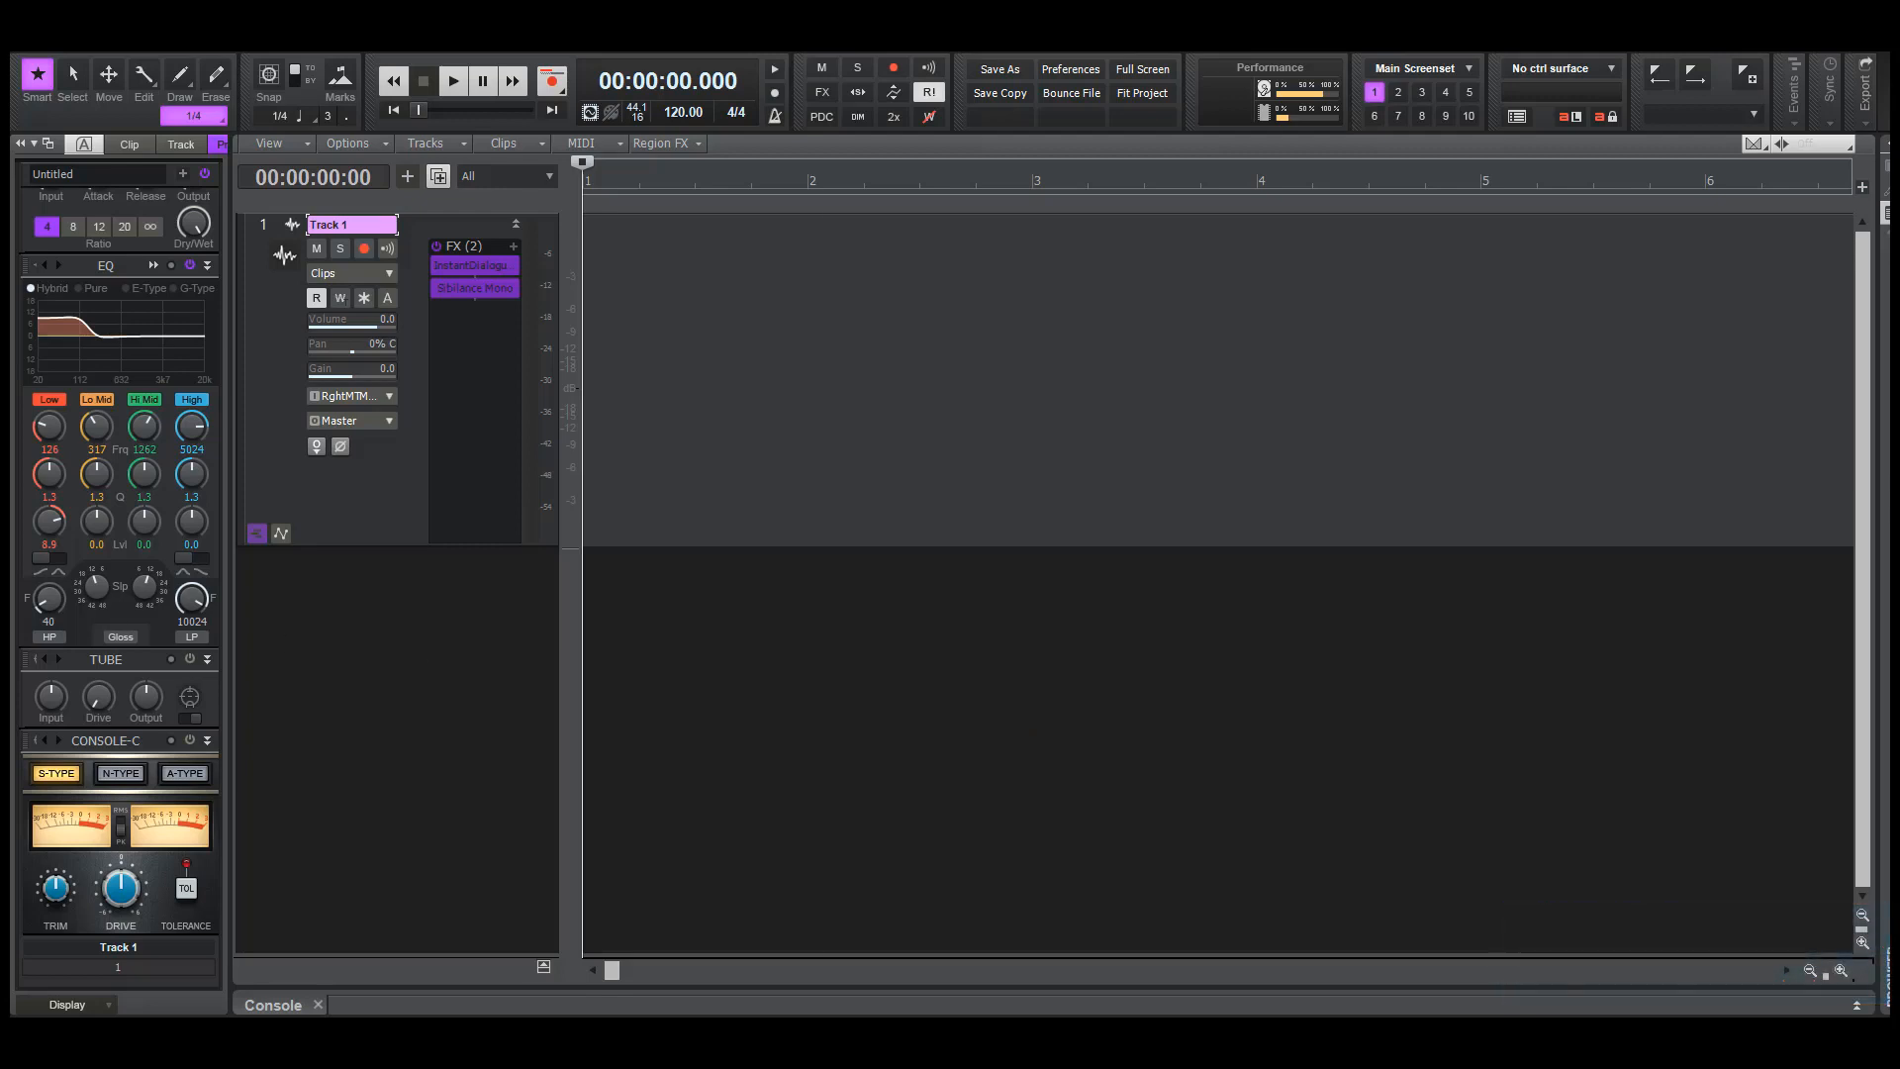
Bypass the Track 1 effects rack and arm the track for recording
click(438, 247)
click(364, 248)
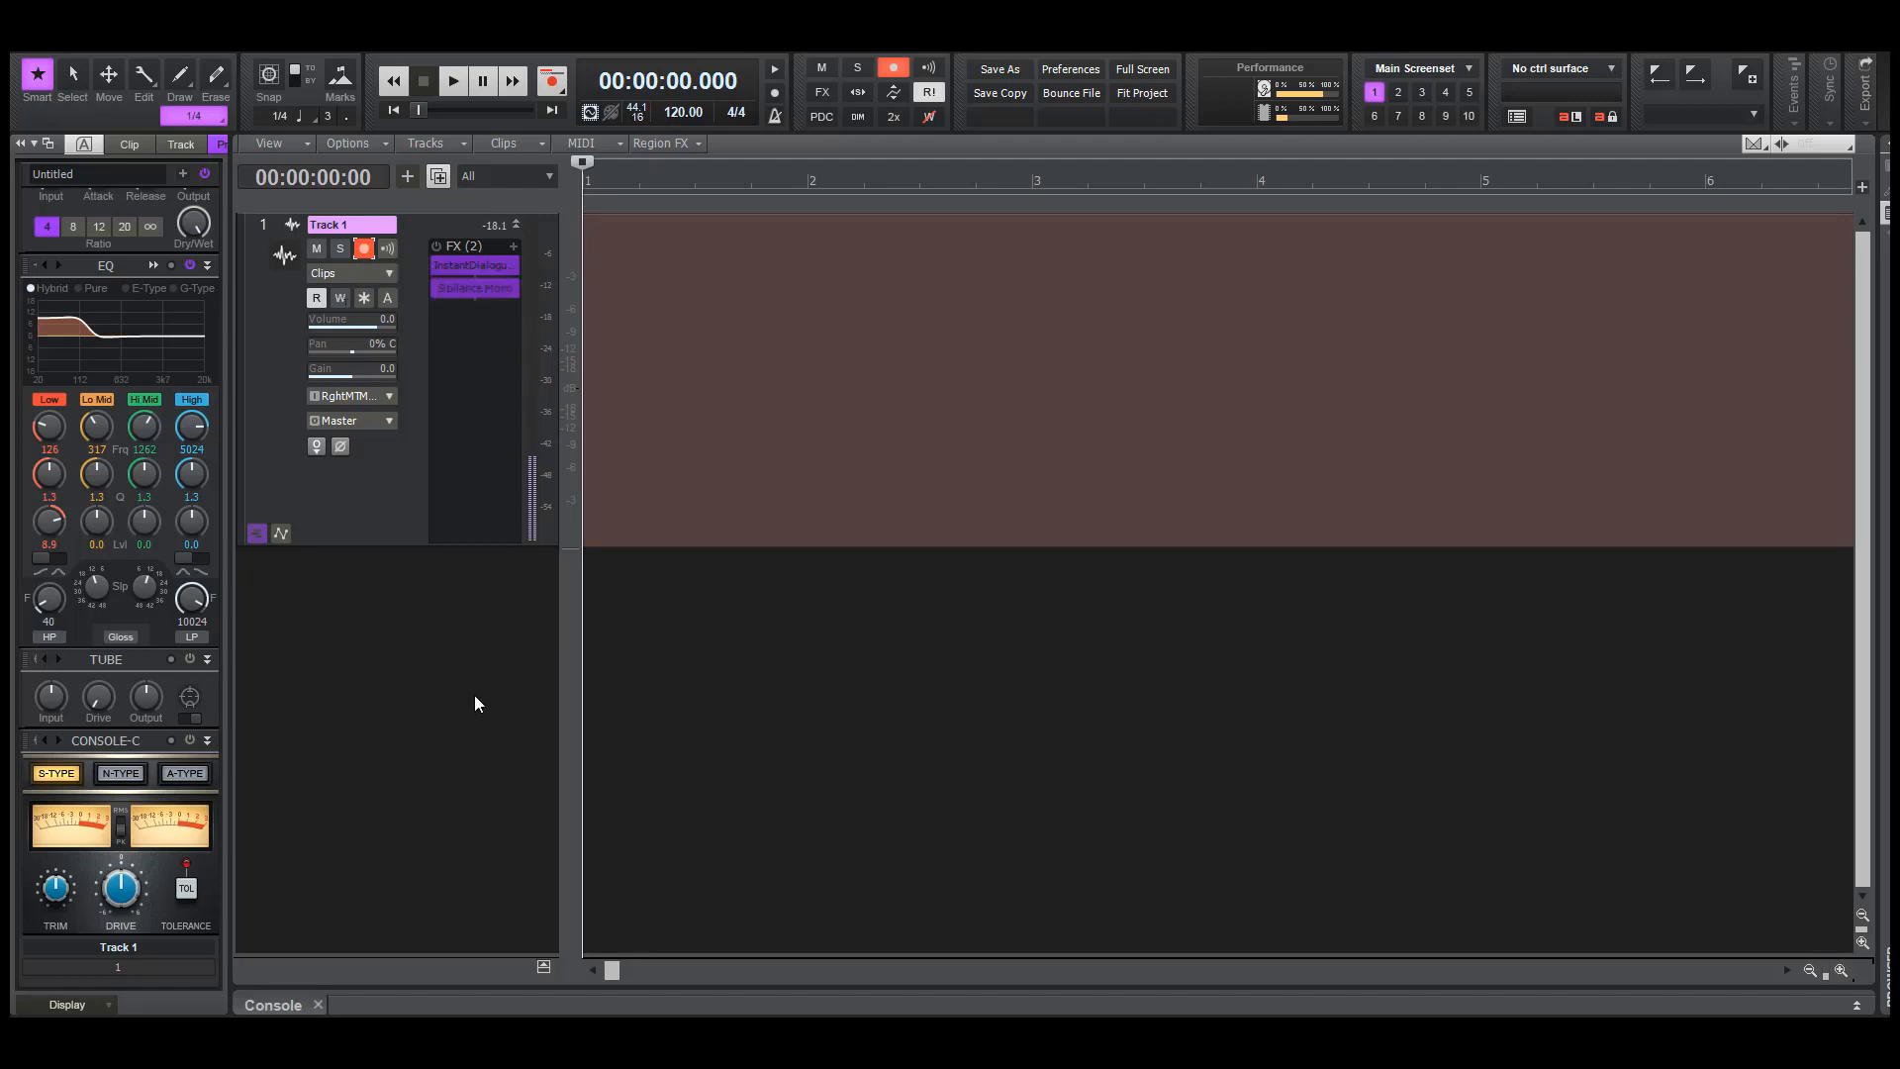
key(r)
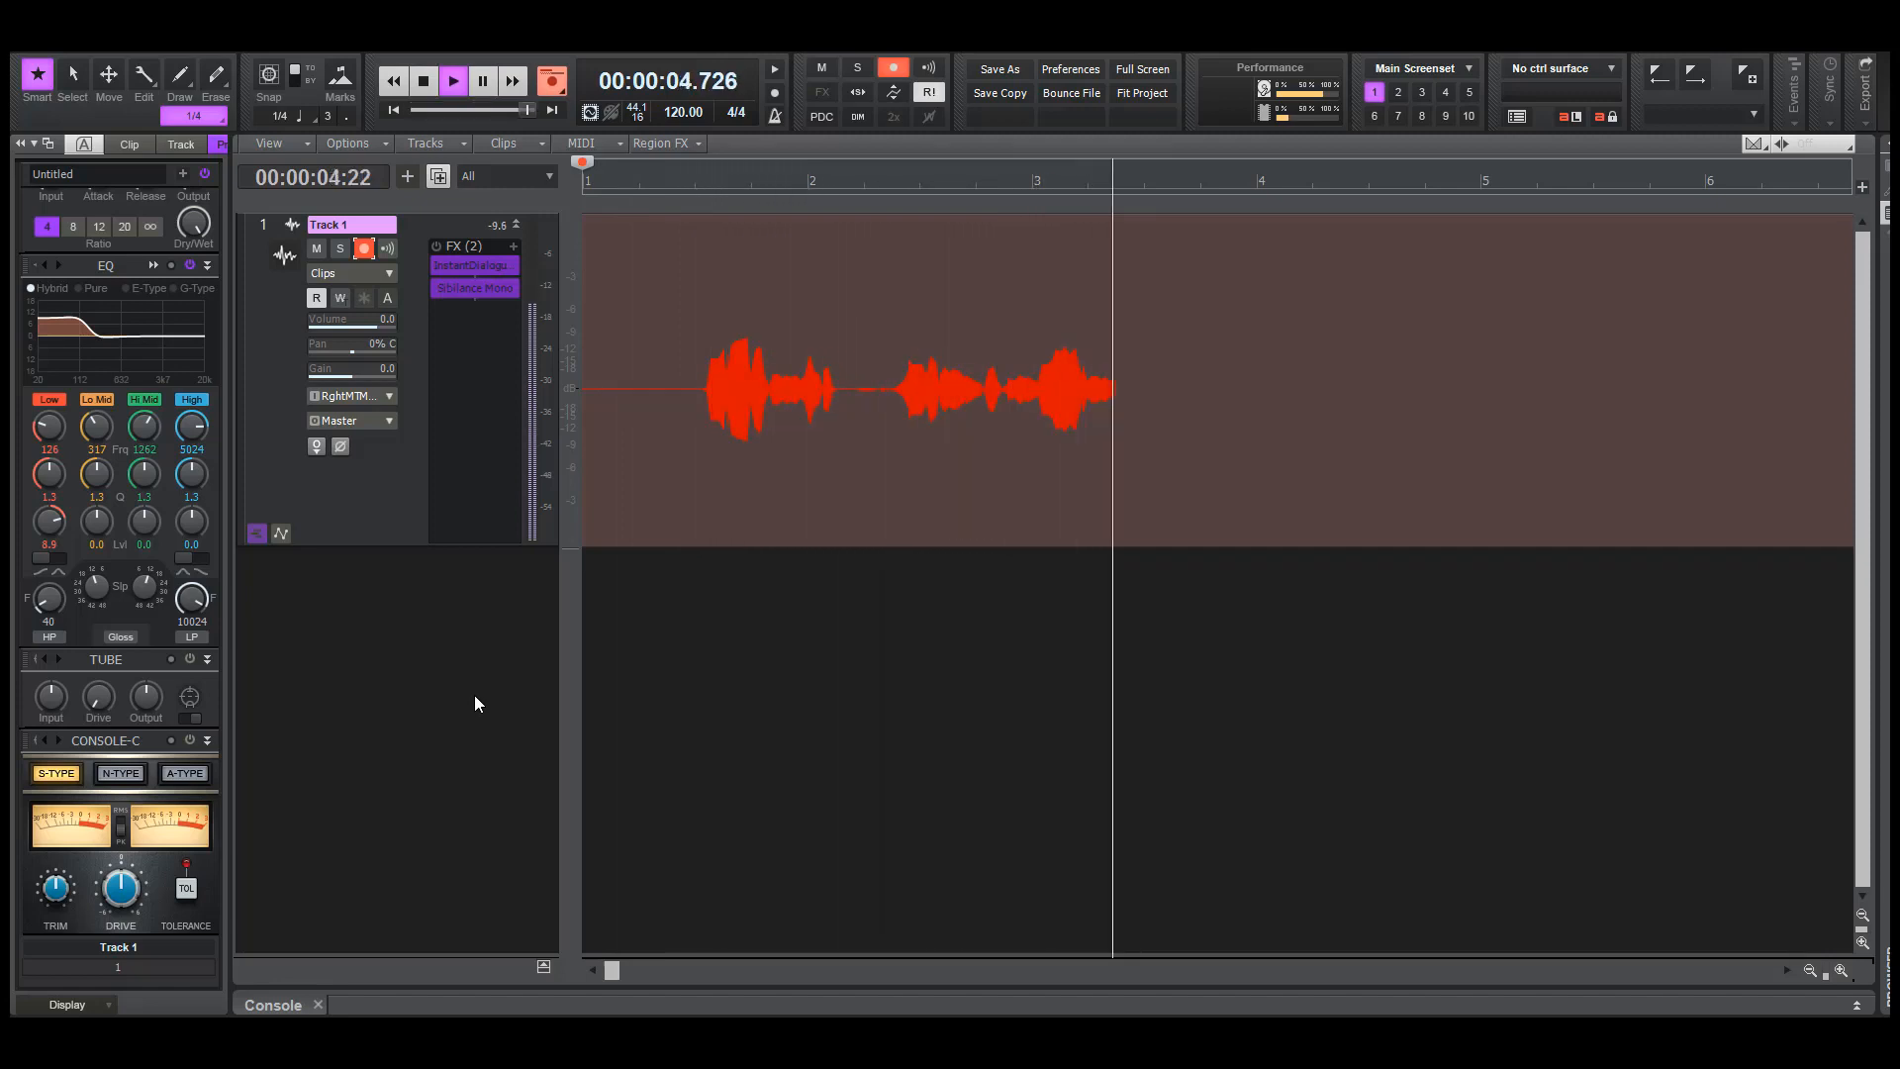
key(space)
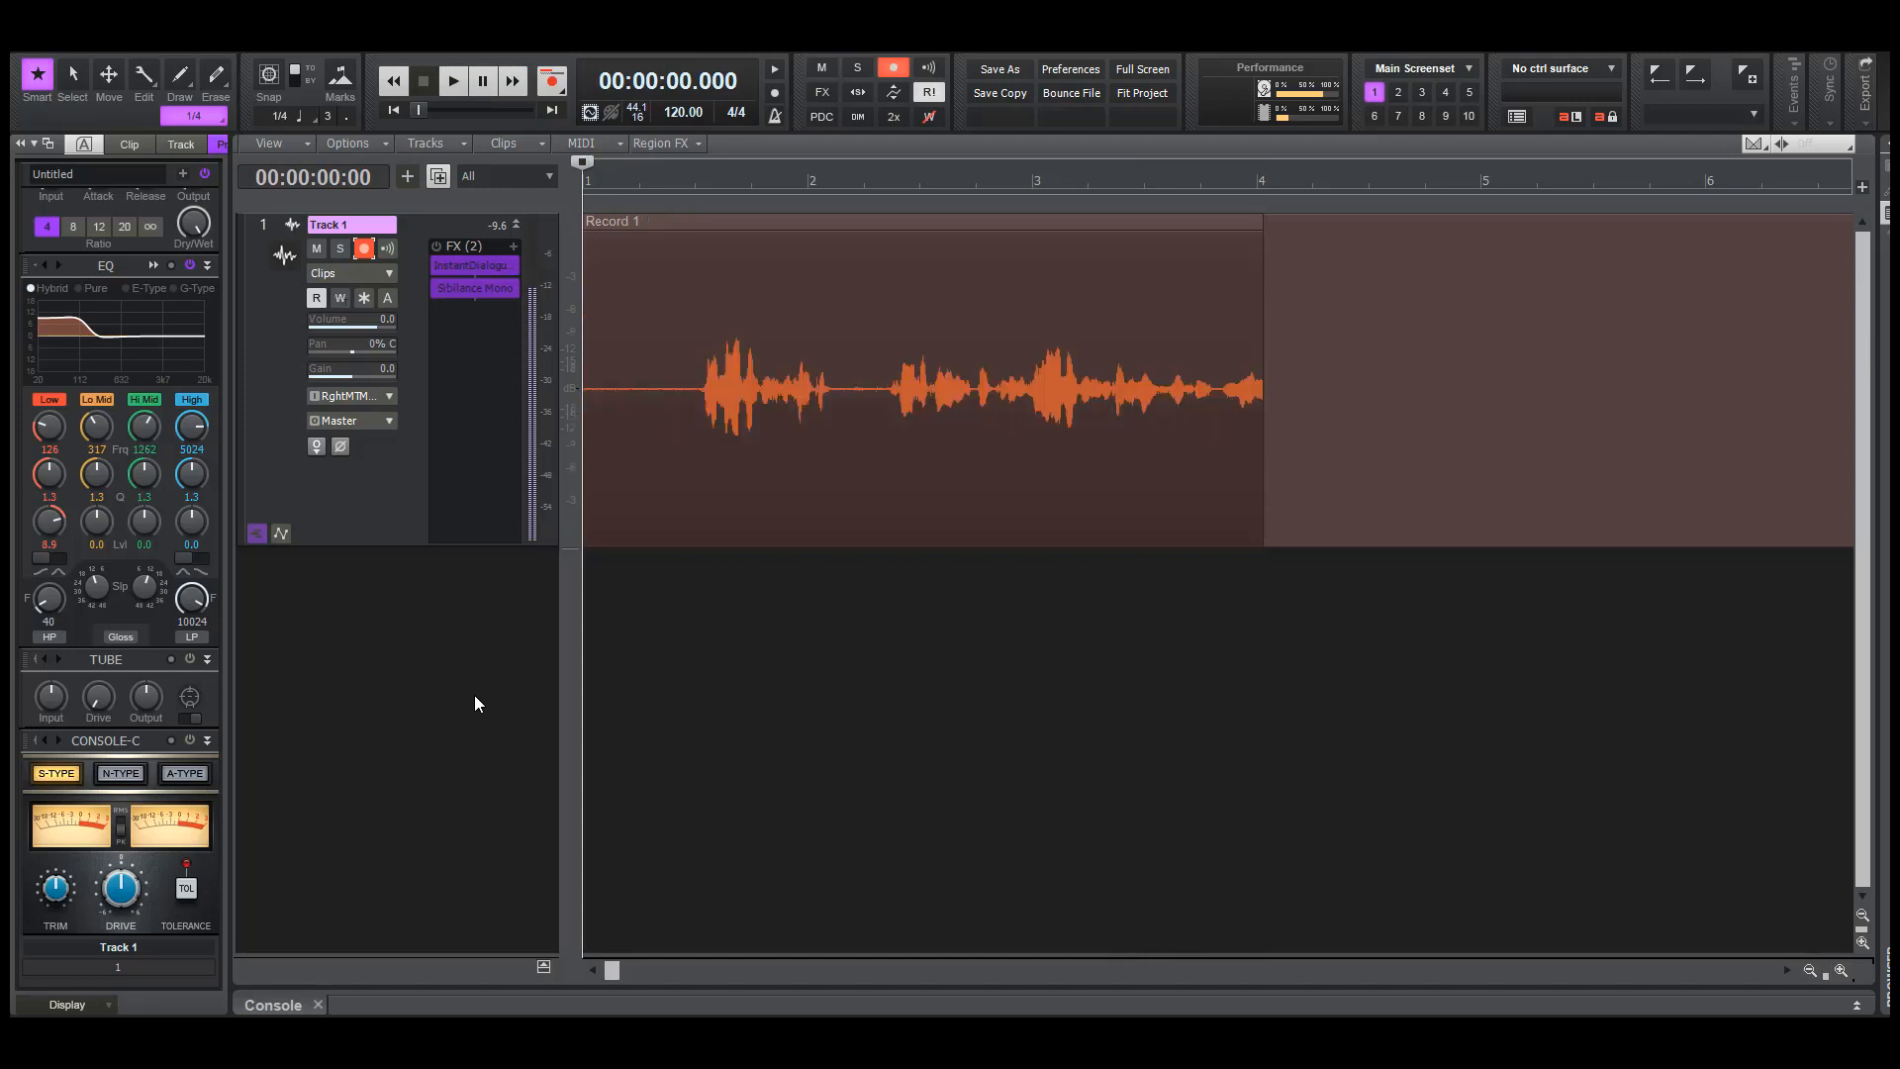
key(ctrl+z)
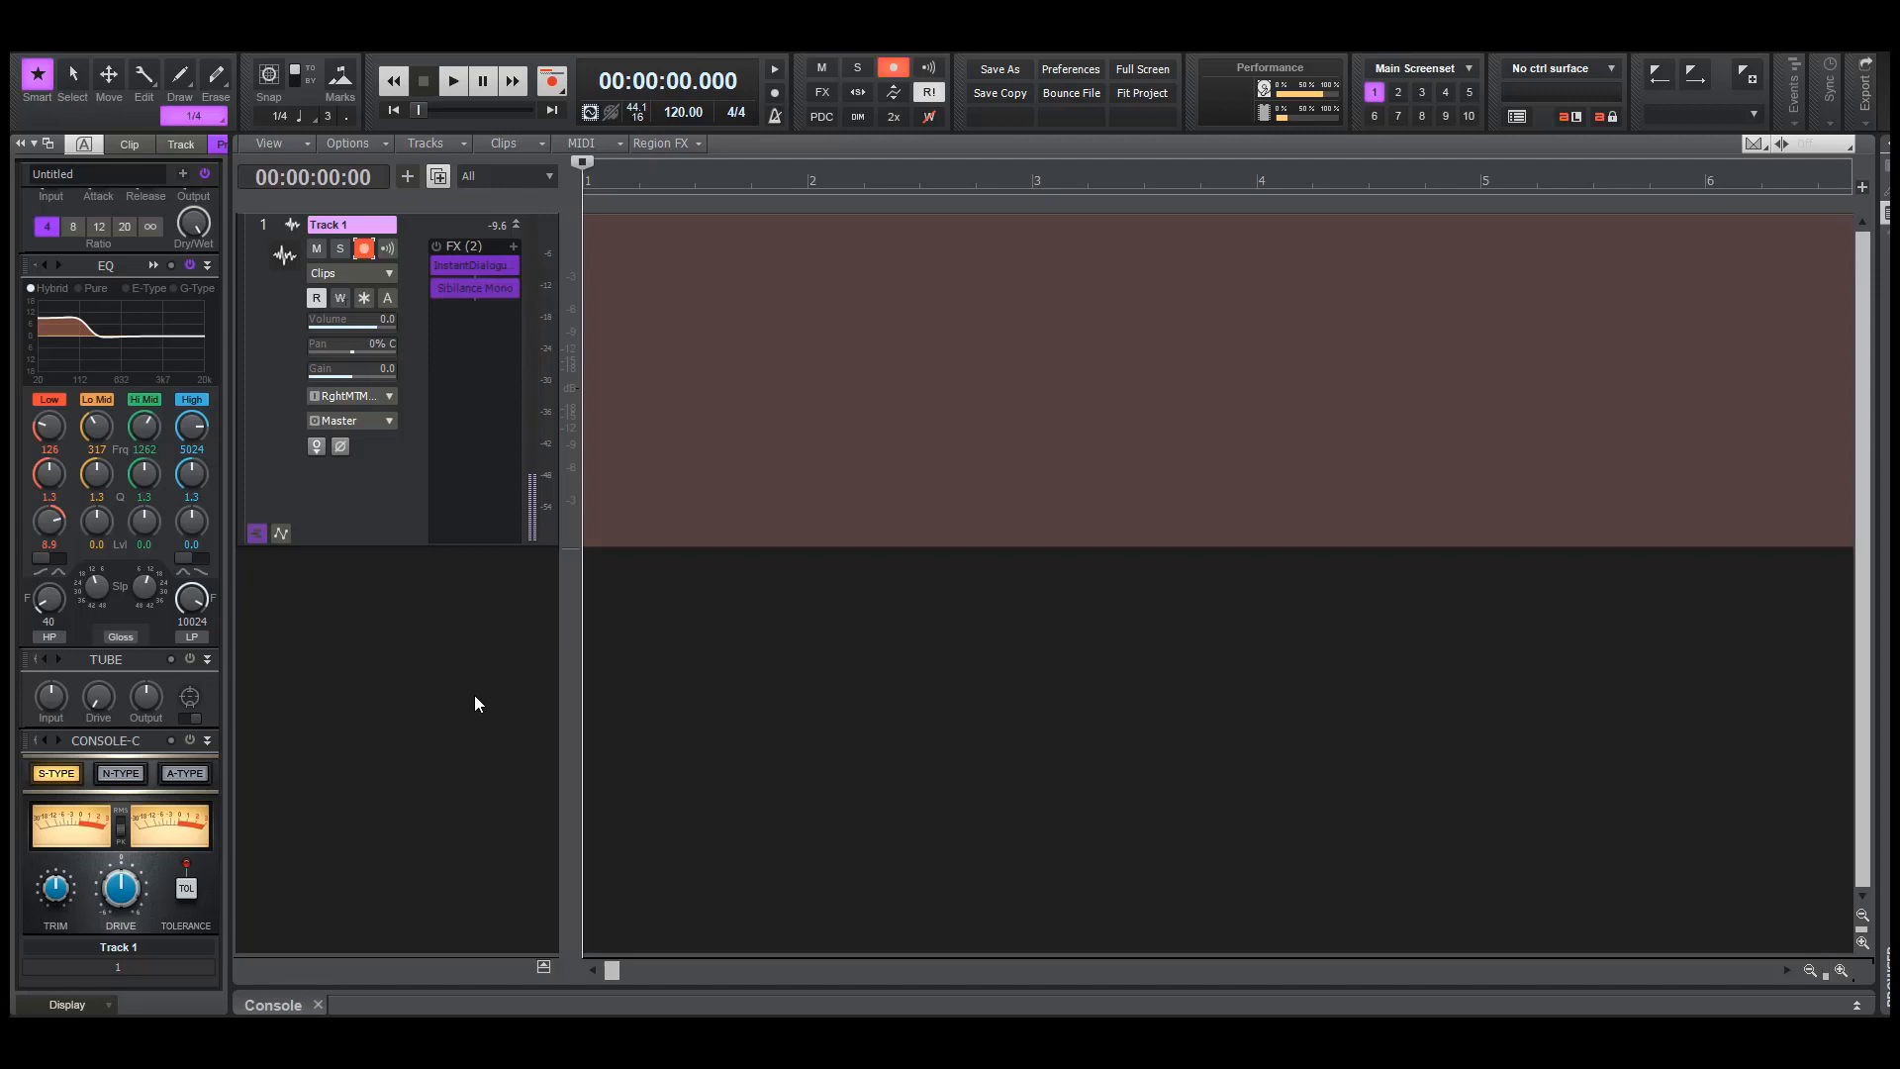
Record two separate dialogue takes on Track 1, the first from the project start and the second from about 00:00:12.849
key(r)
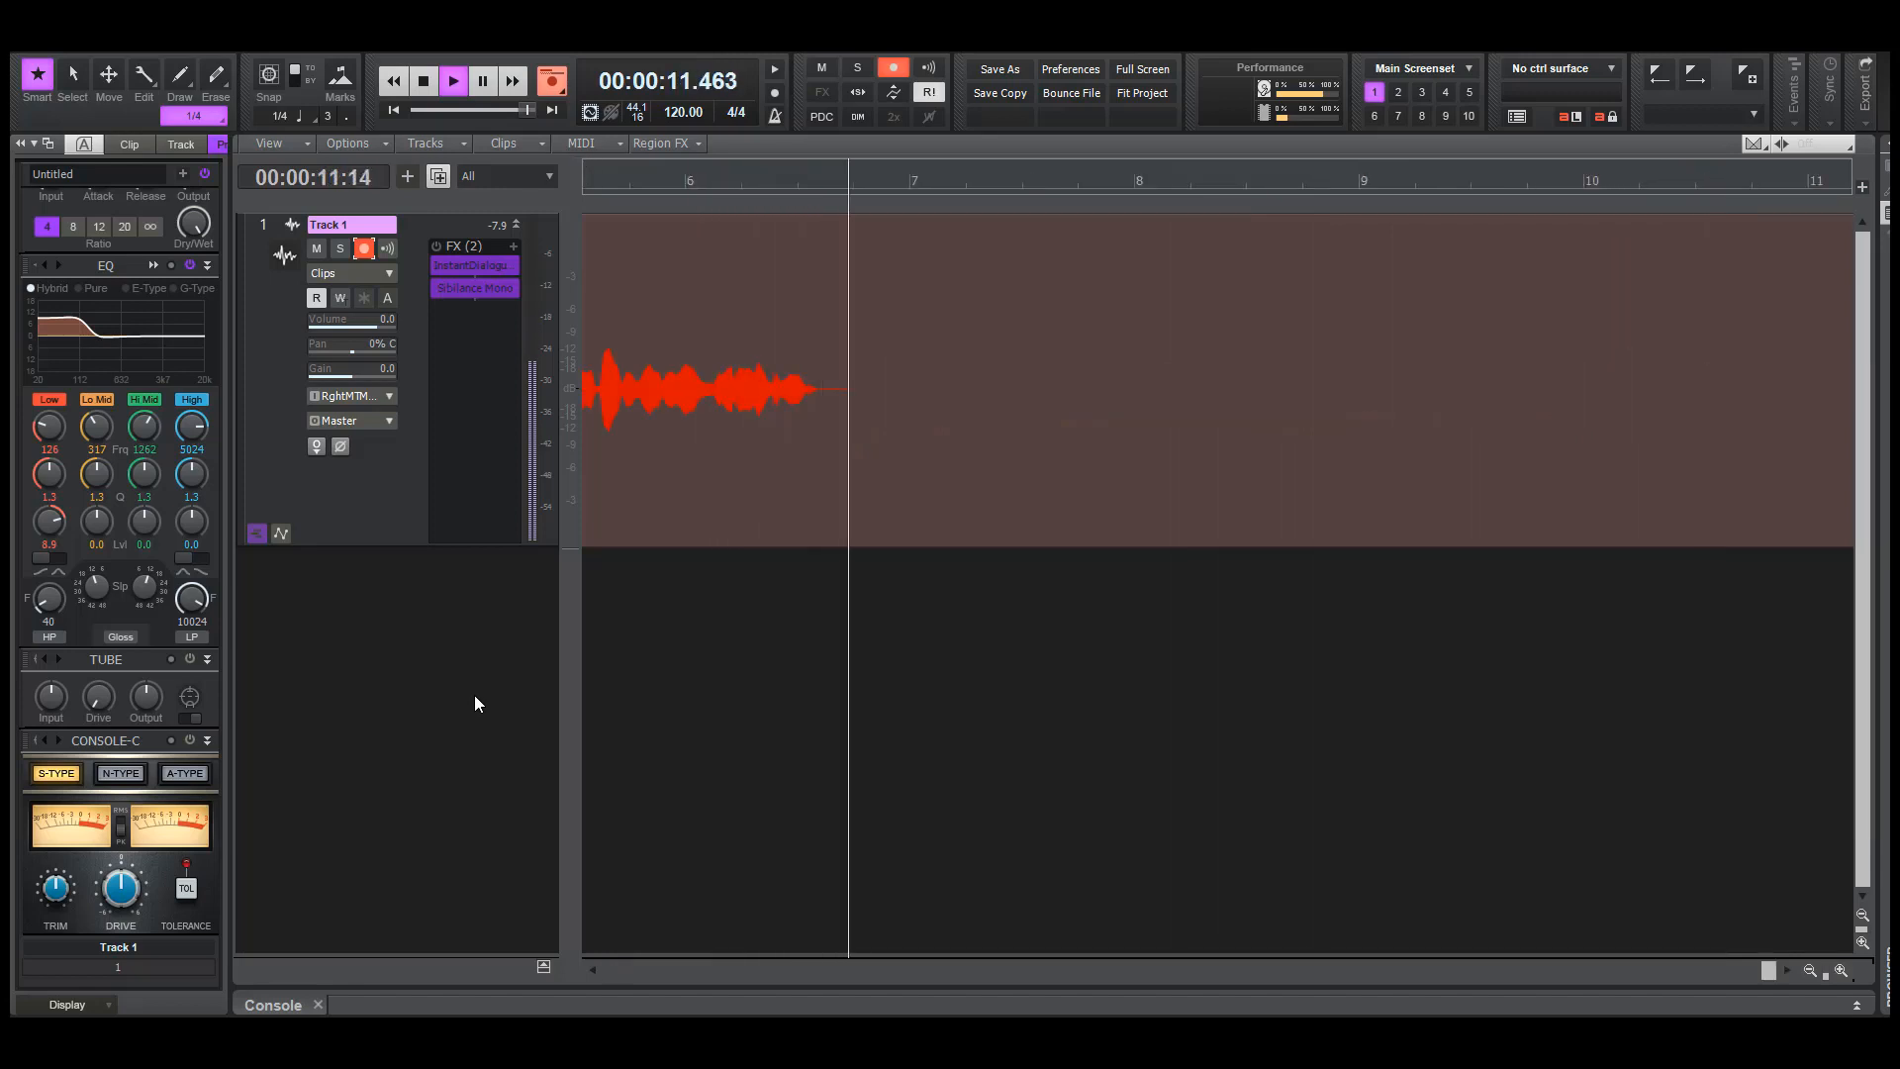
key(space)
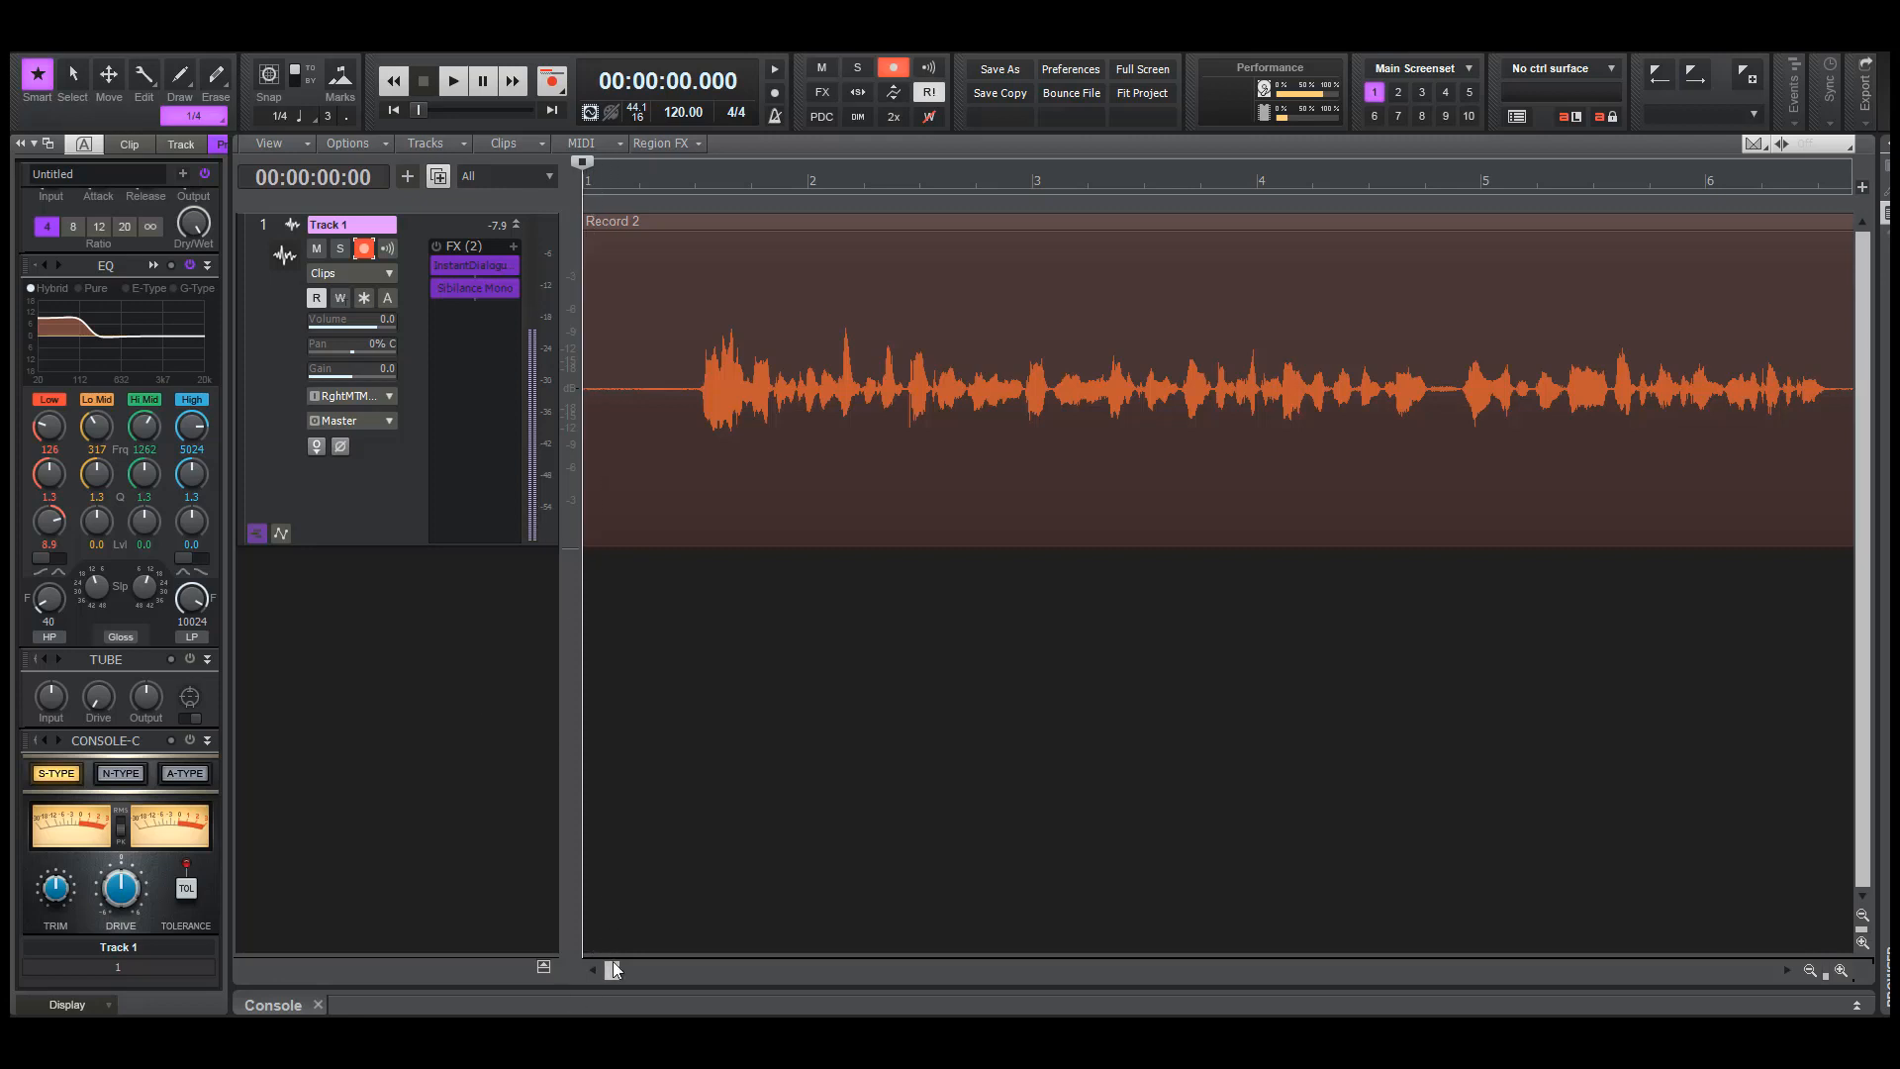
drag(615, 970, 1166, 952)
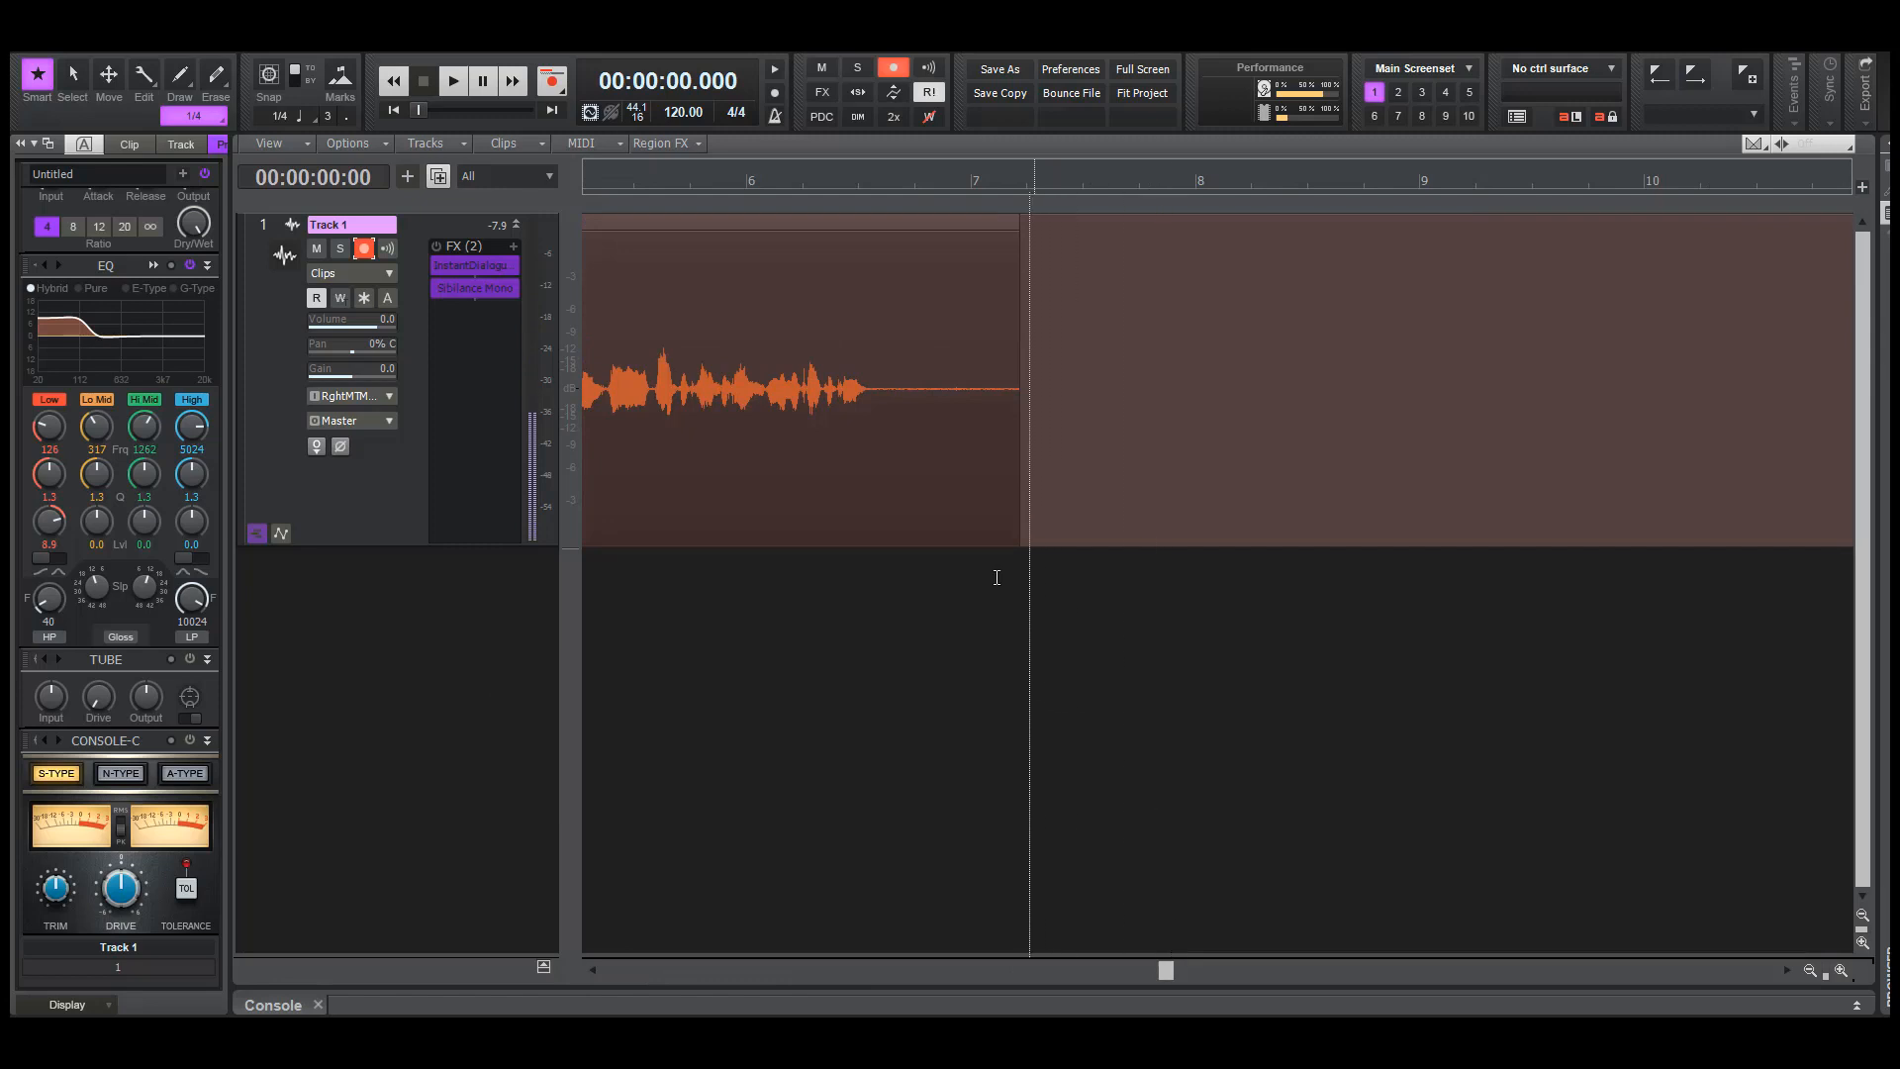
click(1064, 595)
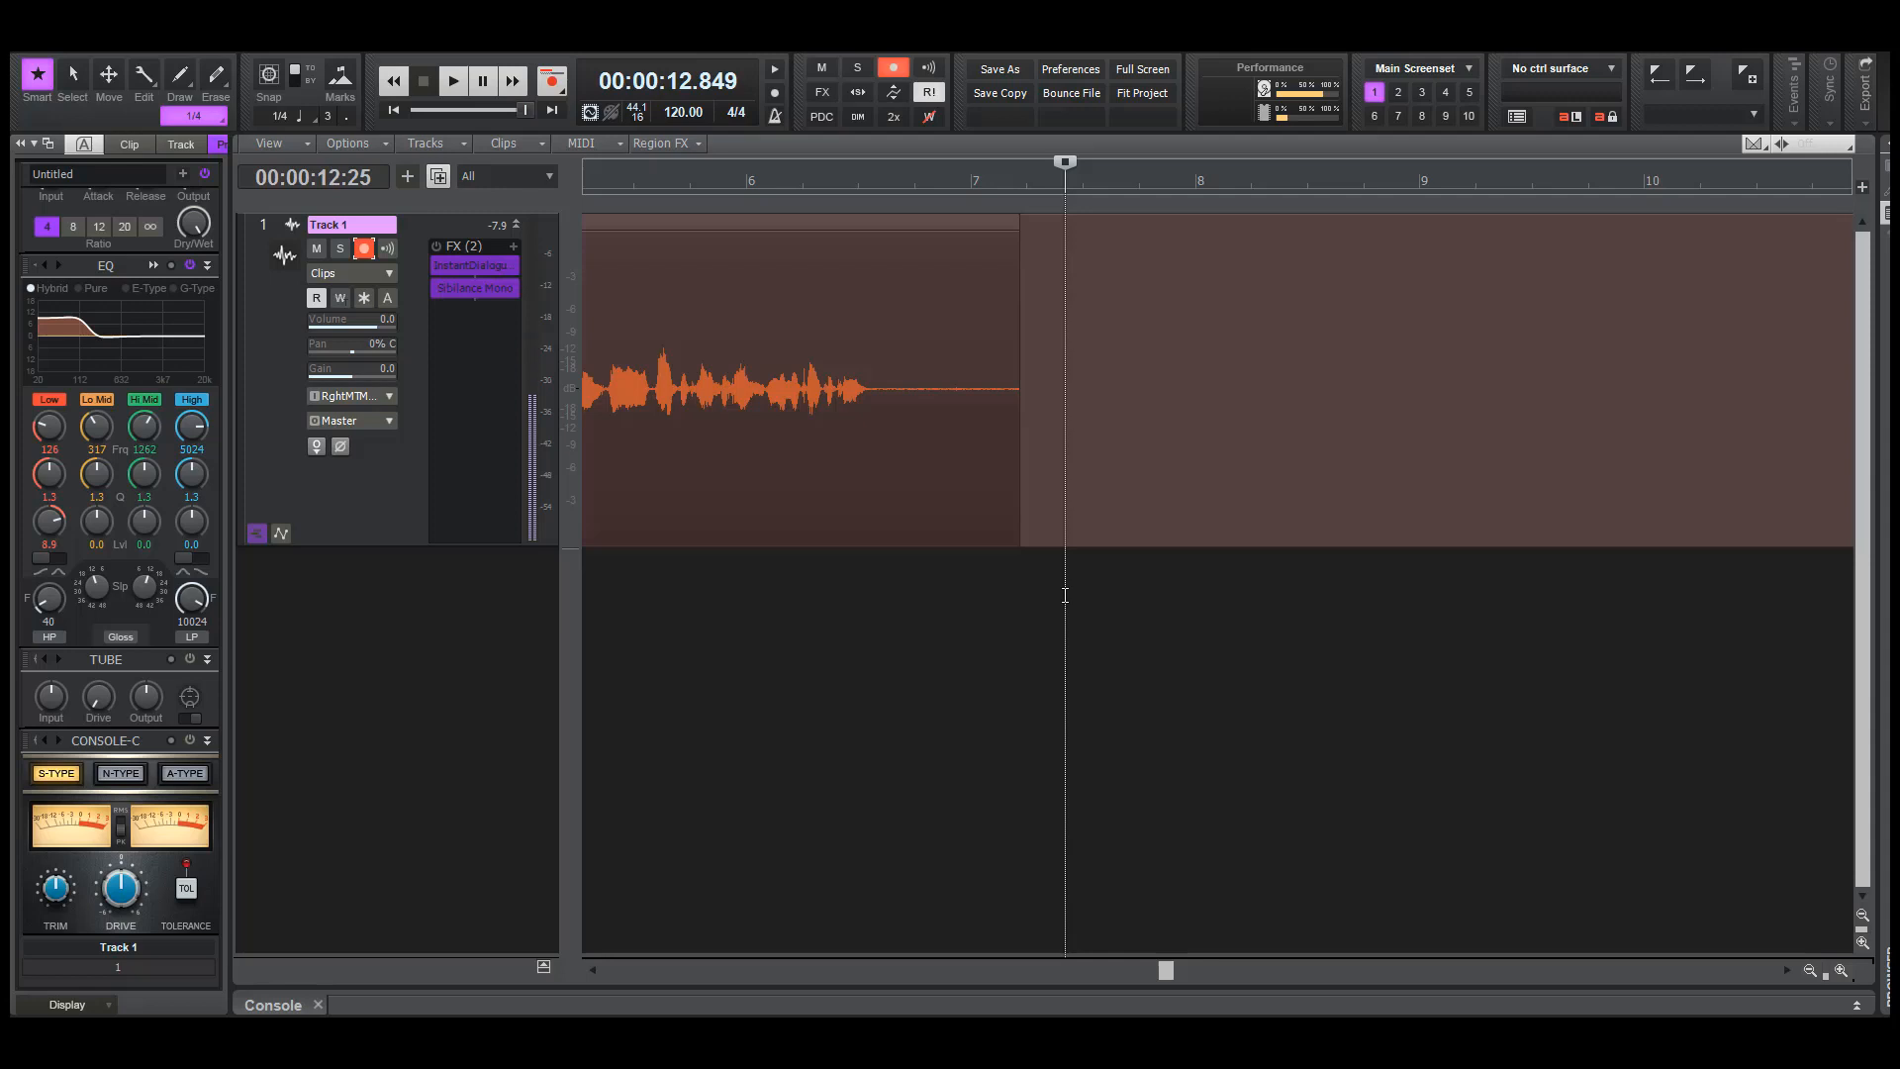
key(space)
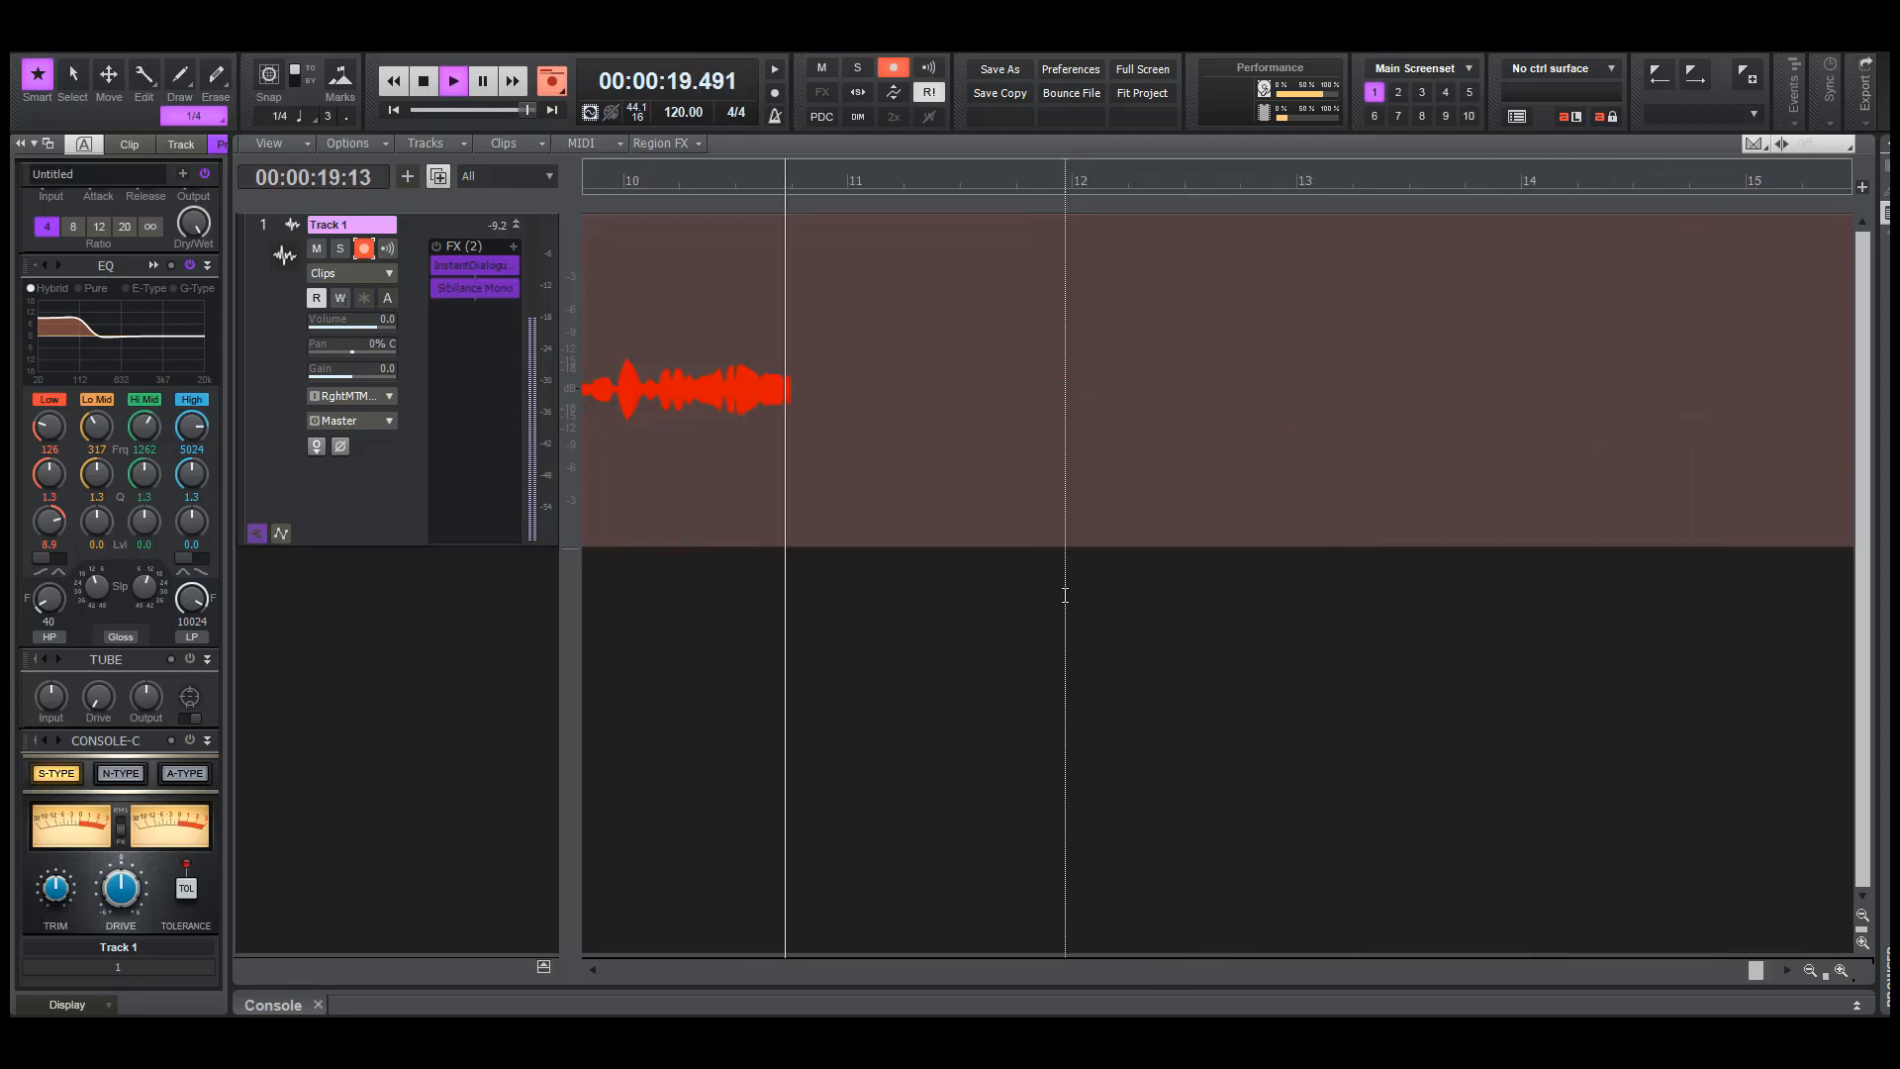
key(space)
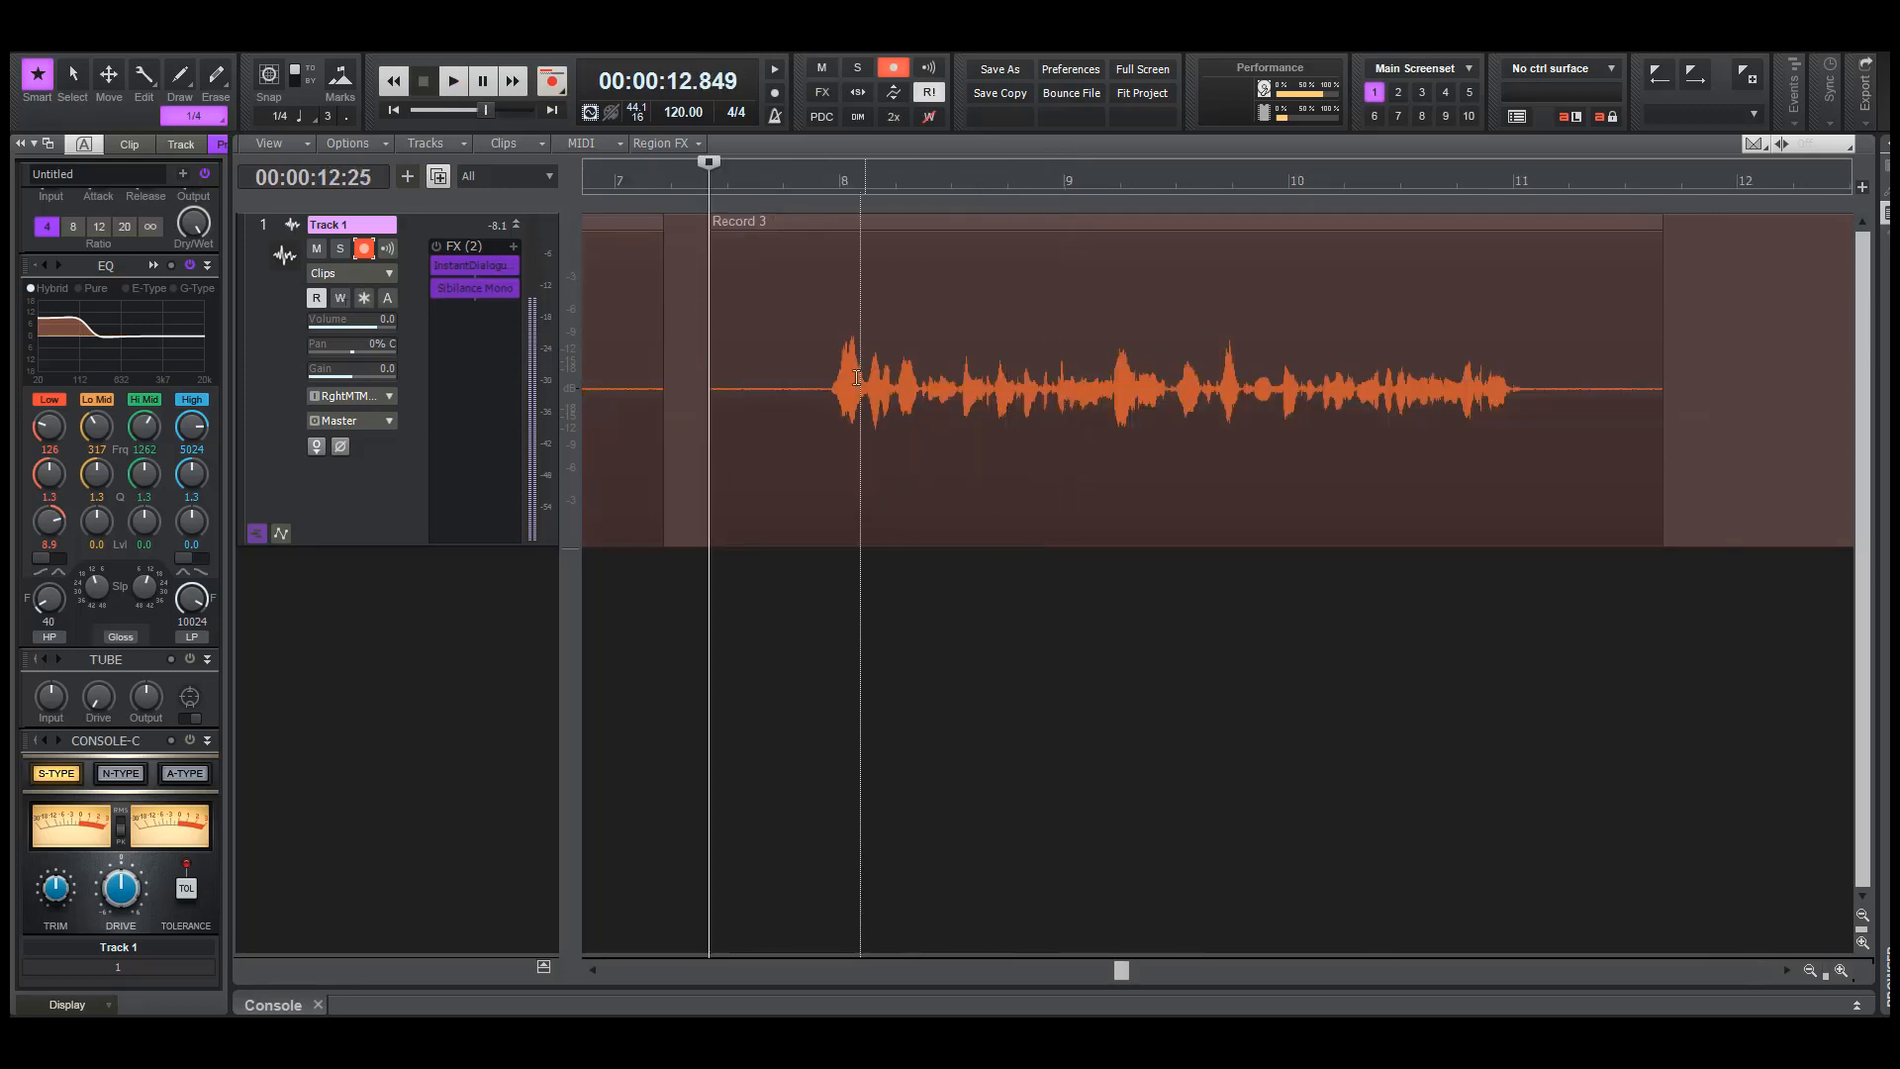
Return to the project start, re-enable the Track 1 effects, and open Sibilance Mono and InstantDialogueCleaner side by side
click(394, 111)
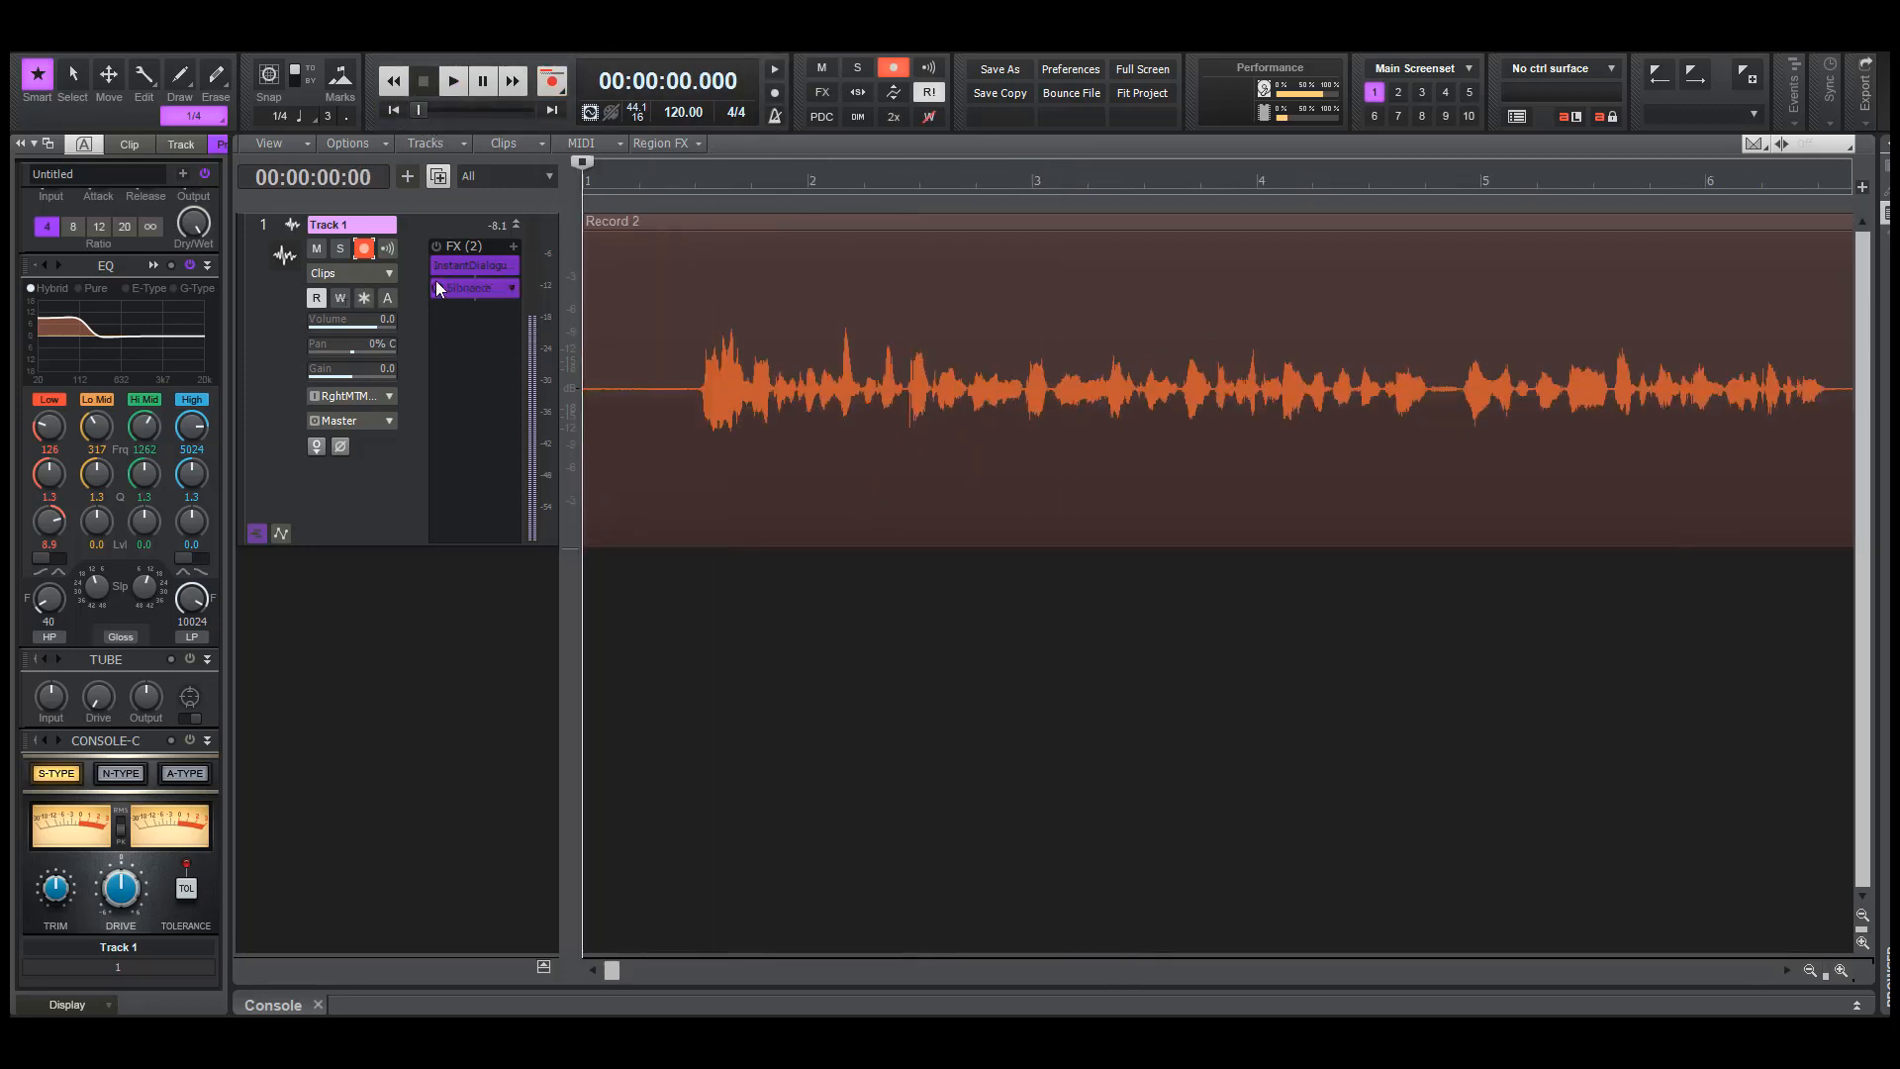
click(437, 246)
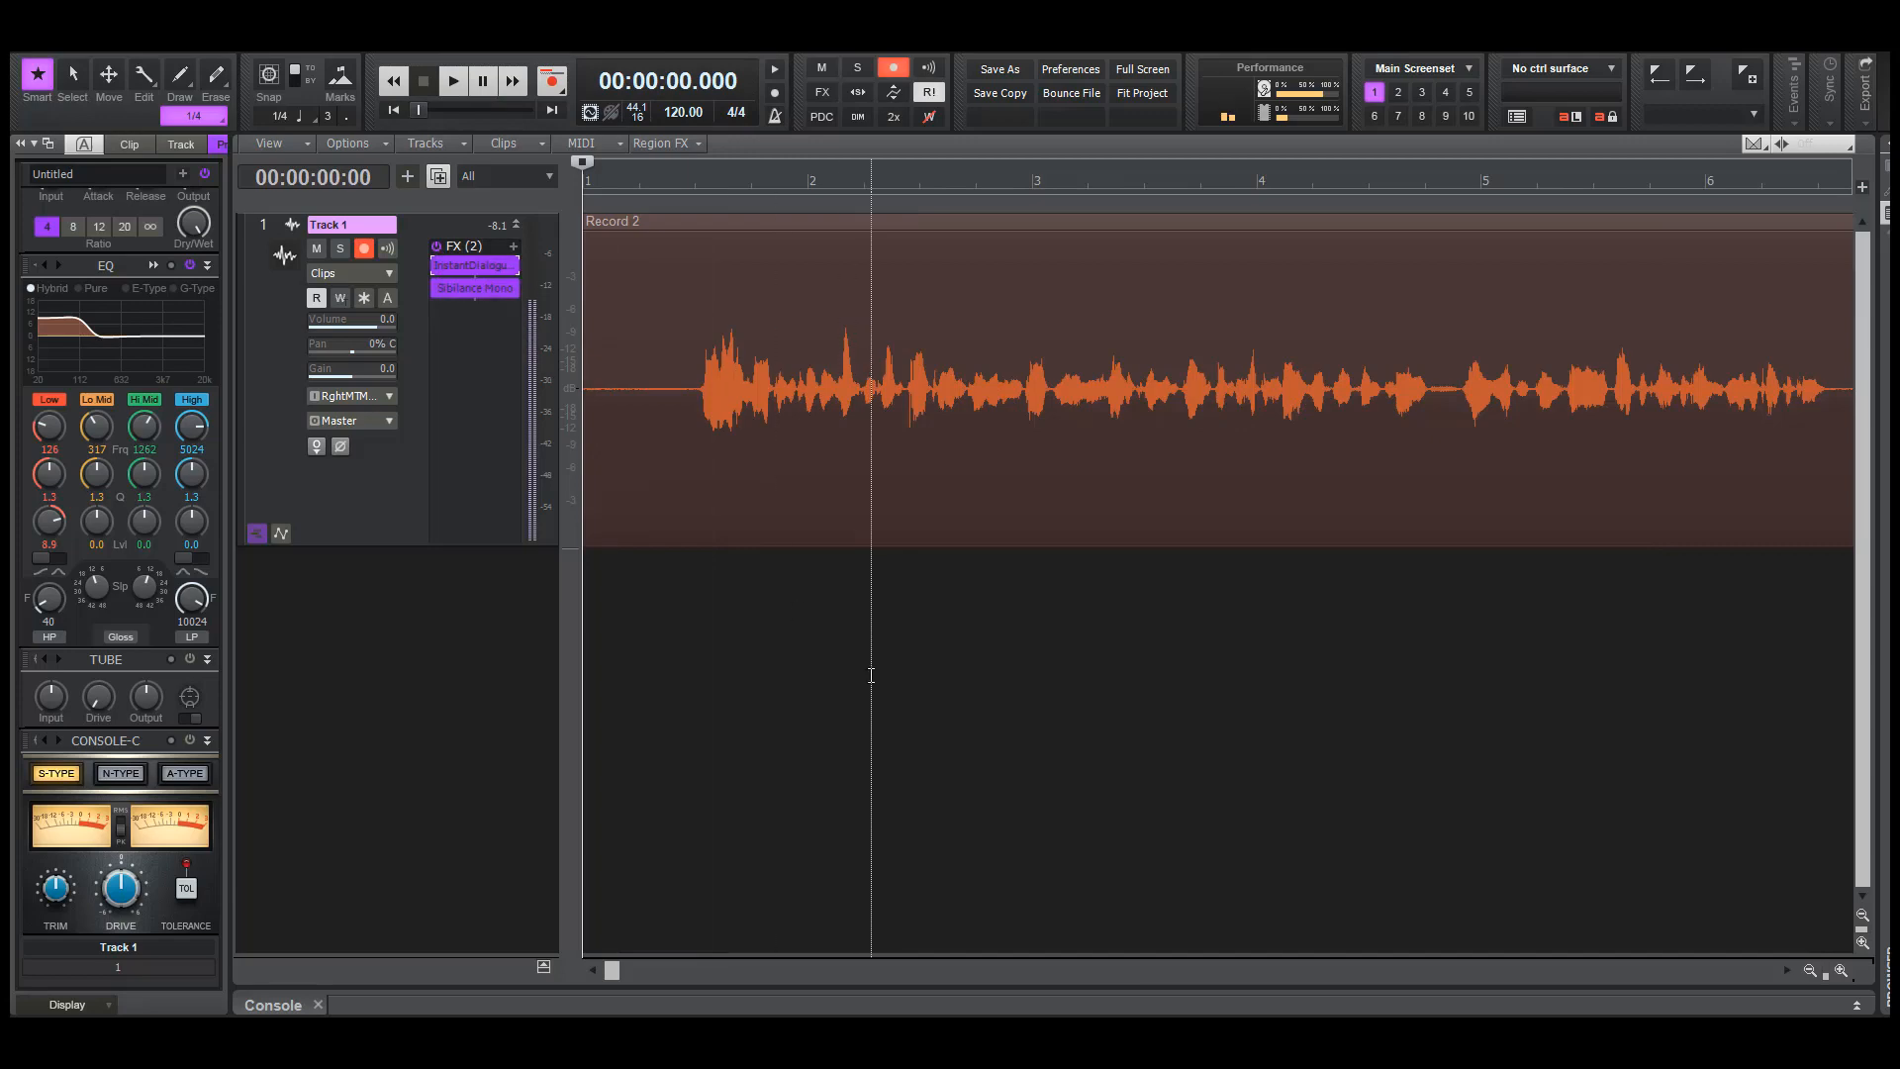
double_click(475, 288)
drag(735, 310, 1509, 324)
double_click(471, 265)
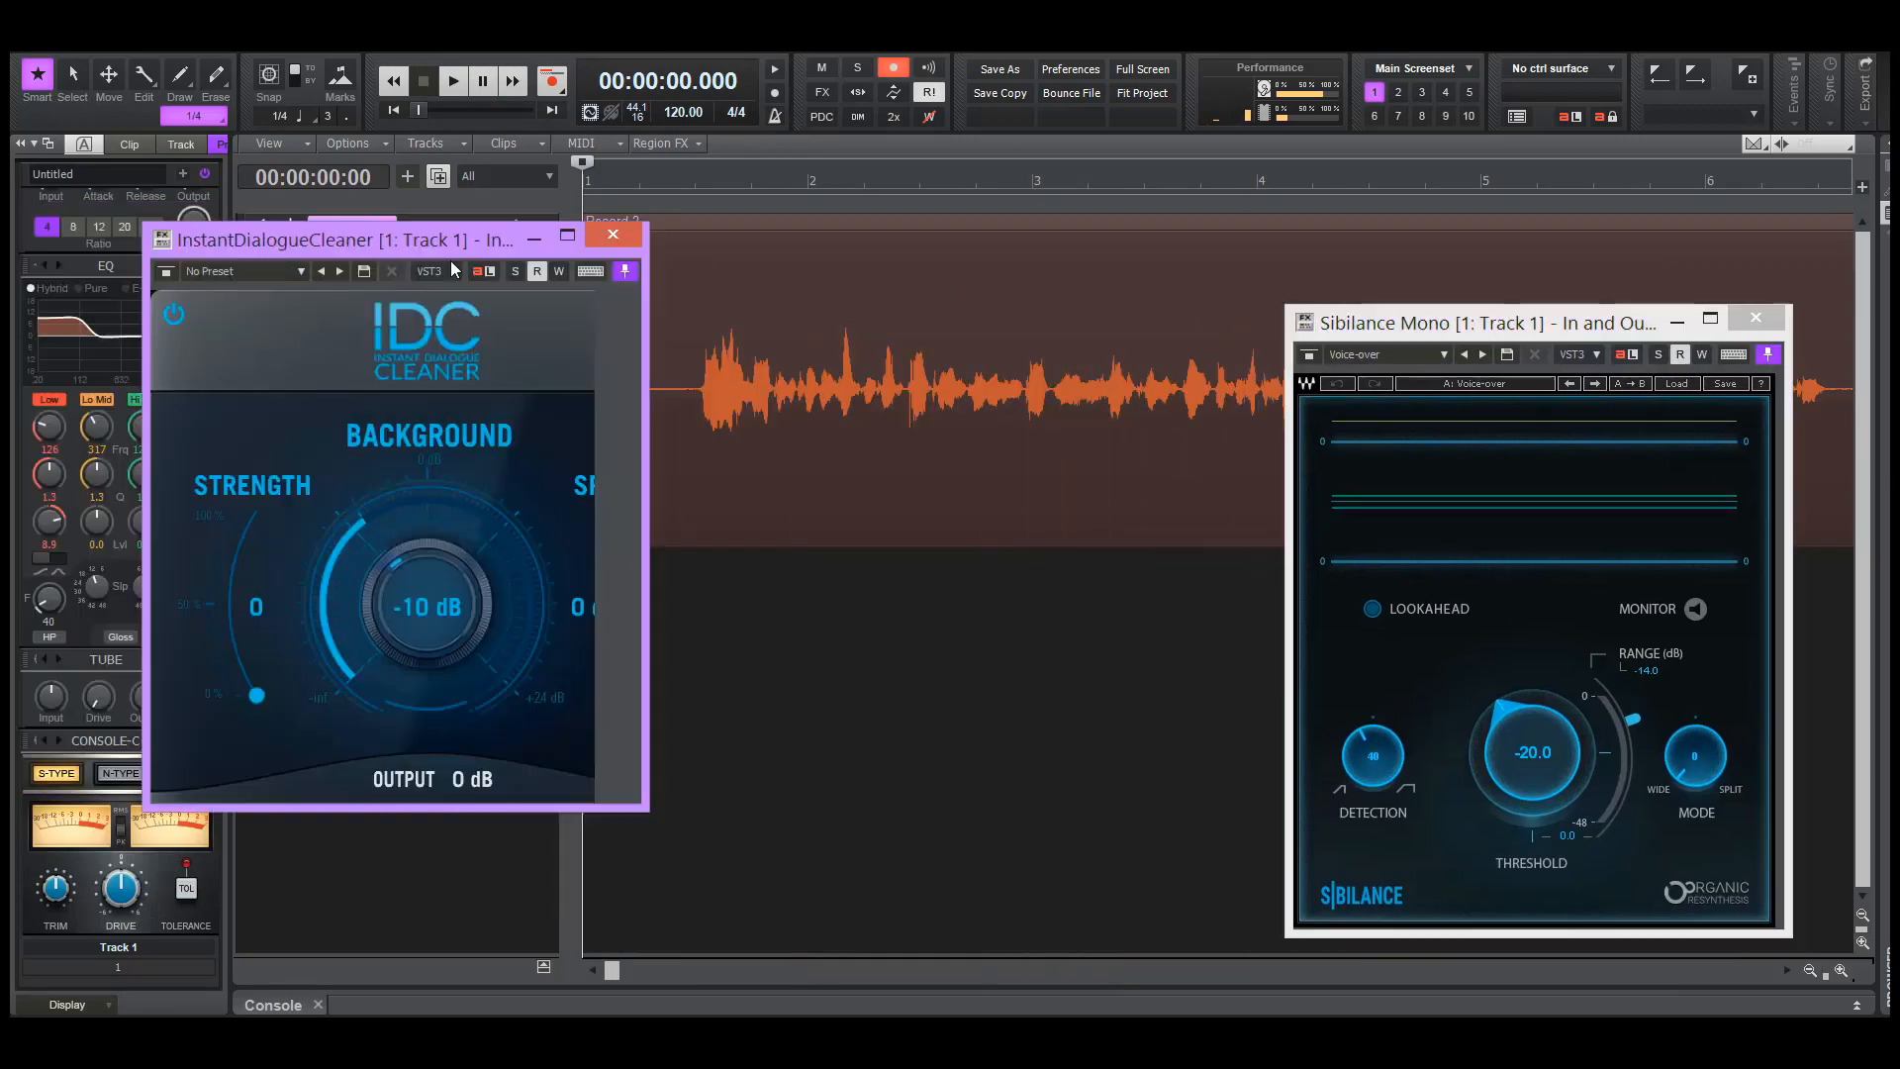
drag(308, 234, 876, 398)
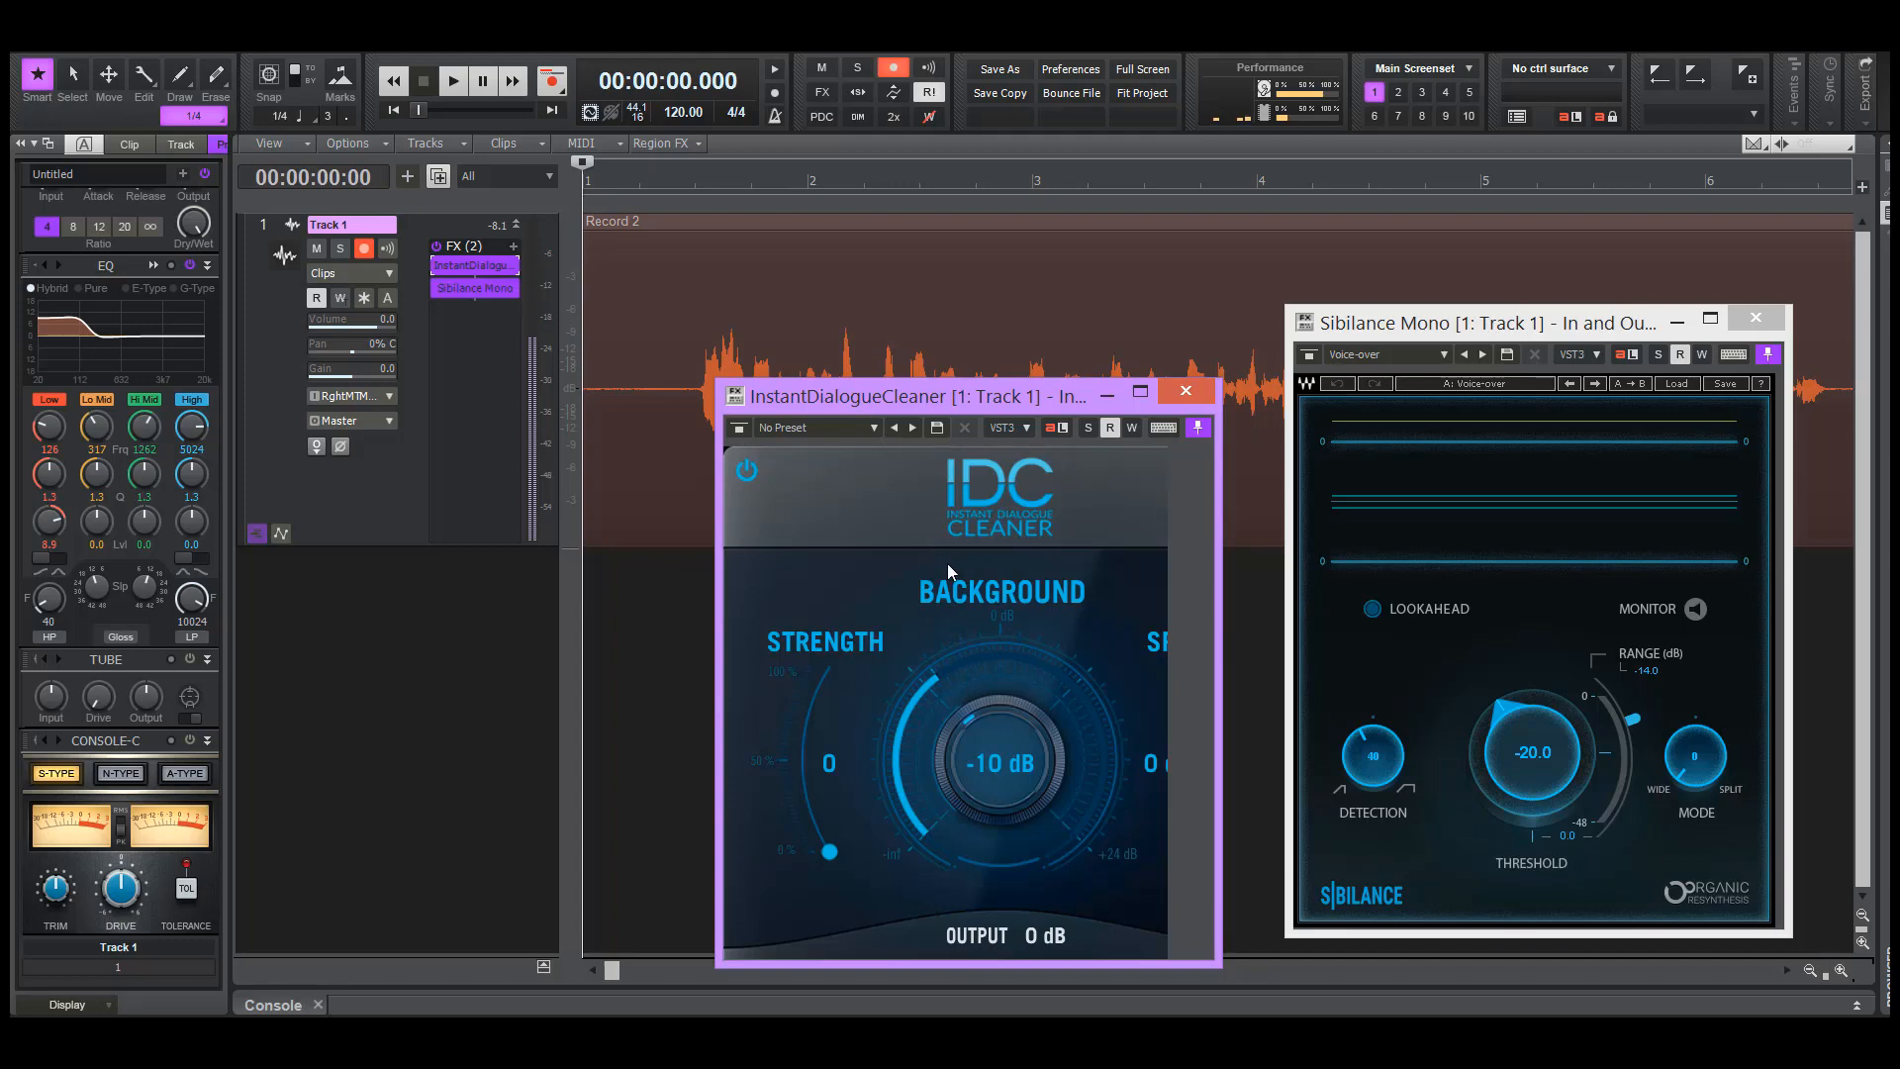
Disarm Track 1 and export the entire mix as a Wave file named "In Out for Levelator" in the Walkthrough Videos folder
click(364, 249)
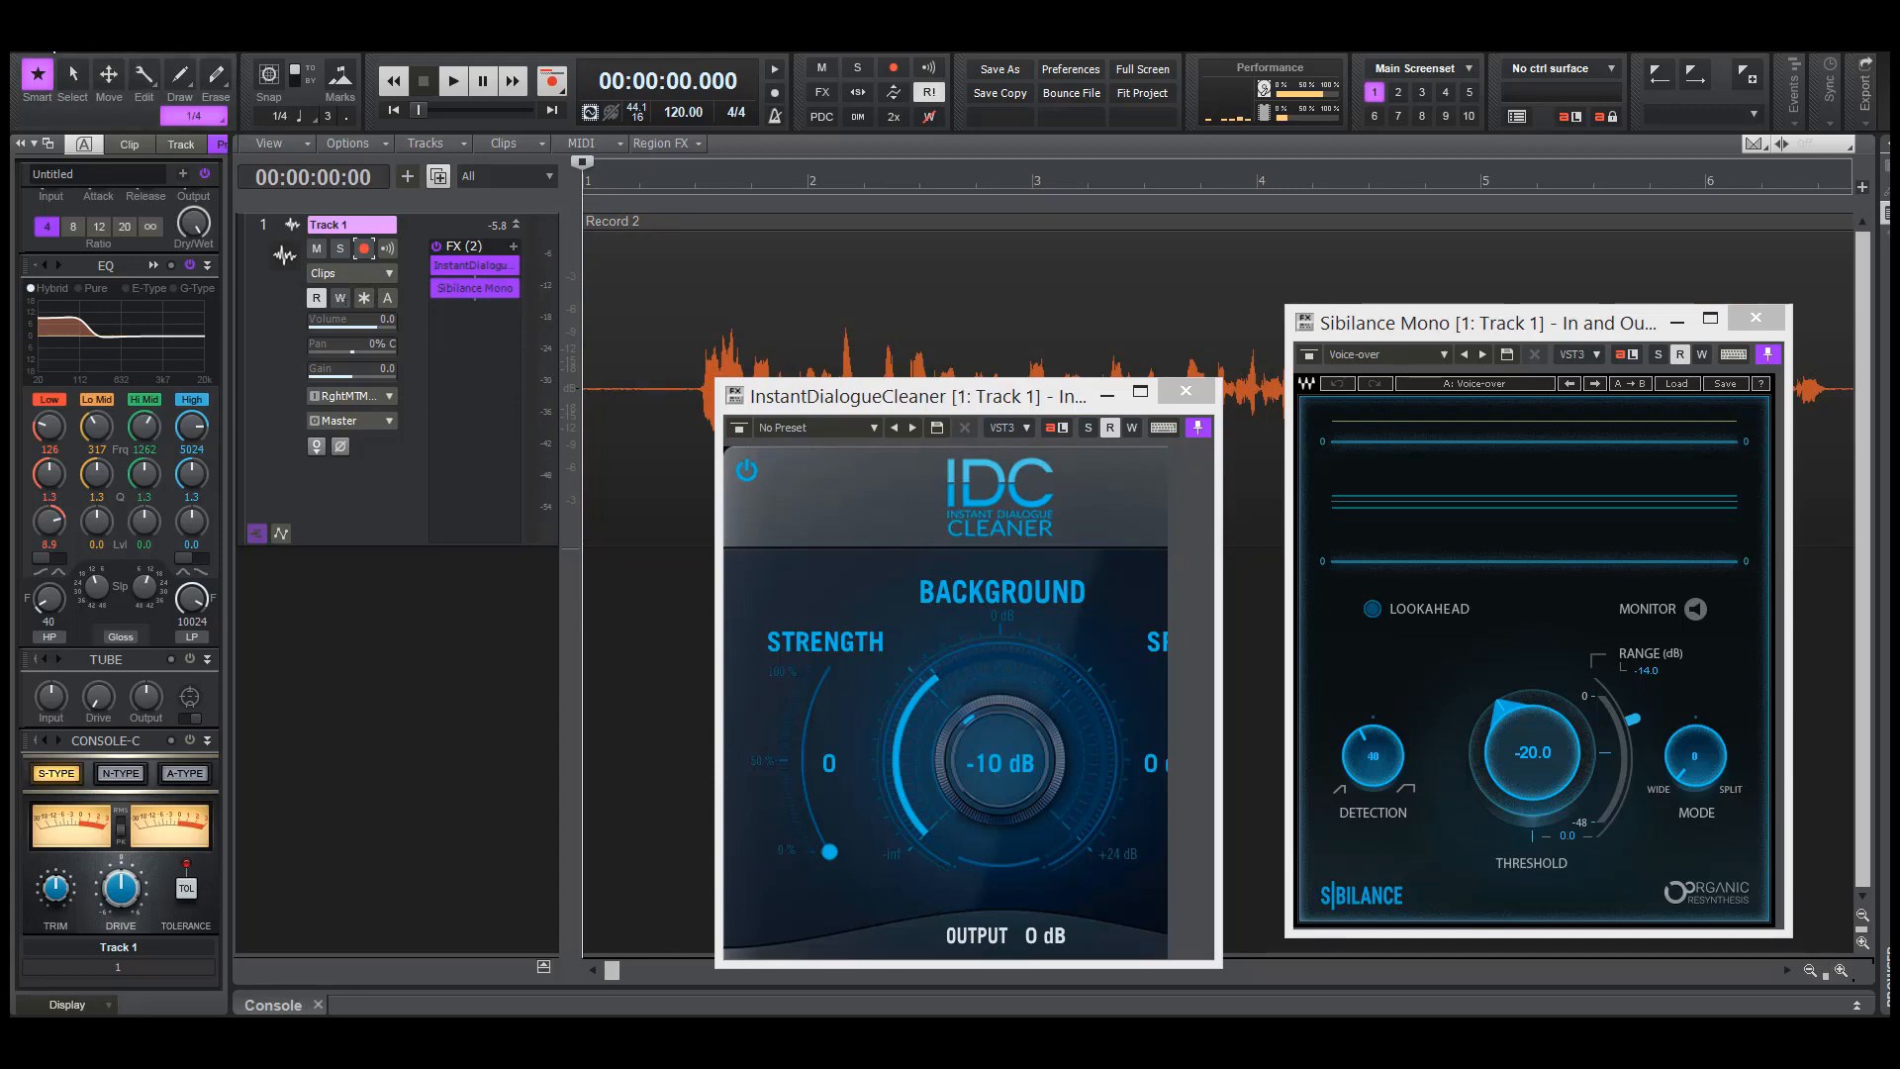
click(48, 36)
mouse_move(91, 322)
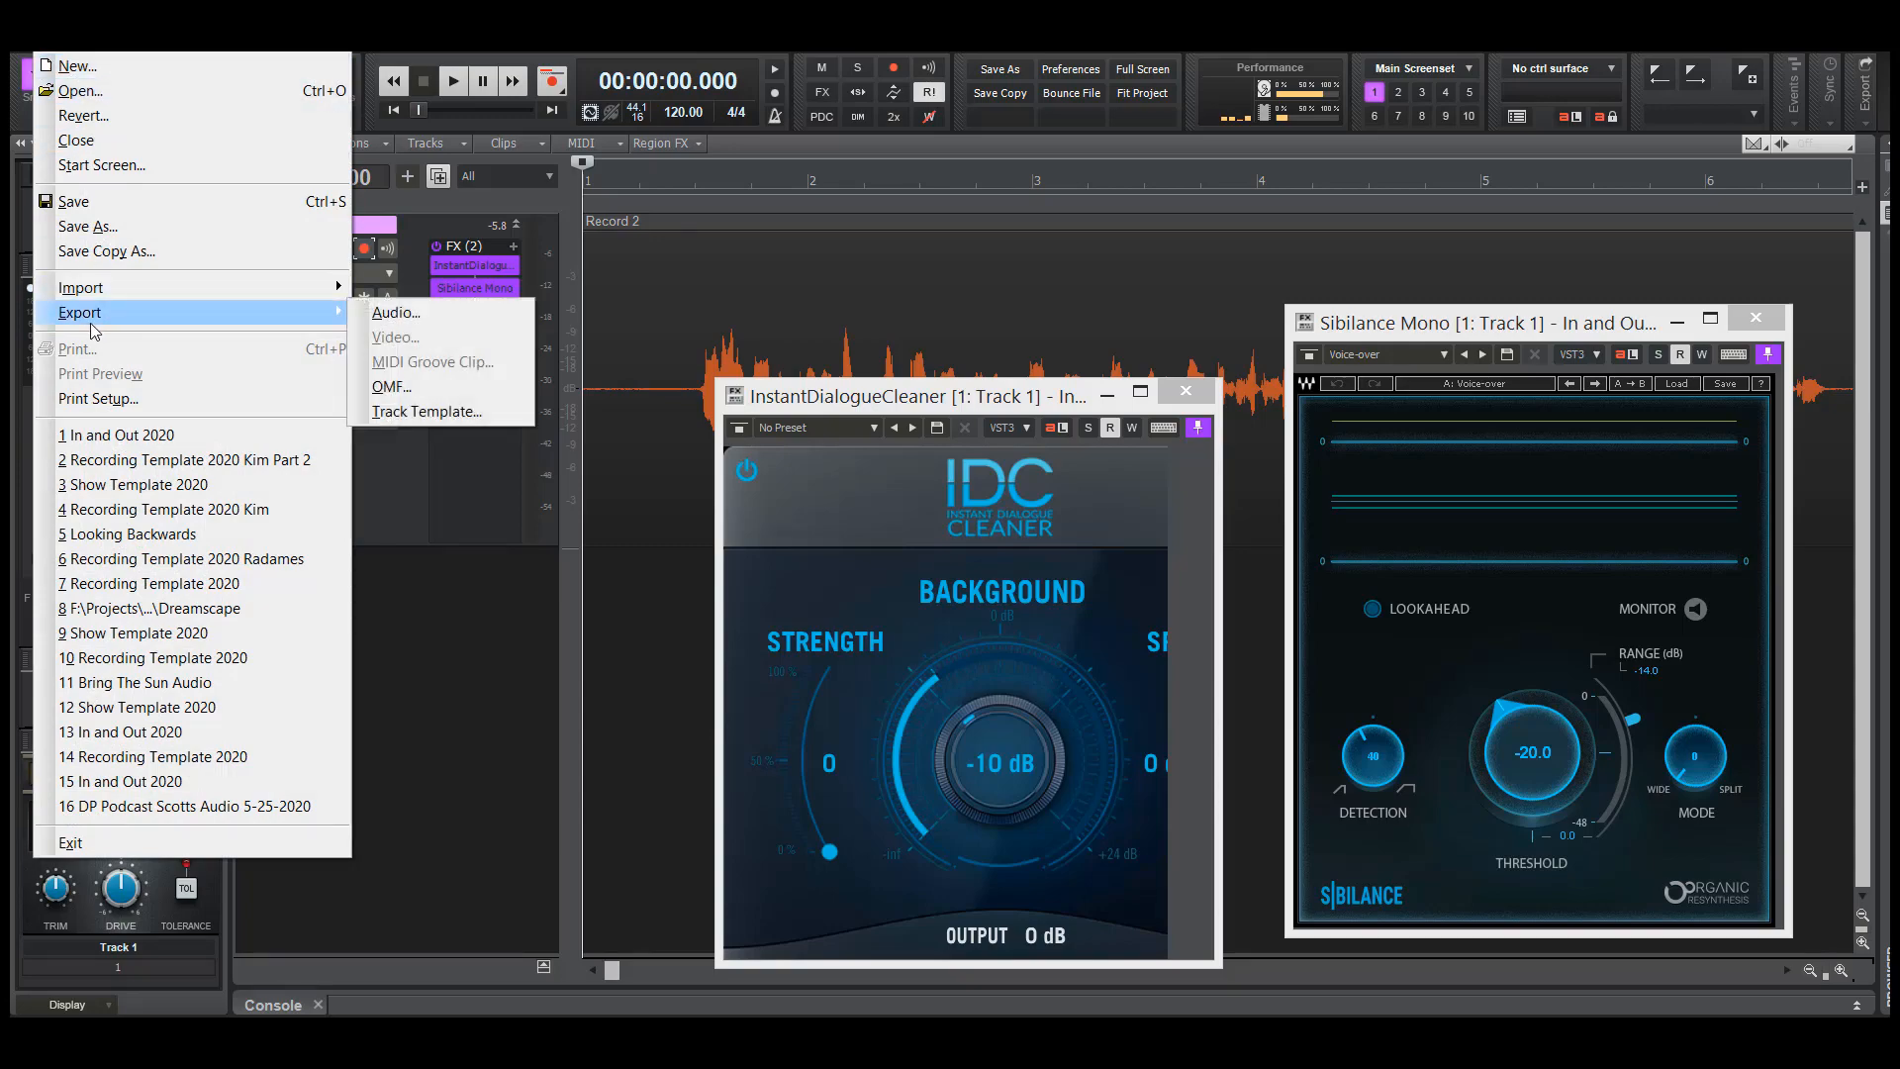
click(466, 316)
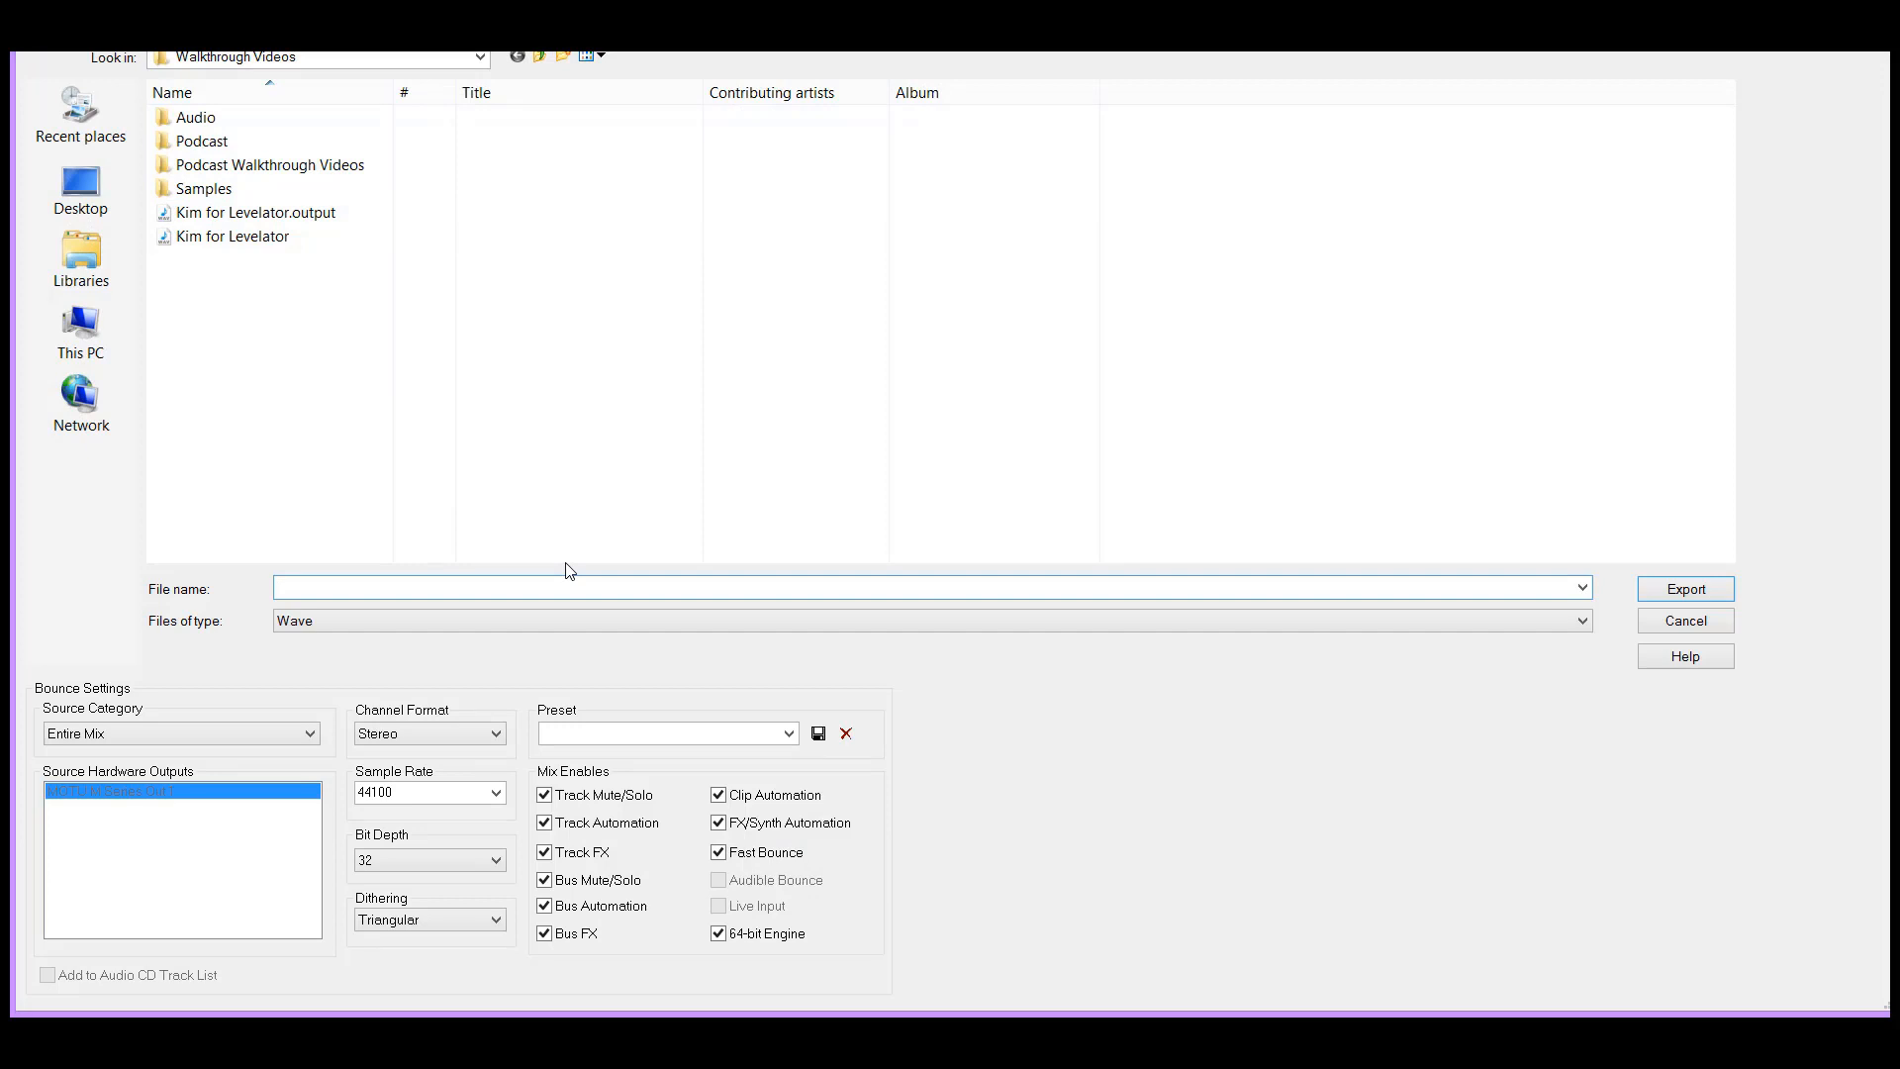
text(In Out for Levelator)
click(1667, 588)
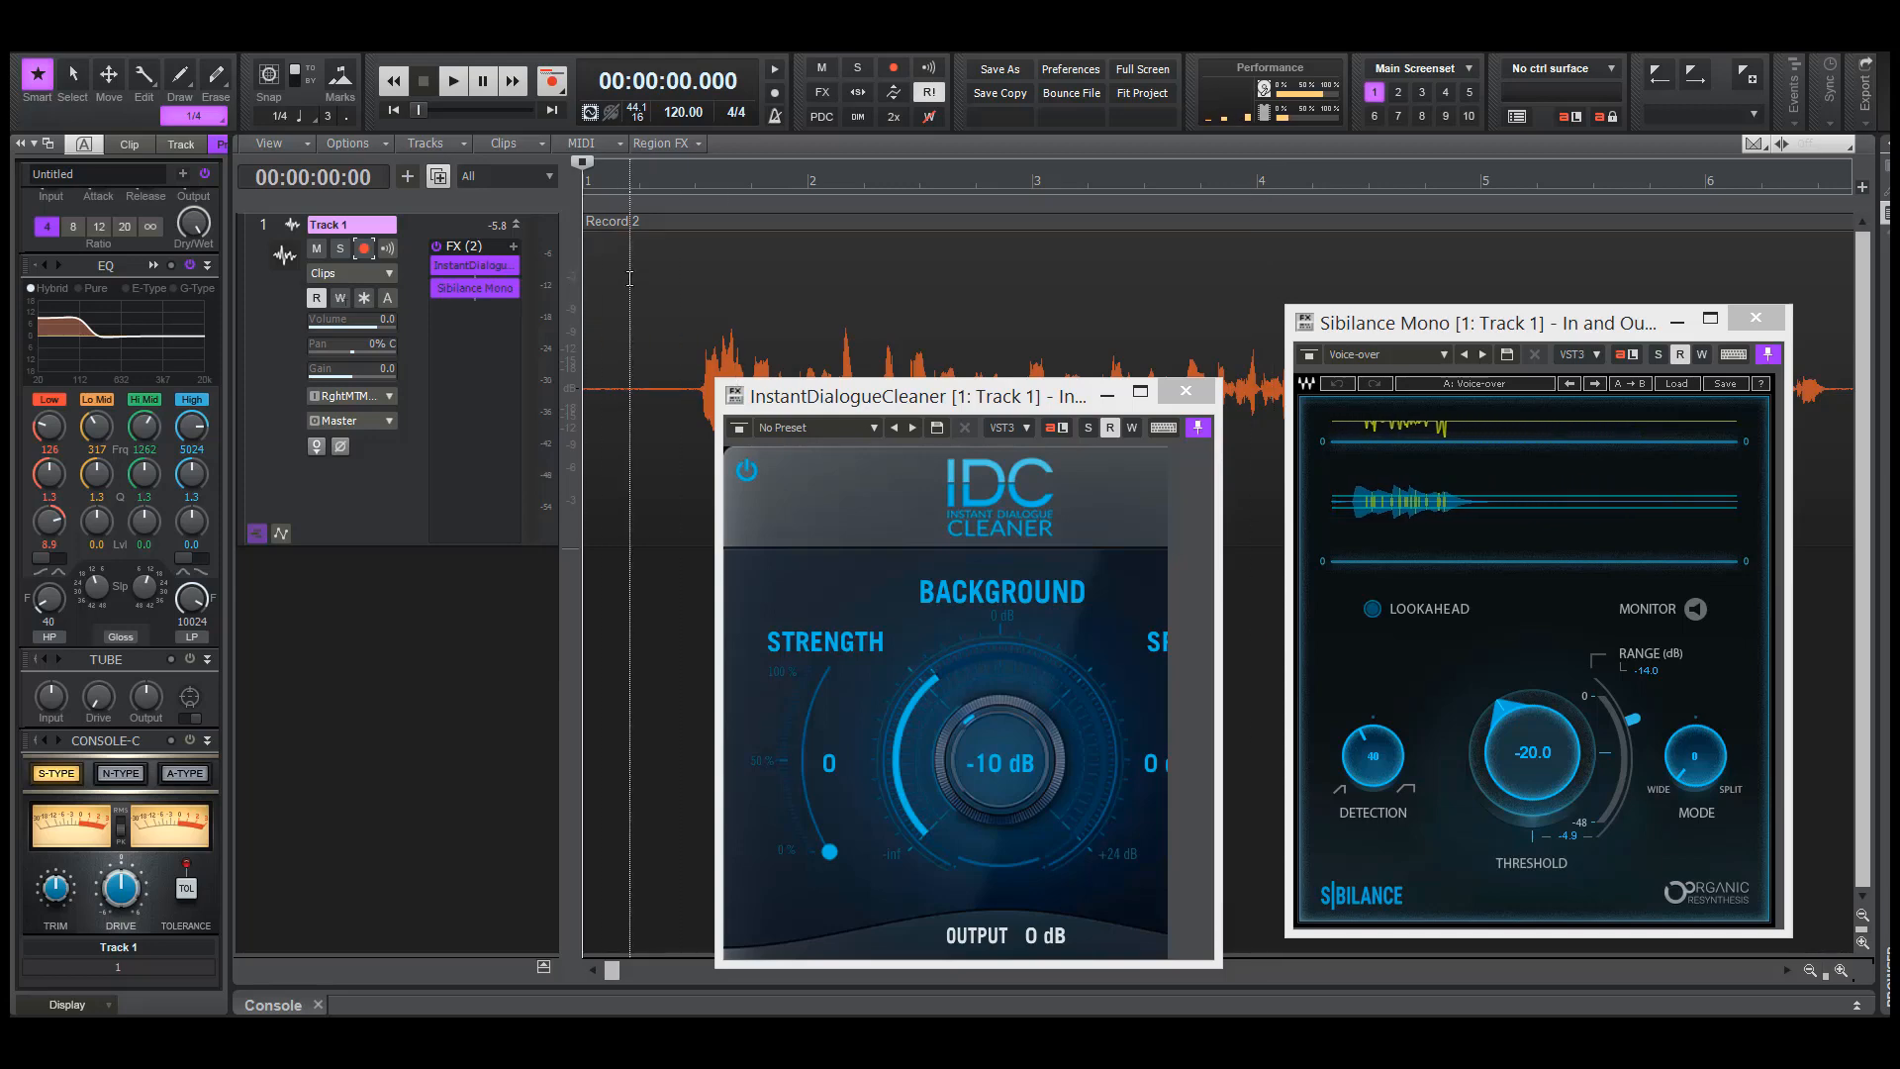
Save the In and Out 2020 project and close it
click(46, 42)
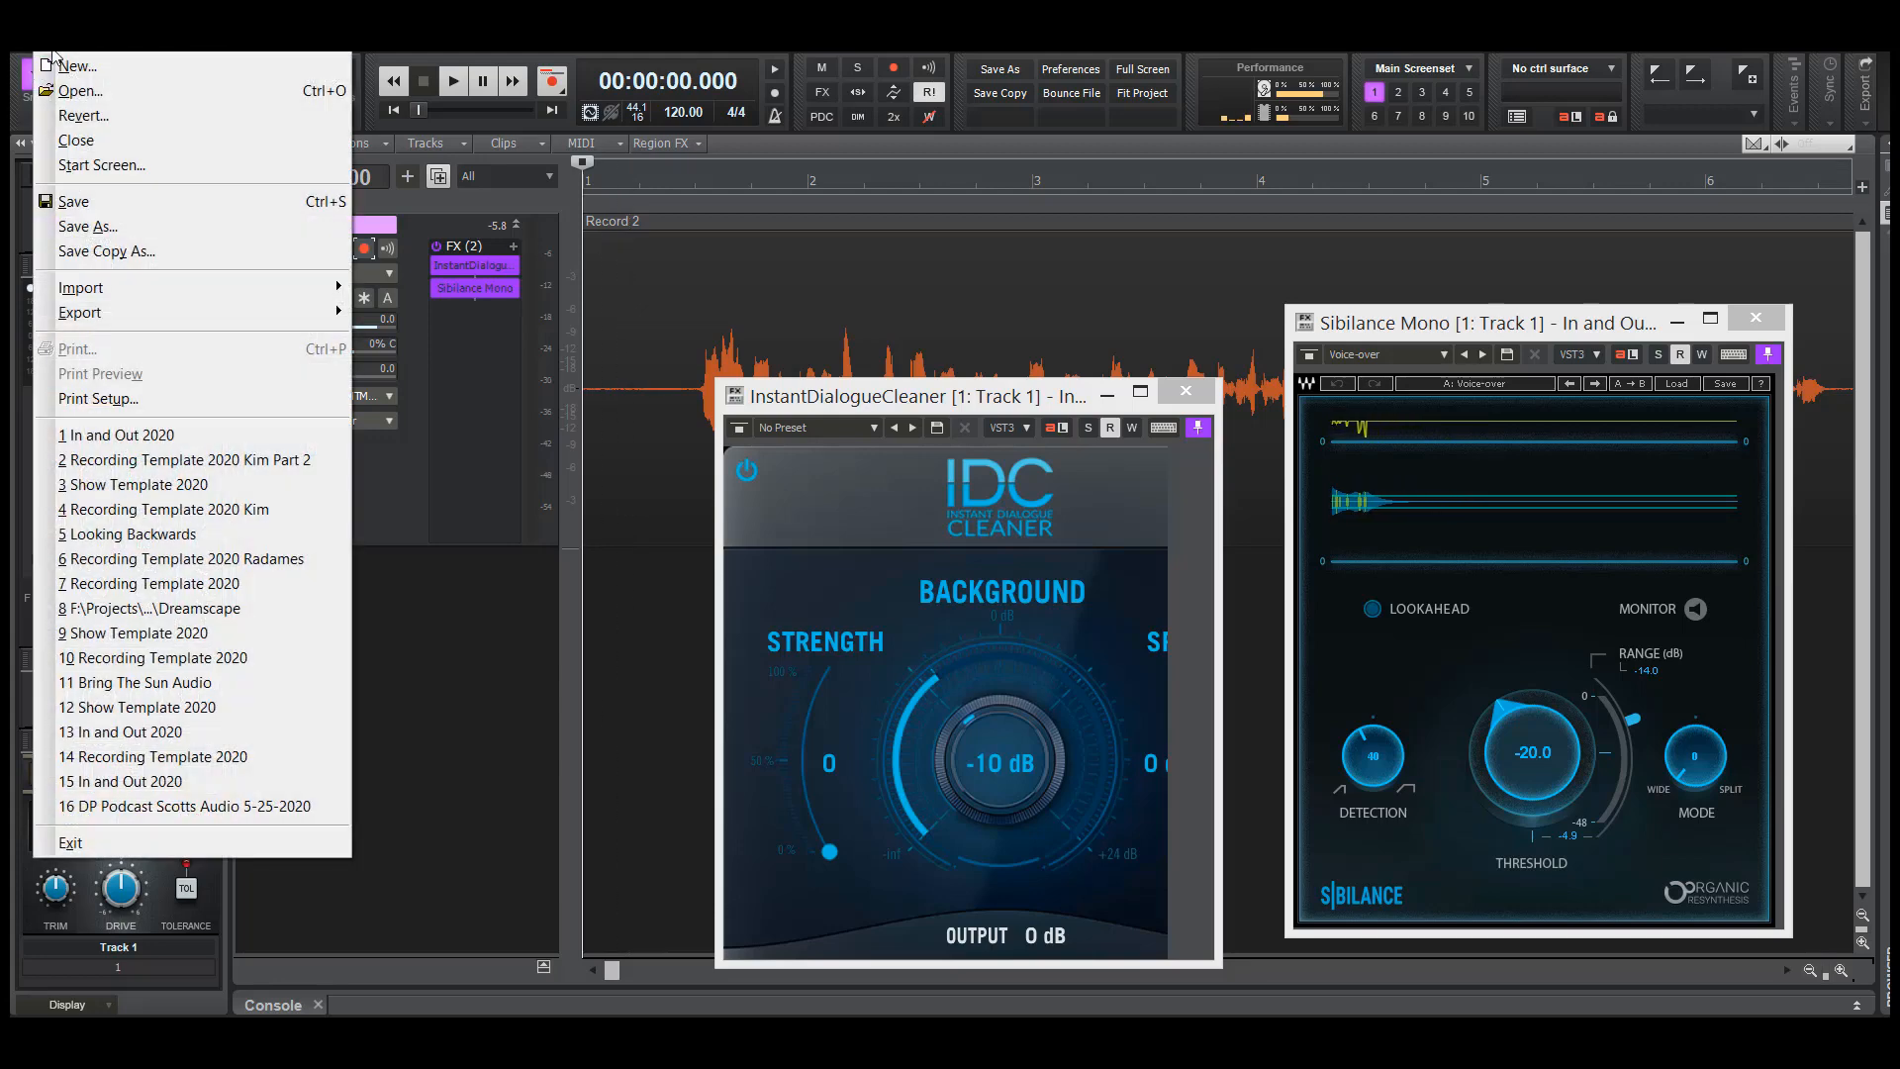
click(87, 203)
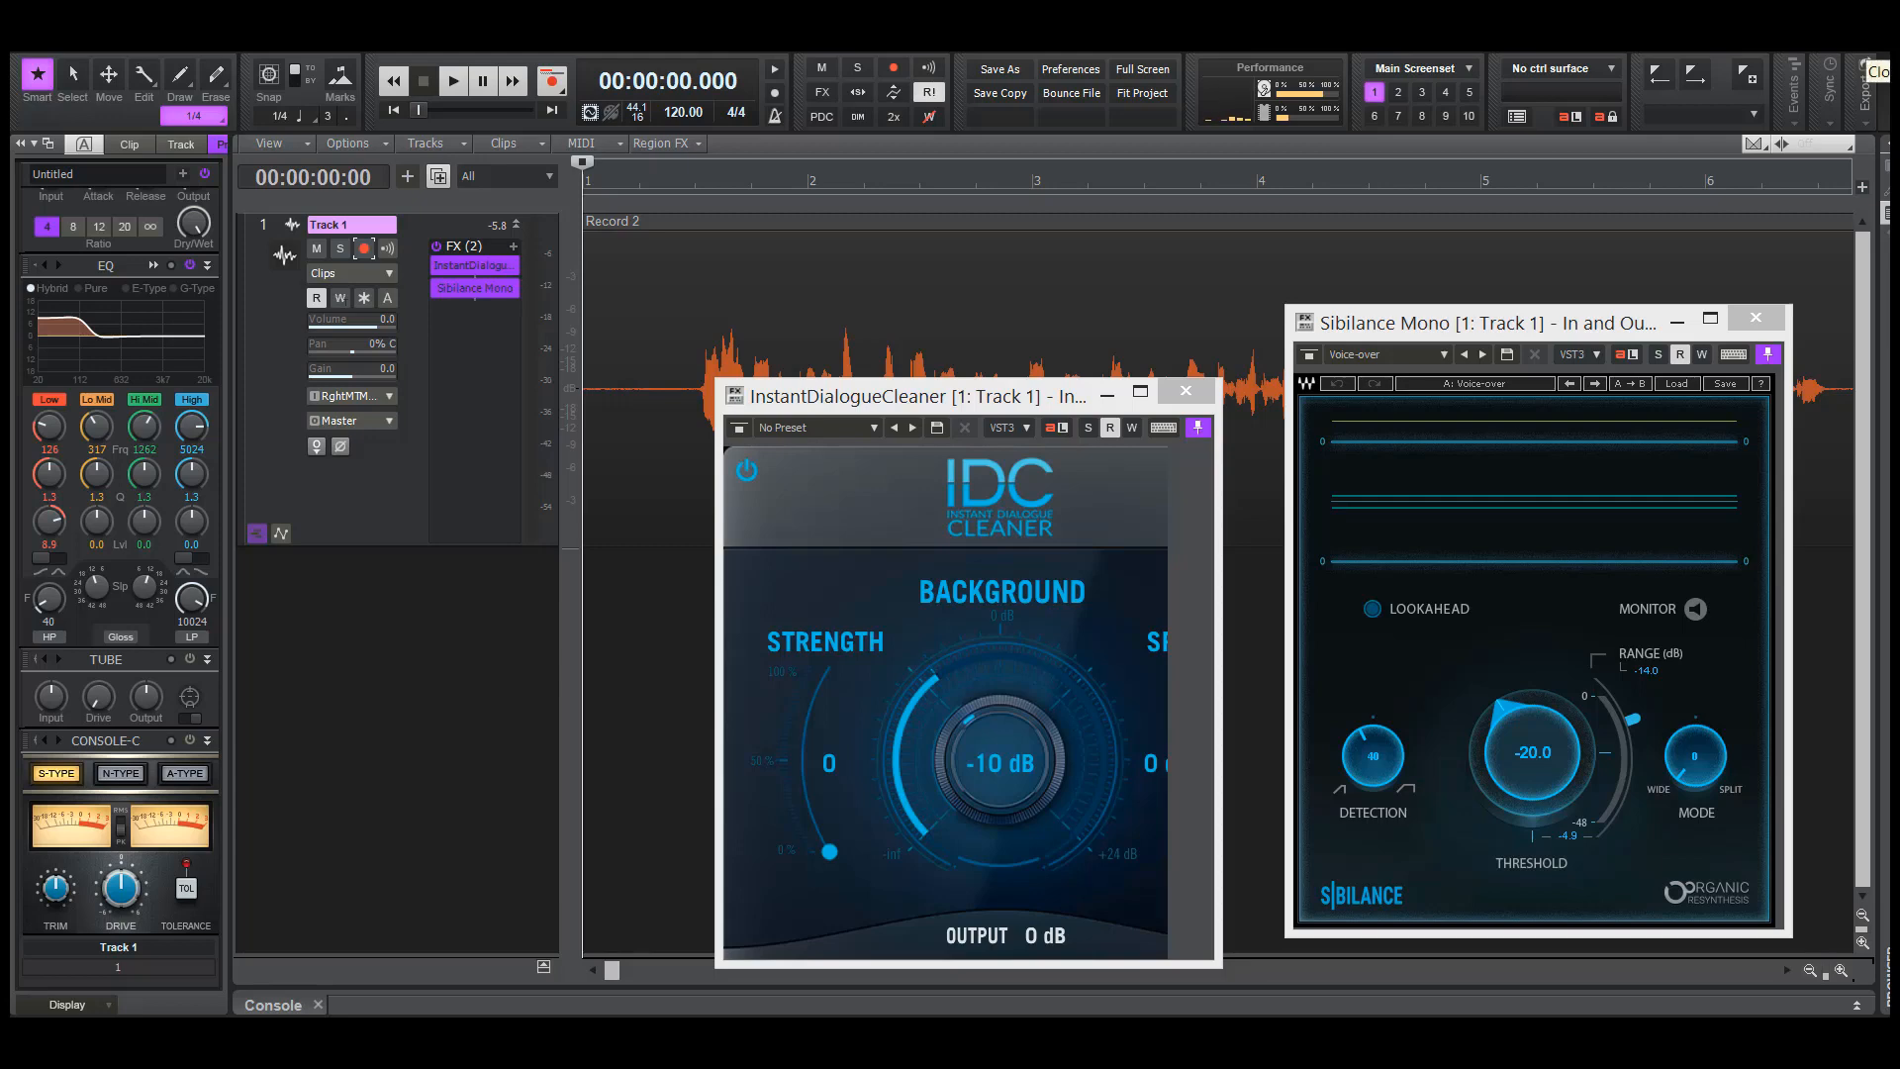
click(1868, 42)
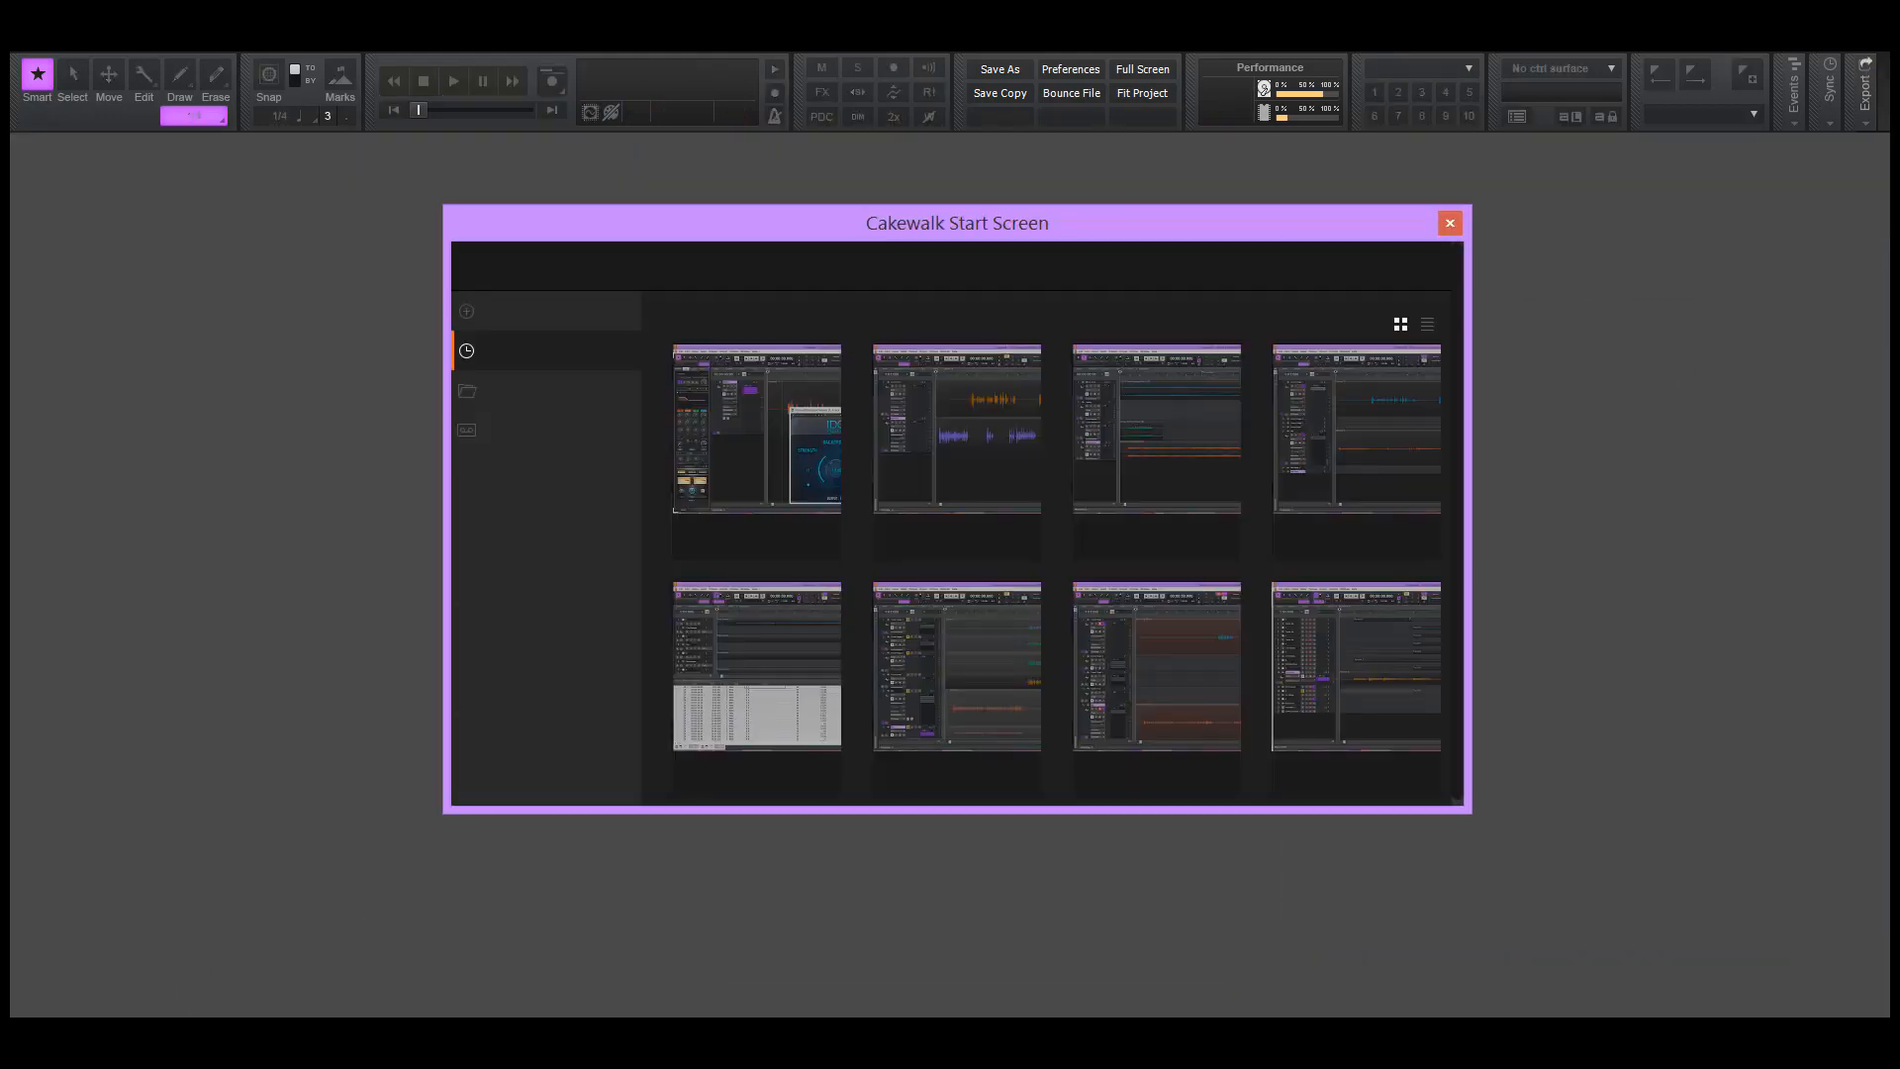
Switch to File Explorer and open Projects > Podcast > Walkthrough Videos on the LLC (D:) drive
click(149, 1039)
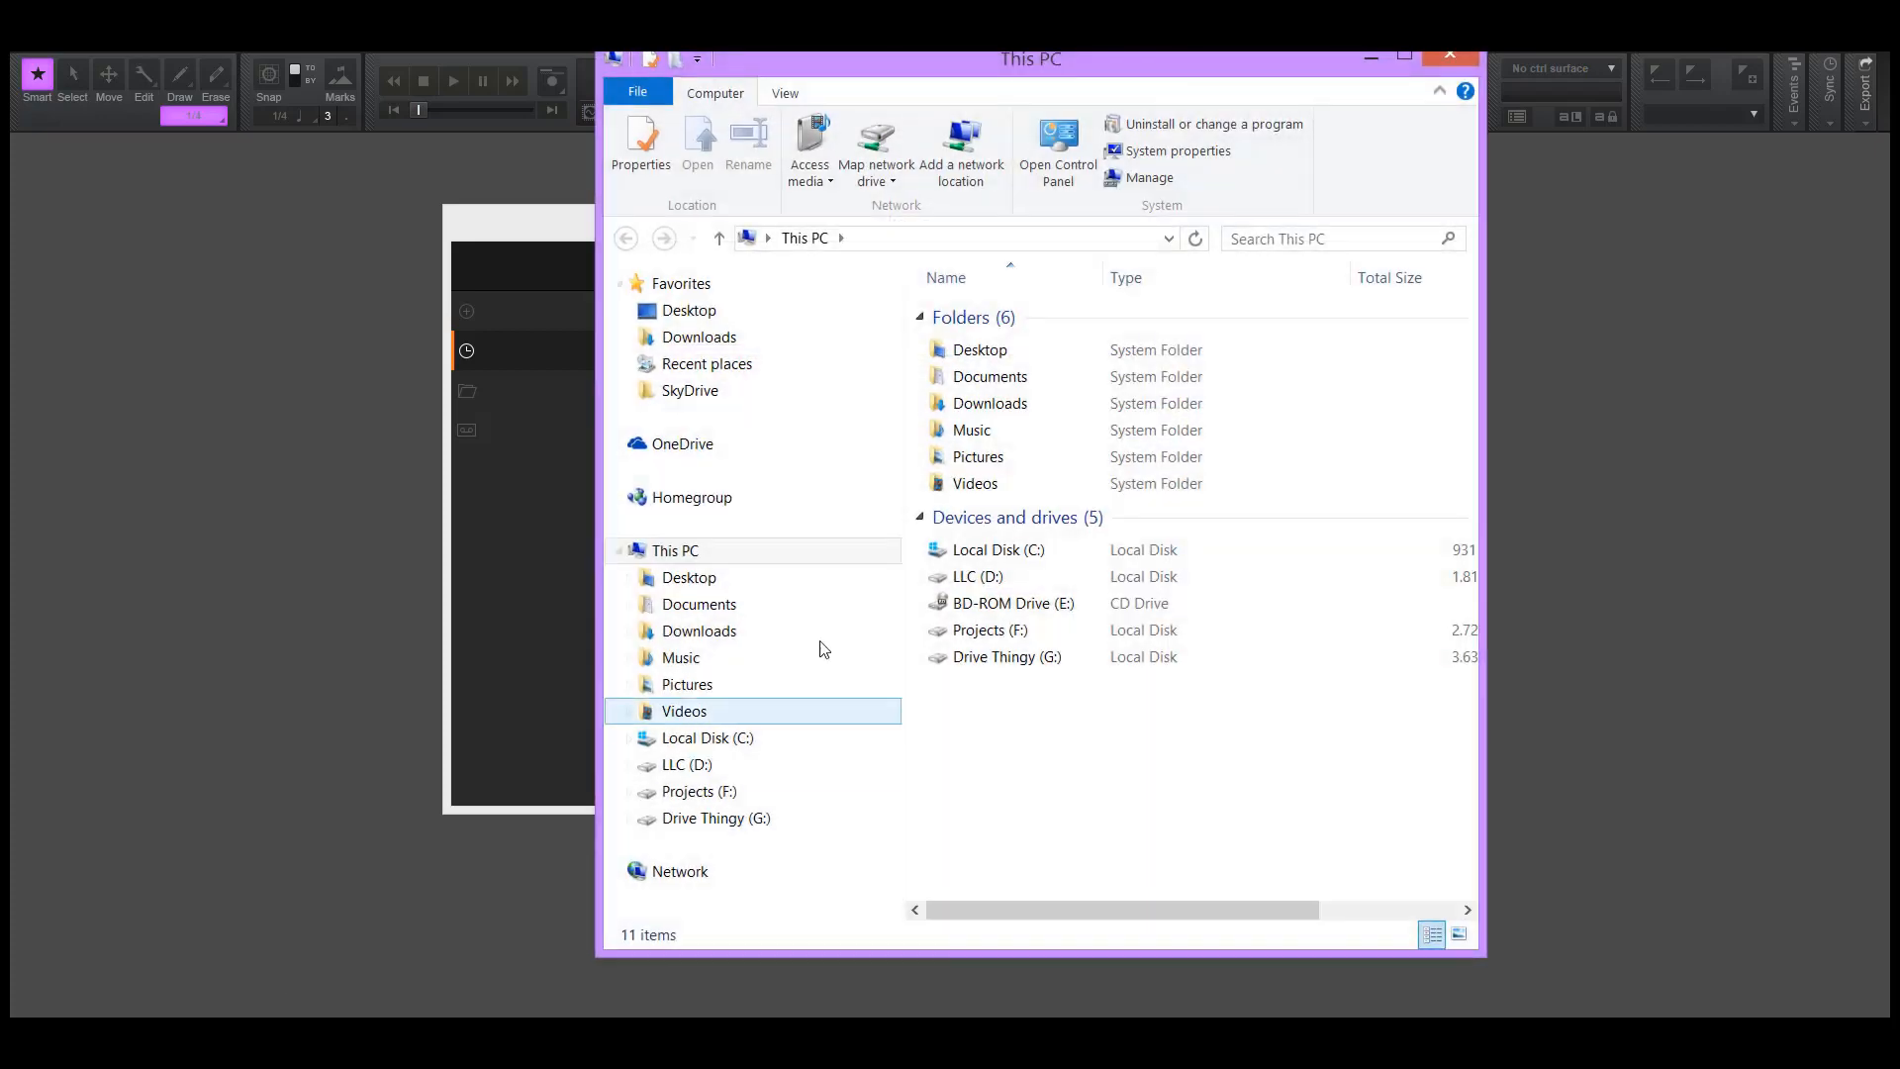
click(737, 764)
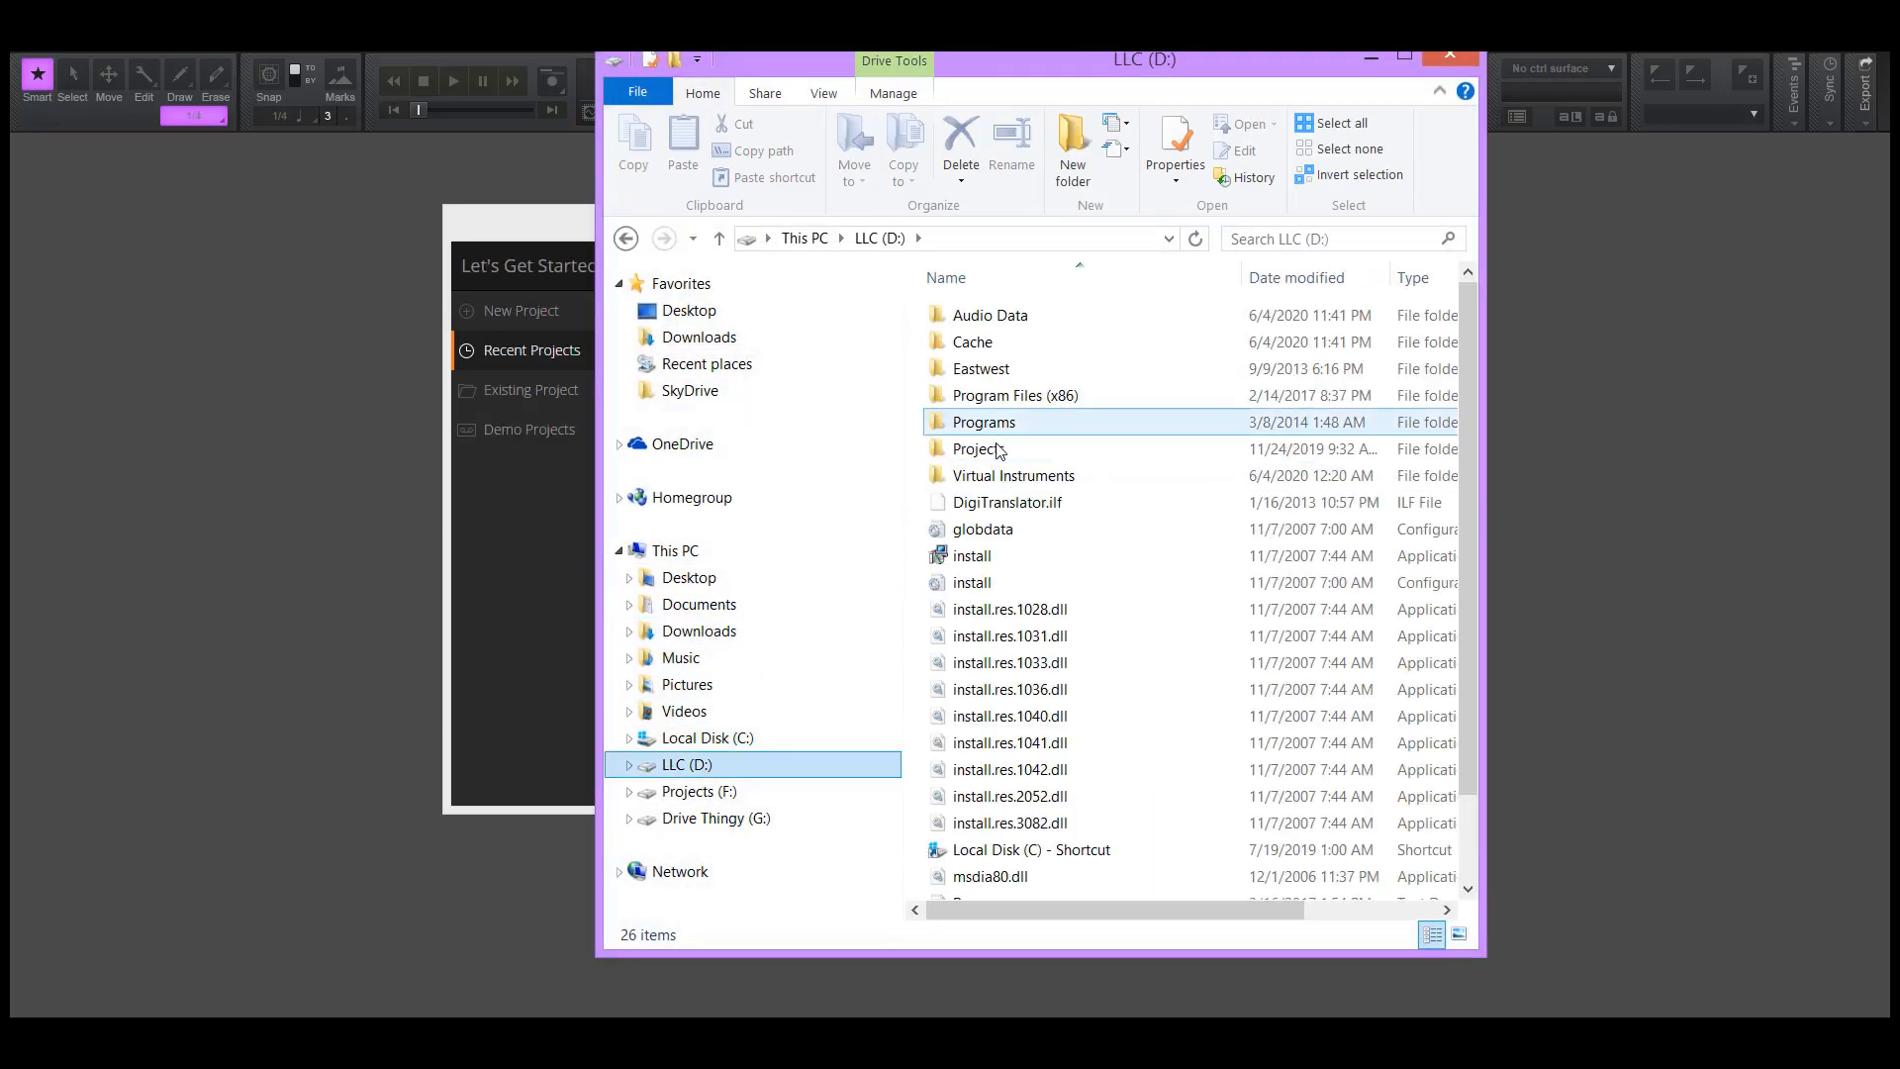
double_click(988, 459)
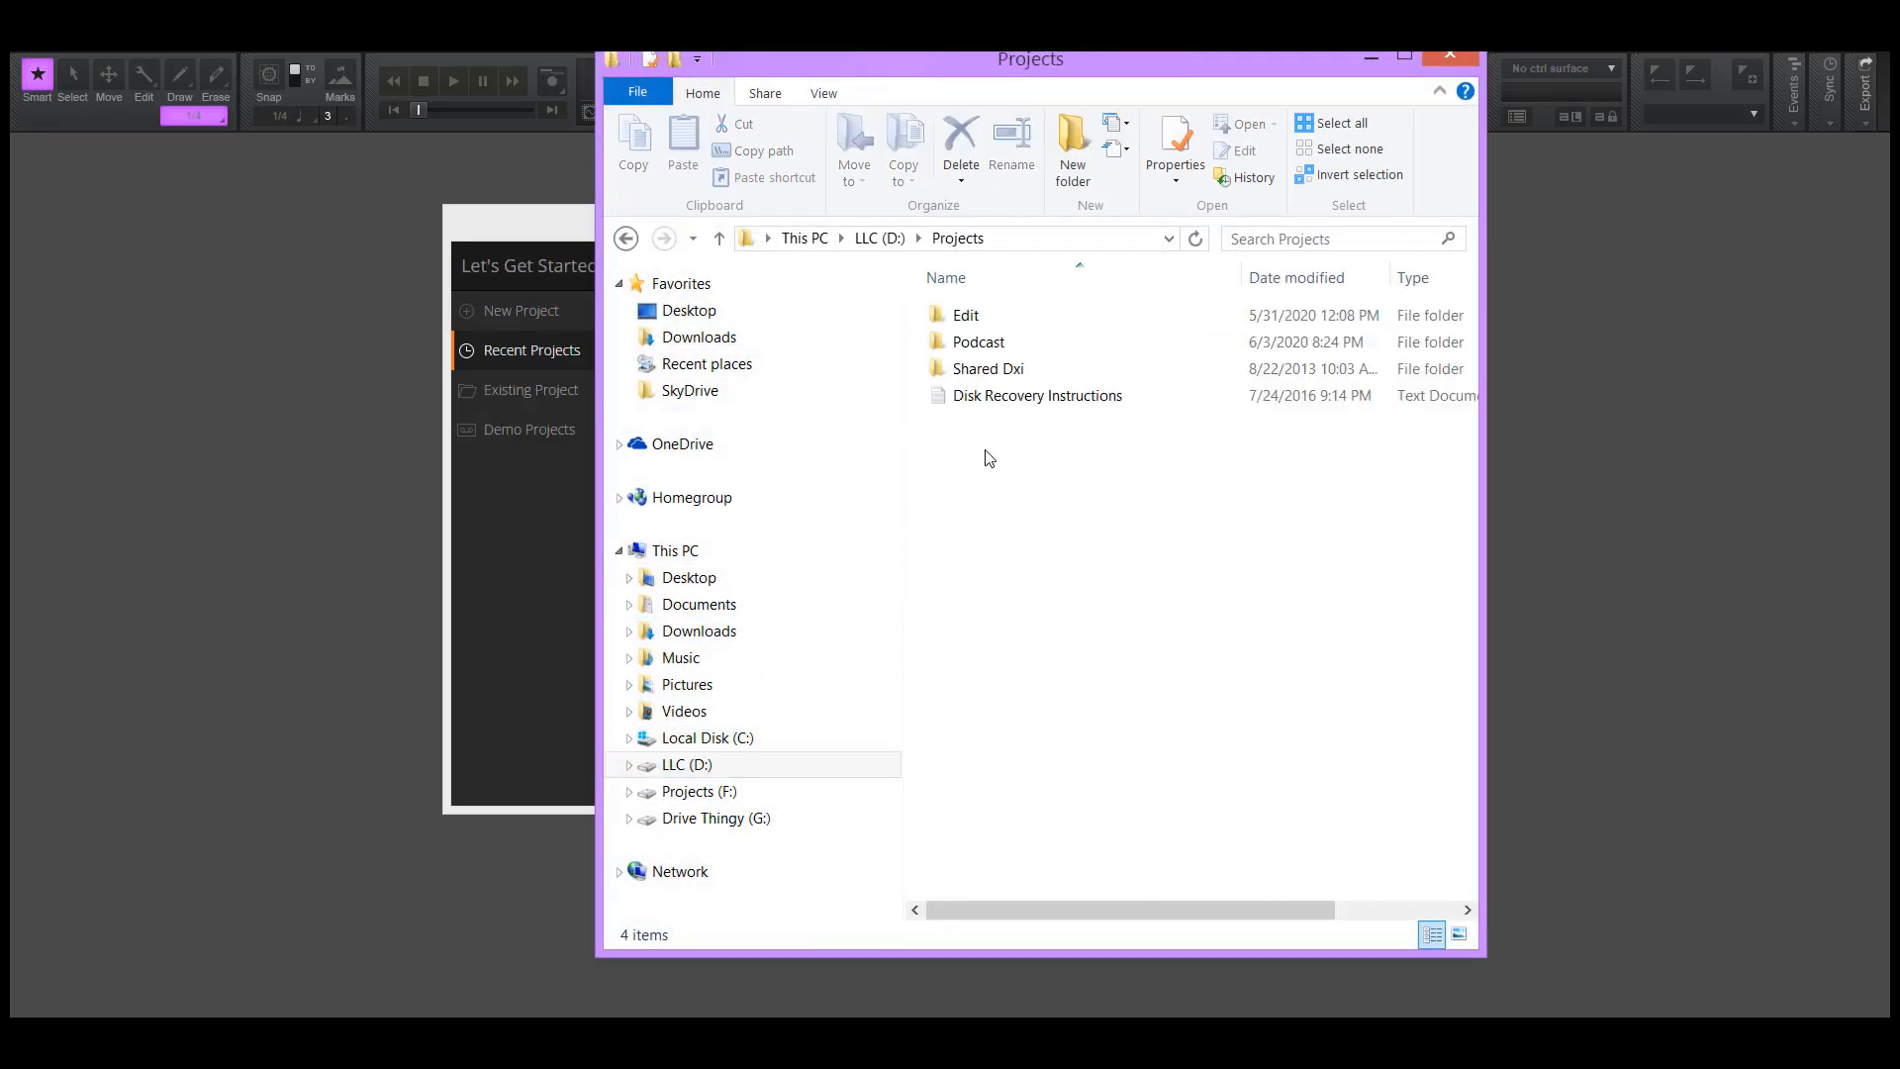
double_click(979, 341)
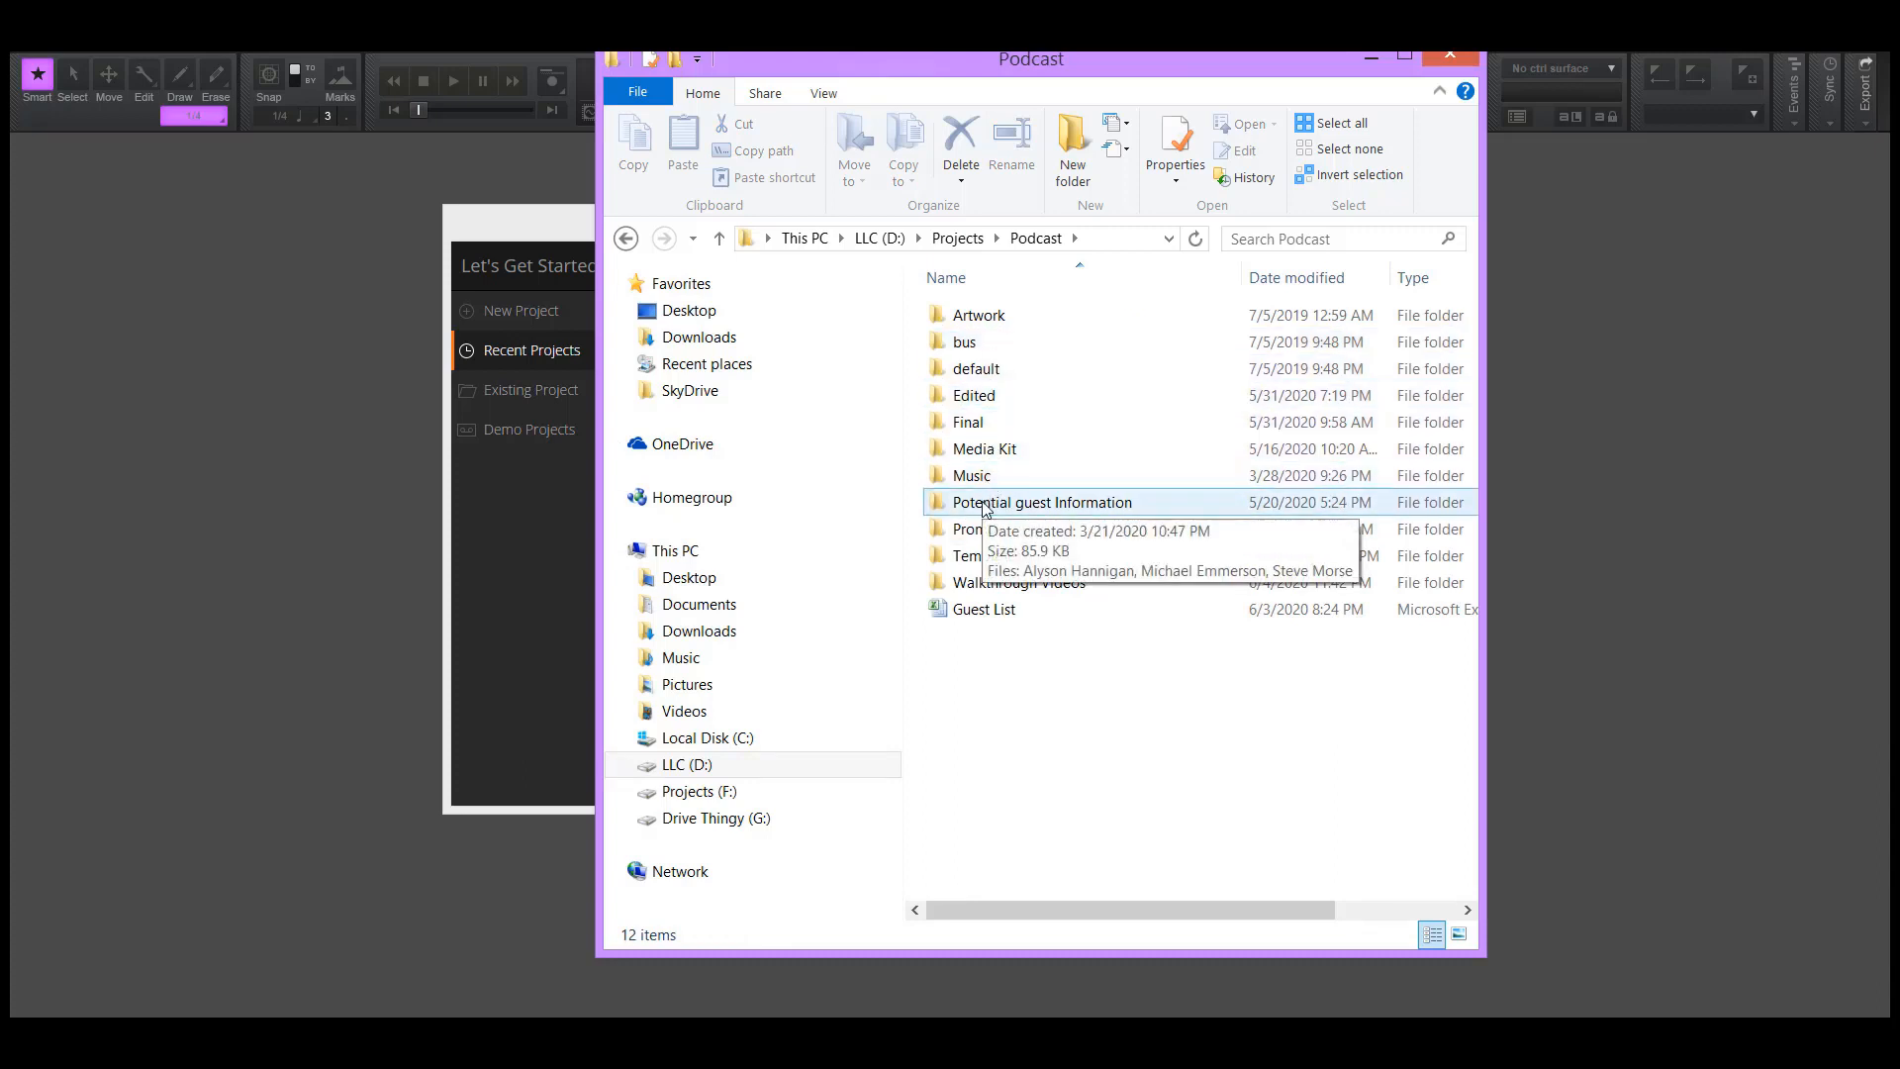
click(992, 589)
double_click(993, 590)
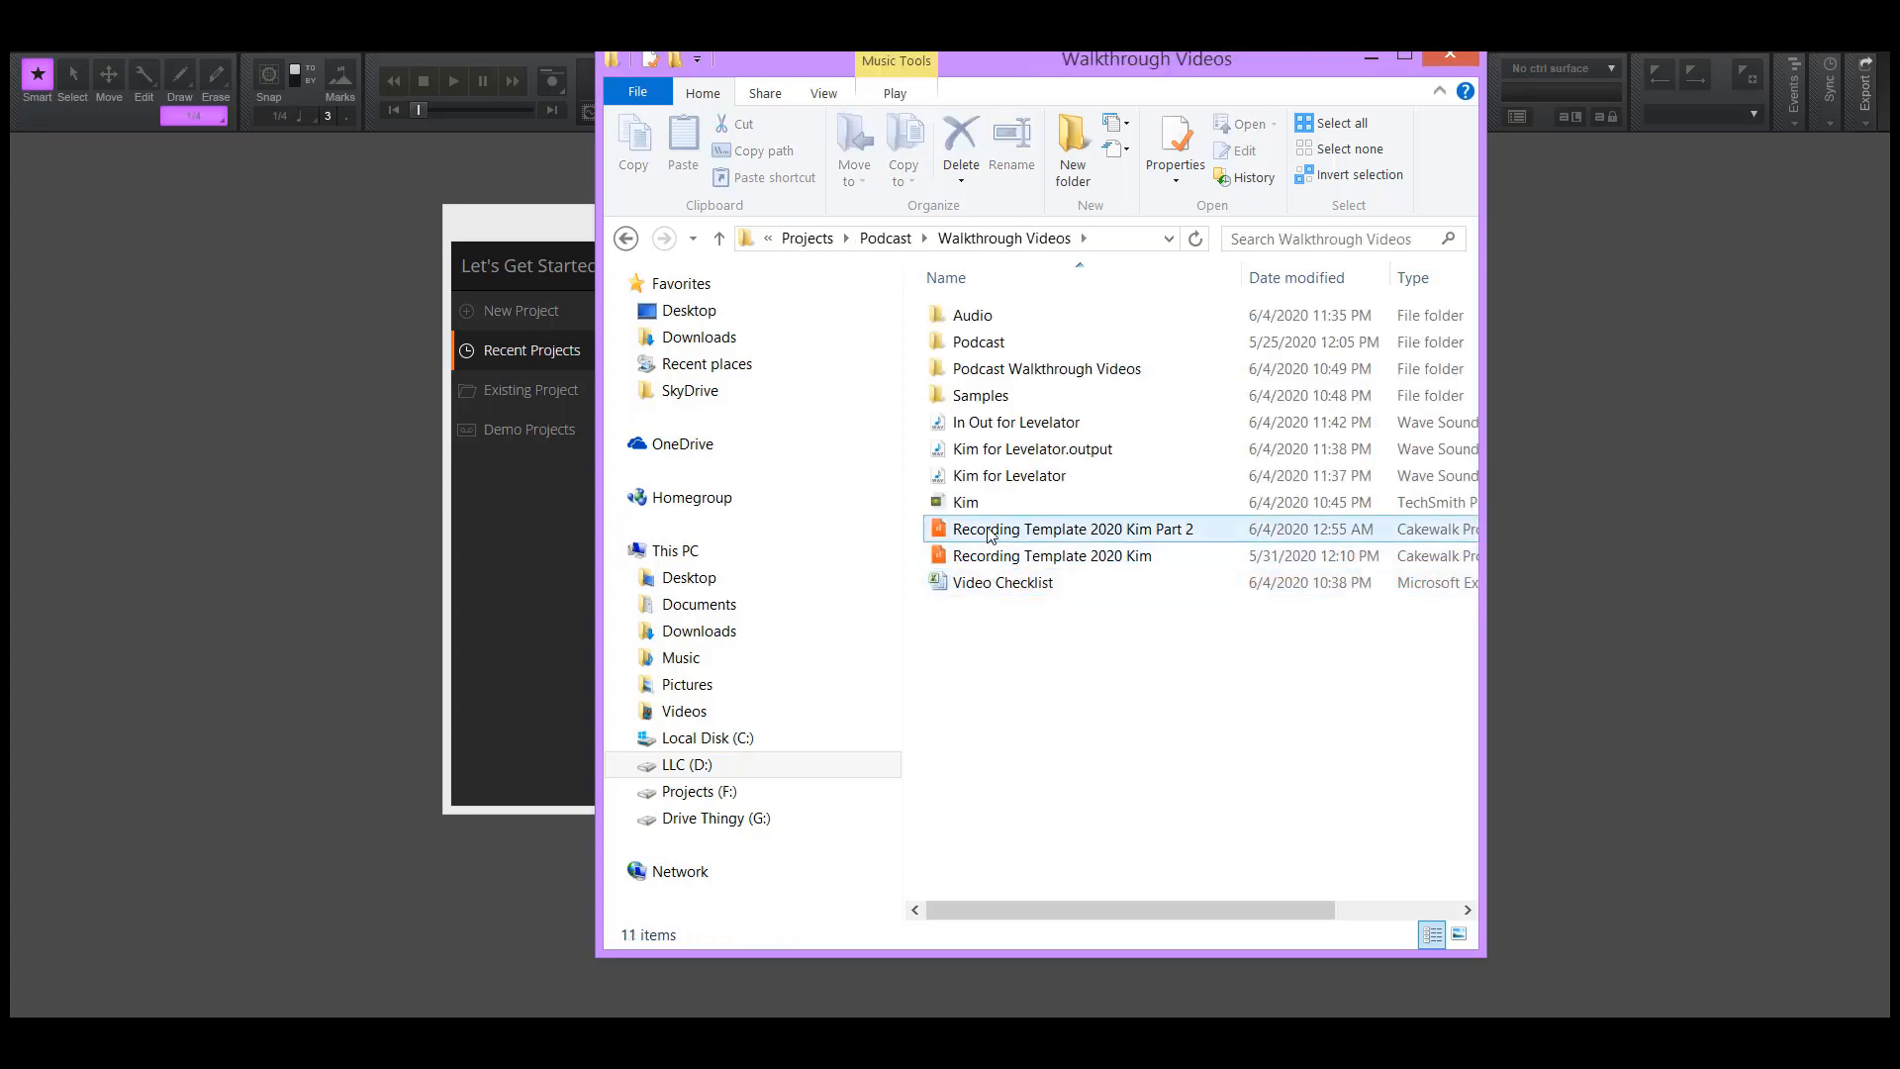
Process the "In Out for Levelator" Wave file with the desktop Levelator and select its output file
click(995, 432)
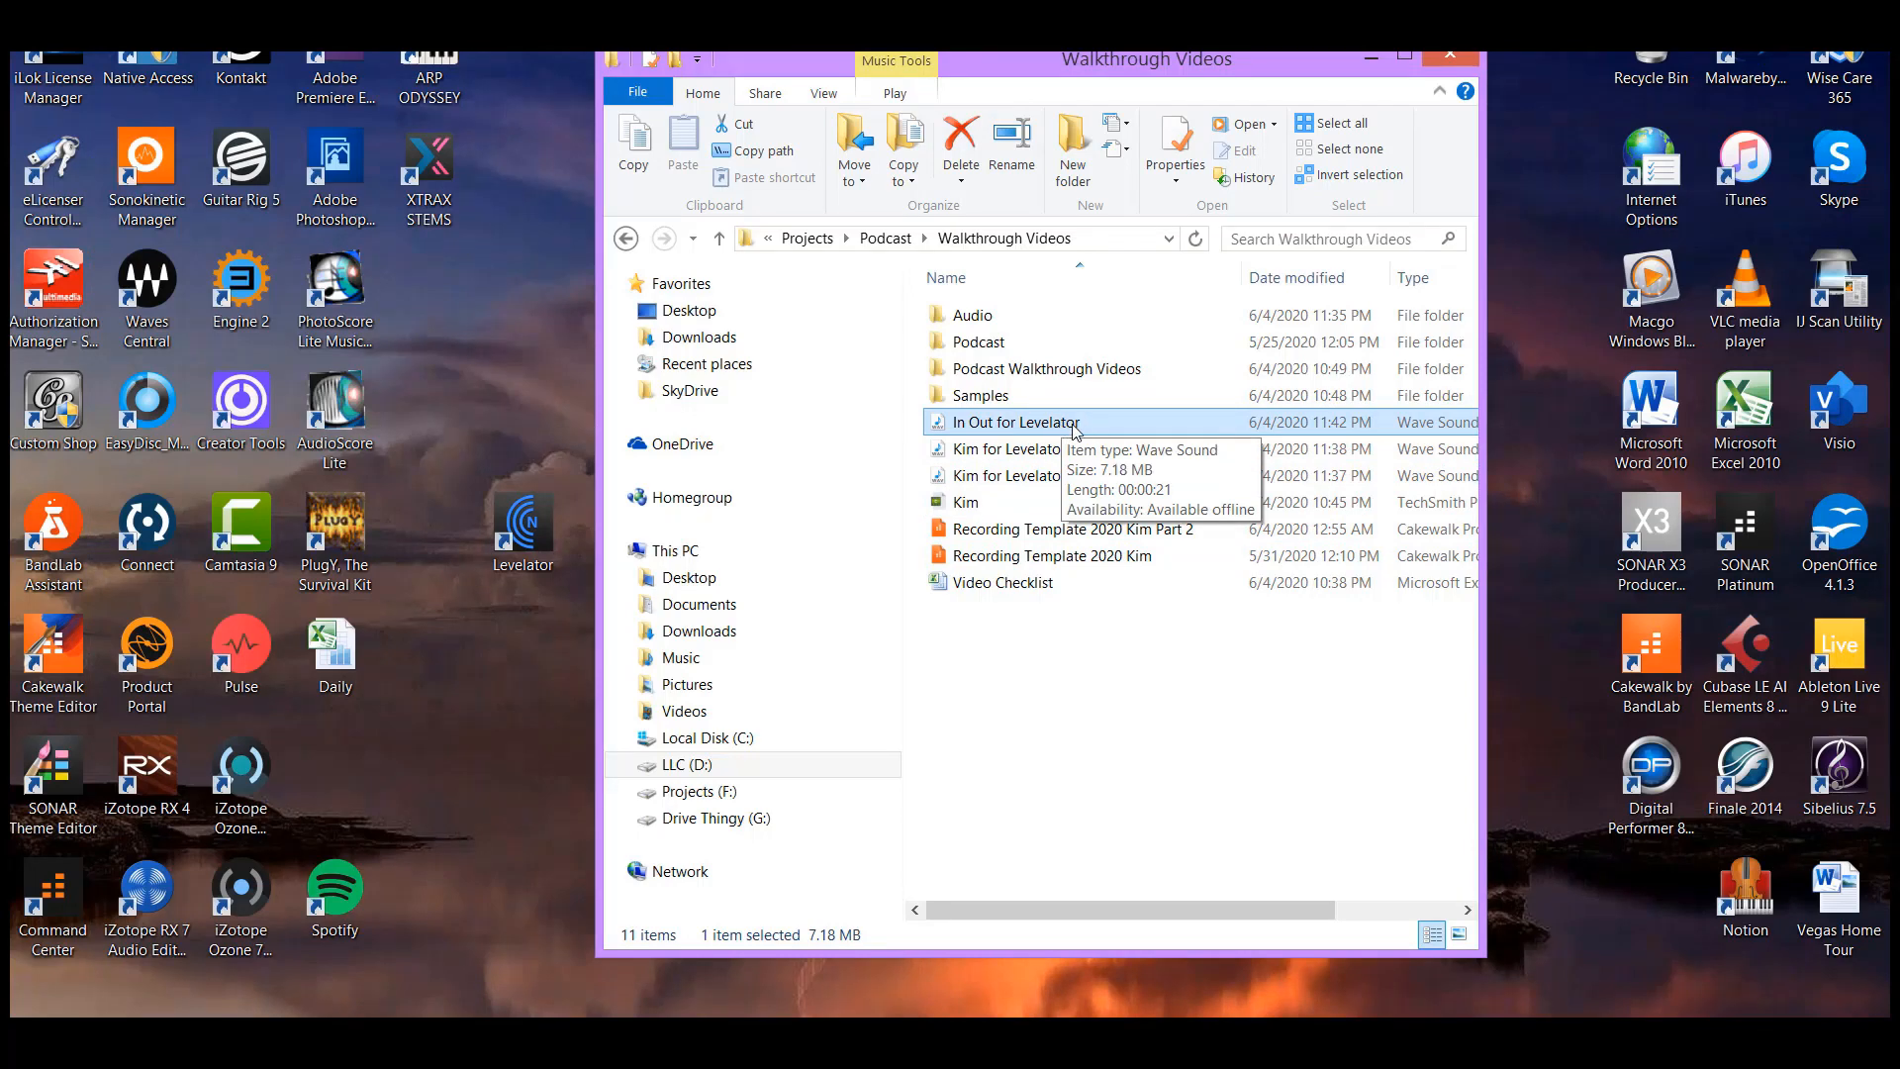
drag(1083, 429, 510, 540)
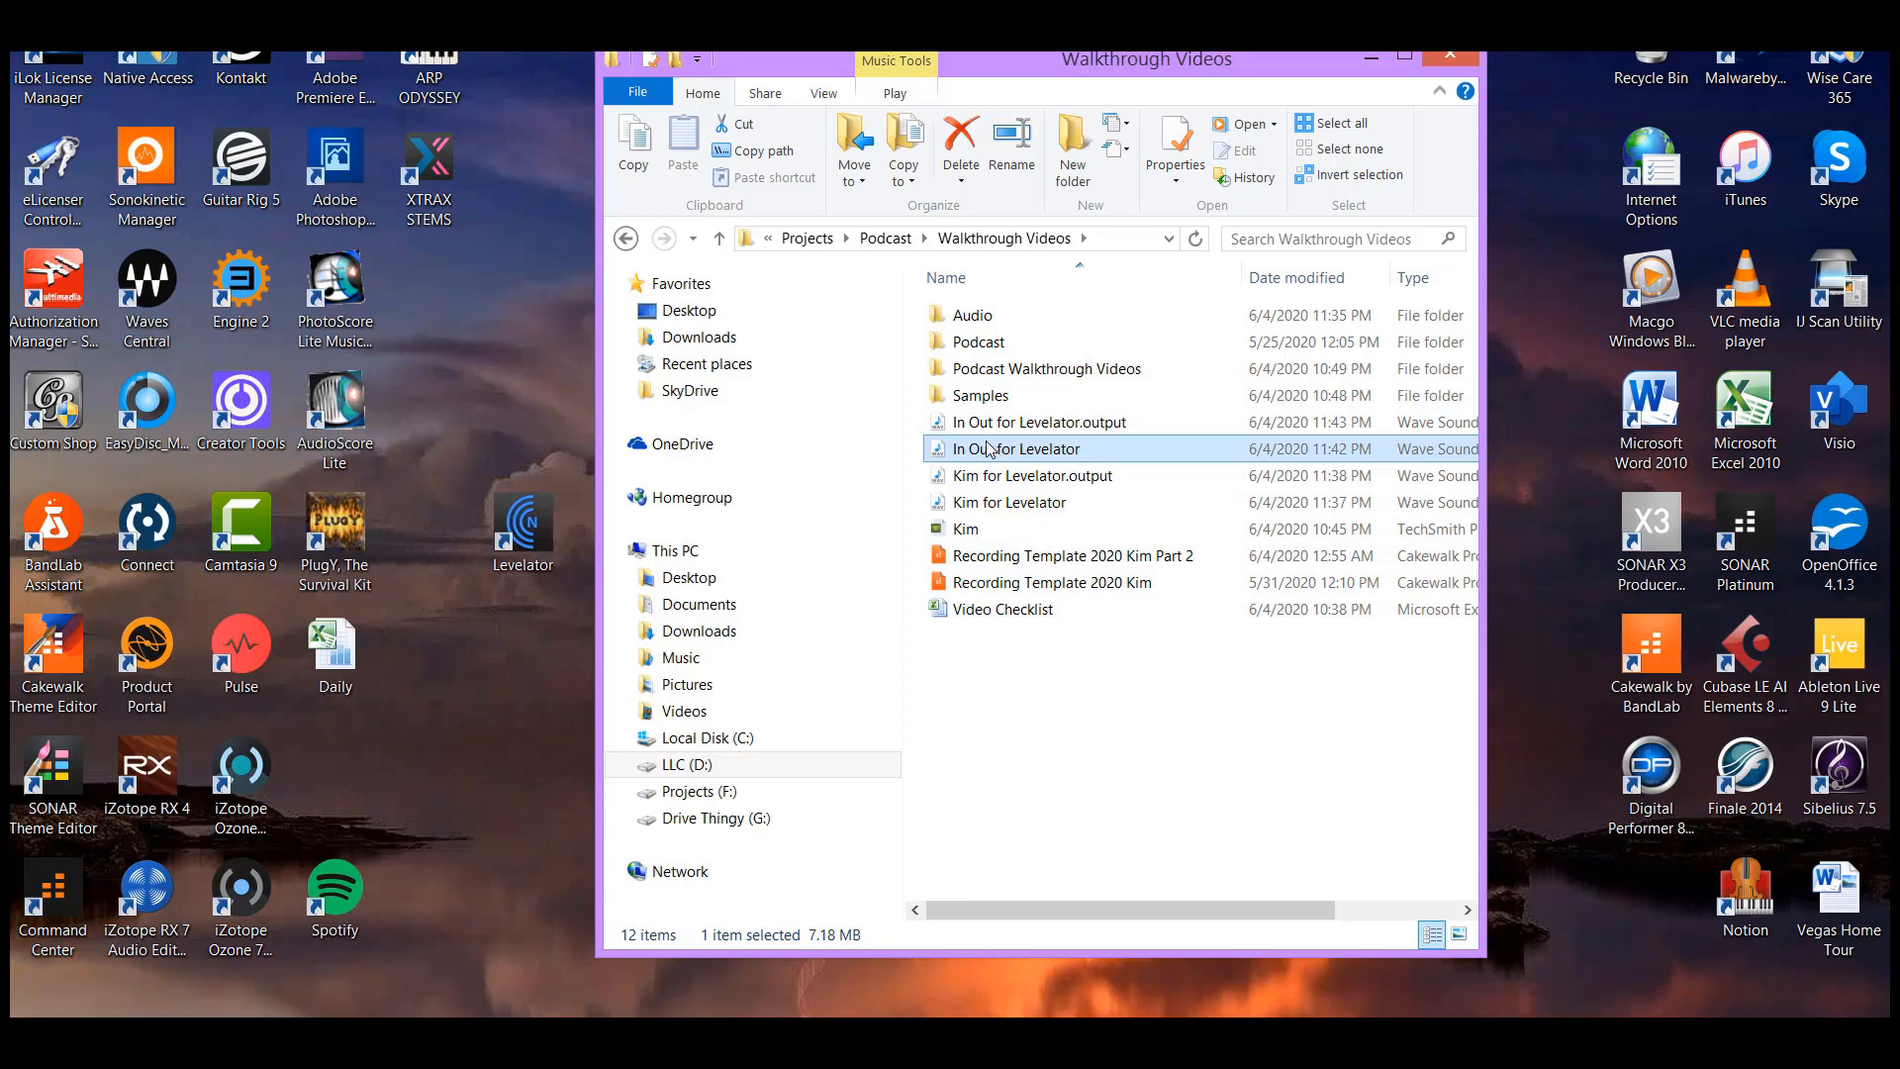
click(1107, 422)
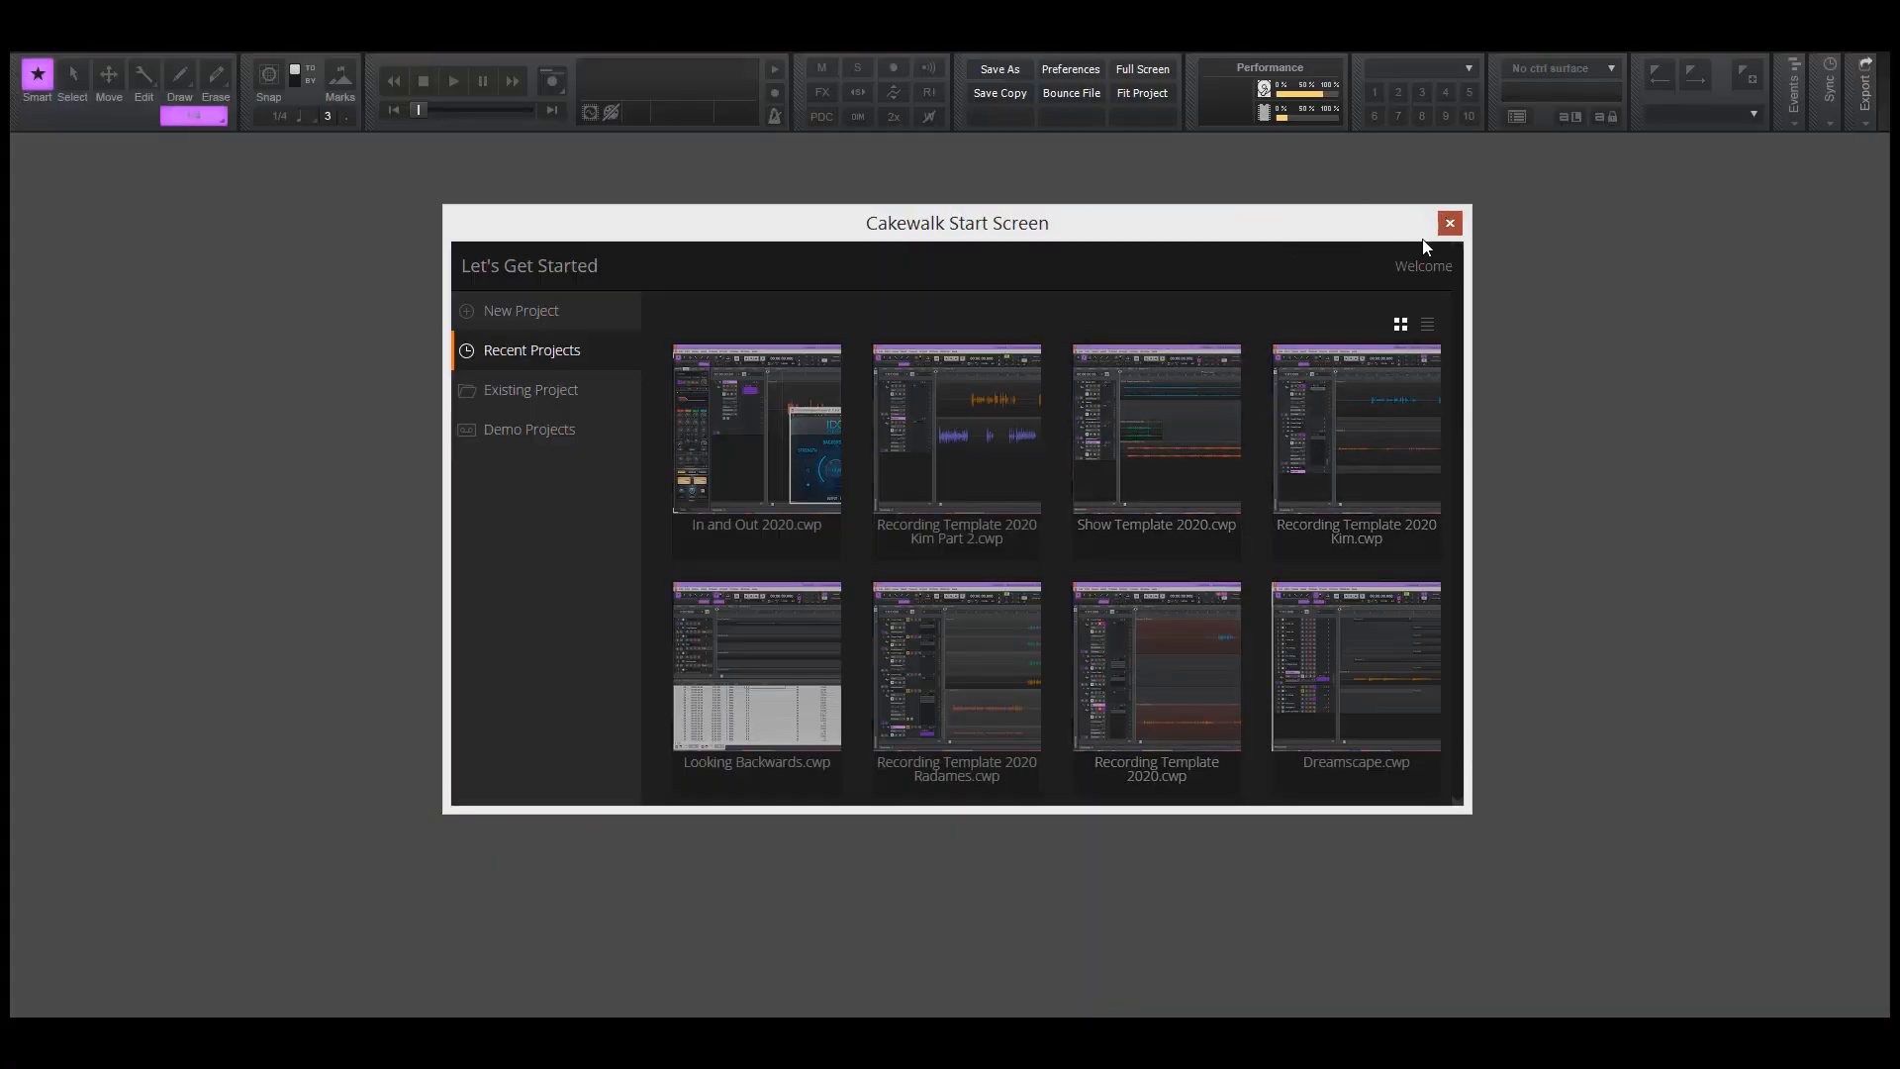
Dismiss the Cakewalk Start Screen and open the "Show Template 2020" project from the Templates folder
click(1449, 223)
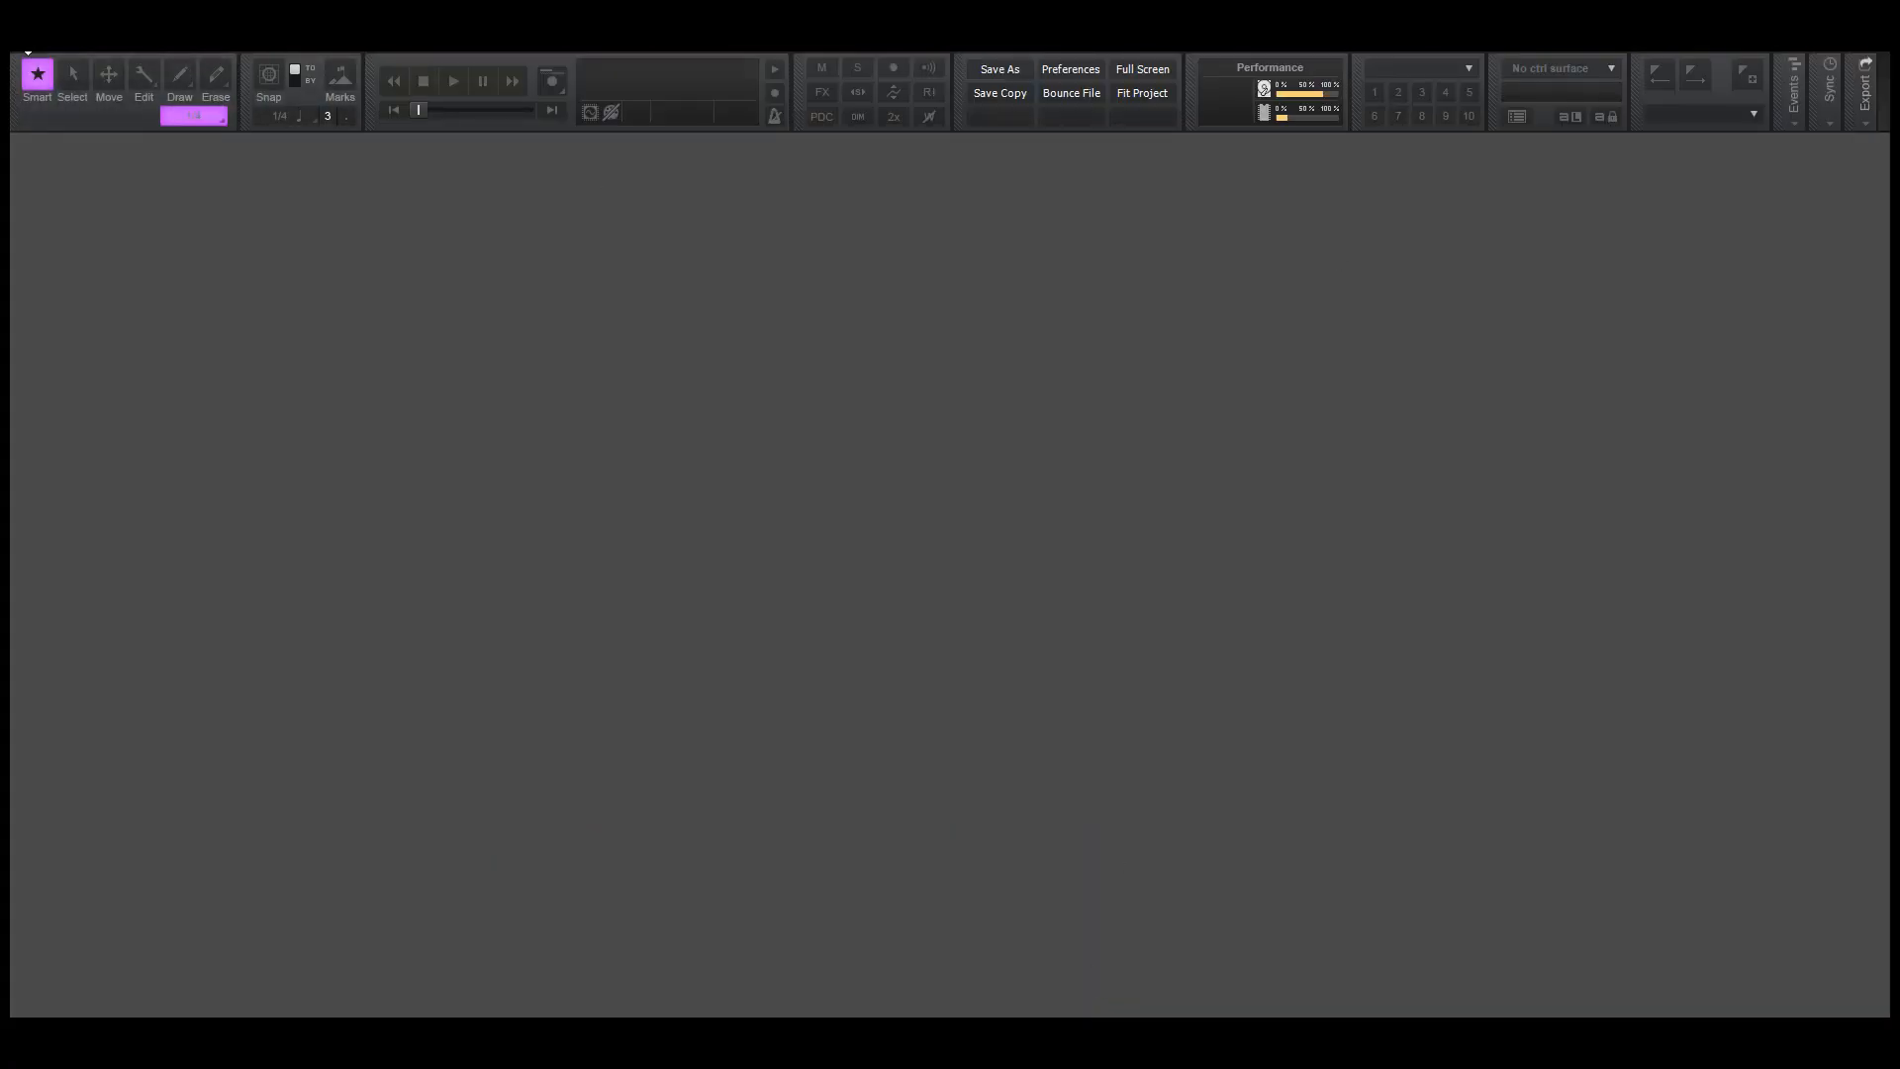
click(28, 52)
click(44, 87)
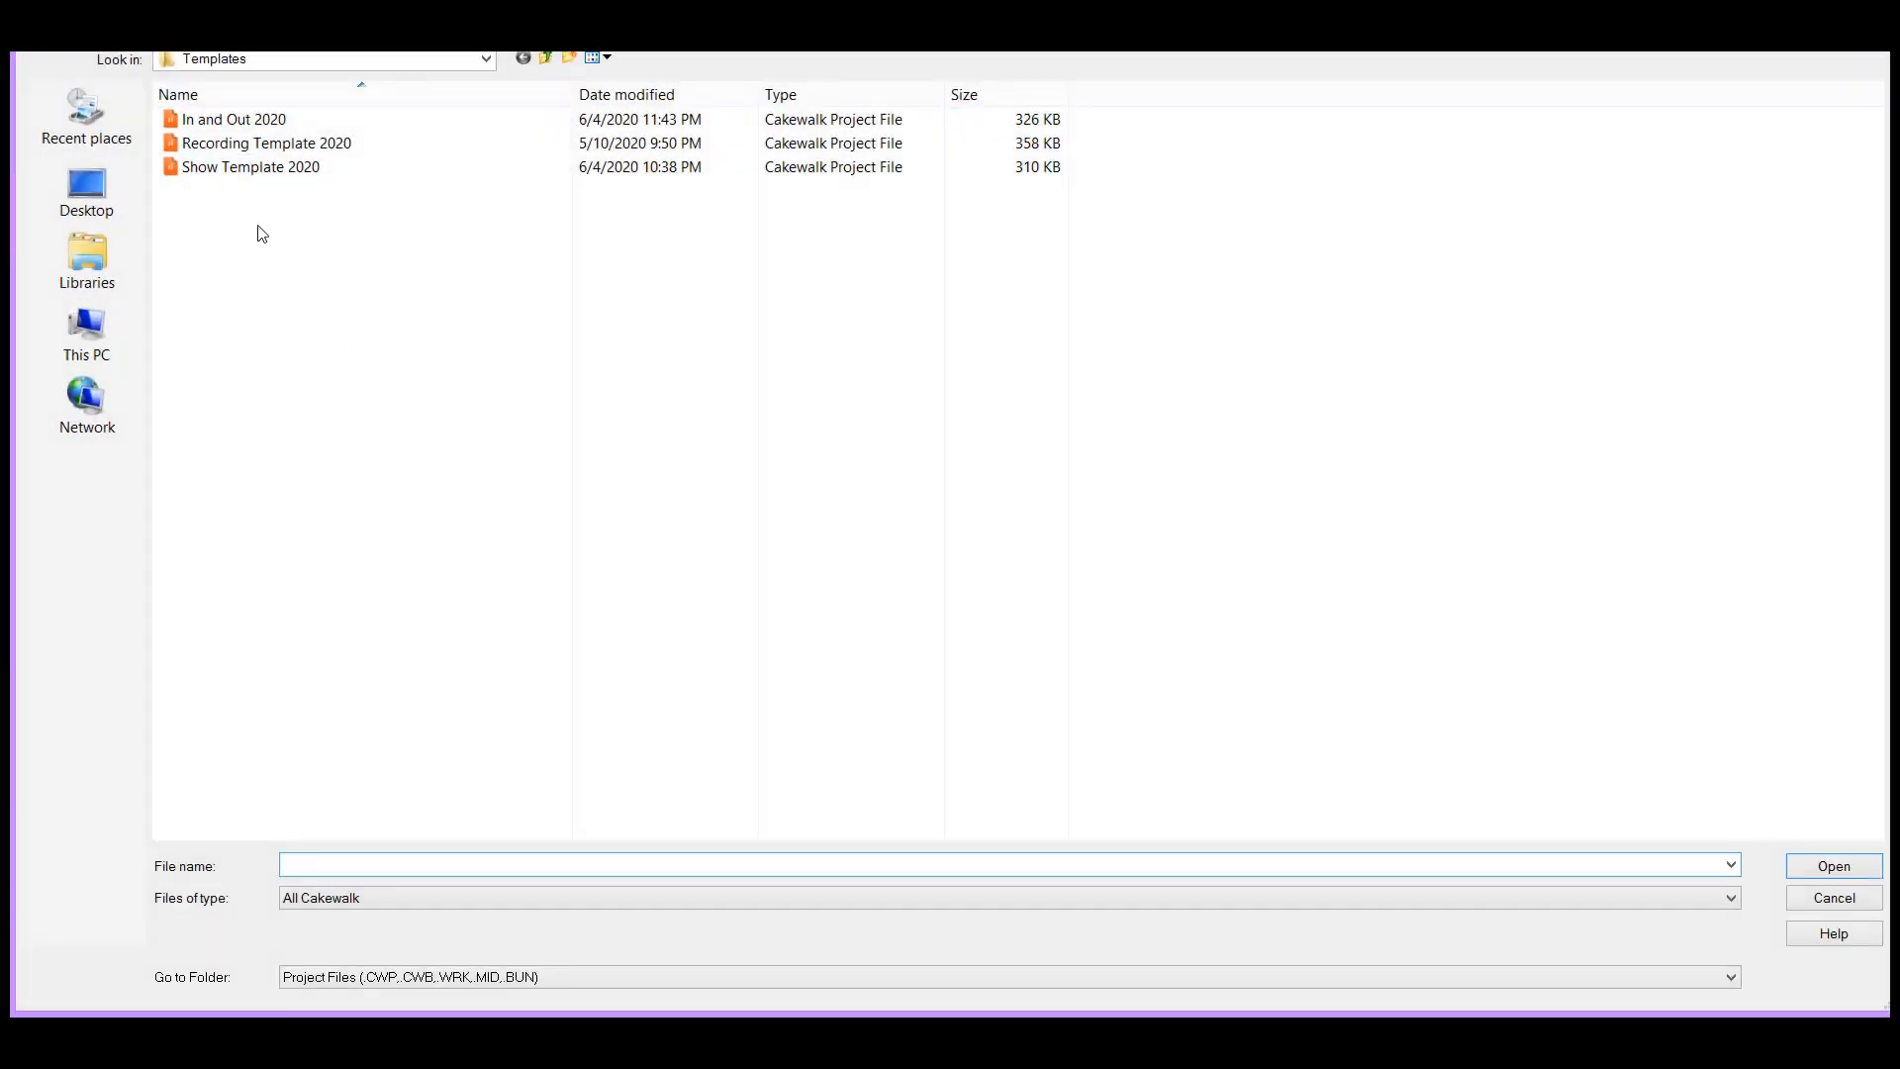
click(256, 170)
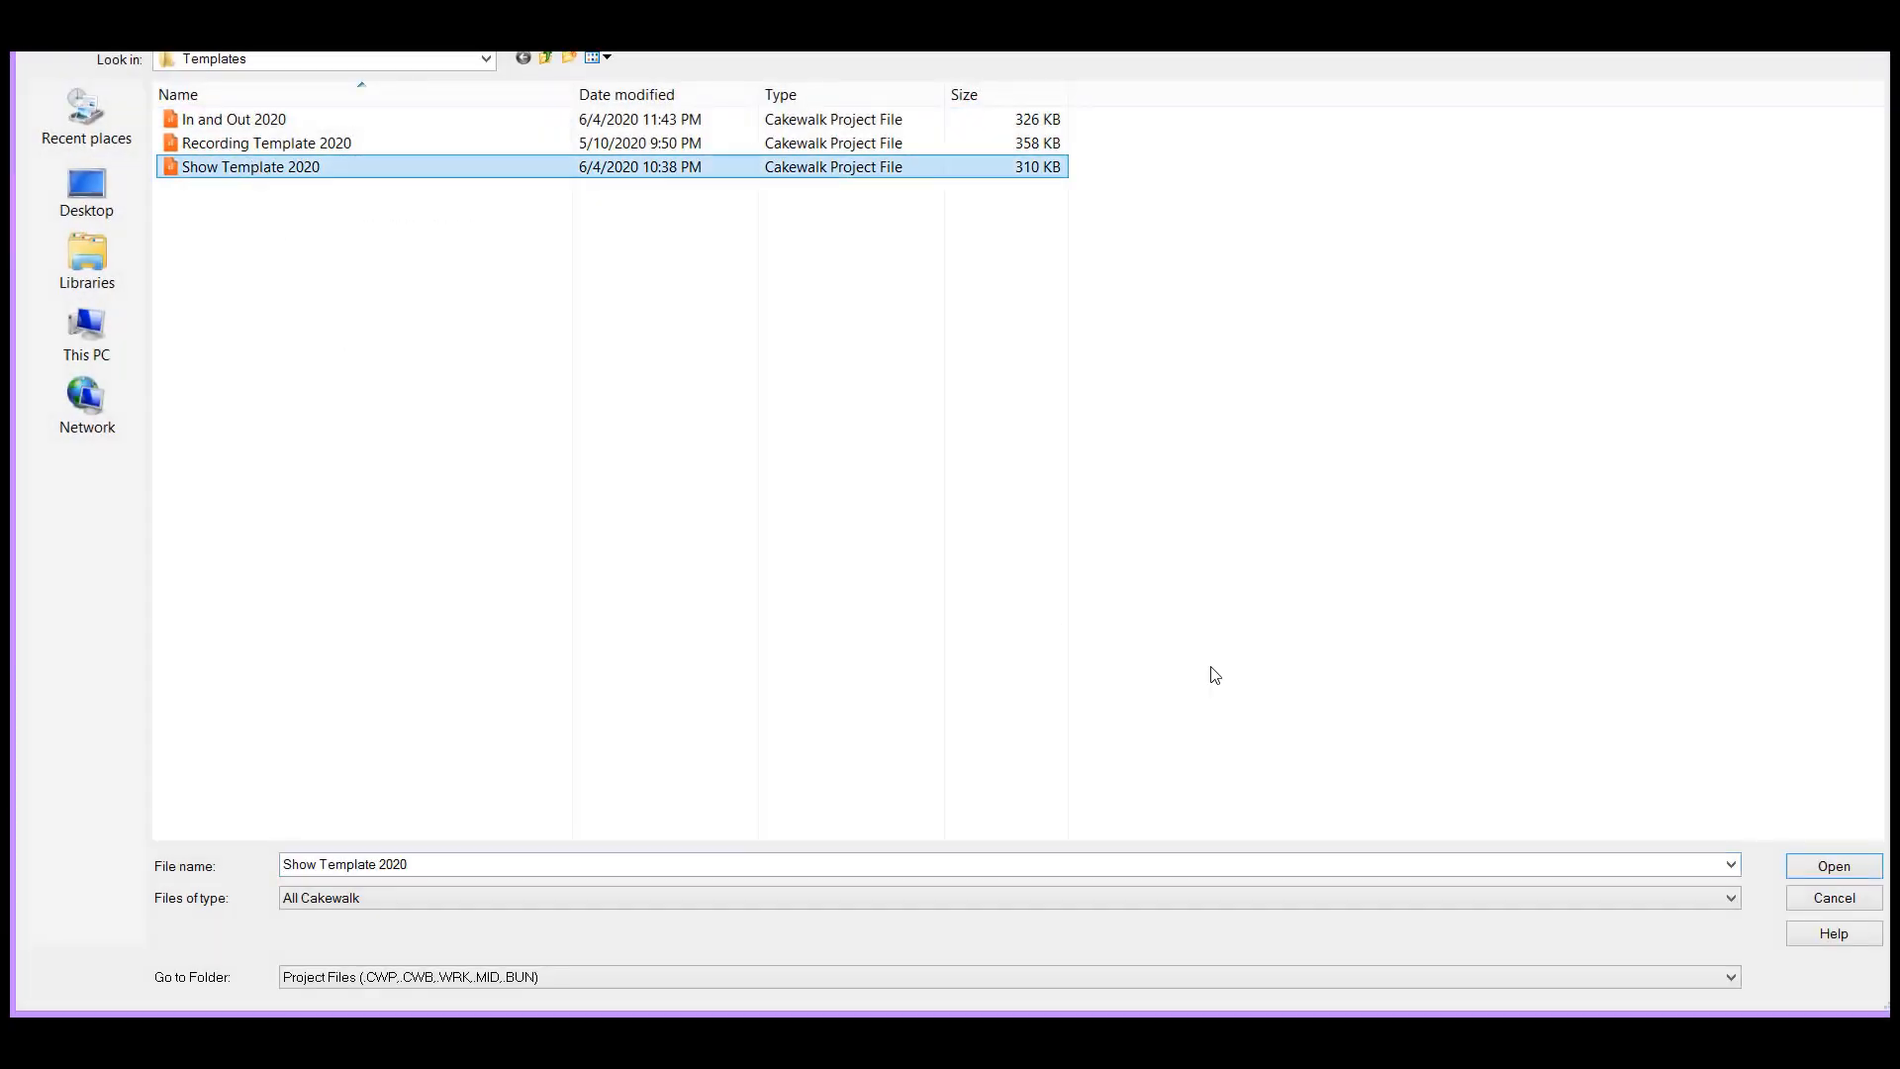
click(1815, 873)
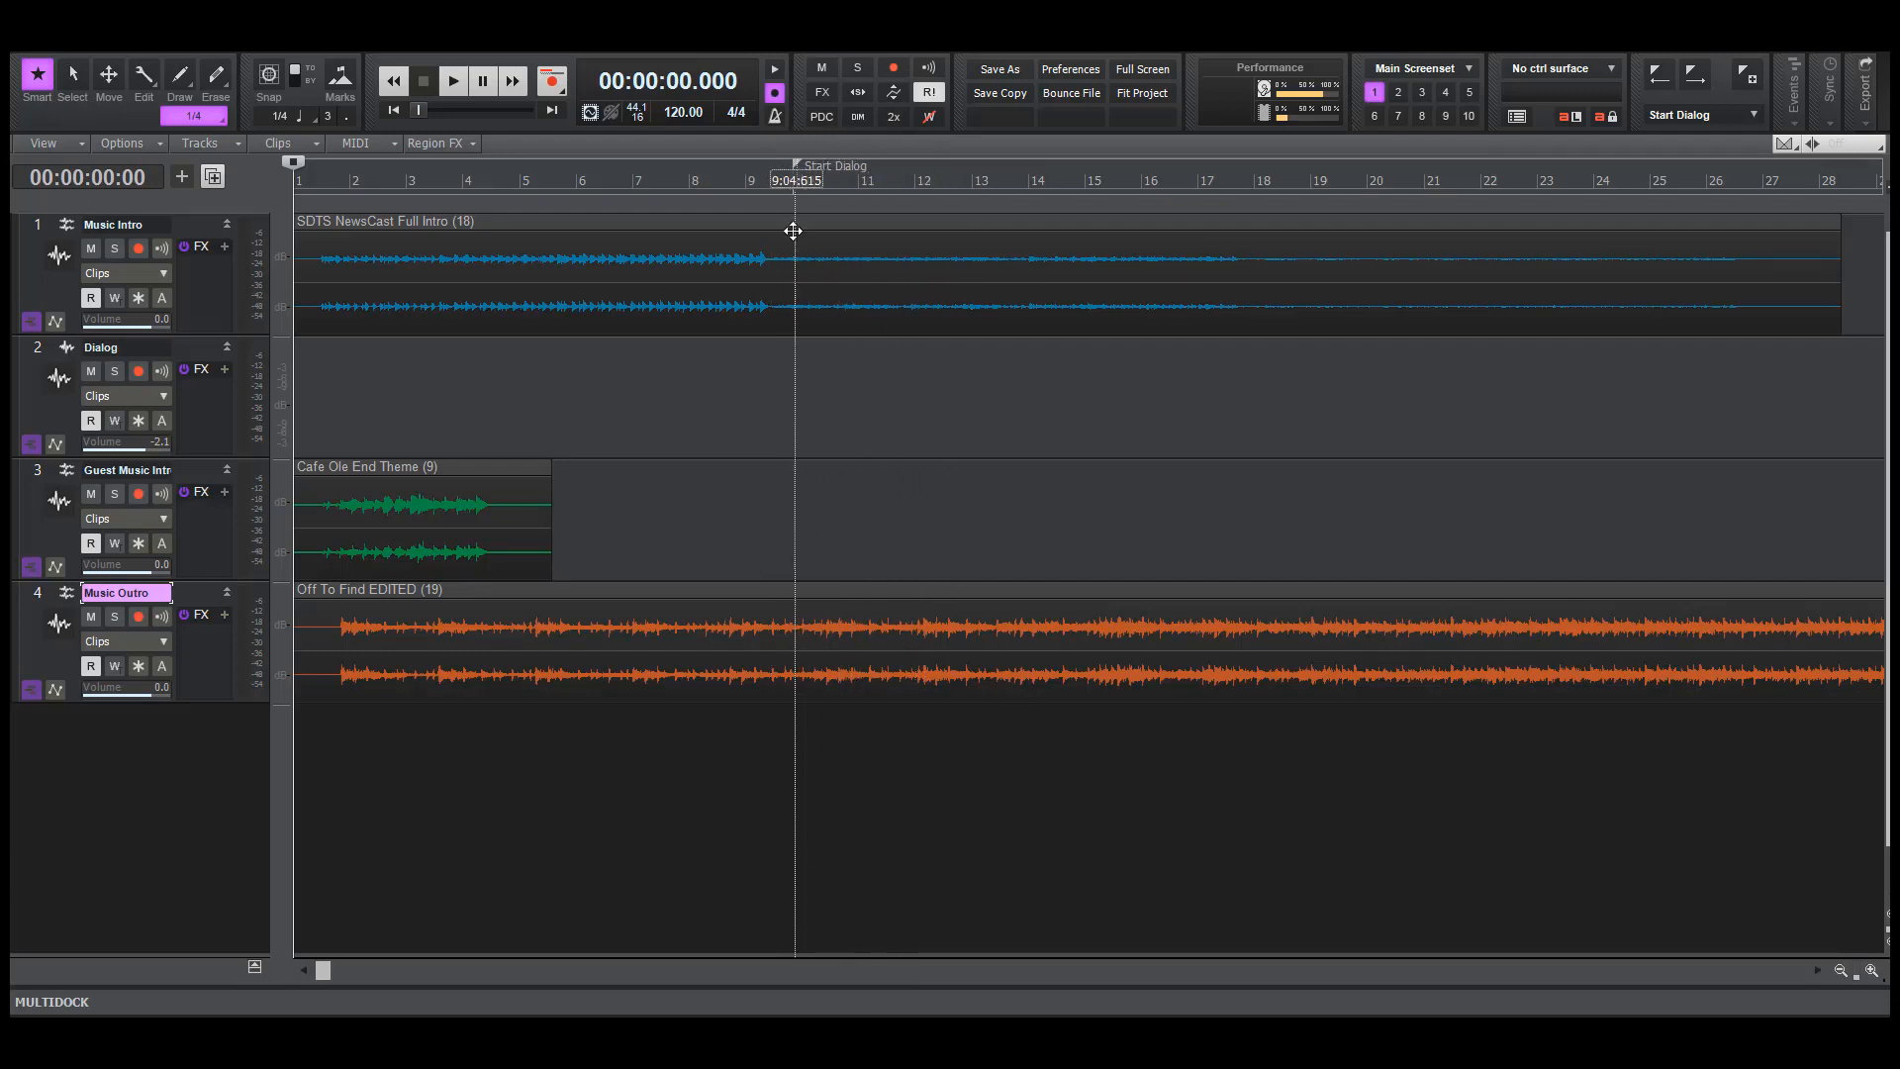
Import the "In Out for Levelator.output" audio file onto the Dialog track at the Start Dialog marker
click(792, 180)
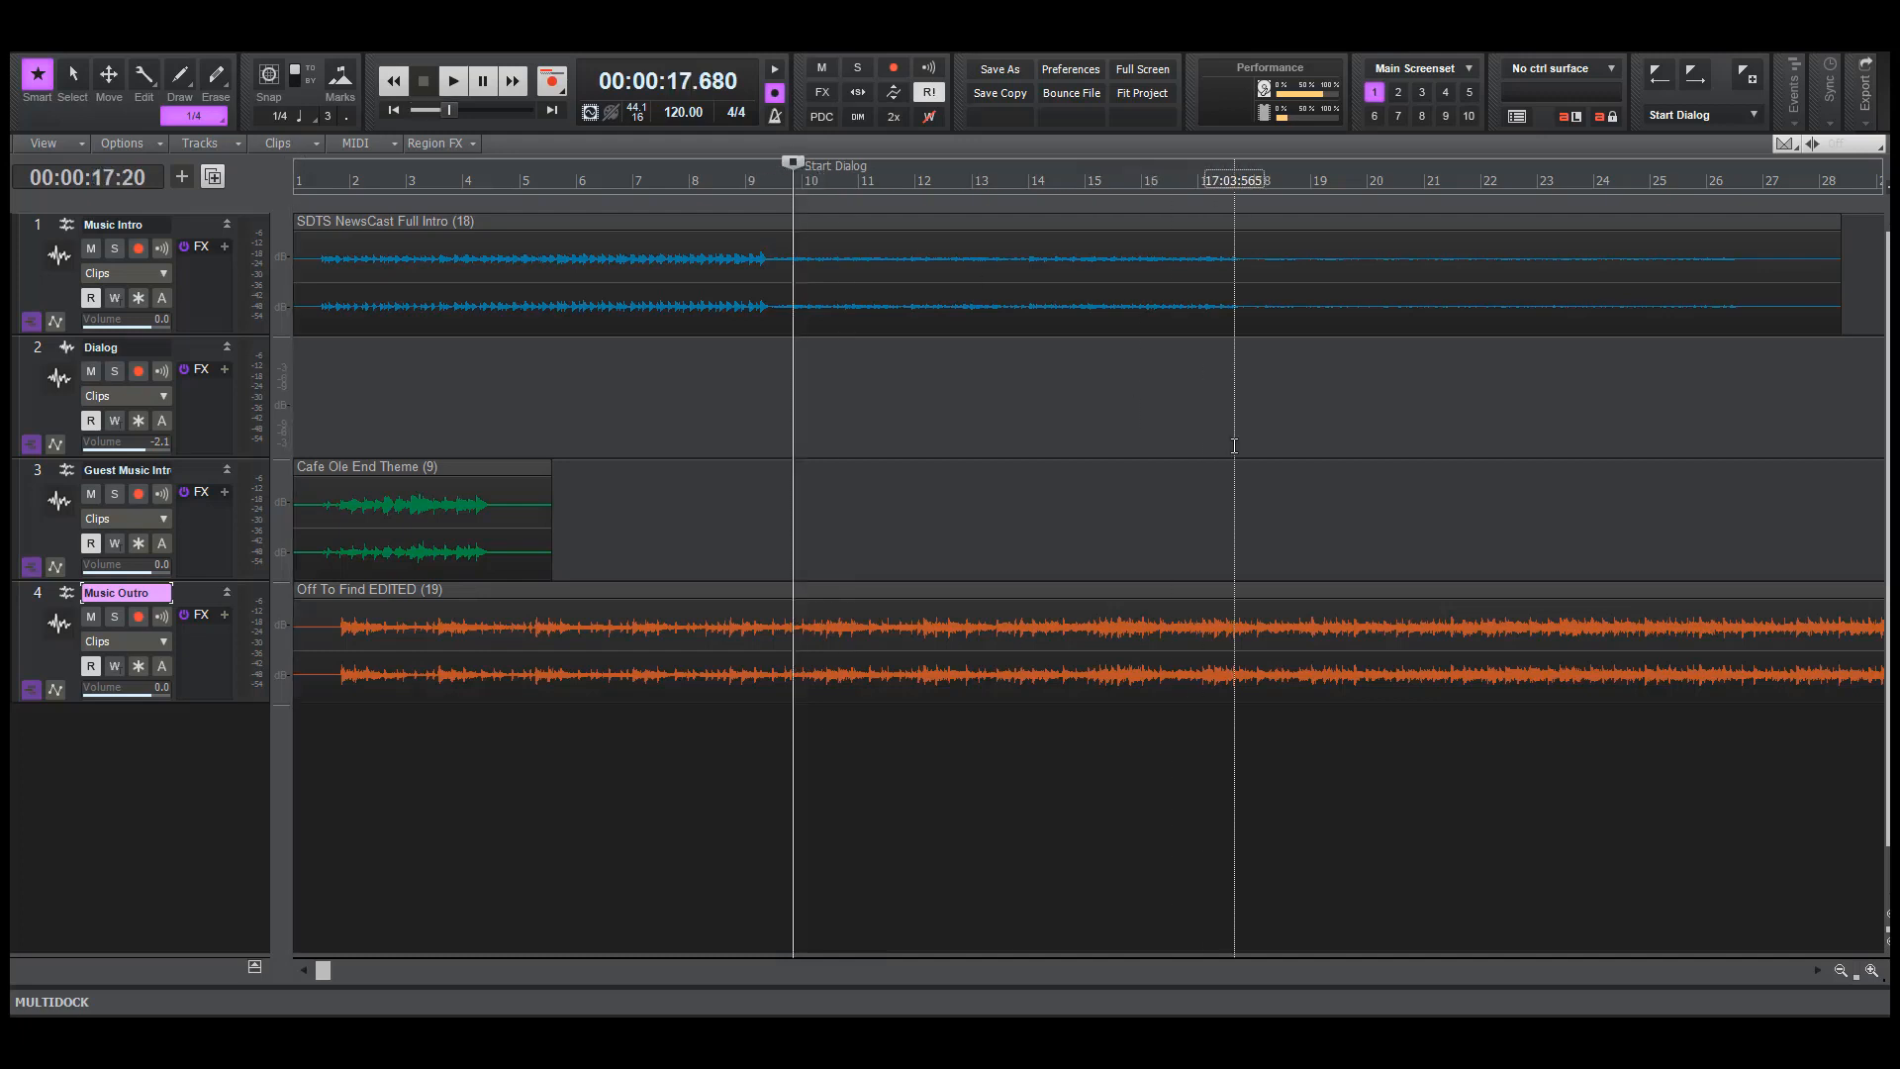
click(191, 351)
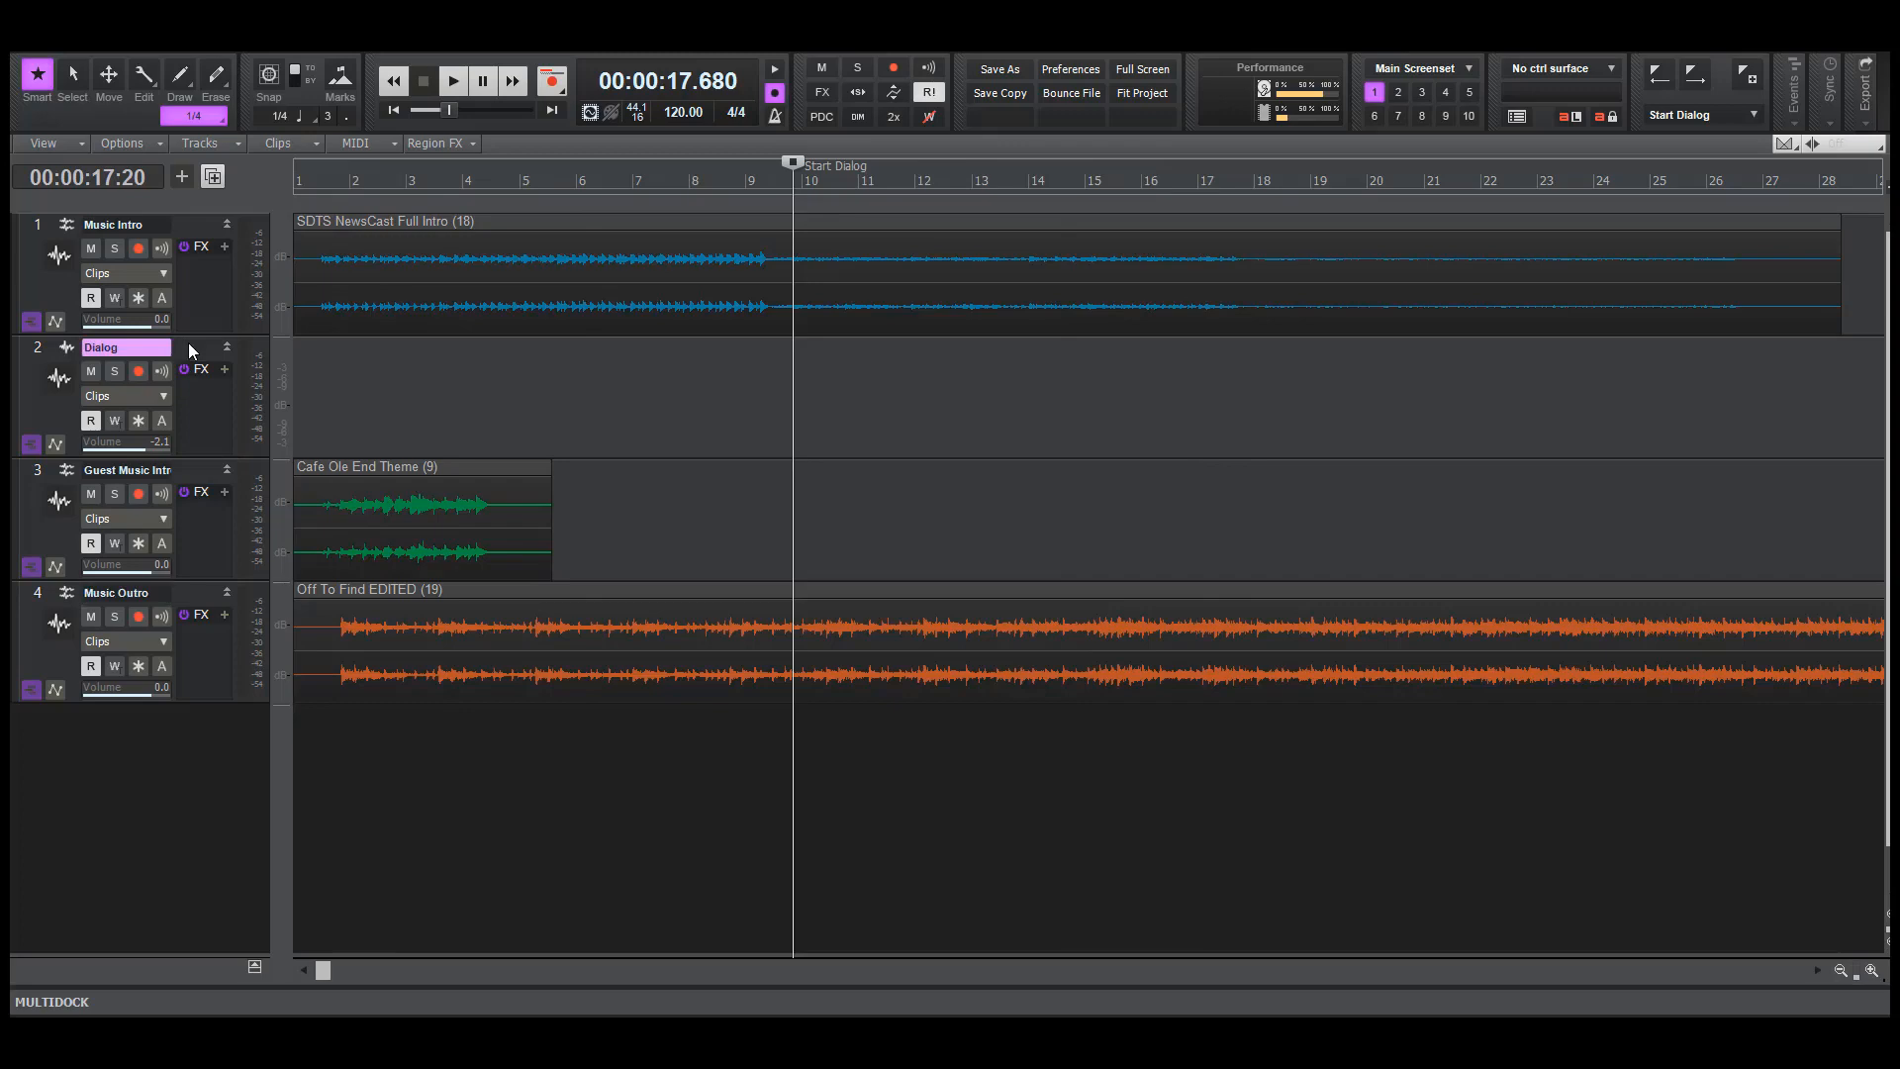
click(56, 56)
mouse_move(247, 293)
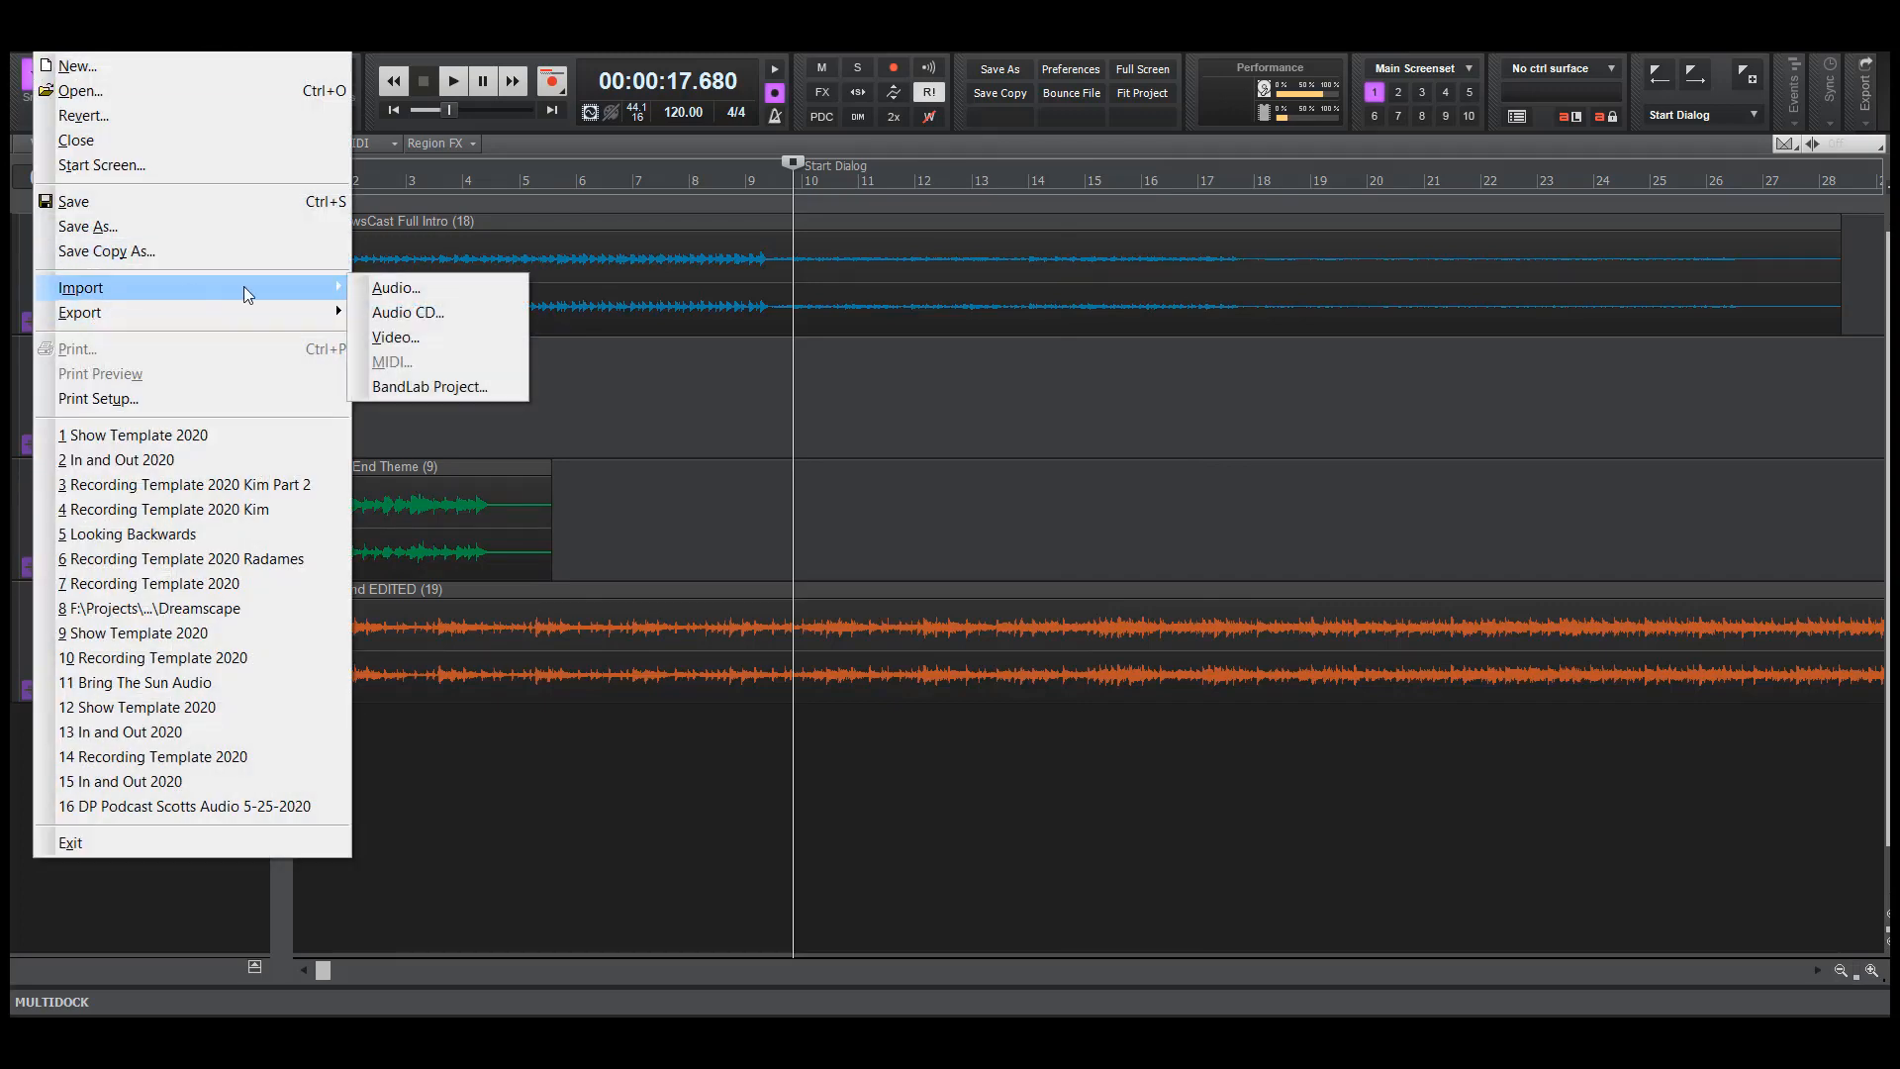
click(401, 288)
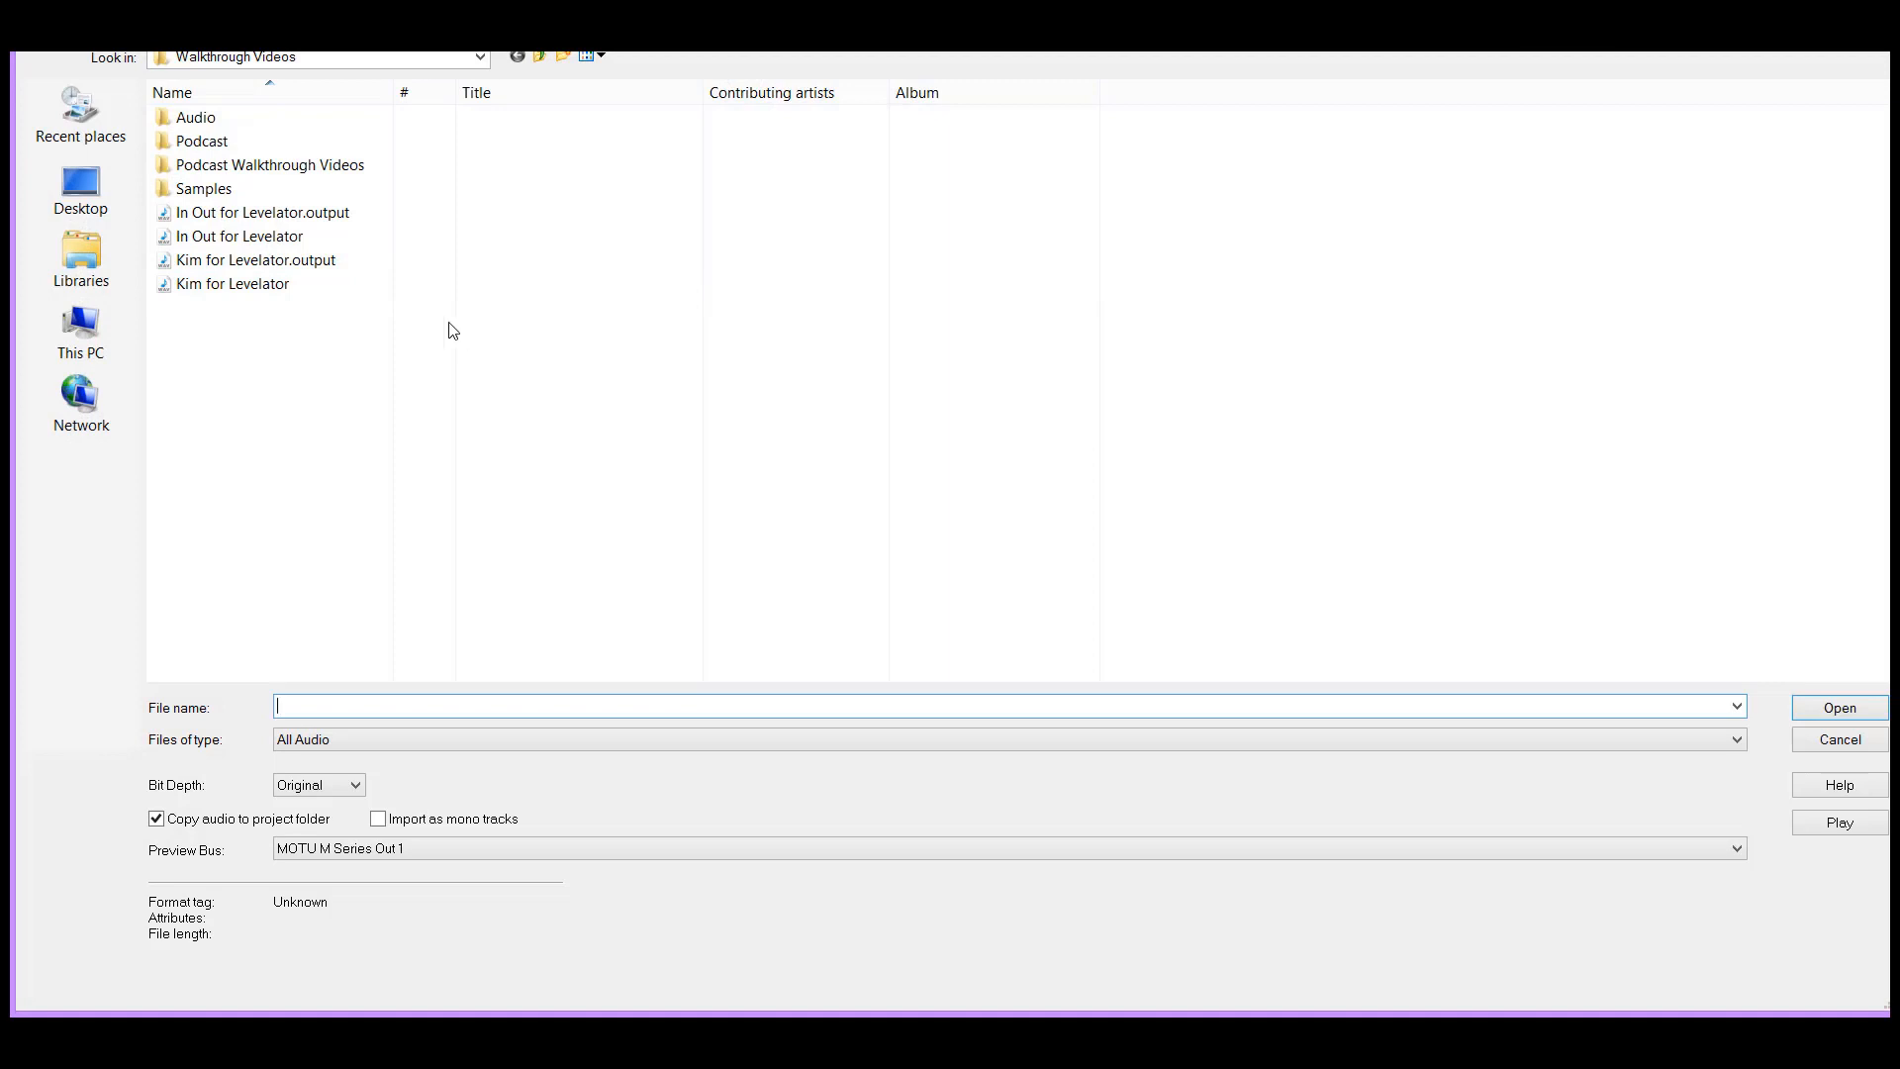
click(307, 214)
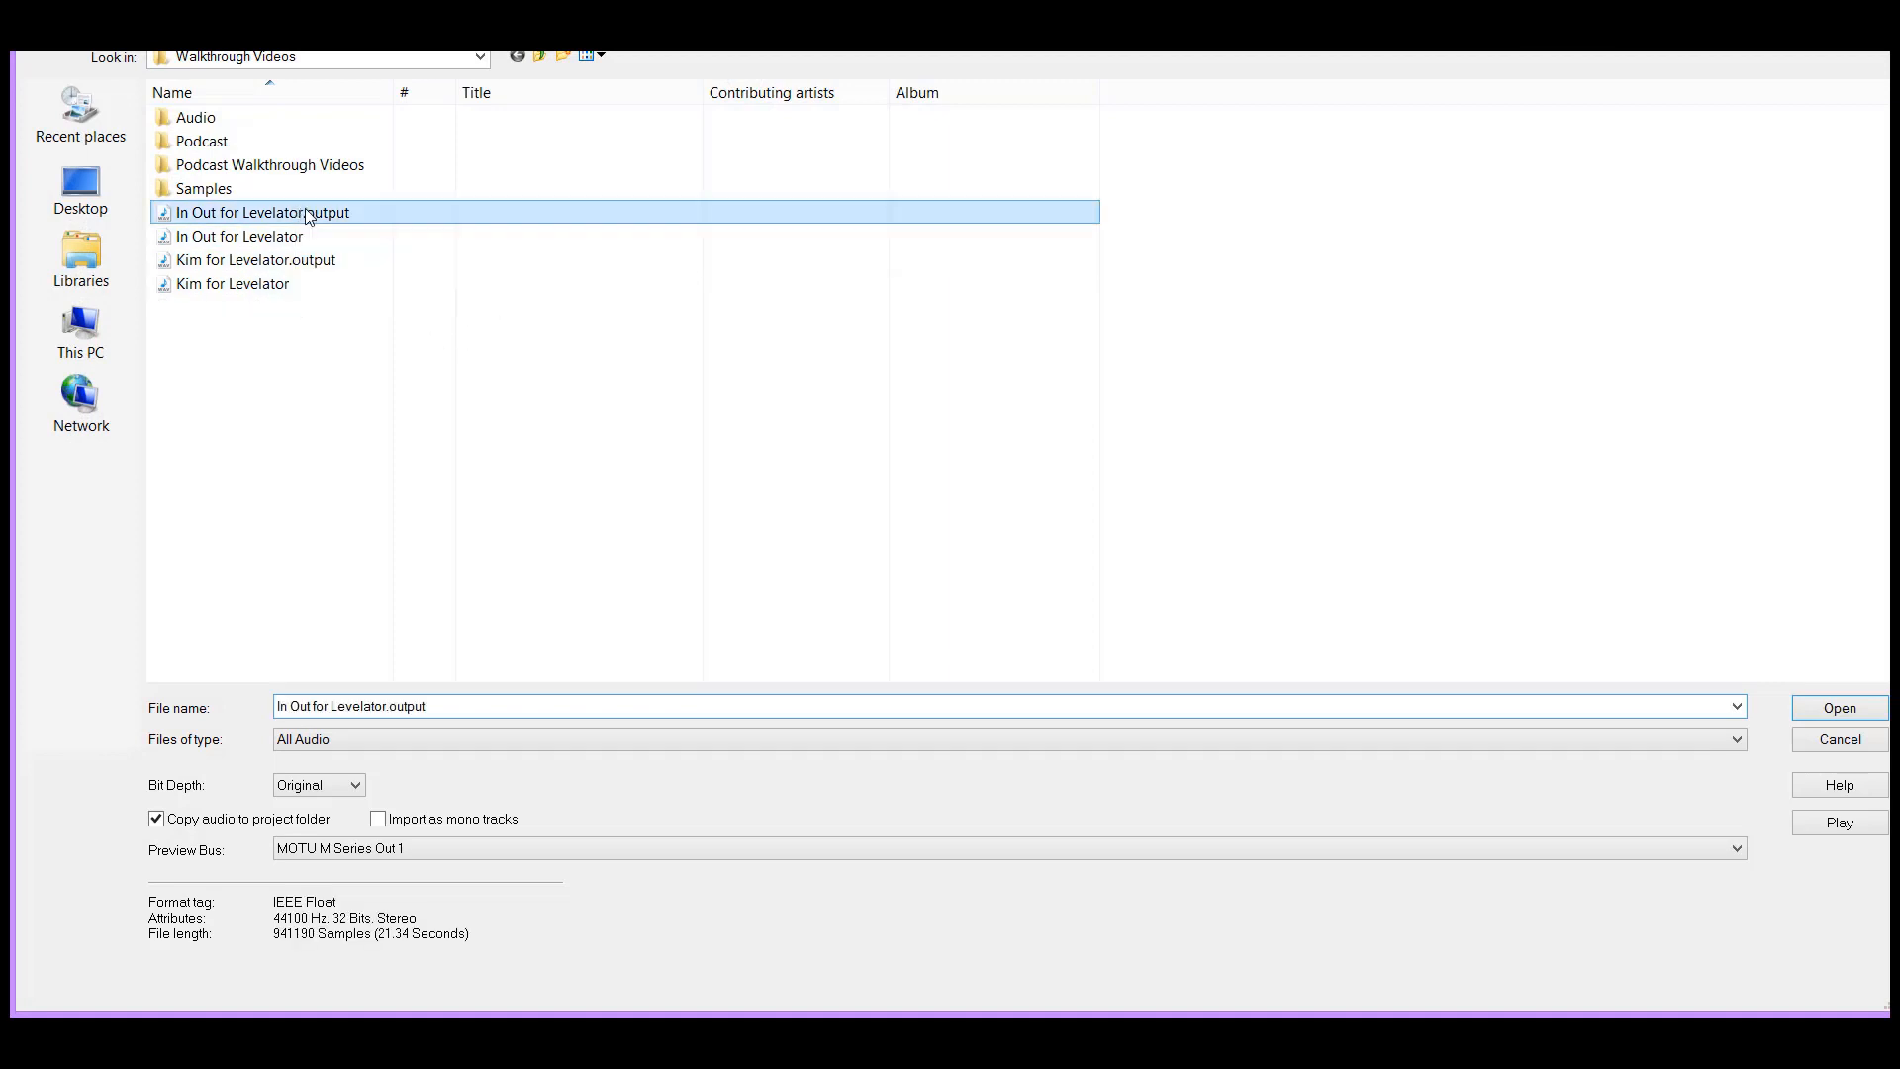
click(1843, 707)
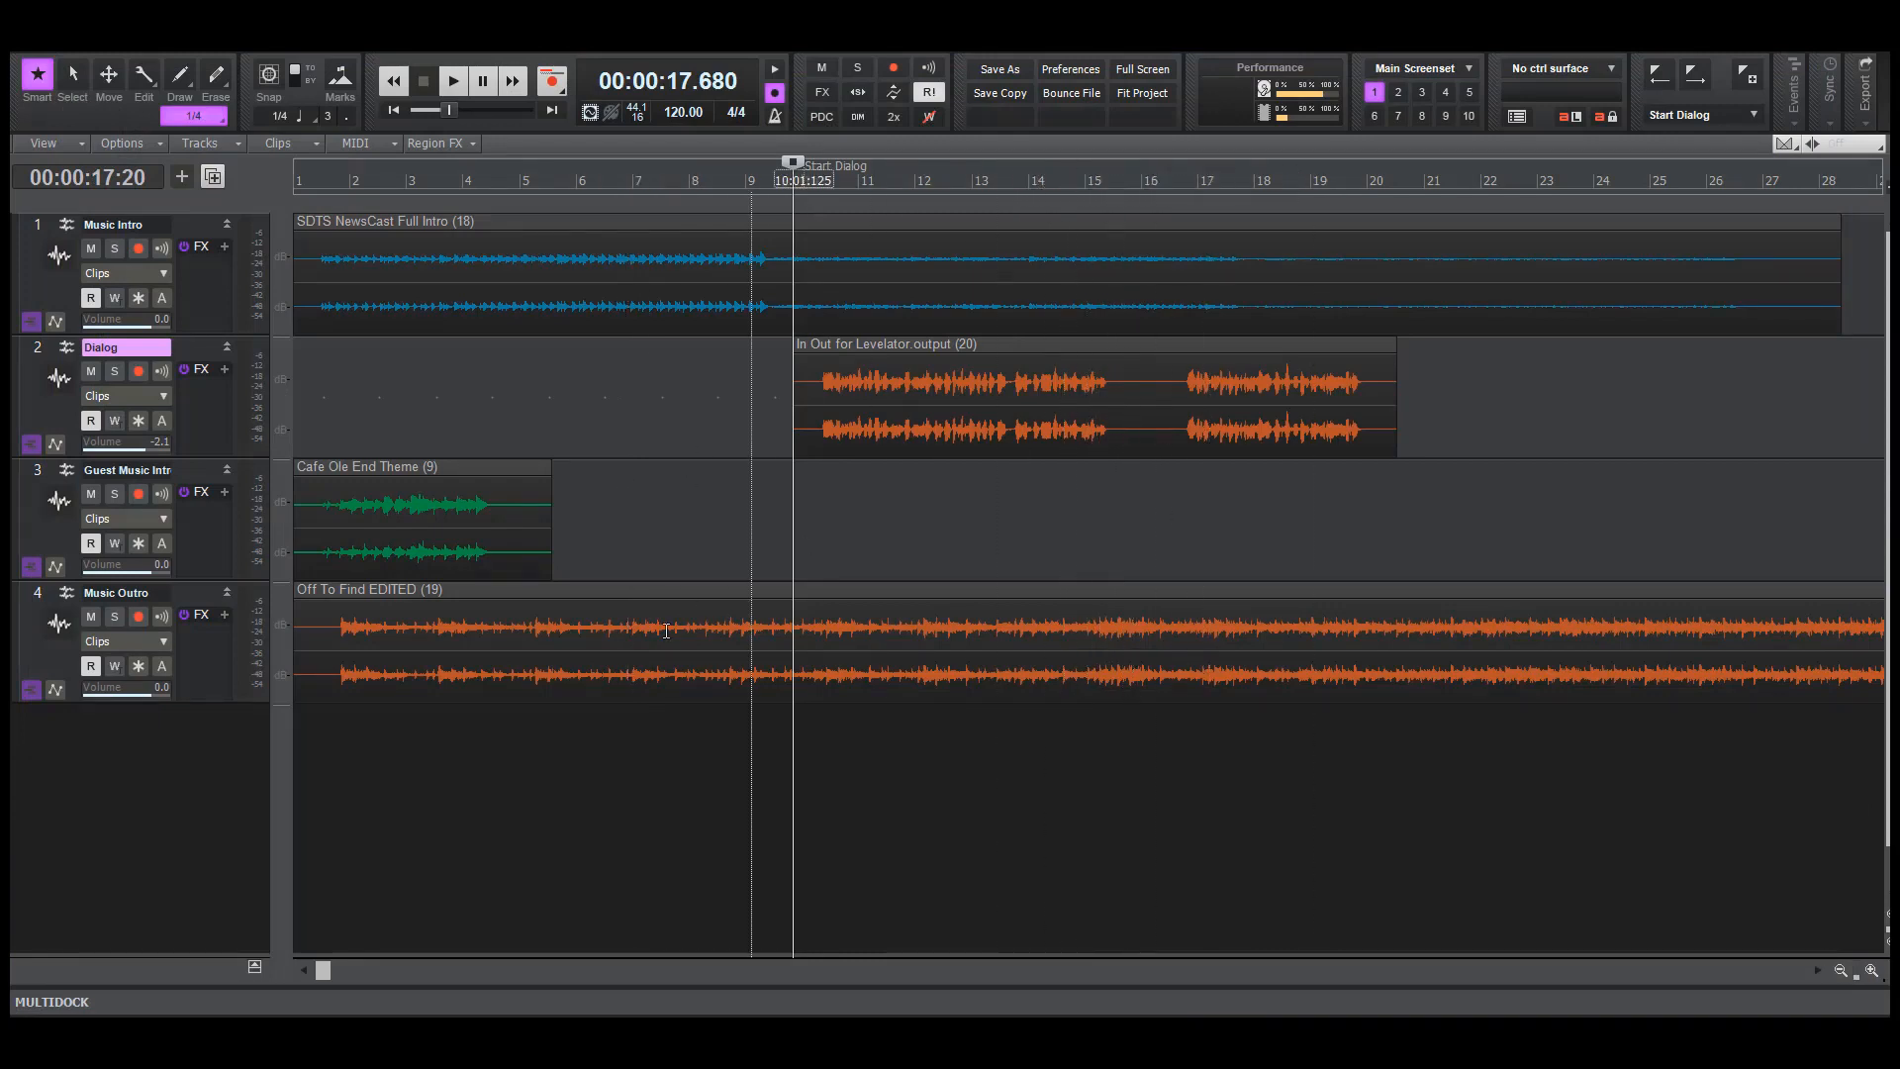
Insert a new audio track above Music Outro, and mute the new track, Music Outro and Guest Music Intro
click(190, 593)
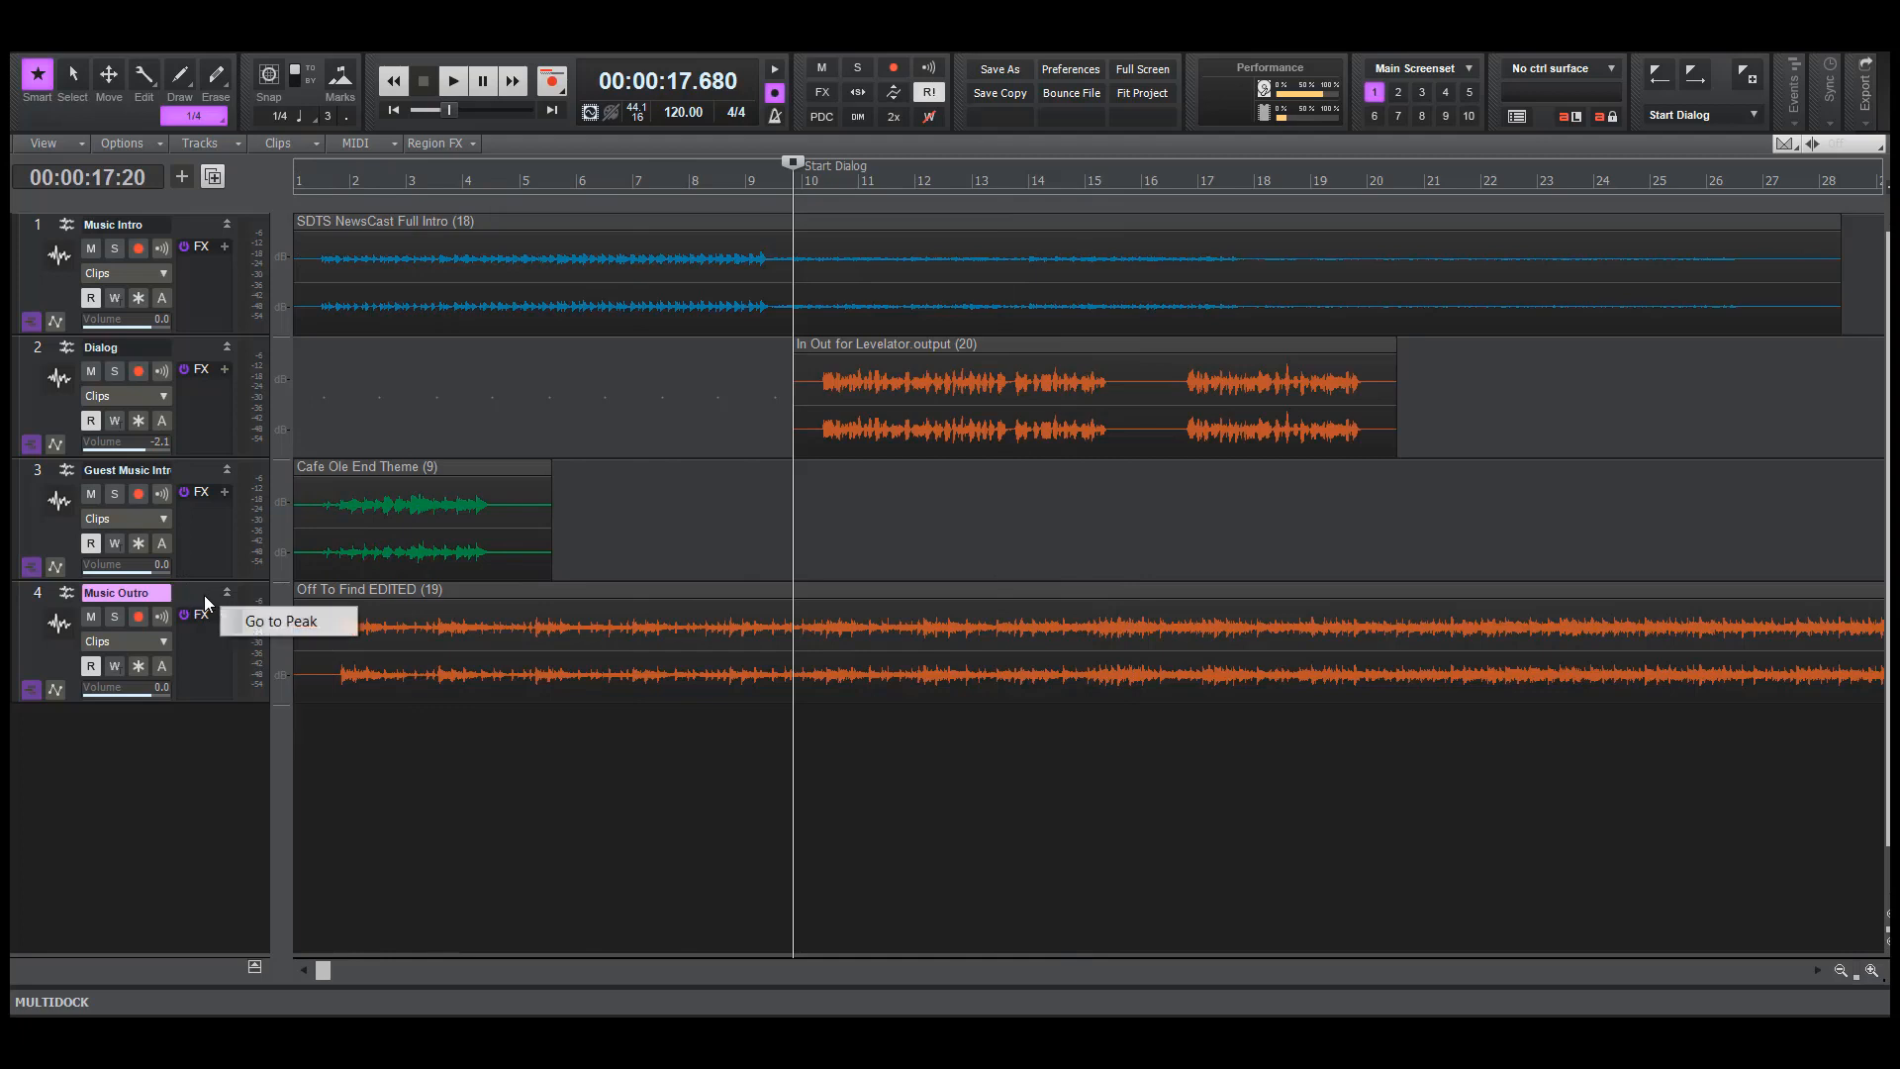
double_click(191, 756)
drag(181, 647, 185, 755)
click(90, 616)
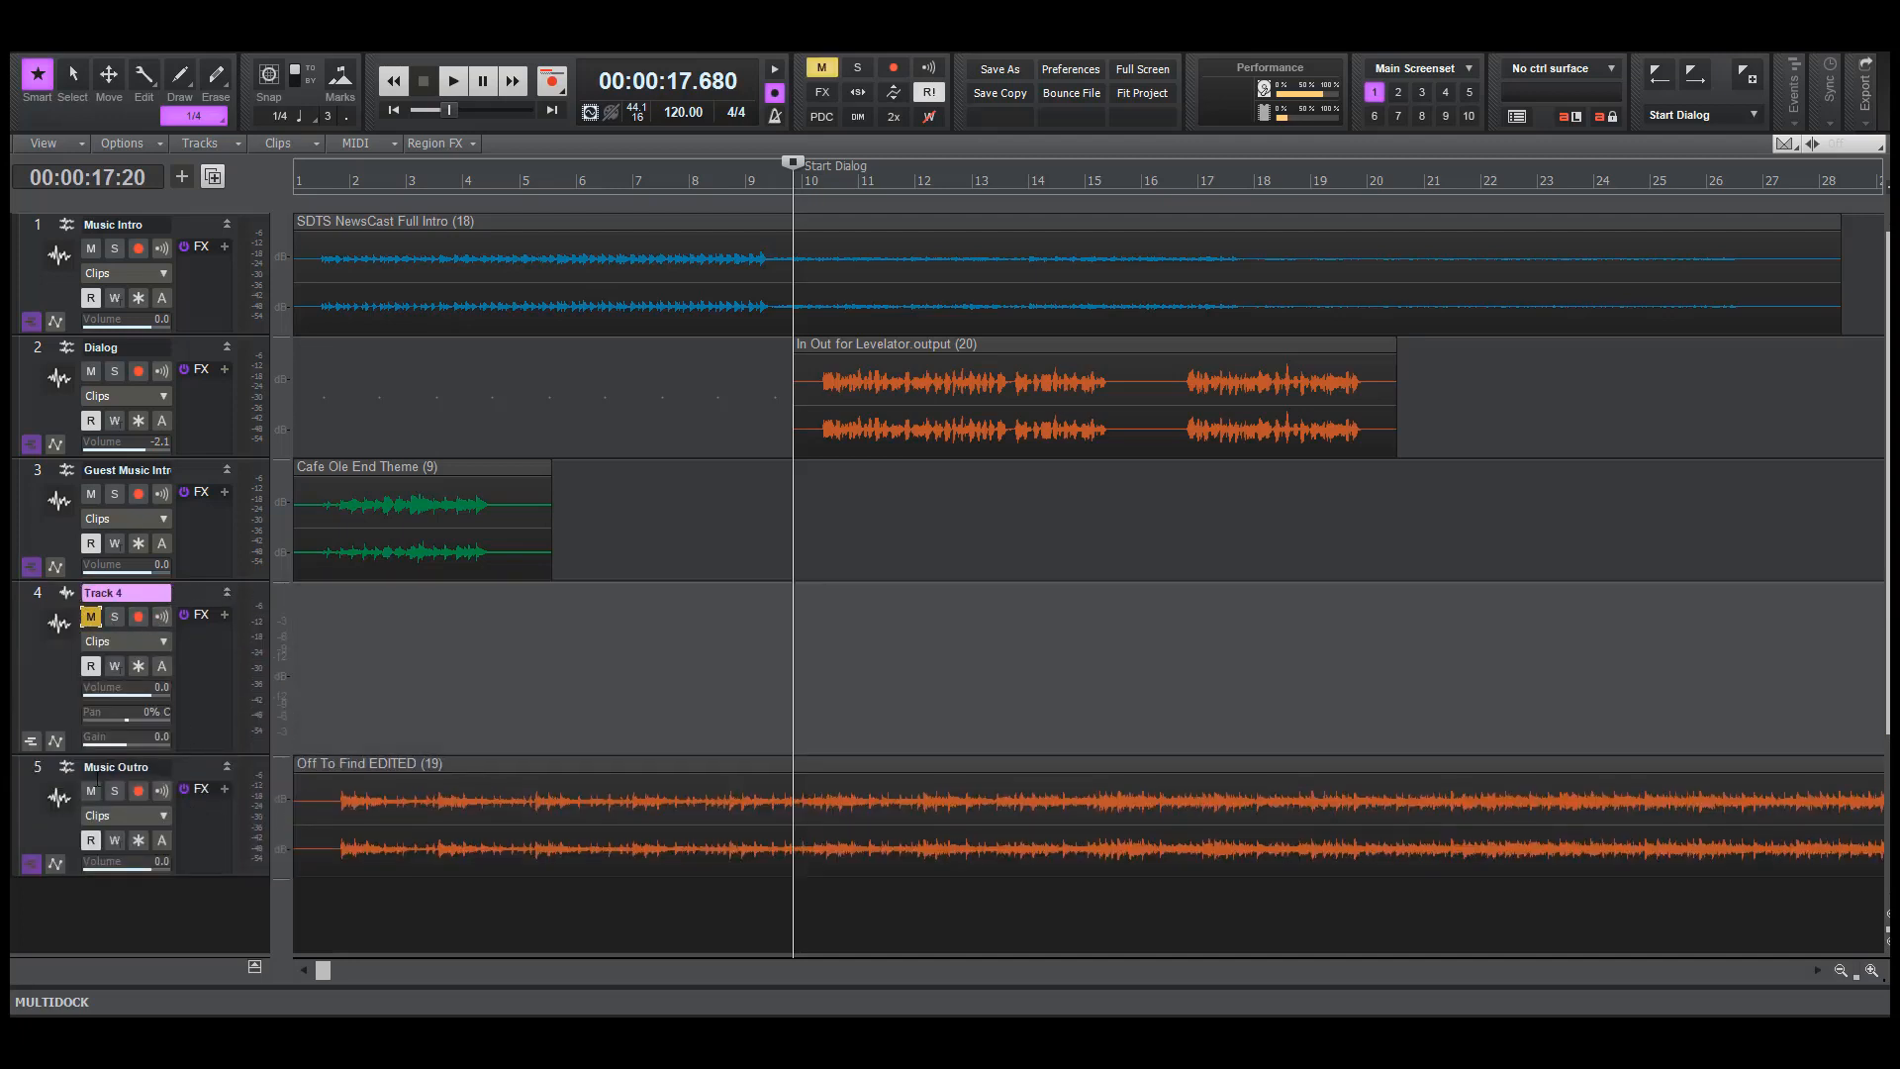
click(91, 790)
click(91, 495)
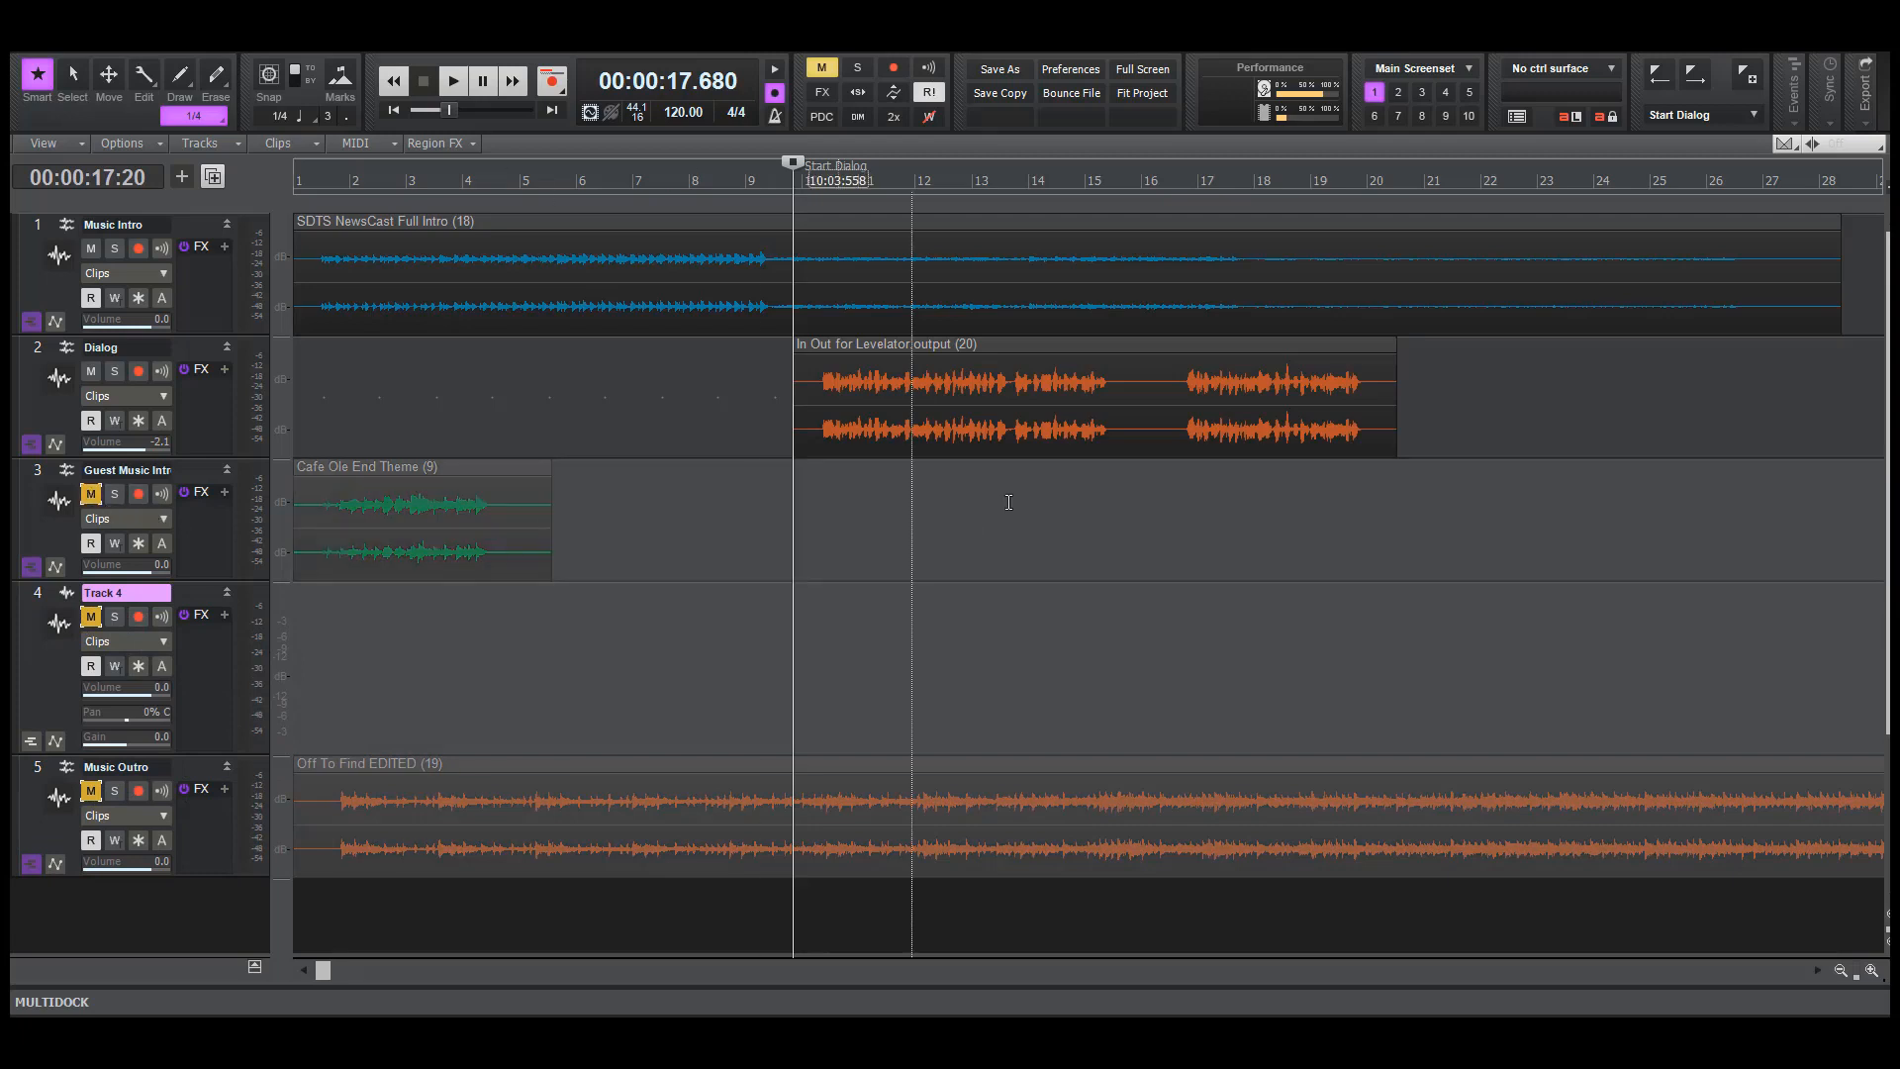
Separate the outro speech from the dialogue clip and move it to Track 4, starting just before bar 4
drag(1115, 404, 532, 683)
key(Delete)
key(F7)
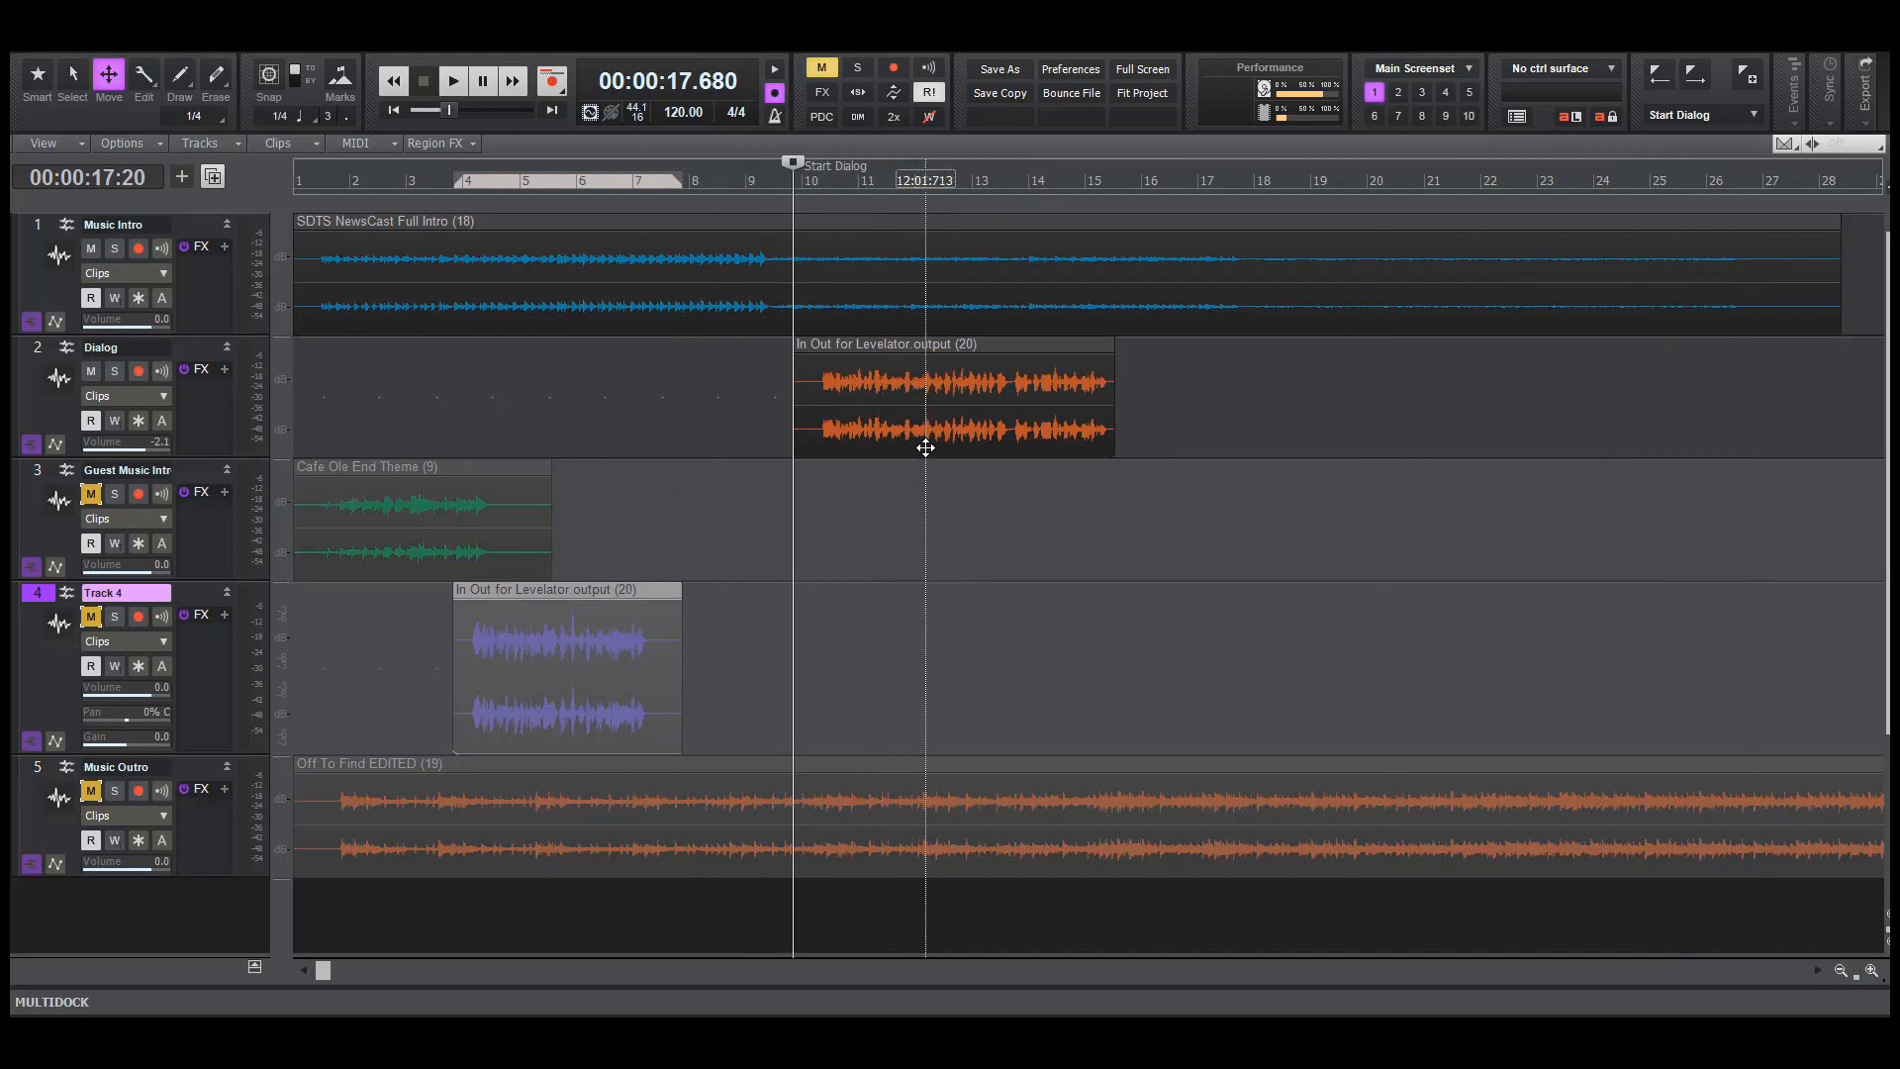
Shift the intro dialogue clip earlier so its speech starts at the Start Dialog marker, and play back the music-to-dialogue transition
click(944, 395)
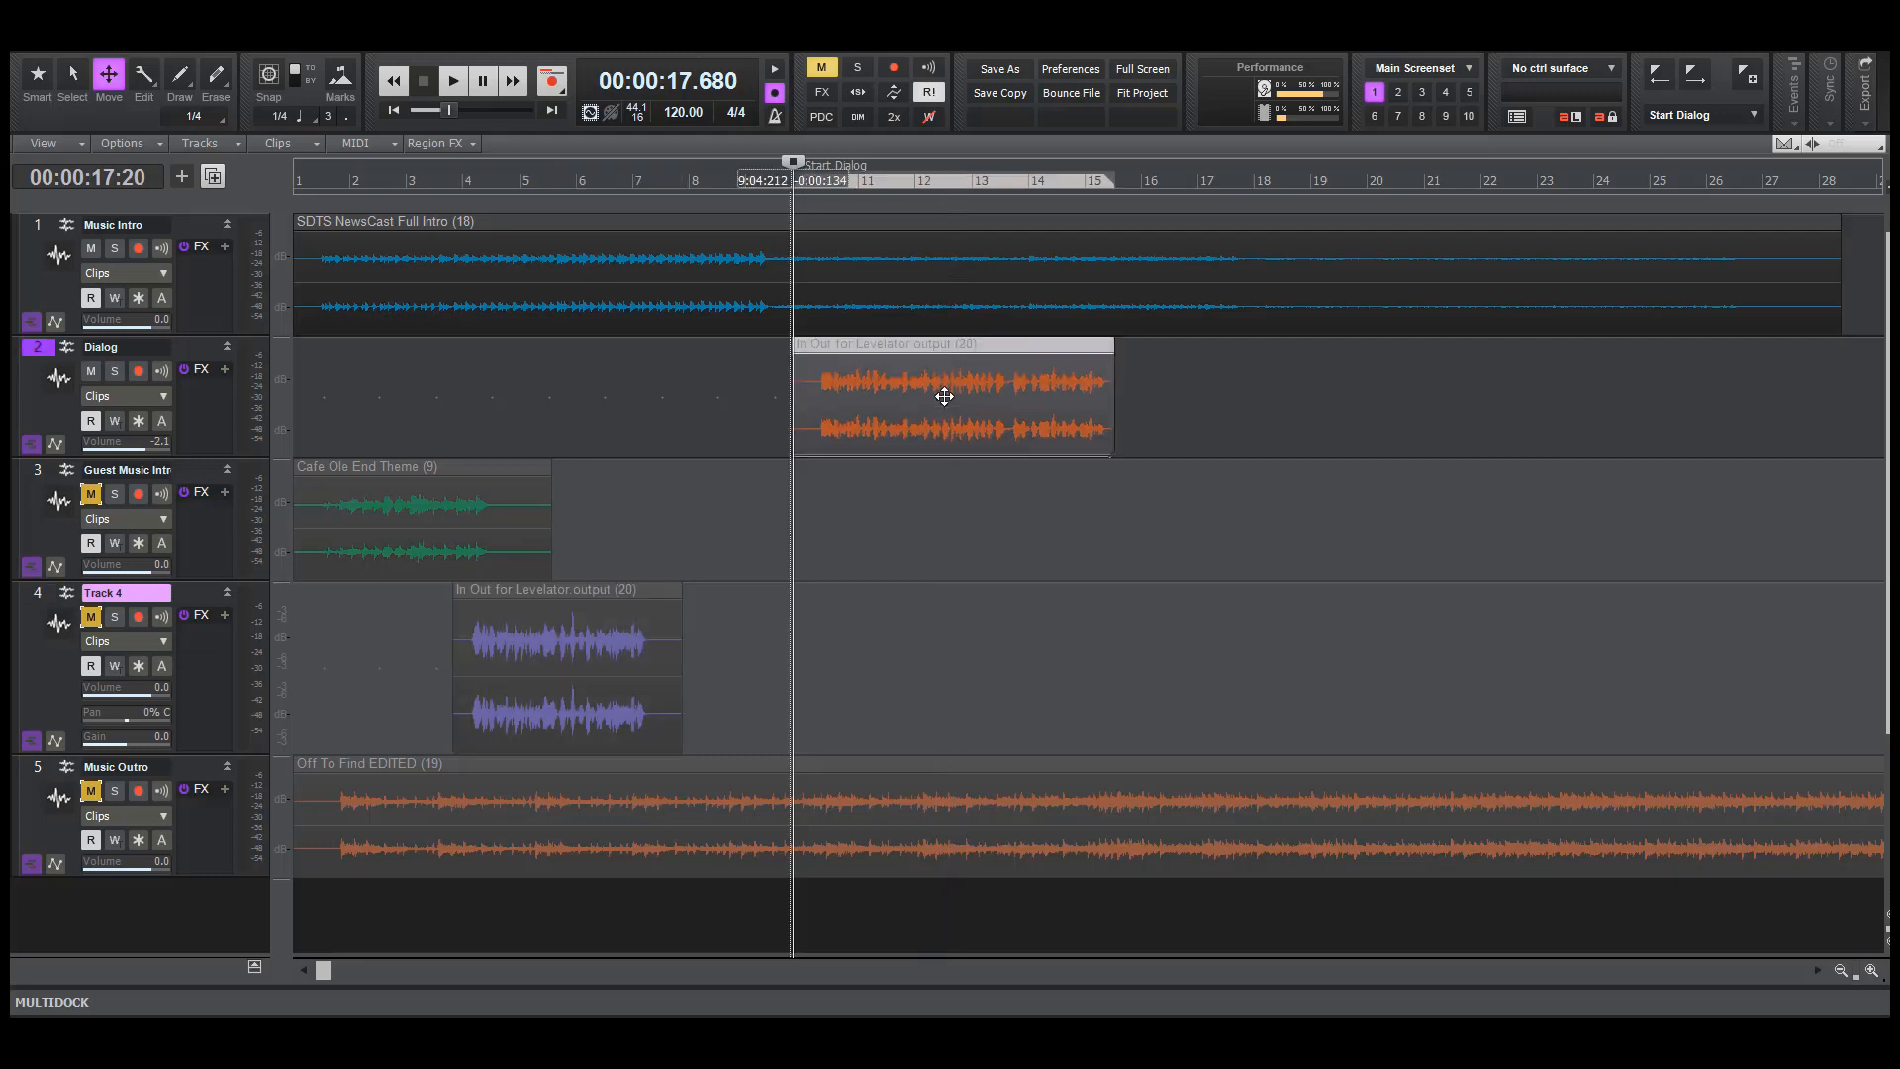
drag(944, 396, 921, 404)
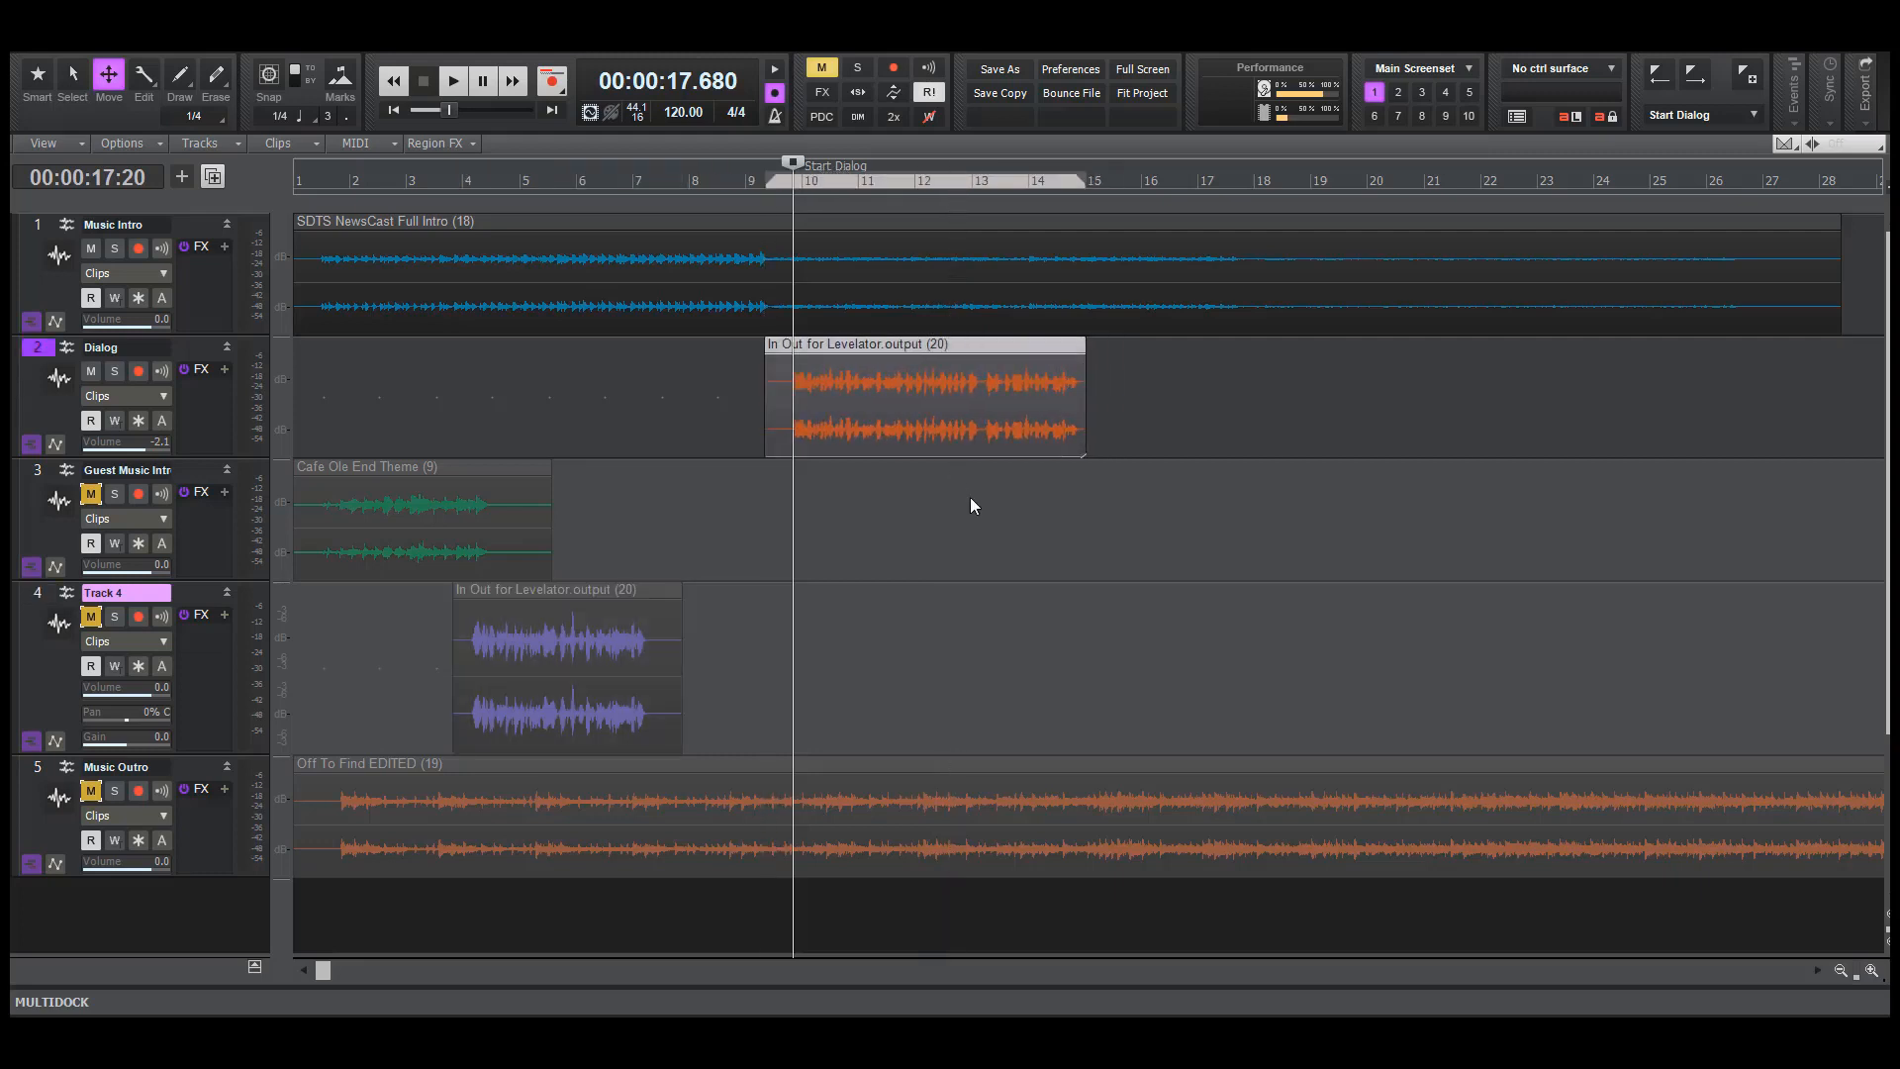
click(689, 485)
key(space)
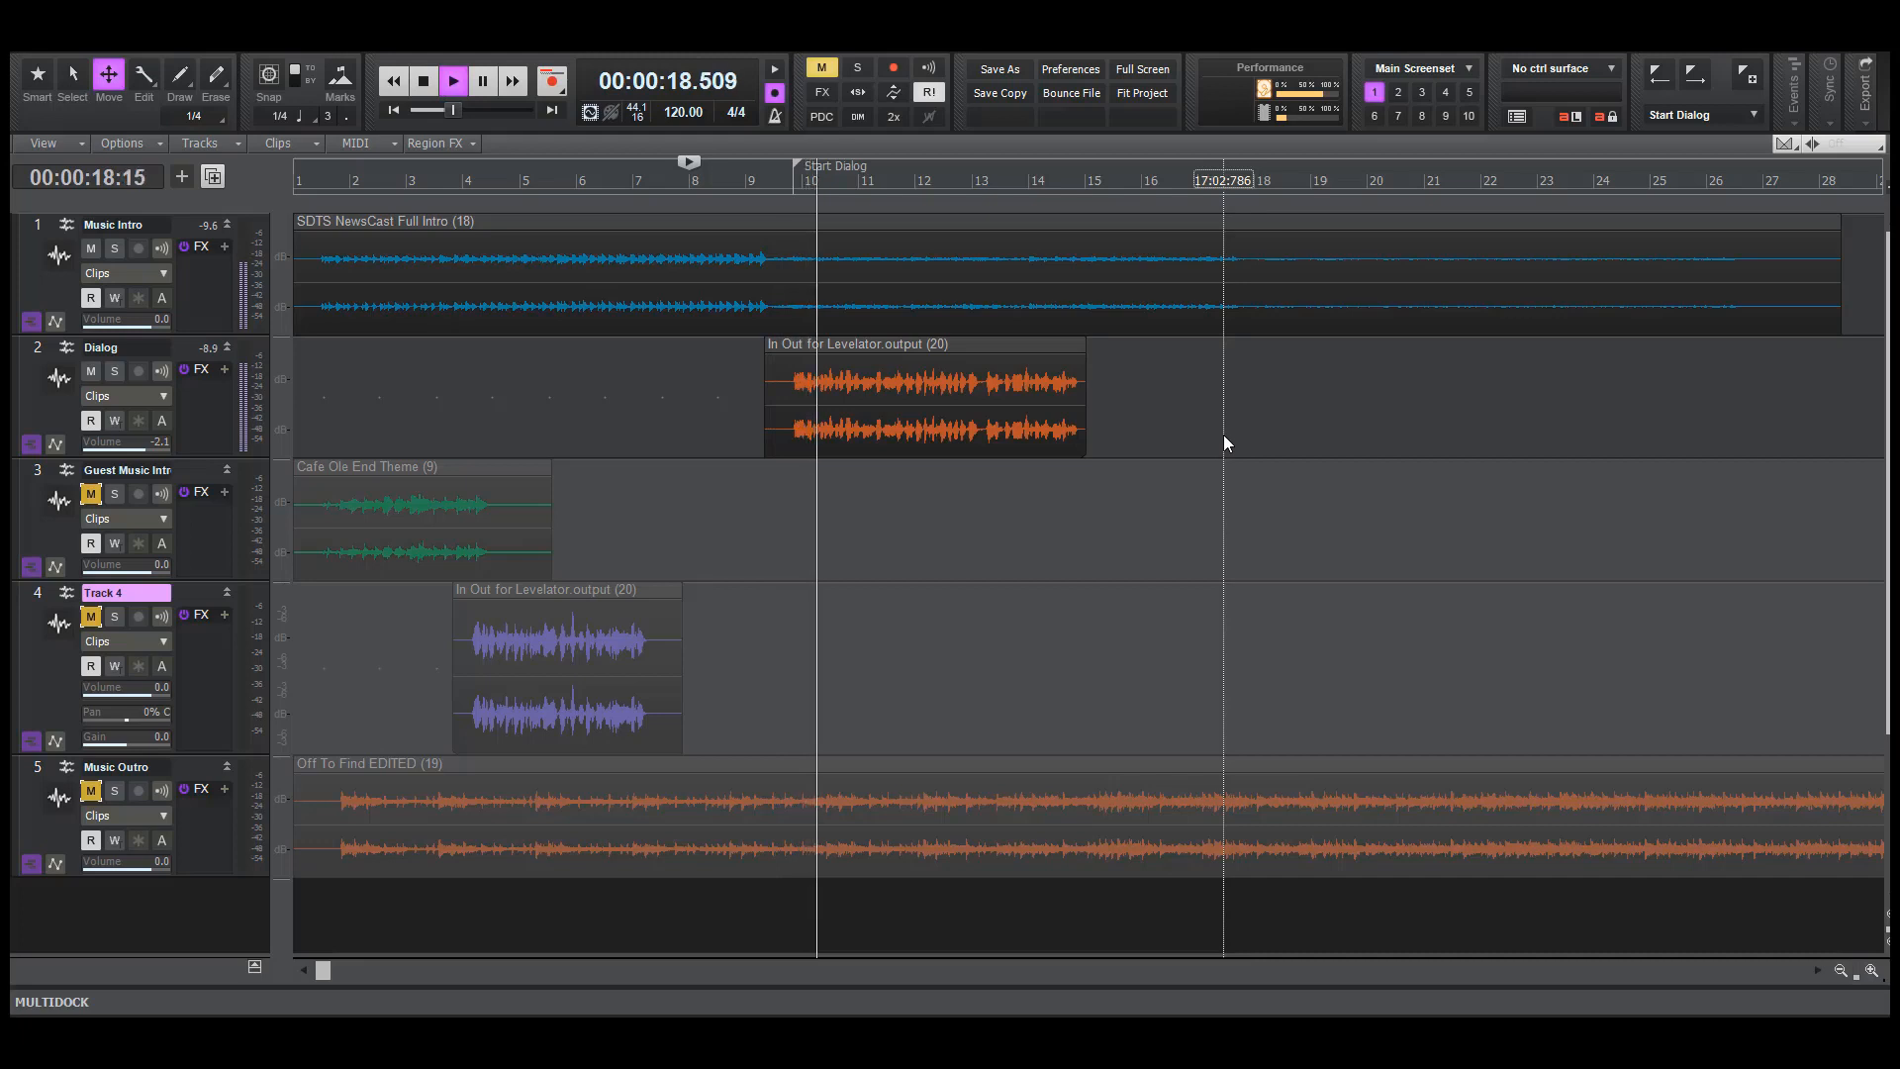
key(space)
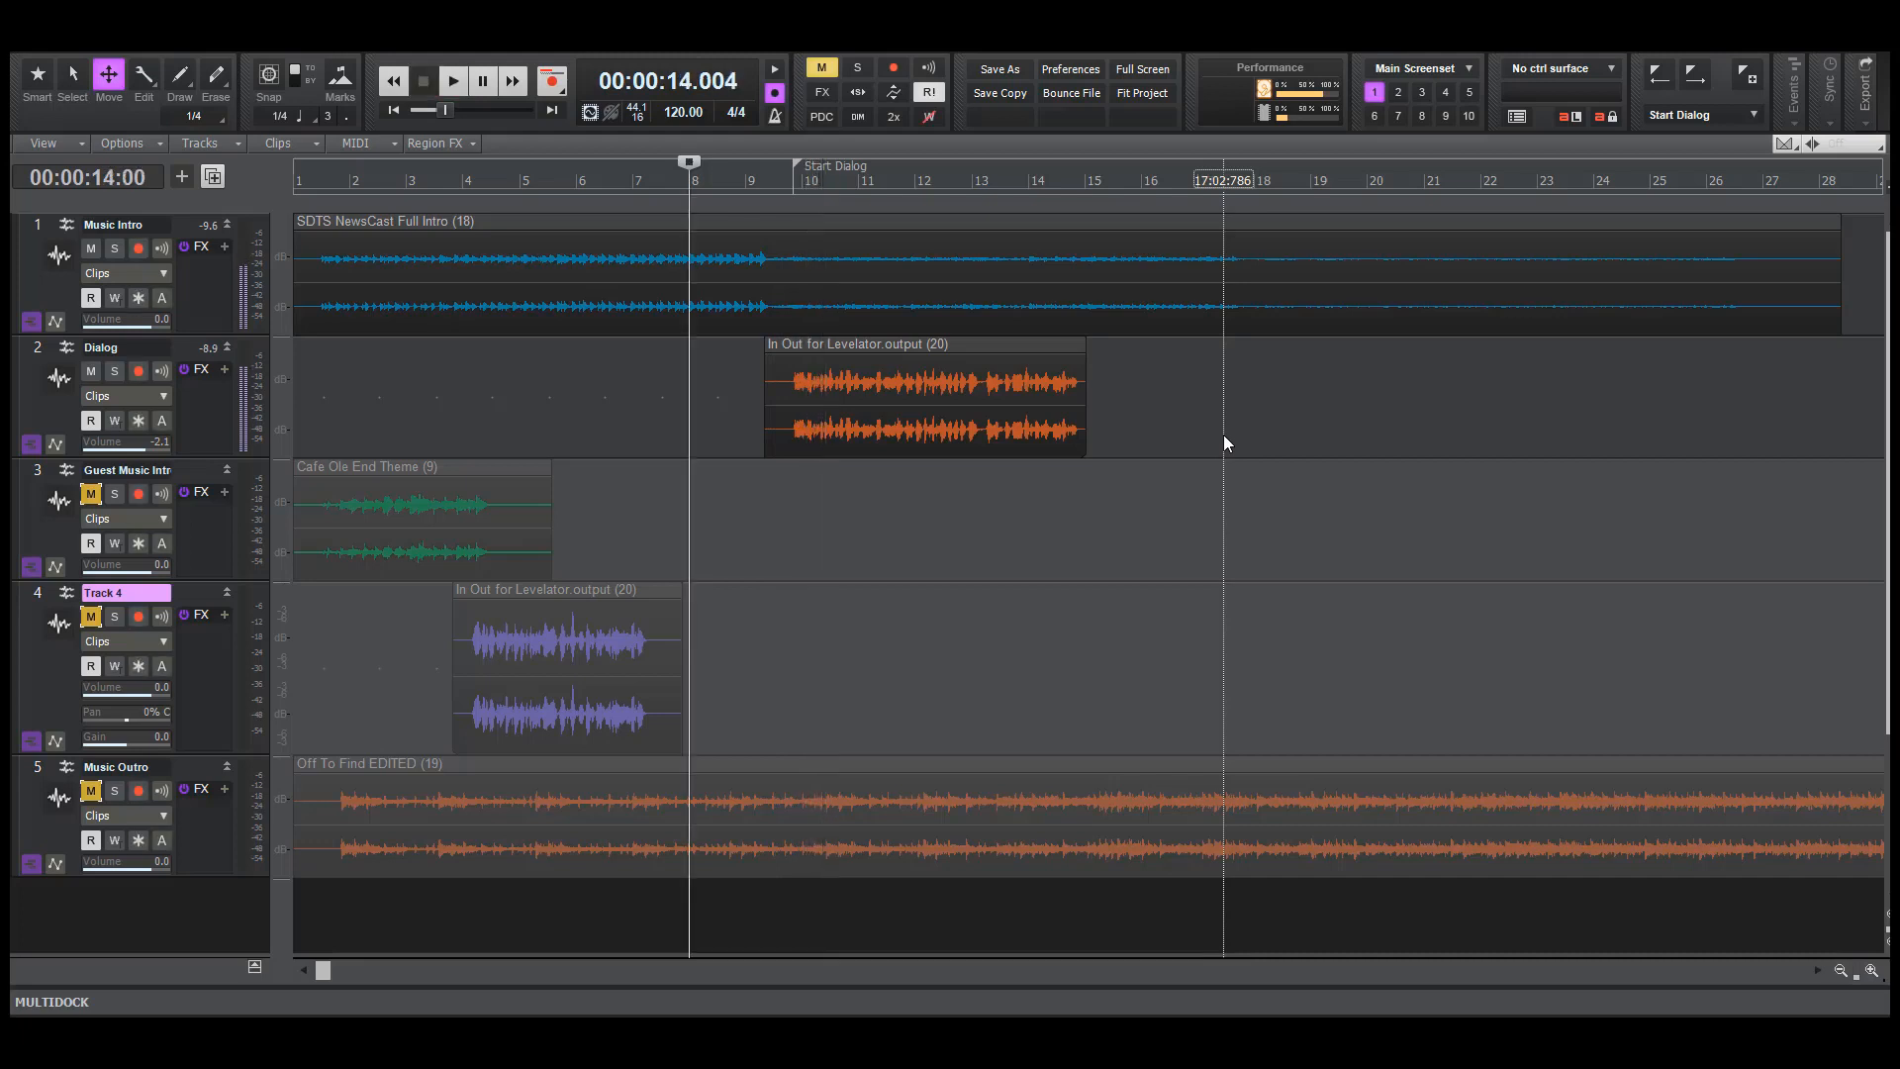
click(774, 479)
key(space)
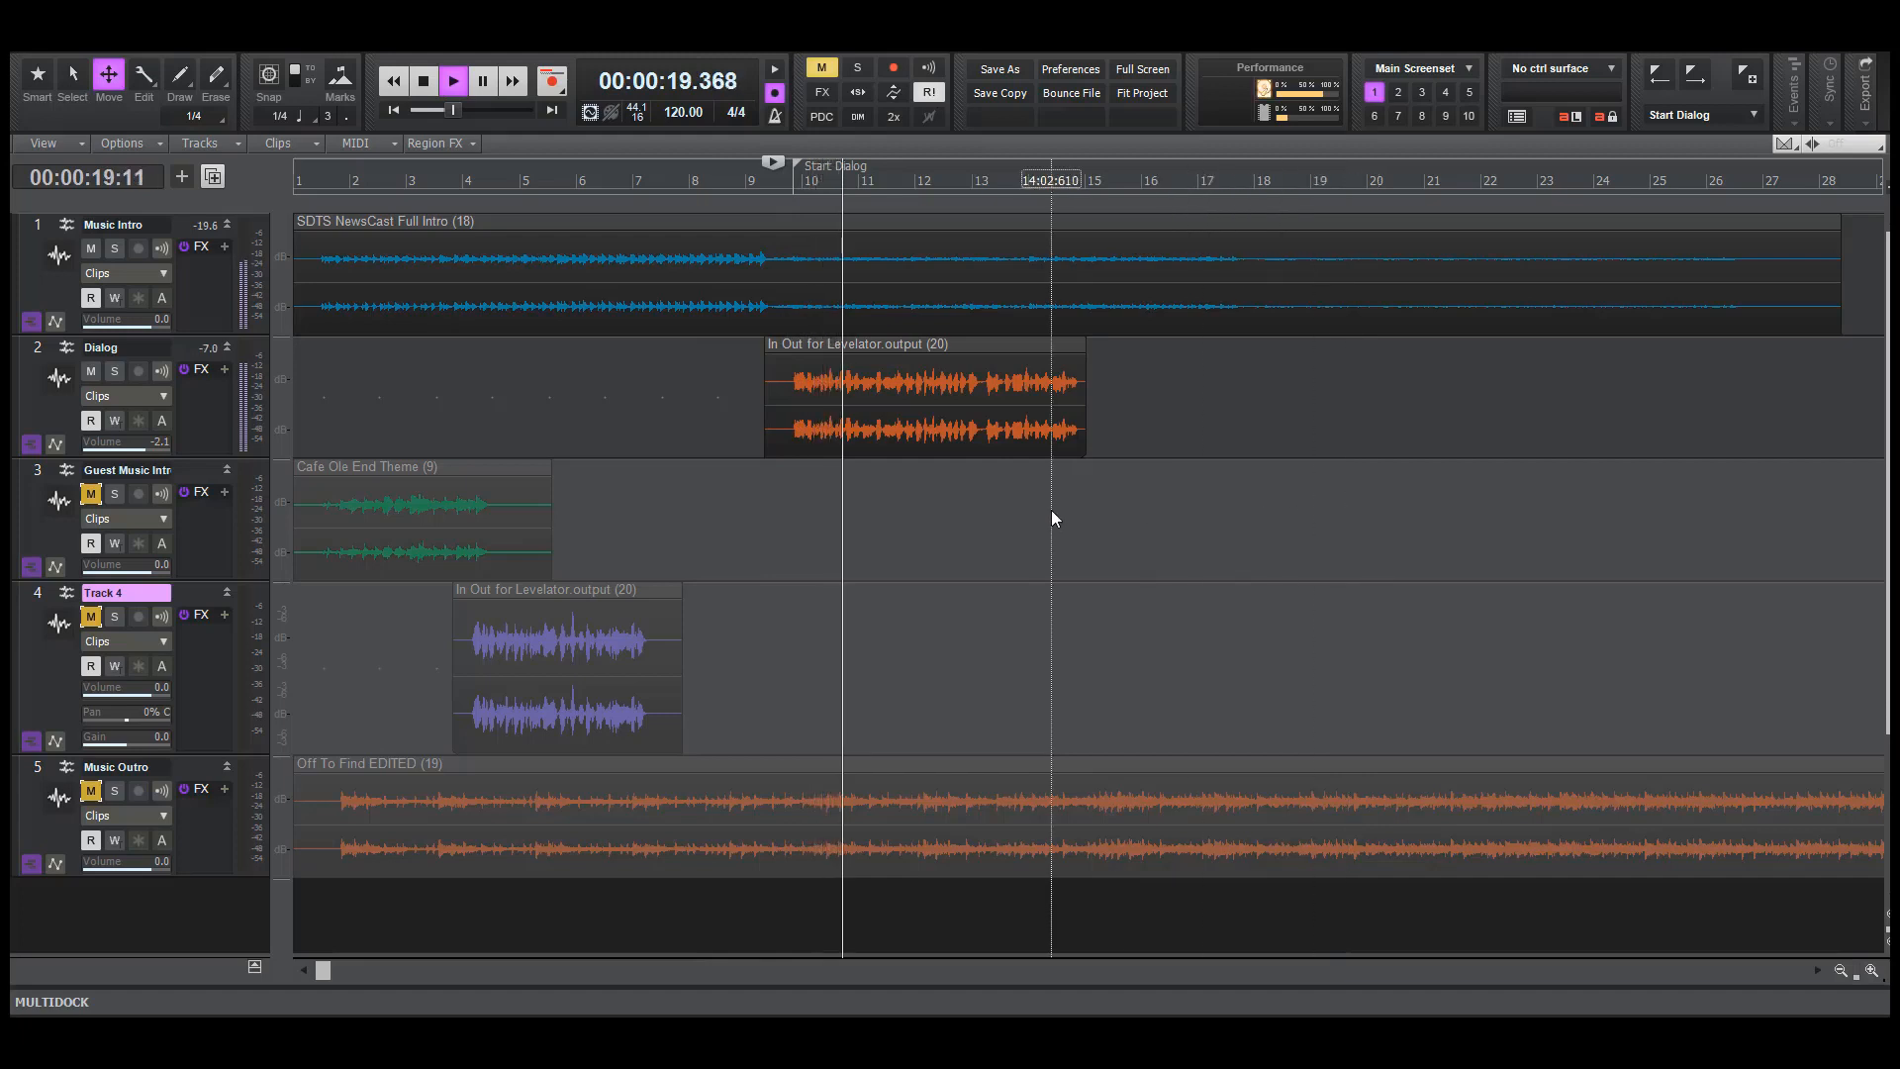
key(space)
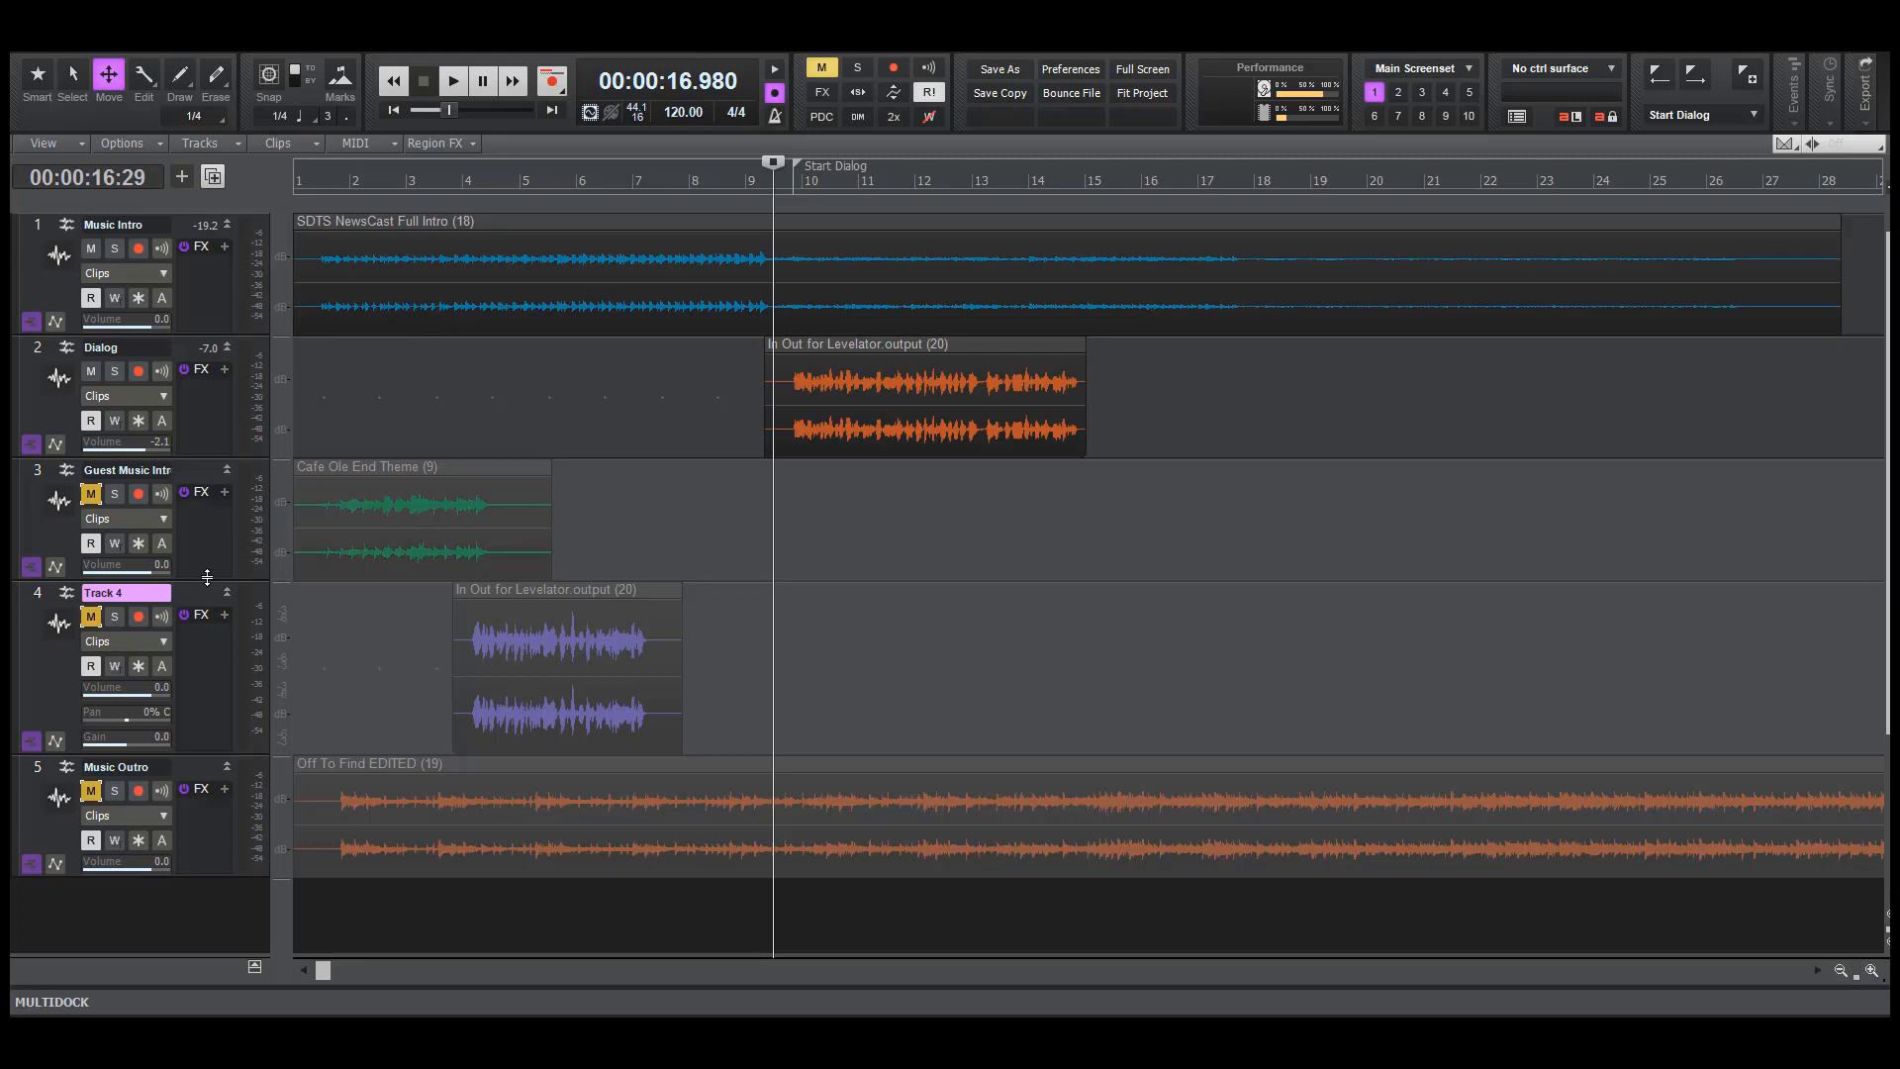
Trim the Music Intro clip to end near bar 14 and apply a Linear Fade Out from about bar 10 to its end
key(F6)
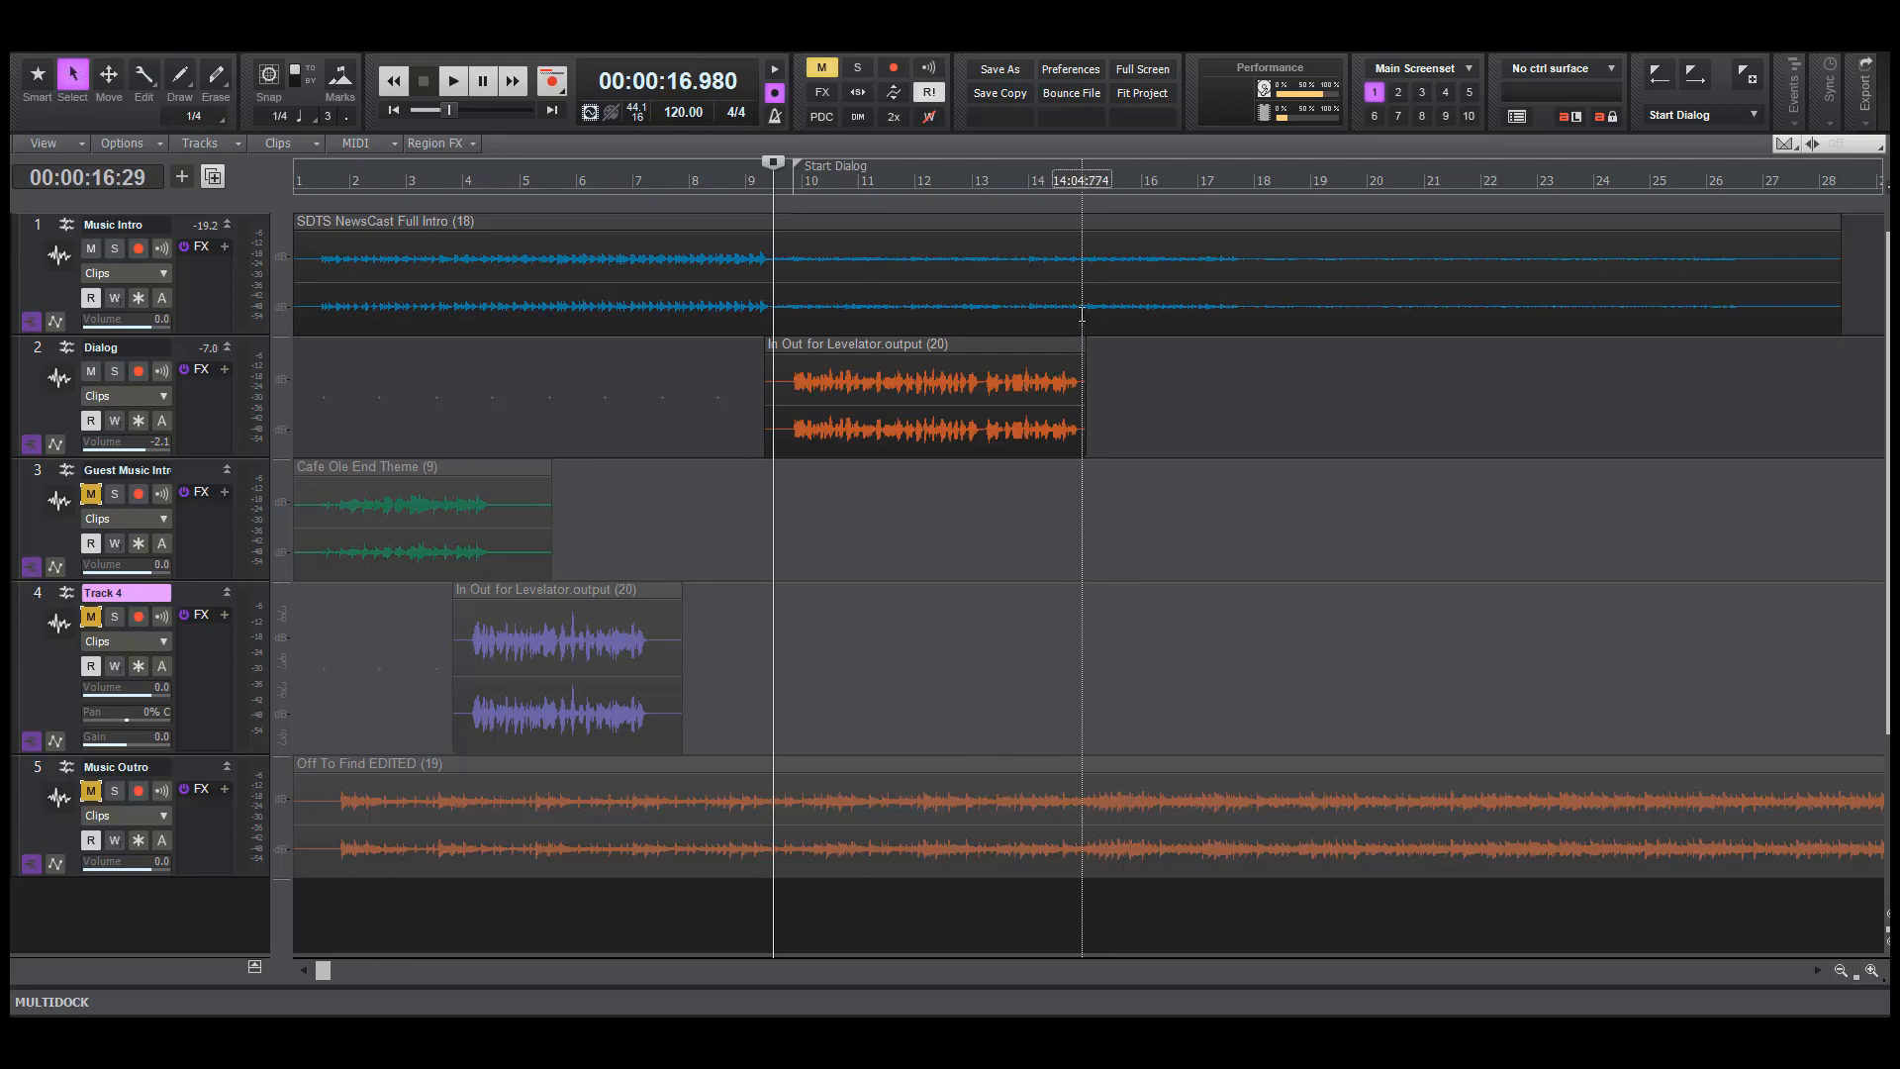
drag(1081, 315, 814, 304)
key(Delete)
click(1226, 310)
key(Delete)
key(Delete)
key(f)
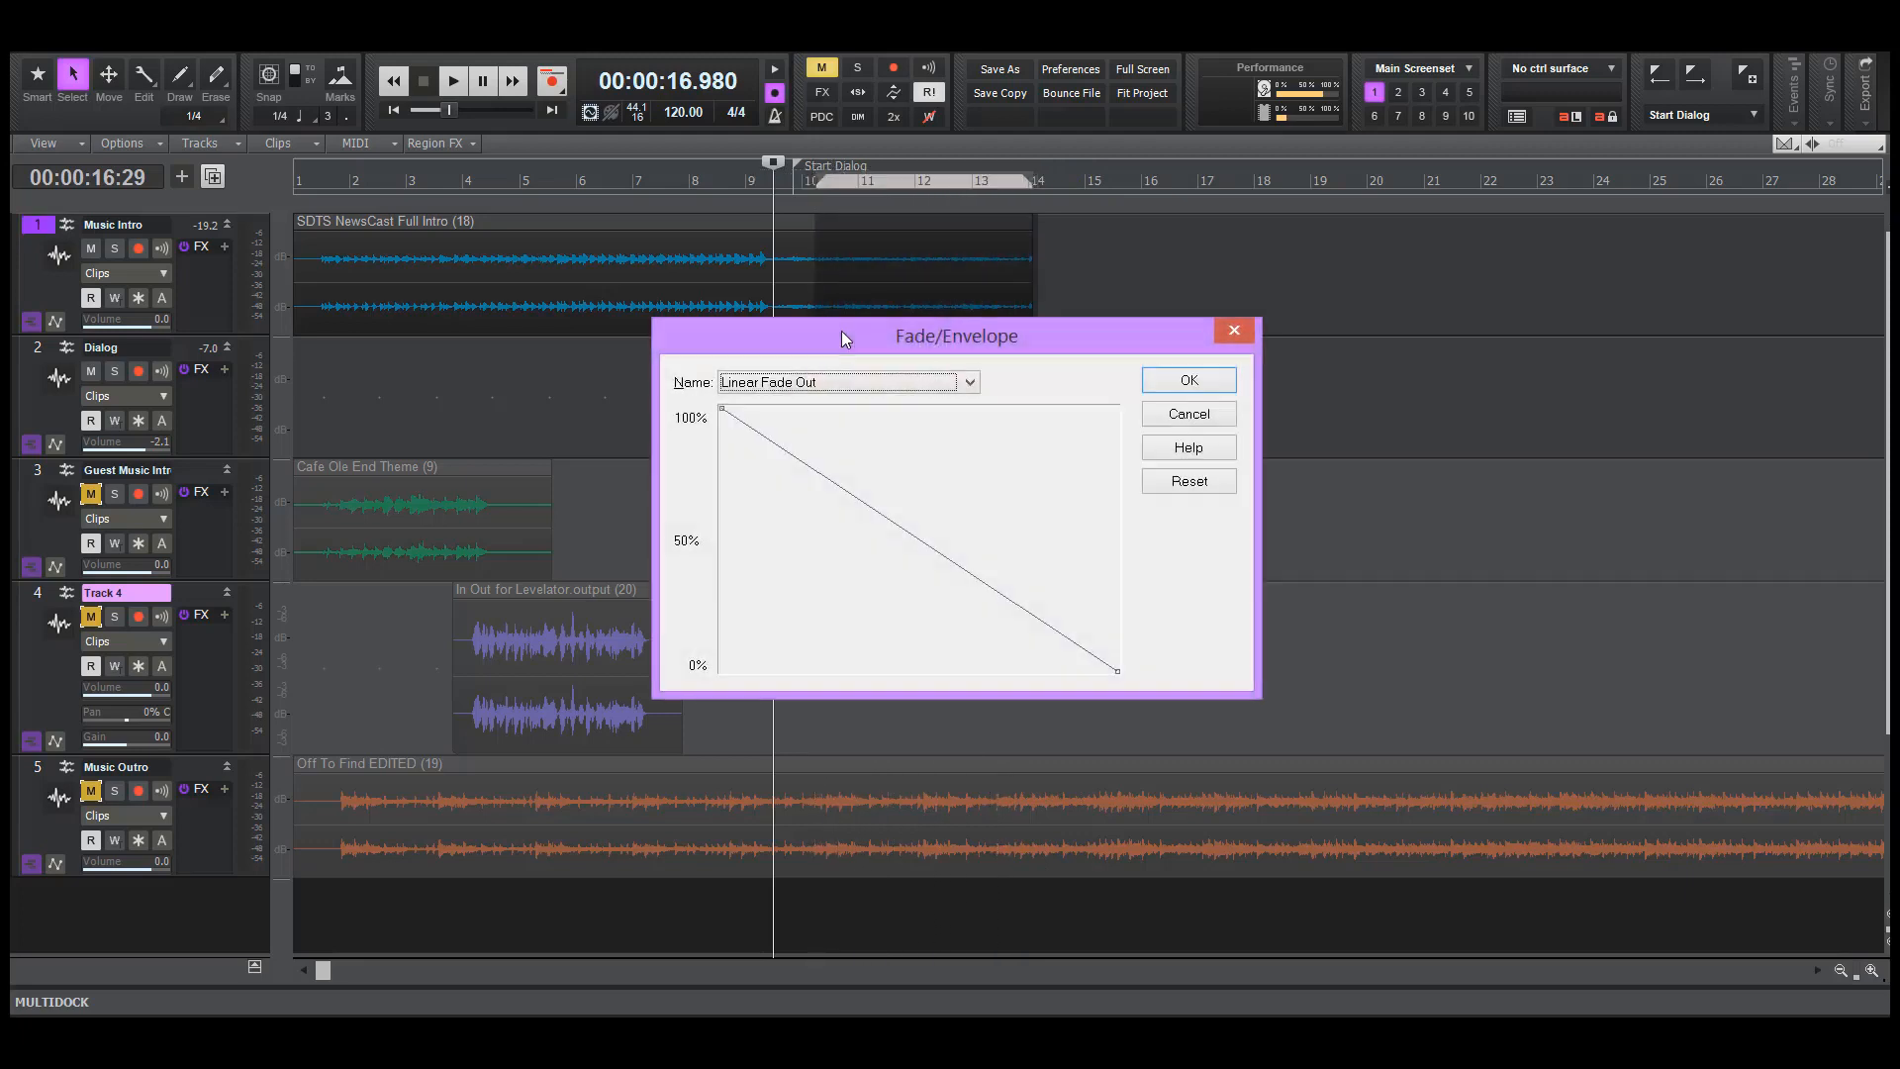
click(1185, 376)
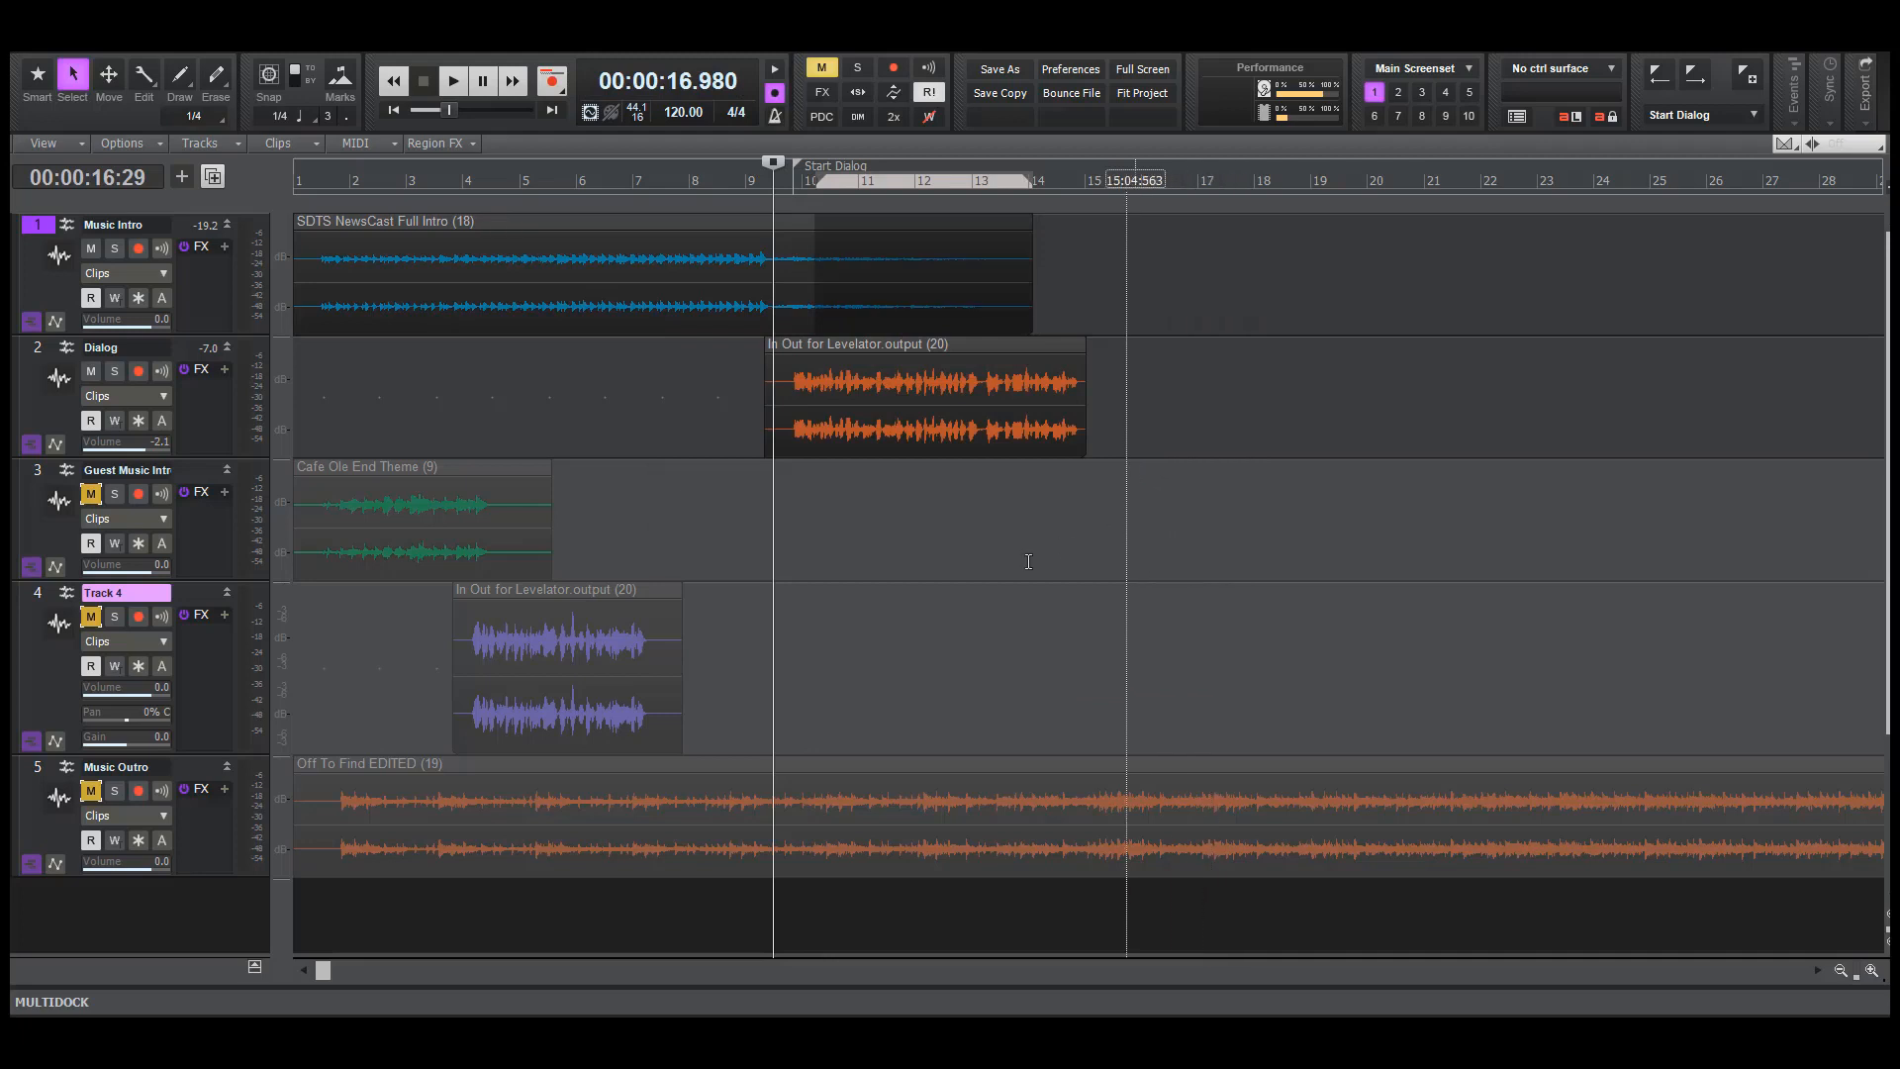
Play back the intro music fading out under the dialogue
click(944, 575)
key(space)
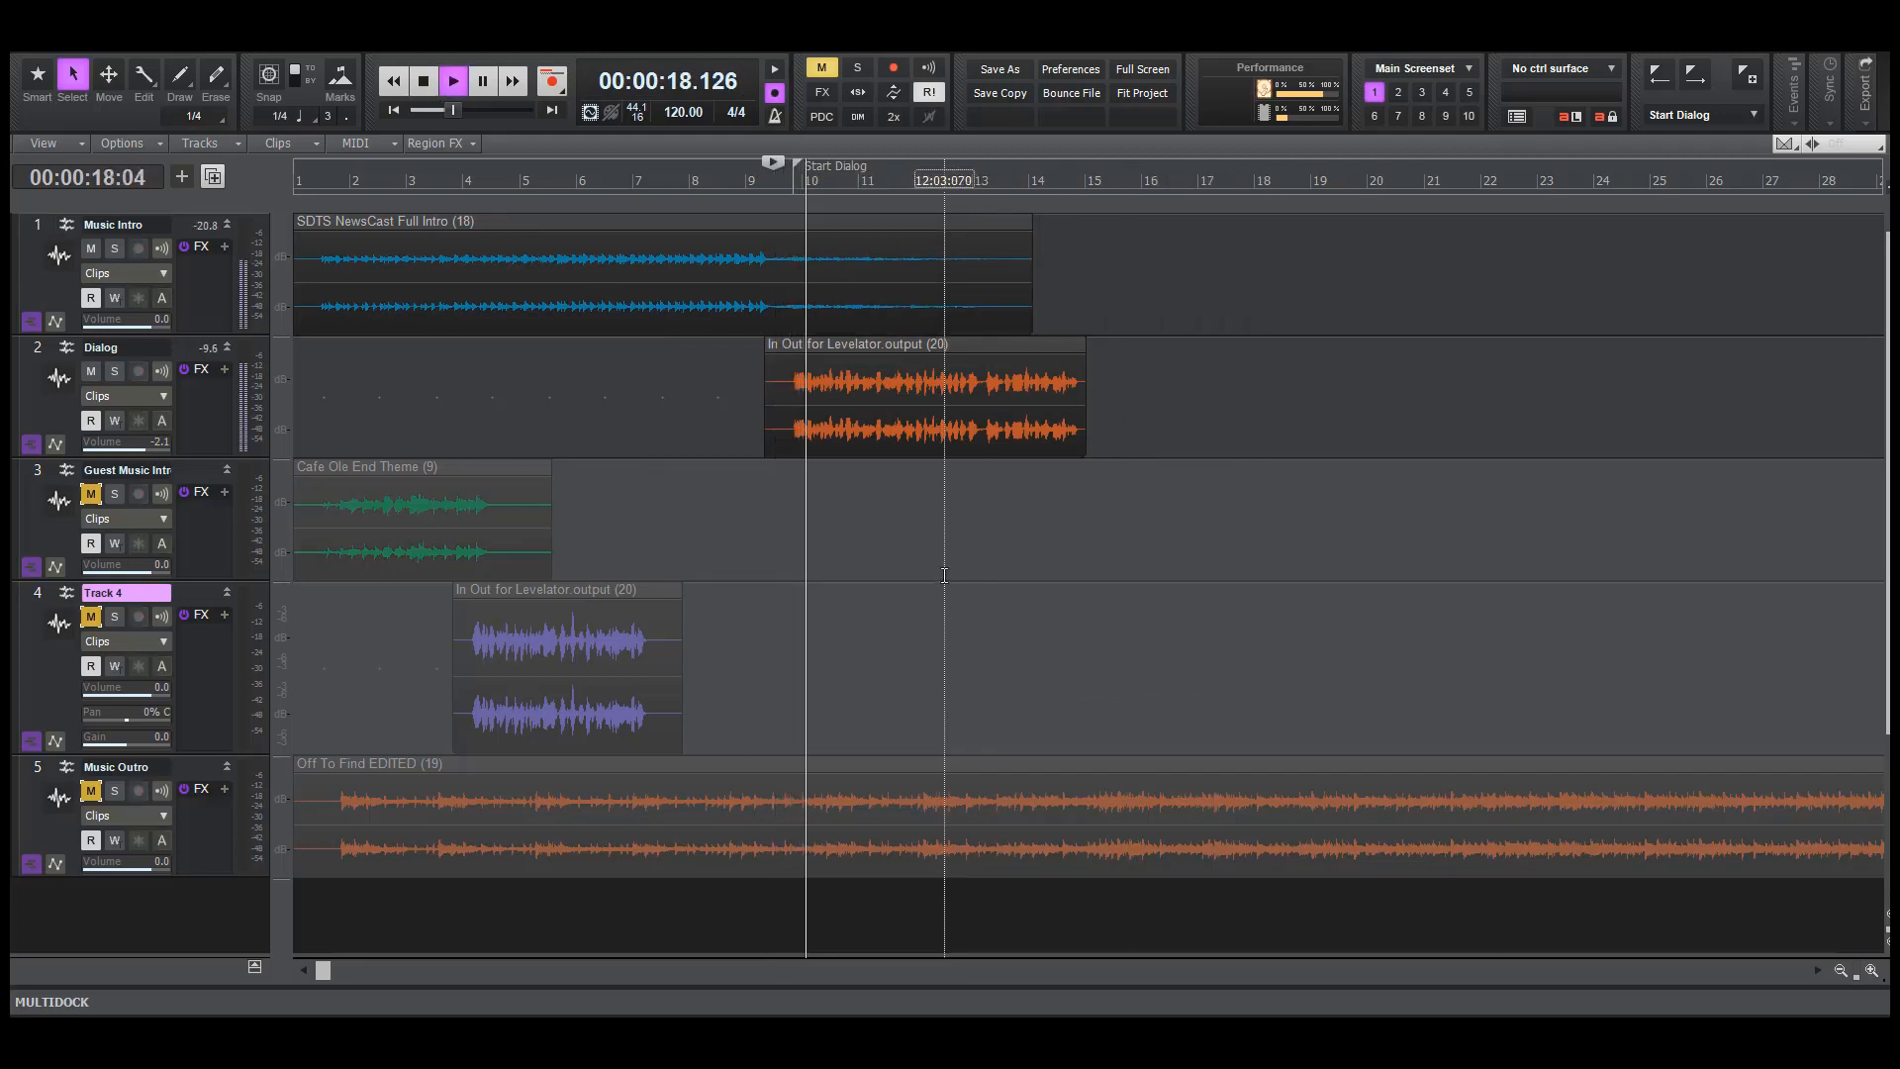
key(F5)
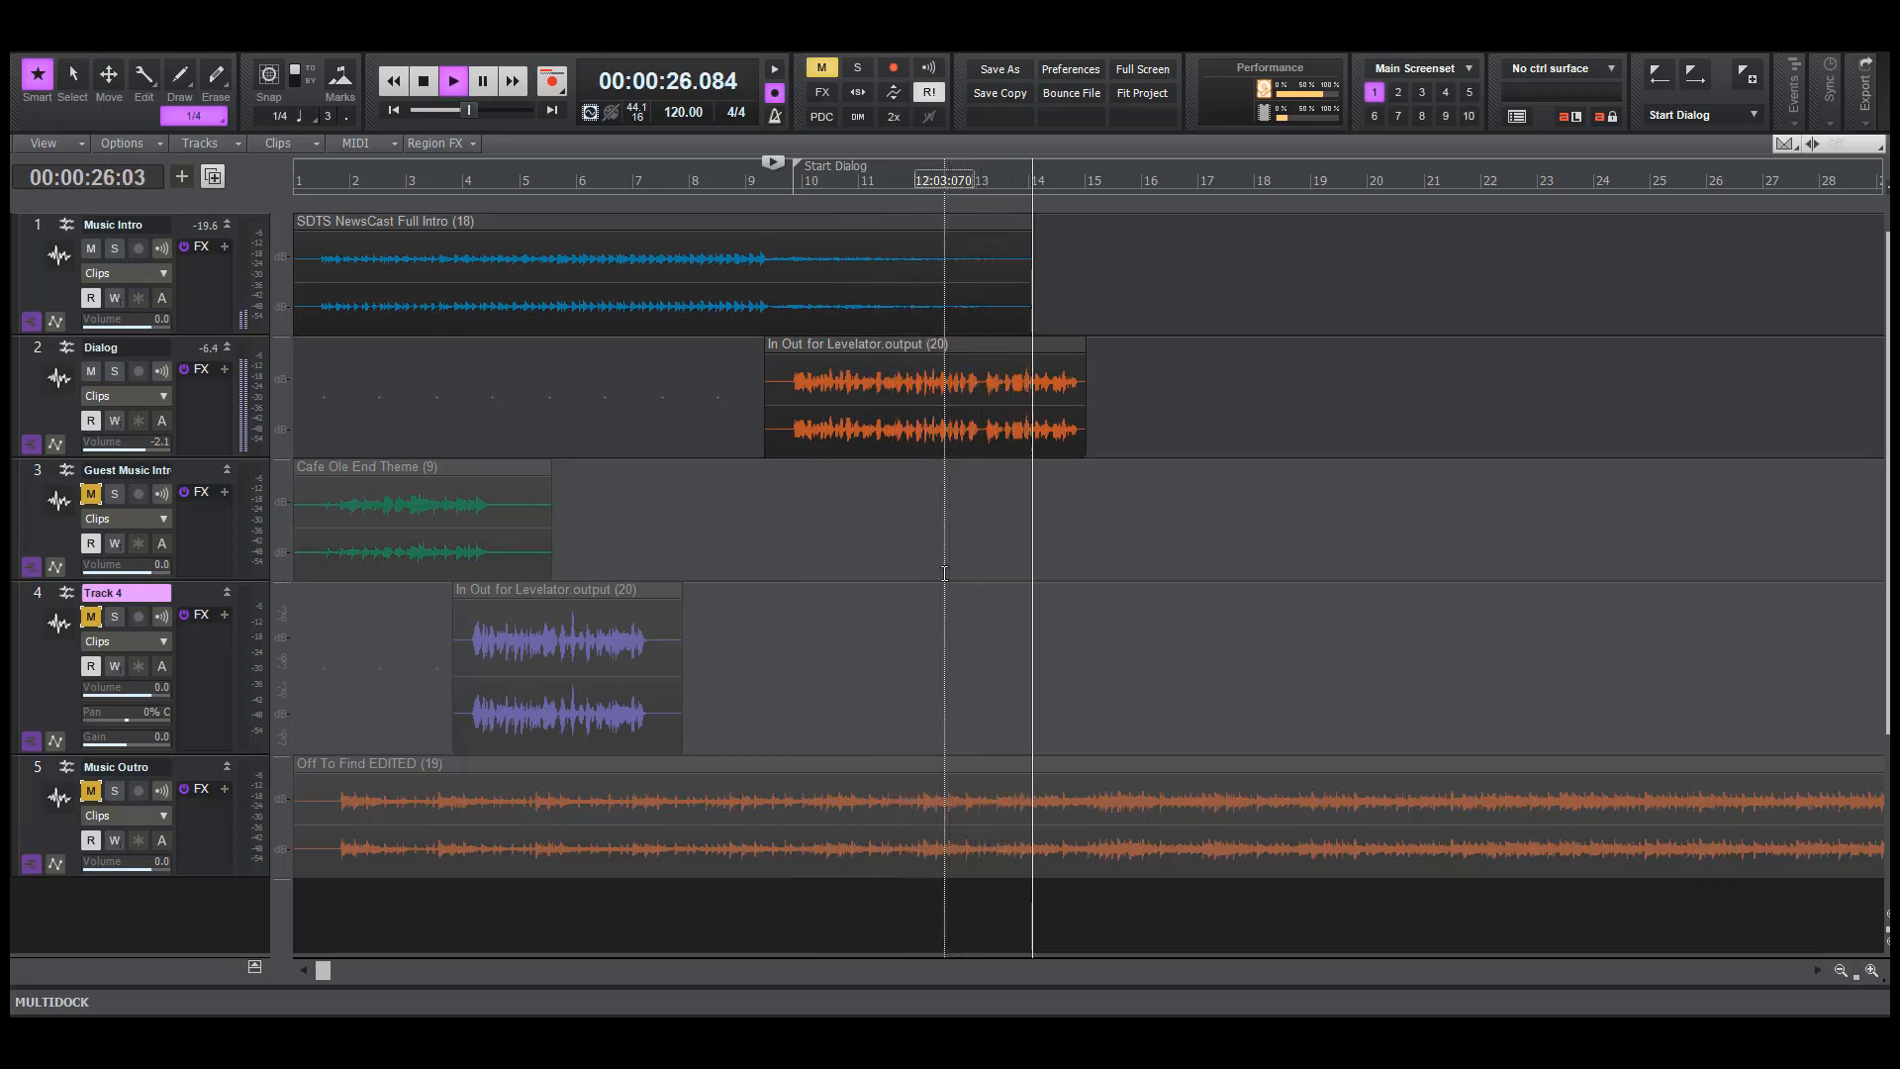
key(space)
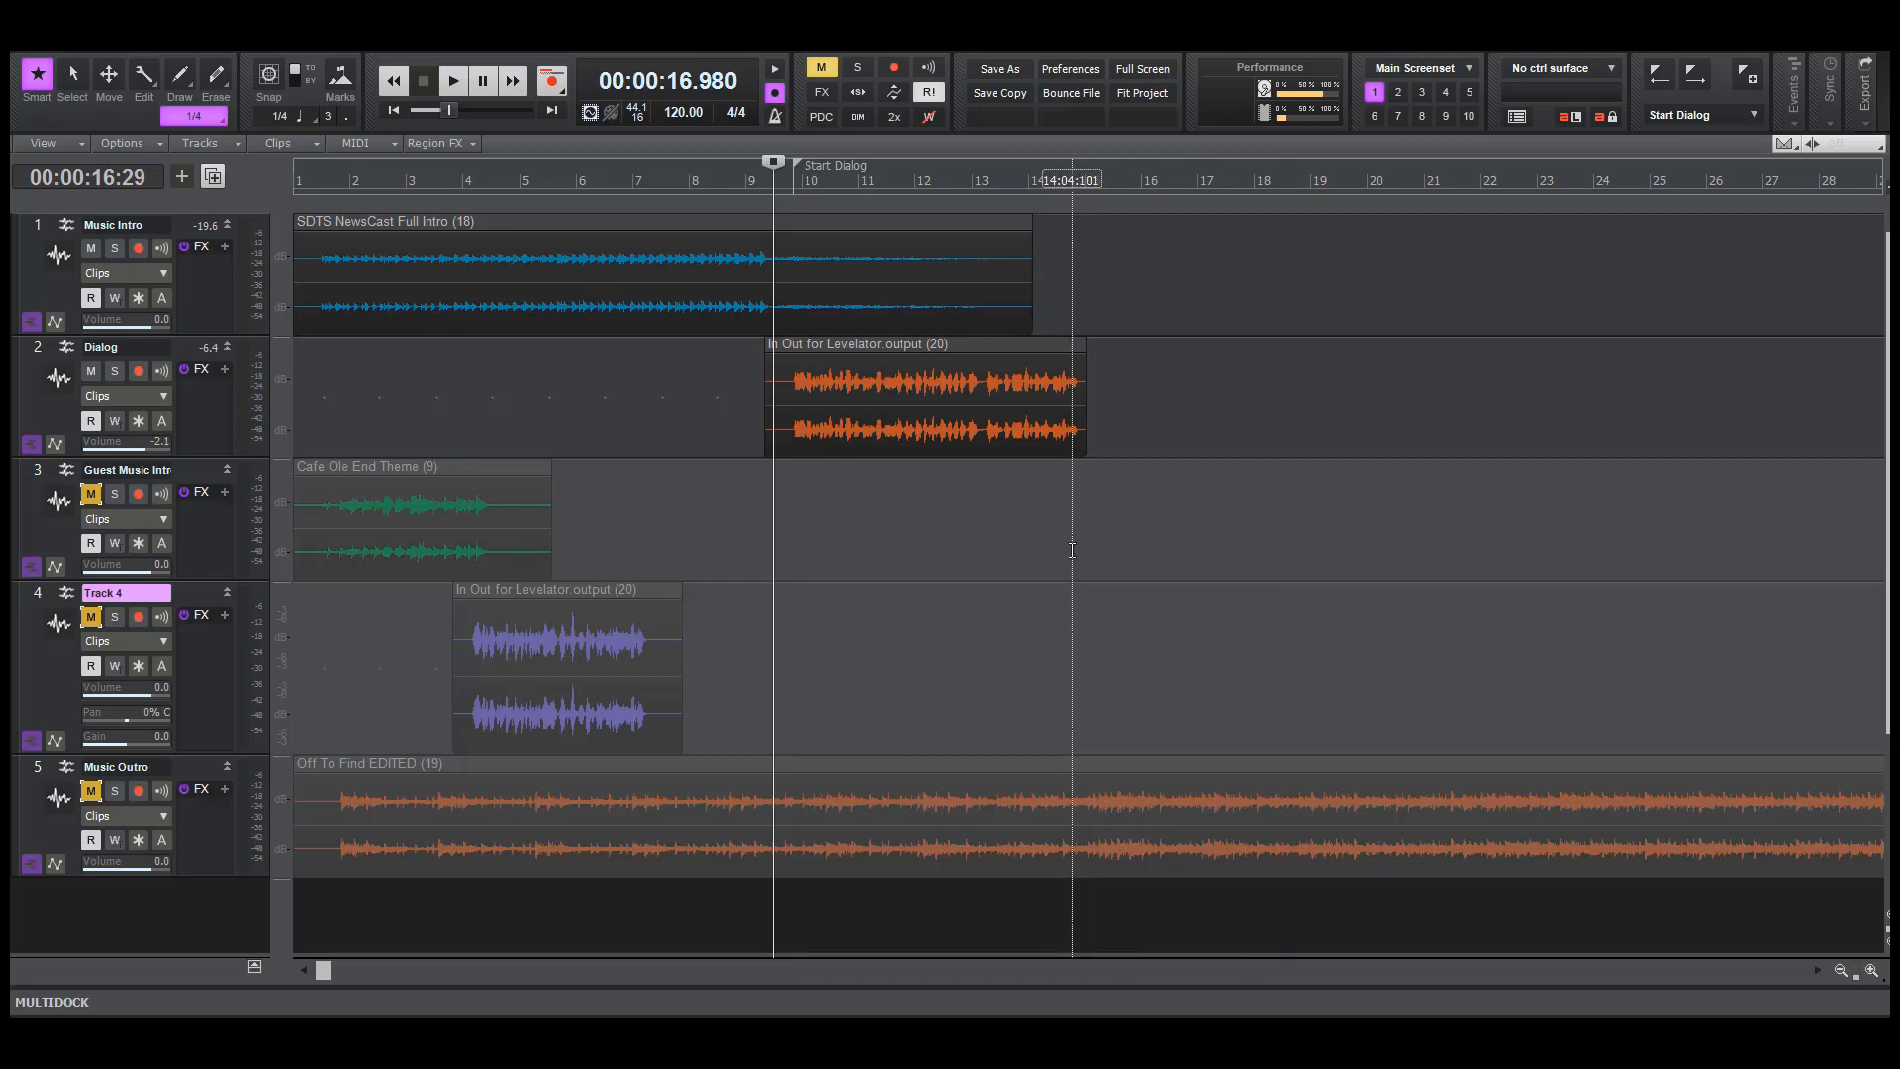
Unmute Music Outro, trim its clip to end just after bar 11, and apply a Linear Fade Out from about bar 9
click(90, 790)
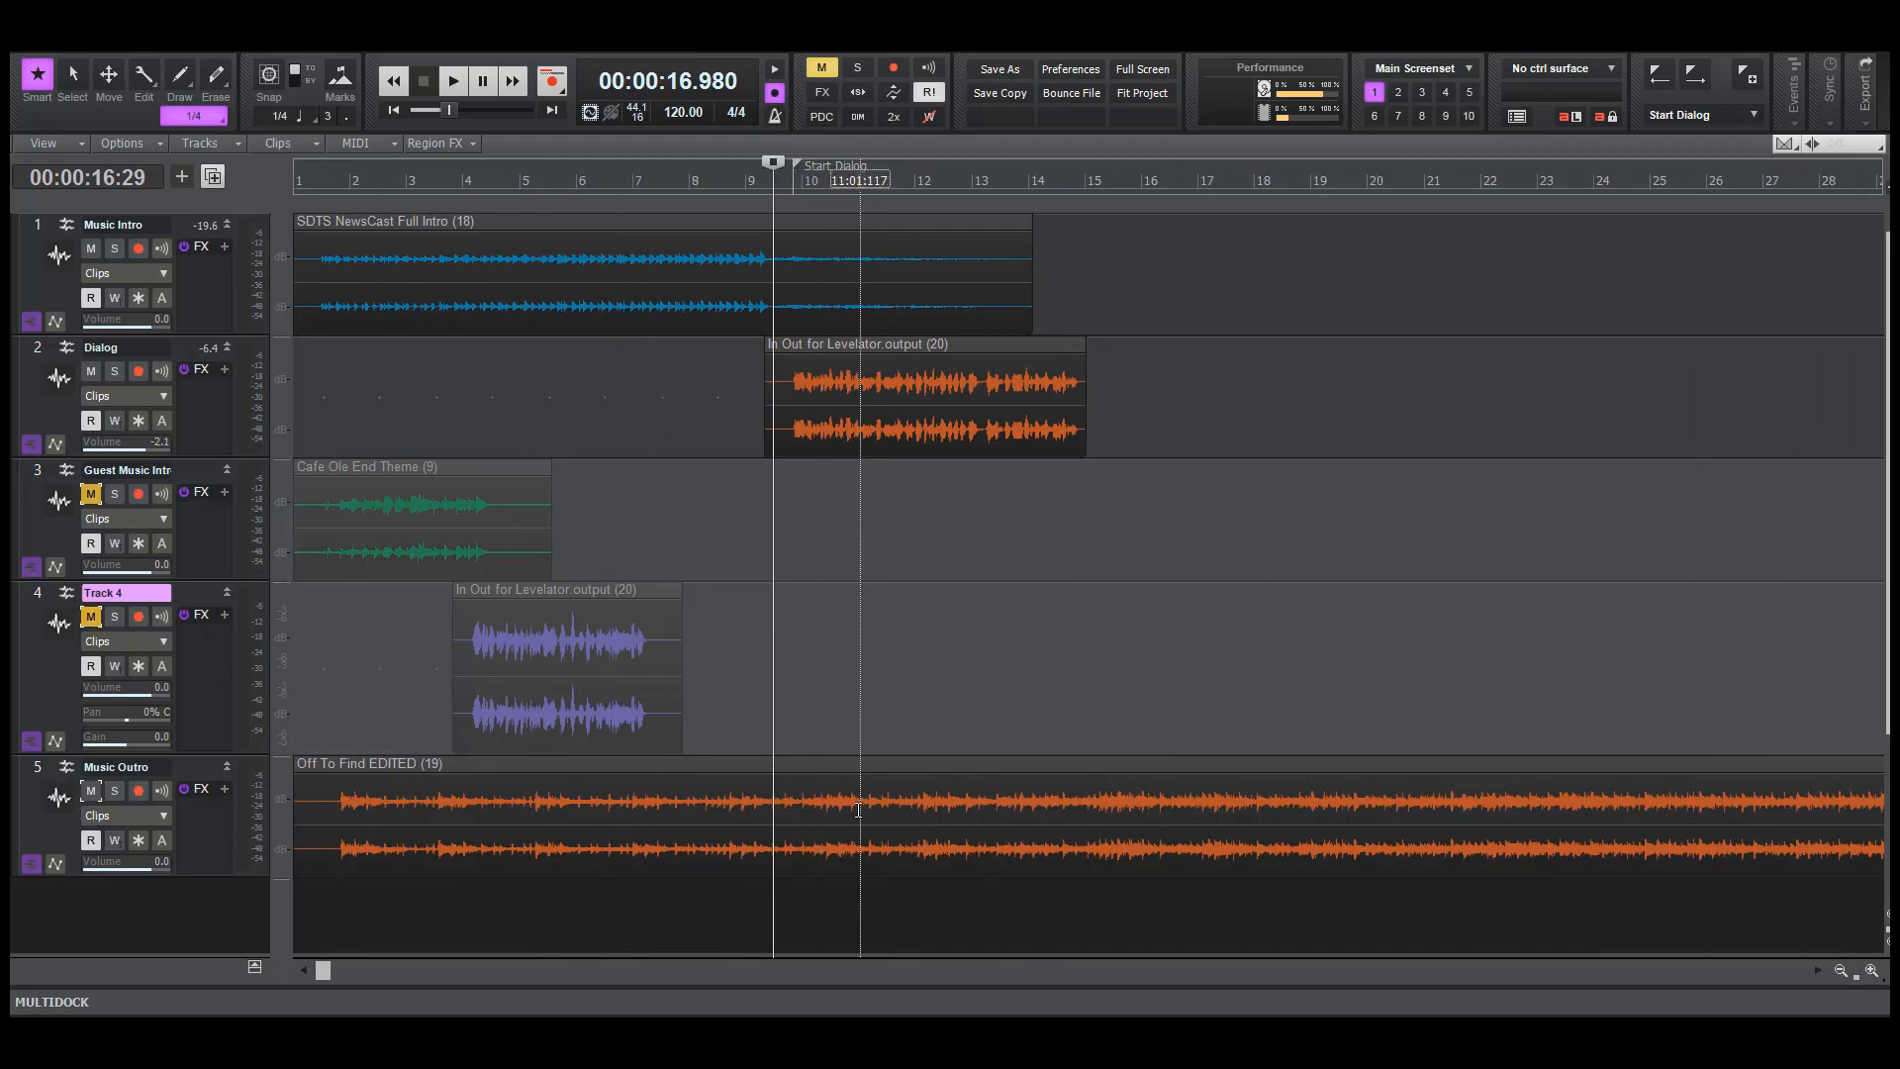
drag(873, 813, 738, 822)
key(Delete)
click(1067, 811)
key(Delete)
key(ctrl+f)
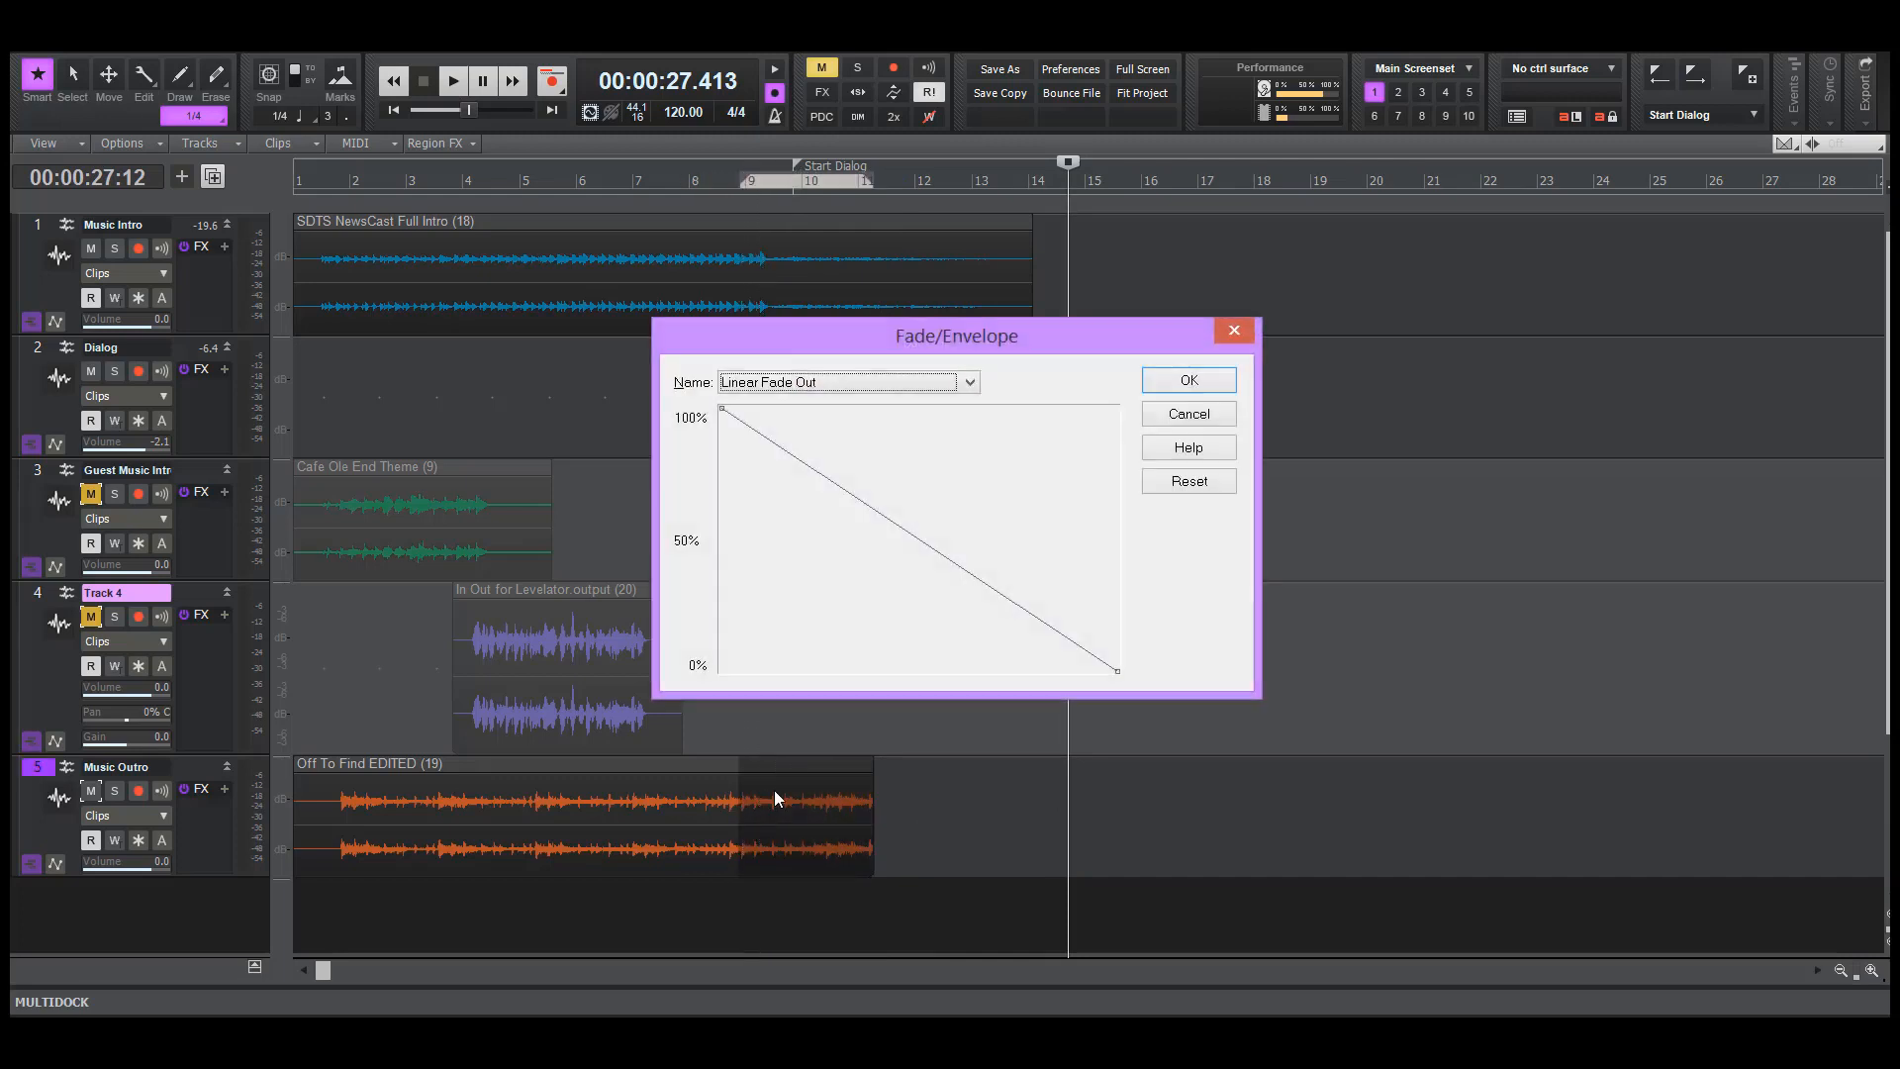
click(1190, 380)
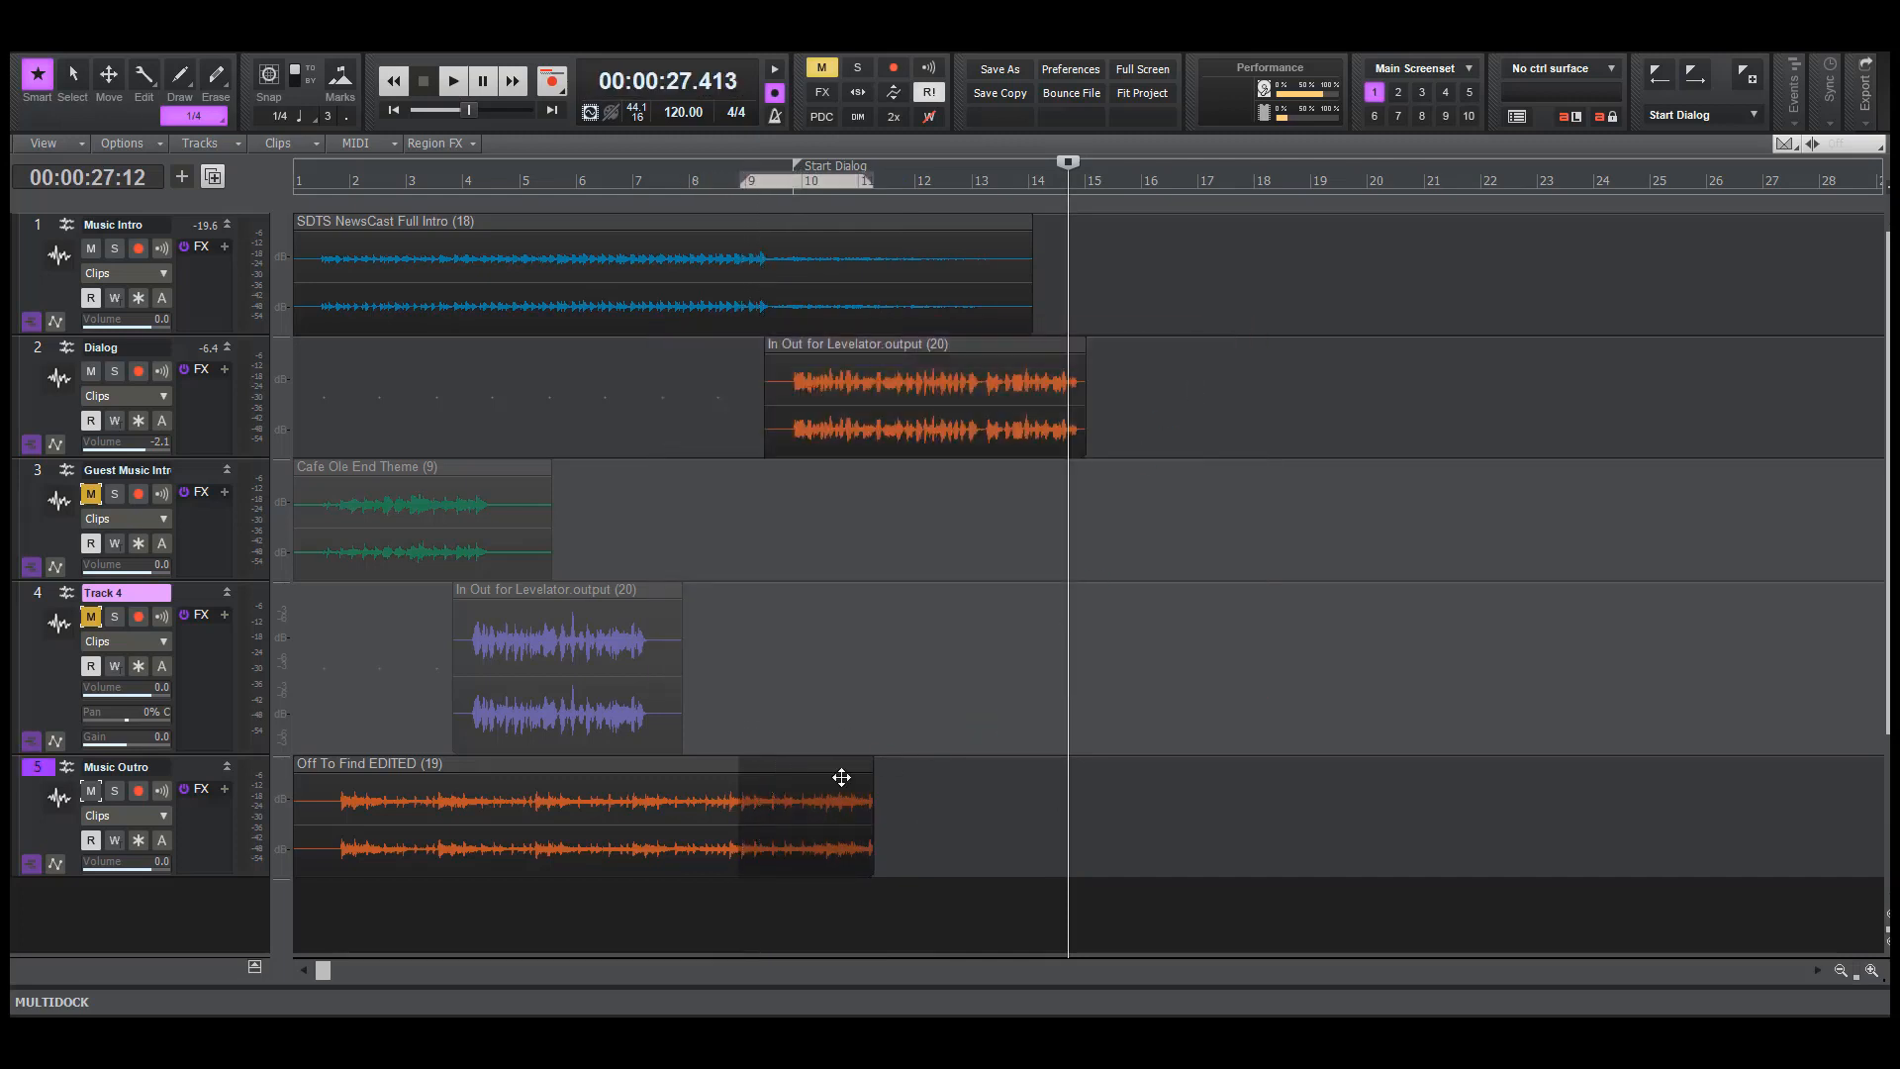
Solo the Music Outro track and play back its faded ending from about bar 8
click(720, 896)
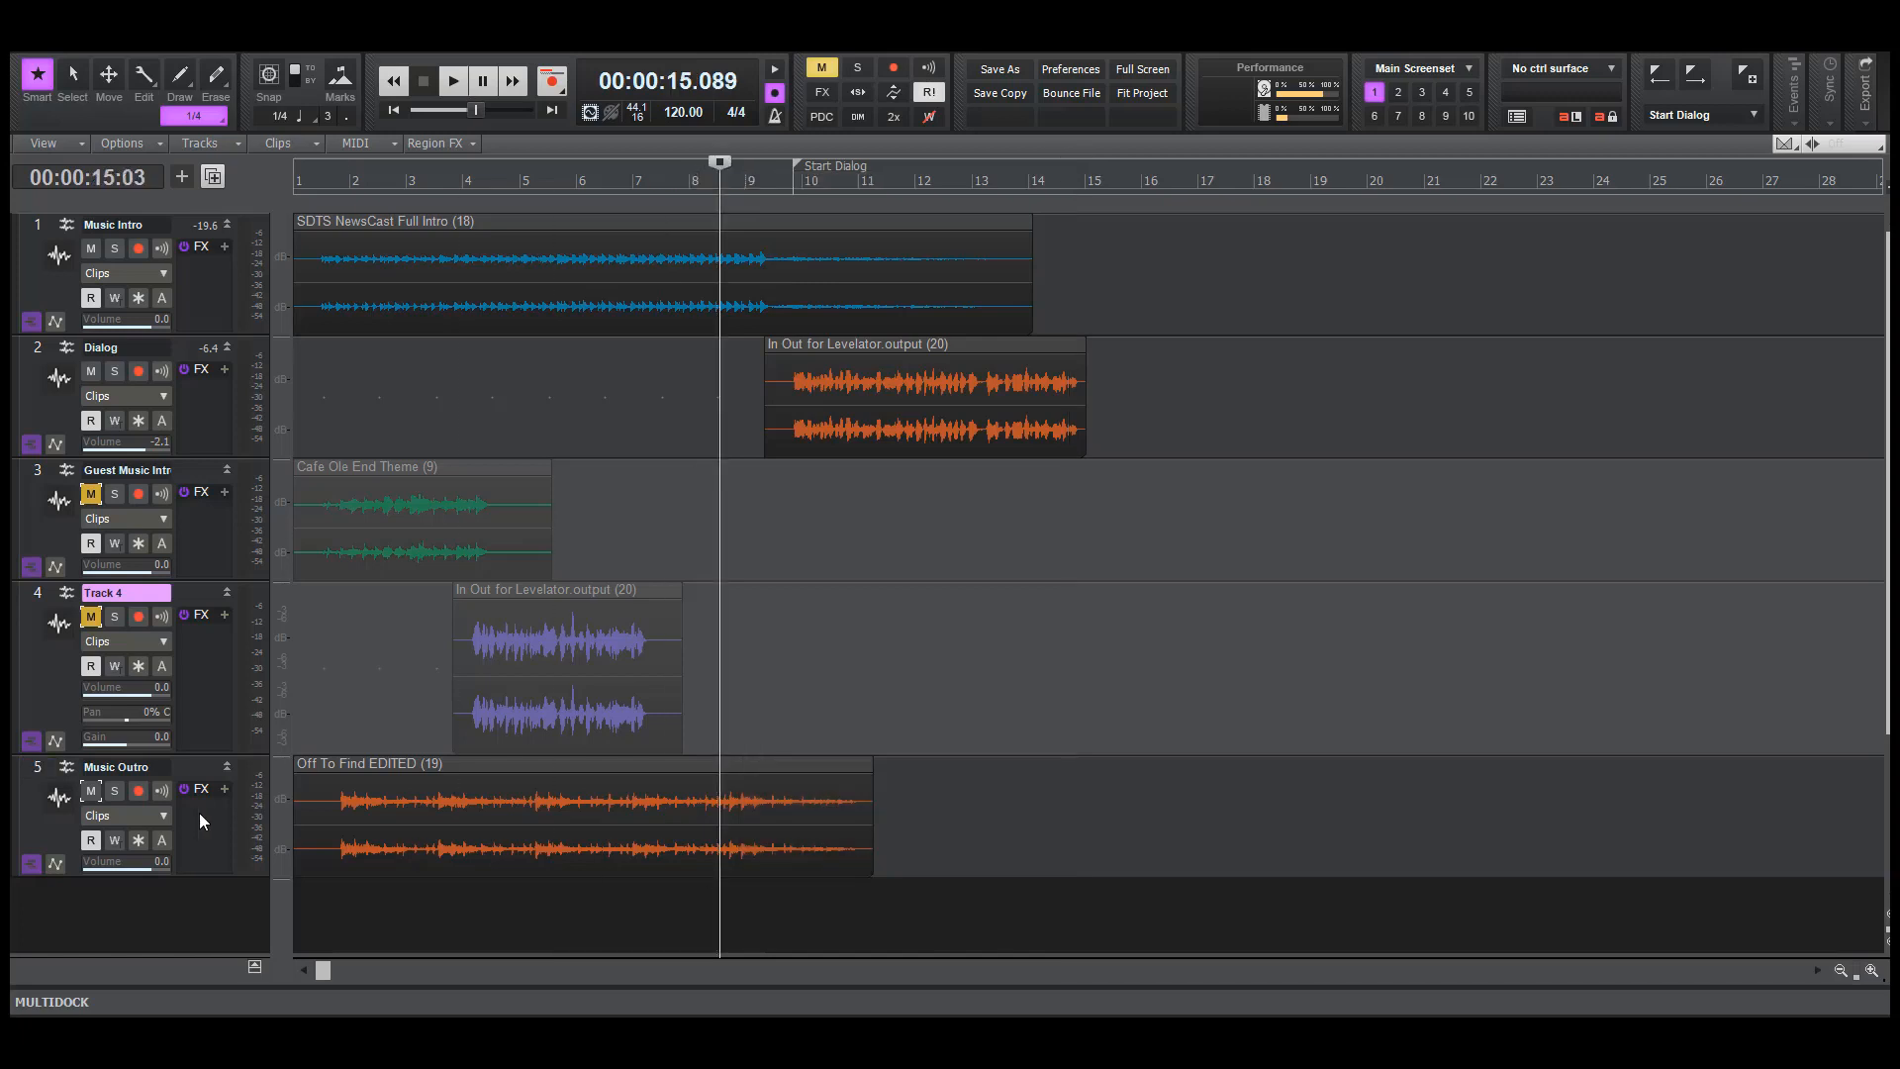
click(115, 791)
key(space)
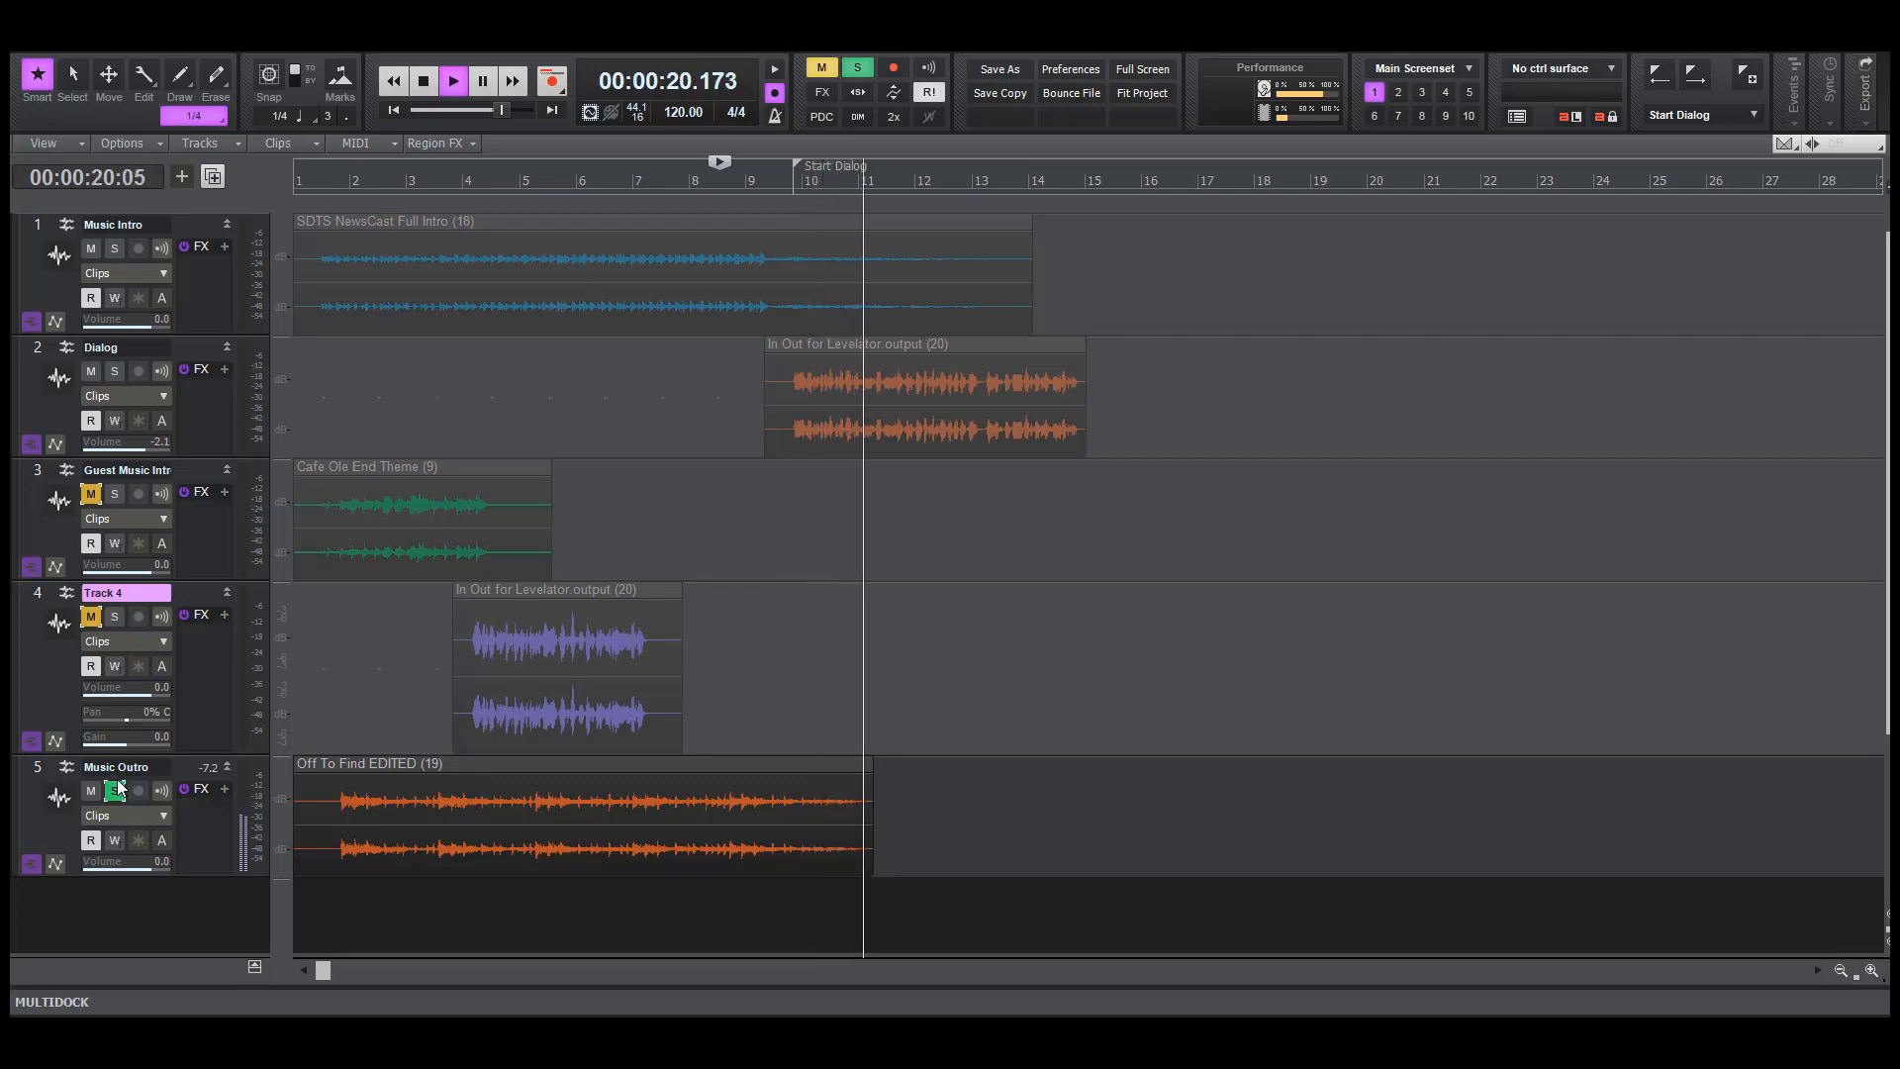
key(space)
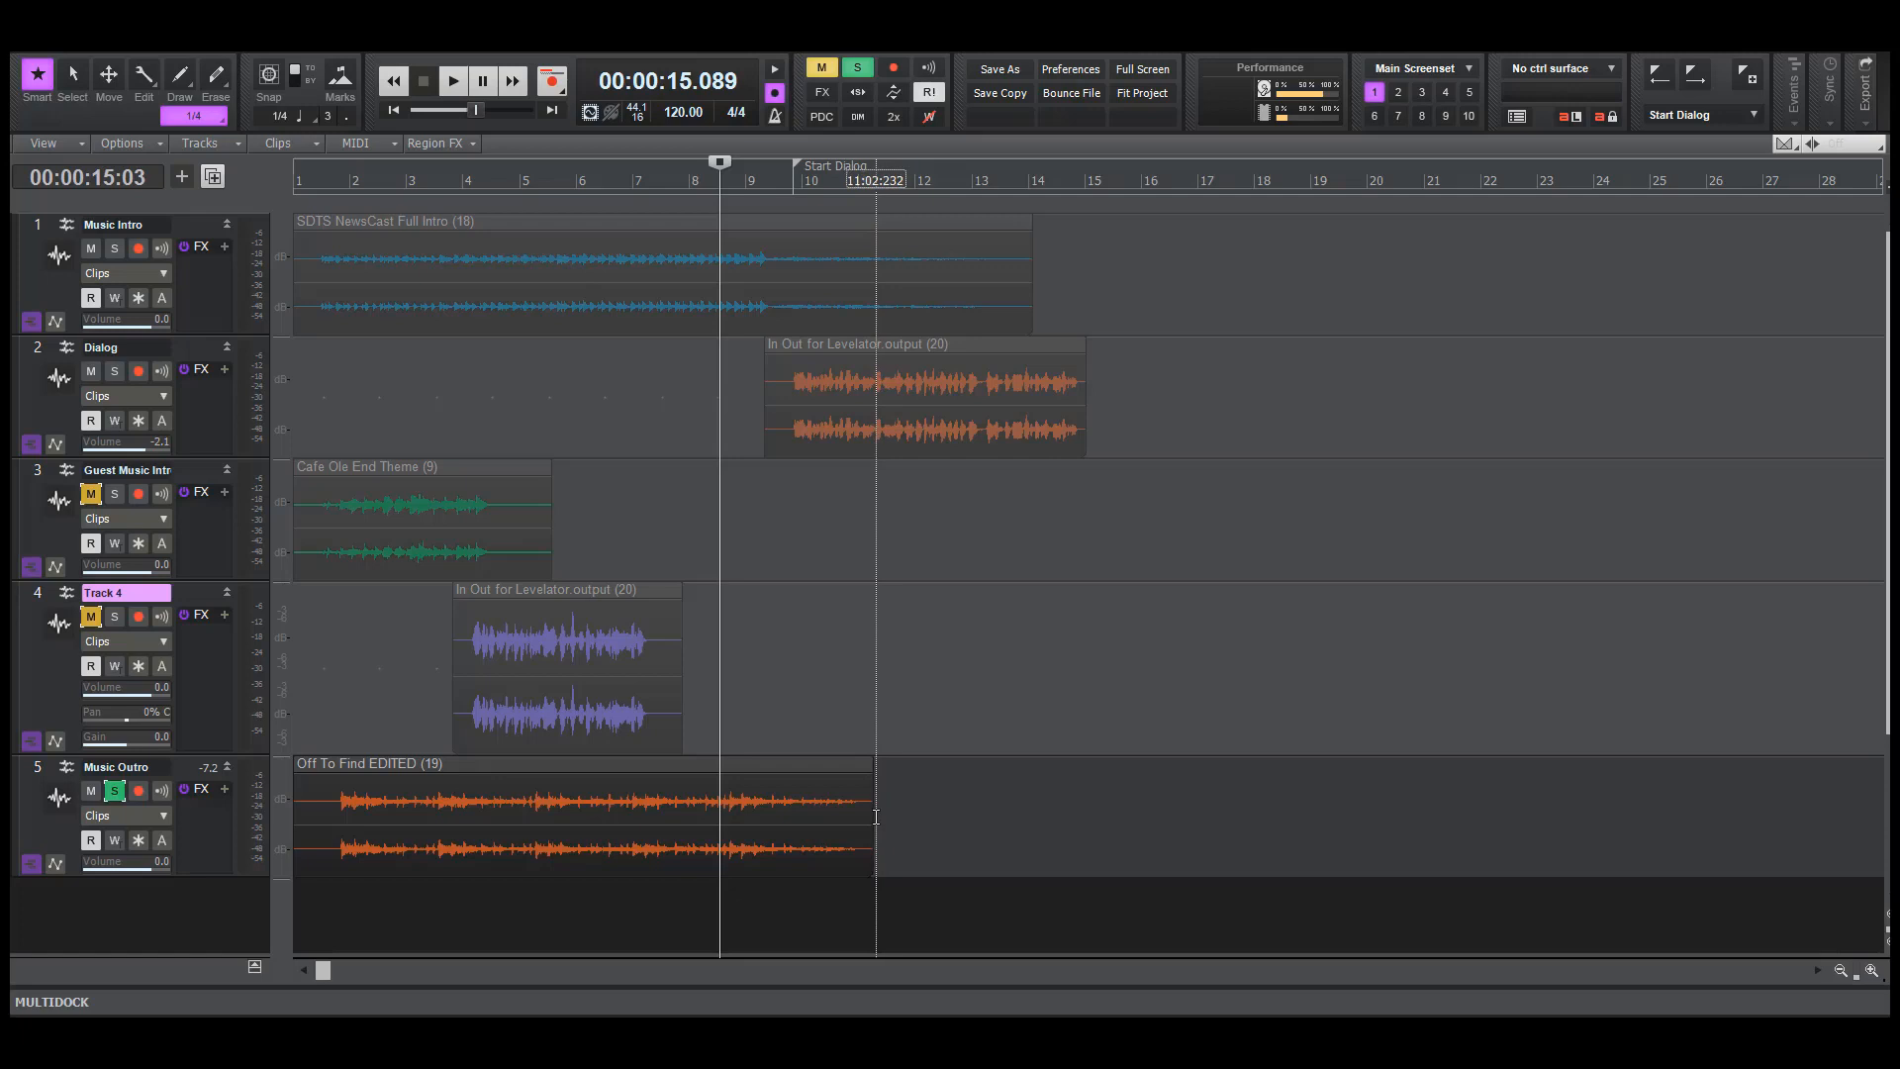
Try an Exponential Fade Out on the last half bar or so of the Music Outro clip and play back the ending
drag(876, 817, 841, 814)
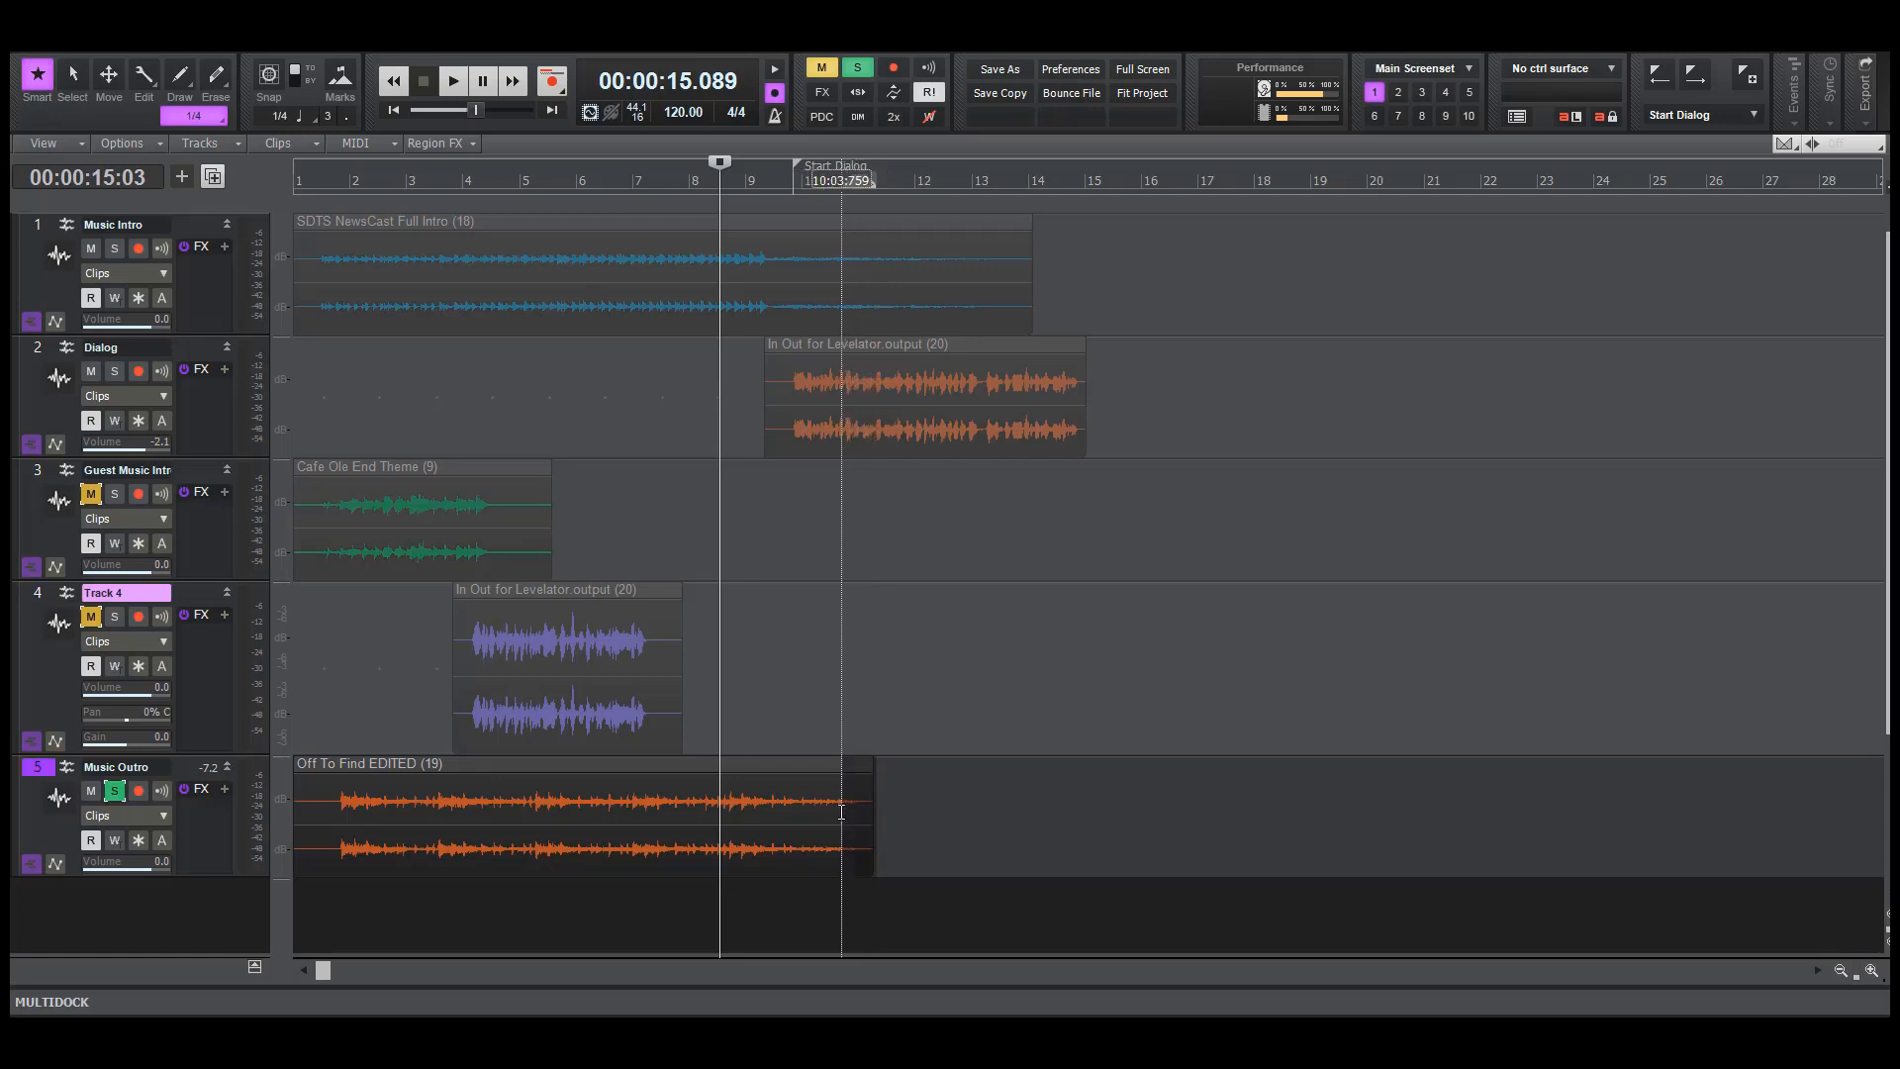
key(f)
key(Up)
key(Up)
key(Up)
key(Up)
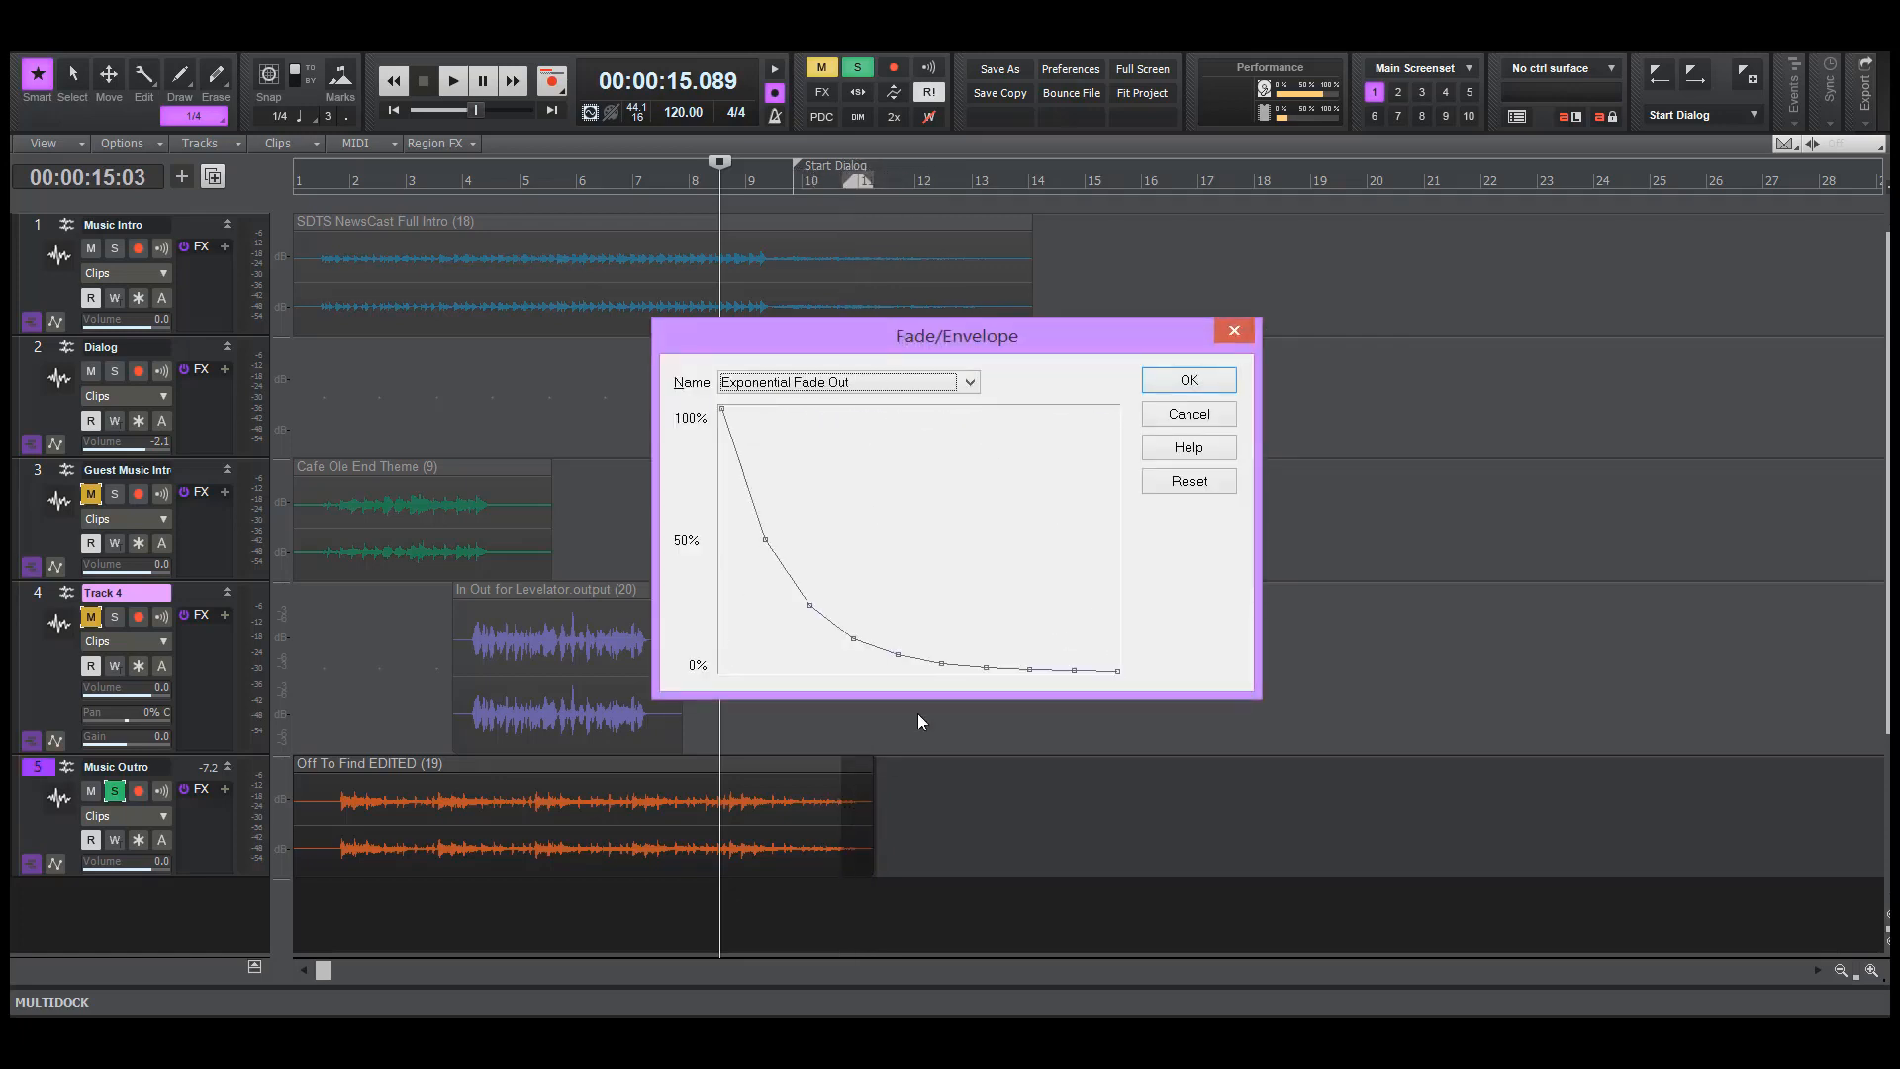
click(1217, 386)
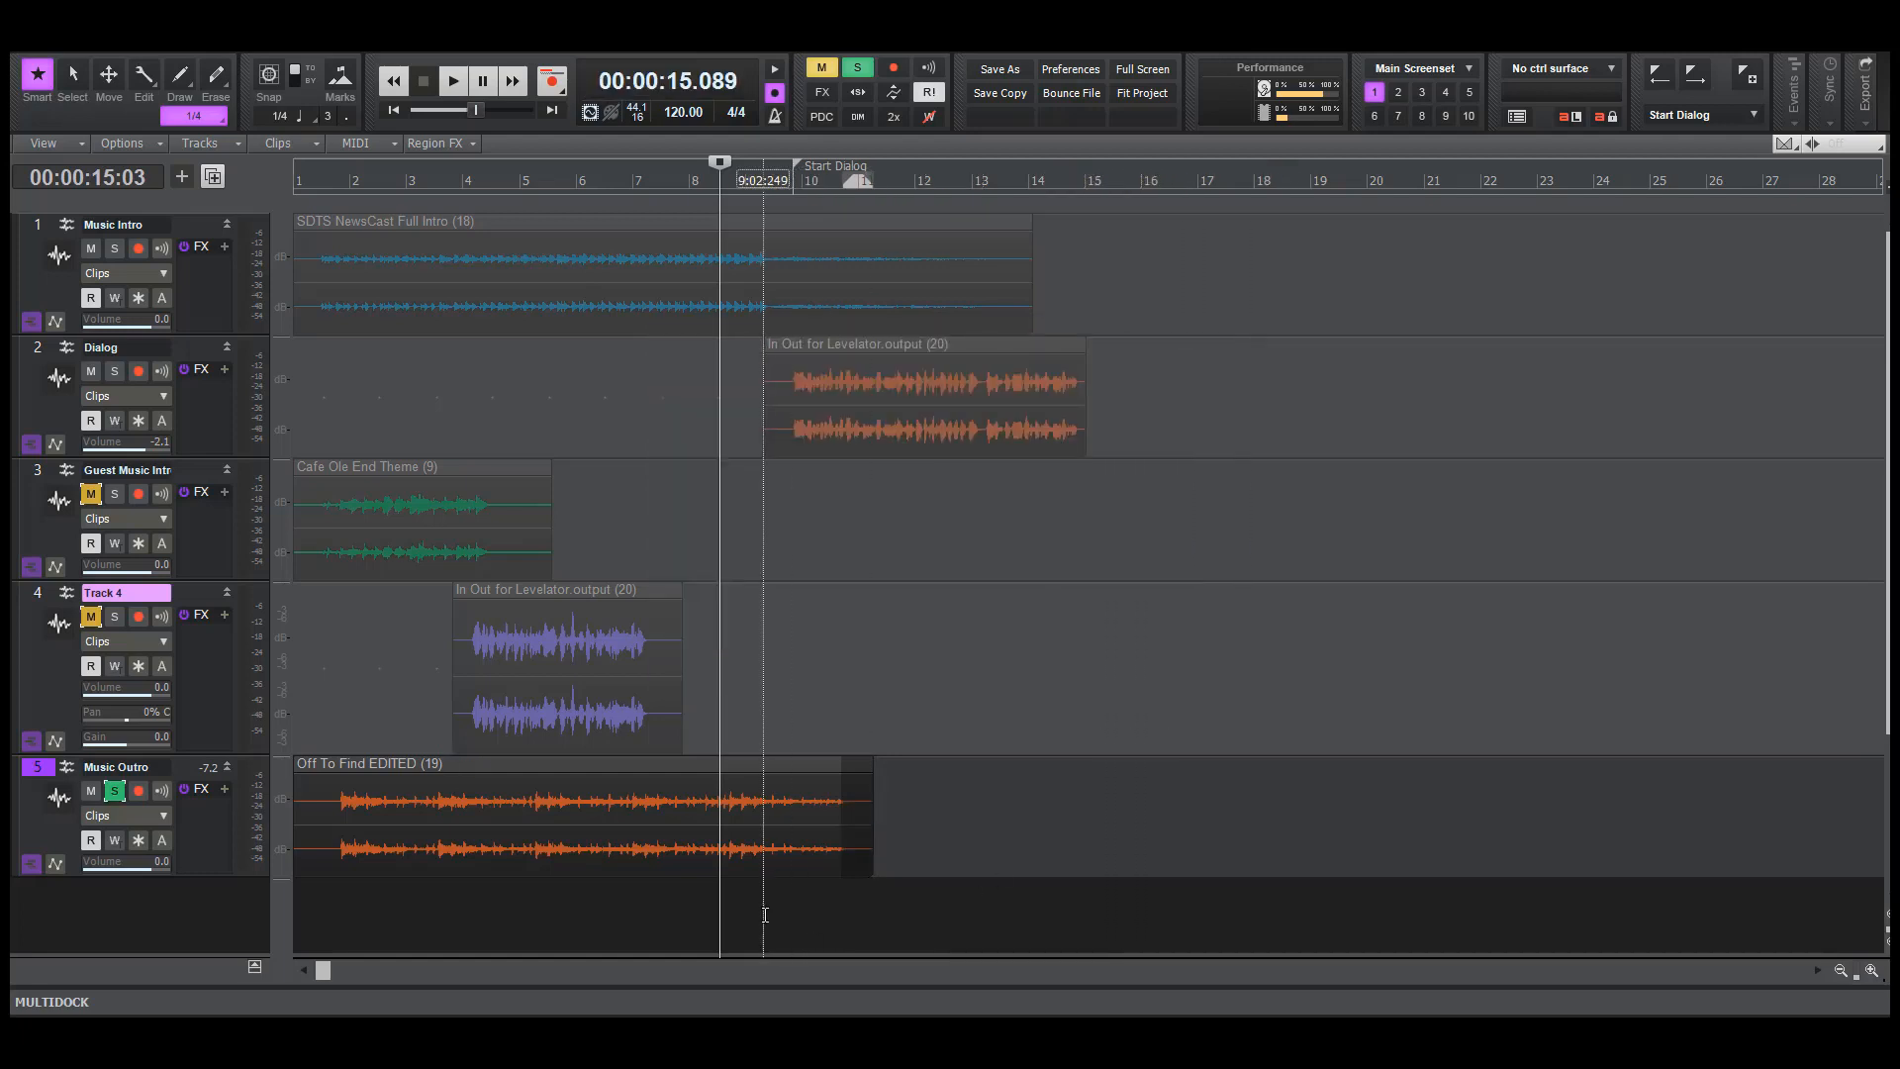
click(768, 913)
key(space)
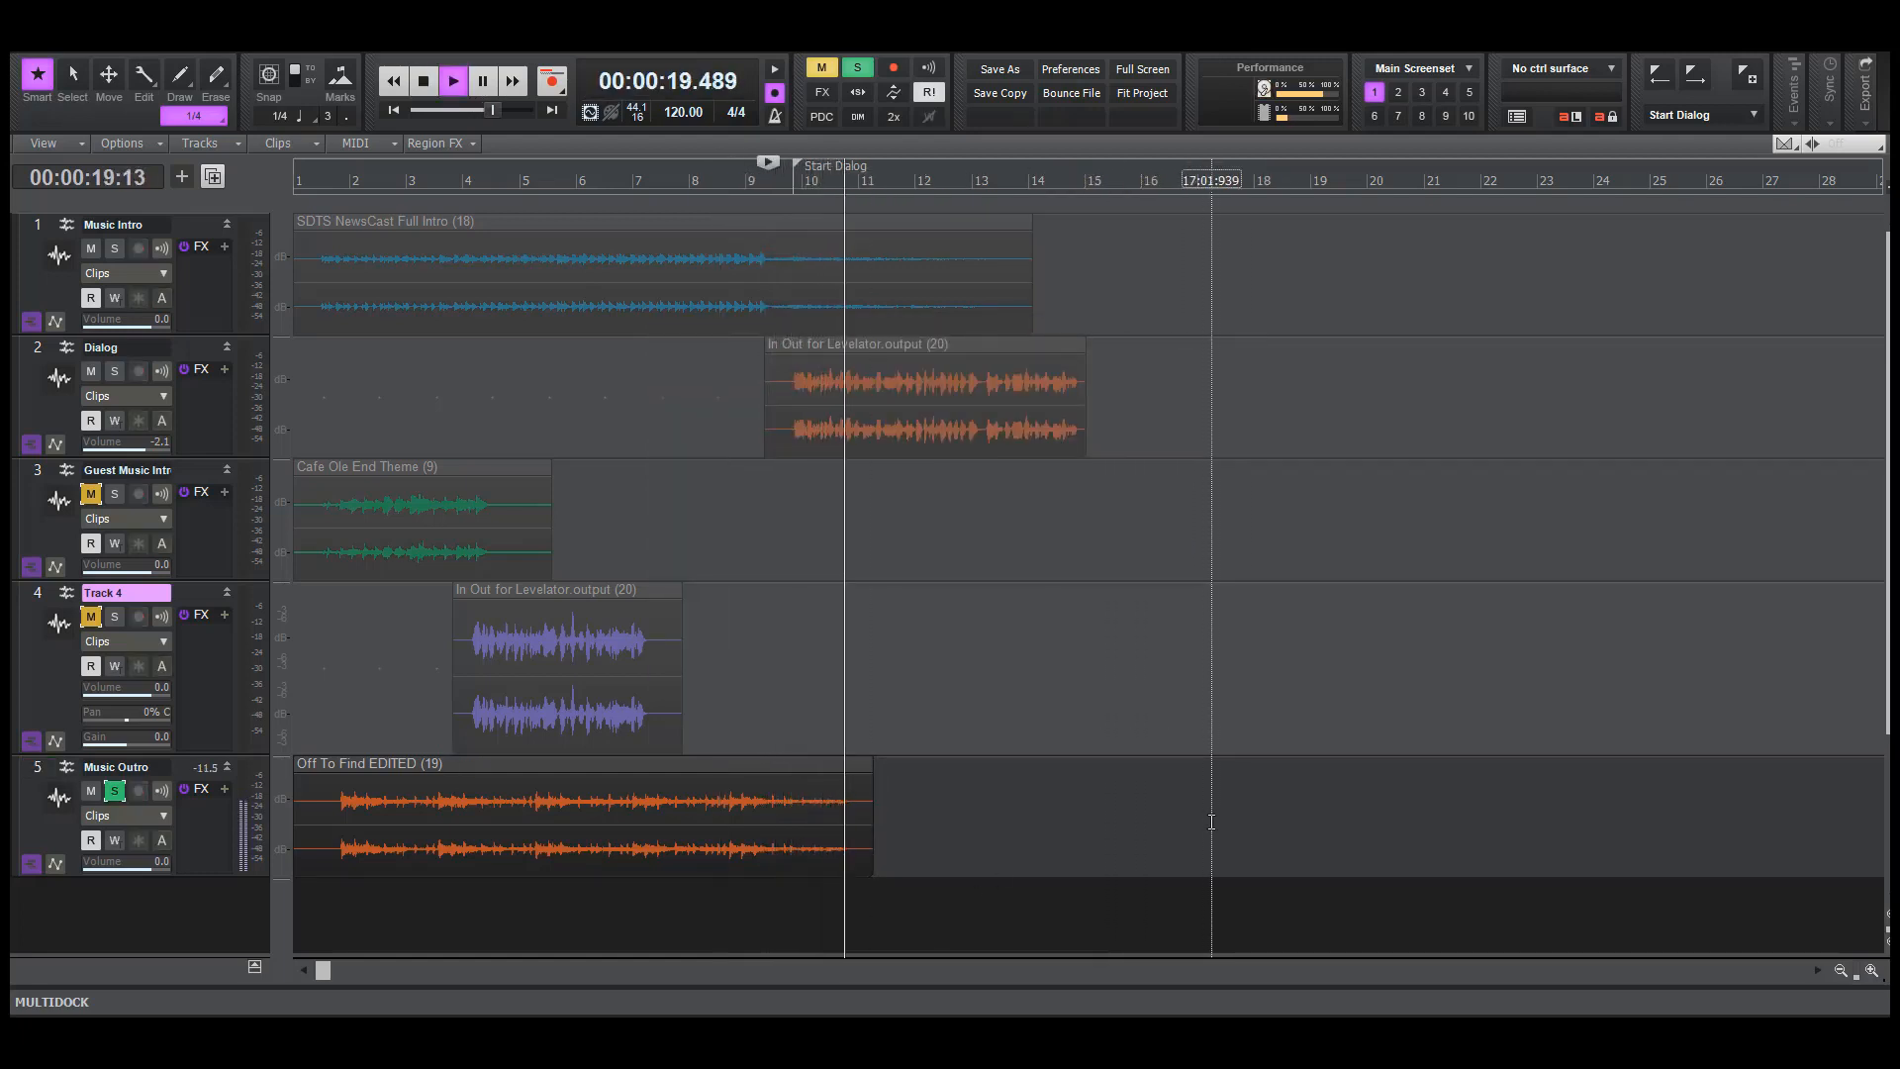
key(space)
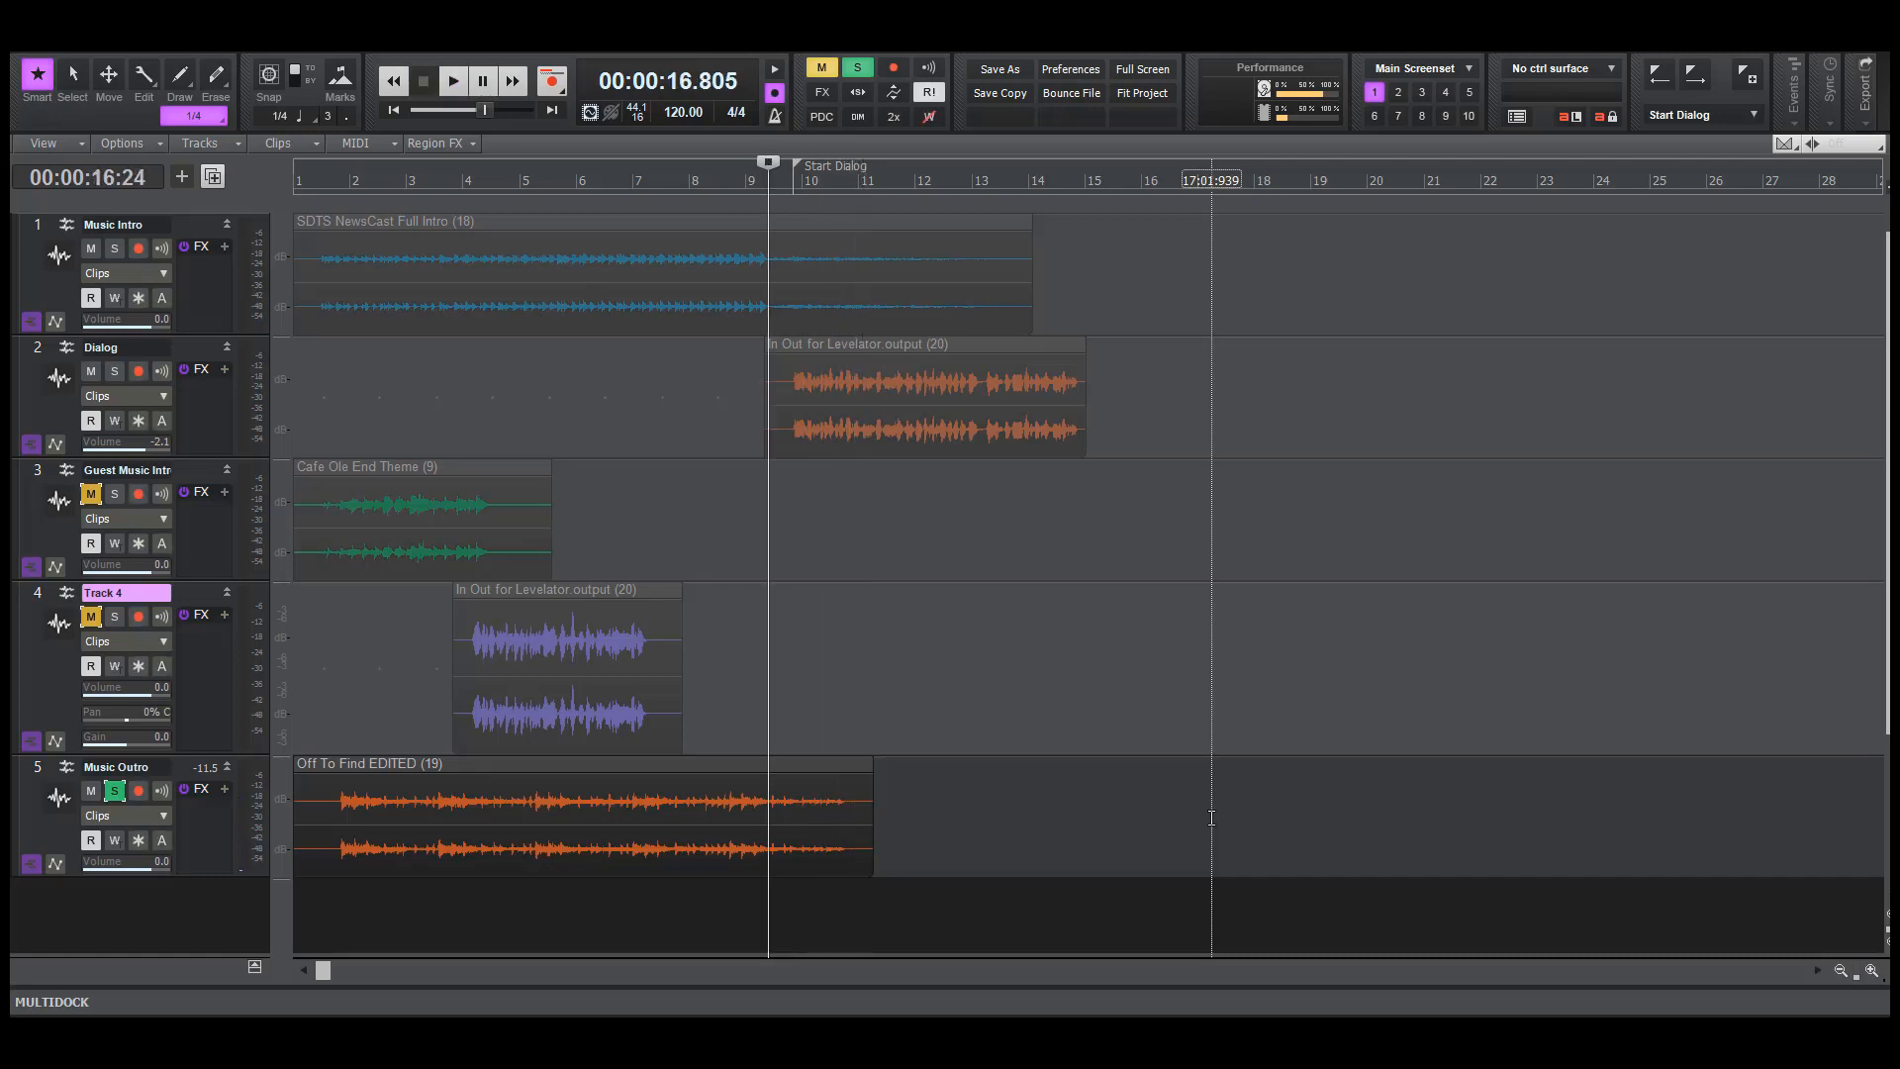
Undo the exponential and linear fades on the Music Outro clip, and redo only the linear fade
key(ctrl+z)
key(ctrl+z)
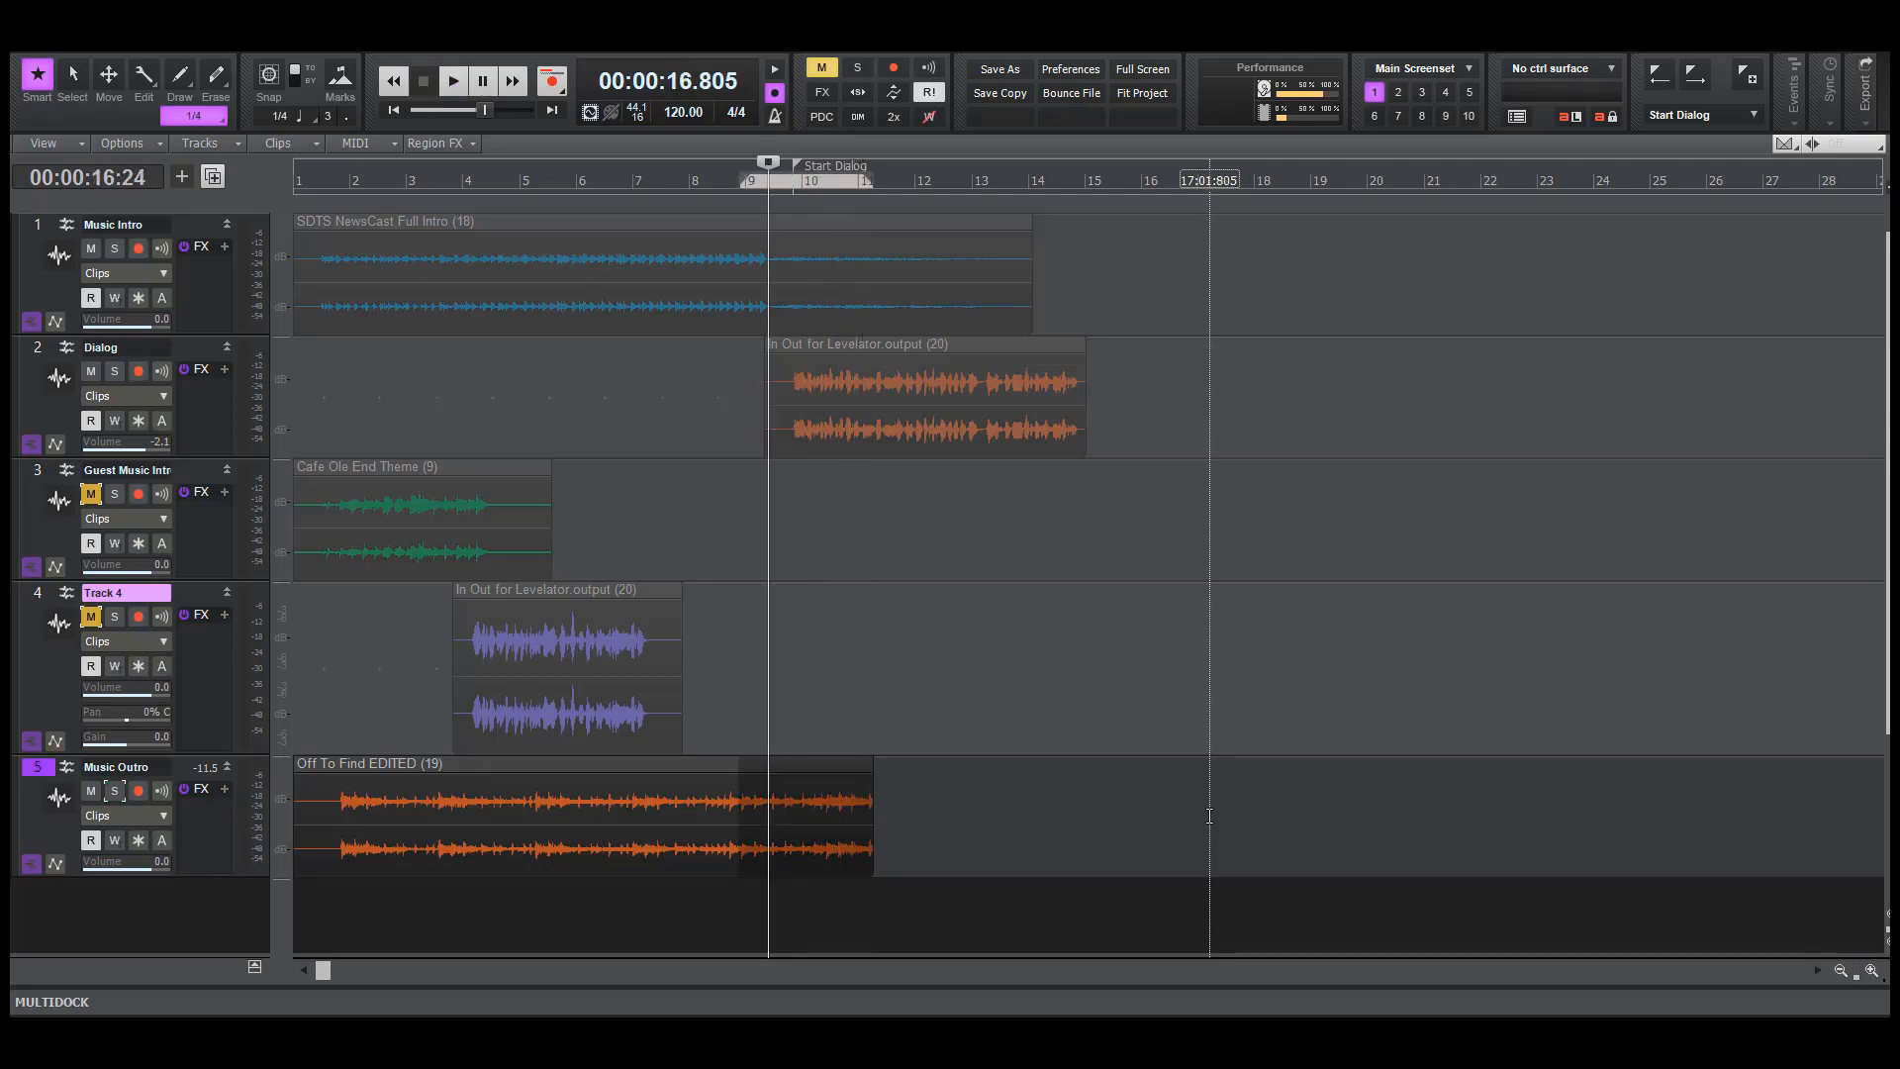
click(83, 48)
click(101, 91)
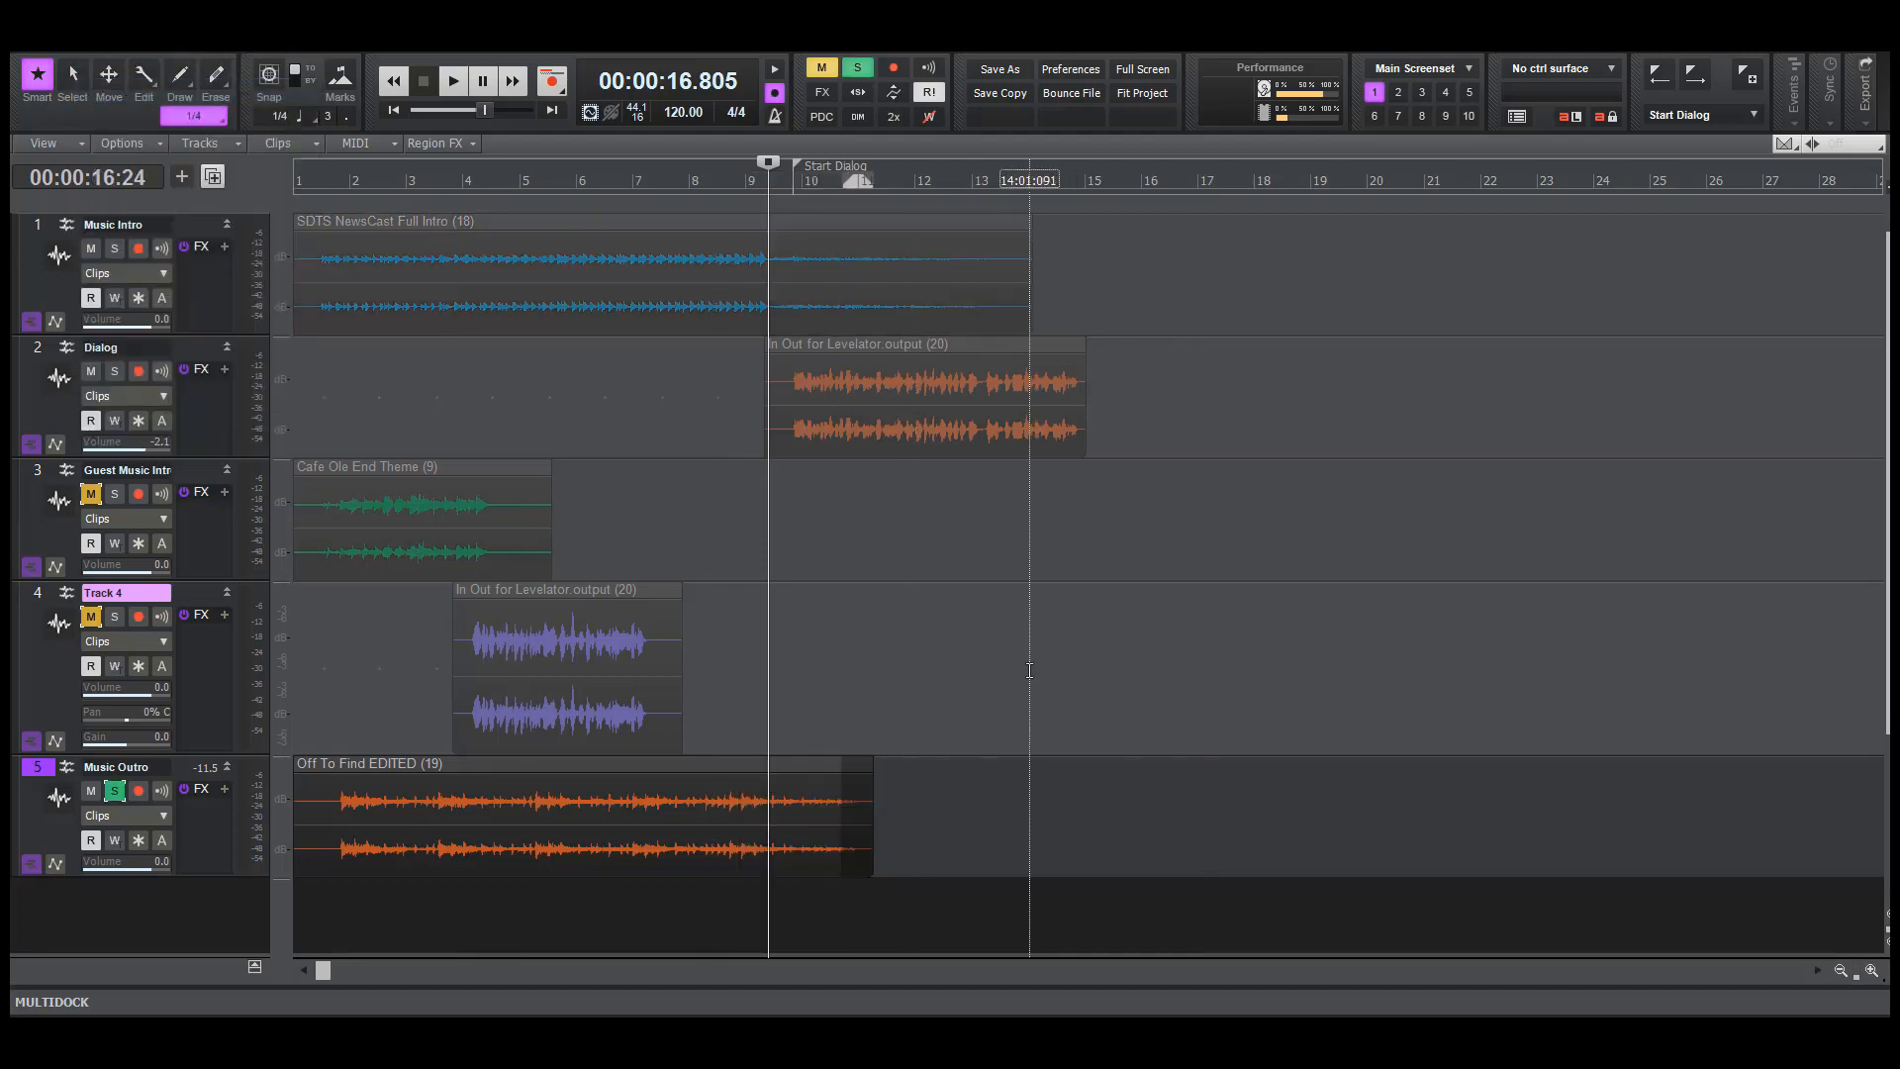
Apply a second Linear Fade Out to the selected last half bar or so of the Music Outro clip
key(f)
scroll(1049, 586, down, 4)
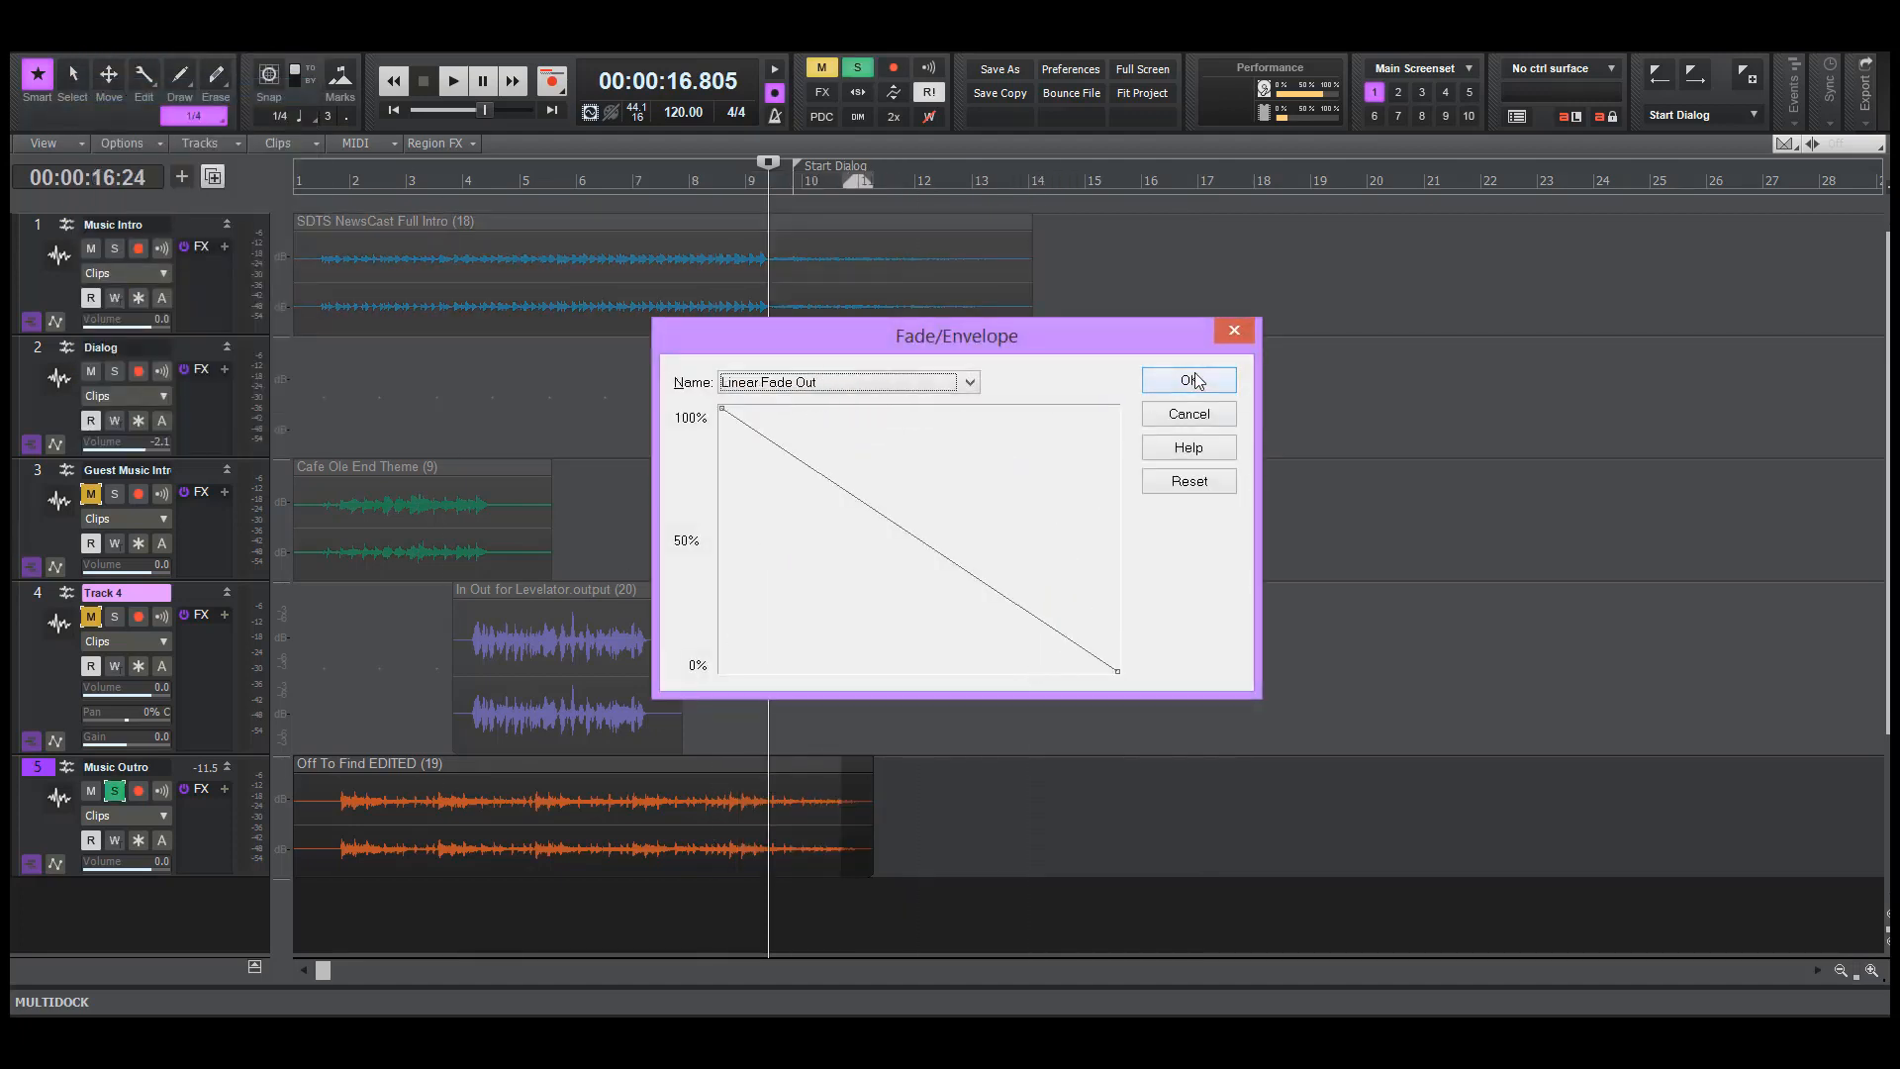
click(1190, 380)
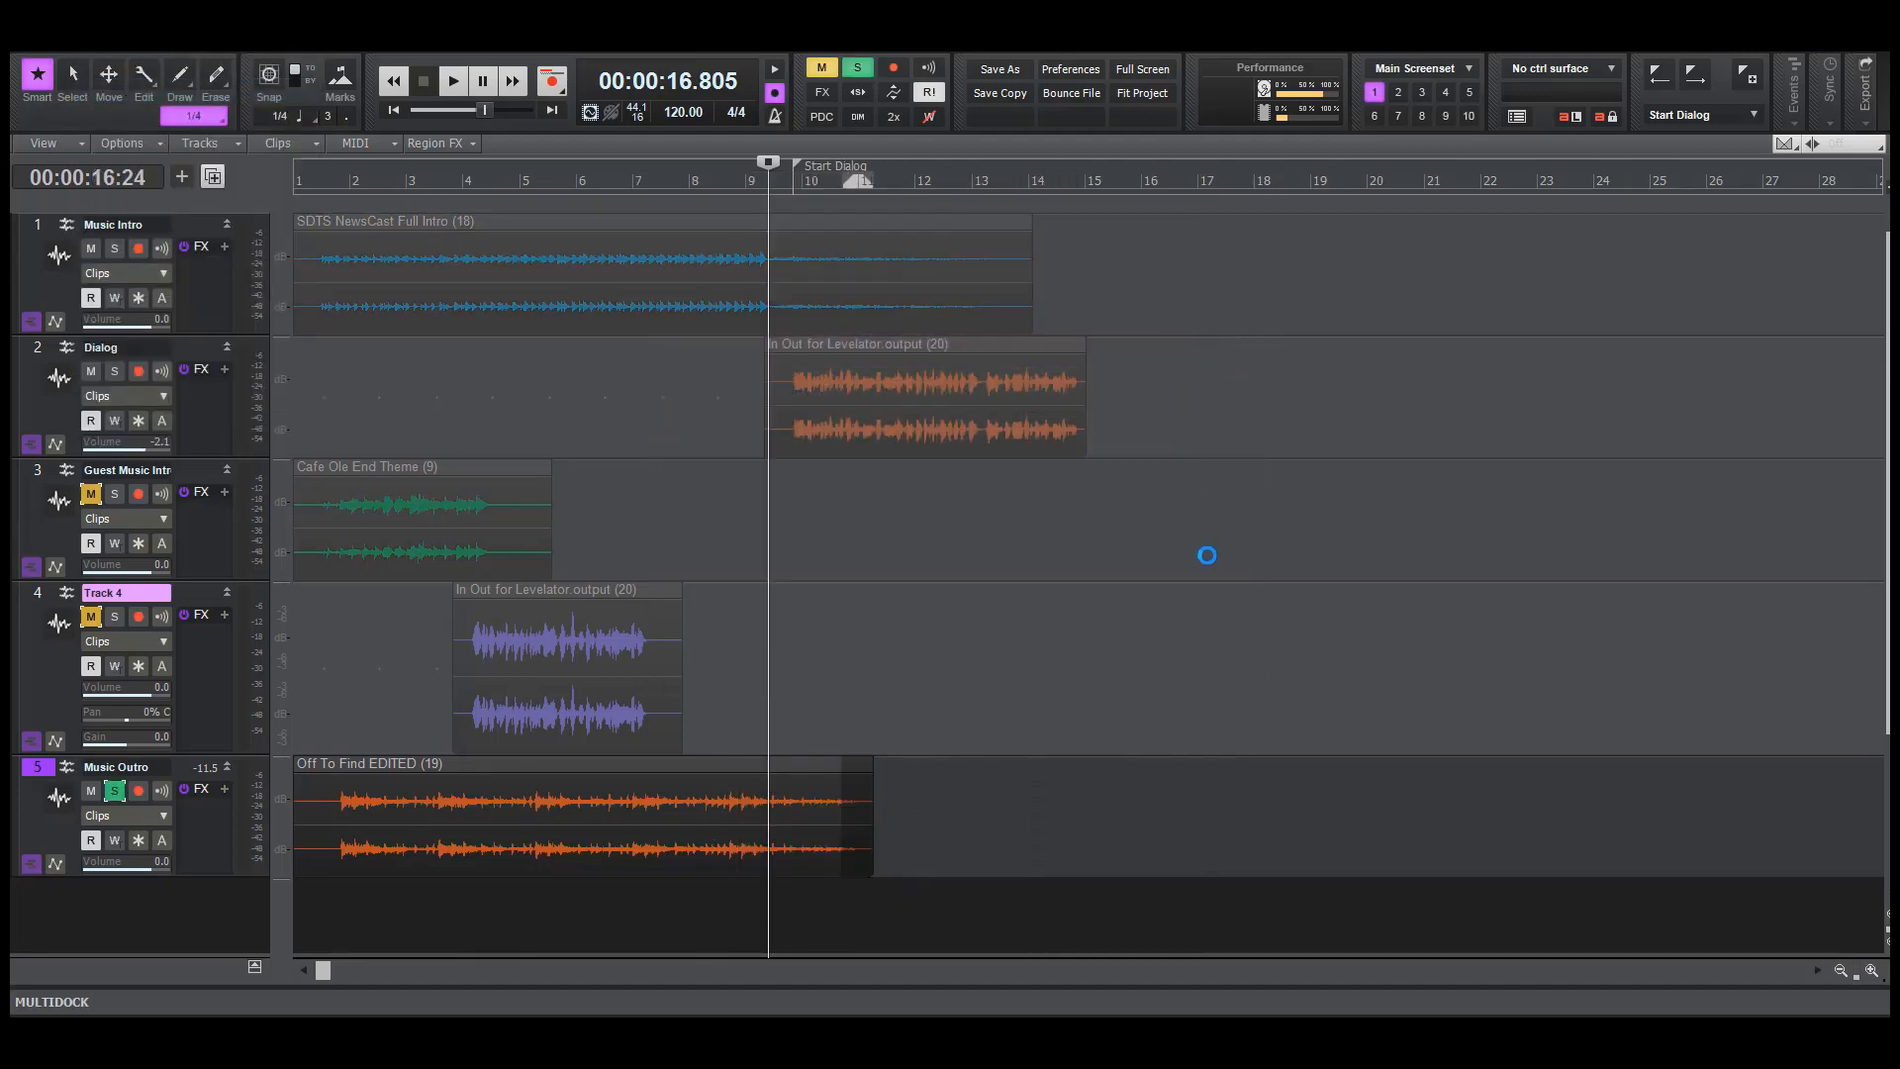
Play back the soloed Music Outro ending from about bar 9, and again from about bar 8
click(789, 711)
key(space)
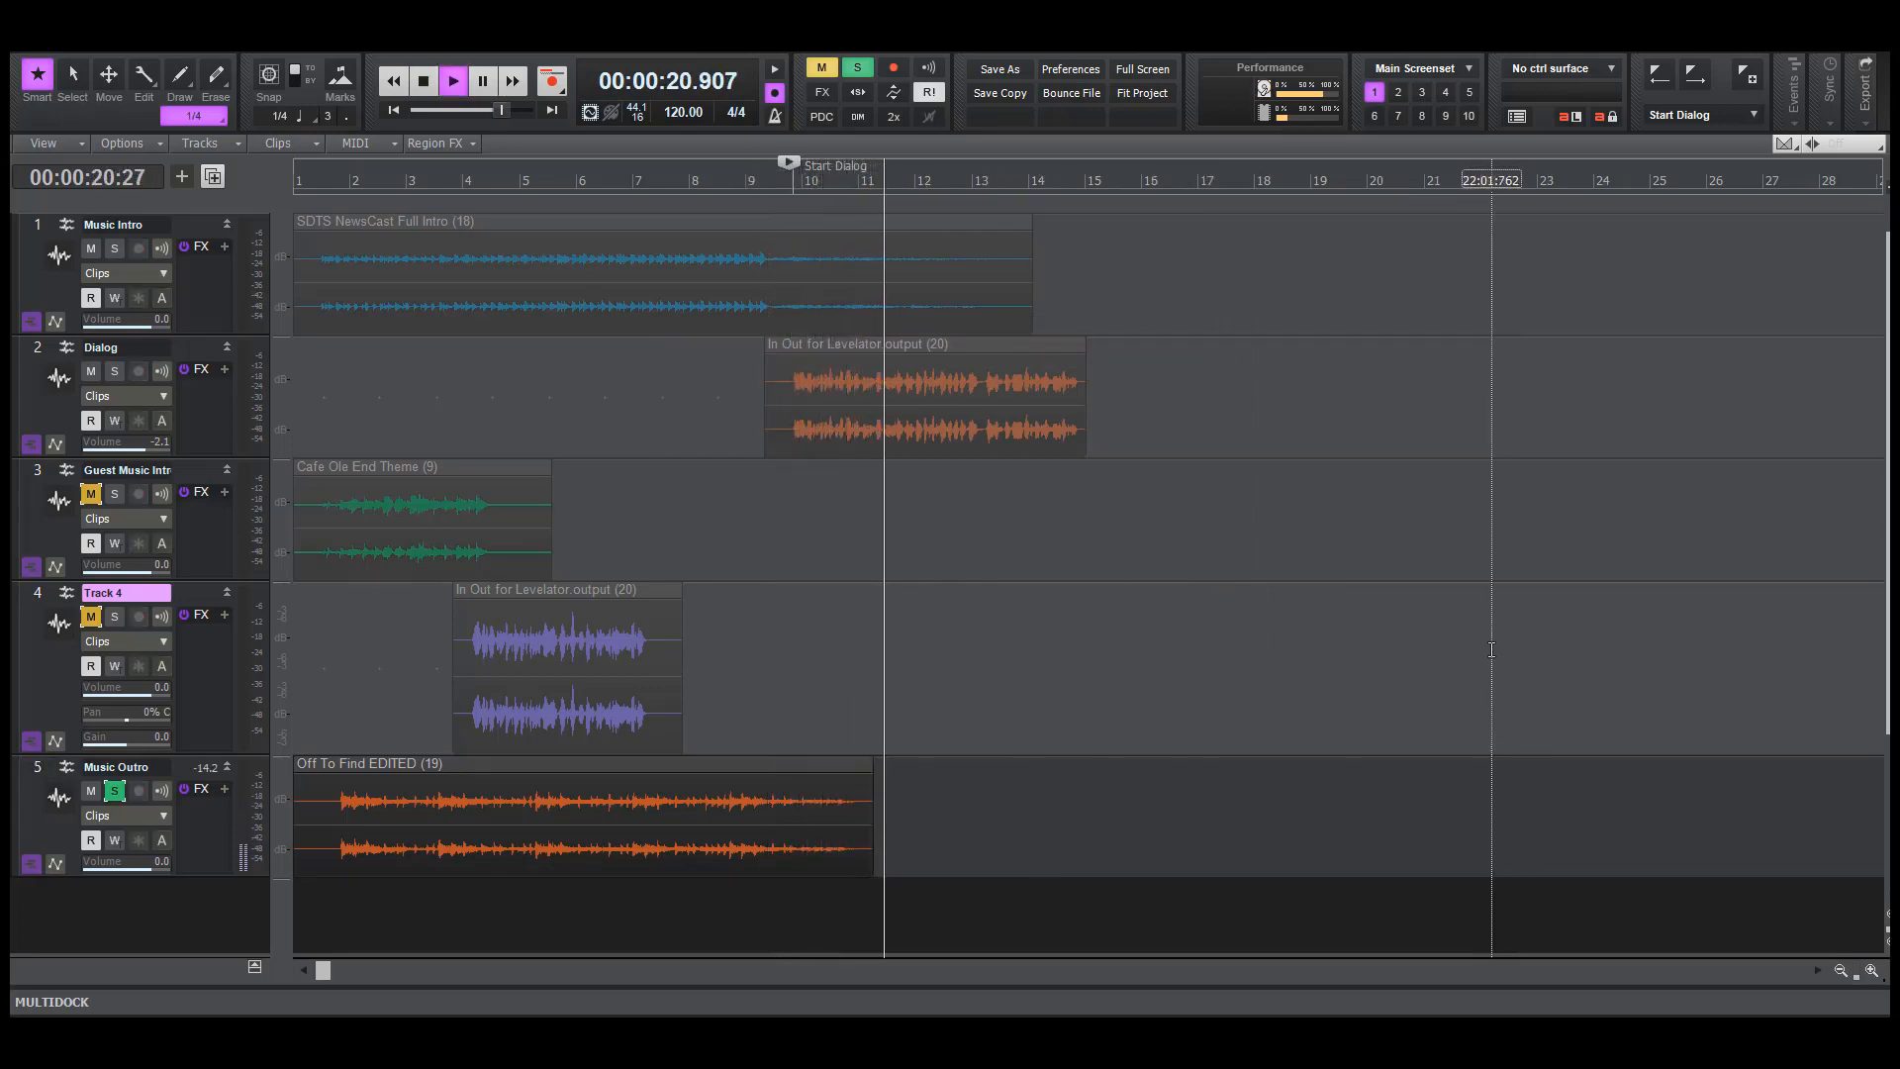
key(space)
click(697, 910)
key(space)
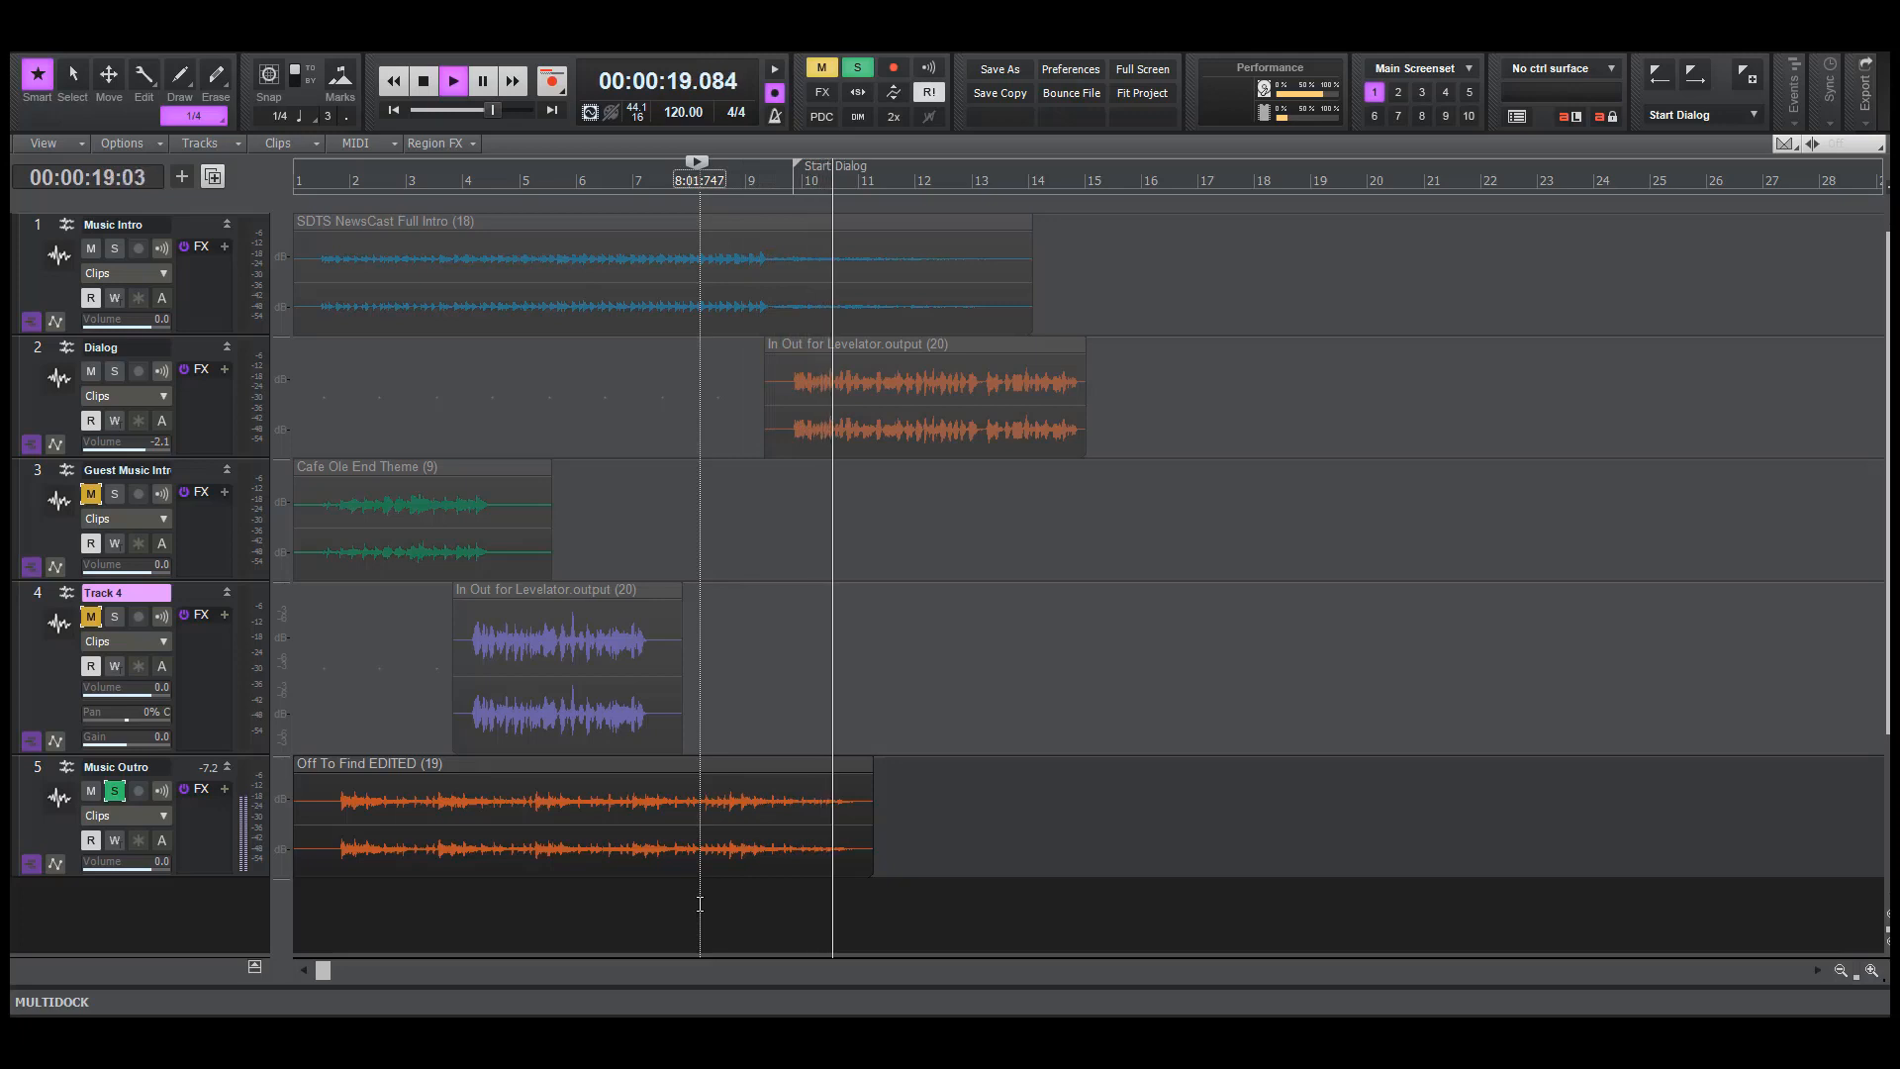
key(space)
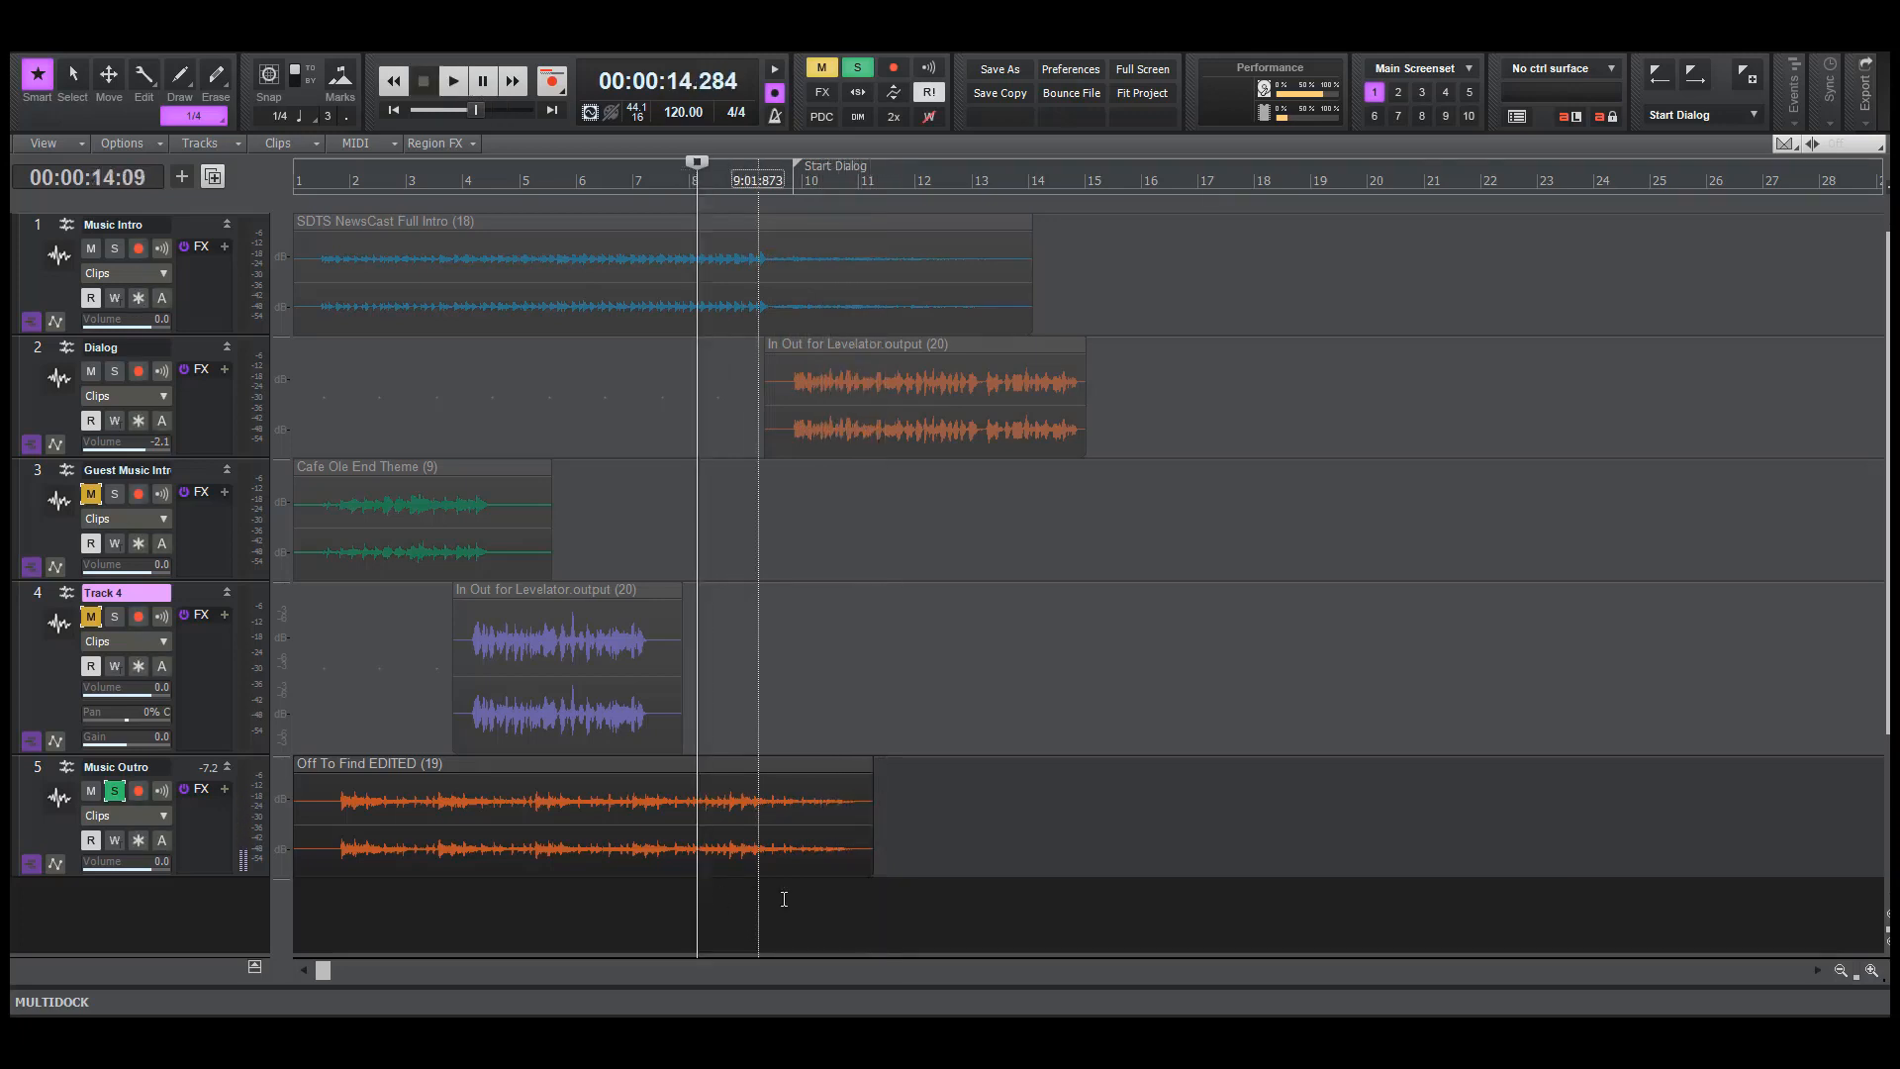
Unsolo the Music Outro track and unmute the Guest Music Intro track
click(116, 790)
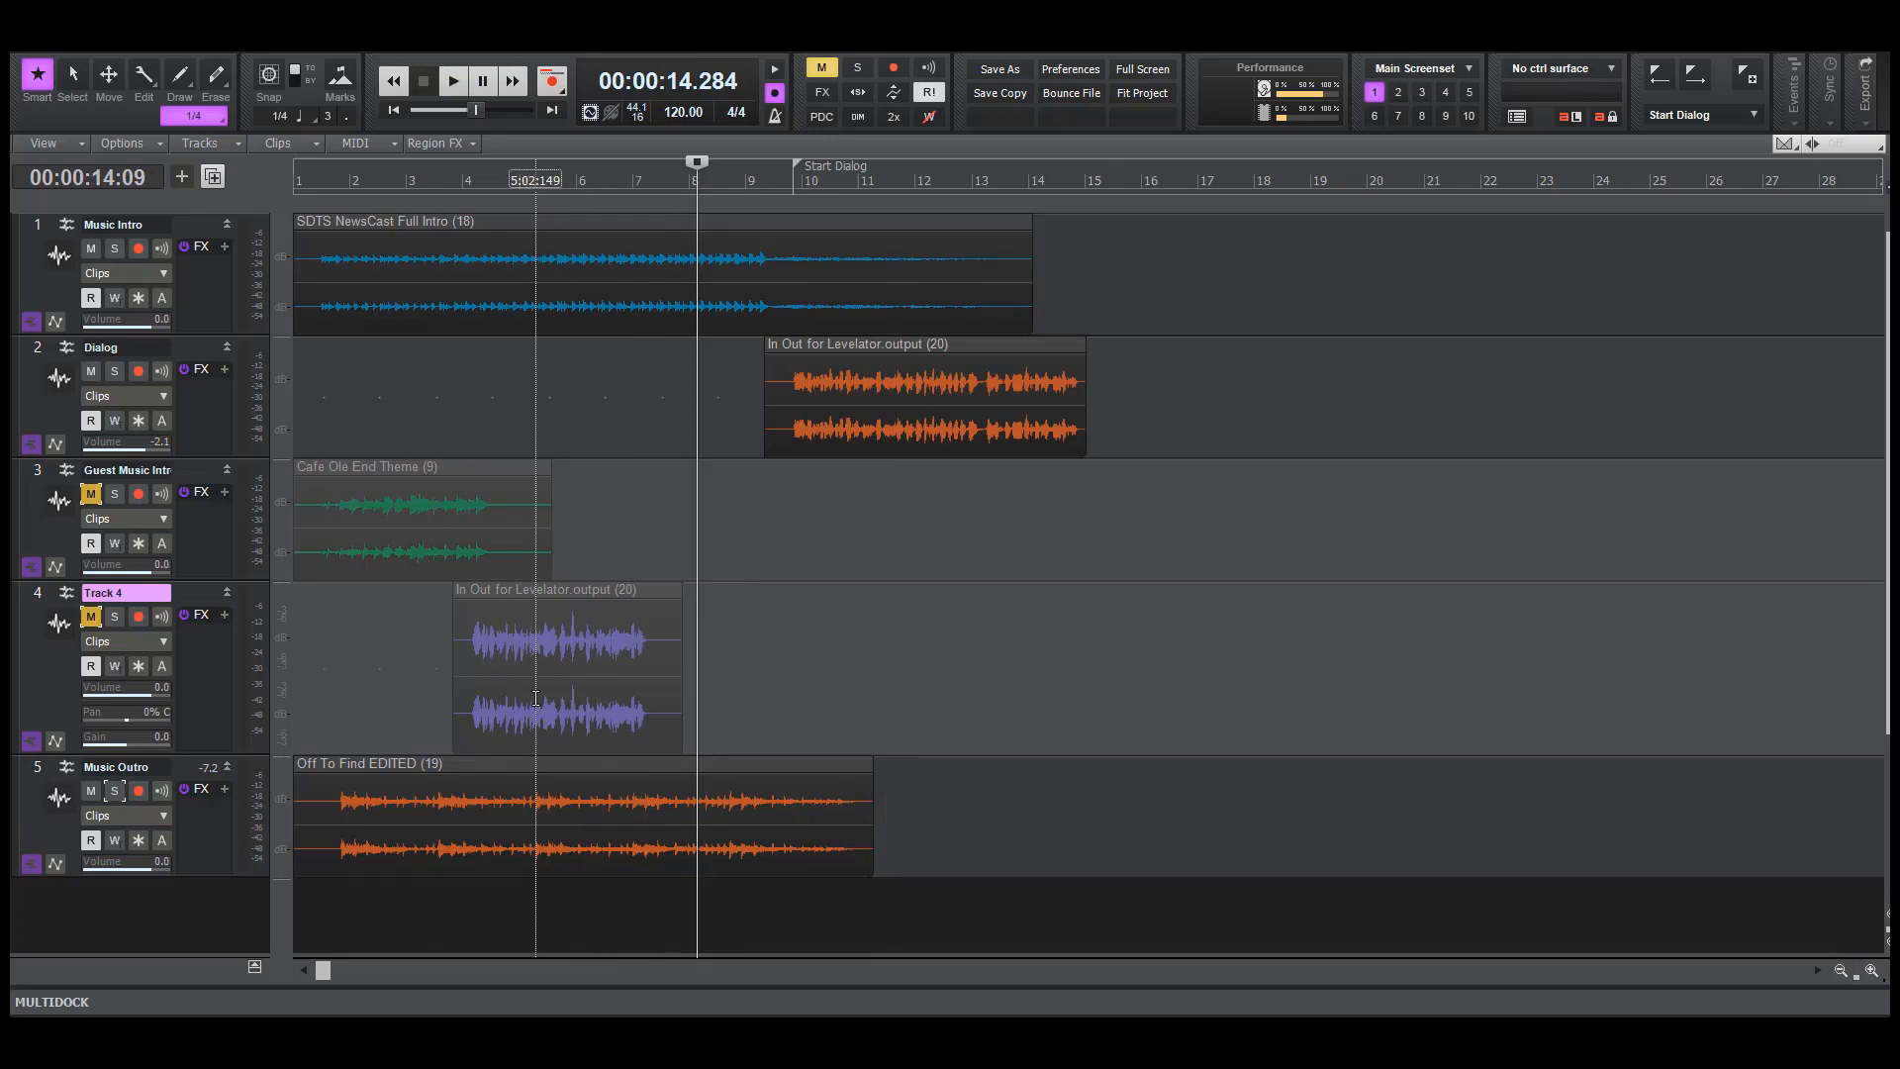
click(90, 496)
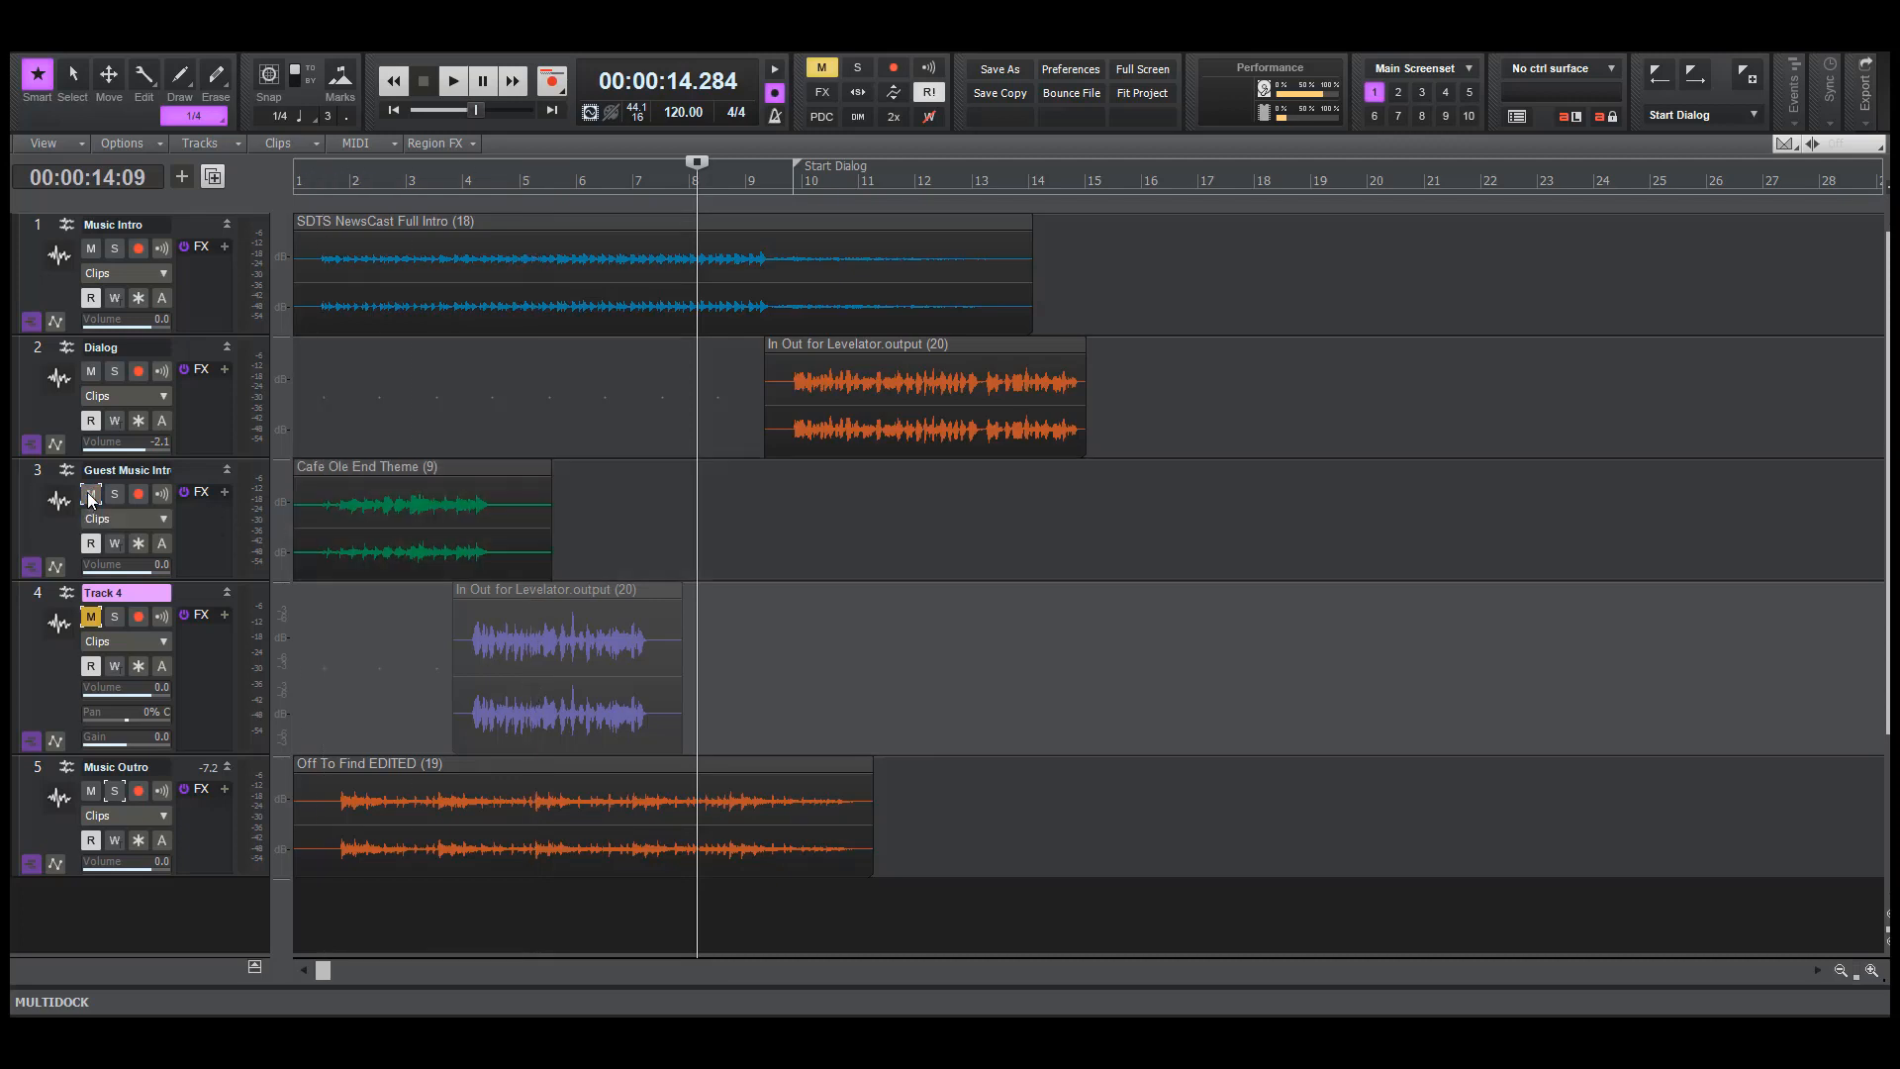
click(1070, 553)
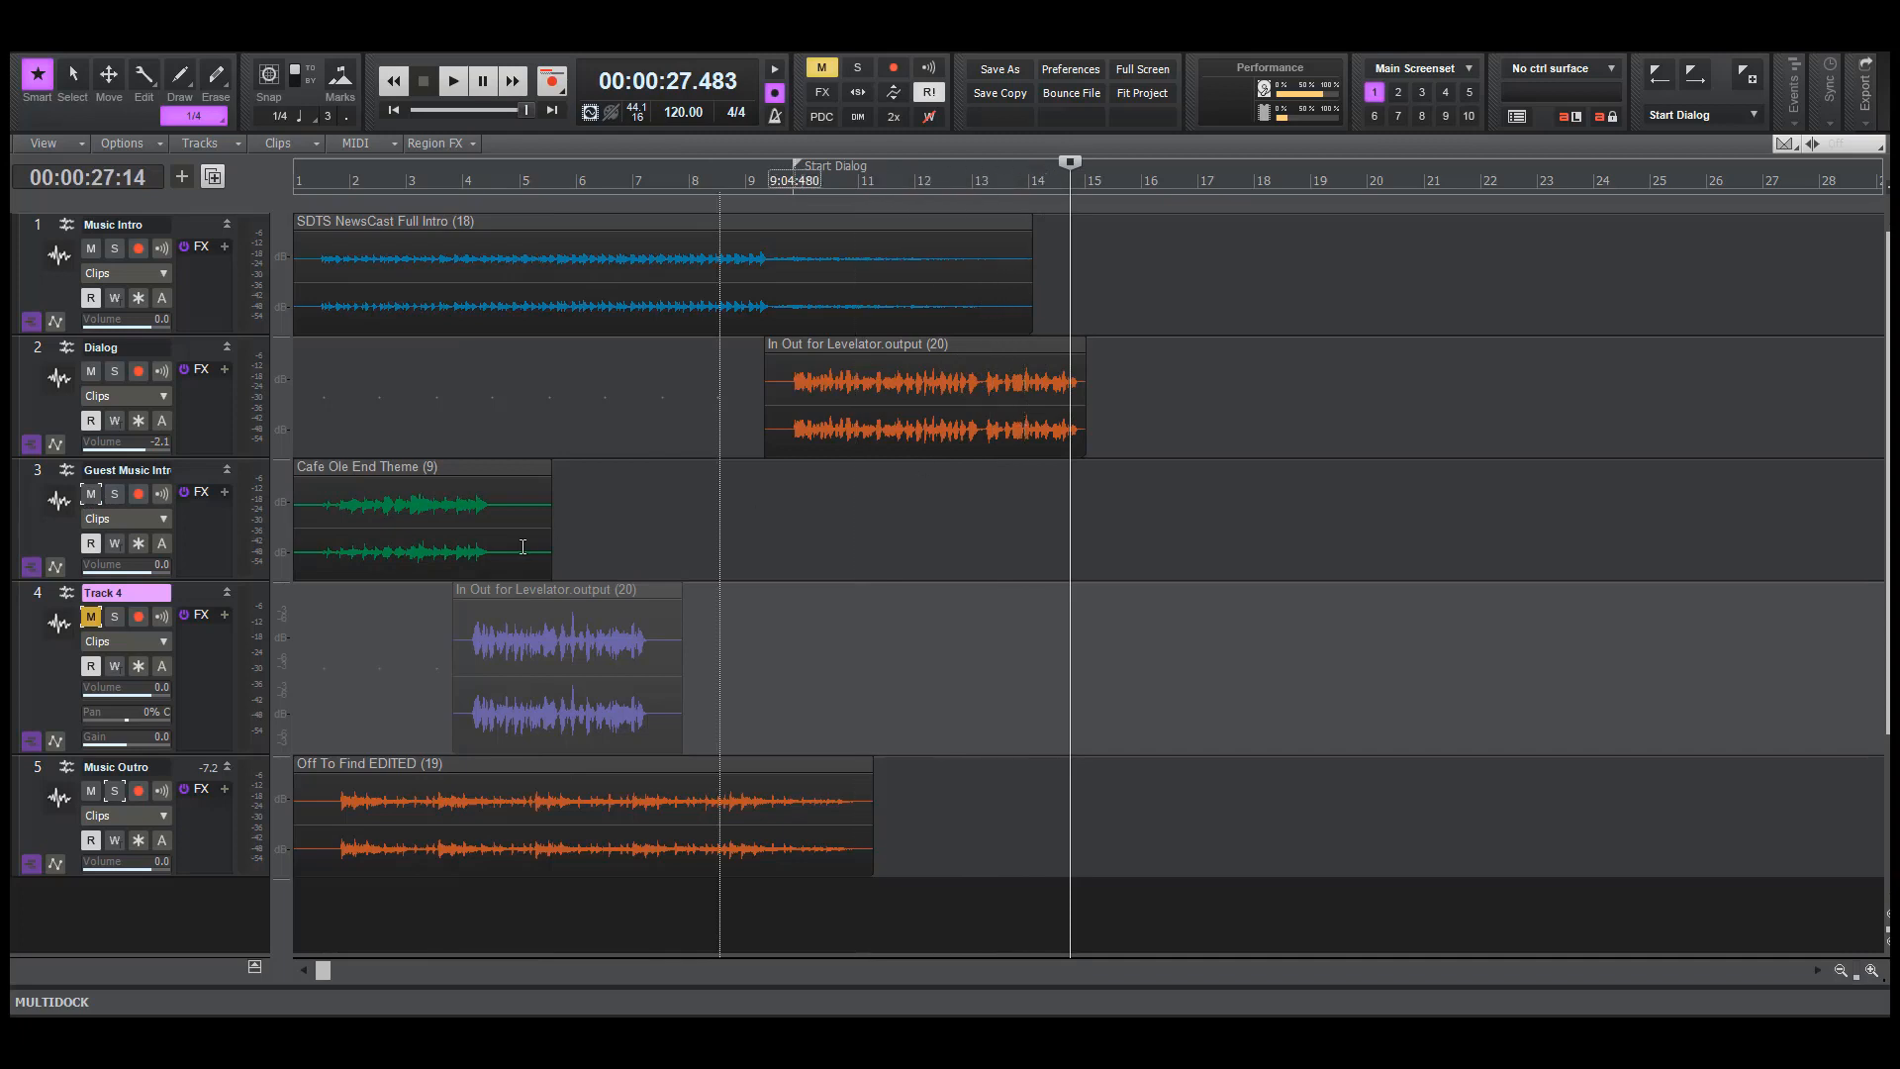
Cut the Cafe Ole End Theme clip and paste it on its own track to start about midway through bar 14
key(F7)
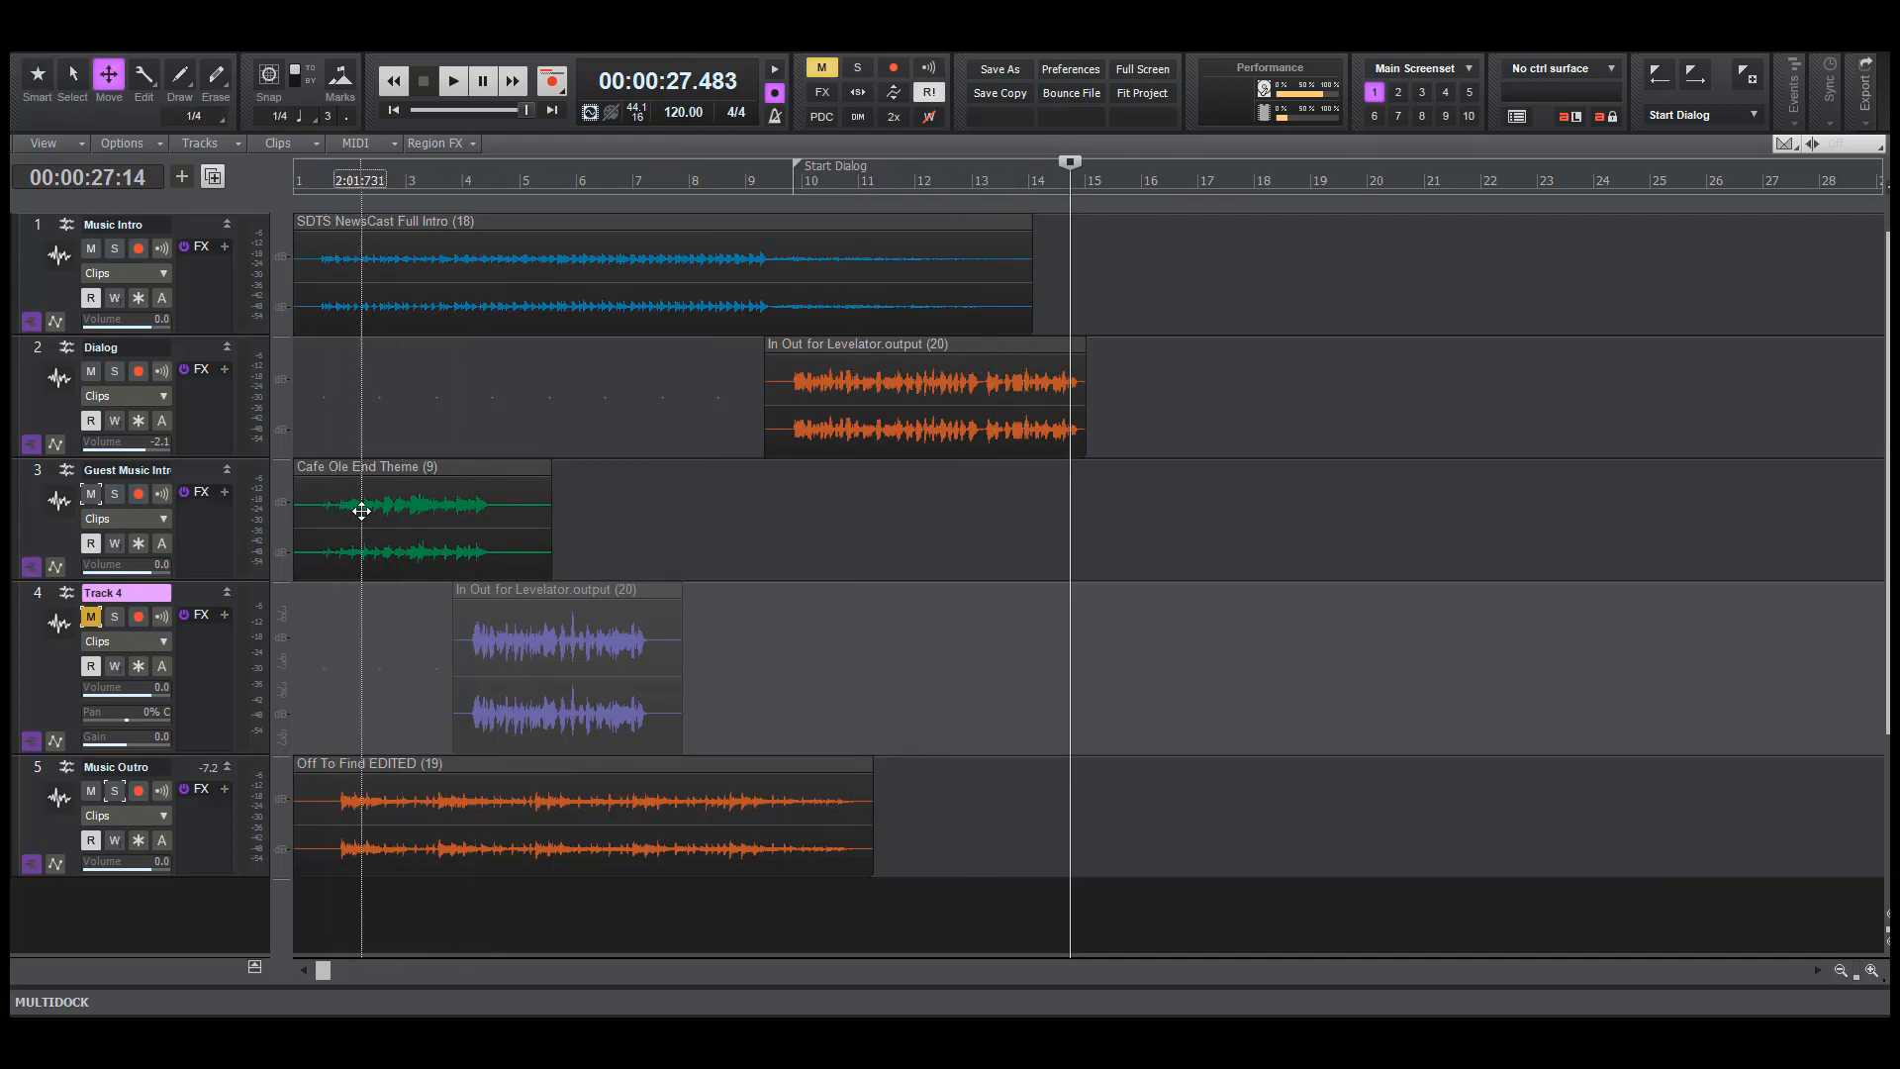
click(361, 510)
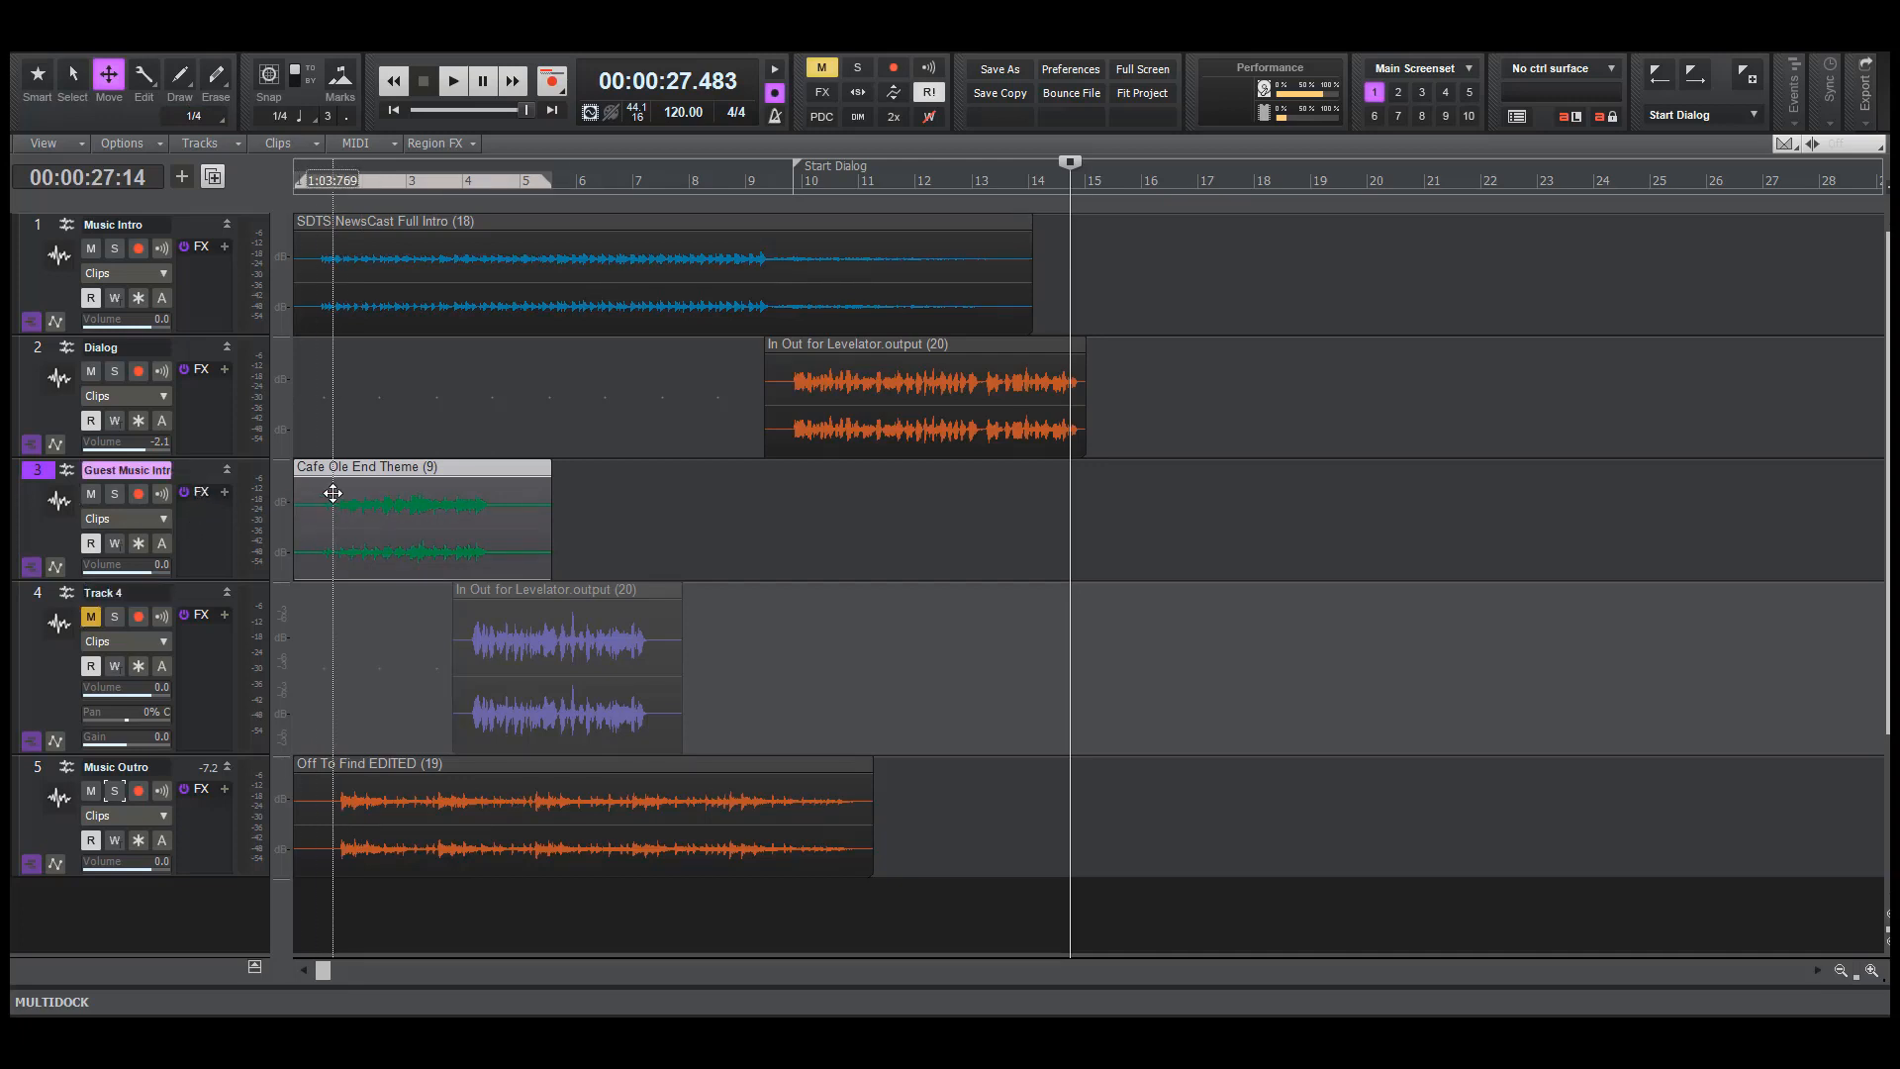
key(Delete)
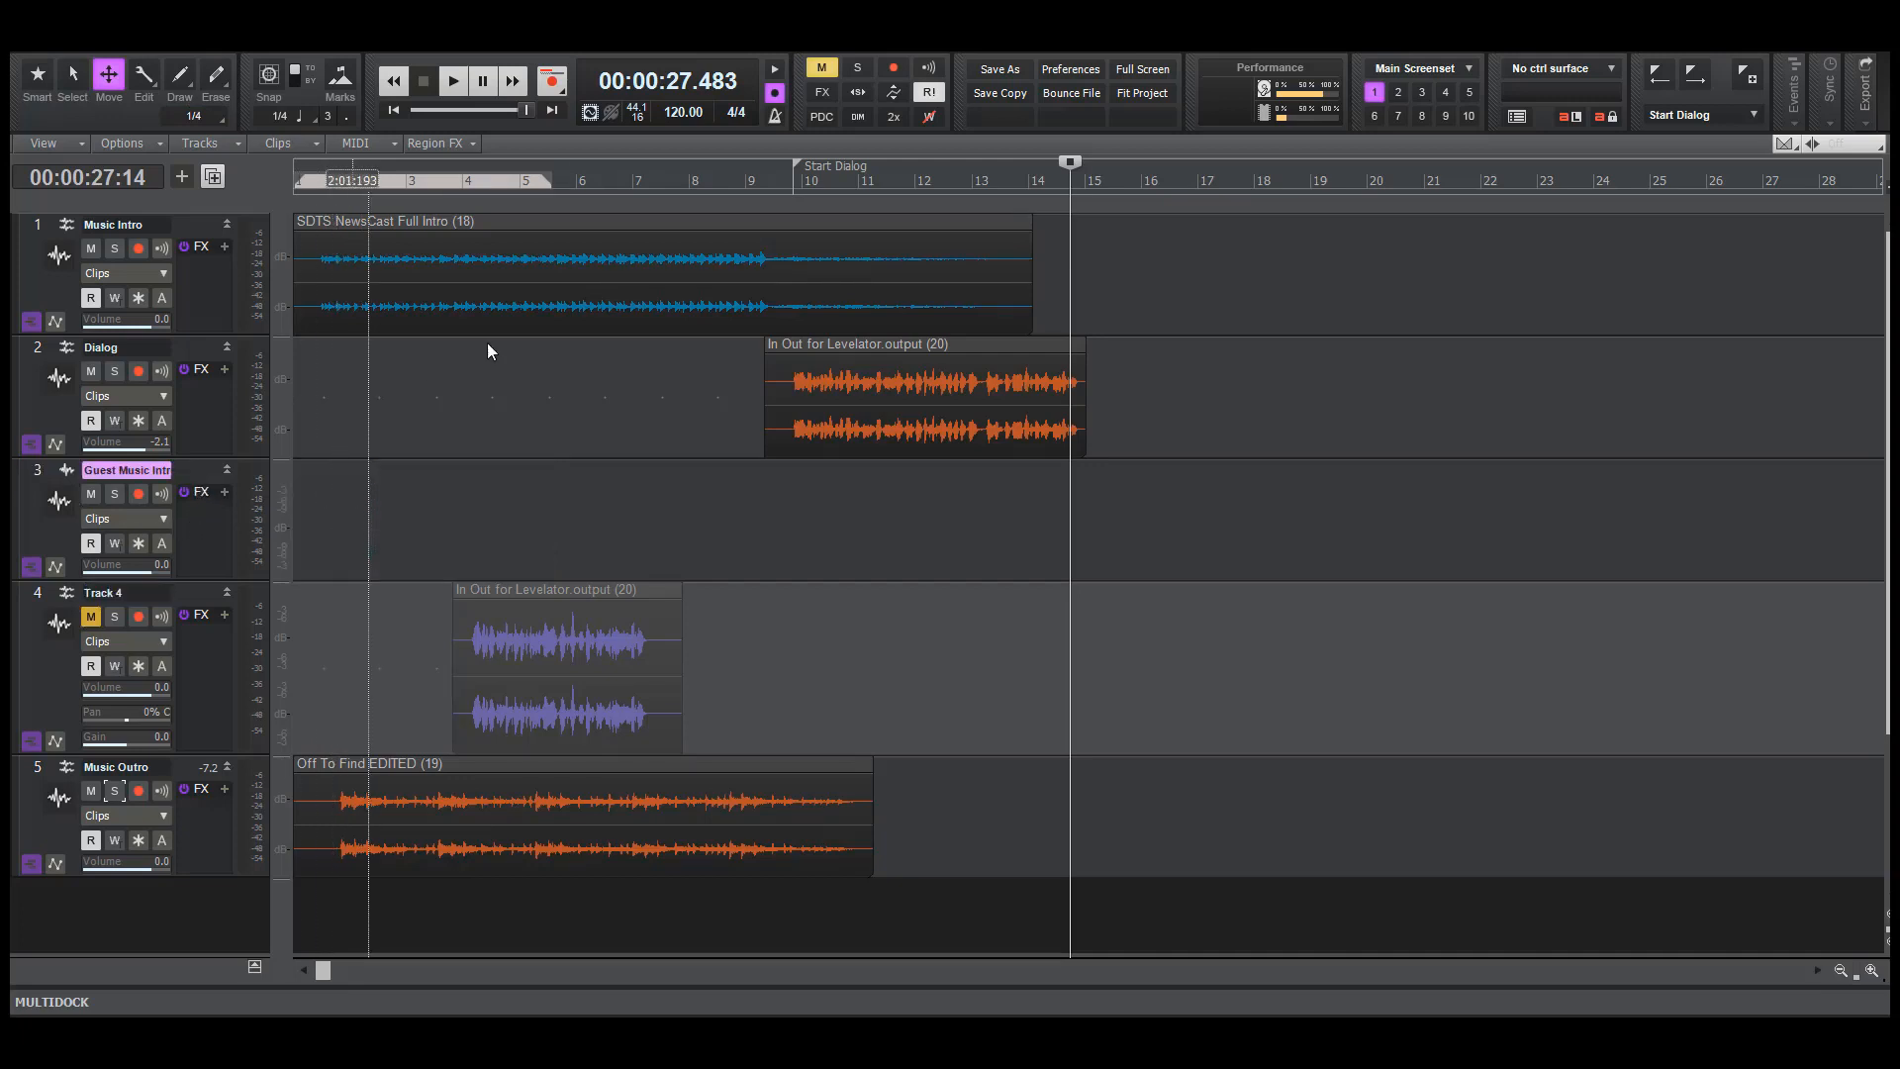
click(551, 109)
click(1047, 512)
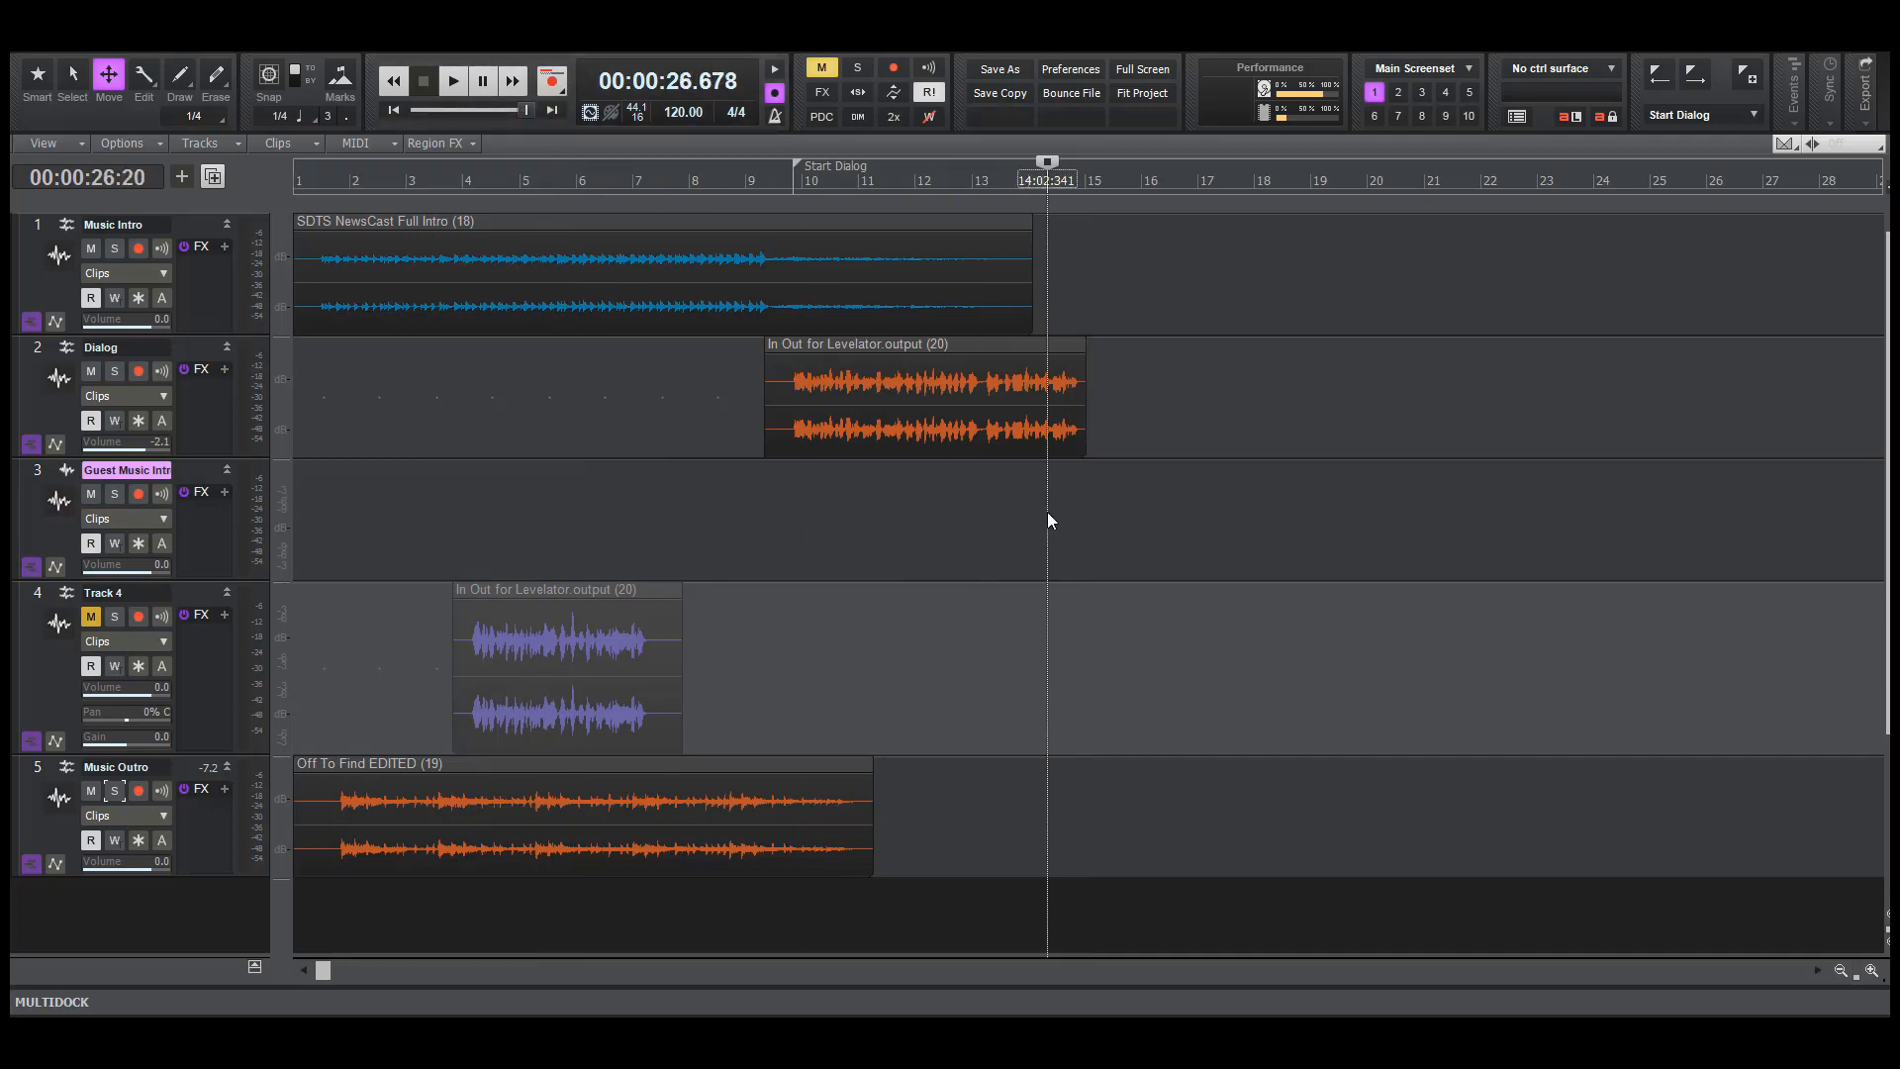
key(ctrl+v)
Play back the overlap between the end of the first Dialog clip and the guest music from about bar 14
click(1031, 598)
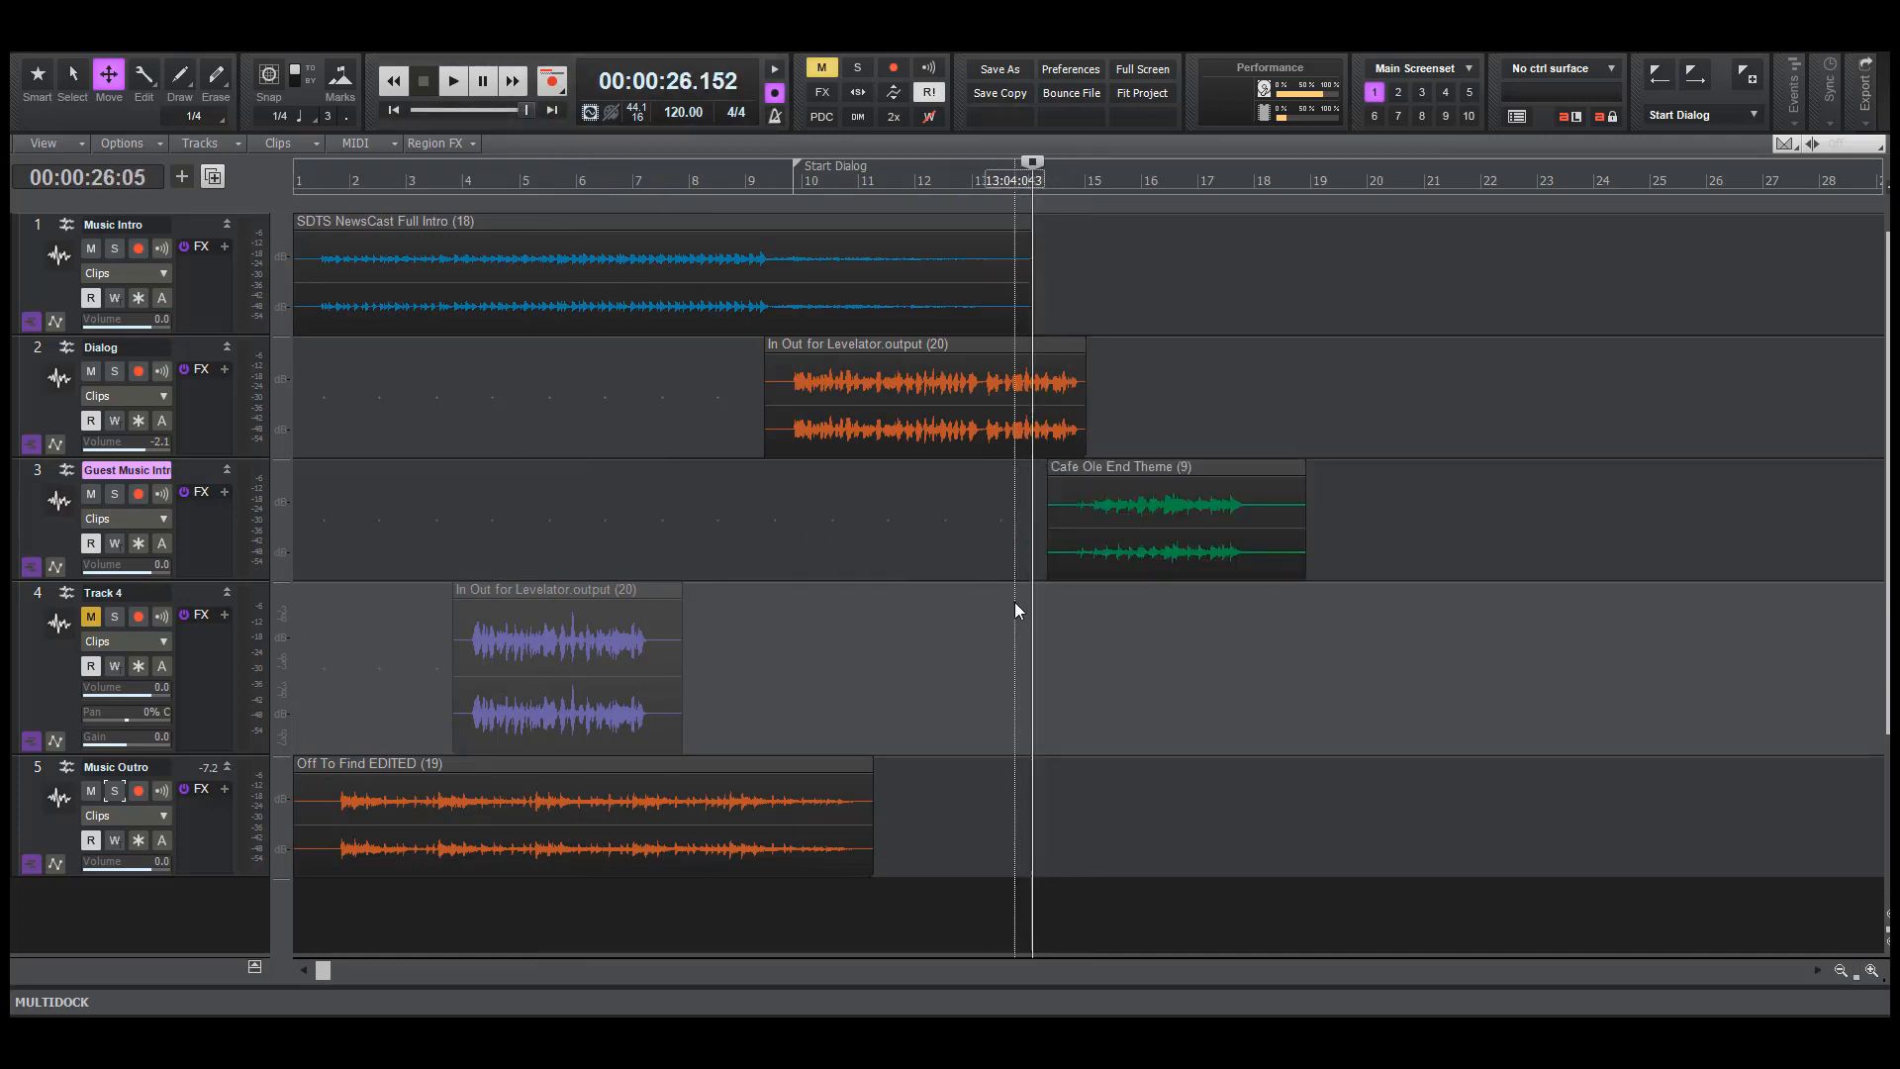
key(space)
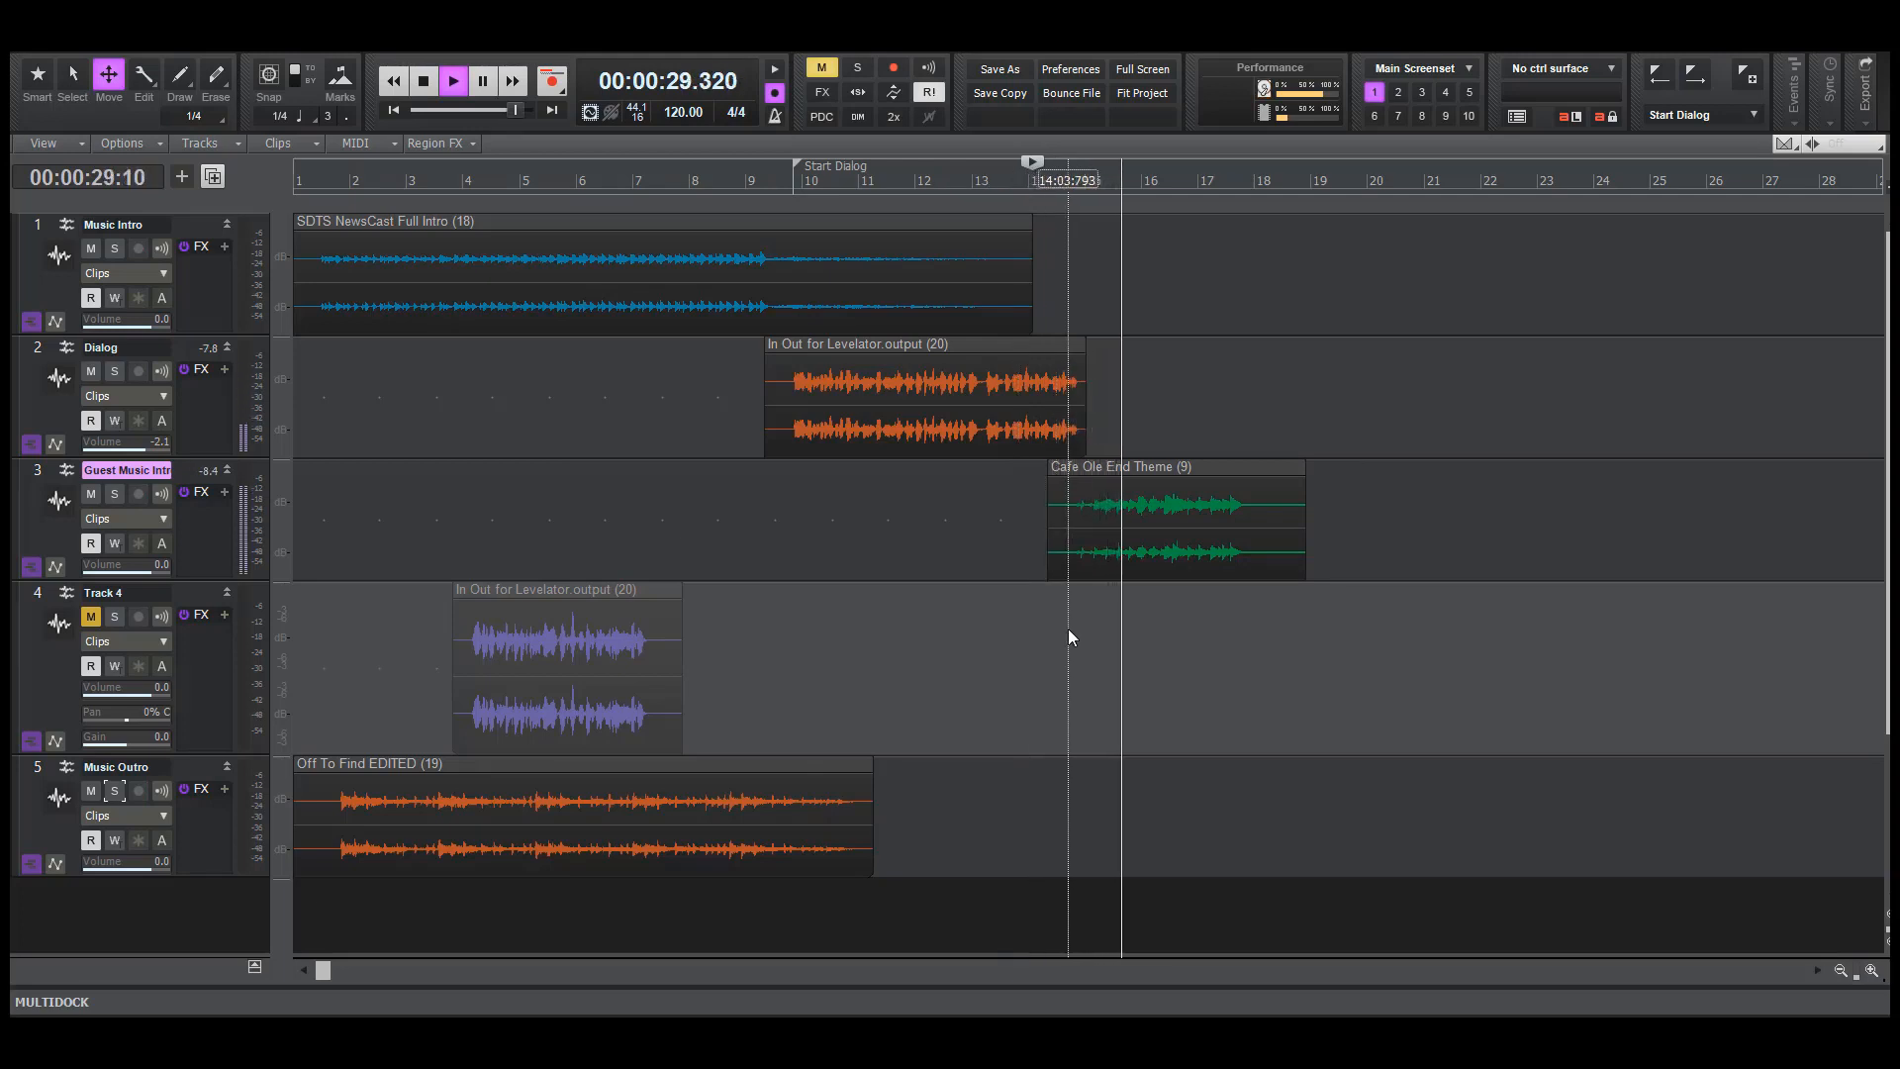
key(space)
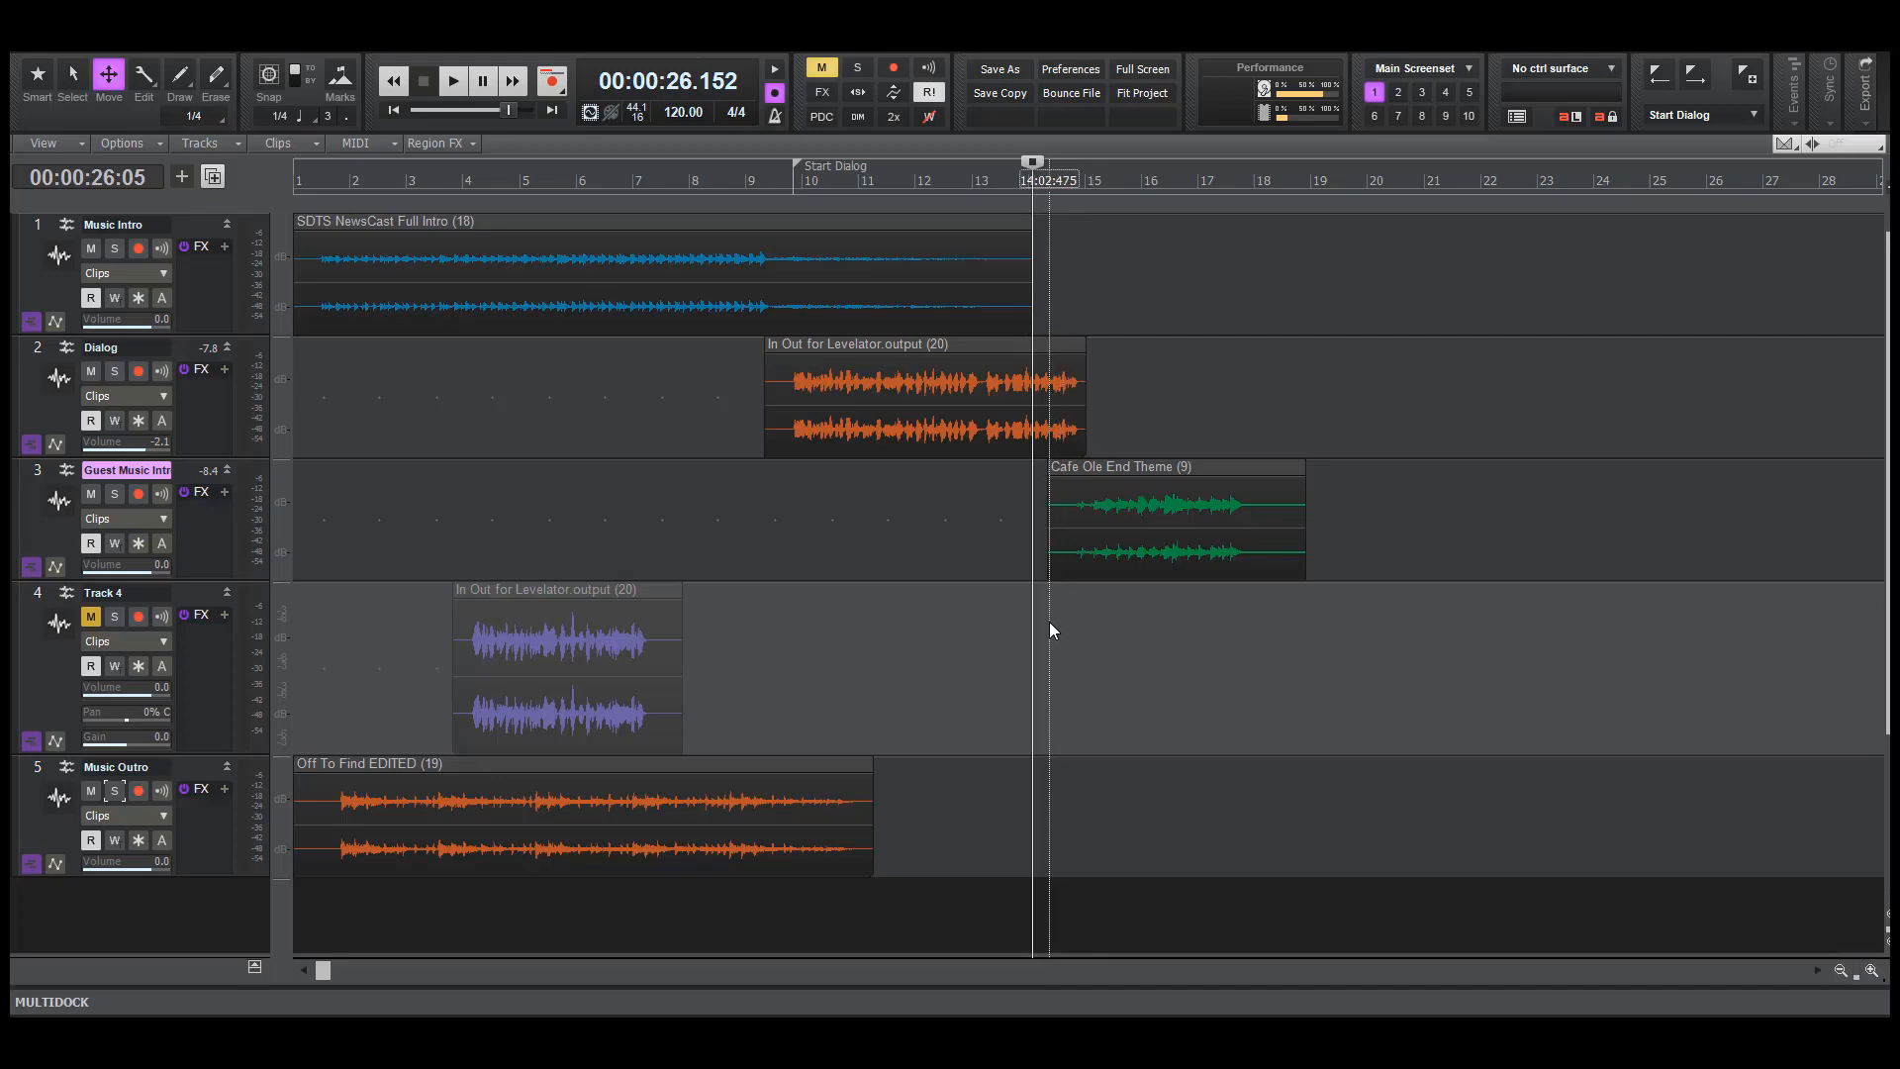
click(1049, 622)
key(space)
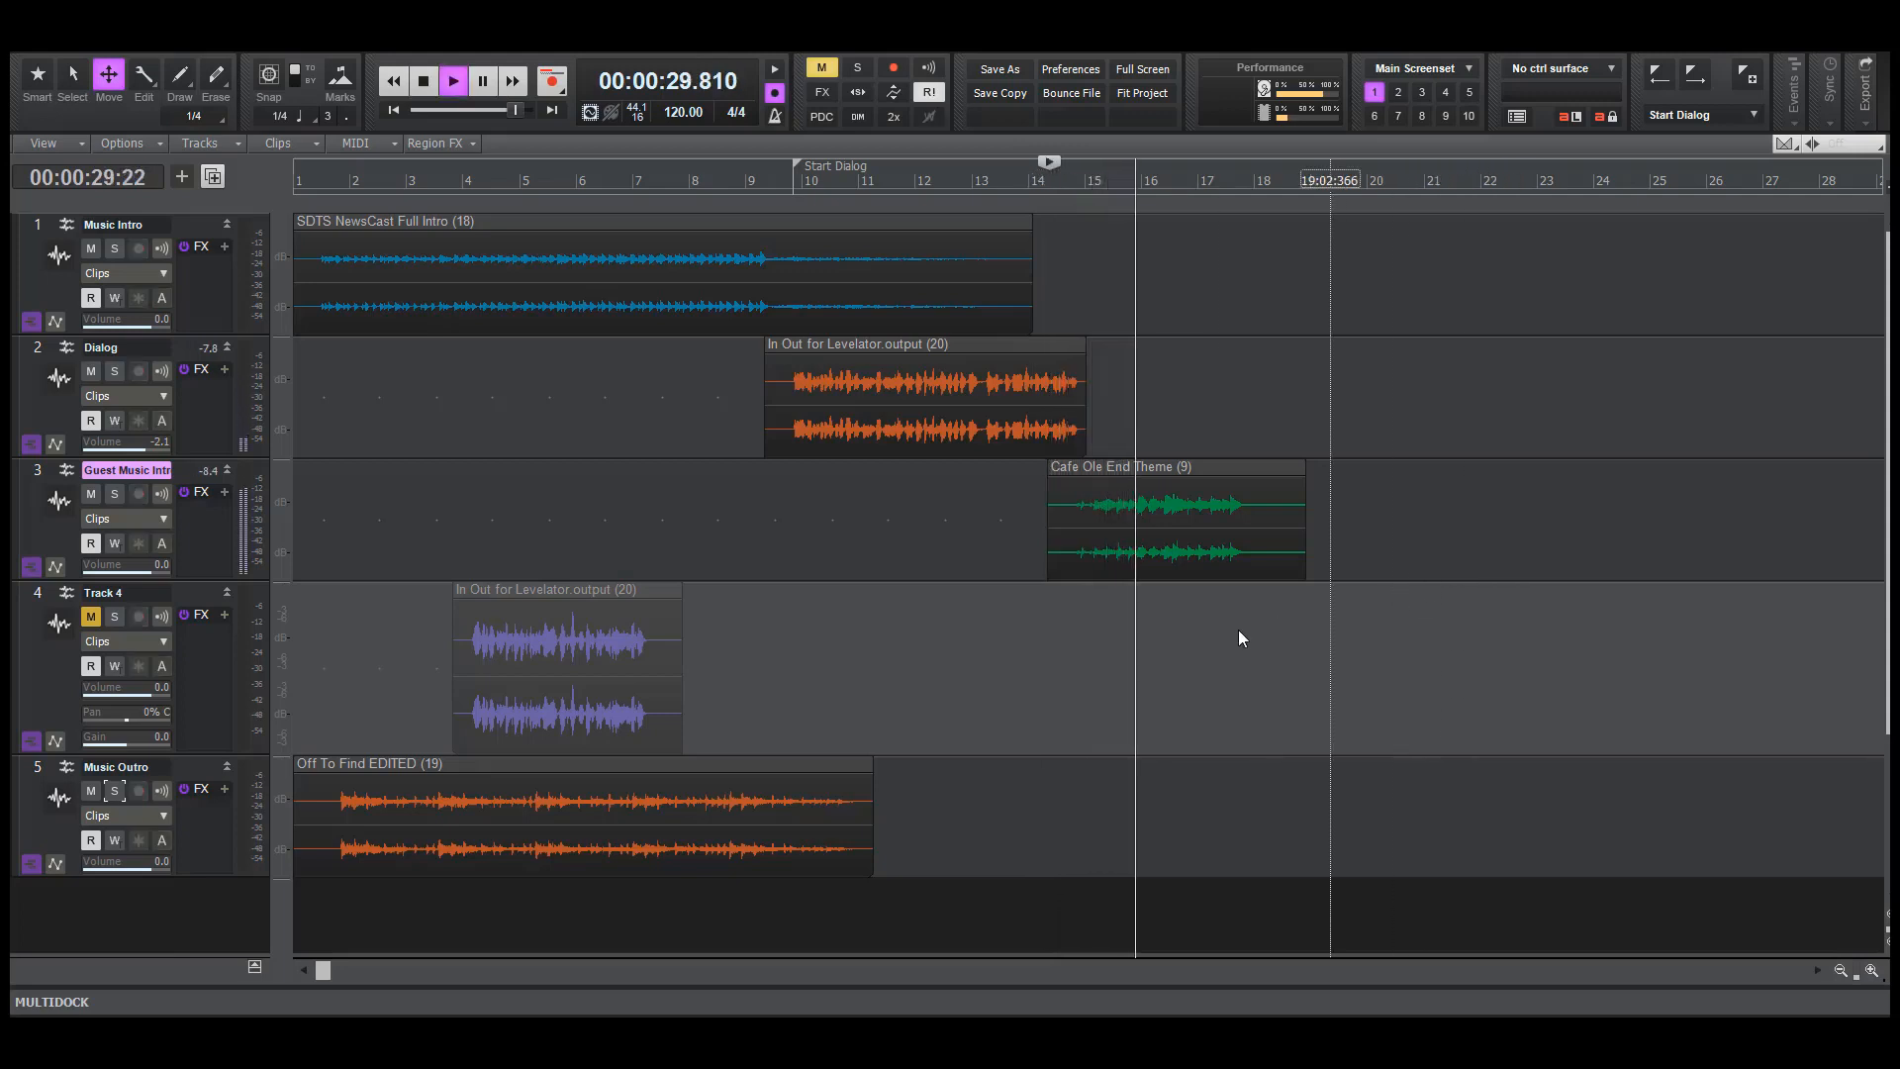
key(space)
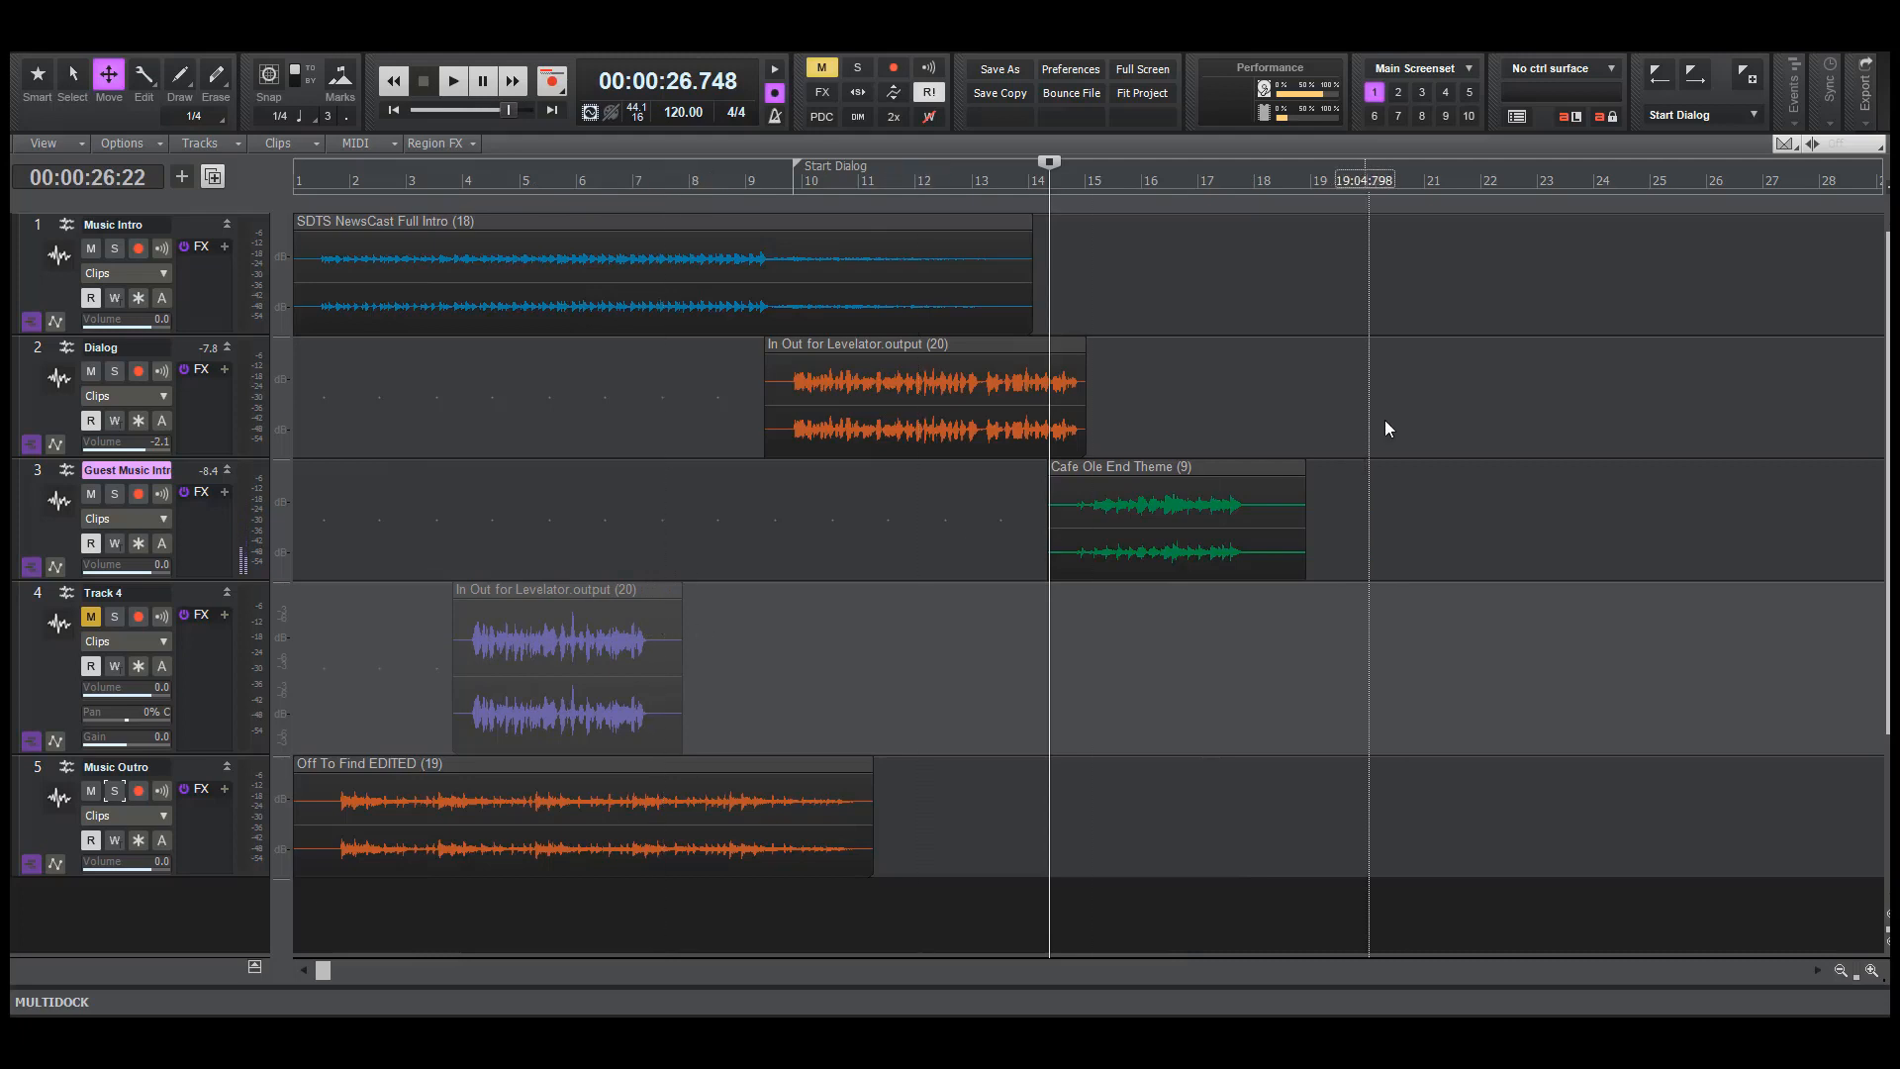
Import the guest's Levelator.output audio file onto the Dialog track at about bar 18
click(1257, 409)
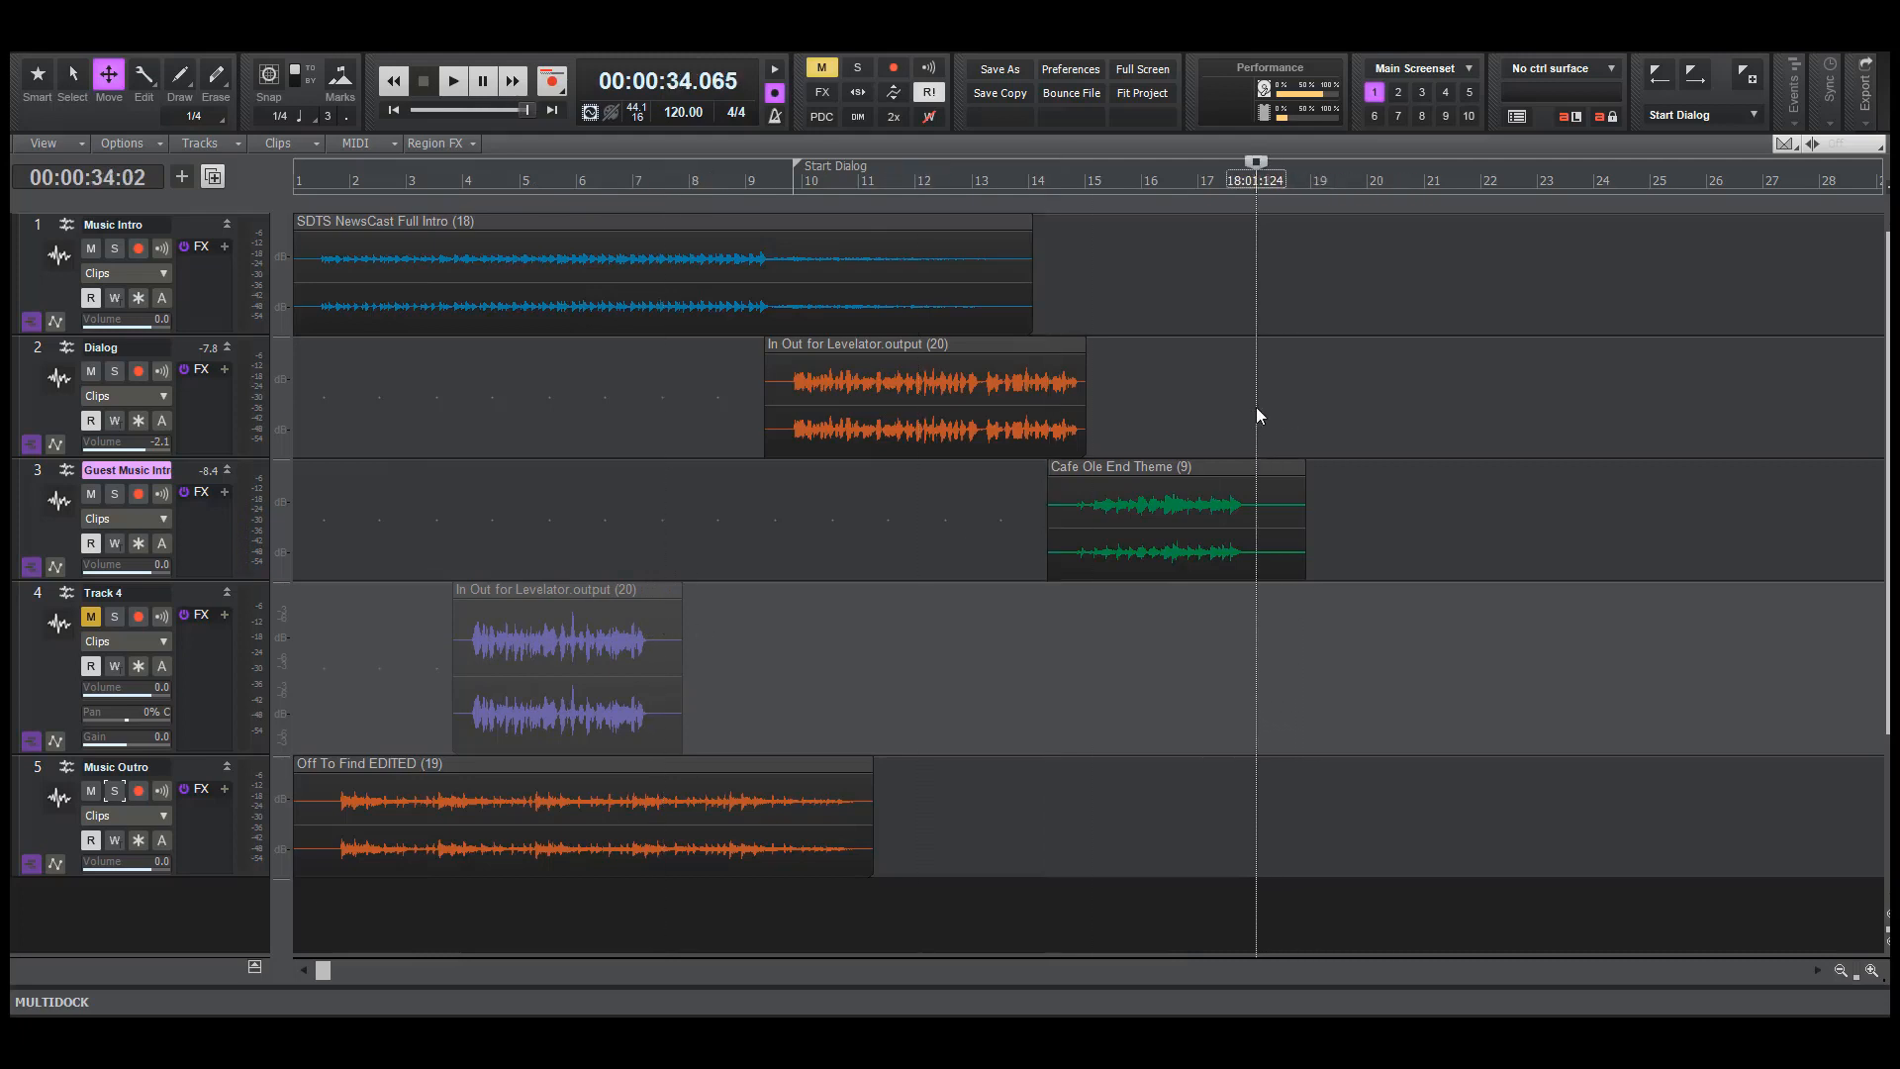
key(F6)
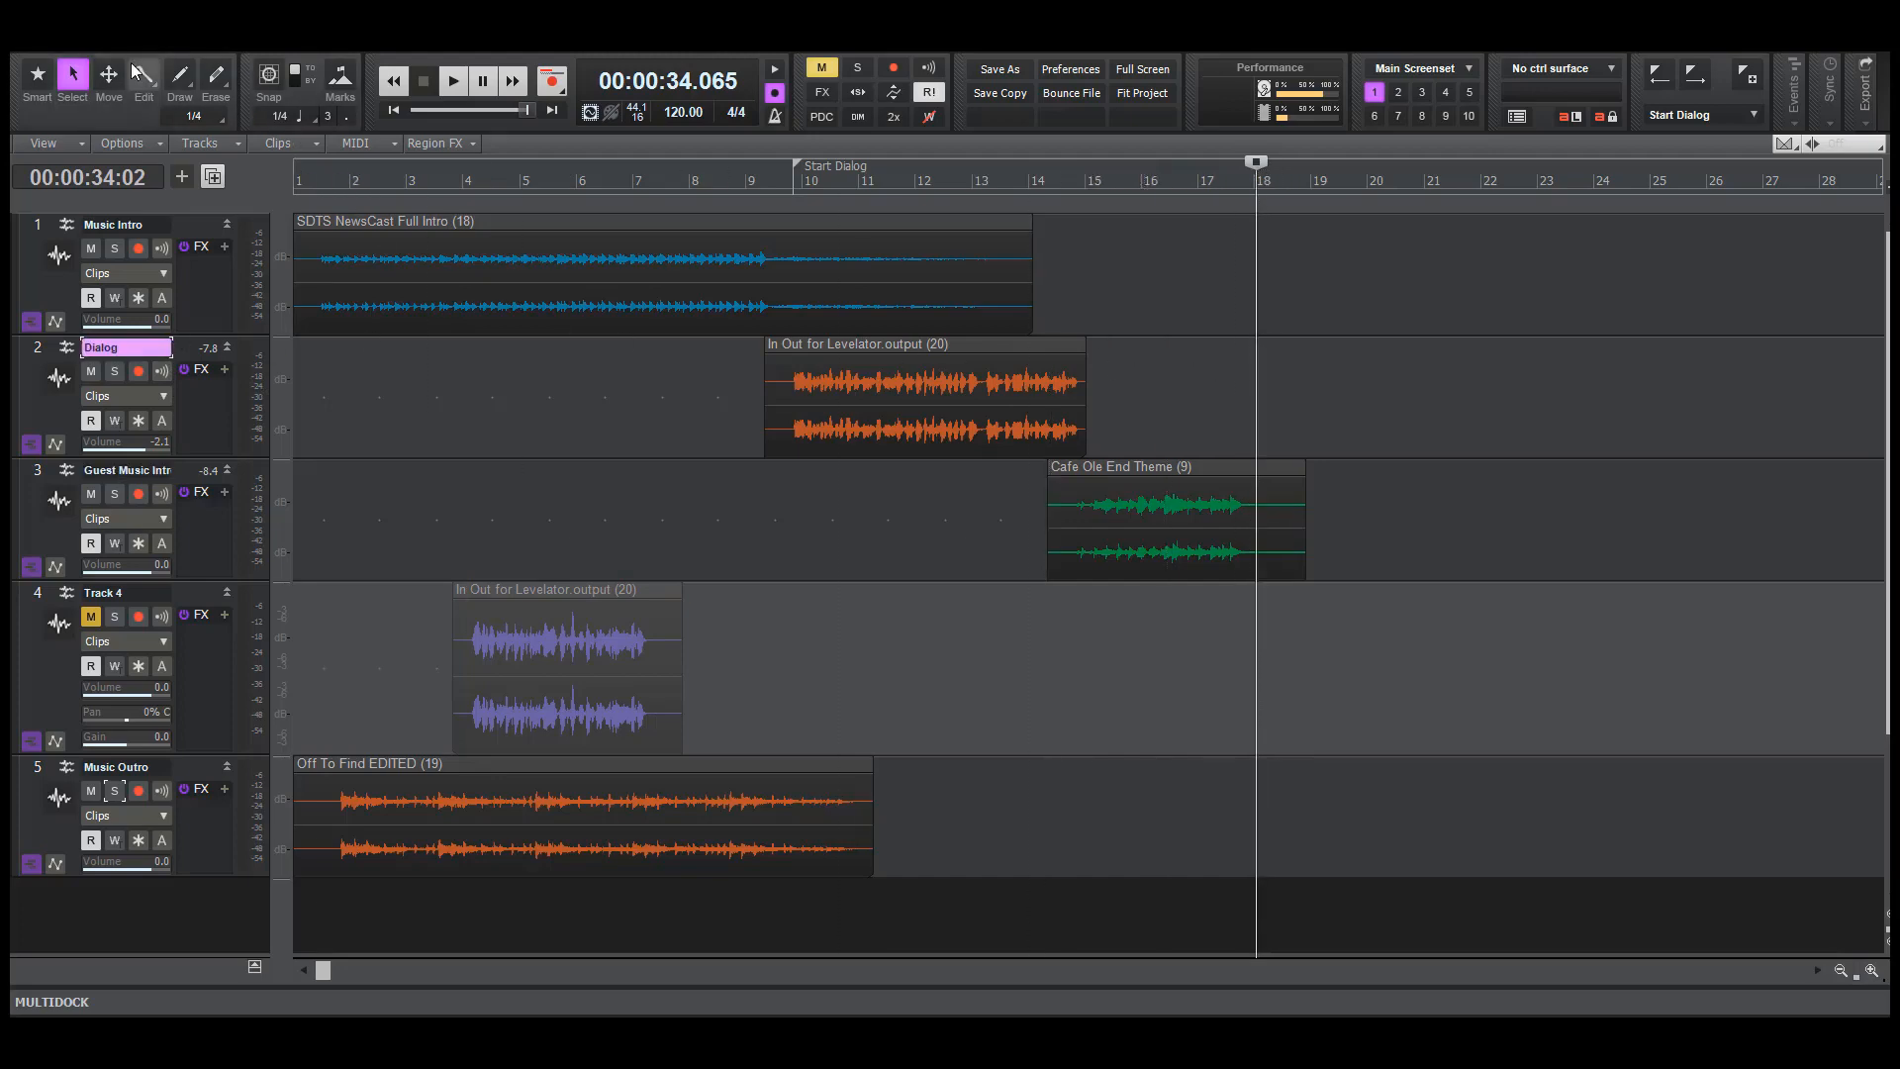
click(48, 41)
mouse_move(95, 292)
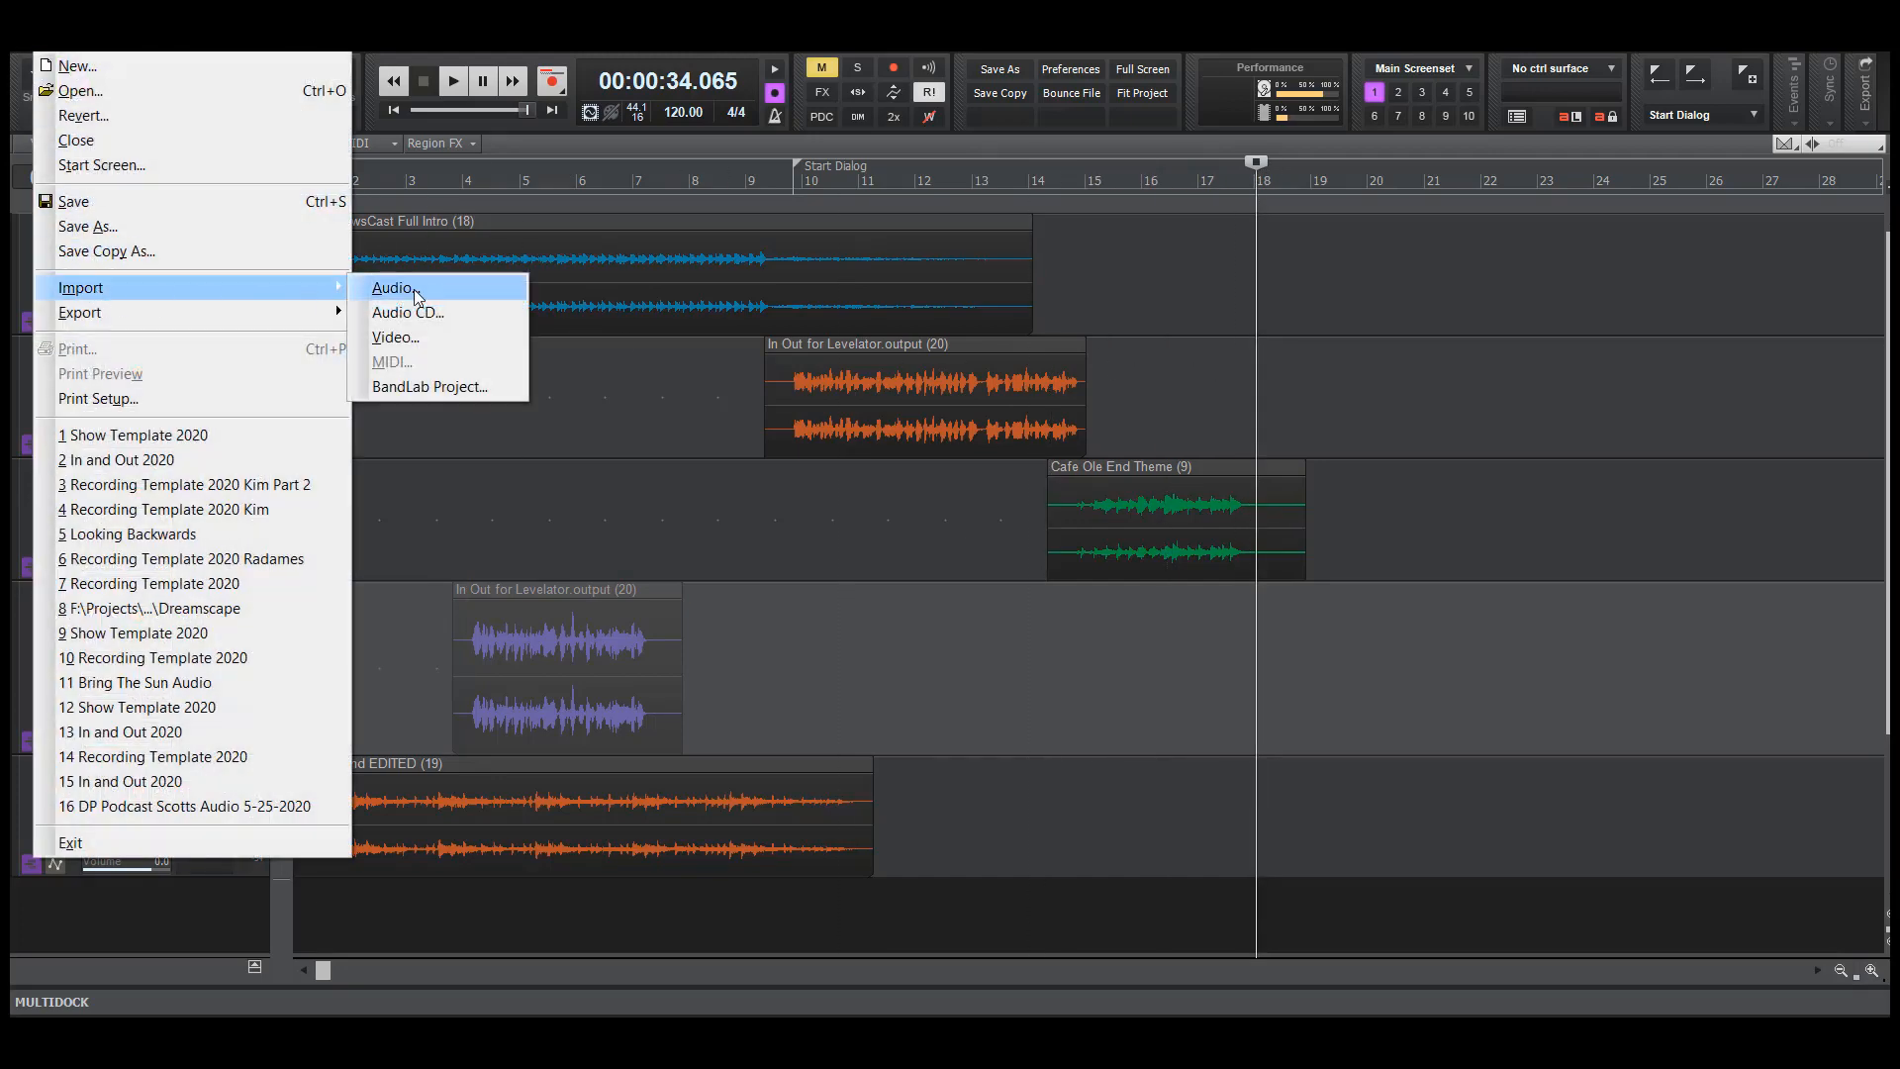
click(413, 295)
drag(369, 263, 546, 350)
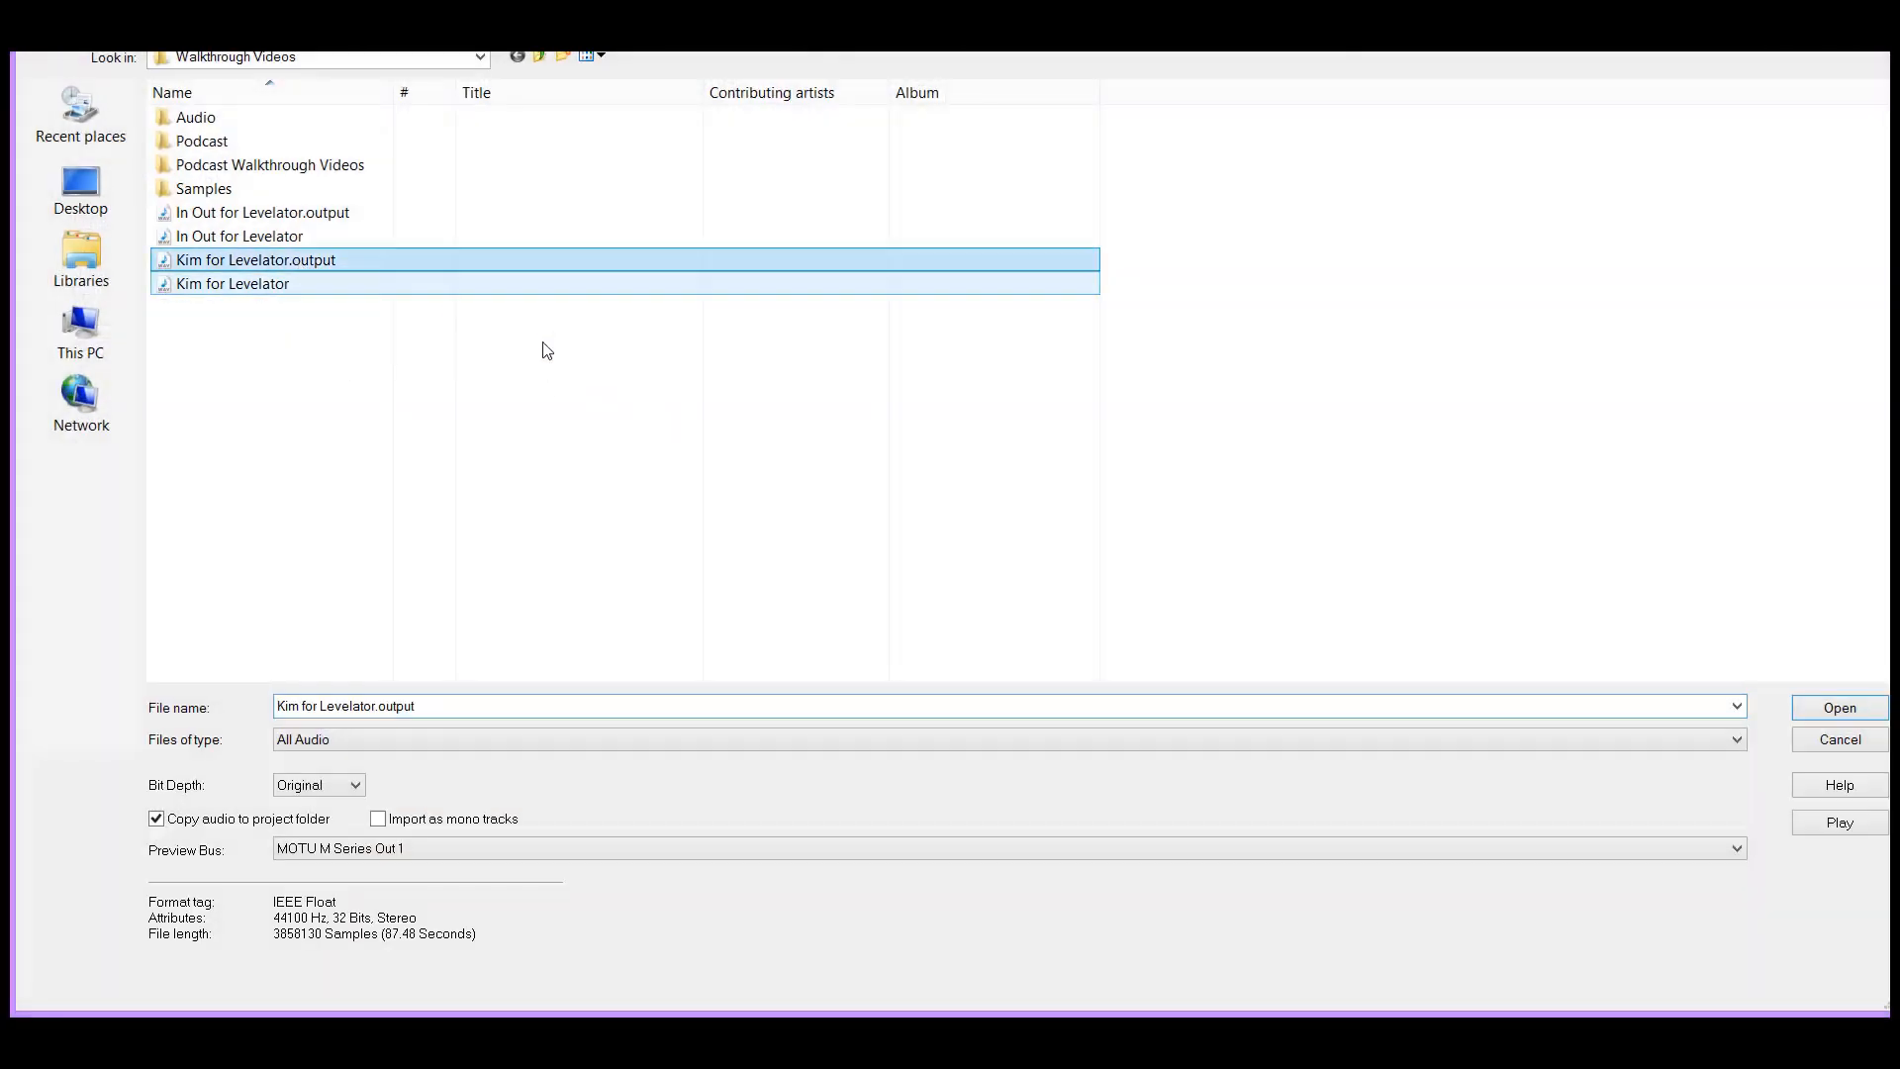
click(1839, 708)
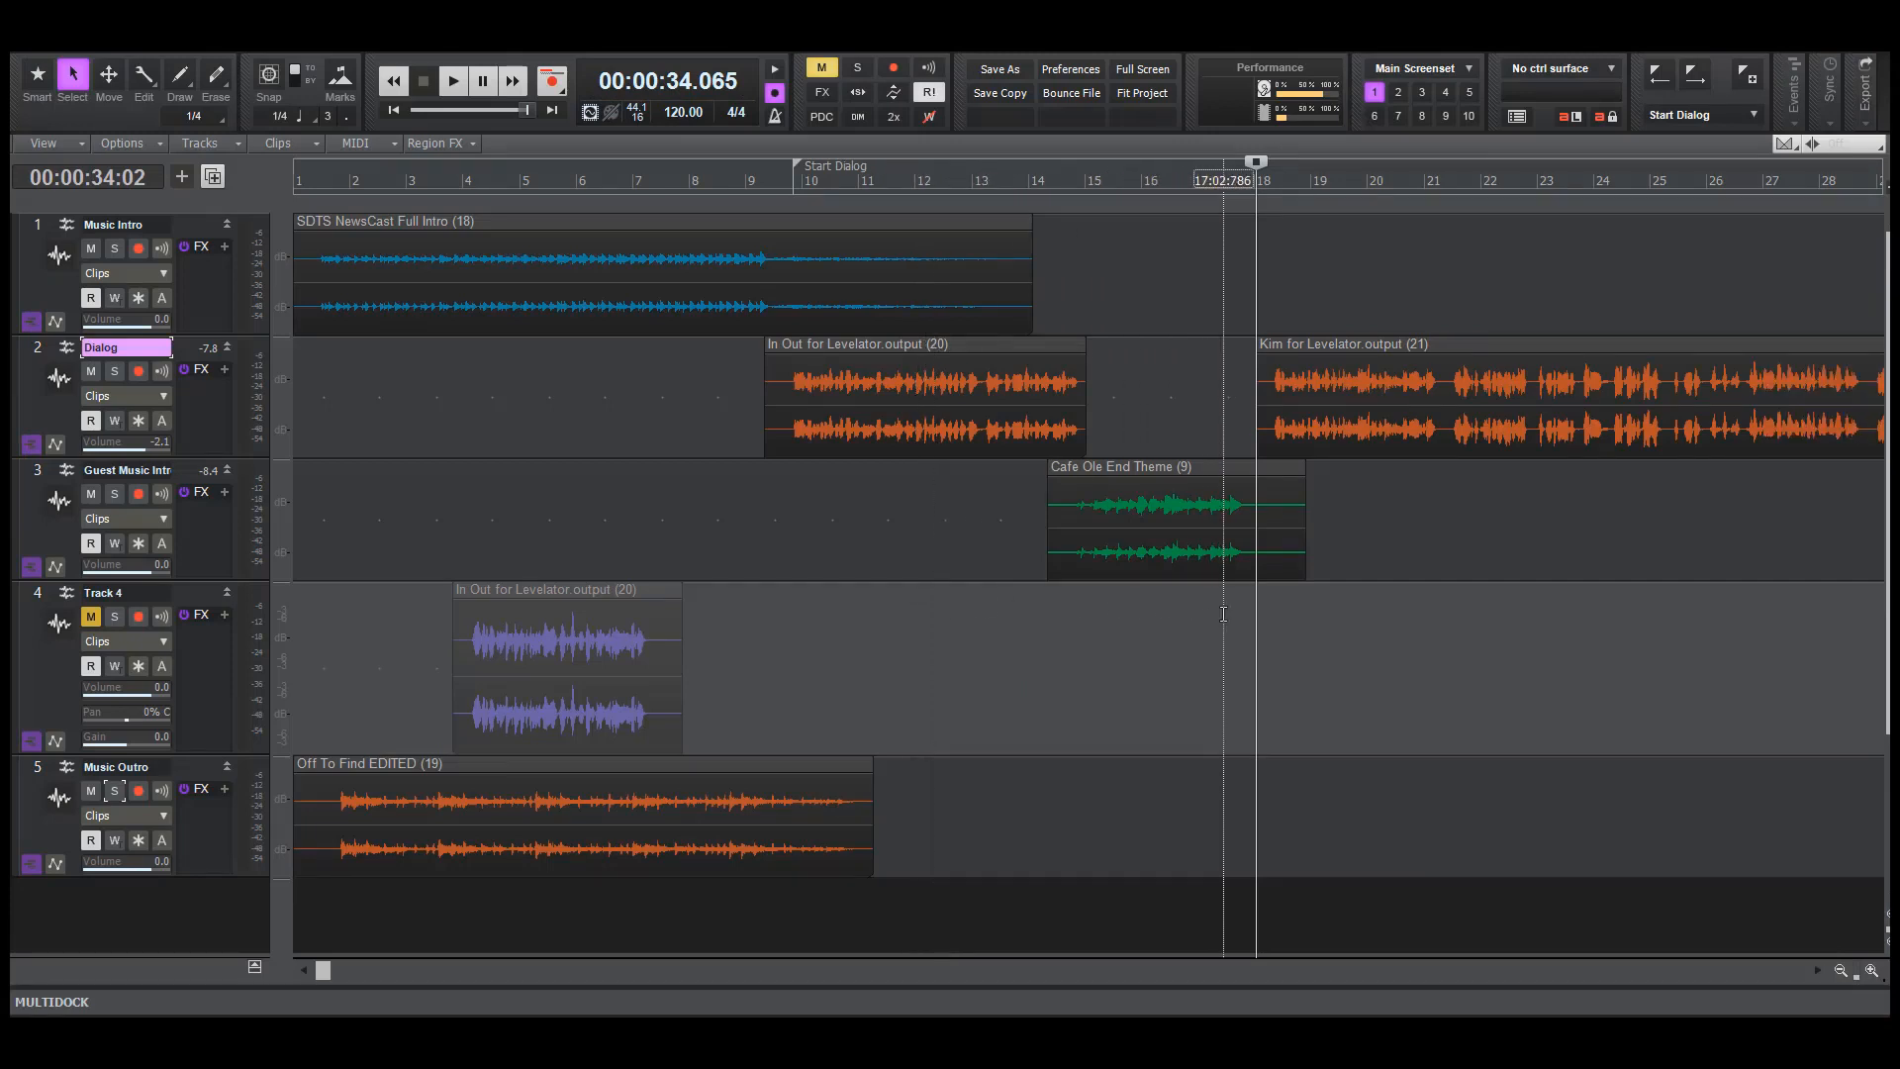
Shift the imported guest dialogue clip slightly earlier than bar 18 and play the transition from late in bar 16
key(F7)
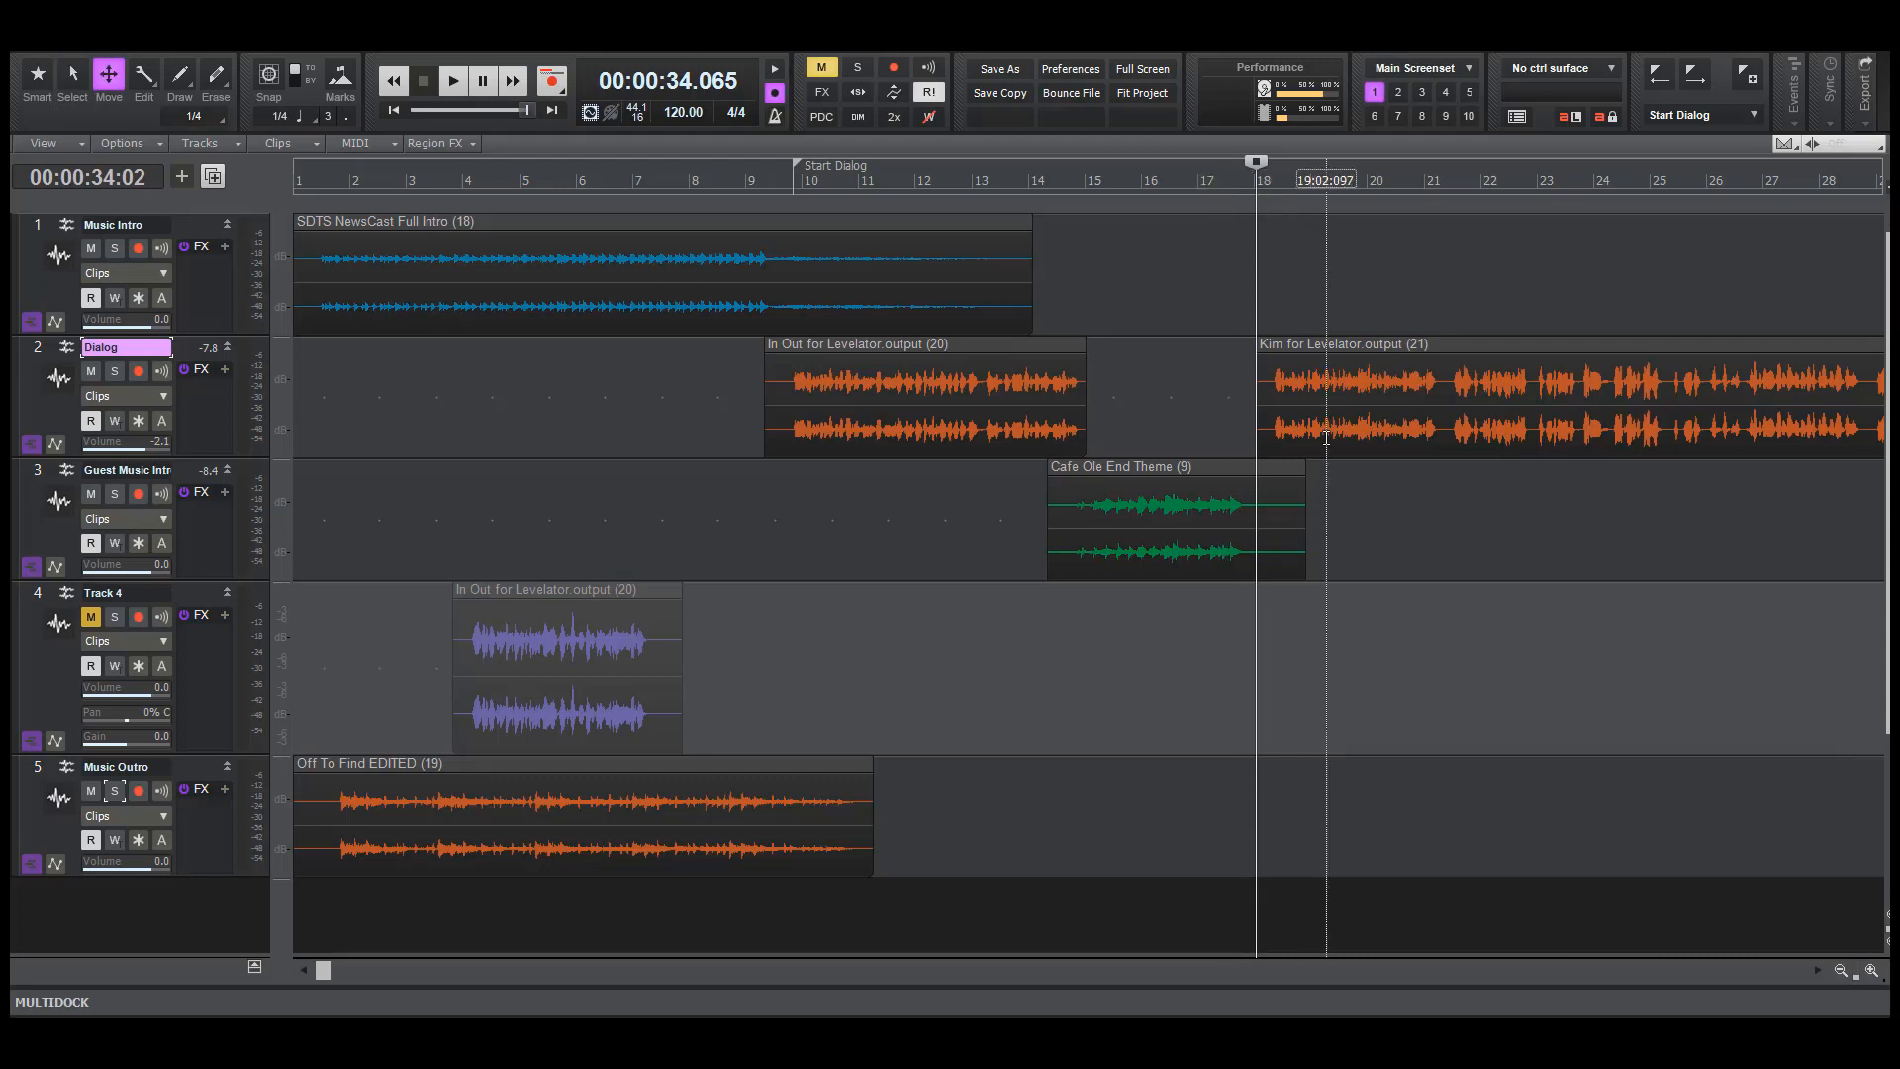
click(1413, 413)
drag(1413, 414, 1397, 414)
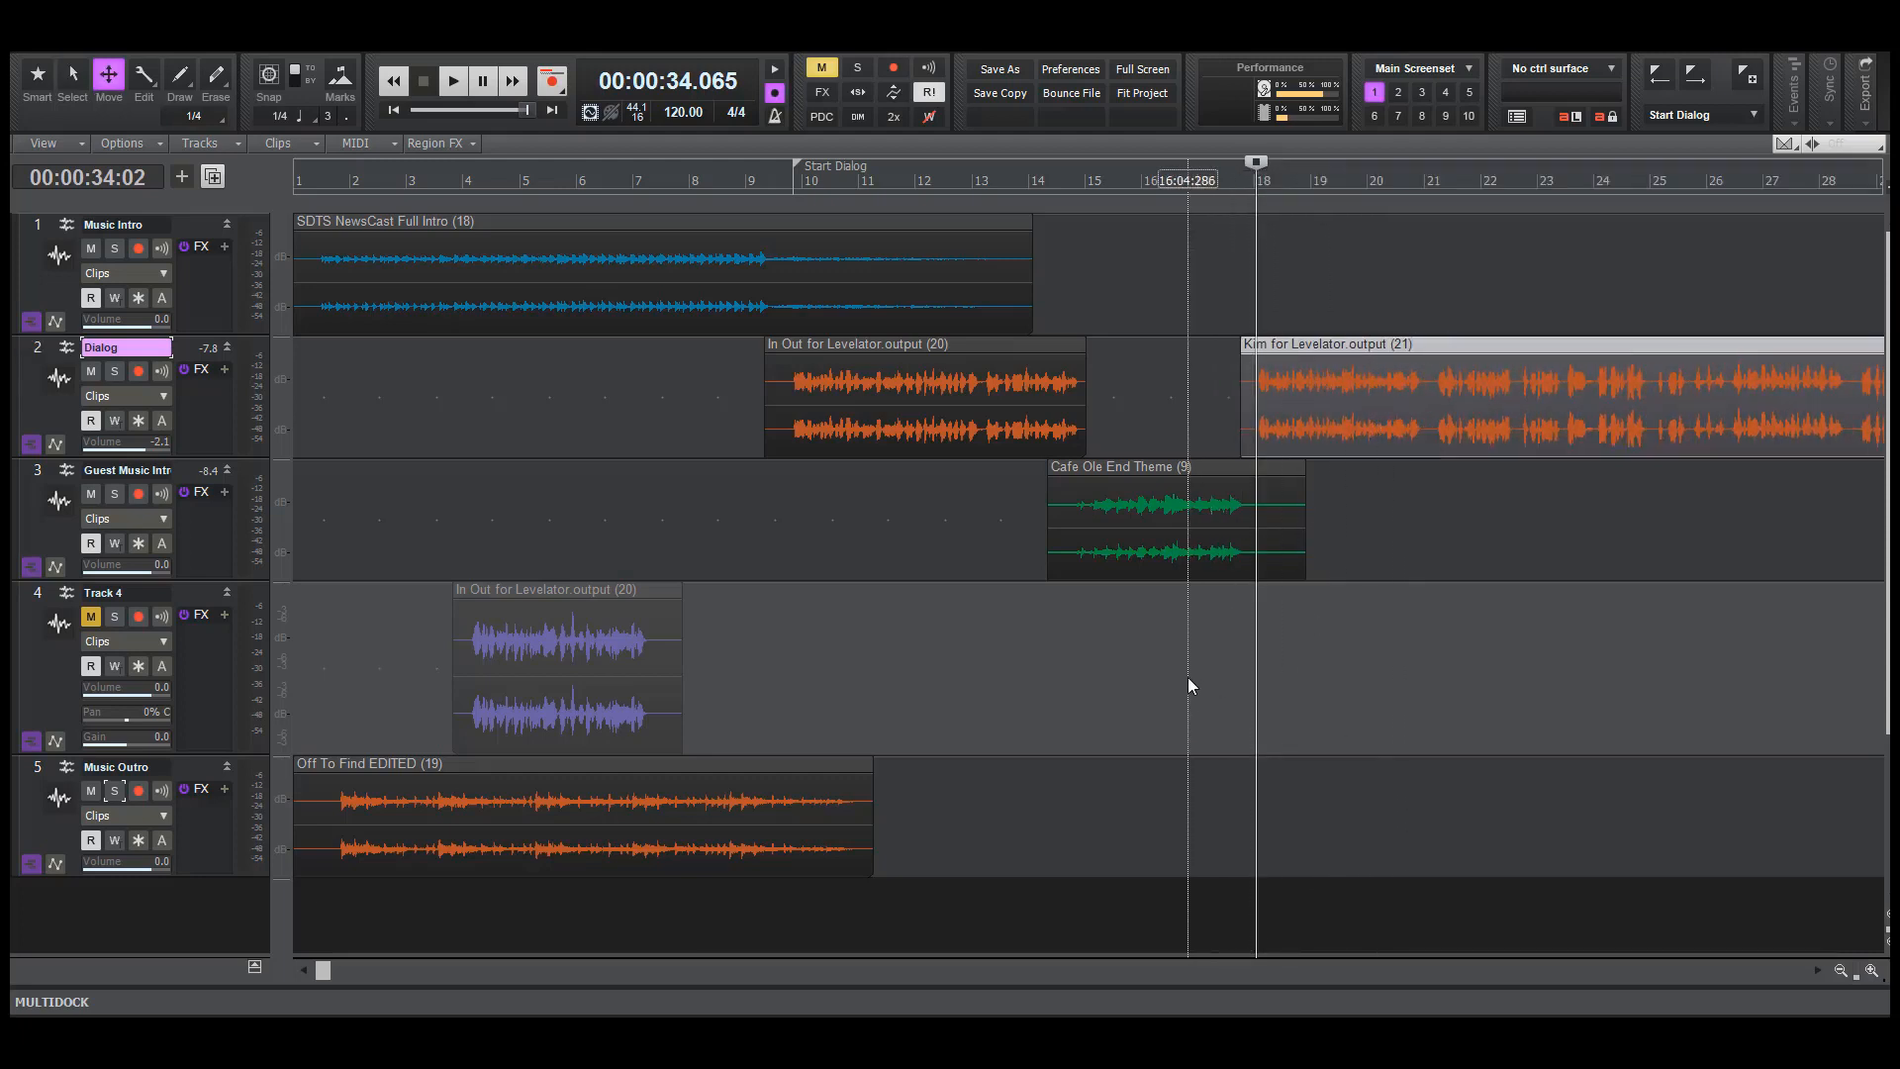
click(1187, 677)
key(space)
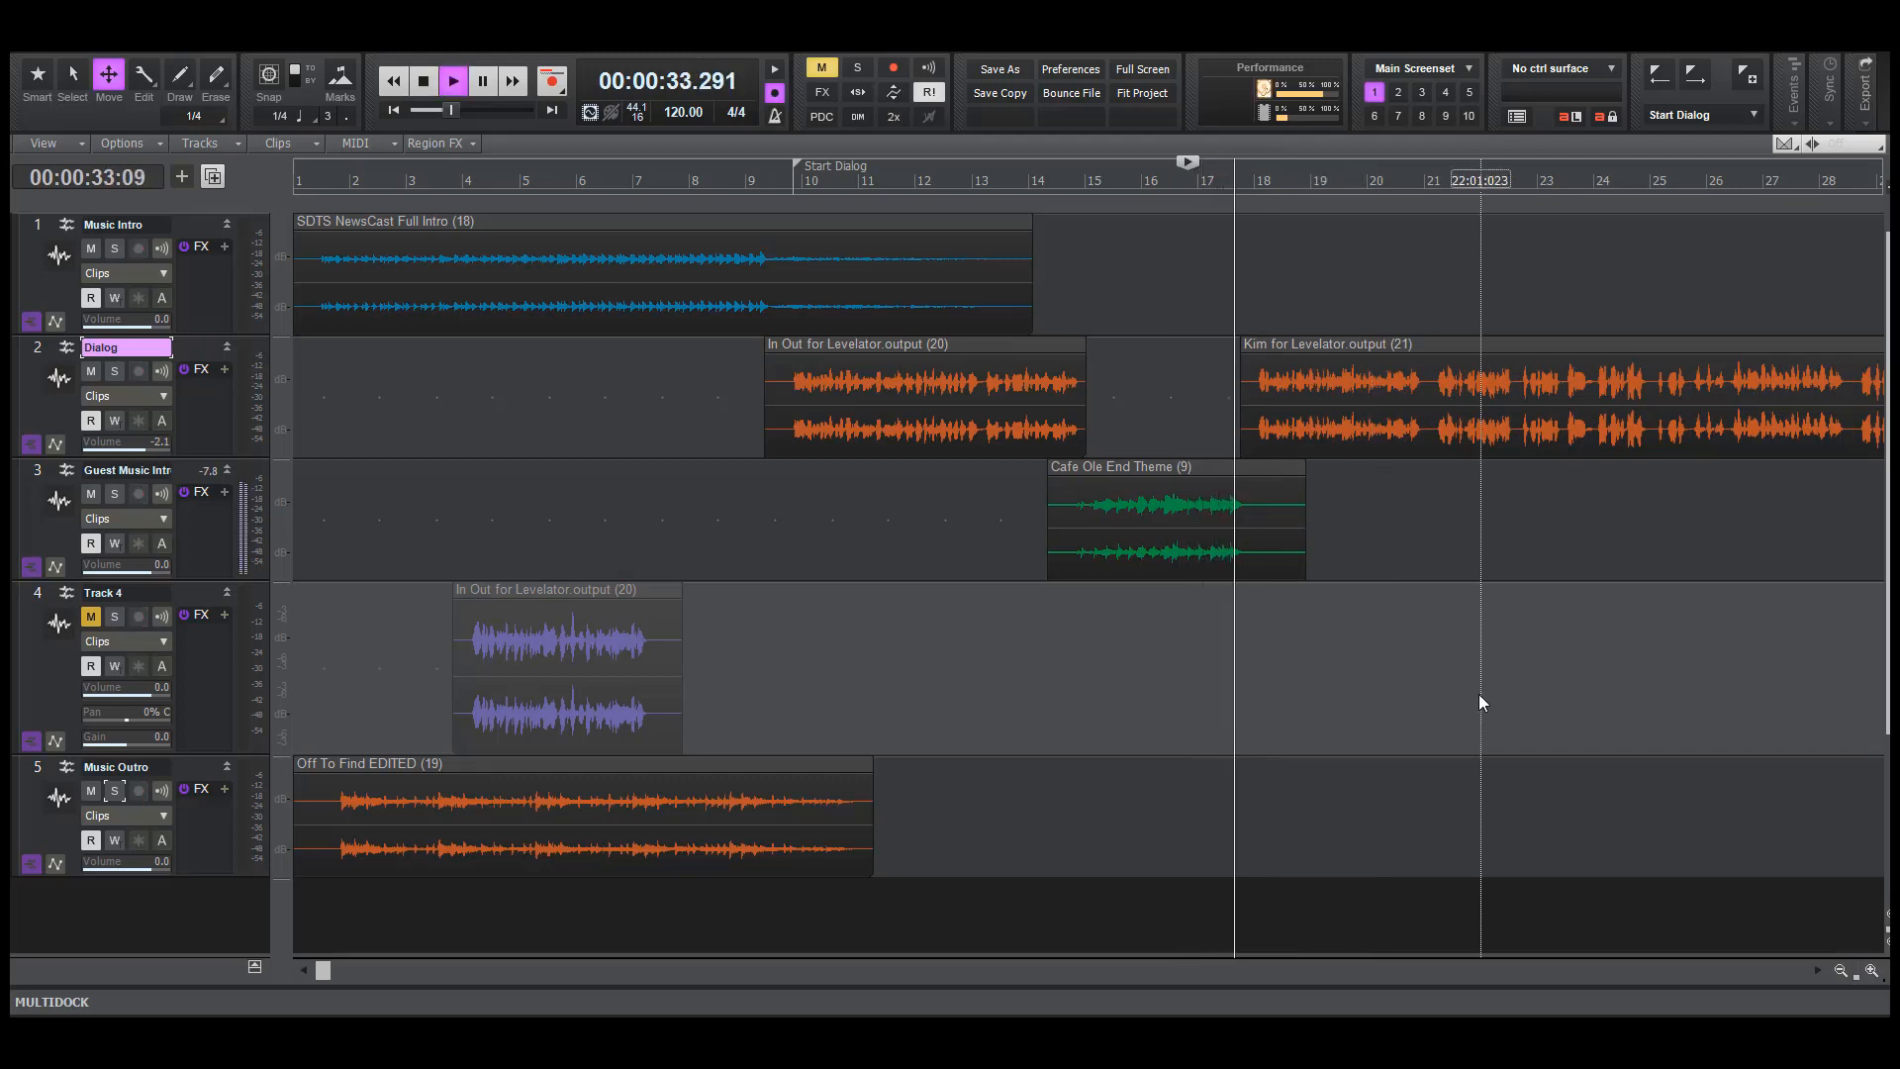
key(space)
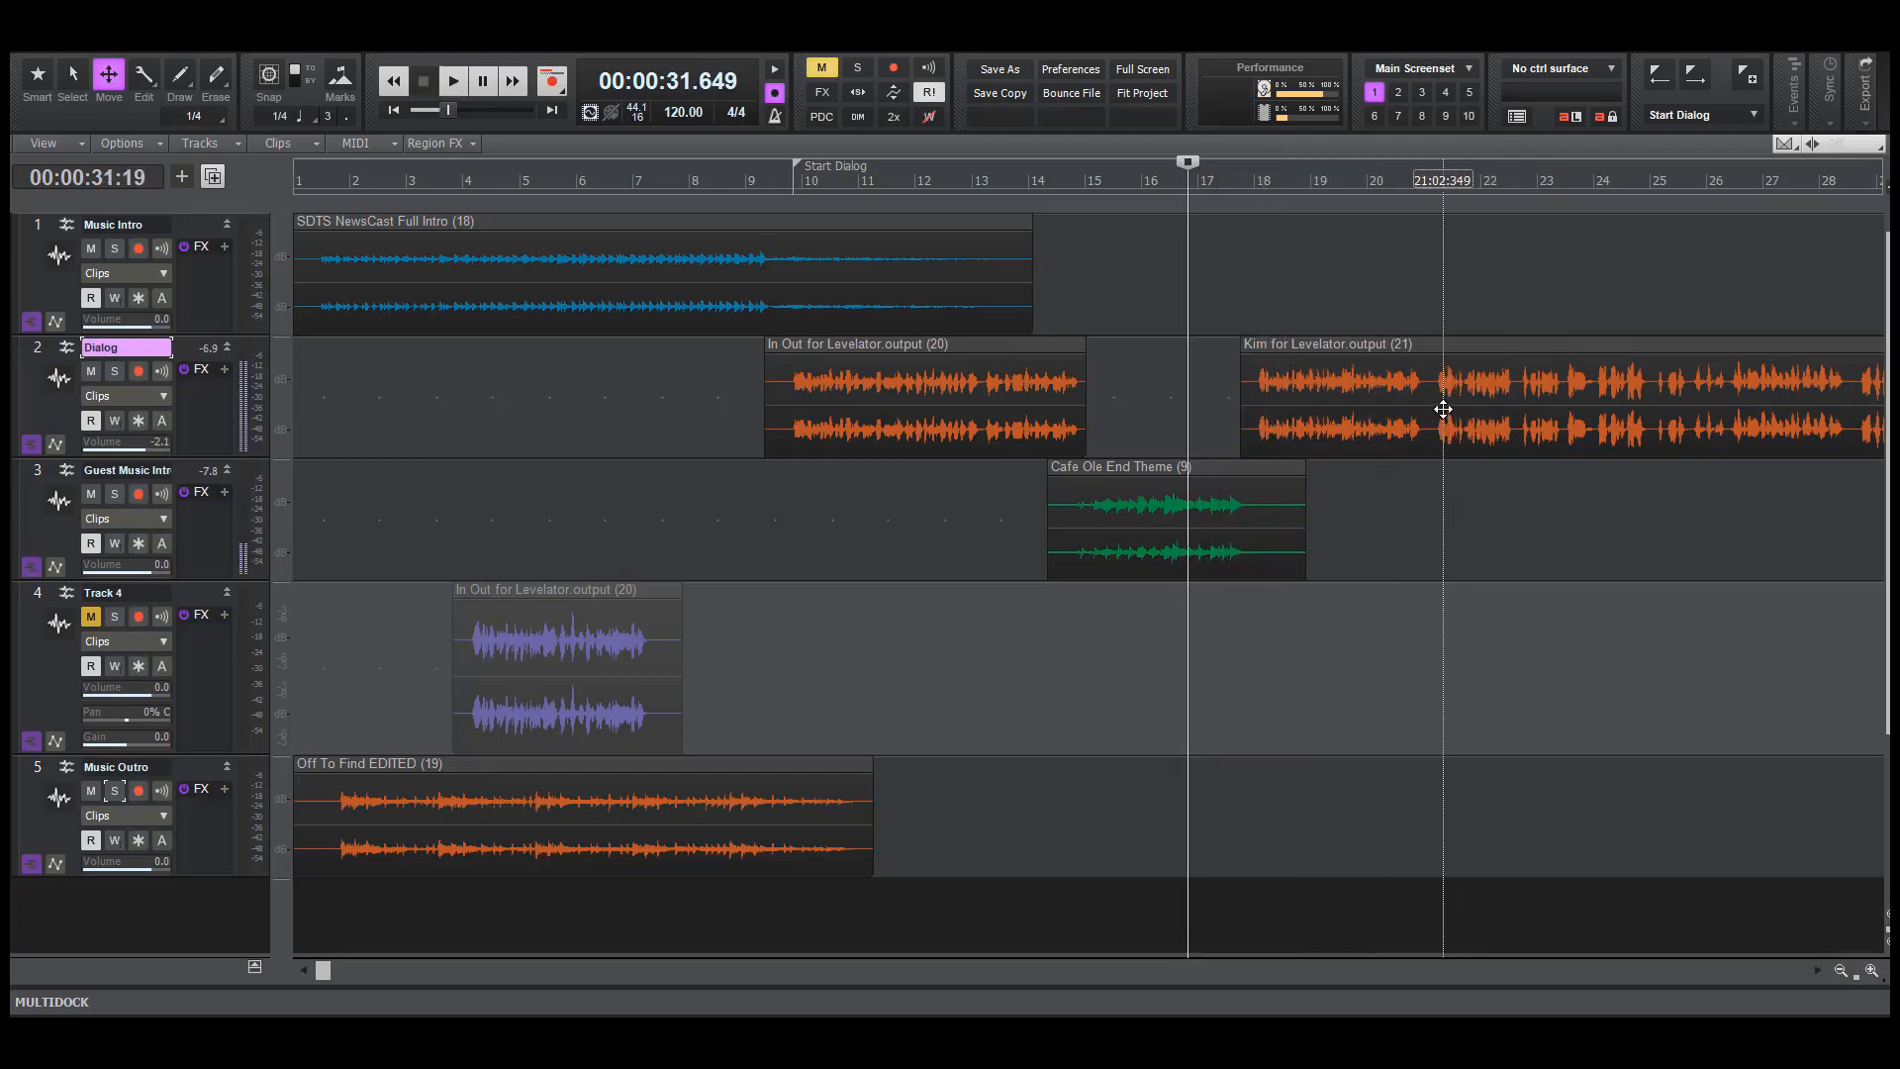
Nudge the guest dialogue clip slightly earlier again, to just past the middle of bar 17, and play it from about bar 17
click(1443, 409)
drag(1443, 408, 1428, 408)
click(1201, 656)
key(space)
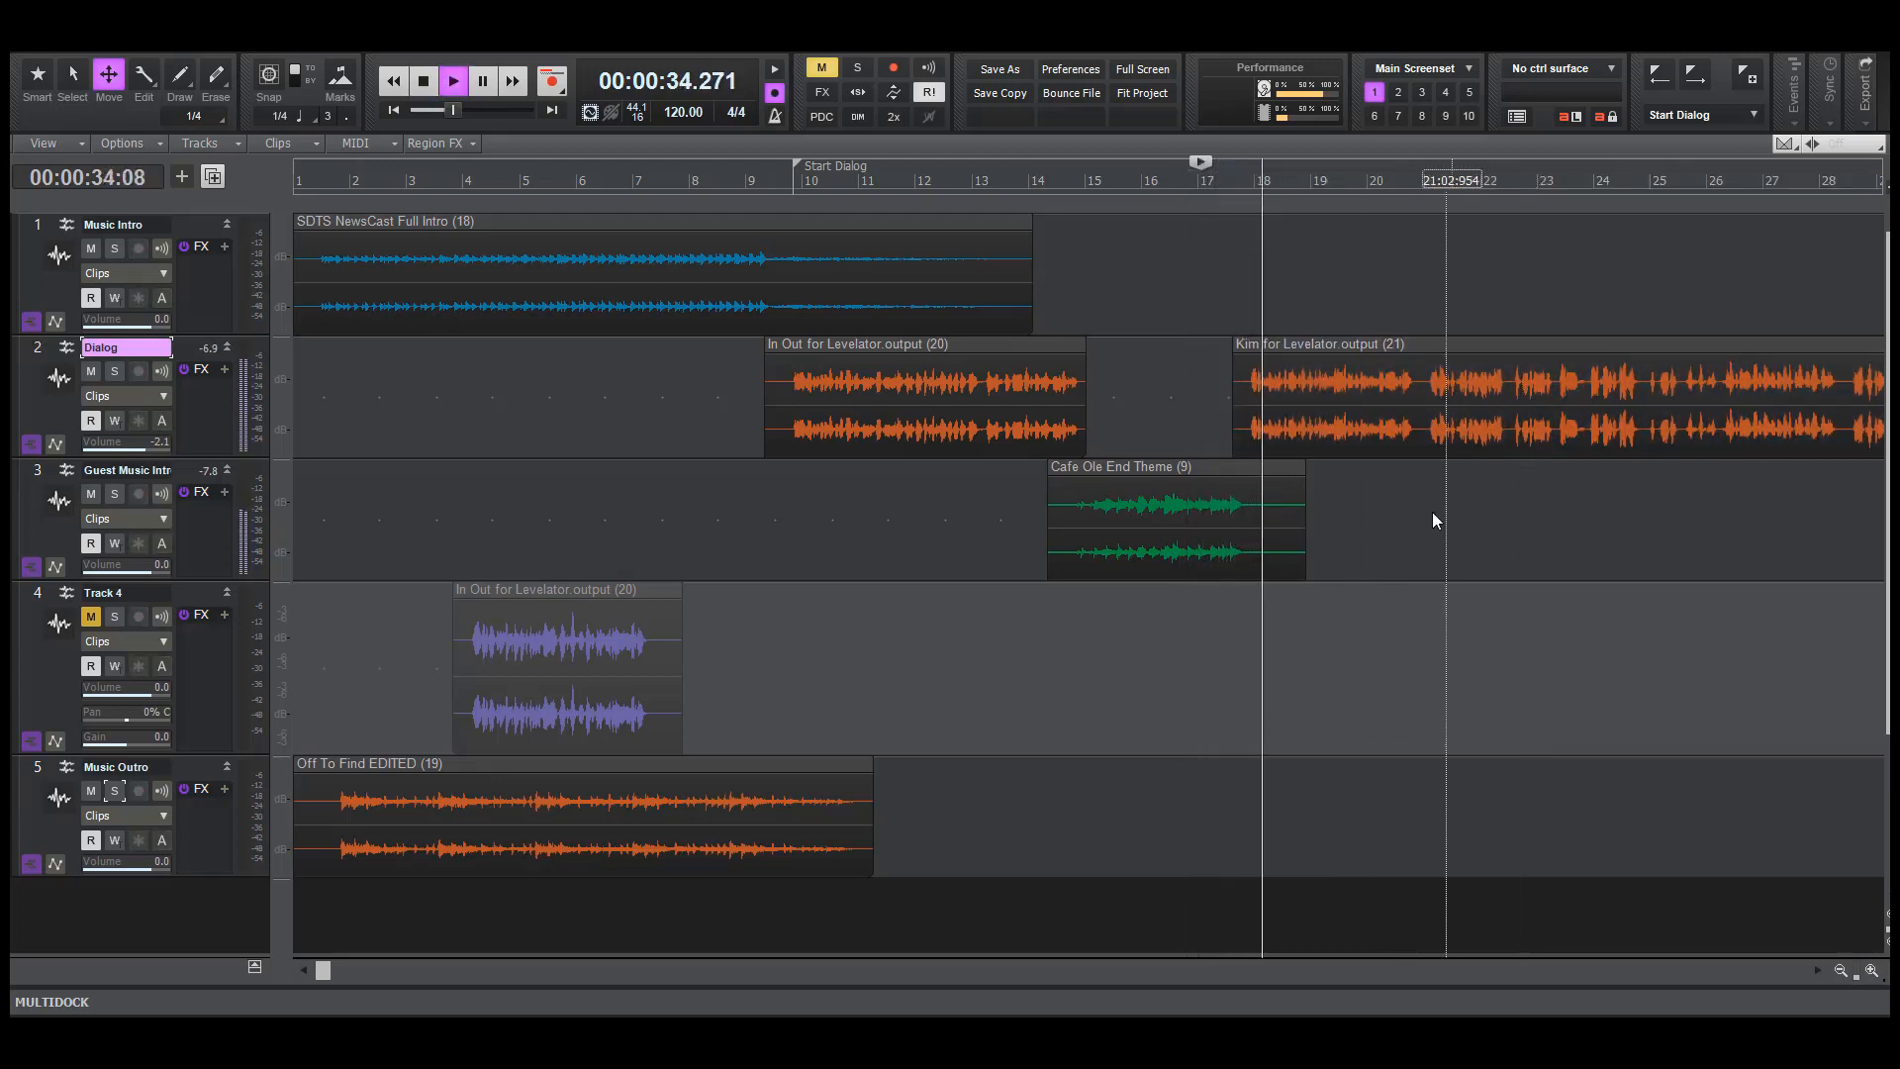
key(space)
Fine-tune the guest dialogue clip to start at about the middle of bar 17, auditioning it against the guest music
drag(1421, 416, 1412, 457)
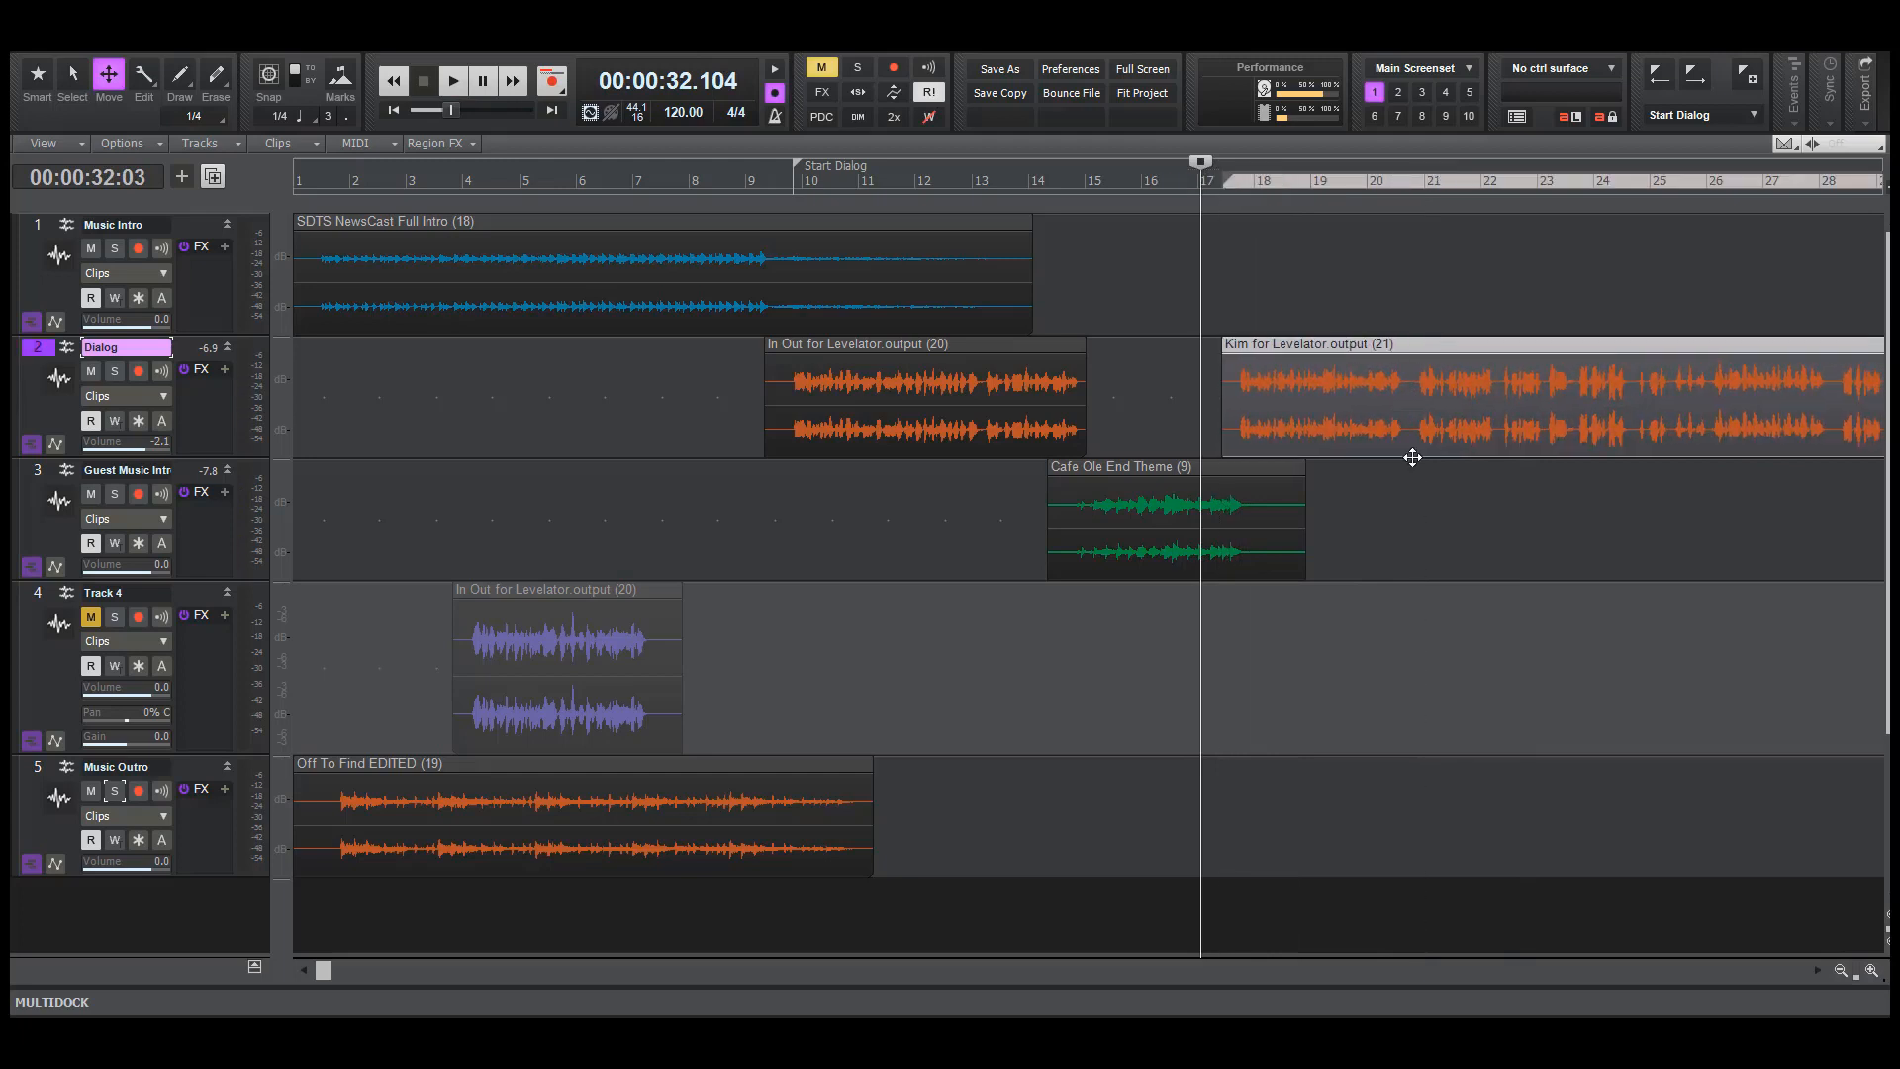
key(space)
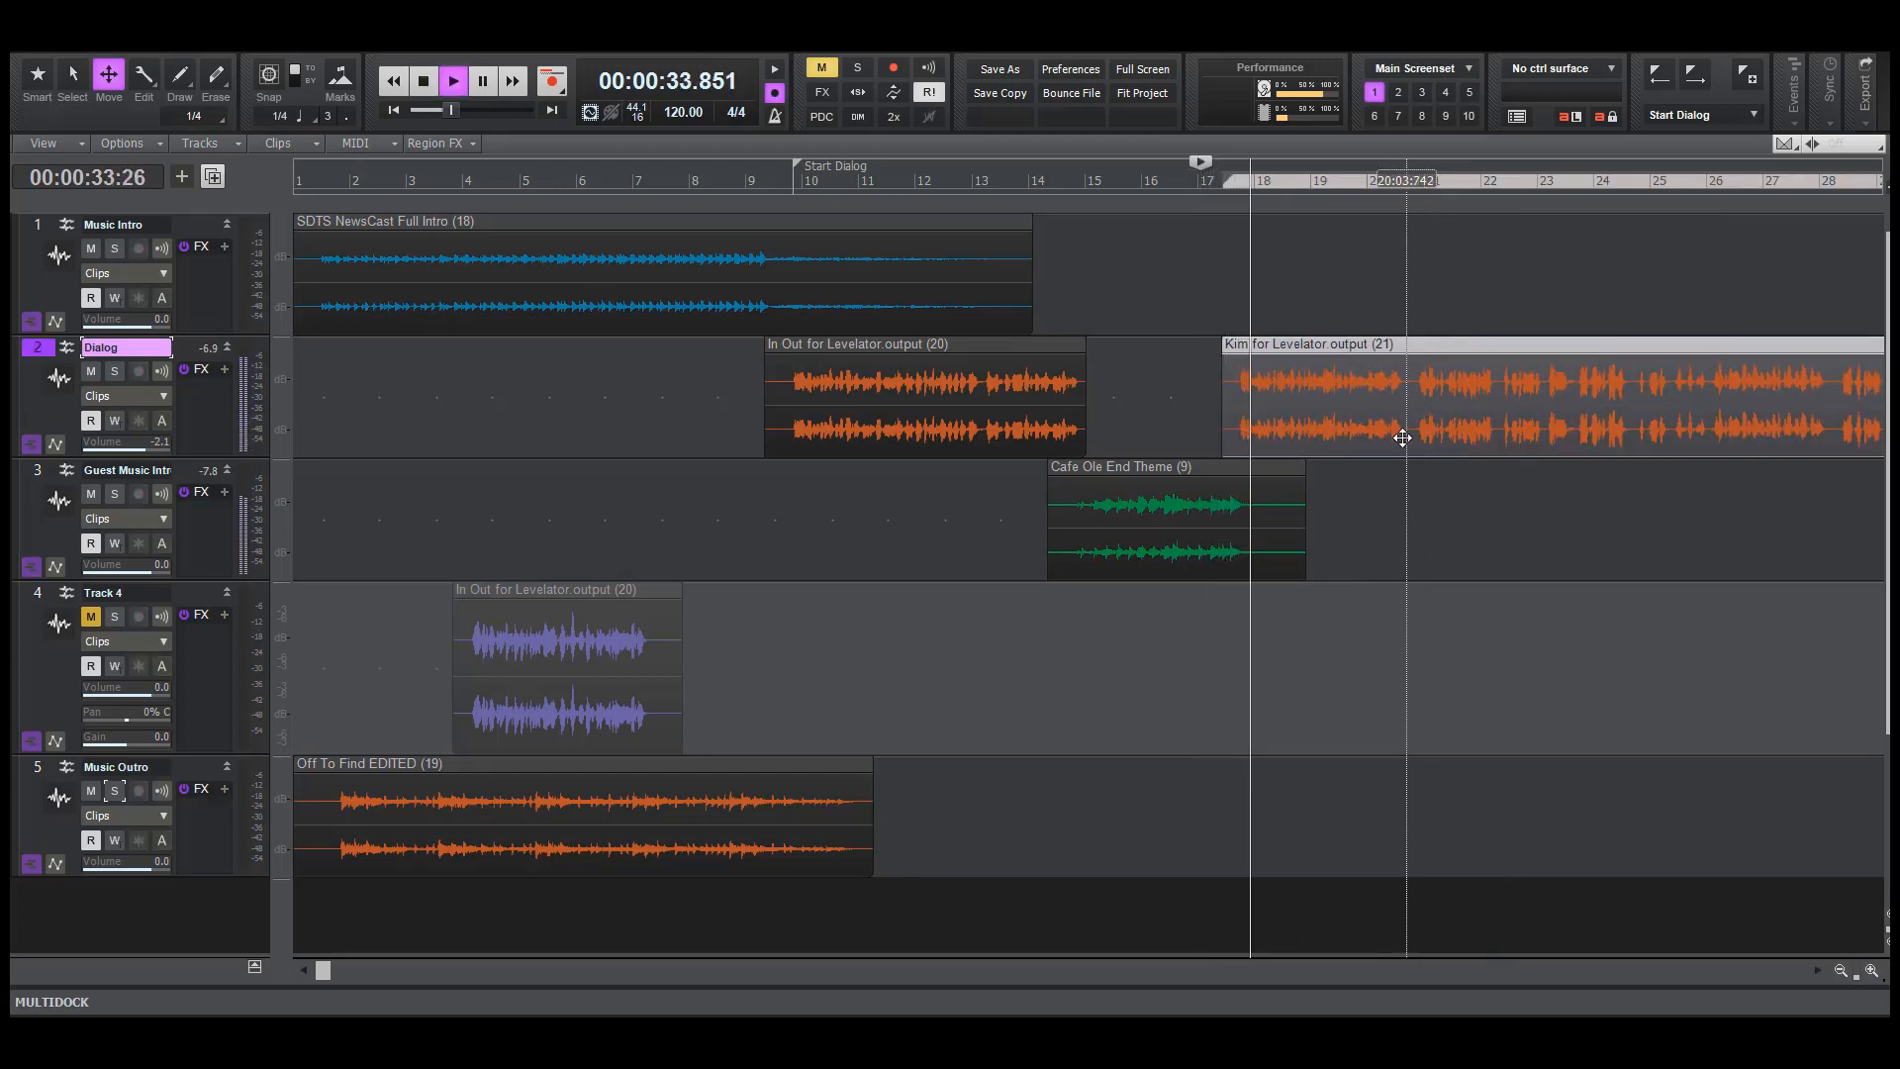
key(space)
drag(1396, 416, 1404, 418)
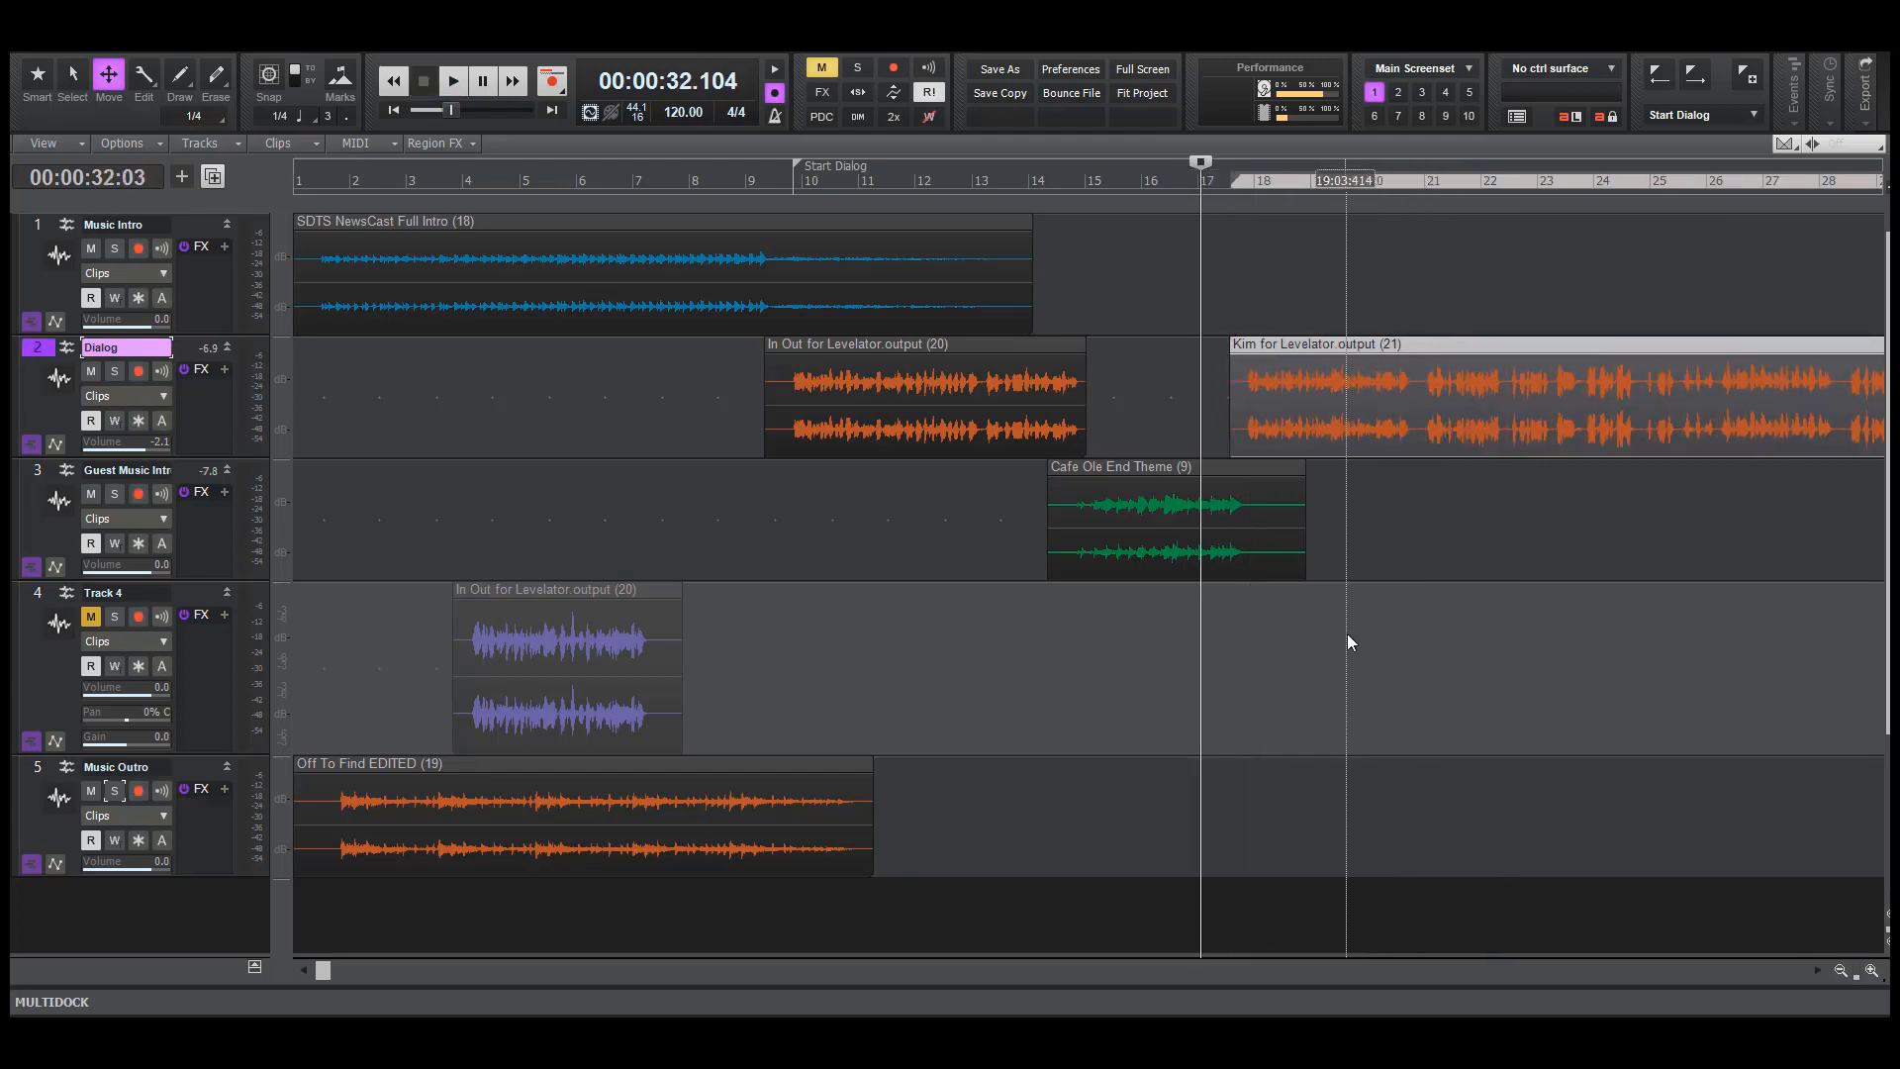
key(space)
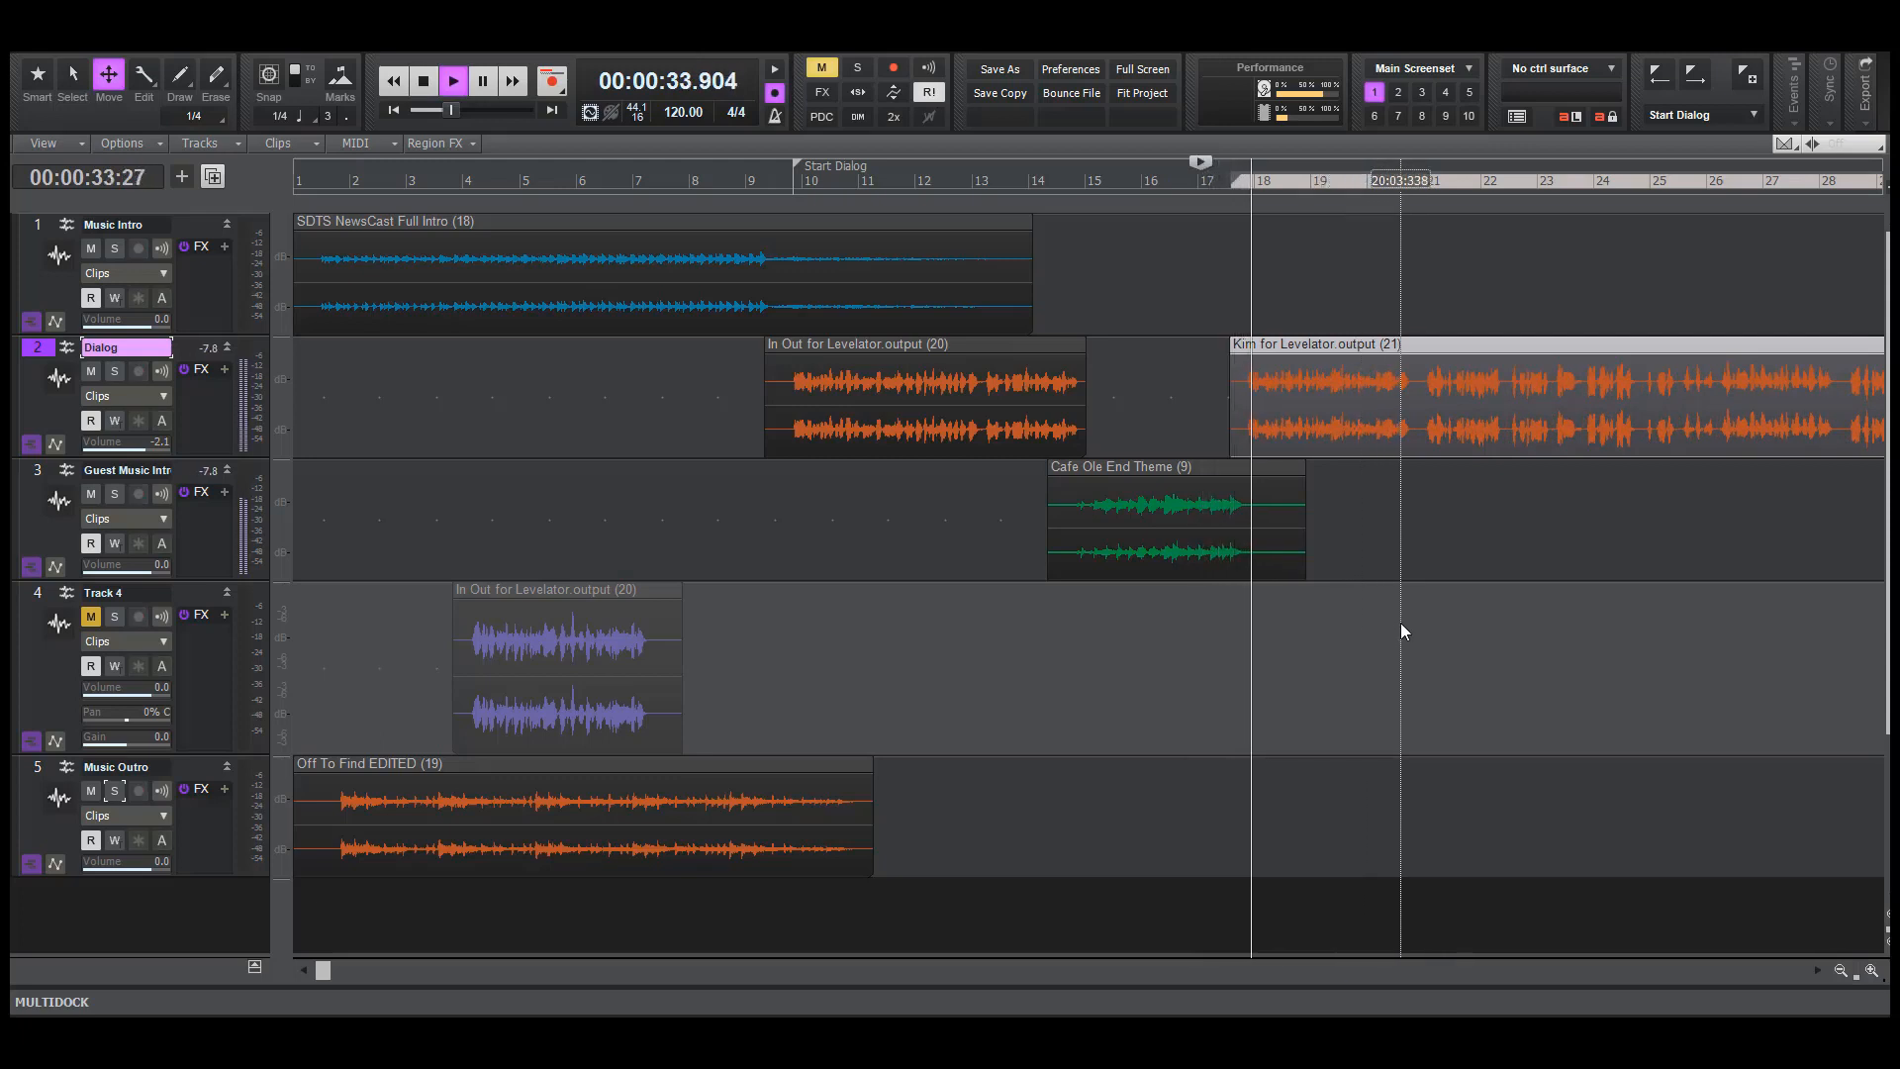
key(space)
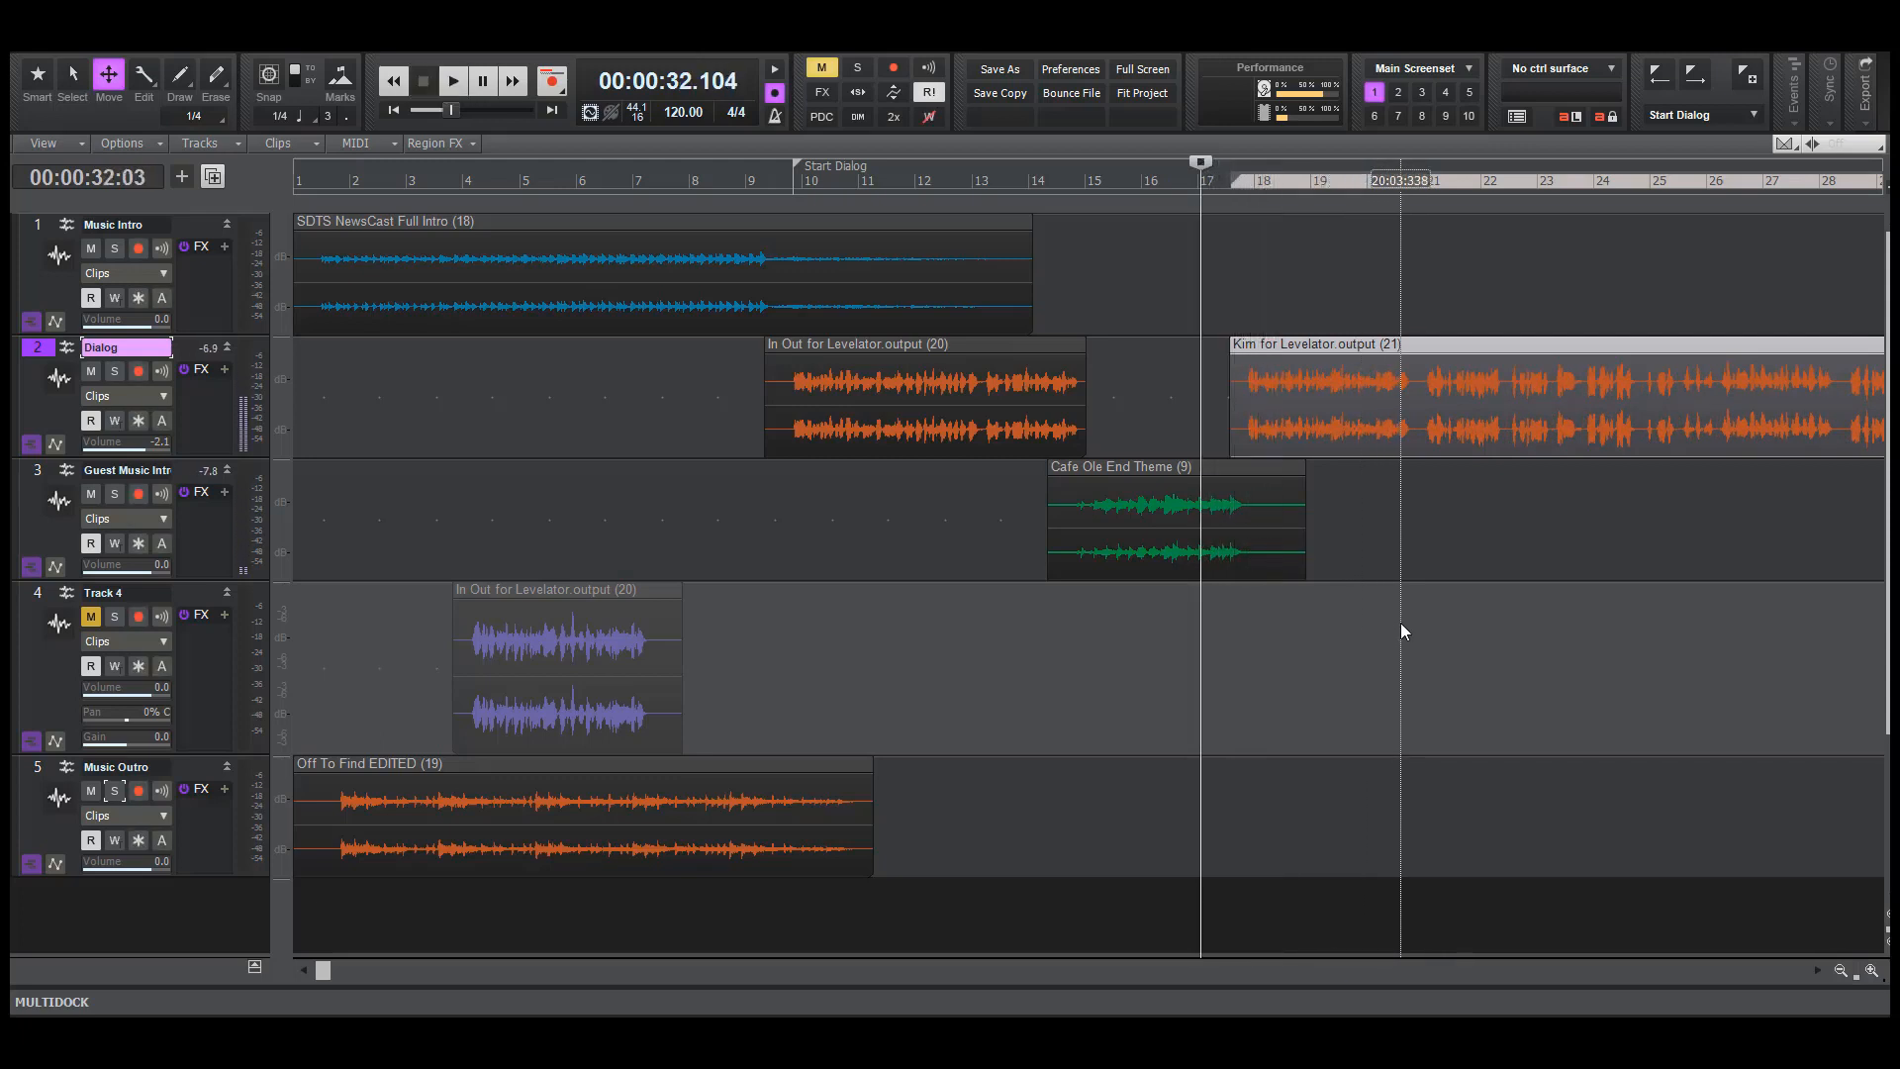
Unmute Track 4, and cut and paste its host outro clip together with the outro music clip at the end of the guest dialogue
key(F6)
click(1197, 670)
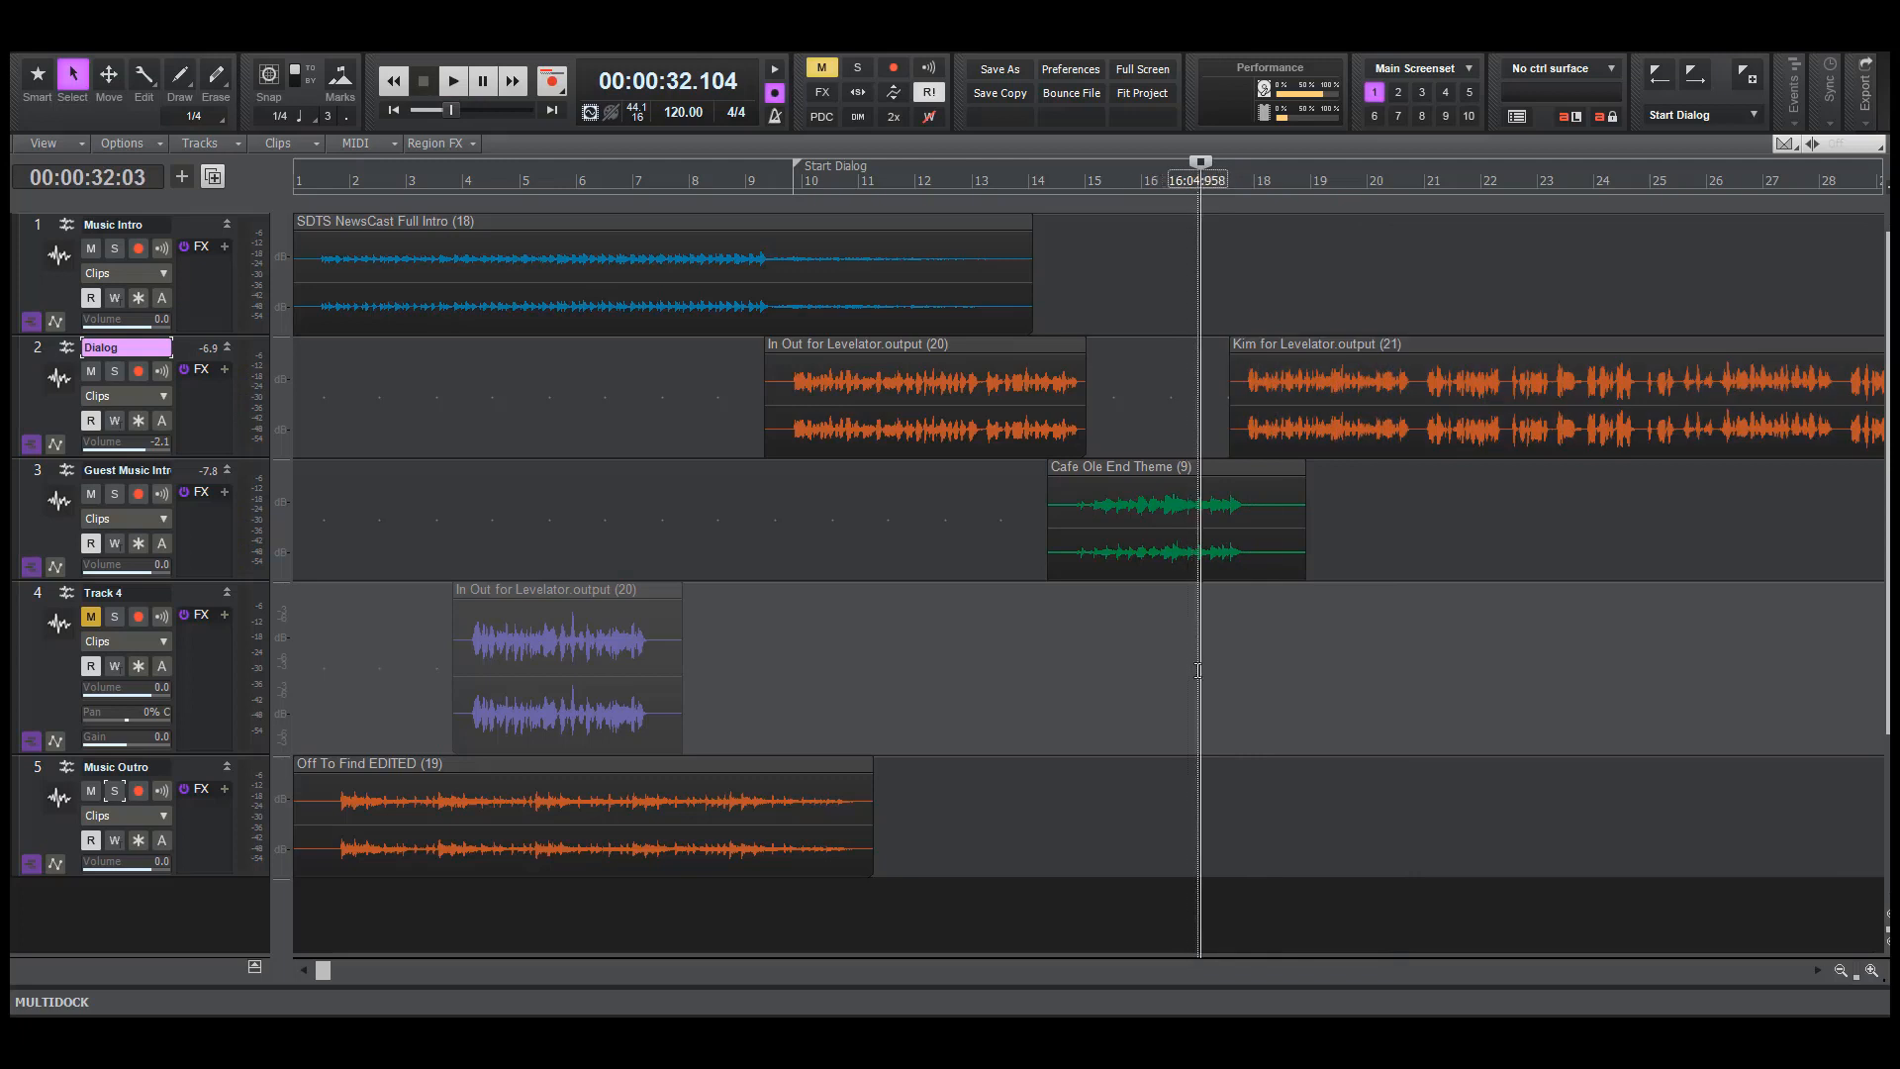
click(91, 616)
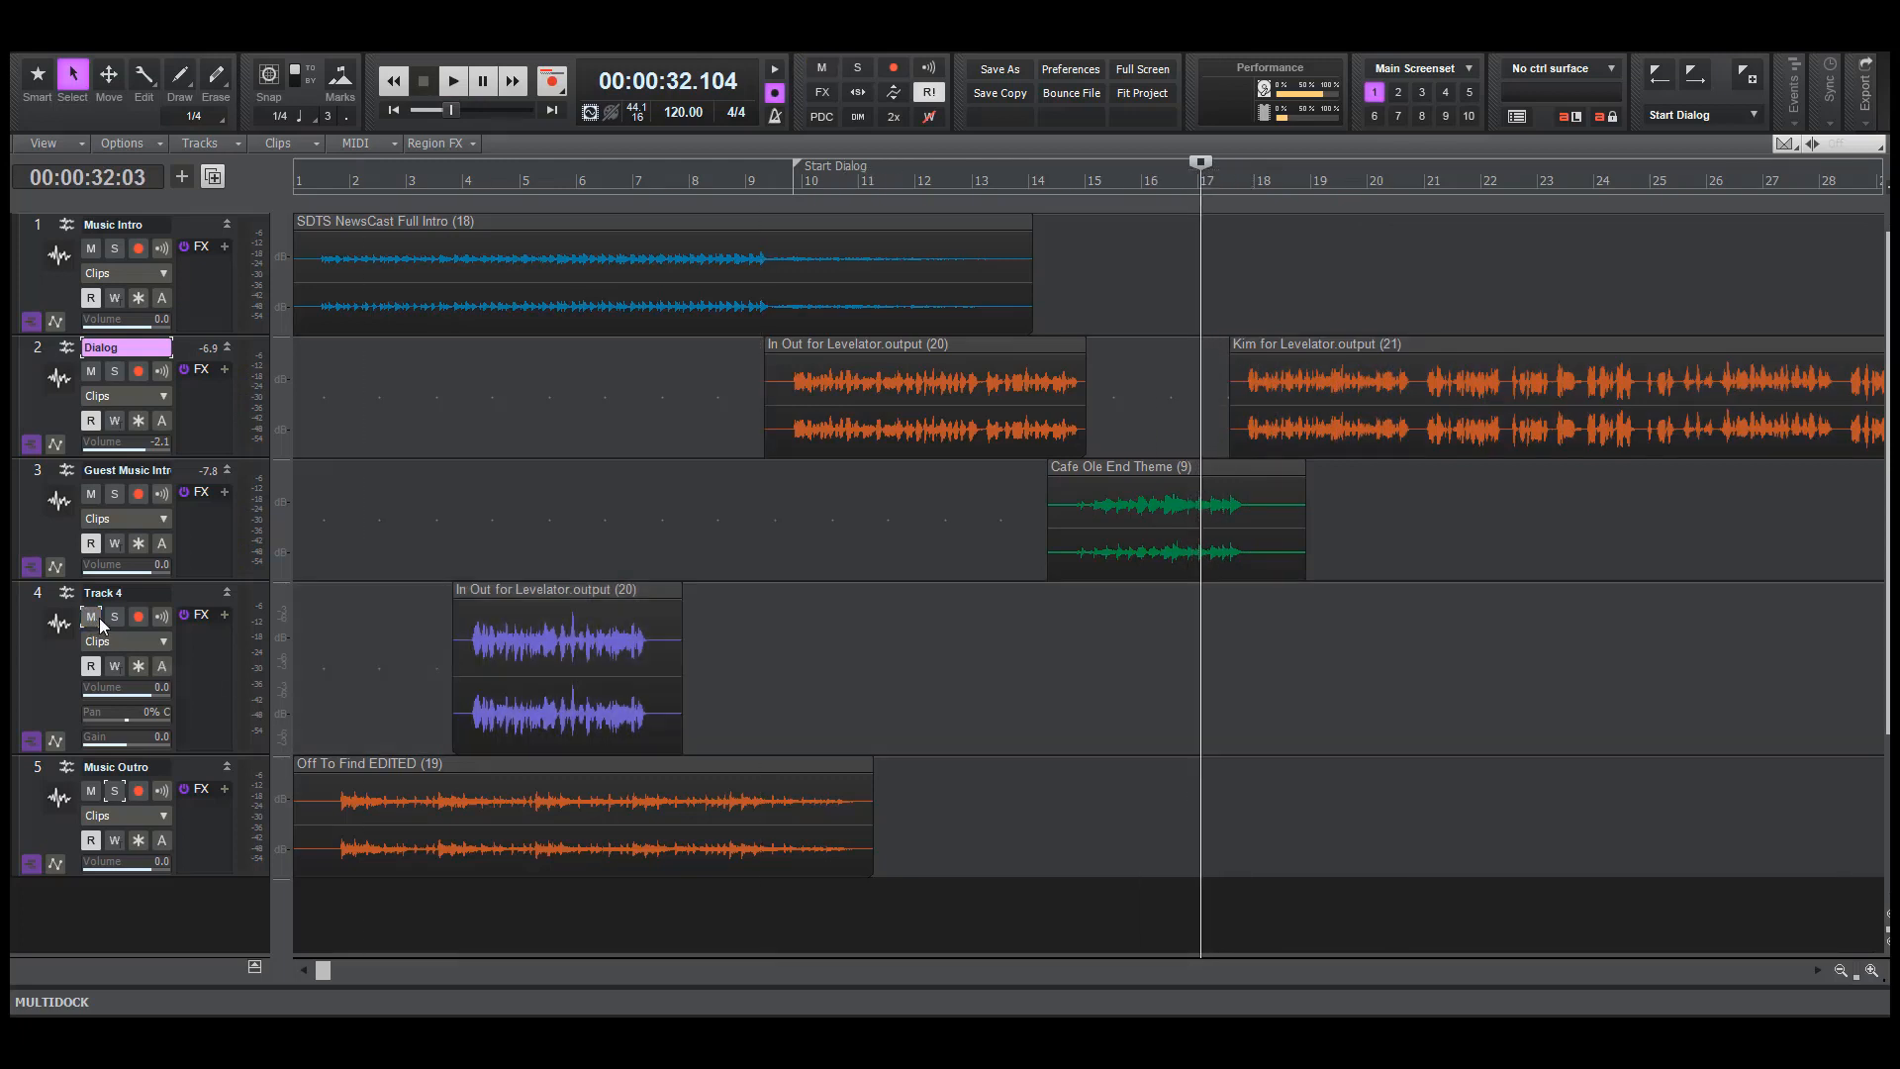
click(545, 654)
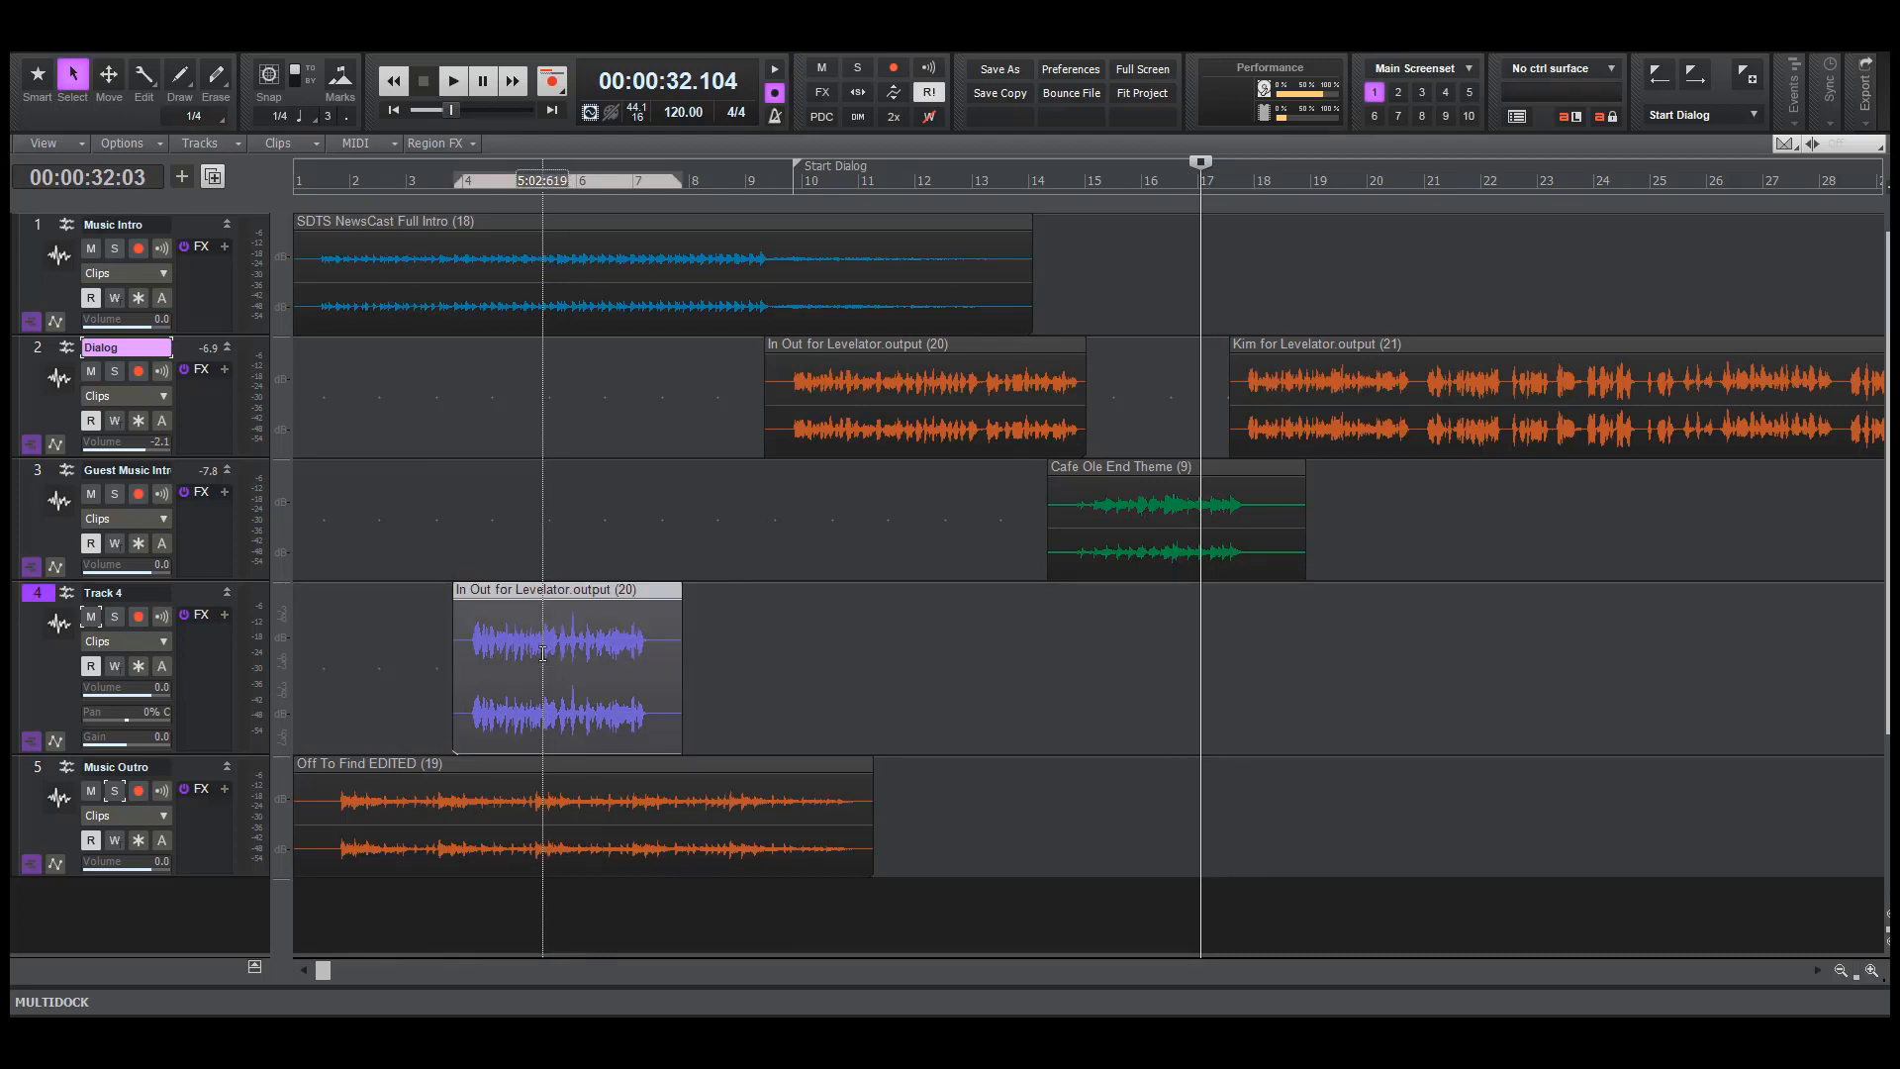
ctrl+click(470, 799)
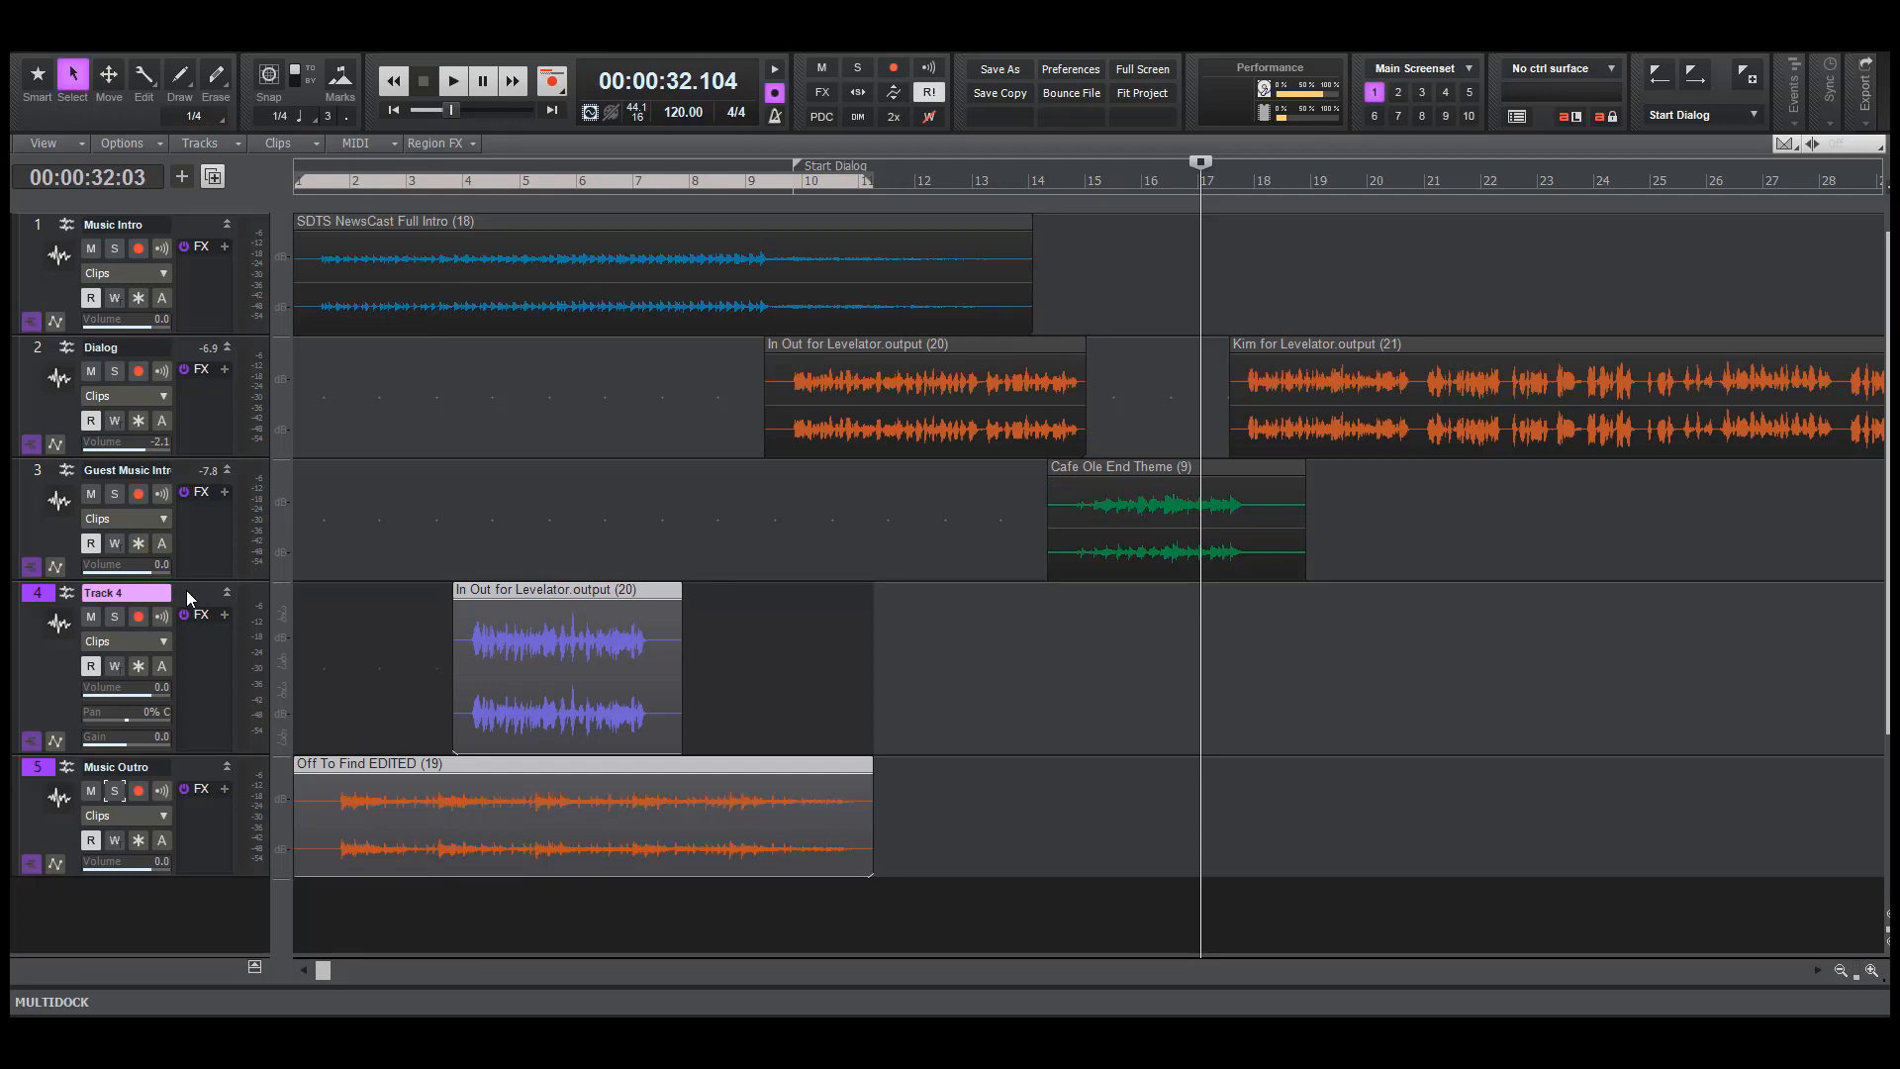
key(Delete)
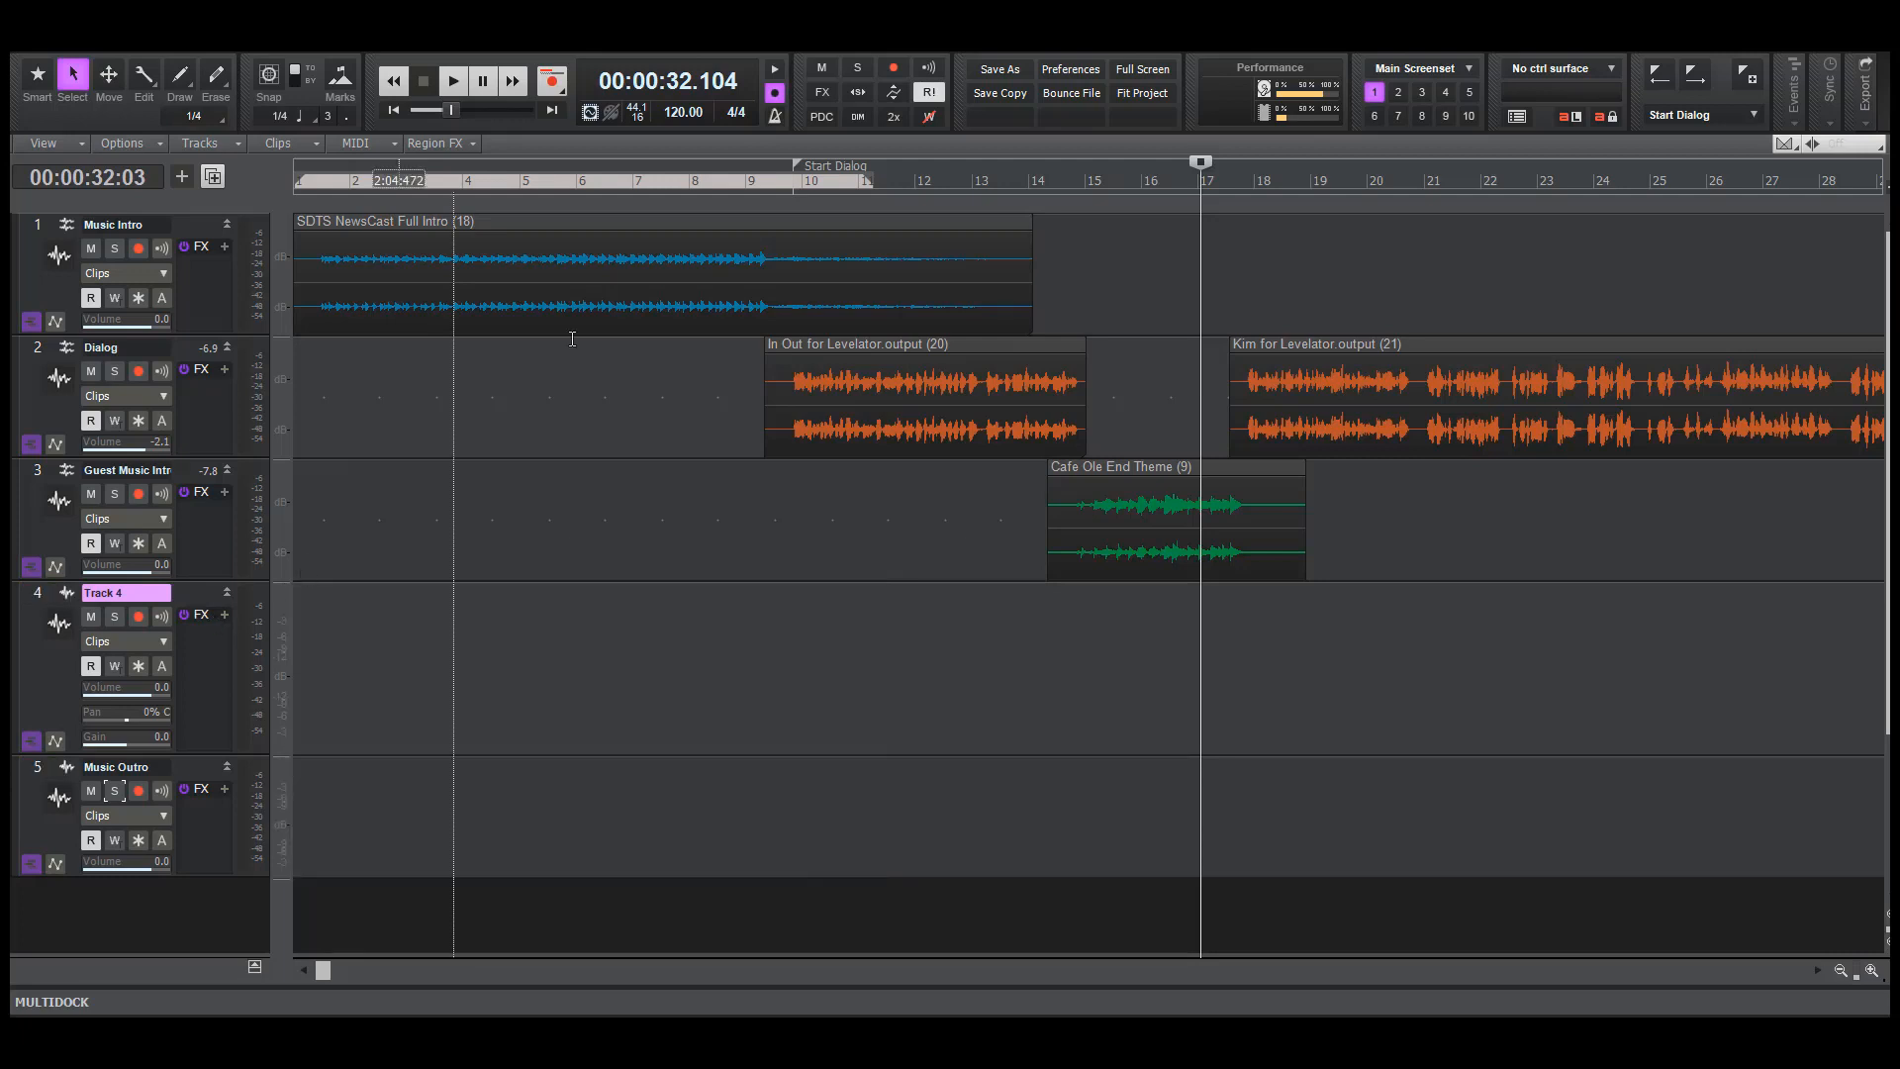
click(554, 111)
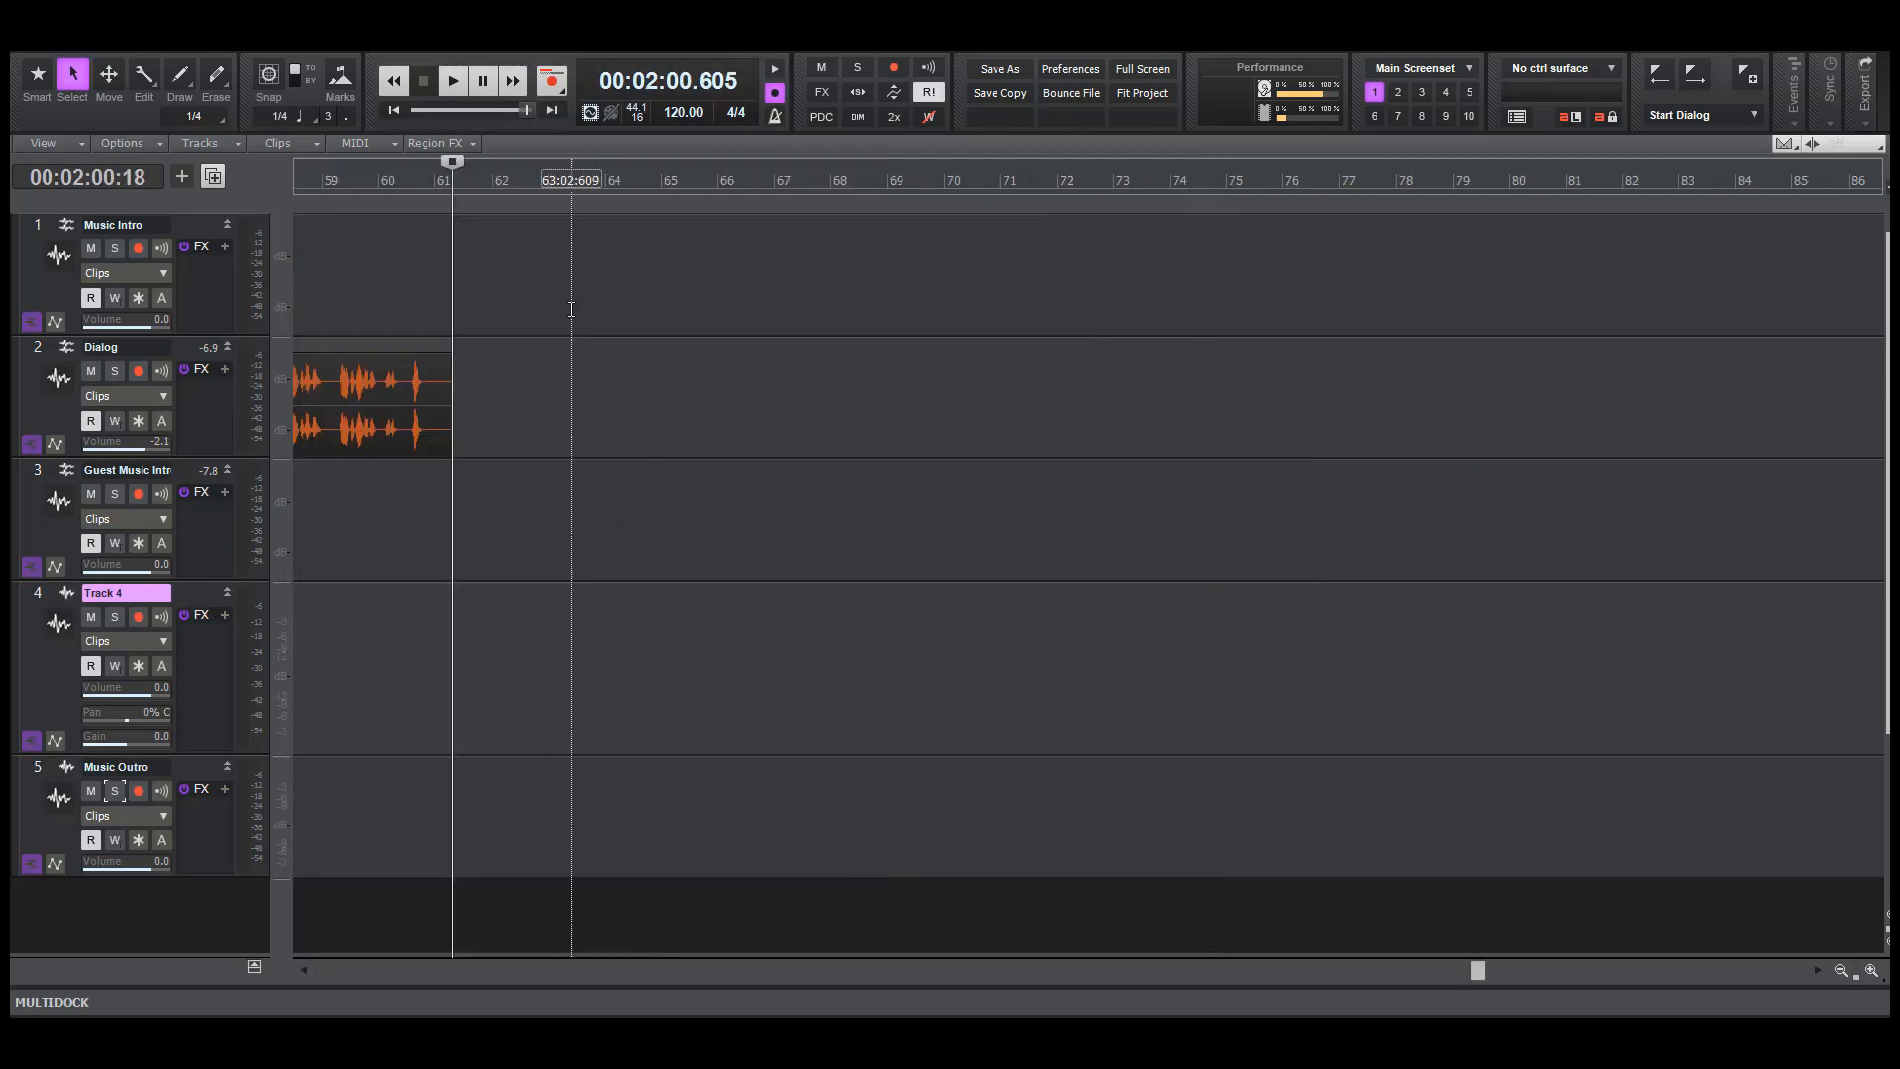
key(ctrl+v)
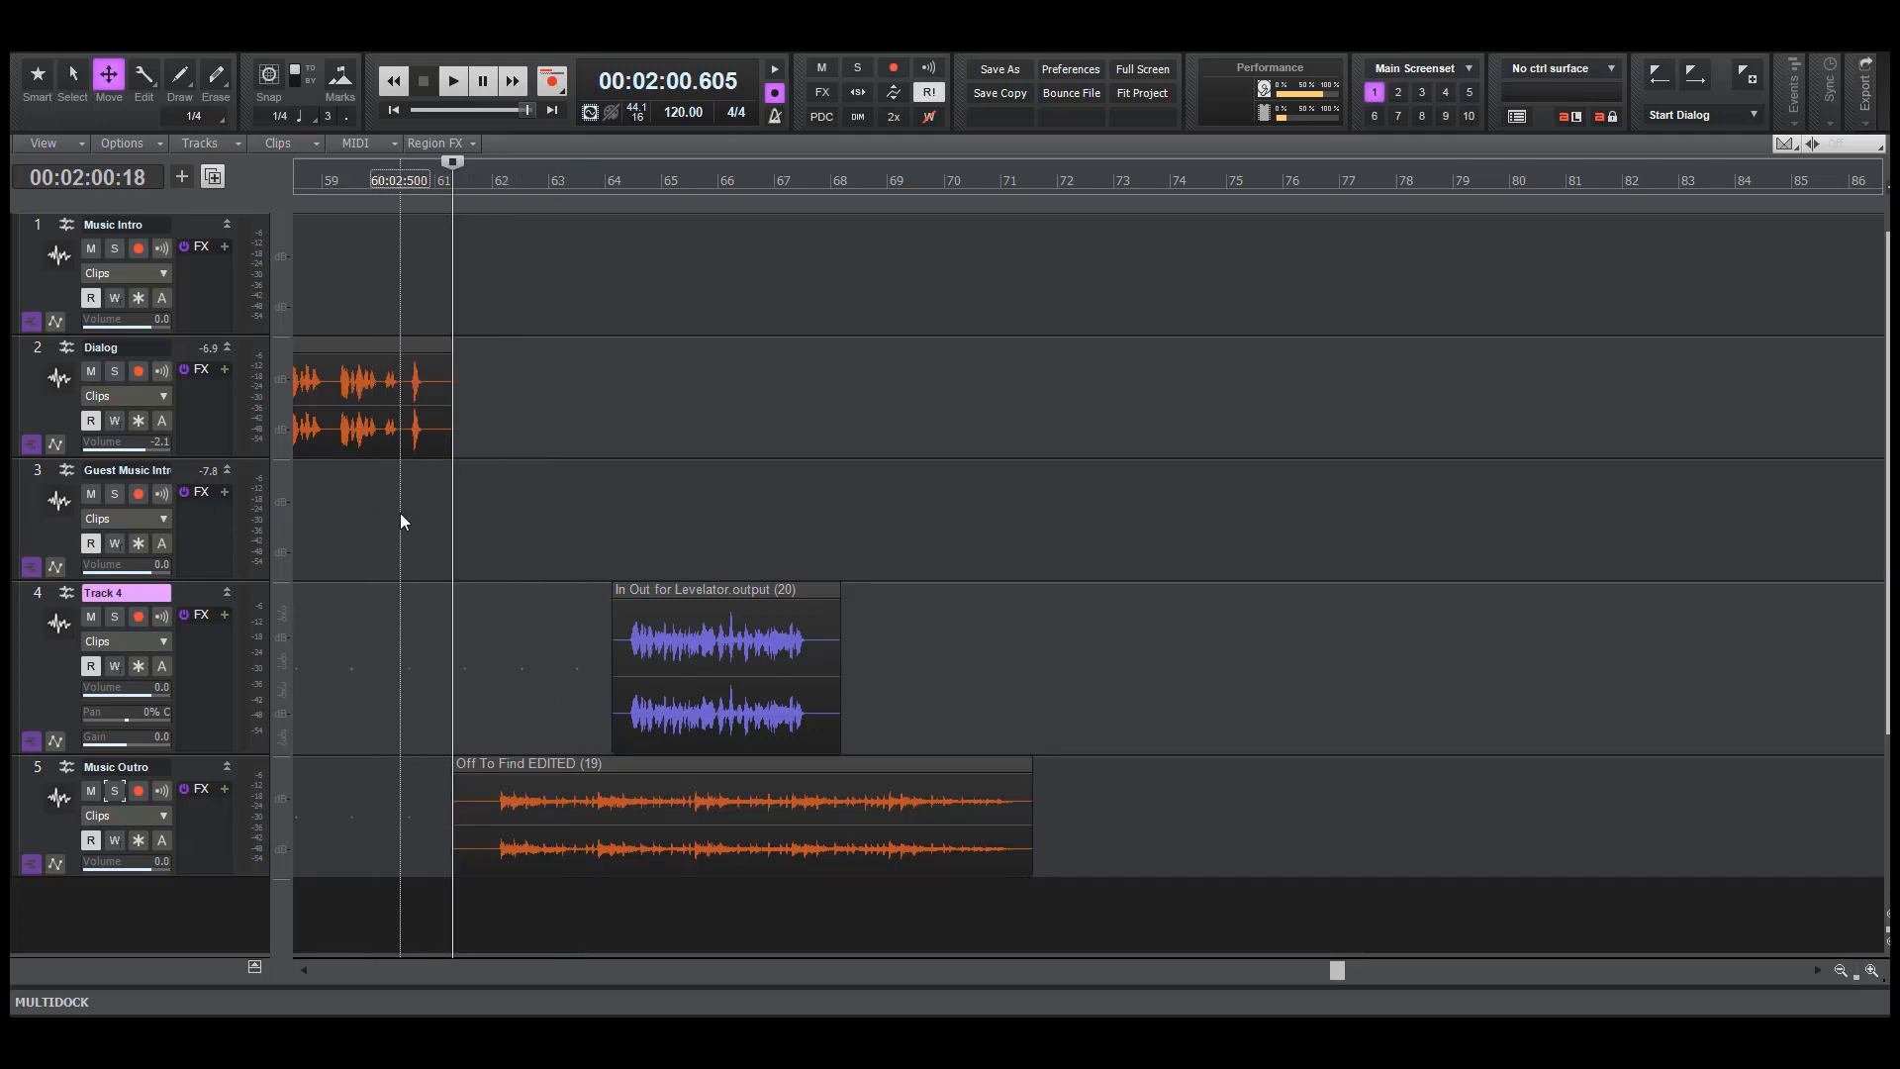
Play the end of the guest dialogue from about bars 60 and 59, and set the playhead right after the last spoken word
click(400, 512)
key(space)
key(space)
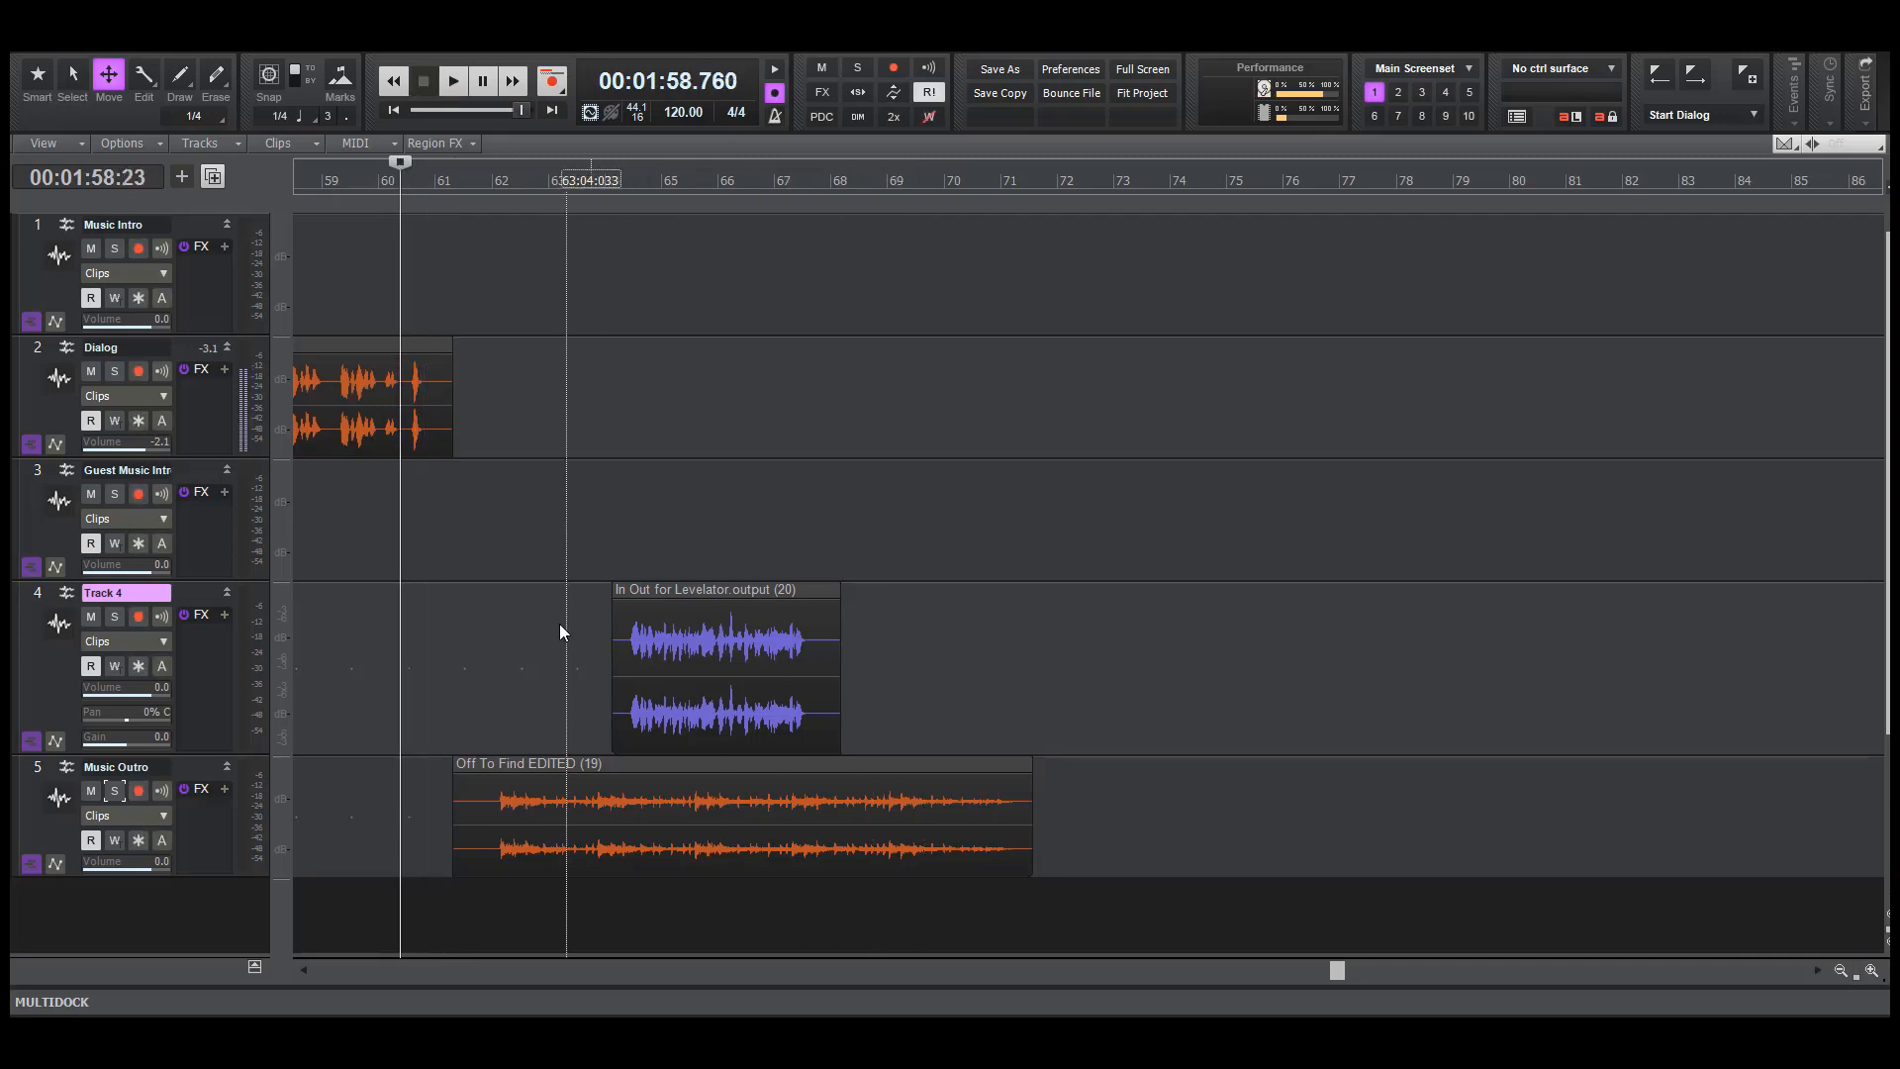
click(305, 544)
key(space)
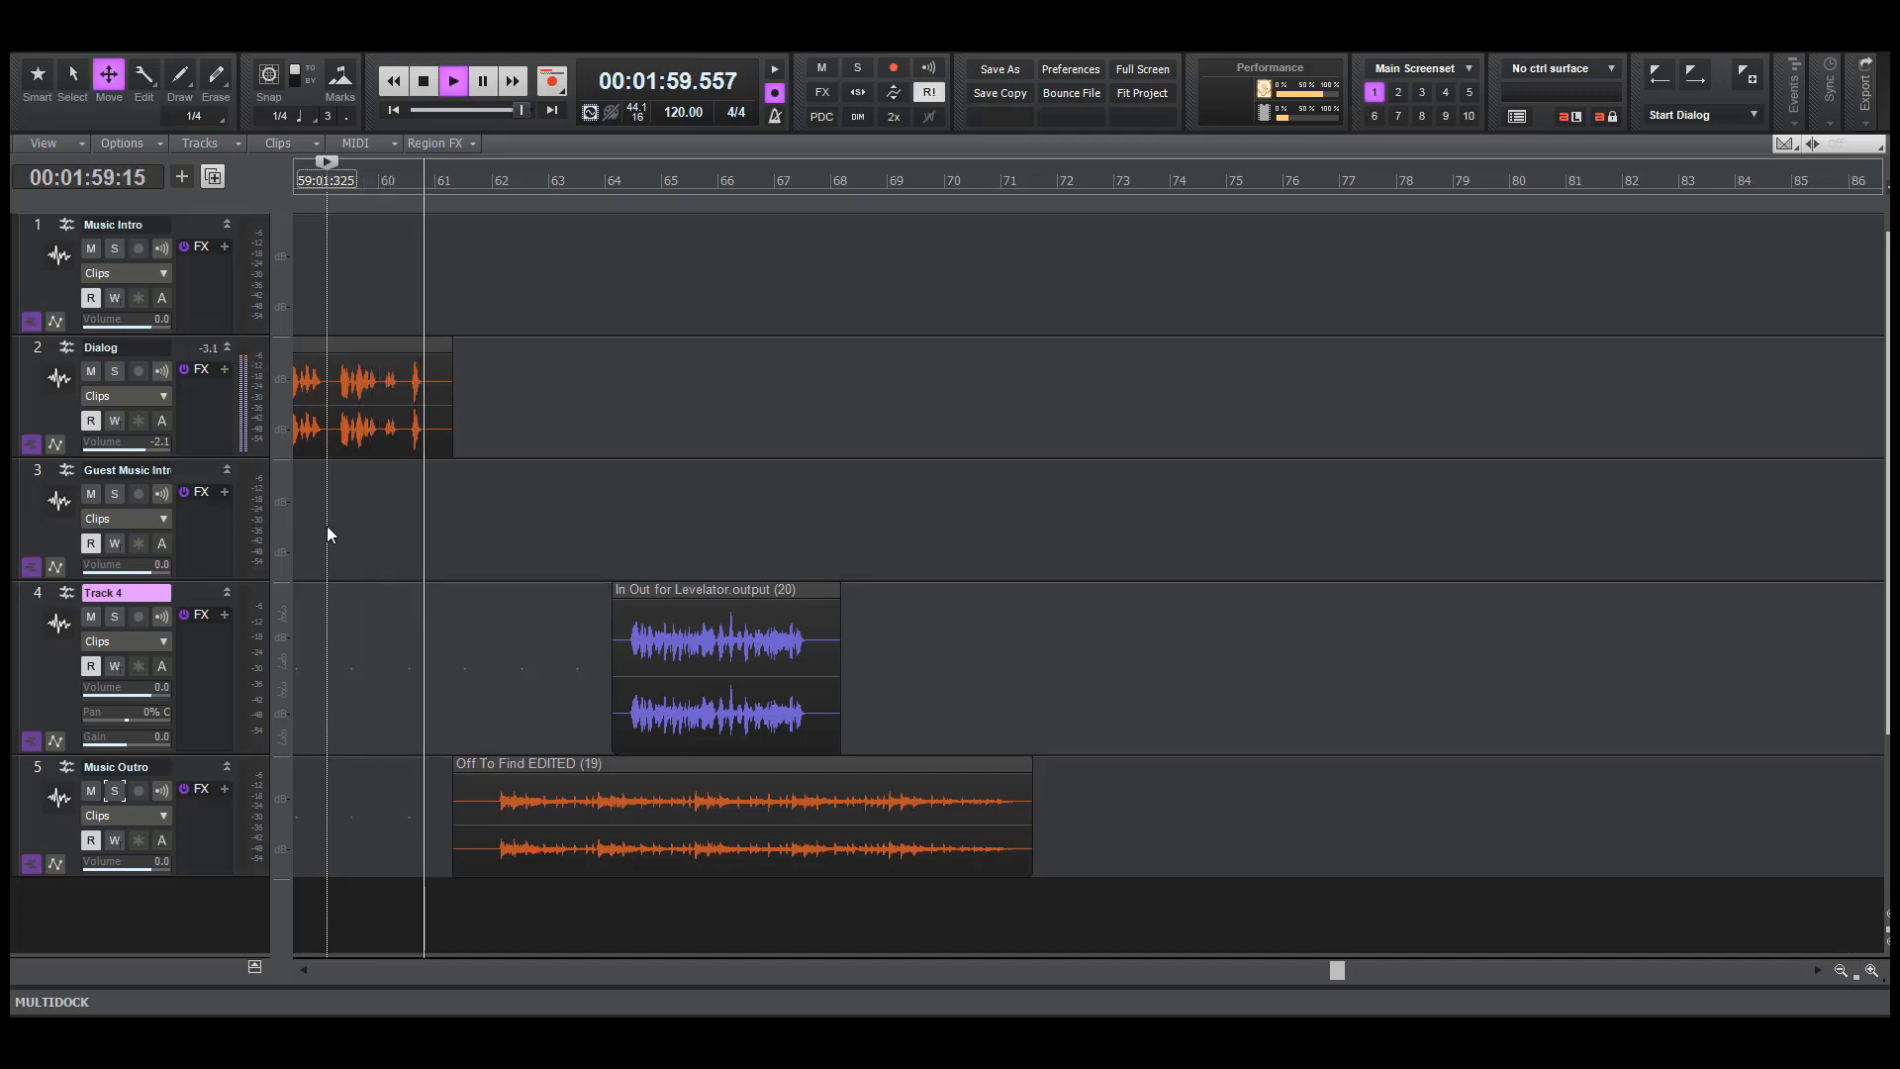
key(space)
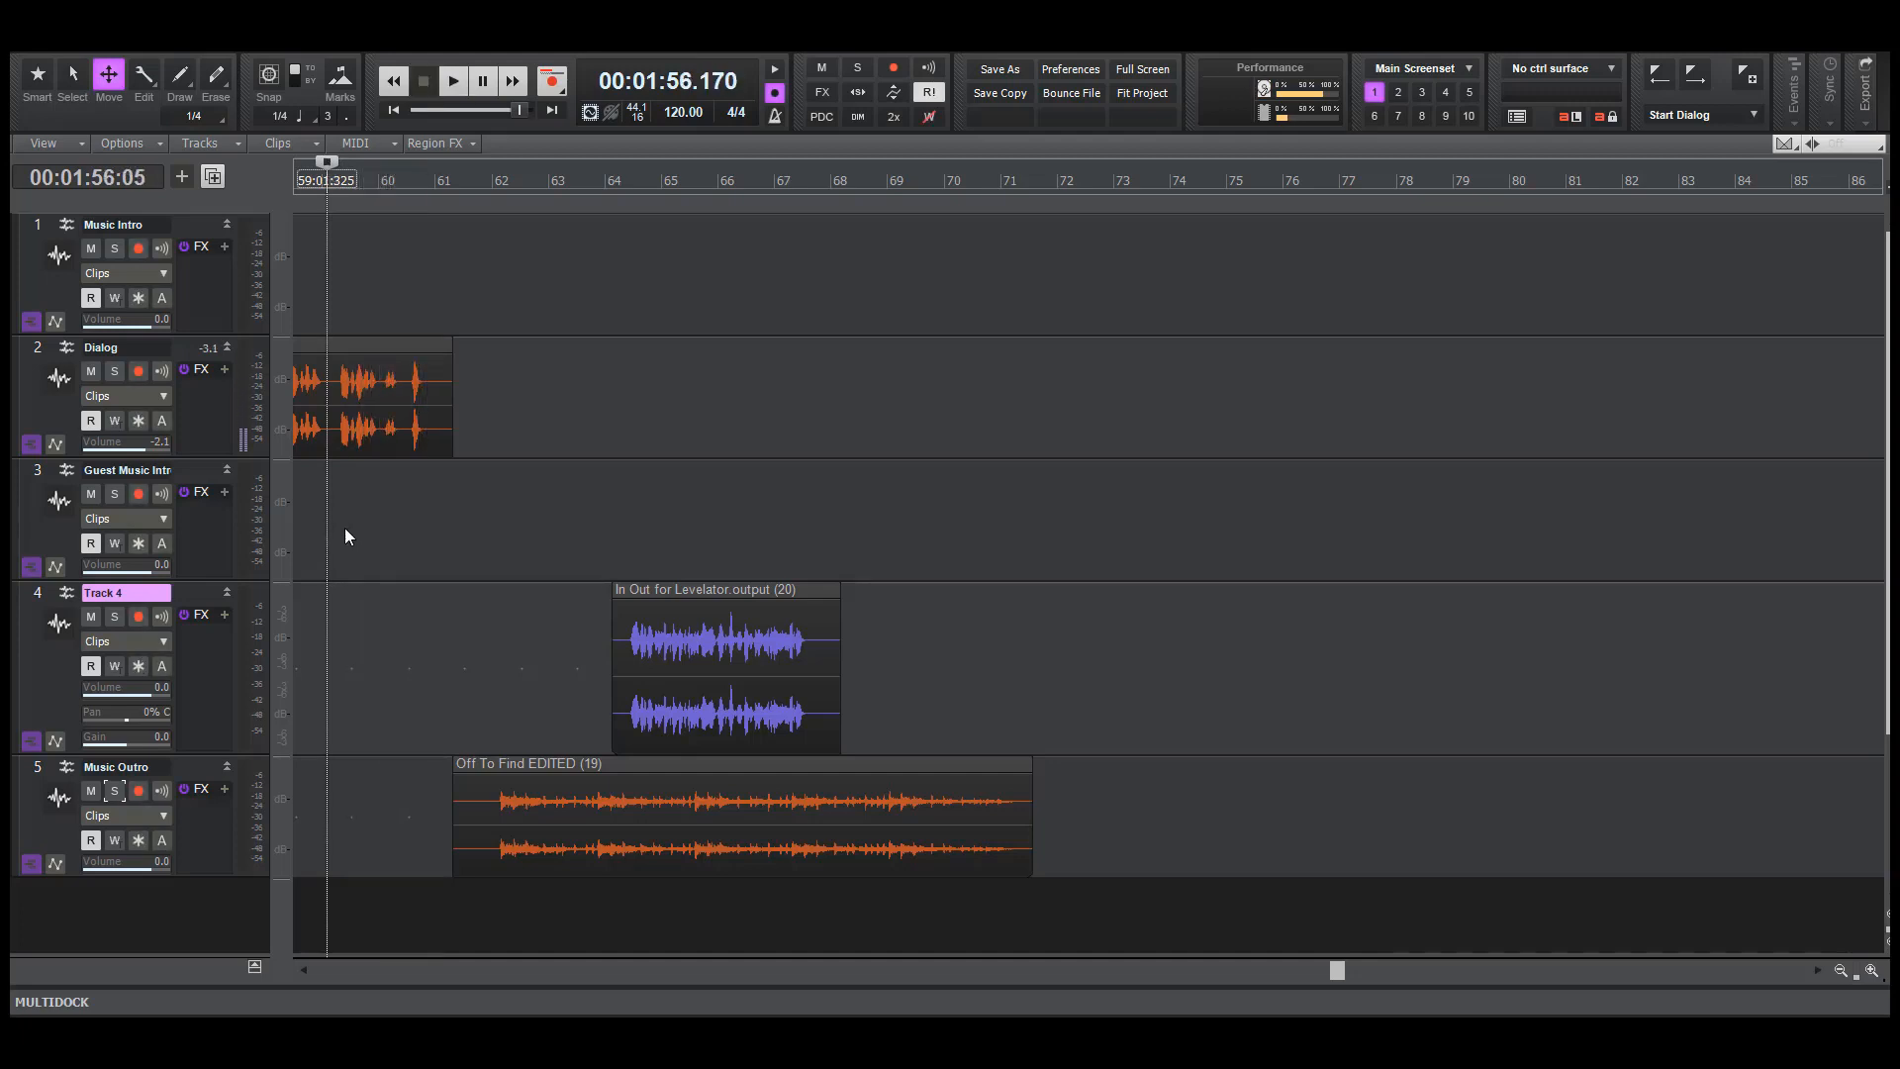
click(427, 543)
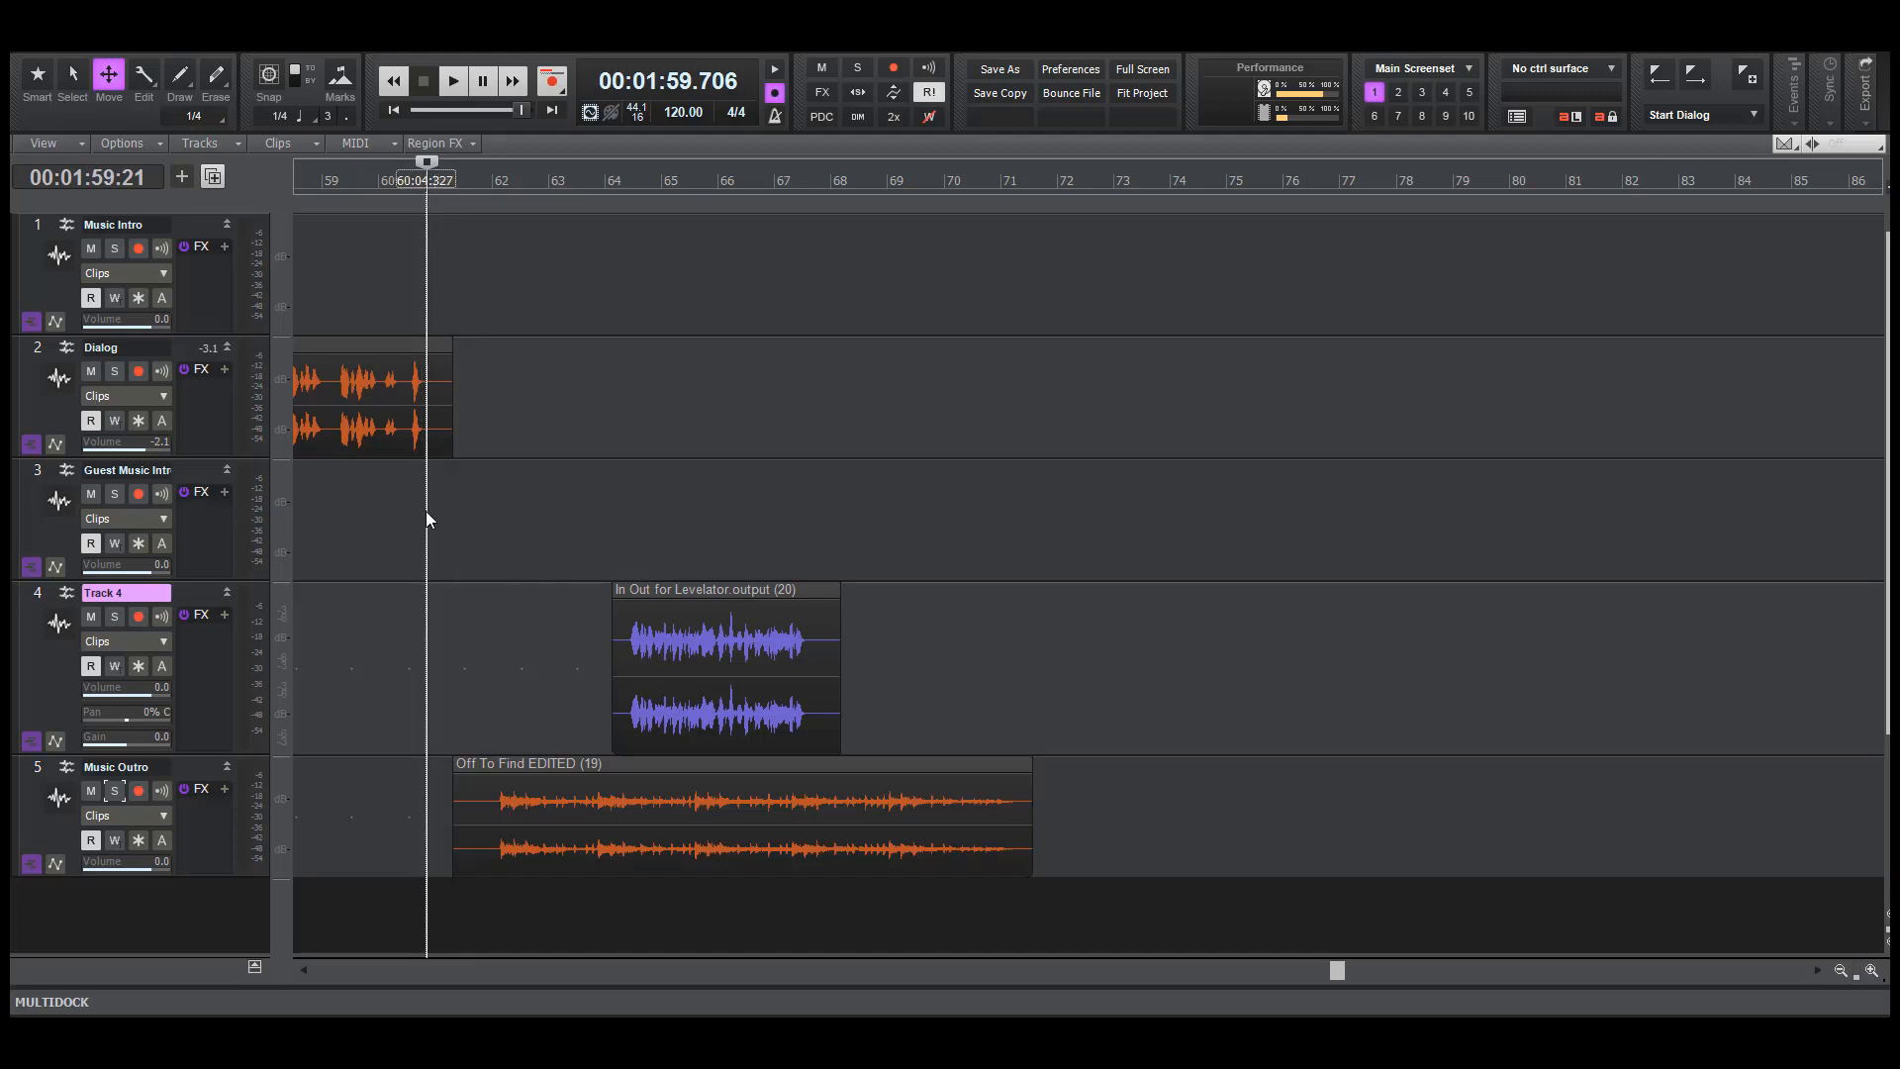
click(425, 511)
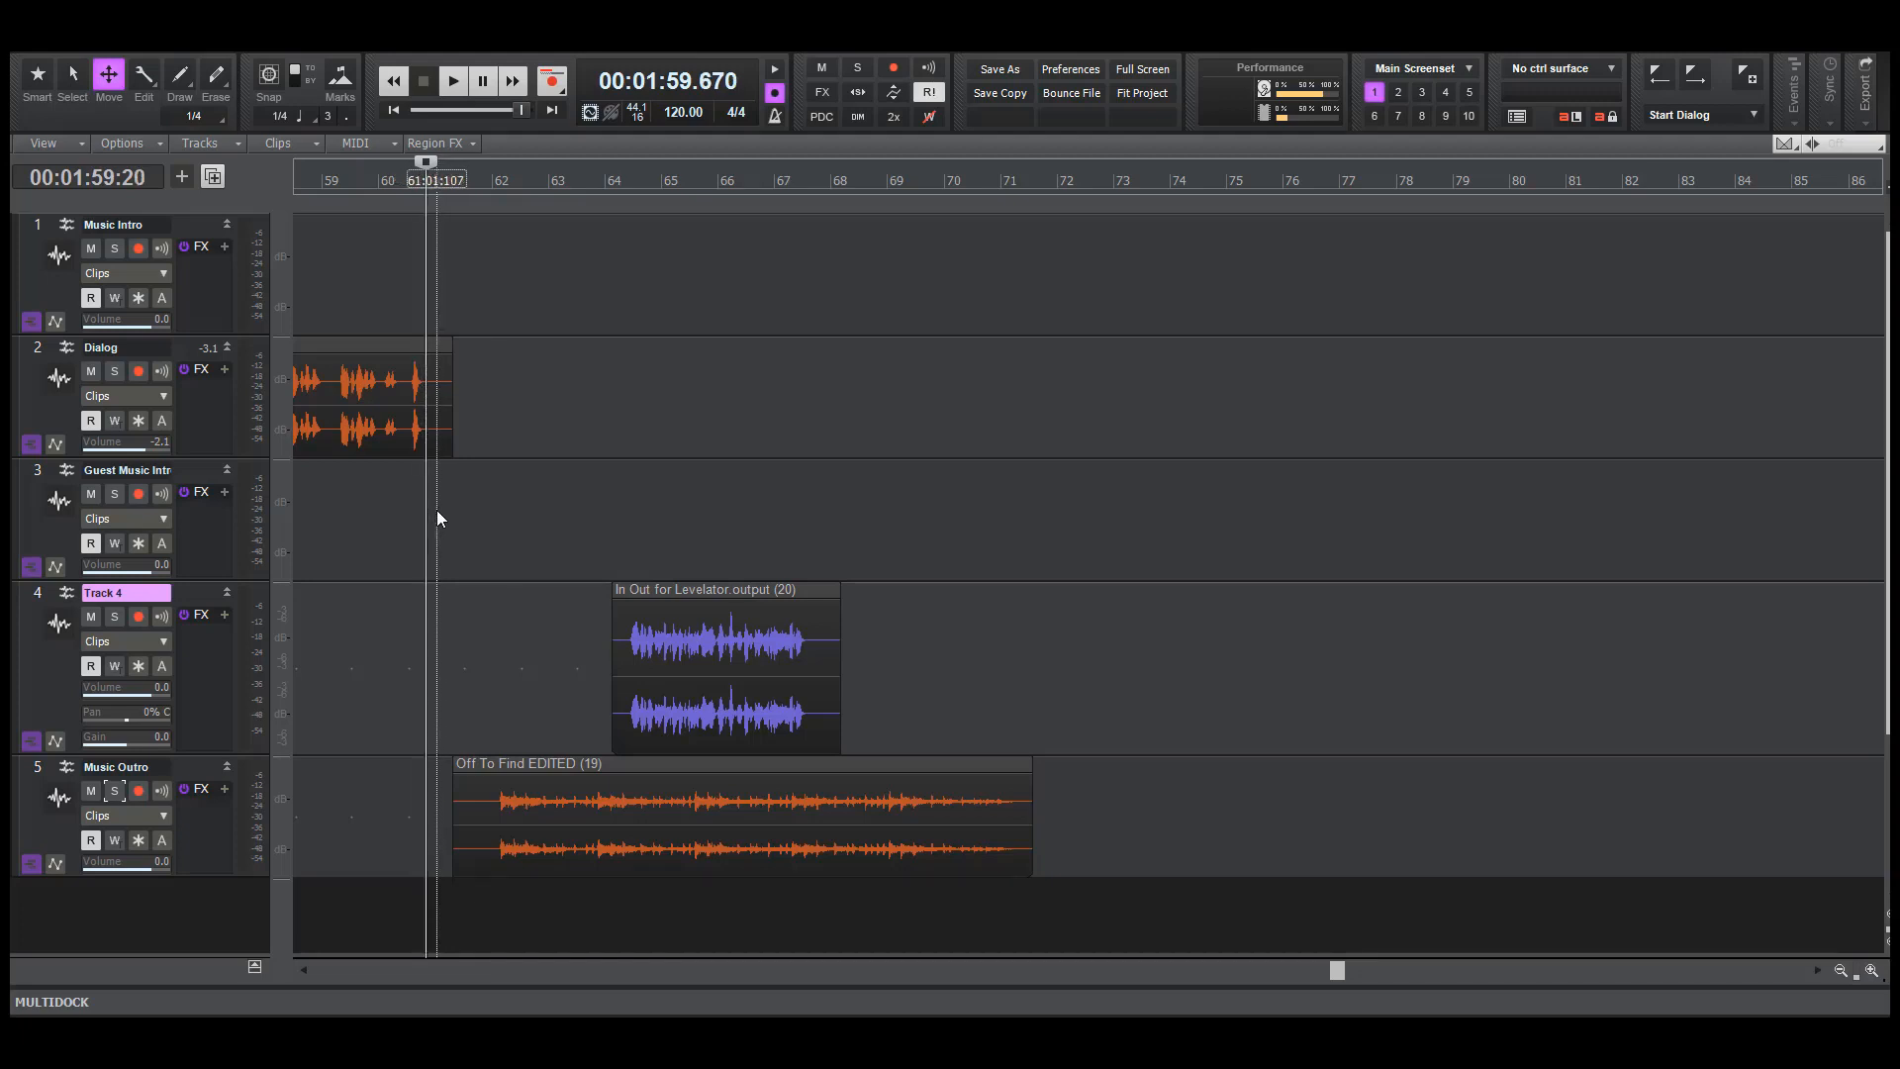
Move the Off To Find EDITED clip on Music Outro earlier to start just after bar 60, and play it from mid-bar 60
key(F6)
key(F7)
drag(608, 793, 545, 791)
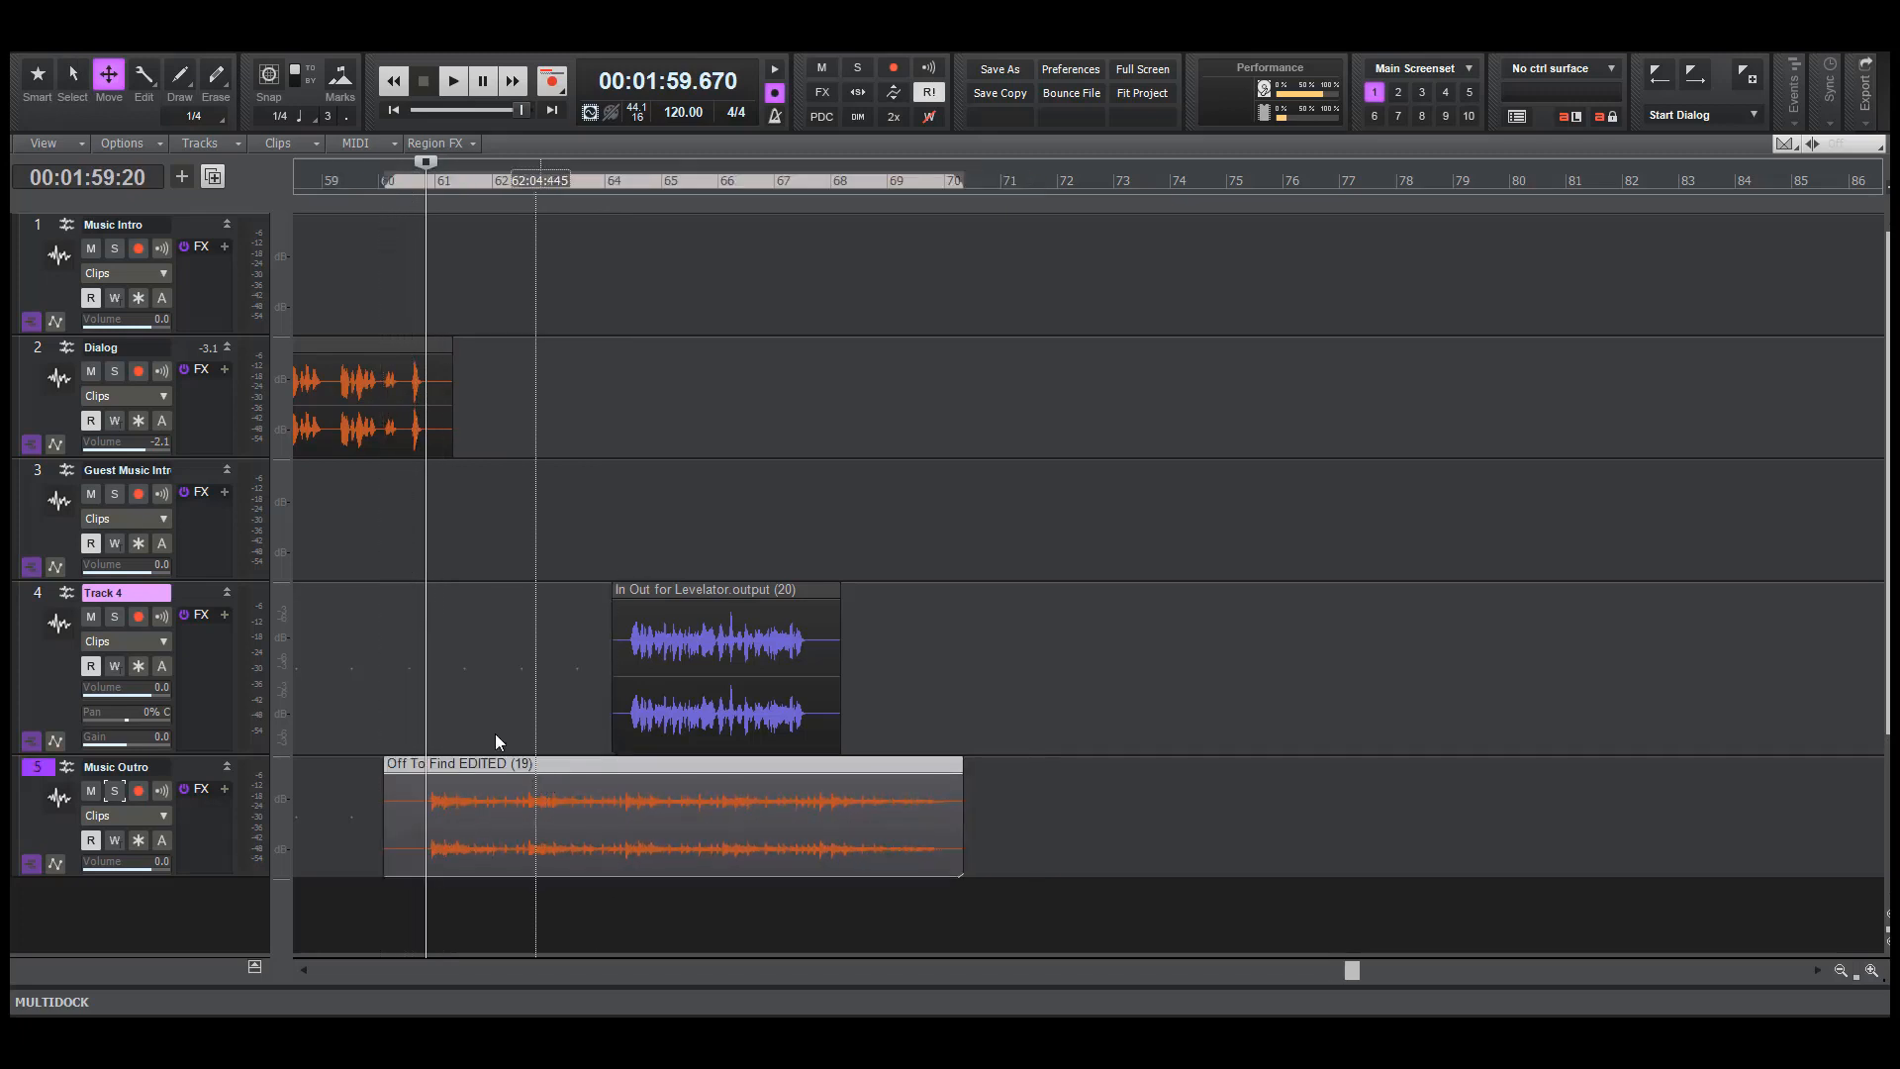
click(402, 645)
key(space)
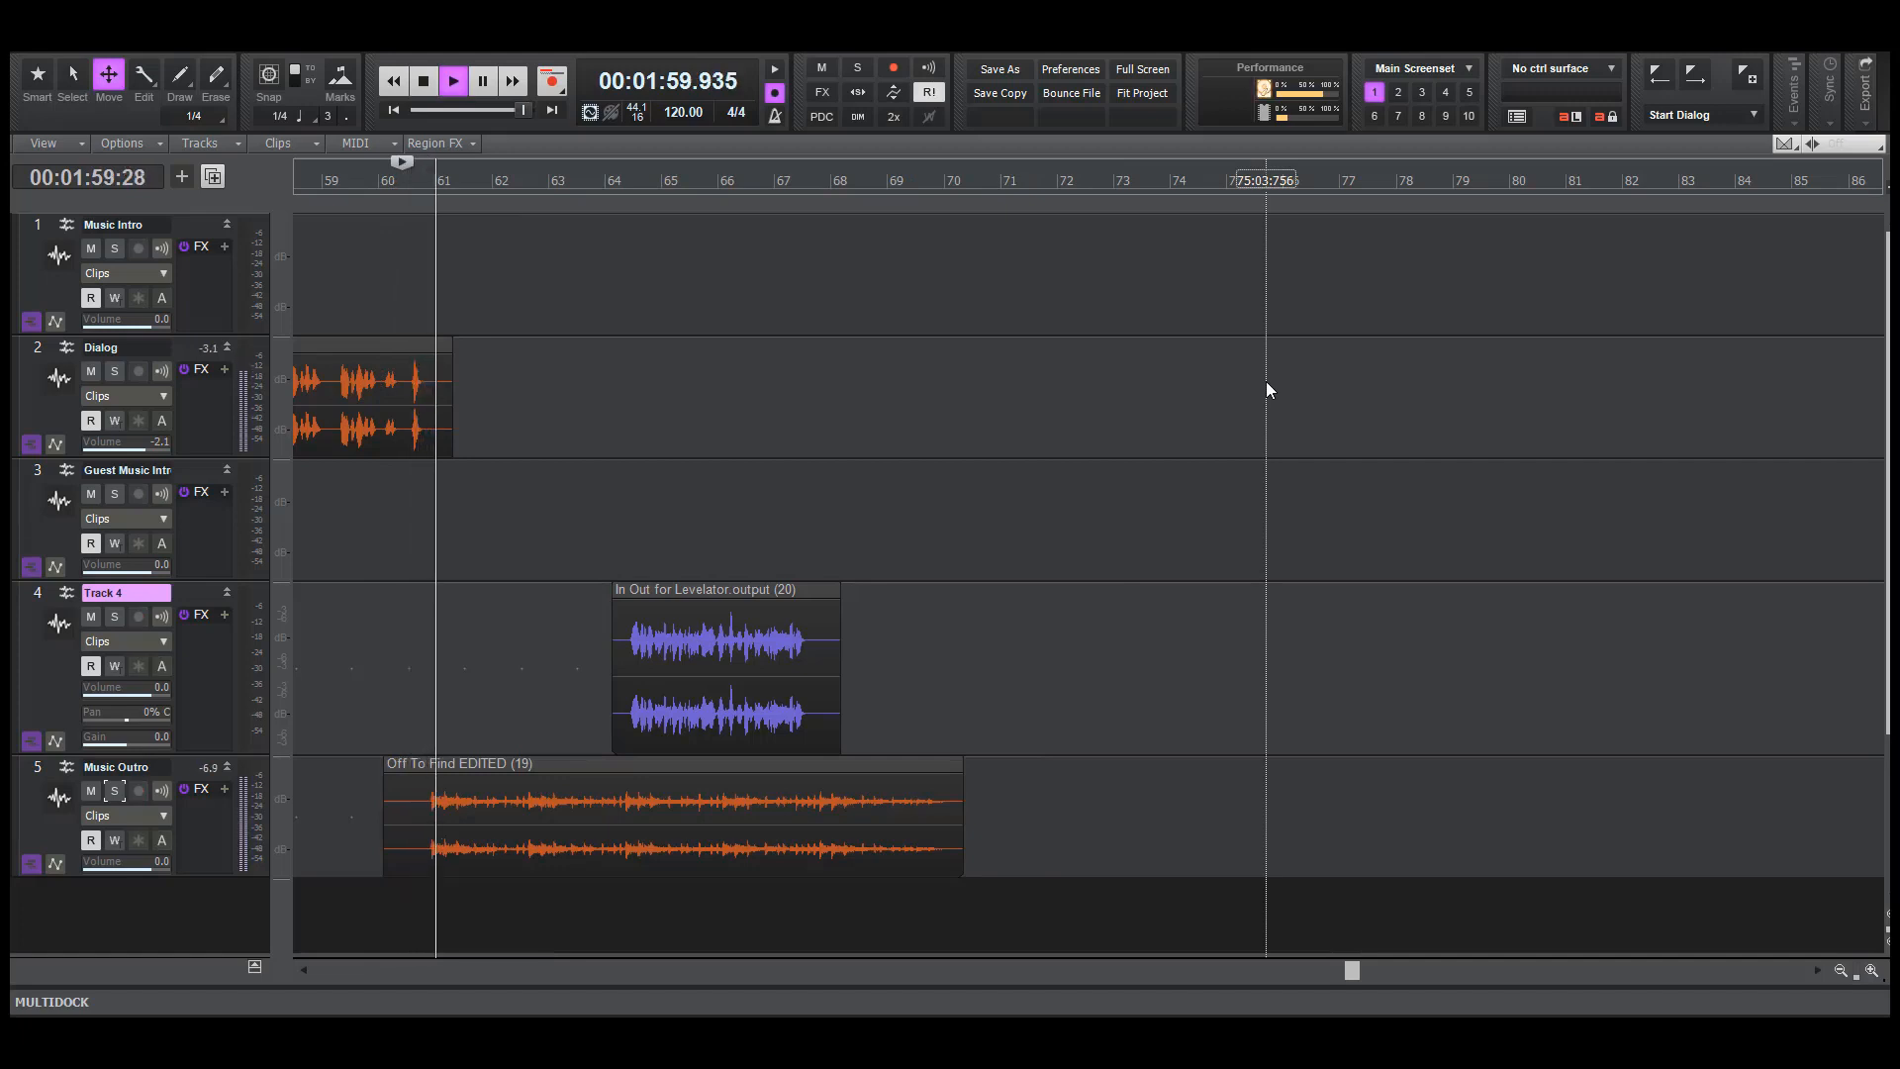
Nudge the outro music clip slightly earlier in two small moves to start just before bar 60, playing the transition after each
key(space)
click(697, 816)
drag(698, 816, 696, 817)
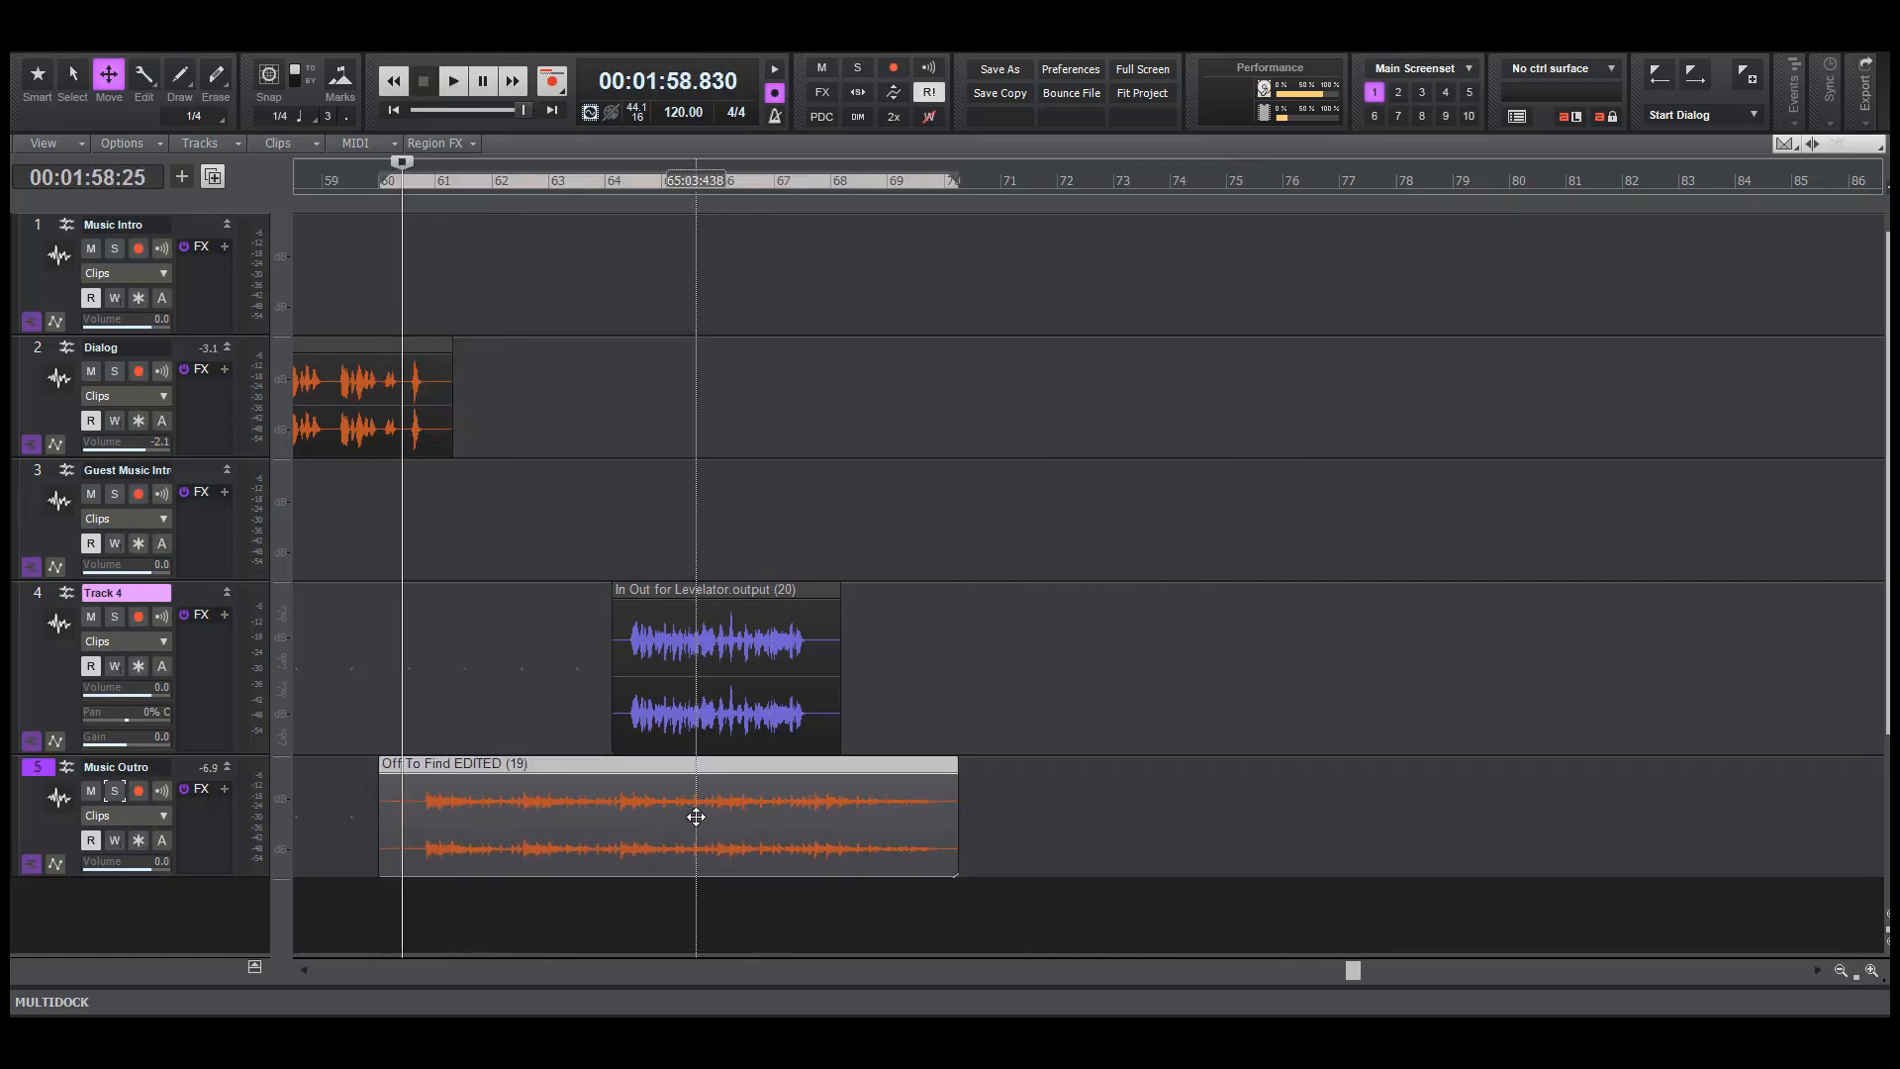
key(space)
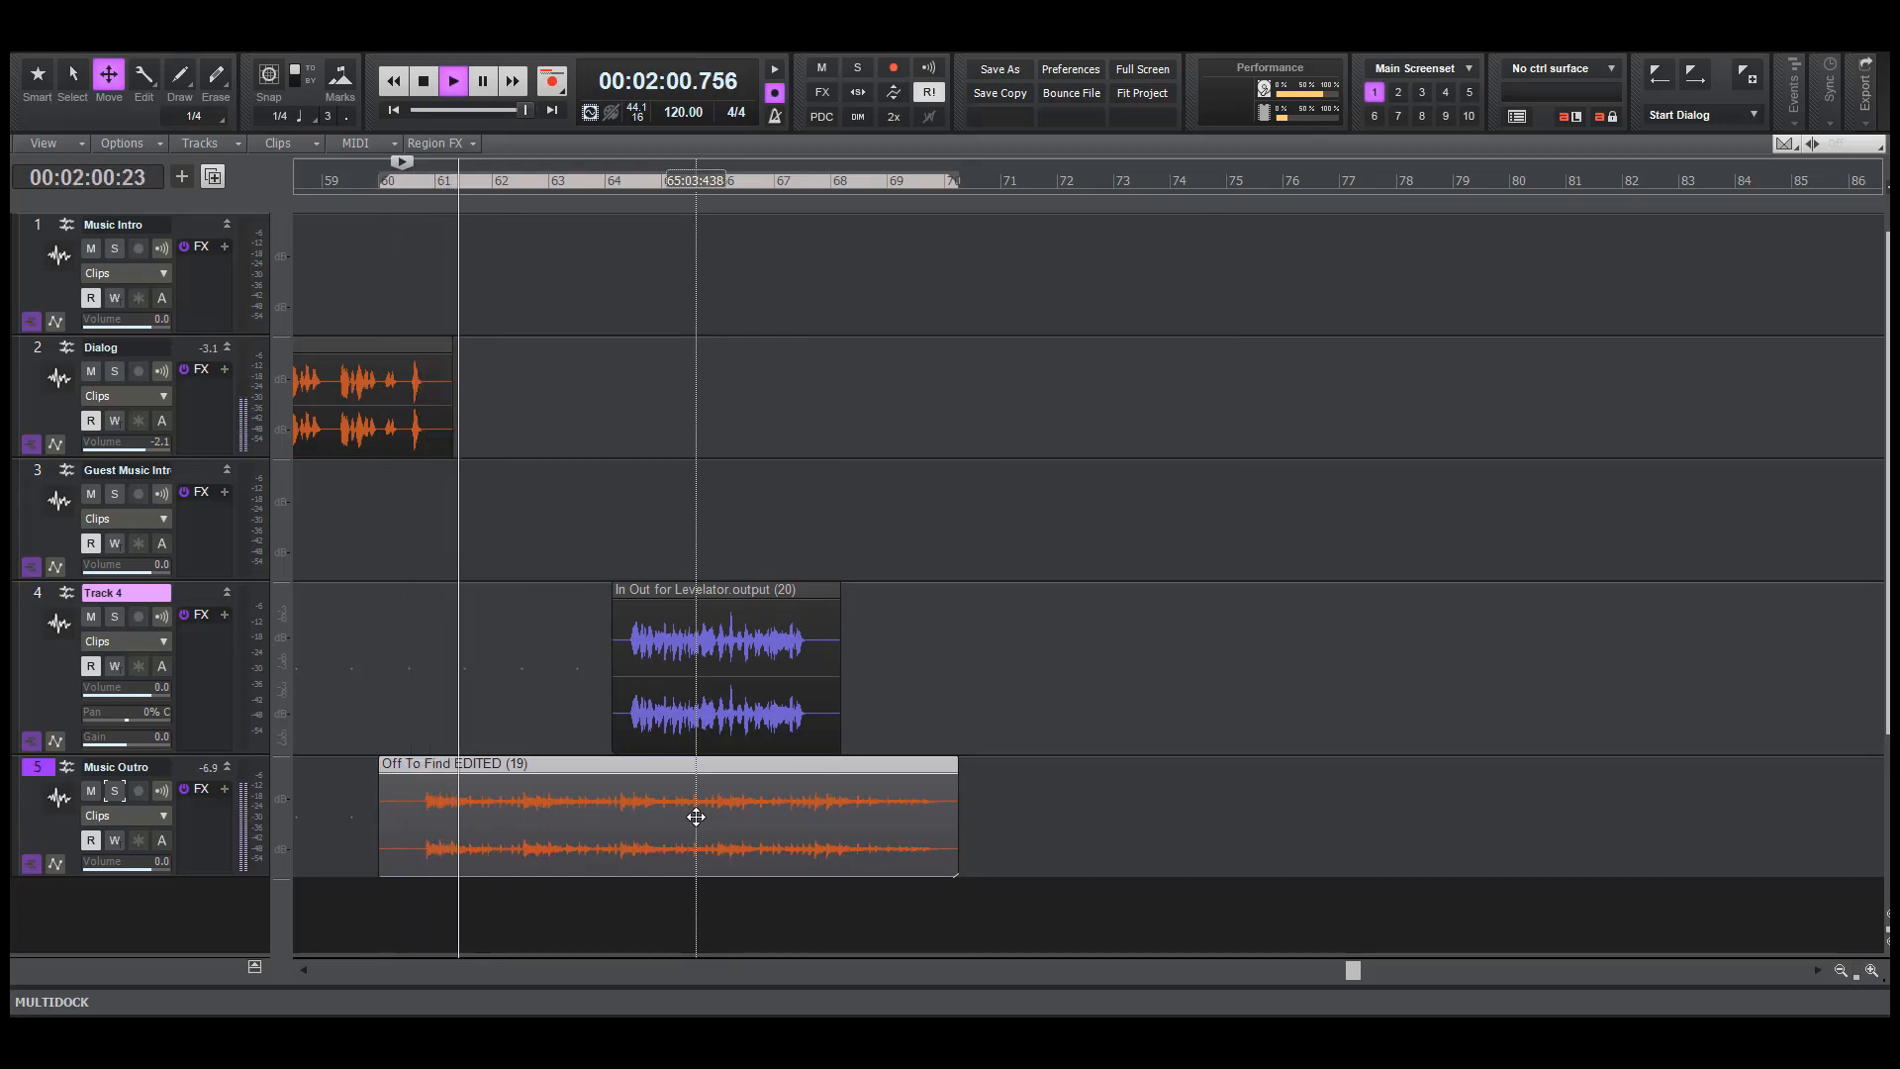
key(space)
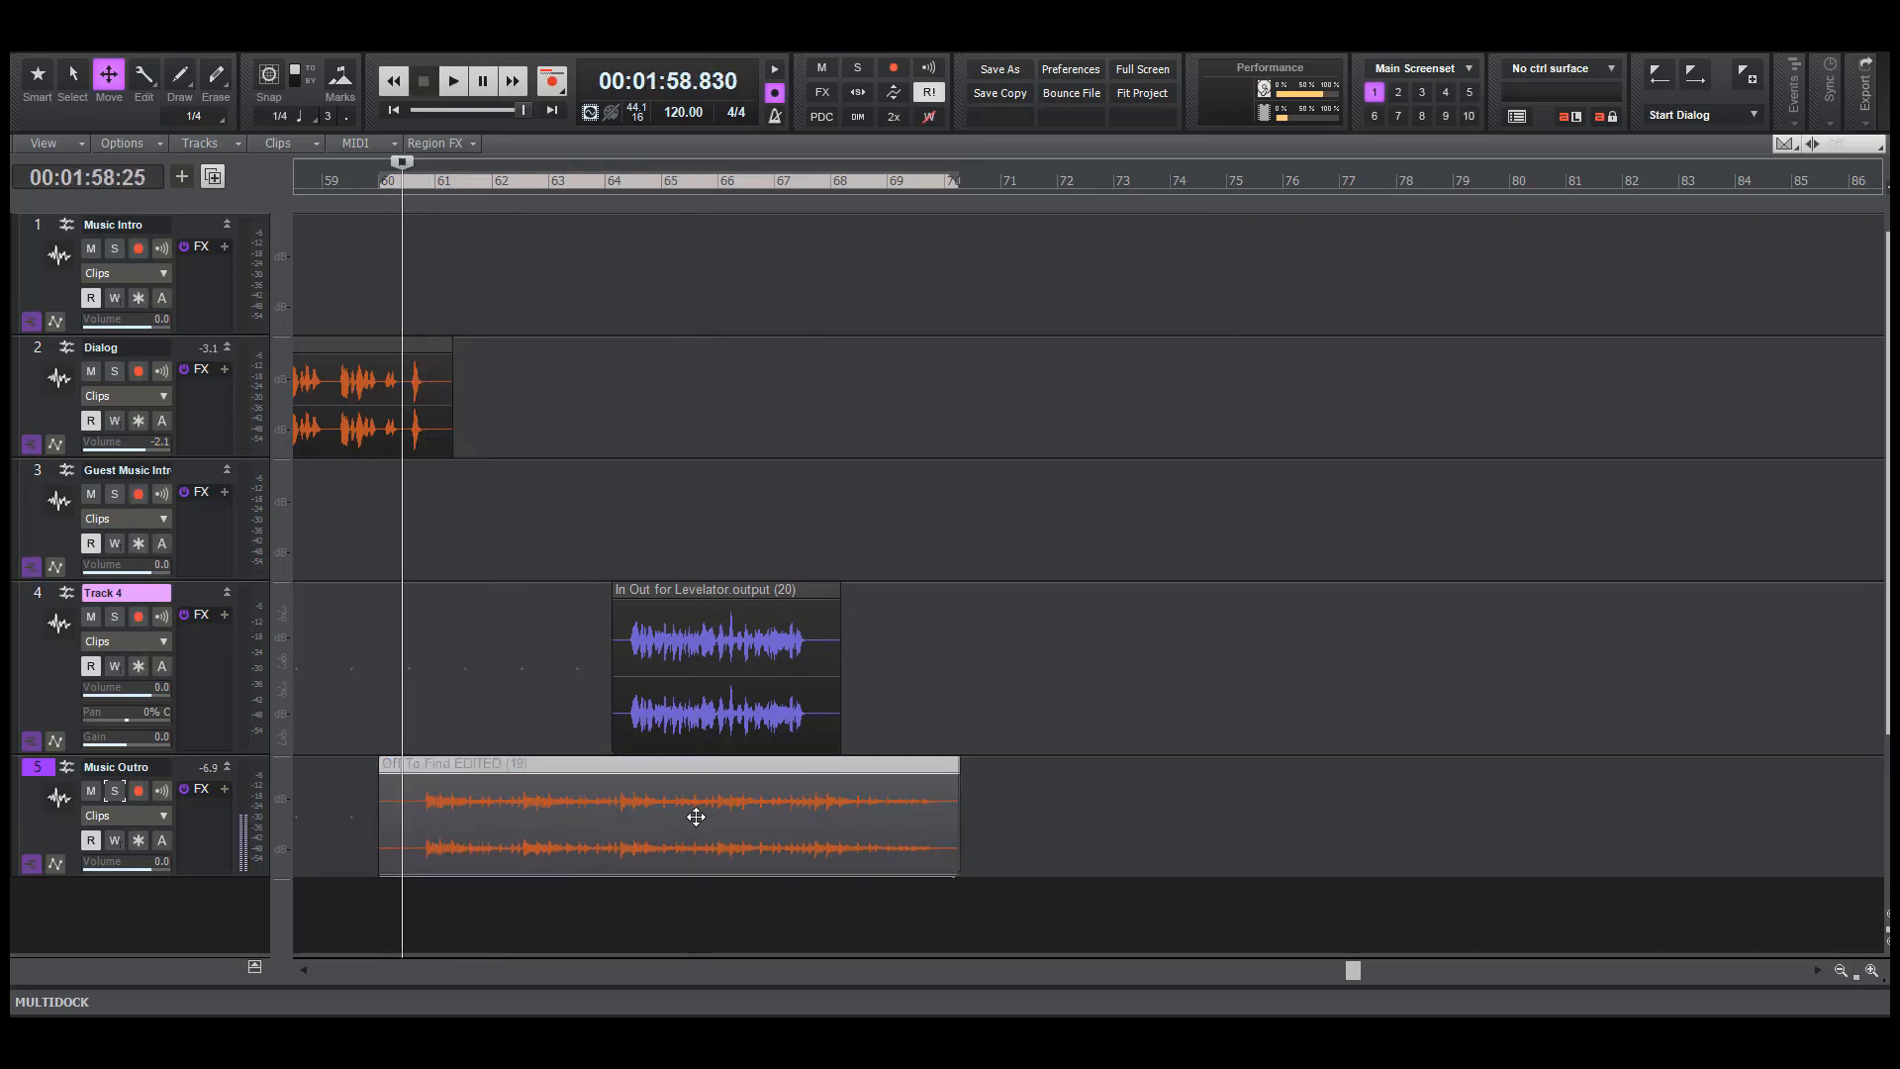
drag(694, 816, 693, 816)
key(space)
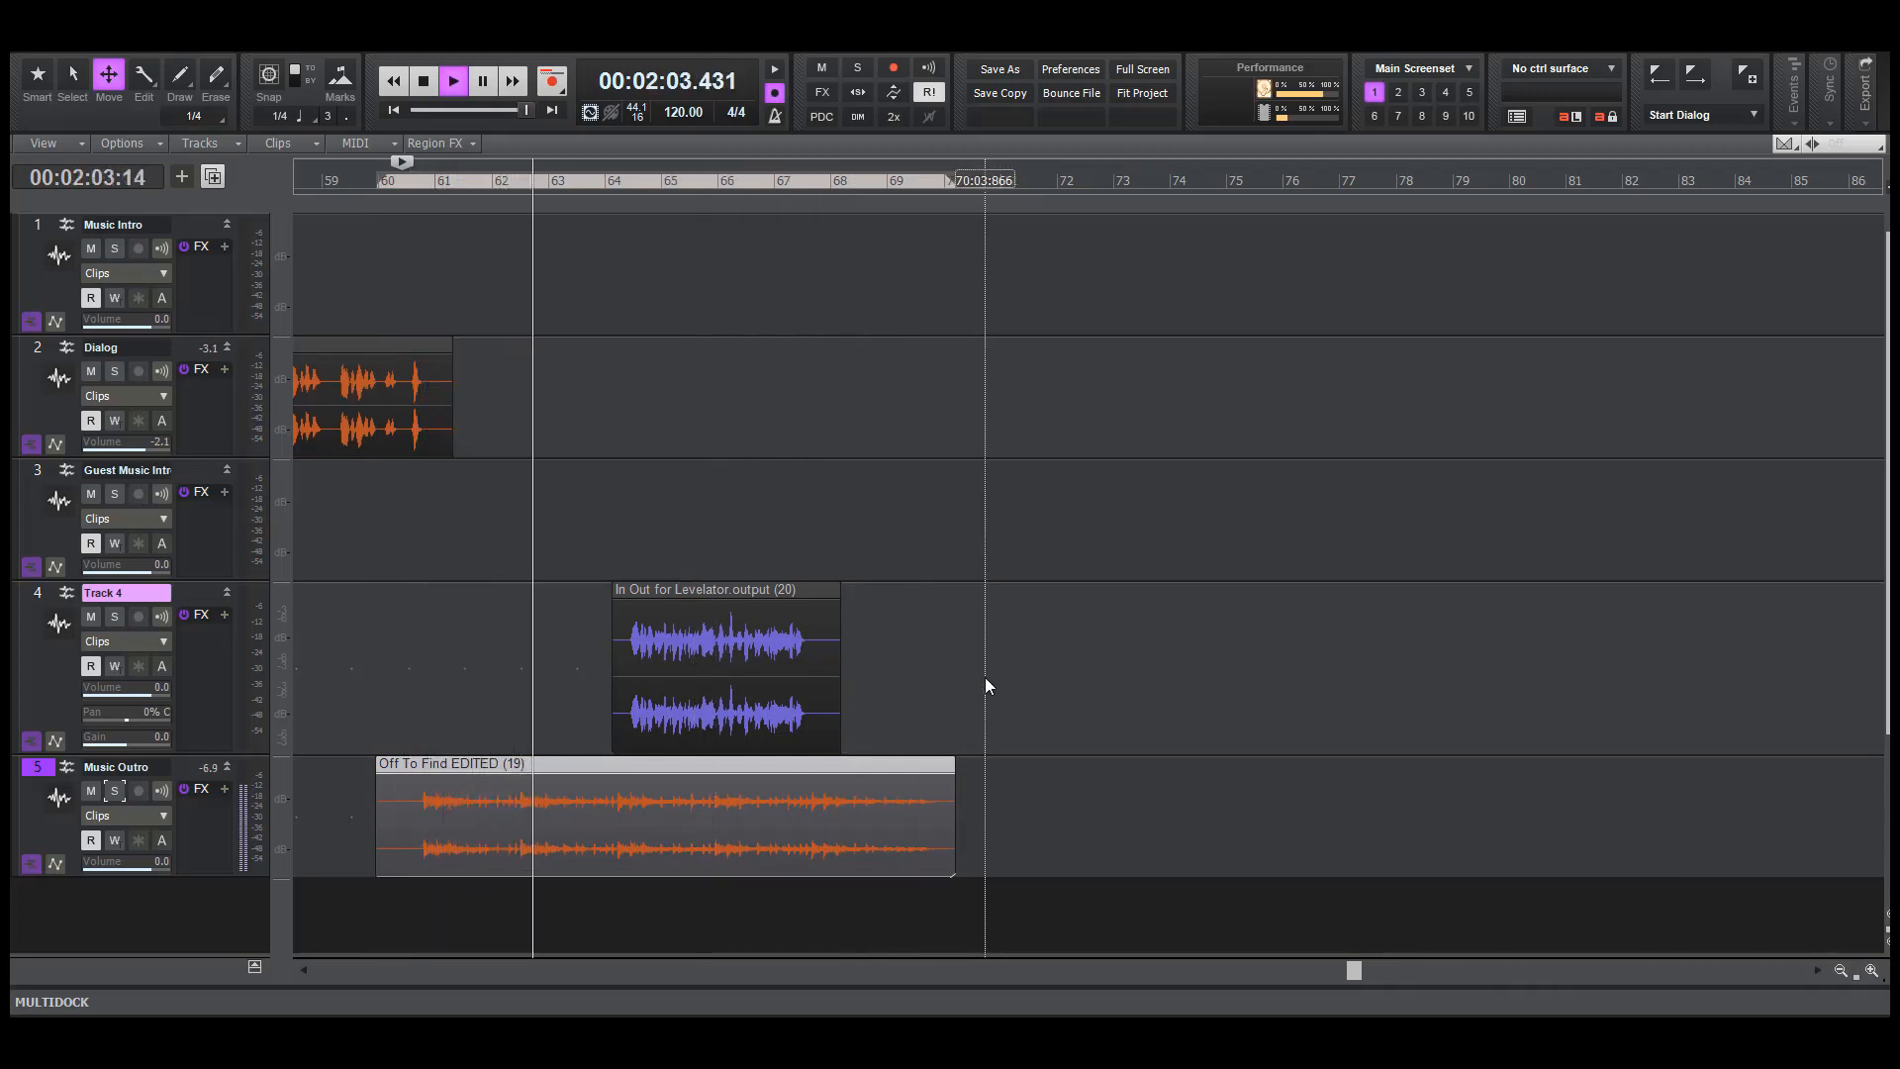
key(space)
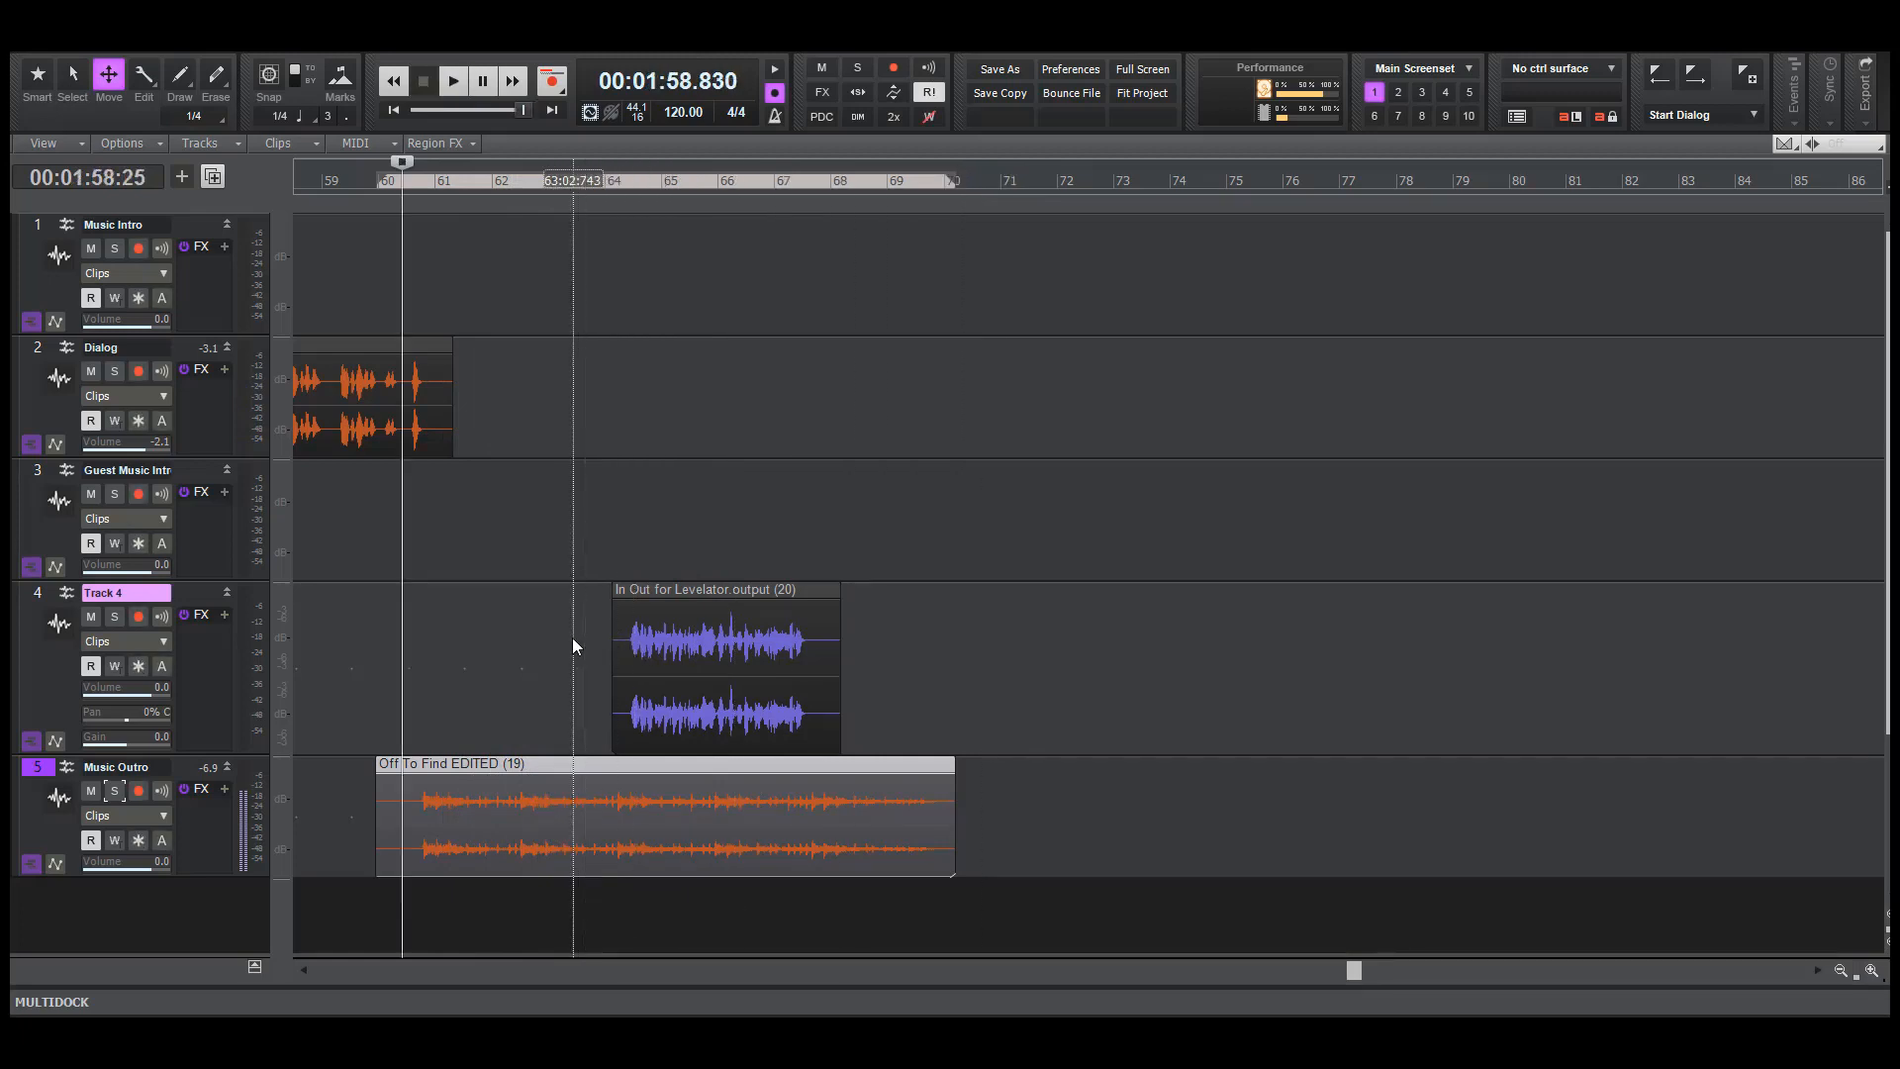
Move the host outro clip on Track 4 earlier to start at about bar 63, and play it from about mid-bar 62
click(569, 673)
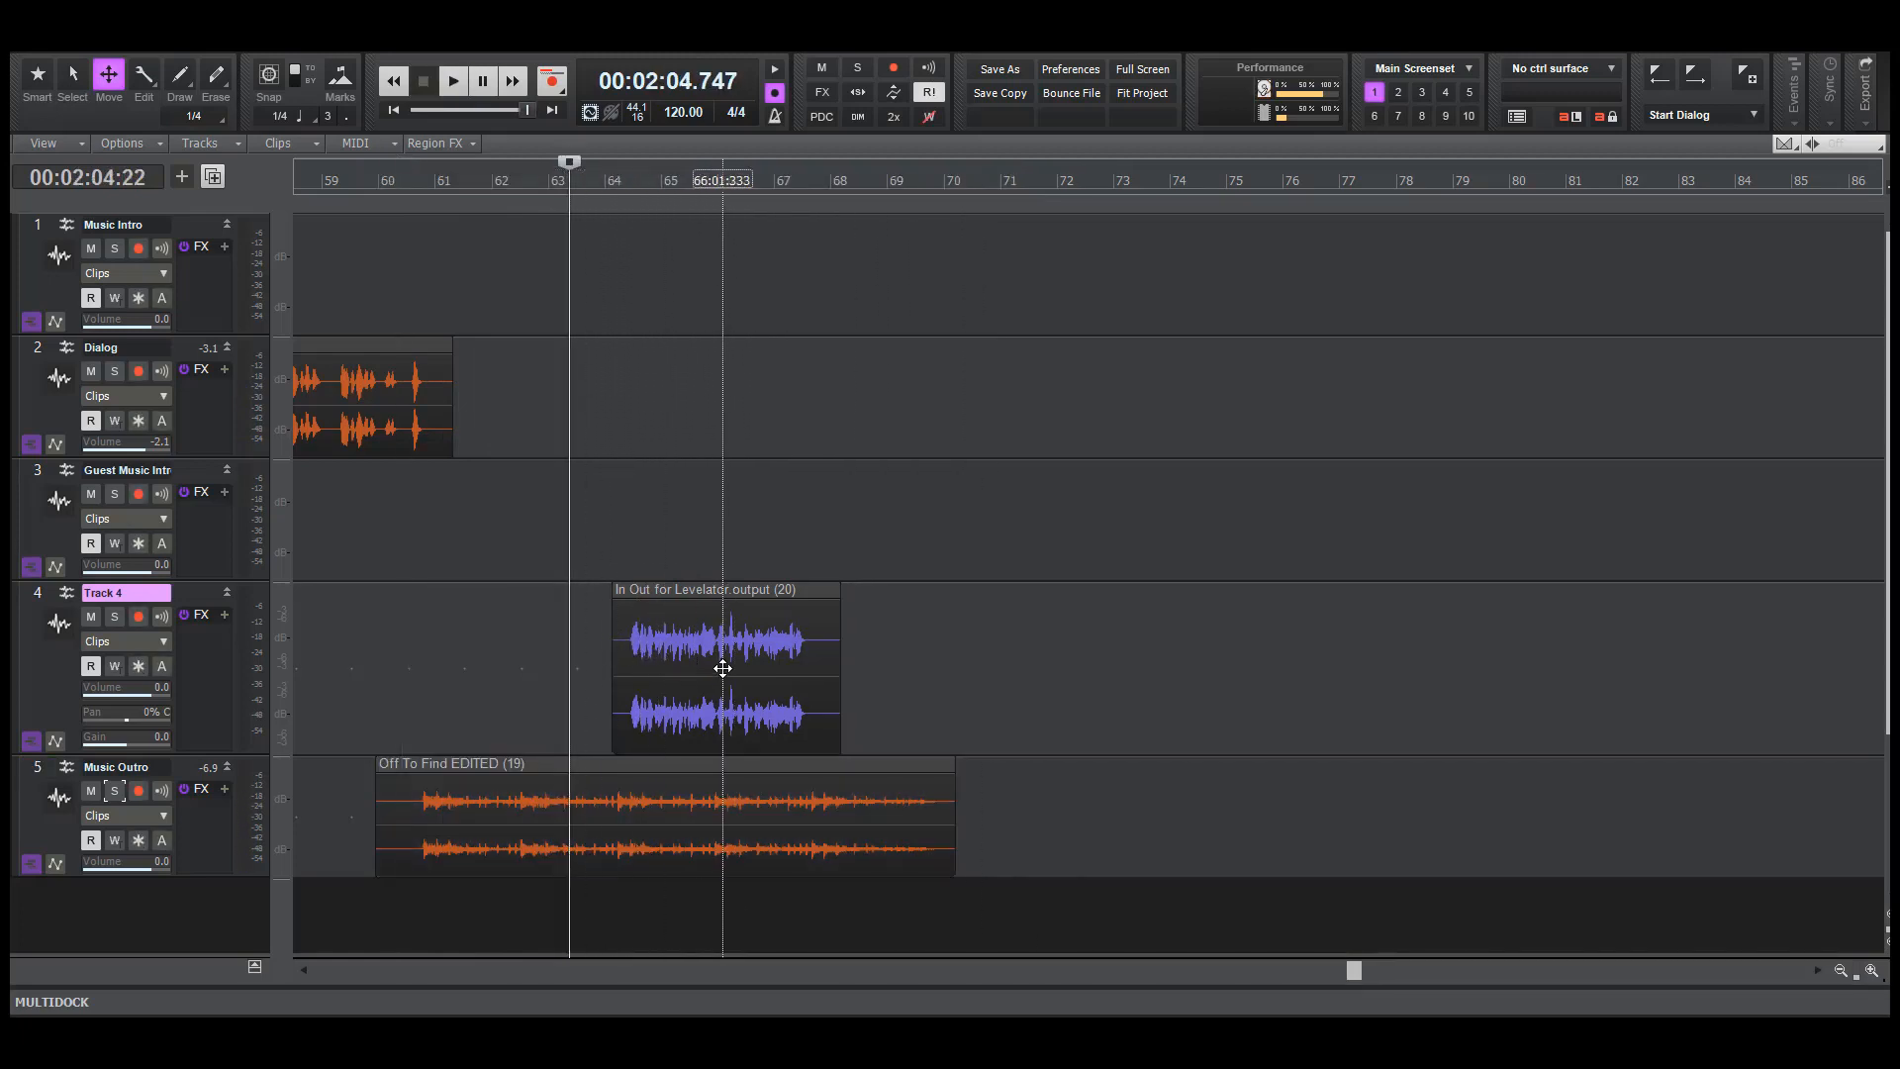
drag(722, 668, 664, 654)
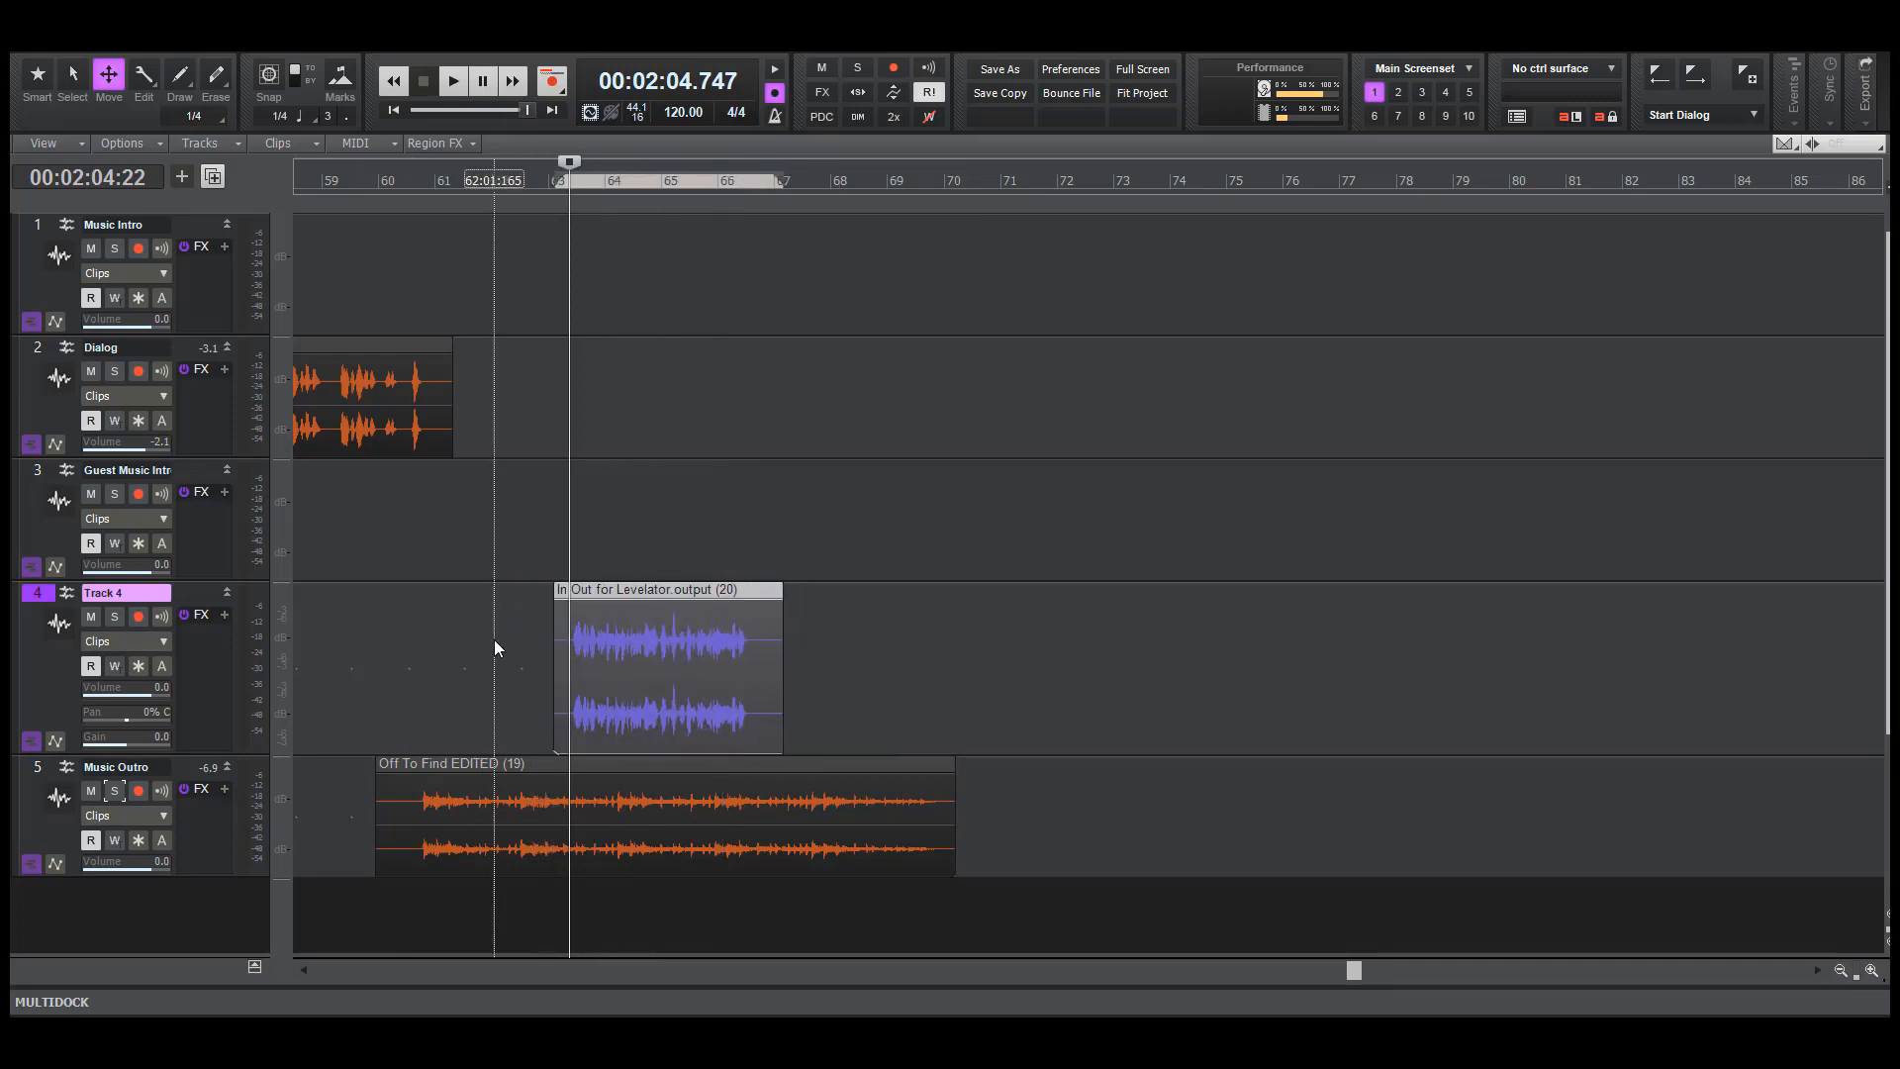
click(509, 641)
key(space)
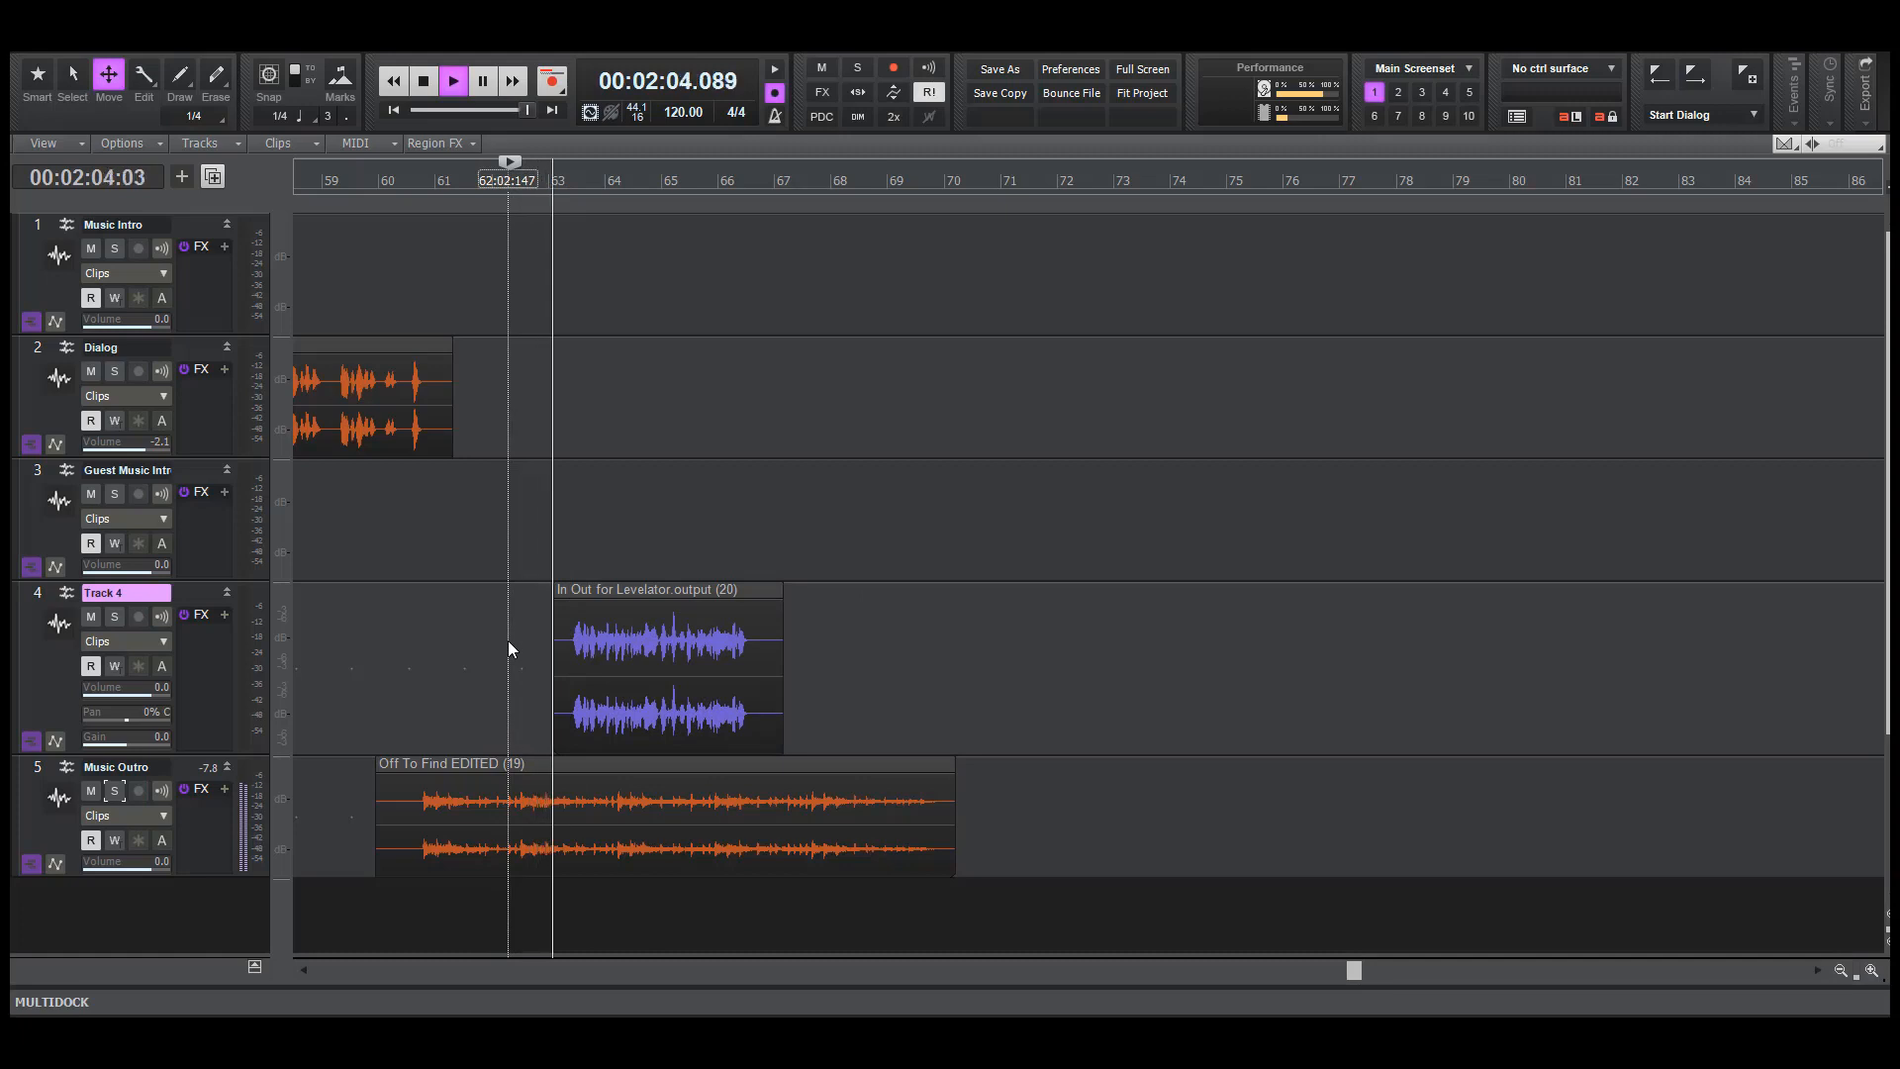
key(space)
Shift the host outro clip slightly later, to about a beat after bar 63, and audition it against the outro music
drag(649, 692, 664, 696)
key(space)
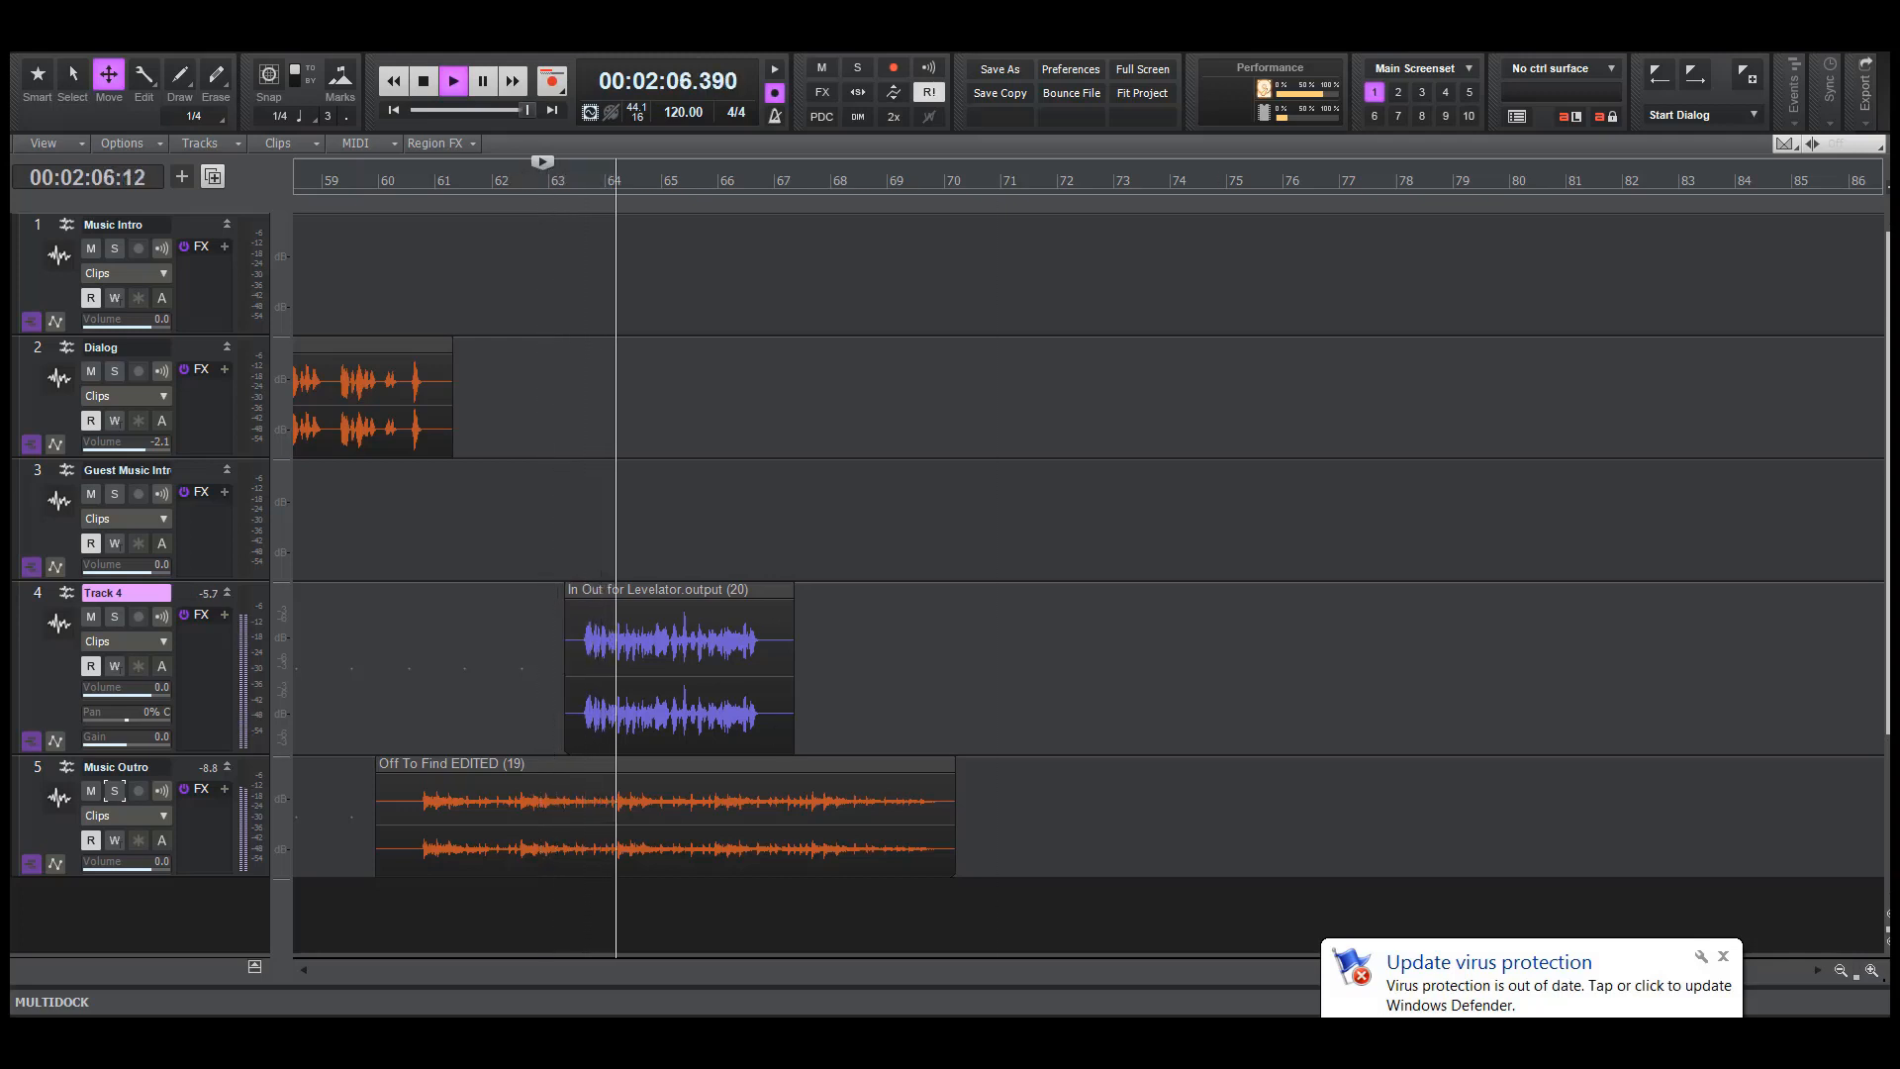
click(1723, 956)
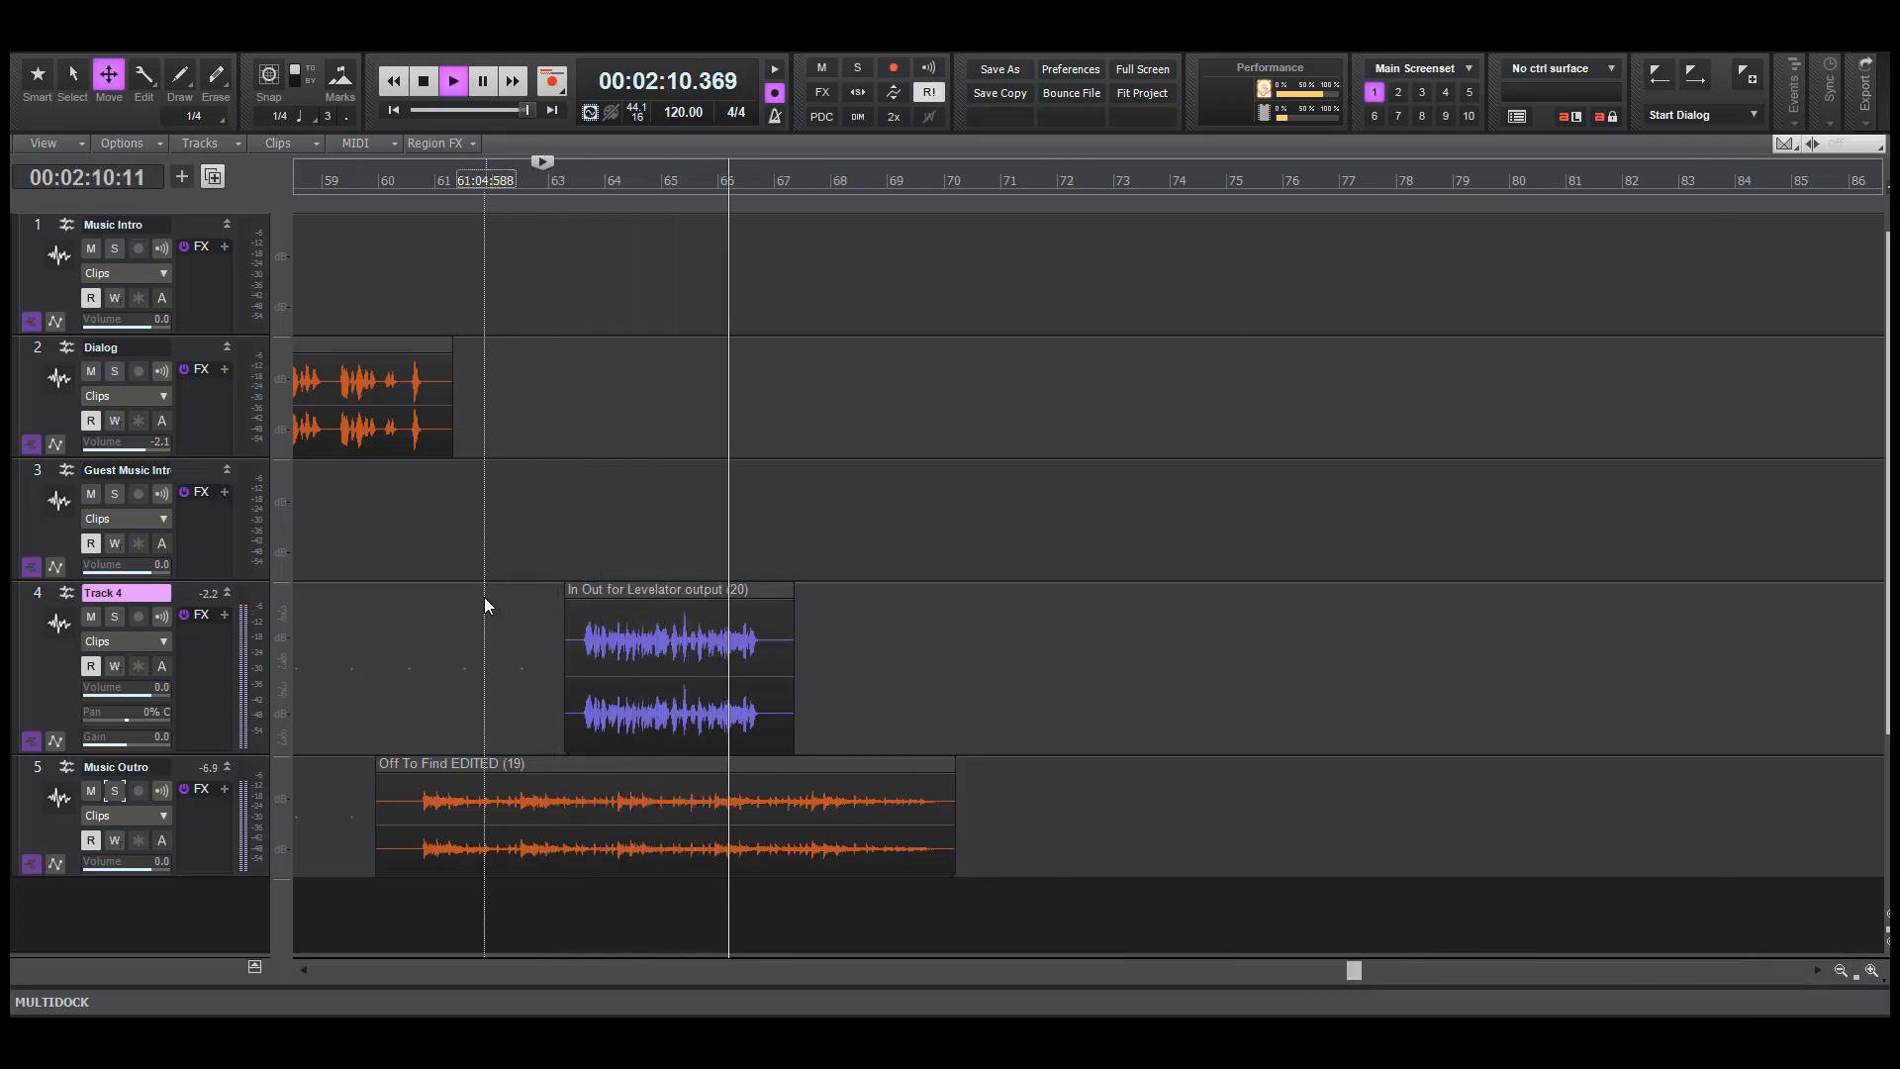
click(554, 398)
key(space)
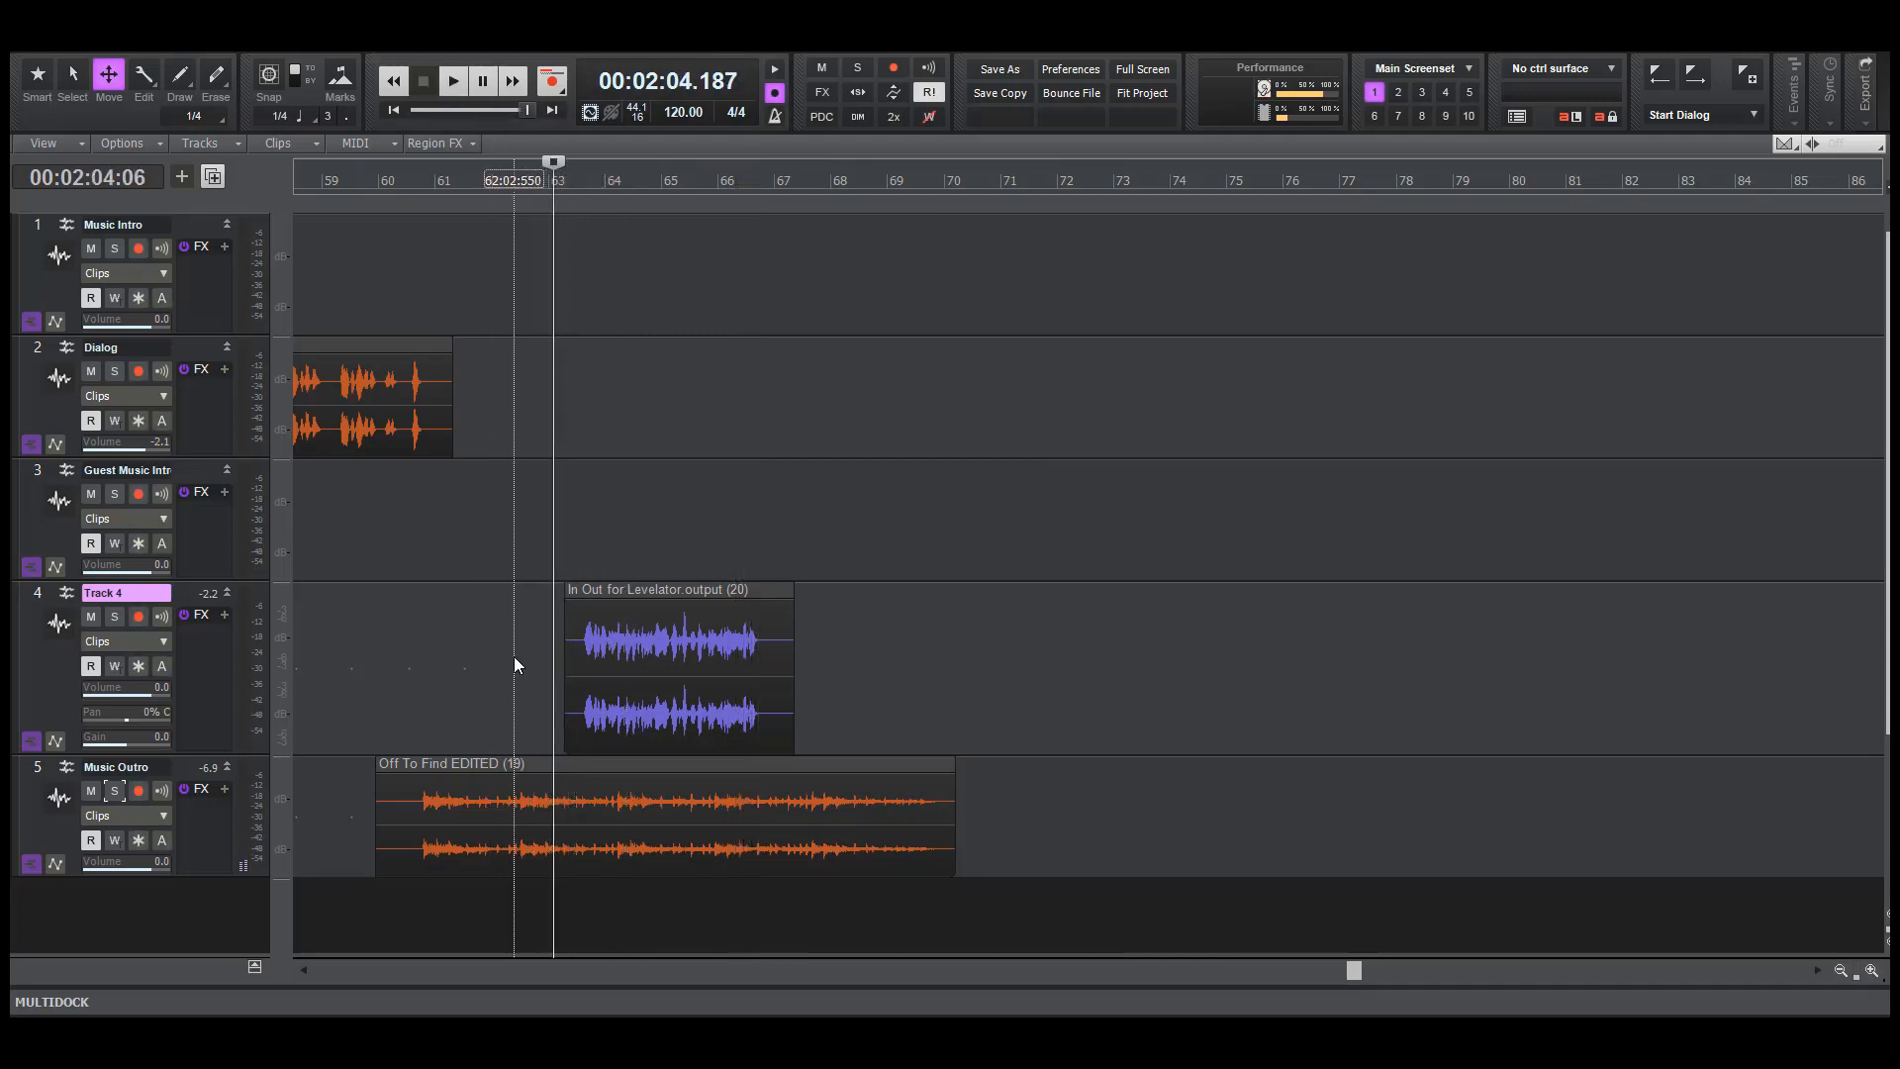
Save the project and enable automation write on the Music Outro track
click(66, 50)
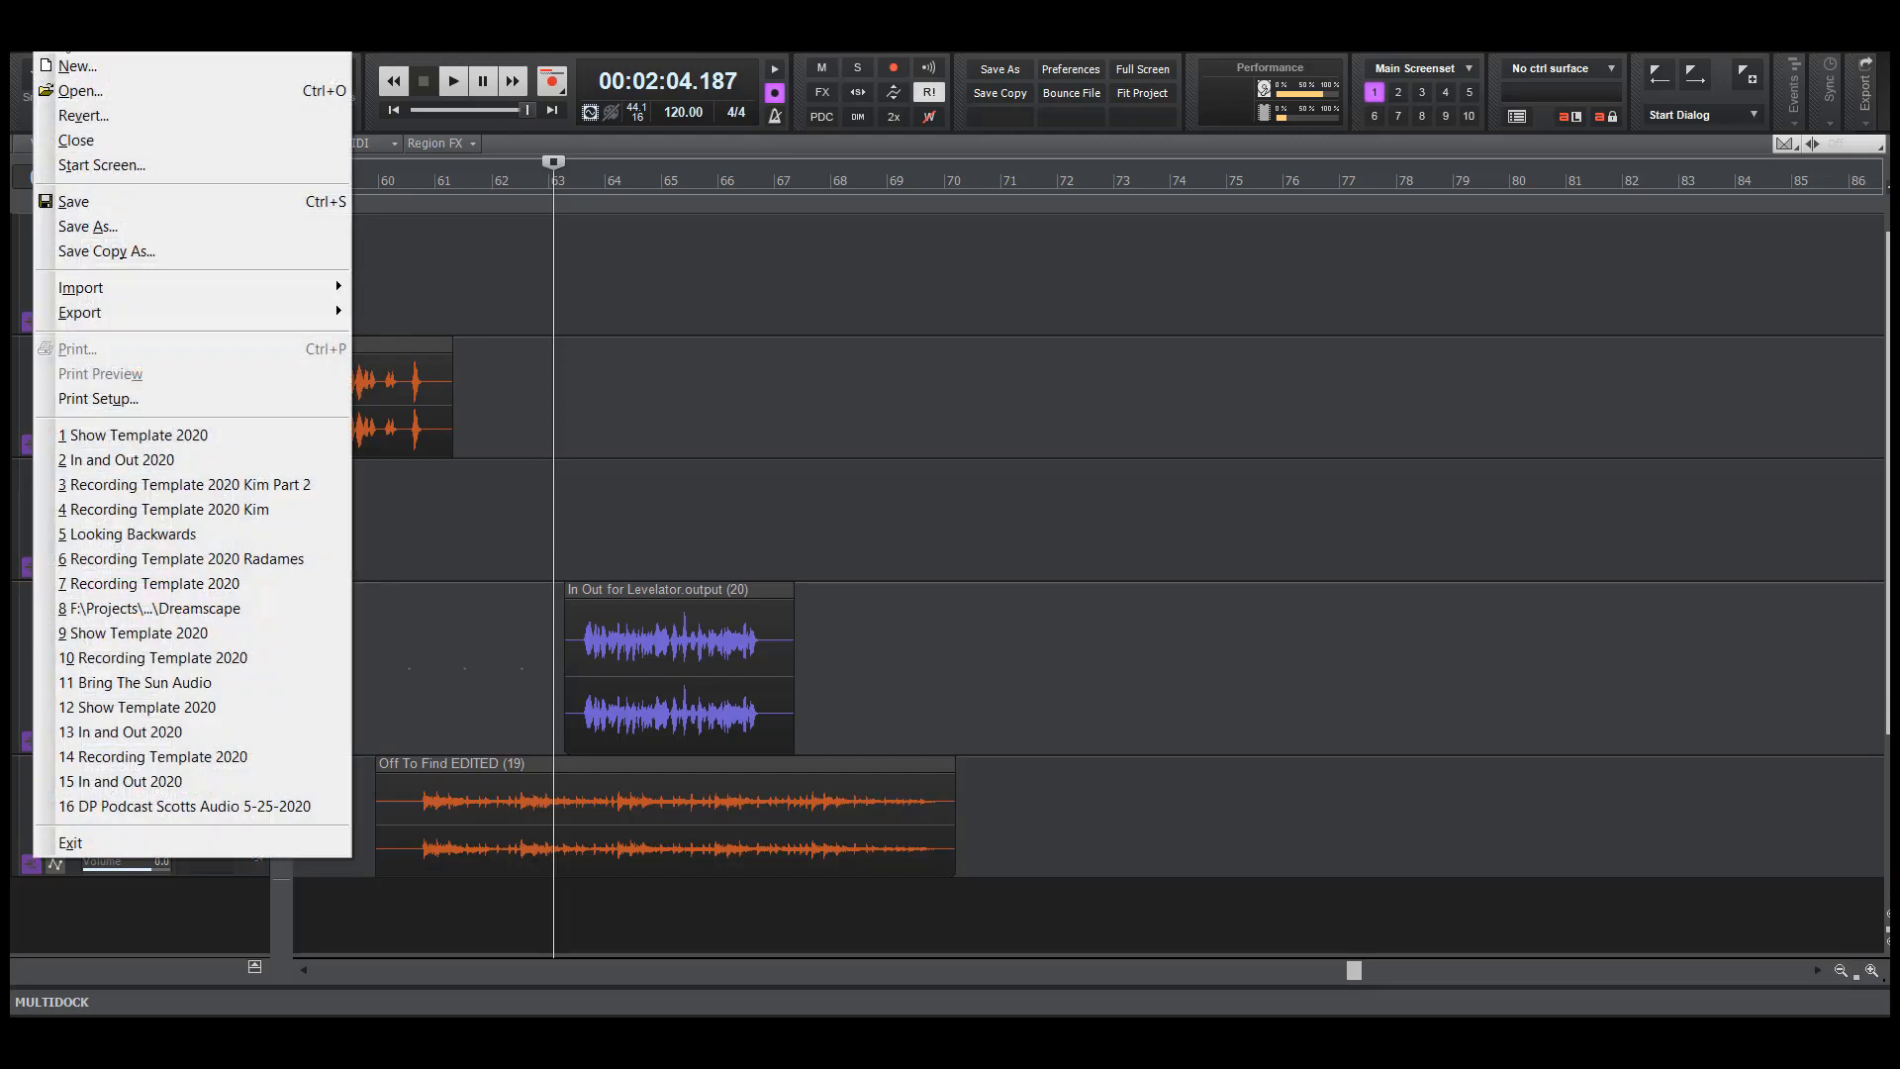
click(104, 206)
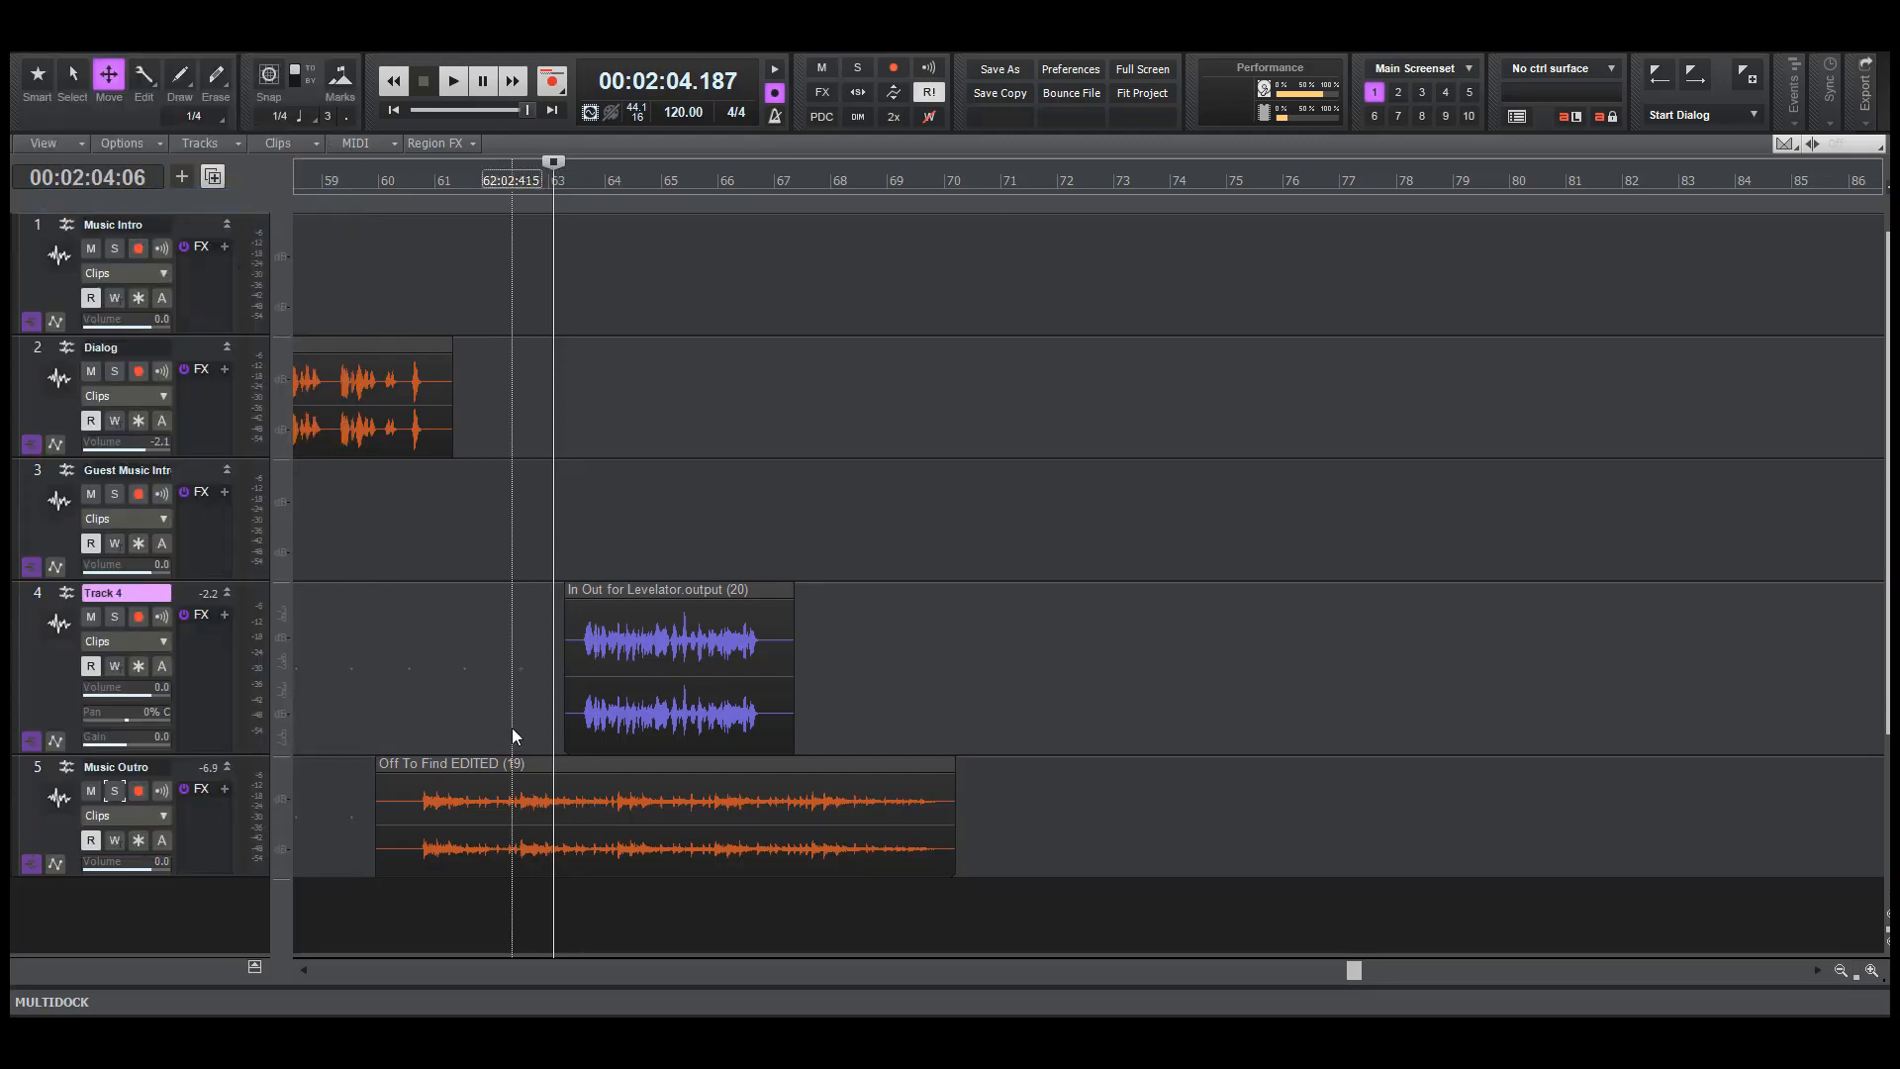
click(115, 840)
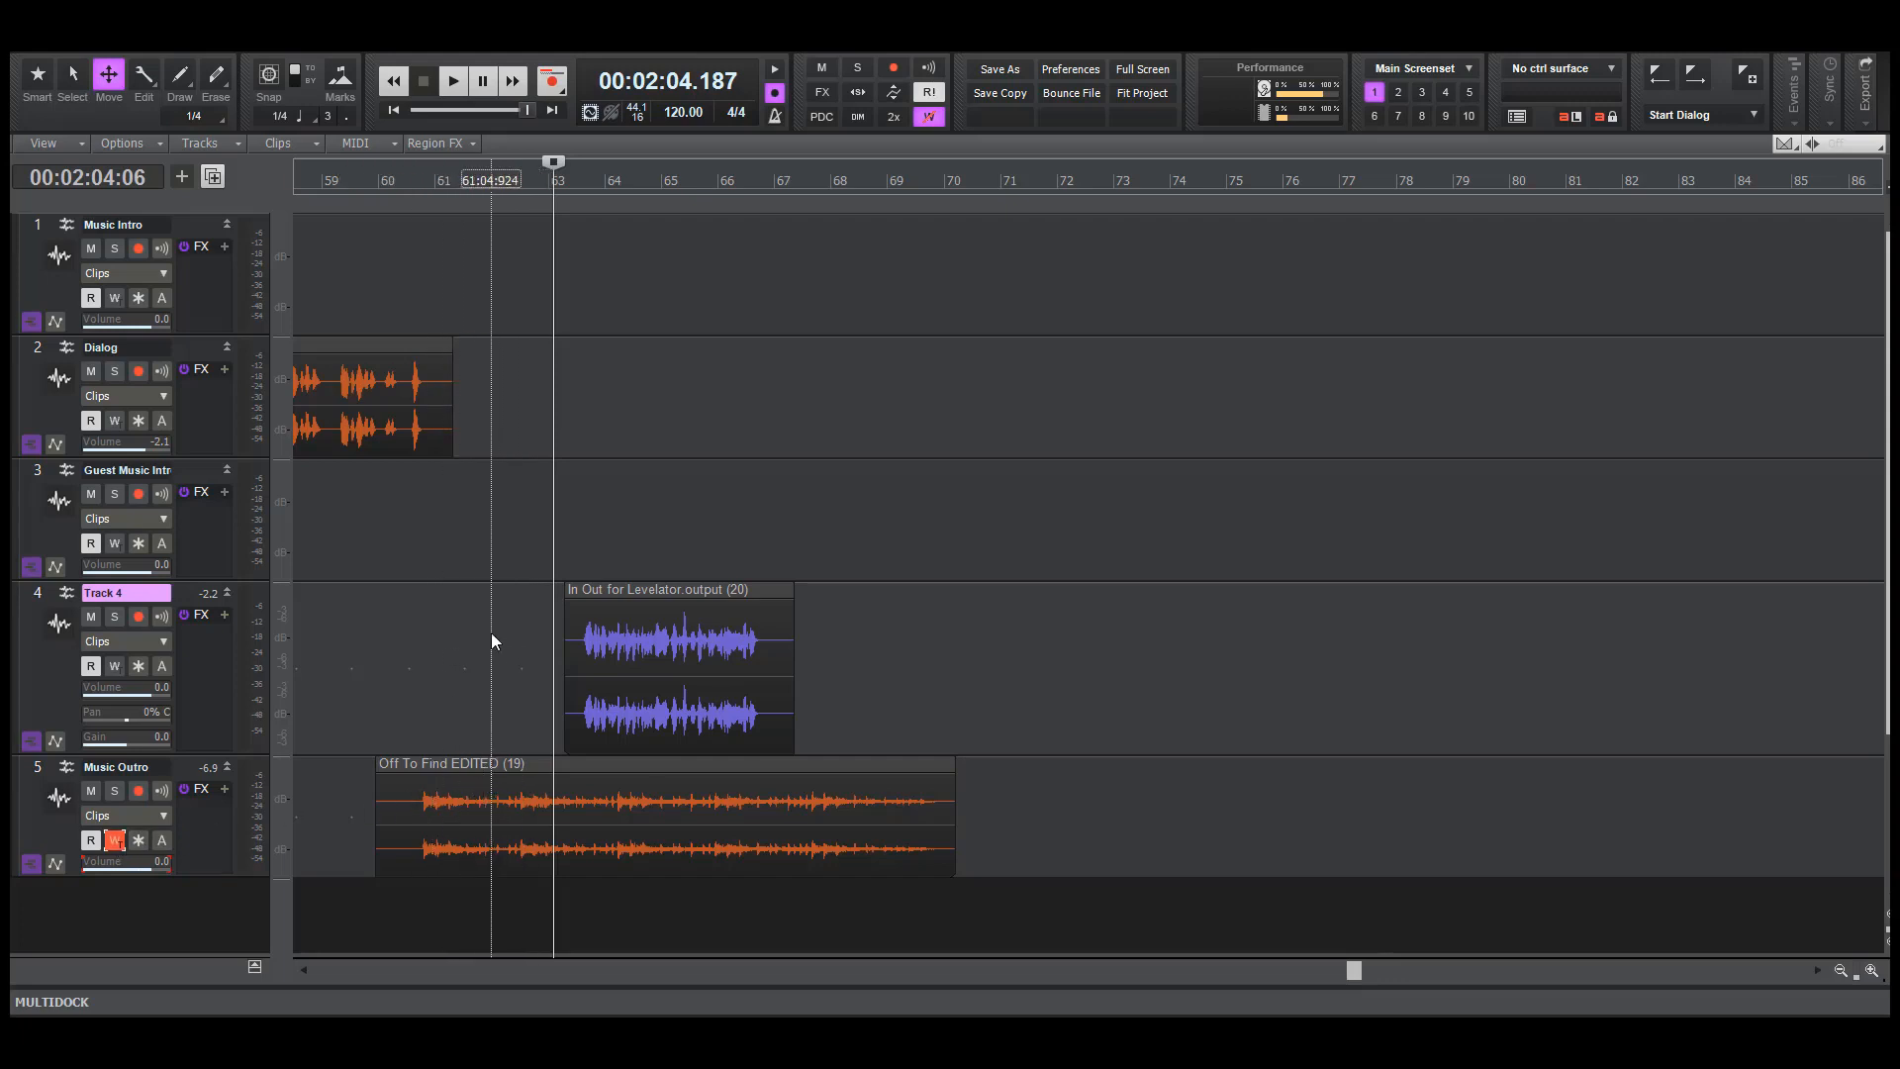
Move the host outro clip from Track 4 up to the Dialog track at about bar 63, and delete the emptied Track 4
drag(669, 666, 669, 388)
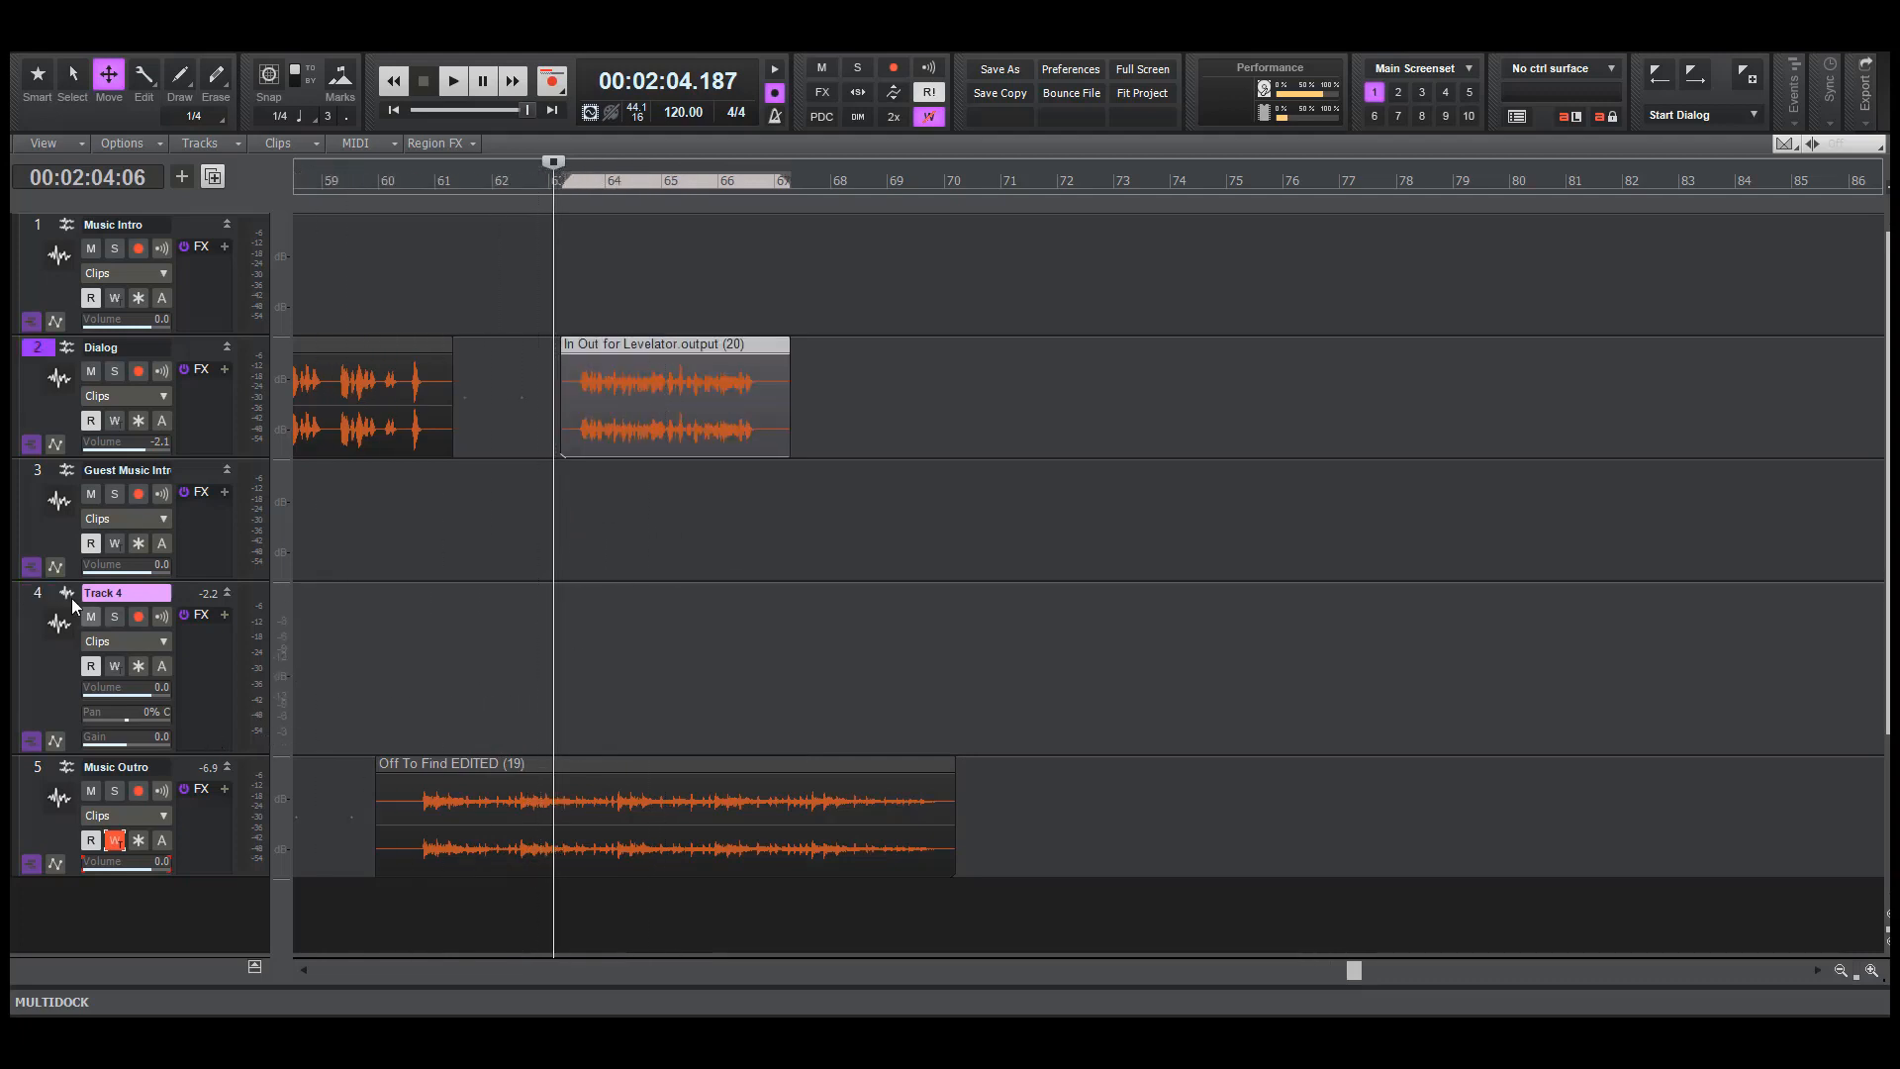
right_click(35, 606)
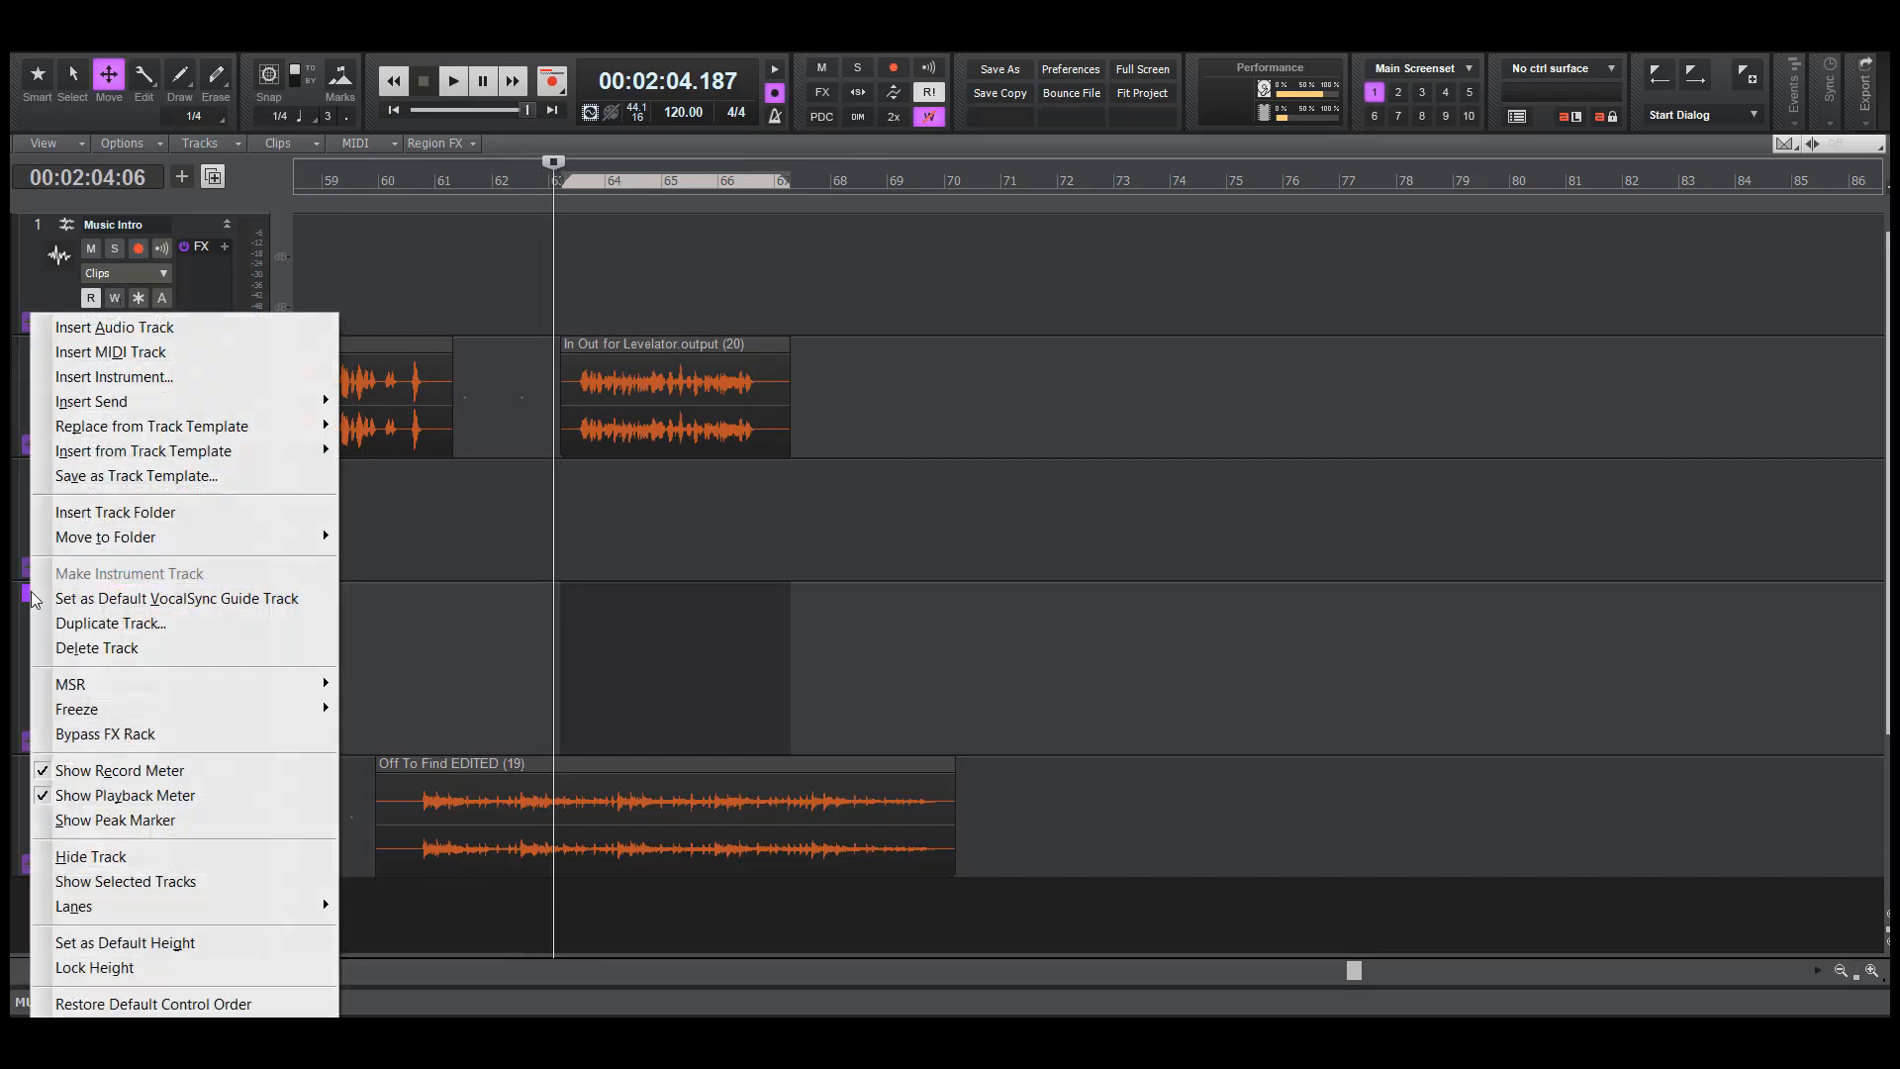
click(115, 649)
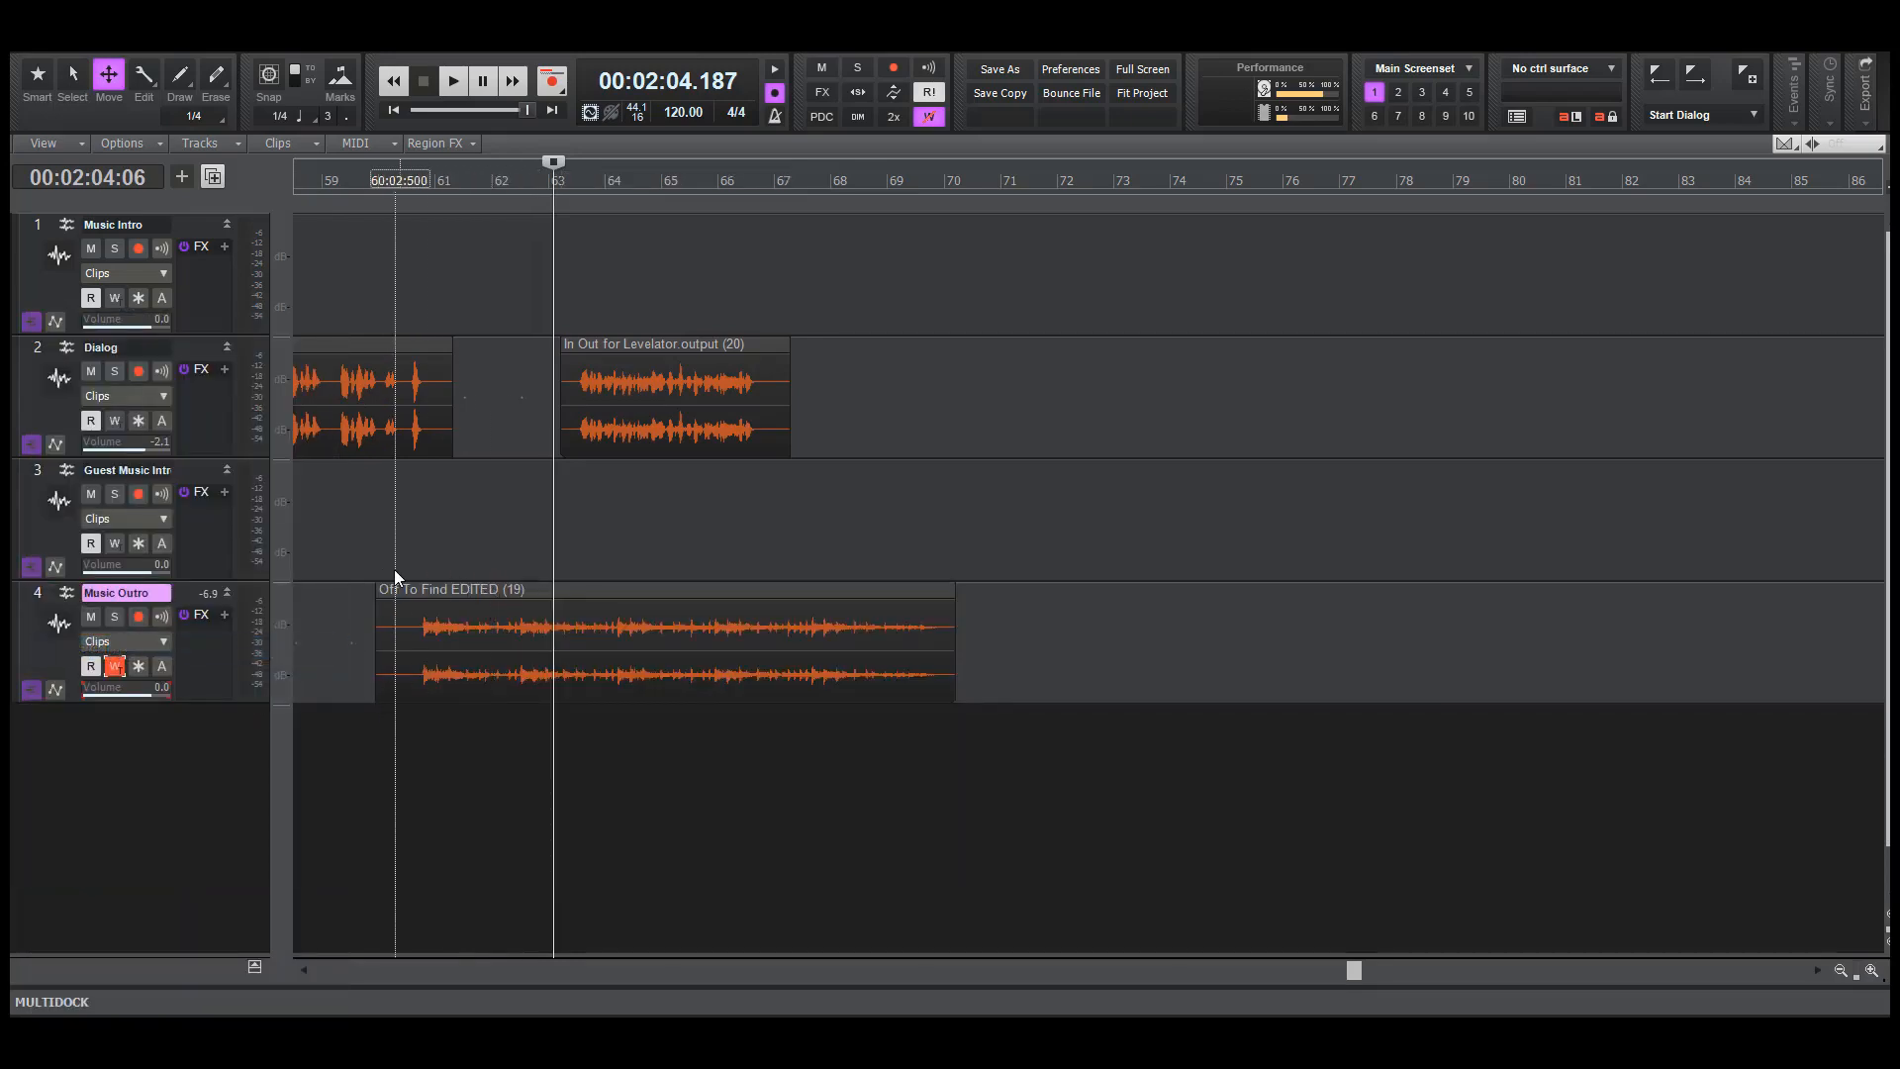
Open the Console view below the tracks and enlarge it until the volume faders show
scroll(371, 792, down, 1)
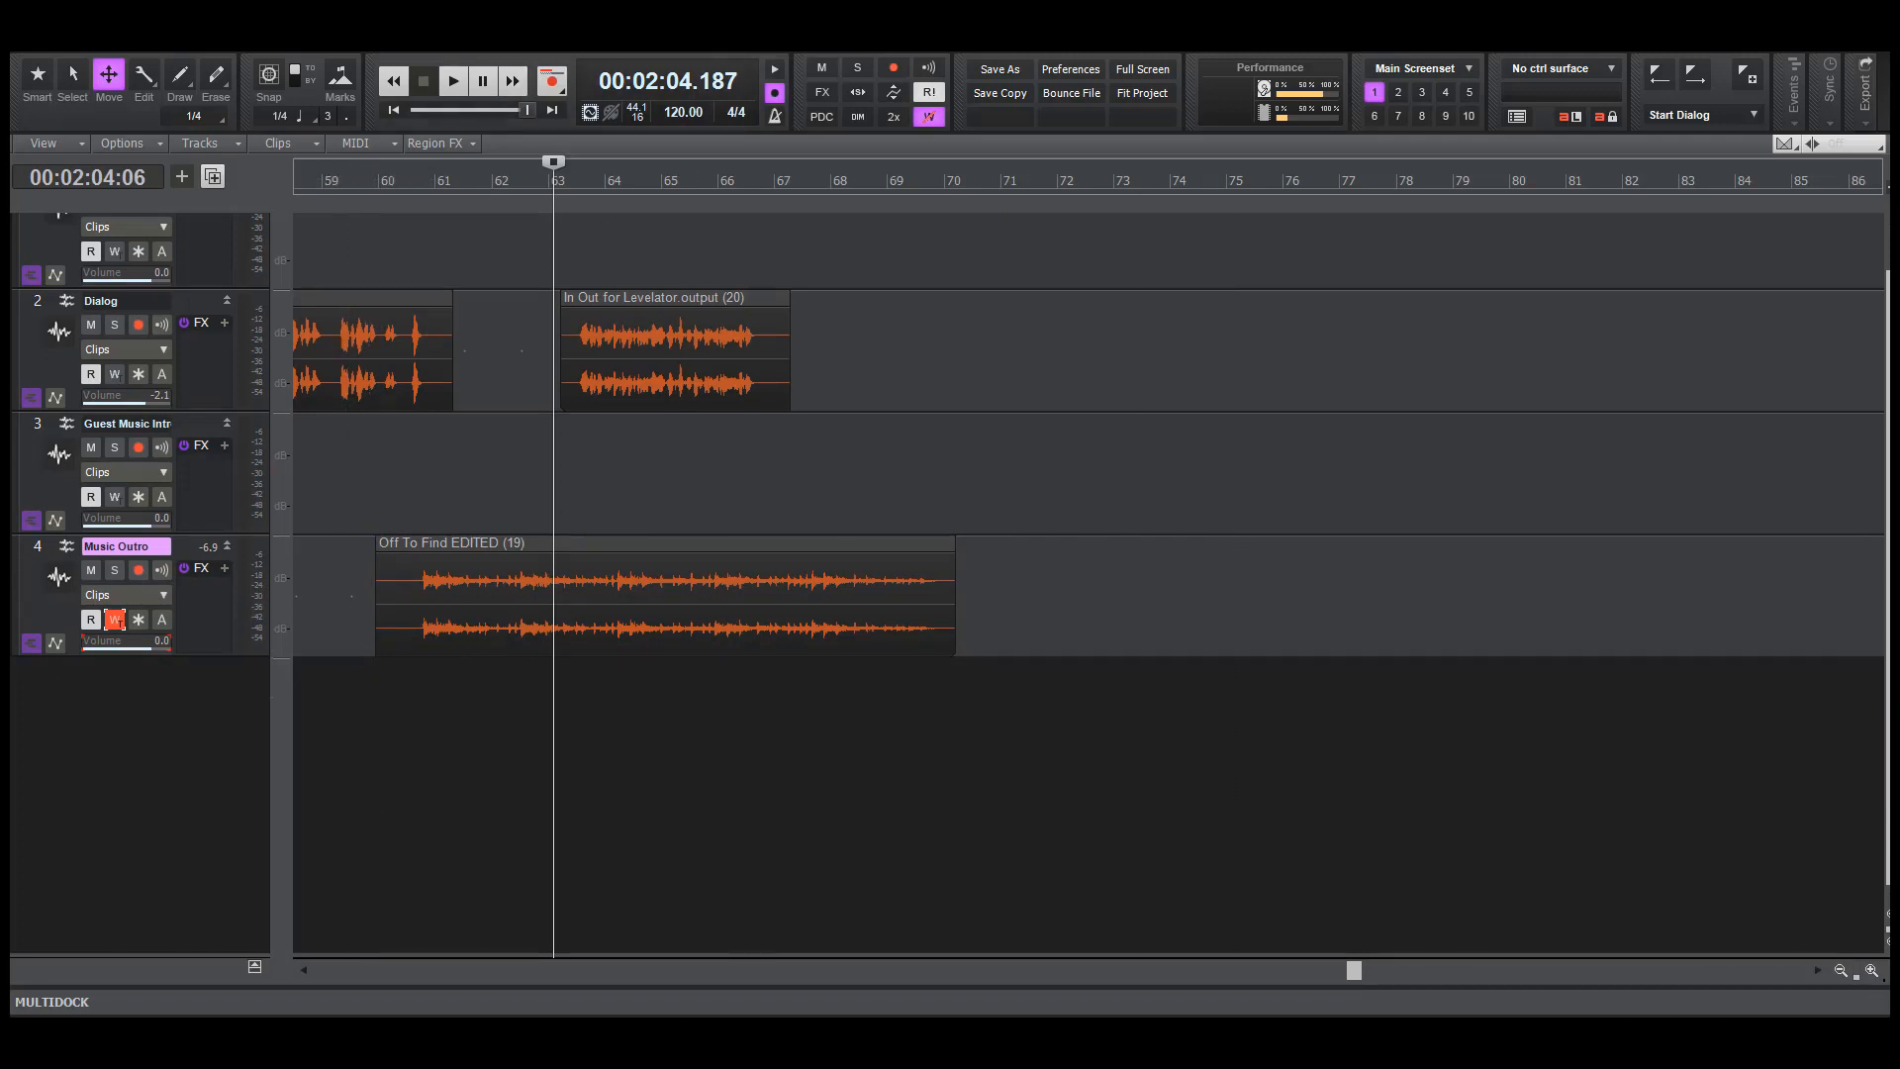
key(alt+v)
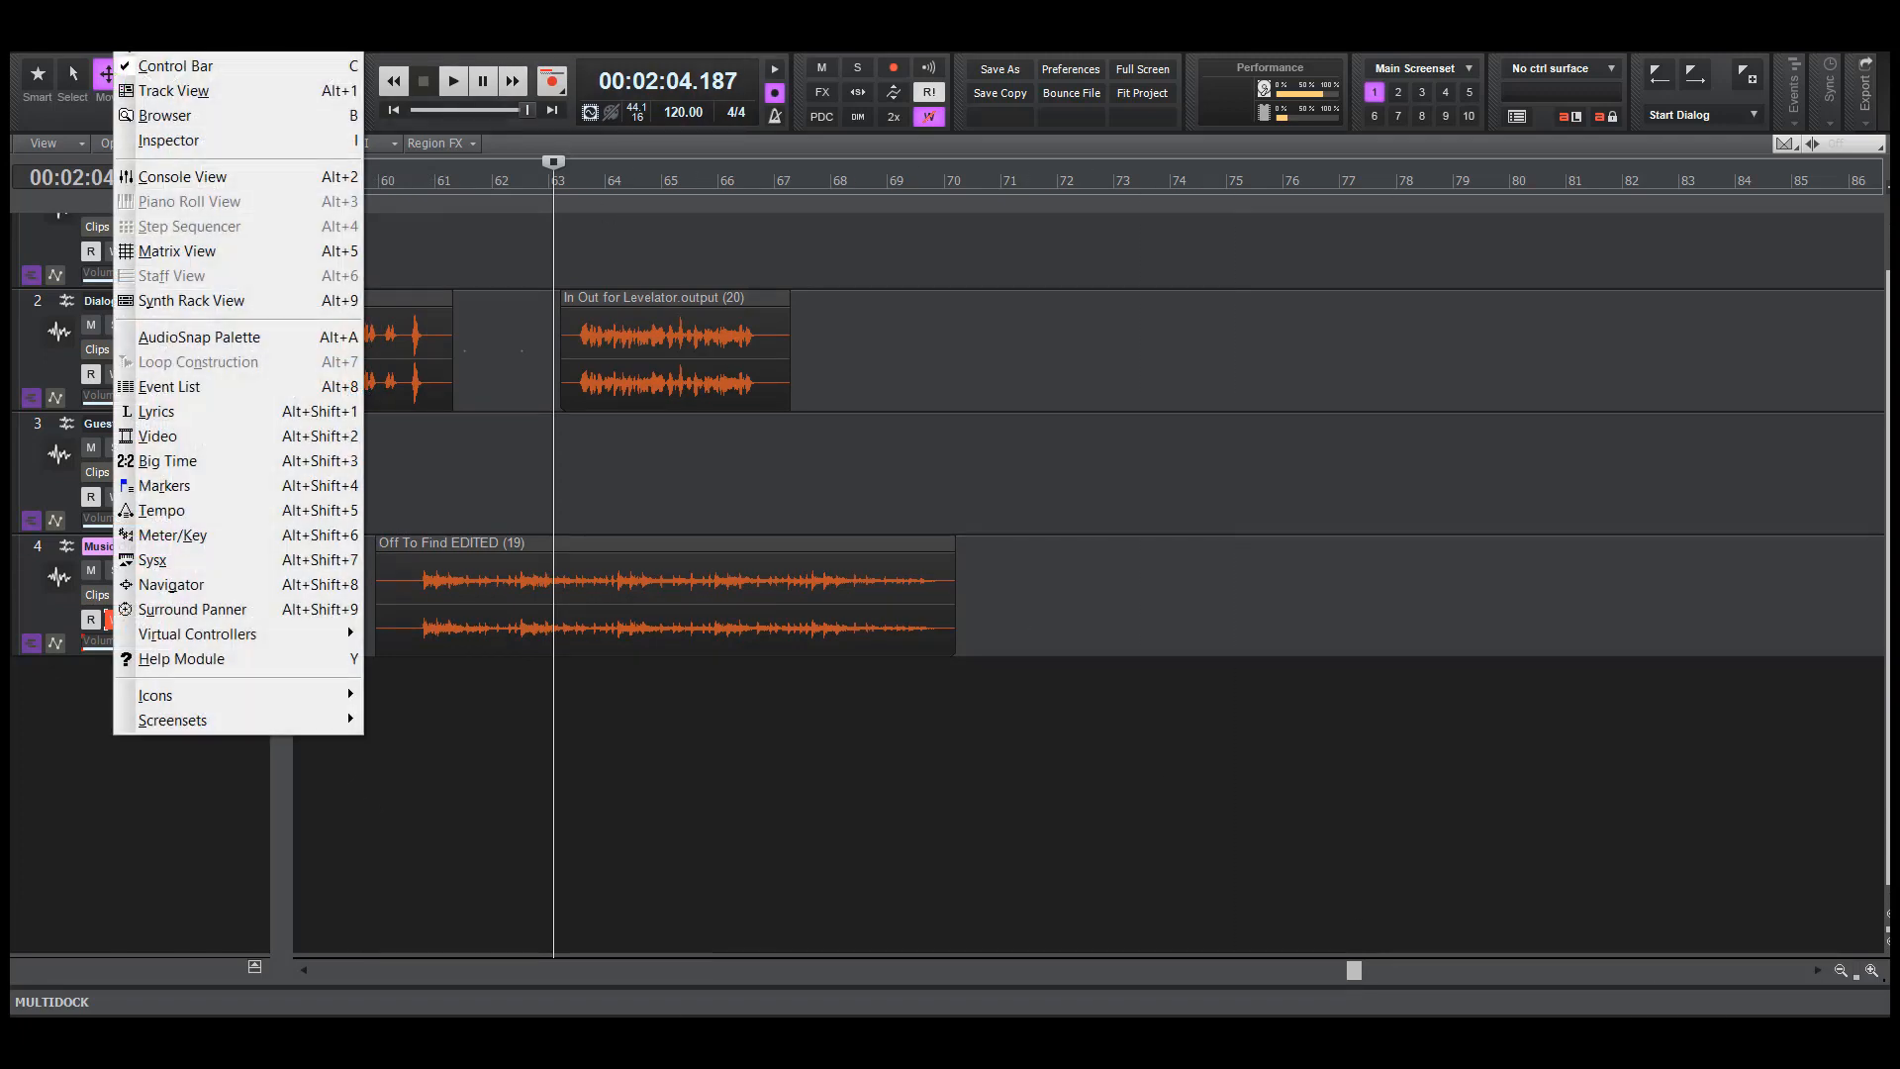
click(179, 184)
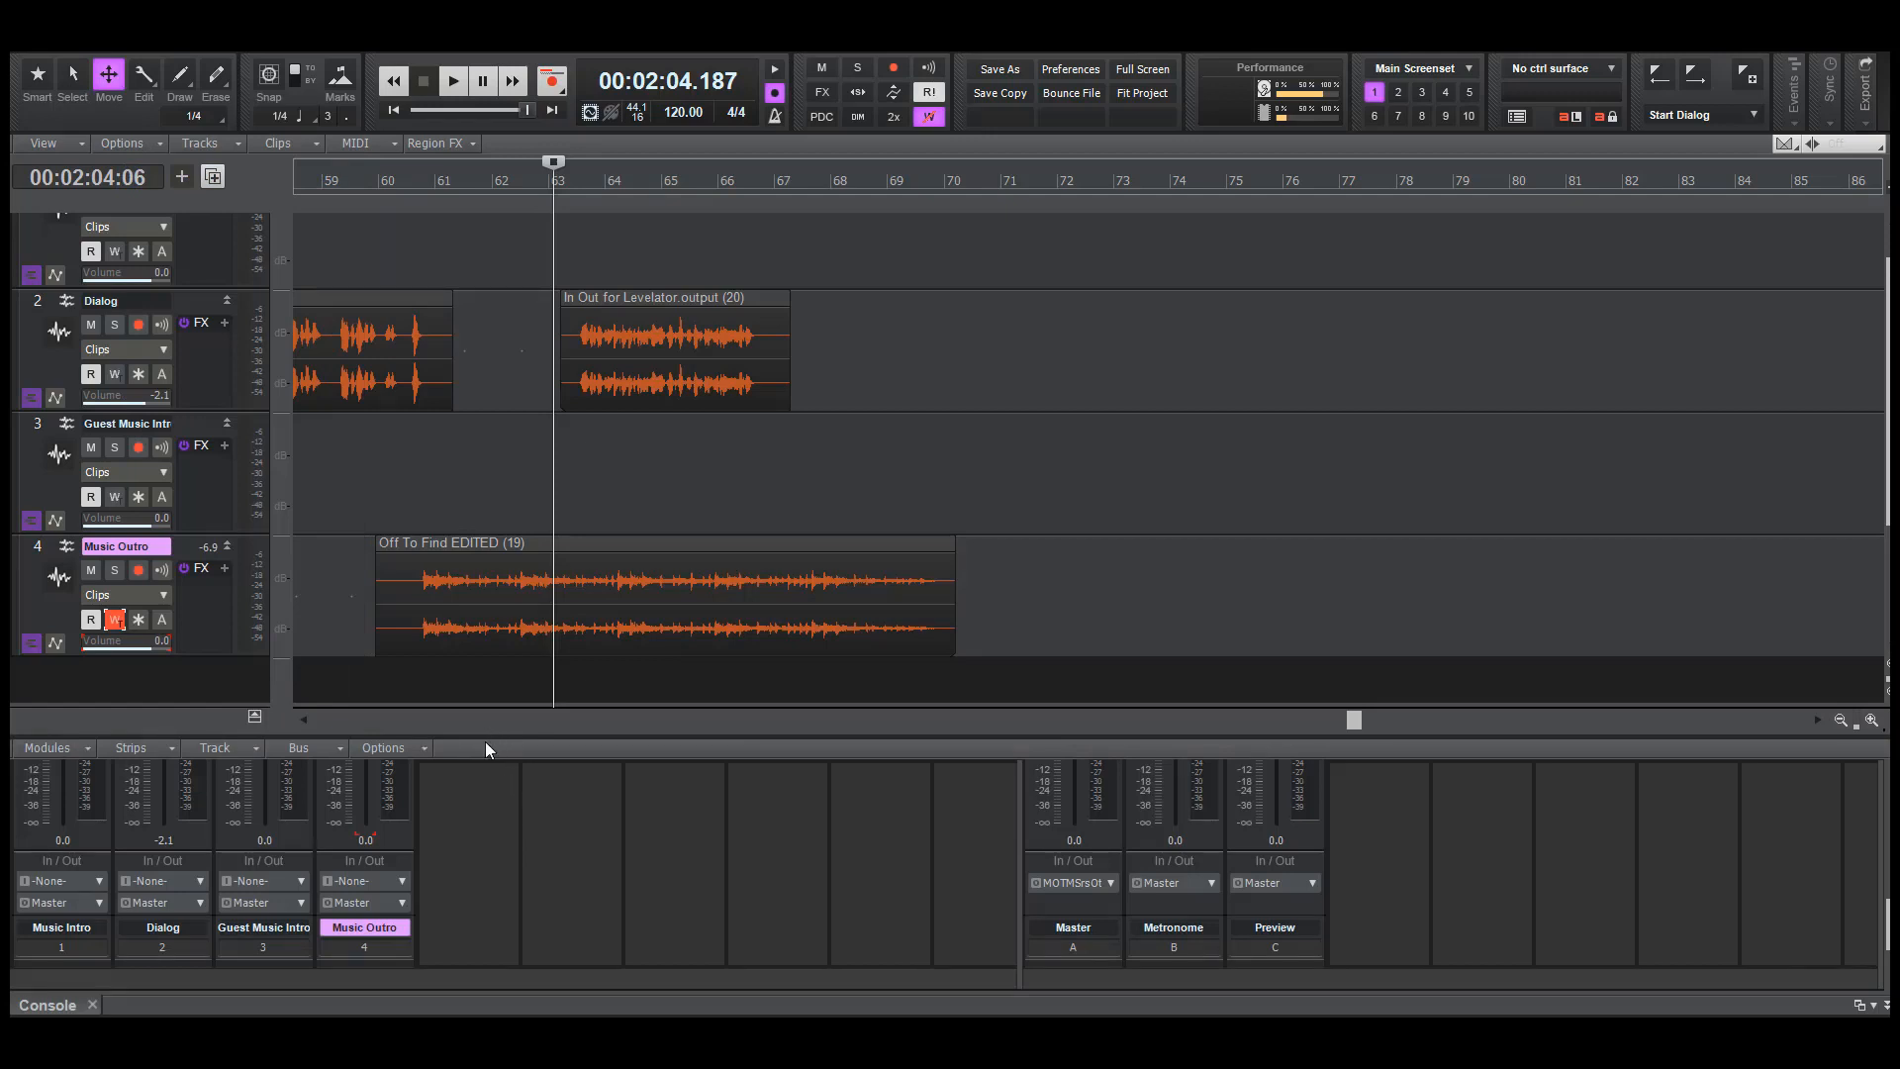
drag(486, 740, 491, 665)
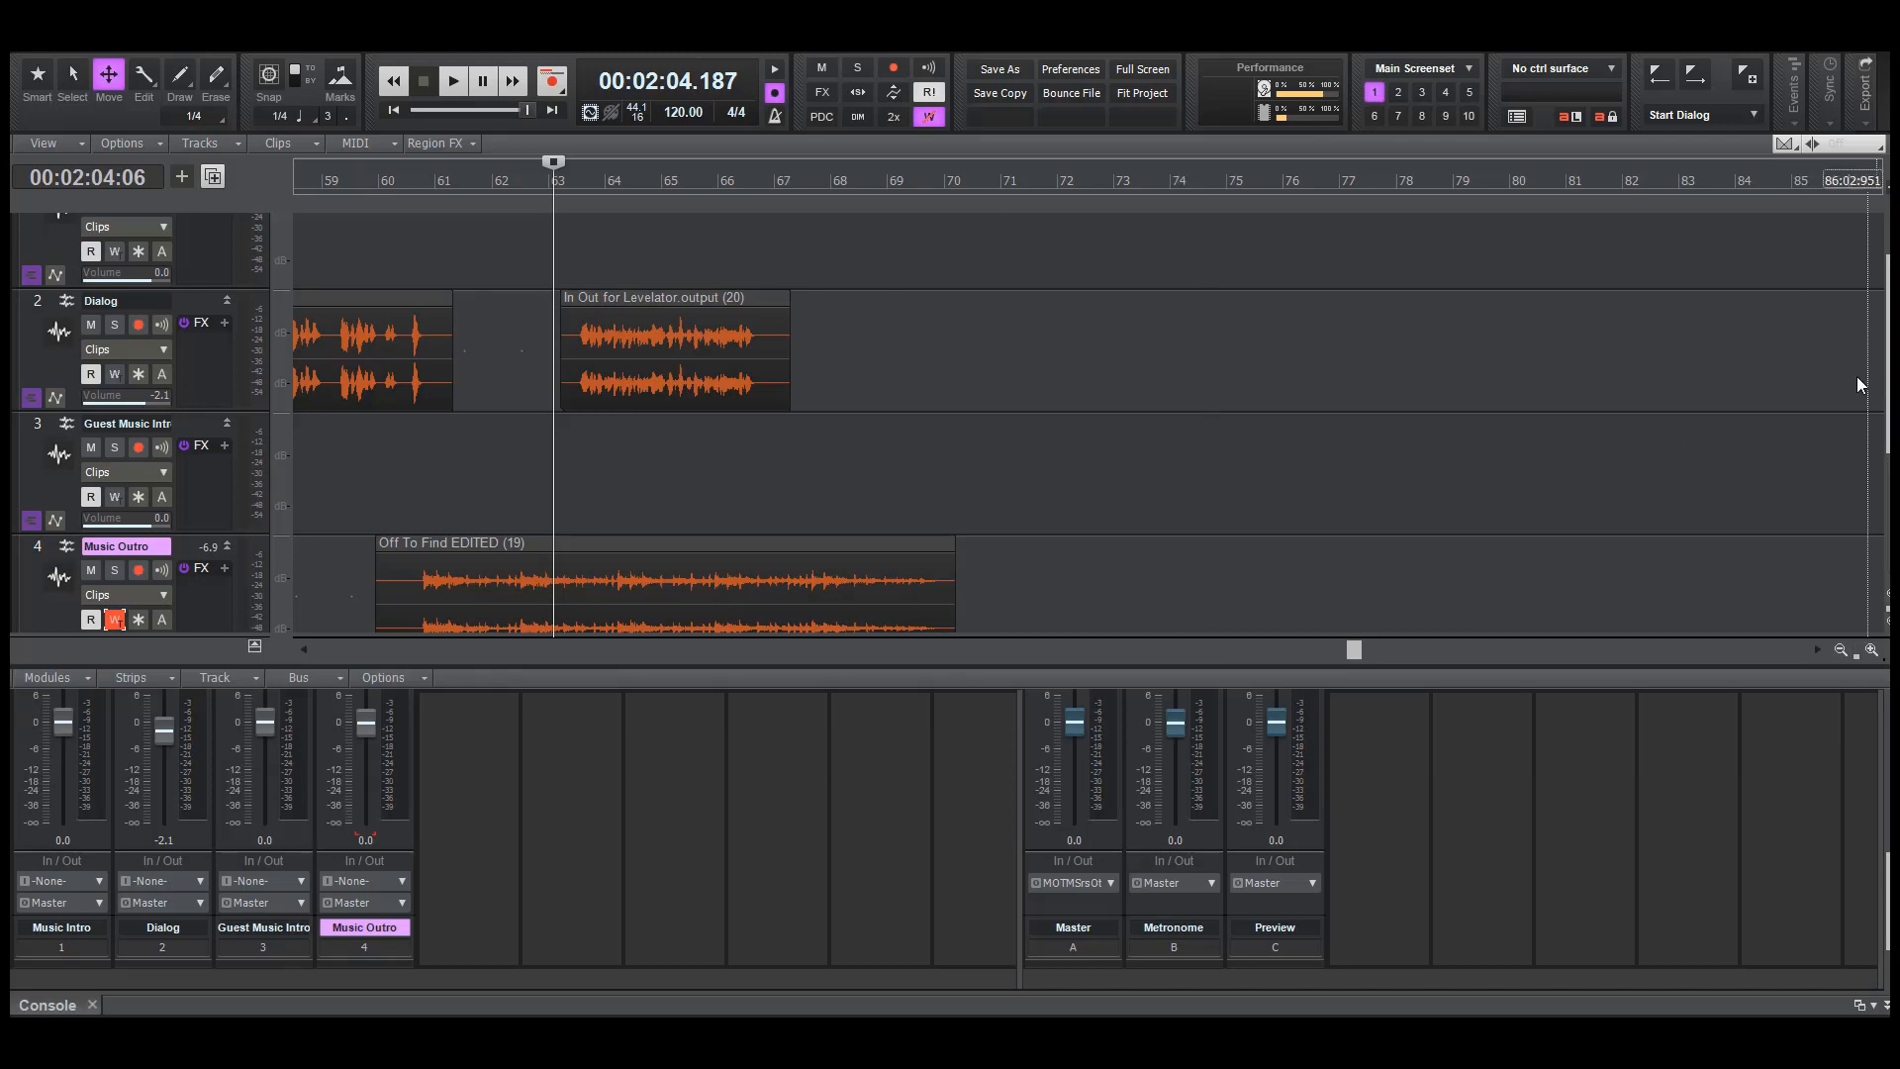
Audition the host outro clip over the outro music from about bar 63, then set the playback start slightly earlier, before bar 63
drag(1888, 367, 1887, 402)
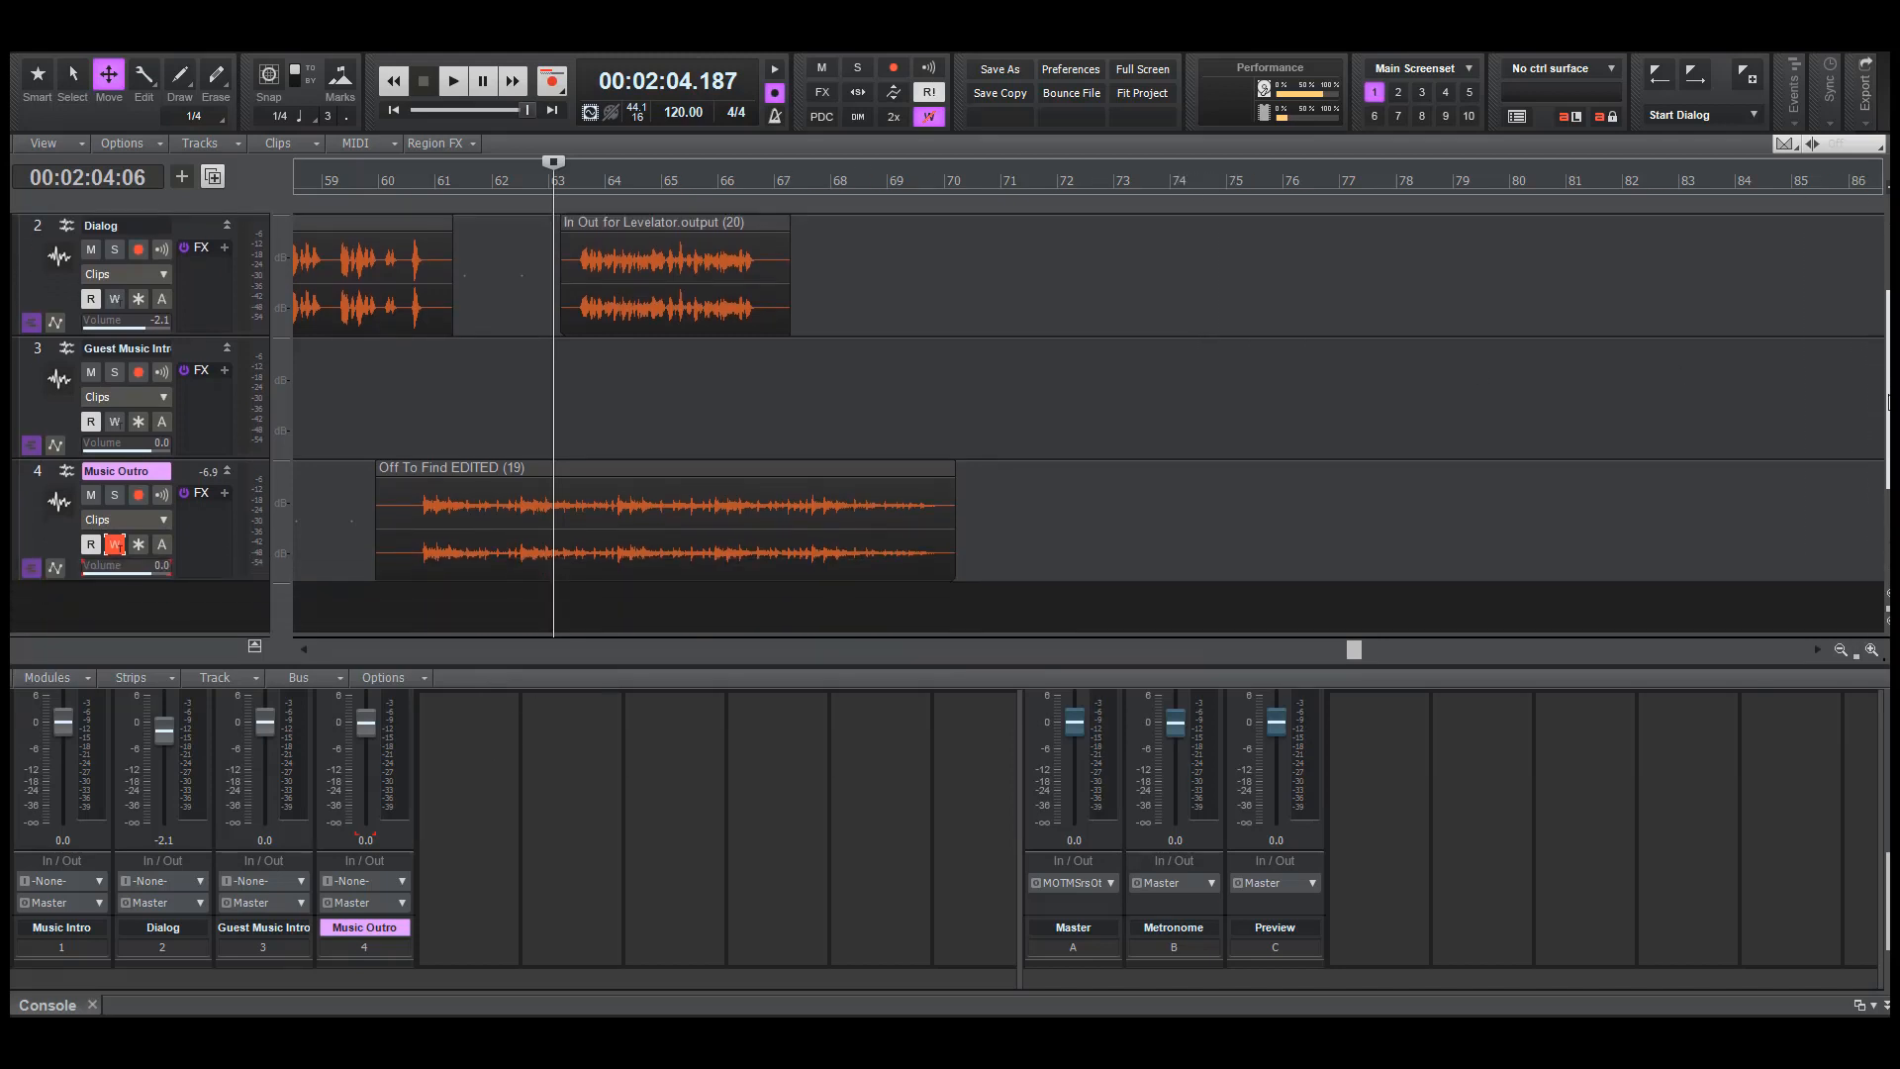
drag(622, 663, 625, 630)
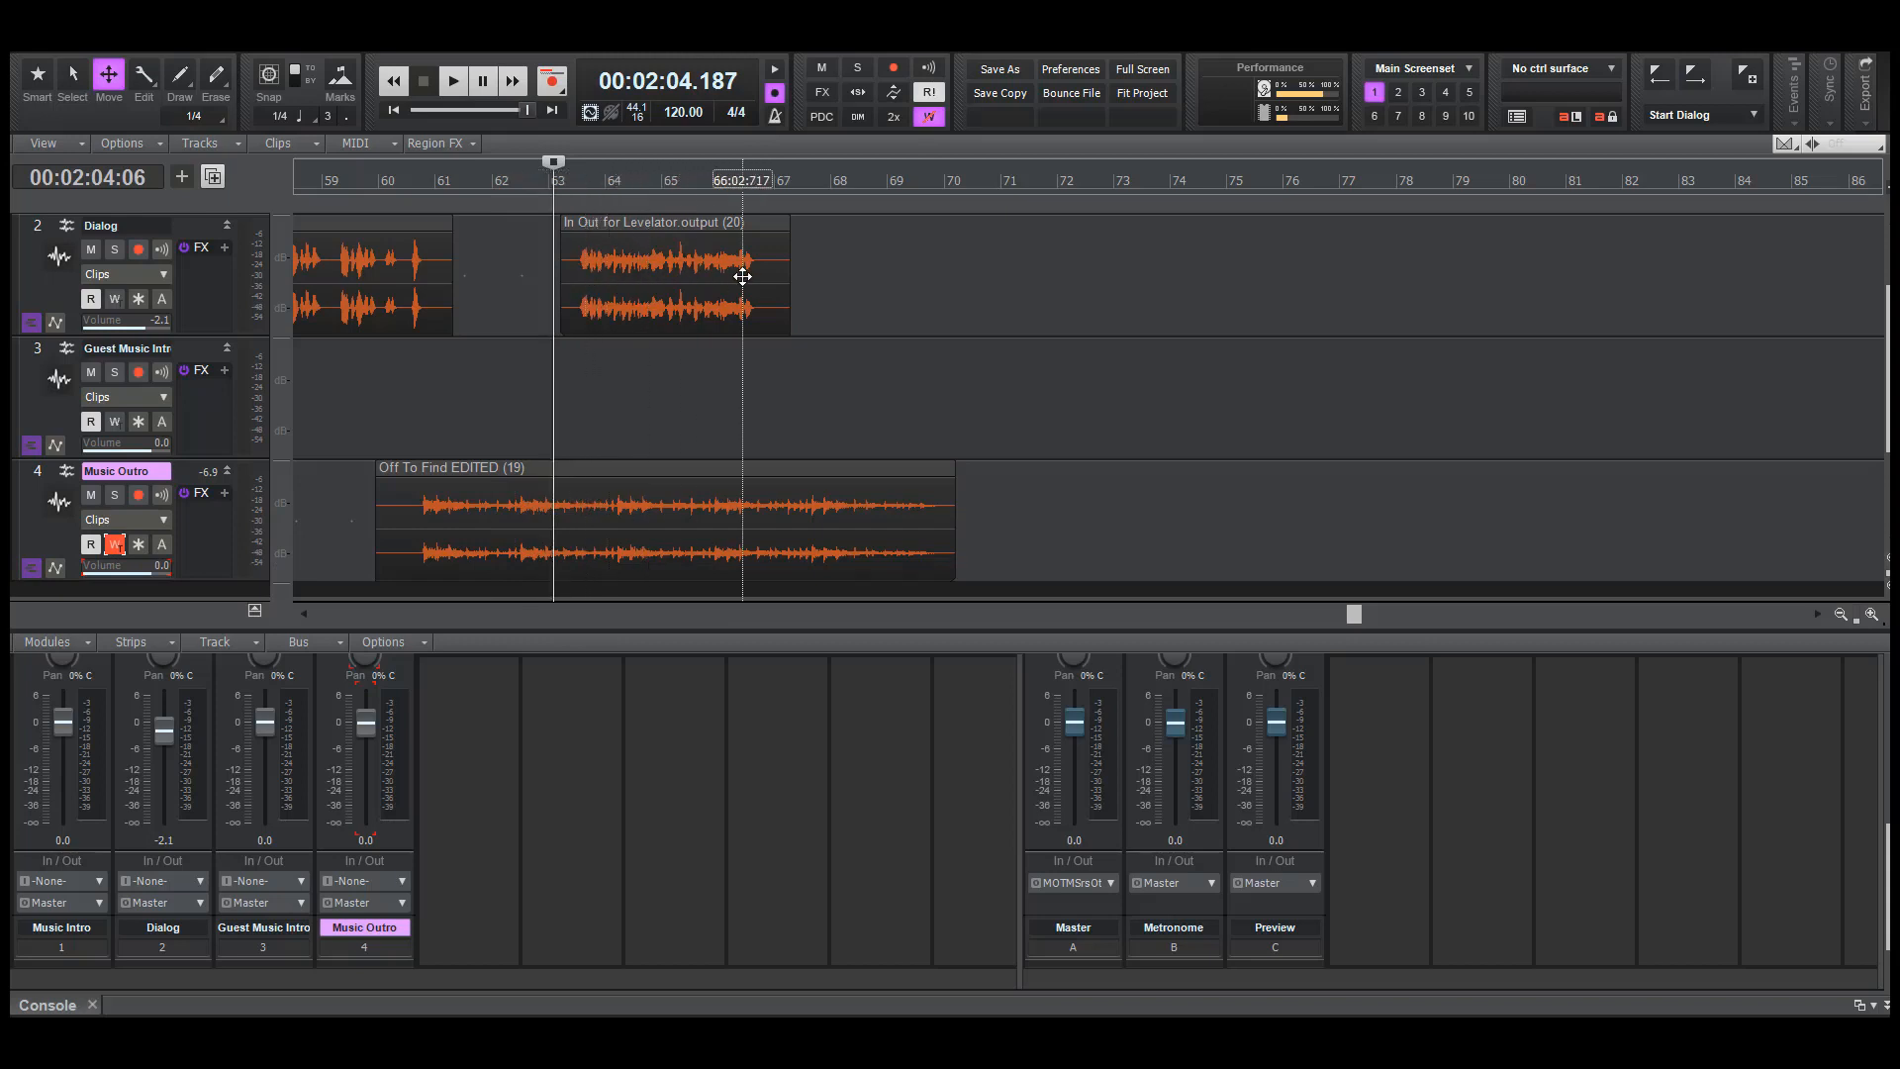
key(t)
click(549, 392)
key(space)
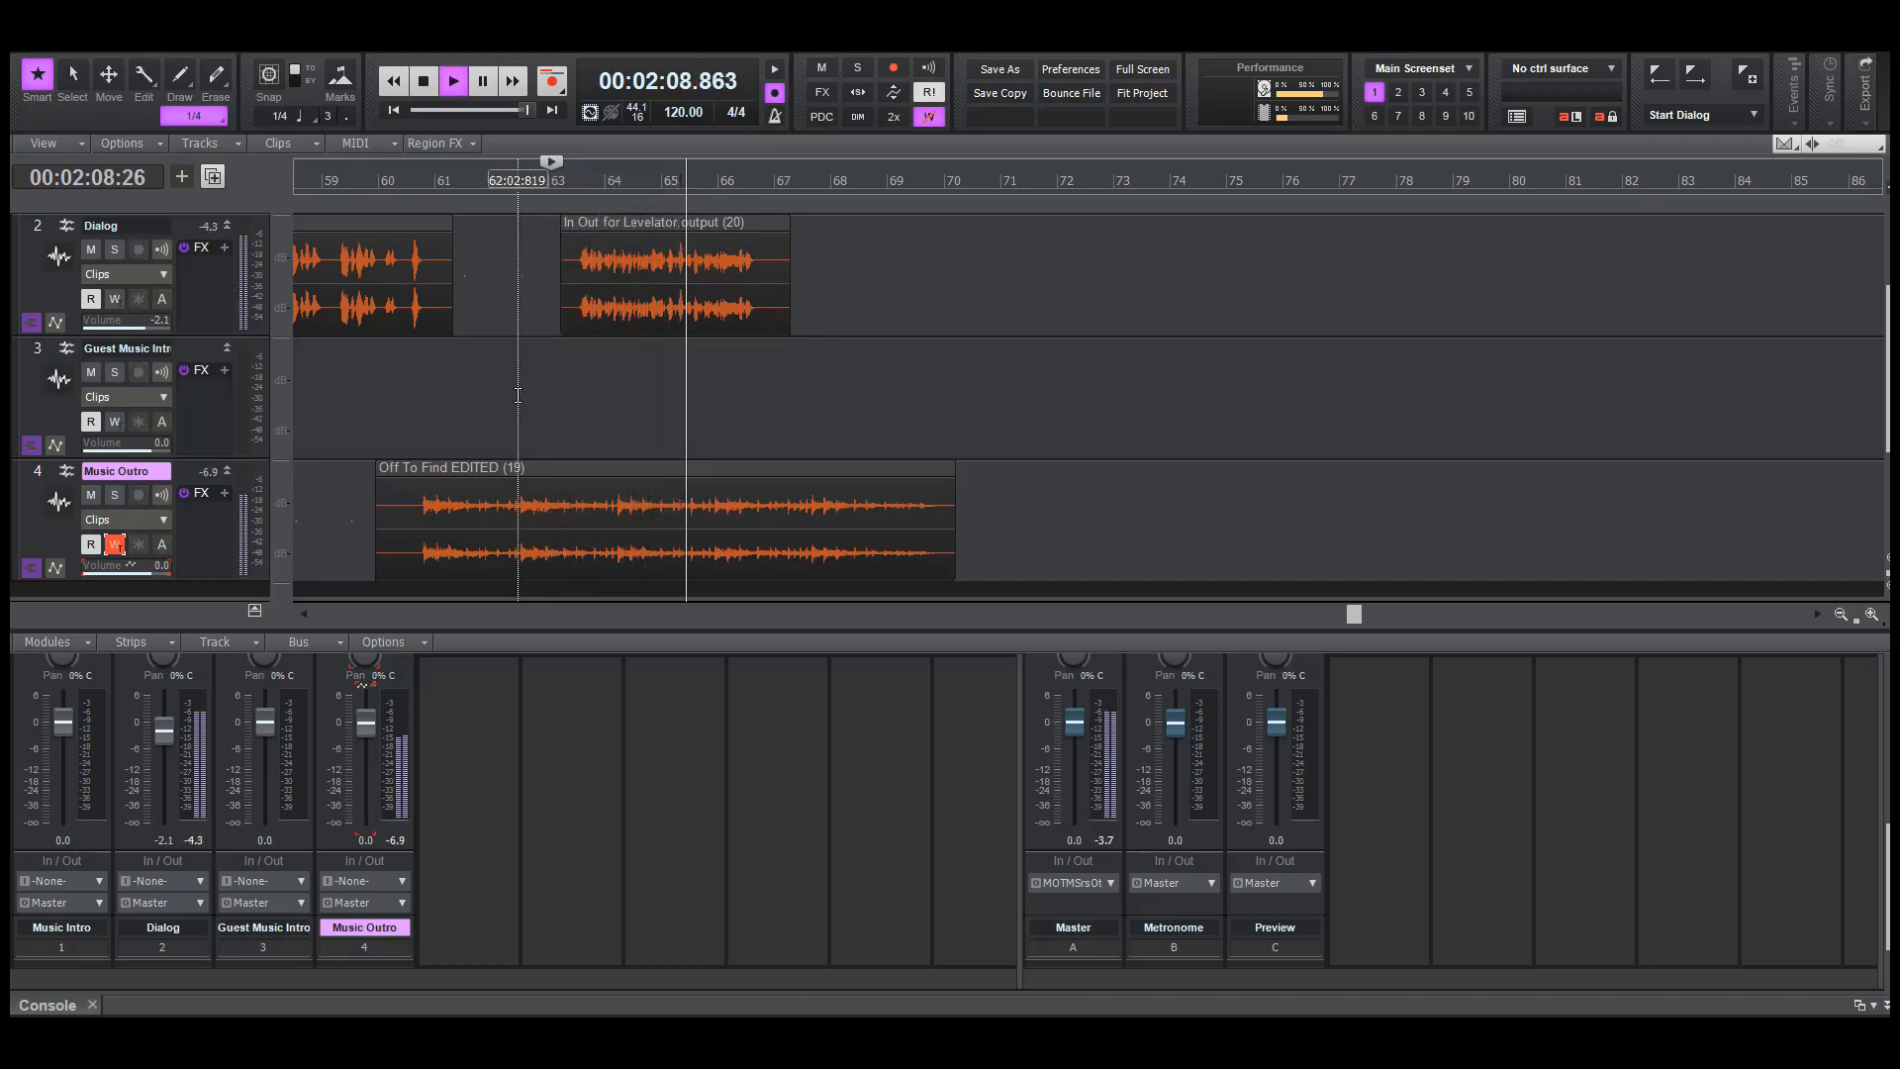
key(space)
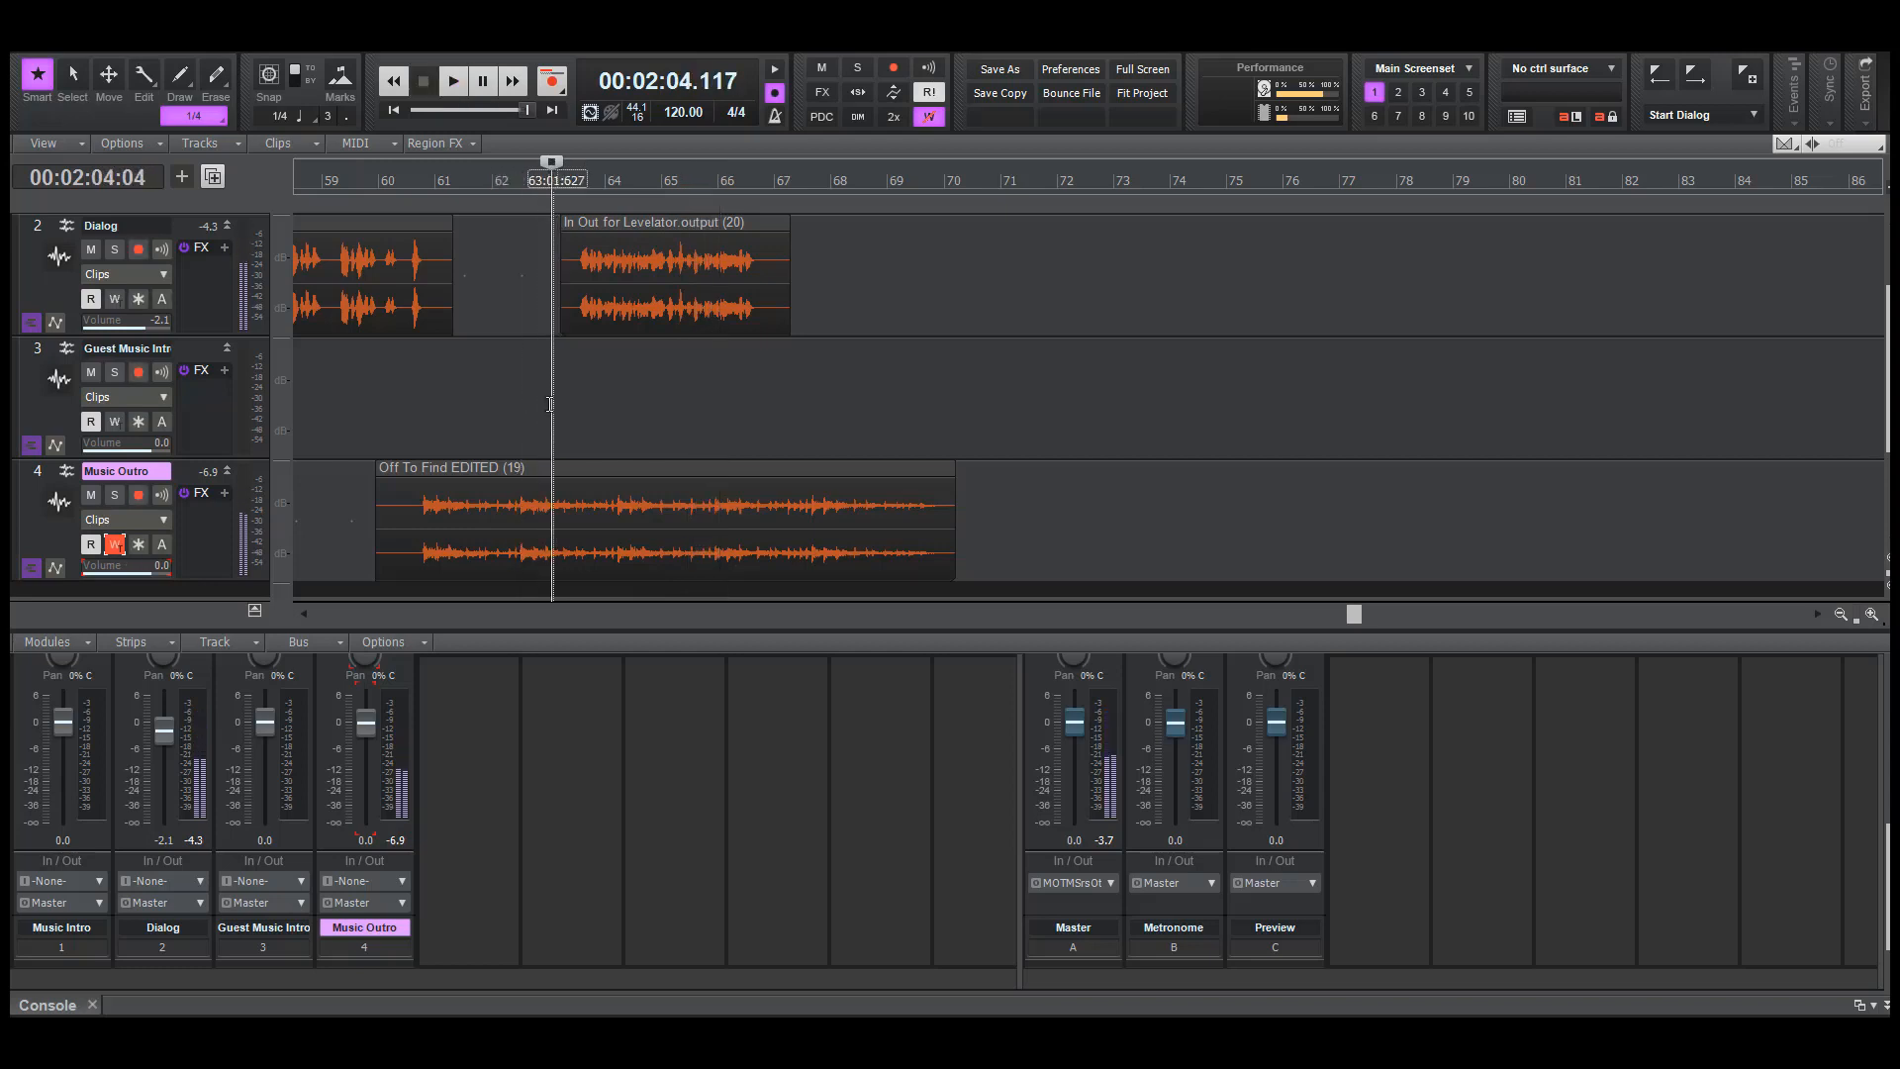
click(529, 404)
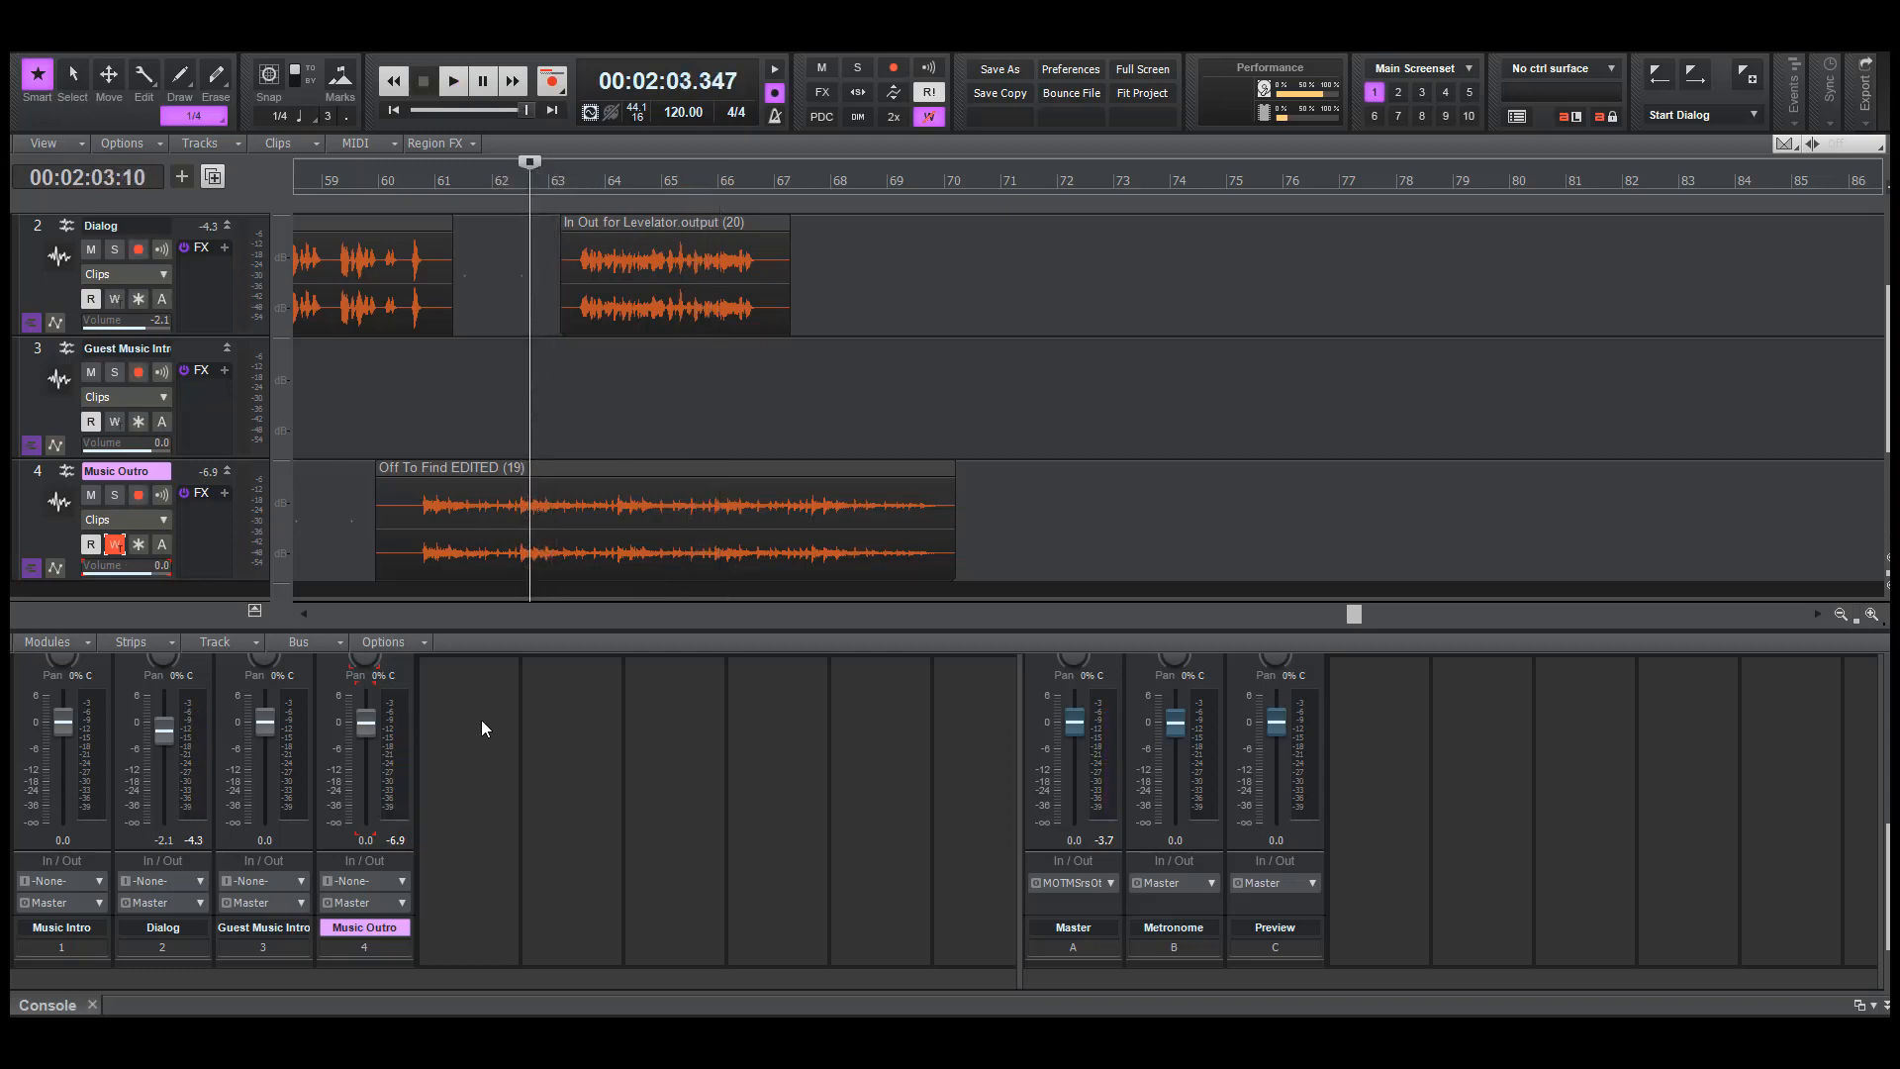
Try recording volume automation for Music Outro as the host outro clip begins, and undo that pass
mouse_move(357, 721)
key(space)
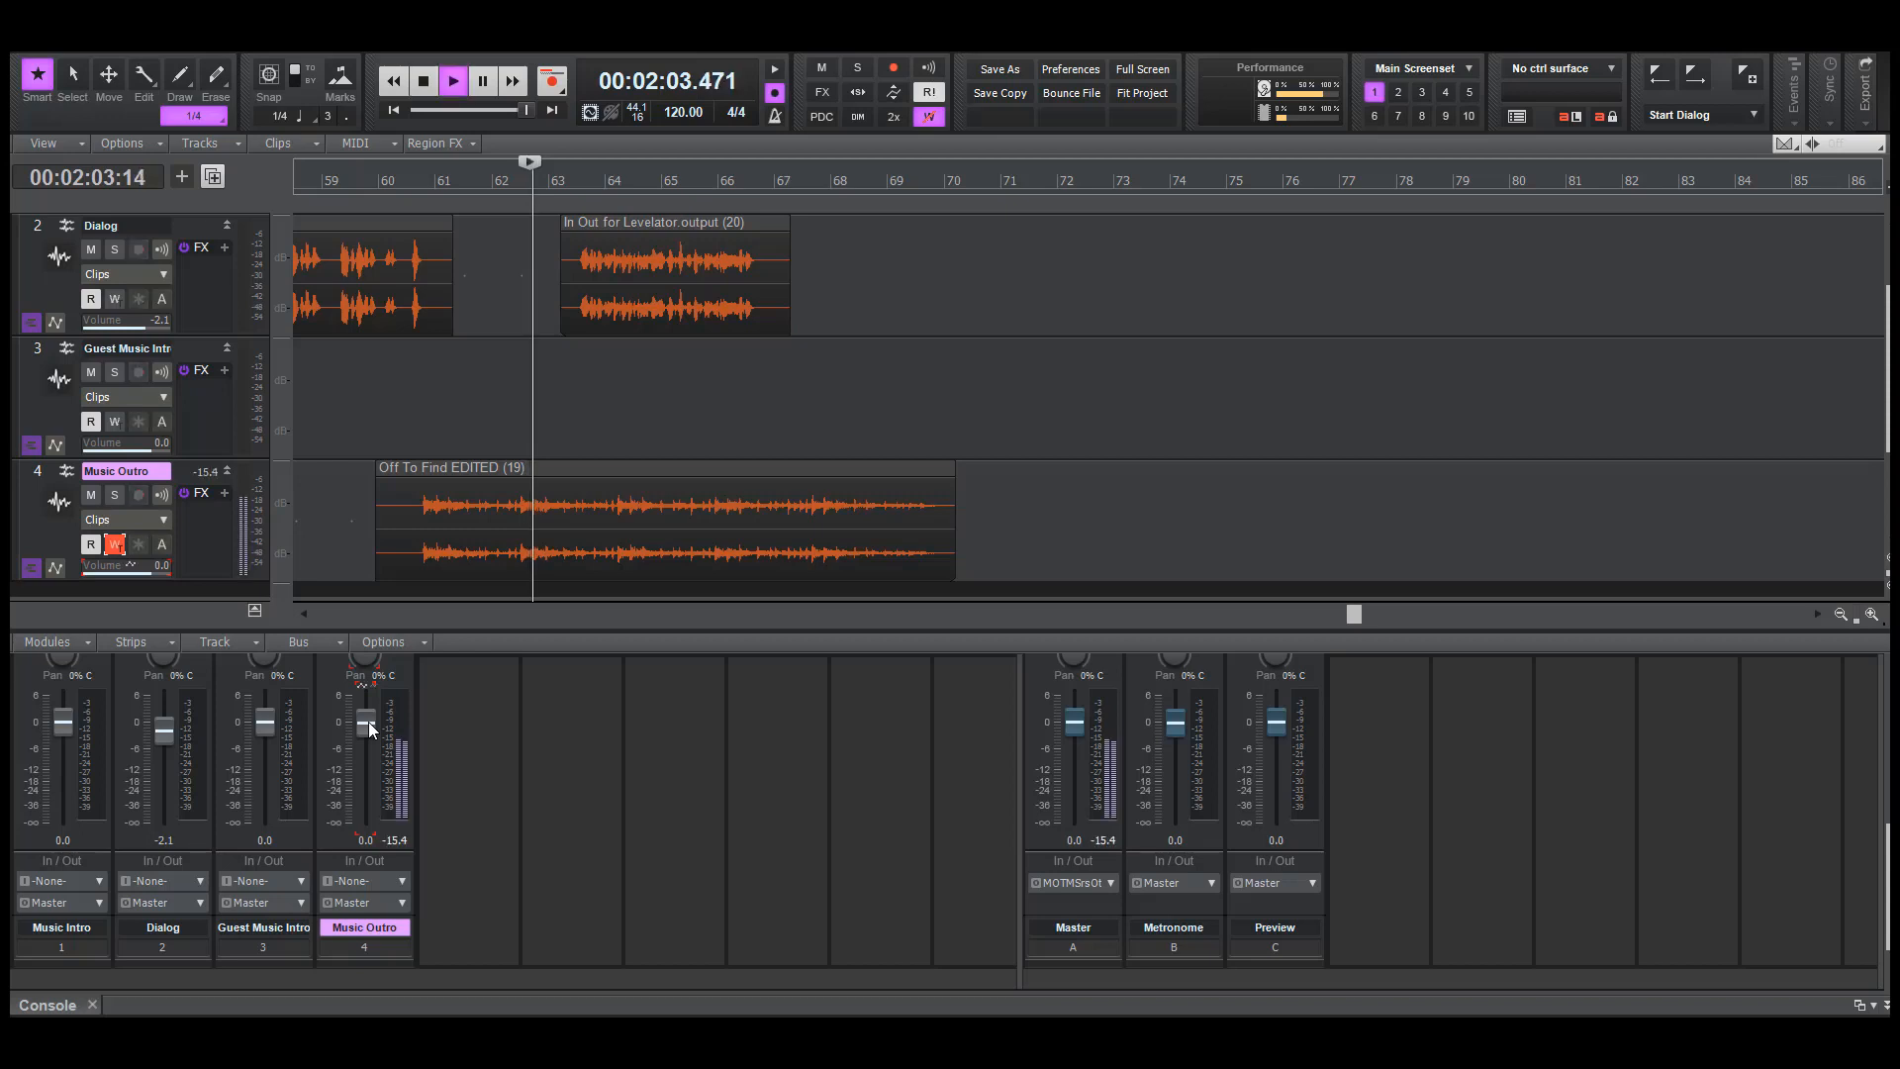
drag(368, 721, 368, 722)
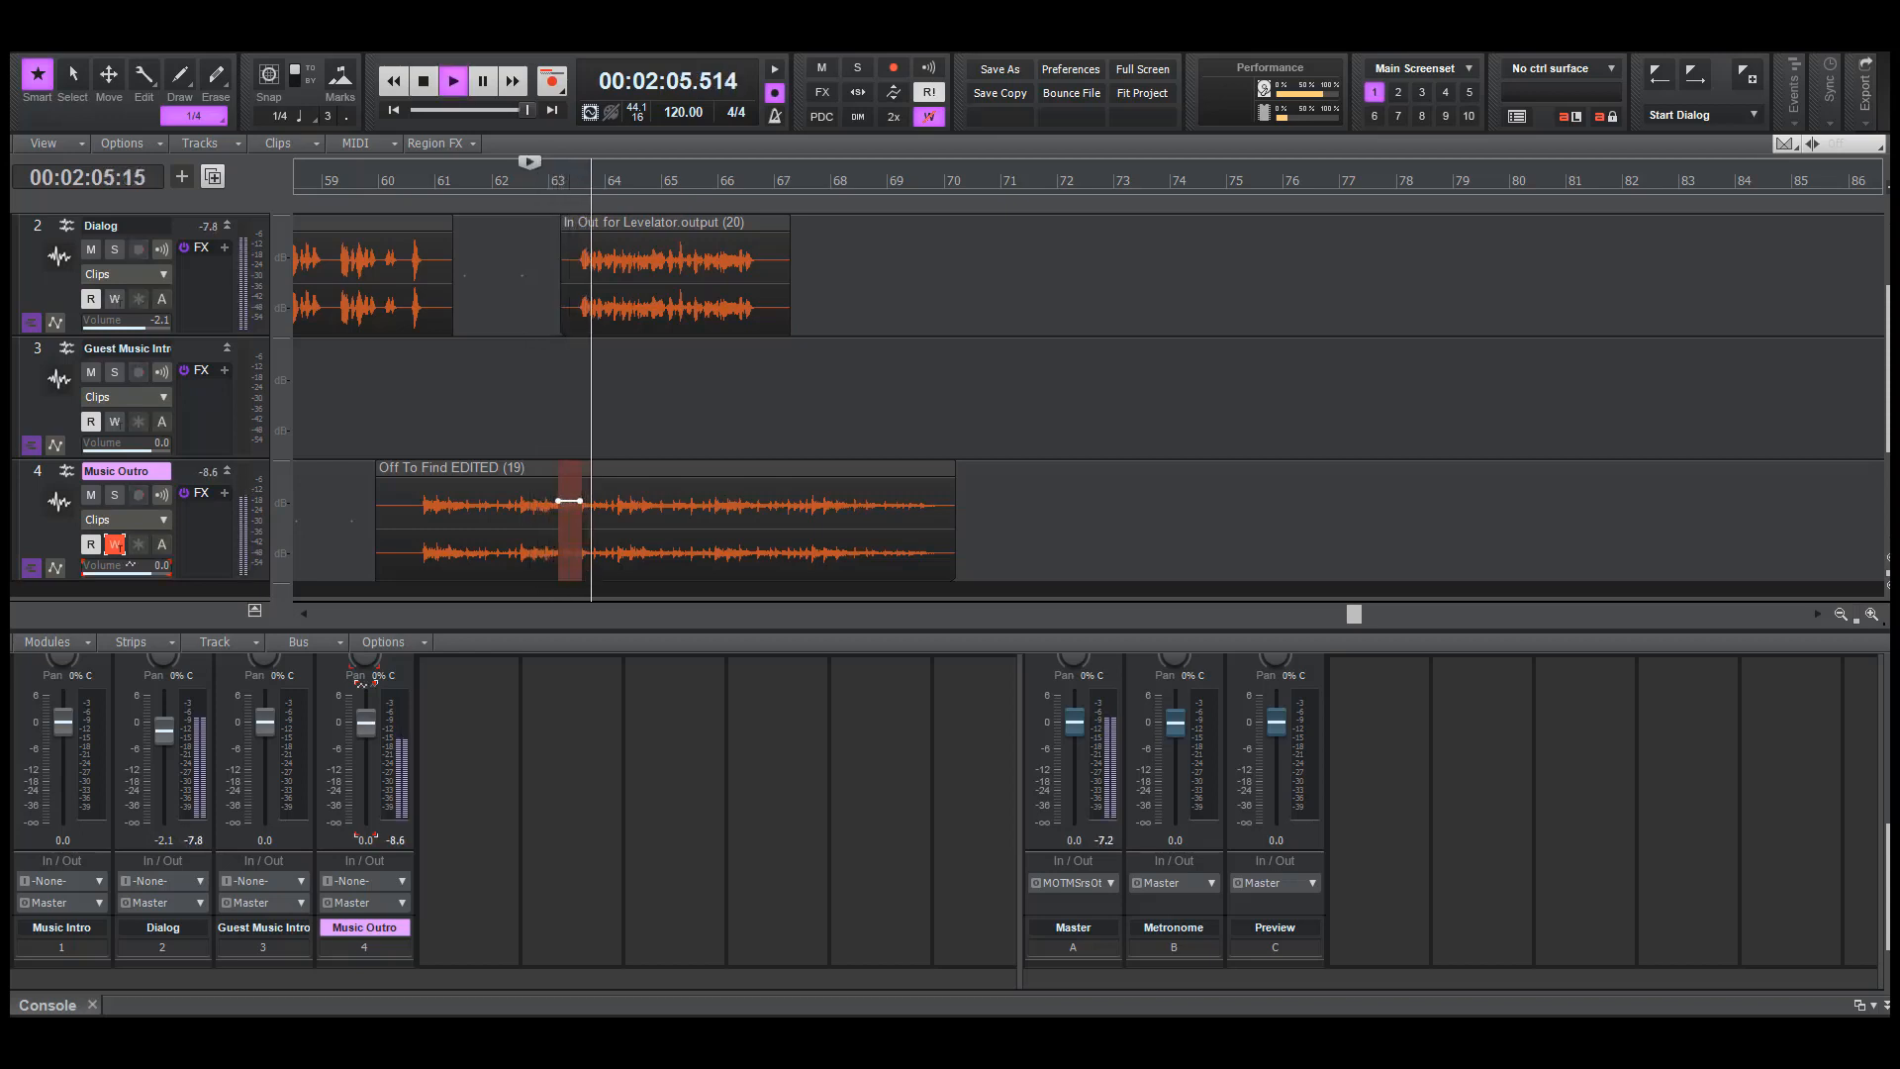
key(space)
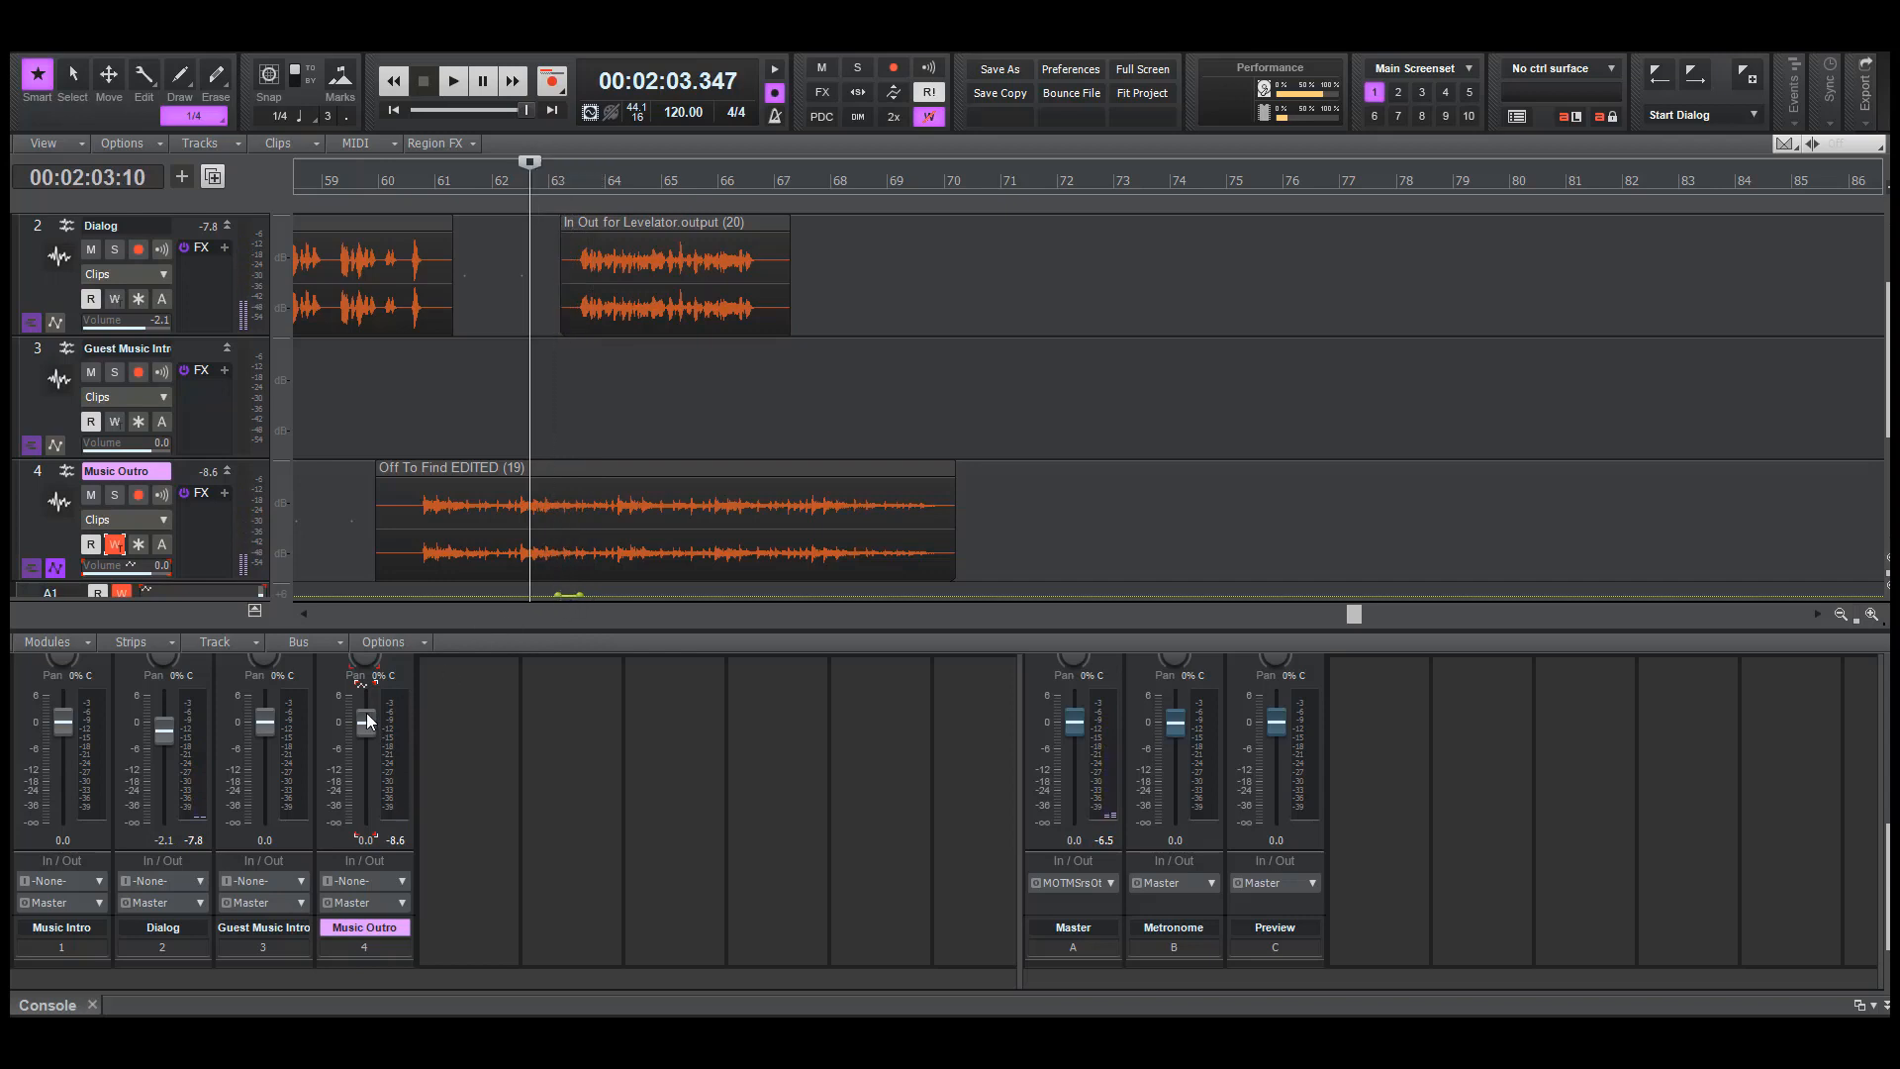
mouse_move(366, 726)
key(ctrl+z)
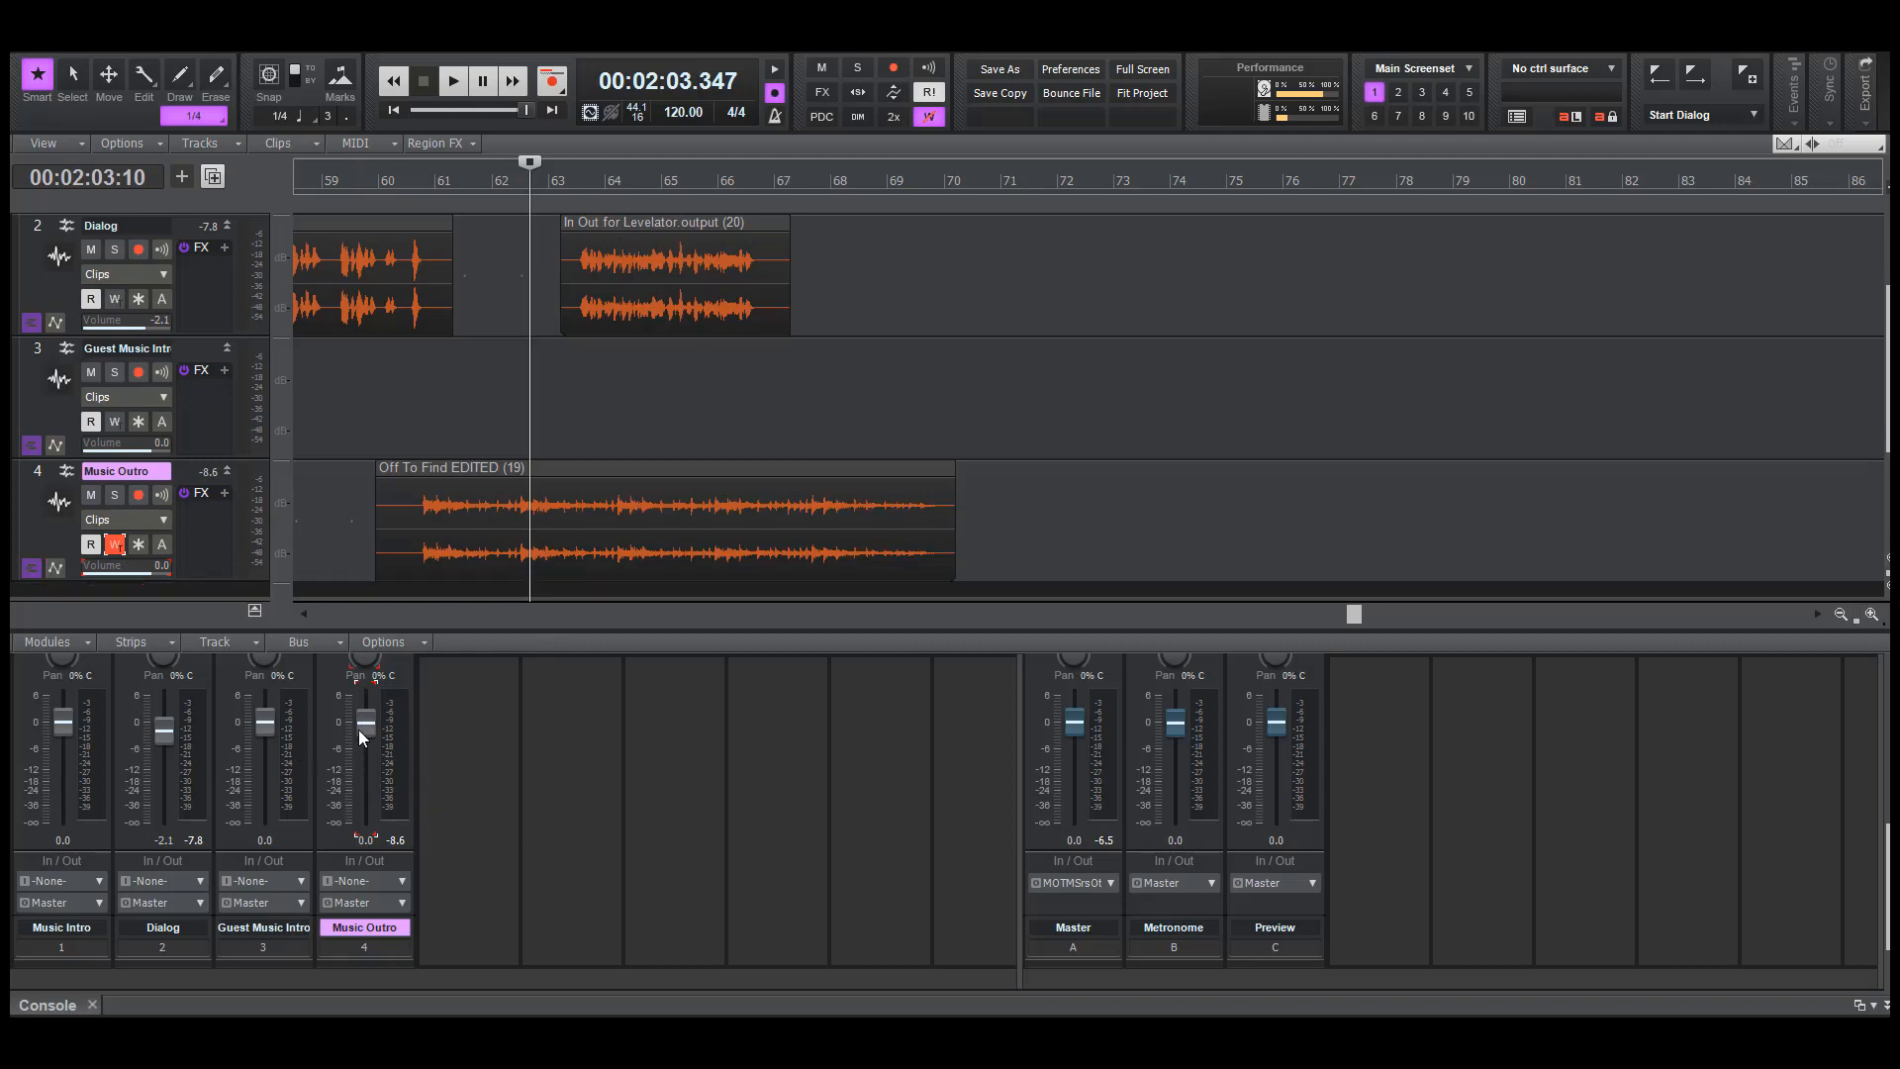
Write a Music Outro volume dip just after bar 63 with its fader during playback, and delete the extra -0.3 dB envelope node
key(space)
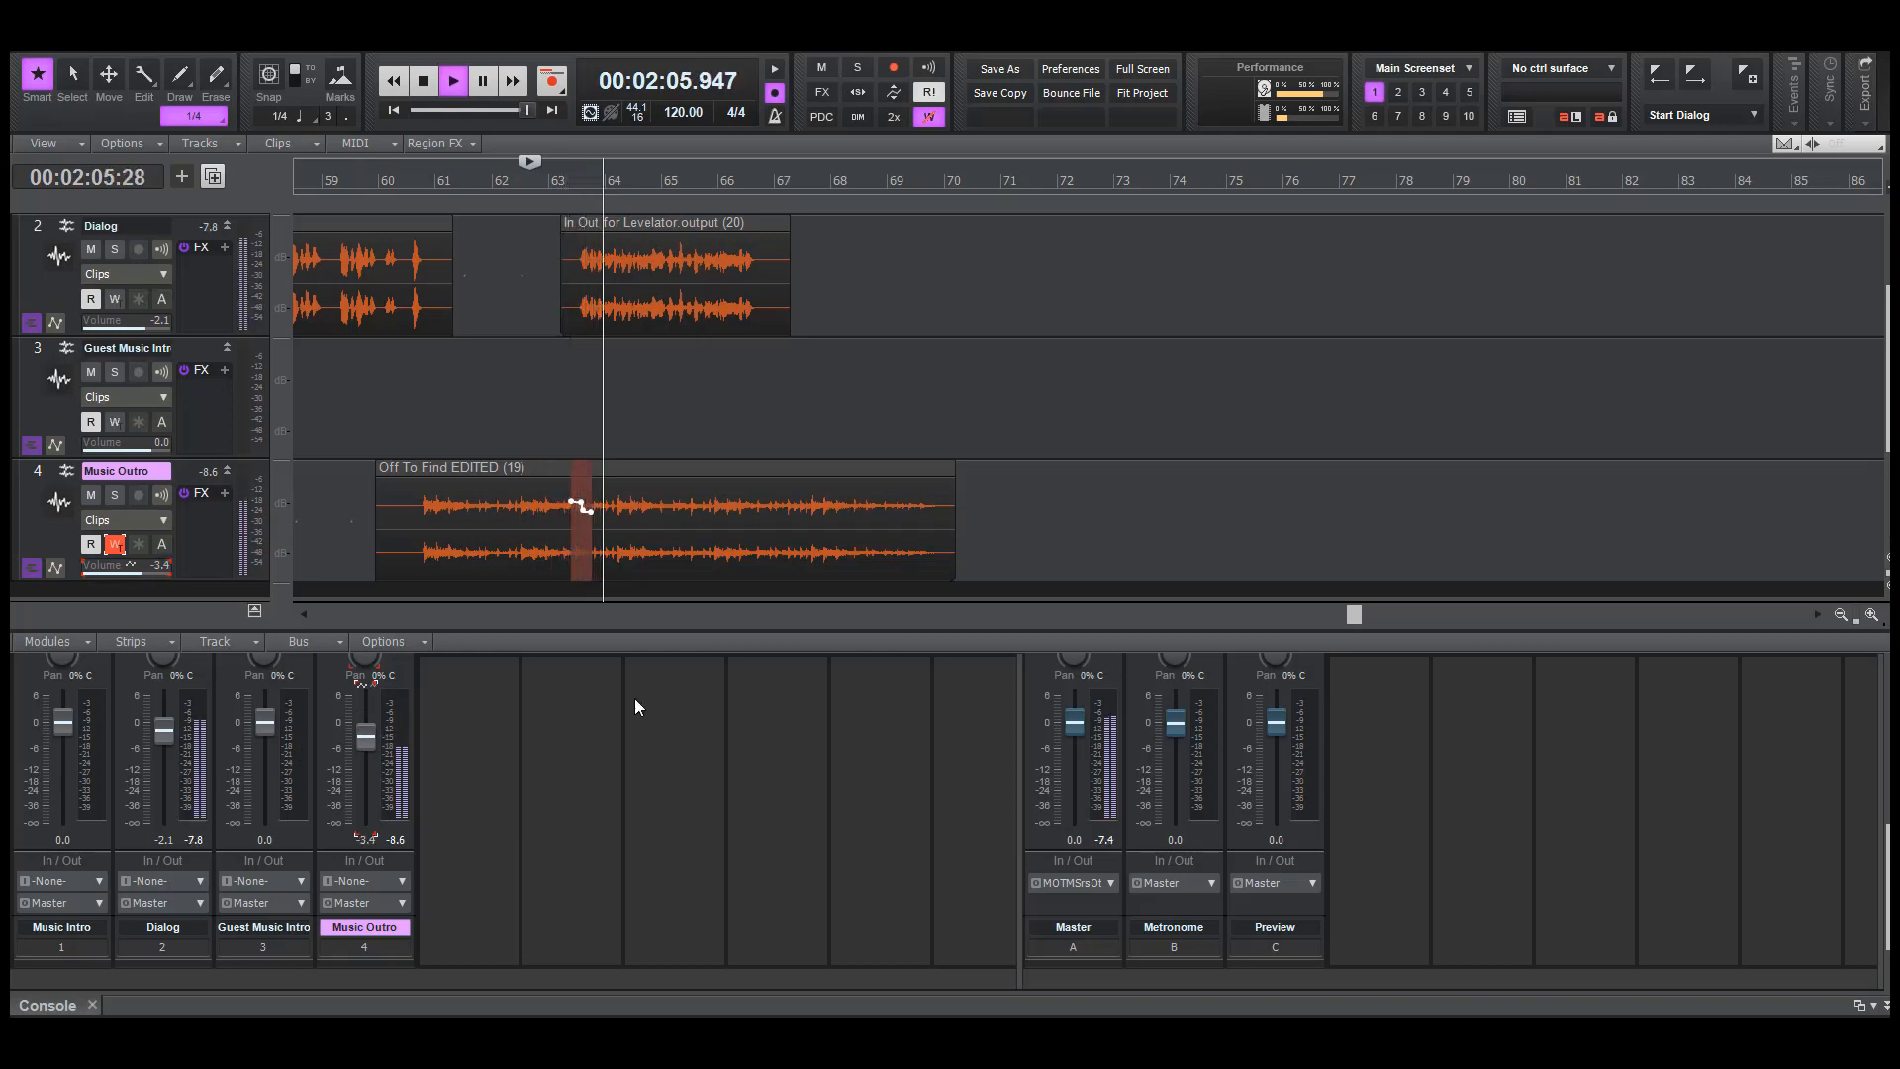
key(space)
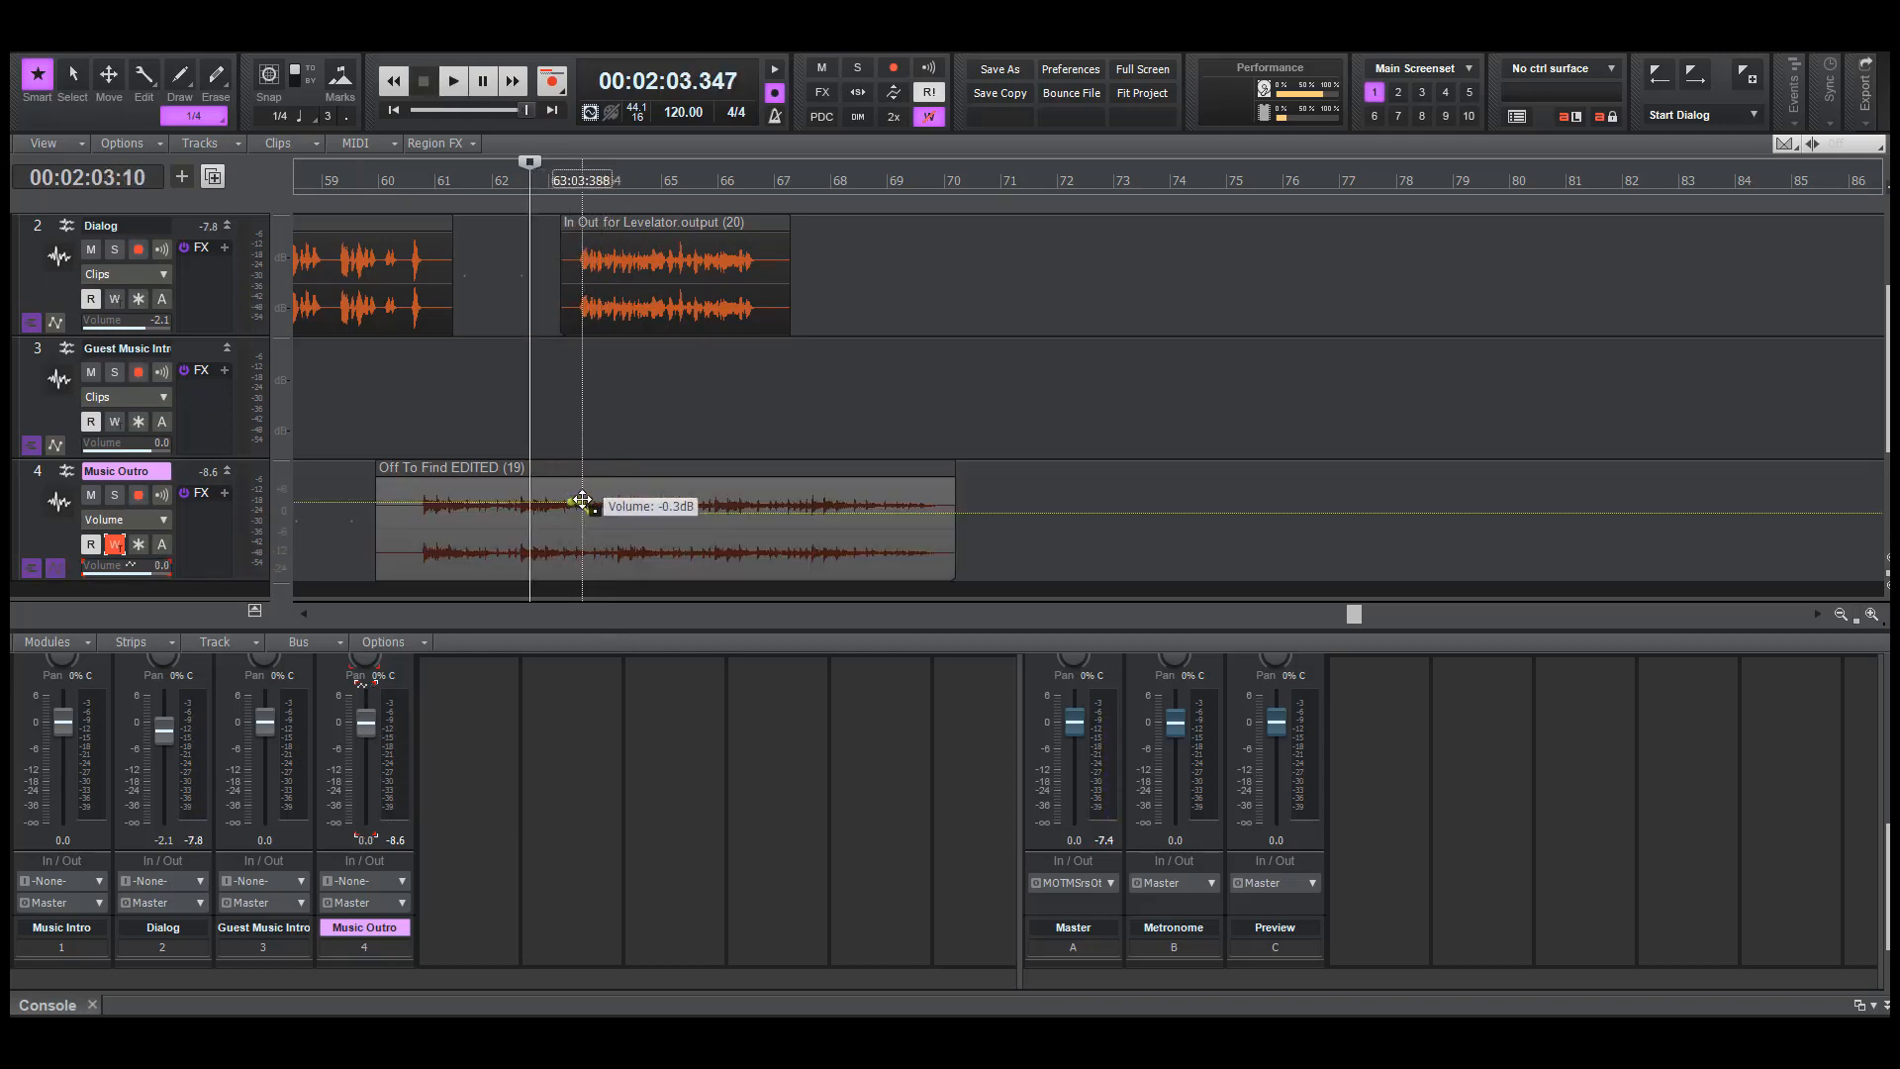
right_click(582, 502)
click(658, 644)
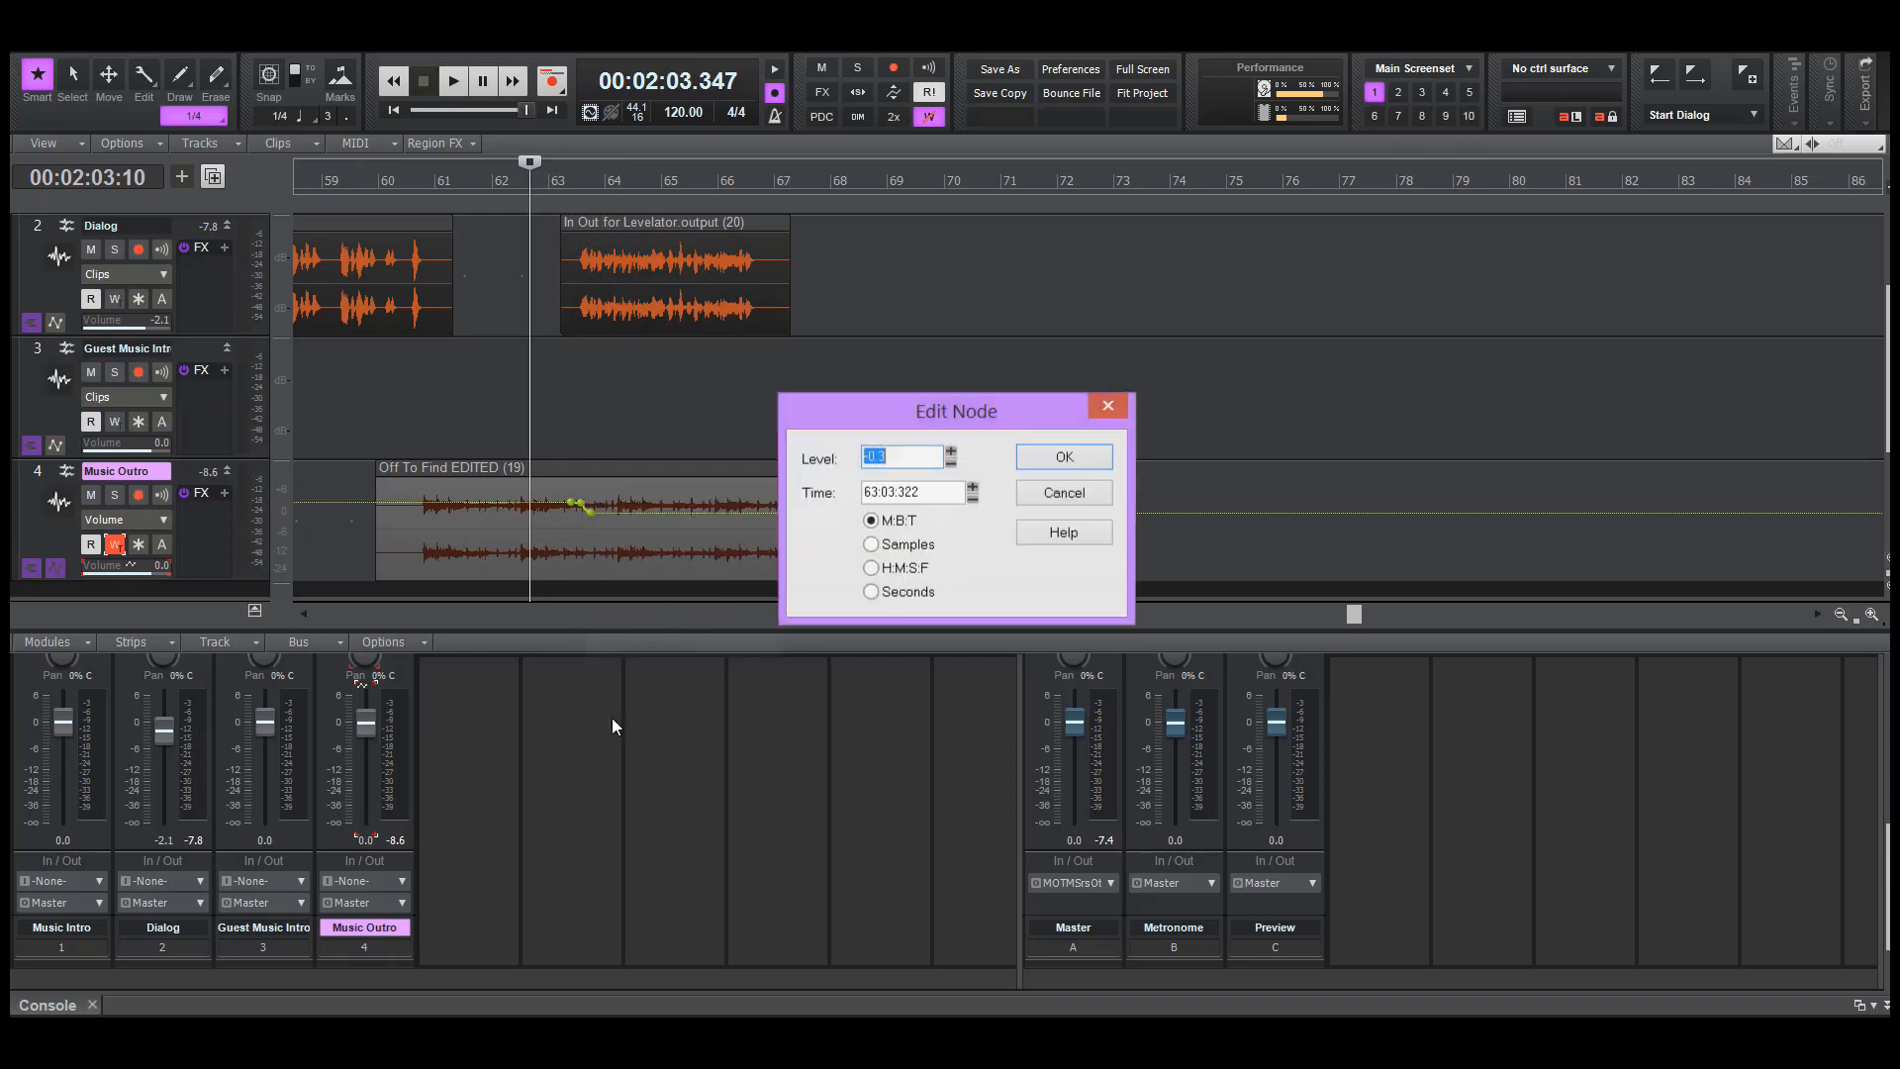
click(1064, 533)
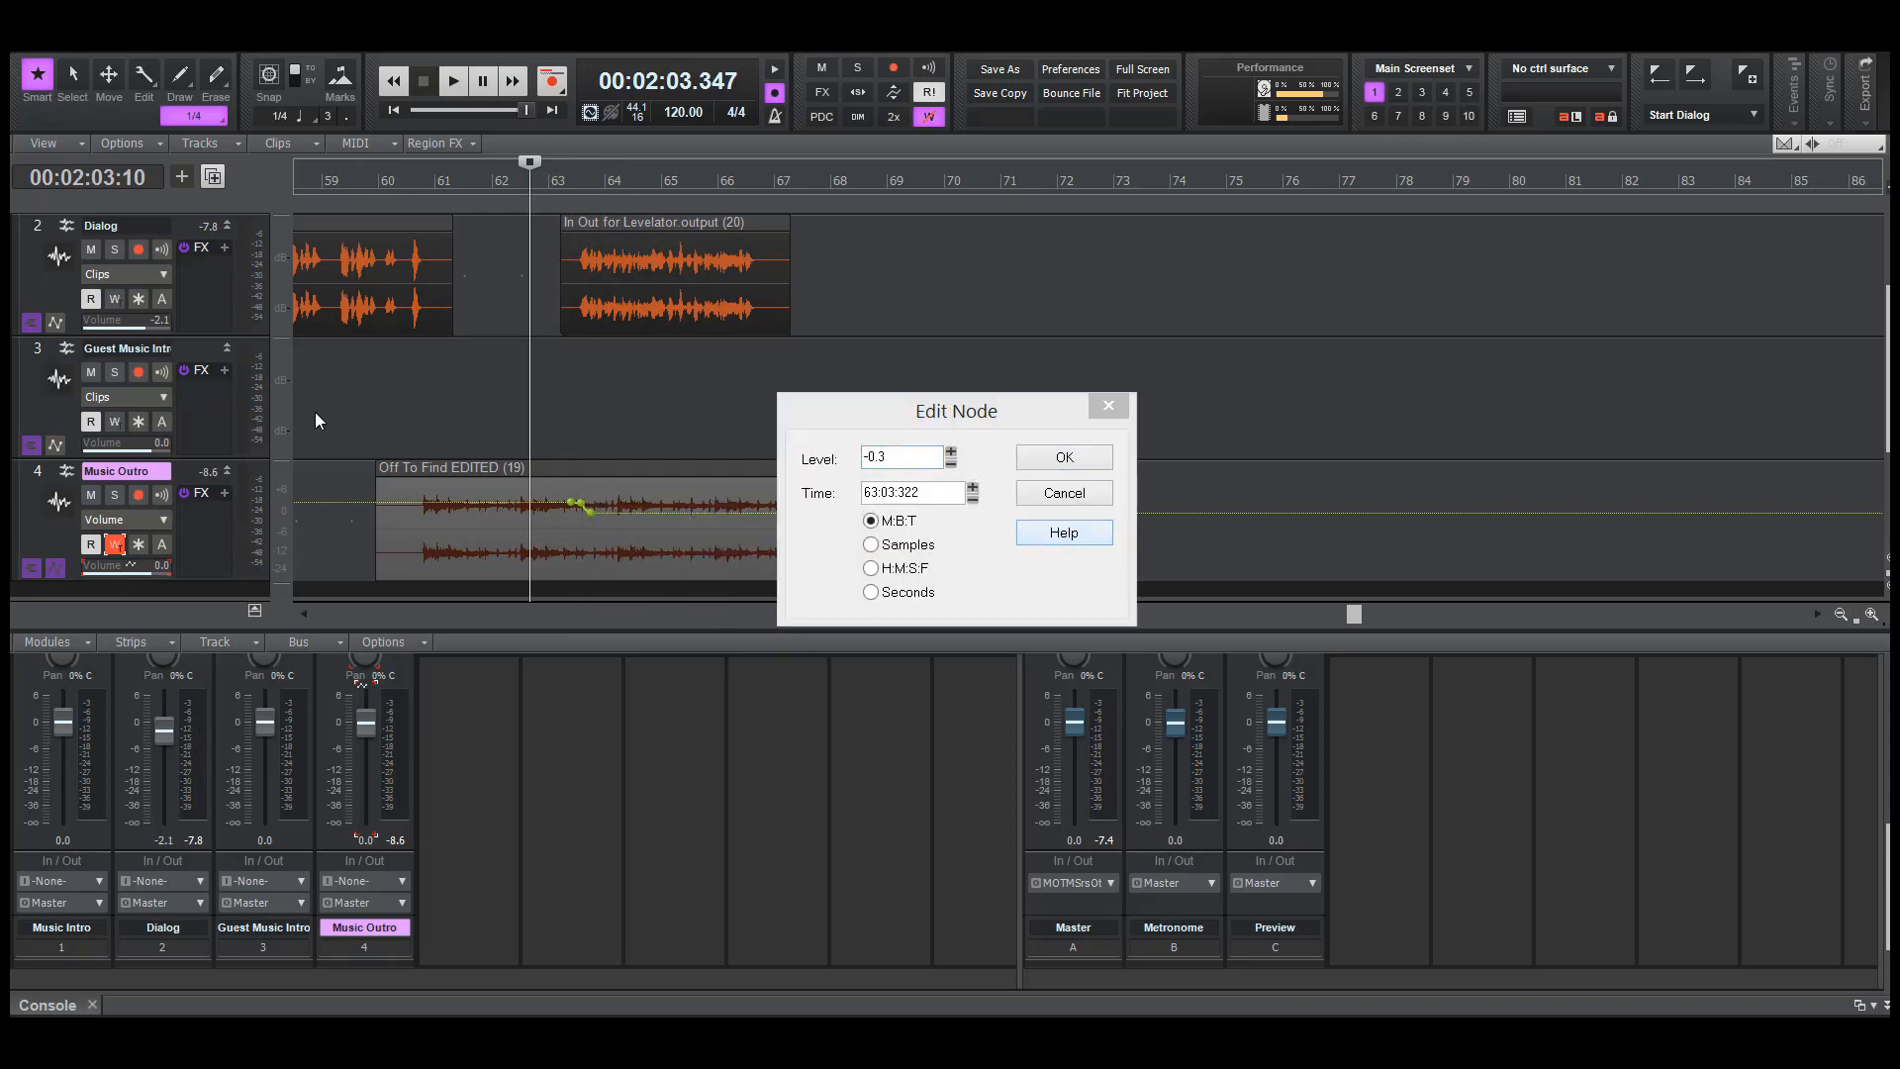
click(1059, 489)
right_click(581, 502)
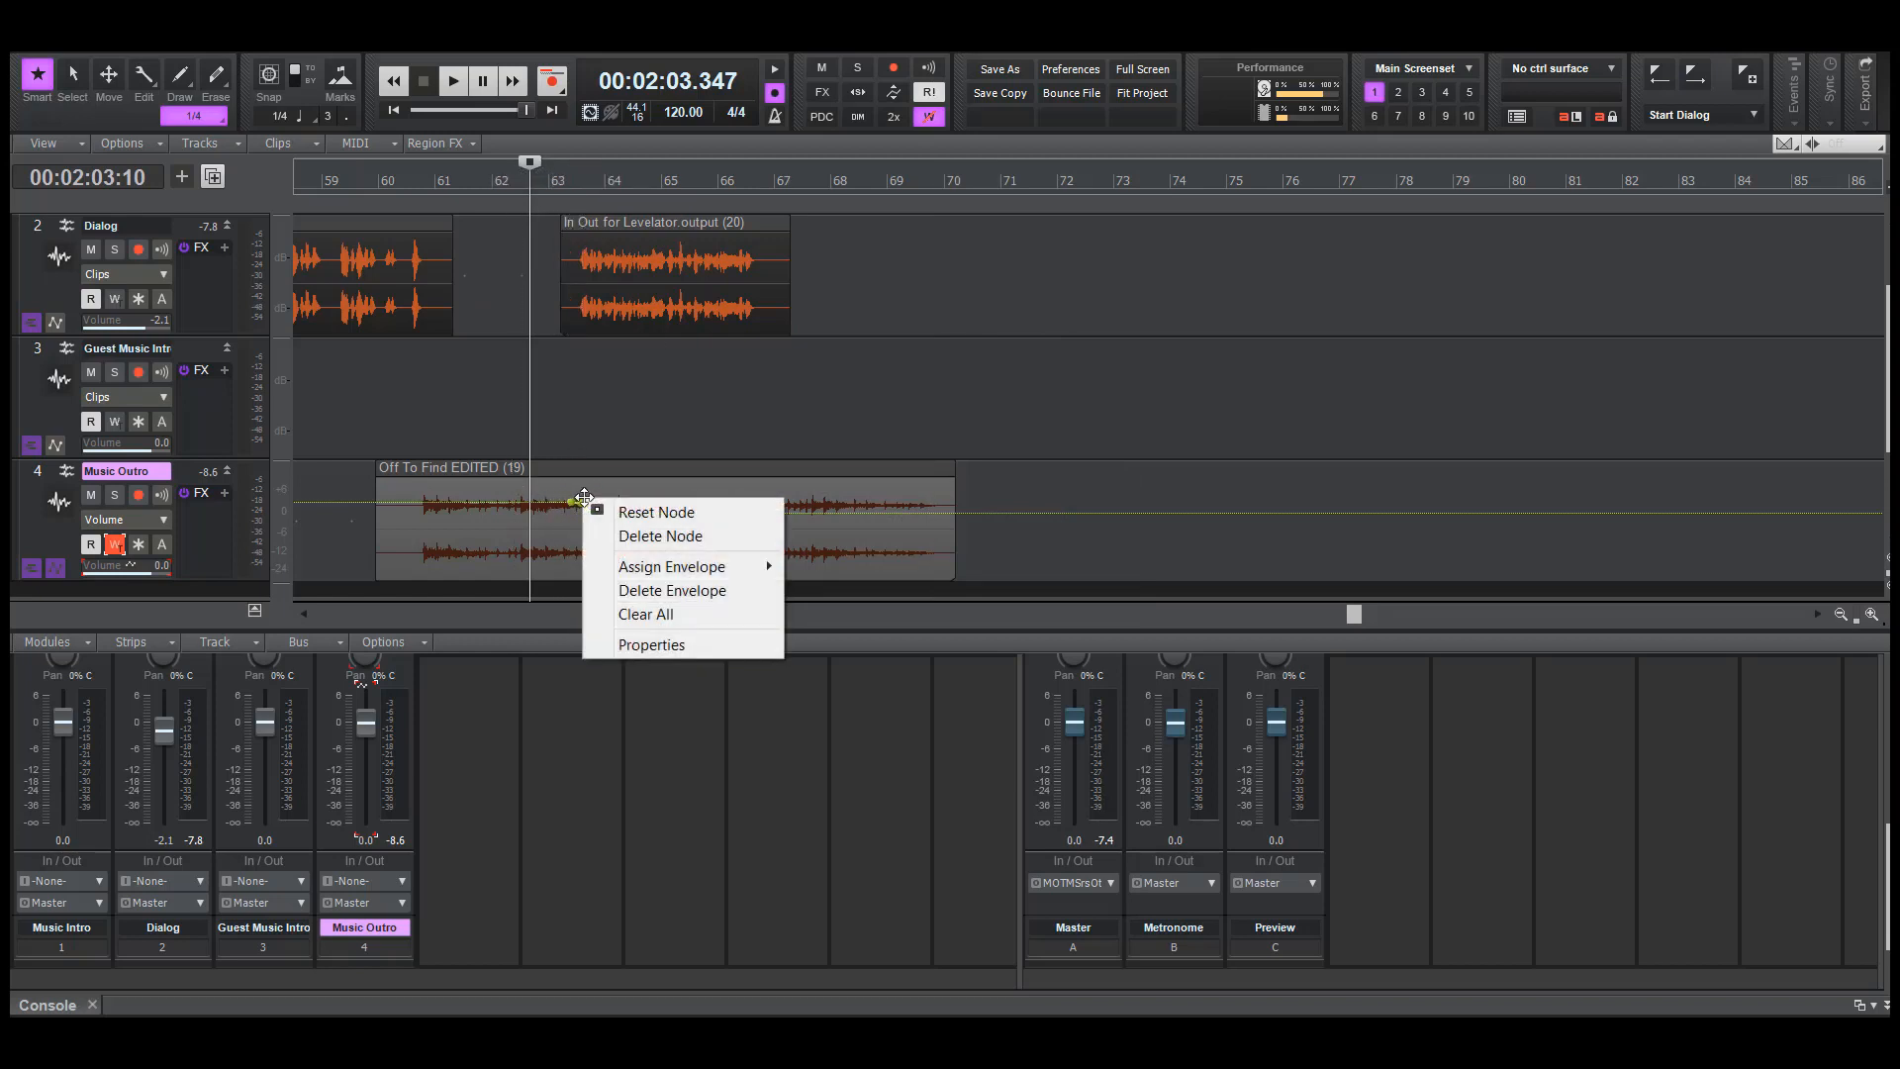
click(660, 535)
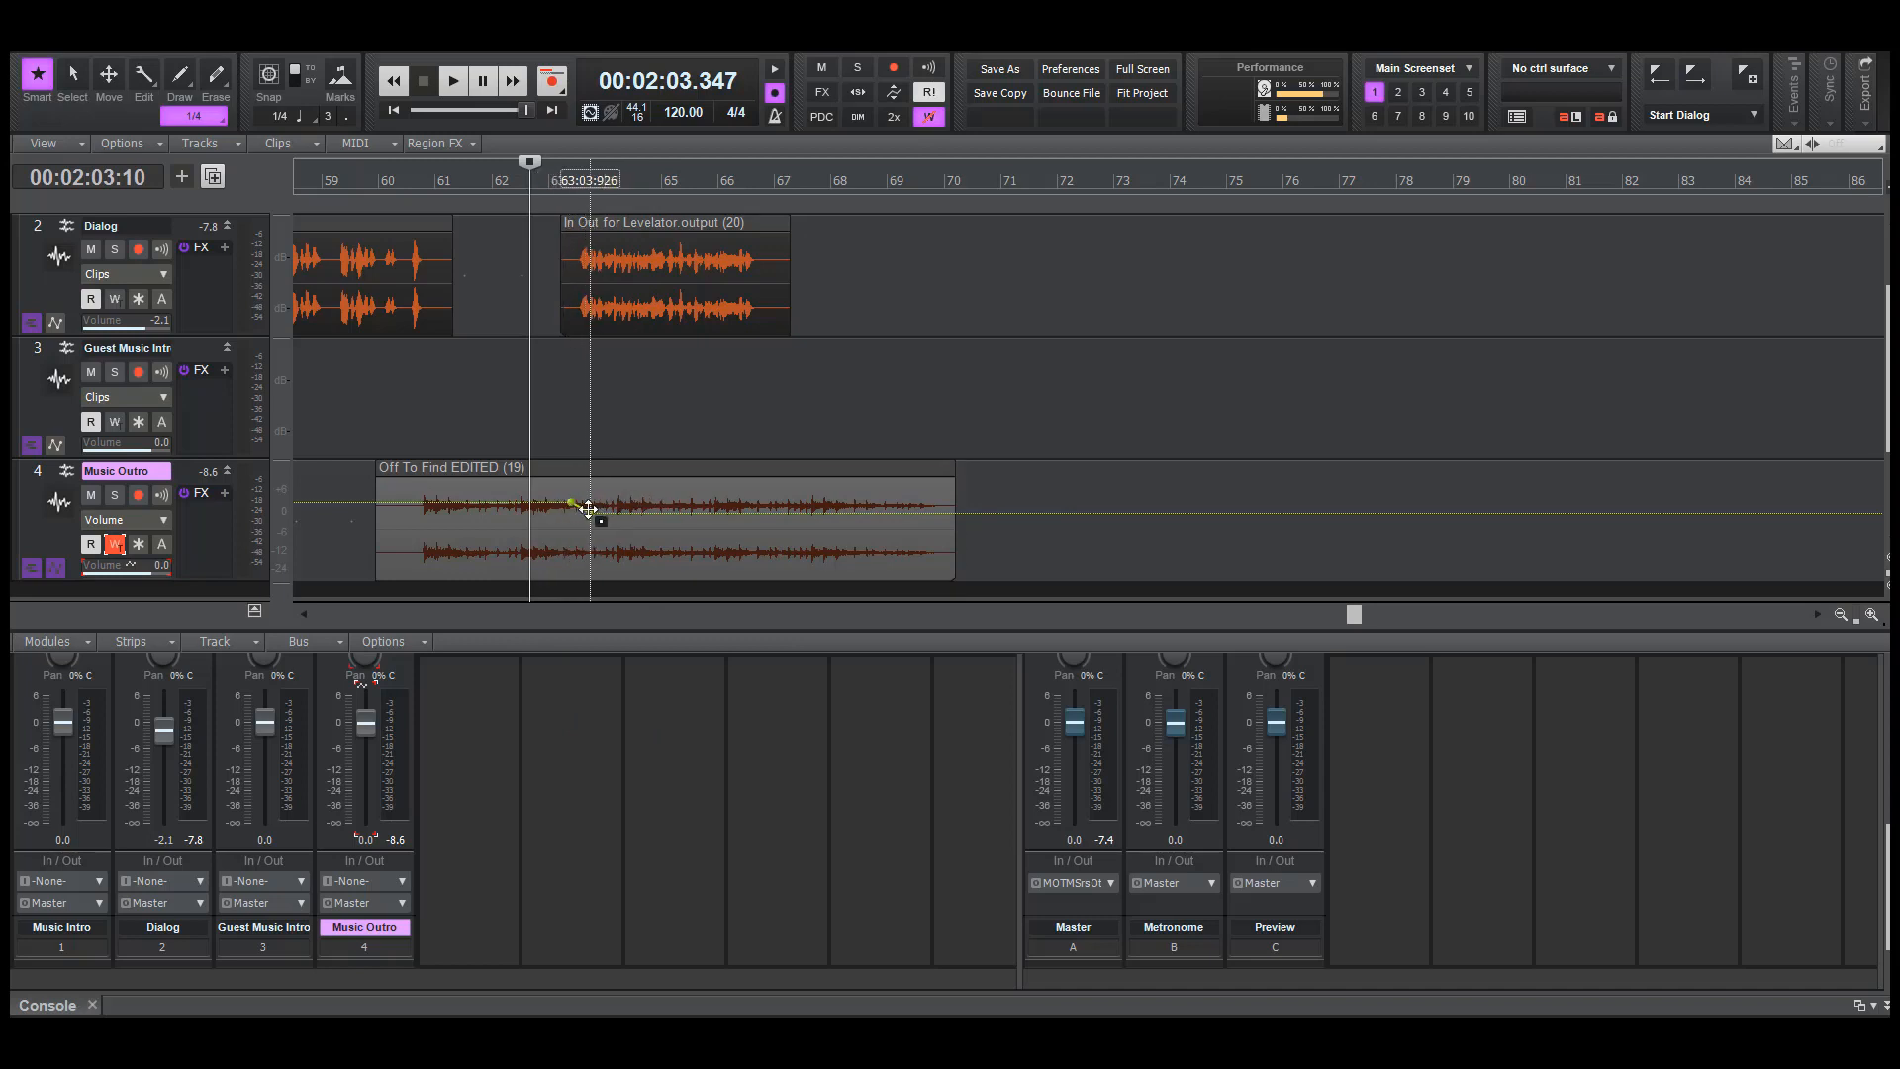
Set the level of the dip's end node at 63:04:066 to -7.4 dB and audition the lowered outro music
right_click(587, 509)
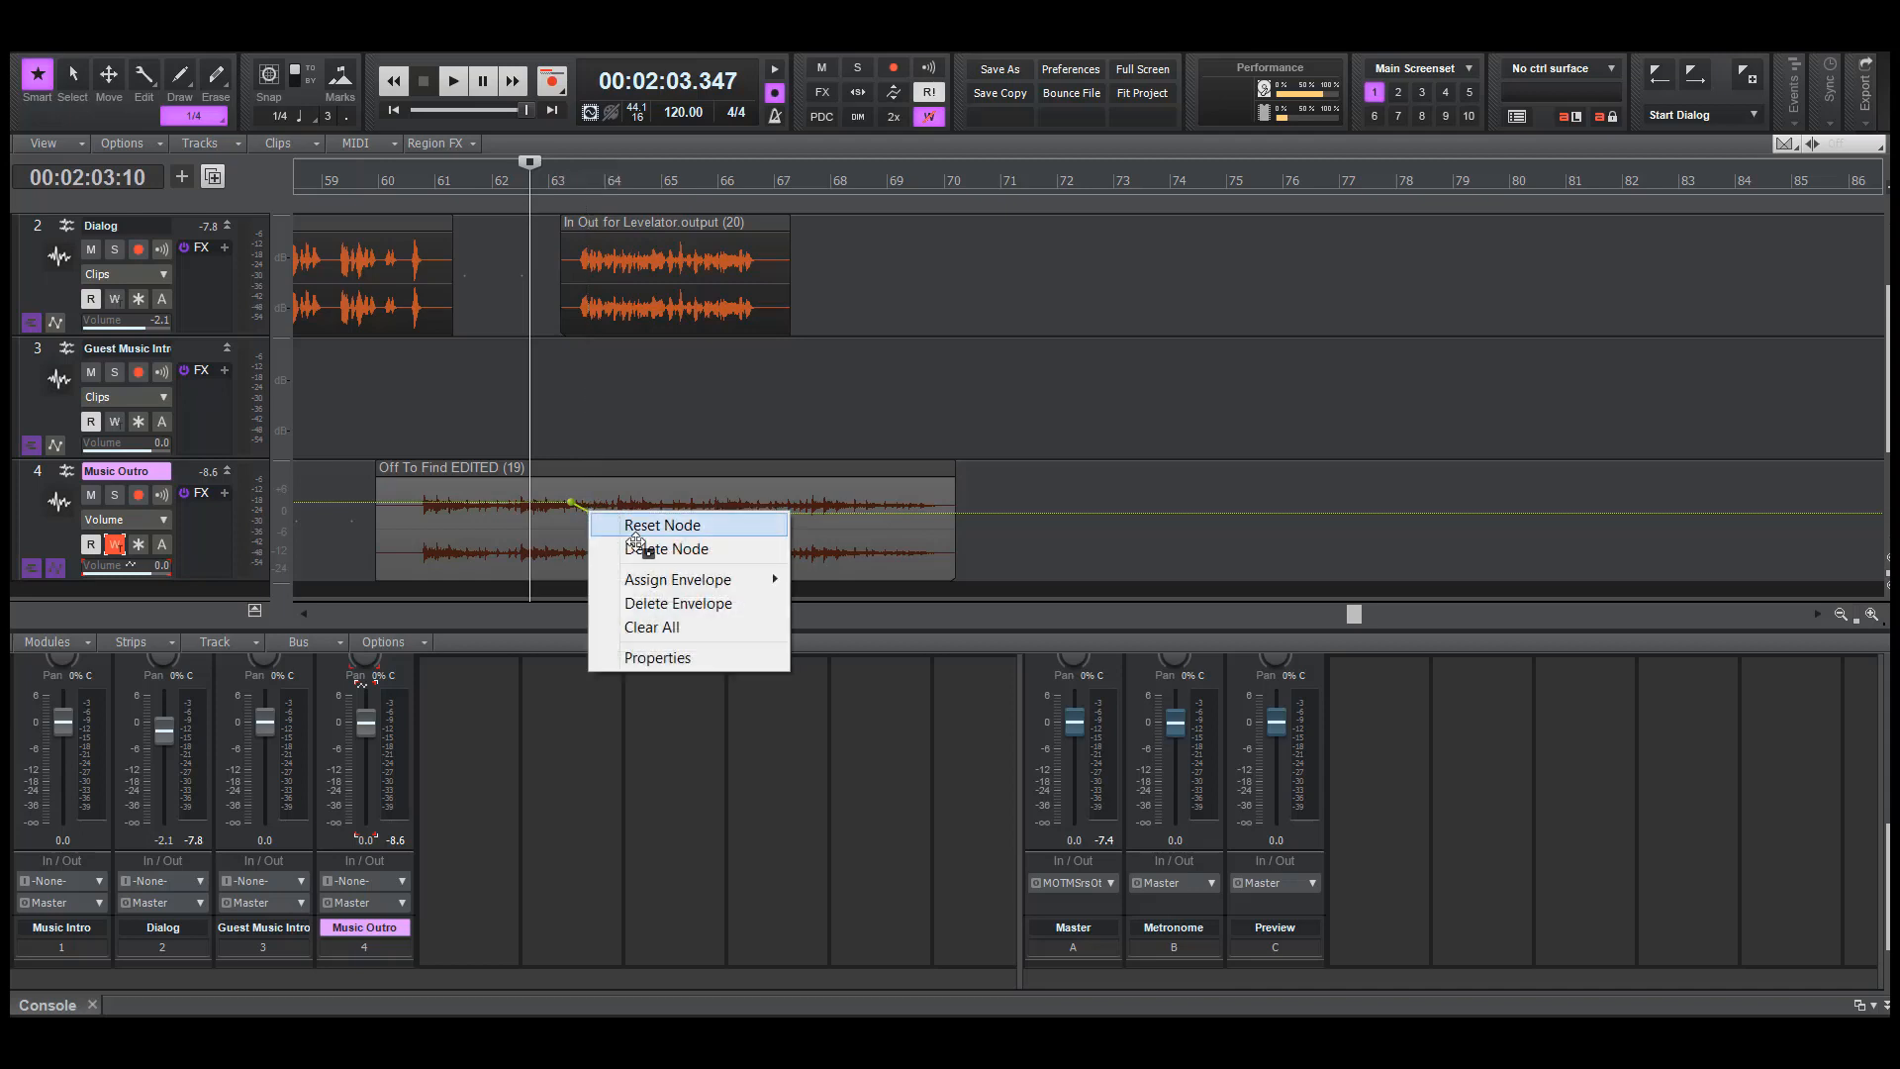
click(661, 647)
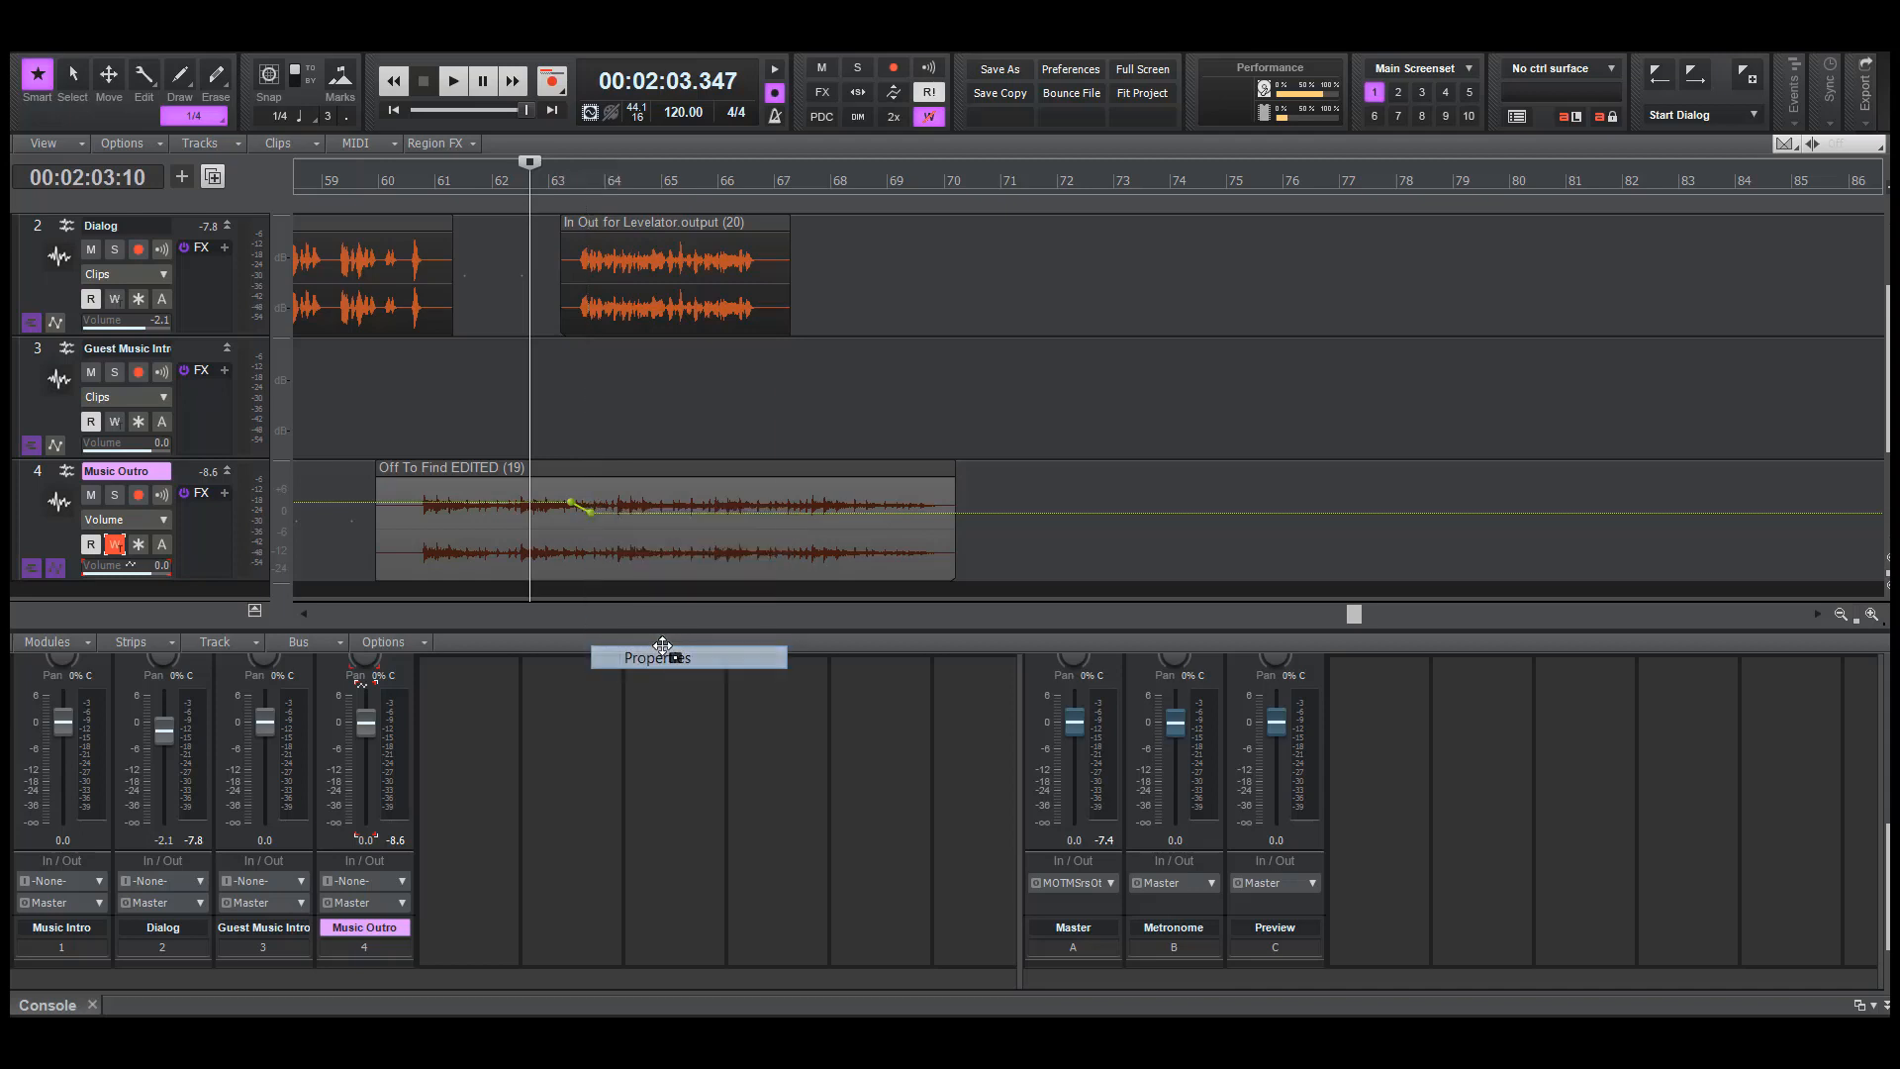
key(Right)
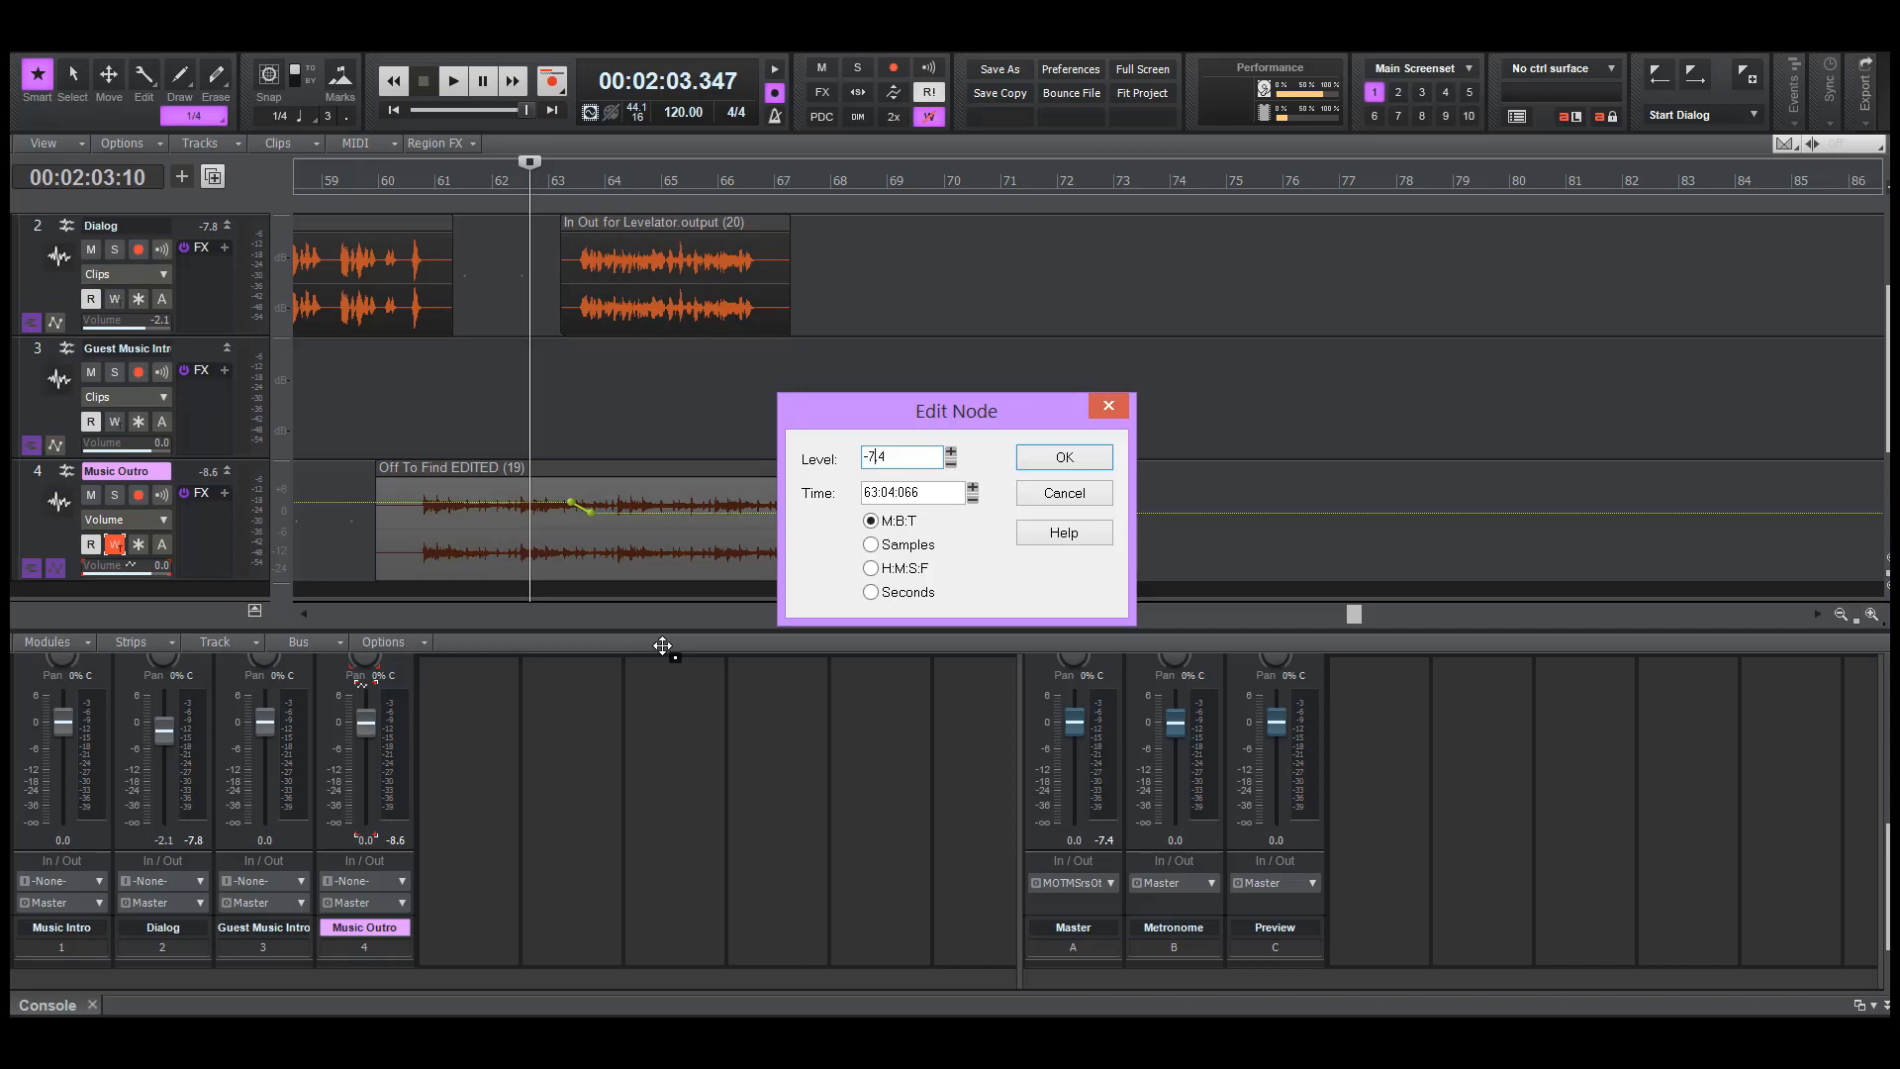
click(1081, 457)
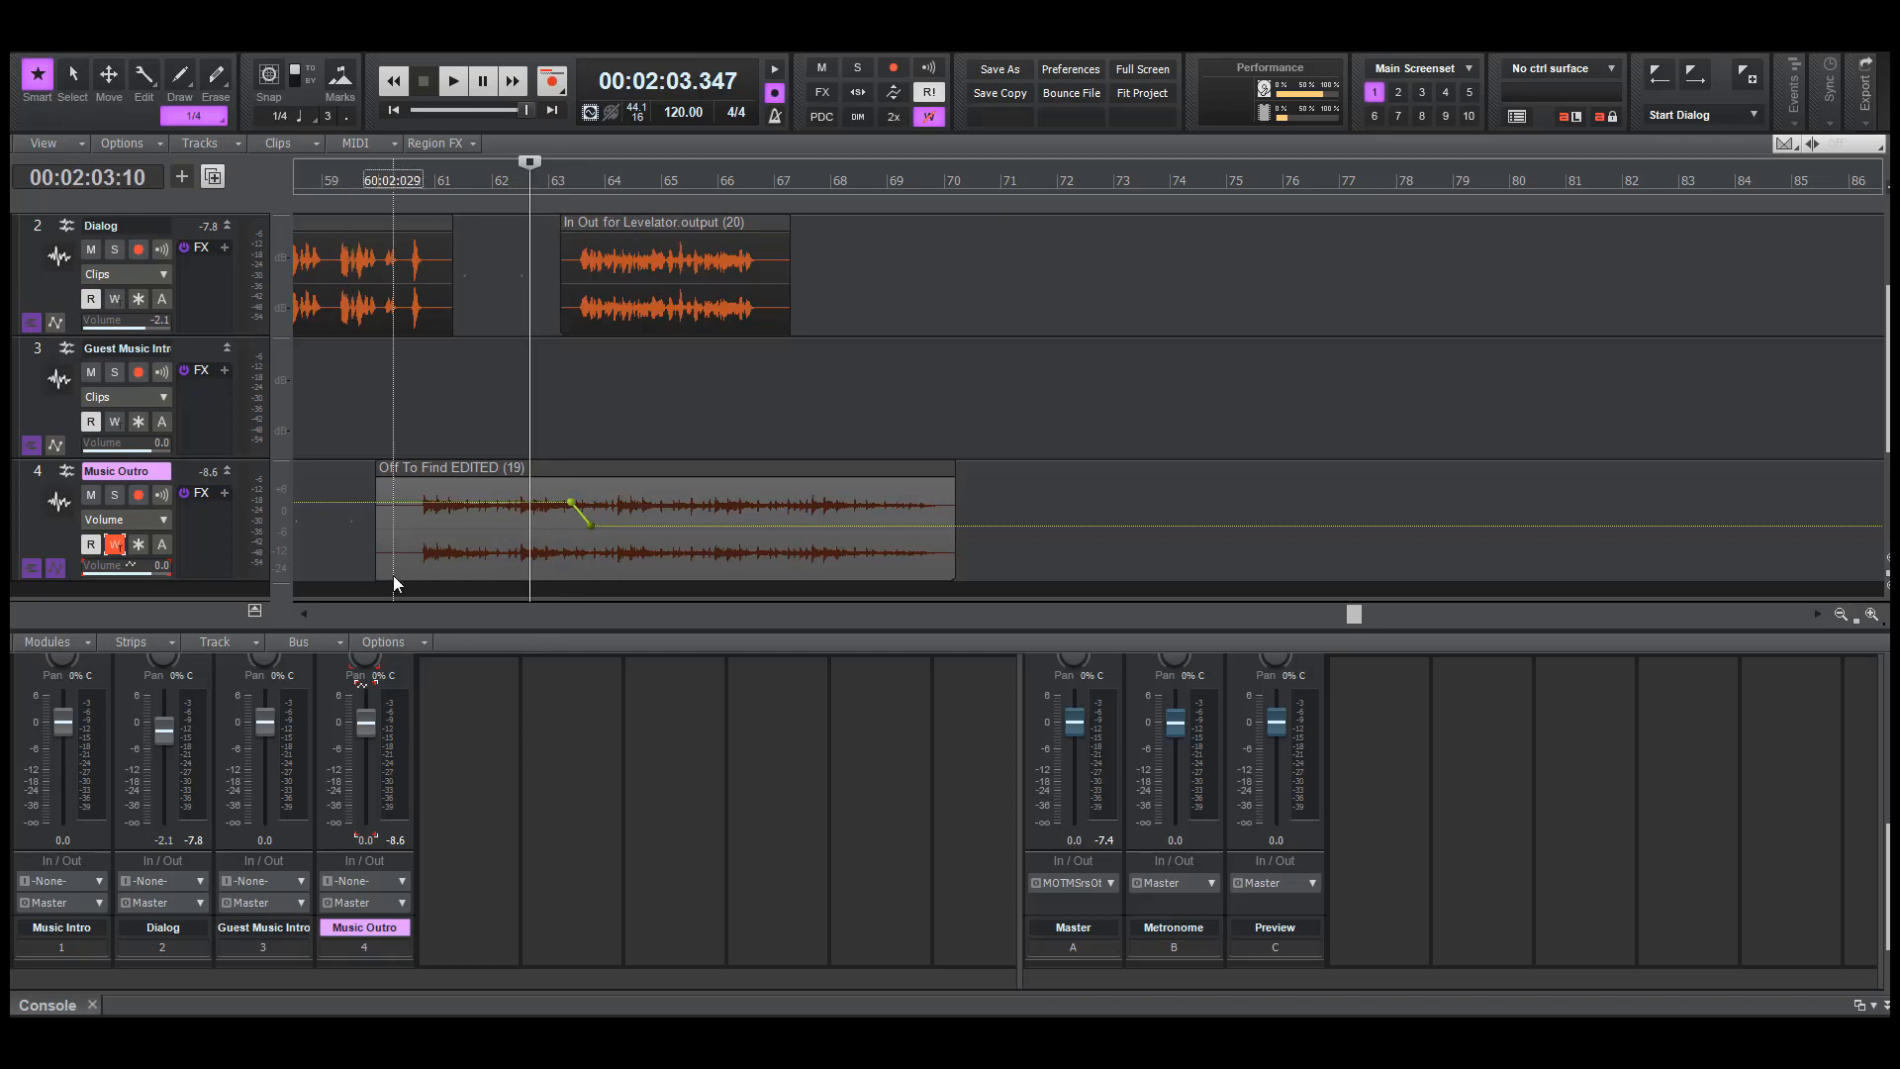
key(F6)
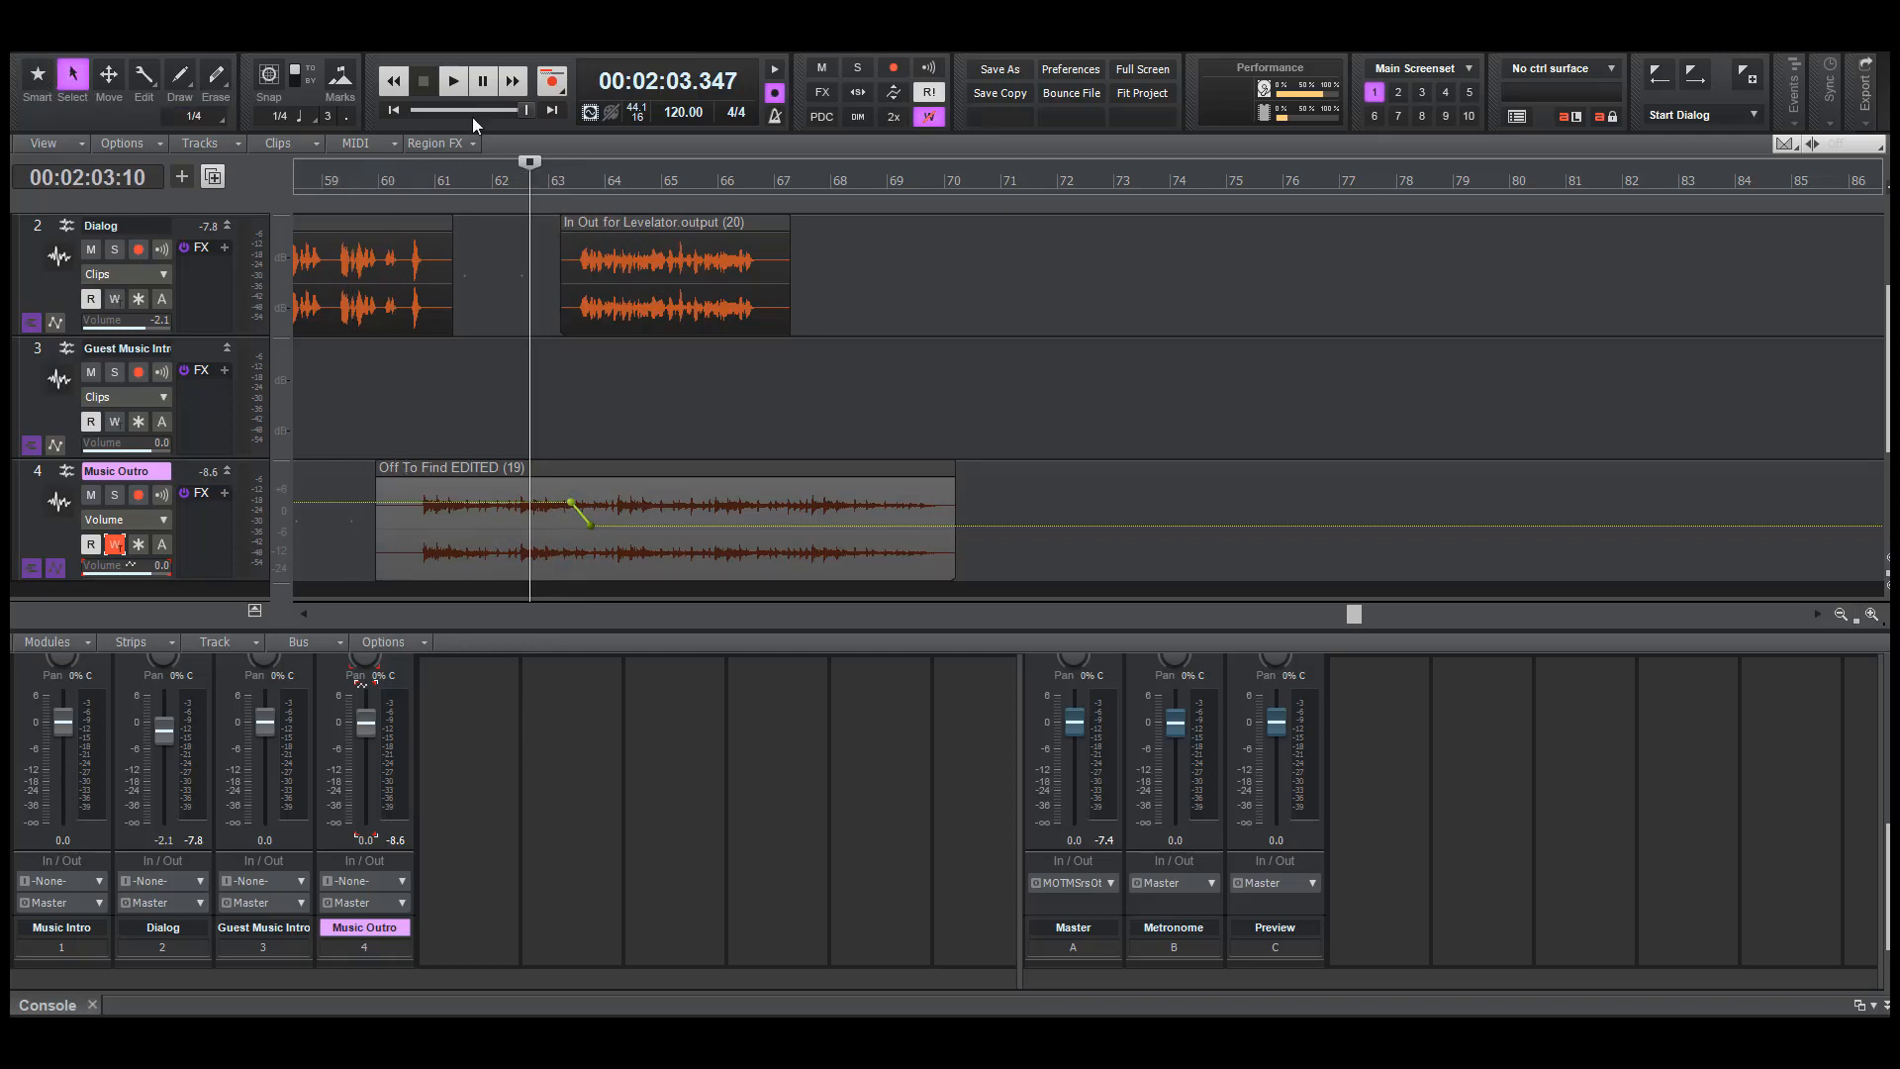
click(452, 80)
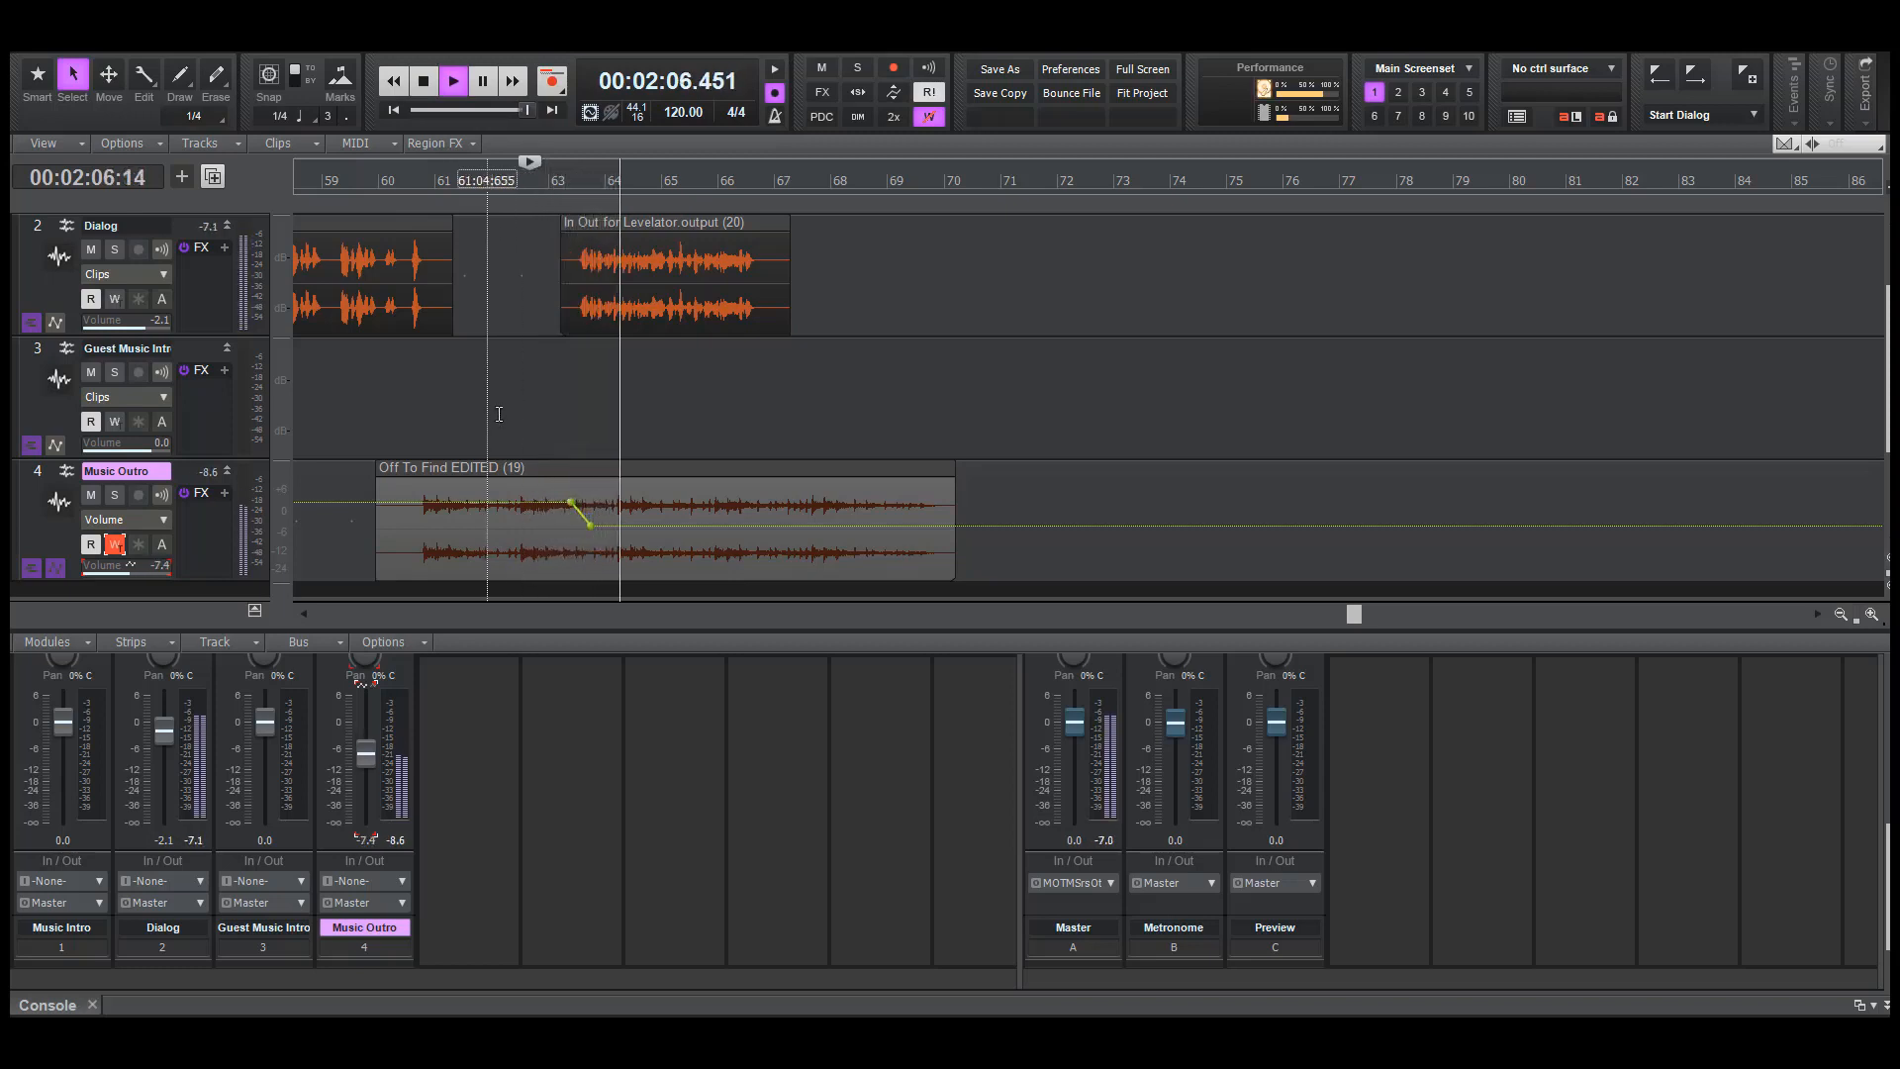
key(space)
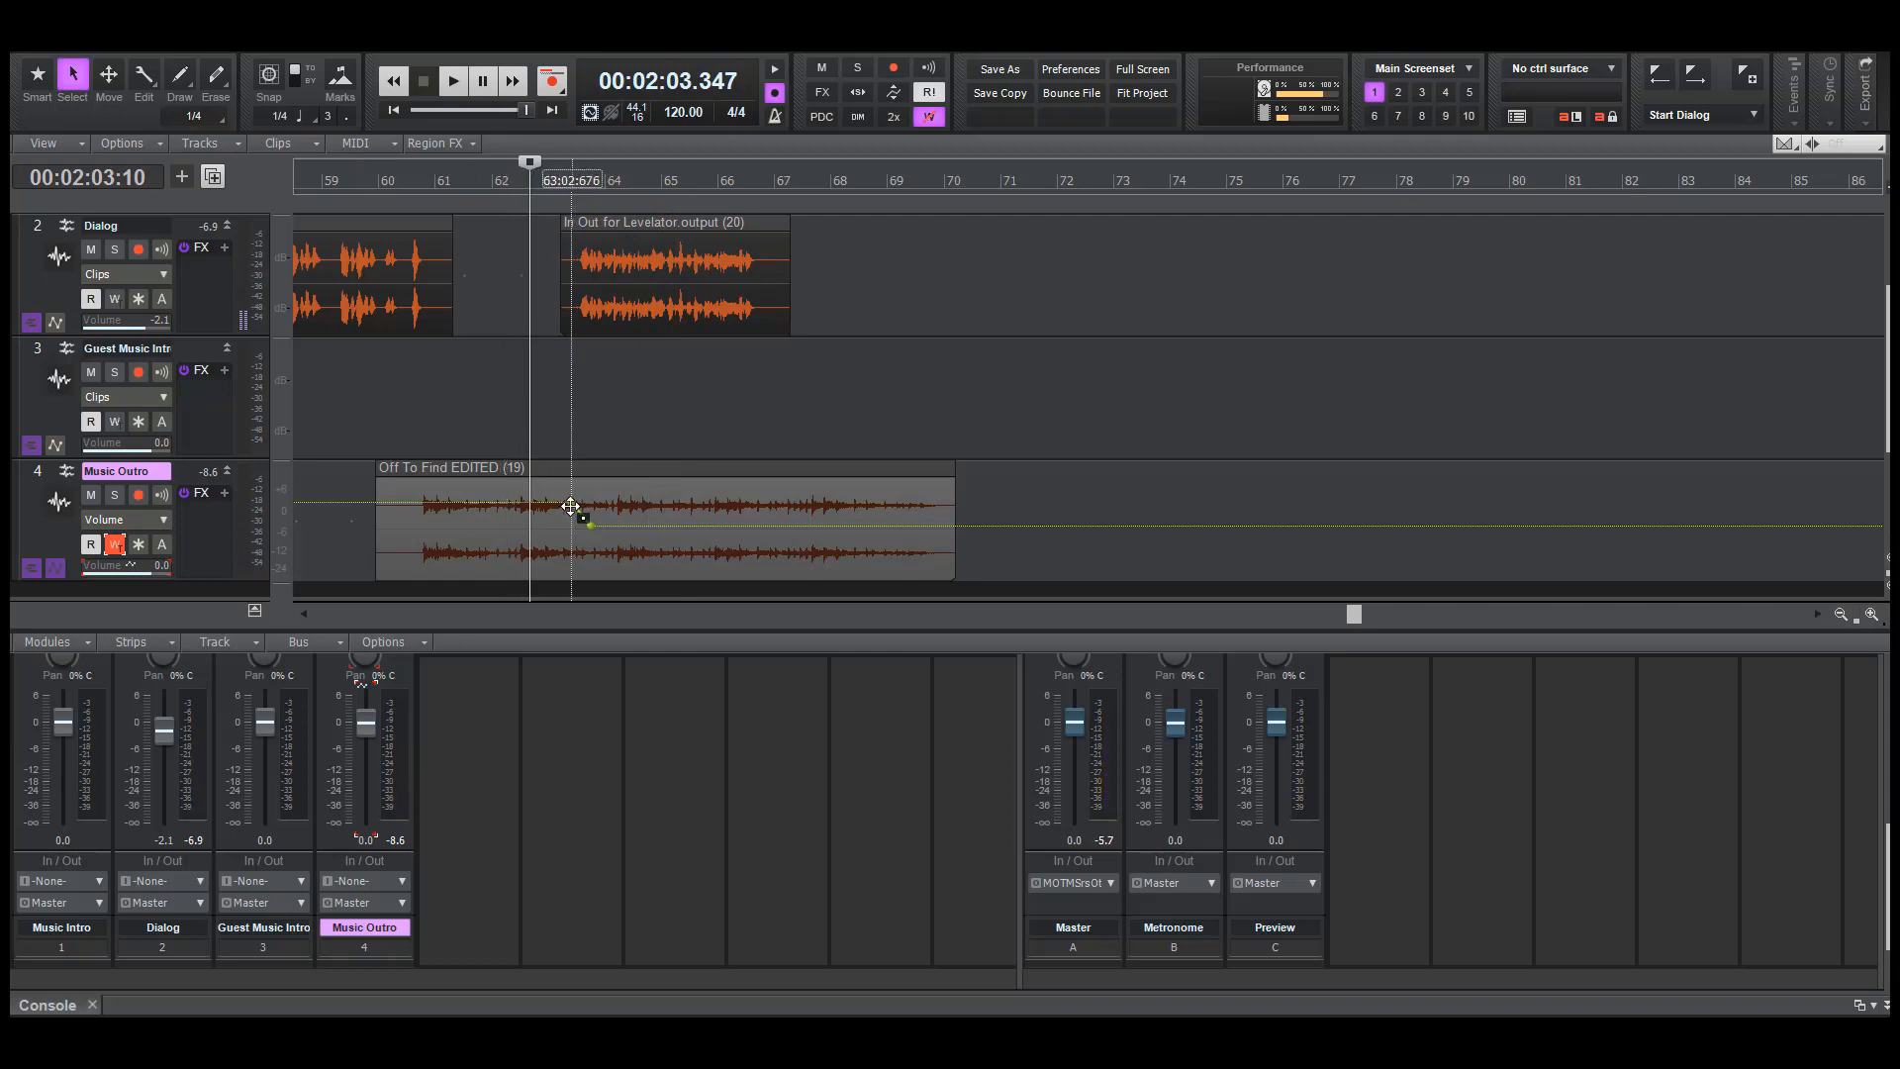
drag(591, 525, 596, 533)
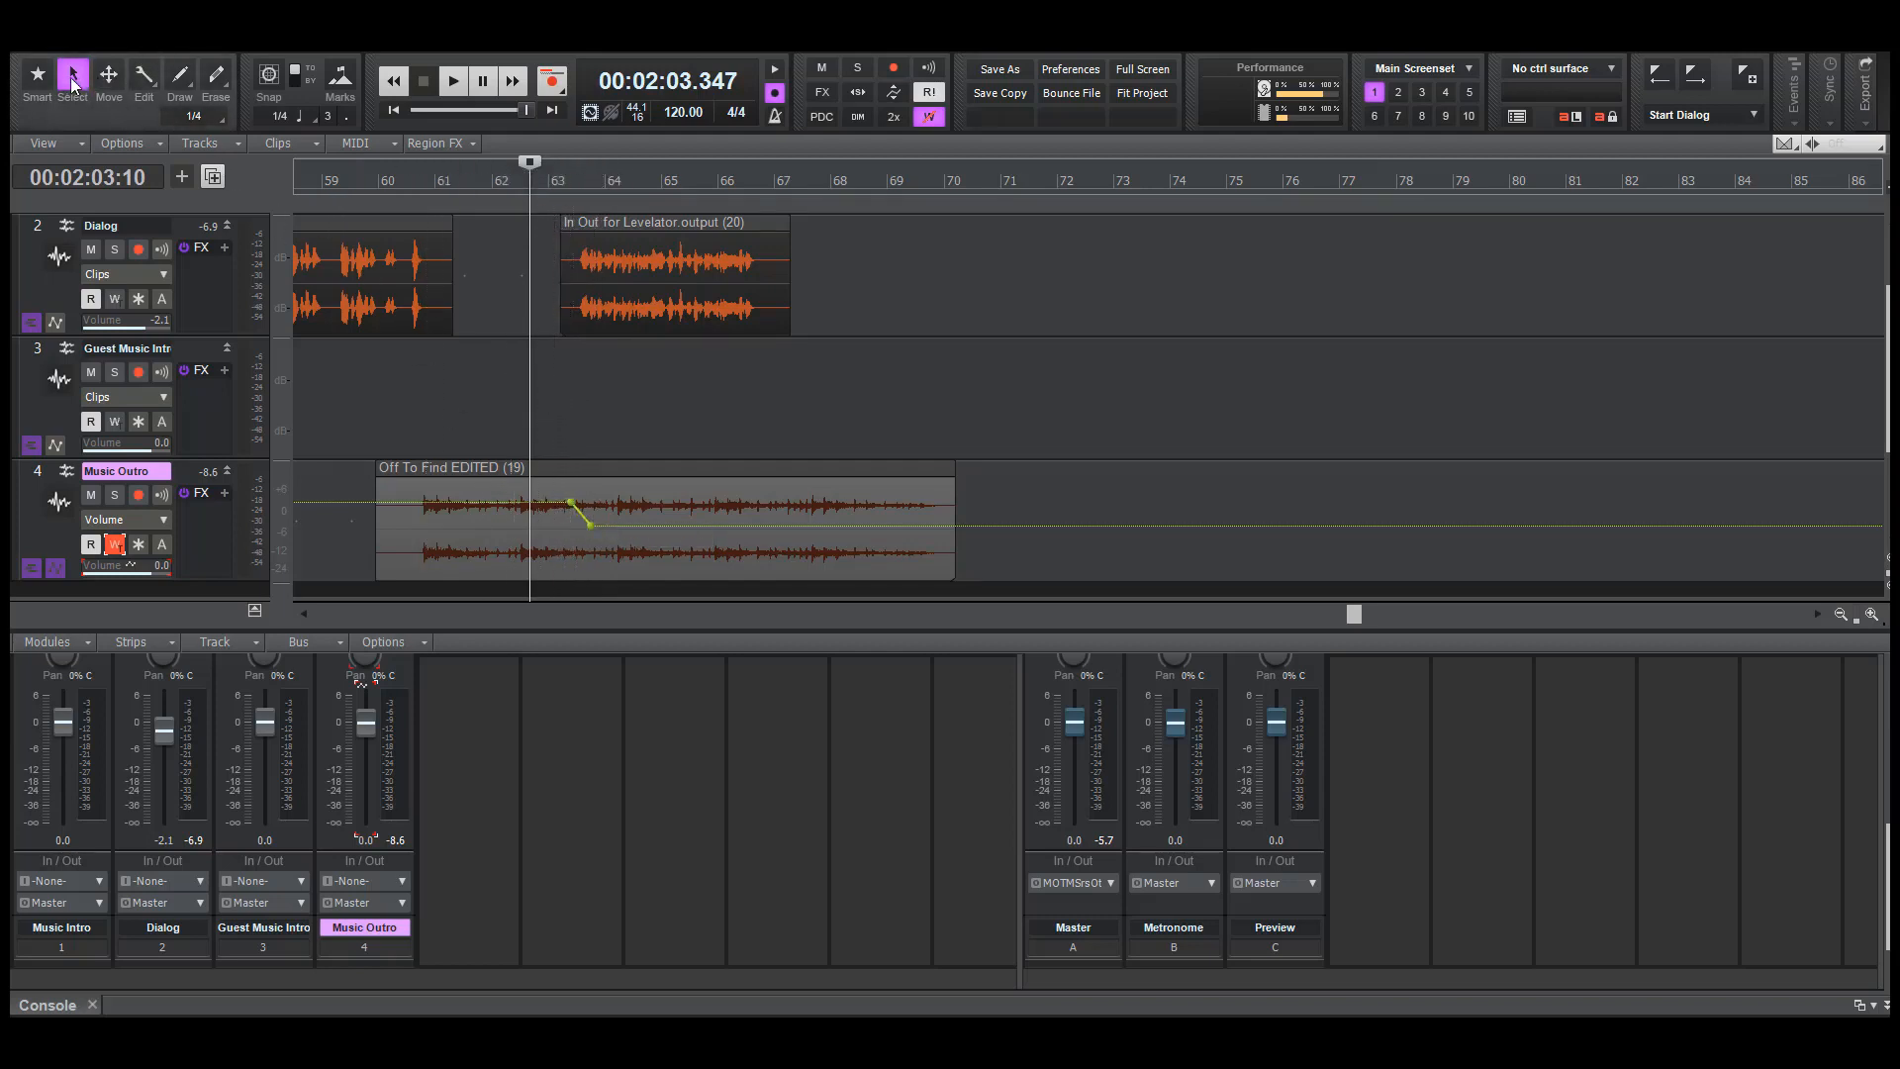
With the Smart tool, add Music Outro volume nodes near the end of the host speech in bar 66, raising the last to 0 dB
click(37, 73)
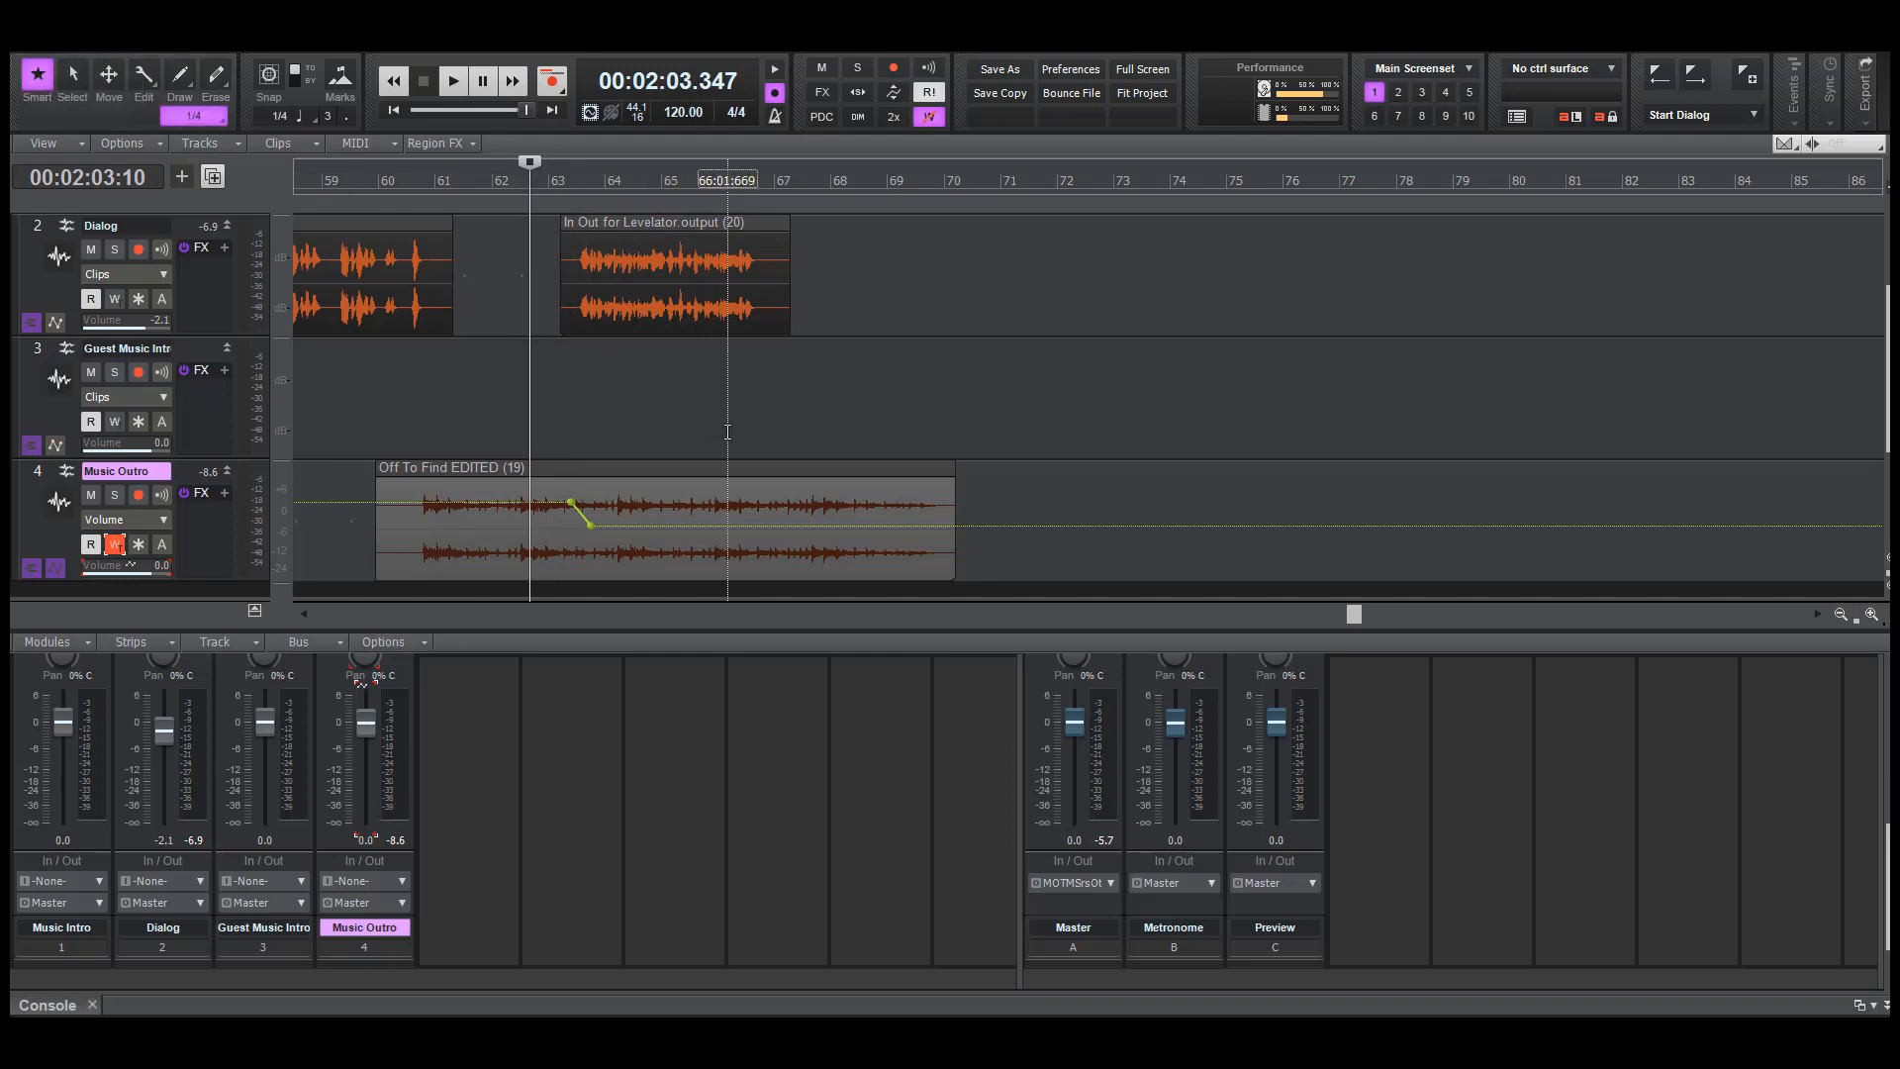
click(741, 523)
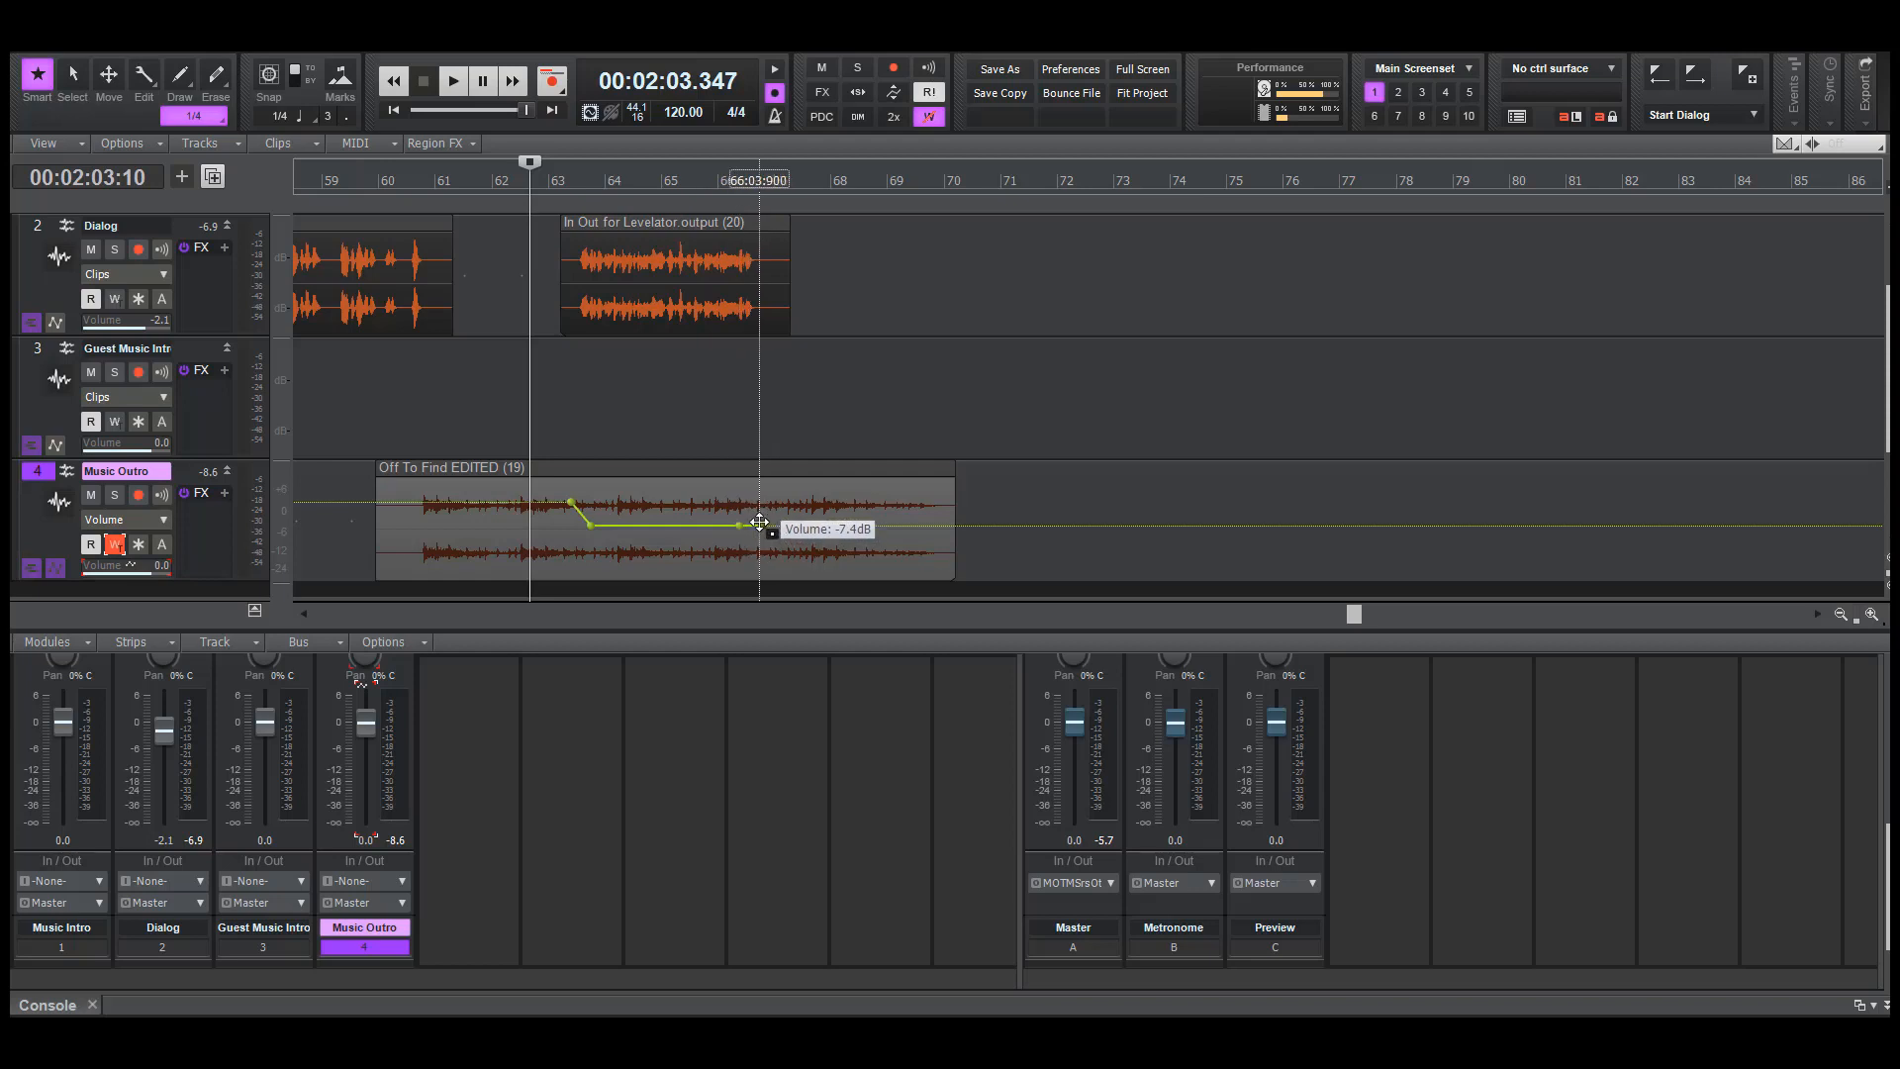
right_click(759, 523)
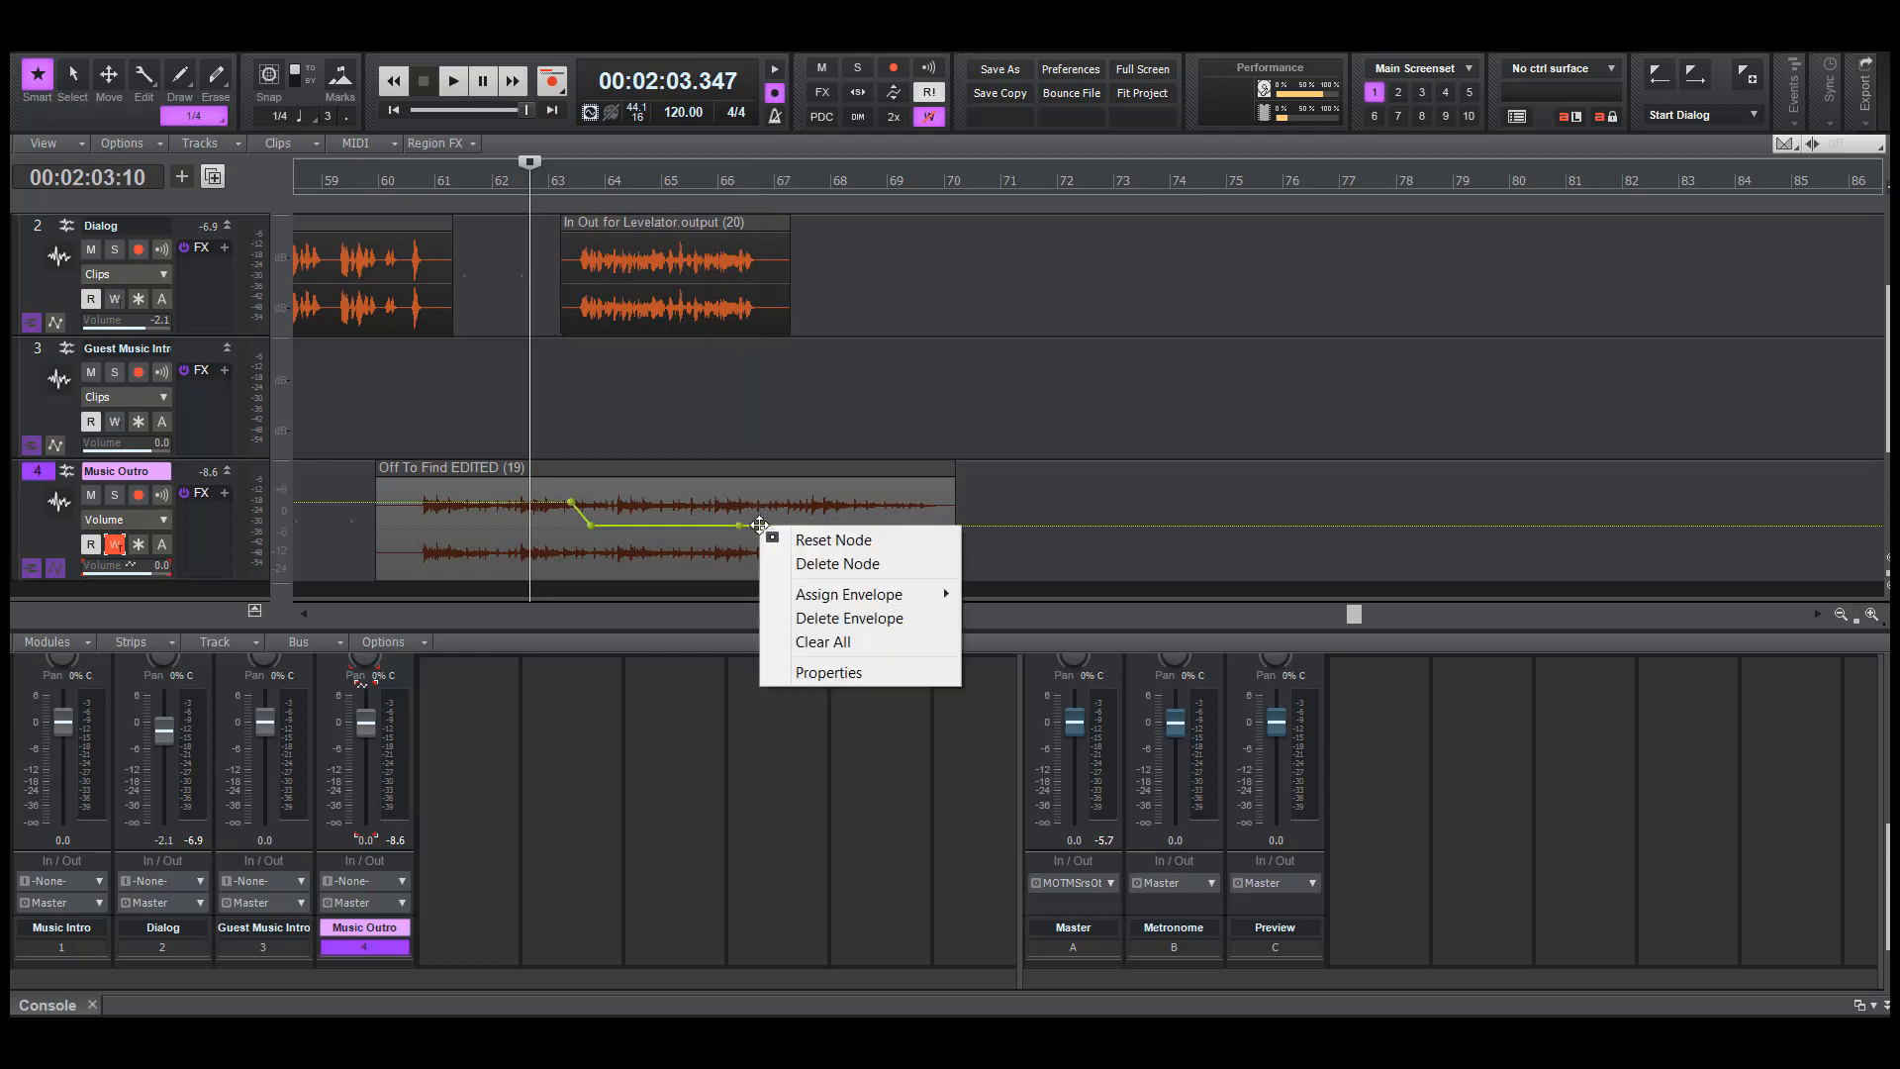
click(808, 671)
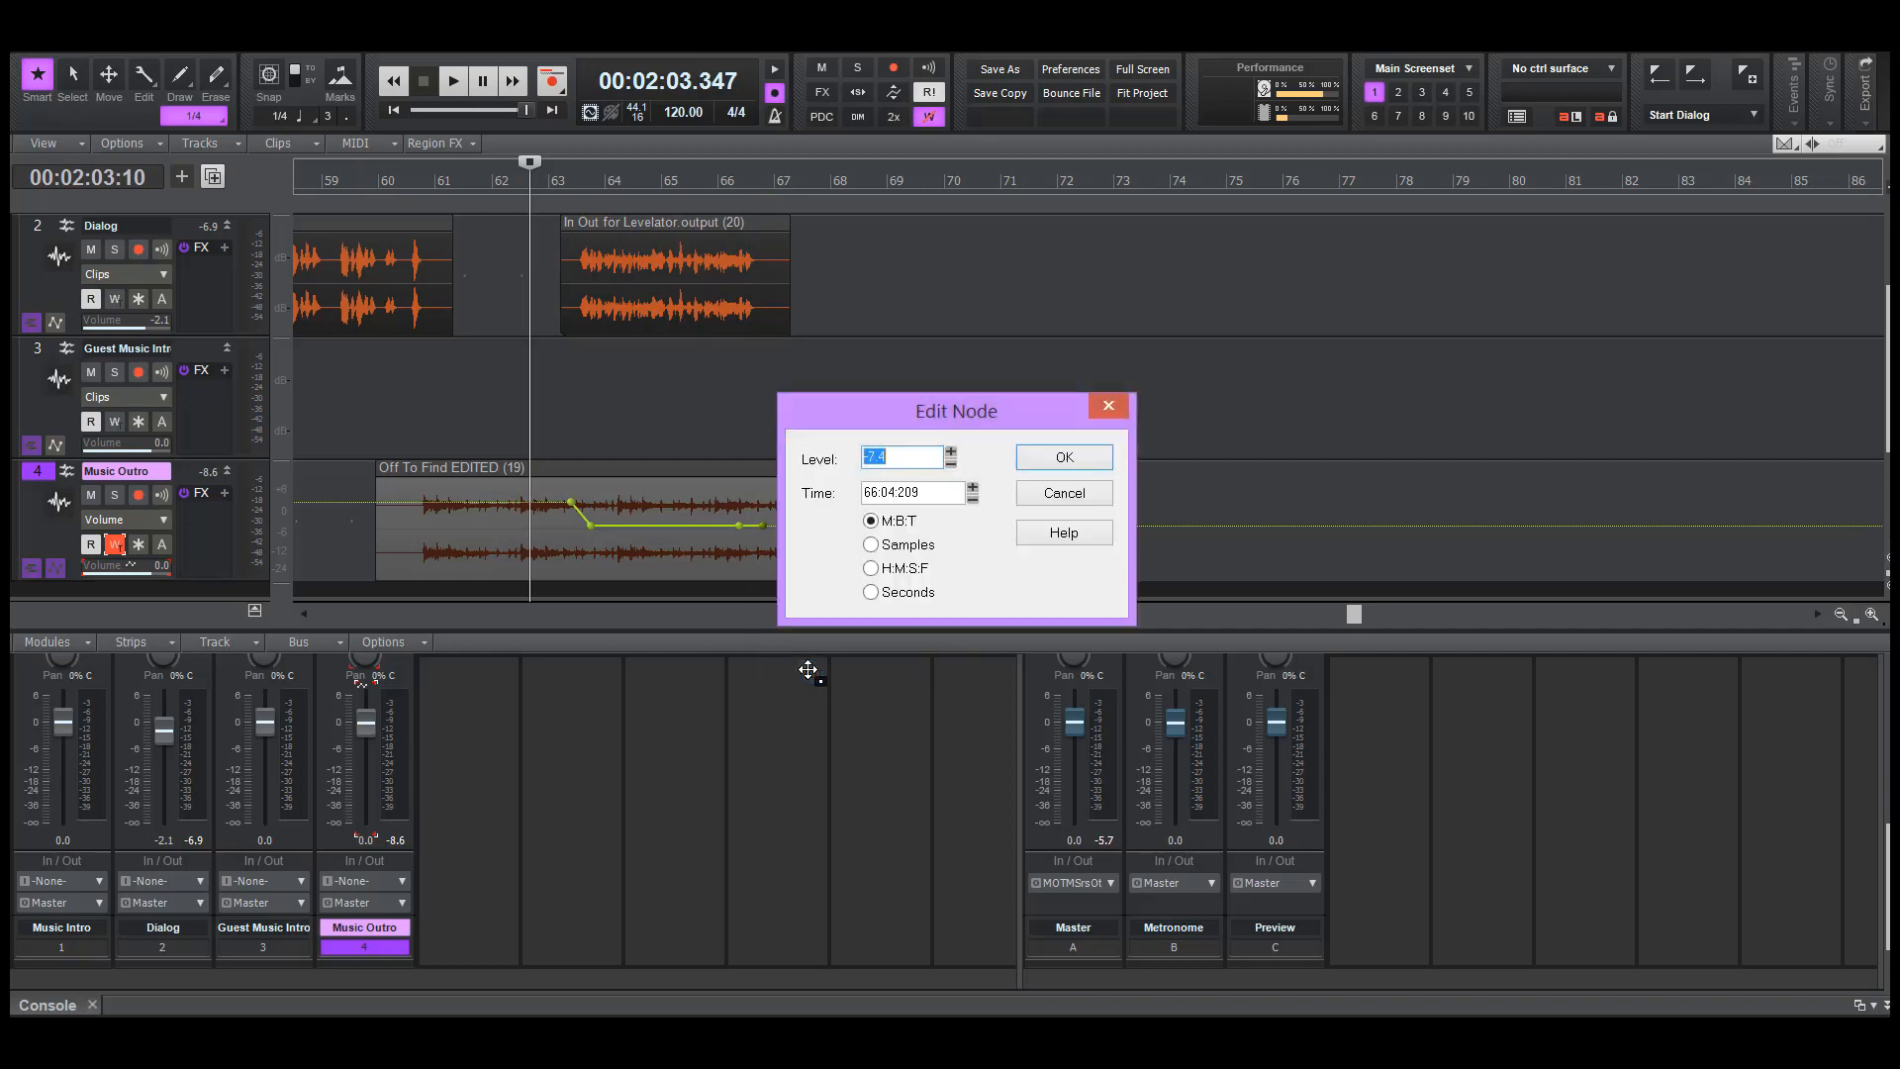
key(Return)
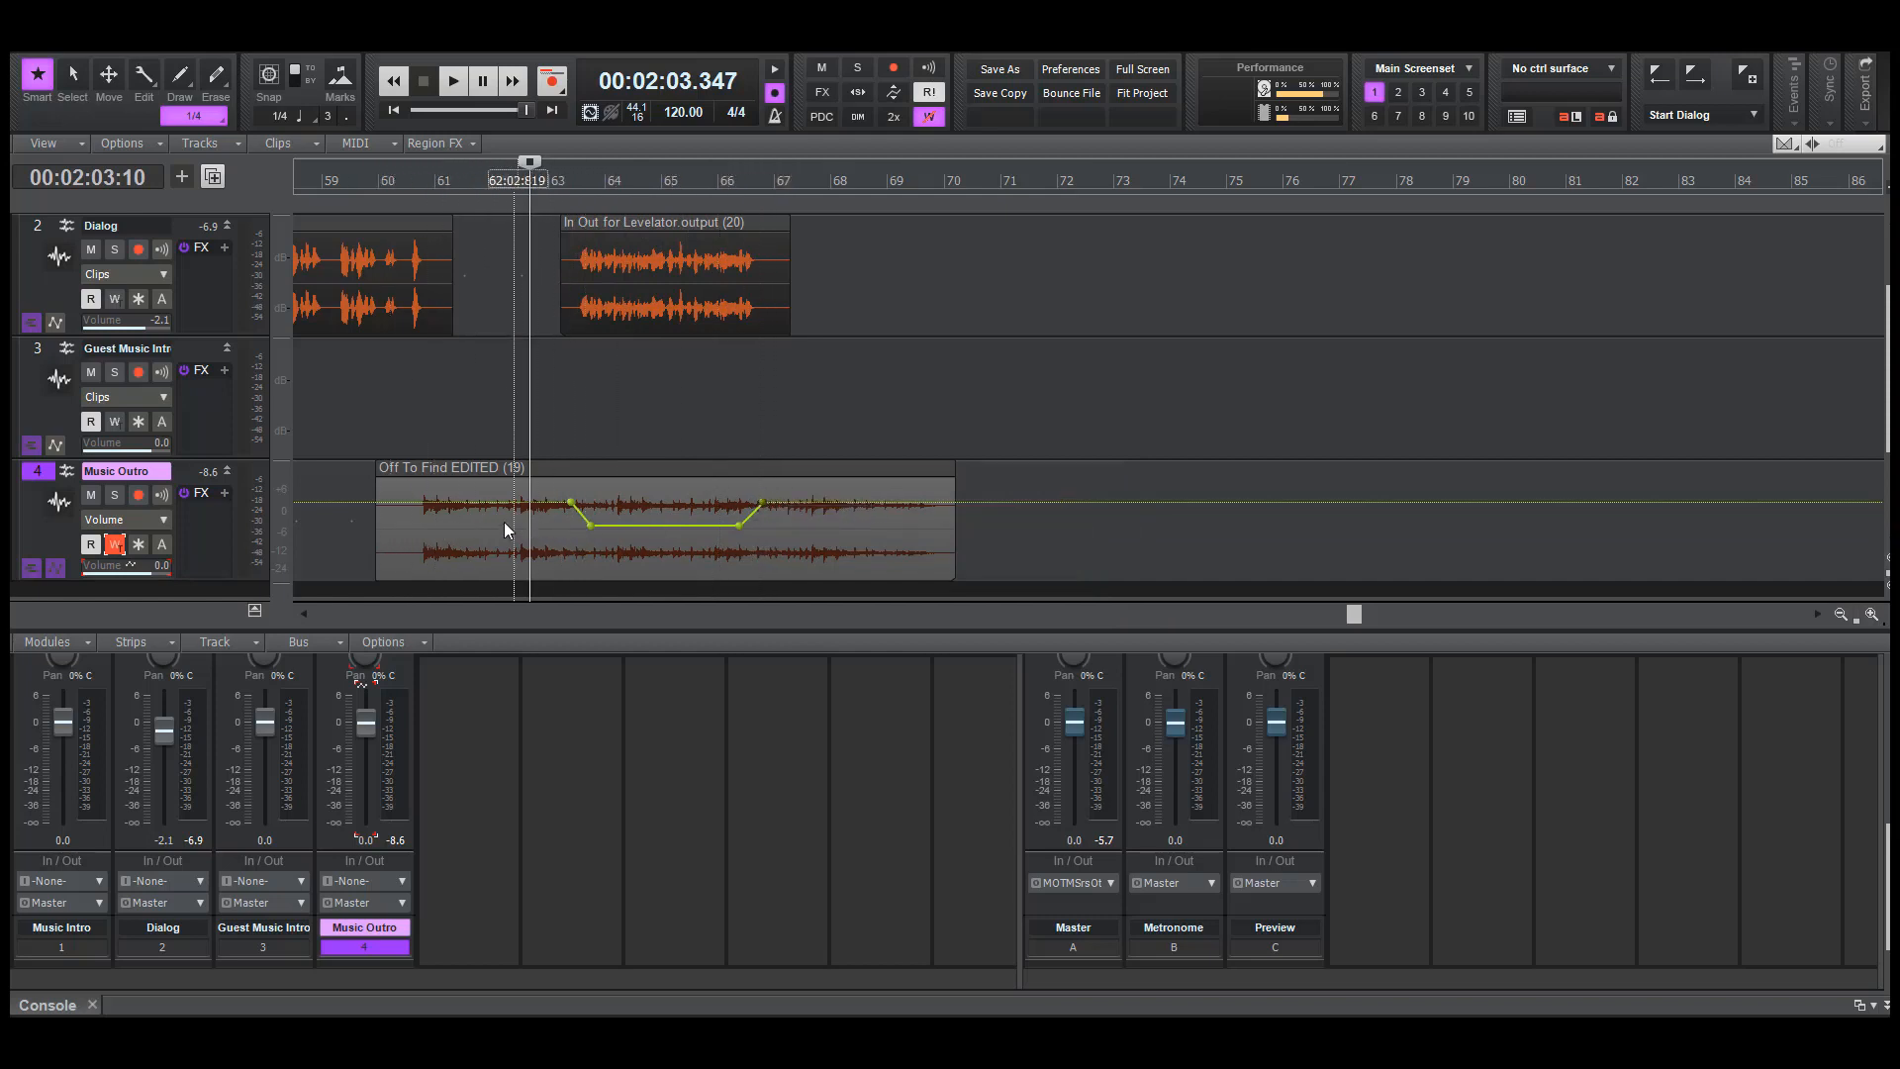
Audition the outro volume rise from about bar 65, and the whole dip from about bar 62
click(718, 408)
key(space)
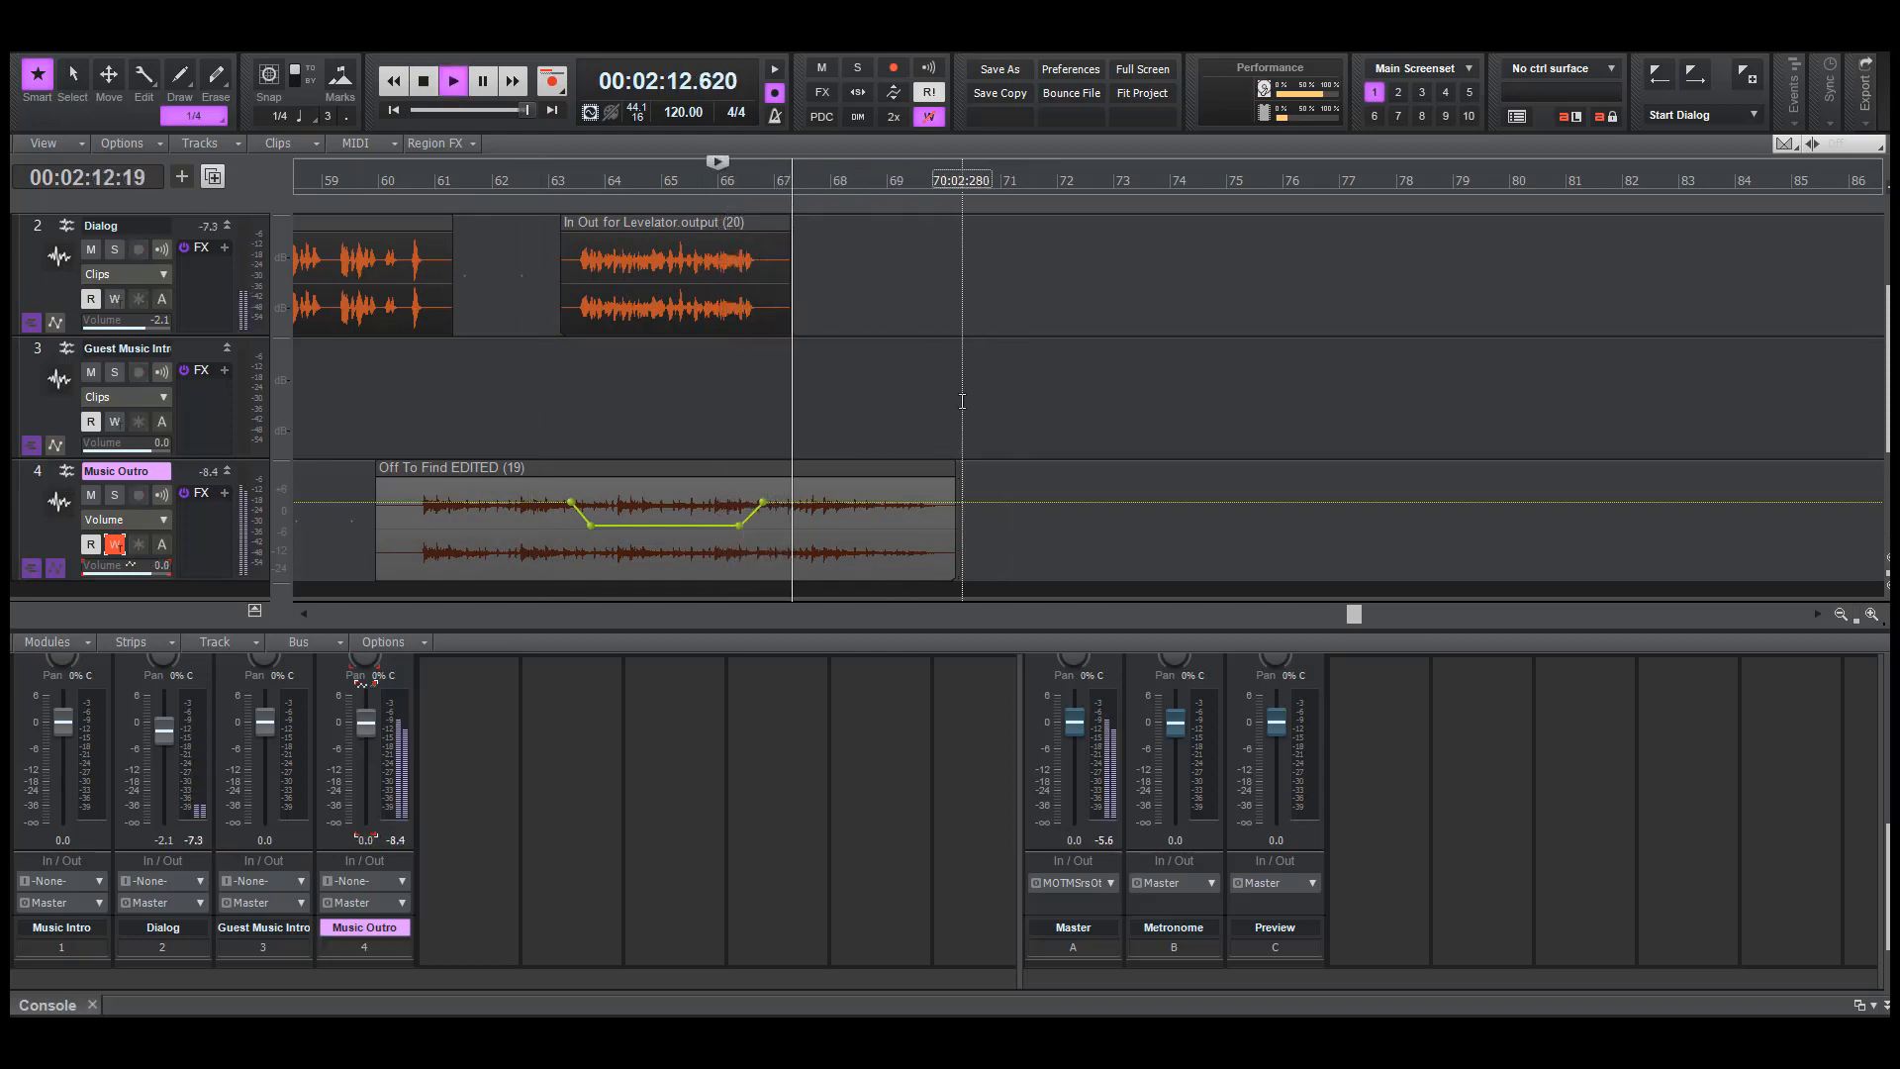
key(space)
click(705, 426)
key(space)
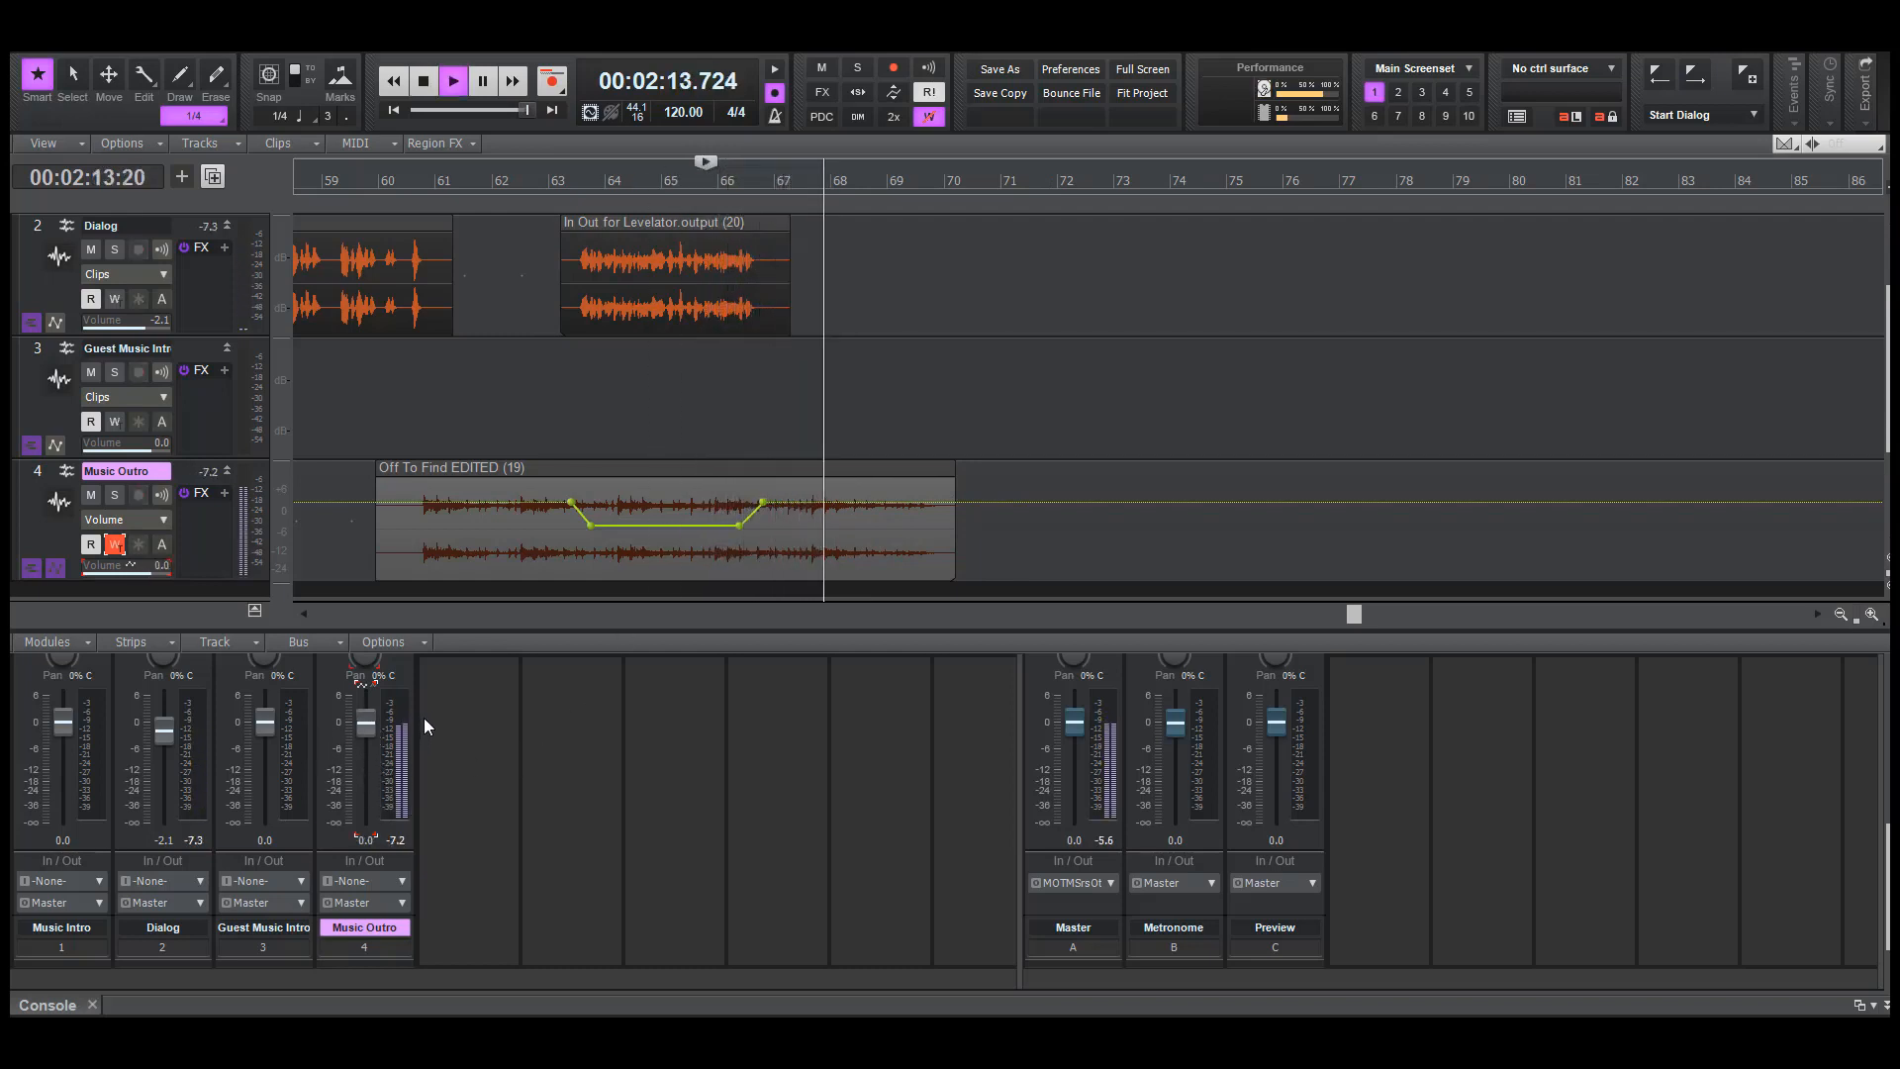
key(space)
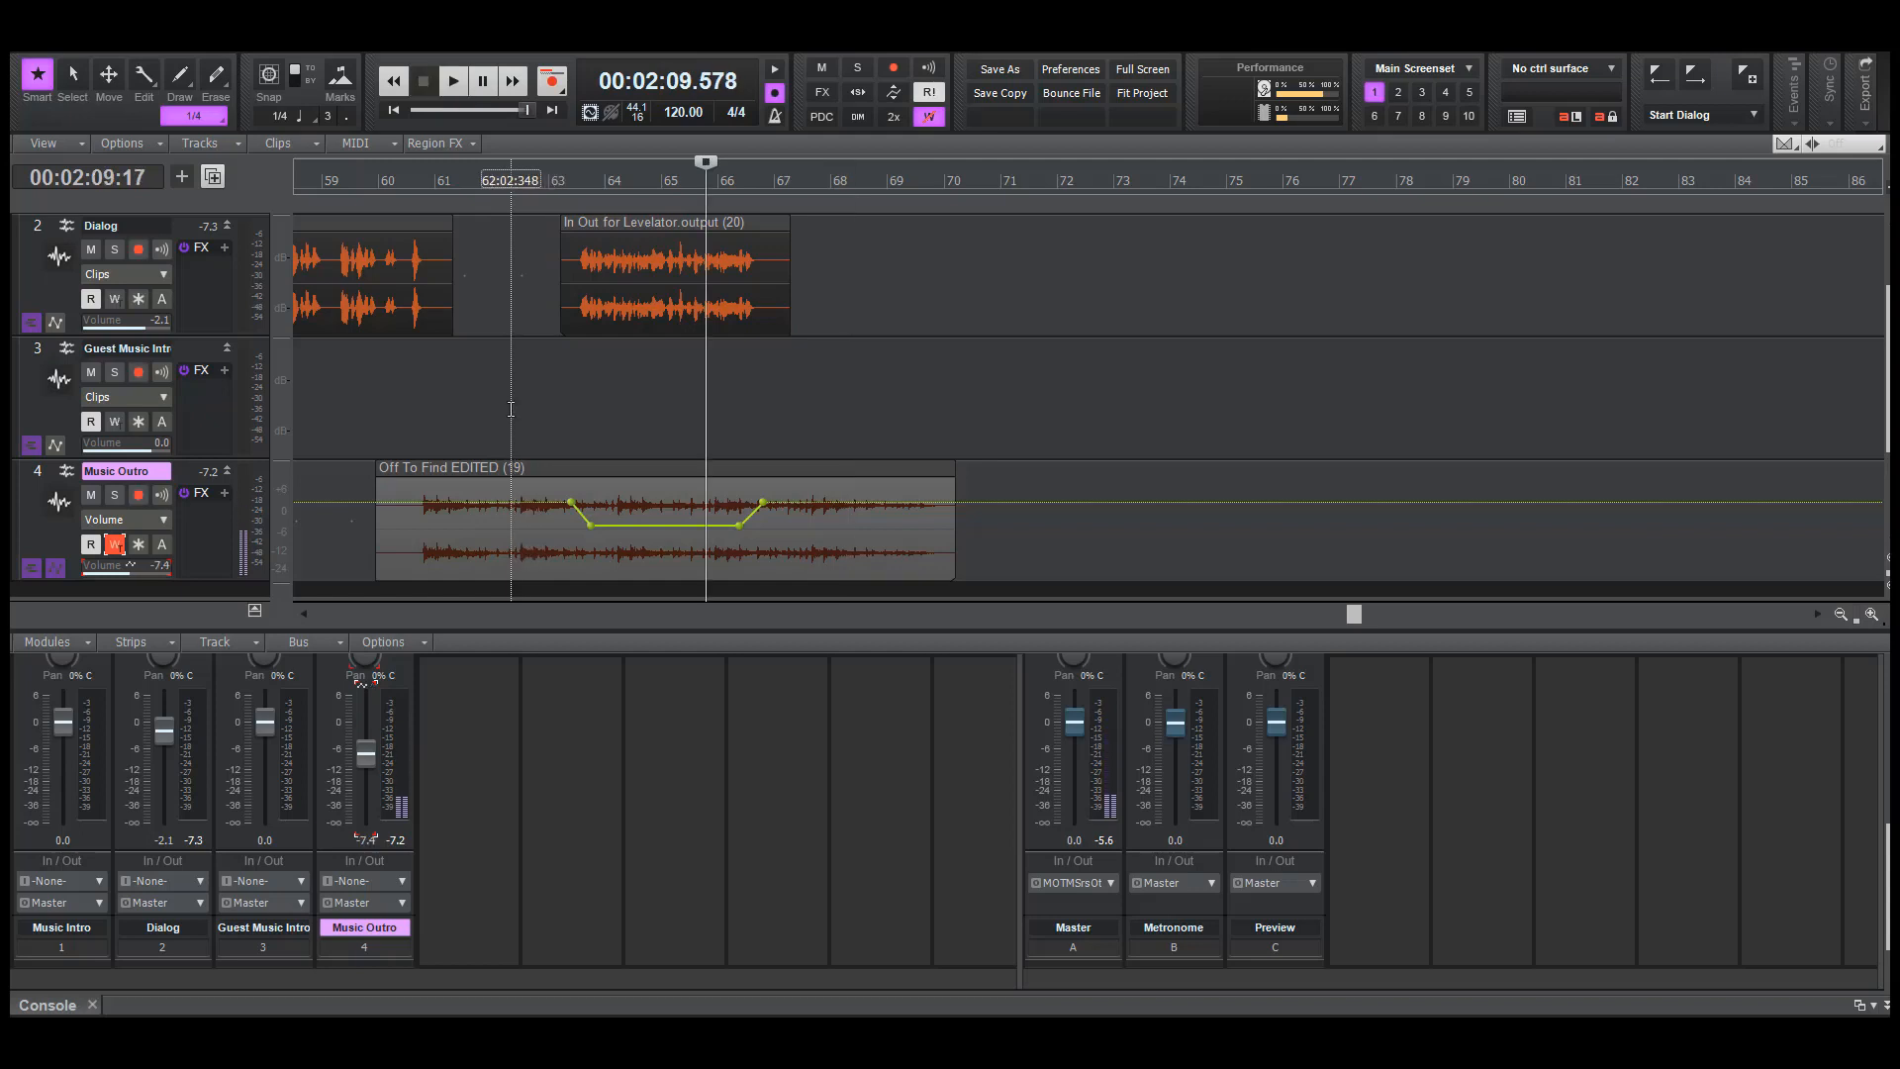
click(510, 408)
key(space)
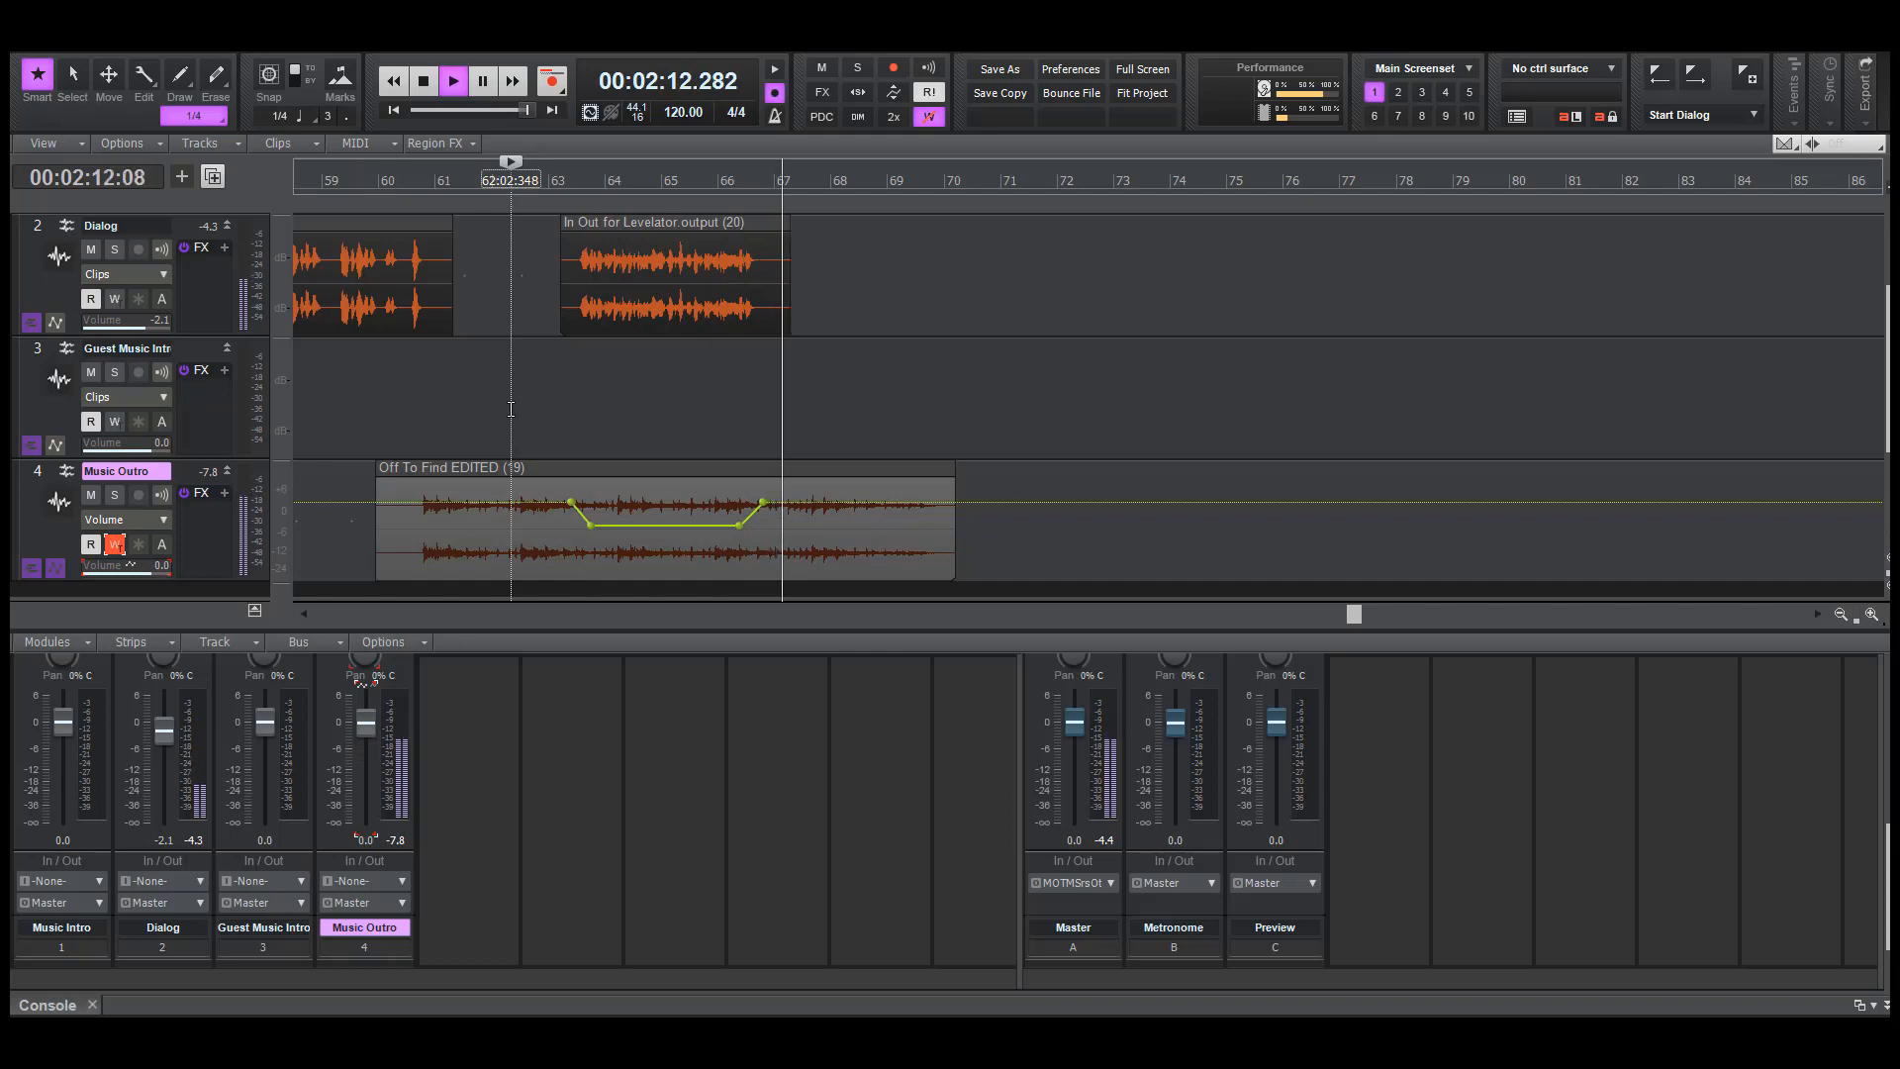
key(space)
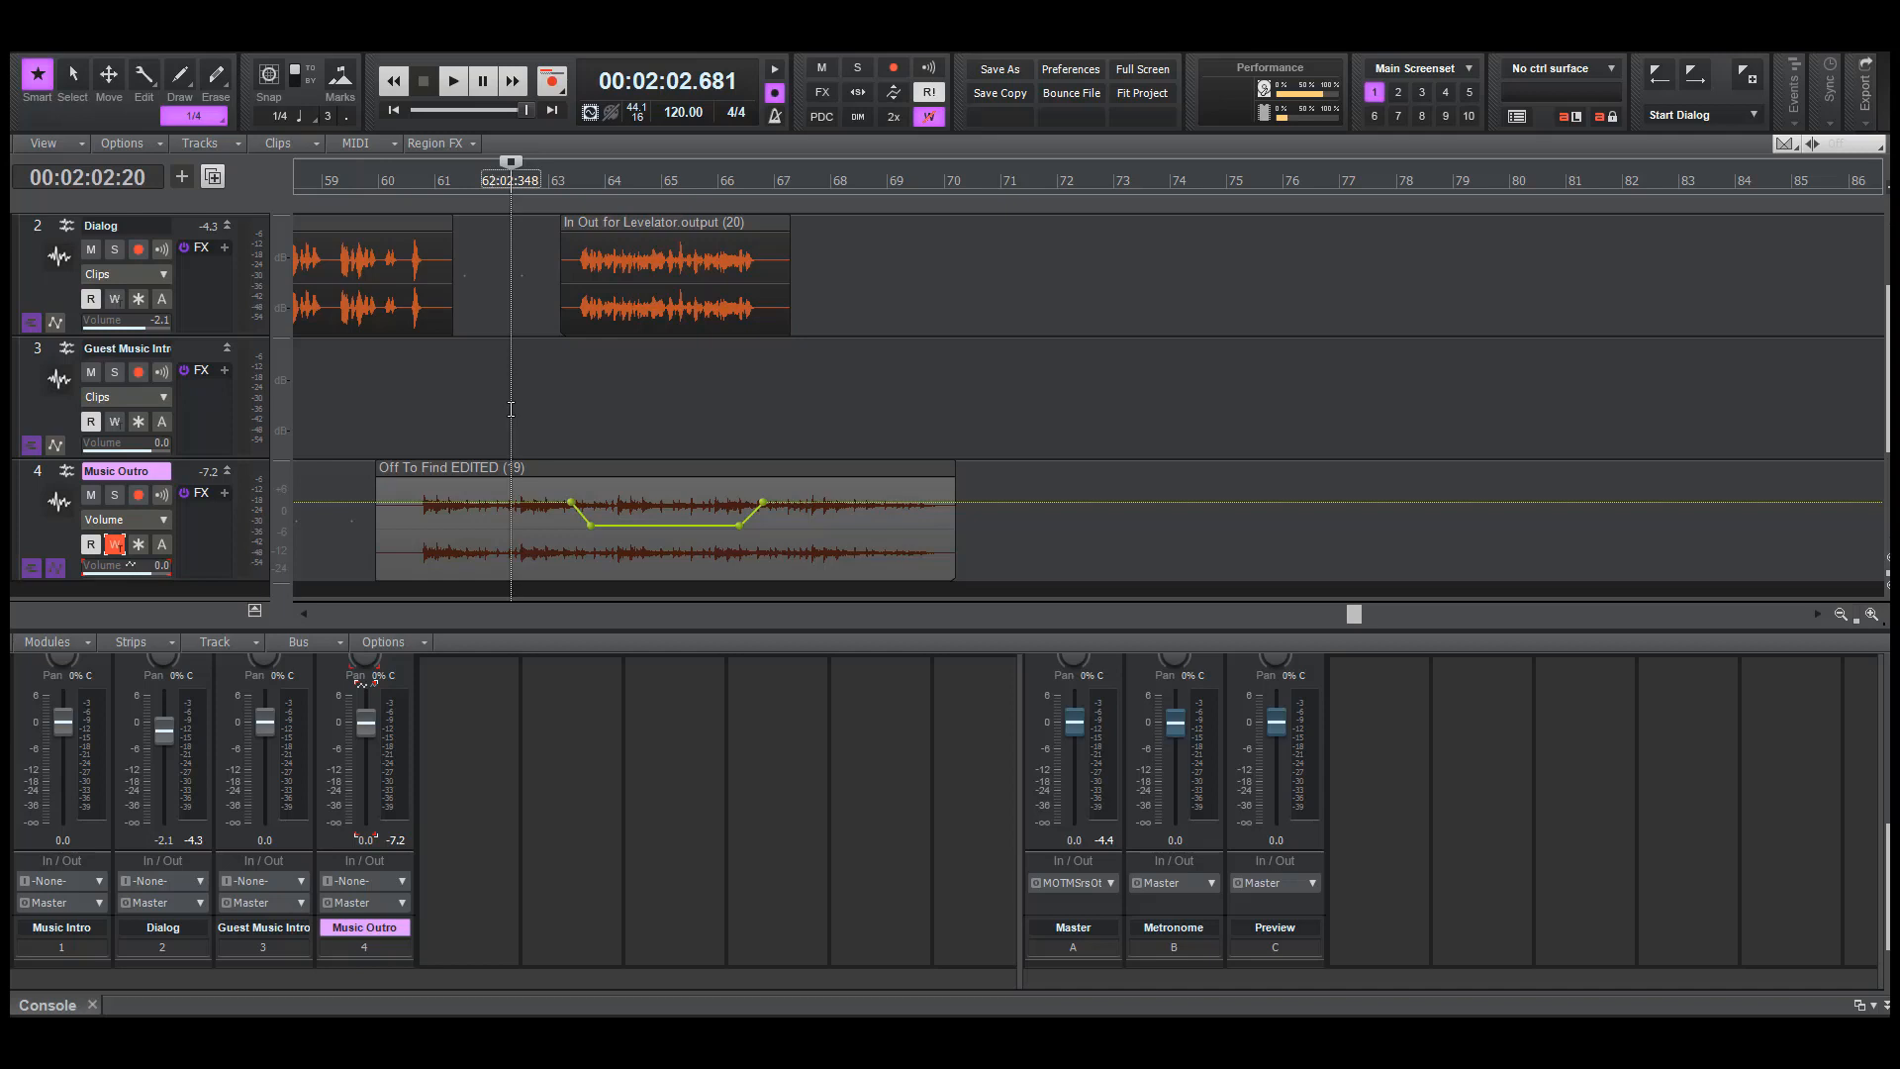
Undock the Console view and close it to give the tracks the full window
click(1873, 1007)
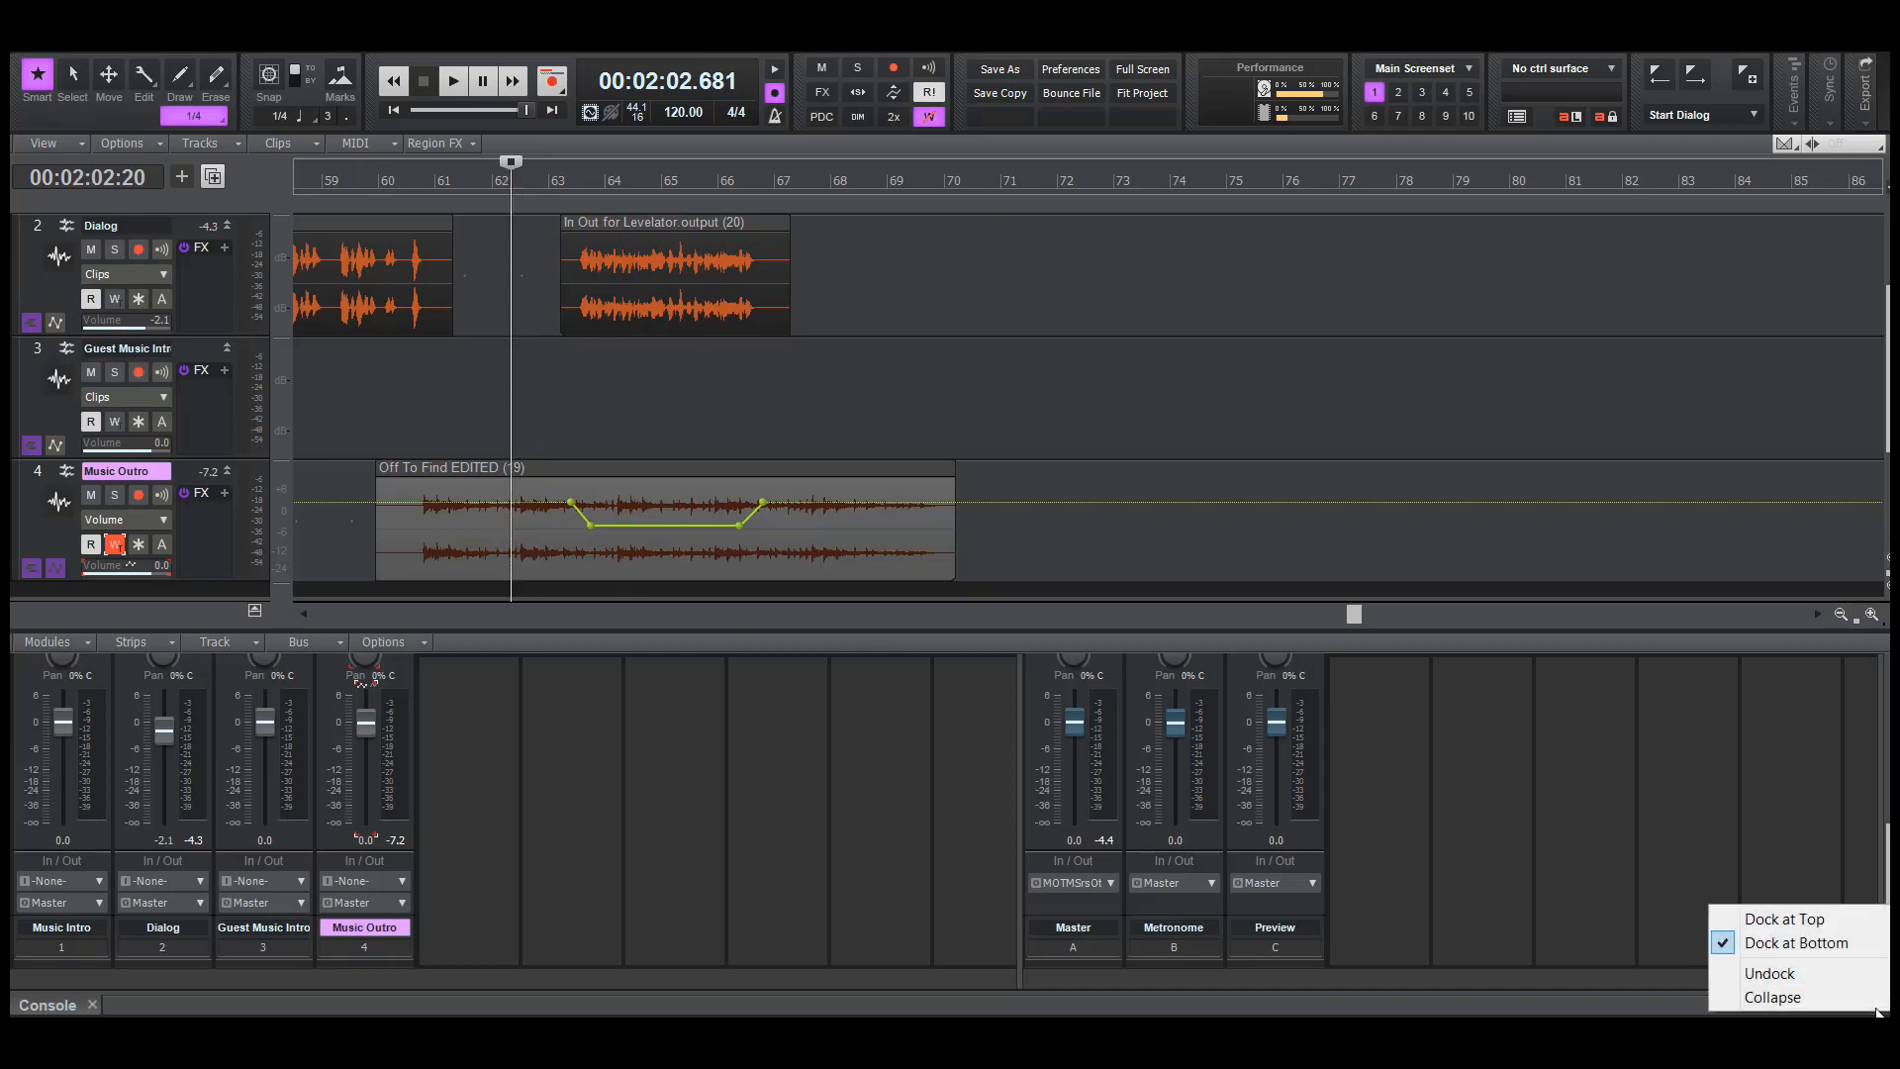
click(1832, 979)
click(1585, 580)
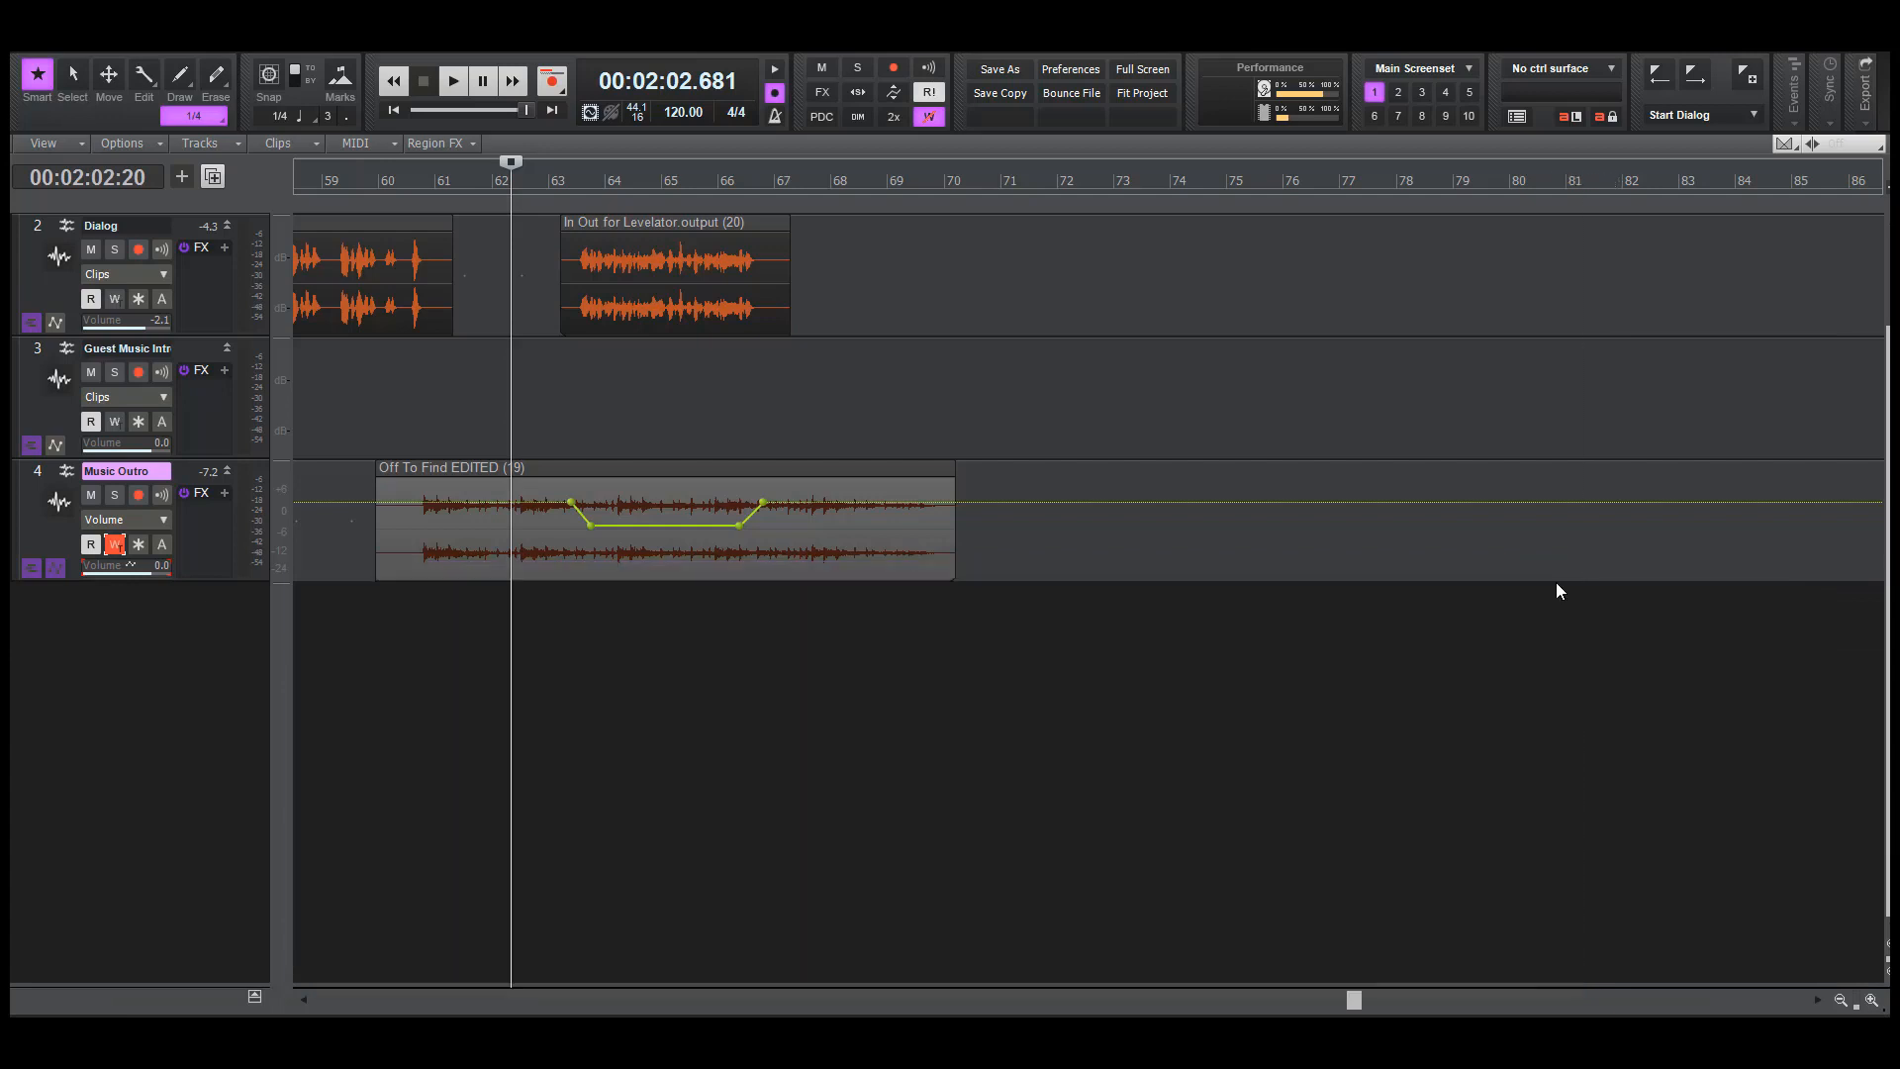
Return to the project start with the whole arrangement in view and turn off automation write on the Music Outro track
scroll(968, 611, up, 1)
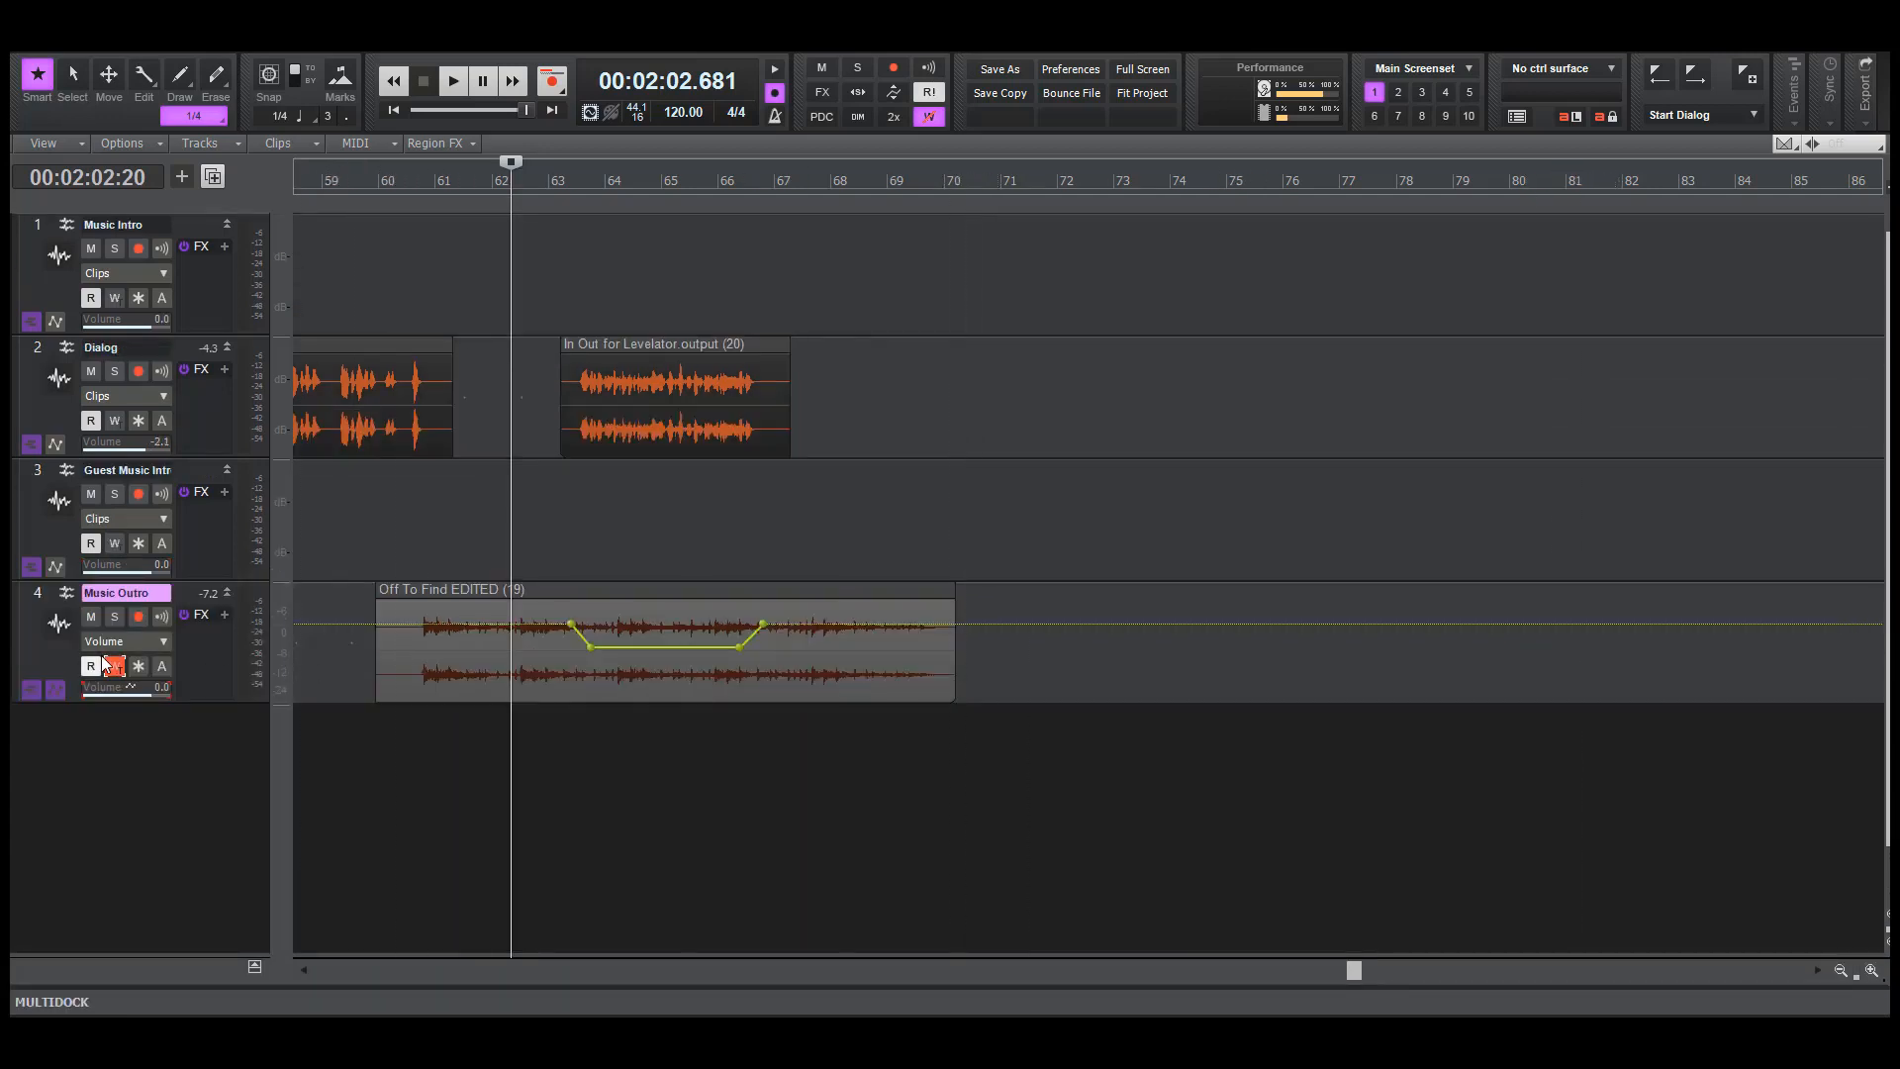
click(393, 110)
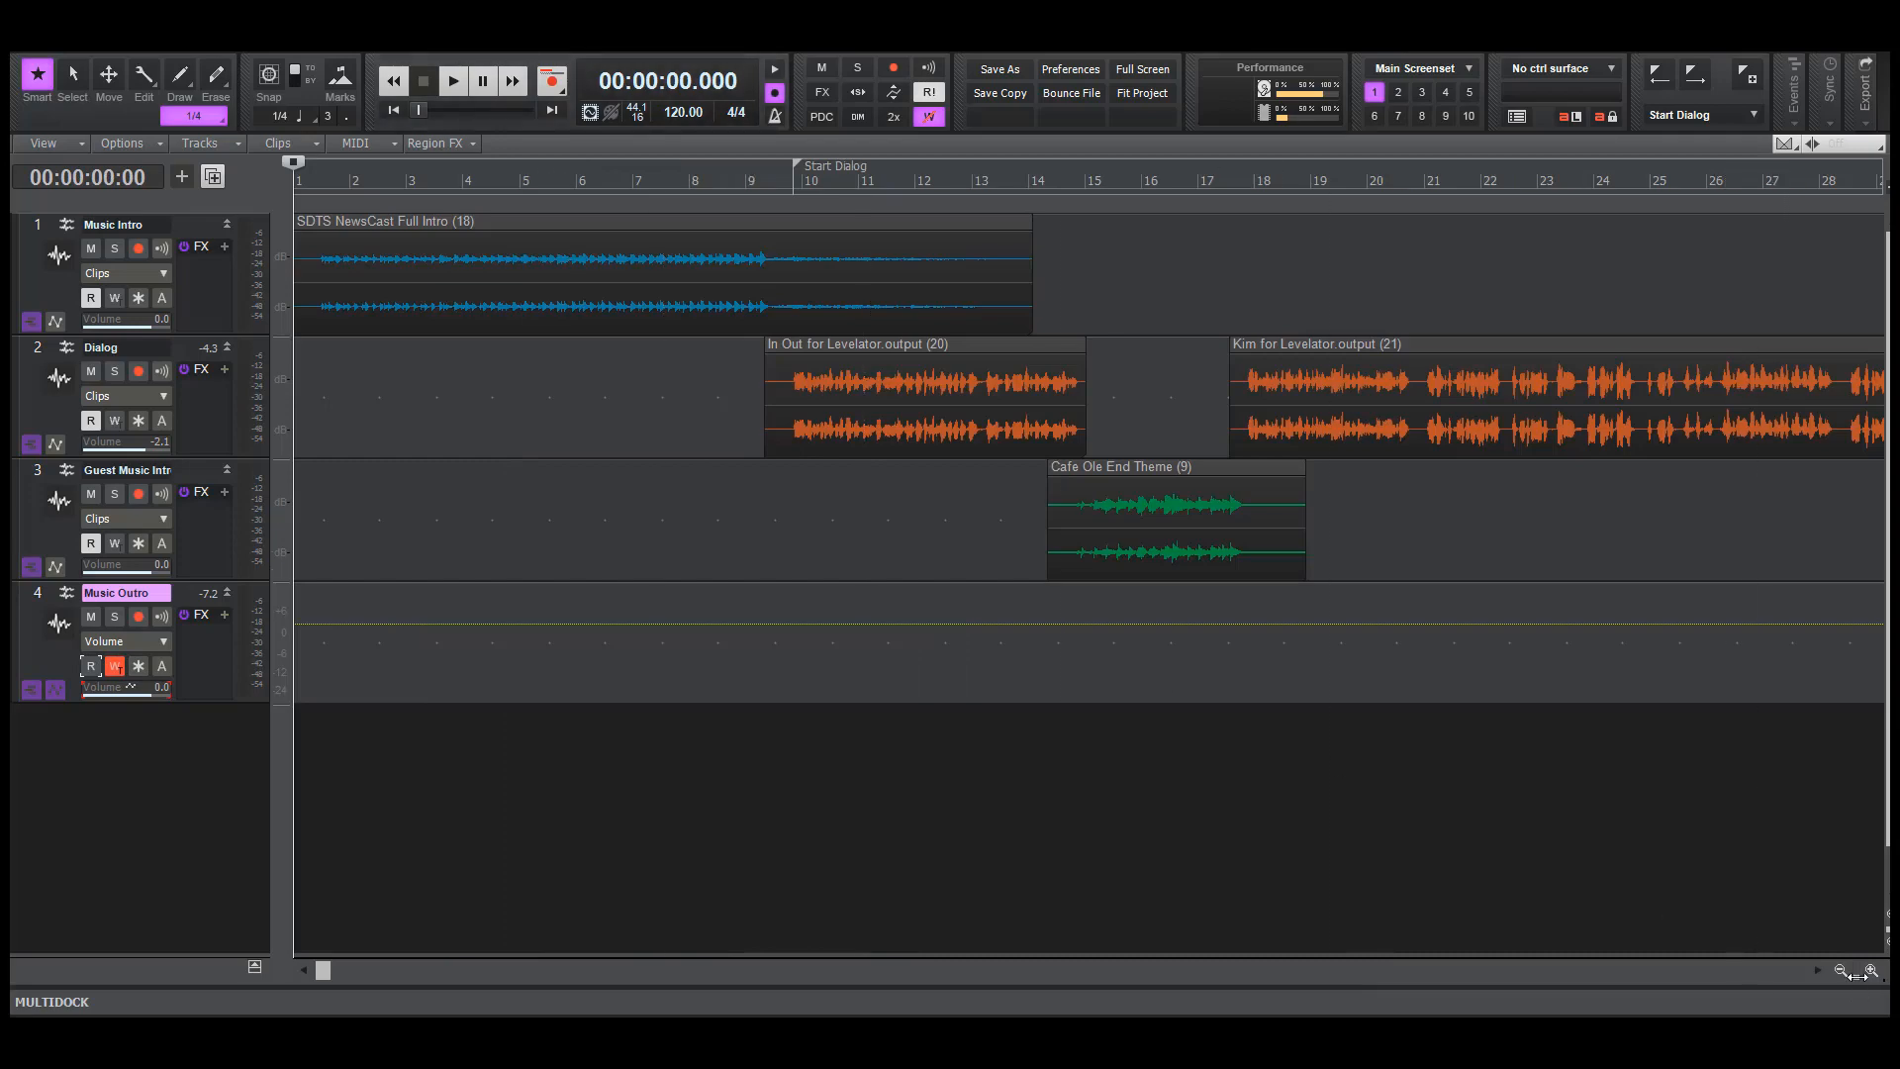
drag(1856, 975, 1756, 945)
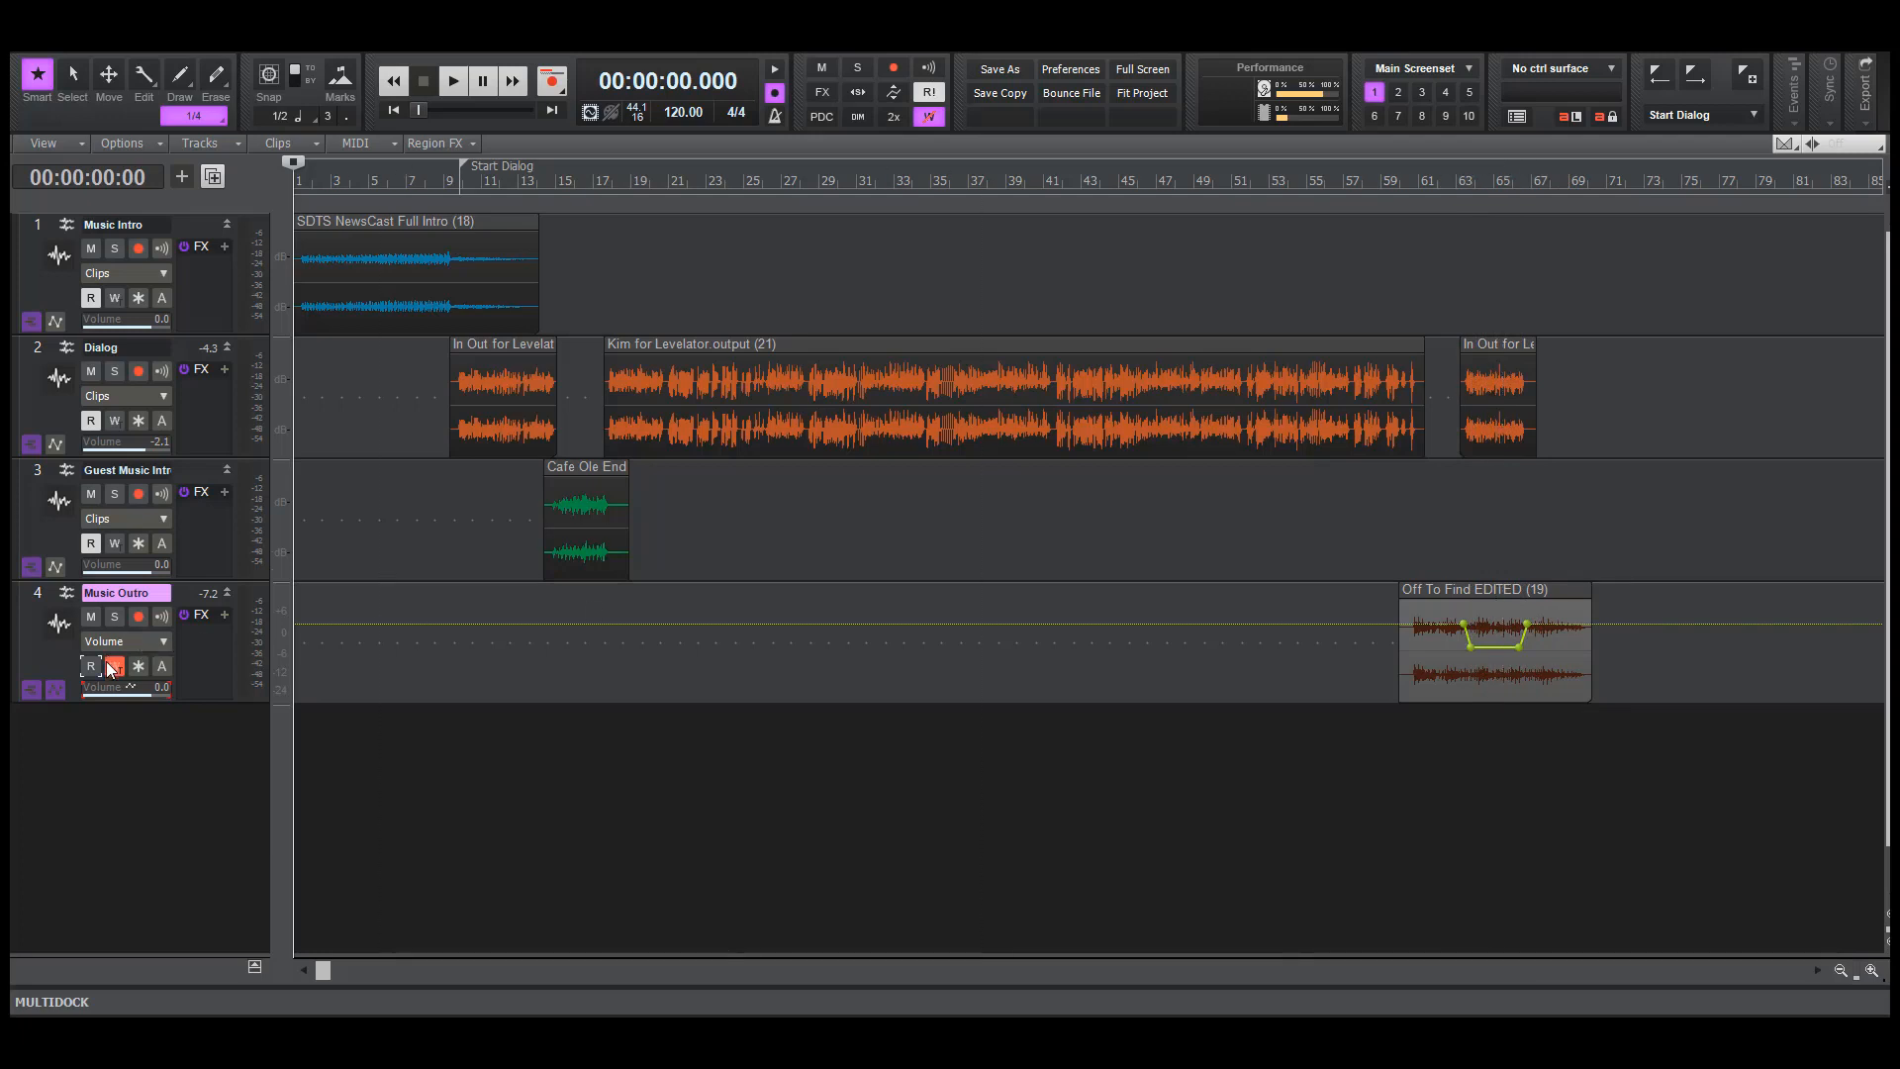
click(112, 666)
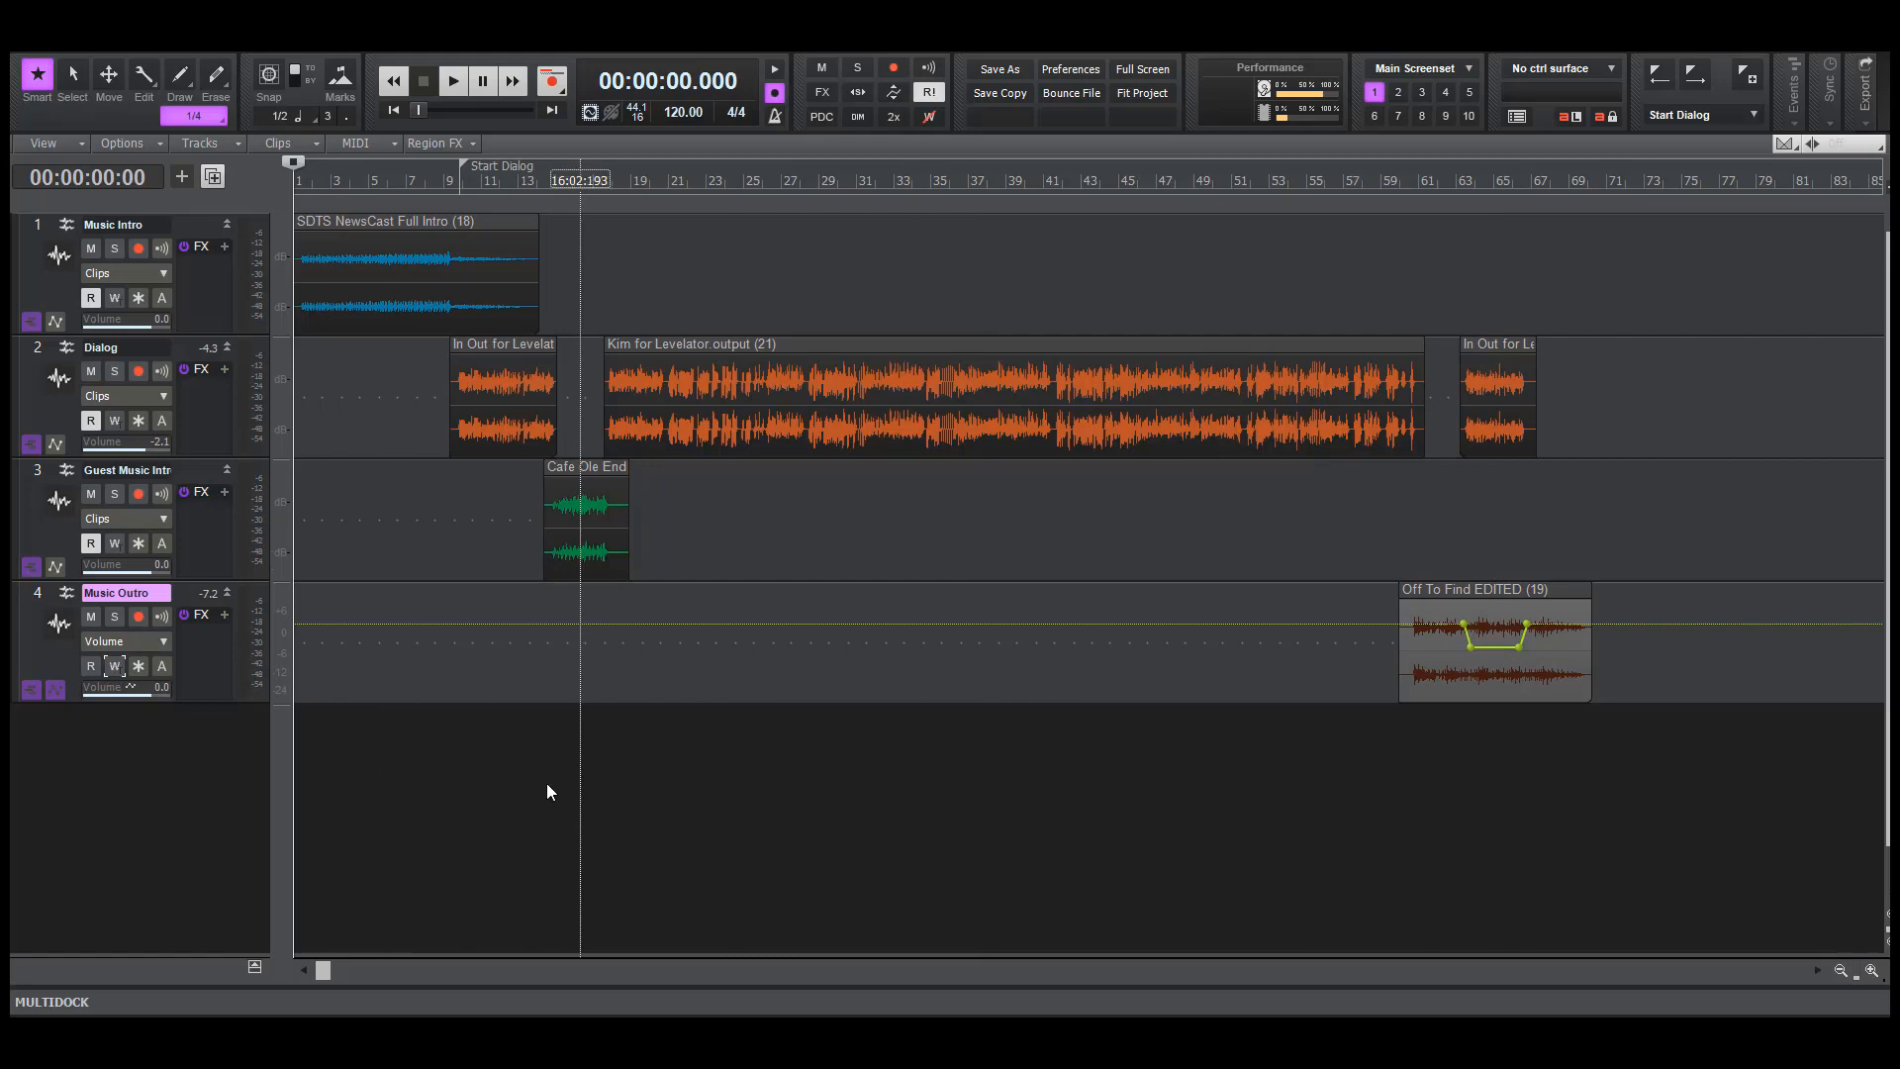
Export the entire mix as an MP3 audio file named EP 5 followed by the guest's first name in capitals
click(46, 42)
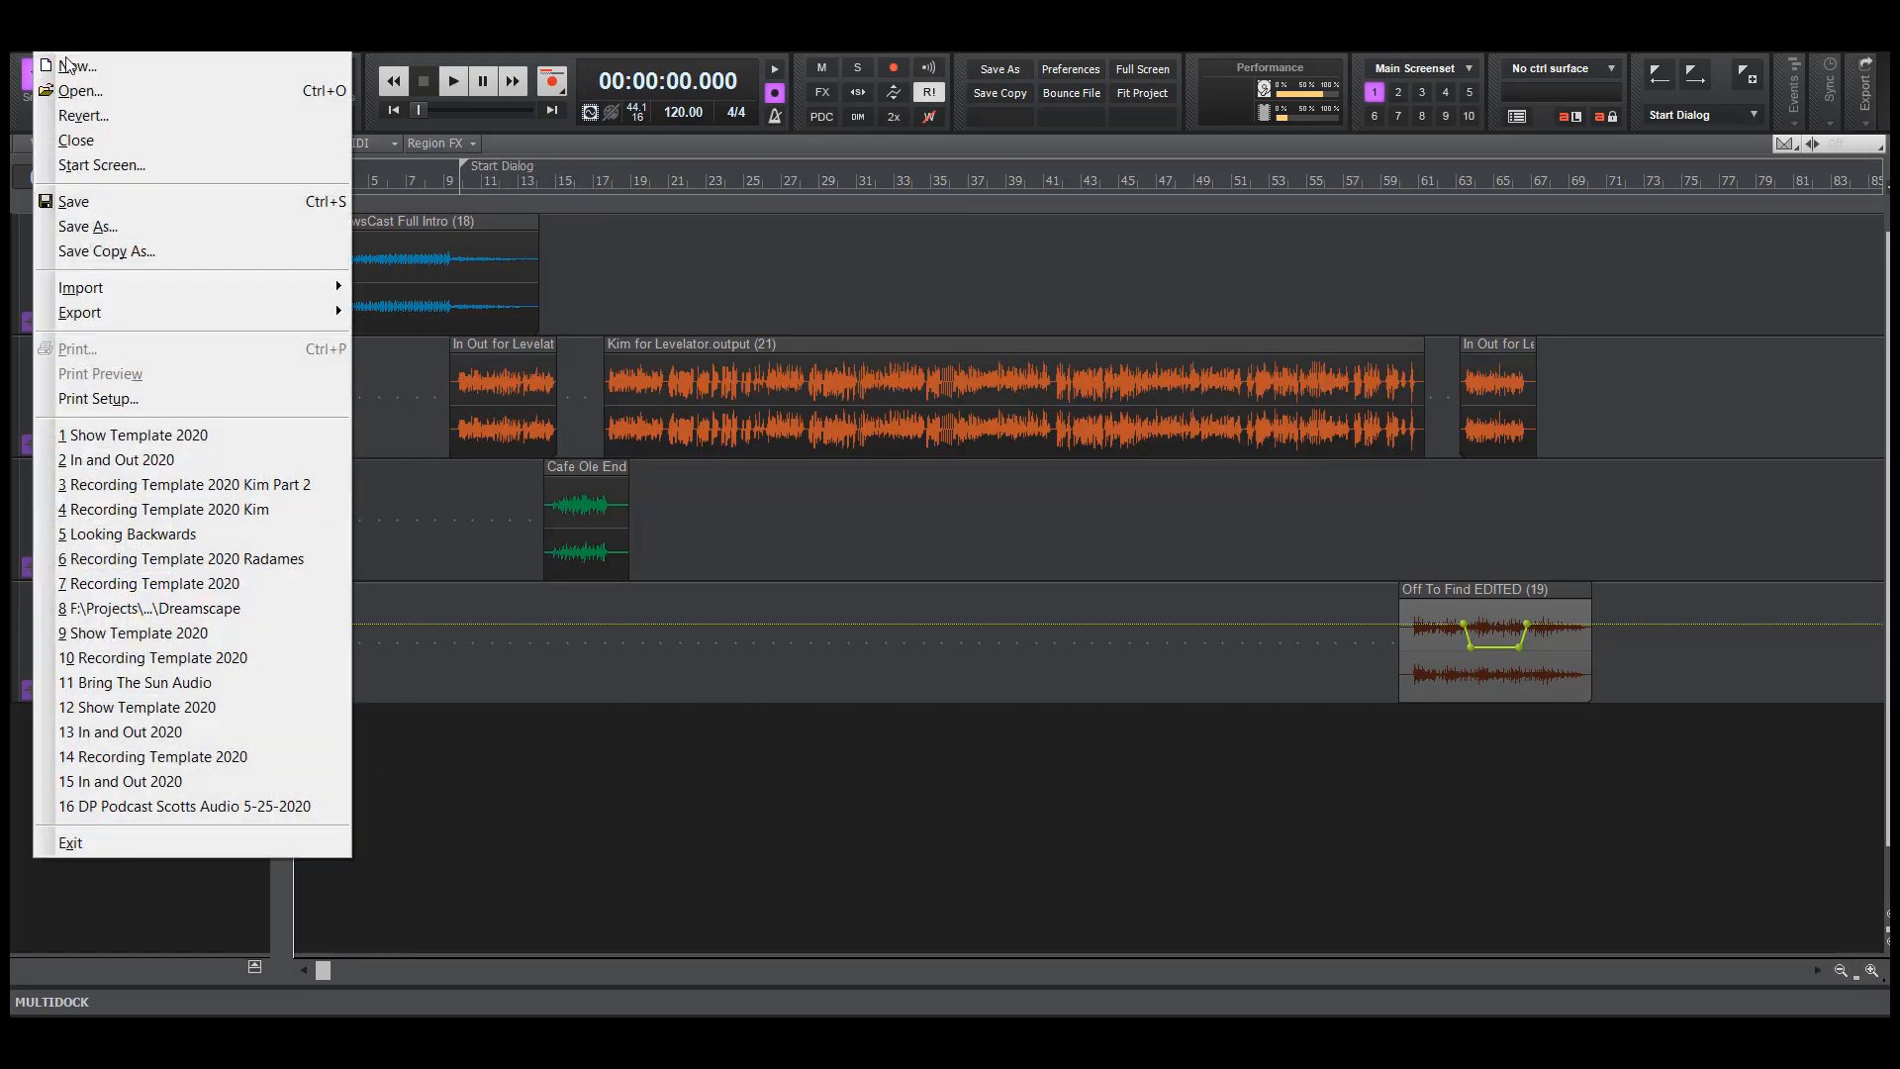
mouse_move(193, 313)
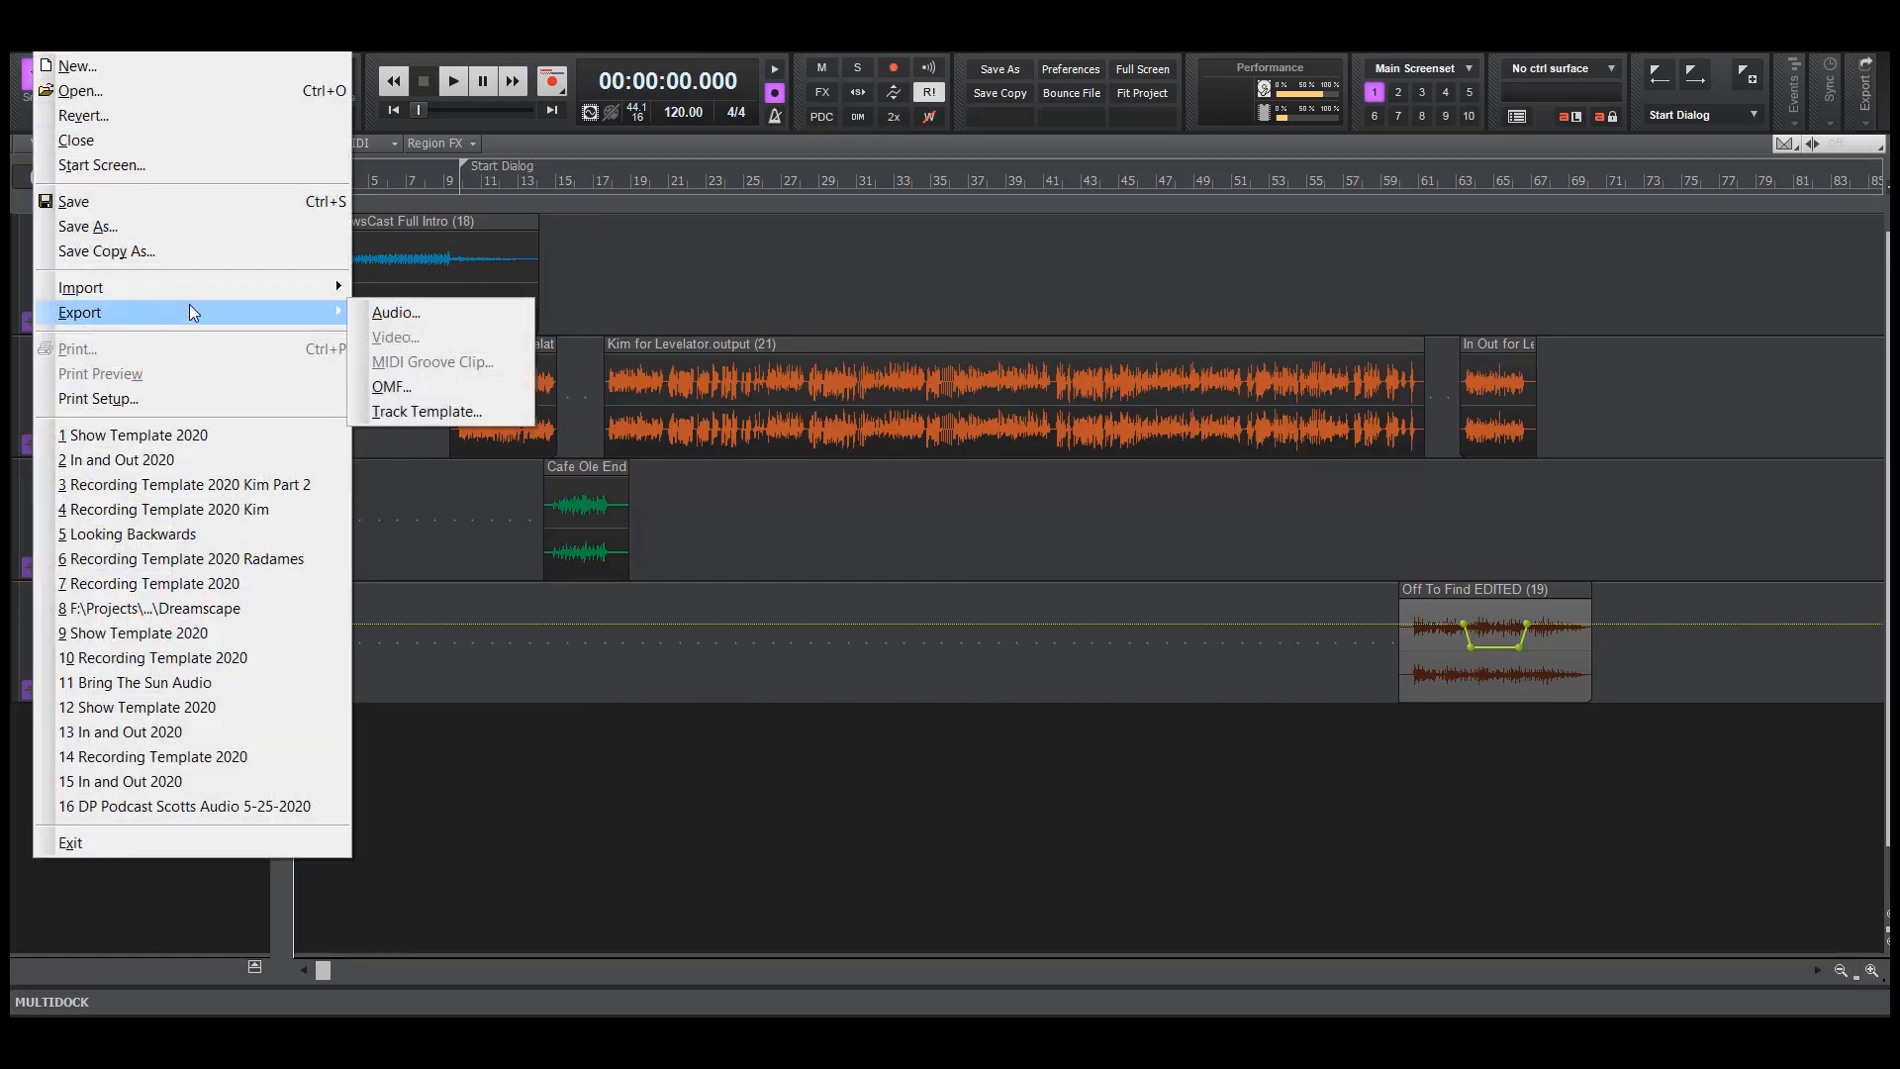
click(406, 313)
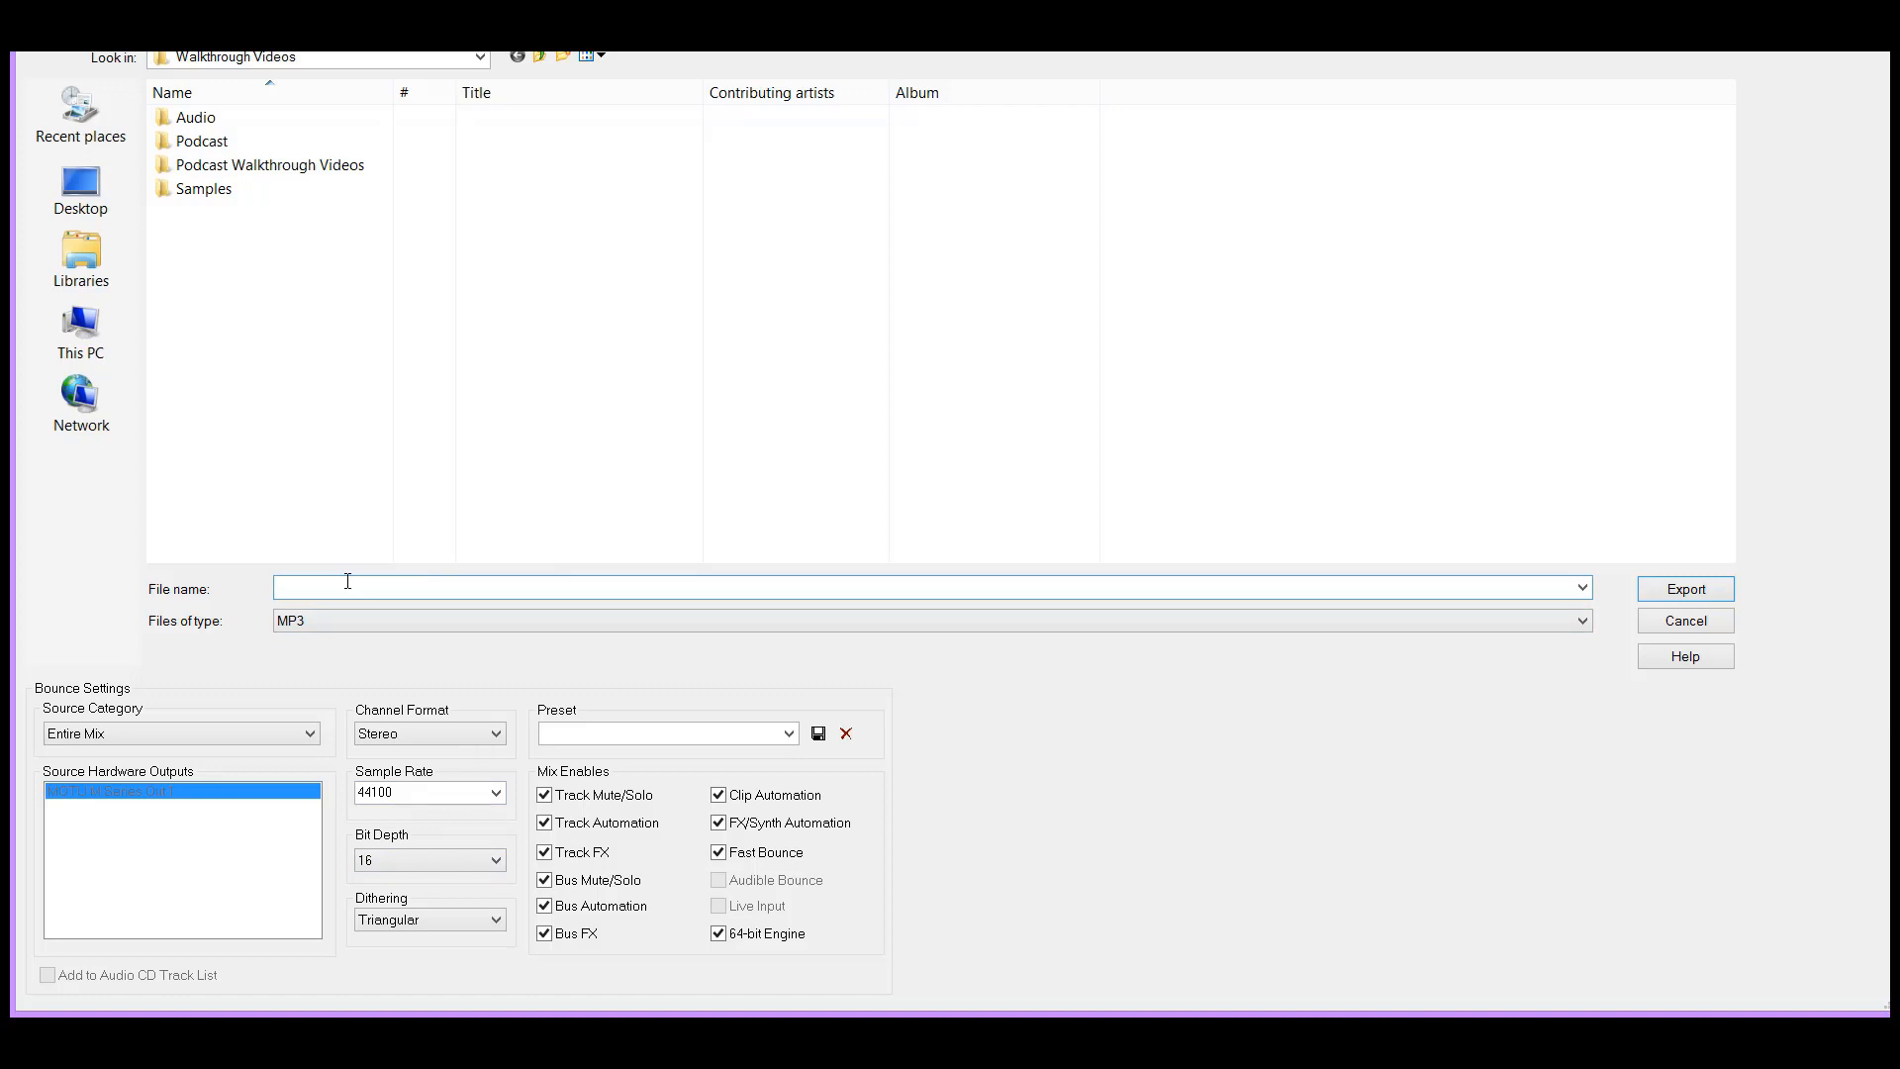
text(EP 5 KIM)
drag(344, 587, 276, 587)
click(1687, 593)
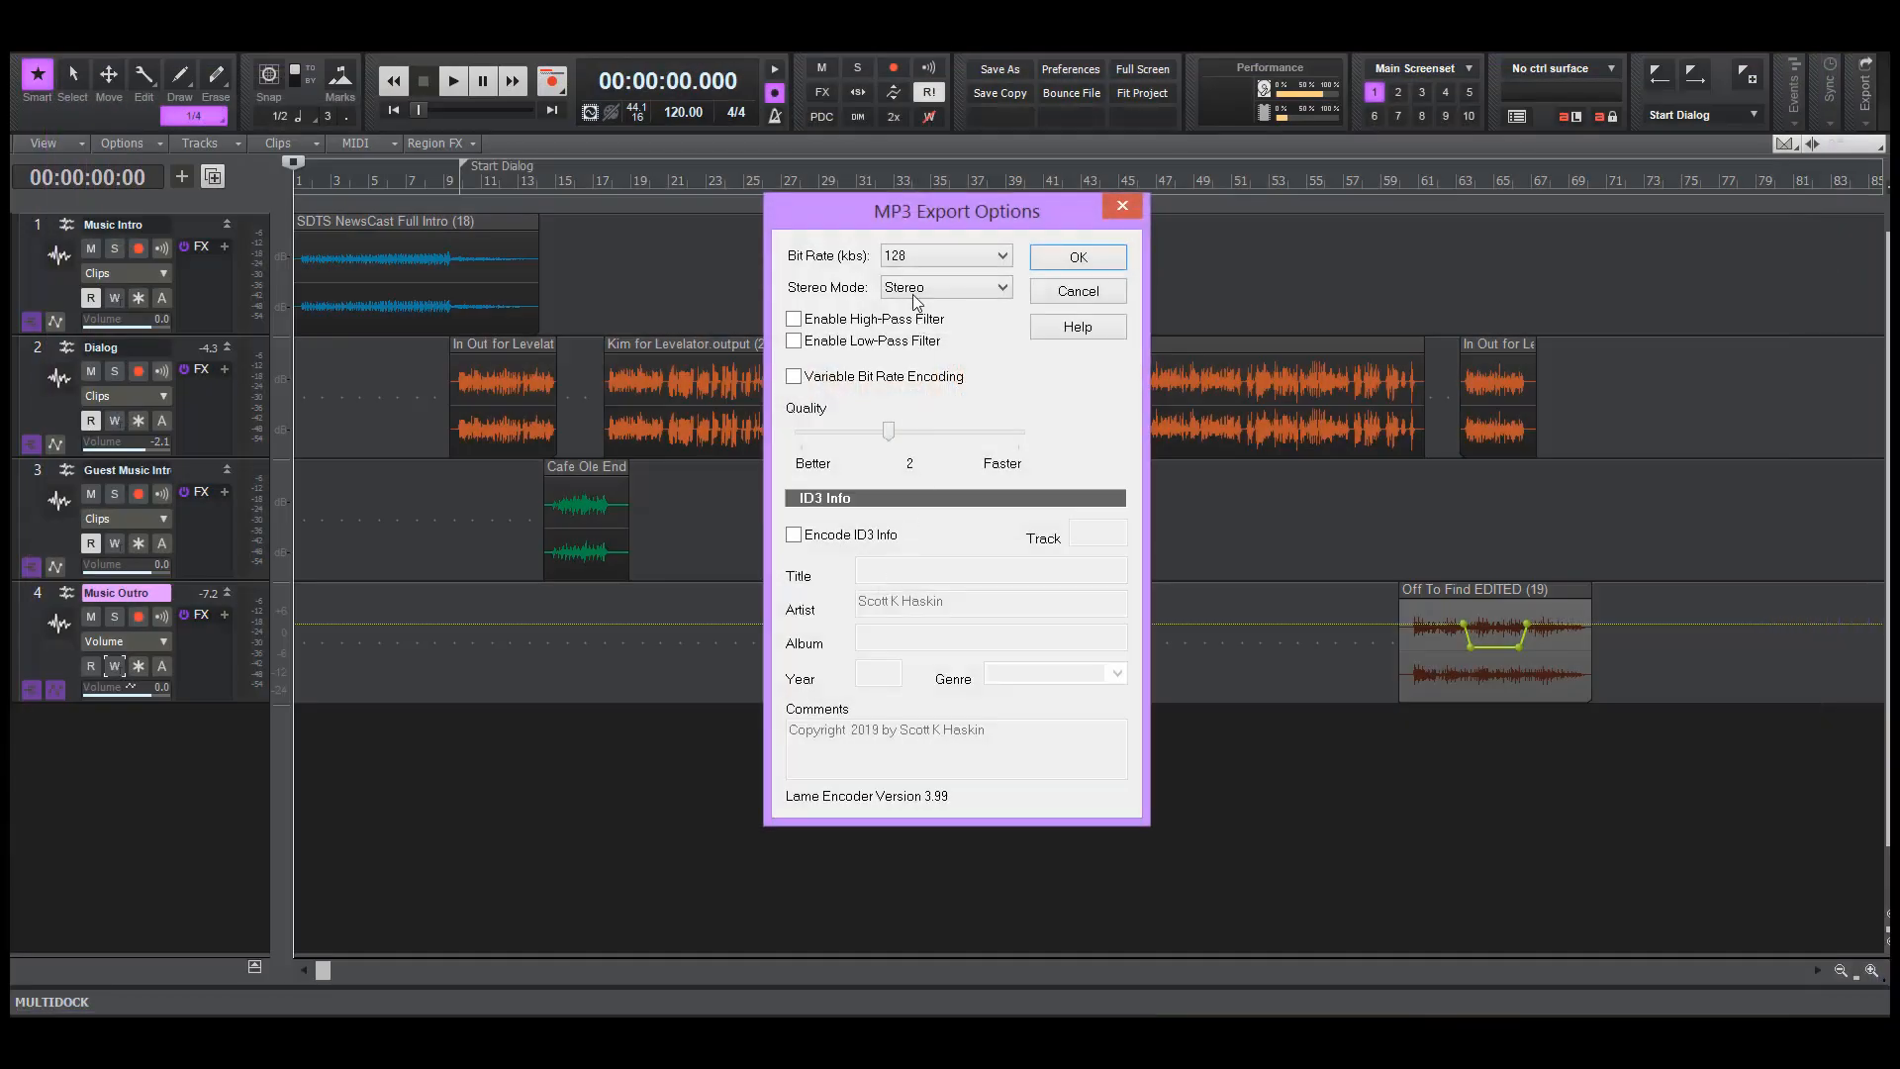
Set the MP3 bit rate to 192 kbps and enable encoding of ID3 info
click(928, 254)
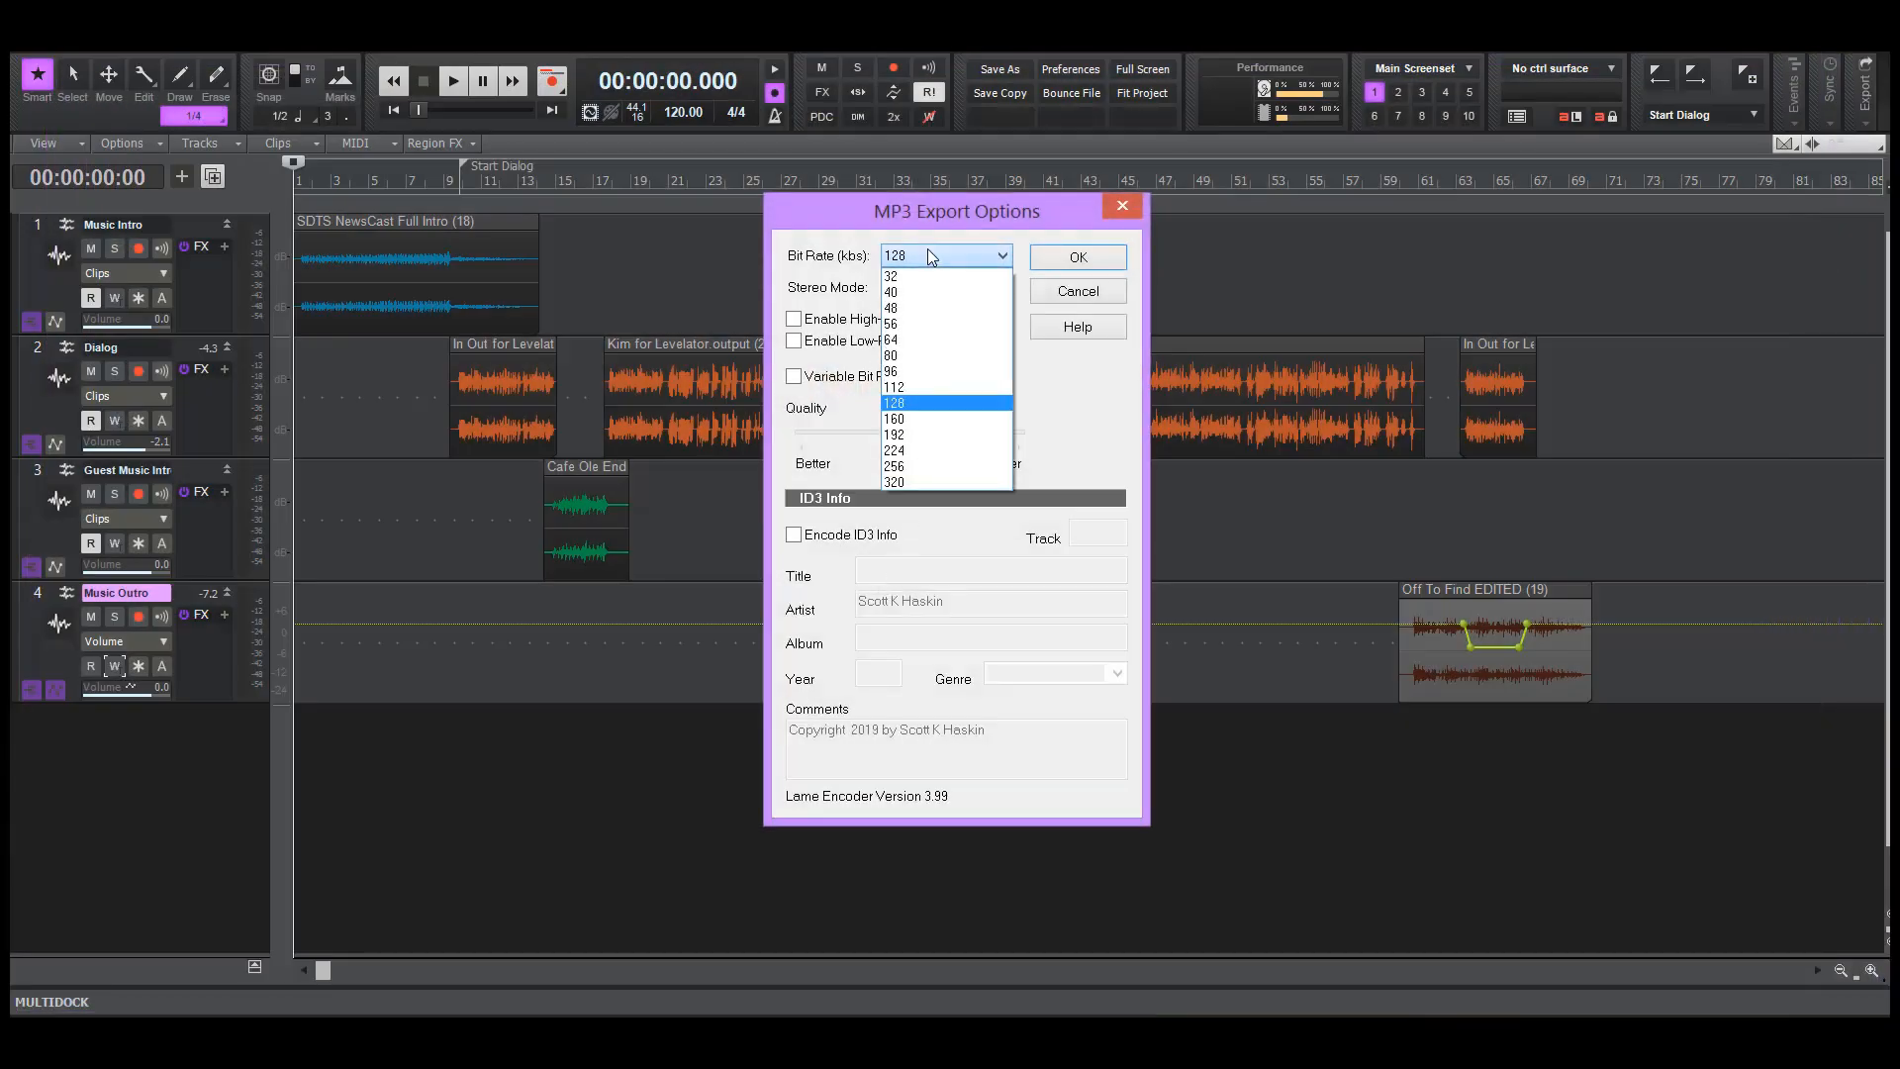
click(922, 436)
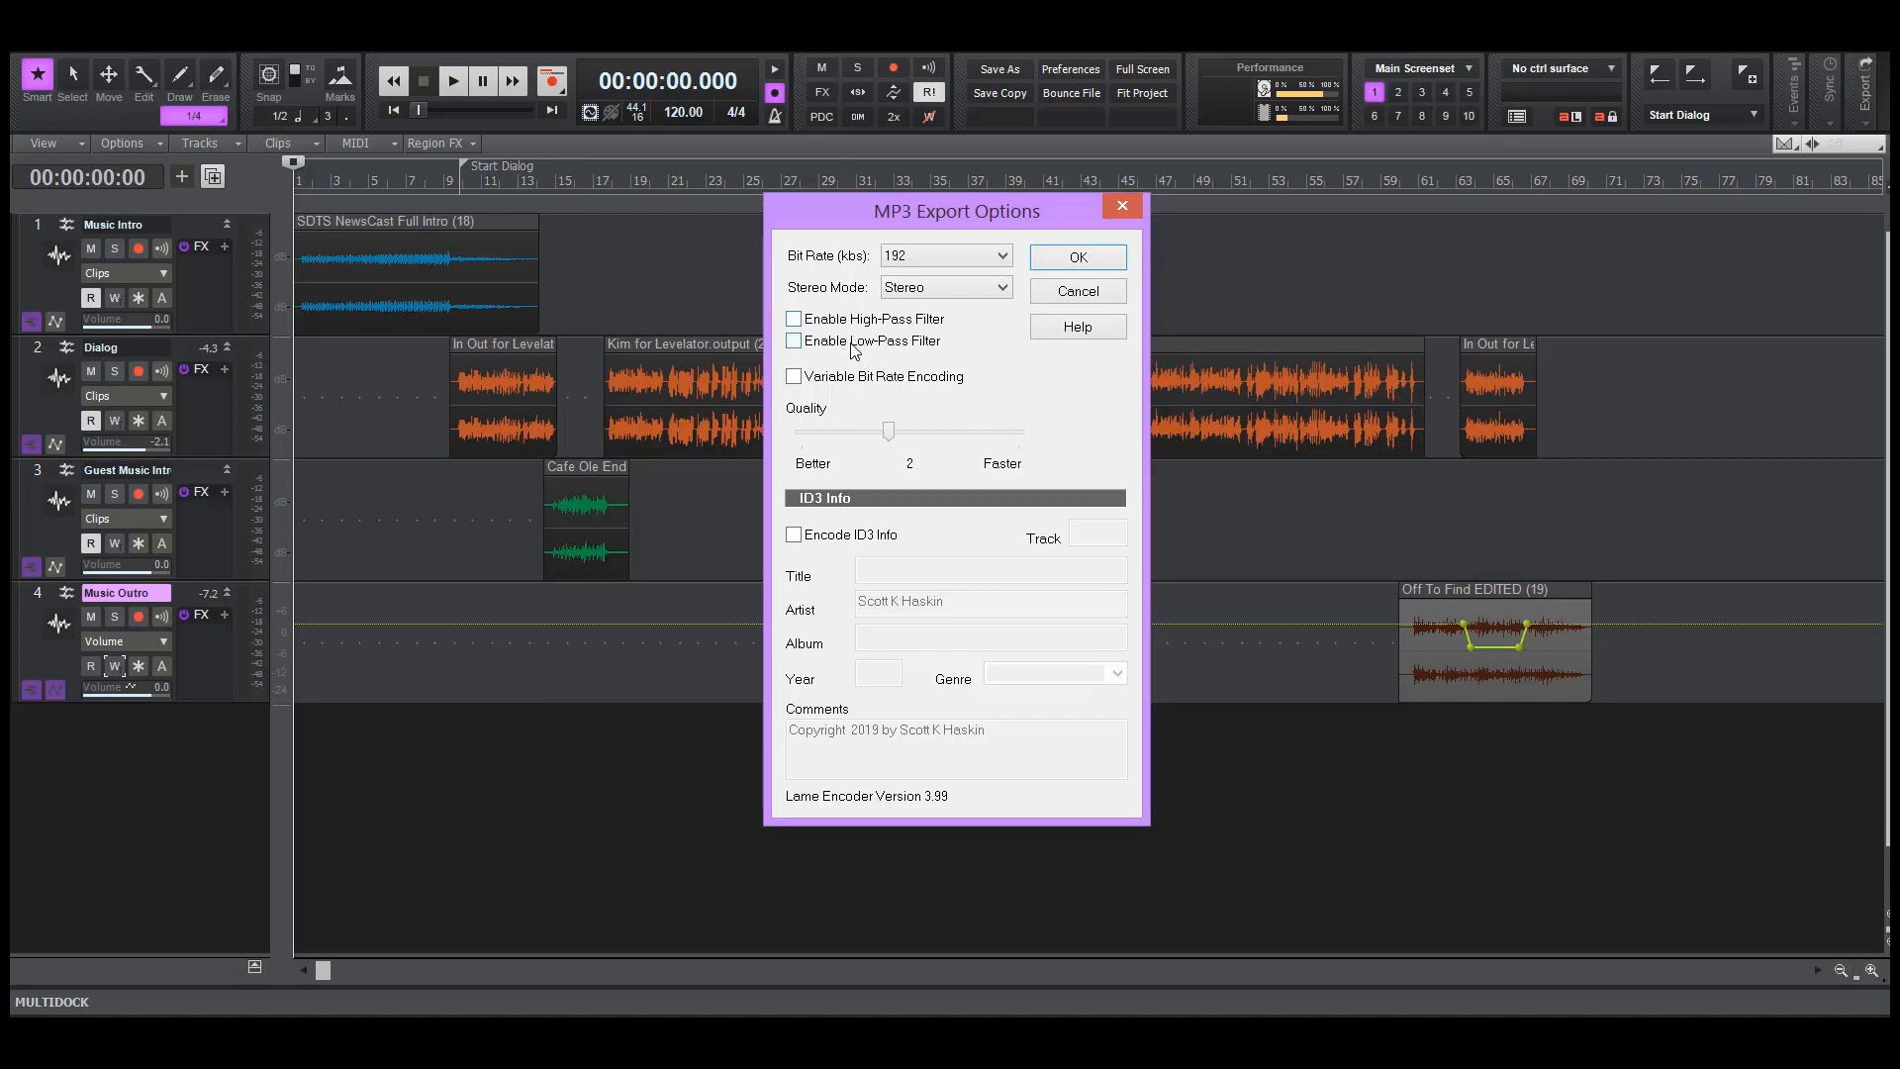
click(795, 537)
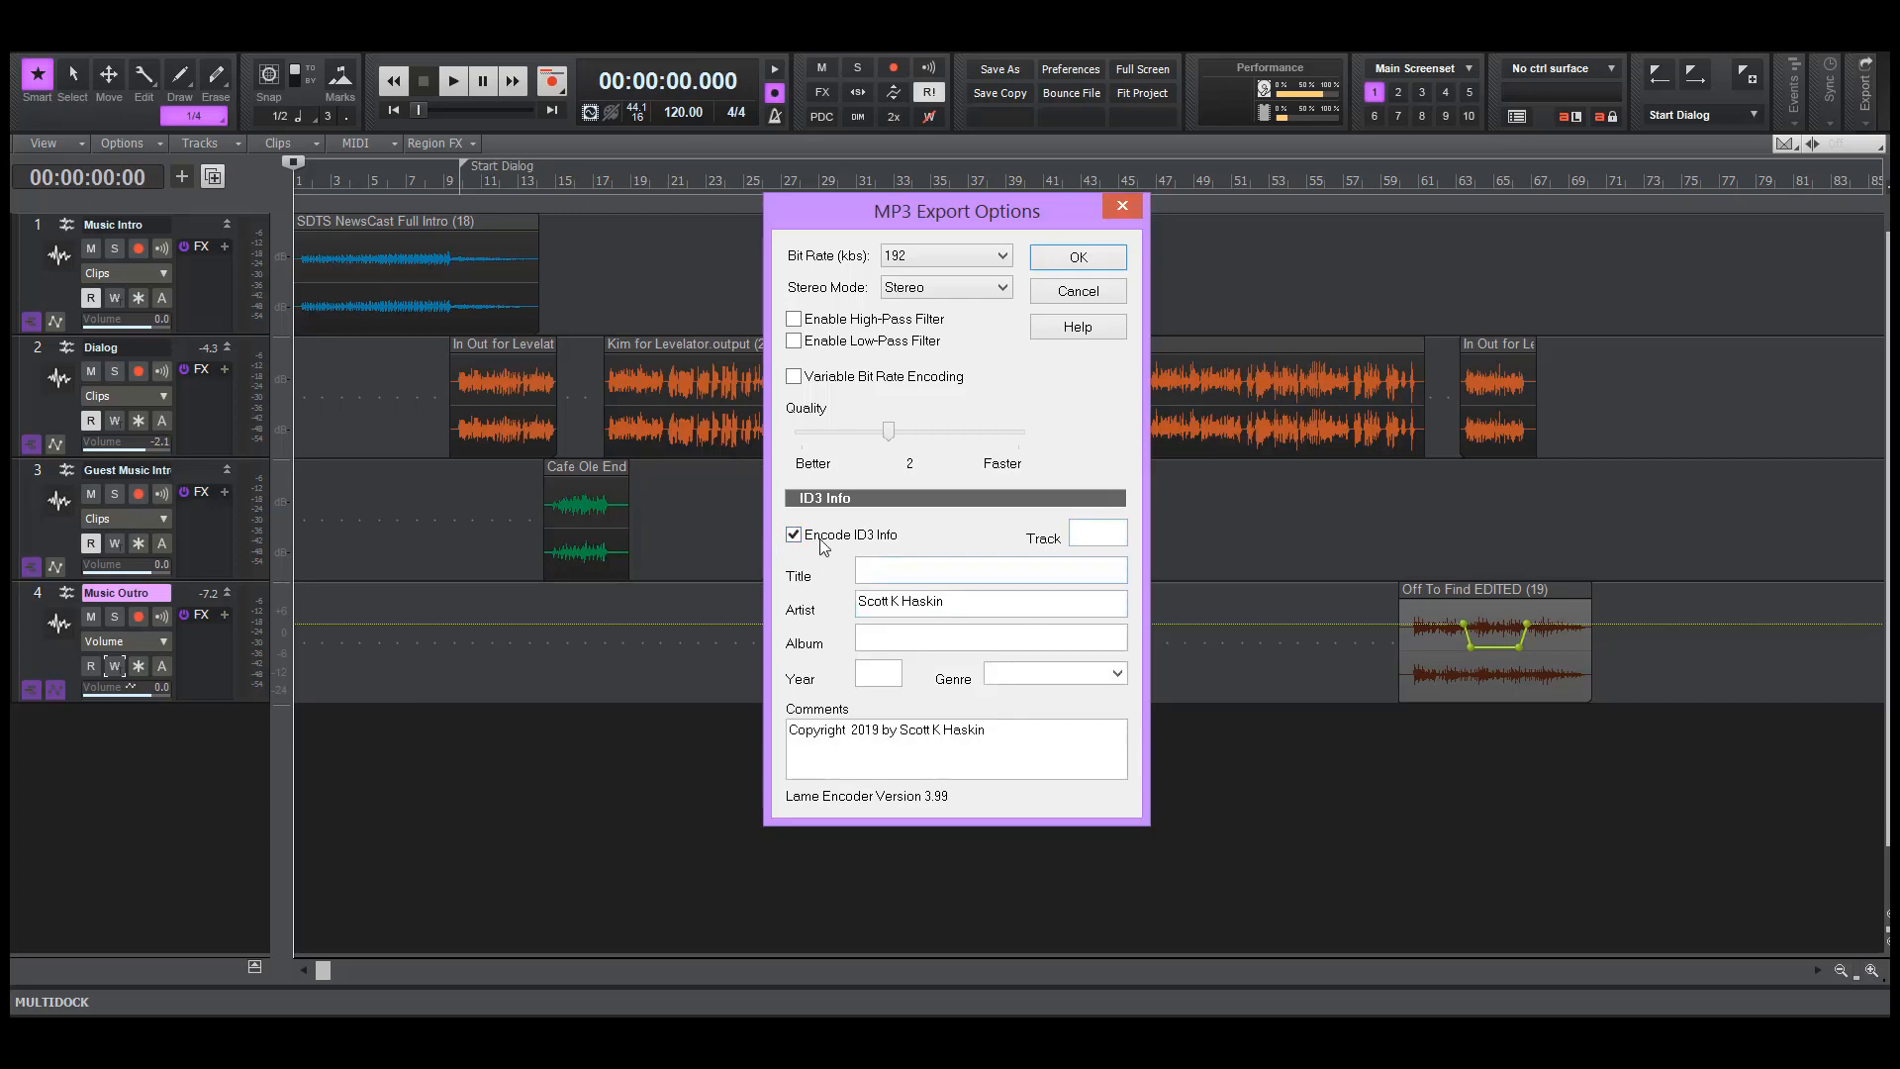
Enter track number 5 and a title of EP 5 plus the guest's first name in the ID3 info
click(1109, 537)
text(5)
text(EP 5 KIM)
key(Tab)
key(Tab)
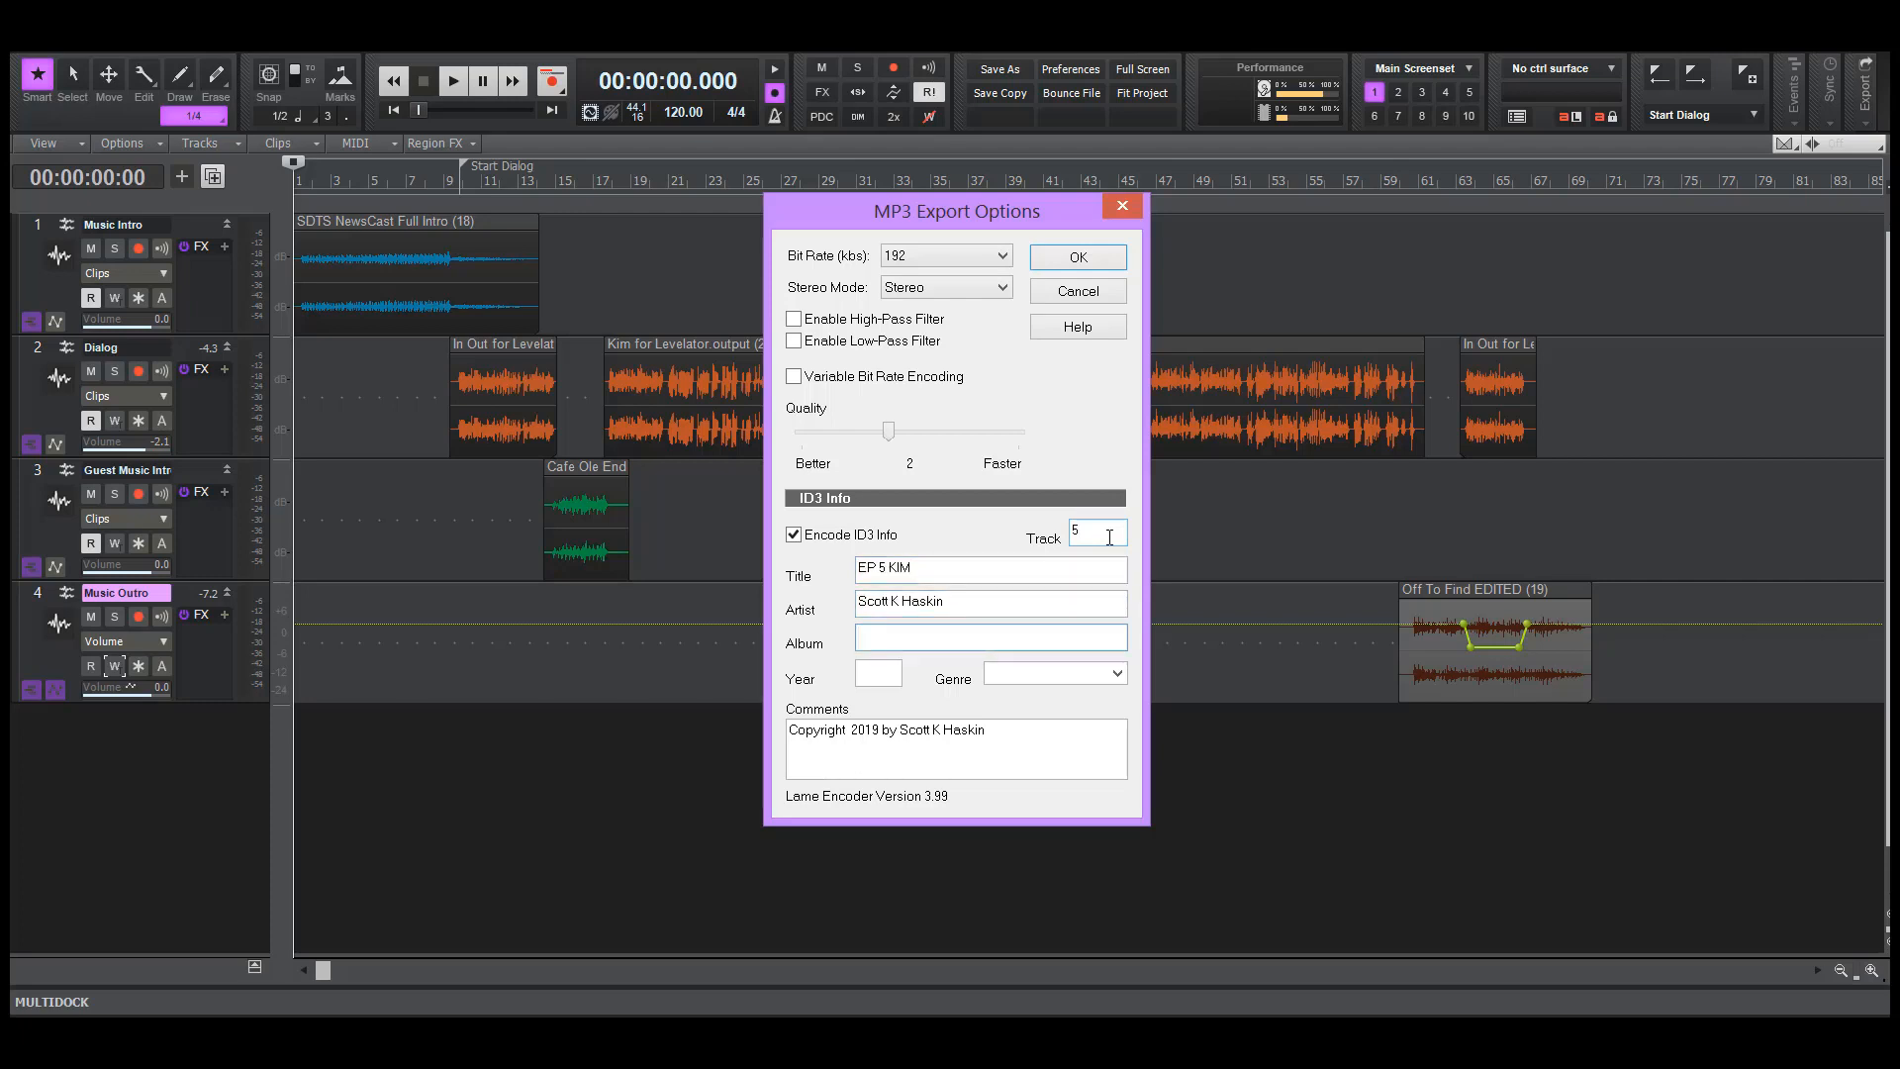
Fill in the ID3 album as HaskinCast Podcast, the year as 2020 and the genre as Podcast
text(HaskinCast Podcast)
key(Tab)
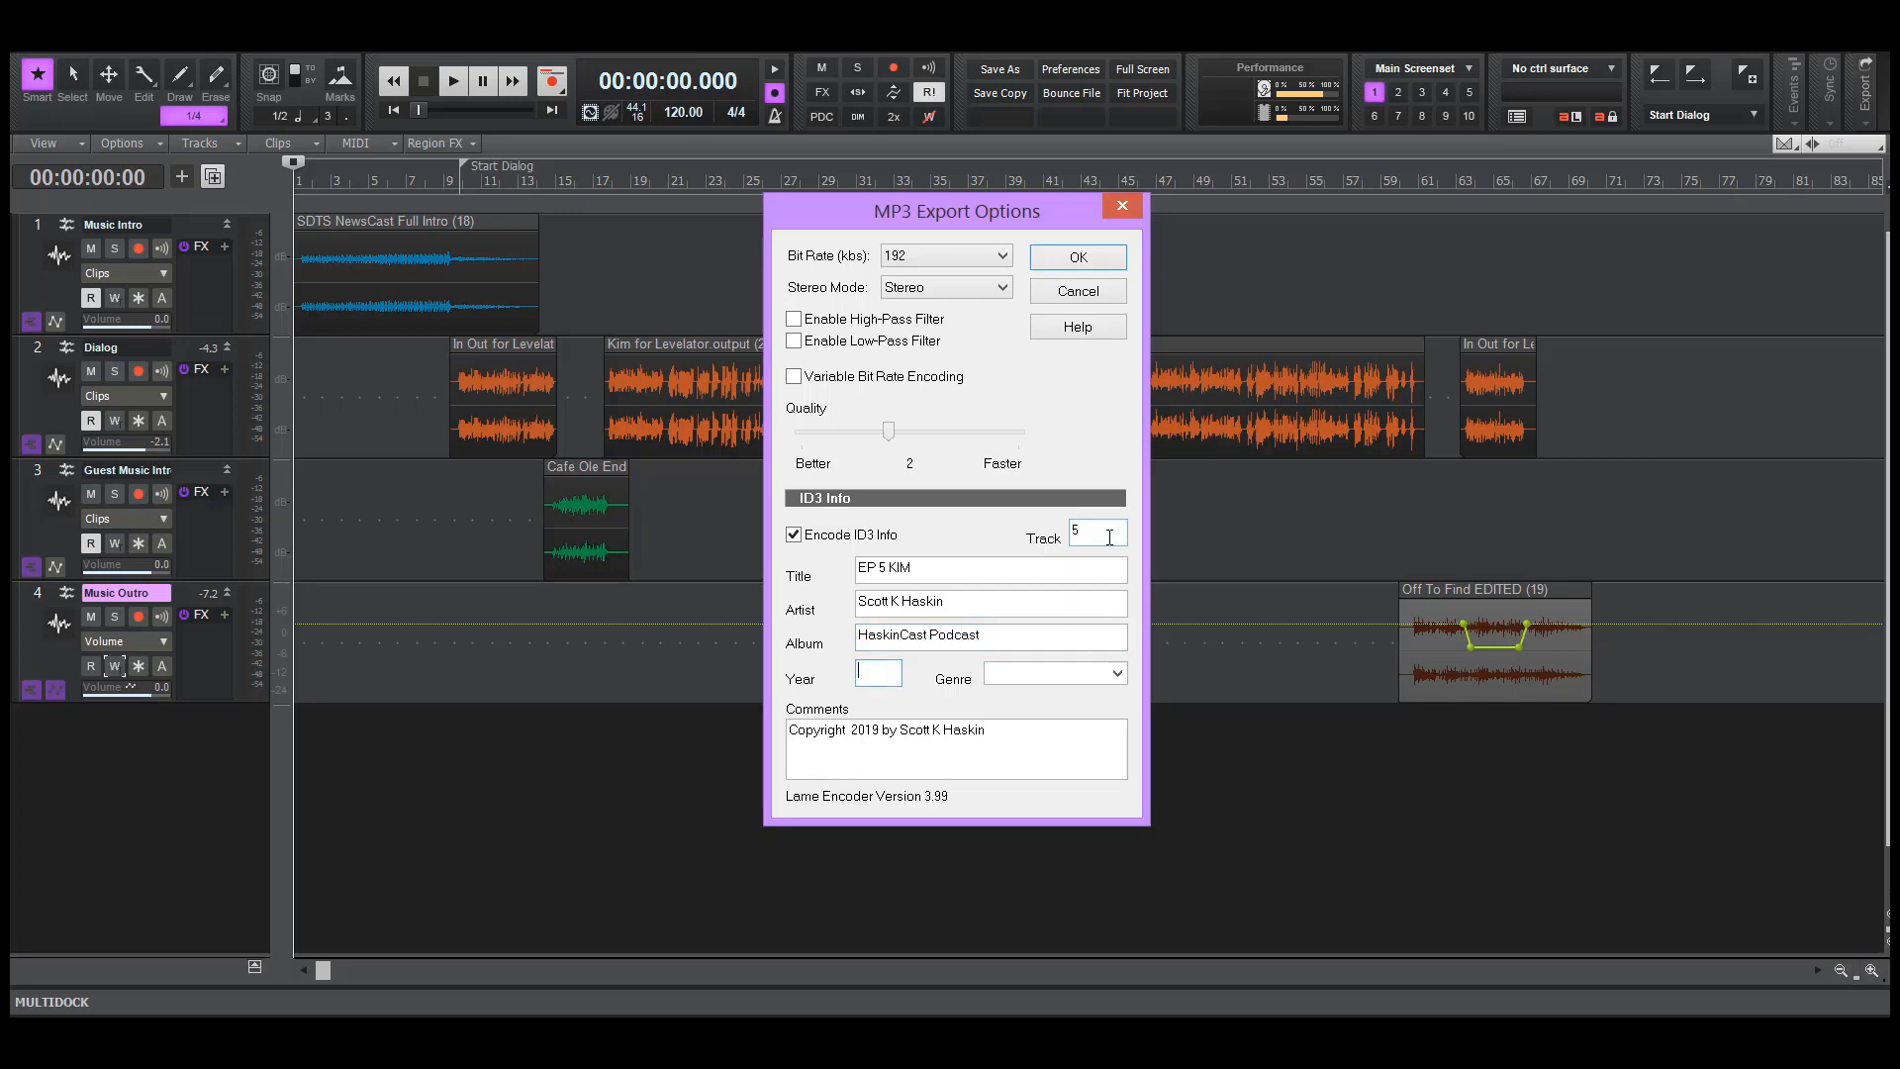
text(2020)
key(Tab)
text(Podcas)
key(Tab)
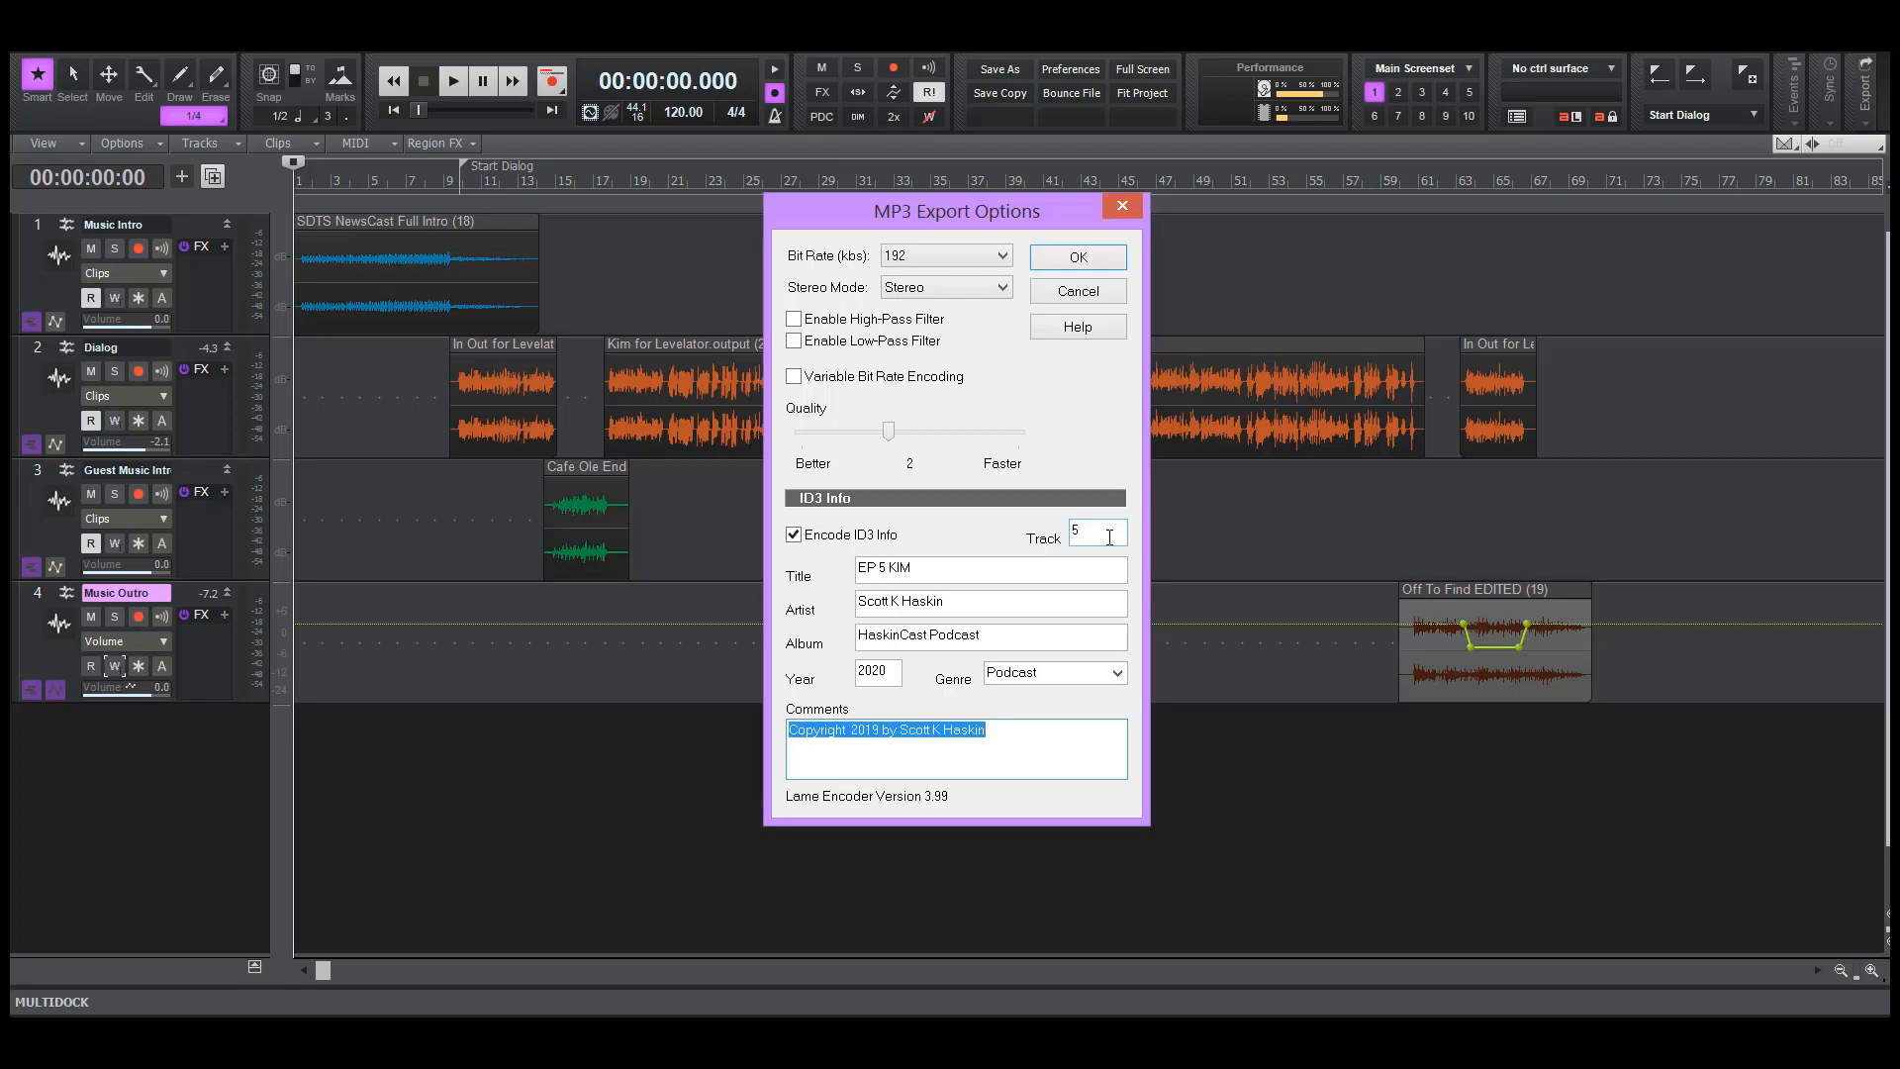
Change the copyright year in the ID3 comments to 2020 and start the MP3 mixdown
key(Left)
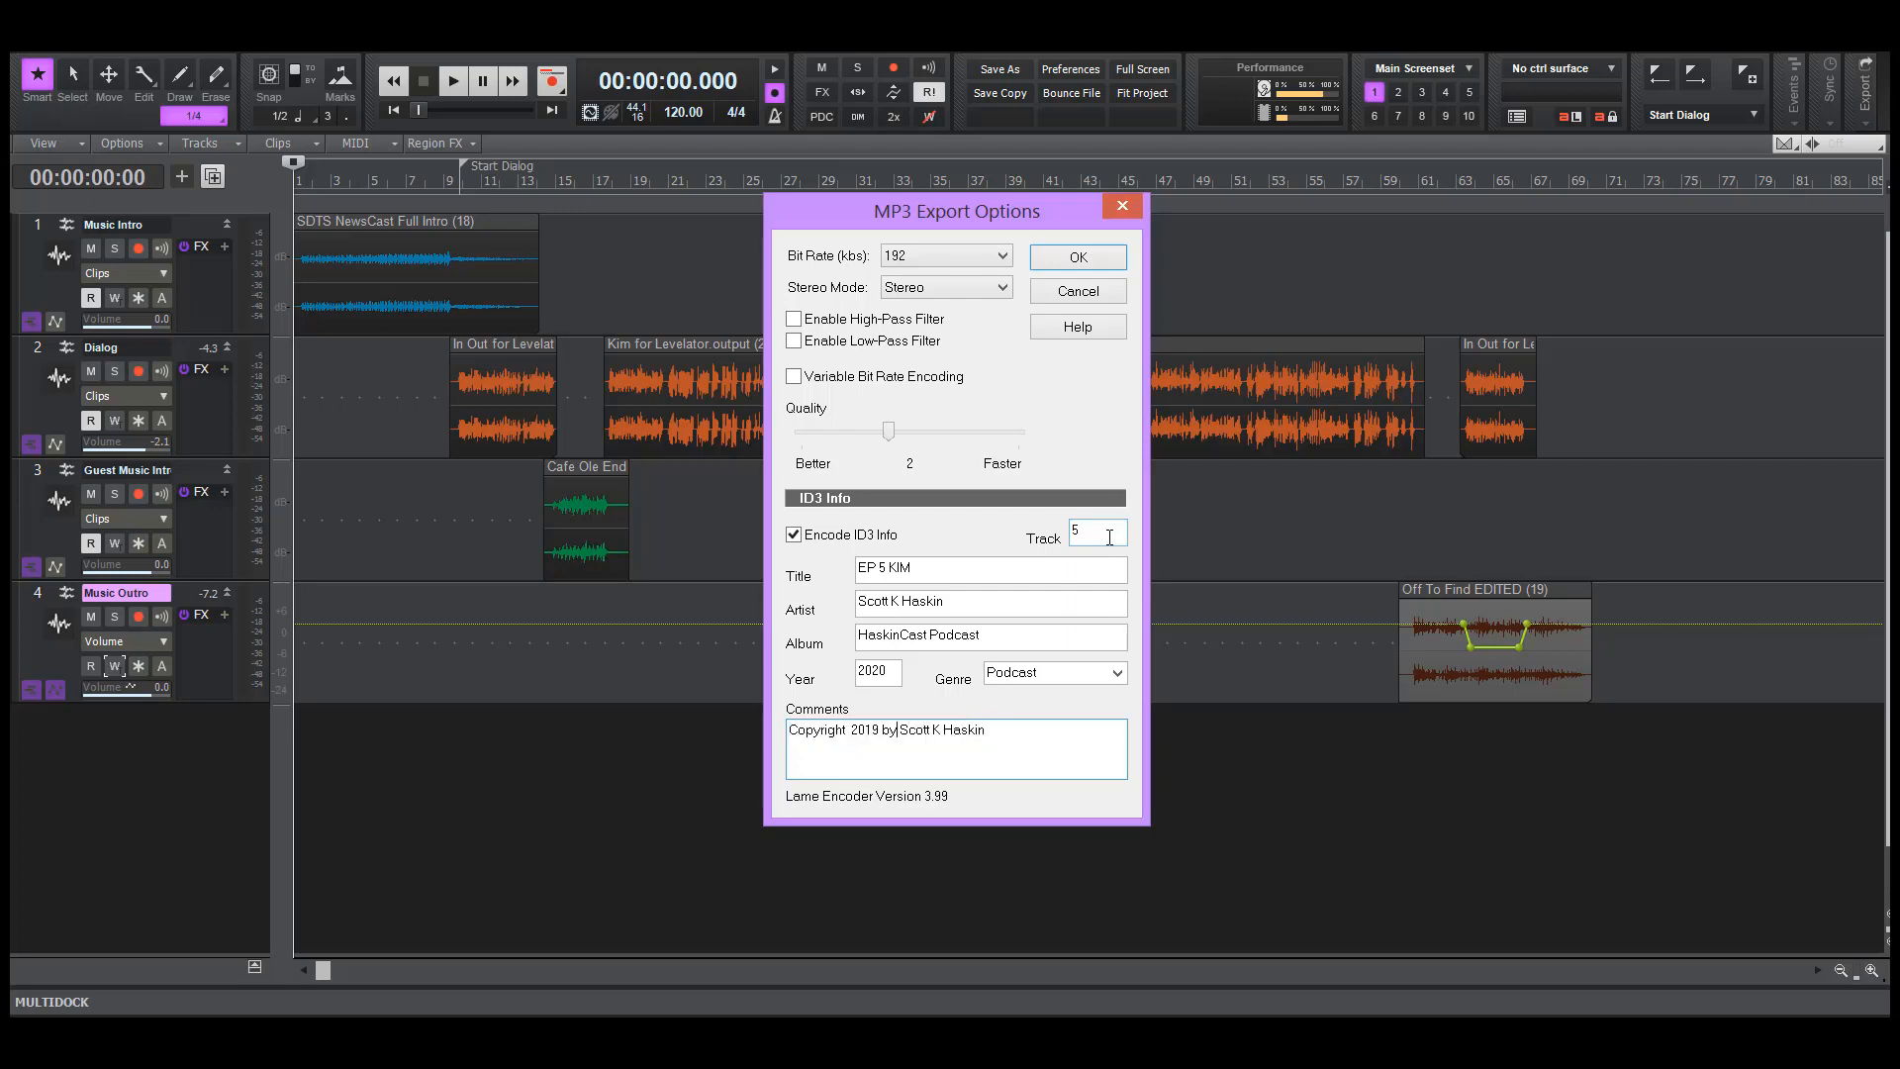
key(BackSpace)
key(Delete)
text(20)
click(1056, 260)
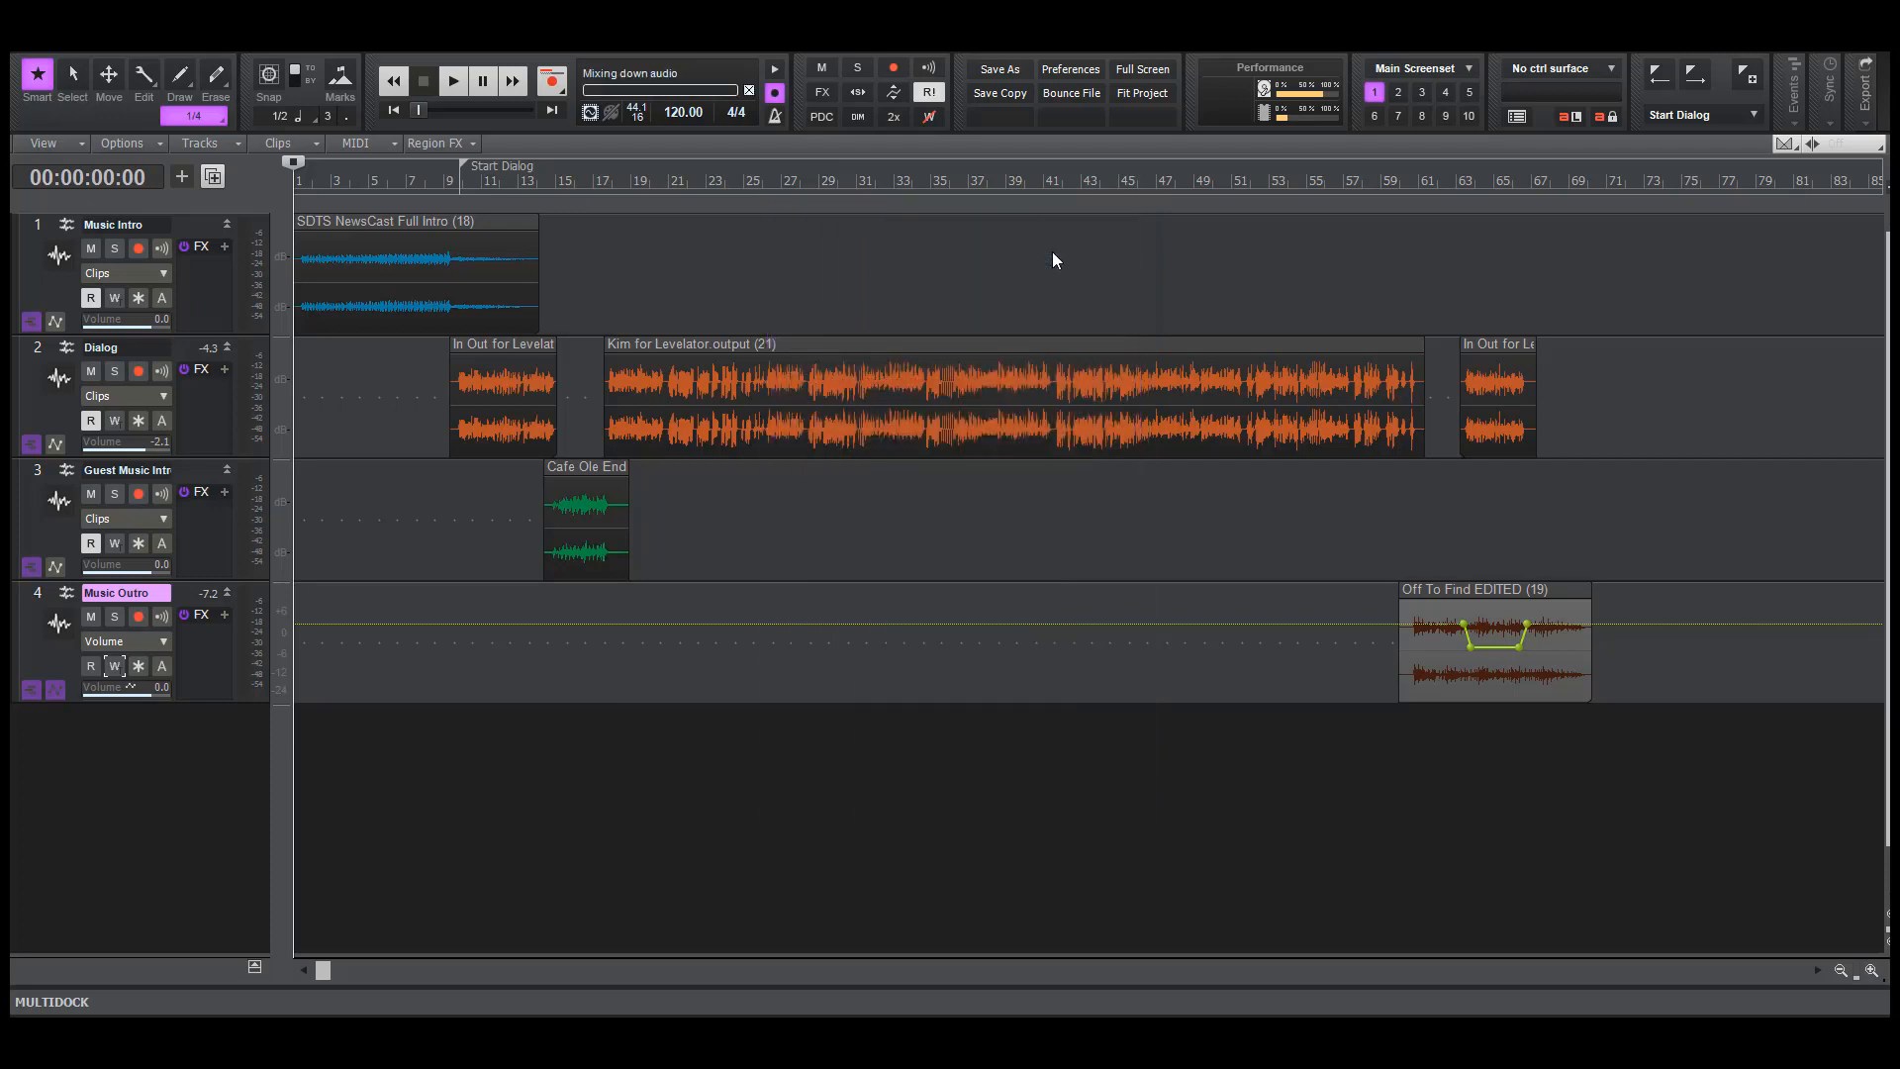